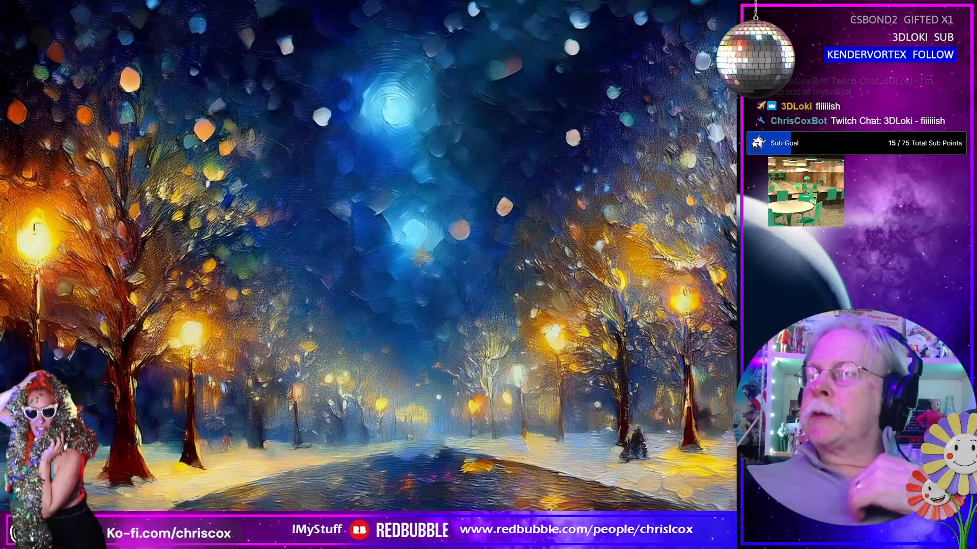
Step: Move the YouTube Studio streaming window off this screen and bring the YouTube home page window into view
key("alt+Tab")
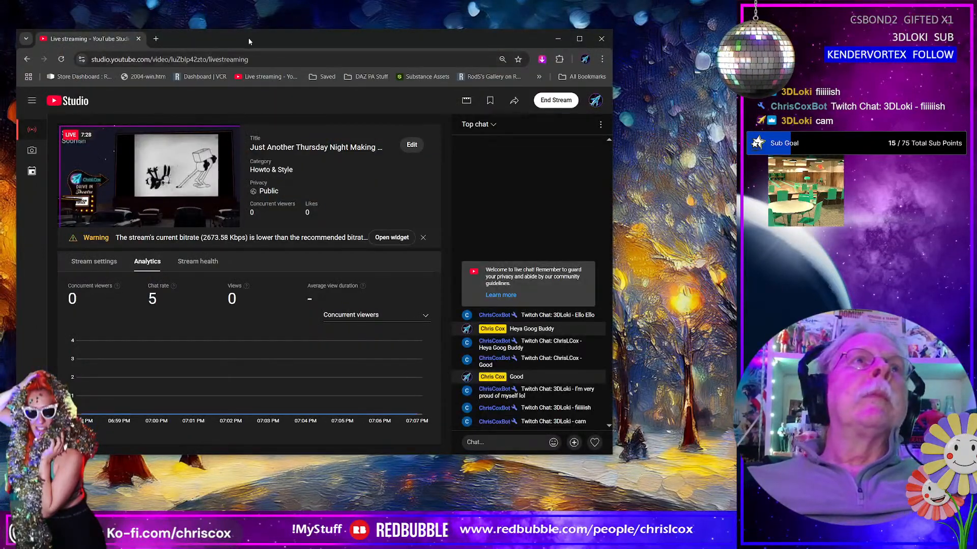
left_click_drag(248, 38, 736, 76)
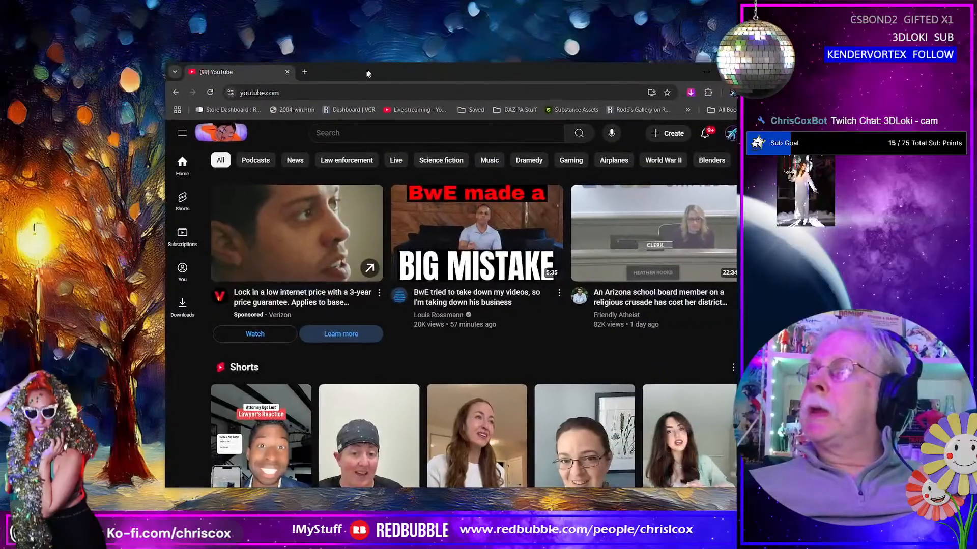
left_click_drag(367, 74, 258, 59)
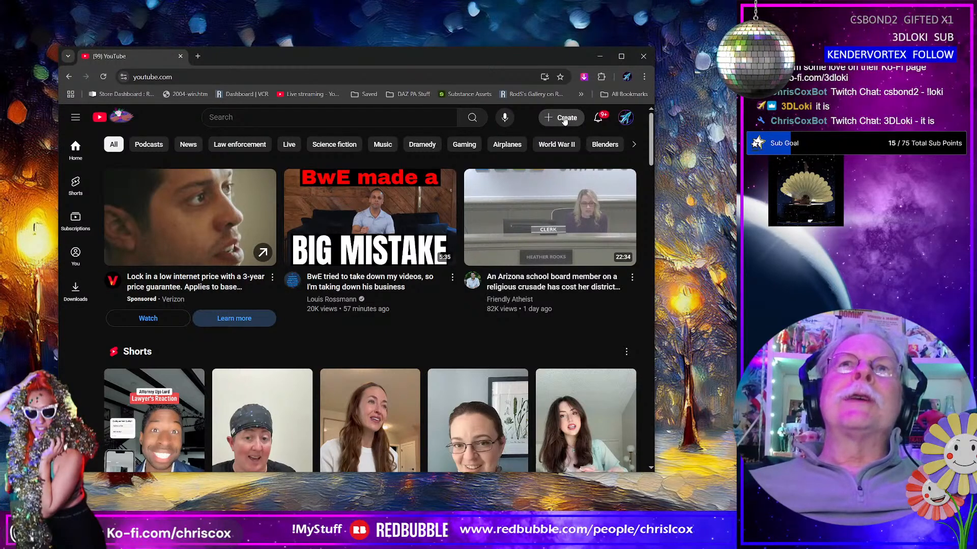
Step: Open the running live stream from your own YouTube channel page, mute its playback, and move the window off this screen
left_click(622, 120)
left_click(526, 147)
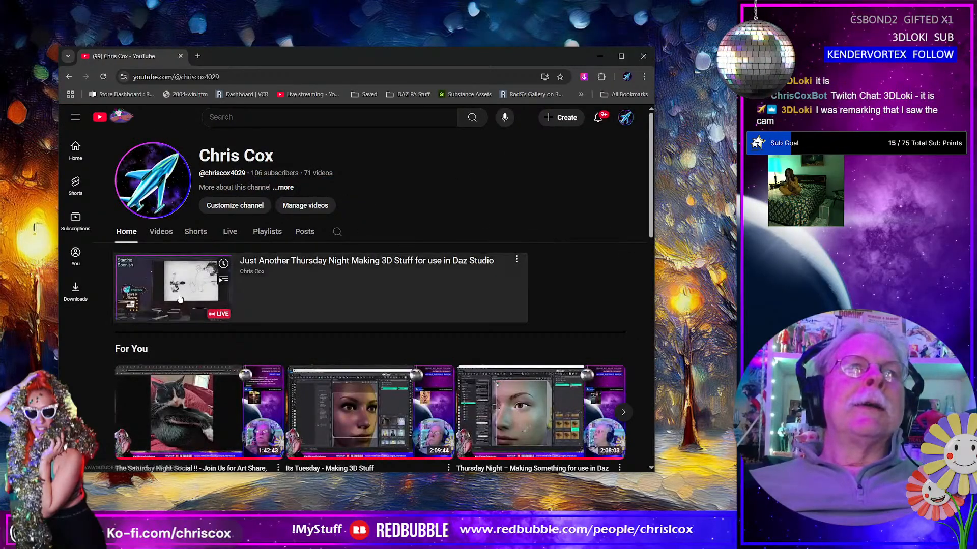
left_click(363, 319)
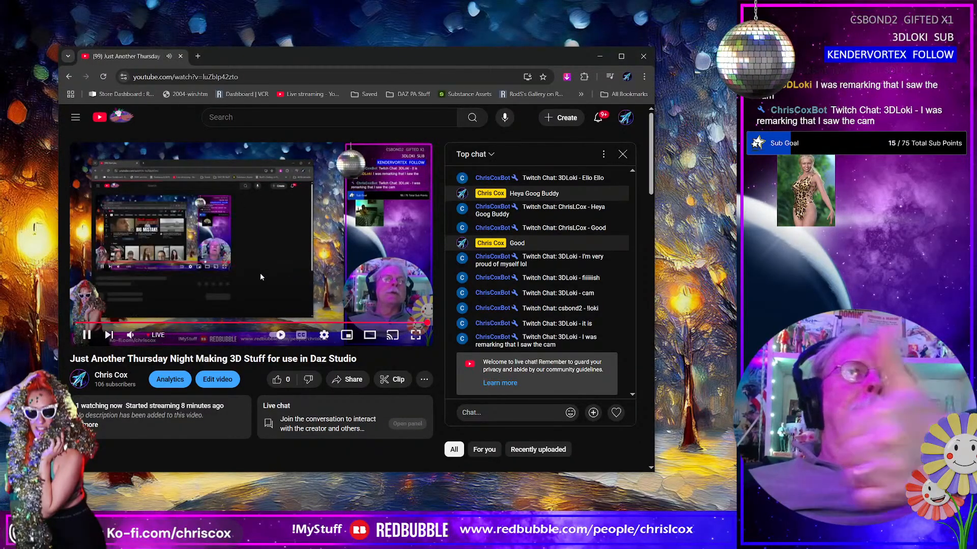
left_click(131, 334)
left_click_drag(273, 60, 974, 40)
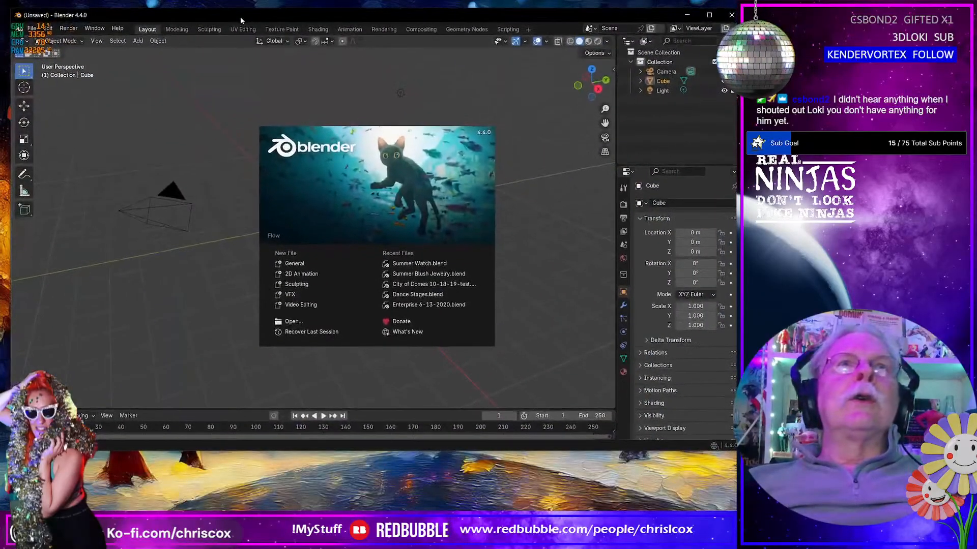
Step: Open the recent file Summer Watch.blend in Blender
left_click(420, 264)
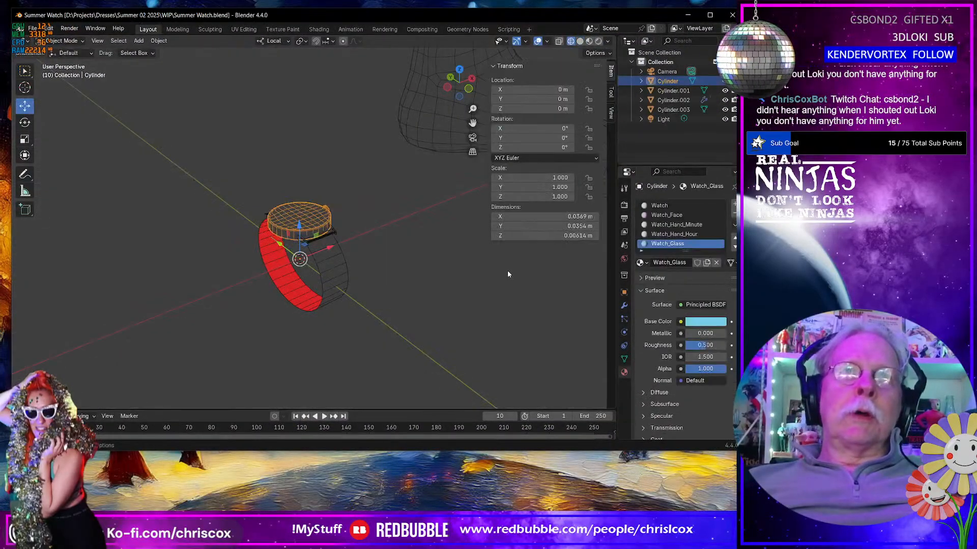
middle_click_drag(440, 285, 389, 233)
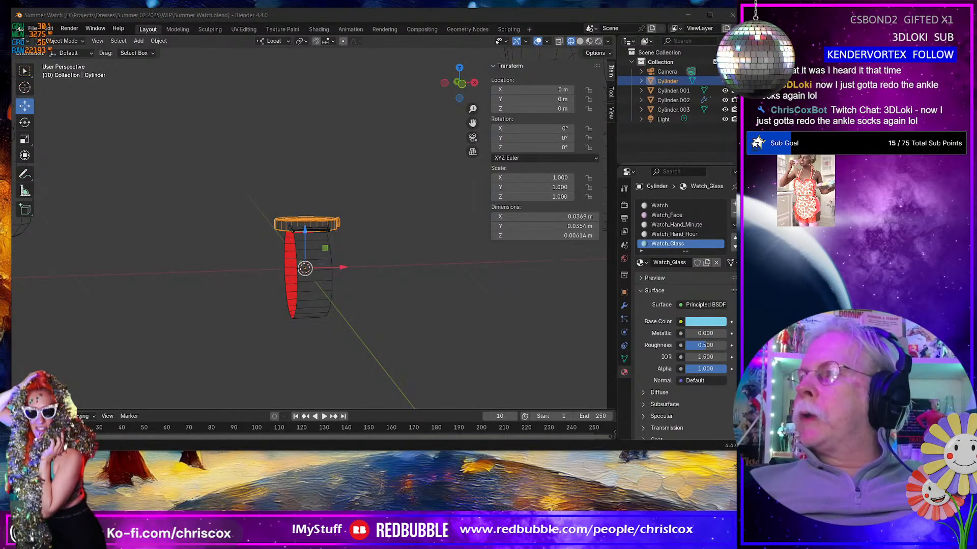
Step: Bring the Streamer.bot window onto this screen and select the play-sound sub-action of the Loki action
left_click_drag(976, 229, 422, 261)
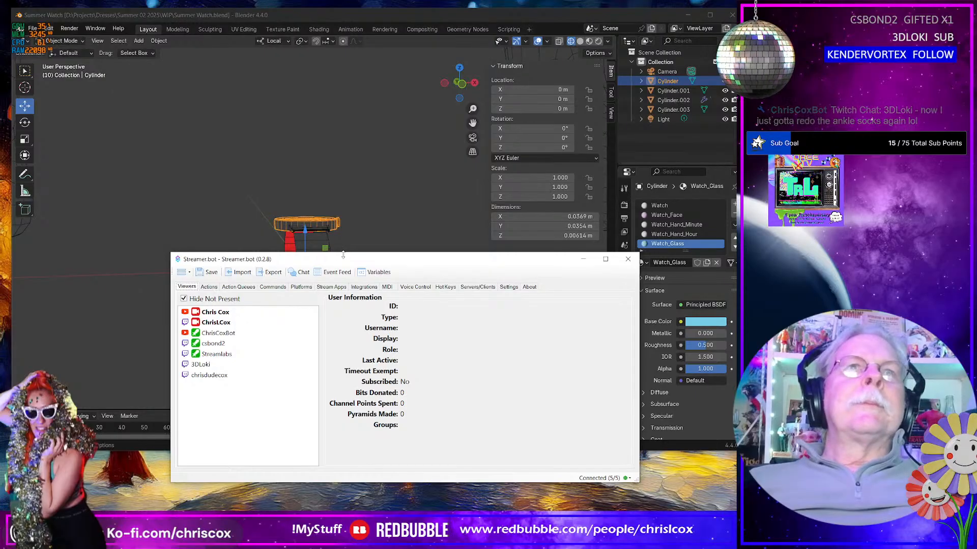
left_click_drag(343, 261, 355, 265)
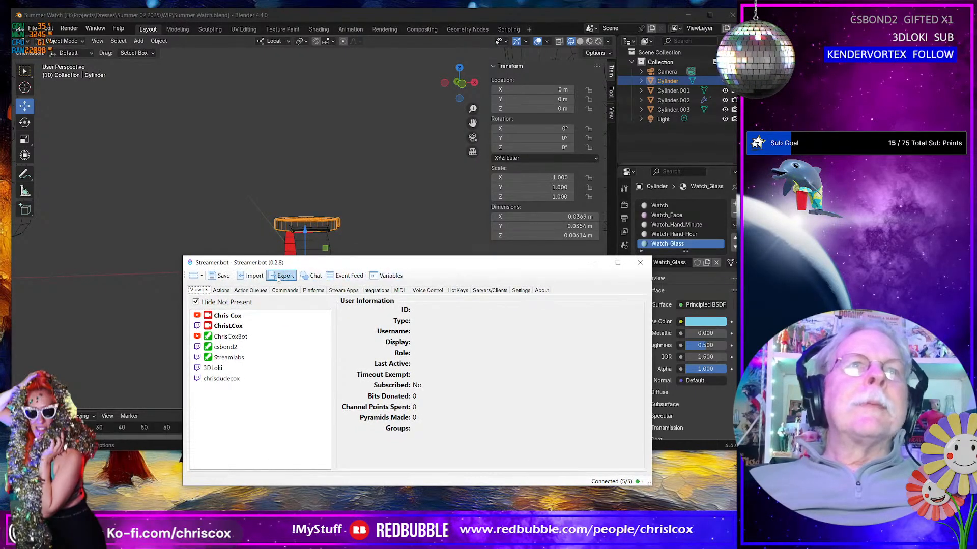
left_click(222, 291)
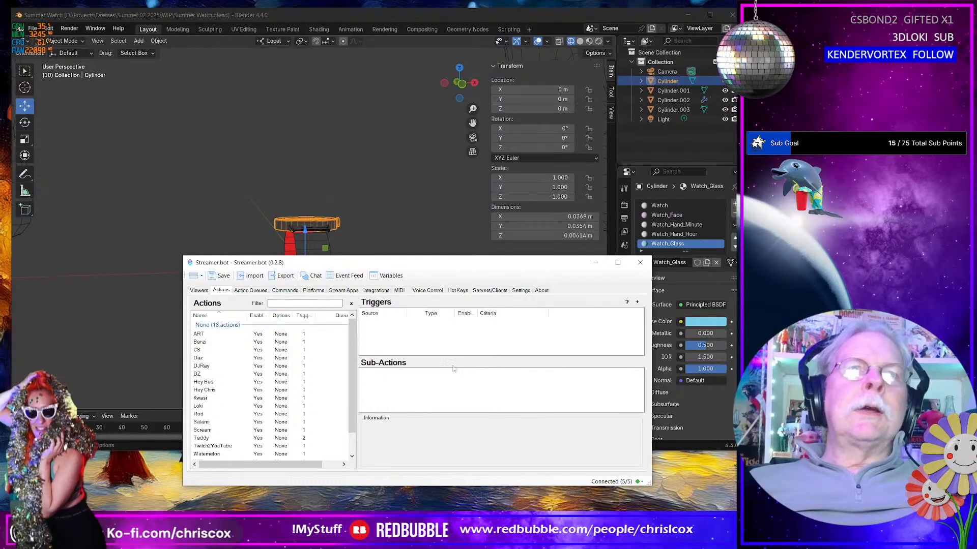
left_click(224, 405)
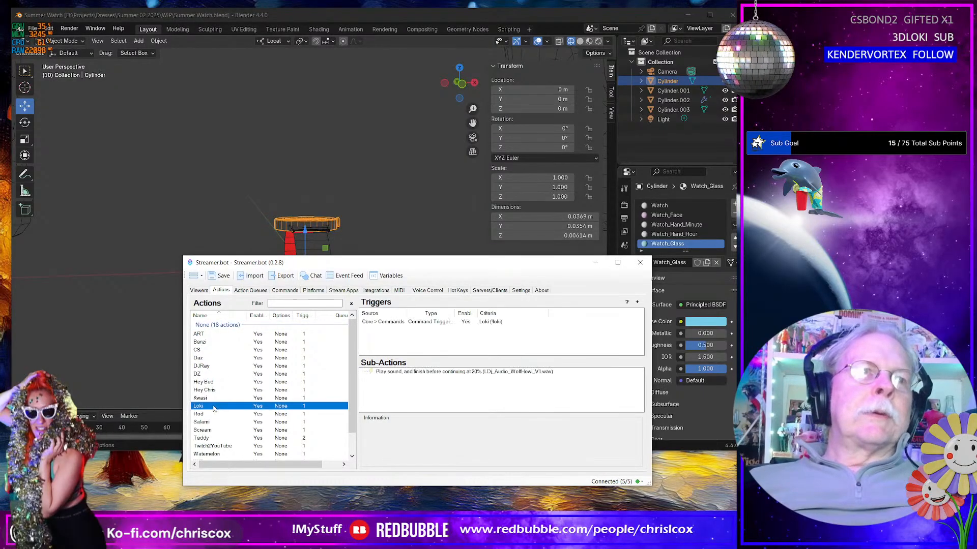
left_click(436, 372)
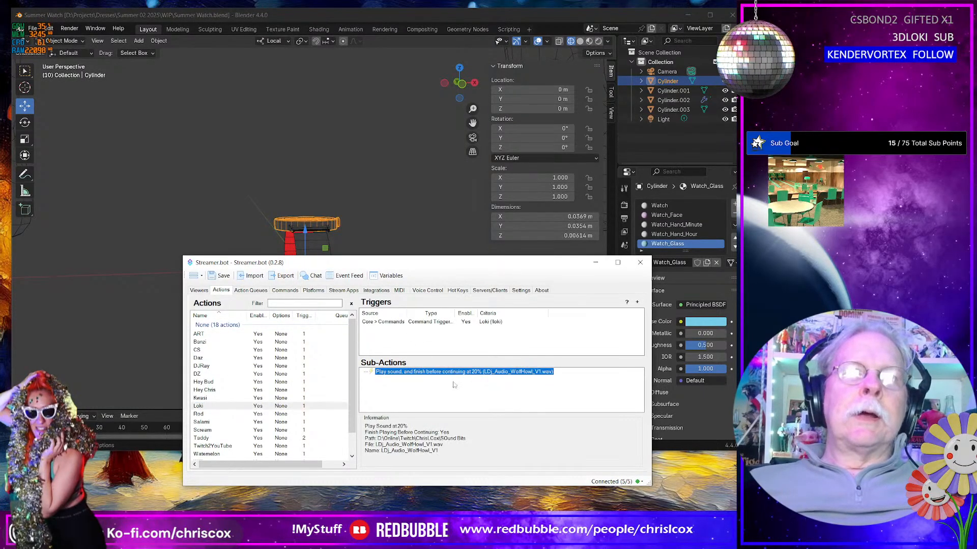
Step: Set the LDj_Audio_WolfHowl_V1.wav sub-action's volume to 61%, testing the sound along the way, and move Streamer.bot off this screen
double_click(513, 373)
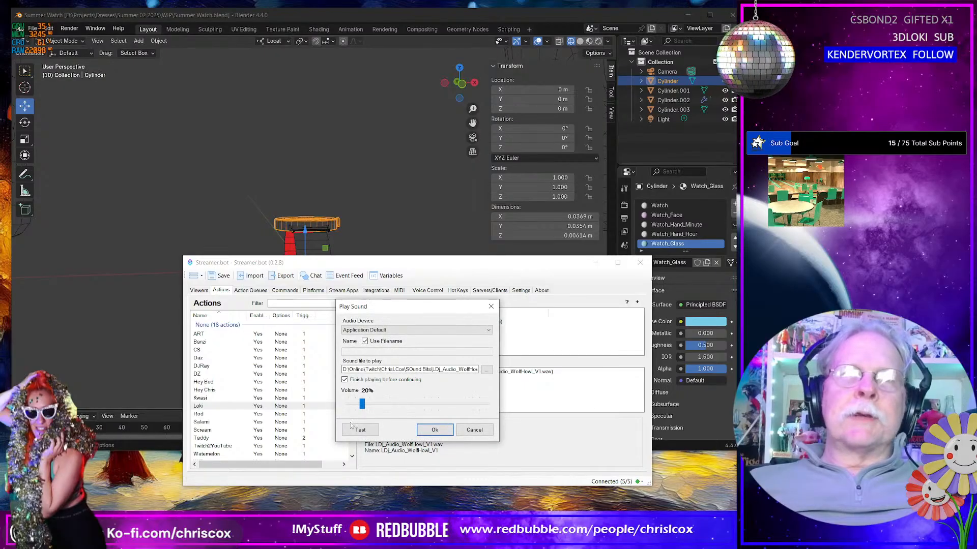
left_click_drag(361, 410, 376, 405)
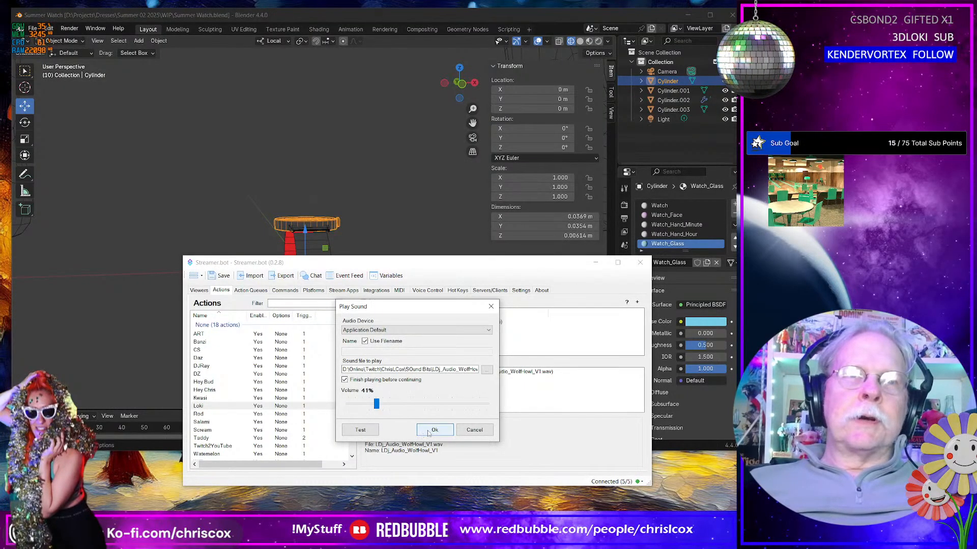
left_click(372, 432)
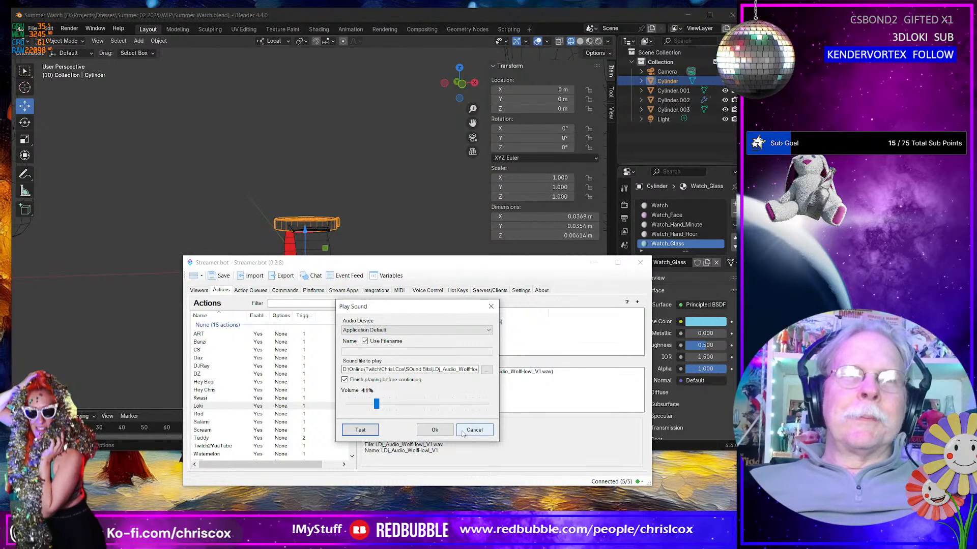
left_click_drag(378, 404, 391, 405)
left_click(360, 430)
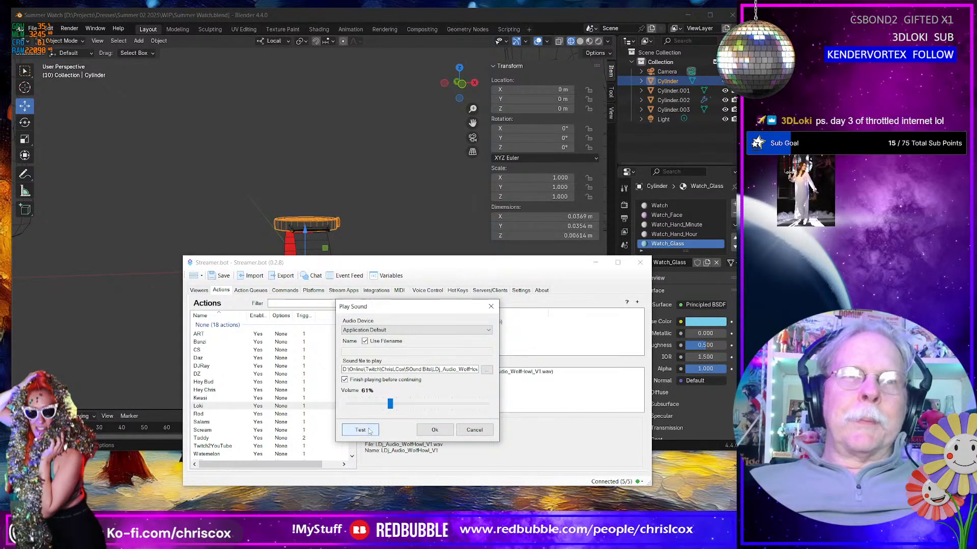
left_click(426, 431)
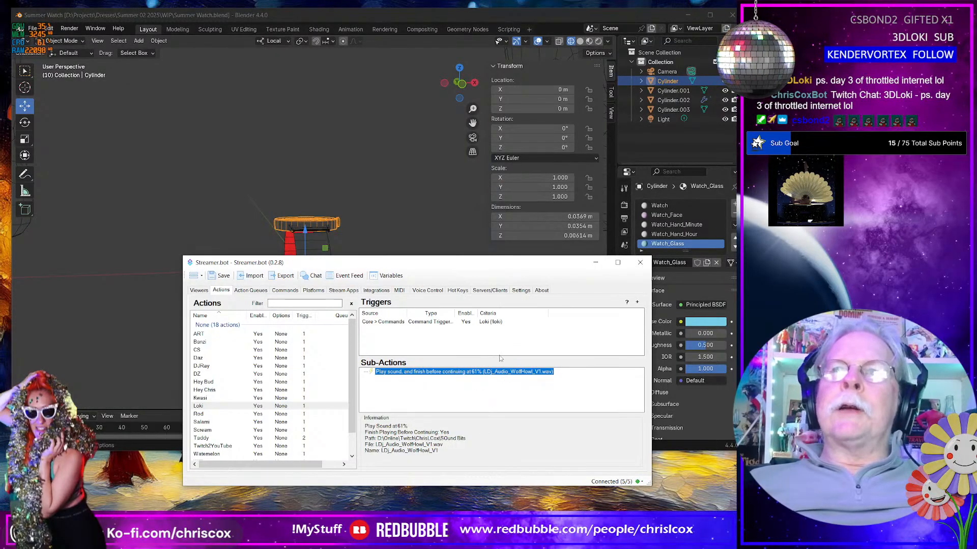
left_click_drag(457, 266, 496, 267)
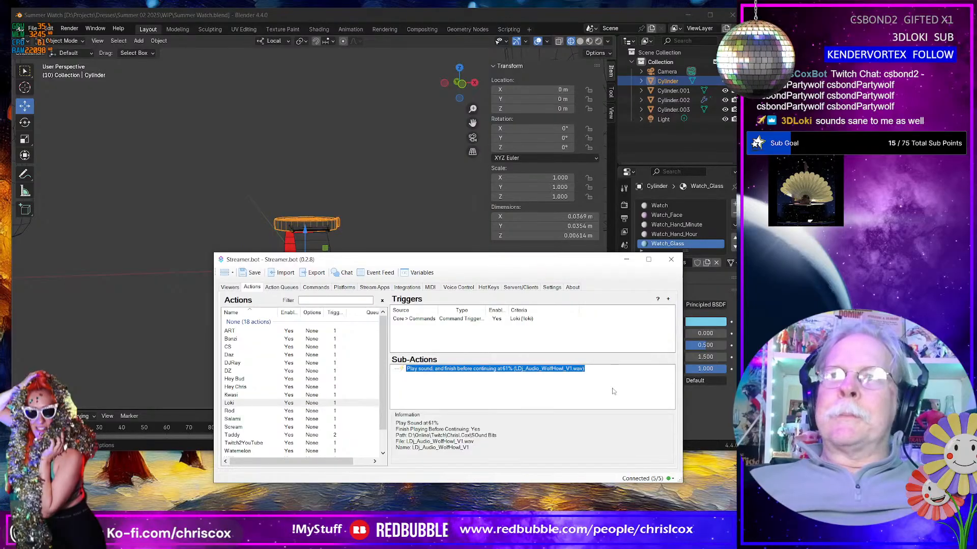
left_click_drag(610, 260, 976, 250)
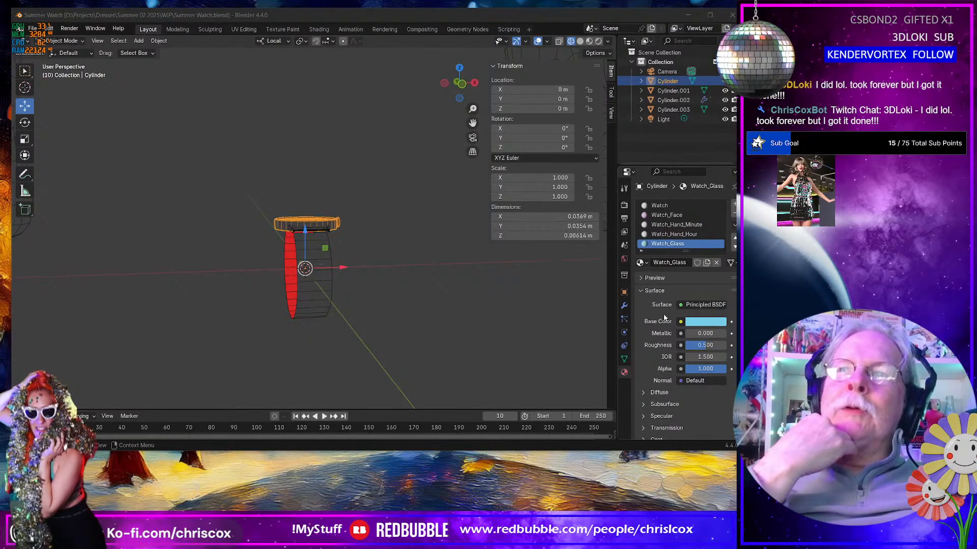
Step: Examine the watch case, lugs and strap in the Blender viewport from several angles
middle_click_drag(508, 346, 556, 342)
scroll(455, 354, "up", 5)
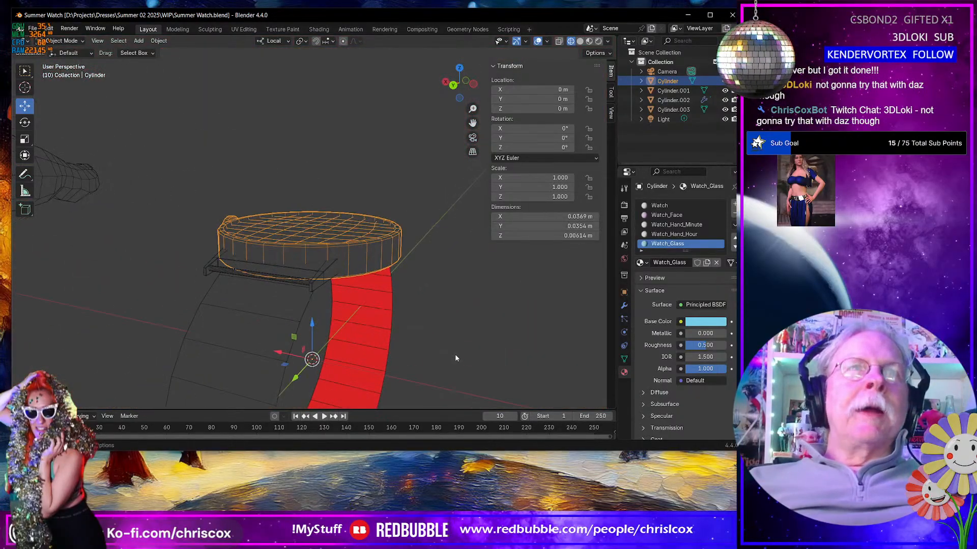
middle_click_drag(457, 352, 416, 288)
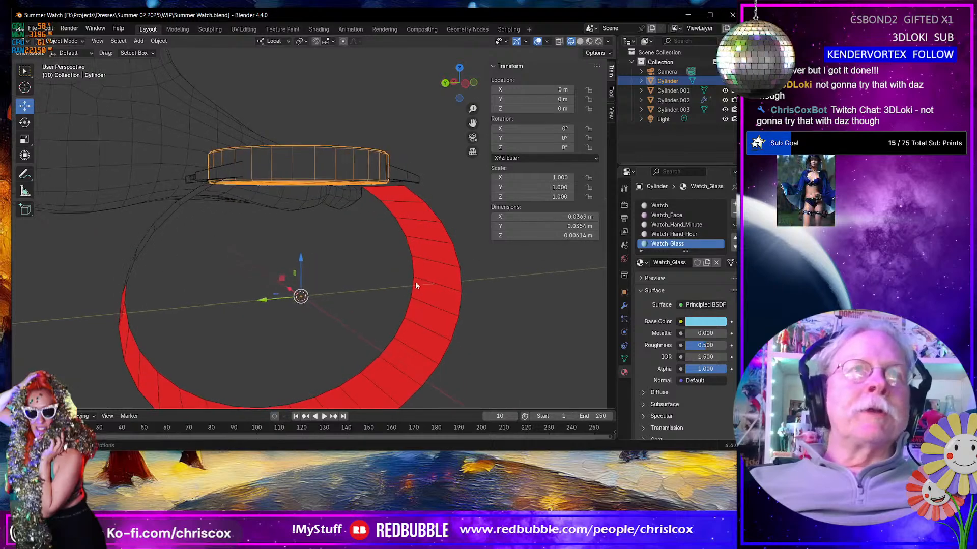
middle_click_drag(415, 357, 307, 351)
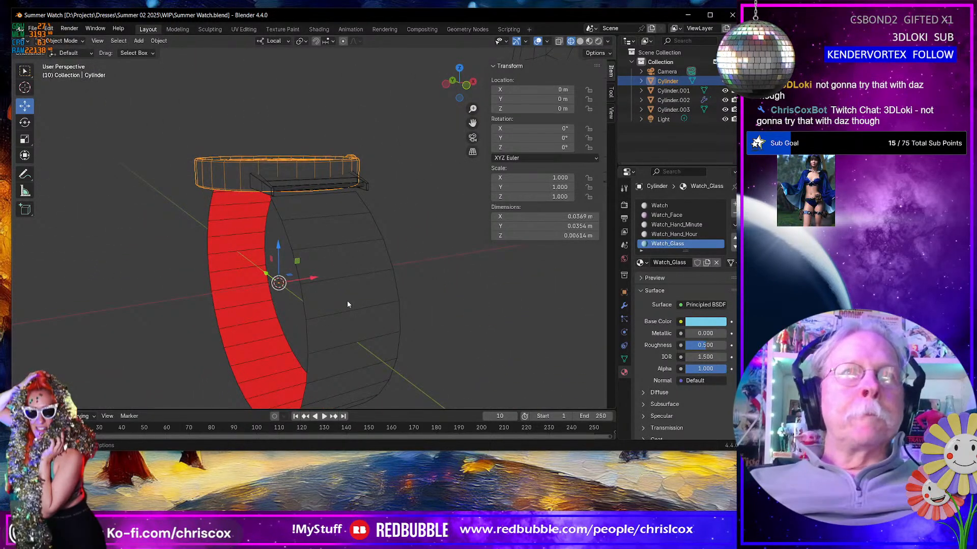
middle_click_drag(348, 304, 331, 289)
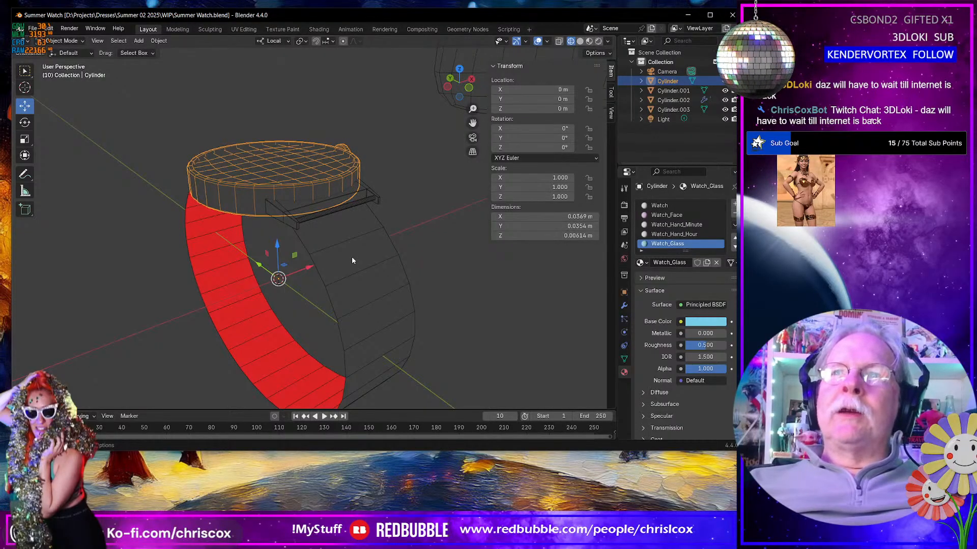
middle_click_drag(378, 228, 306, 266)
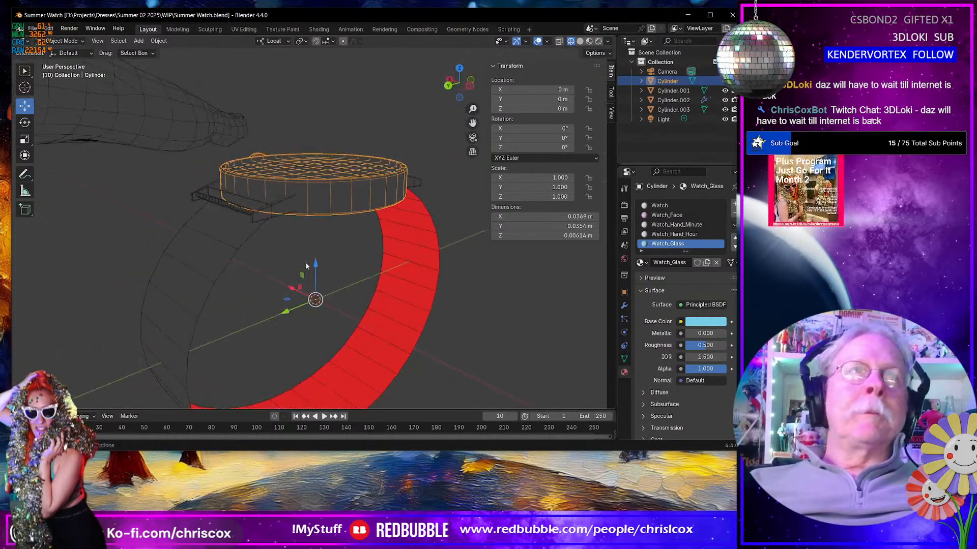
Step: Select the watch strap and inspect its mesh from several angles in both Object and Edit Mode
left_click(228, 242)
middle_click_drag(231, 248, 266, 236)
scroll(227, 264, "down", 5)
scroll(218, 224, "up", 4)
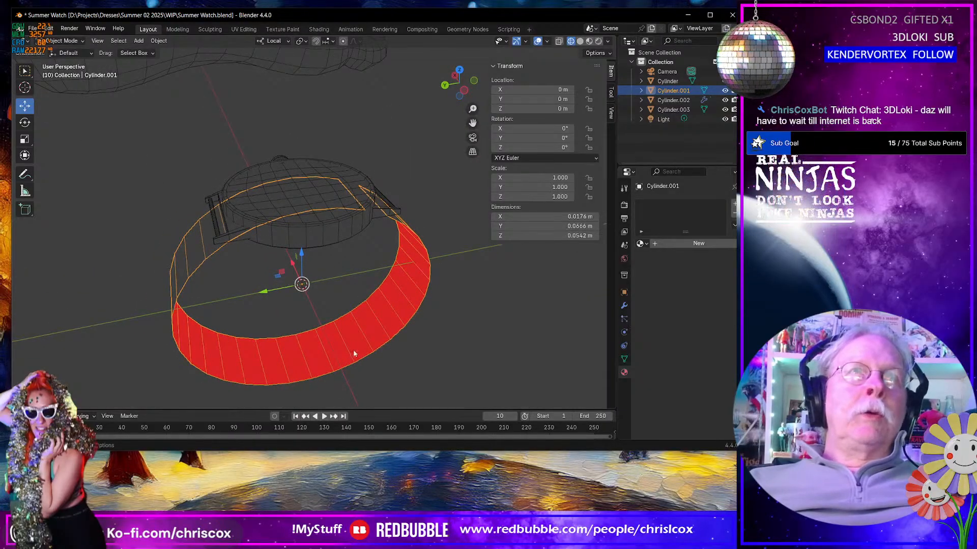
middle_click_drag(323, 356, 298, 360)
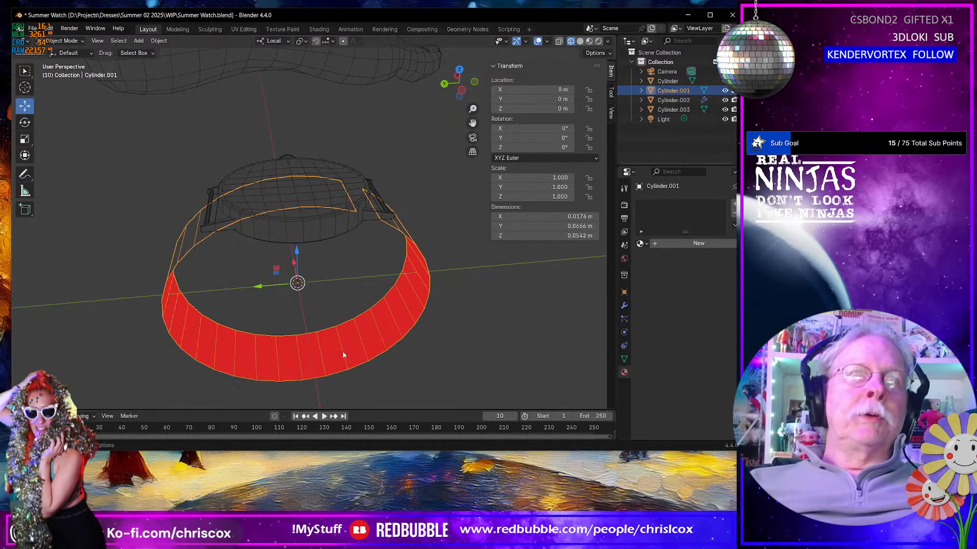
key("Tab")
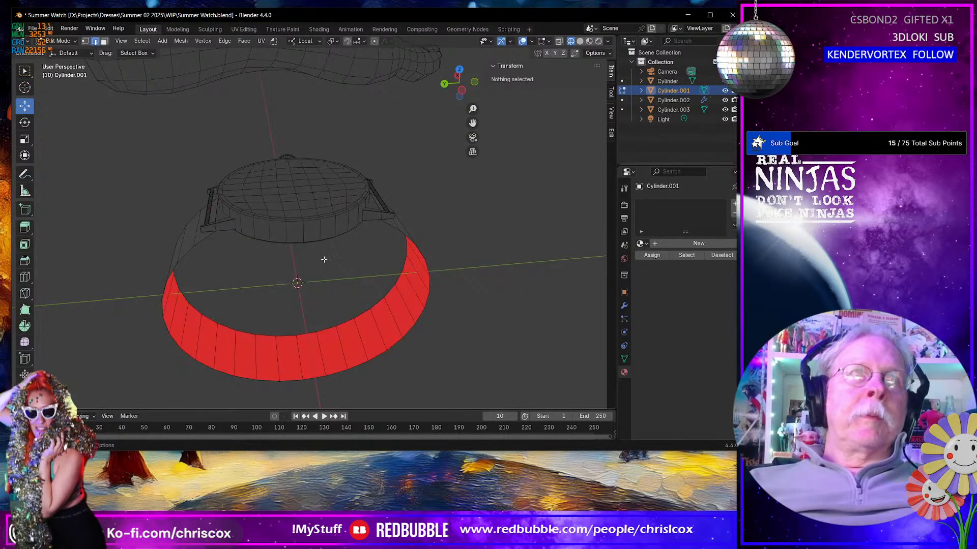
key("Tab")
middle_click_drag(394, 261, 312, 272)
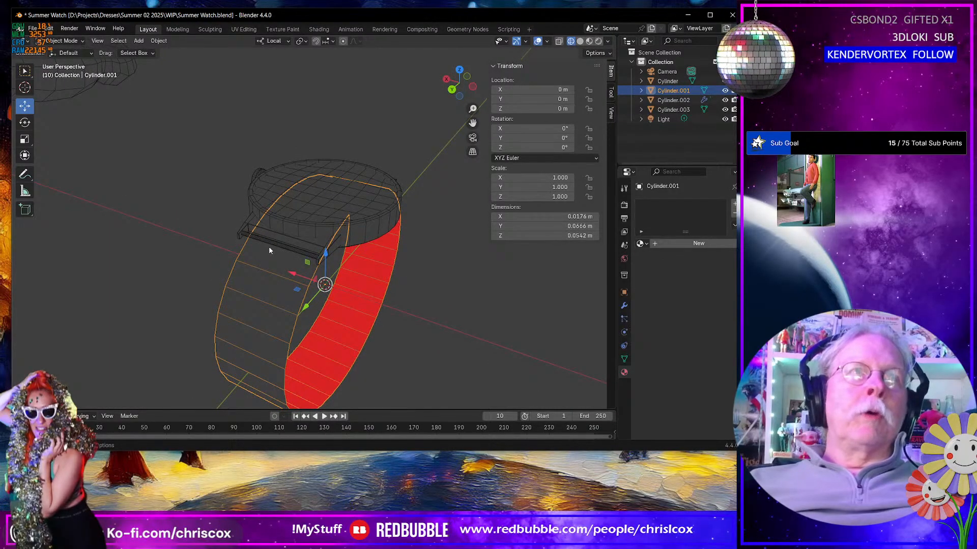
middle_click_drag(288, 272, 252, 261)
key("Tab")
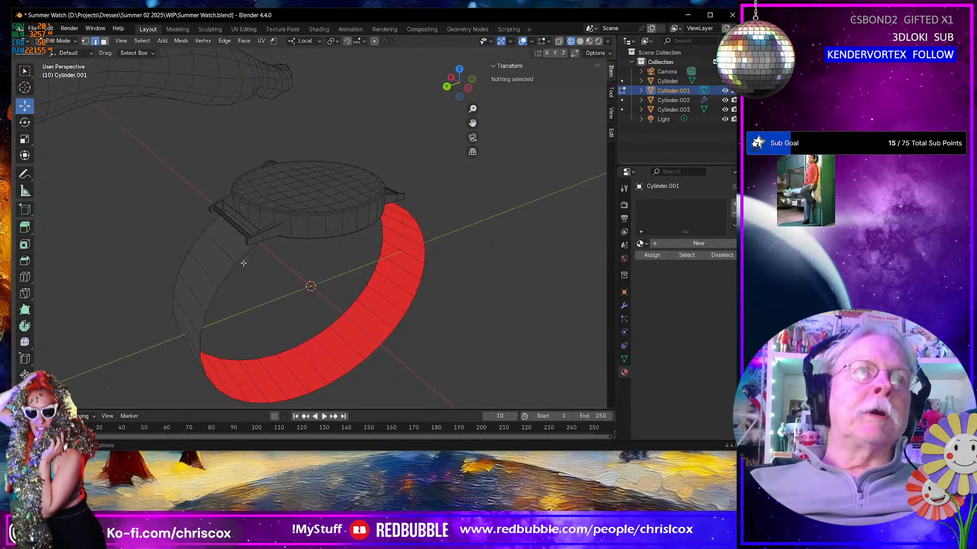
middle_click_drag(363, 317, 324, 336)
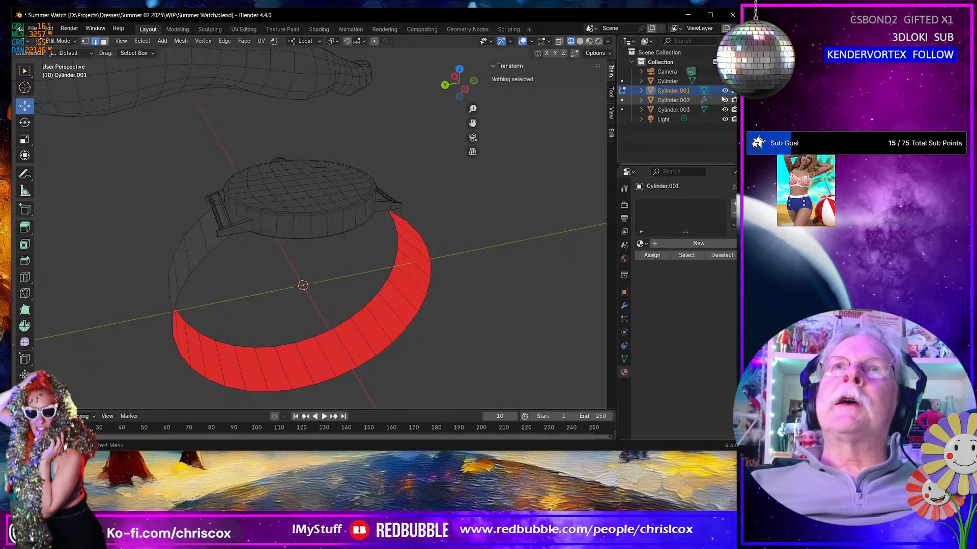
key("Tab")
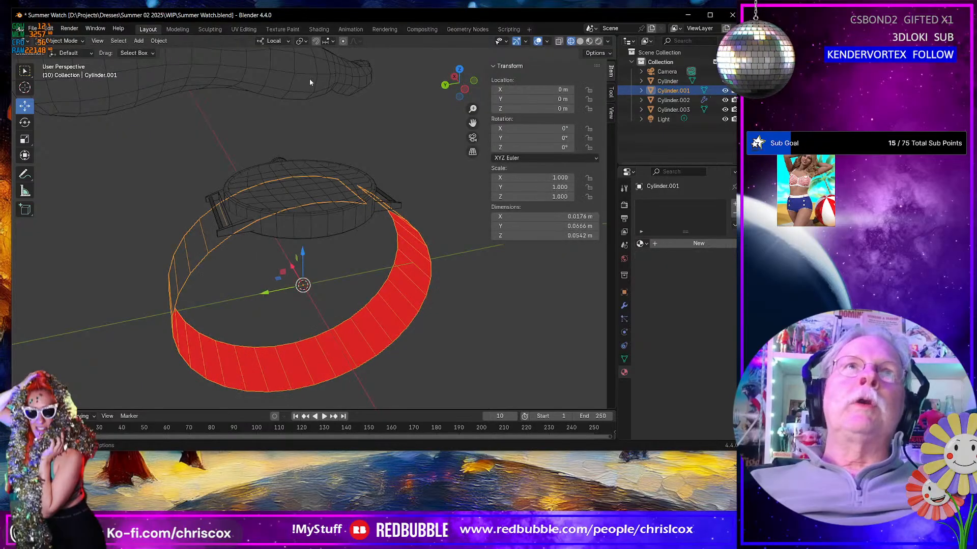
Step: Hide the large figure mesh Cylinder.003 behind the watch and reselect the strap
left_click(310, 78)
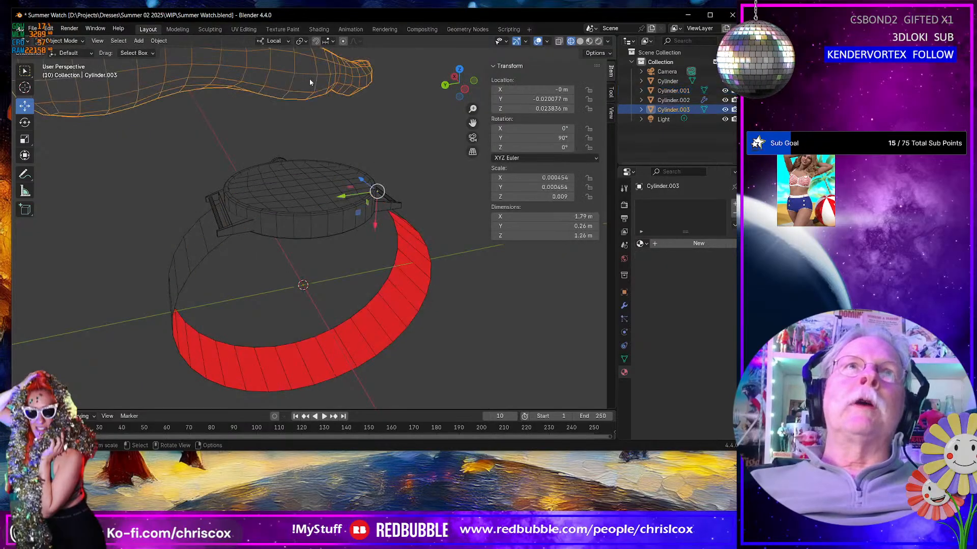
left_click(725, 110)
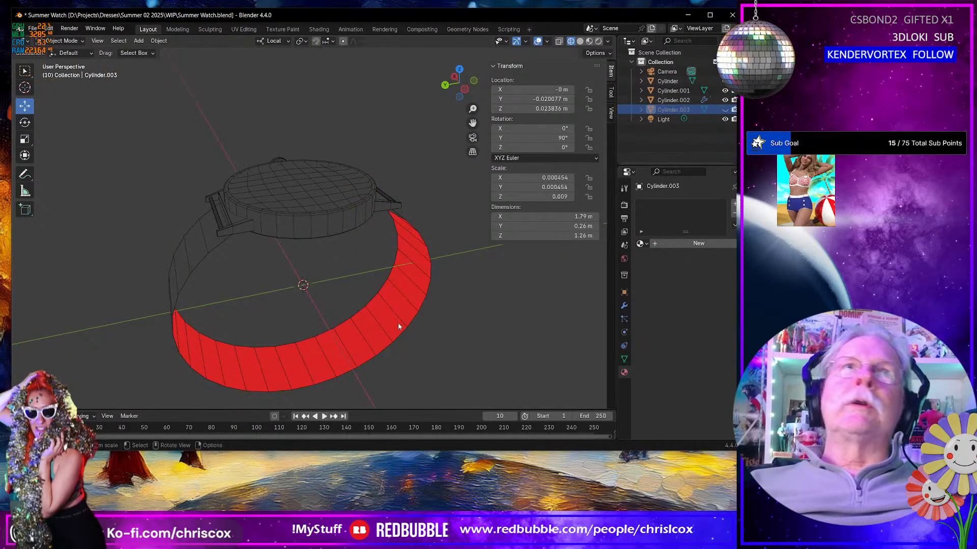
left_click(333, 345)
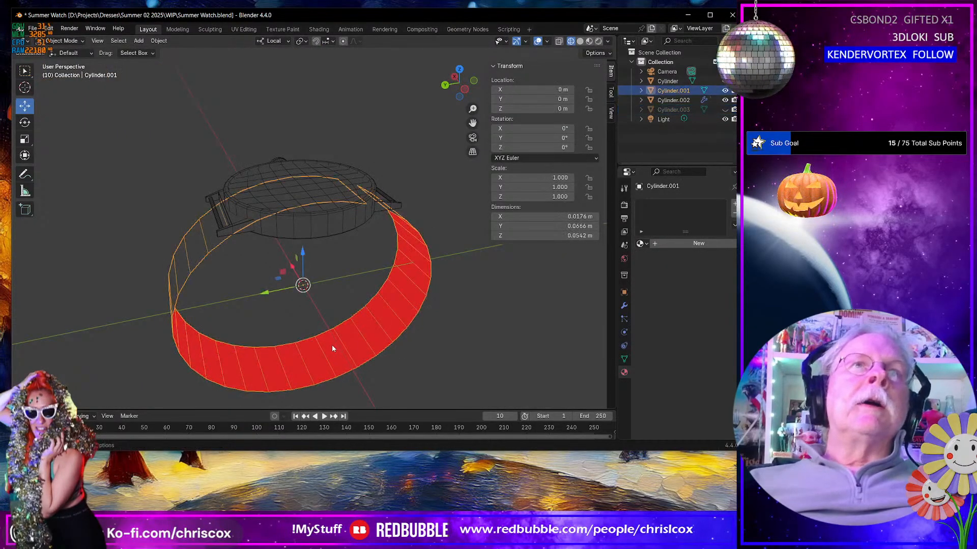
Step: Add a Mirror modifier to the watch strap Cylinder.001 and enter Edit Mode on its mesh
left_click(624, 307)
left_click(641, 203)
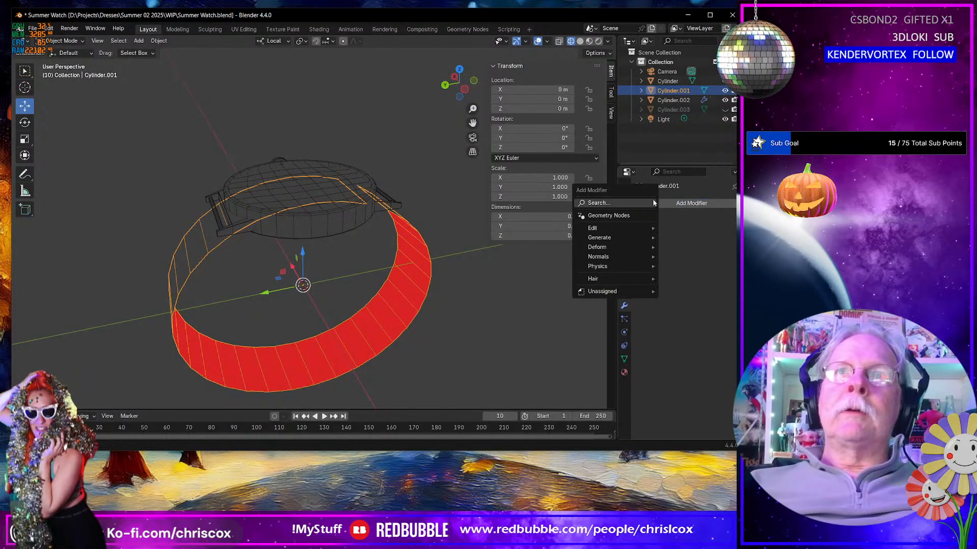
mouse_move(605, 226)
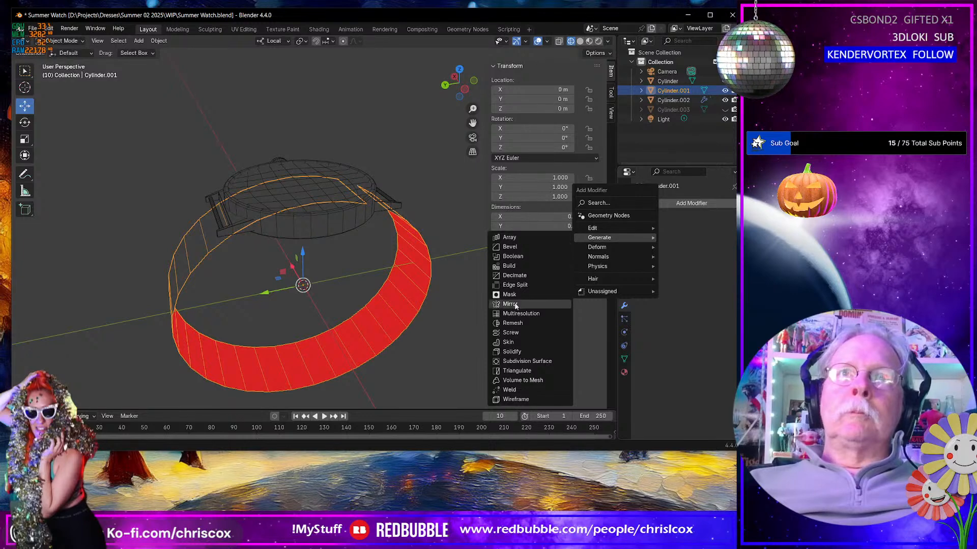
left_click(510, 305)
key("Tab")
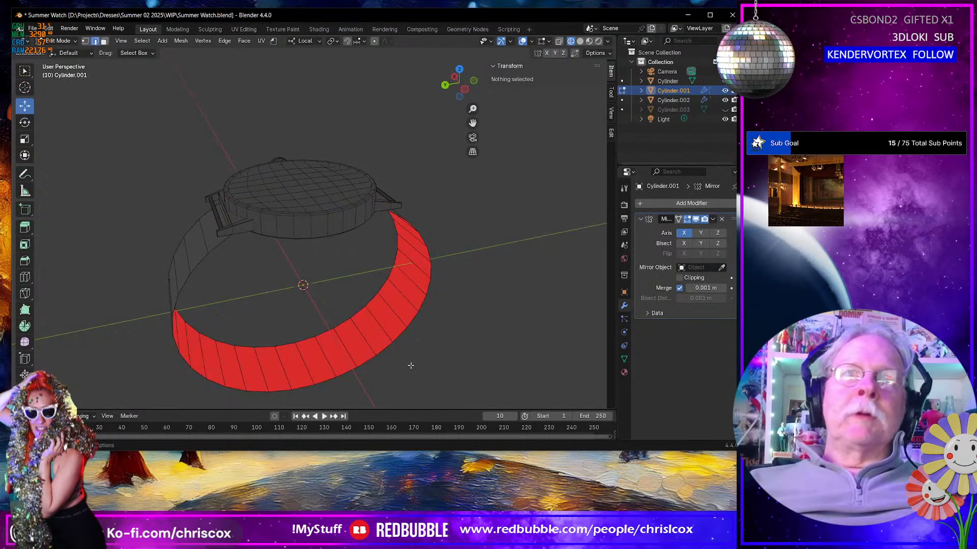
Step: Delete the strap face beside the centre line at the underside of the band
key("ctrl+KP_1")
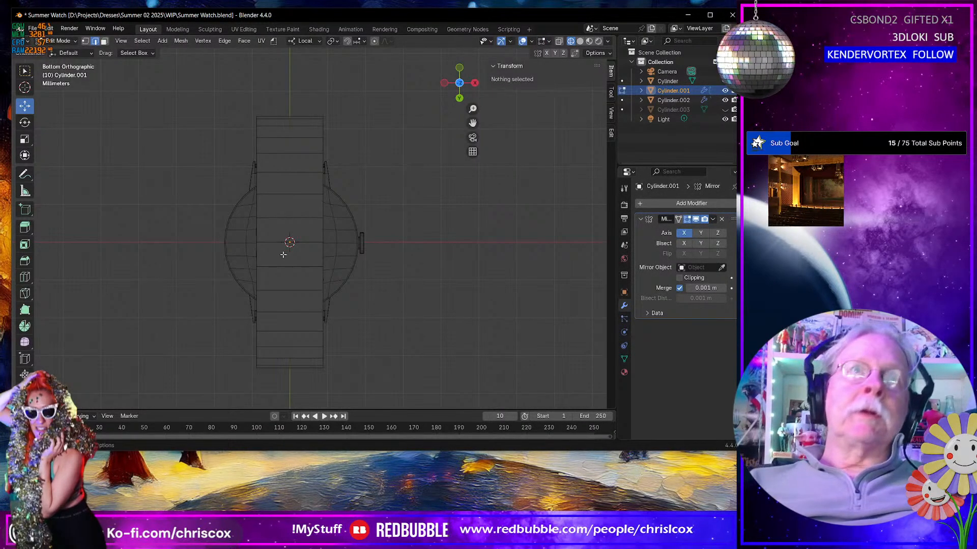
key("a")
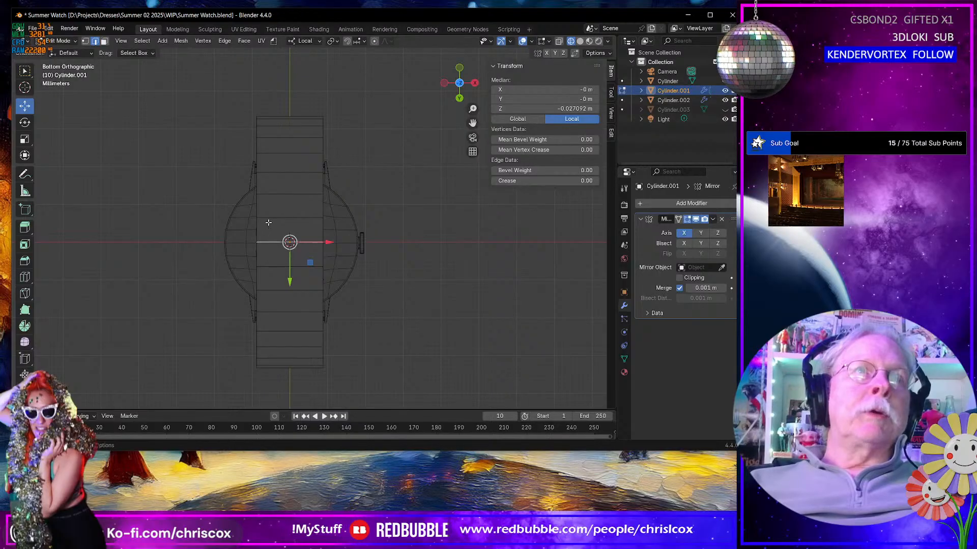
key("3")
left_click(283, 233)
key("x")
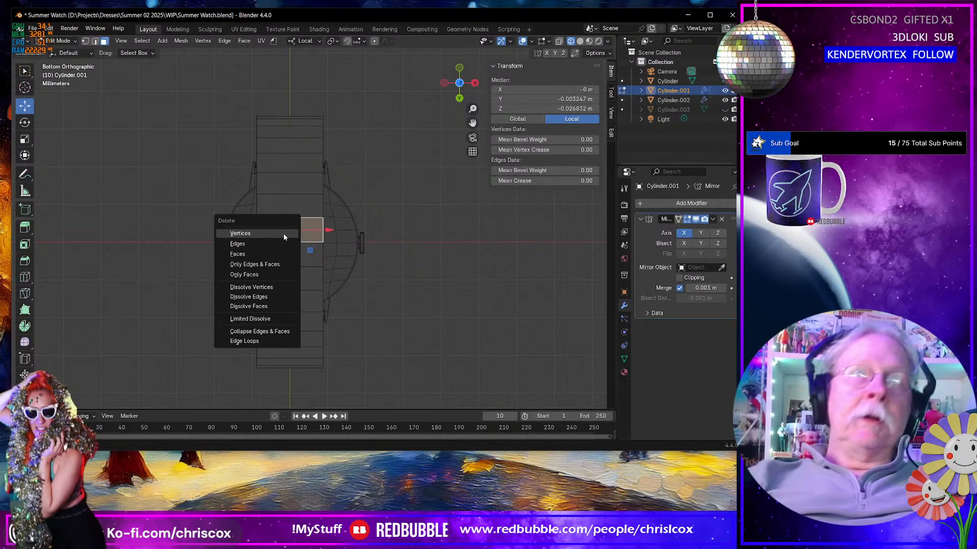
left_click(276, 253)
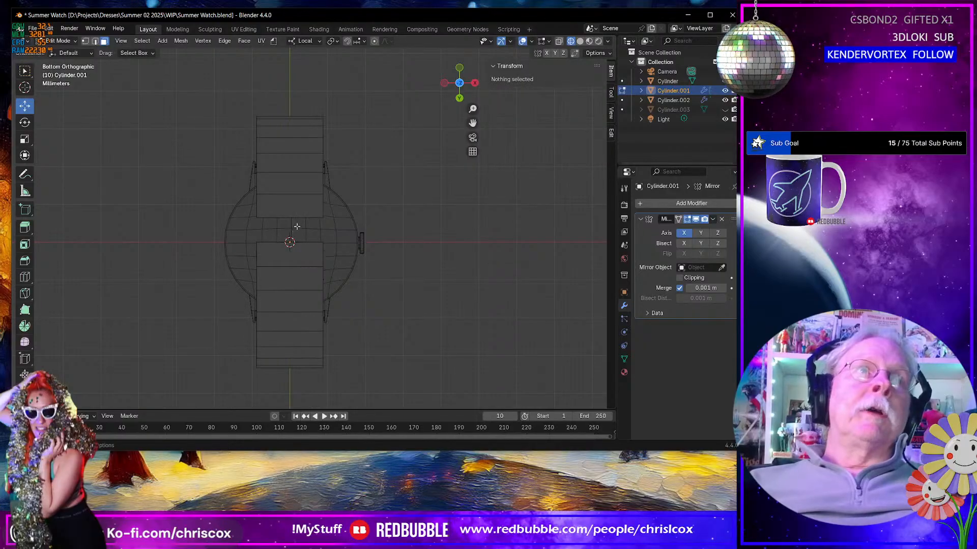
Step: Delete all connected strap faces on the negative Y side, from the gap at the underside up to the watch case
left_click(299, 209)
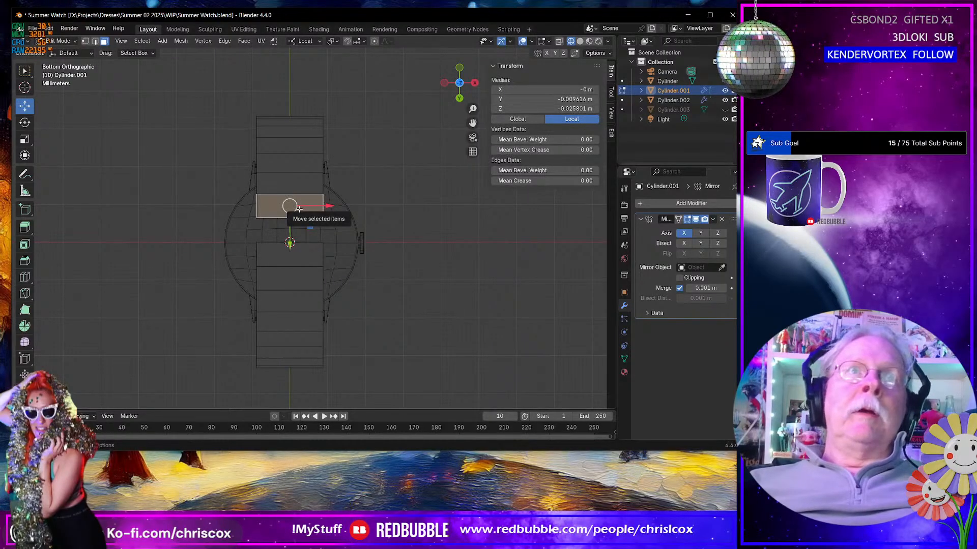
middle_click_drag(308, 199, 441, 282)
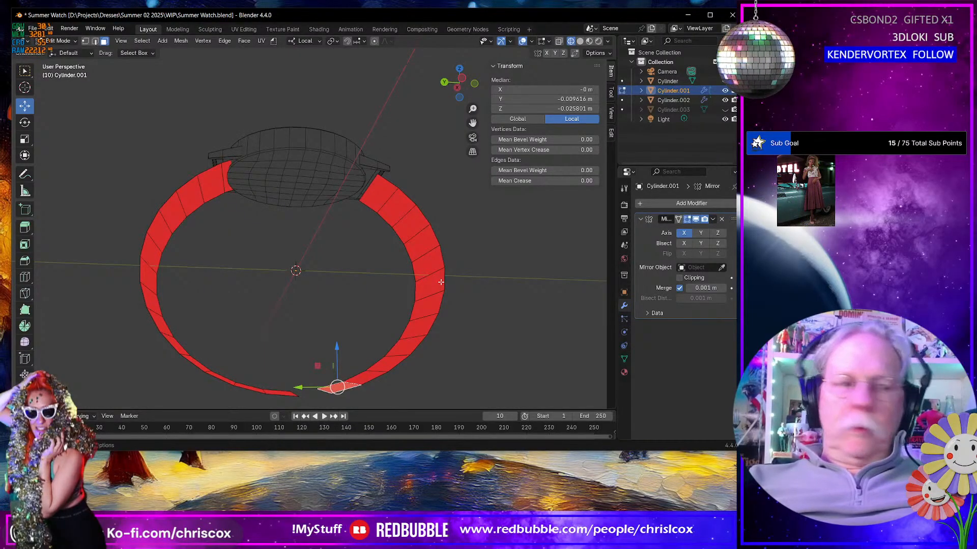
key("ctrl+KP_Add")
key("ctrl+KP_Add")
key("ctrl+KP_Add")
key("ctrl+KP_Add")
key("ctrl+KP_Add")
key("ctrl+KP_Add")
key("ctrl+KP_Add")
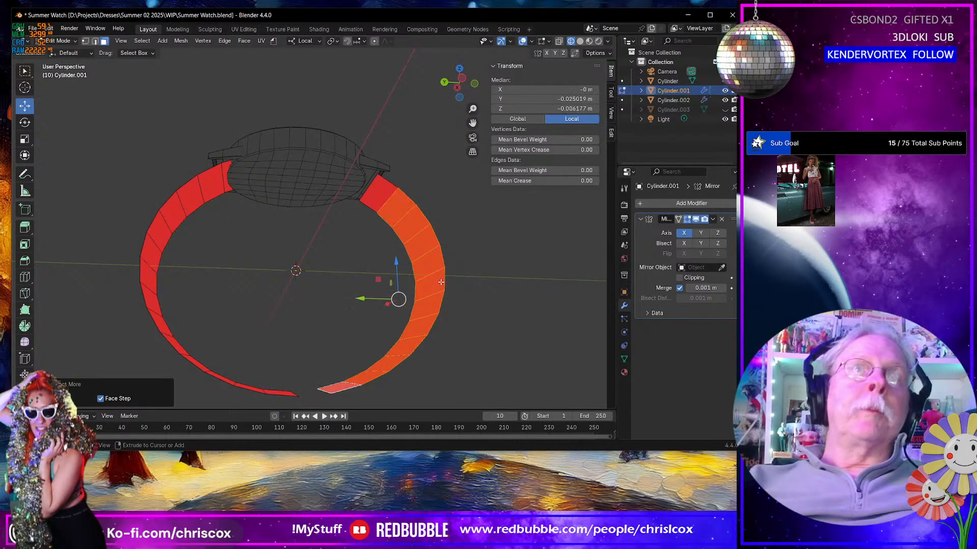
key("ctrl+KP_Add")
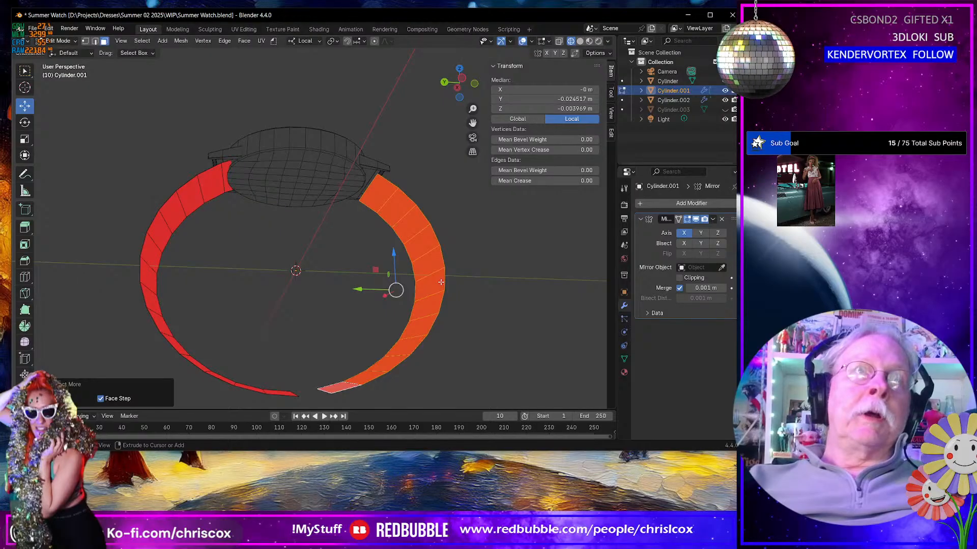
key("x")
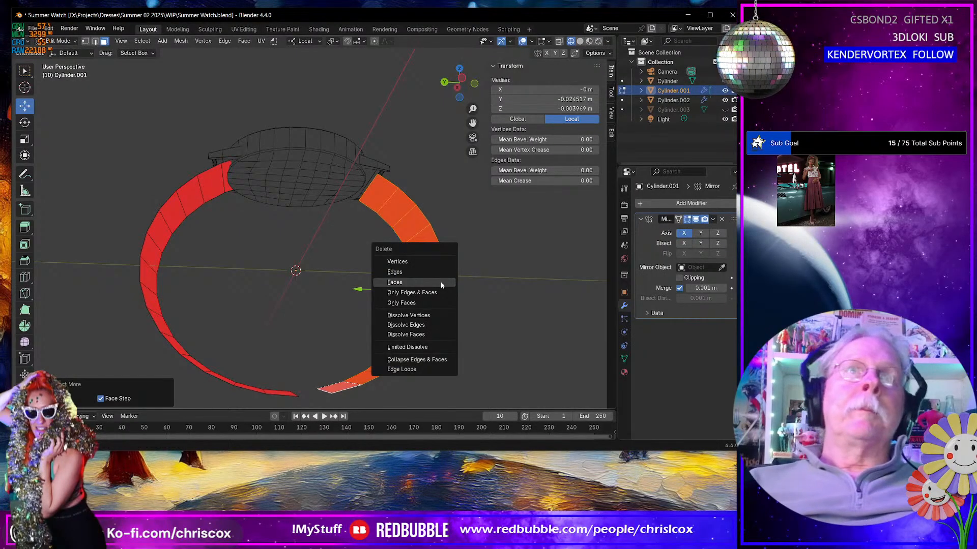
left_click(440, 282)
Step: Change the strap's Mirror modifier axis from X to Y
left_click(684, 233)
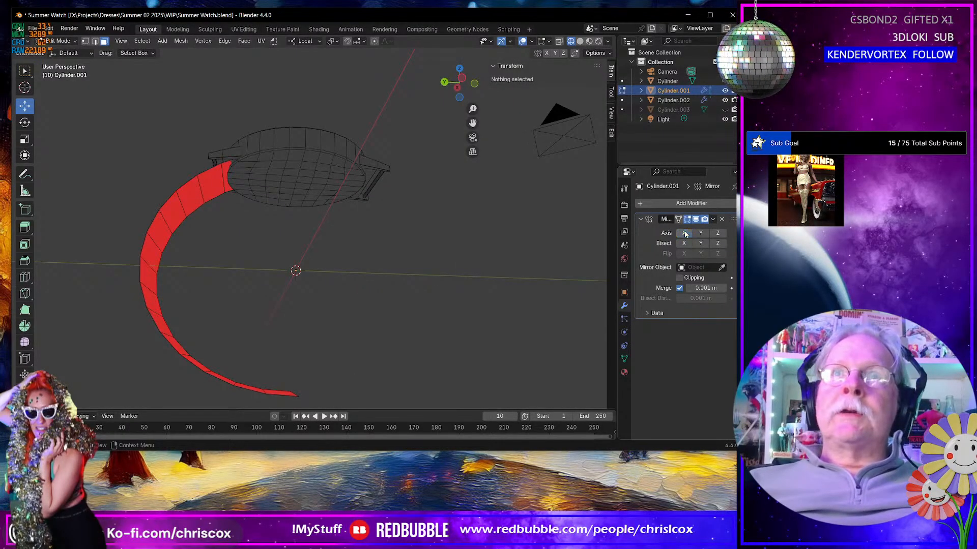
left_click(701, 233)
middle_click_drag(402, 301, 466, 344)
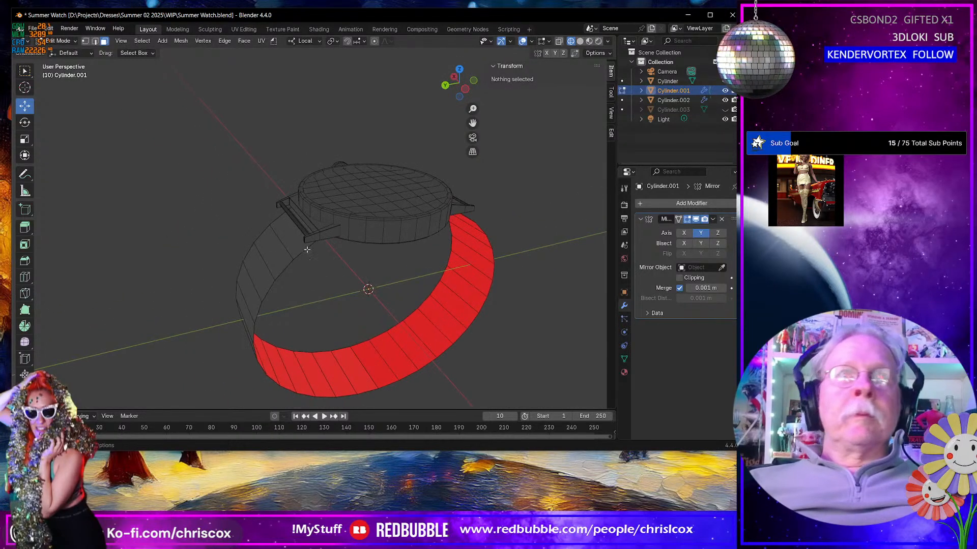
Step: Select all linked faces of the remaining strap half and raise them about 0.002 m along Z
left_click(297, 252)
middle_click_drag(277, 219, 280, 190)
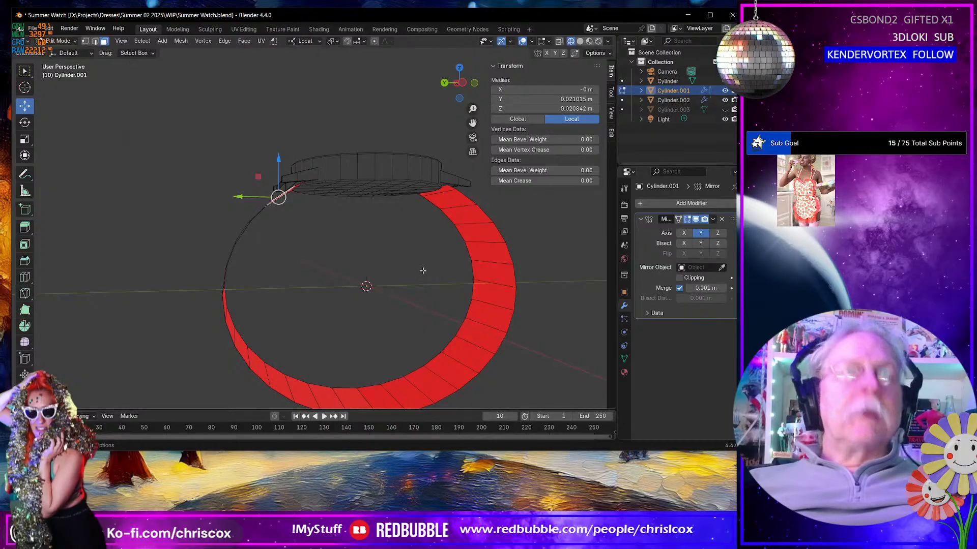
key("ctrl+l")
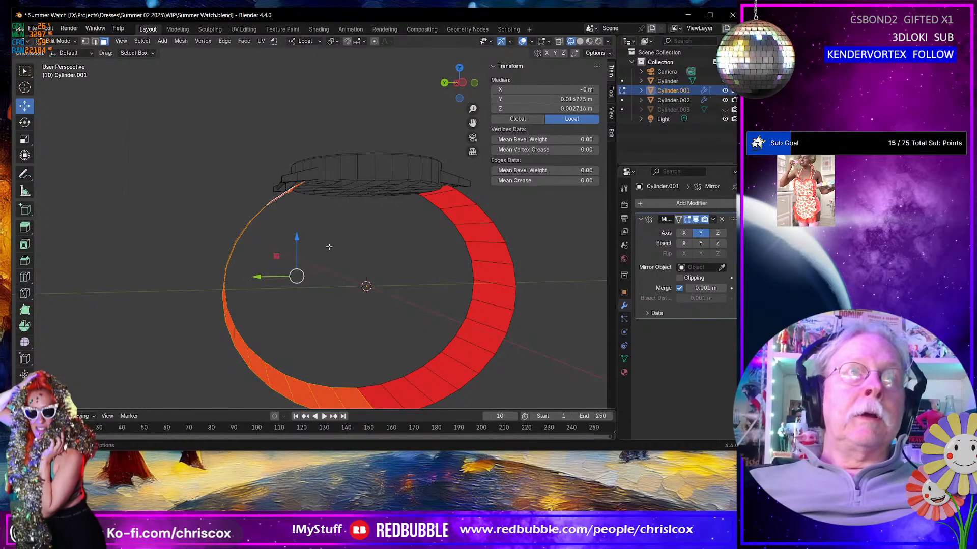
left_click_drag(297, 238, 293, 228)
mouse_move(293, 227)
middle_mouse_down()
mouse_move(308, 230)
mouse_move(301, 222)
middle_mouse_up()
Step: Delete the strap faces that run through the watch case, keeping the band that ends at the lugs
left_click(312, 218)
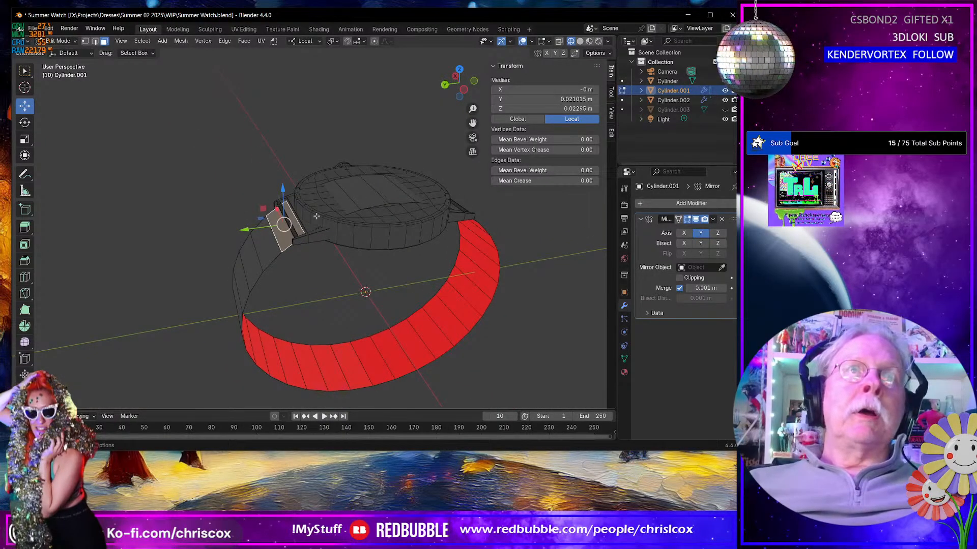
left_click(309, 222)
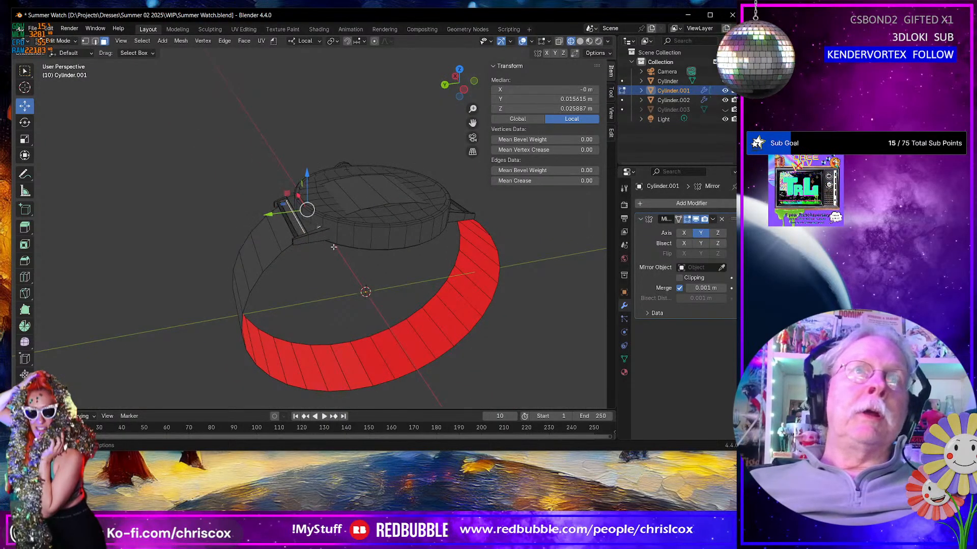
key("x")
left_click(333, 214)
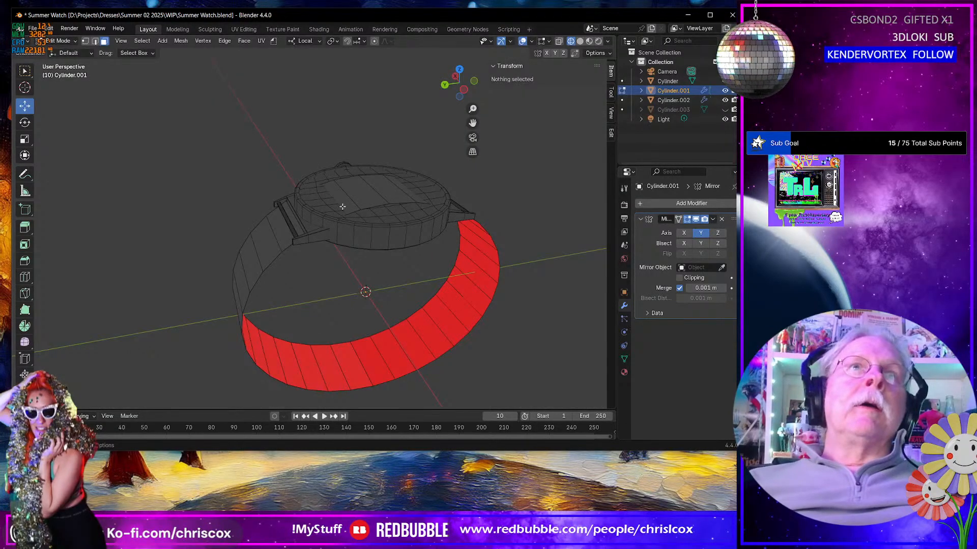
left_click(351, 209)
key("ctrl+KP_Add")
key("ctrl+KP_Add")
key("ctrl+KP_Add")
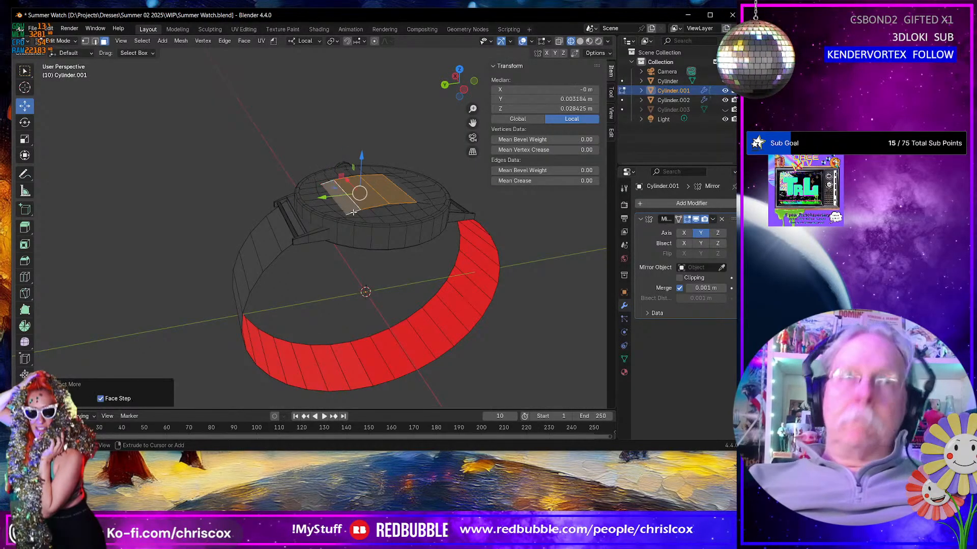
key("x")
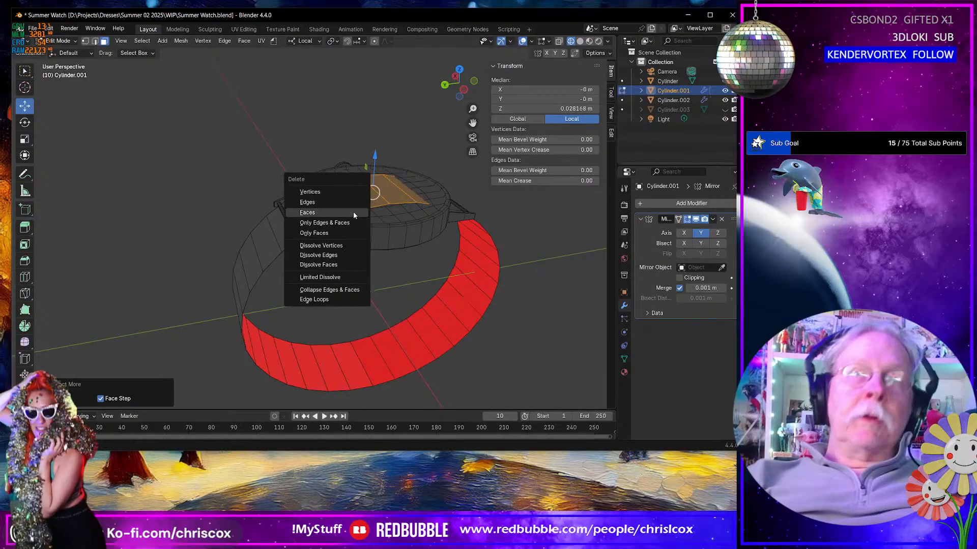
left_click(354, 212)
Step: Slide the strap's upper end edge back along the band with Edge Slide at a factor of 0.753
left_click(283, 241)
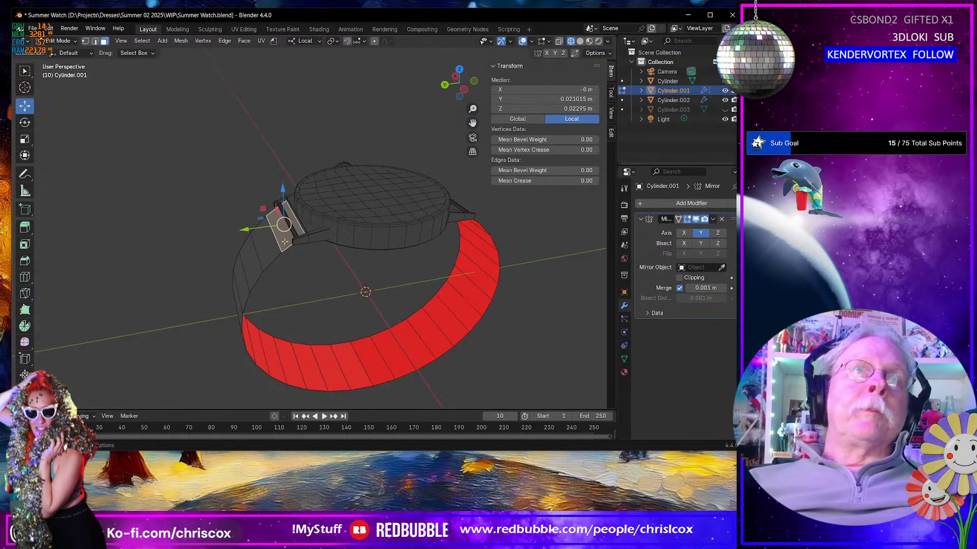
left_click(301, 228, "shift")
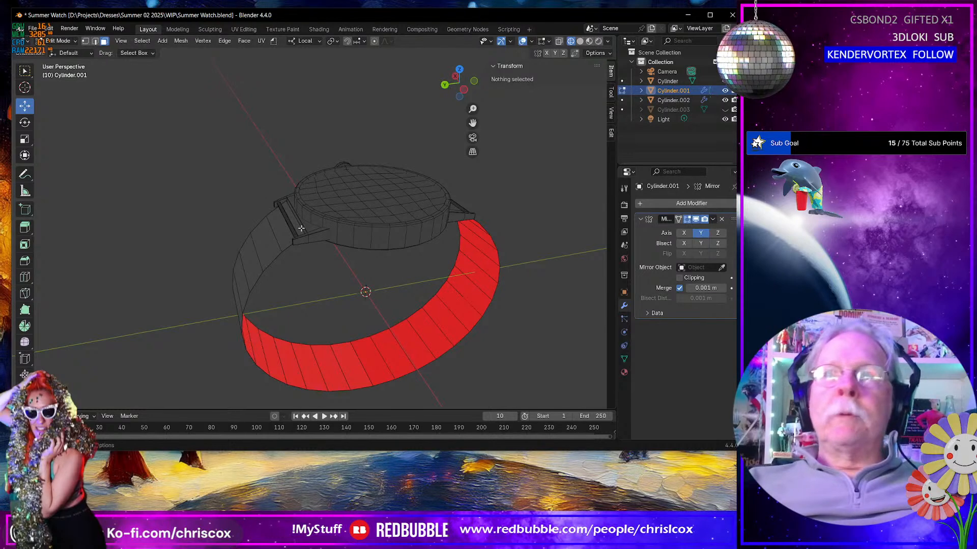
middle_click_drag(302, 228, 286, 207)
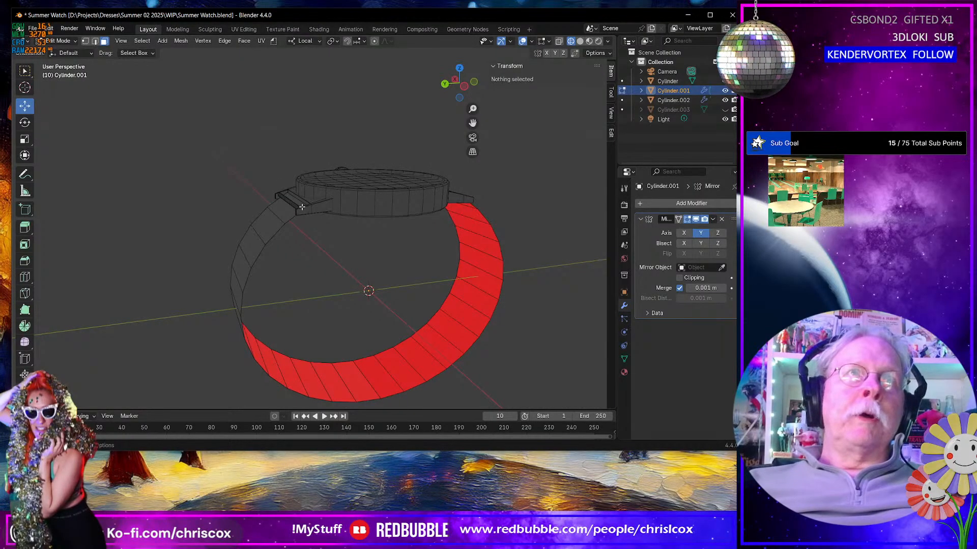
left_click(283, 218)
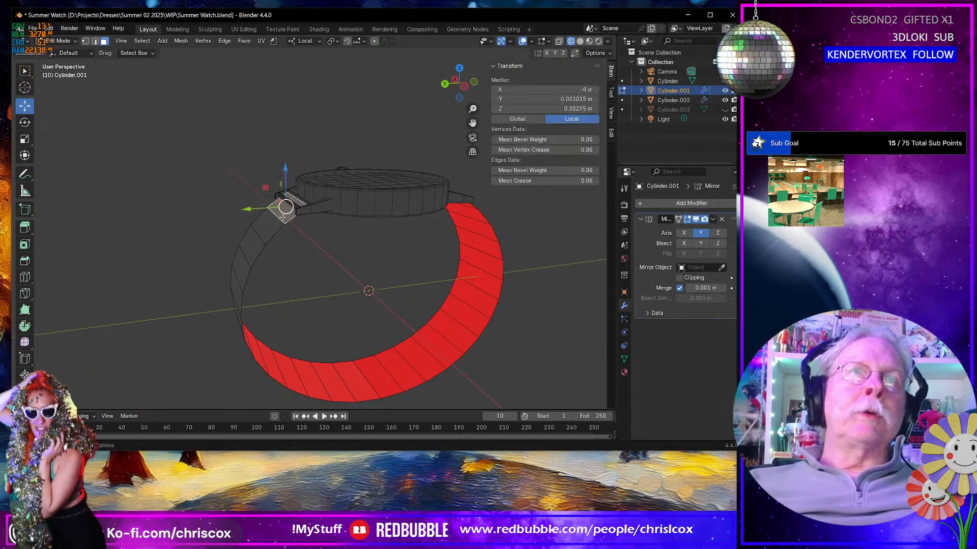
key("2")
left_click(301, 198)
key("KP_Decimal")
scroll(314, 205, "down", 4)
middle_click_drag(315, 205, 346, 218)
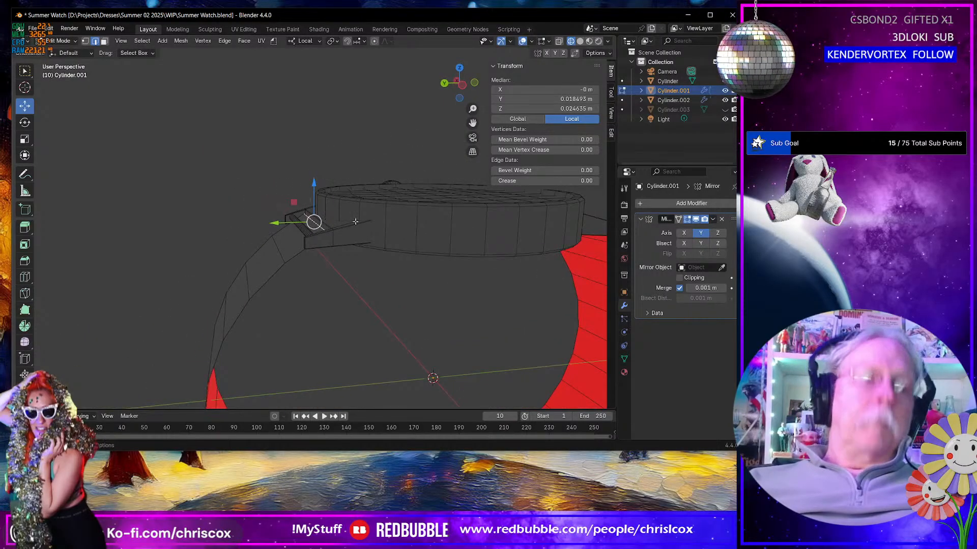
key("g")
key("g")
left_click(354, 252)
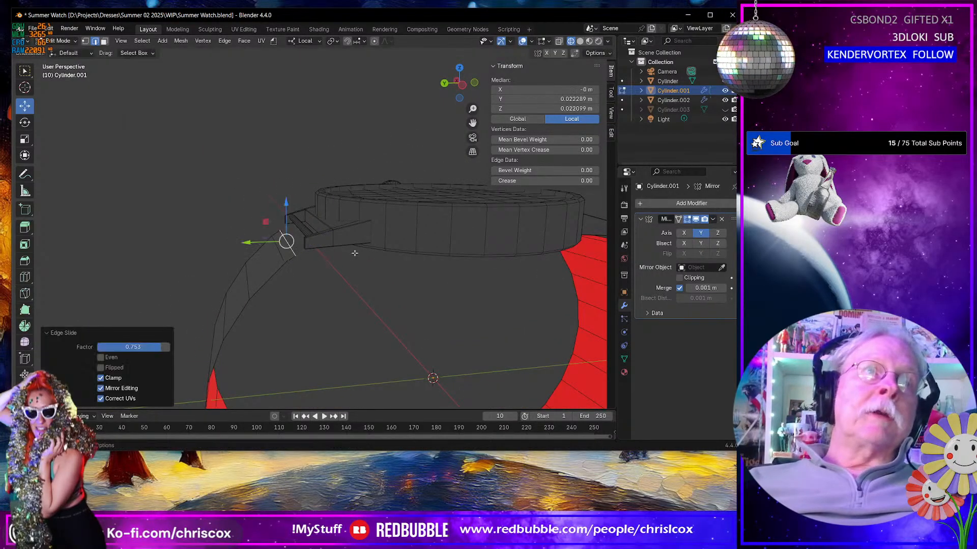
Step: Raise the strap's end edge 0.000837 m along Z, and shift it in the YZ plane to Y 0.020713 m, Z 0.025188 m
key("g")
key("z")
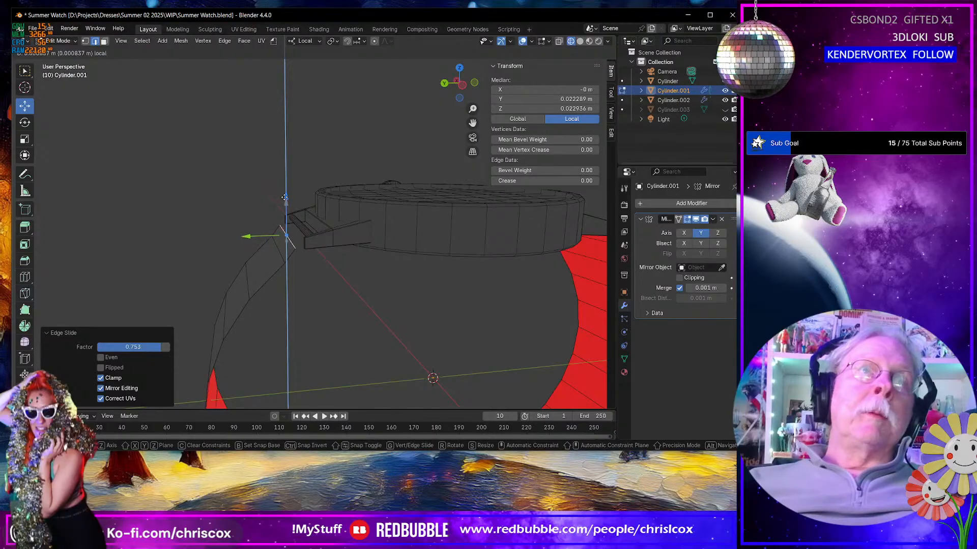
left_click(272, 217)
key("g")
key("shift+x")
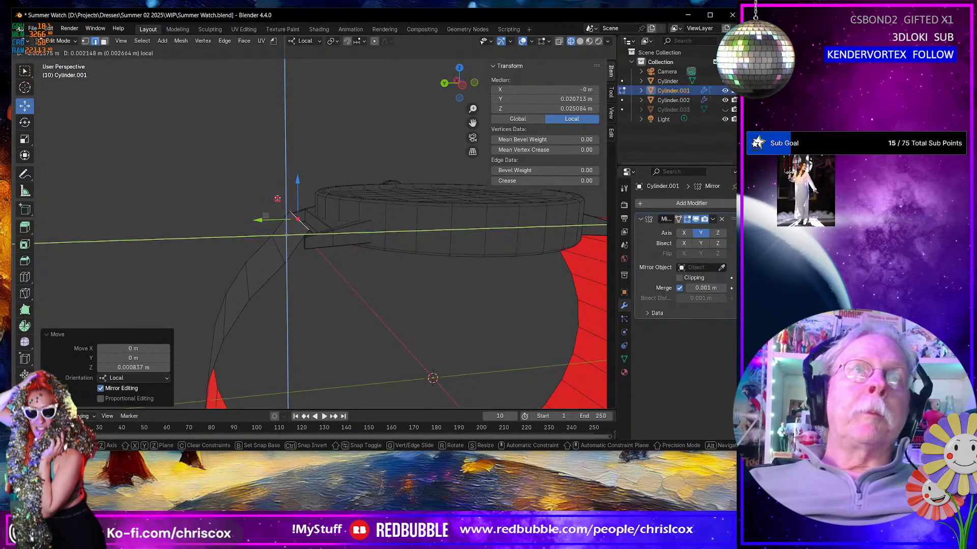
Step: Move the next strap edge below the end edge outward 0.001097 m along Y
left_click(280, 251)
key("g")
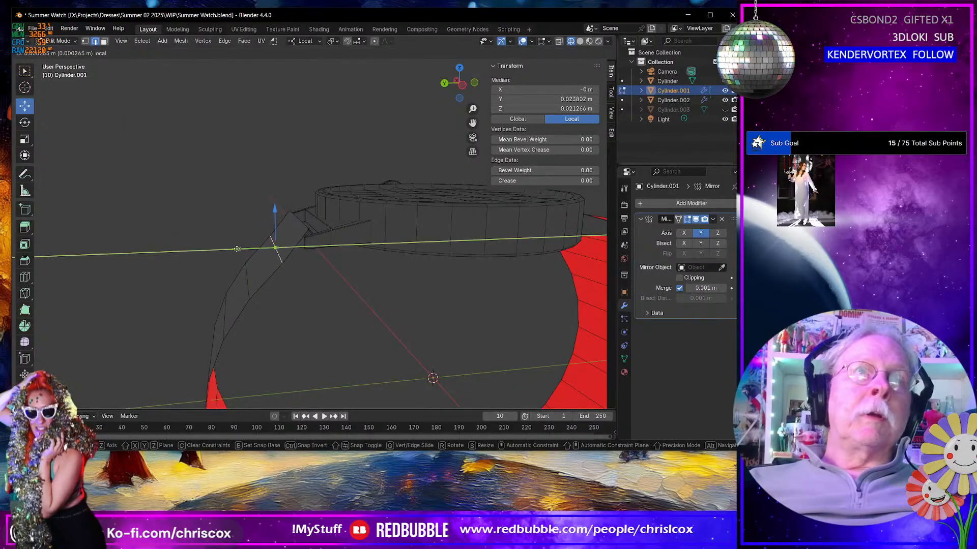
left_click(278, 249)
middle_click_drag(277, 249, 300, 240)
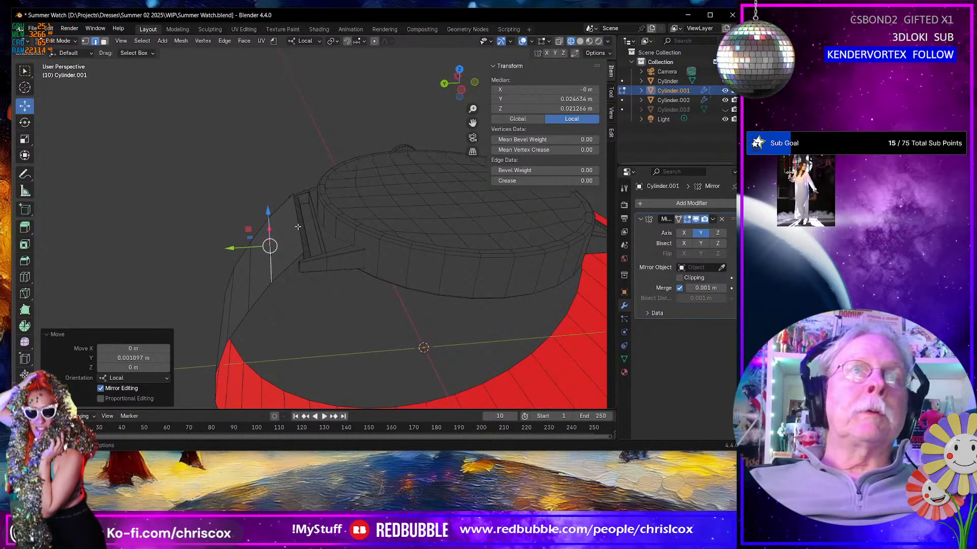
Step: Select the strap's end edge, frame it in the right orthographic view and turn on X-ray
left_click(298, 226)
key("KP_Decimal")
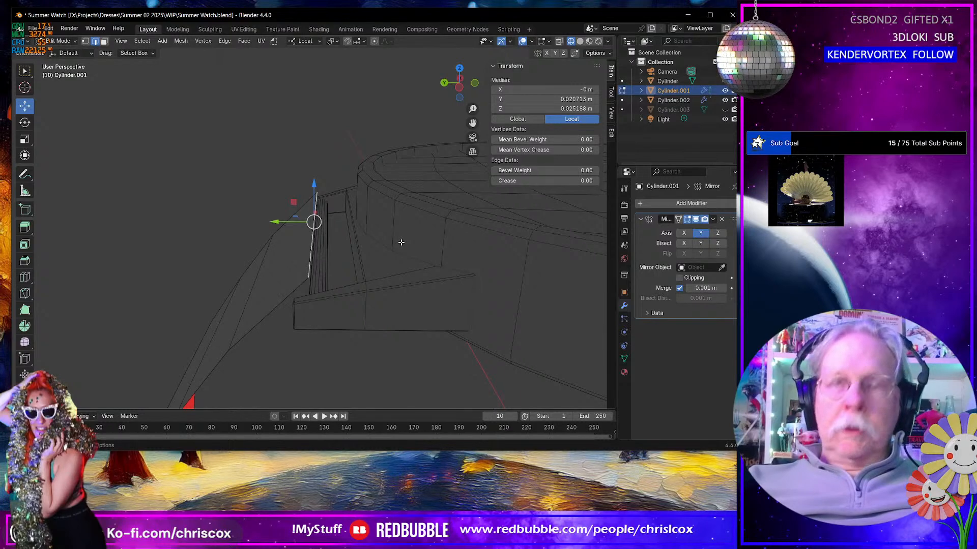
key("KP_1")
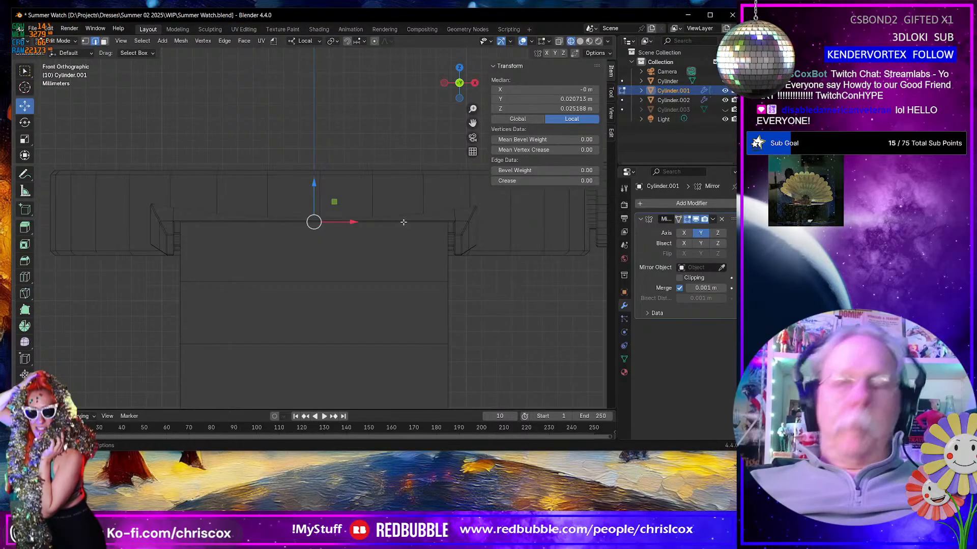
key("KP_3")
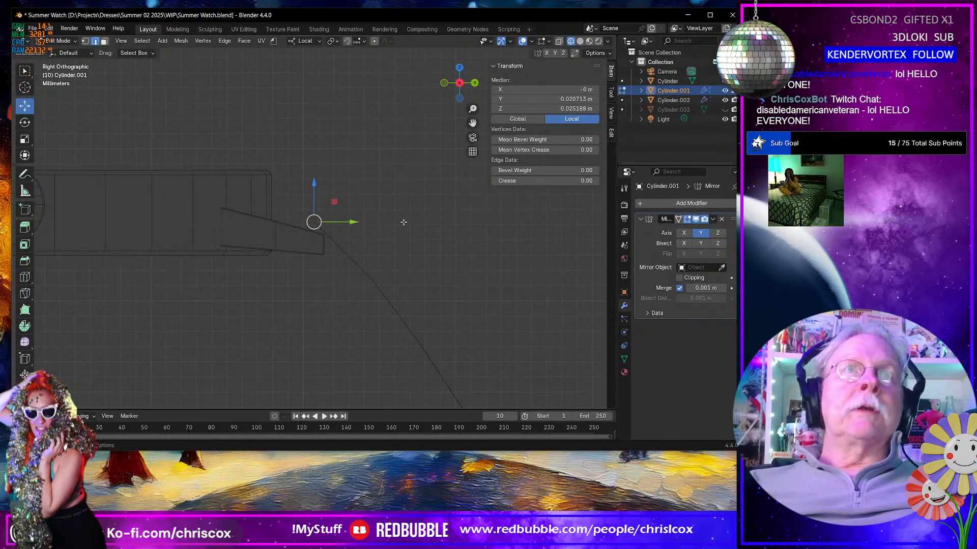
left_click(558, 41)
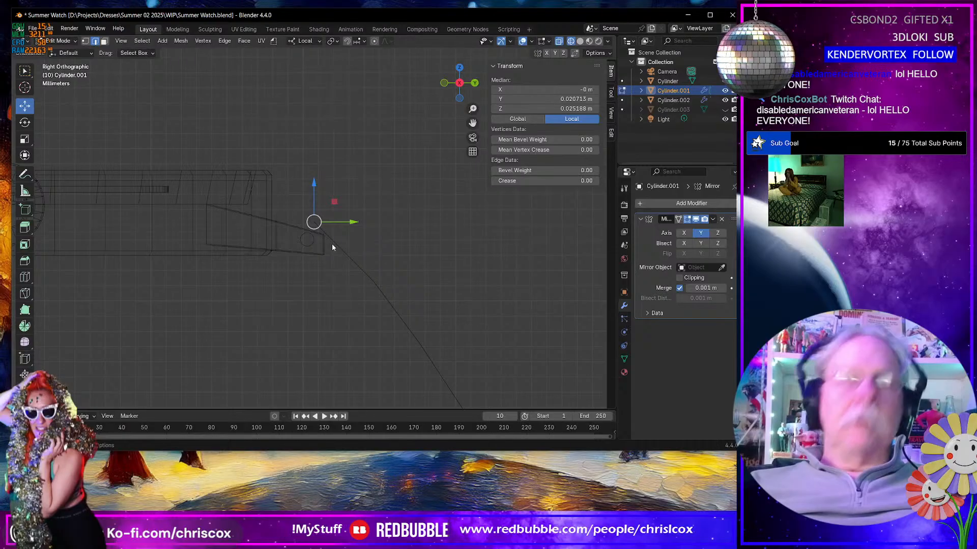
Step: Shift the strap's end edge Y 0.000326 m, Z -0.000461 m, and extrude it Y -0.000729 m, Z 0.000367 m over the lug hole
scroll(332, 247, "up", 7)
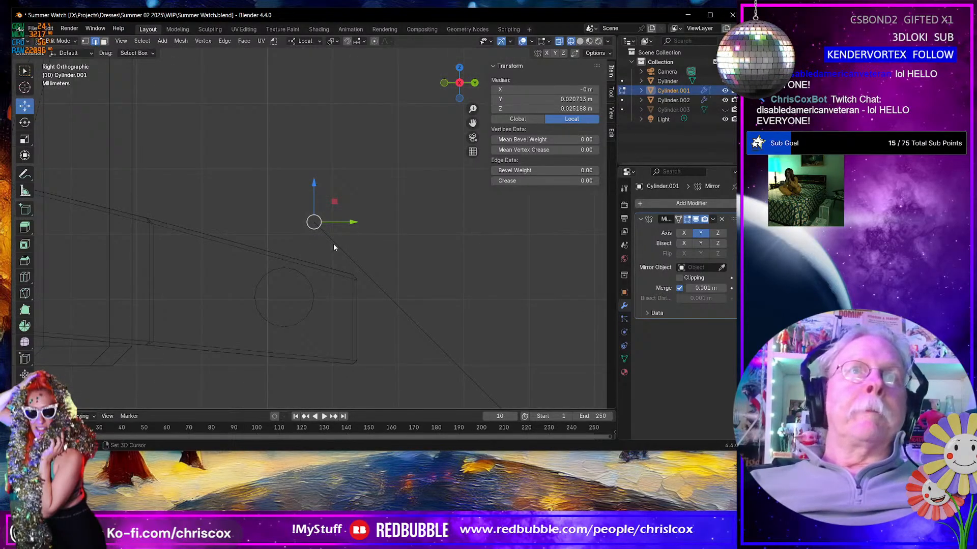
left_click_drag(352, 227, 370, 241)
key("g")
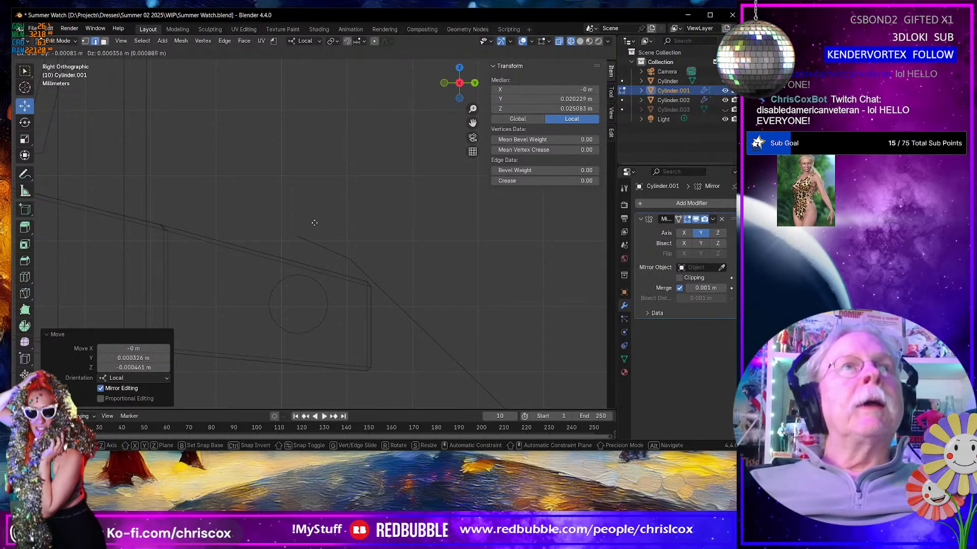
left_click(320, 222)
Step: Extrude the strap's end edge in successive segments around the inner side of the lug hole, from above it down to its underside
key("e")
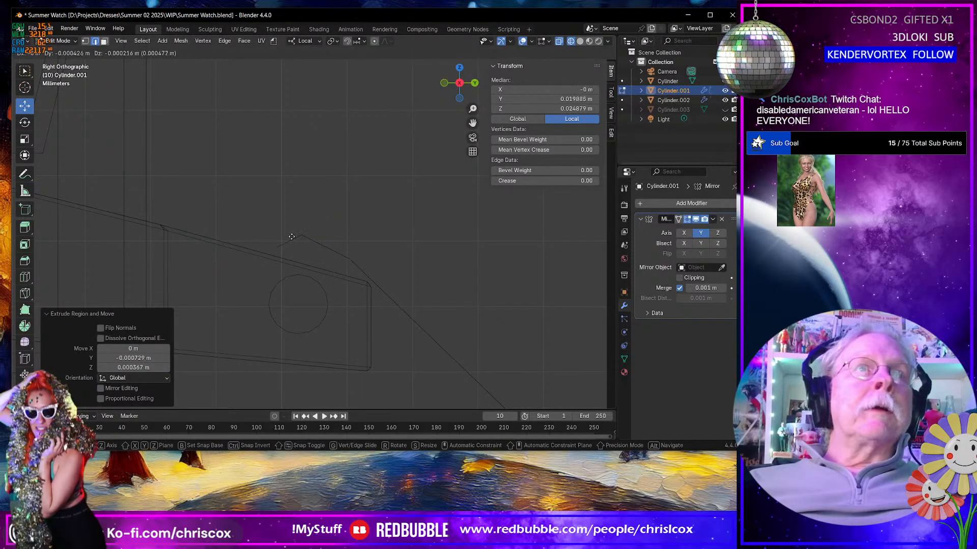
left_click(266, 240)
key("e")
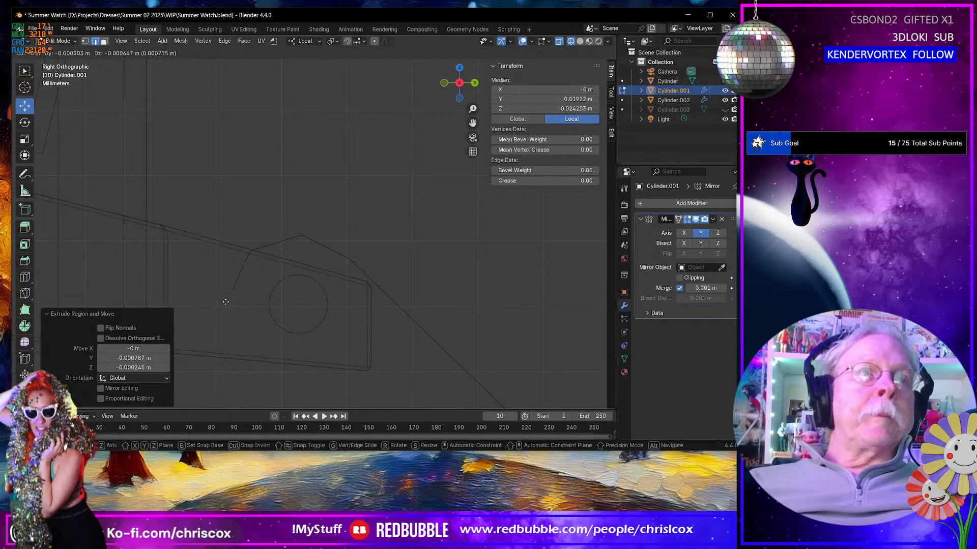
left_click(224, 311)
key("e")
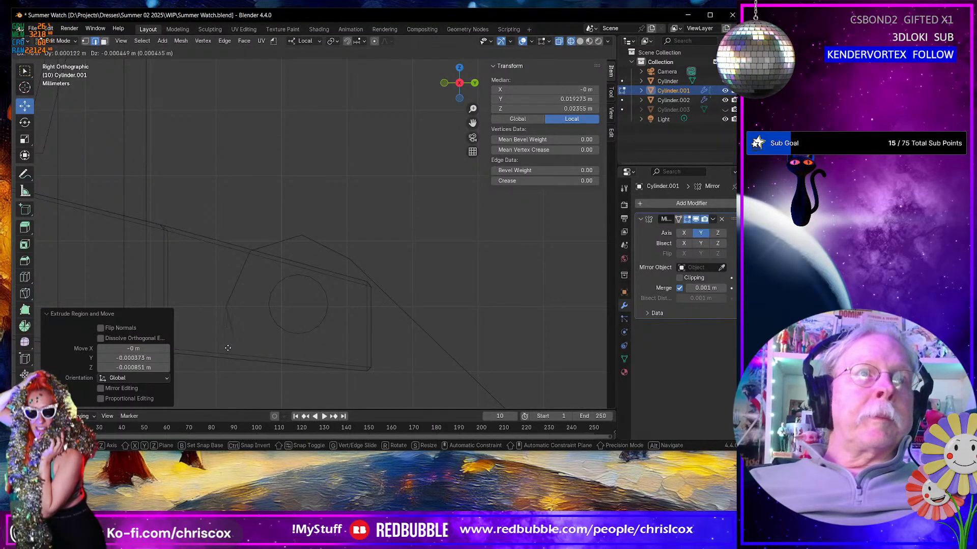
left_click(297, 380)
Step: Extrude the end edge outward by Y 0.00063, Z 0.000239 m; Y 0.000898, Z 0.000006 m; and Y 0.00067, Z -0.000624 m below the lug
key("e")
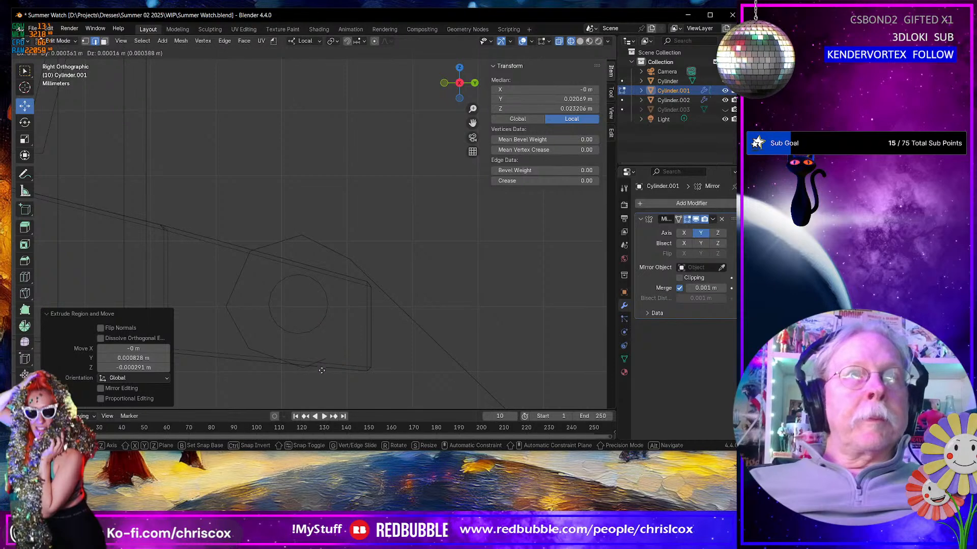
left_click(340, 363)
key("e")
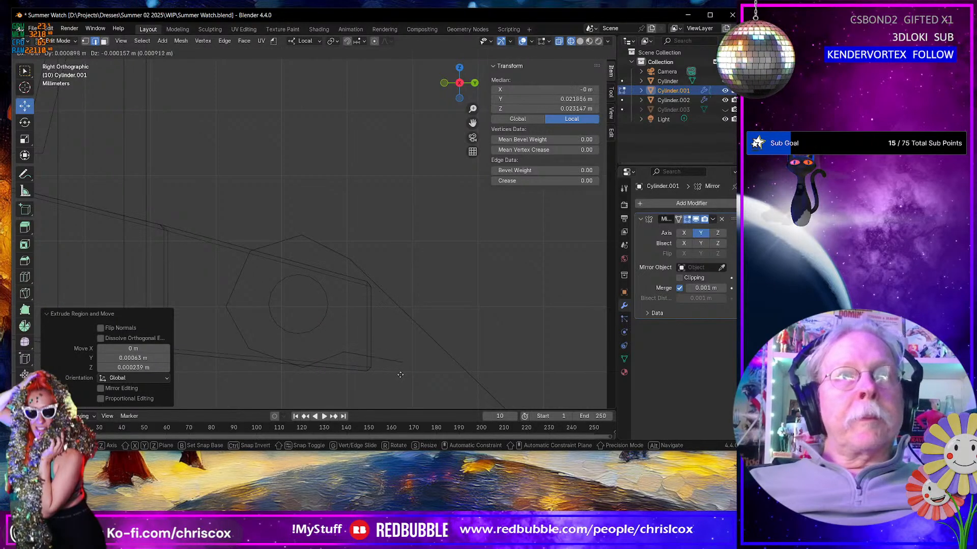
left_click(402, 356)
key("e")
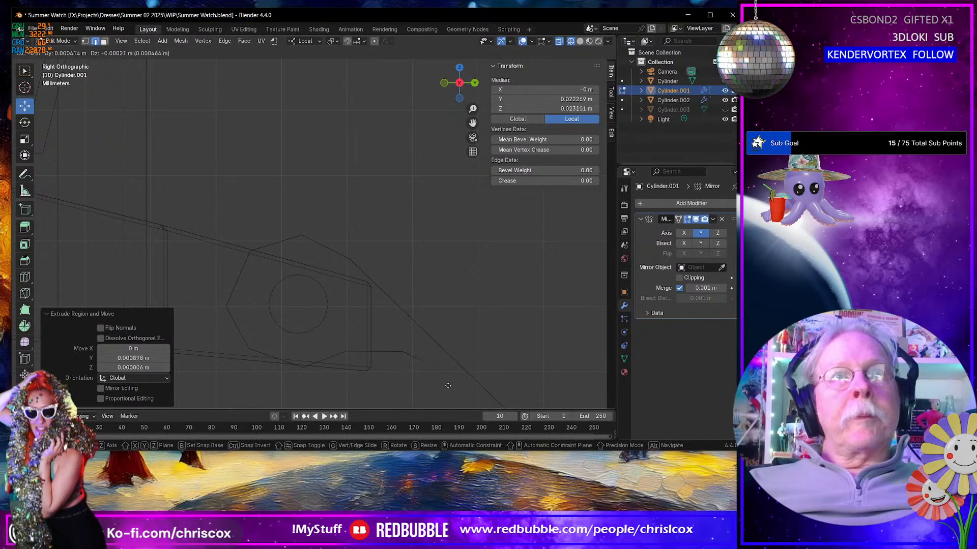
left_click(392, 203)
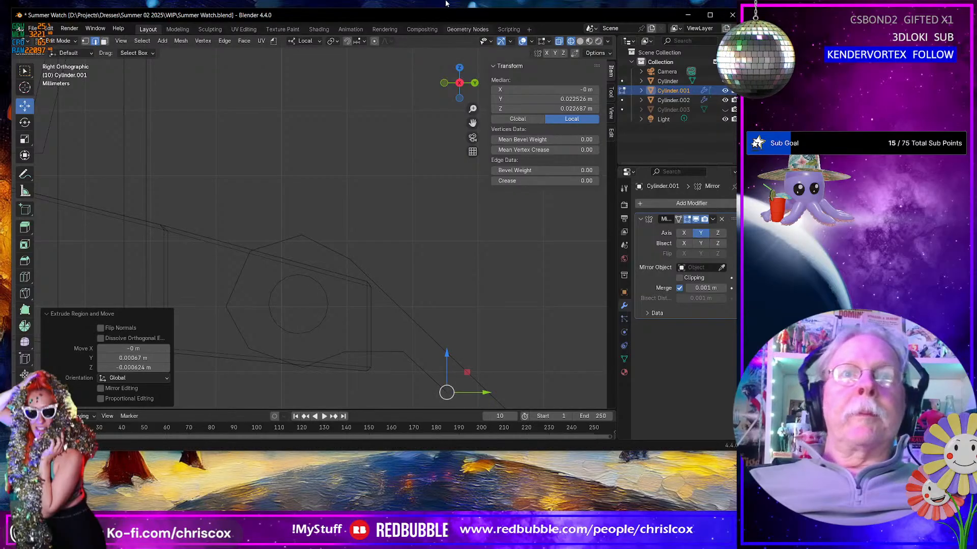
Step: Return to Object Mode and add a Solidify modifier to the strap with a thickness of 0.001 m
scroll(395, 209, "down", 4)
middle_click_drag(397, 204, 335, 182)
key("Tab")
scroll(389, 204, "down", 5)
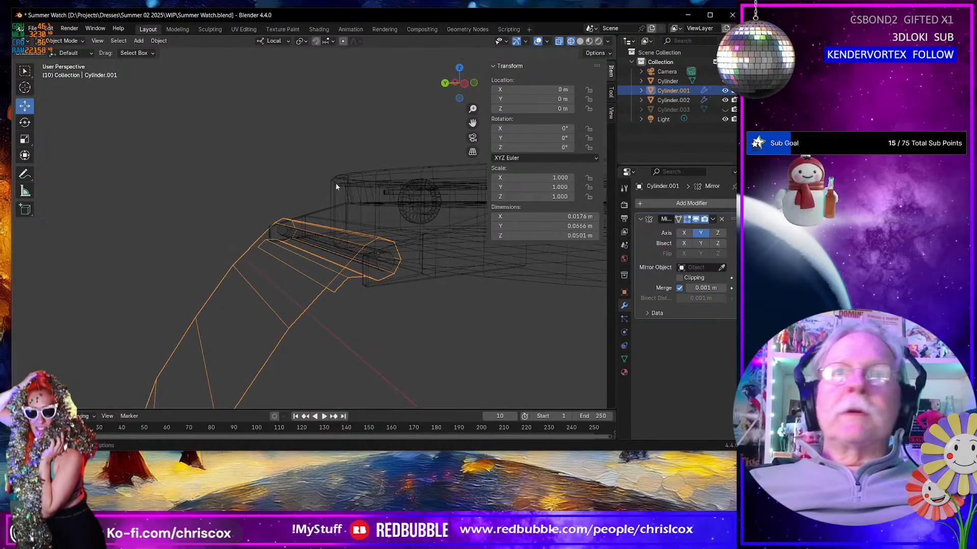
left_click(640, 203)
mouse_move(640, 201)
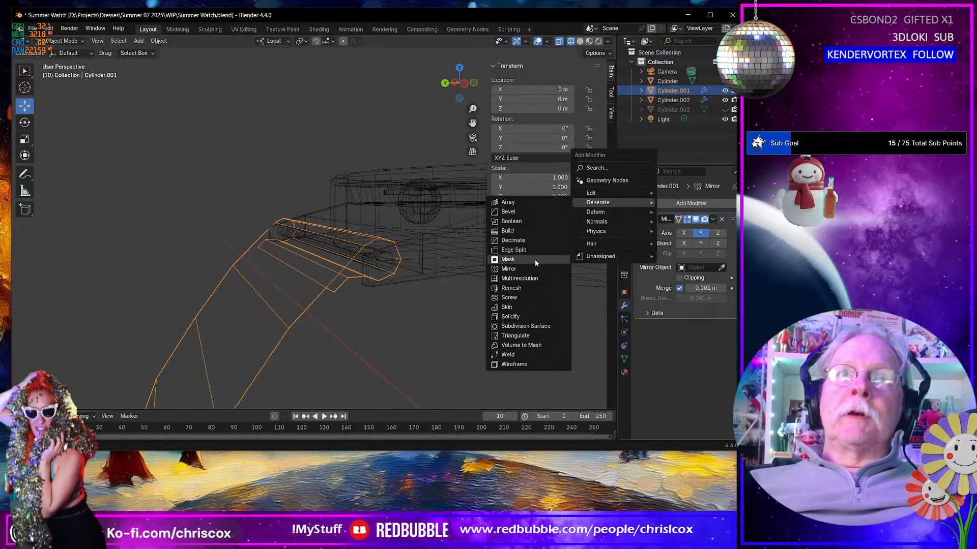
left_click(510, 317)
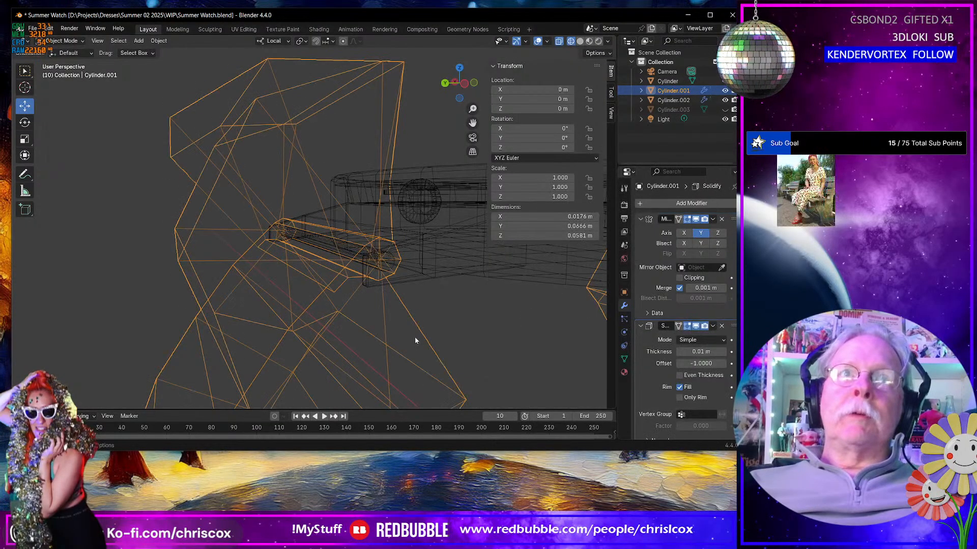
scroll(393, 336, "down", 2)
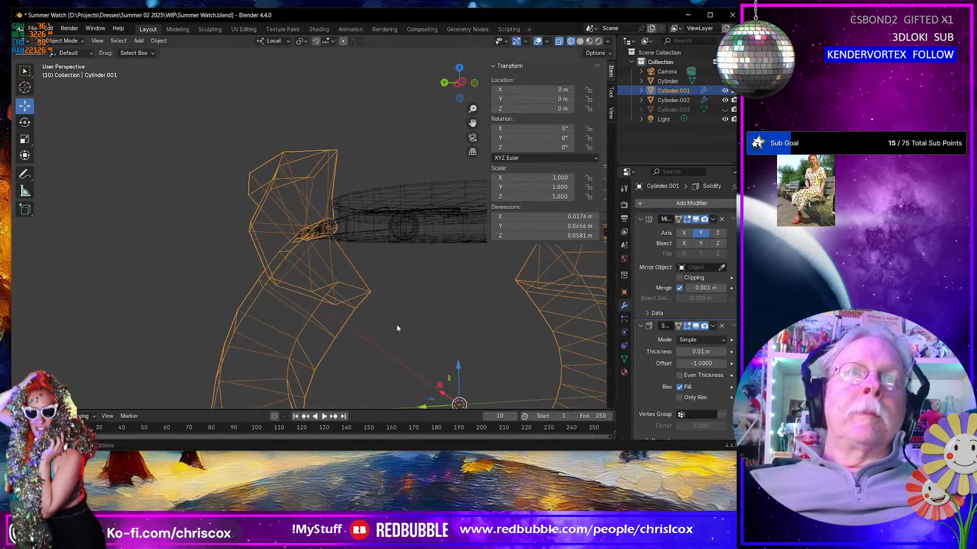
left_click(725, 352)
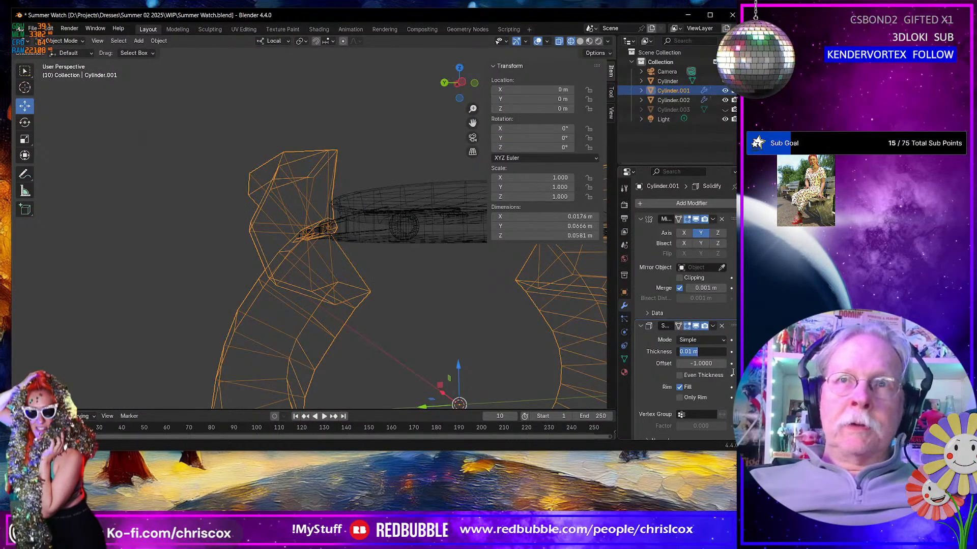
type(".001")
key("Return")
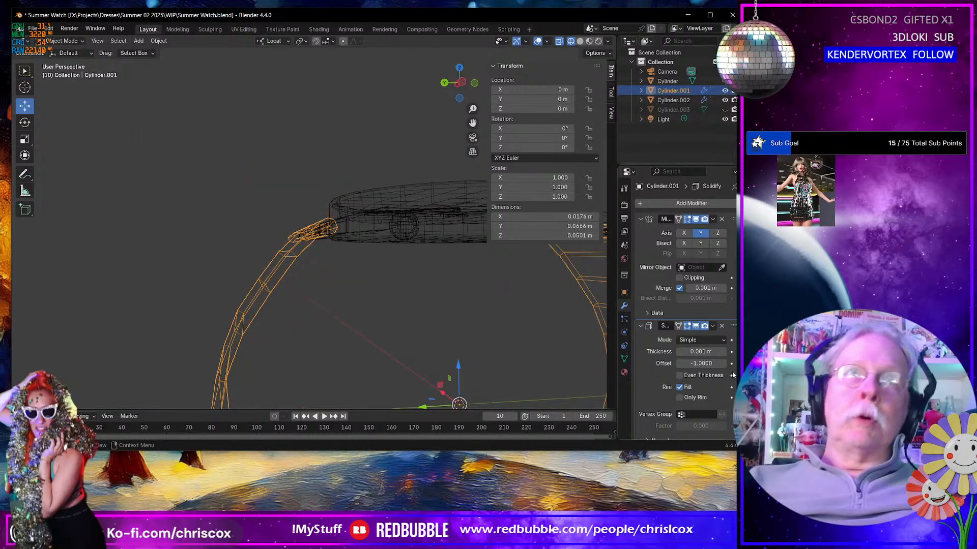
Step: Inspect the strap around the watch case and set its Solidify thickness to 0.0015 m
key("KP_Decimal")
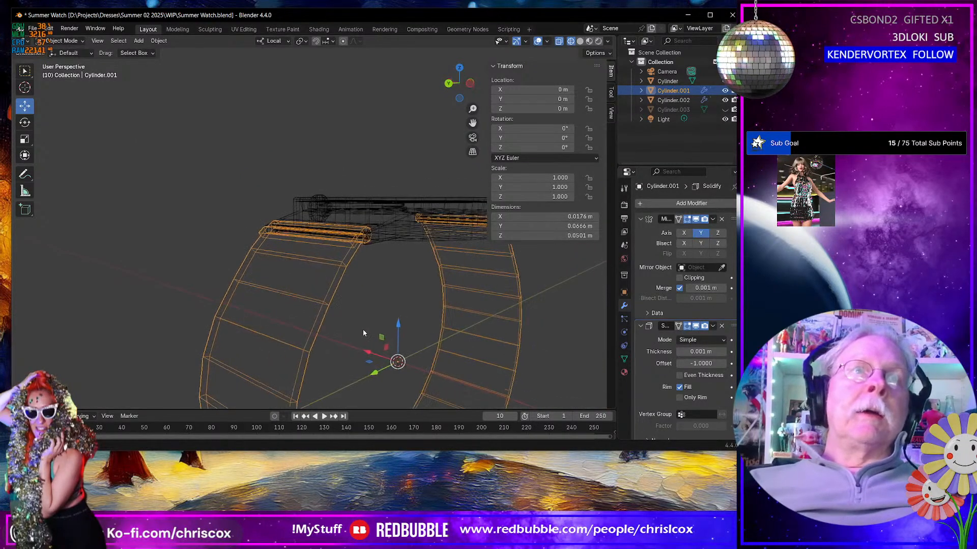
mouse_move(315, 314)
middle_mouse_down()
mouse_move(430, 315)
mouse_move(310, 322)
middle_mouse_up()
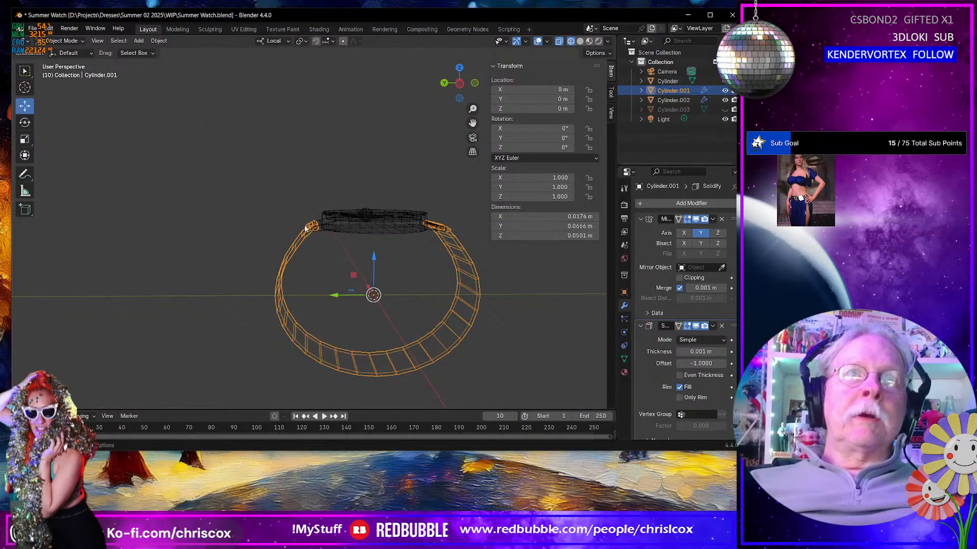
middle_click_drag(366, 301, 418, 272)
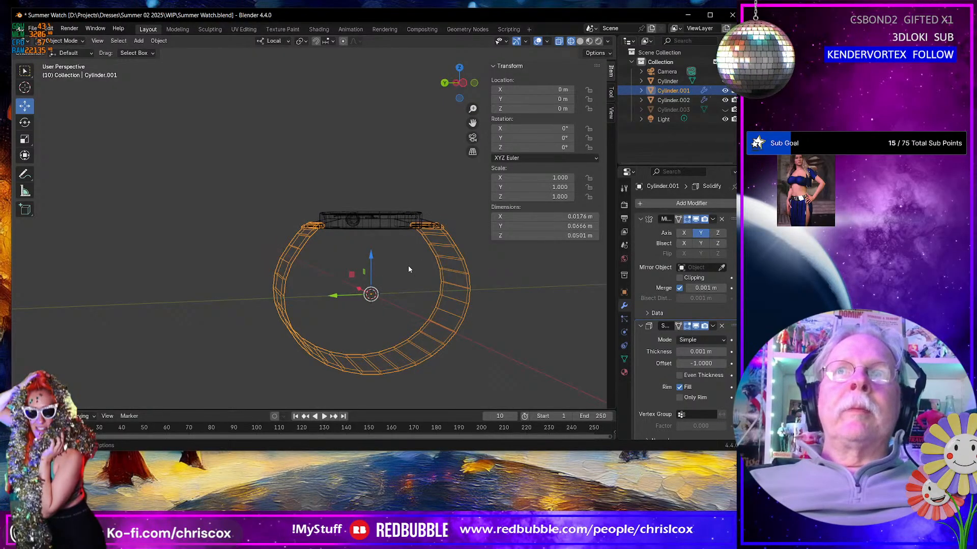
middle_click_drag(414, 266, 625, 296)
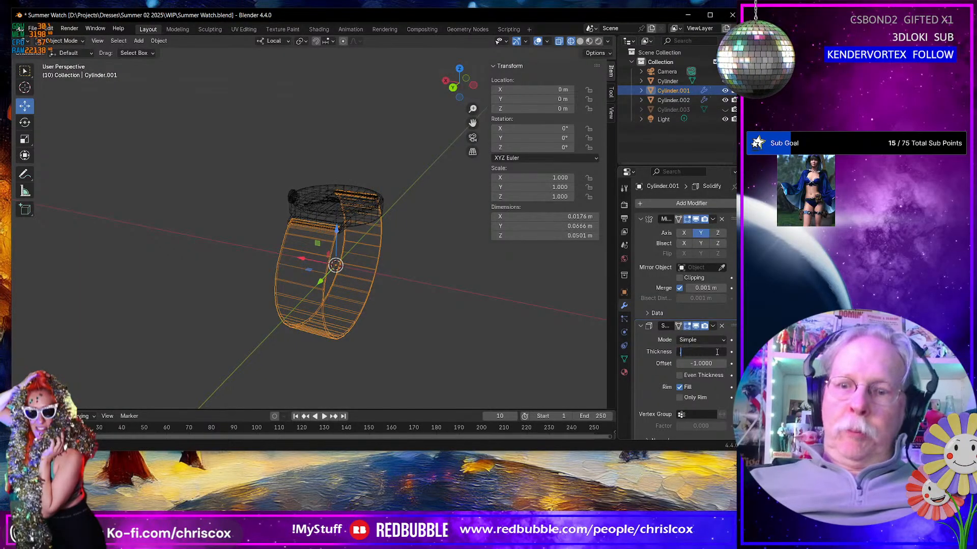
key("Return")
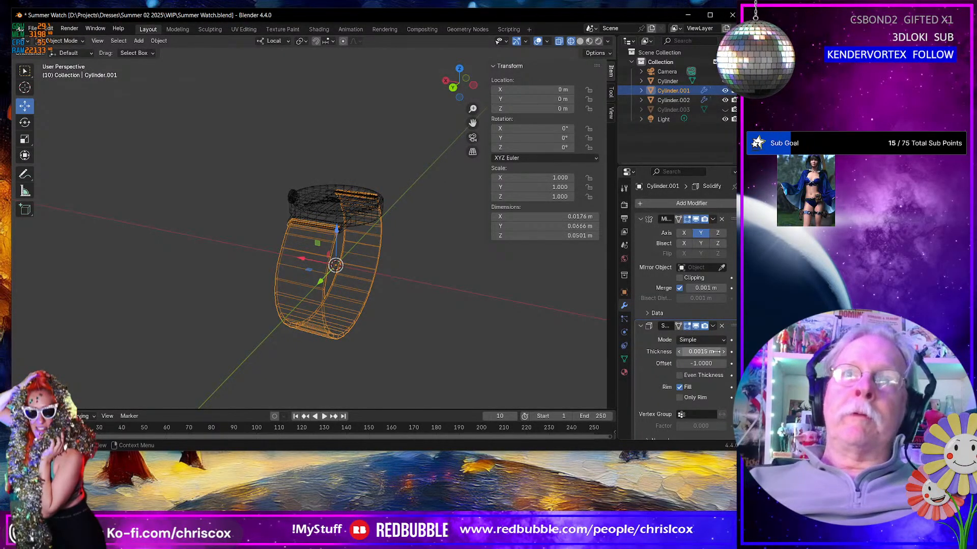
Step: In Edit Mode, move the end edge of the strap loop by Y -0.001379 m and Z -0.001805 m, clear of the band's thickness
key("Tab")
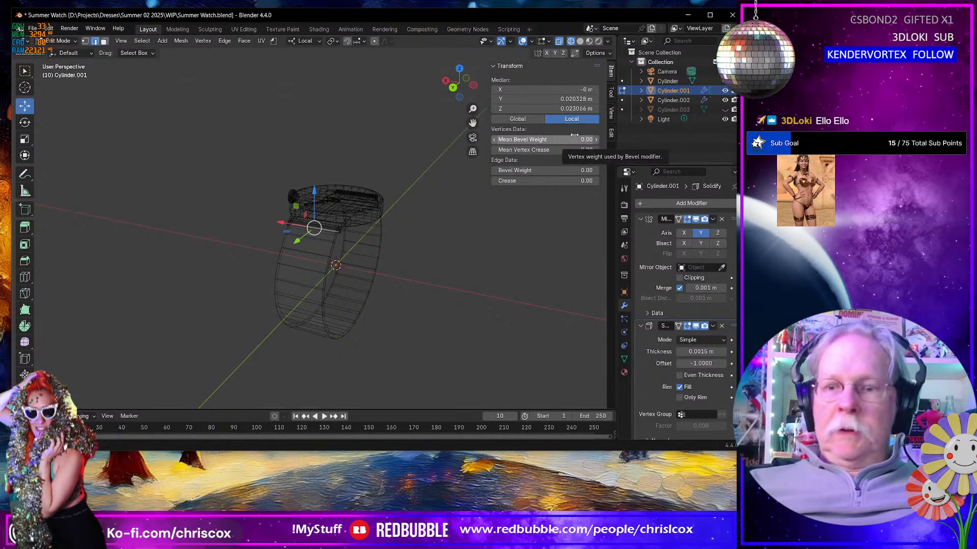
scroll(352, 234, "up", 7)
middle_click_drag(367, 234, 308, 243)
left_click(282, 236)
key("ctrl+KP_3")
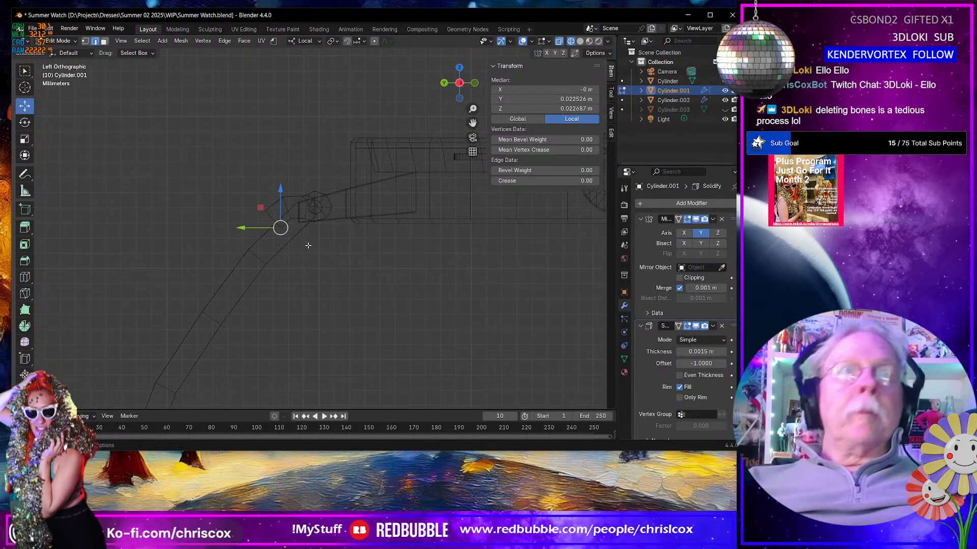
key("g")
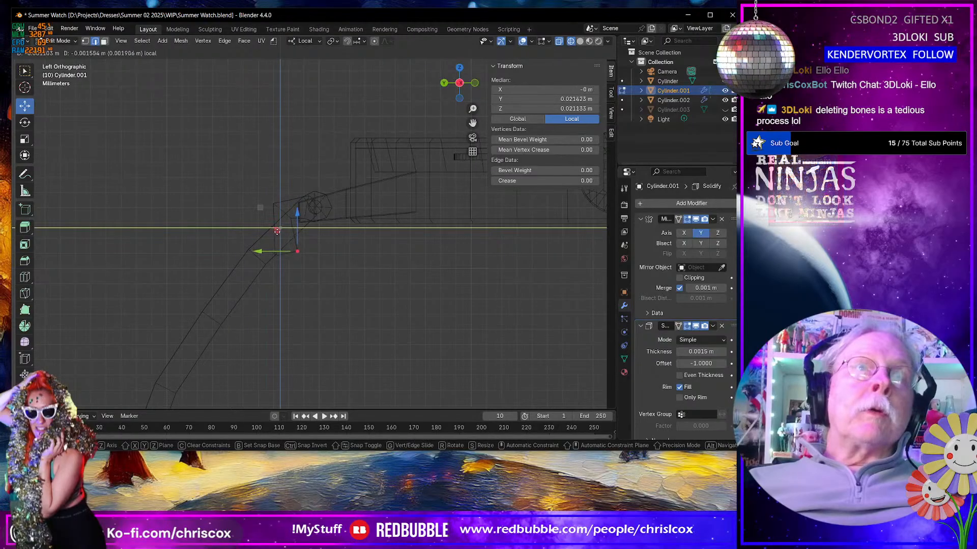
left_click(280, 235)
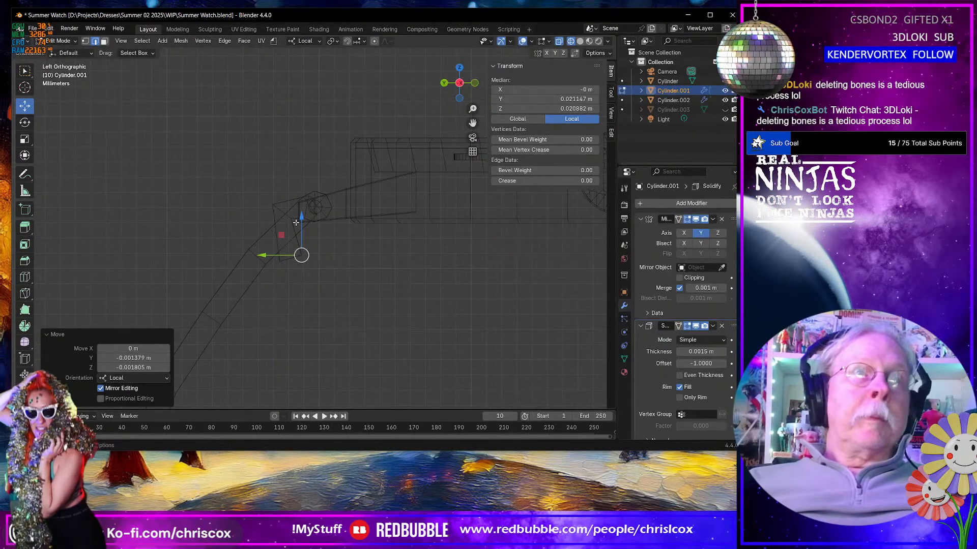
key("ctrl+z")
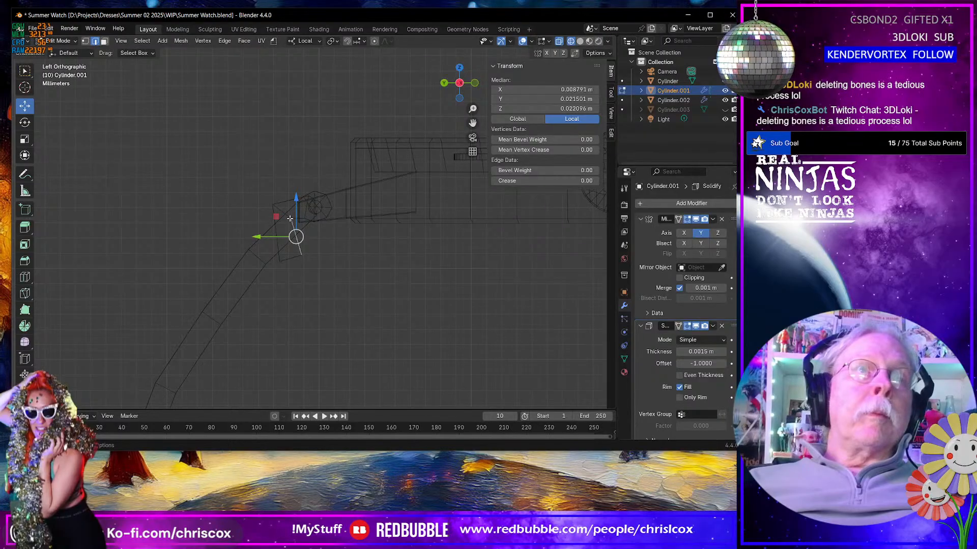
Step: Move the loop edge next to the end edge in the YZ plane to about Y 0.020 m, Z 0.022 m
middle_click_drag(294, 224, 296, 220)
left_click(290, 223)
key("g")
key("shift+x")
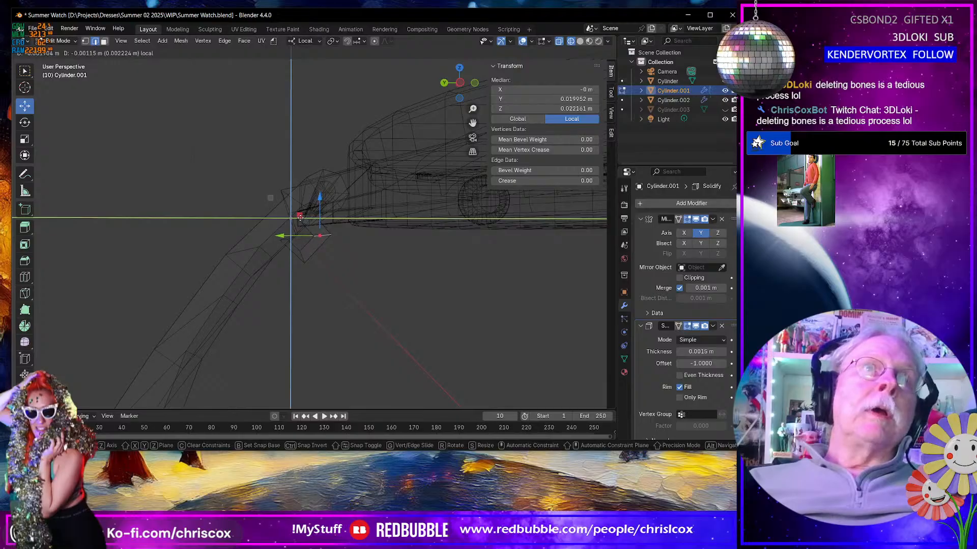
left_click(281, 194)
left_click(286, 194)
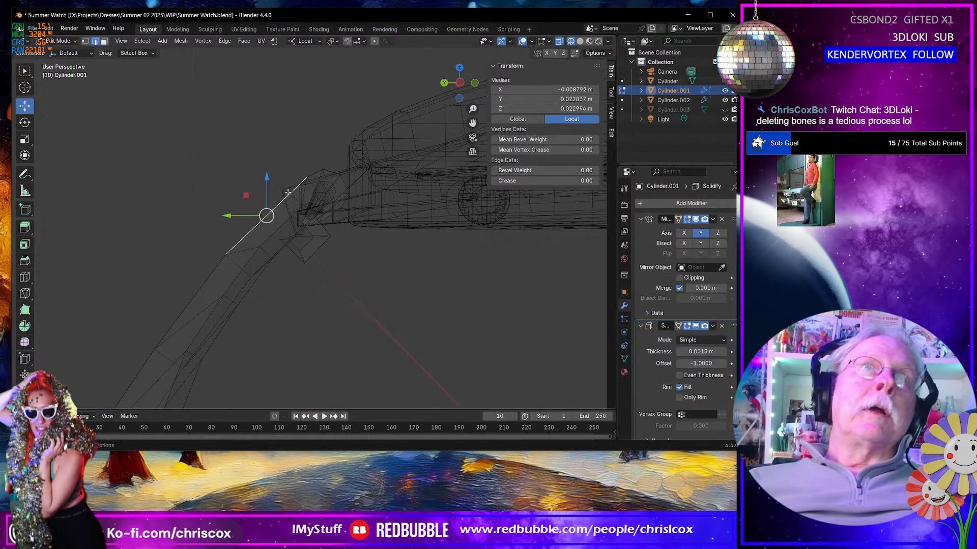
Step: In vertex select mode, move the next loop edge's vertices under the lug in the YZ plane to Y 0.019815 m, Z 0.022838 m
middle_click_drag(287, 192, 326, 244)
left_click(322, 252)
left_click(286, 212)
middle_click_drag(286, 212, 309, 241)
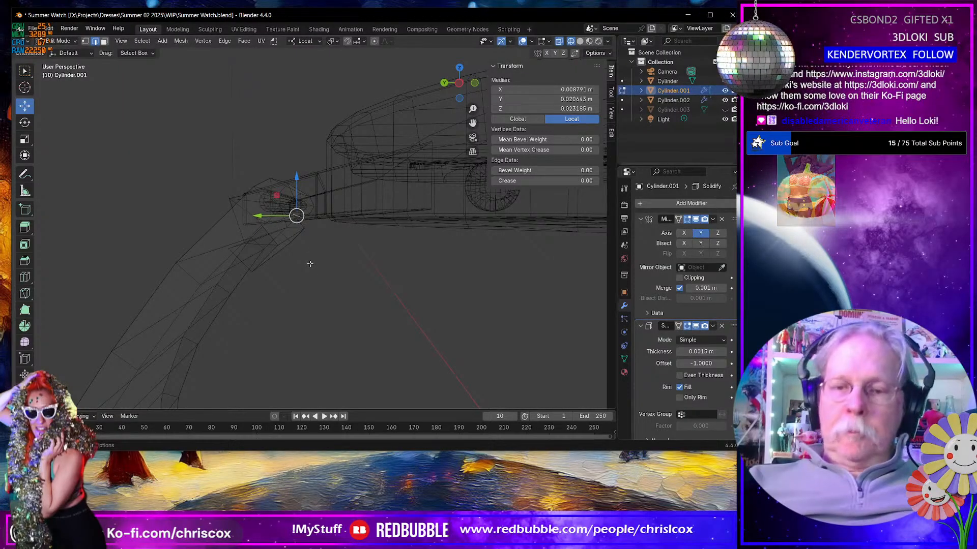
key("KP_3")
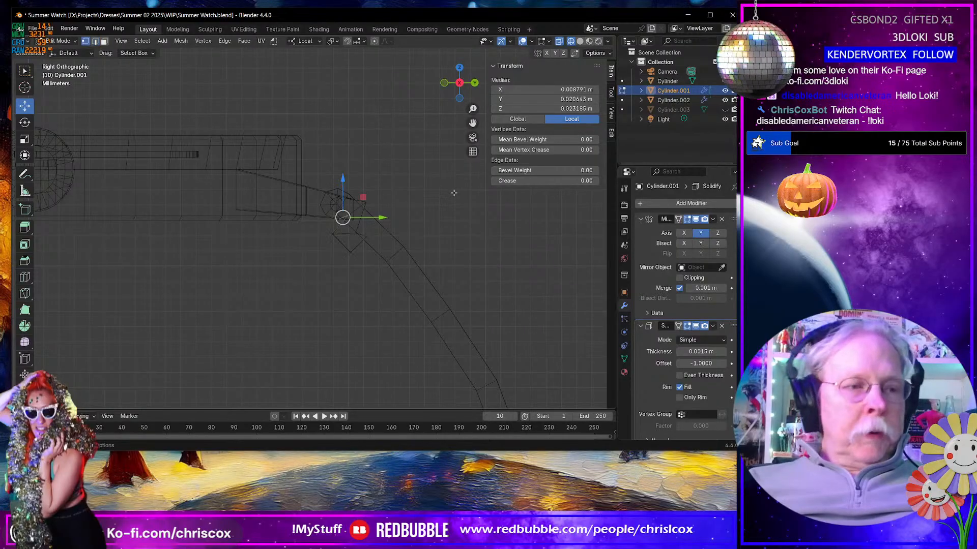
scroll(383, 277, "up", 5)
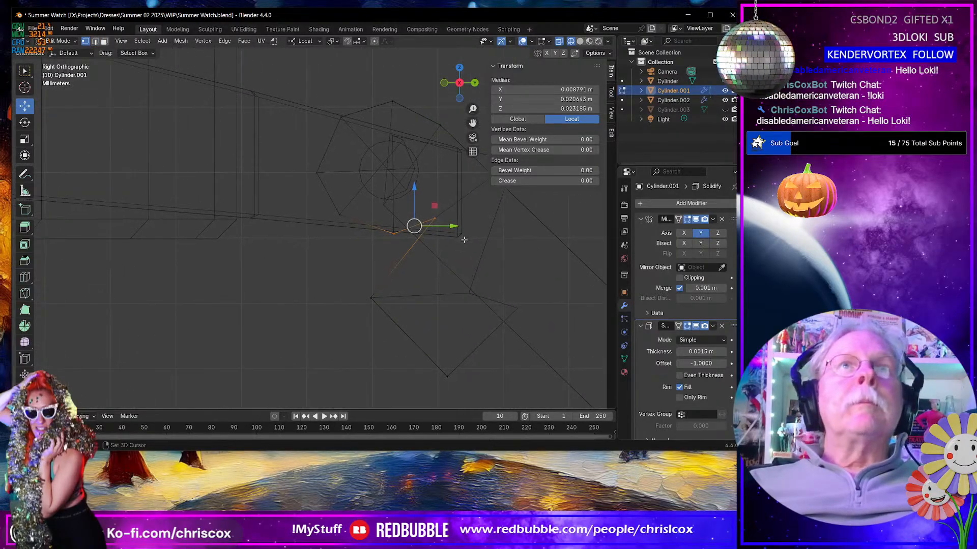
left_click_drag(461, 237, 431, 213)
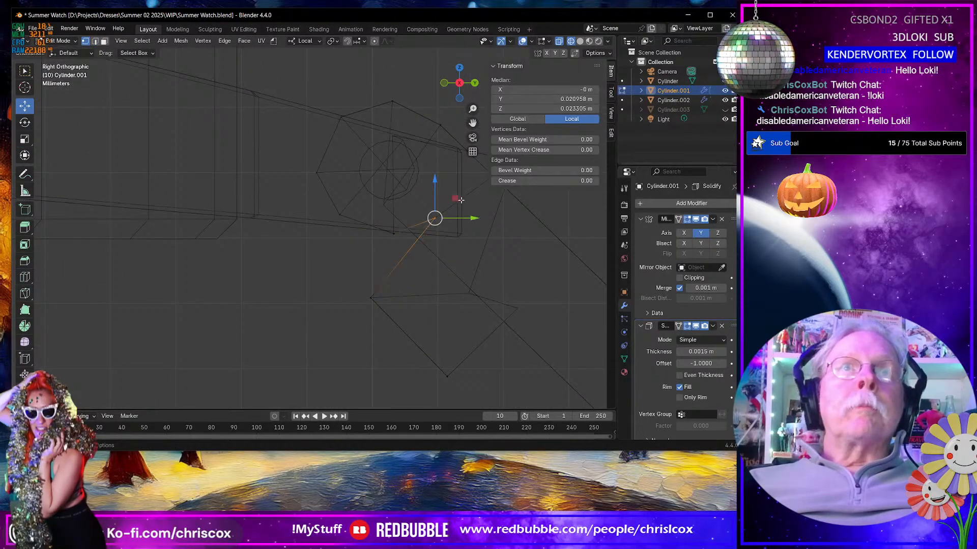
key("g")
key("shift+x")
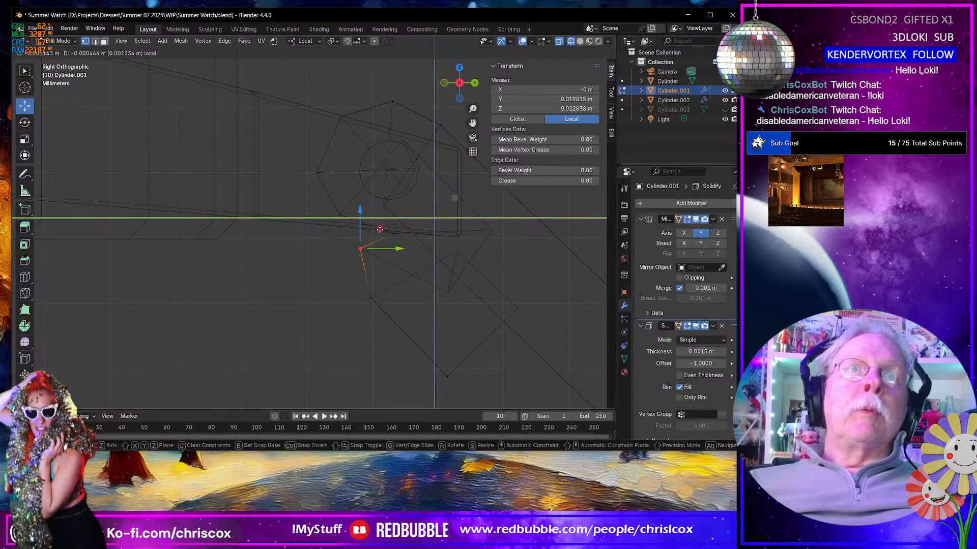
left_click(380, 229)
Step: Move the loop's outer upper vertices outward and up from the lug tip, and raise its top vertices 0.000915 m along Z
left_click_drag(436, 114, 462, 148)
middle_click_drag(440, 166, 388, 188, "shift")
left_click_drag(405, 123, 429, 74)
left_click_drag(328, 100, 356, 131)
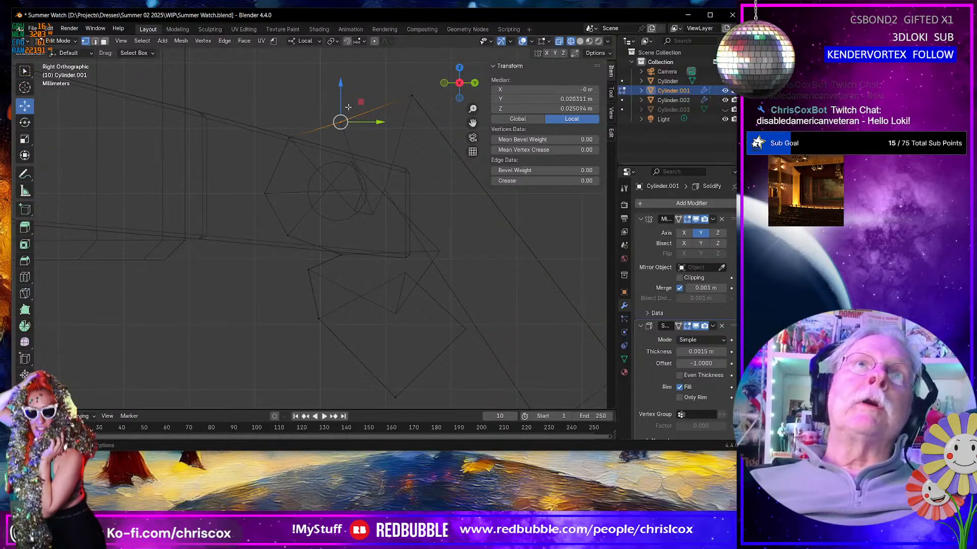
left_click_drag(341, 83, 341, 24)
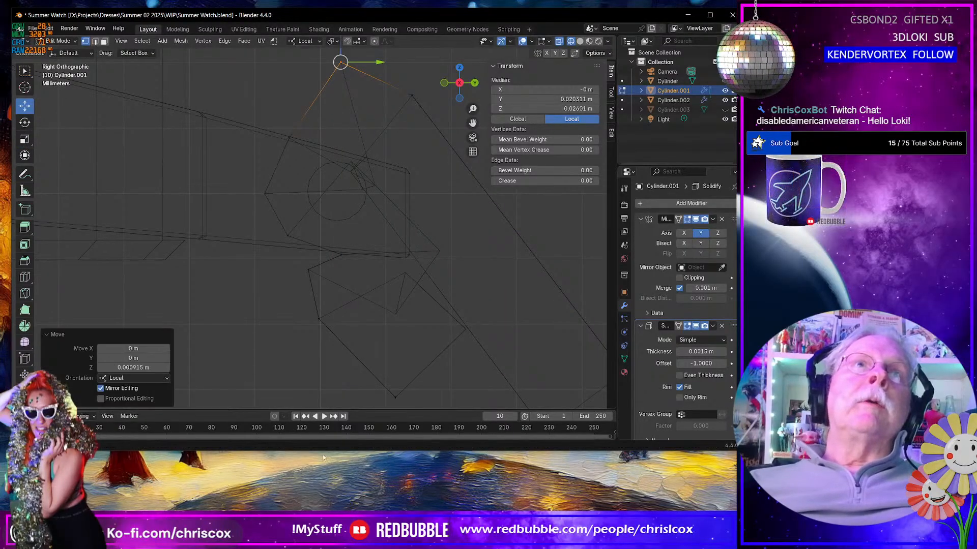
Step: Move the loop's three case-side vertices outward from the lug pin, shifting the middle one by Y -0.000624 m and Z -0.000834 m
left_click_drag(280, 121, 319, 169)
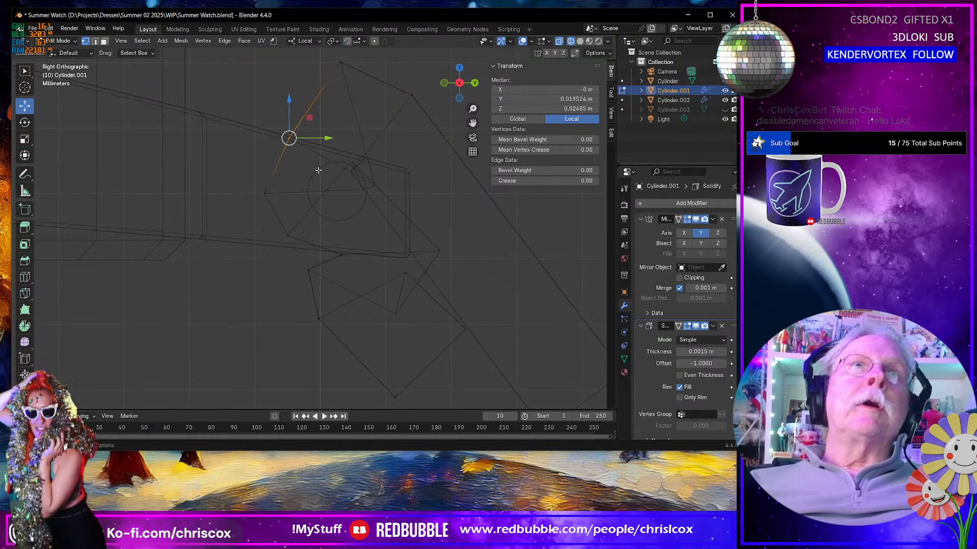
left_click_drag(303, 118, 250, 102)
left_click_drag(244, 181, 285, 215)
left_click_drag(282, 177, 242, 231)
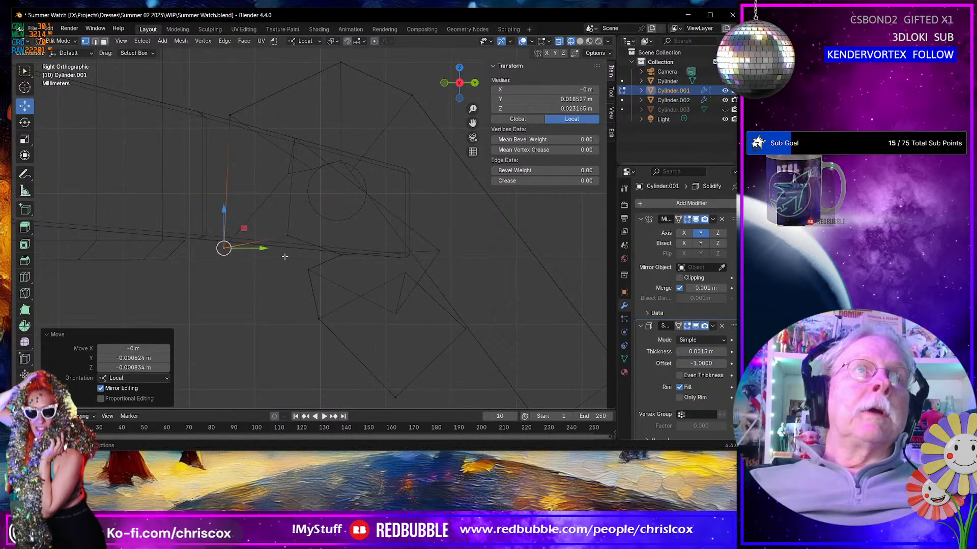
left_click(287, 242)
left_click_drag(290, 254, 276, 278)
Step: Move the loop's tail vertices down and outward from the lug, and raise the next vertex under the lug to close the overlap
middle_click_drag(447, 355, 414, 299, "shift")
left_click_drag(393, 353, 263, 244)
key("g")
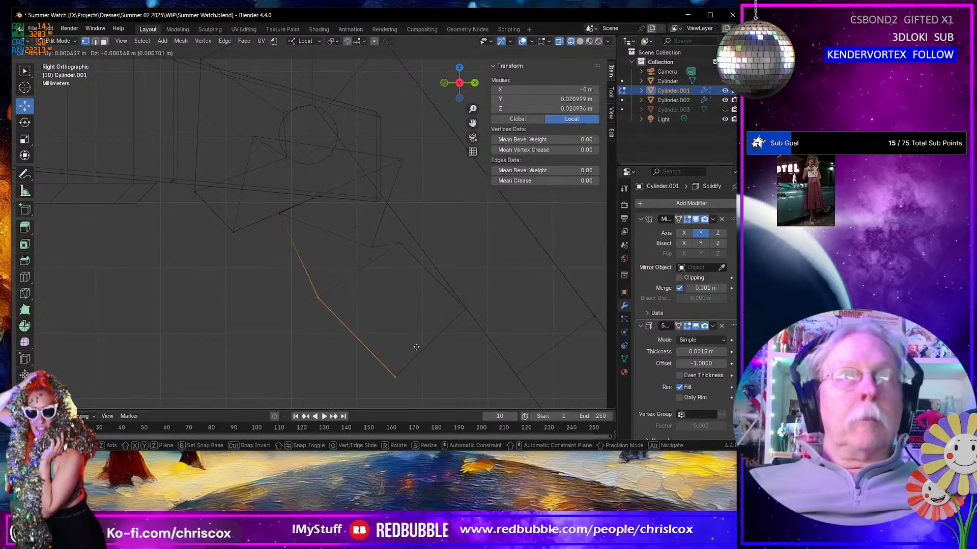
left_click(450, 398)
left_click_drag(352, 238, 294, 175)
key("g")
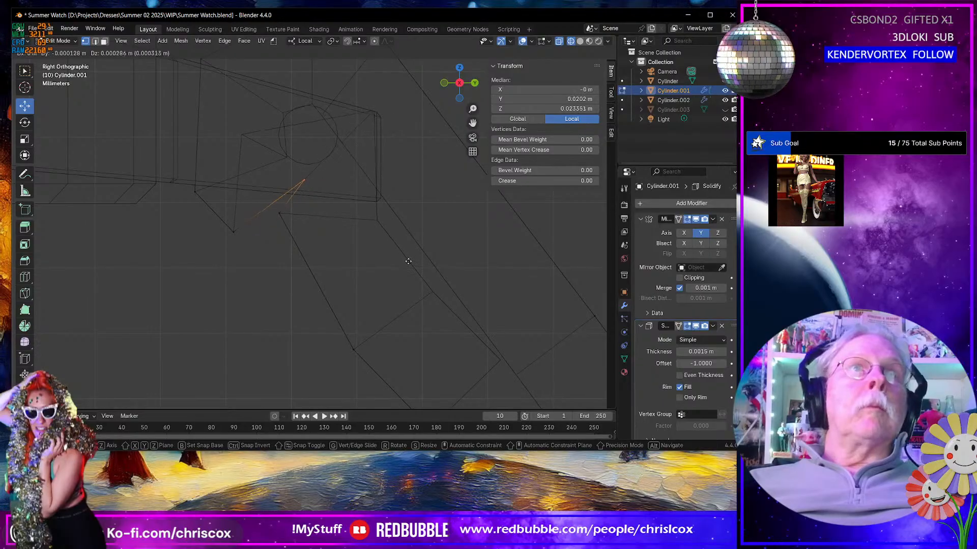
left_click(409, 261)
Step: Move the first tail vertex below the lug by Y 0.00056 m, Z -0.001009 m, and its upper neighbour by Y -0.000239 m, Z -0.00116 m
left_click_drag(340, 267, 273, 213)
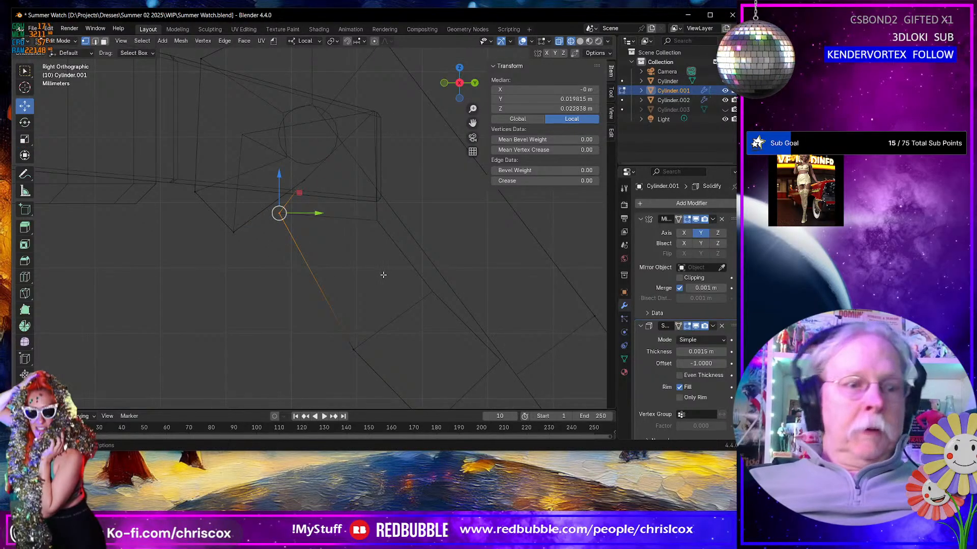
key("g")
left_click(419, 340)
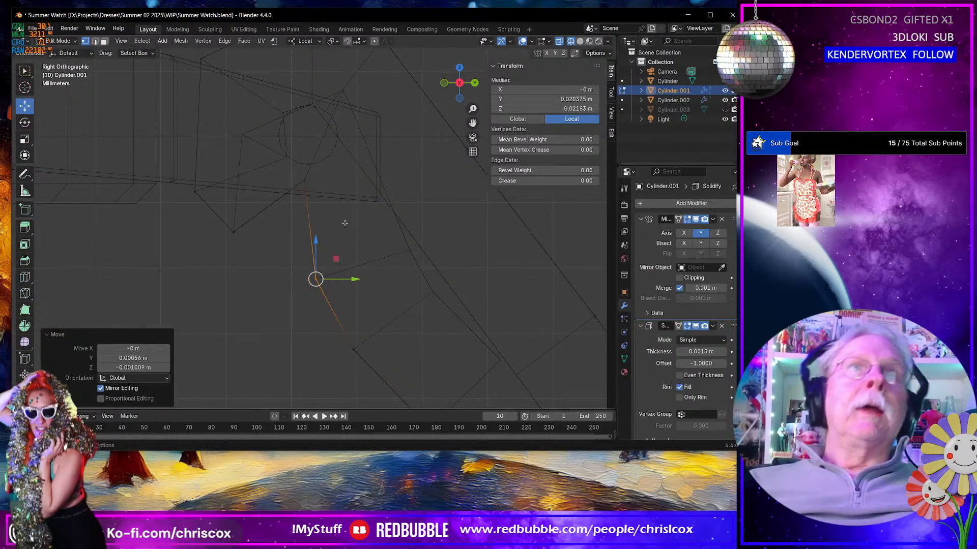
left_click(305, 180)
key("g")
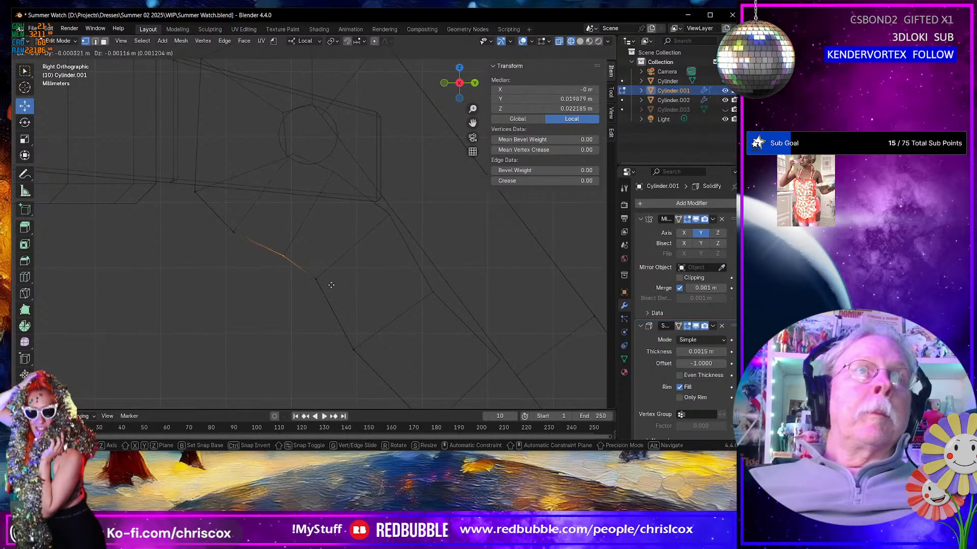
left_click(336, 285)
Step: Move the loop's middle case-side vertex to about Y 0.0183 m, Z 0.0238 m, and the lower one to about Y 0.0190 m, Z 0.0224 m
left_click(195, 192)
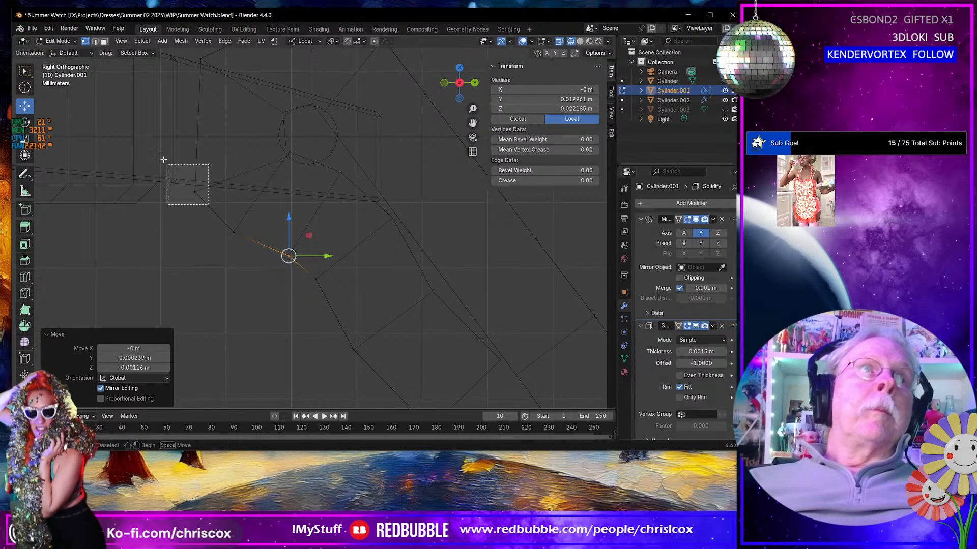
key("g")
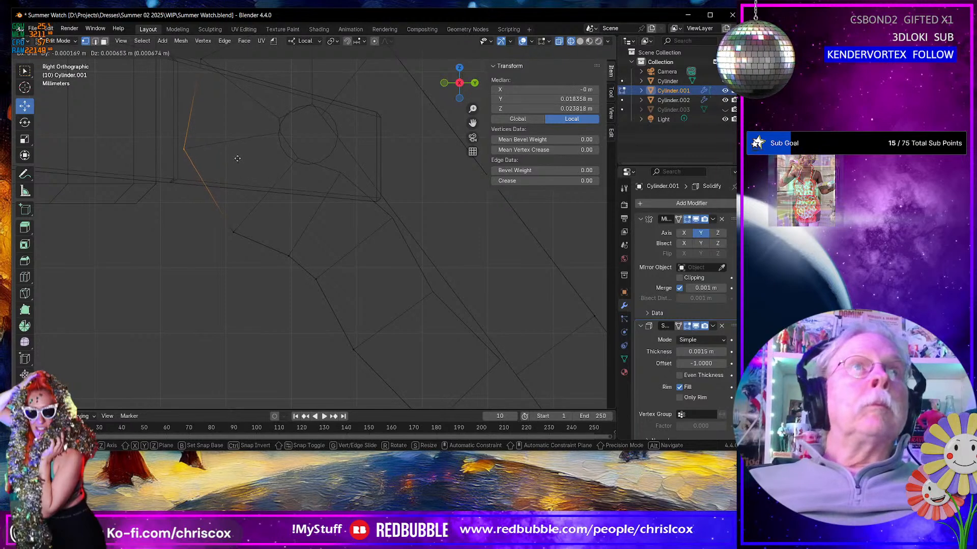
left_click(234, 162)
left_click_drag(262, 268, 205, 221)
key("g")
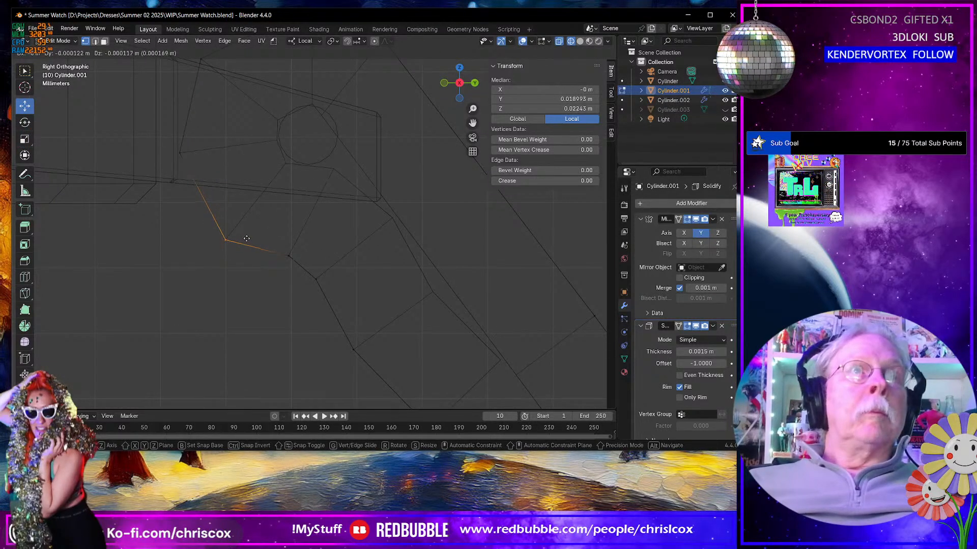
left_click(254, 243)
Step: Nudge the vertices next to the loop's end to about Y 0.0210 m, Z 0.0208 m, and select the end edge
middle_click_drag(359, 264, 311, 196, "shift")
scroll(314, 234, "up", 2)
scroll(318, 233, "down", 3)
left_click_drag(325, 275, 232, 218)
key("g")
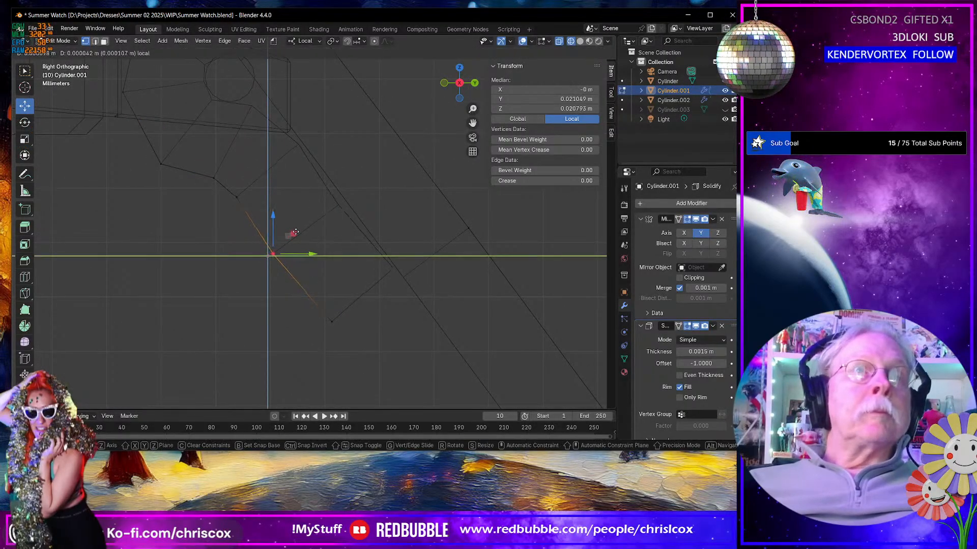
left_click_drag(302, 229, 302, 230)
left_click_drag(387, 353, 276, 290)
Step: Leave Edit Mode and inspect the whole watch in Material Preview from a perspective angle
scroll(278, 289, "down", 7)
mouse_move(302, 265)
middle_mouse_down()
mouse_move(269, 281)
mouse_move(251, 270)
mouse_move(436, 230)
mouse_move(191, 239)
middle_mouse_up()
scroll(250, 270, "down", 5)
key("Tab")
left_click(589, 41)
mouse_move(335, 256)
middle_mouse_down()
mouse_move(320, 240)
mouse_move(344, 248)
middle_mouse_up()
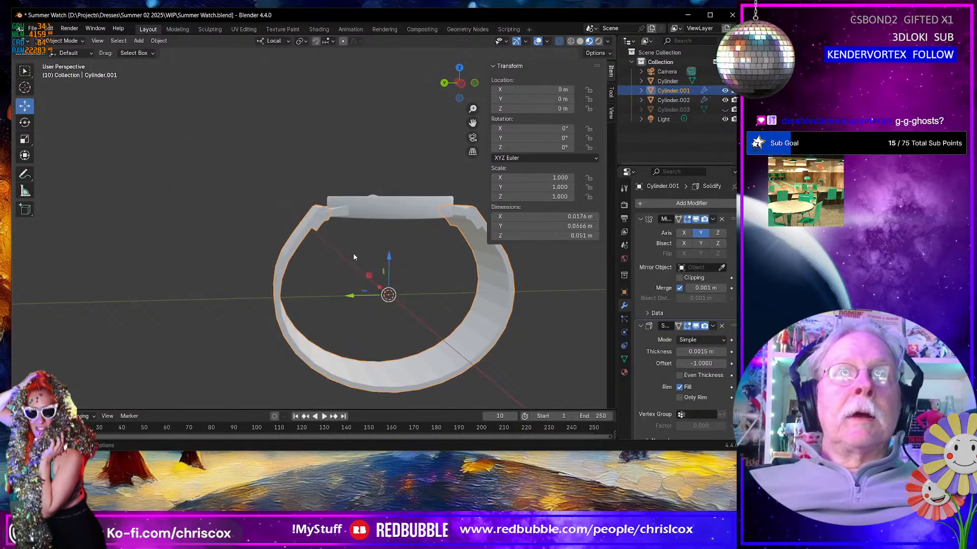
Step: Set the strap's Solidify thickness to 0.001 m
left_click(706, 352)
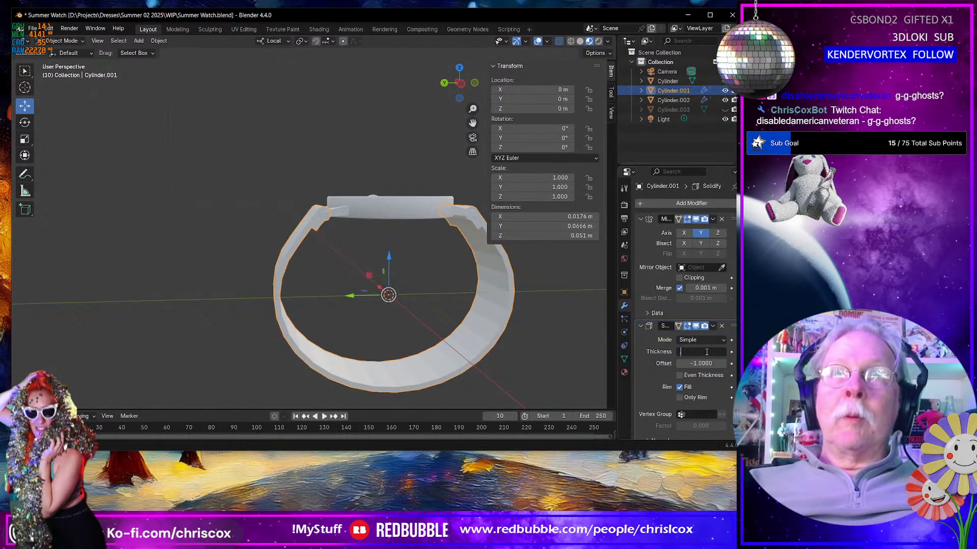
type("1")
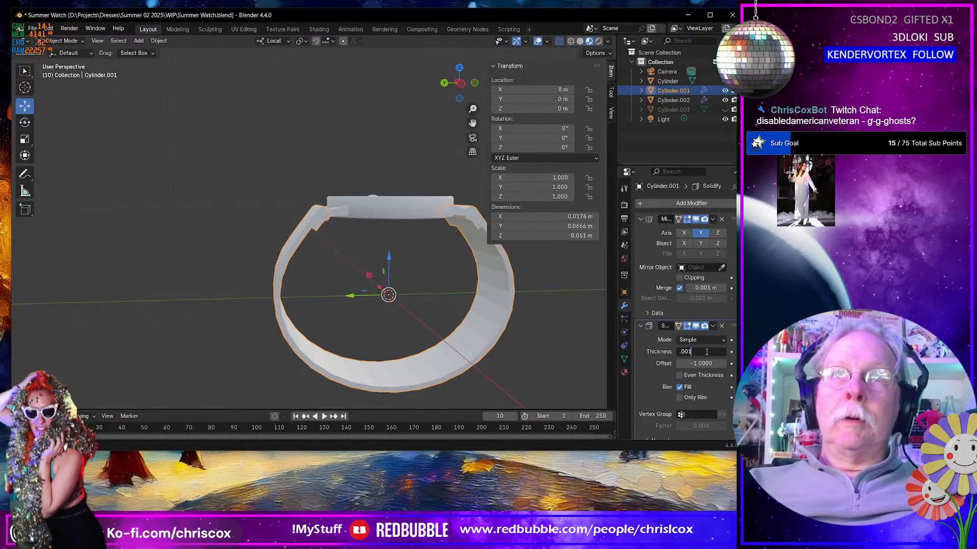
key("Return")
left_click(708, 351)
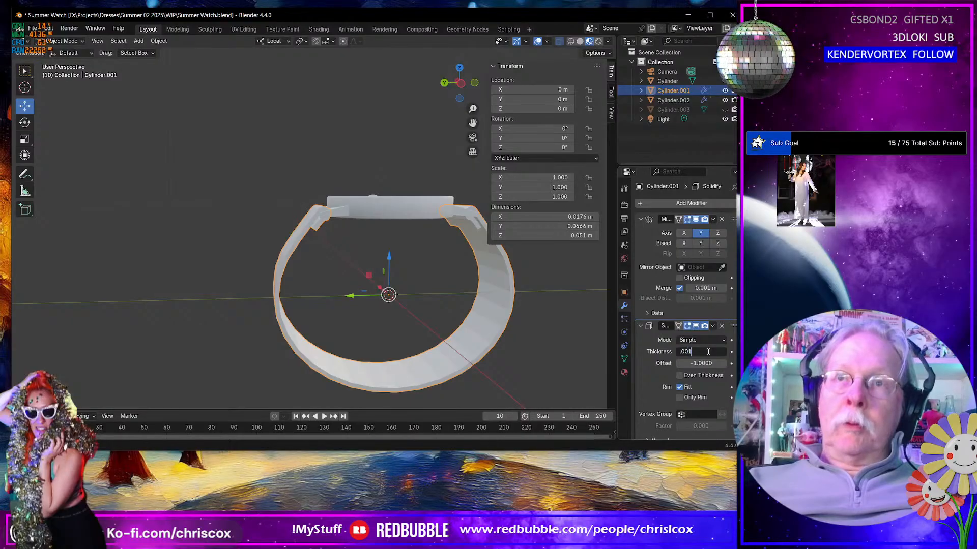
key("Return")
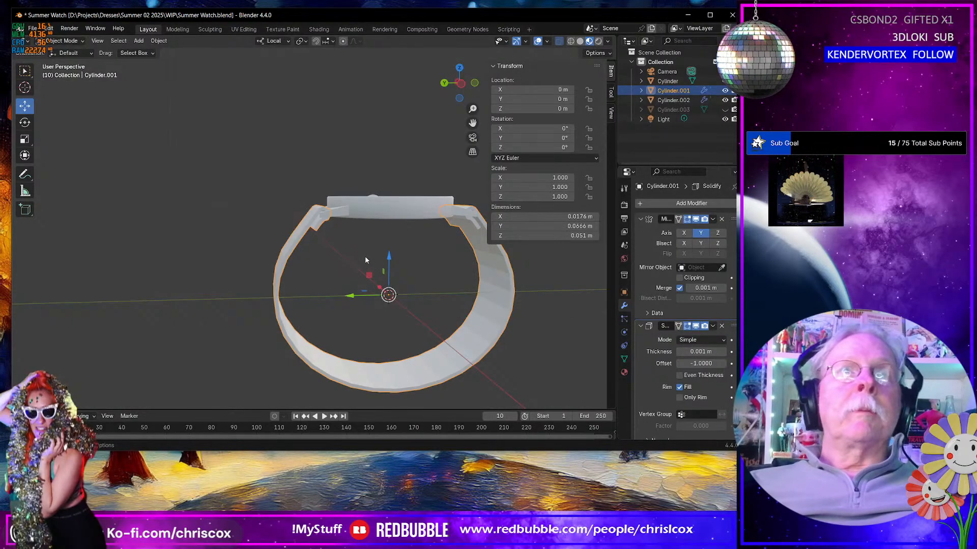
Step: Examine the strap loop around the lug in the right orthographic view, comparing Object Mode and Edit Mode
key("KP_3")
key("Tab")
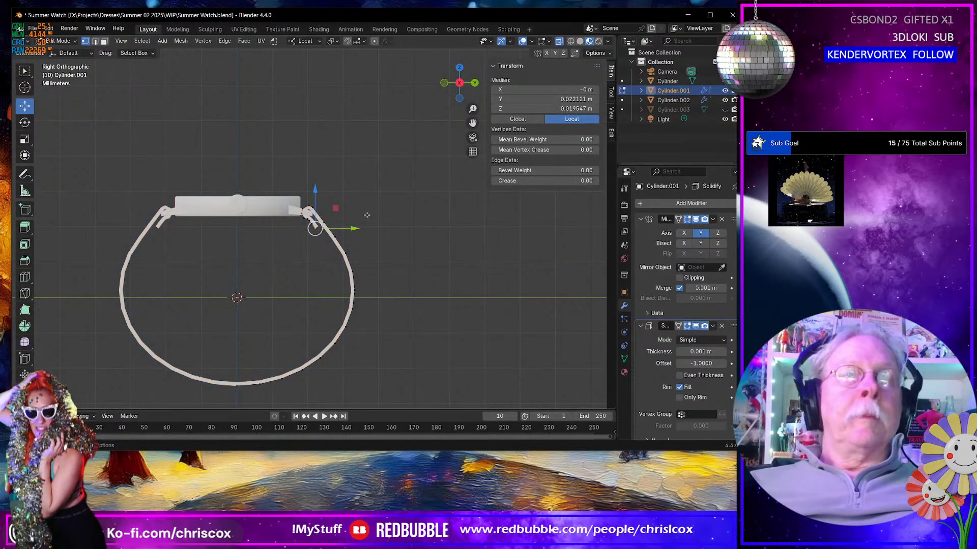
scroll(356, 217, "down", 3)
scroll(356, 218, "up", 8)
scroll(356, 218, "up", 3)
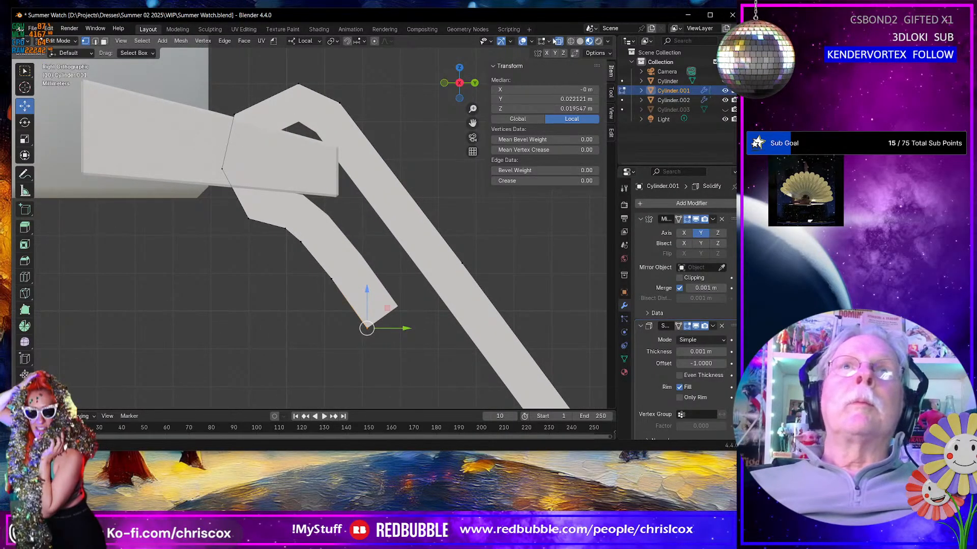
key("Tab")
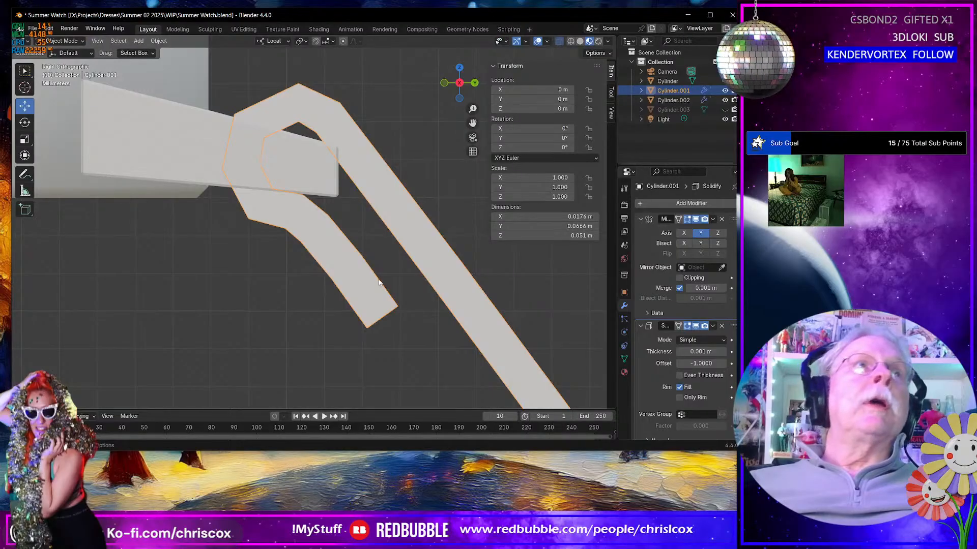
key("Tab")
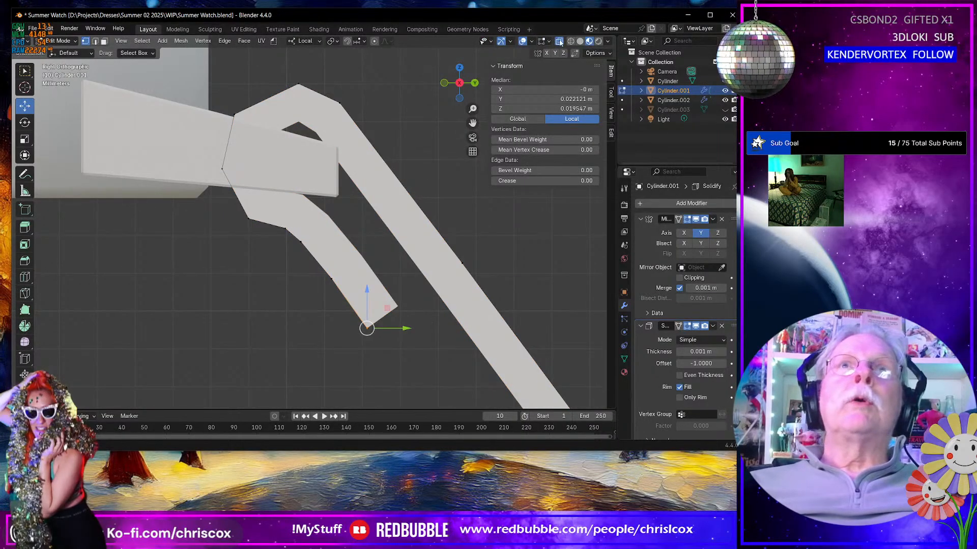
Step: In wireframe with X-ray on, move the loop's three tail vertices against the band, to a median of about Y 0.0223 m, Z 0.0210 m
left_click(571, 41)
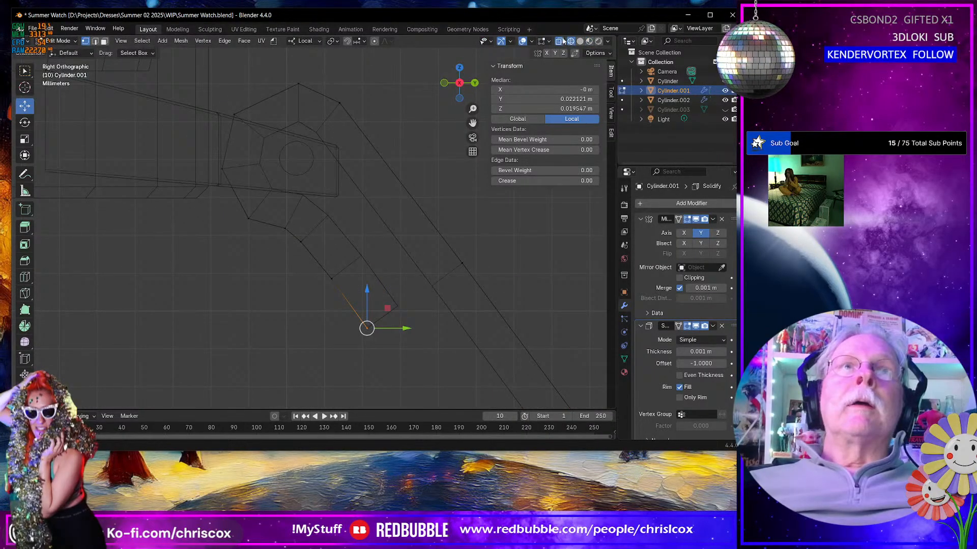
left_click(559, 41)
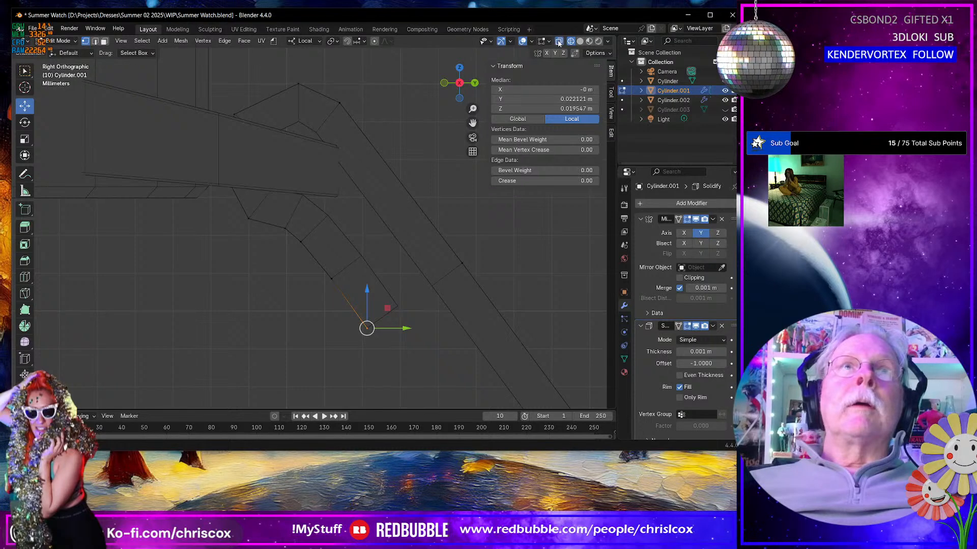
left_click_drag(404, 350, 296, 232)
key("g")
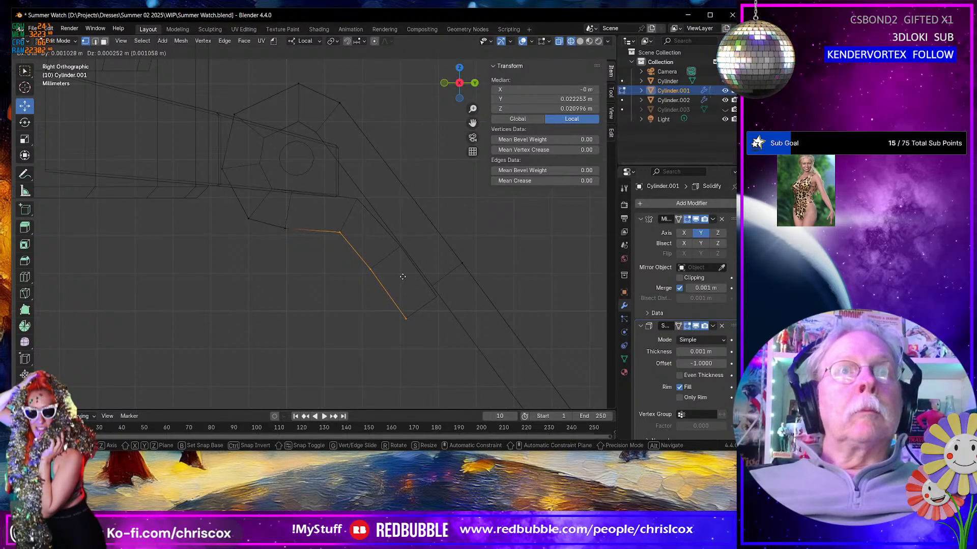
left_click(402, 278)
Step: Move the loop's bottom vertices under the lug by Y 0.000252 m and Z 0.000373 m
left_click_drag(316, 252, 274, 228)
key("g")
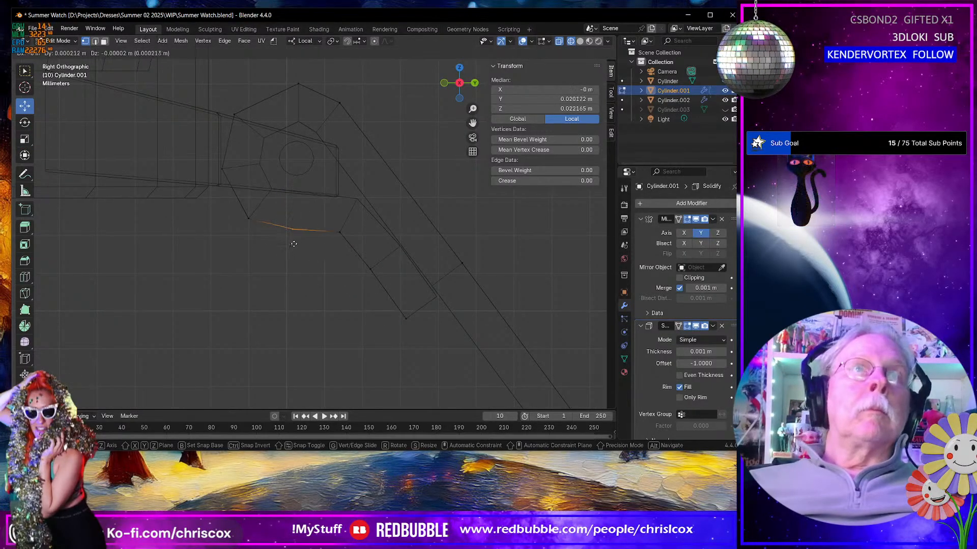
left_click(295, 229)
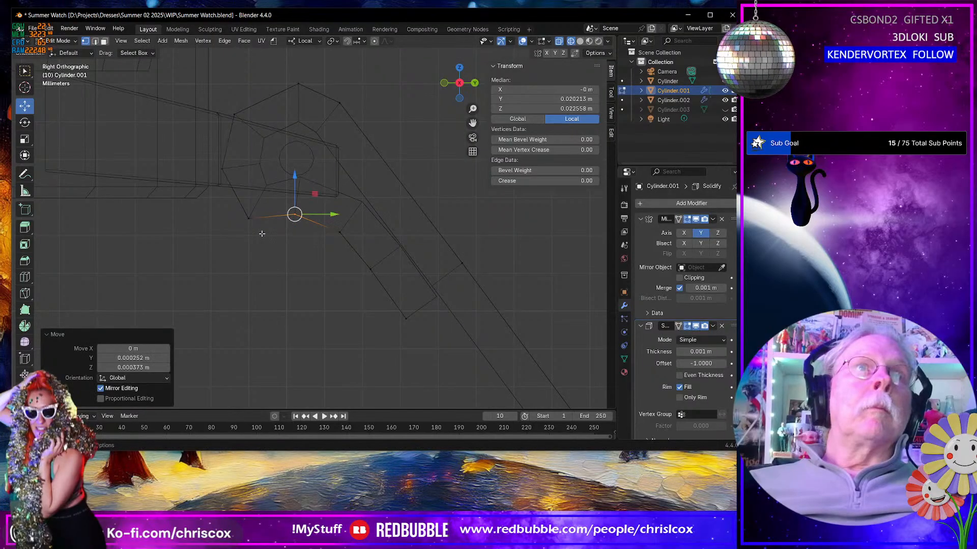
left_click(250, 221)
Step: Move the loop's outer upper vertices by Y -0.00004 m and Z -0.000373 m, and lower its top vertices closer to the lug
left_click(339, 109)
key("g")
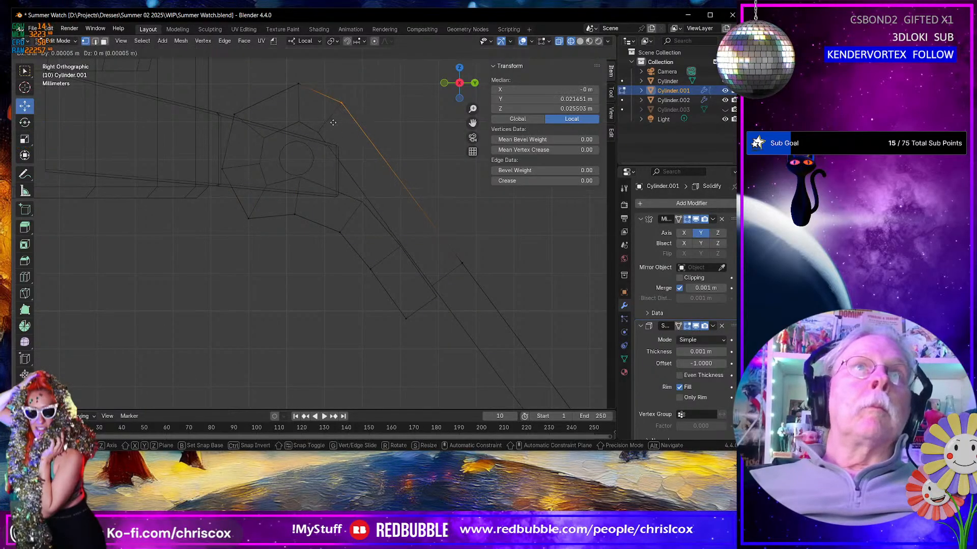
left_click(331, 135)
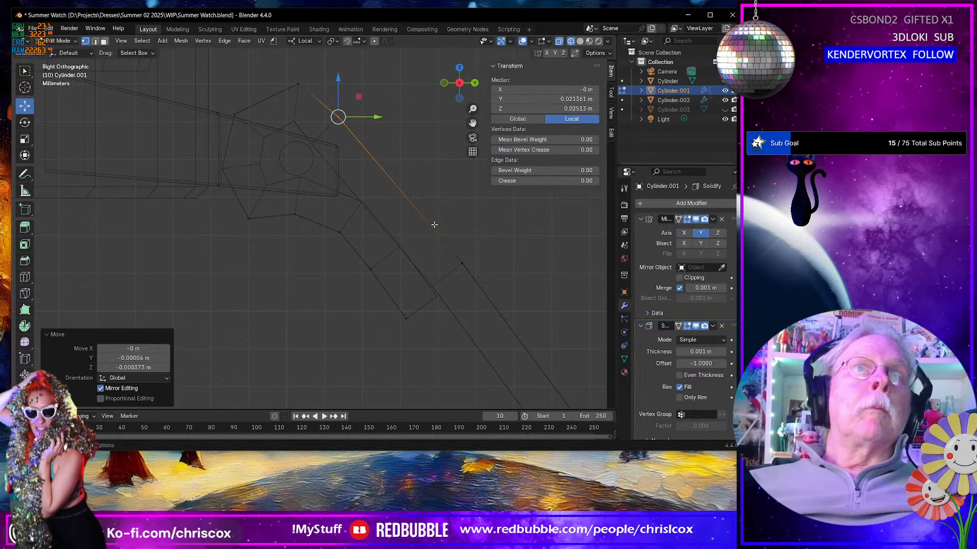
left_click(299, 84)
key("g")
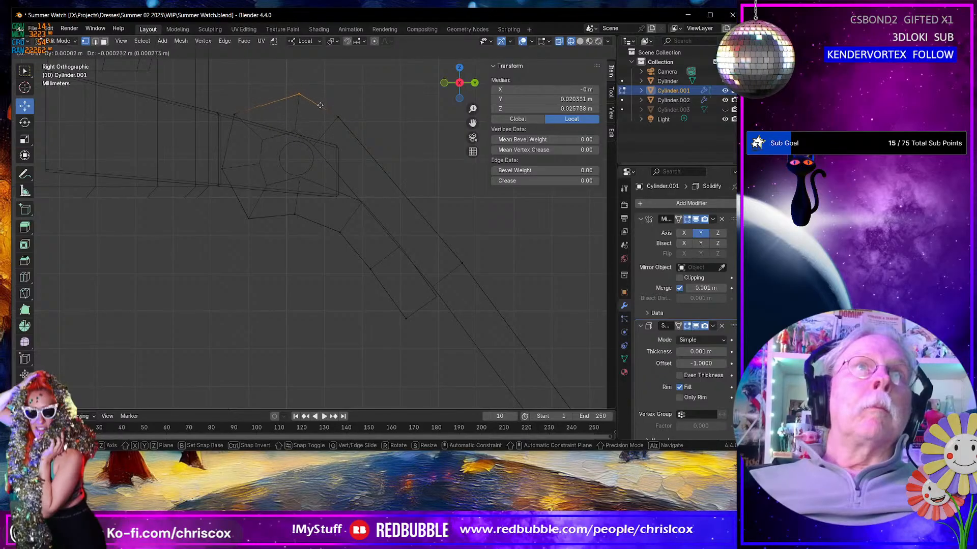
left_click(322, 110)
Step: Pull the three case-side loop vertices toward the lug pin: upper by Y 0.000725 m, Z 0.00002 m, lower to about Y 0.0192 m, Z 0.0230 m
left_click(235, 112)
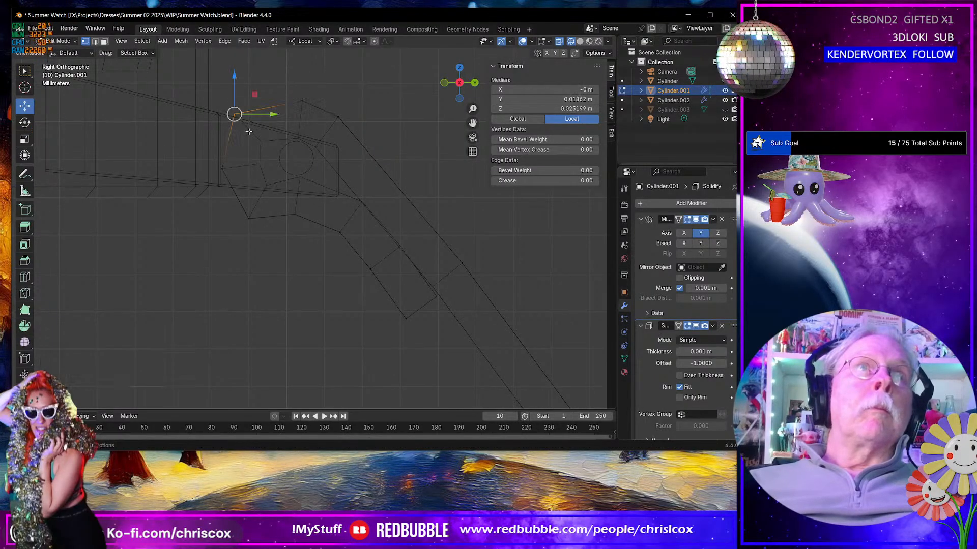
key("g")
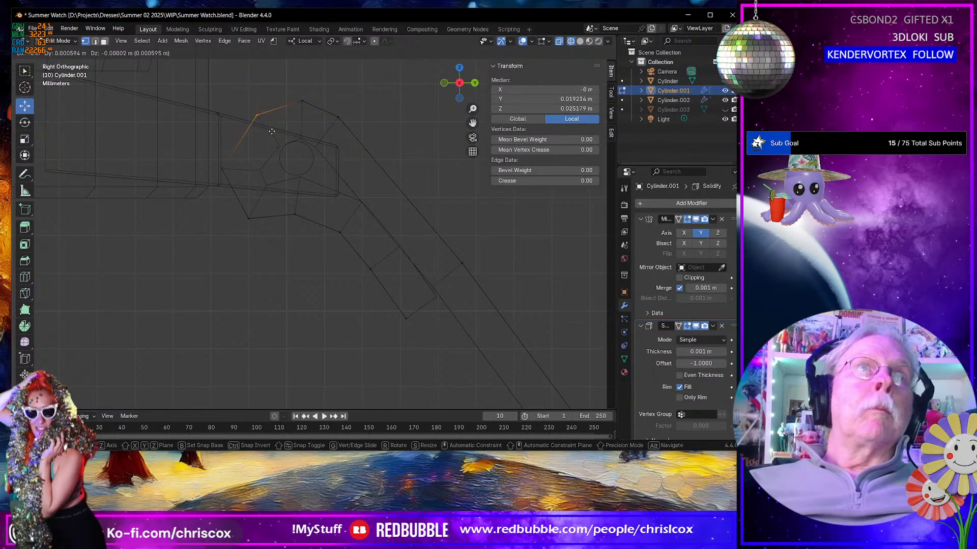
left_click(276, 130)
left_click(226, 158)
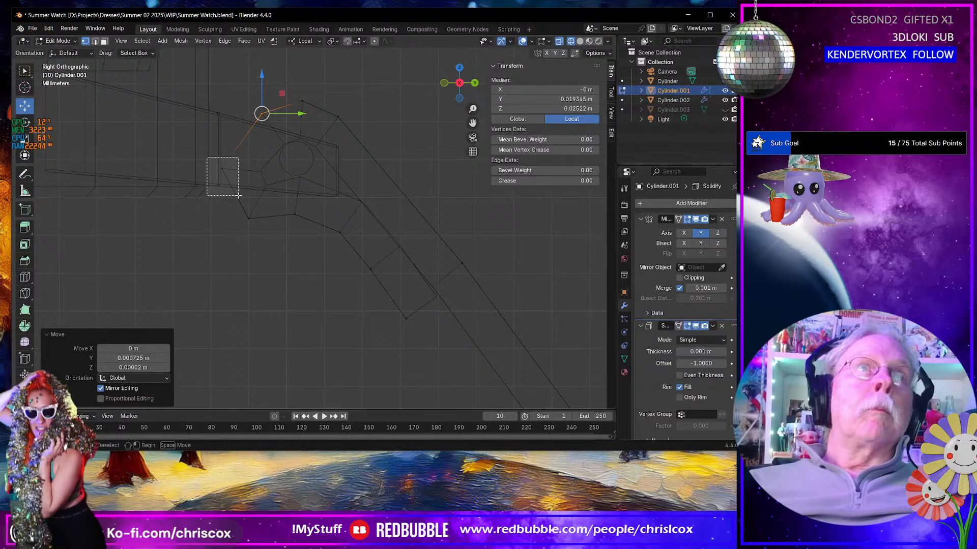
key("g")
left_click(255, 176)
left_click_drag(284, 247, 224, 204)
key("g")
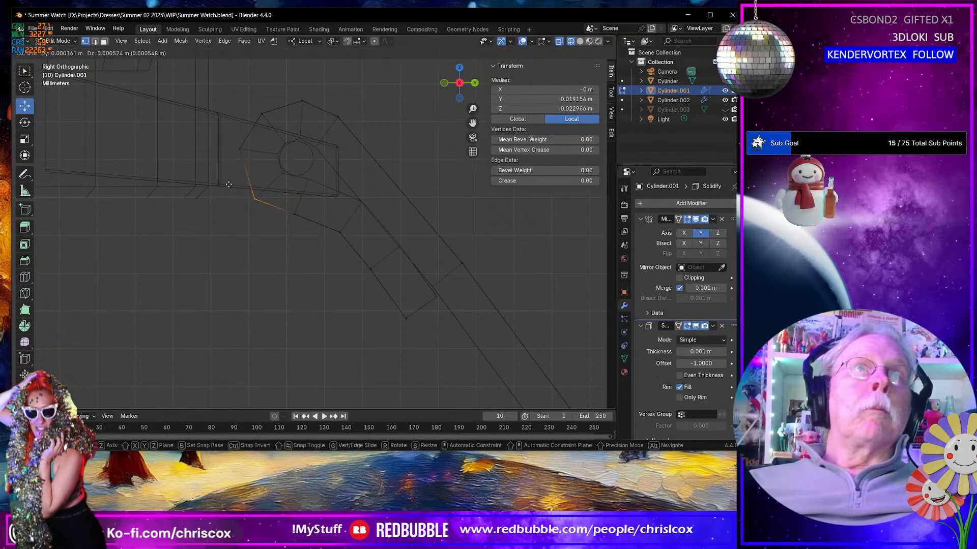
left_click(229, 184)
Step: Move the loop's two lower vertices snugly beneath the lug, and the tail's end vertices by Y 0.000443 m and Z -0.000504 m
left_click(295, 215)
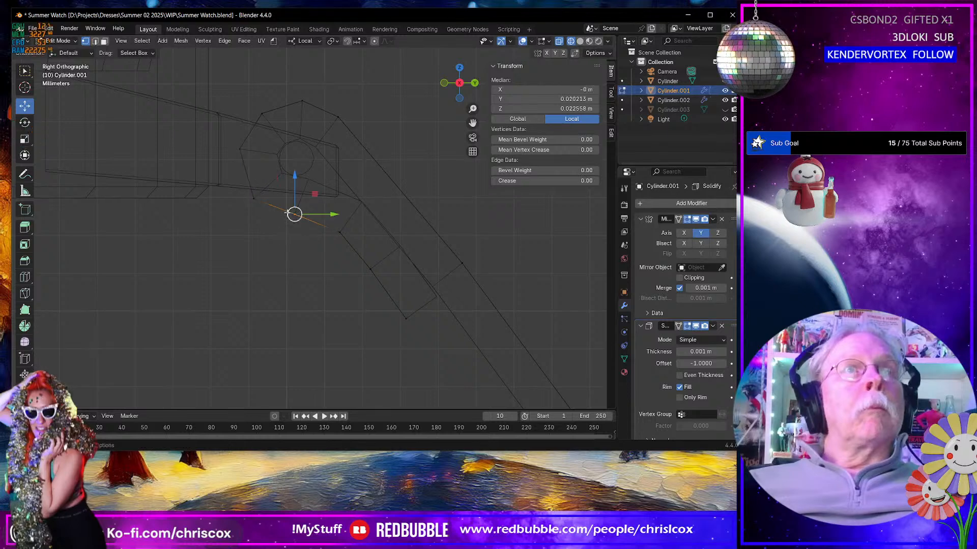
key("g")
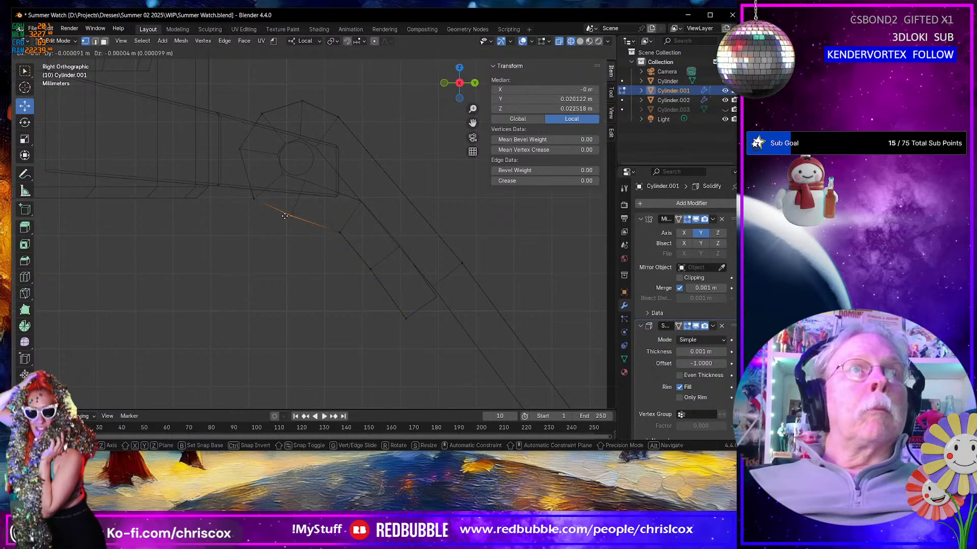
left_click(287, 215)
key("g")
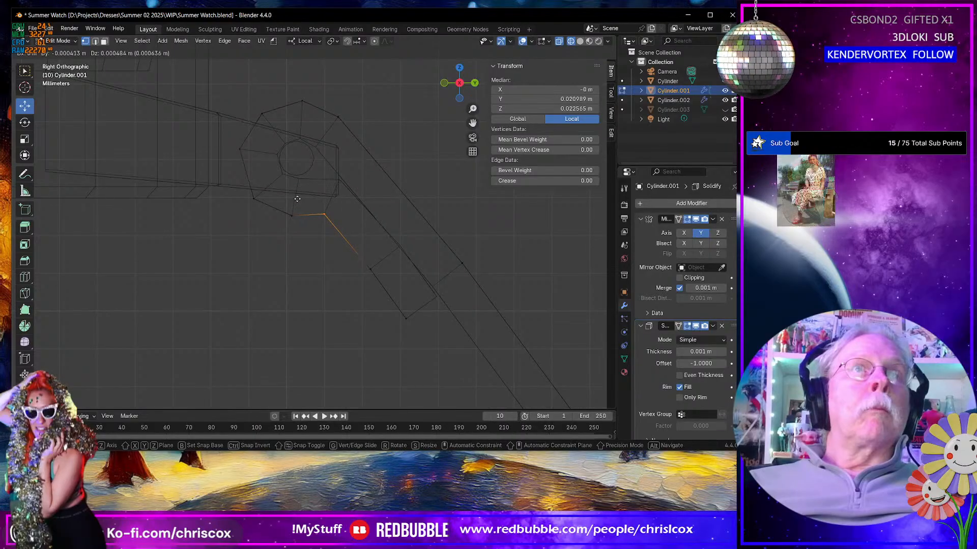
left_click(296, 207)
key("g")
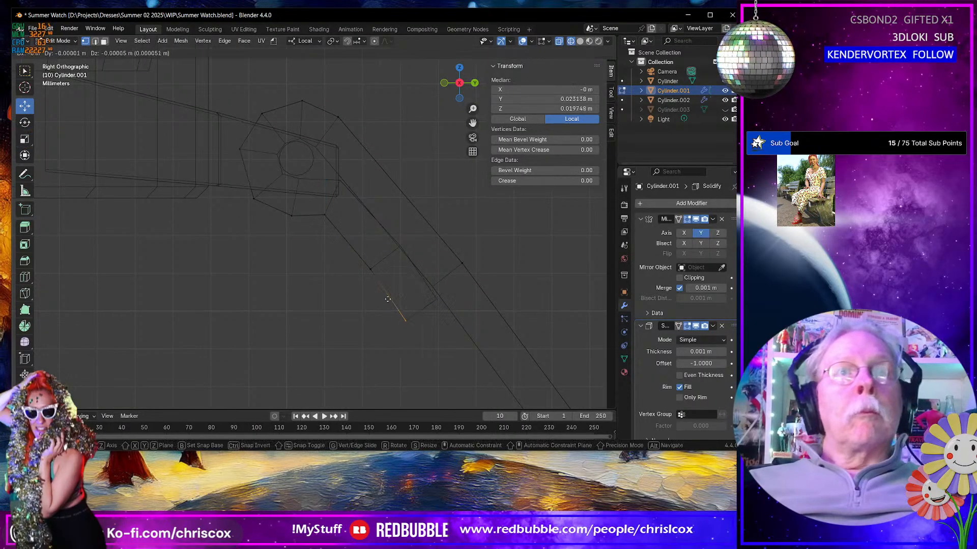
left_click(404, 315)
Step: Inspect the strap's end loop in wireframe, leave Edit Mode, and check the watch in Material Preview shading
middle_click_drag(404, 315, 437, 295)
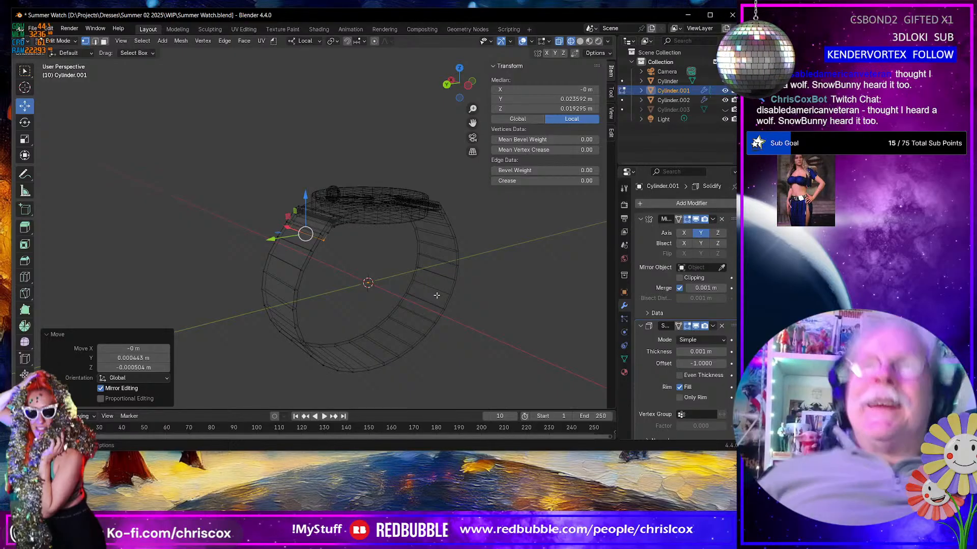
middle_click_drag(434, 291, 345, 285)
scroll(448, 275, "up", 5)
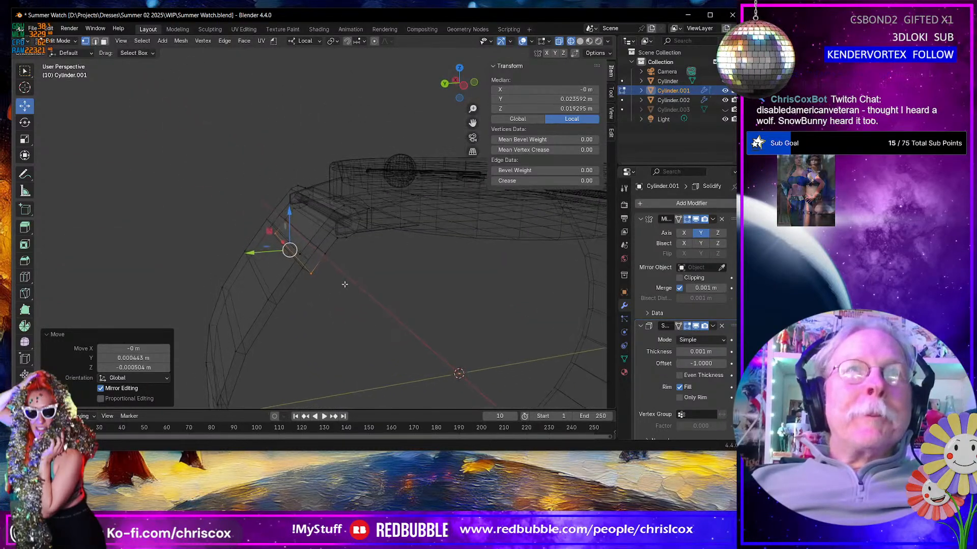
scroll(345, 285, "down", 4)
key("Tab")
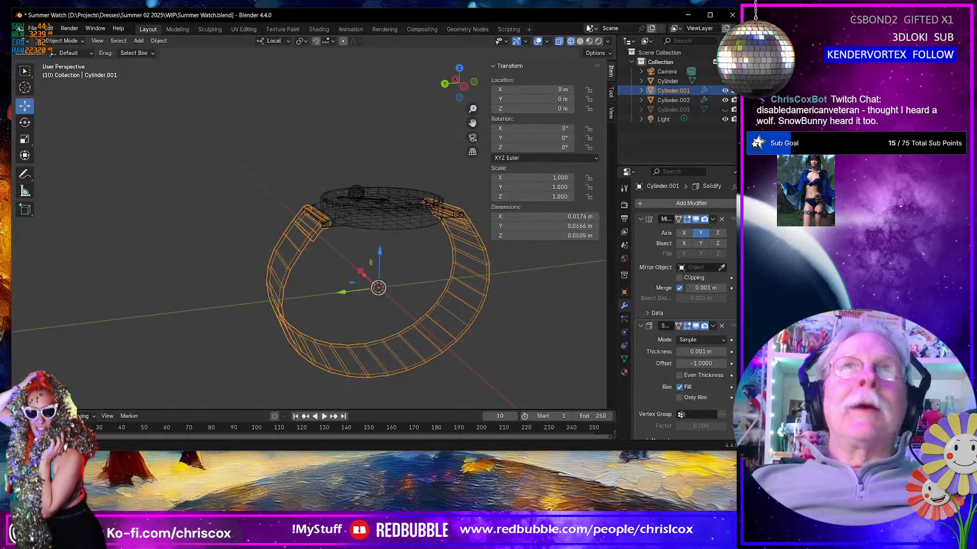
left_click(588, 41)
mouse_move(280, 325)
middle_mouse_down()
mouse_move(357, 363)
mouse_move(277, 178)
mouse_move(252, 167)
mouse_move(283, 179)
mouse_move(326, 224)
middle_mouse_up()
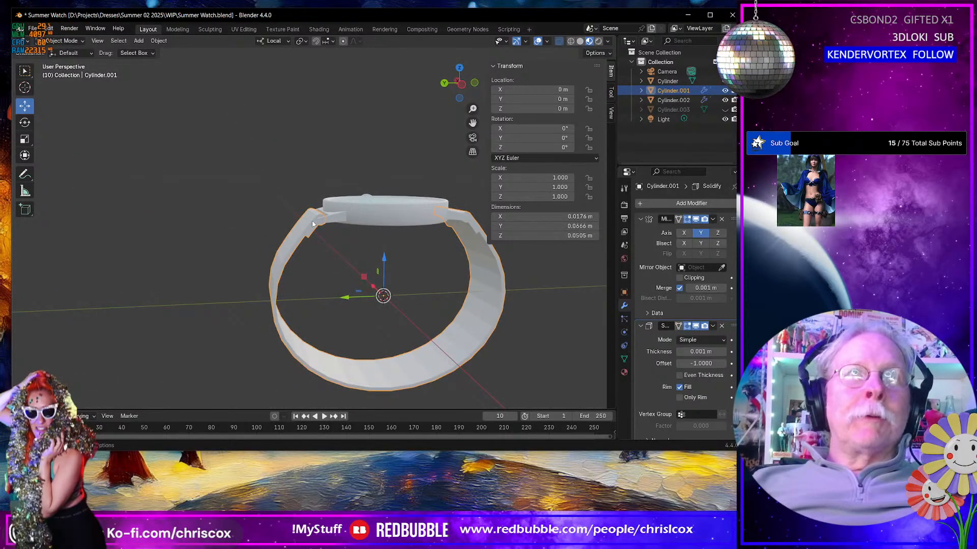
middle_click_drag(314, 228, 356, 243)
Step: Unhide the body figure Cylinder.003, enter Edit Mode on it, and frame the view on a vertex at its wrist
scroll(357, 243, "down", 10)
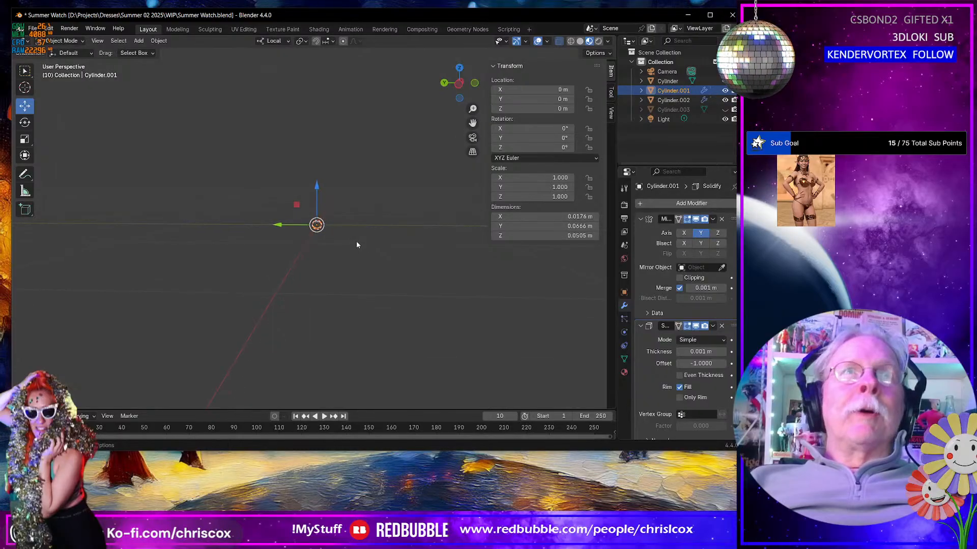
middle_click_drag(327, 226, 423, 211)
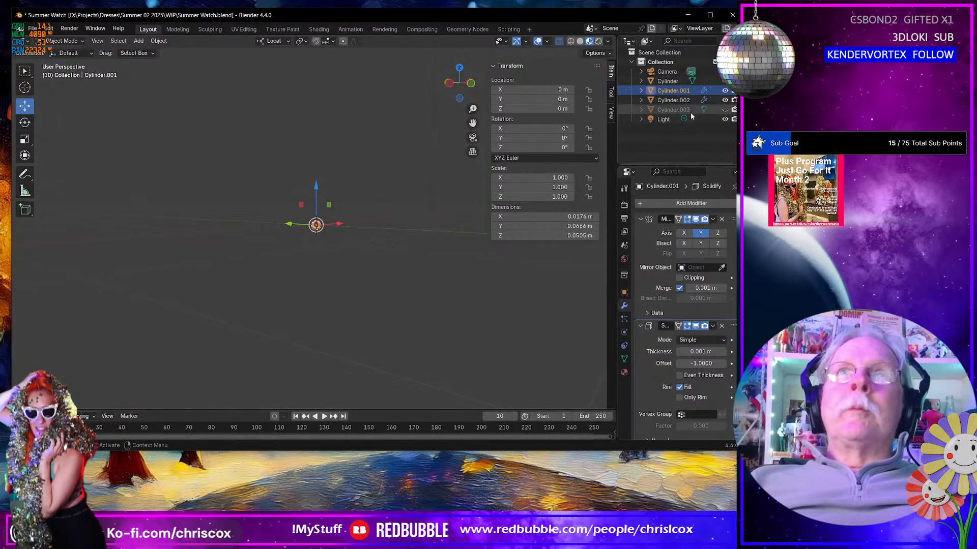
left_click(725, 110)
left_click(308, 136)
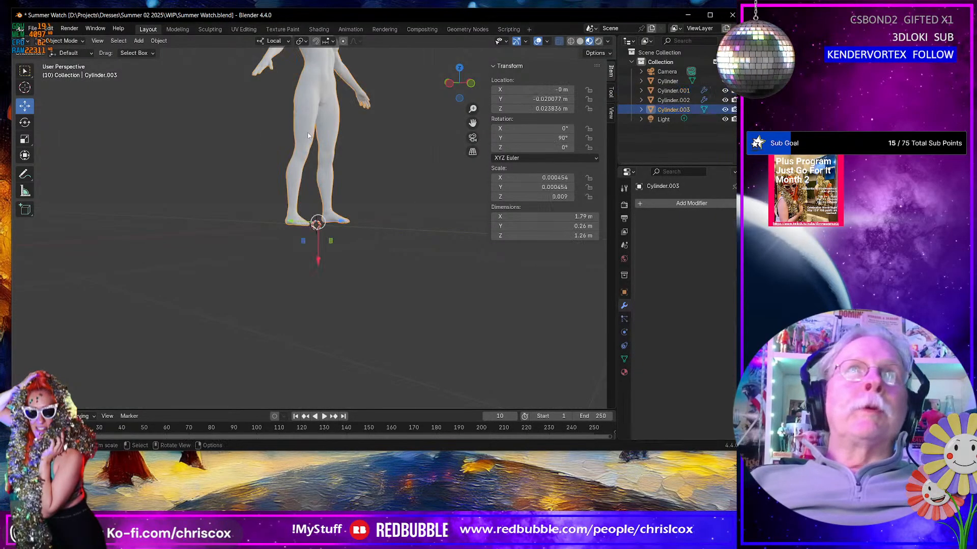
key("Tab")
left_click(279, 79)
key("KP_Decimal")
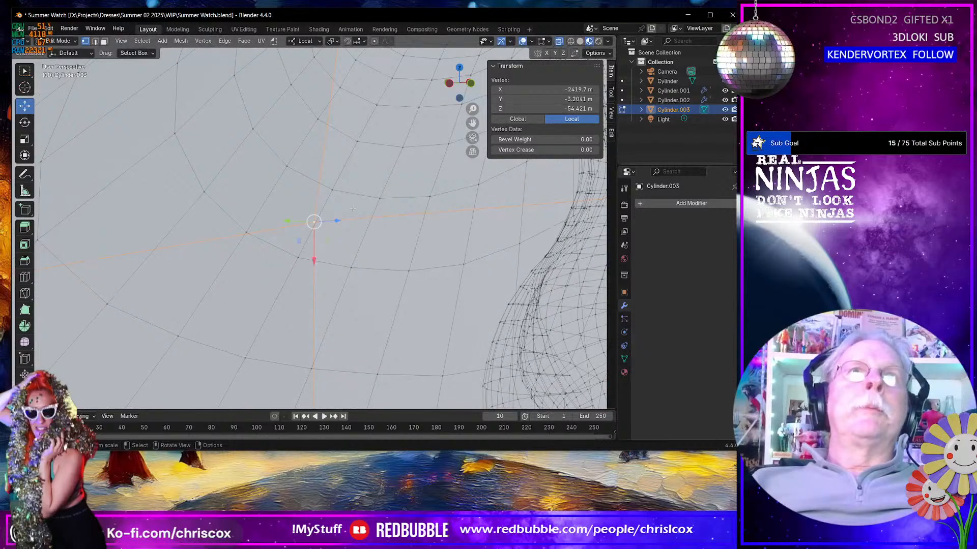
scroll(365, 231, "down", 10)
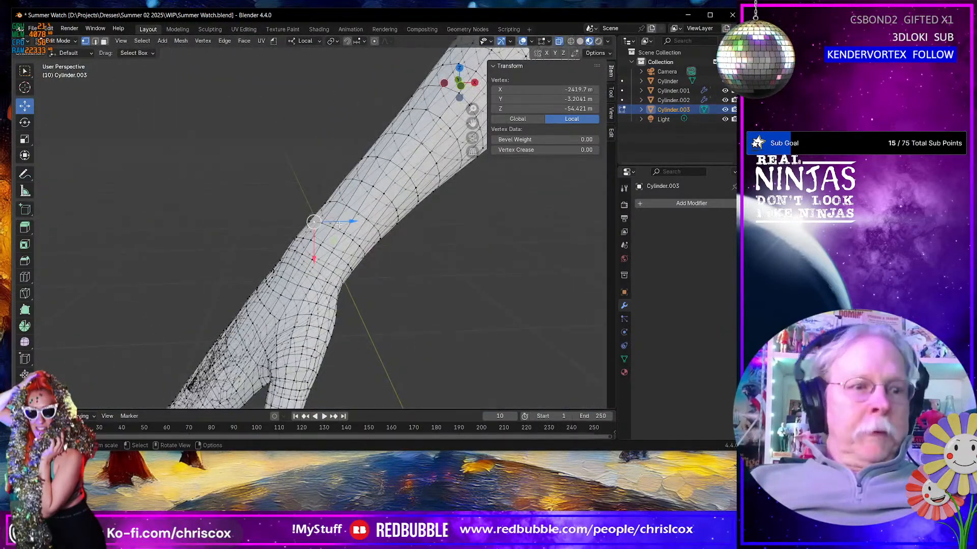
Step: In face select mode, select the face loop around the wrist and grow the selection nine times over the forearm and hand
key("3")
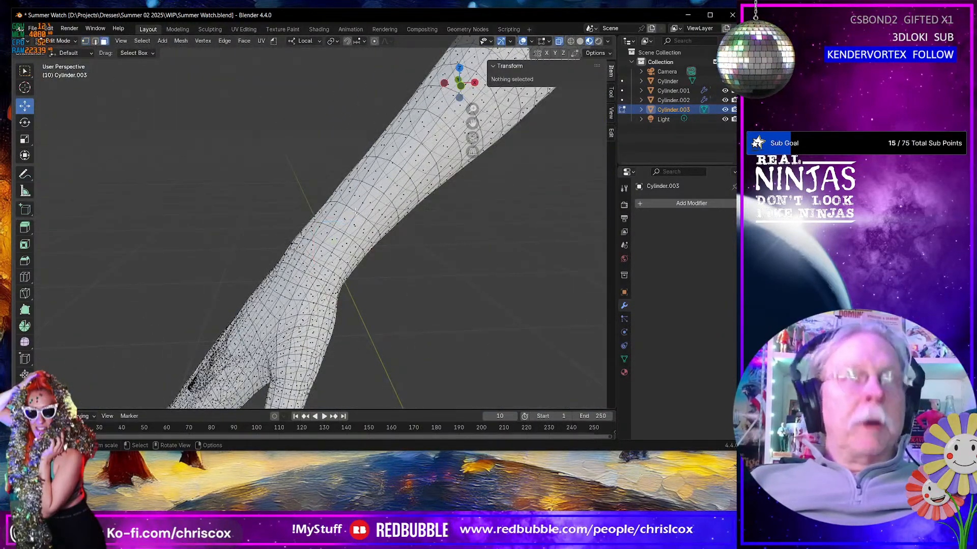
left_click(339, 246, "alt")
left_click(337, 246, "alt")
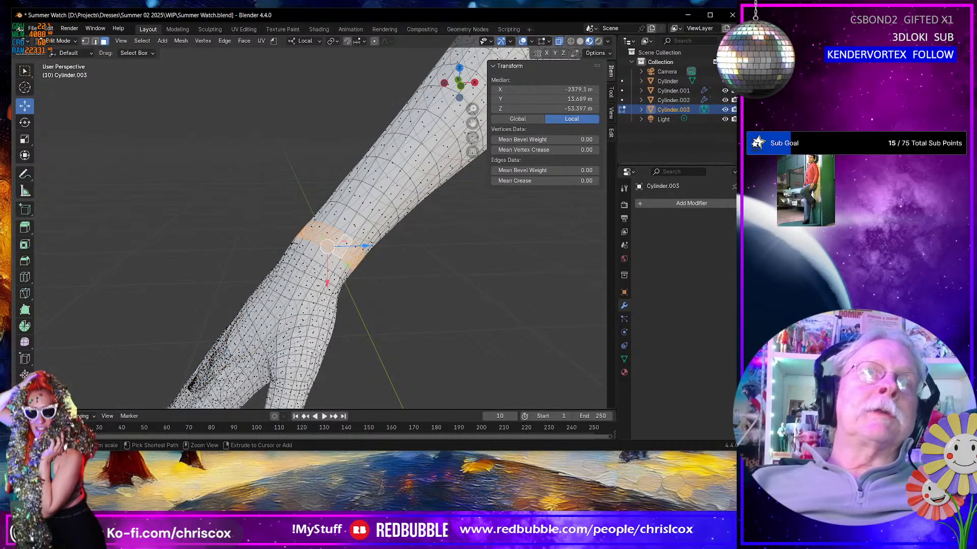
key("ctrl+KP_Add")
key("ctrl+KP_Add")
key("ctrl+KP_Add")
key("ctrl+KP_Add")
key("ctrl+KP_Add")
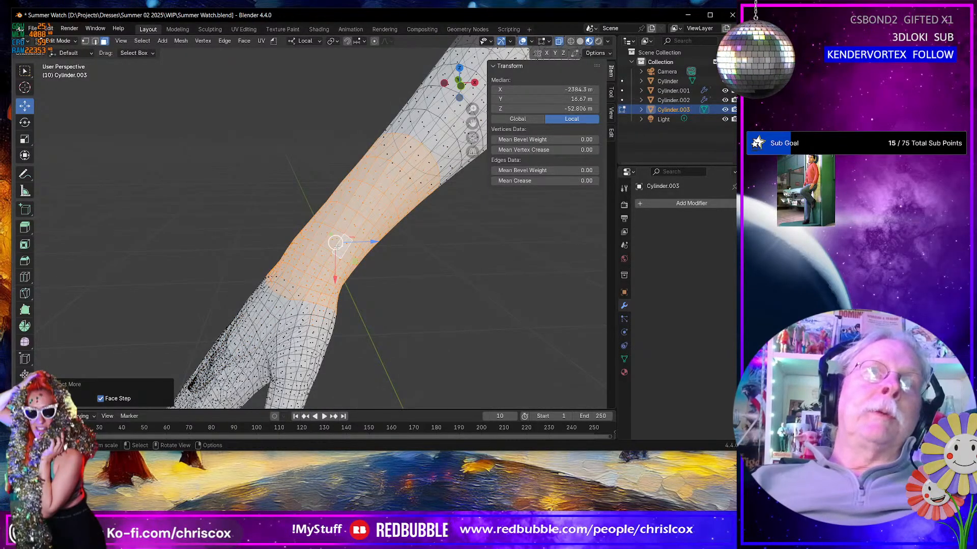
key("ctrl+KP_Add")
key("ctrl+KP_Add")
key("ctrl+KP_Add")
key("ctrl+KP_Add")
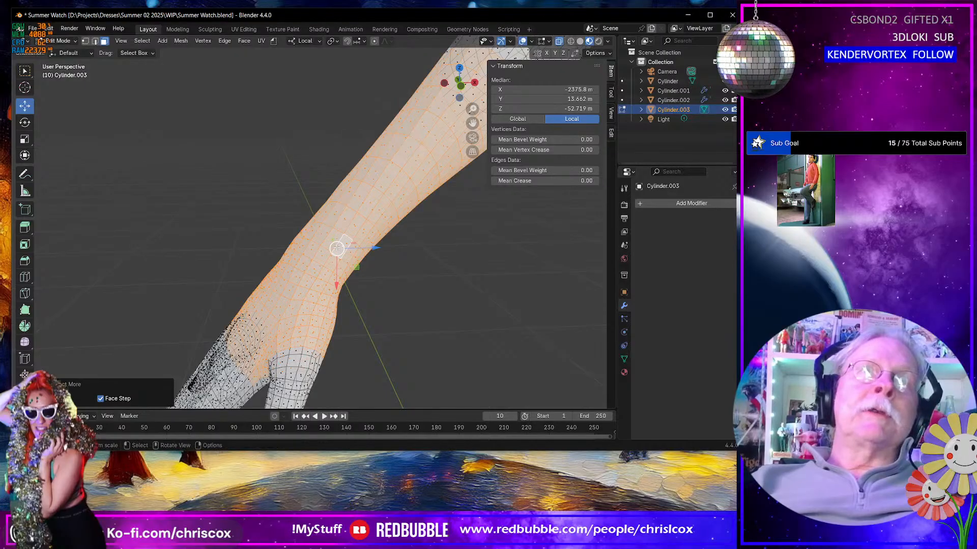
Step: Duplicate the selected forearm faces in place, separate the copy into its own object, and return to Object Mode
key("shift+d")
key("Escape")
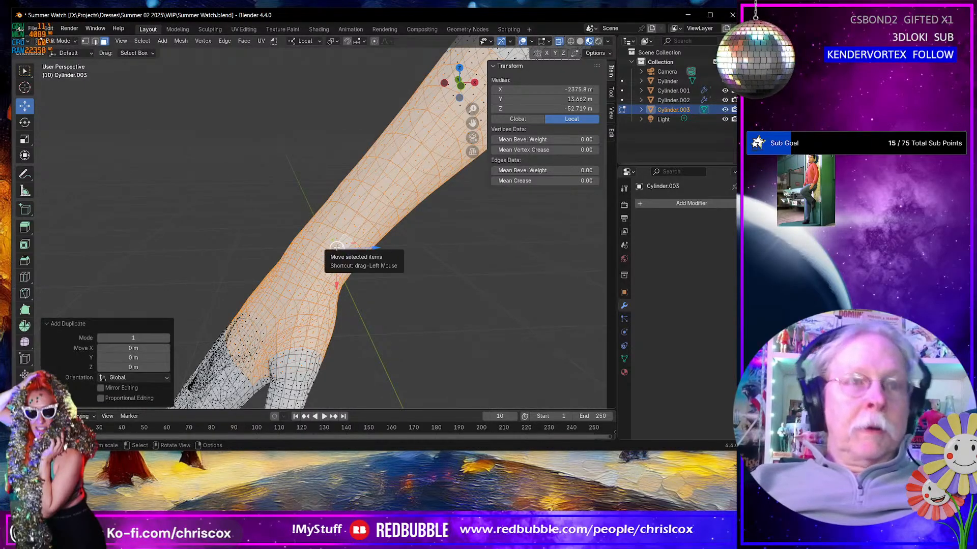
key("p")
left_click(337, 246)
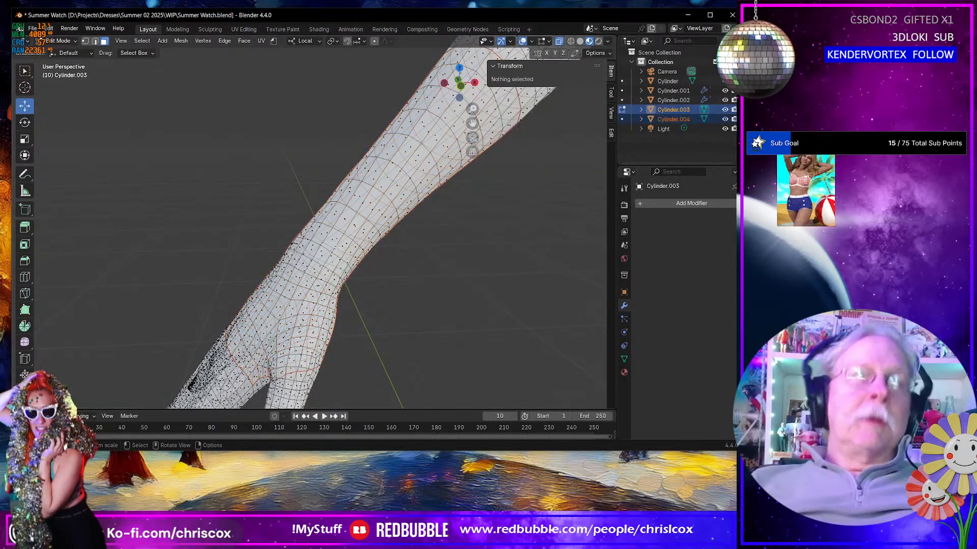
key("Tab")
Step: Select only the separated forearm copy, Cylinder.004, leaving the full body figure deselected
left_click(410, 299)
left_click(349, 255)
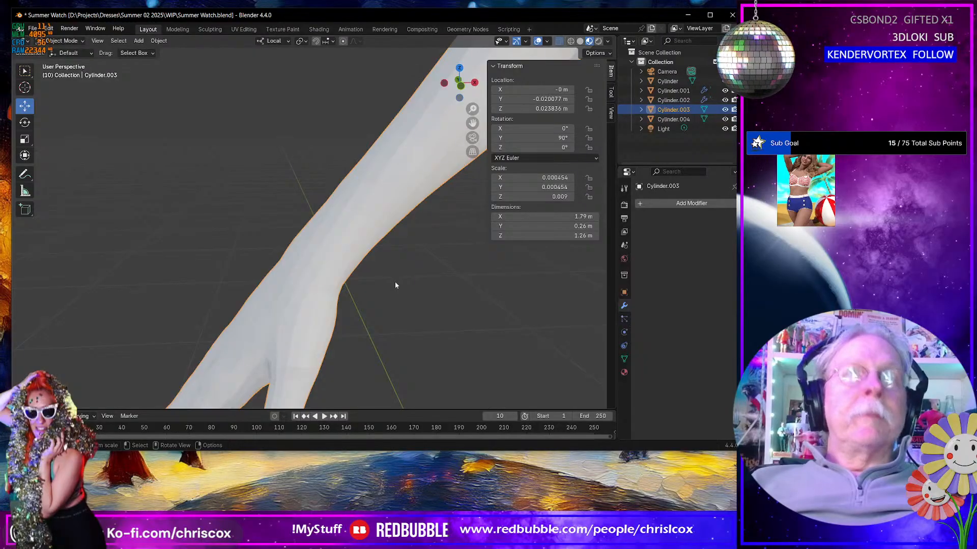
scroll(343, 252, "down", 2)
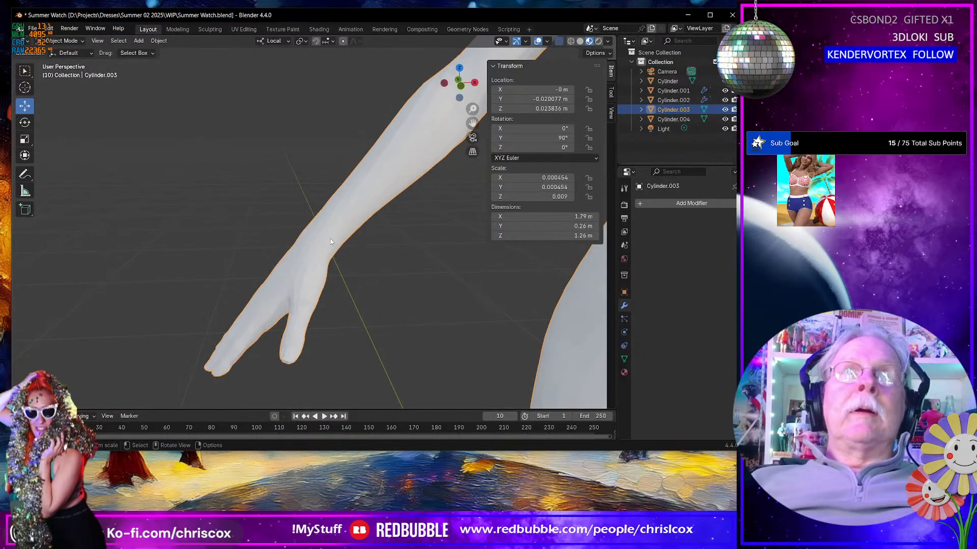
left_click(672, 119)
middle_click_drag(397, 279, 404, 270)
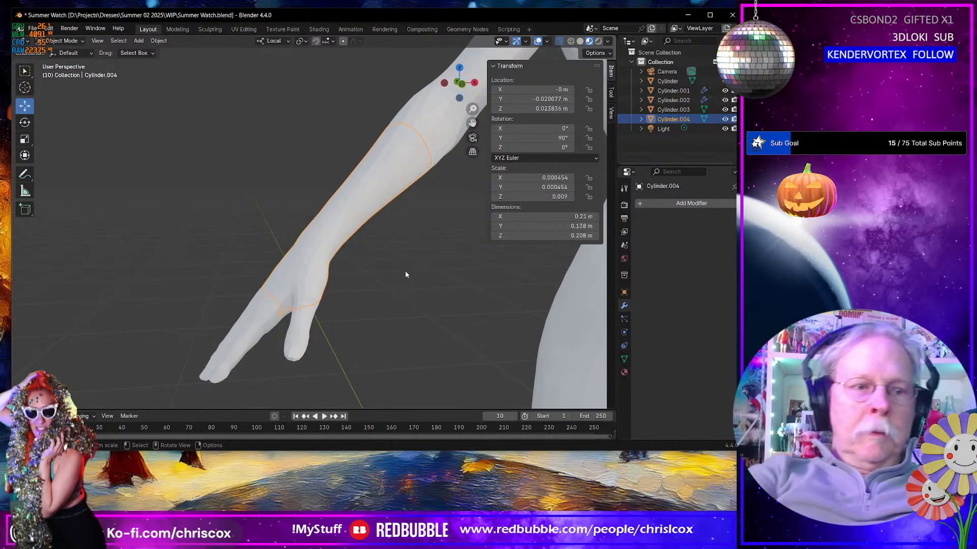
Step: Try rotating the forearm copy 45° about its local Y axis, and undo the rotation
key("r")
type("y")
type("45")
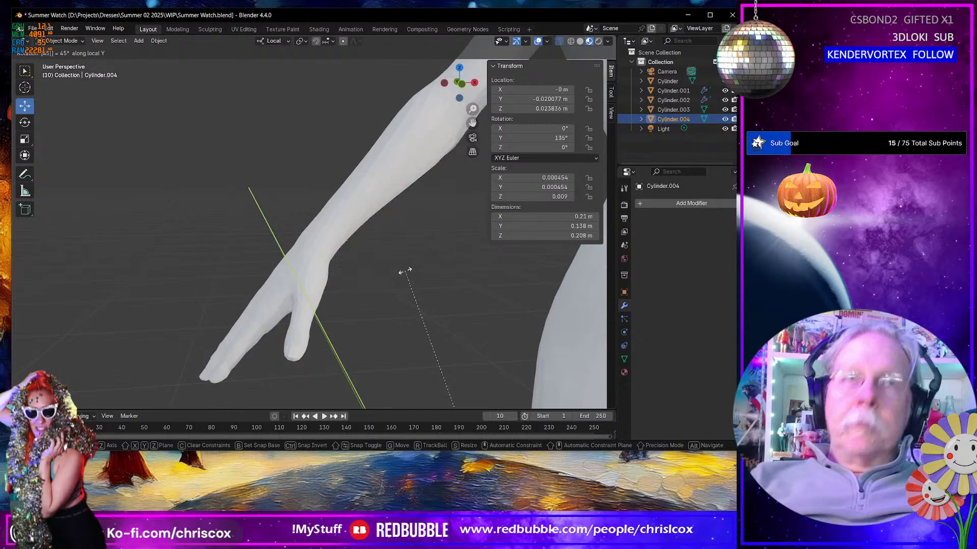
key("Return")
scroll(405, 275, "down", 10)
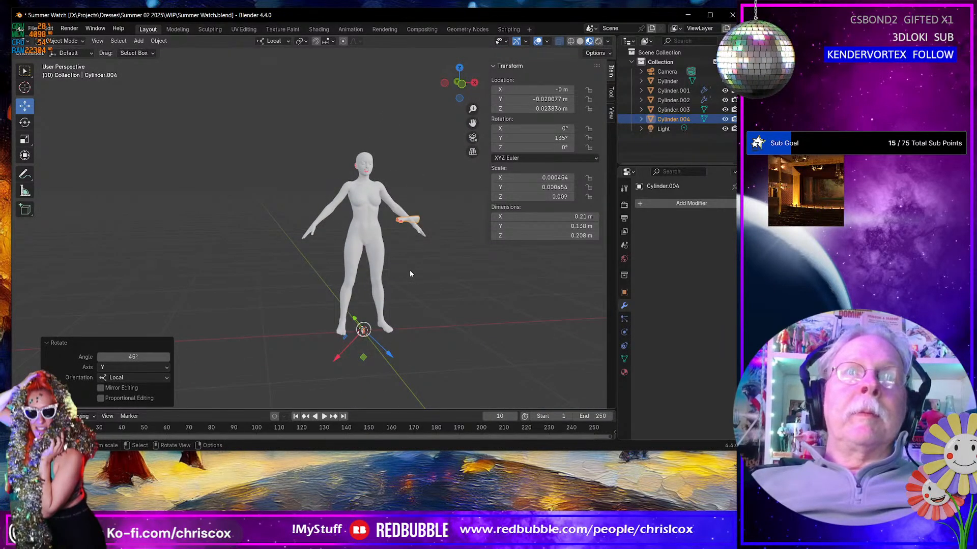
key("ctrl+z")
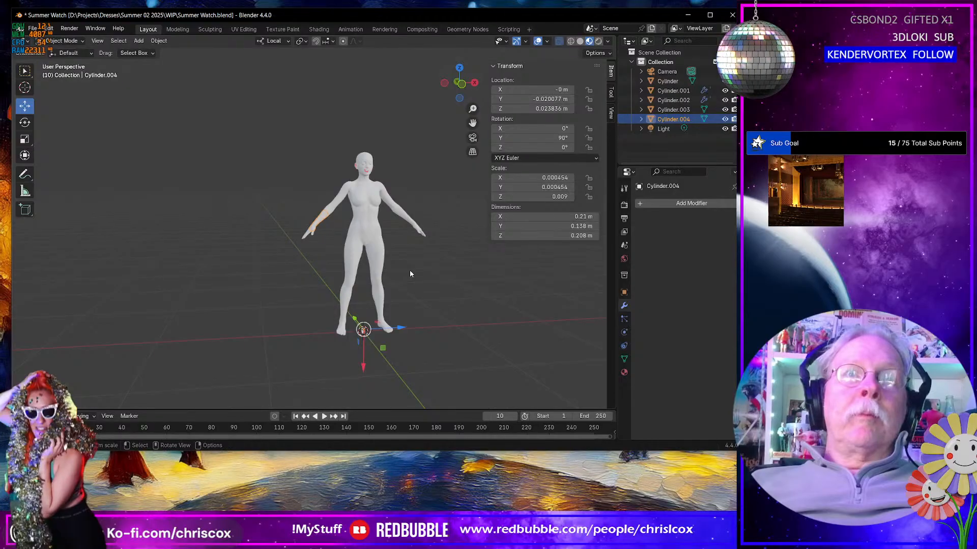
Step: Using the Median Point pivot and Global orientation, rotate the forearm copy's entire mesh 45° about Y in Edit Mode
left_click(302, 41)
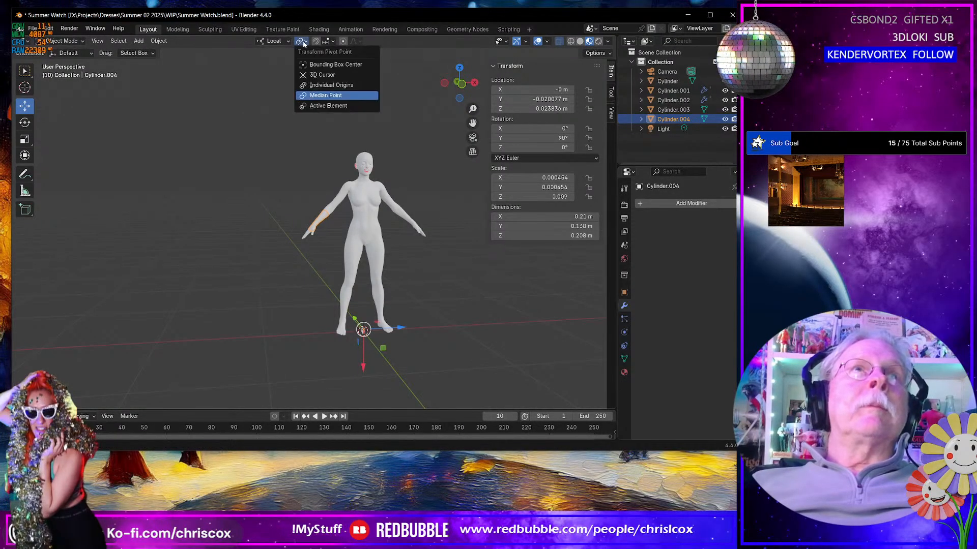
left_click(325, 94)
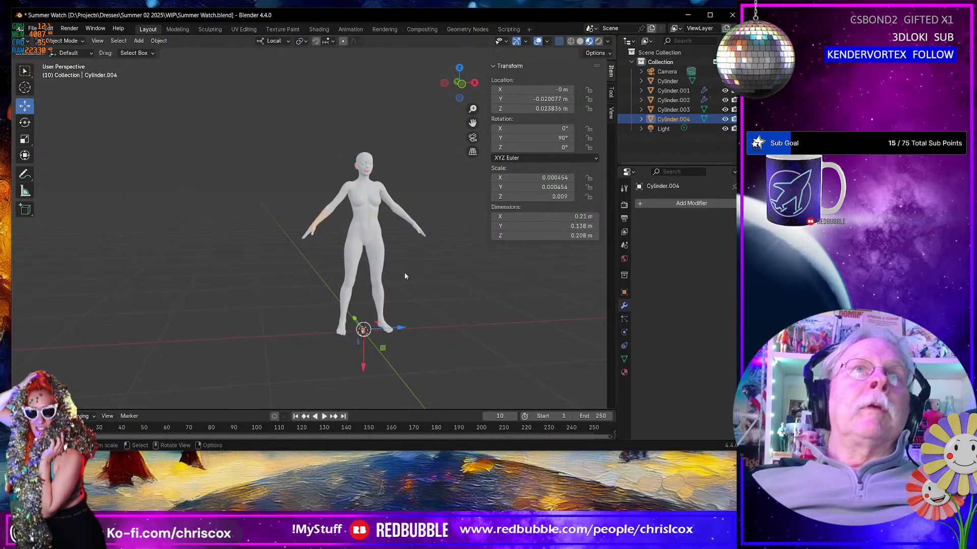
left_click(285, 42)
left_click(261, 71)
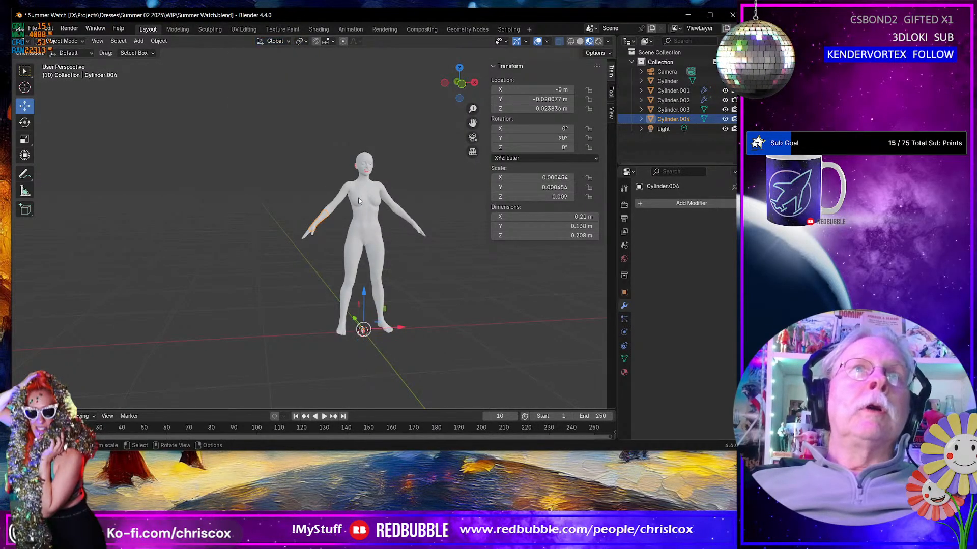
key("Tab")
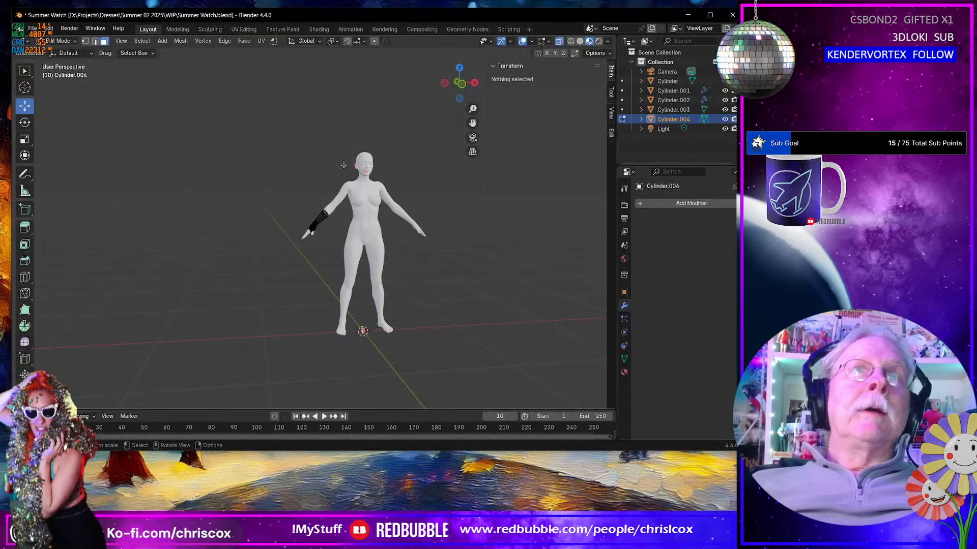
key("a")
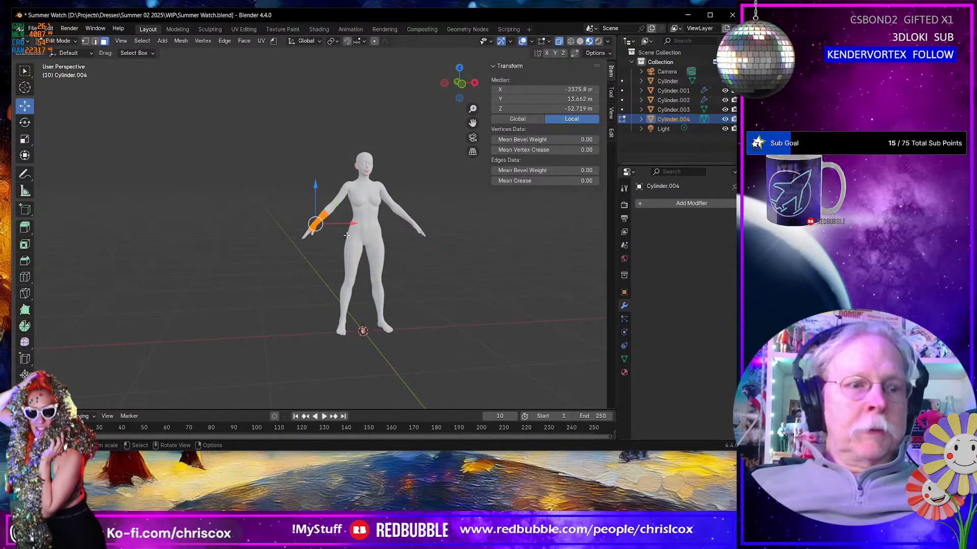
type("ry45")
key("Return")
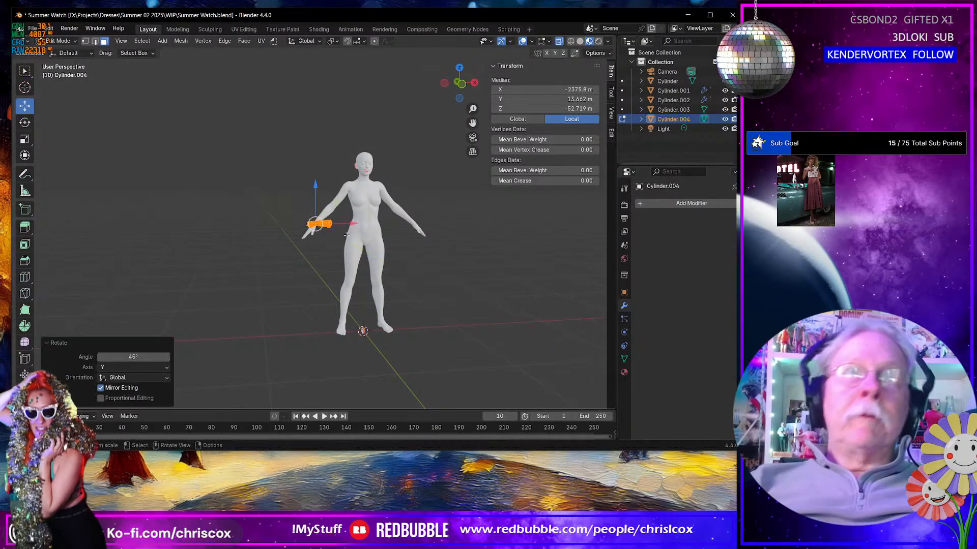
Step: Move the forearm mesh to the watch at the world origin, by X 0.47418 m and Z -1.0977 m with Y locked
key("g")
key("shift+y")
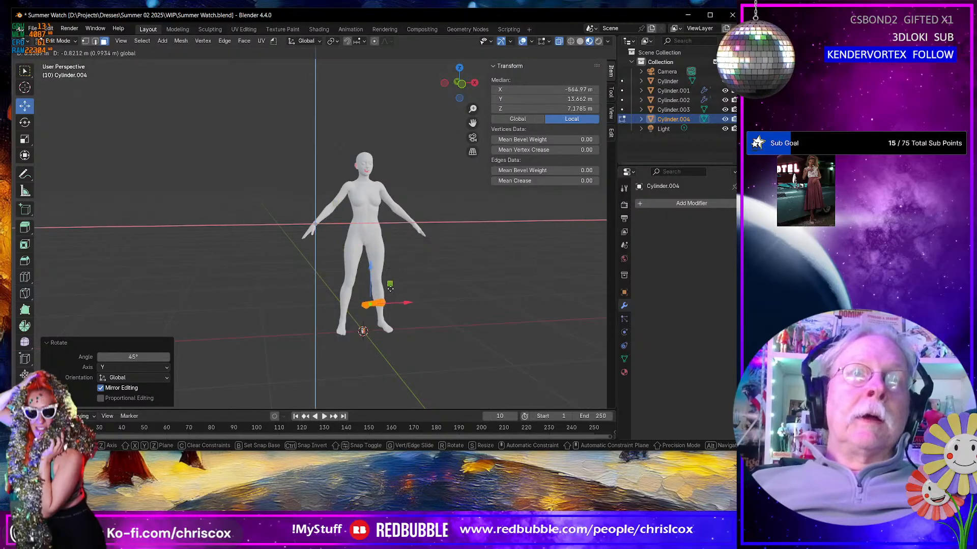
left_click(381, 314)
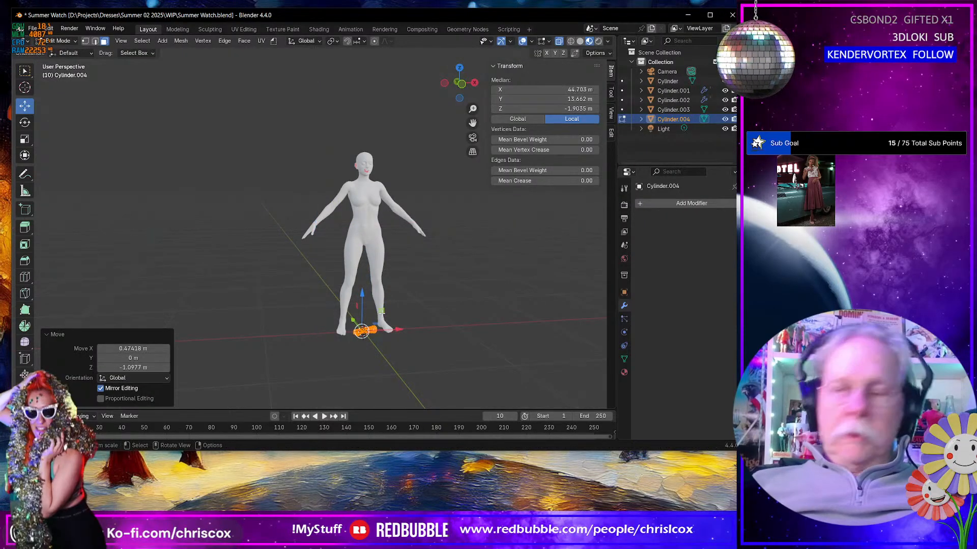
Step: In bottom orthographic view, rotate the forearm mesh -19.7° so that it runs straight through the watch strap
key("KP_Decimal")
middle_click_drag(379, 280, 364, 287)
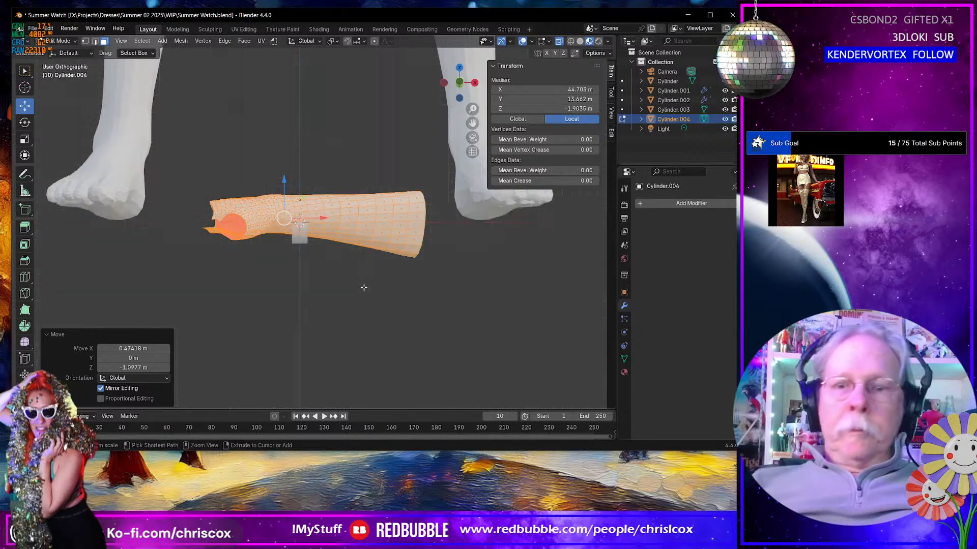
key("ctrl+KP_1")
key("r")
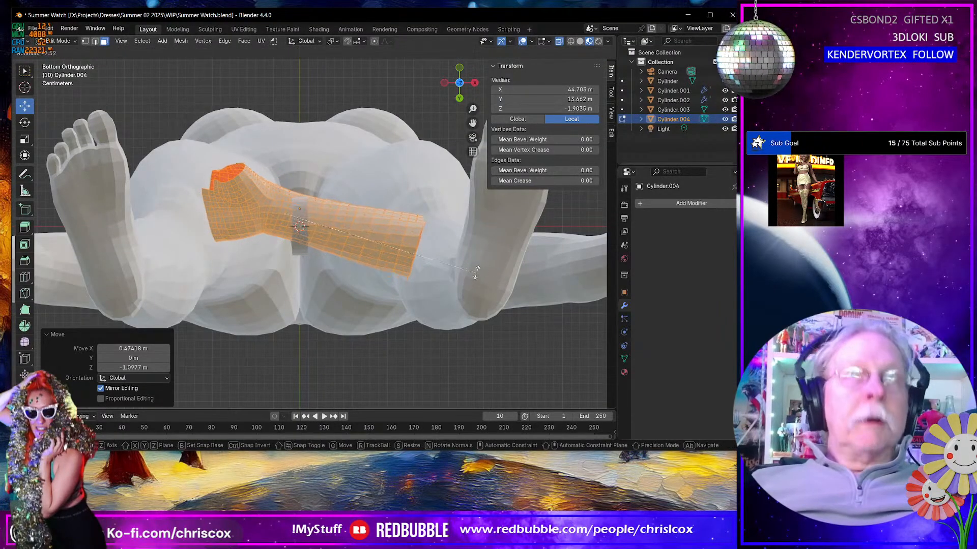
left_click(467, 214)
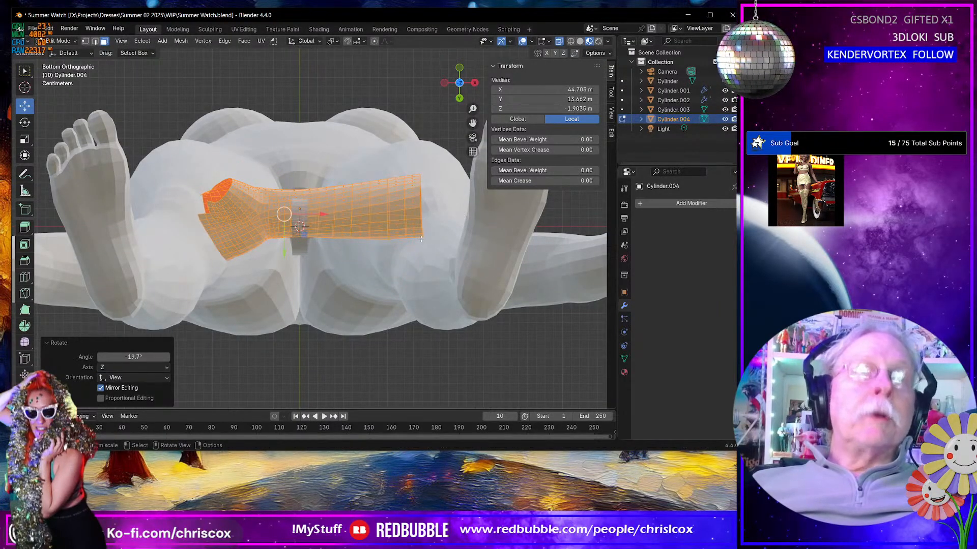
Step: Position the forearm mesh inside the strap, moving it X 0.005666 m, Y 0.013076 m and Z -0.007663 m
key("g")
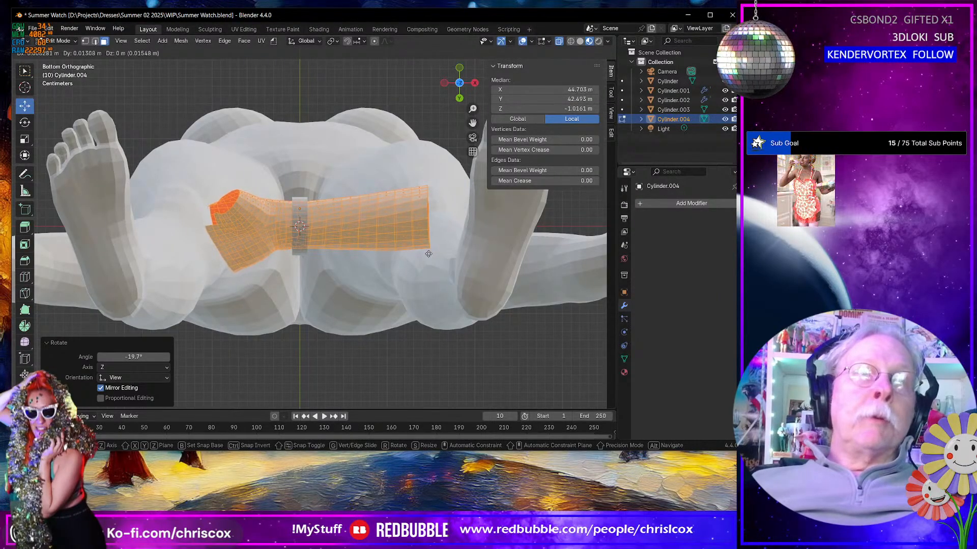
left_click(427, 254)
middle_click_drag(427, 254, 397, 317)
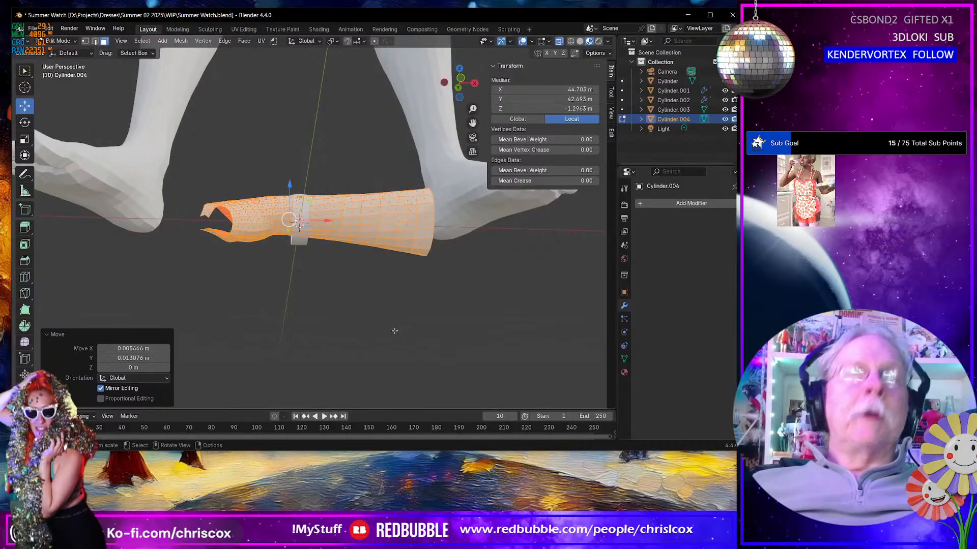
key("KP_1")
scroll(395, 330, "up", 5)
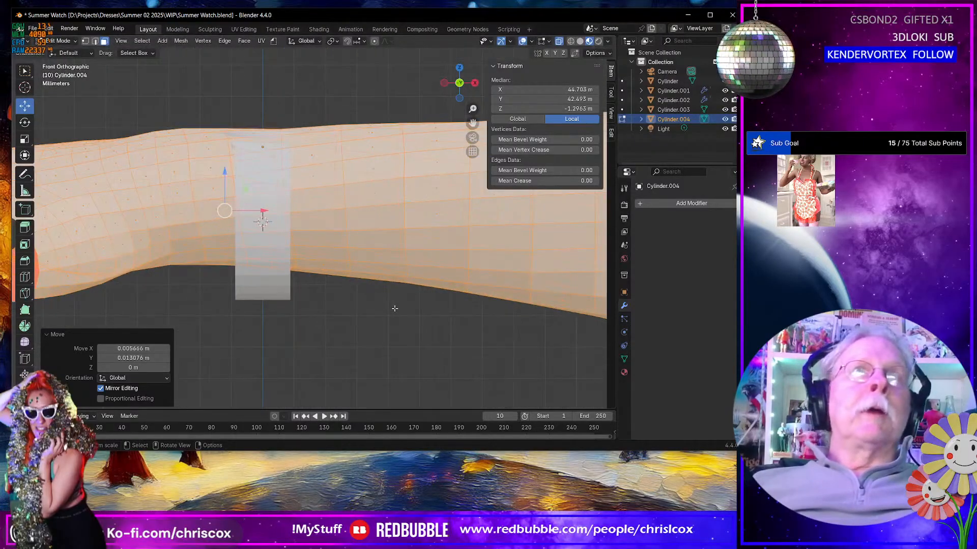
left_click_drag(225, 172, 227, 198)
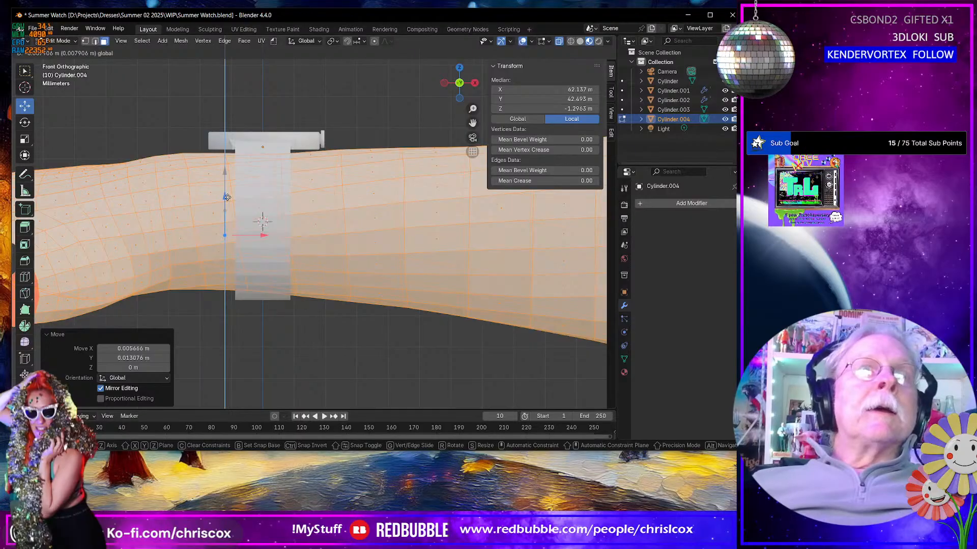
left_click_drag(227, 197, 227, 199)
middle_click_drag(227, 199, 258, 270)
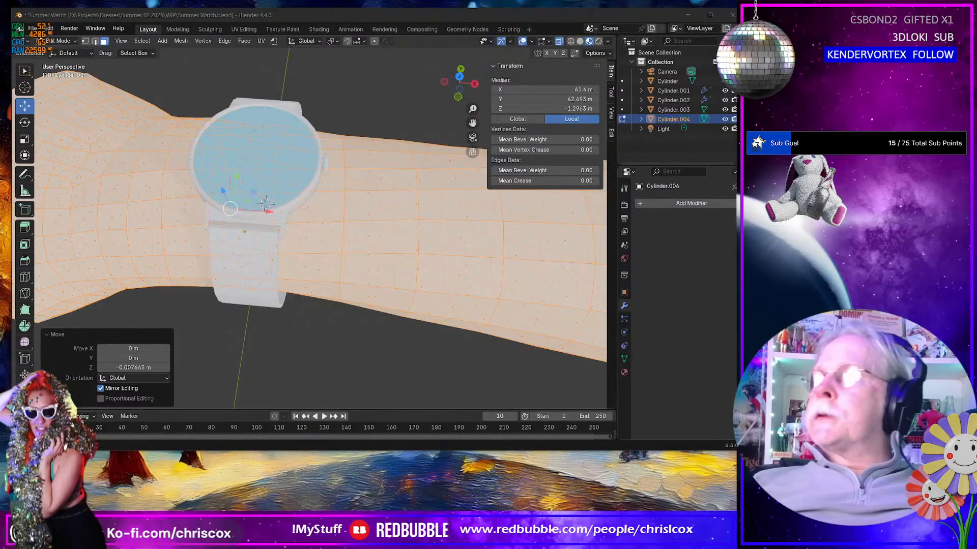
Step: Look at the Amazon "Simple Watch" results for reference and examine how the watch and strap sit around the wrist
left_click_drag(732, 84, 299, 55)
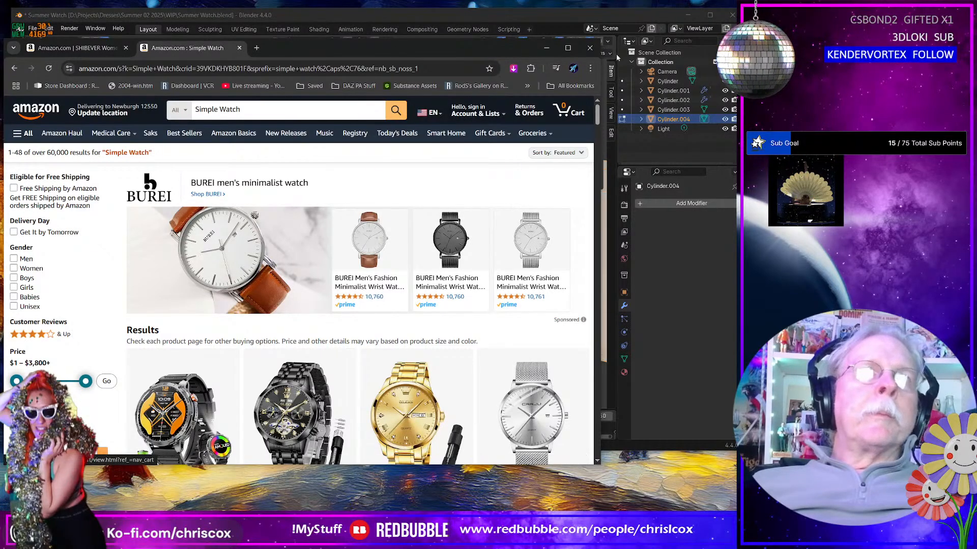
left_click(544, 52)
middle_click_drag(389, 223, 282, 165)
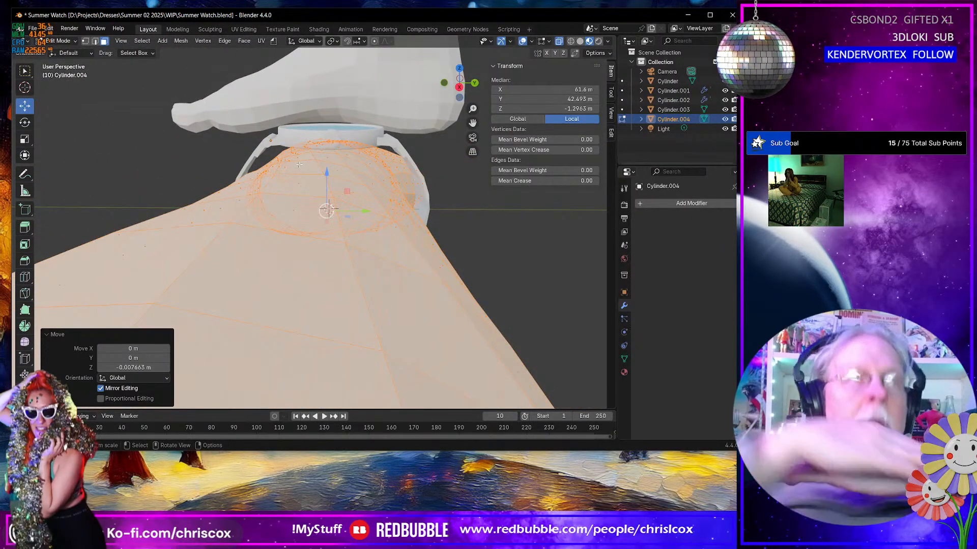
middle_click_drag(299, 165, 245, 163)
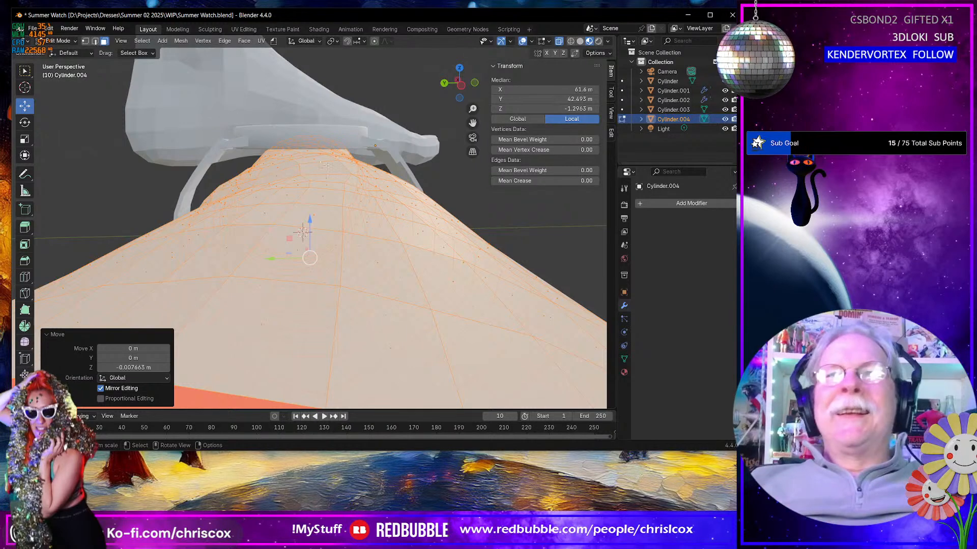
mouse_move(308, 170)
middle_mouse_down()
mouse_move(313, 154)
mouse_move(307, 162)
middle_mouse_up()
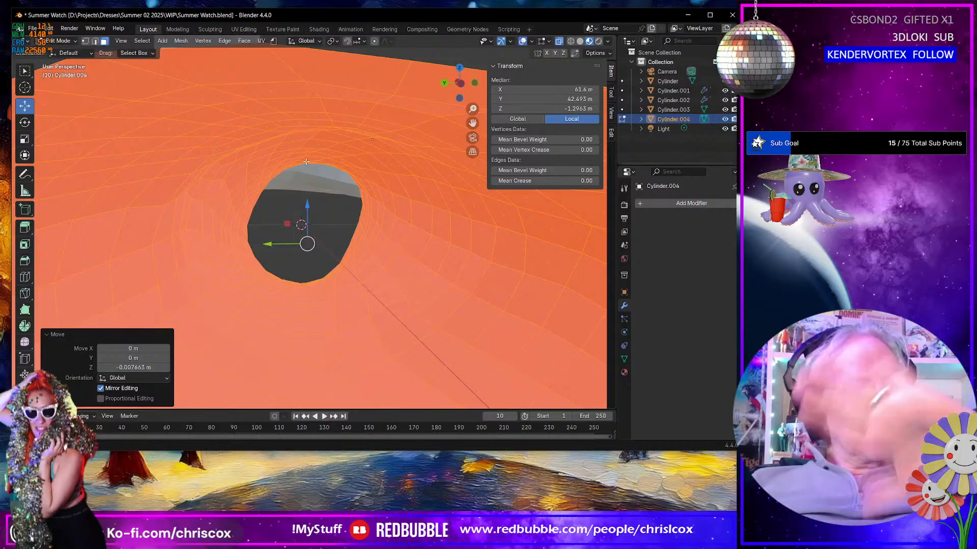
scroll(306, 162, "down", 5)
middle_click_drag(306, 162, 255, 208)
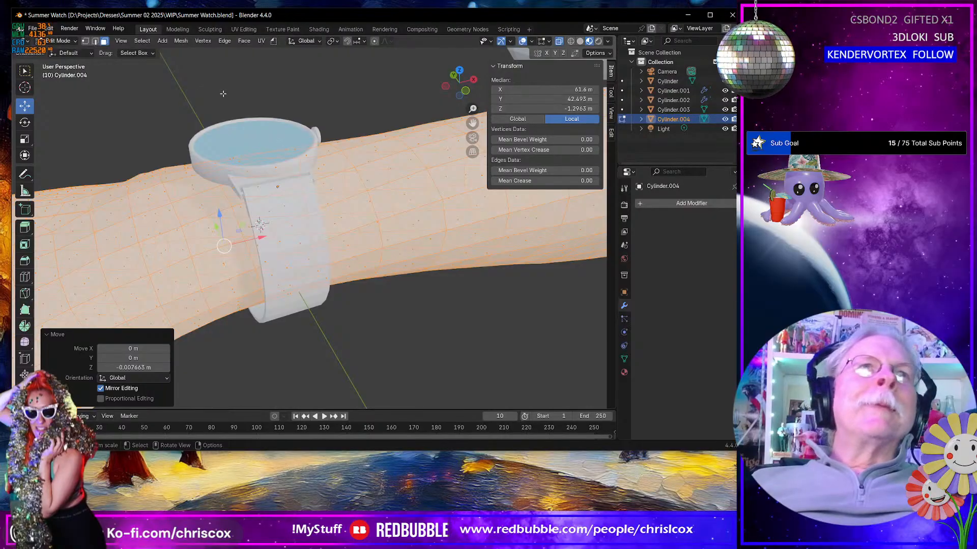
Step: In Object Mode, select the strap Cylinder.001 together with the watch case Cylinder and move both Z -0.000555 m
key("Tab")
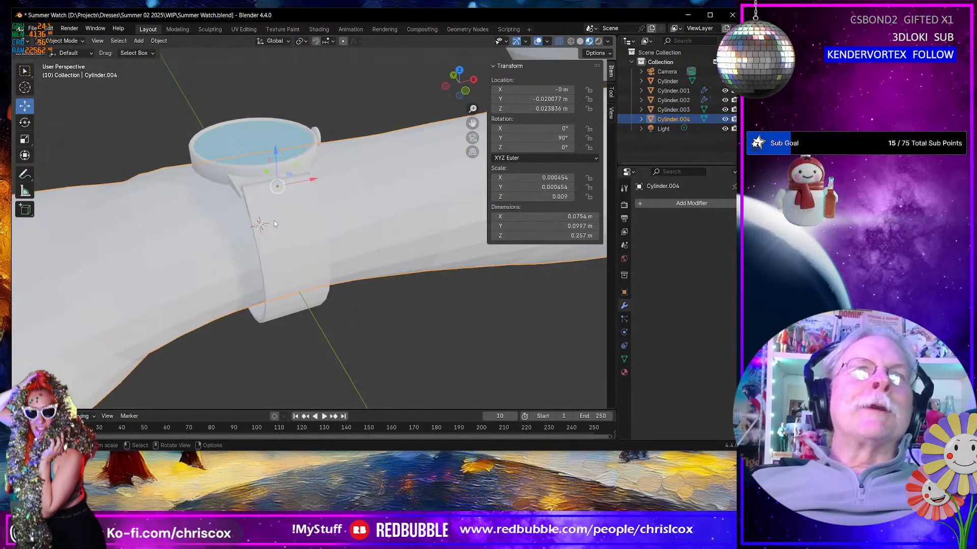
middle_click_drag(267, 225, 346, 187)
left_click(282, 218)
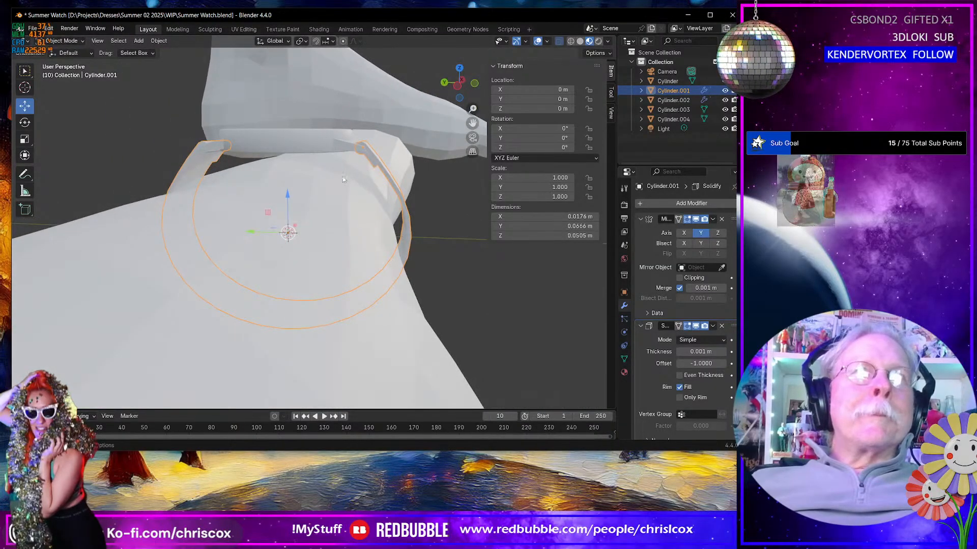
left_click(298, 143)
middle_click_drag(298, 141, 290, 196)
left_click_drag(292, 203, 293, 204)
mouse_move(294, 203)
middle_mouse_down()
mouse_move(109, 222)
mouse_move(71, 207)
mouse_move(99, 206)
mouse_move(97, 188)
mouse_move(115, 209)
mouse_move(49, 208)
mouse_move(60, 197)
mouse_move(135, 214)
mouse_move(300, 211)
mouse_move(236, 201)
mouse_move(263, 176)
mouse_move(298, 186)
middle_mouse_up()
scroll(297, 209, "down", 5)
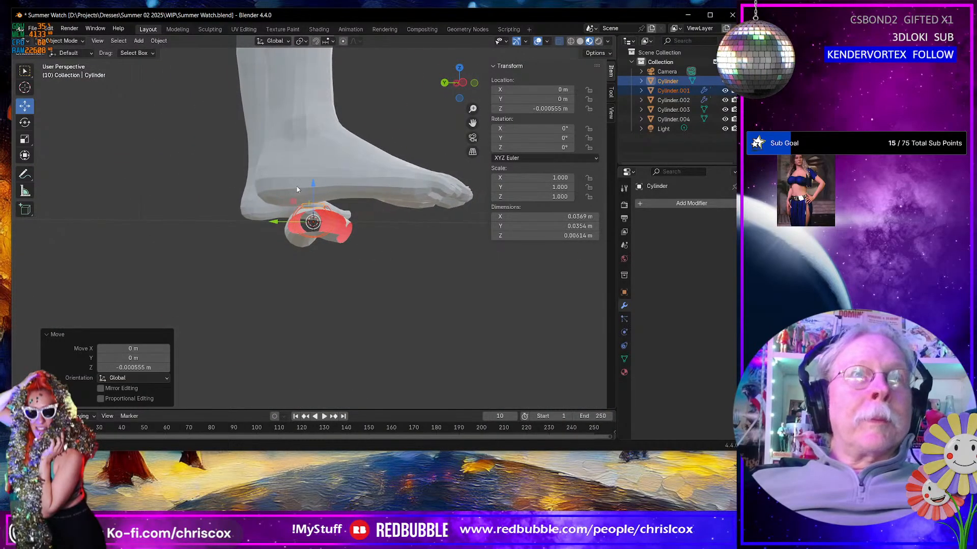
scroll(296, 190, "up", 5)
middle_click_drag(296, 190, 408, 231)
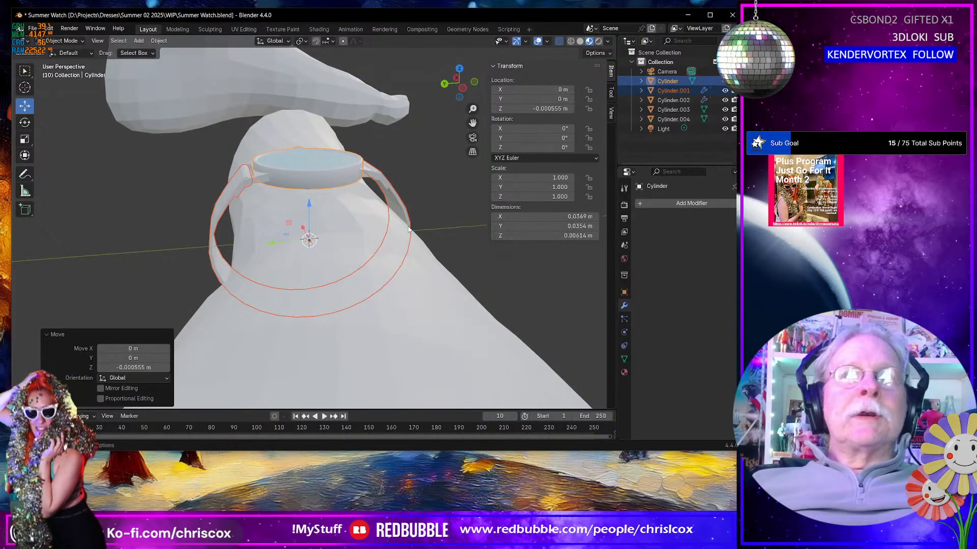
Step: Pull the strap's side face in towards the wrist by Y -0.004089 m, using Smooth proportional editing of size 0.024
left_click(408, 219)
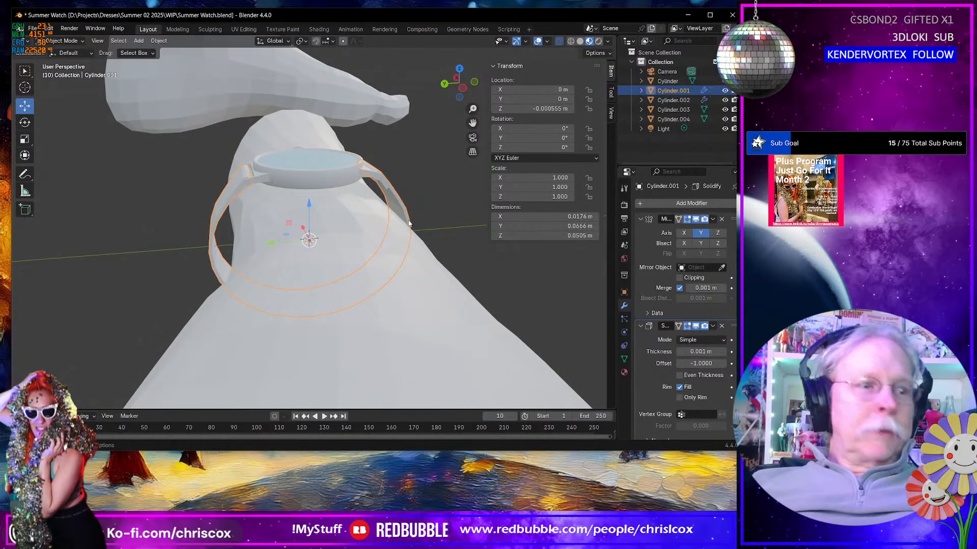
key("Tab")
middle_click_drag(409, 222, 204, 227)
left_click(206, 241)
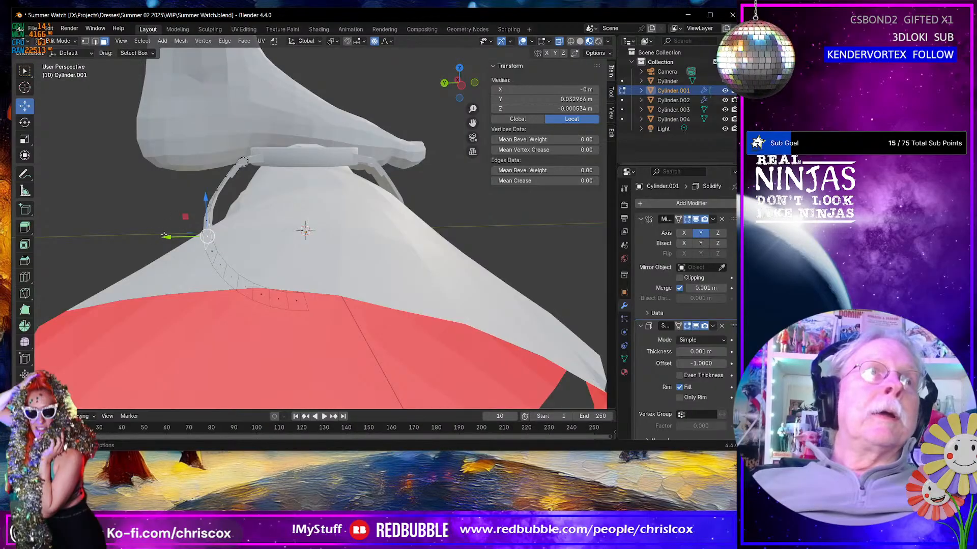
left_click_drag(164, 235, 170, 236)
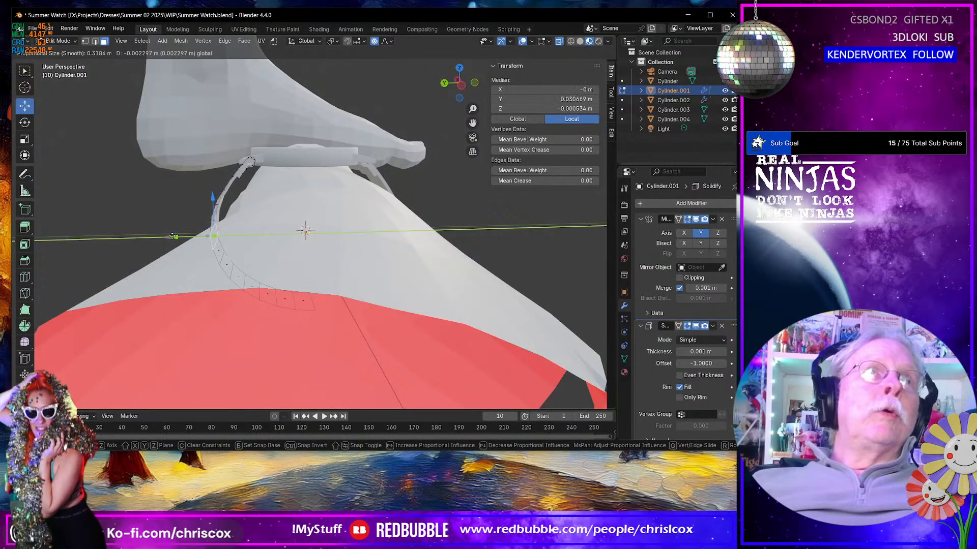
scroll(175, 236, "up", 9)
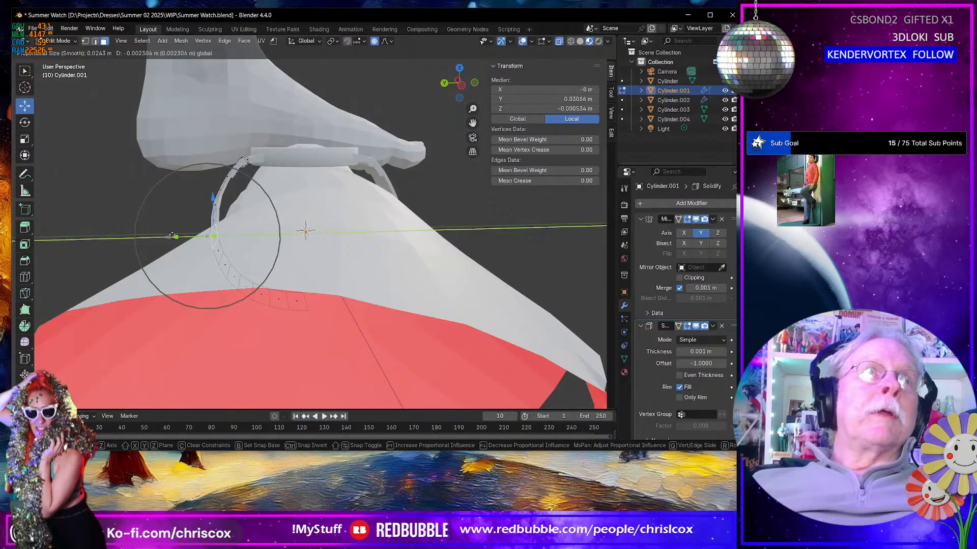
left_click_drag(178, 236, 179, 236)
middle_click_drag(178, 236, 161, 198)
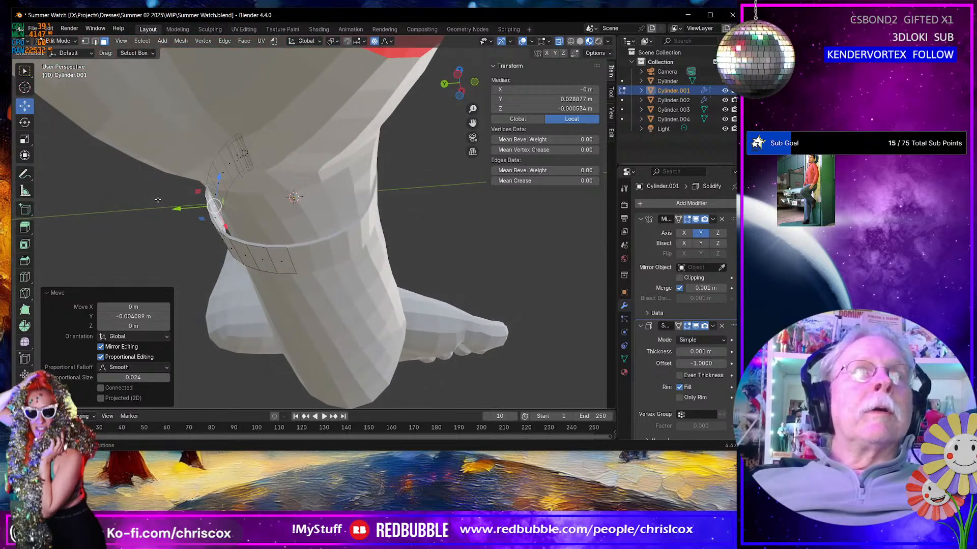
Step: Raise the face at the bottom of the strap about 0.0019 m along Z with proportional editing and clear the selection
left_click_drag(177, 210, 283, 229)
left_click(282, 260)
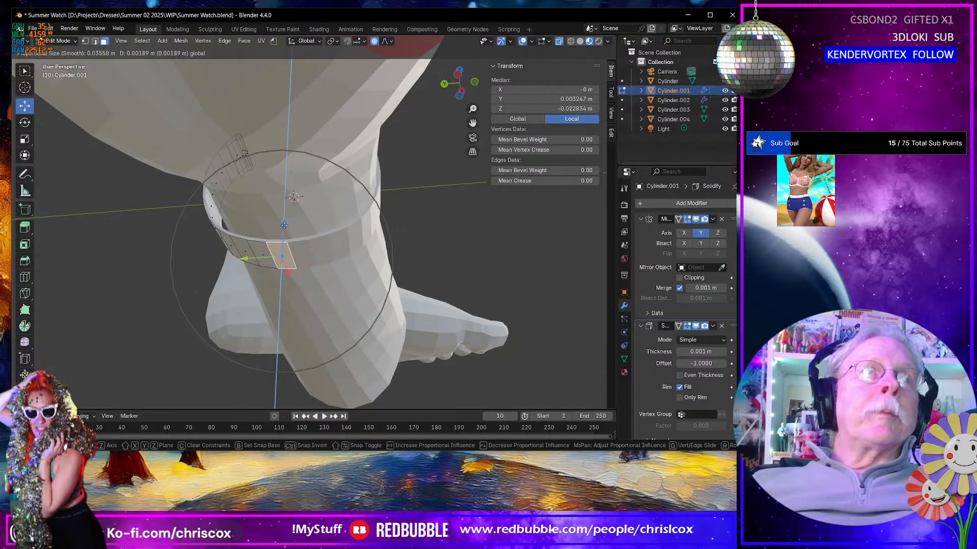
left_click_drag(284, 227, 284, 228)
right_click(248, 227)
left_click_drag(183, 255, 185, 257)
Step: Examine the reshaped strap's fit on the forearm from the side, underneath and above
middle_click_drag(185, 257, 182, 302)
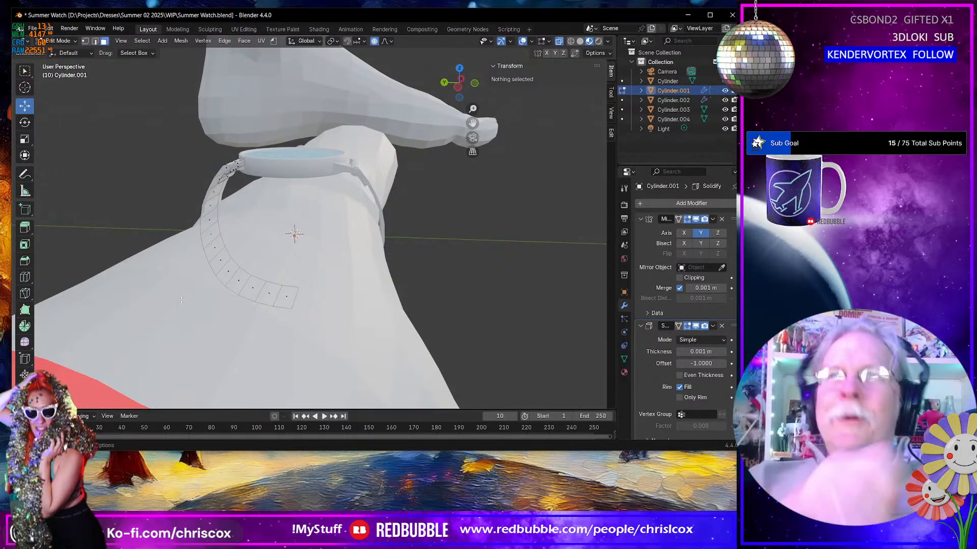
middle_click_drag(295, 152, 242, 234)
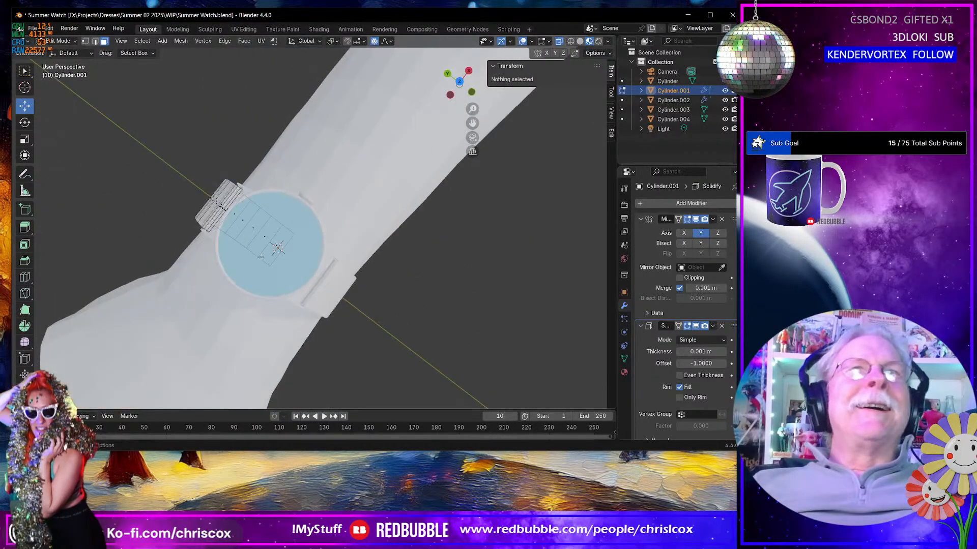
scroll(254, 234, "down", 6)
middle_click_drag(310, 235, 334, 146)
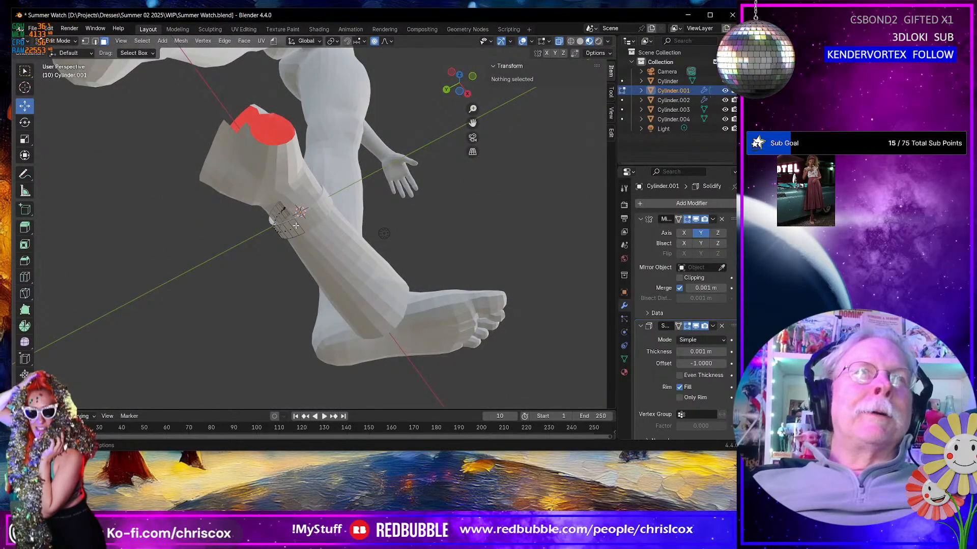
middle_click_drag(385, 233, 384, 223)
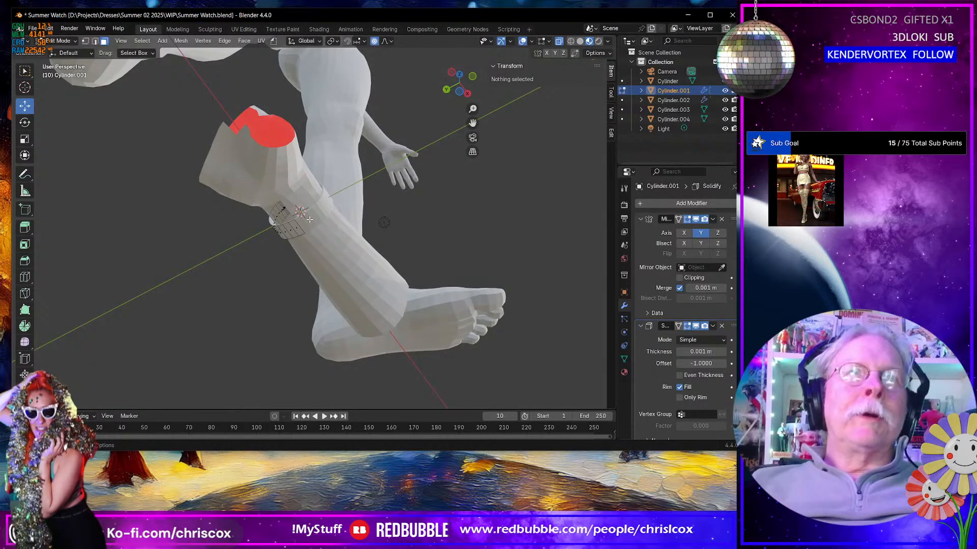
middle_click_drag(309, 219, 256, 303)
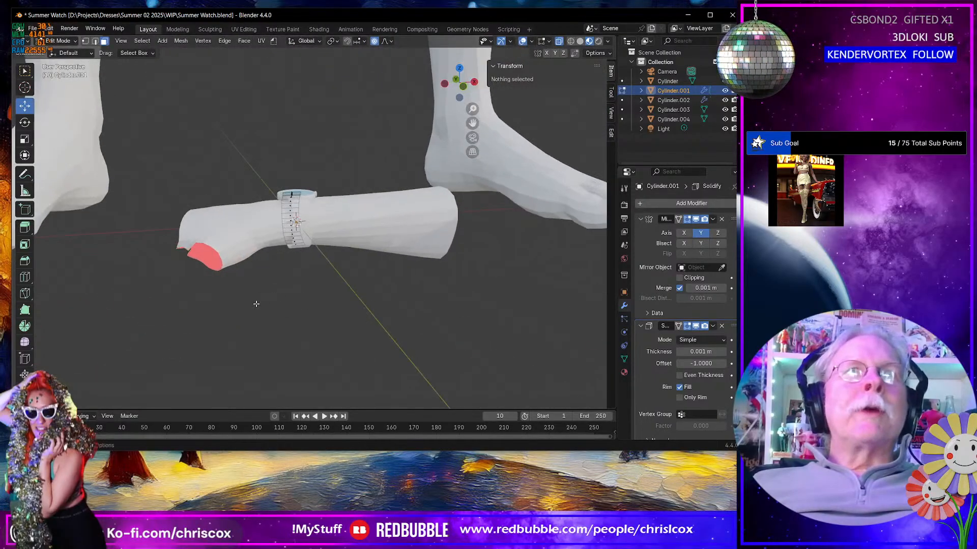
scroll(278, 253, "down", 4)
scroll(278, 246, "up", 7)
middle_click_drag(277, 246, 366, 276)
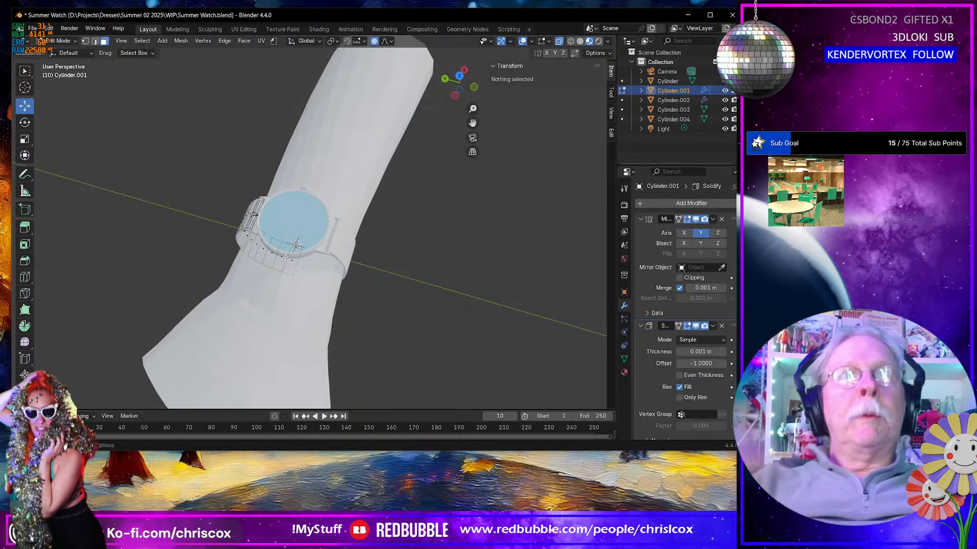
middle_click_drag(290, 234, 432, 244)
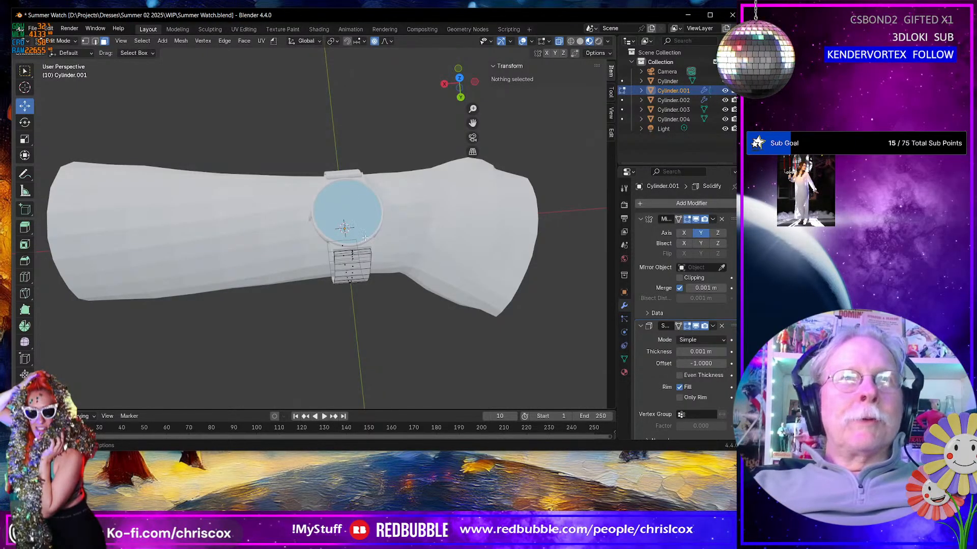
middle_click_drag(367, 212, 159, 195)
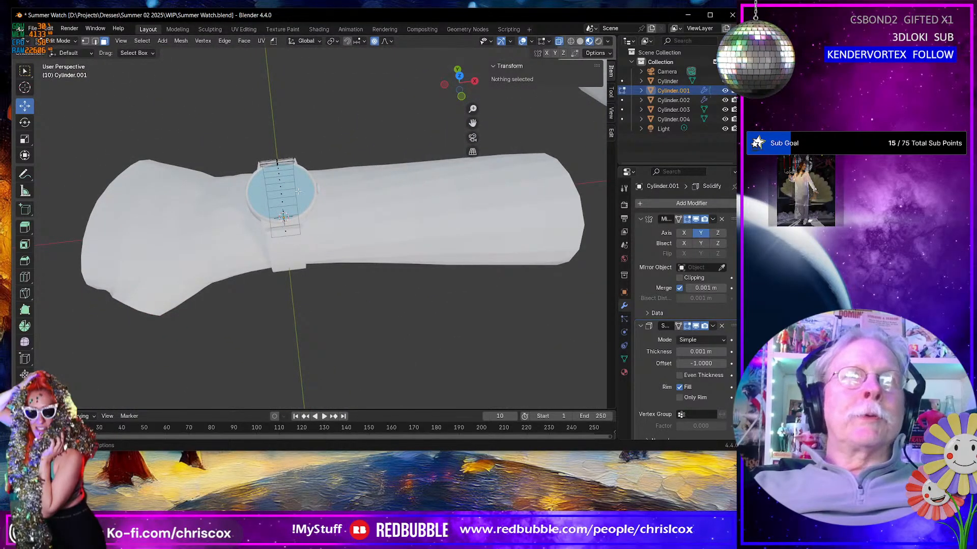
middle_click_drag(298, 191, 299, 206)
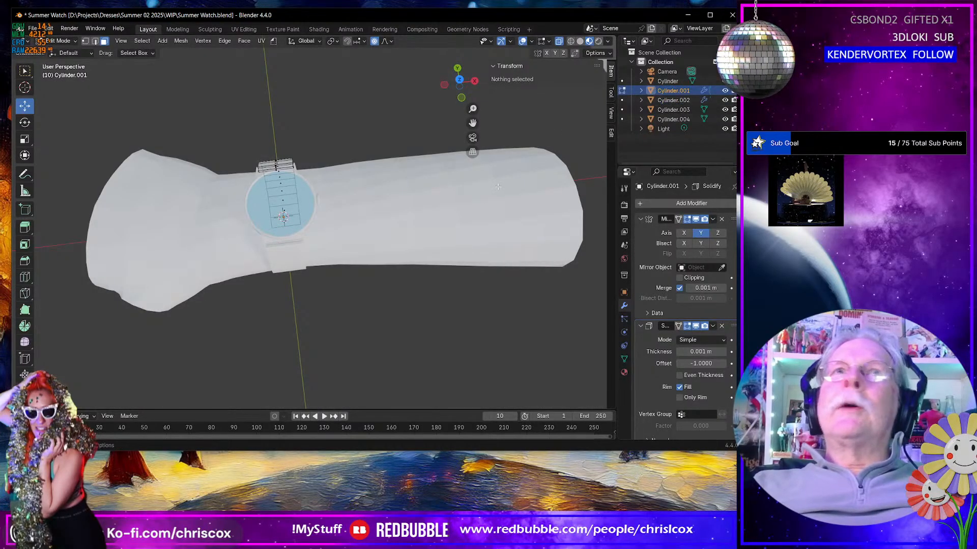
Step: Hide the forearm copy Cylinder.004 and reopen the strap Cylinder.001 in Edit Mode
key("Tab")
left_click(408, 193)
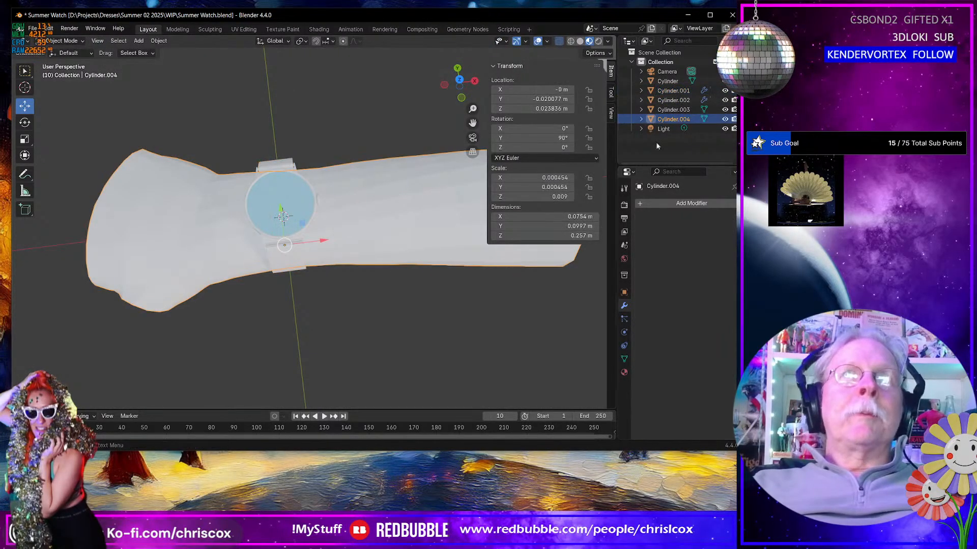
left_click(725, 119)
left_click(294, 255)
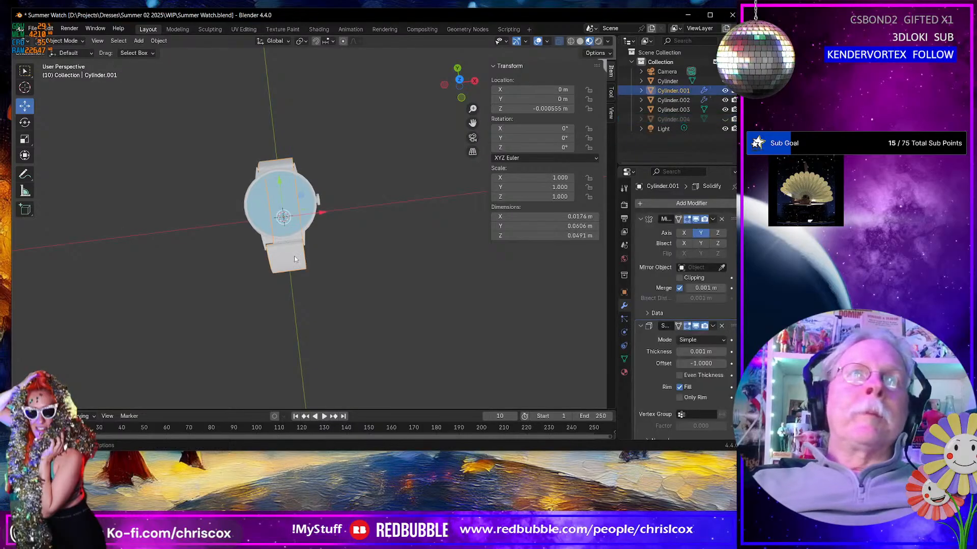
key("Tab")
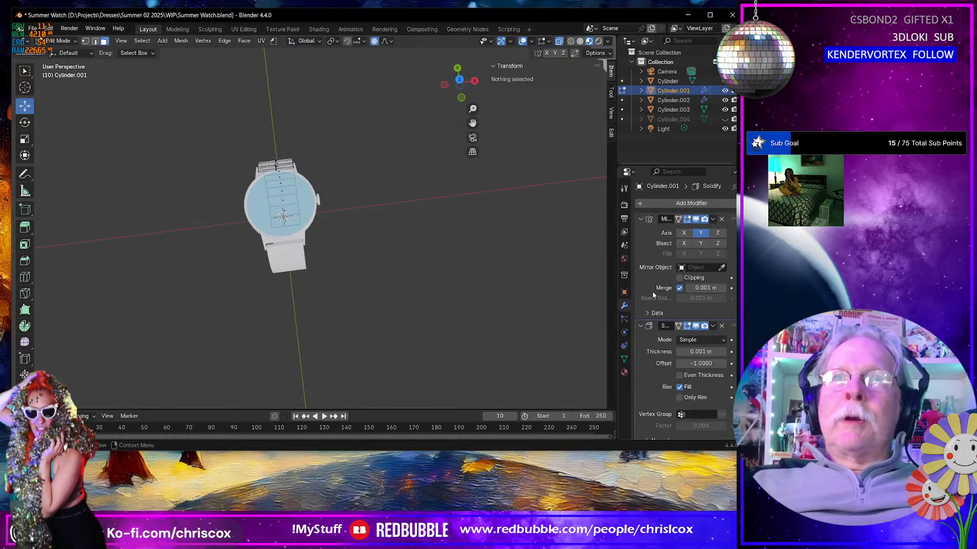
Step: Apply the Mirror modifier of the strap Cylinder.001 in Object Mode and return to editing its mesh
left_click(647, 234)
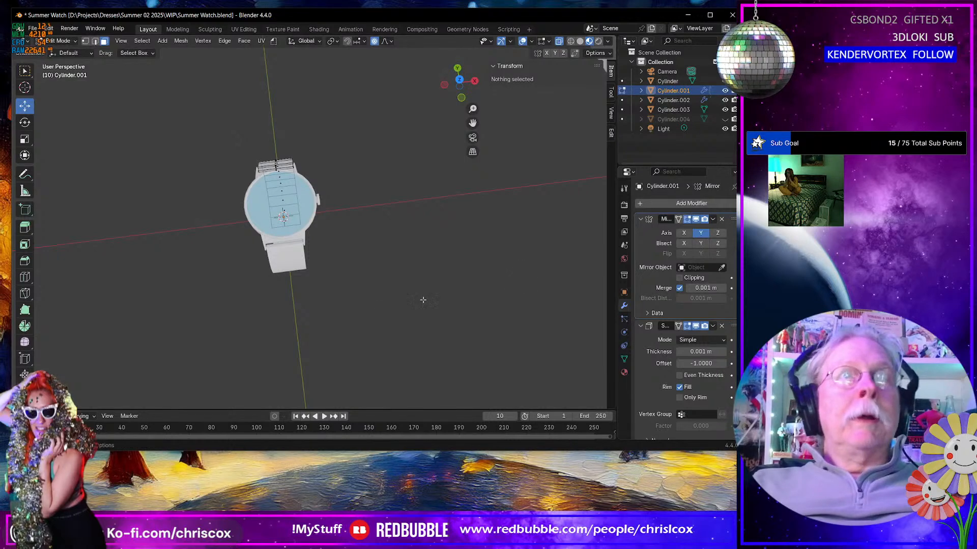
key("Tab")
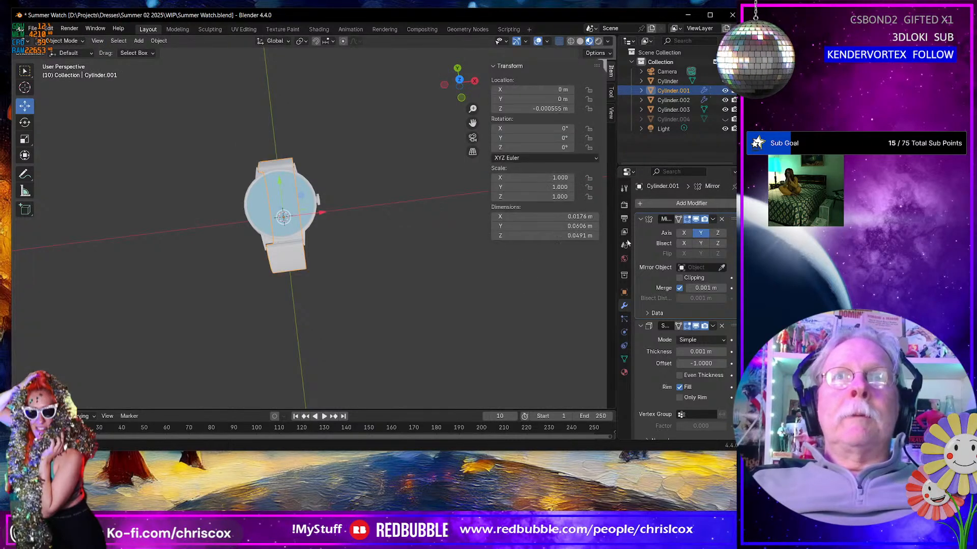
key("ctrl+a")
middle_click_drag(429, 264, 514, 212)
key("Tab")
scroll(460, 226, "up", 4)
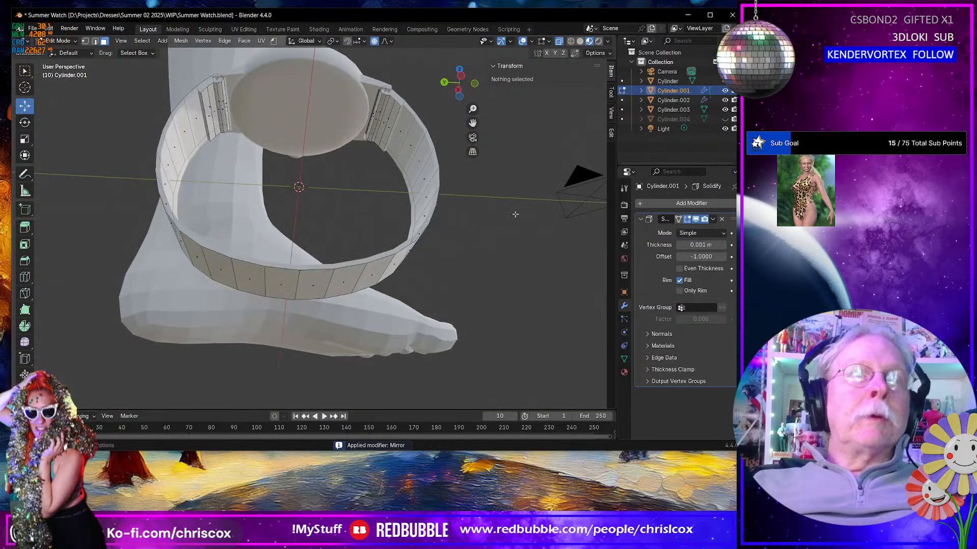
Step: Try to lower the face at the bottom centre of the strap slightly along Z with proportional editing
left_click(285, 290)
middle_click_drag(314, 292, 503, 221)
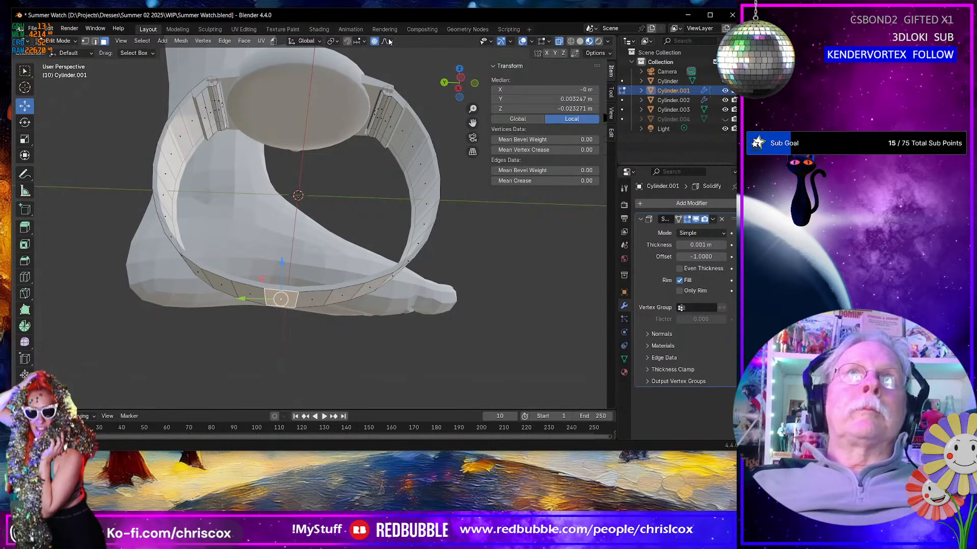
left_click(387, 40)
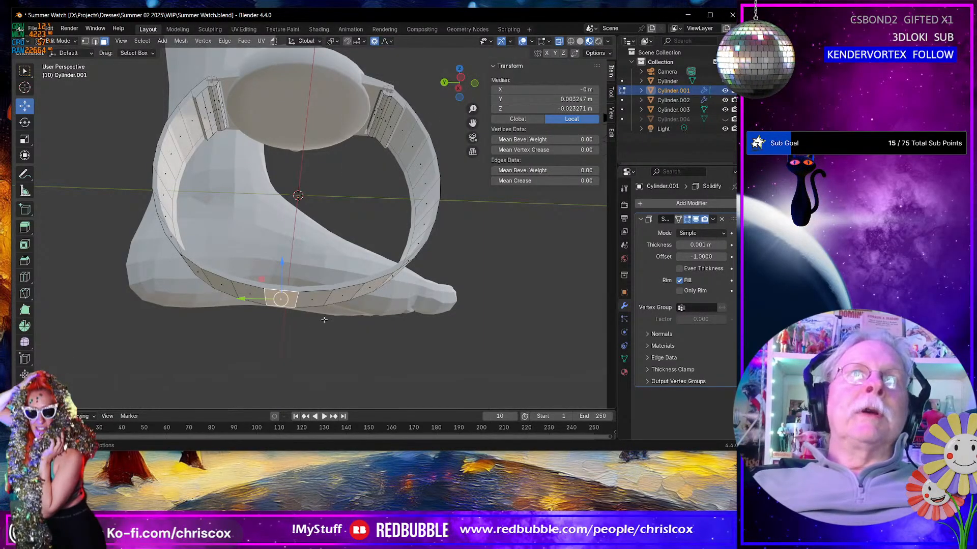
left_click_drag(282, 262, 283, 272)
key("ctrl+z")
Step: Split the strap open along the crosswise edge at its bottom centre with Edge Split, type Faces by Edges
middle_click_drag(284, 275, 287, 231)
key("1")
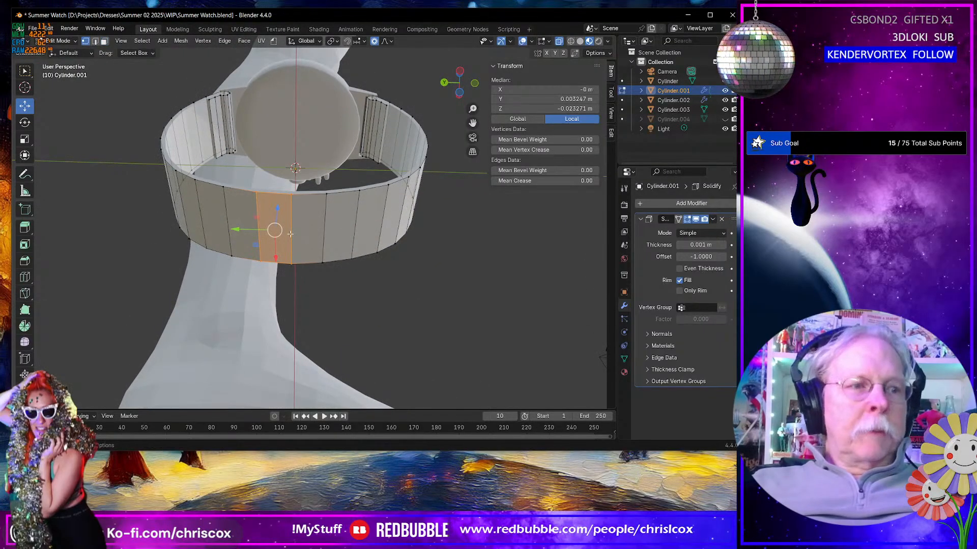
key("alt+a")
key("2")
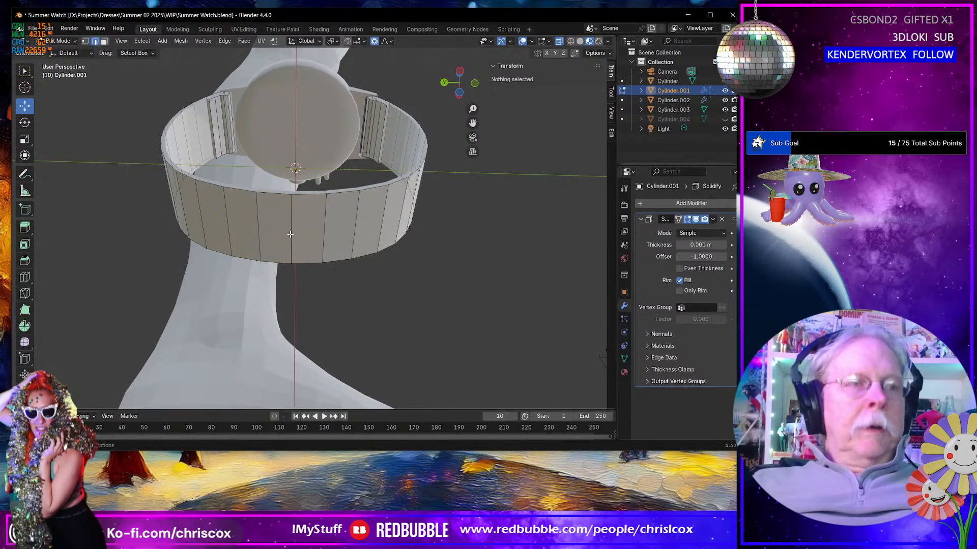
left_click(290, 231, "alt")
right_click(291, 237)
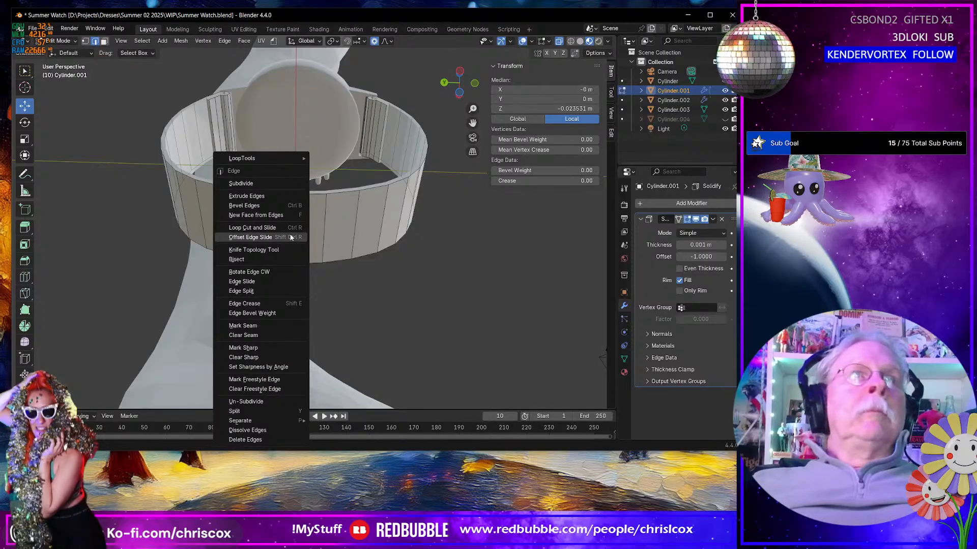
left_click(265, 290)
middle_click_drag(265, 288, 390, 310)
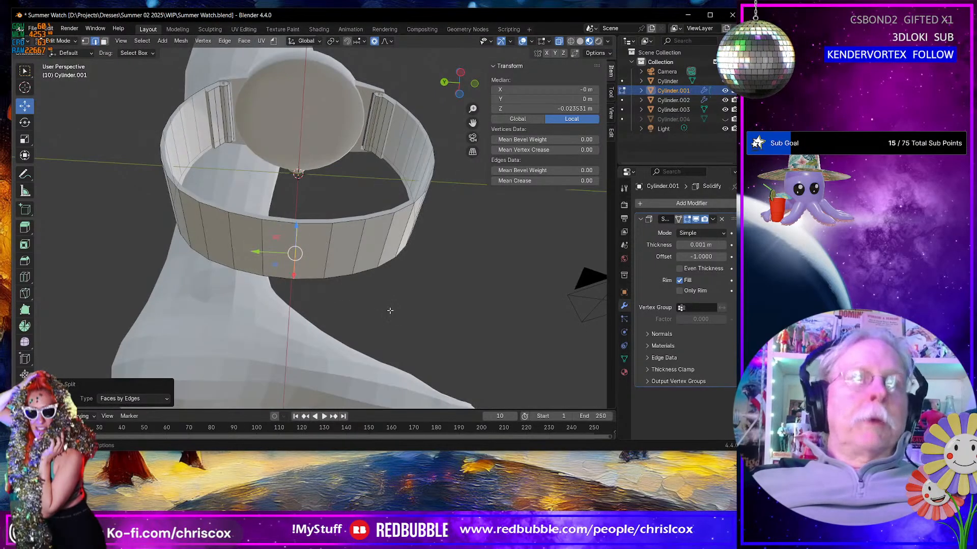
Step: Move the face beside the split by Z -0.00194 m, using connected Smooth proportional editing of size 0.036
key("3")
left_click(281, 252)
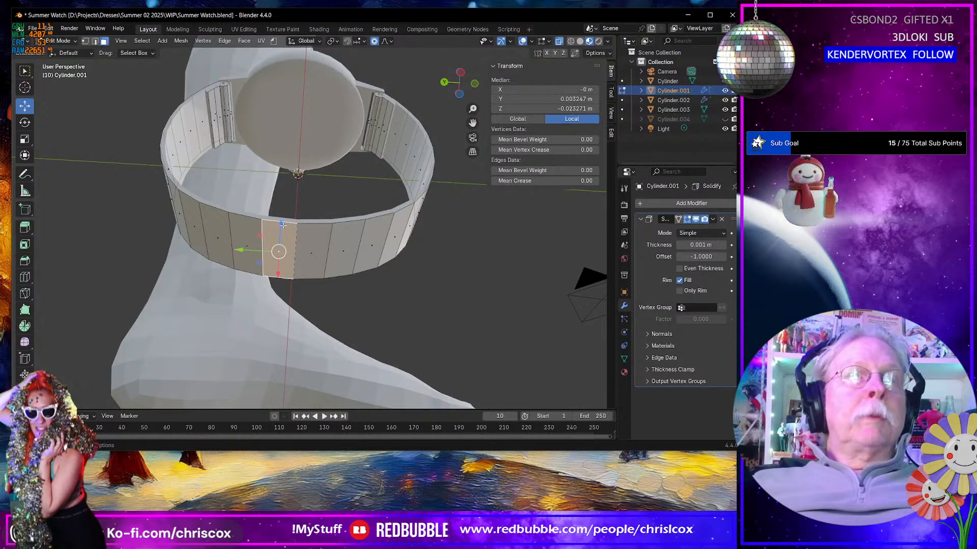
key("g")
left_click(280, 237)
middle_click_drag(280, 237, 247, 263)
scroll(246, 263, "up", 5)
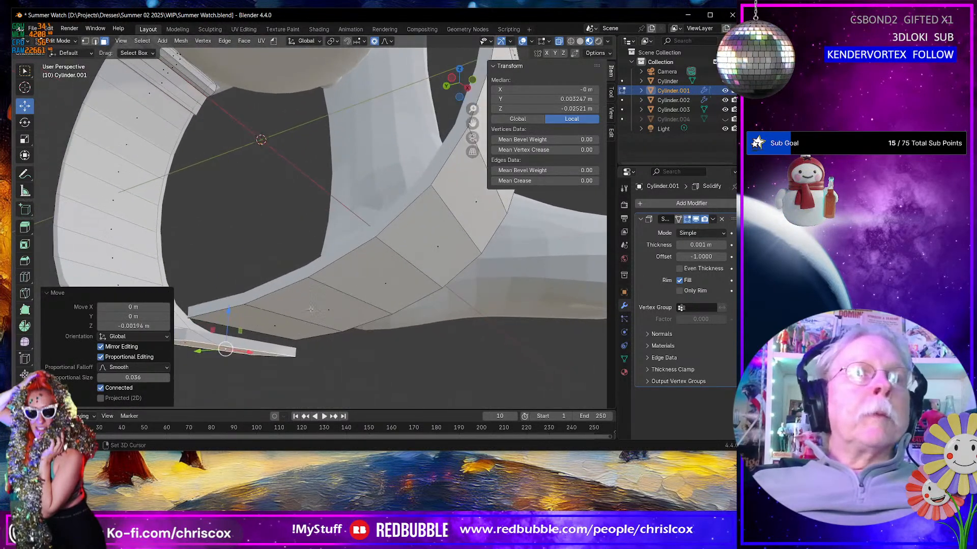
middle_click_drag(265, 345, 294, 332, "shift")
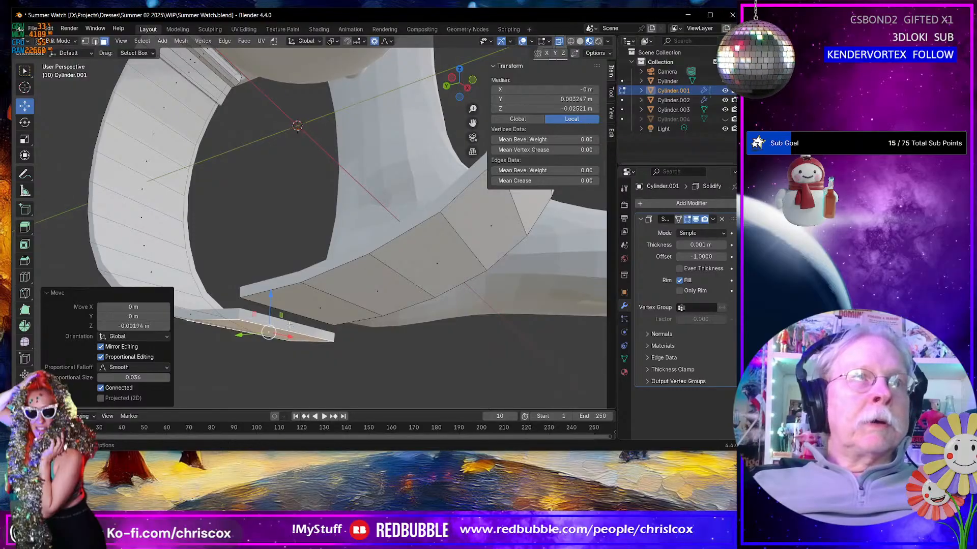
Step: Extrude the free end edge of the lowered strap half in place, without offsetting it
key("alt+a")
key("q")
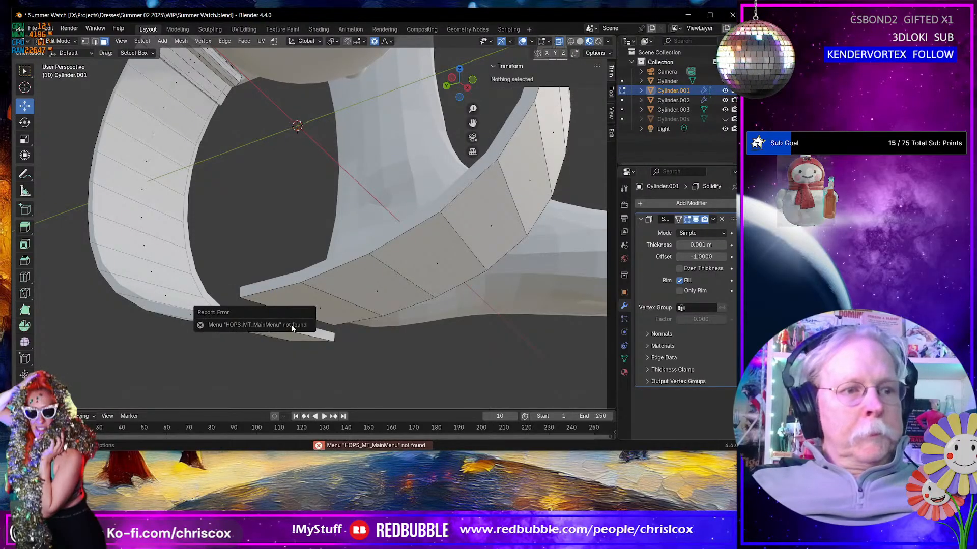
key("2")
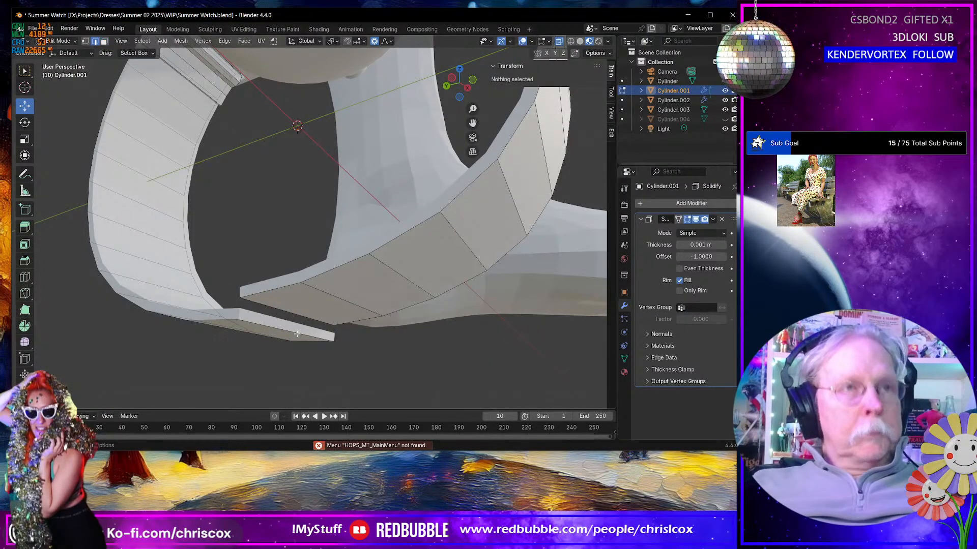
left_click(297, 334)
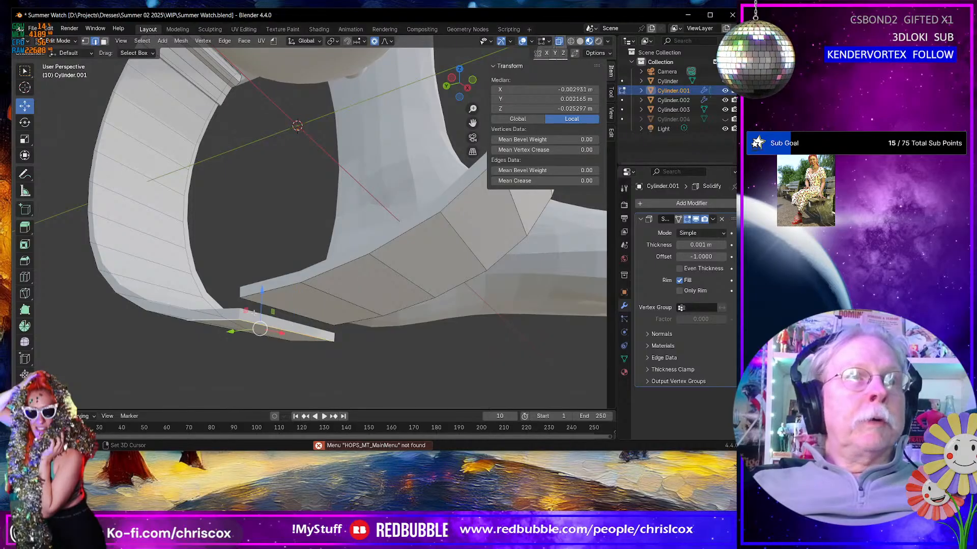
left_click(299, 334)
middle_click_drag(299, 334, 338, 344)
key("e")
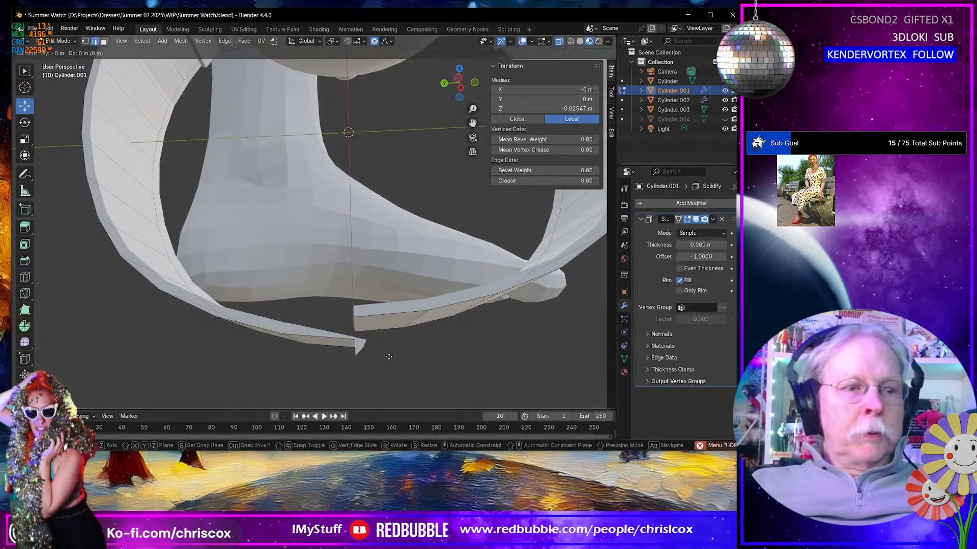
right_click(389, 357)
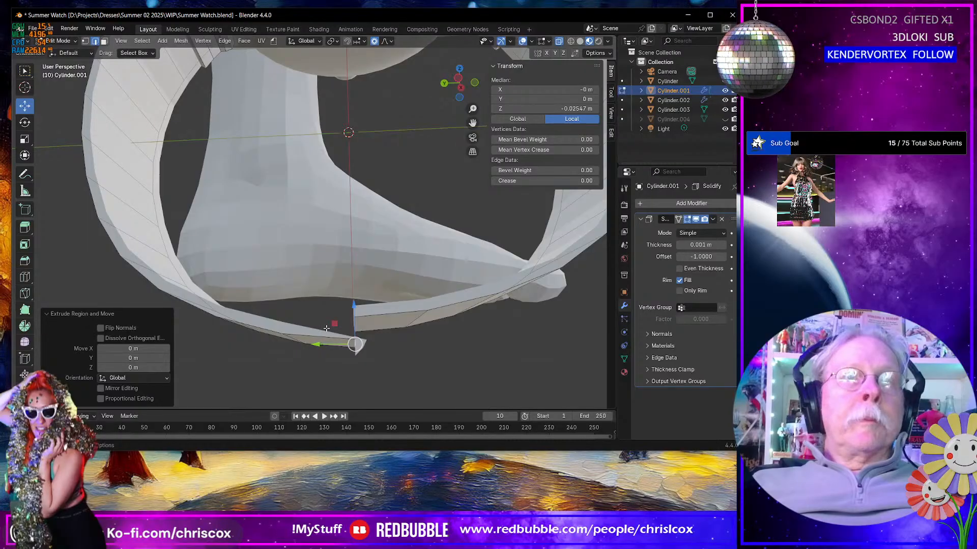
Step: Without proportional editing, move the extruded edge to Y -0.007971 m, Z -0.024062 m over the other strap end and raise the former end edge 0.00065 m
left_click_drag(315, 349, 359, 348)
key("ctrl+z")
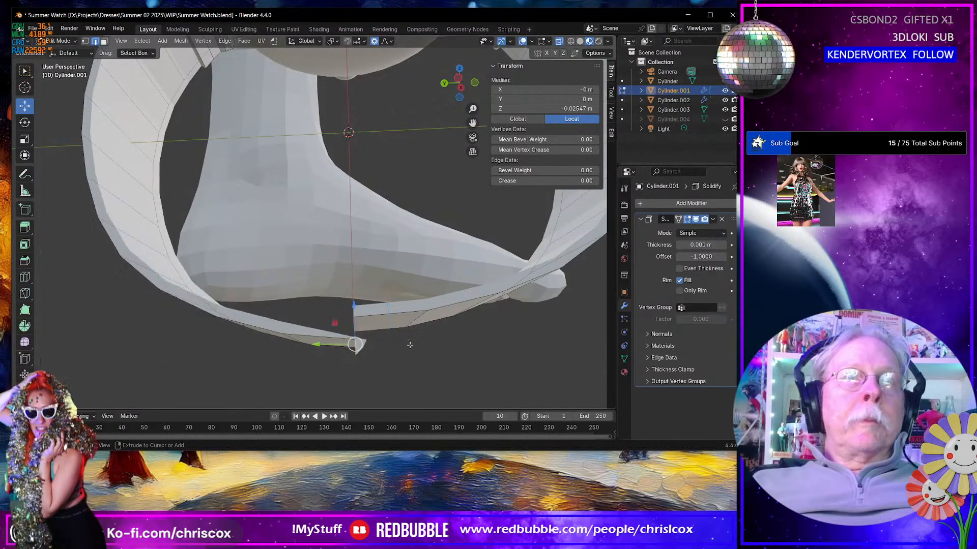
left_click(375, 43)
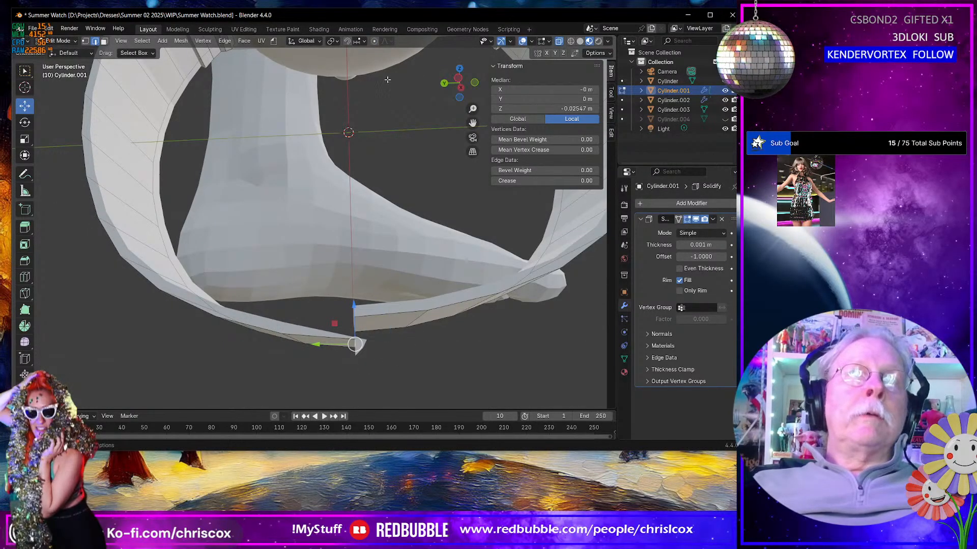
left_click_drag(316, 346, 390, 343)
left_click_drag(426, 305, 355, 295)
left_click(357, 345)
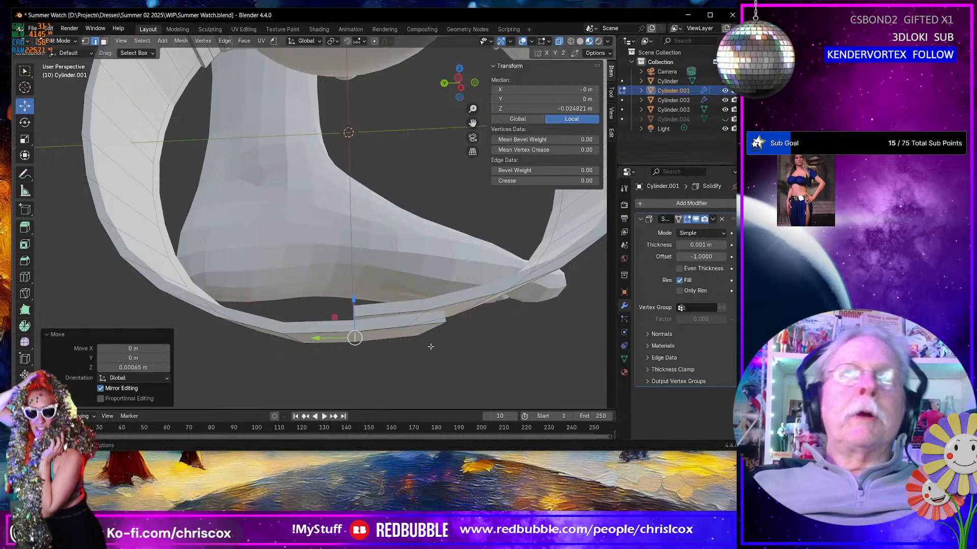
middle_click_drag(355, 295, 416, 326)
Step: Extrude the overlapping tip edge by Y -0.005397 m and Z 0.001408 m in the right side view, and leave Edit Mode
left_click(407, 252)
middle_click_drag(407, 255, 309, 307)
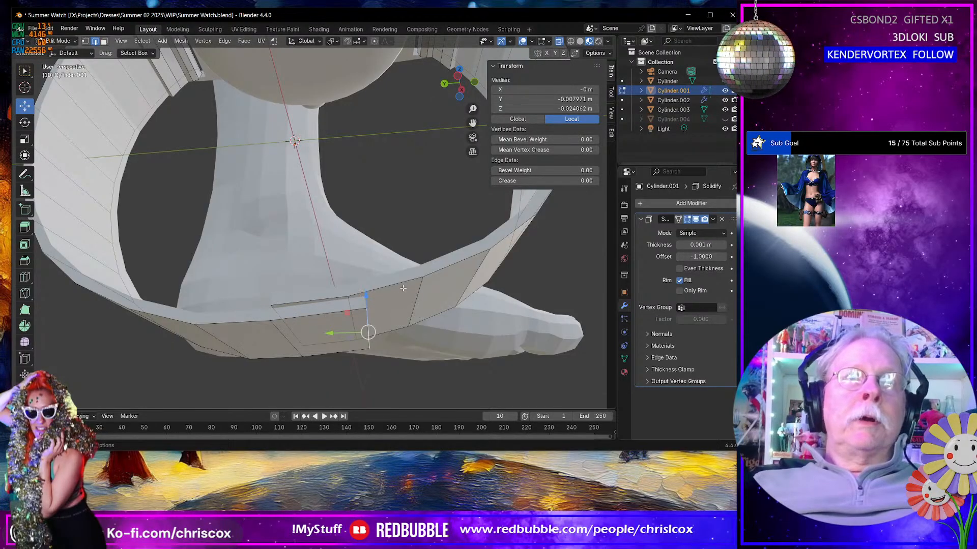
middle_click_drag(368, 332, 350, 312)
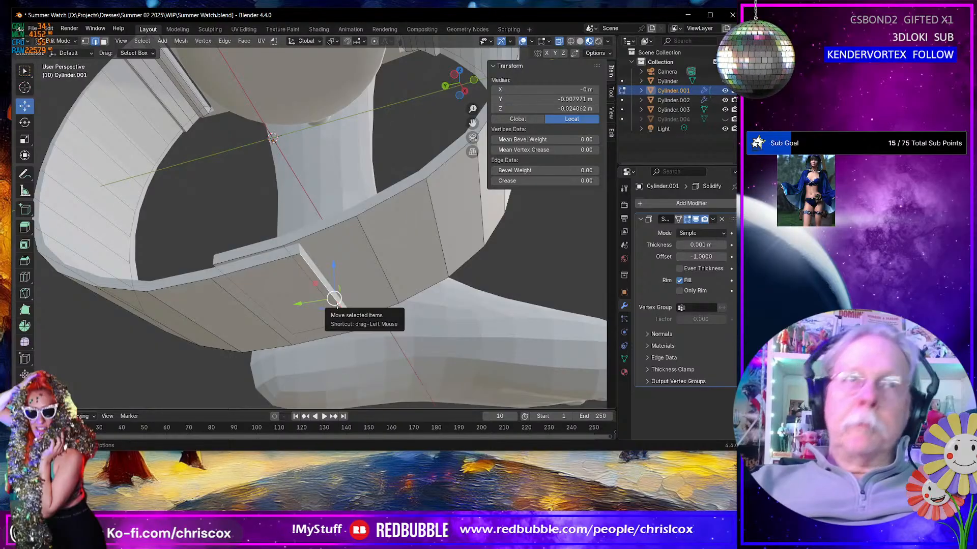
key("KP_3")
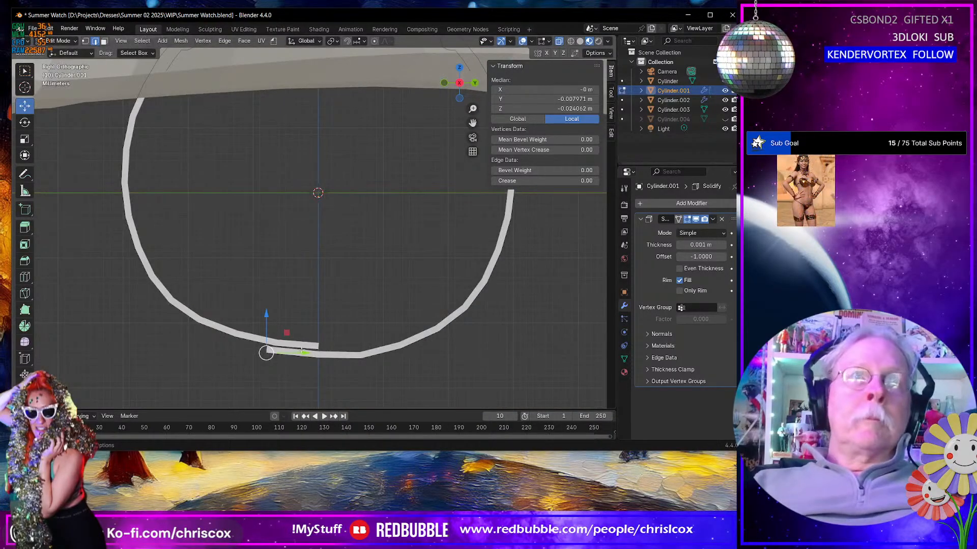
left_click_drag(266, 352, 230, 344)
middle_click_drag(265, 351, 279, 317)
scroll(312, 302, "down", 2)
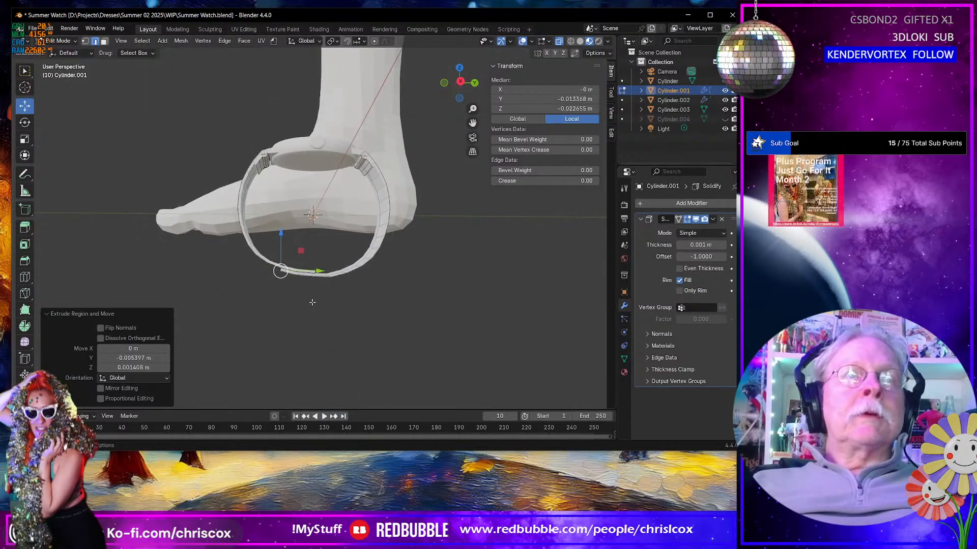
scroll(312, 302, "up", 6)
scroll(351, 301, "down", 5)
middle_click_drag(357, 300, 328, 316)
key("Tab")
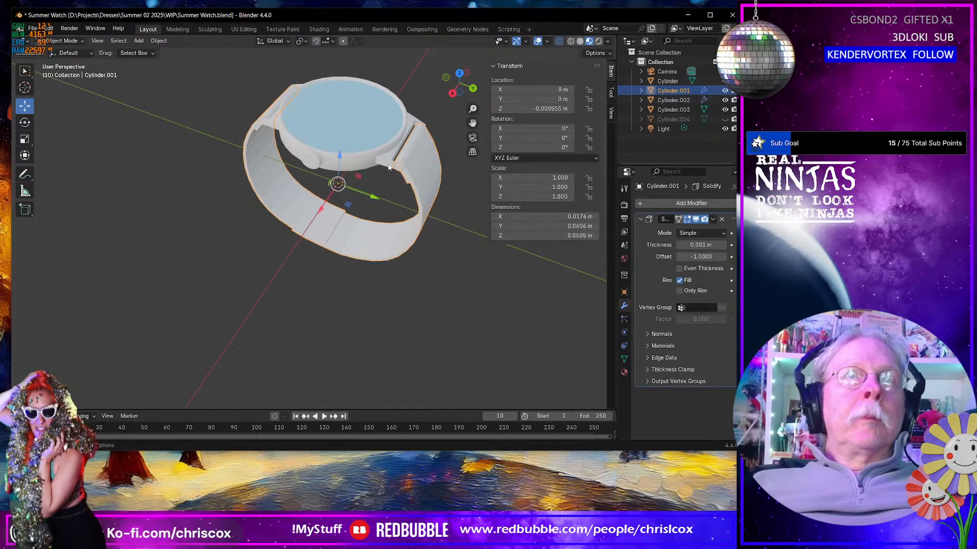
Step: Open the strap connector Cylinder.002 in Edit Mode and duplicate its mesh in place
left_click(388, 167)
key("Tab")
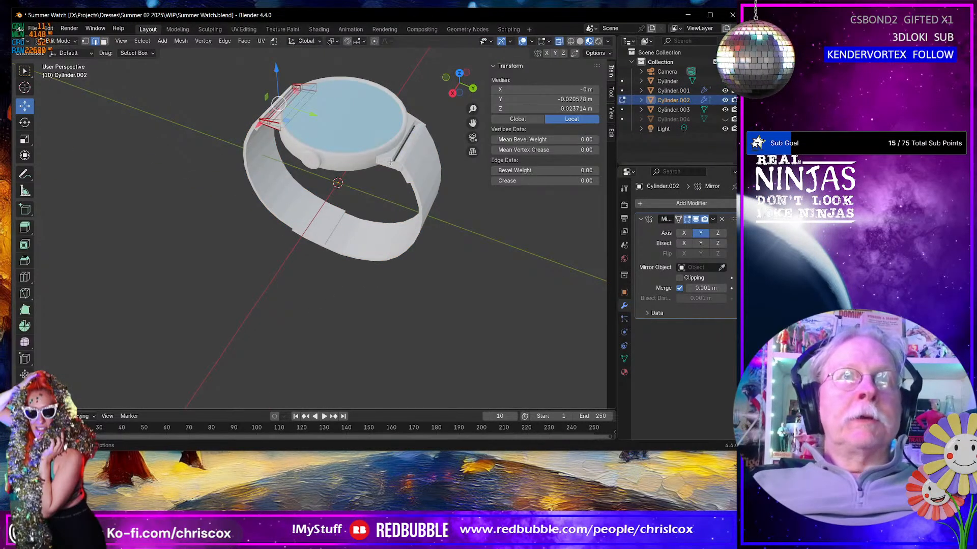
key("shift+a")
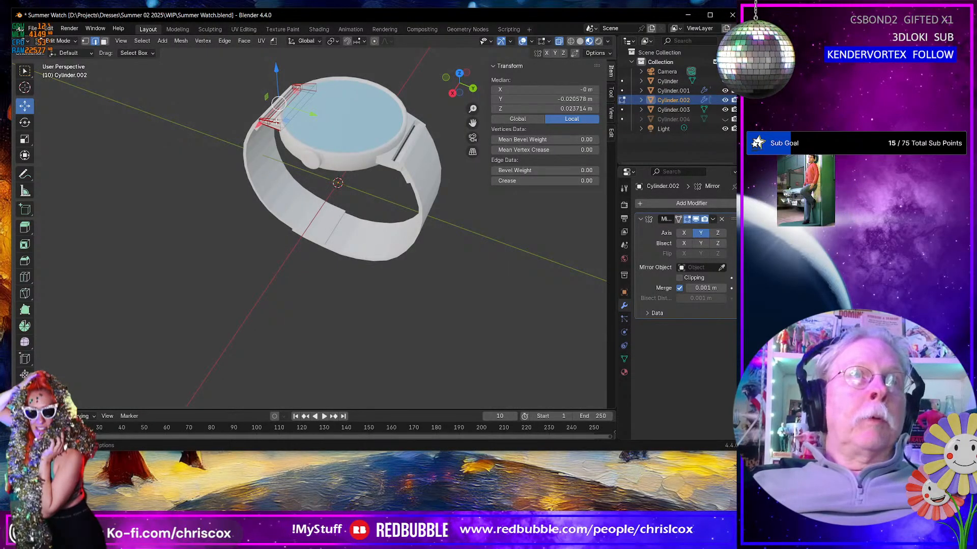
left_click(285, 129, "shift")
key("shift+d")
right_click(285, 128)
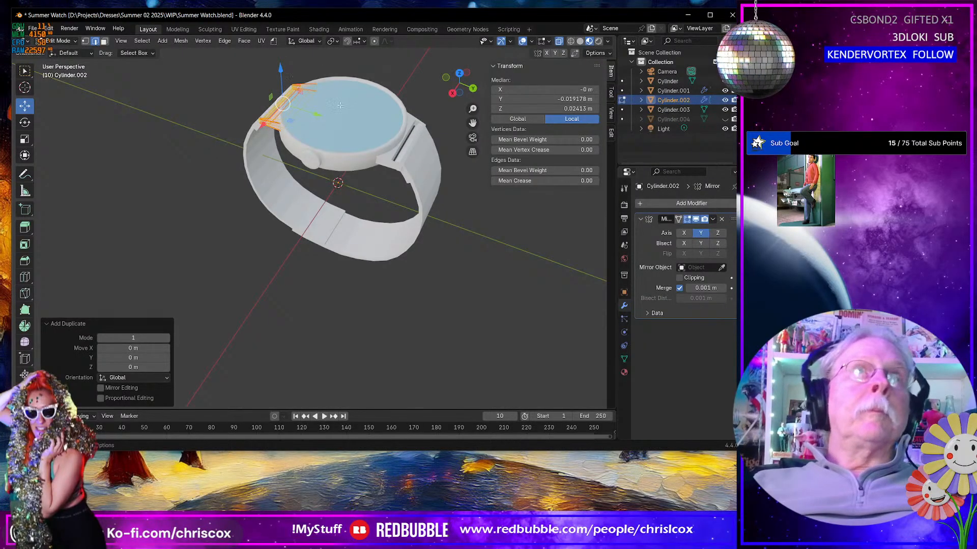
Step: Try to move the connector object Cylinder.002 by Z -0.011172 m in Object Mode and select its whole mesh
key("Tab")
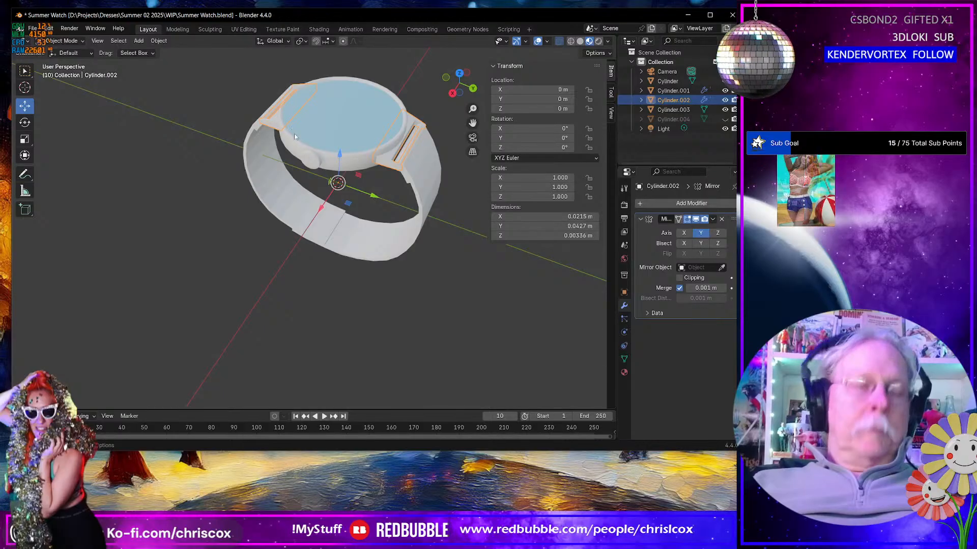
left_click_drag(337, 182, 329, 186)
key("z")
left_click(328, 200)
middle_click_drag(328, 200, 428, 165)
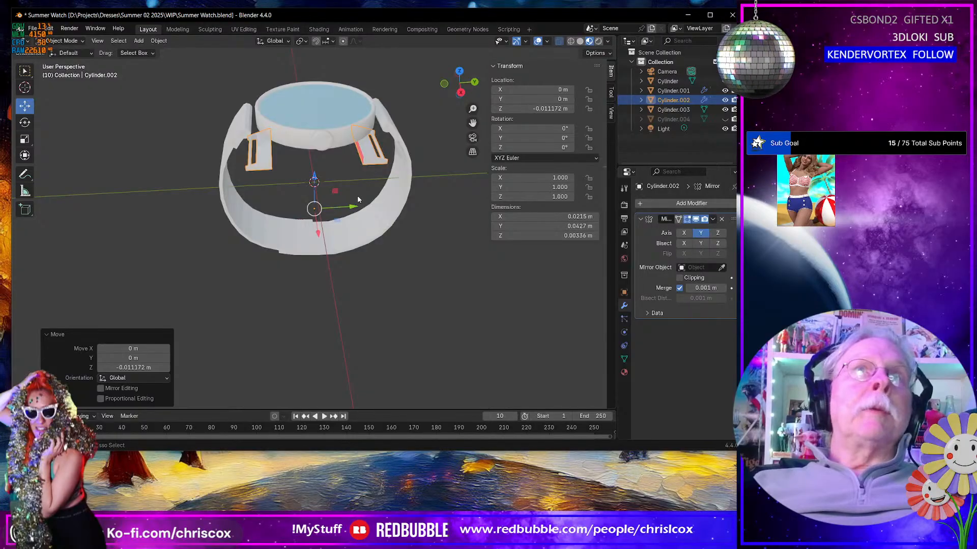
key("Tab")
key("a")
middle_click_drag(316, 179, 274, 174)
Step: Undo the connector's downward move and the duplication of its mesh
key("ctrl+z")
key("ctrl+z")
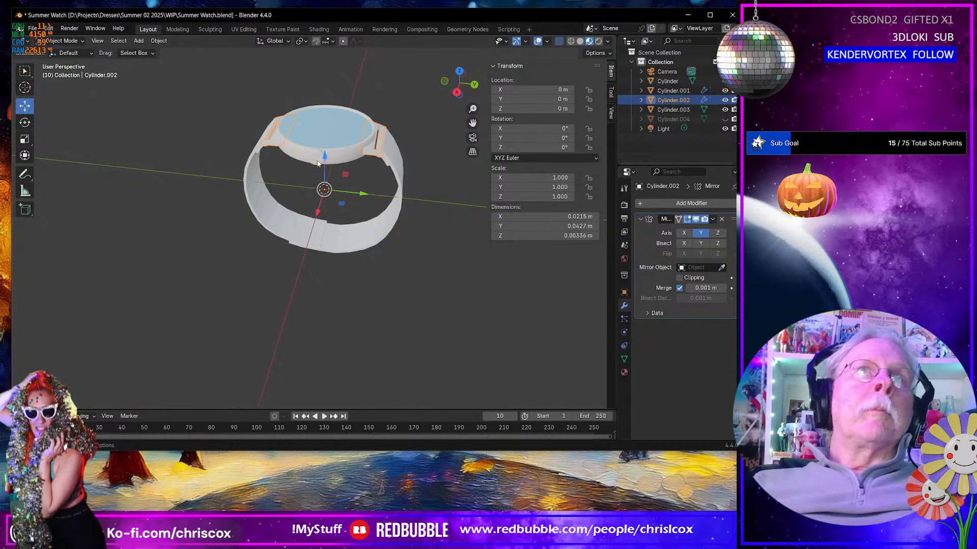
key("ctrl+shift+z")
middle_click_drag(292, 162, 309, 162)
scroll(287, 162, "down", 1)
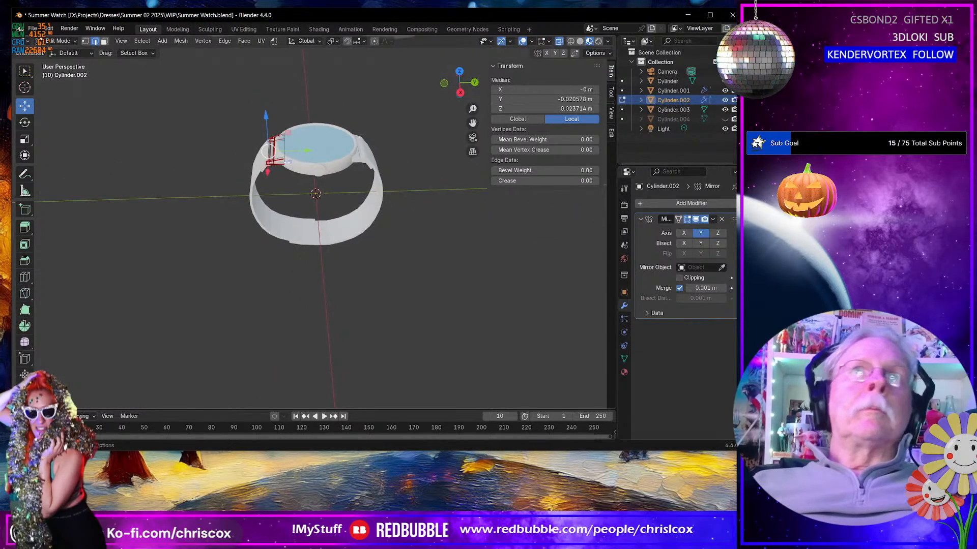
Step: Duplicate the whole connector mesh of Cylinder.002 and move the copy straight down by about 0.0071 m in Z
key("KP_Decimal")
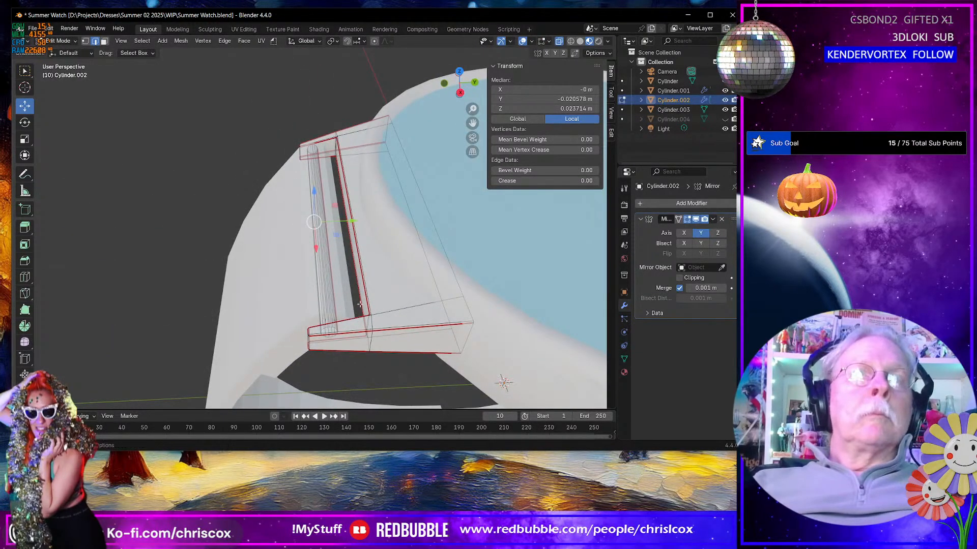
key("Tab")
key("Tab")
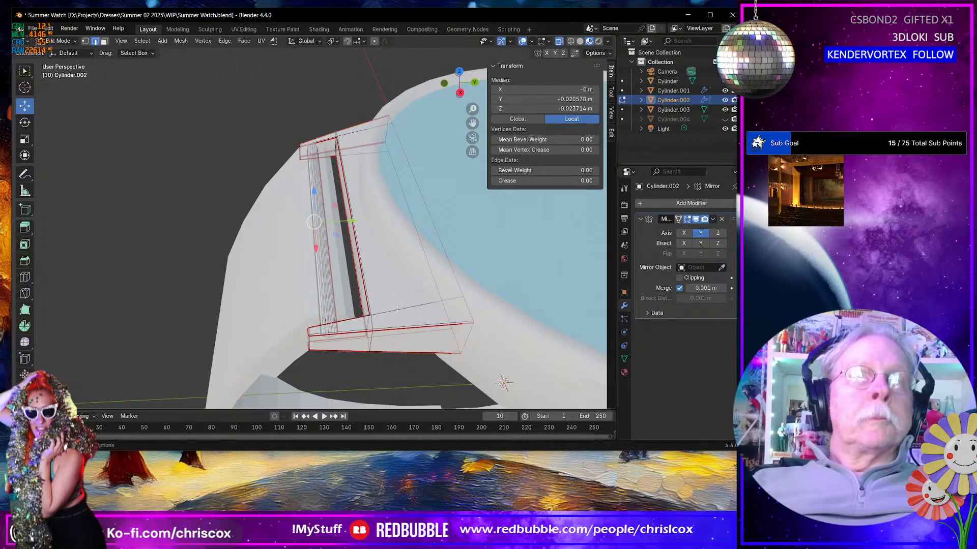
key("a")
middle_click_drag(397, 309, 380, 297)
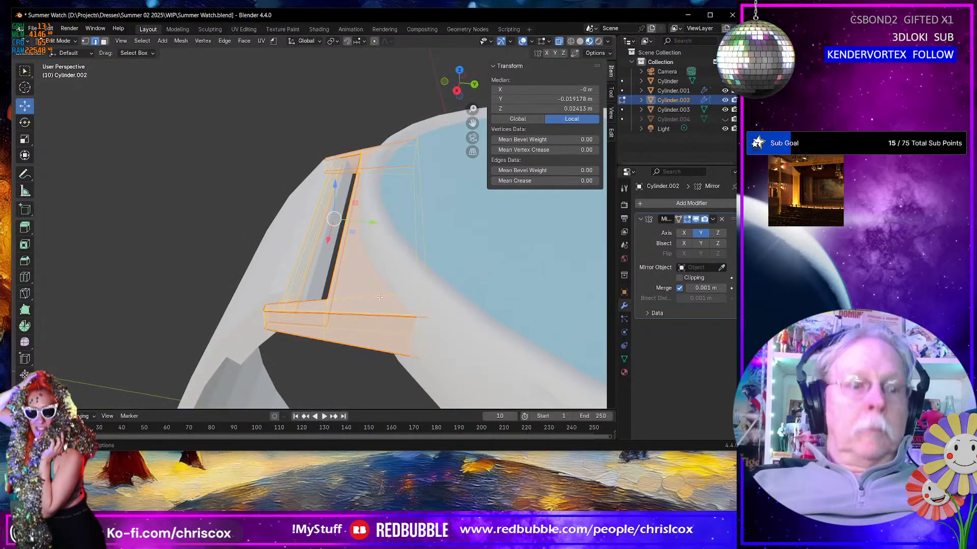
key("shift+d")
right_click(379, 297)
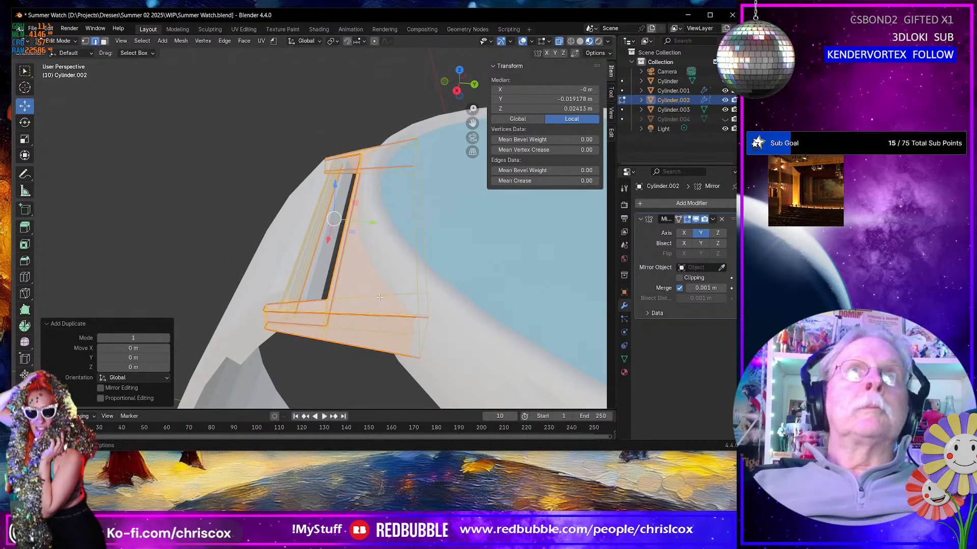
left_click_drag(335, 186, 337, 283)
Step: Separate the selected lower copy of the connector mesh into its own object
scroll(376, 300, "down", 5)
middle_click_drag(410, 308, 404, 287)
key("Tab")
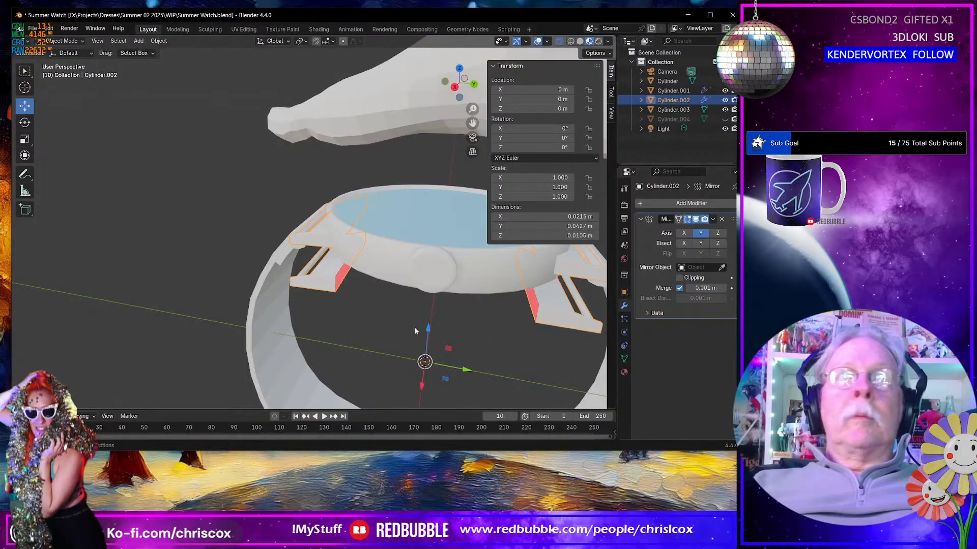
key("Tab")
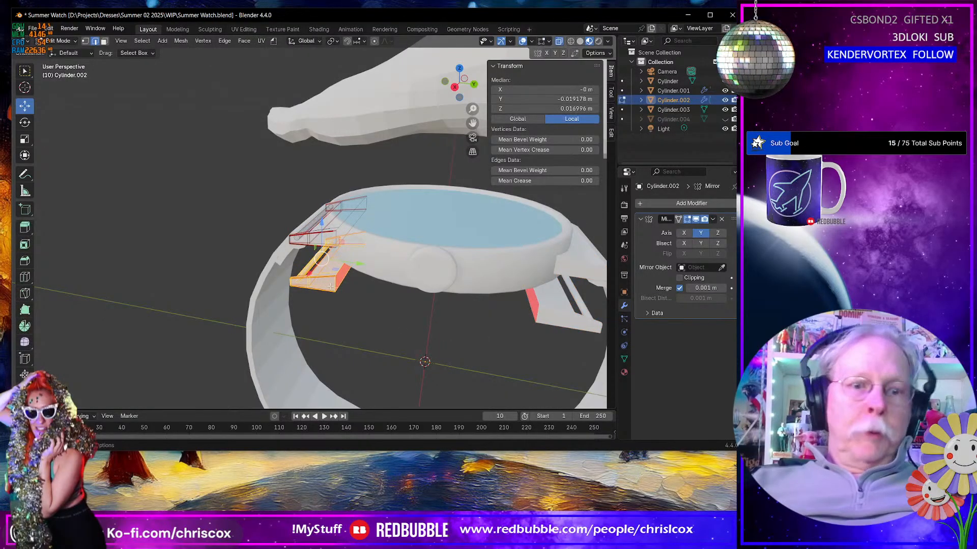
key("p")
left_click(331, 285)
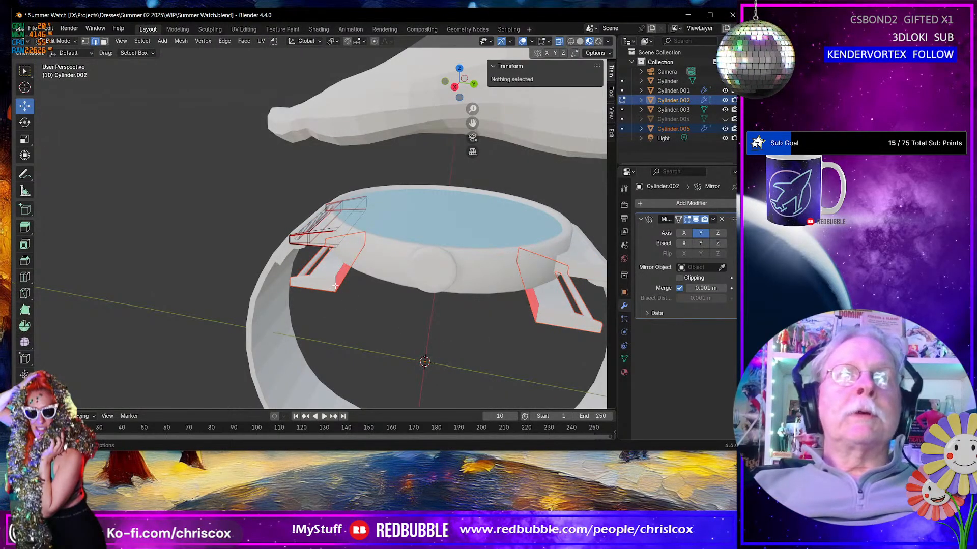
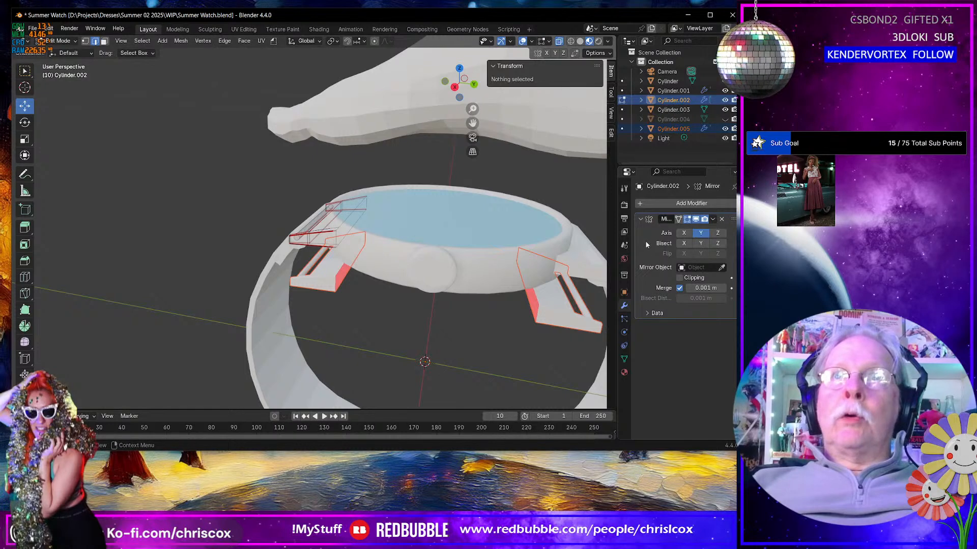
Step: Select the separated connector object Cylinder.005, remove its Mirror modifier, and open it in Edit Mode
key("Tab")
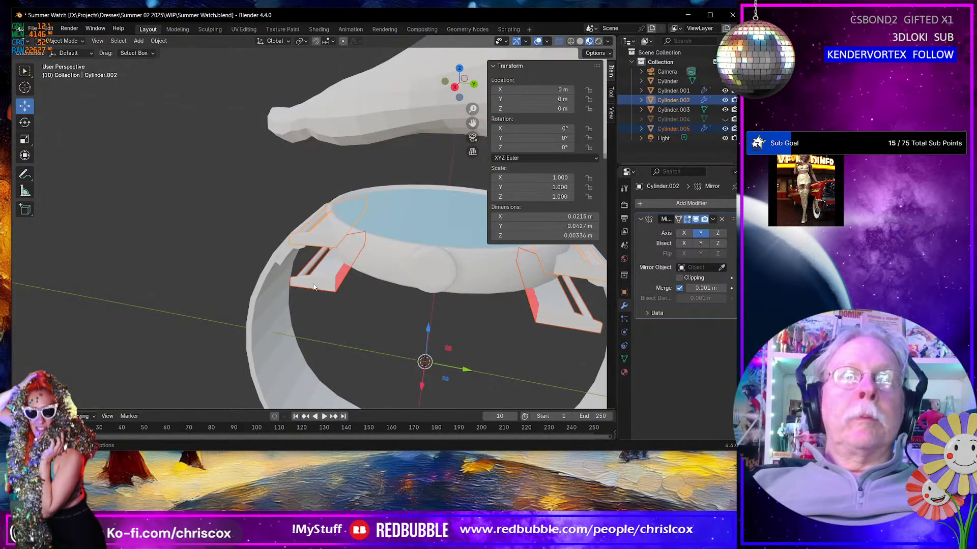
left_click(673, 129)
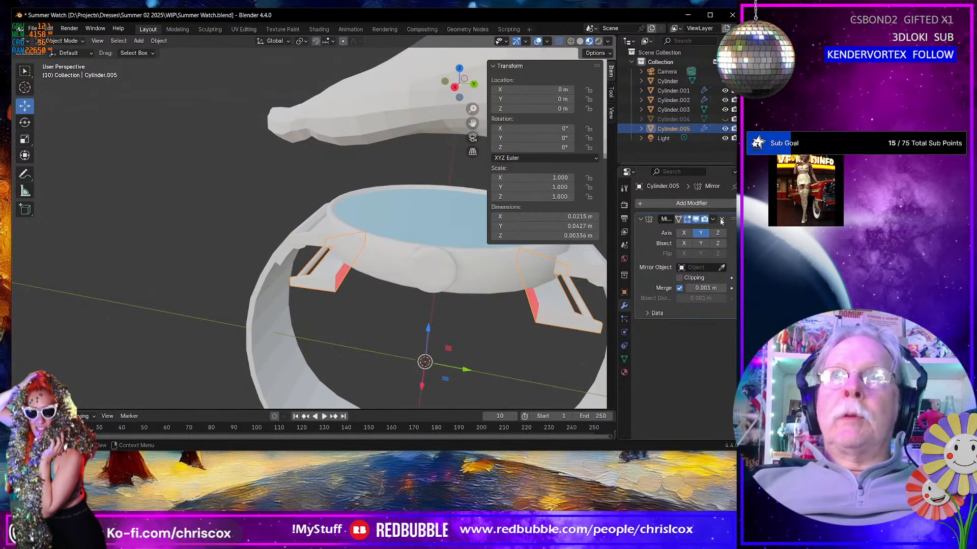
left_click(721, 219)
scroll(329, 283, "down", 3)
key("Tab")
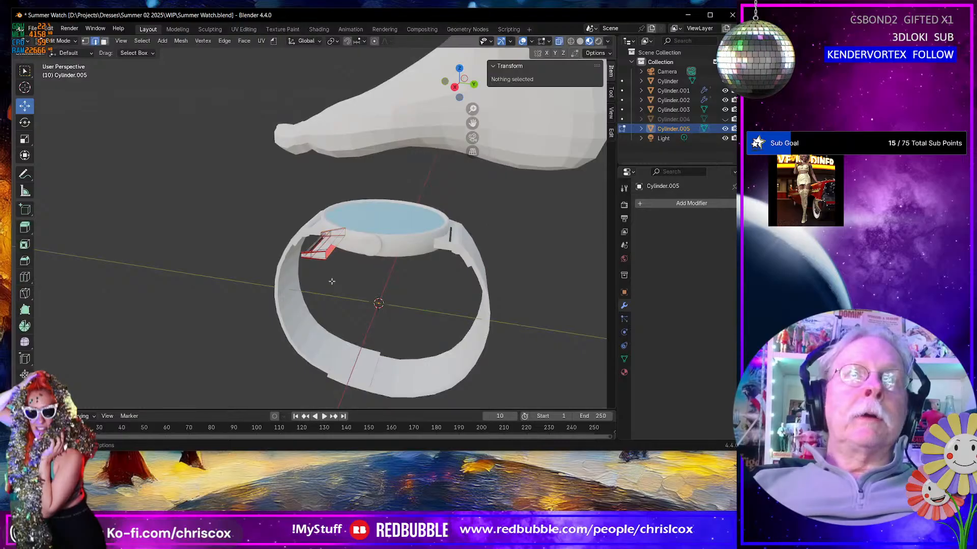
Step: Move the whole connector copy by Y 0.02208 m and Z -0.040042 m in the right side view, beside the overlapping strap end
key("a")
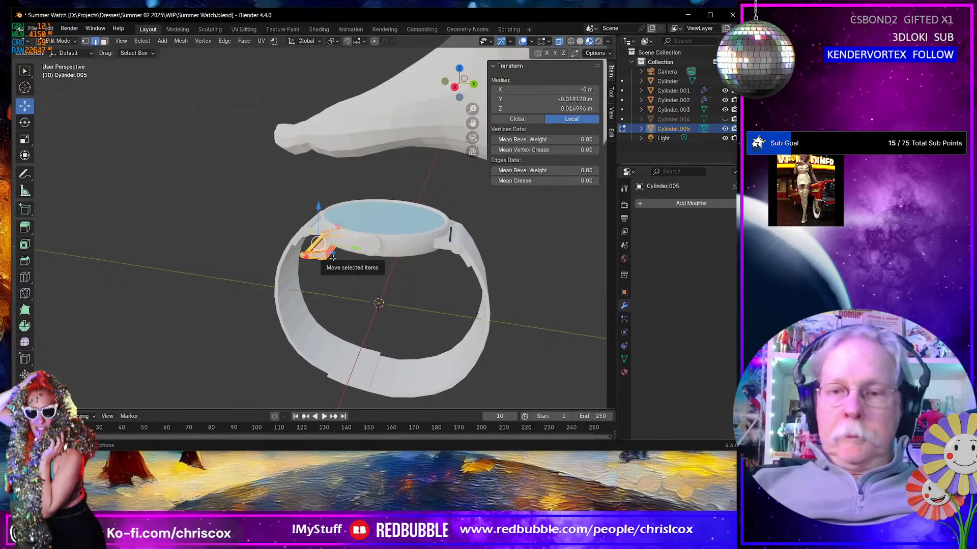
key("KP_3")
left_click_drag(341, 220, 409, 355)
scroll(410, 355, "up", 6)
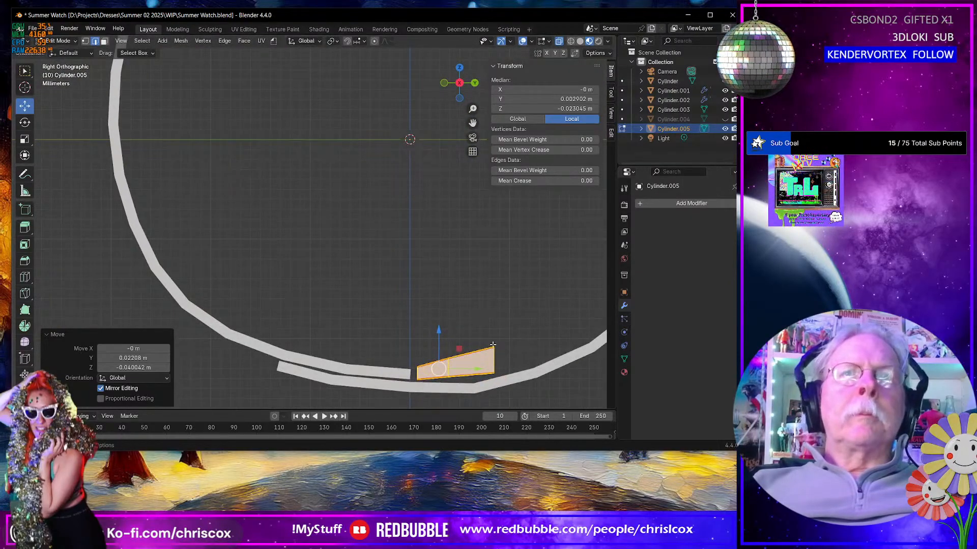
scroll(488, 349, "up", 3)
middle_click_drag(488, 349, 415, 291, "shift")
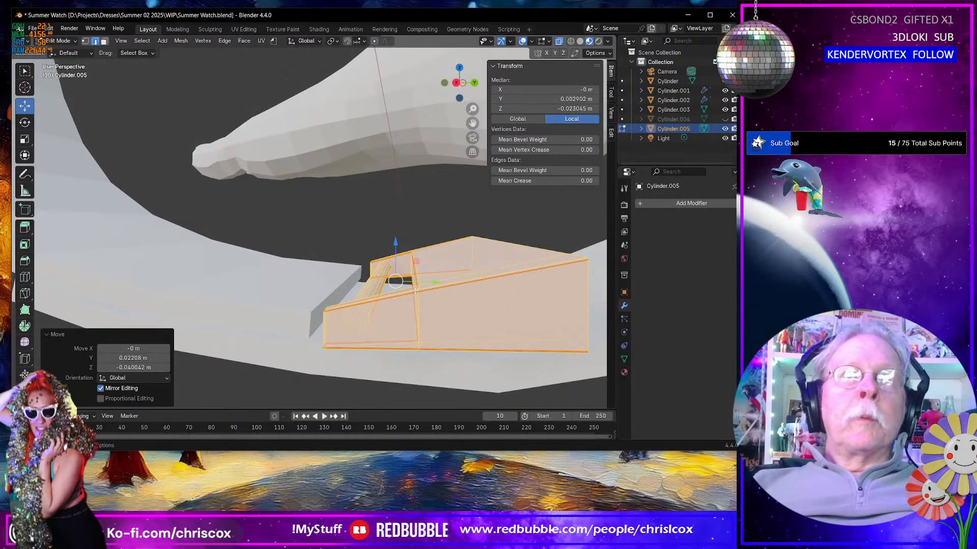
middle_click_drag(573, 279, 552, 290)
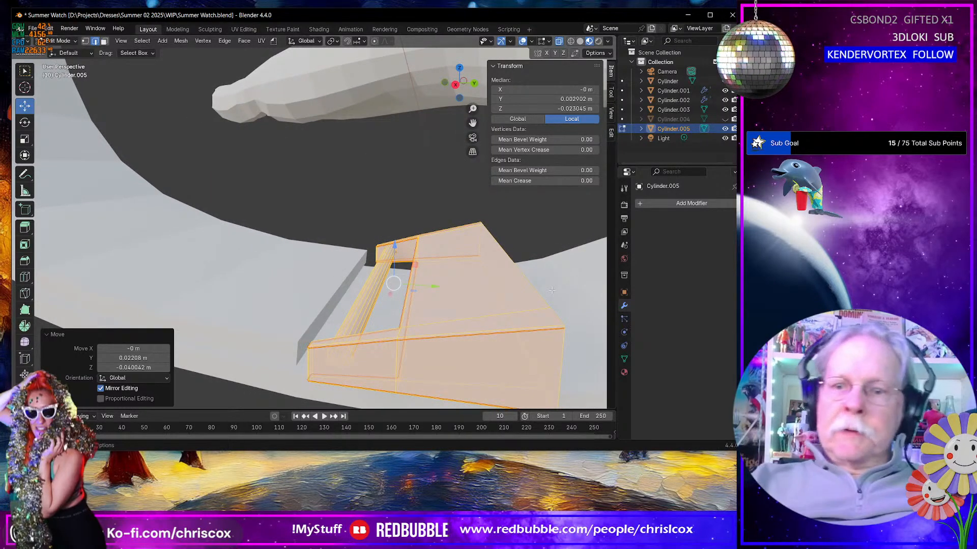
Step: Delete the vertices at the wide end of the connector copy, working in the right side view
key("KP_3")
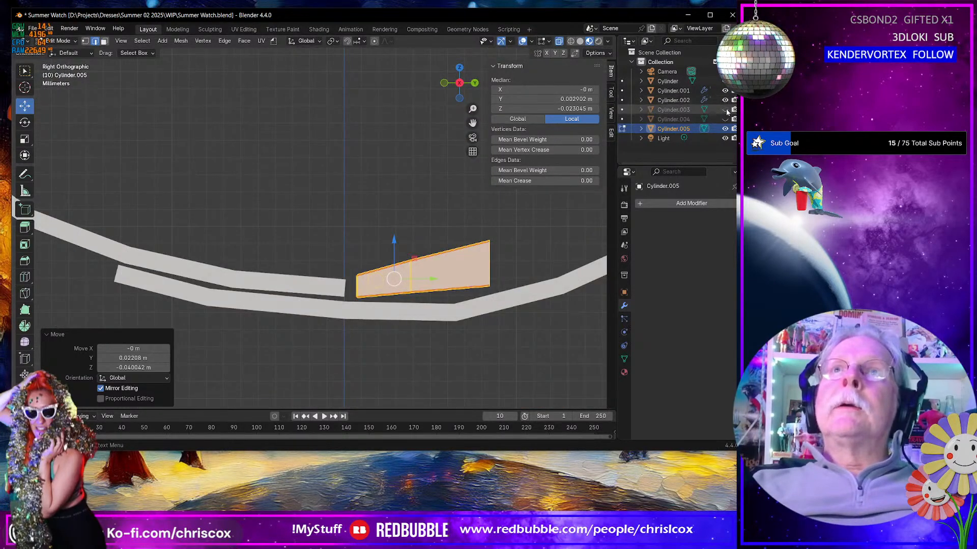
key("Tab")
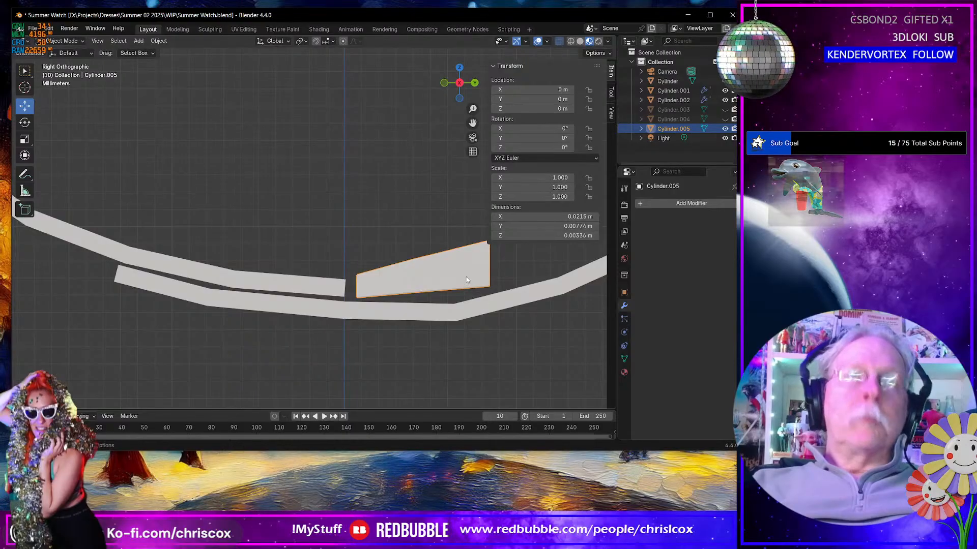
key("Tab")
key("1")
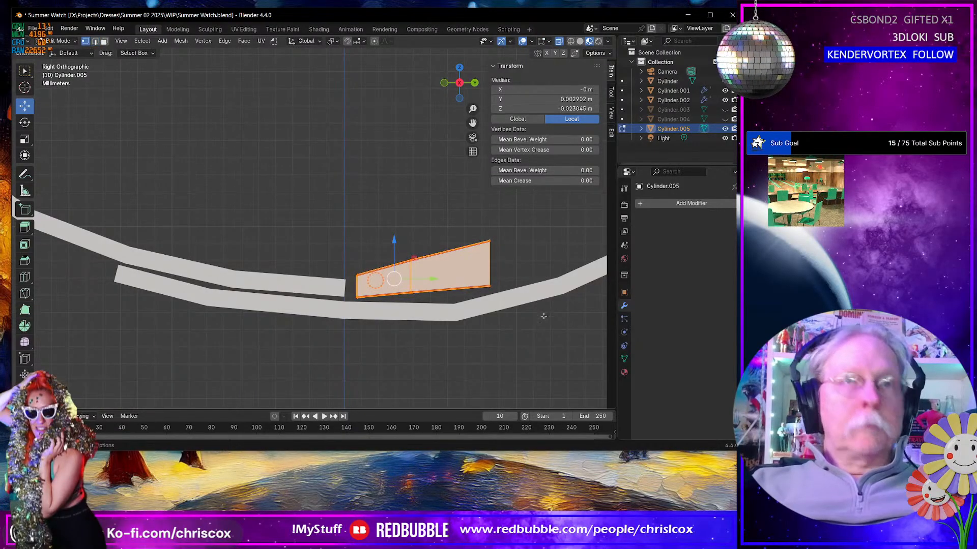
left_click_drag(532, 320, 465, 210)
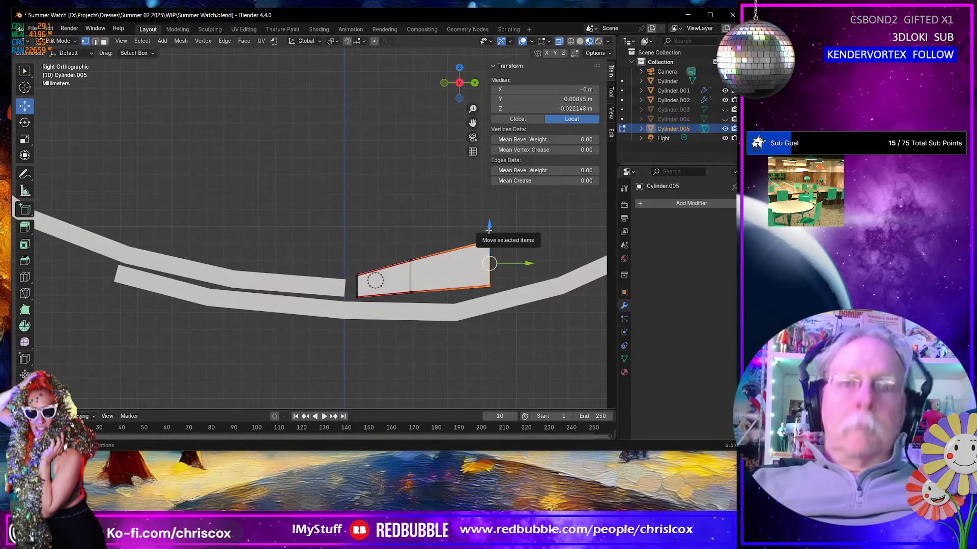
key("x")
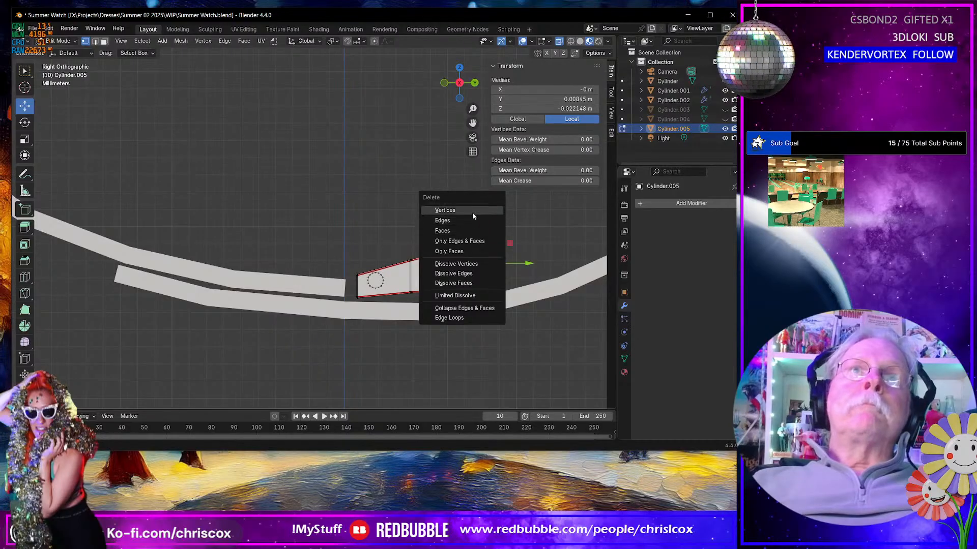
left_click(473, 212)
Step: Level the connector's top by lowering the upper vertices at the cut end and raising the opposite upper vertices by Z 0.000258 m
left_click_drag(391, 255, 433, 273)
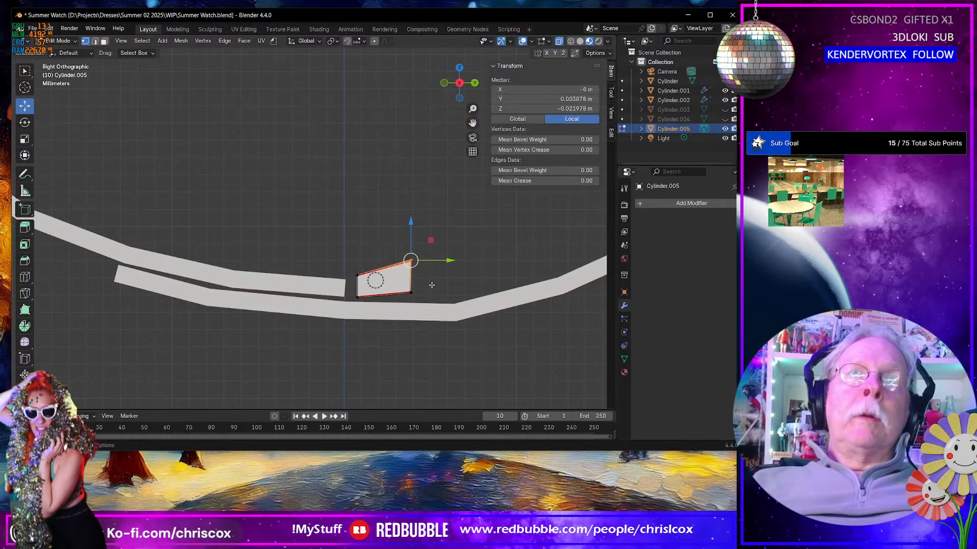
scroll(432, 277, "up", 5)
middle_click_drag(456, 292, 424, 192, "shift")
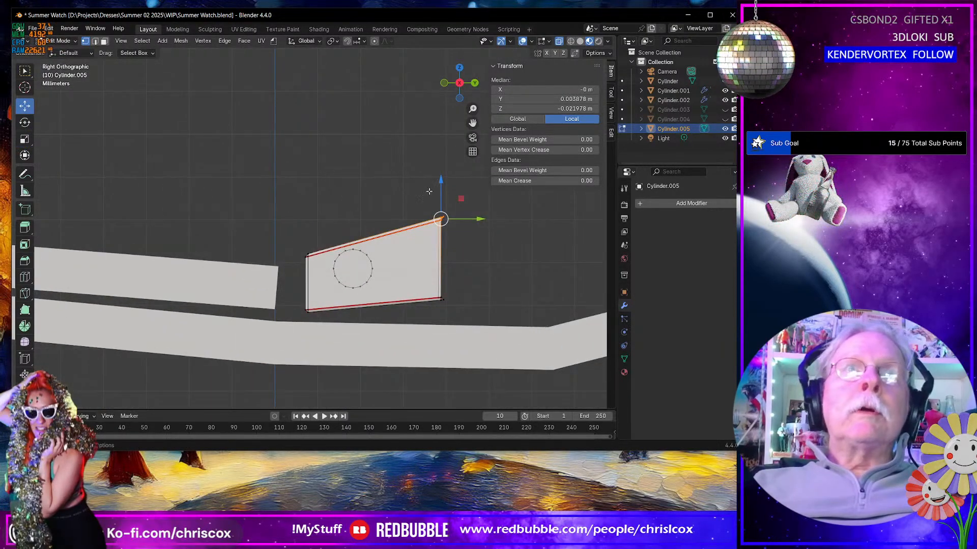
left_click_drag(445, 182, 440, 207)
left_click(308, 255)
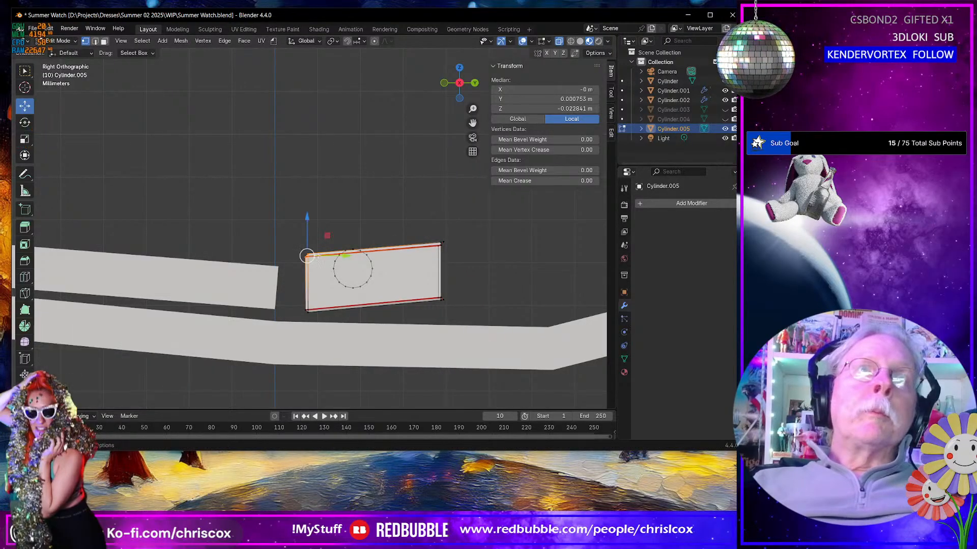
left_click_drag(309, 225, 308, 220)
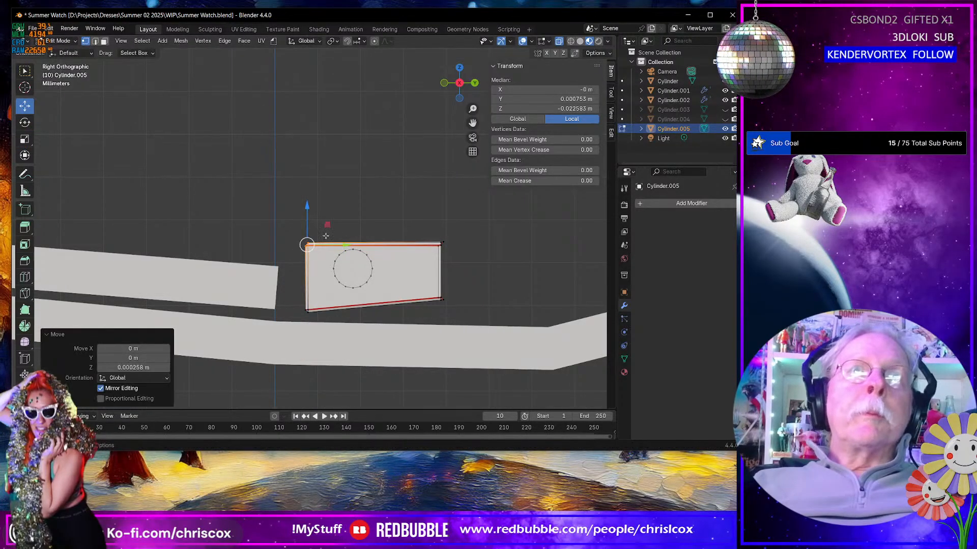
Step: Flatten the vertices at the connector's cut end by scaling them to 0 along Y
scroll(337, 245, "down", 3)
scroll(337, 245, "up", 8)
middle_click_drag(384, 271, 299, 198, "shift")
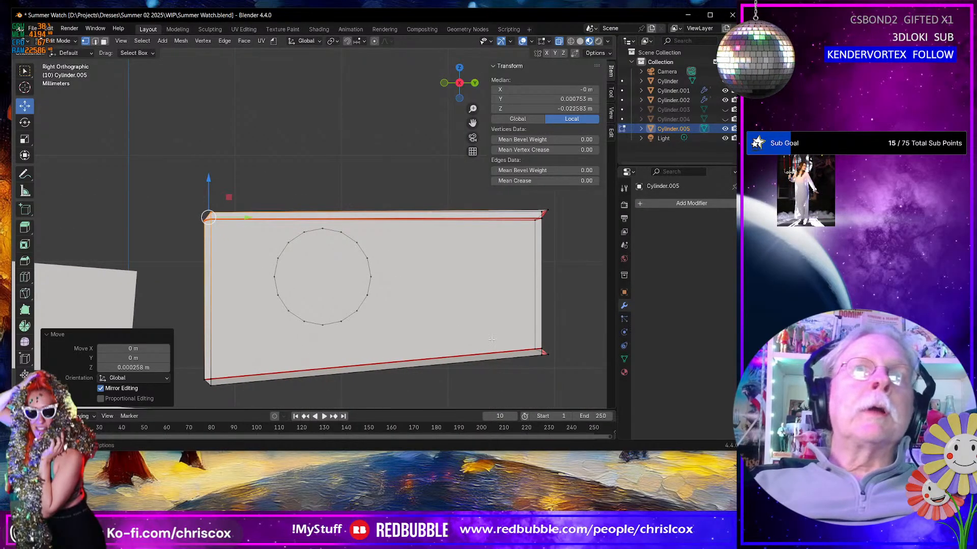
left_click_drag(573, 383, 510, 195)
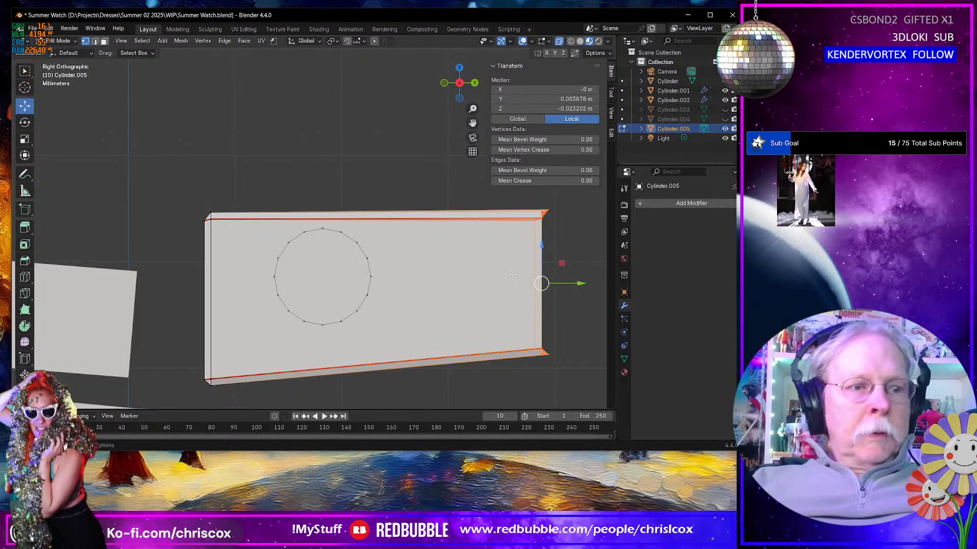
key("s")
key("y")
key("0")
key("Return")
Step: Delete the long thin faces that span the connector's cut end between the two side blocks
middle_click_drag(510, 274, 450, 289)
scroll(489, 276, "down", 4)
scroll(471, 275, "down", 3)
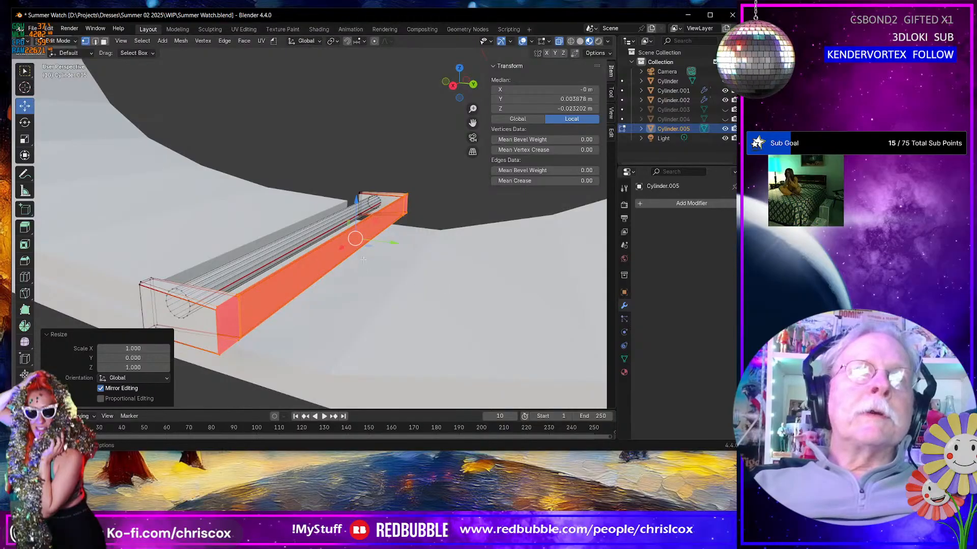
middle_click_drag(390, 306, 395, 319)
key("2")
key("3")
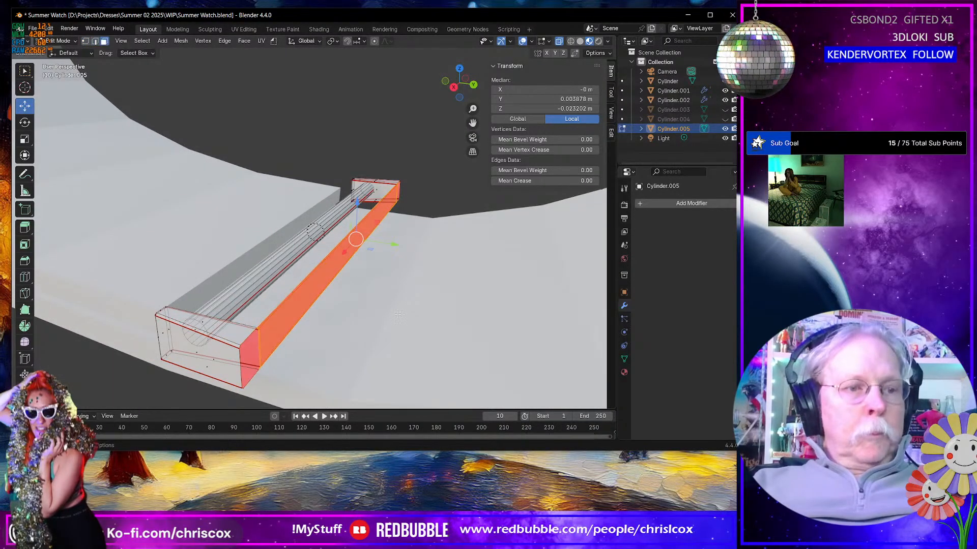
key("alt+a")
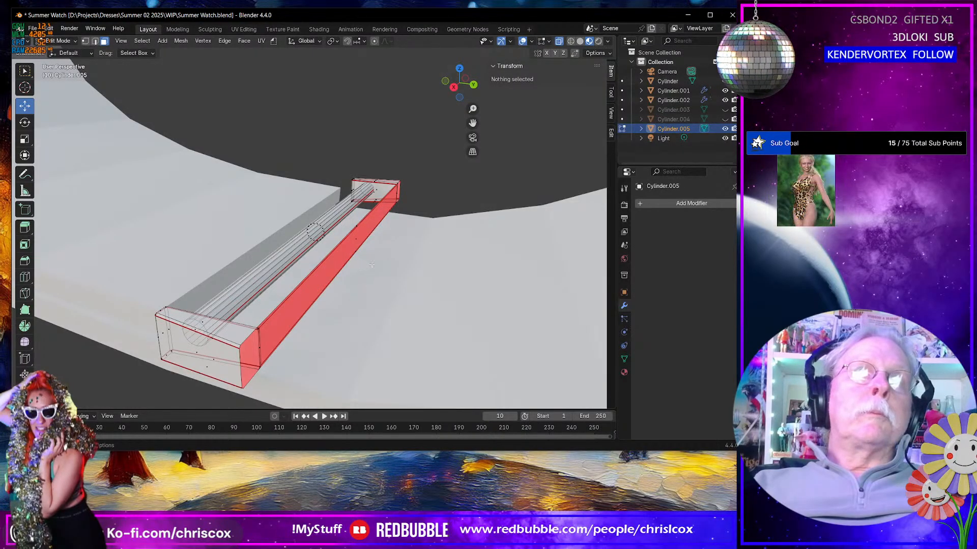
left_click(358, 237)
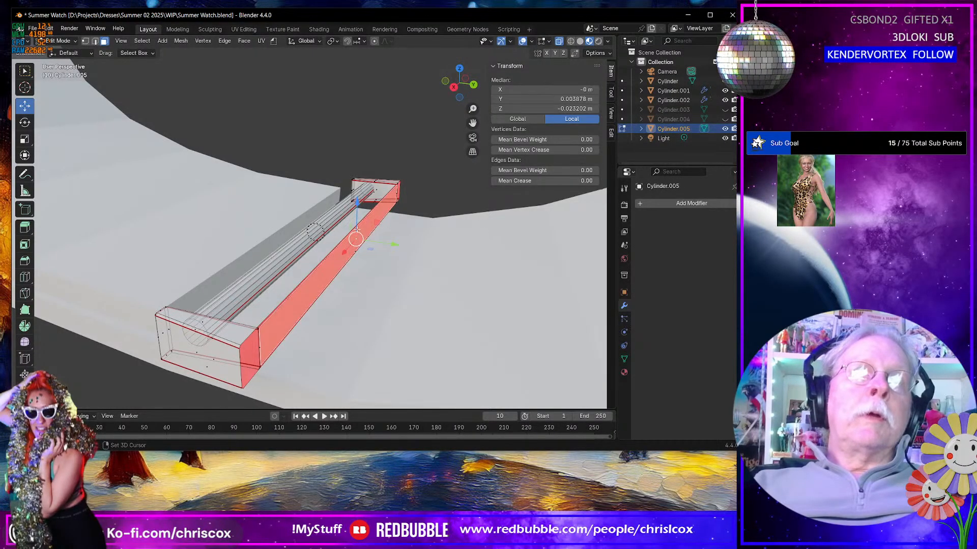
left_click(356, 228, "shift")
left_click(357, 252, "shift")
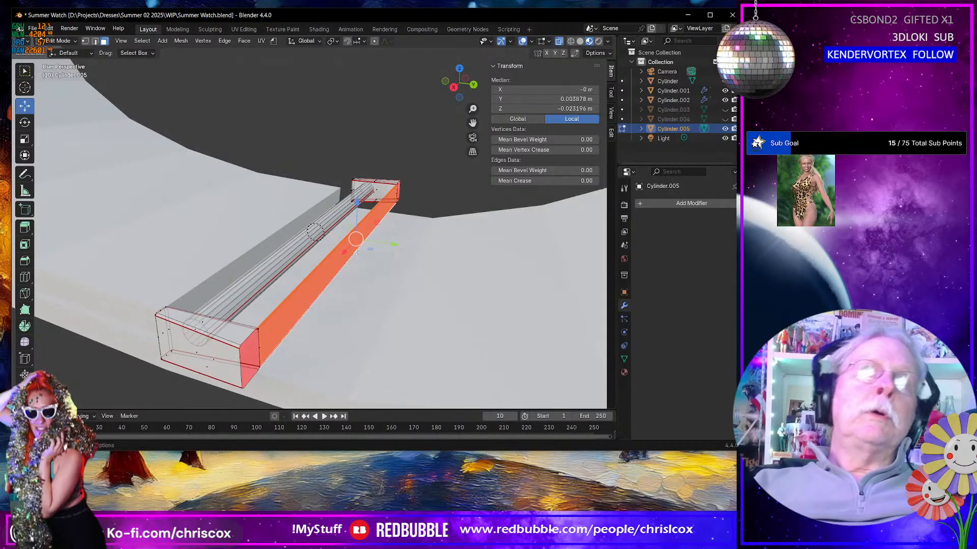
key("x")
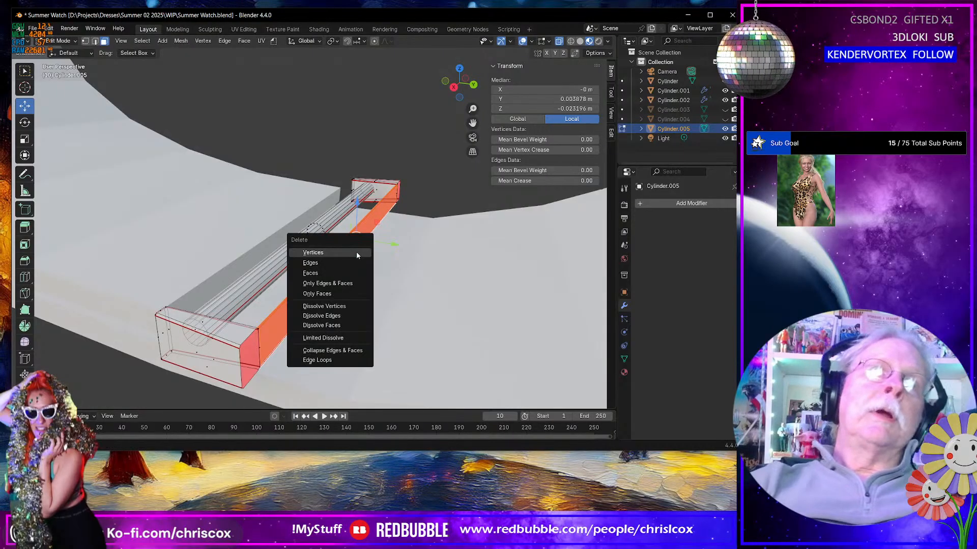
left_click(340, 273)
Step: Delete all faces of the connector's two side blocks, keeping only the cylindrical pin between them
middle_click_drag(359, 318, 368, 291)
scroll(373, 293, "up", 2)
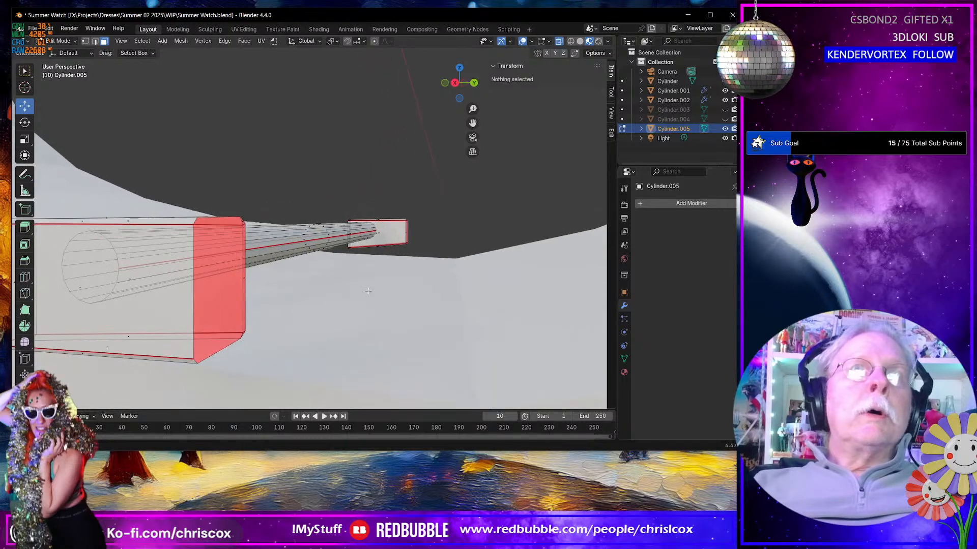
left_click(243, 221)
left_click(244, 279, "shift")
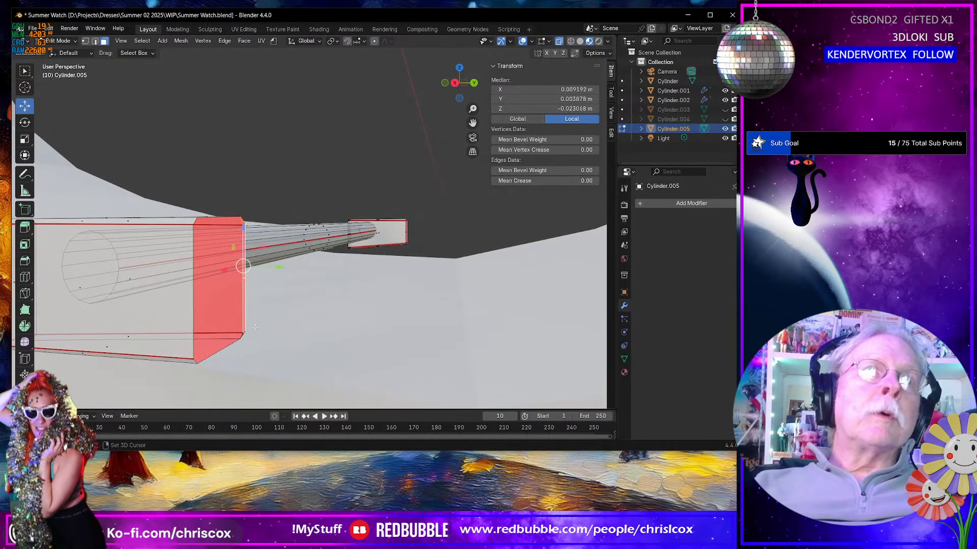
left_click(244, 334, "shift")
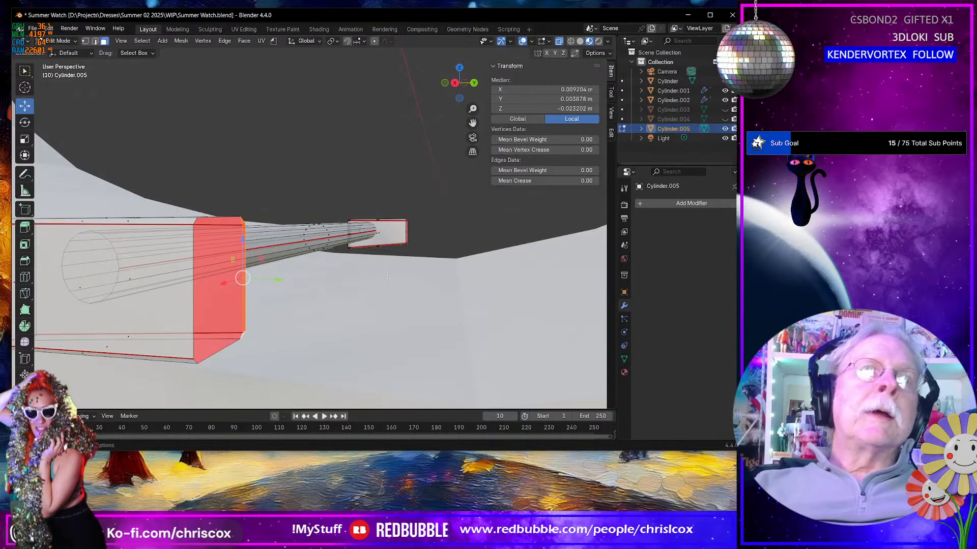
middle_click_drag(413, 248, 372, 272)
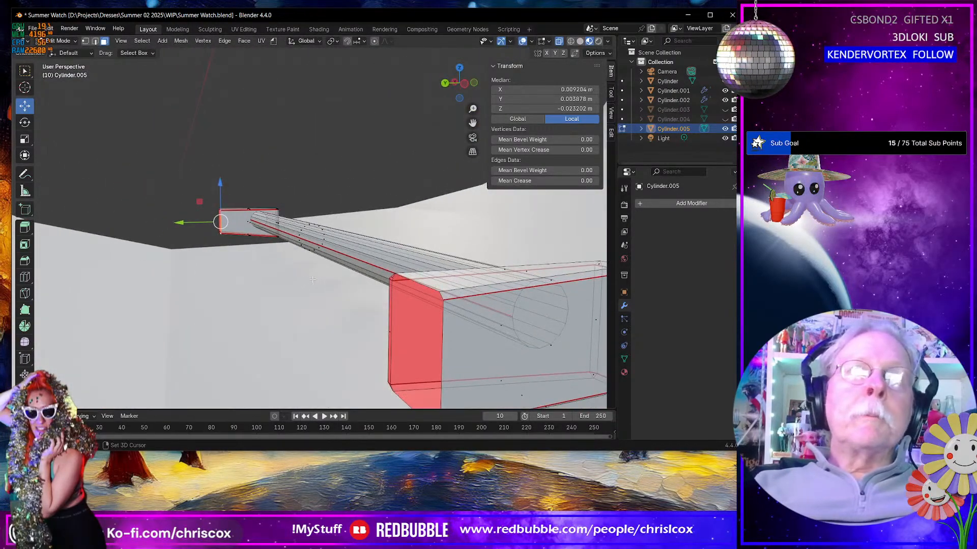
left_click(526, 269, "shift")
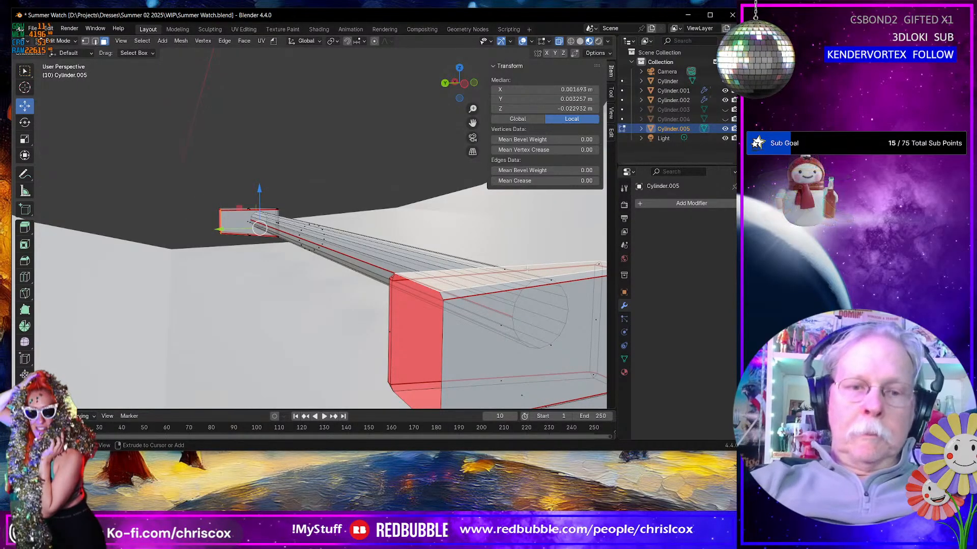
key("ctrl+KP_Add")
key("ctrl+KP_Add")
key("ctrl+KP_Add")
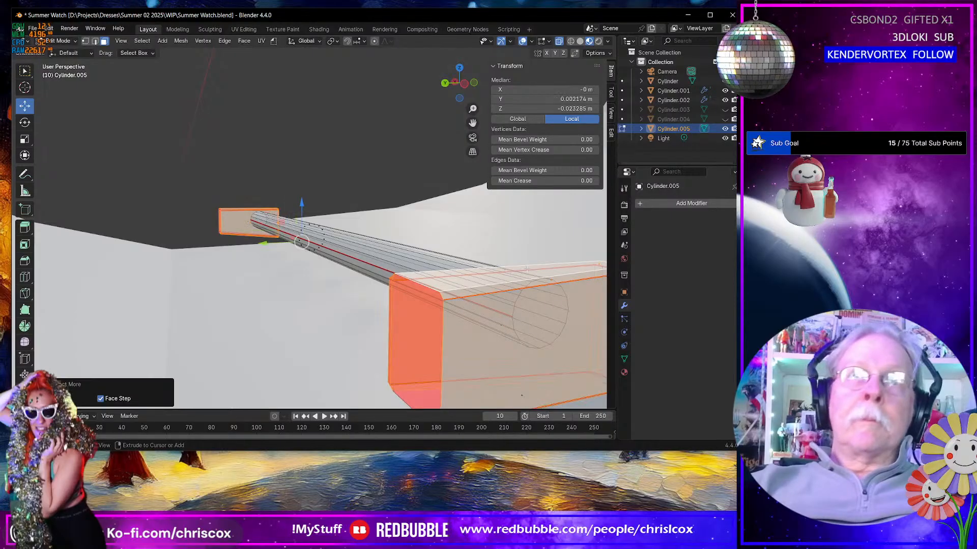
key("x")
left_click(526, 267)
middle_click_drag(526, 267, 436, 302)
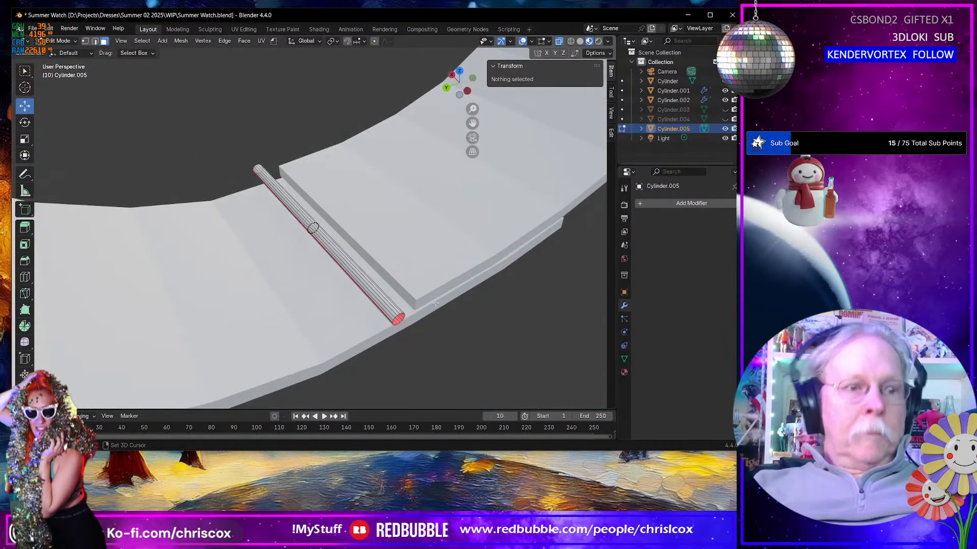
Step: Add a cube to the pin's mesh and scale it down uniformly until it is a small block inside the watch band
key("shift+a")
left_click(415, 269)
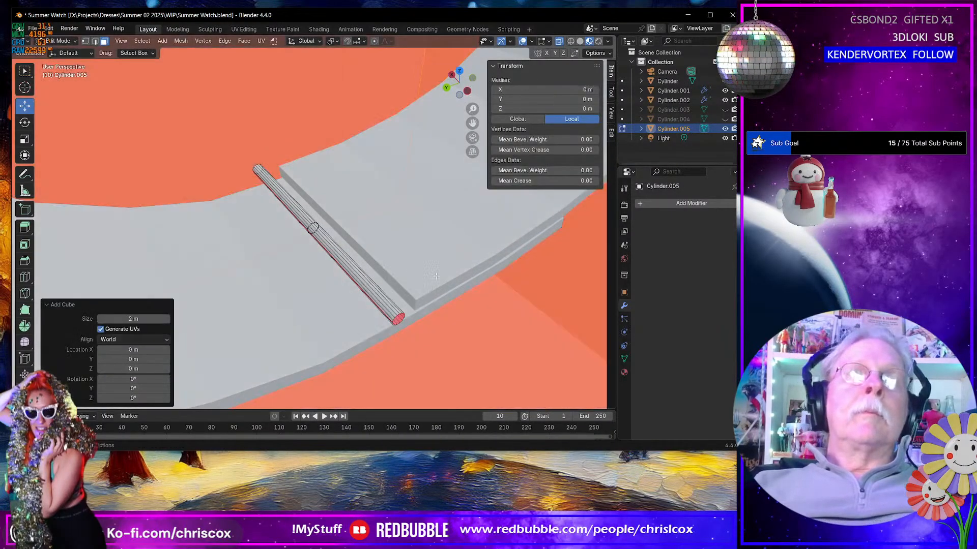
key("s")
left_click(512, 344)
key("s")
left_click(515, 346)
key("s")
left_click(413, 232)
key("s")
left_click(440, 228)
key("s")
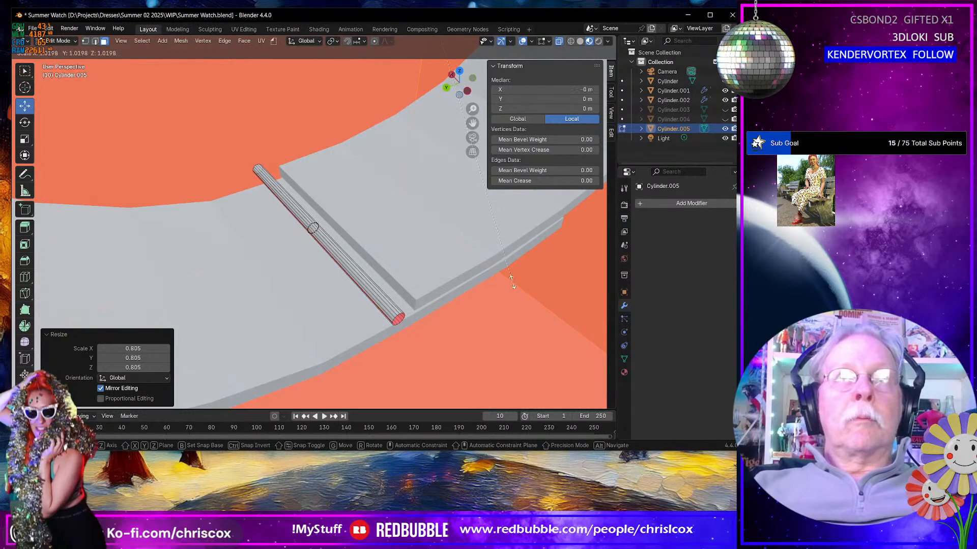
left_click(512, 280)
key("s")
left_click(511, 297)
key("s")
left_click(419, 148)
key("s")
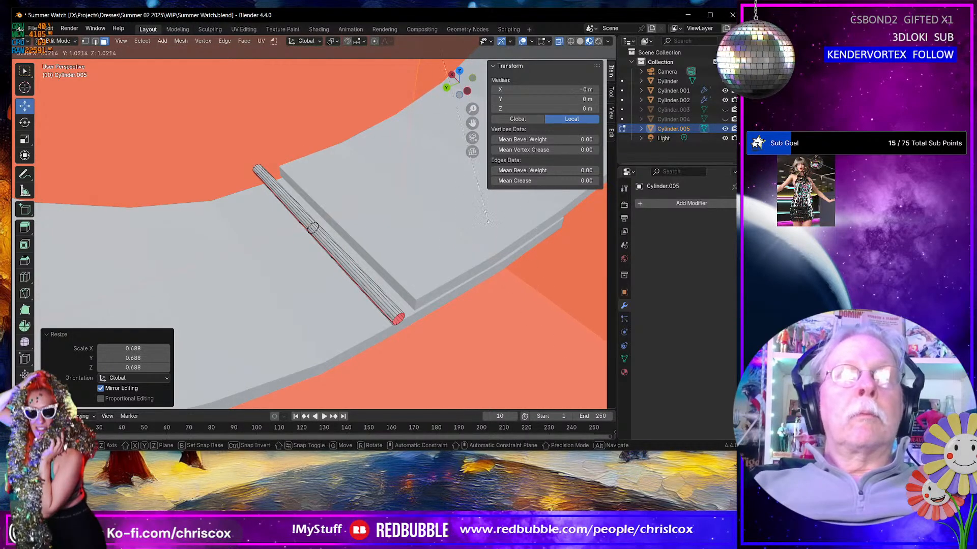
left_click(489, 222)
scroll(473, 239, "down", 5)
key("s")
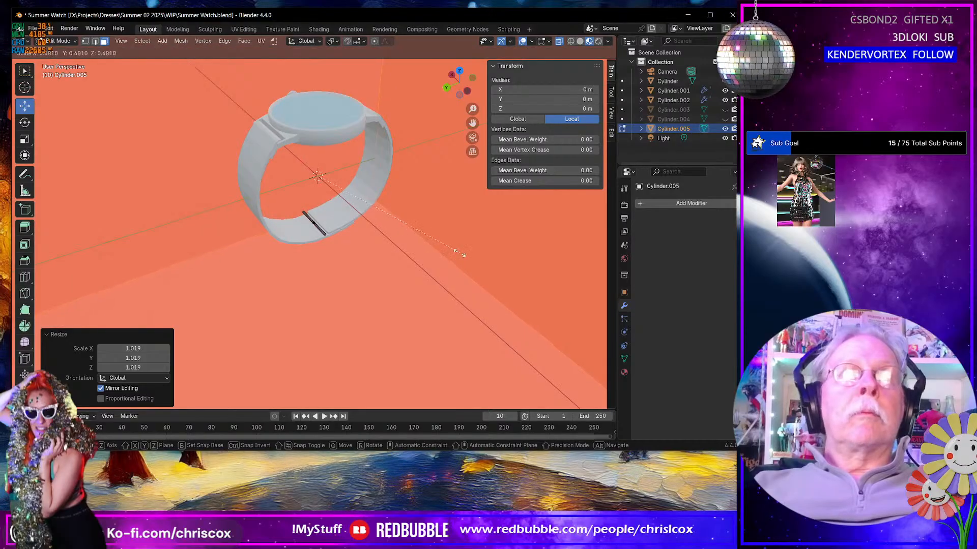
left_click(318, 176)
key("s")
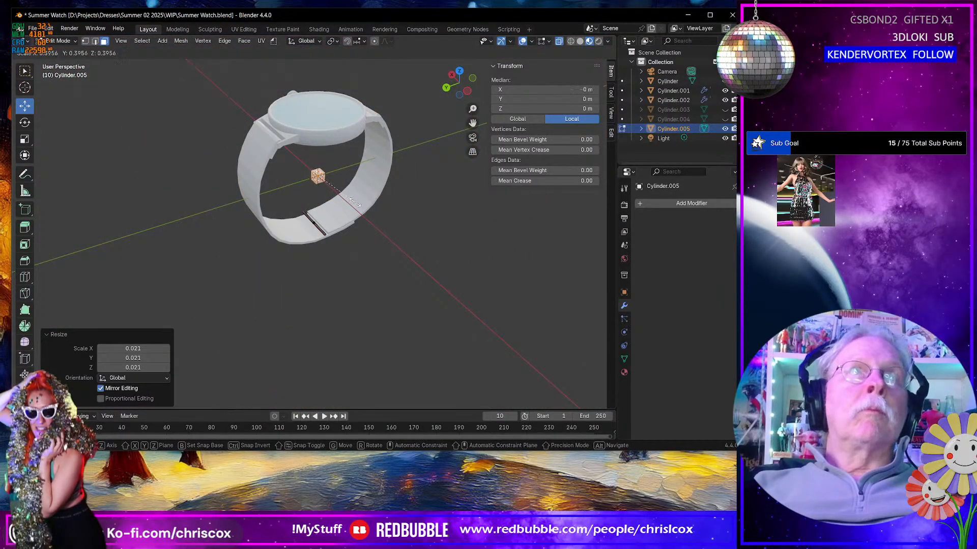
left_click(351, 196)
Step: Move the small cube down in the YZ plane to the pin at the strap overlap, by about Y 0.002114 m and Z -0.023911 m
scroll(350, 199, "down", 3)
scroll(349, 201, "up", 12)
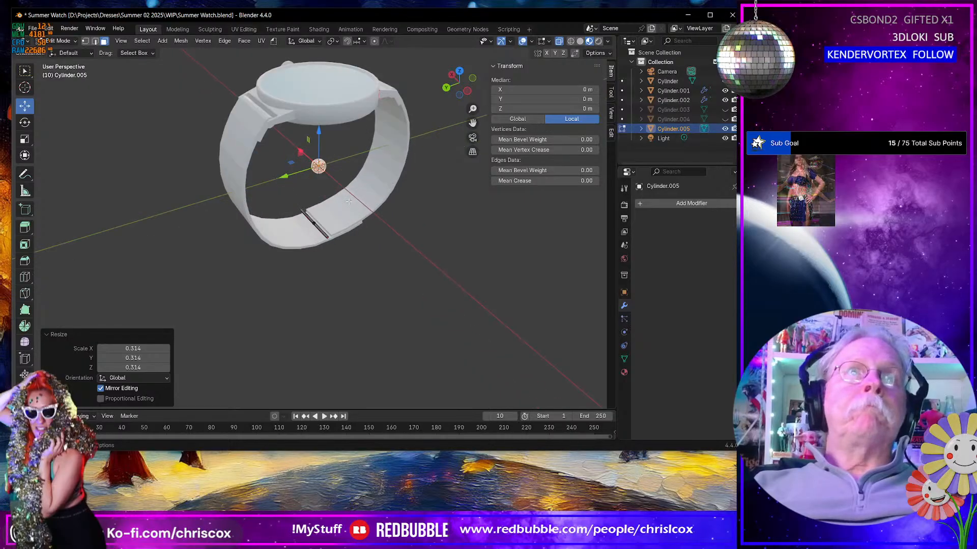
scroll(349, 202, "down", 10)
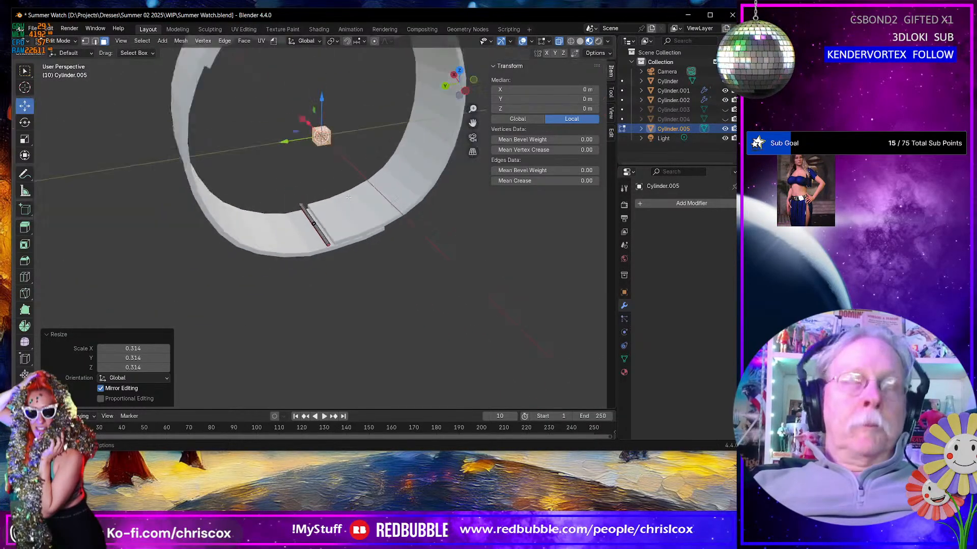
middle_click_drag(364, 218, 335, 176)
left_click_drag(299, 126, 291, 207)
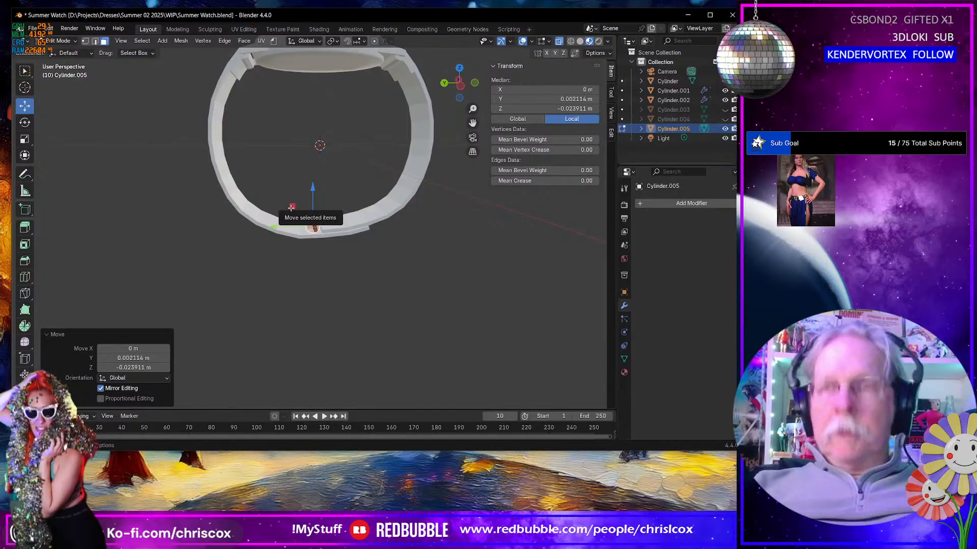
Step: Centre the cube on the pin's circular end in the left side view, at Y 0.001819 m and Z -0.023121 m
scroll(305, 208, "up", 10)
middle_click_drag(345, 202, 342, 197)
key("ctrl+KP_3")
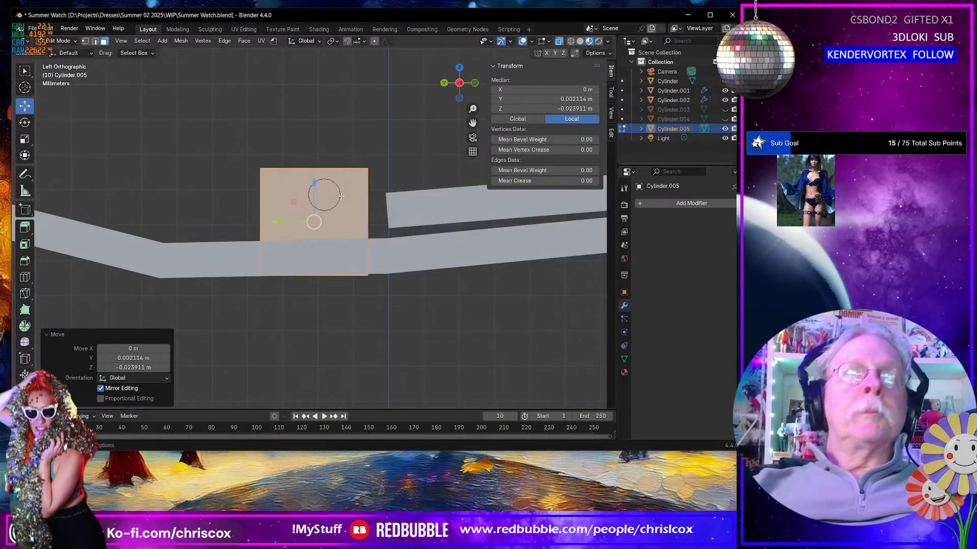
key("g")
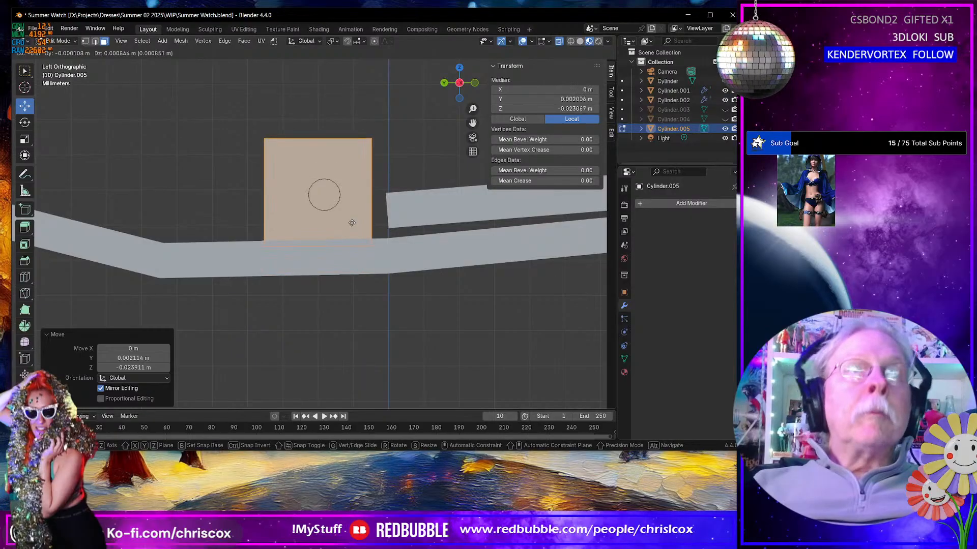
left_click(358, 223)
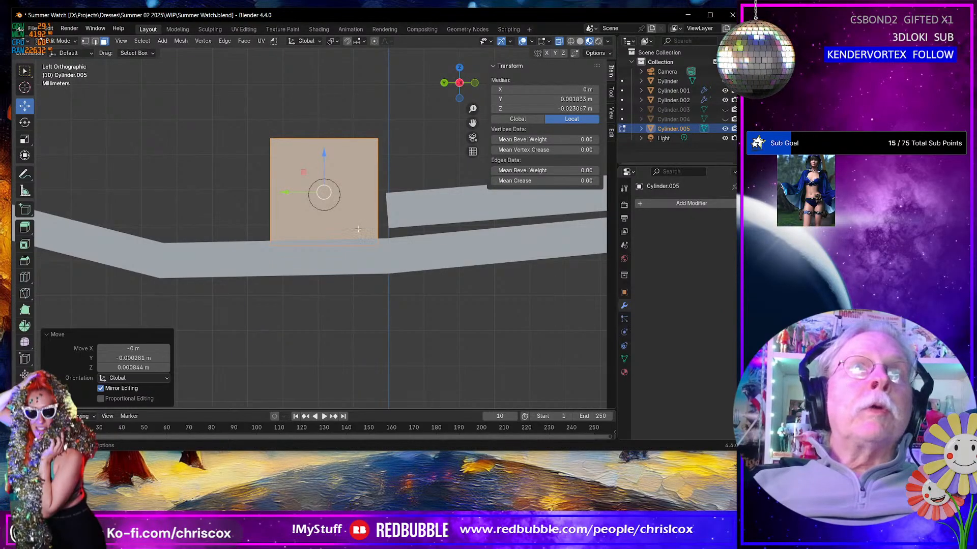
key("alt+a")
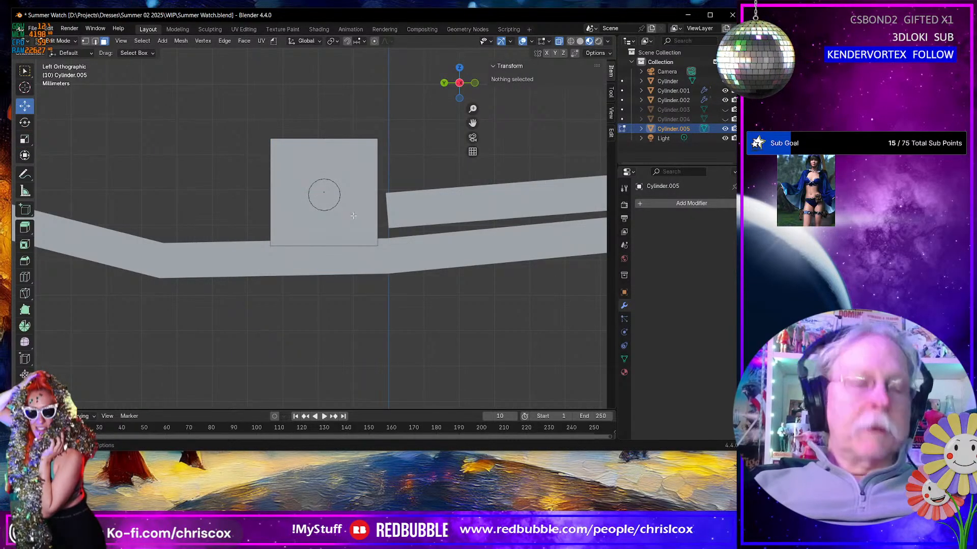
left_click(353, 218)
key("g")
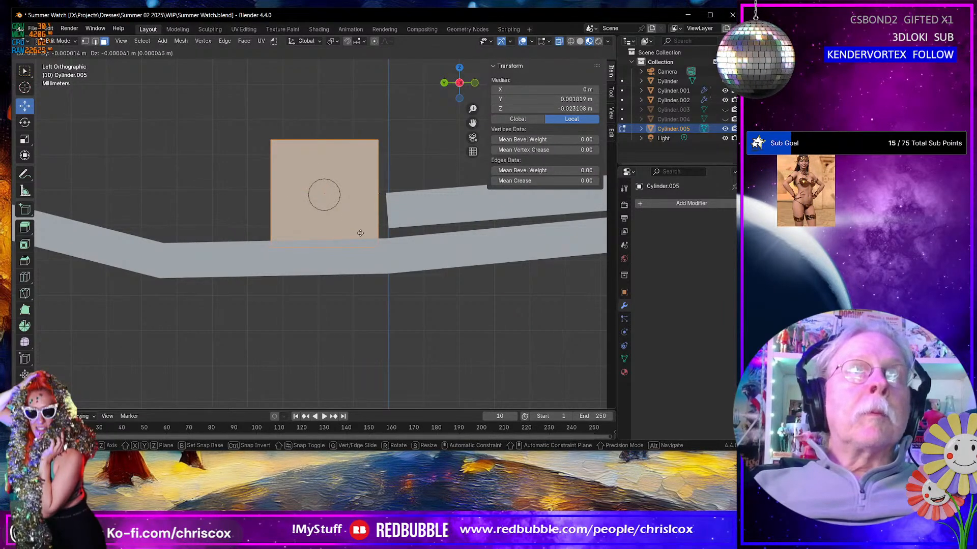
left_click(360, 238)
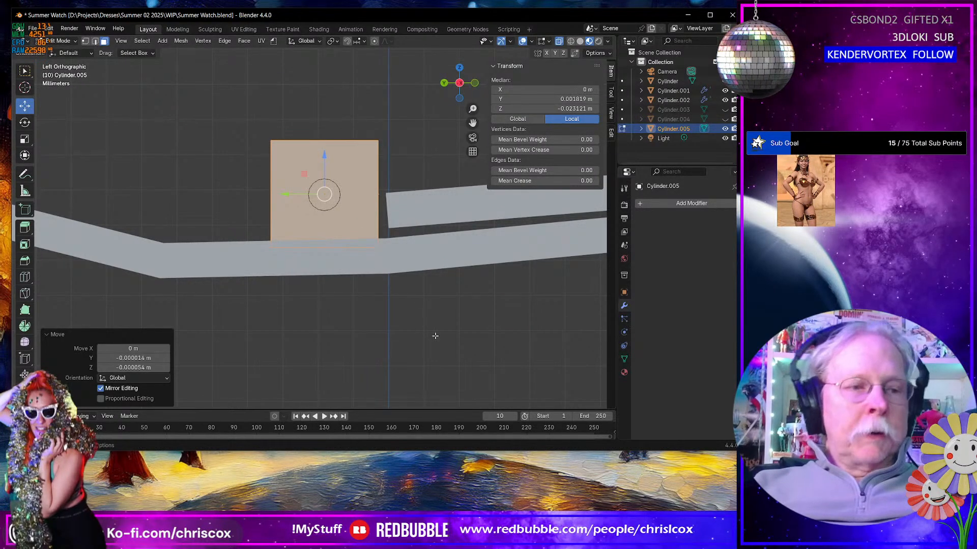
Step: Scale the cube uniformly by 0.467 so that its cross-section fits closely around the pin
key("s")
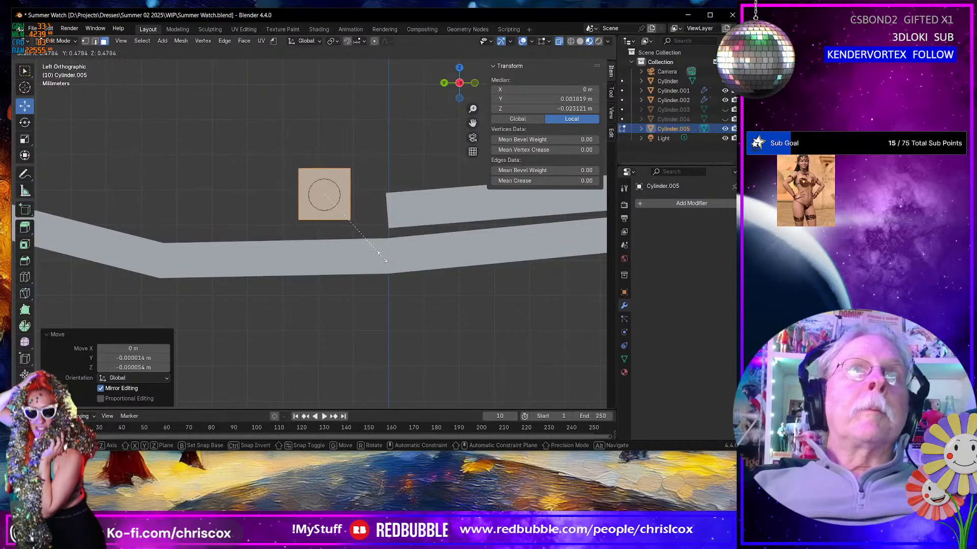
left_click(381, 256)
middle_click_drag(380, 256, 341, 241)
scroll(441, 280, "down", 7)
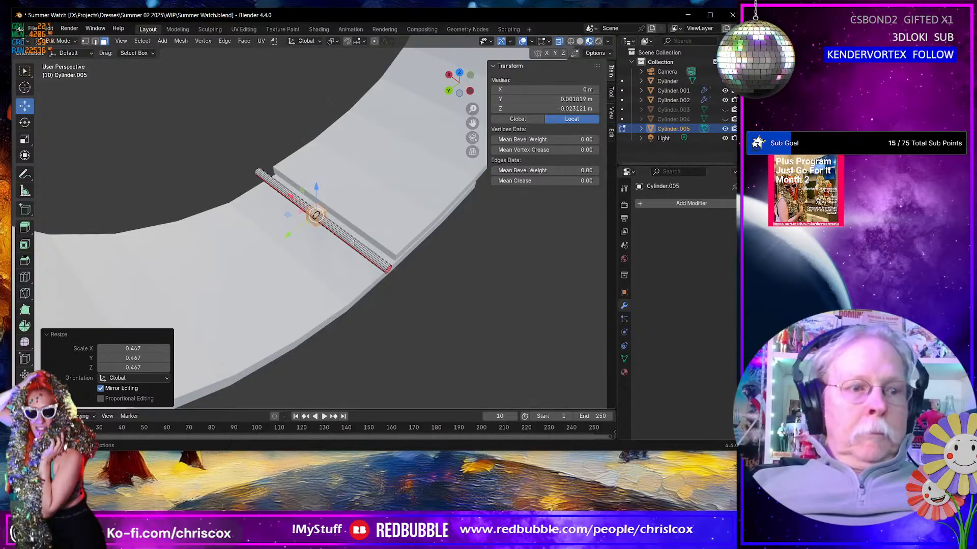
key("s")
left_click(379, 259)
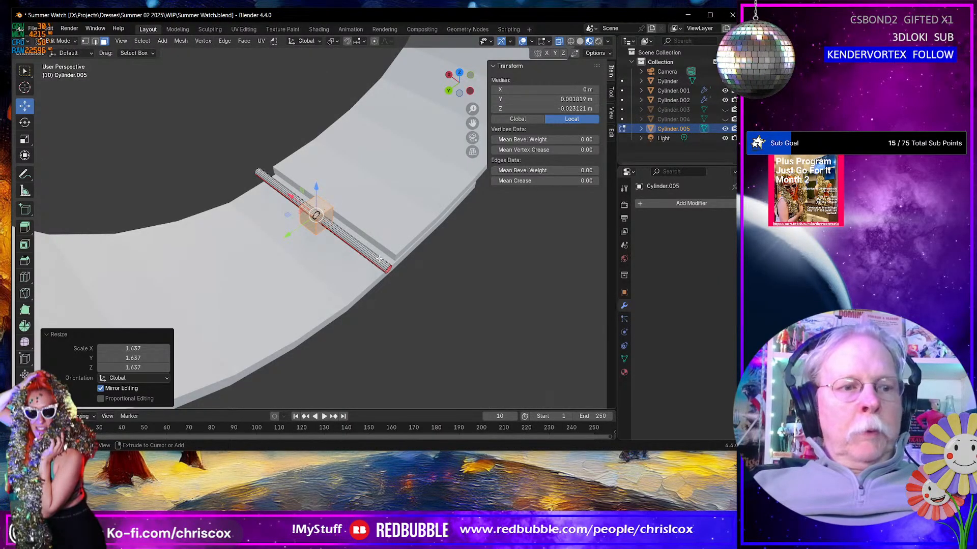
key("ctrl+z")
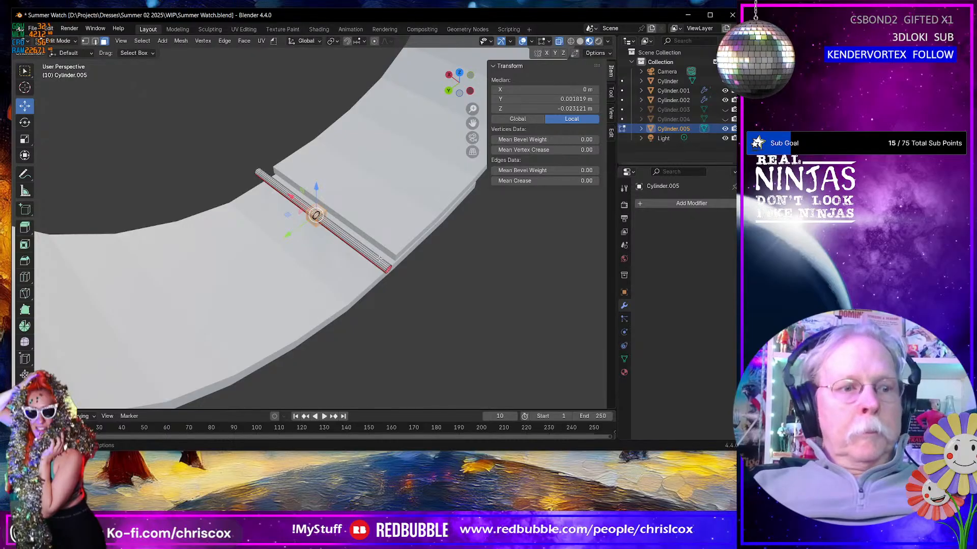
Step: Stretch the cube along X by 15.495 so that it reaches past both ends of the pin
key("s")
key("x")
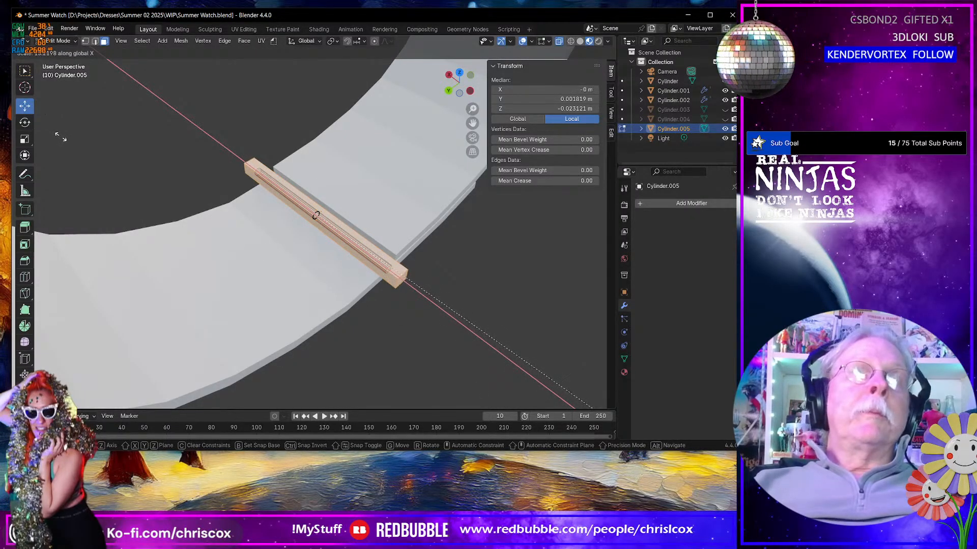
left_click(74, 151)
Step: Move the bar's long face on the side away from the strap overlap along Y to 0.014521 m, widening the bar into a flat plate
middle_click_drag(261, 244, 359, 297)
scroll(357, 299, "up", 3)
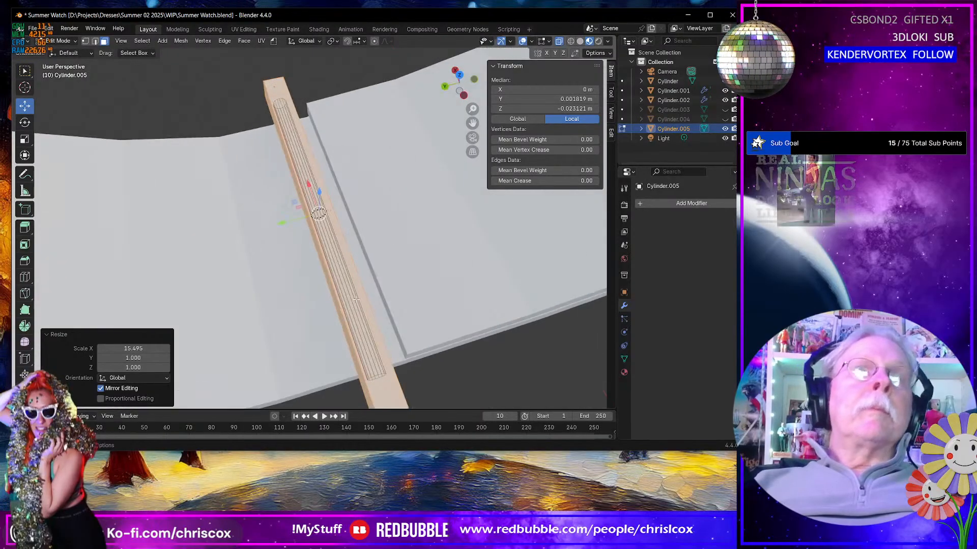
middle_click_drag(319, 242, 327, 221)
left_click(311, 225)
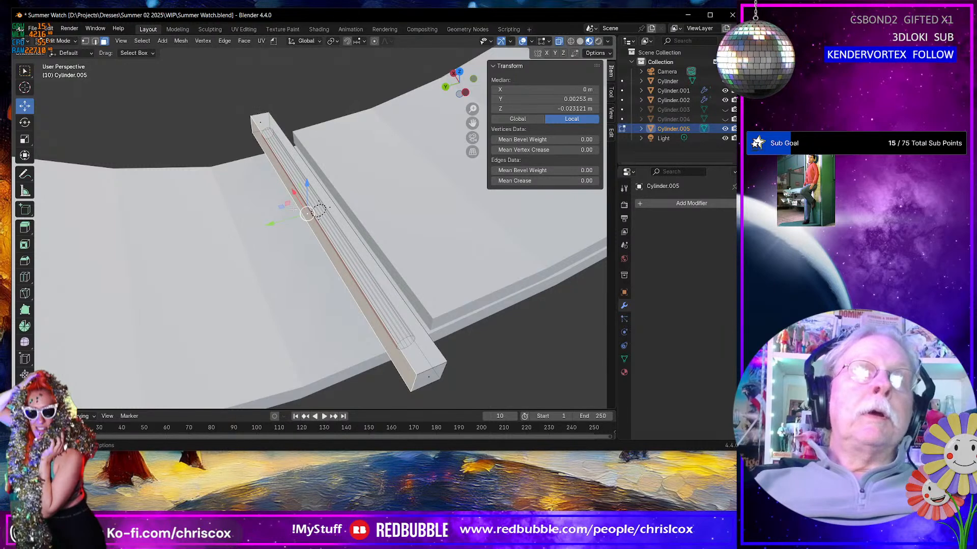
key("g")
key("y")
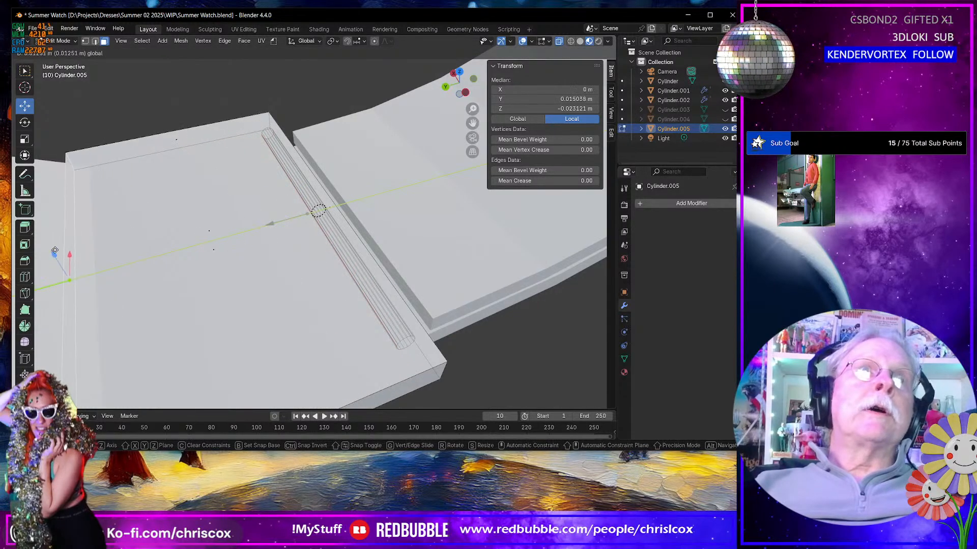
left_click_drag(16, 254, 16, 253)
scroll(213, 264, "down", 3)
middle_click_drag(223, 267, 226, 210)
left_click_drag(111, 214, 145, 214)
scroll(204, 217, "down", 5)
middle_click_drag(272, 227, 273, 275)
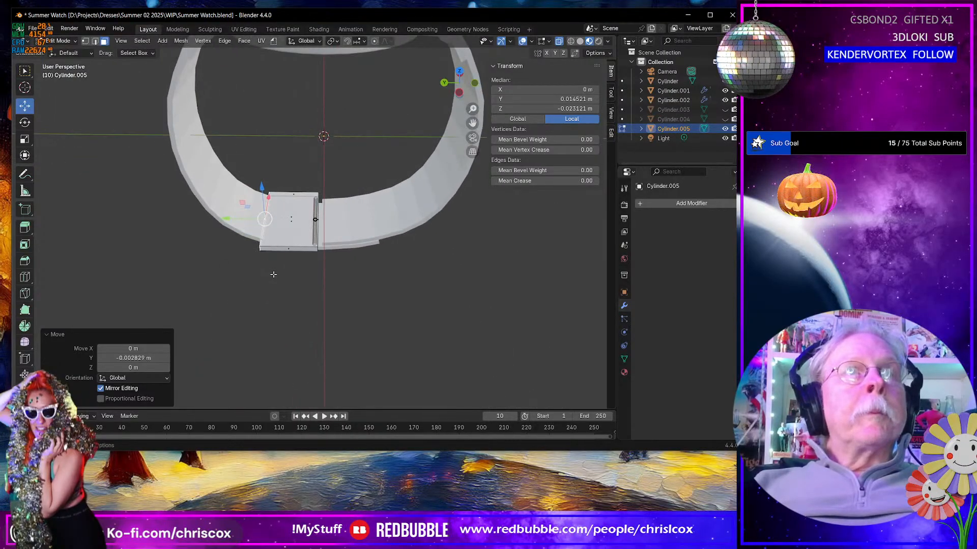
Step: Bevel the two short corner edges at the plate's end opposite the pin with a width of 0.0041 m and 4 segments
scroll(273, 275, "up", 4)
left_click(193, 287)
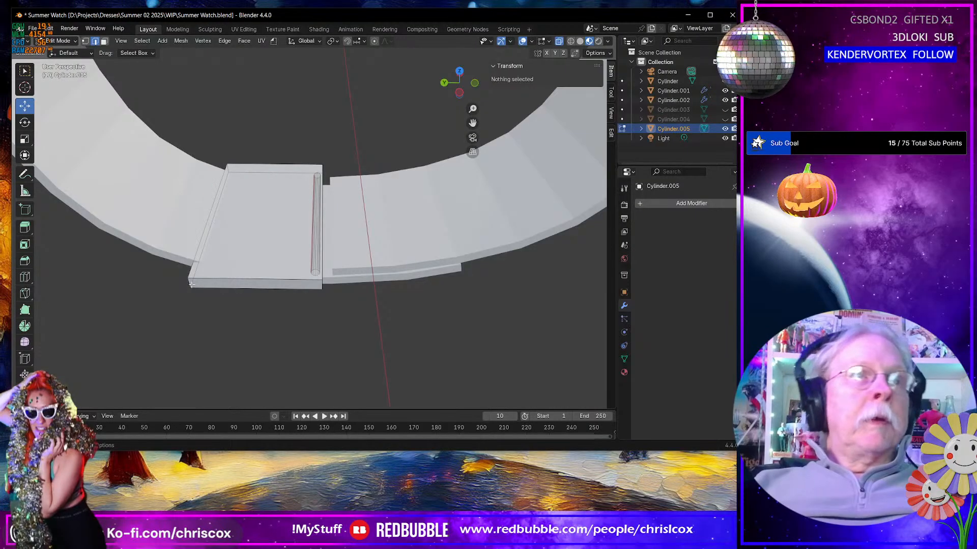
left_click(187, 286)
left_click(188, 283)
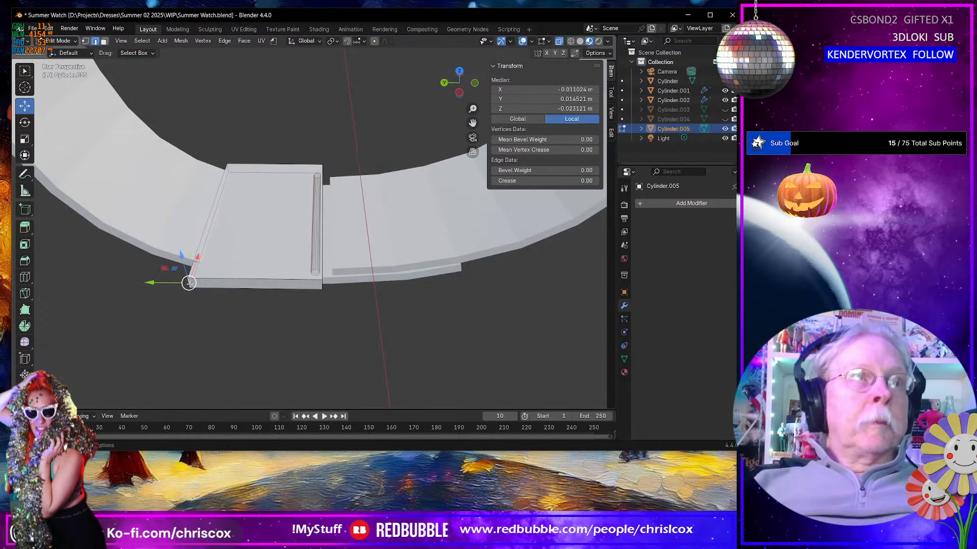
left_click(229, 168, "shift")
middle_click_drag(341, 215, 353, 215)
key("ctrl+b")
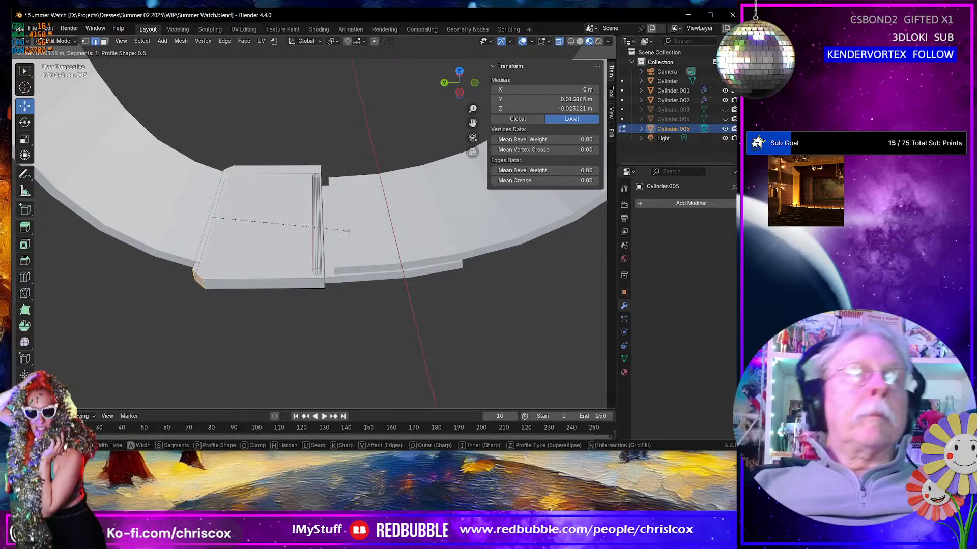
scroll(351, 232, "up", 1)
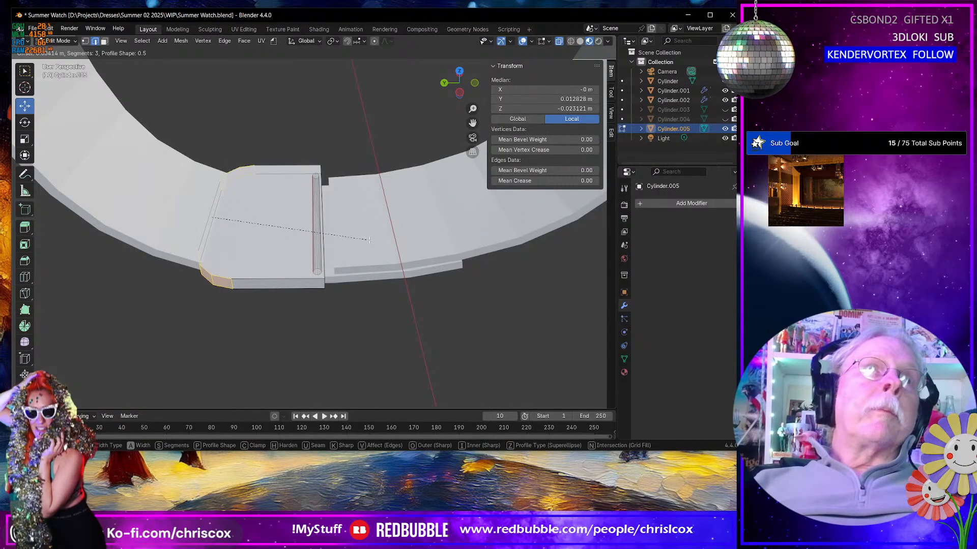
left_click(368, 239)
middle_click_drag(368, 239, 353, 266)
scroll(329, 241, "up", 2)
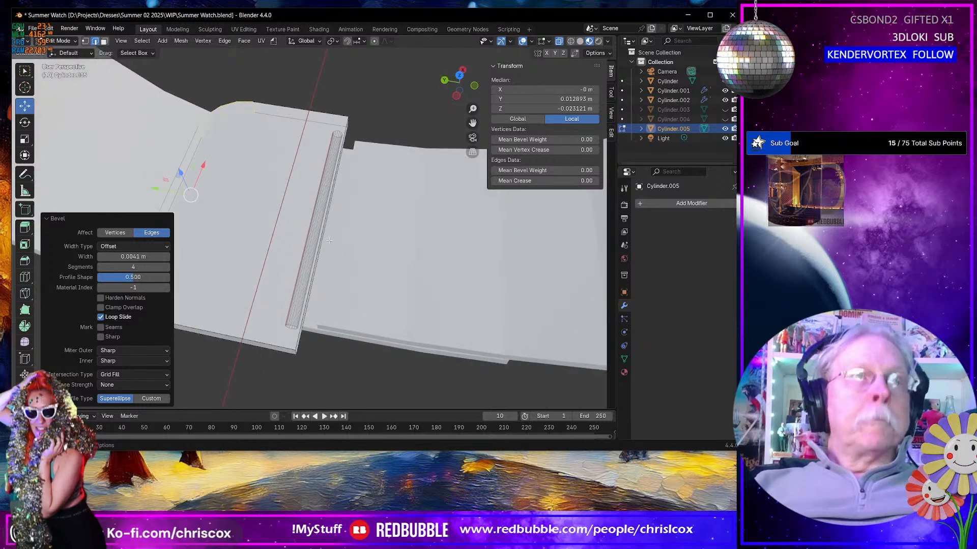
middle_click_drag(289, 193, 424, 233, "shift")
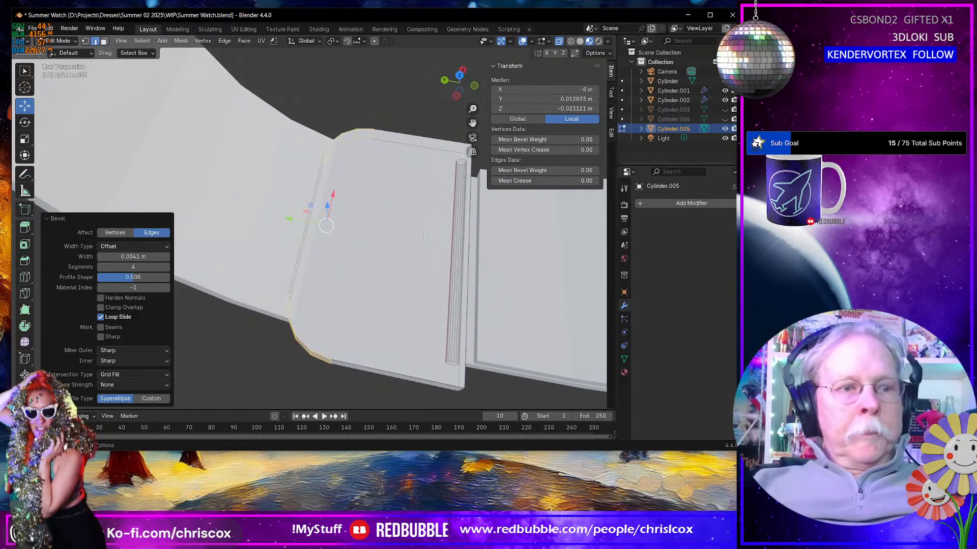
key("ctrl+b")
left_click(399, 244)
key("ctrl+z")
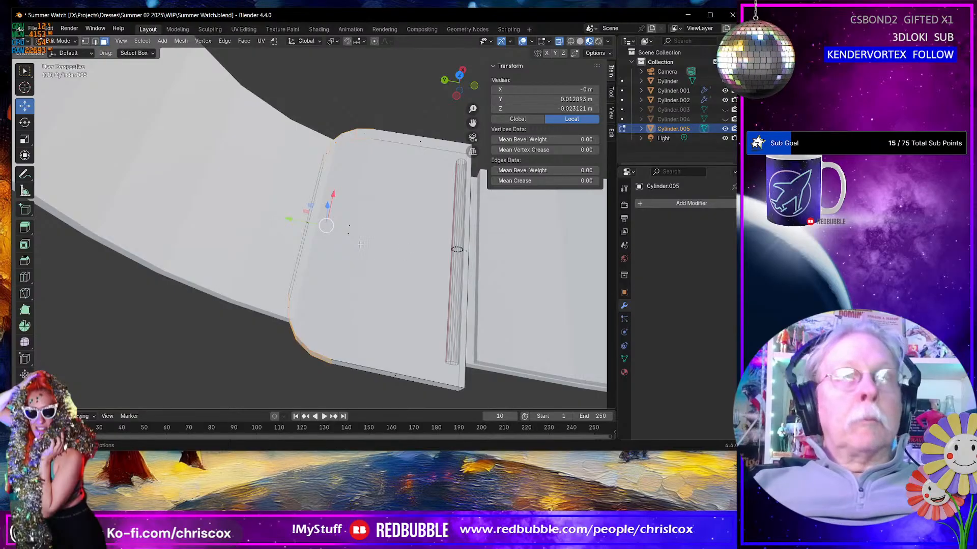
Step: Inset the buckle plate's two large opposite faces together with a thickness of 0.001693 m
left_click(348, 229)
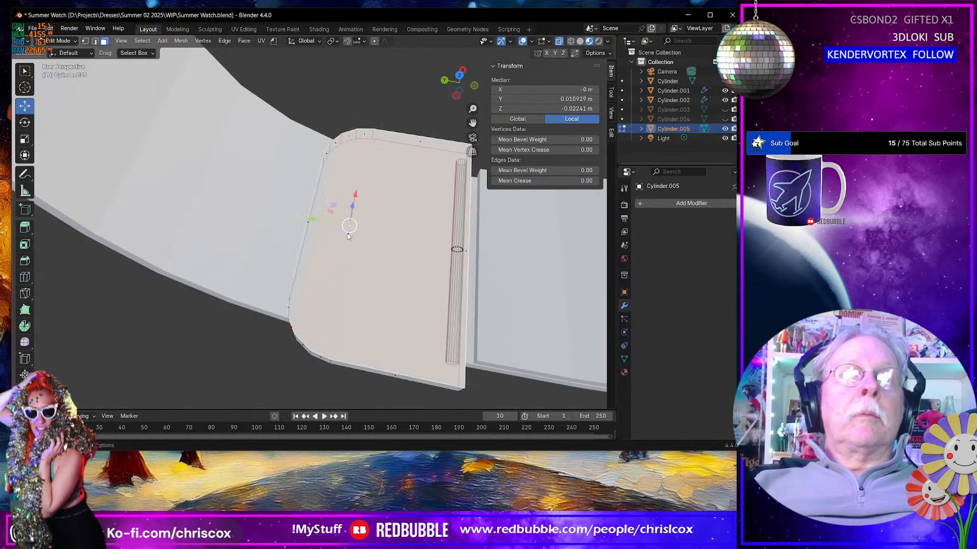
middle_click_drag(349, 239, 346, 248)
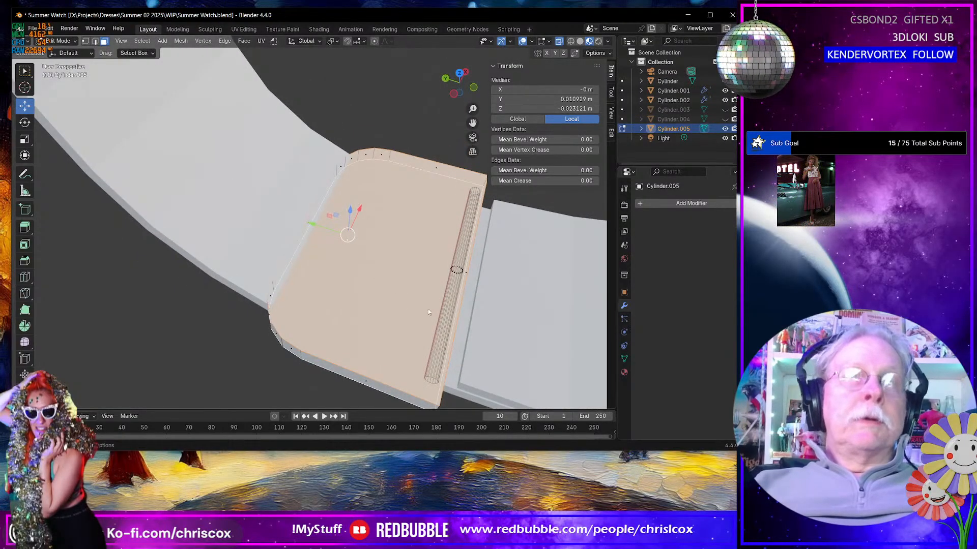
key("i")
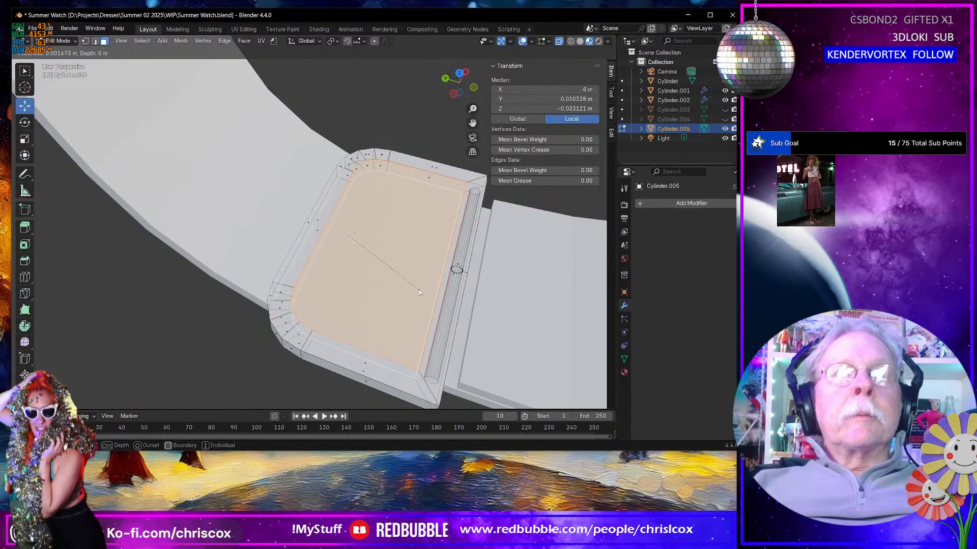
left_click(419, 292)
Step: Bridge the two inset faces to cut an opening through the plate, leaving a rounded rectangular frame
middle_click_drag(419, 292, 330, 317)
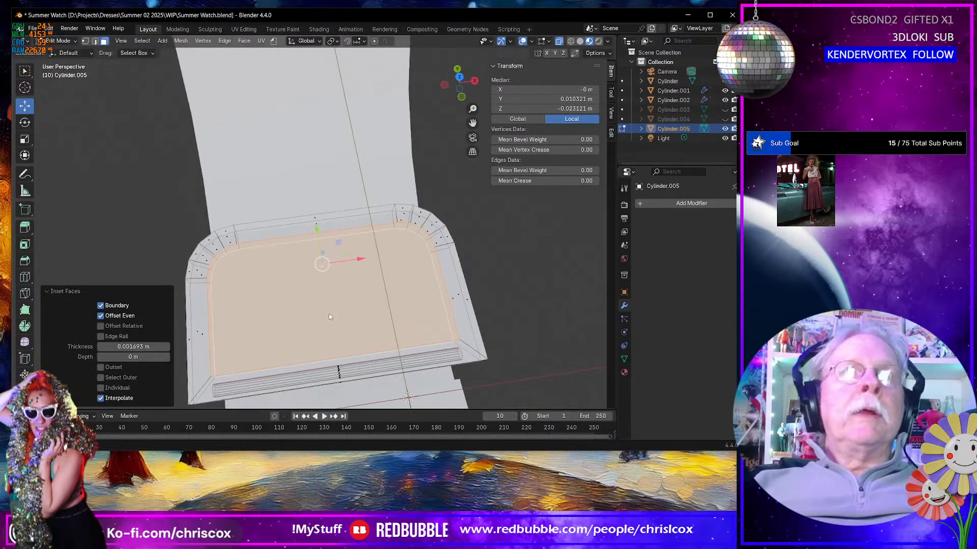
key("ctrl+KP_7")
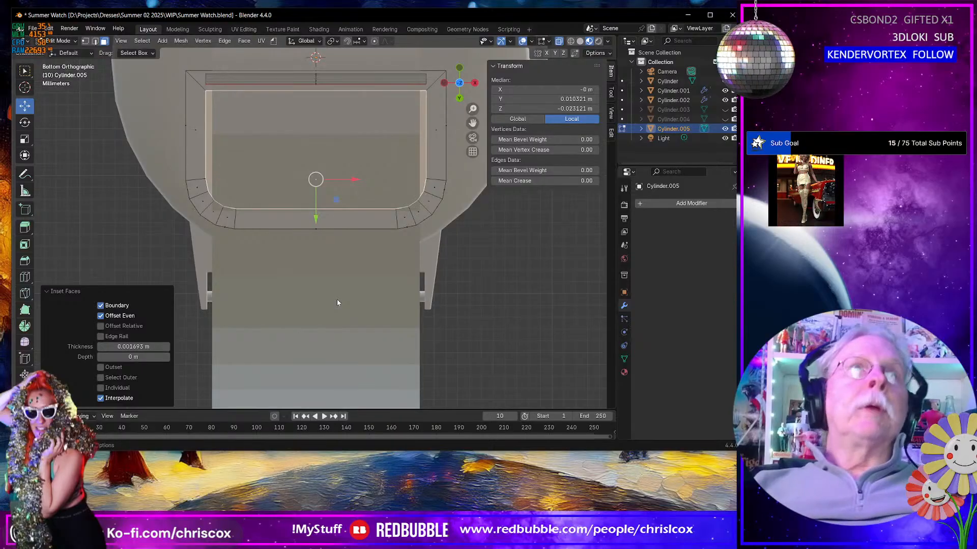
scroll(331, 297, "down", 2)
scroll(328, 298, "up", 3)
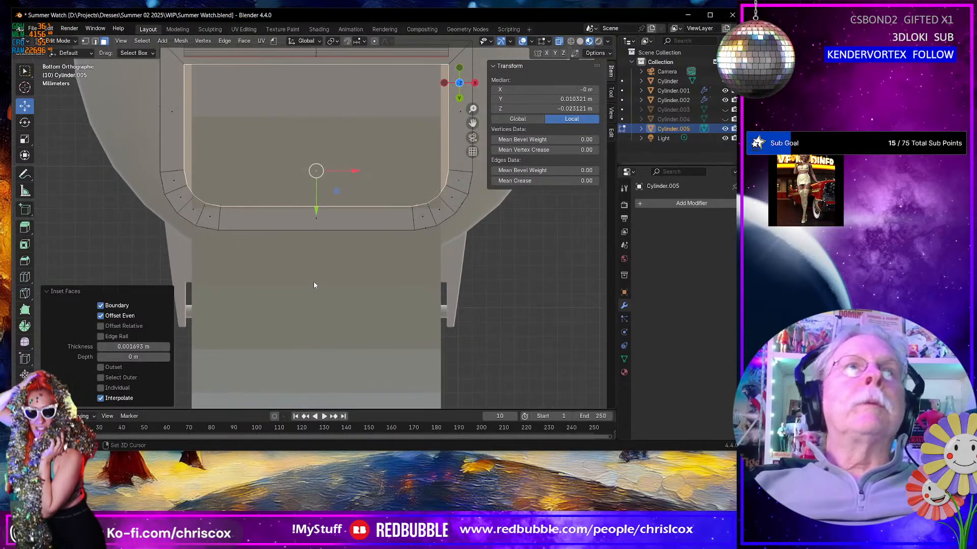
middle_click_drag(314, 285, 322, 395, "shift")
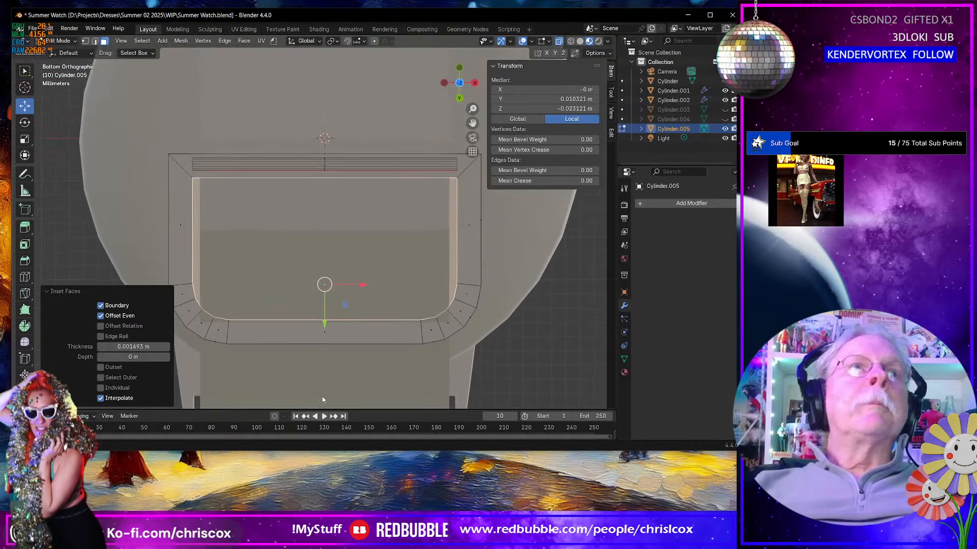
right_click(283, 233)
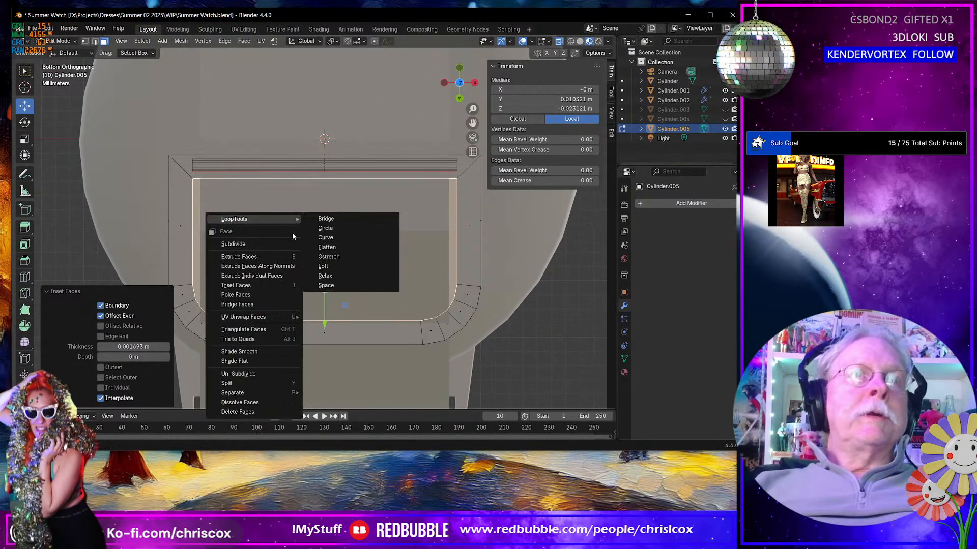
left_click(260, 305)
middle_click_drag(299, 221, 204, 154)
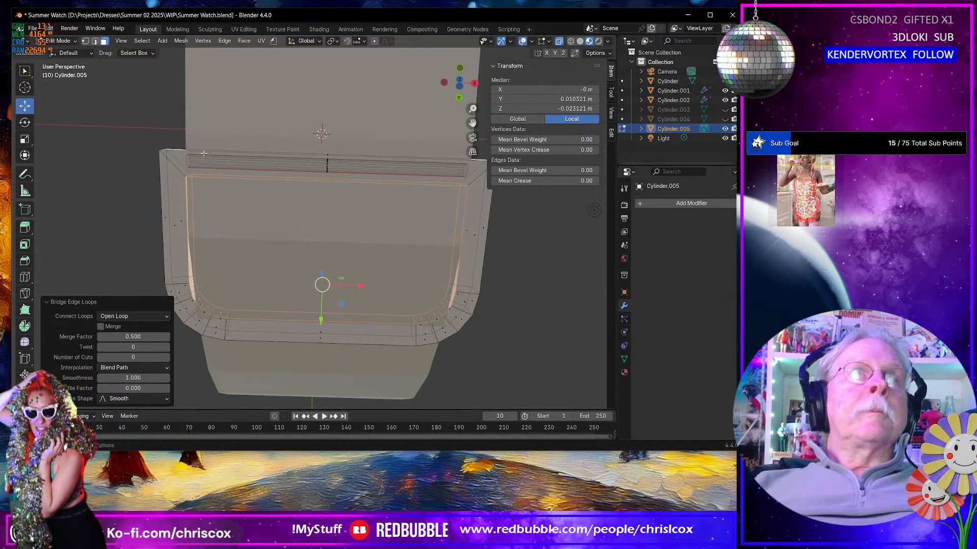
Step: Delete the ring of faces forming the frame's bar along the pin, leaving a U shape
left_click(325, 158, "alt")
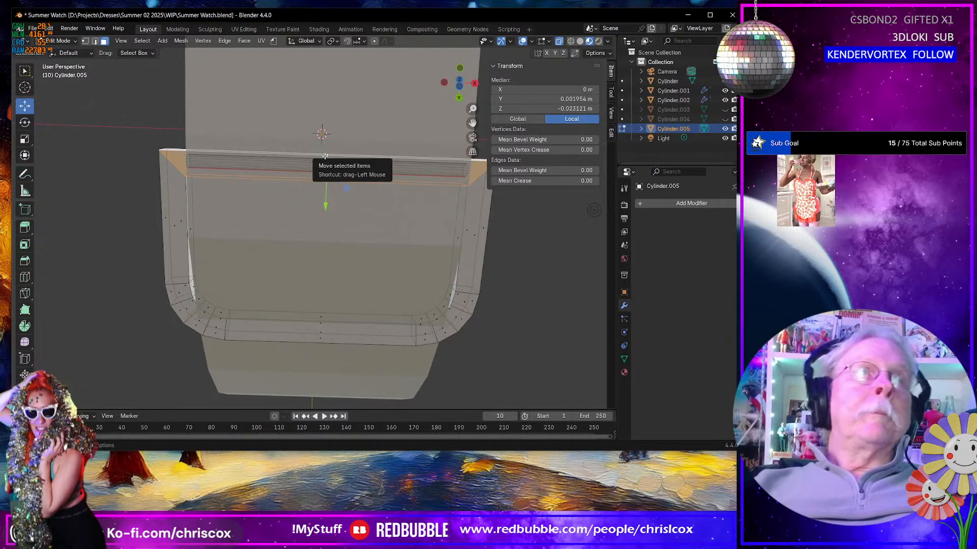
key("x")
left_click(325, 155)
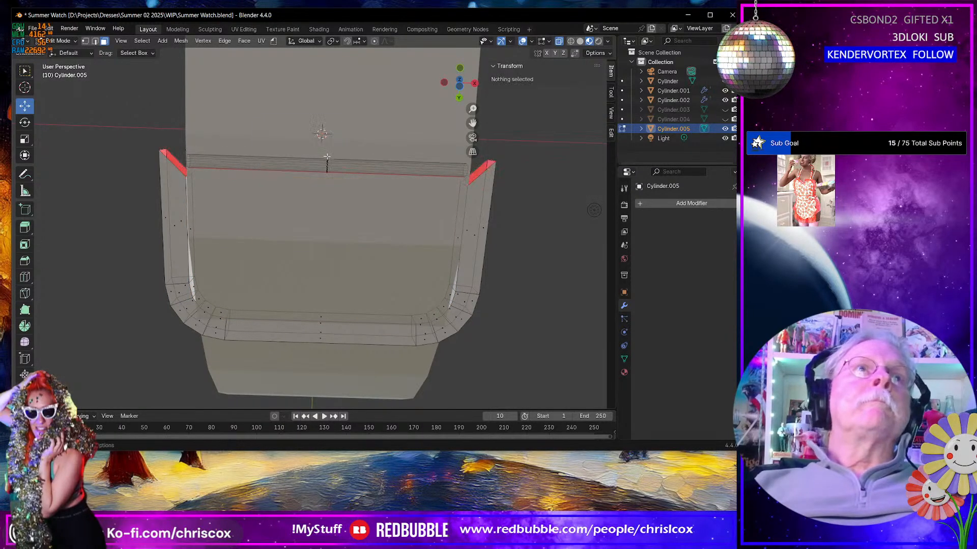
Step: Flatten the U frame's two slanted open ends by scaling them to 0 along Y, and move them -0.001495 m along Y
left_click(175, 158)
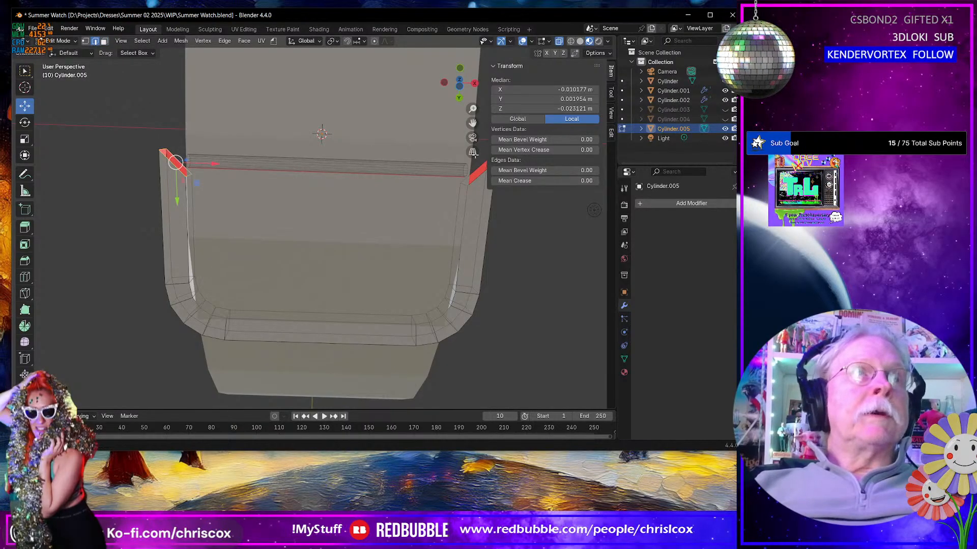
left_click(478, 175, "shift")
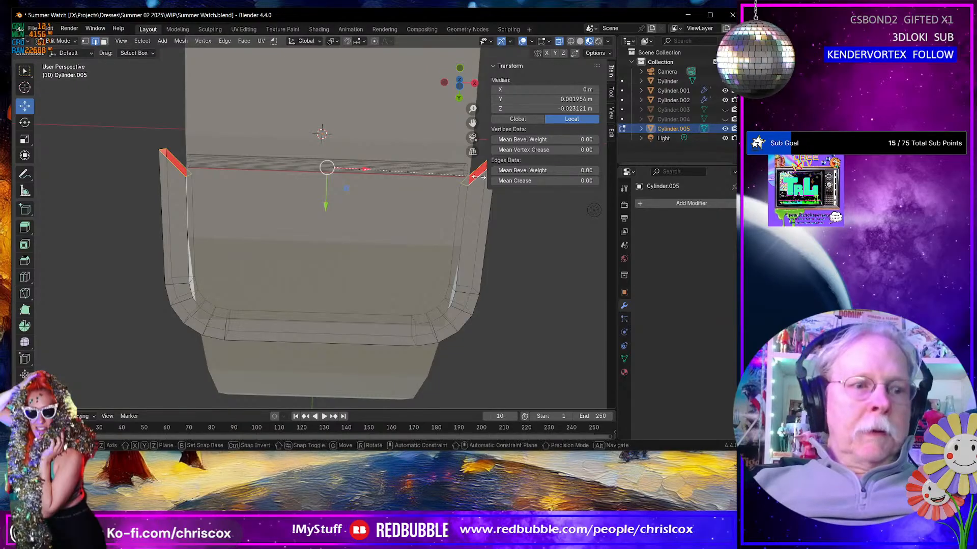
key("s")
key("y")
key("0")
key("Return")
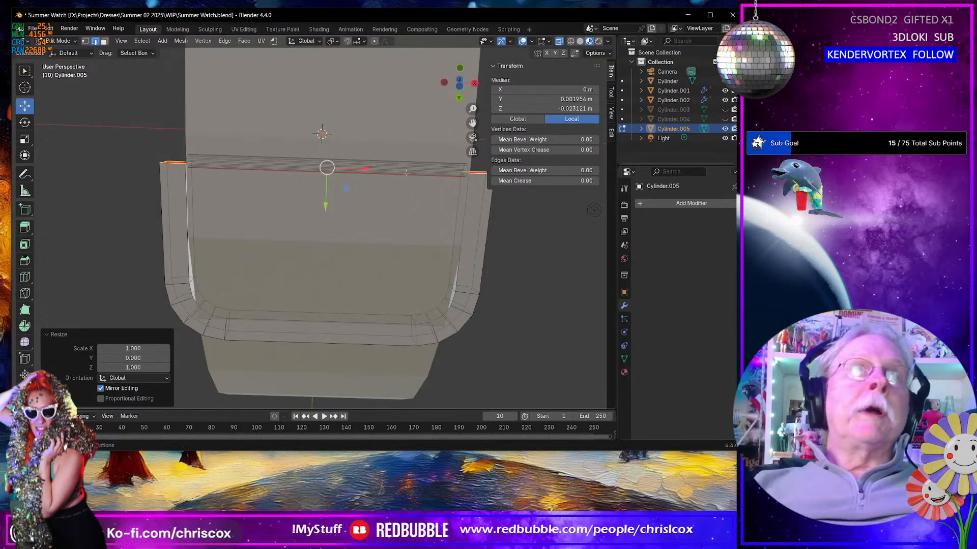
left_click_drag(328, 201, 332, 180)
middle_click_drag(332, 180, 340, 306)
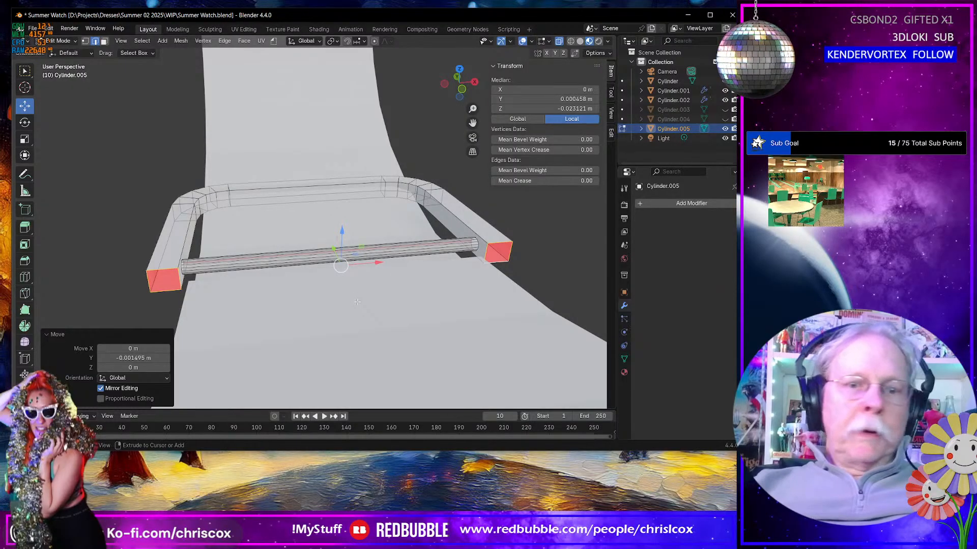
Step: Scale the whole linked U frame by 0.970 along Y and about 0.973 along X for a tighter fit around the pin
key("ctrl+l")
key("s")
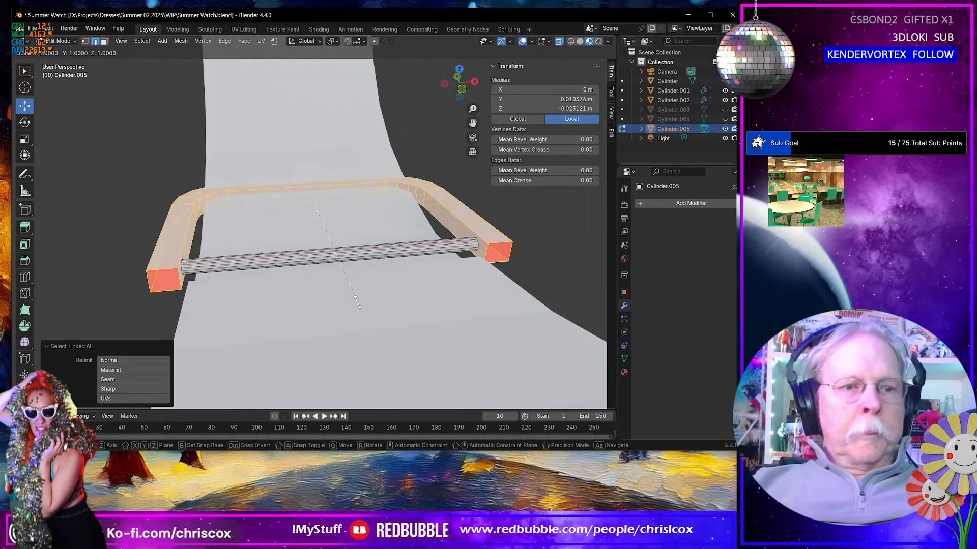
key("y")
left_click(353, 299)
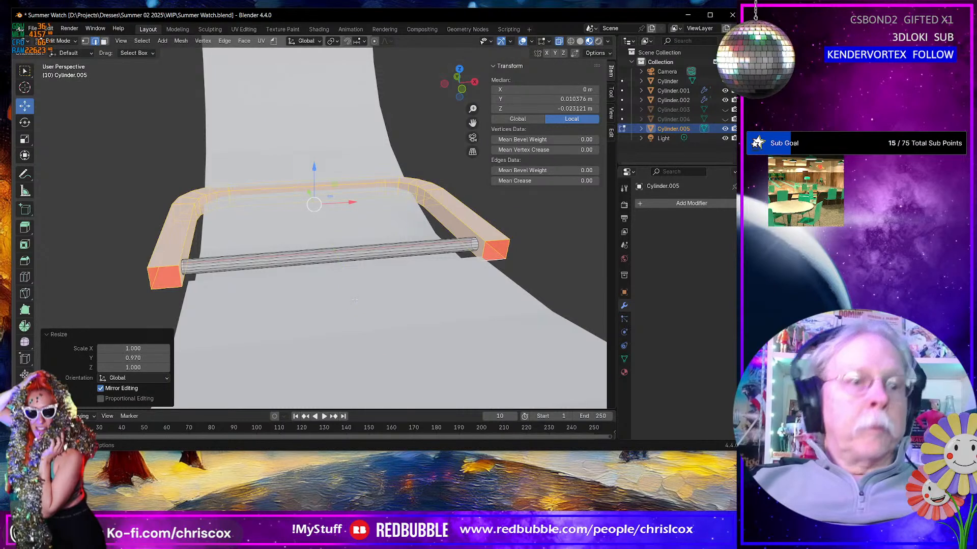
key("s")
key("x")
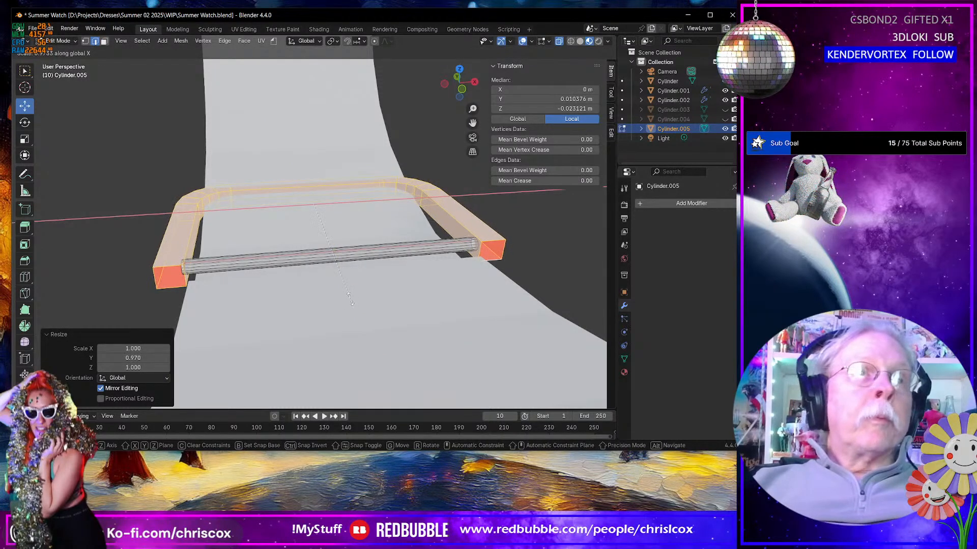
left_click(348, 299)
Step: Fill the open ends of both U frame arms beside the pin with faces
mouse_move(347, 298)
middle_mouse_down()
mouse_move(407, 291)
mouse_move(405, 278)
mouse_move(359, 299)
middle_mouse_up()
scroll(404, 278, "down", 2)
scroll(404, 277, "up", 4)
left_click(296, 293)
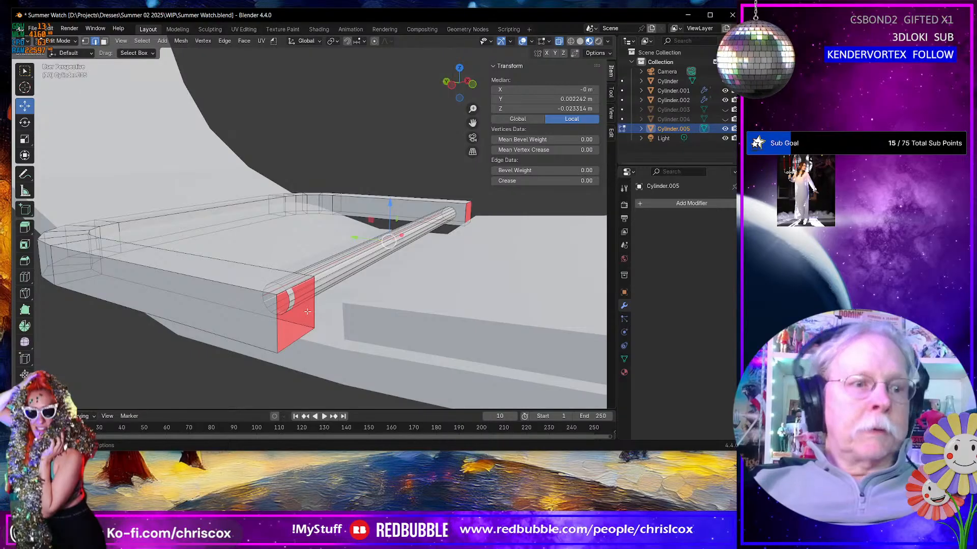
left_click(275, 322)
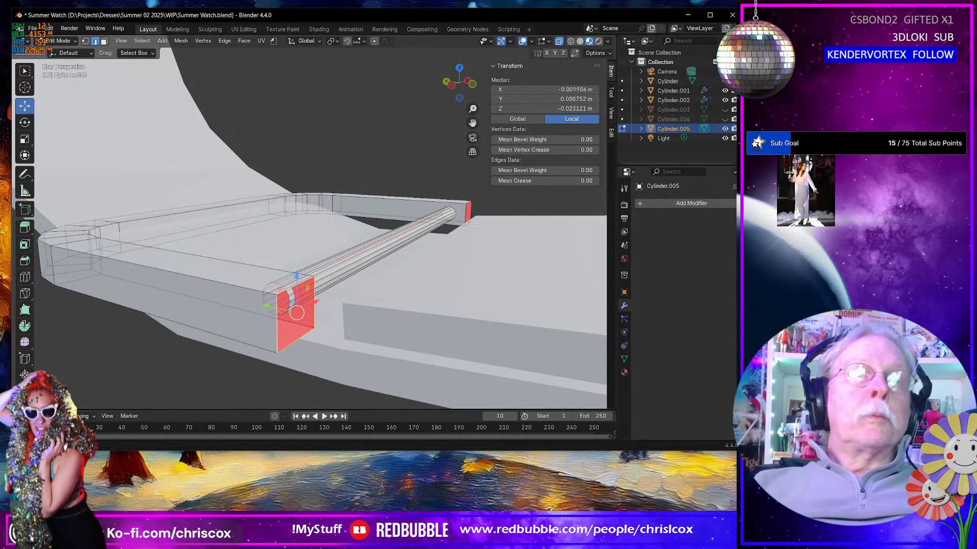
left_click(465, 209, "shift")
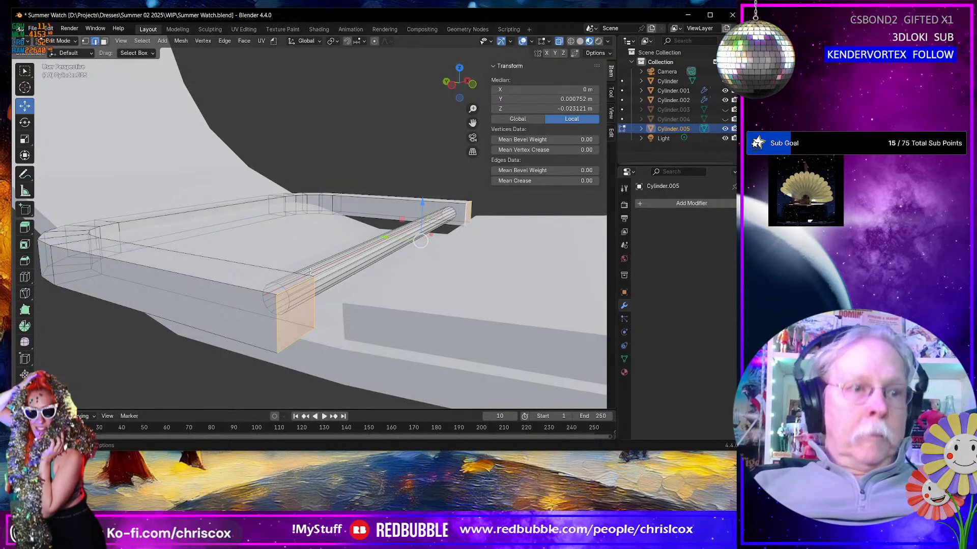
Step: Bevel the upper and lower edges of both arm ends with a width of 0.000462 m and 4 segments
left_click(302, 333)
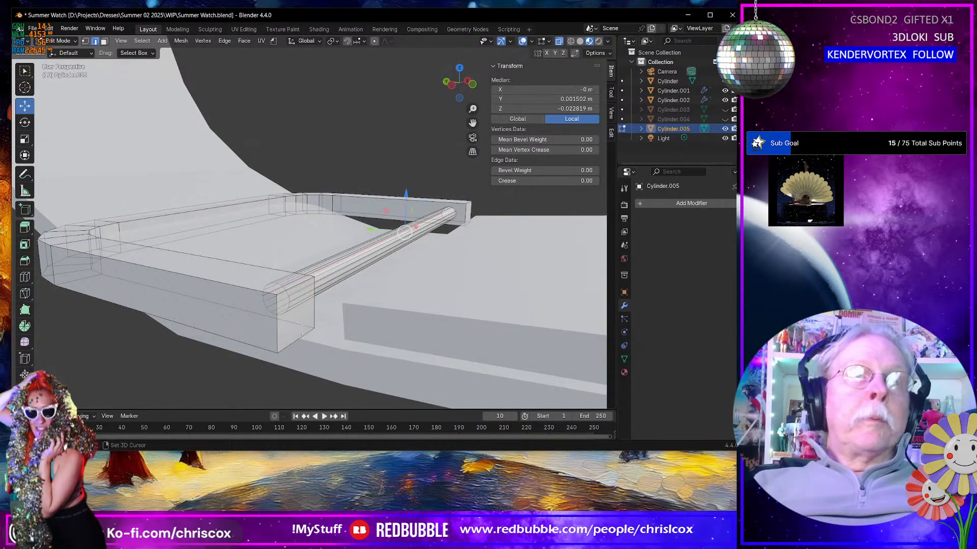
left_click(280, 305)
left_click(280, 293, "shift")
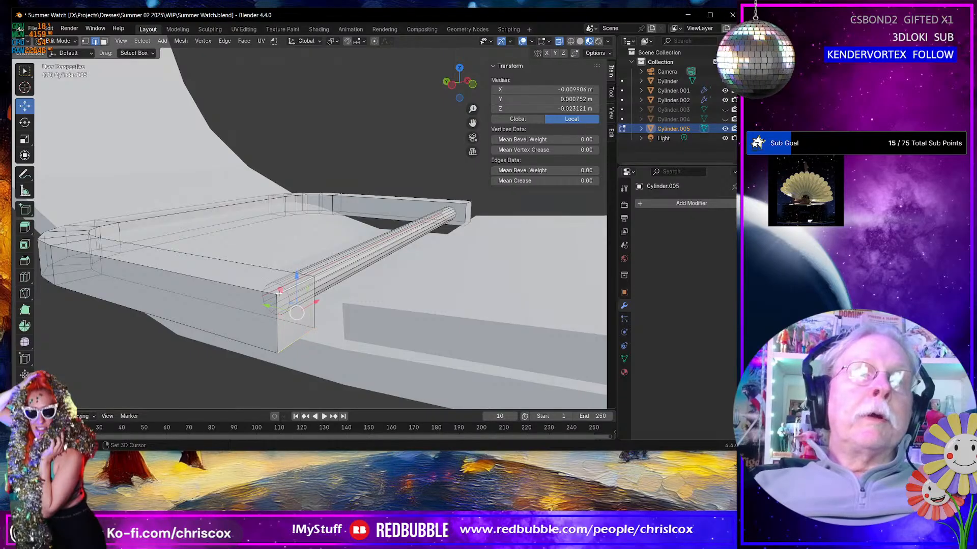
left_click(467, 225, "shift")
key("ctrl+b")
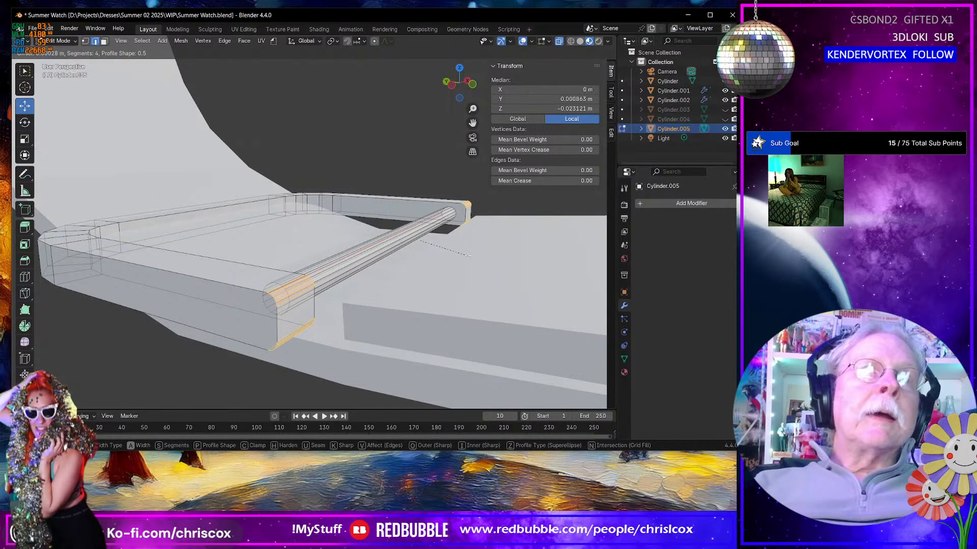
left_click(470, 257)
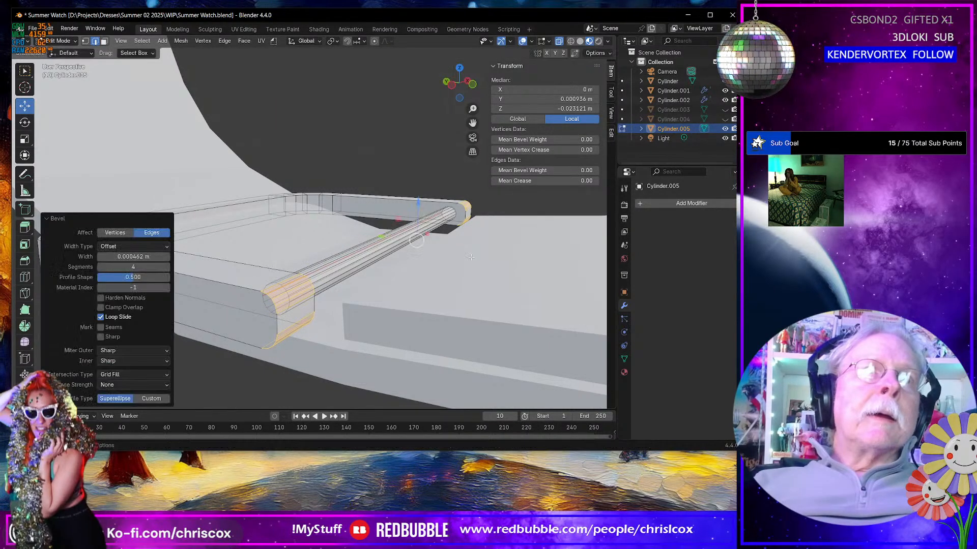
Step: Turn off X-ray display and hide the strap object Cylinder.001 so that the buckle stands alone
middle_click_drag(439, 271, 605, 322)
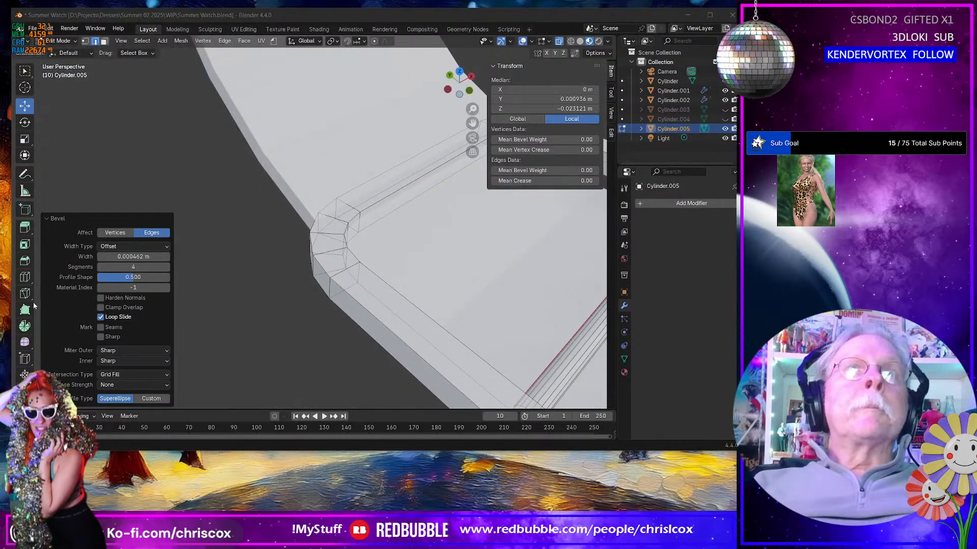
middle_click_drag(325, 346, 394, 324)
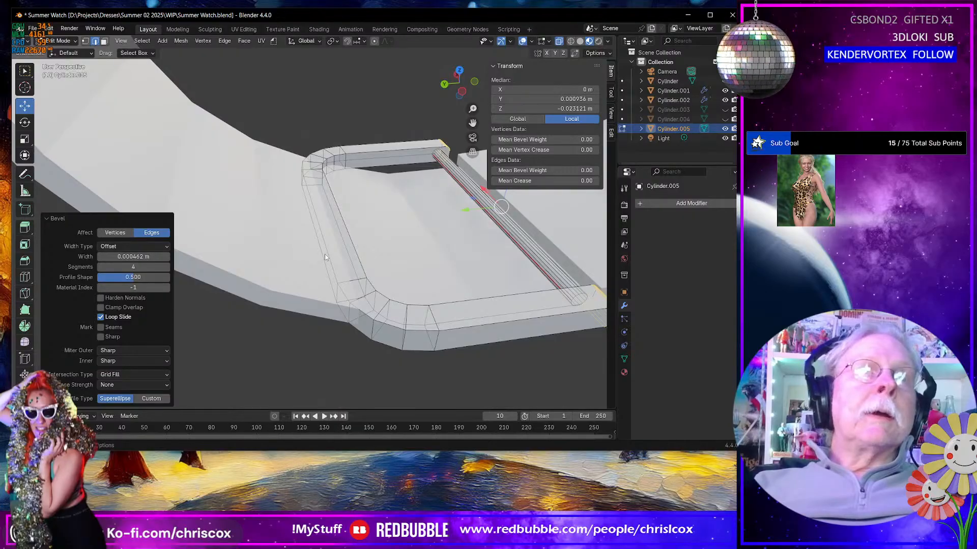
left_click(325, 258)
middle_click_drag(326, 261, 311, 283)
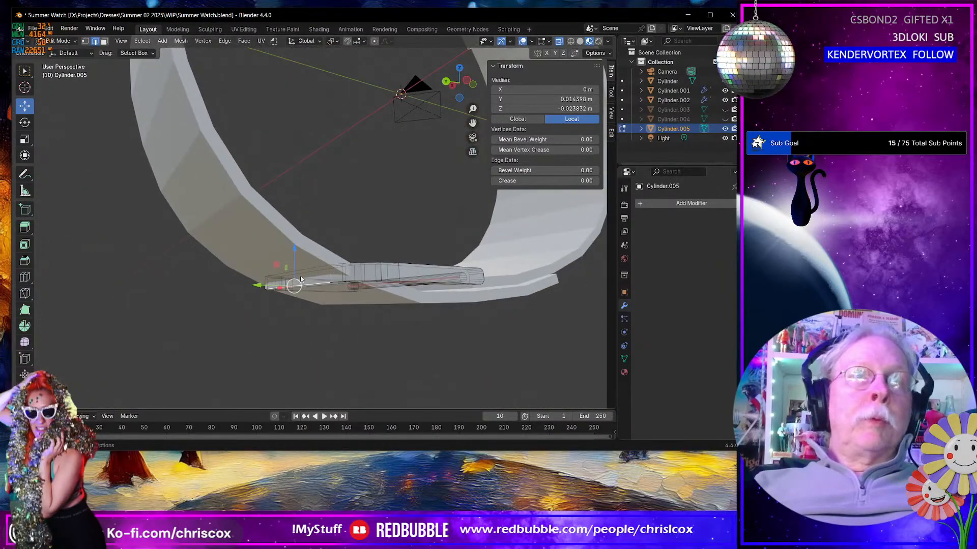
key("3")
left_click(304, 280)
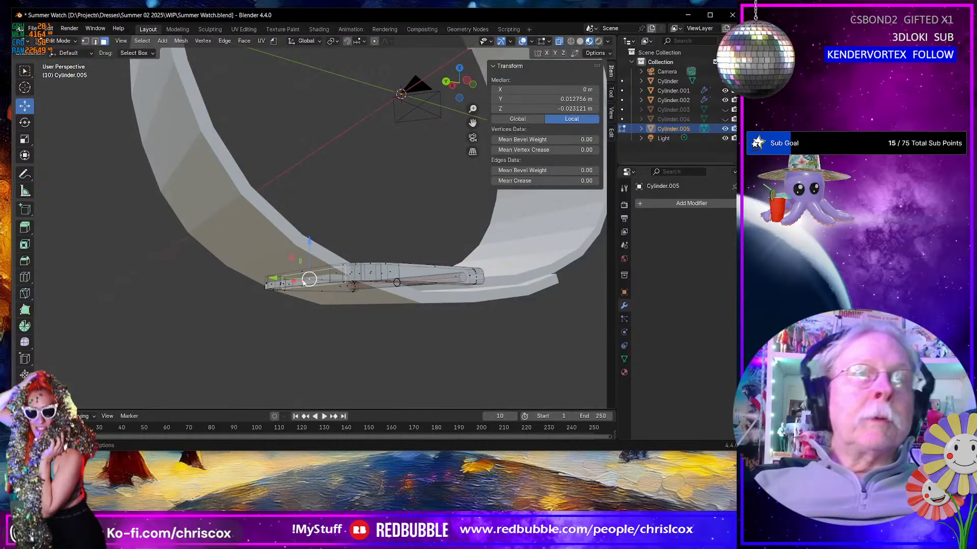
left_click(559, 42)
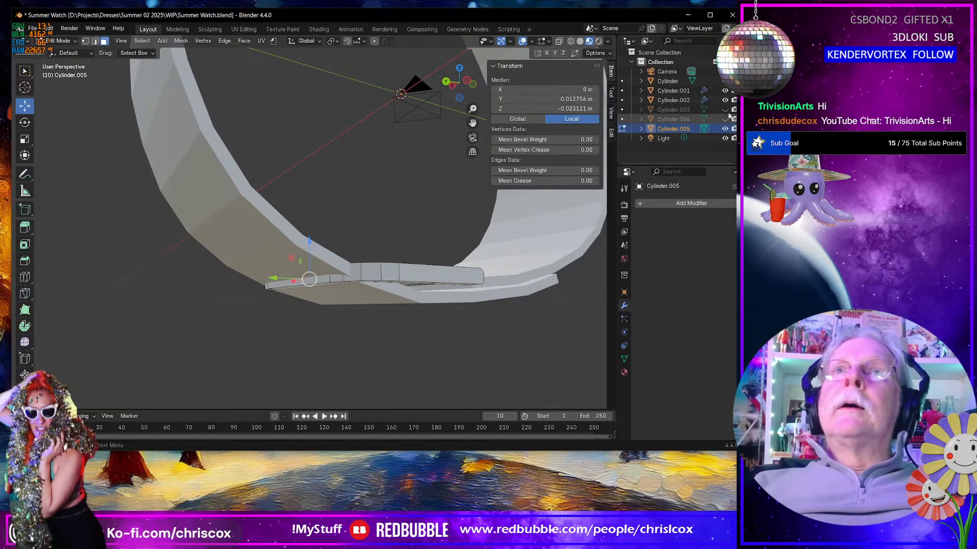
left_click(725, 90)
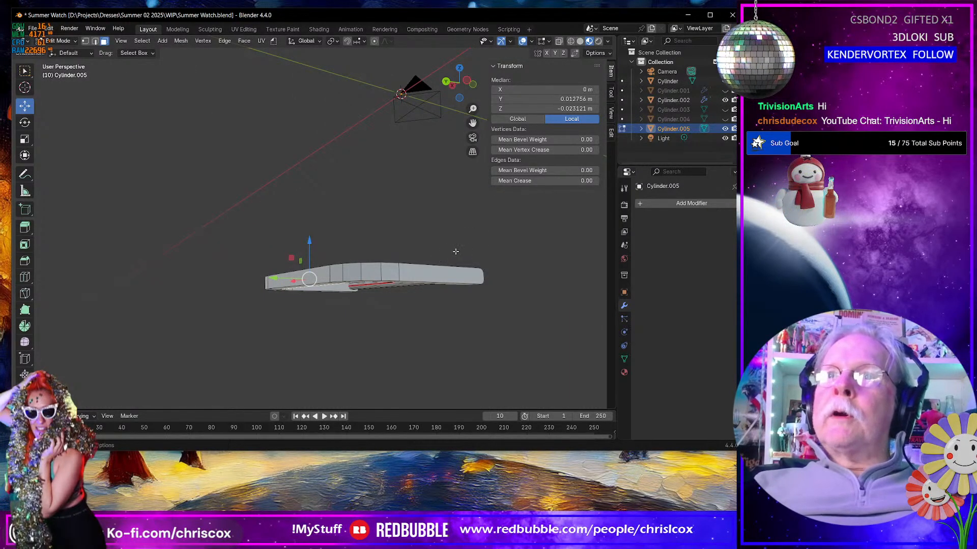
Step: Move the outer long face of the frame's crossbar 0.000508 m along Y, away from the pin
middle_click_drag(350, 254, 276, 251)
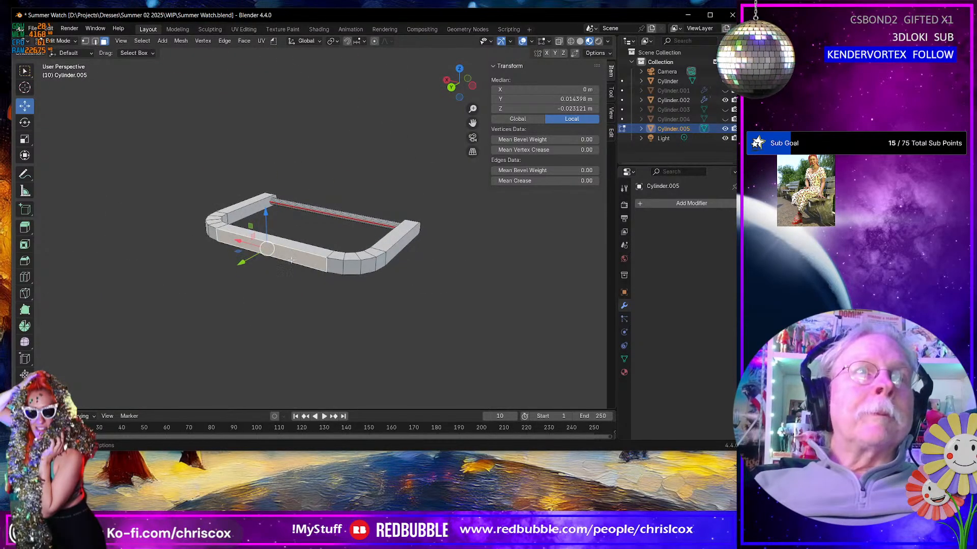
left_click_drag(240, 261, 236, 262)
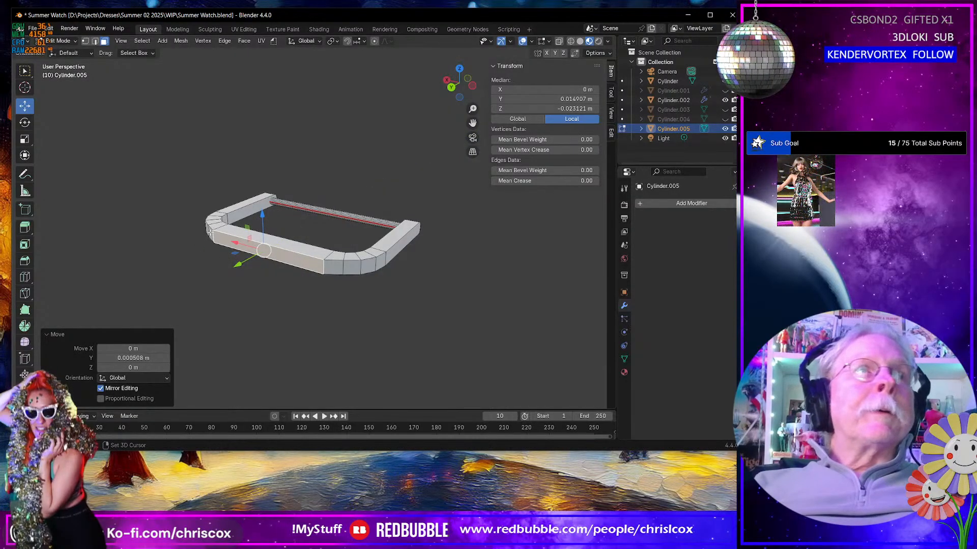
Step: Nudge the outer long face of the frame's crossbar slightly further outward along Y
left_click(314, 261)
left_click_drag(240, 262, 236, 262)
middle_click_drag(367, 295, 370, 248)
Step: Select the upper and lower outer edge loops running around the buckle frame
left_click(361, 268)
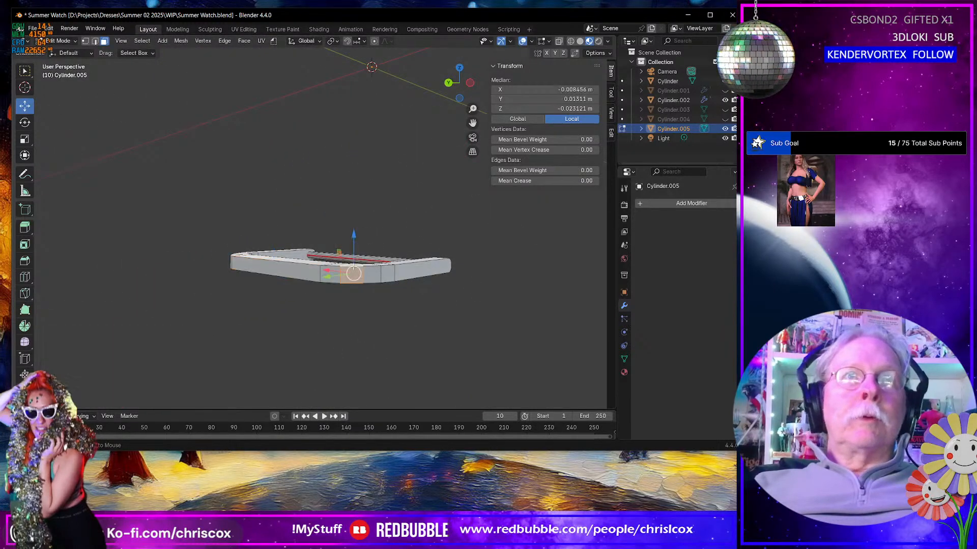
key("2")
left_click(353, 267, "alt")
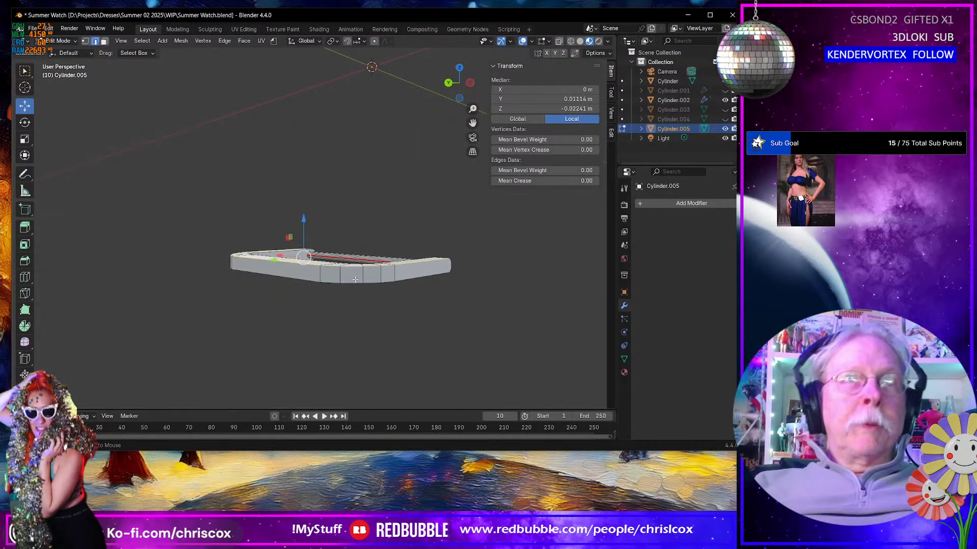
left_click(355, 284, "alt+shift")
middle_click_drag(355, 284, 232, 272)
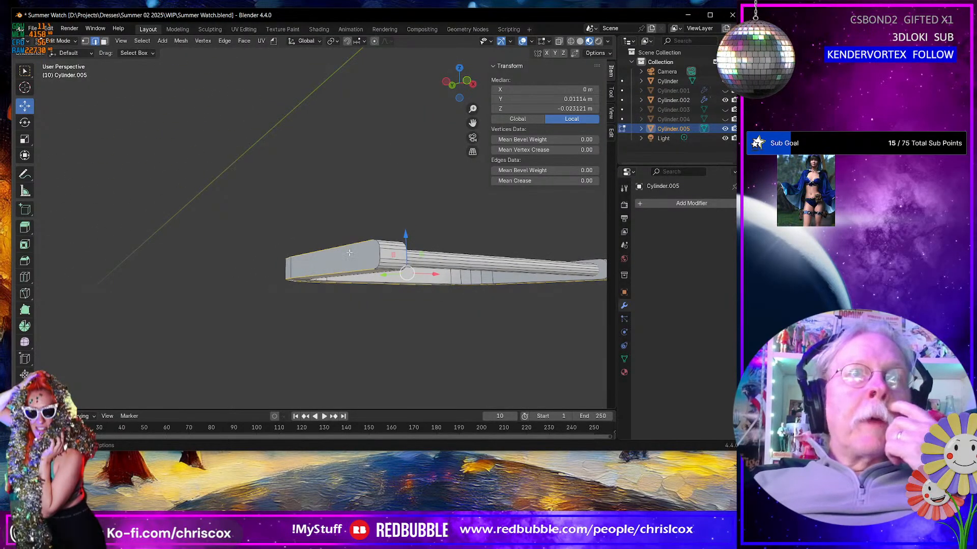
middle_click_drag(355, 254, 394, 269)
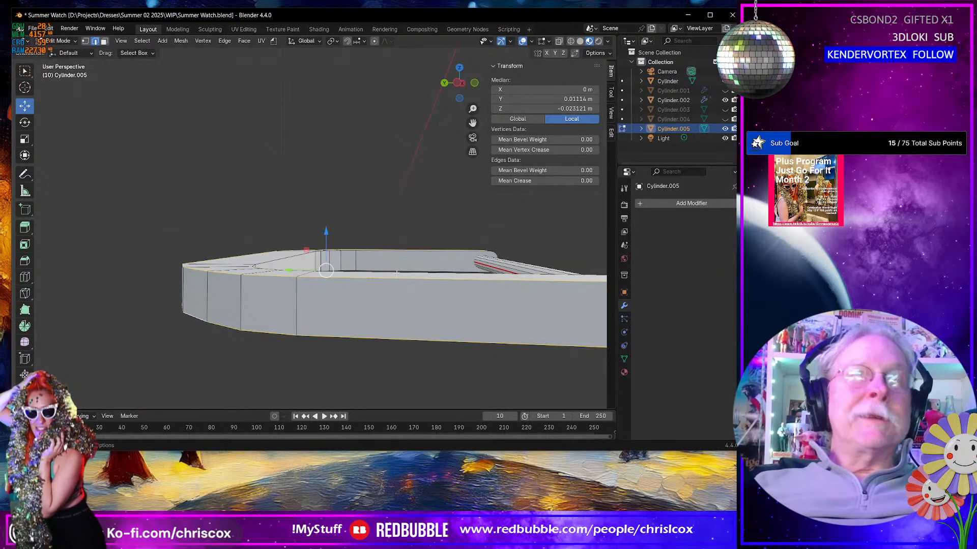
Step: Add single centred horizontal loop cuts to the frame's outer side and to the near arm's rounded end
left_click(25, 277)
left_click(291, 315)
middle_click_drag(291, 315, 376, 353)
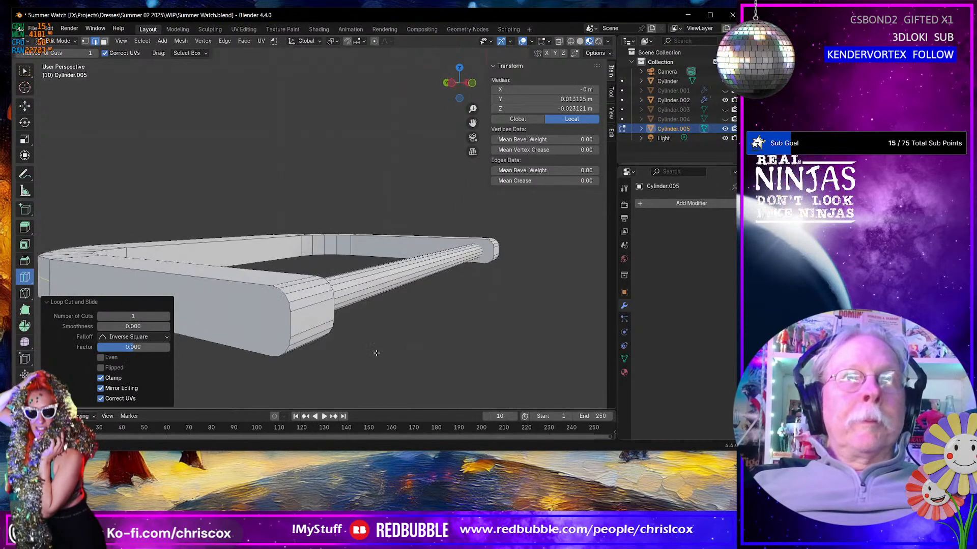
left_click(296, 322)
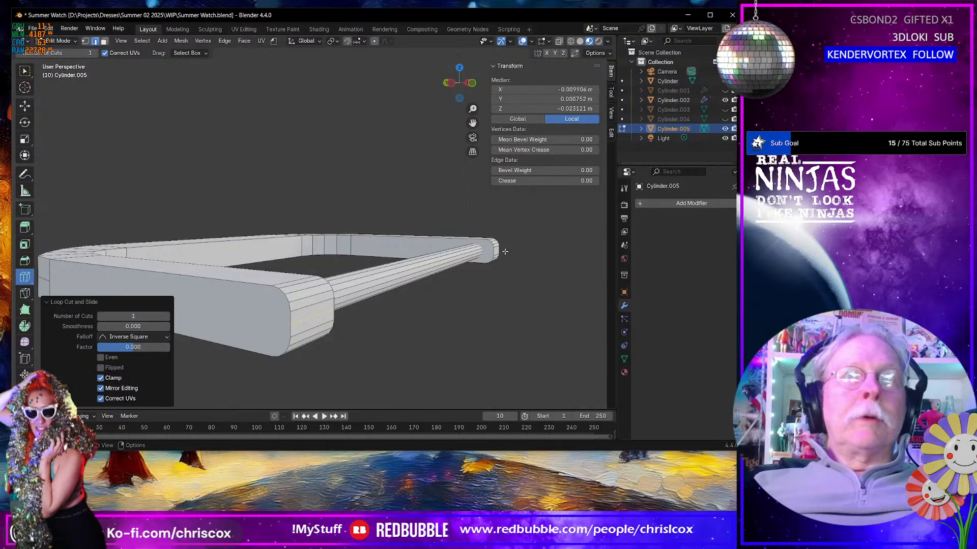
Step: Add a single centred horizontal loop cut along the inner side wall of the U frame
middle_click_drag(430, 325, 474, 324)
middle_click_drag(541, 318, 451, 350)
scroll(421, 338, "down", 2)
left_click(250, 190)
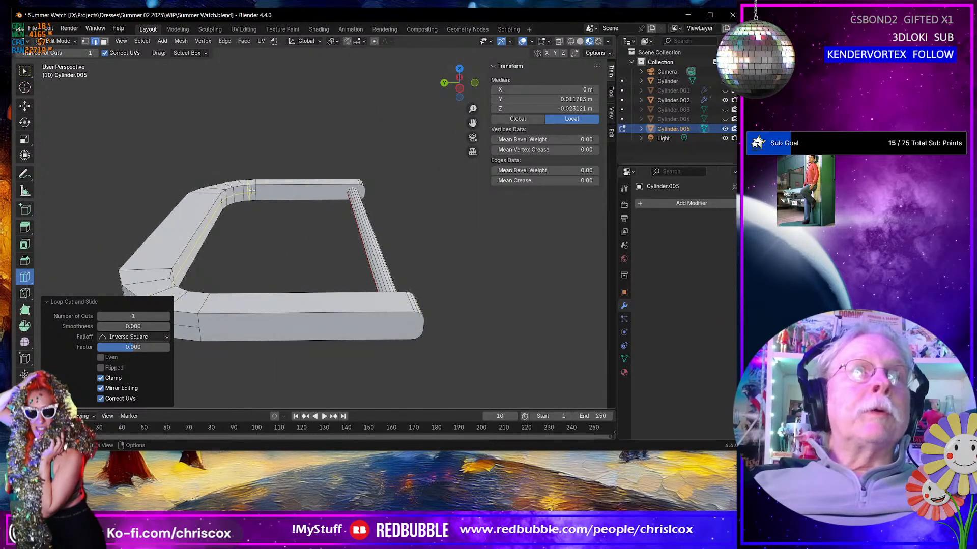
middle_click_drag(420, 249, 440, 255)
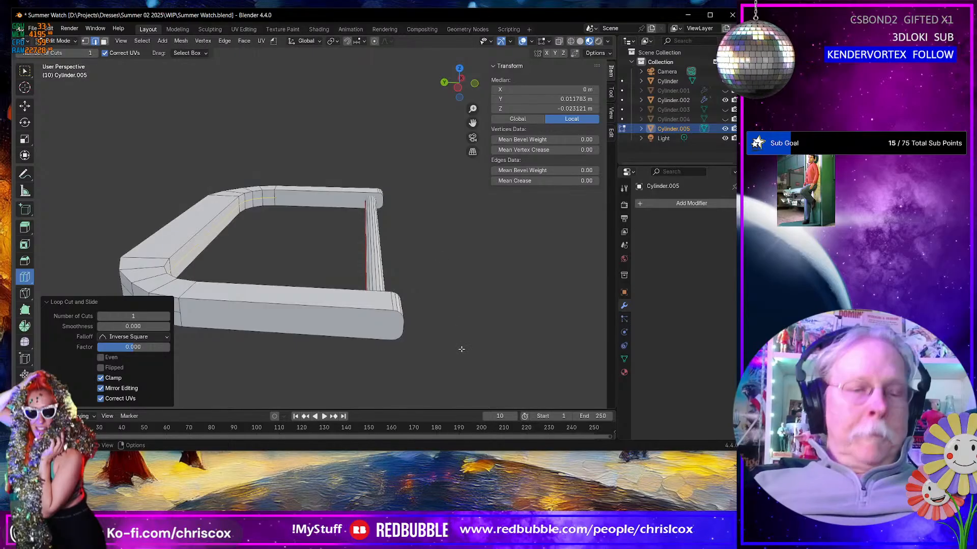
Step: Knife a lengthwise cut across the near arm's outer face, joining the rounded end's mid-height cut to the corner's loop cut
key("k")
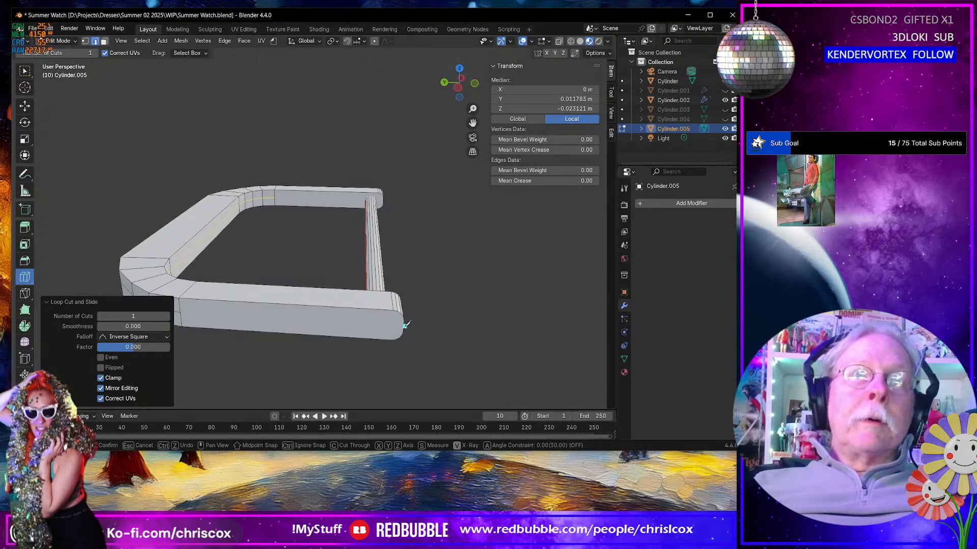
middle_click_drag(405, 322, 488, 271)
scroll(374, 308, "up", 3)
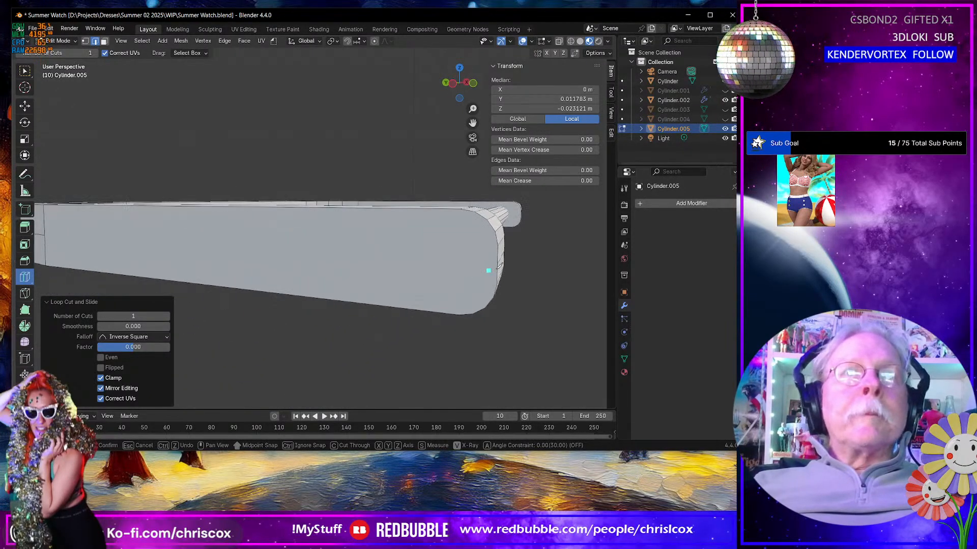
left_click(497, 264)
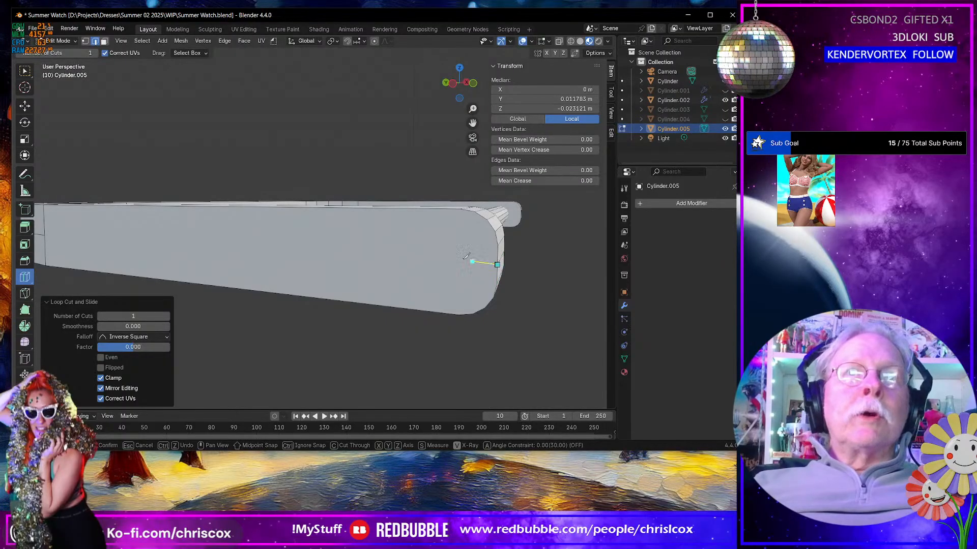
left_click(45, 235)
key("Return")
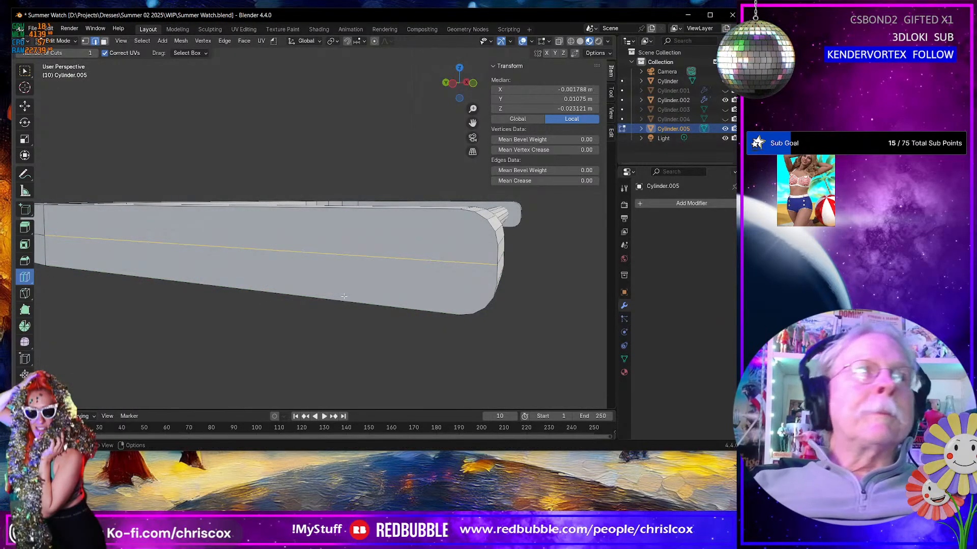
Step: Knife two vertical cuts across the near arm's outer face, one where the rounding starts and one closer to the tip
mouse_move(473, 294)
middle_mouse_down()
mouse_move(464, 290)
mouse_move(473, 301)
middle_mouse_up()
key("k")
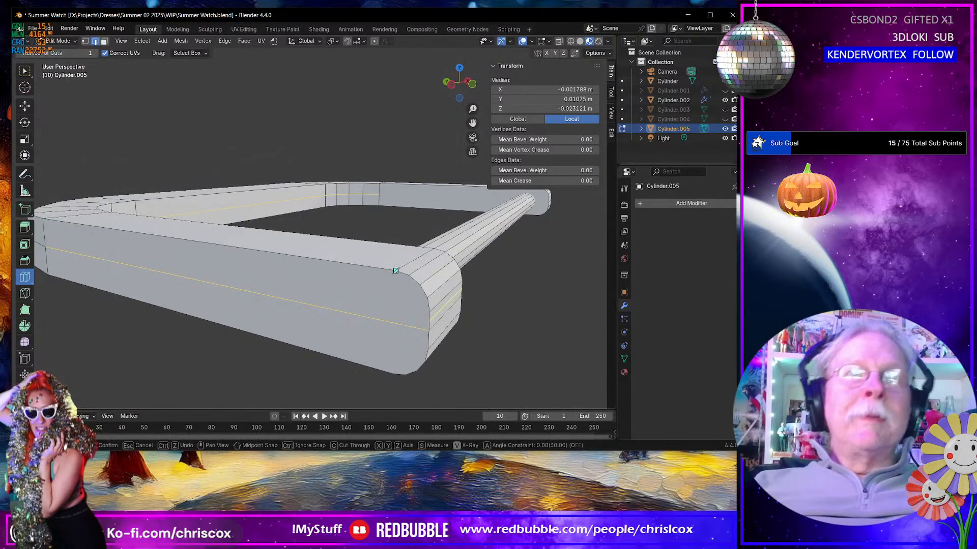
left_click(396, 271)
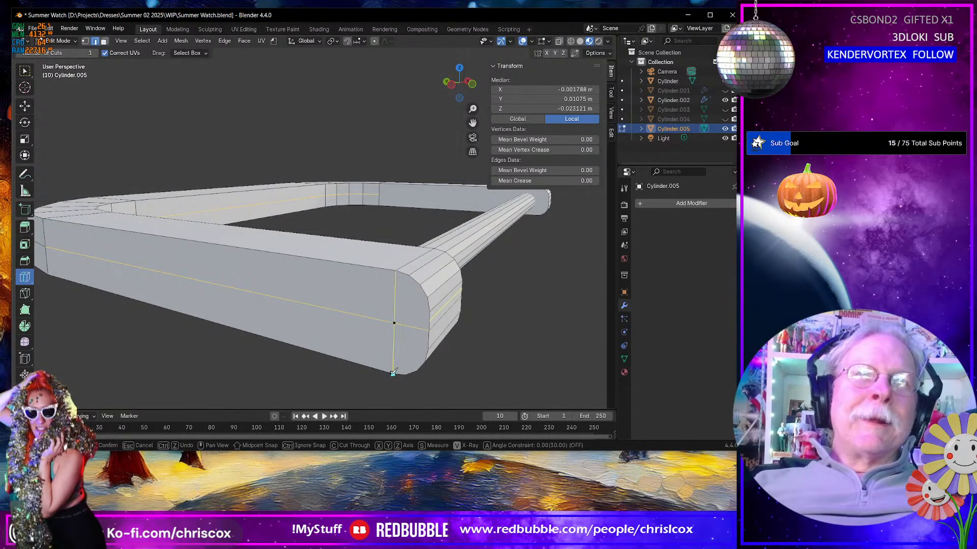
left_click(392, 374)
key("Return")
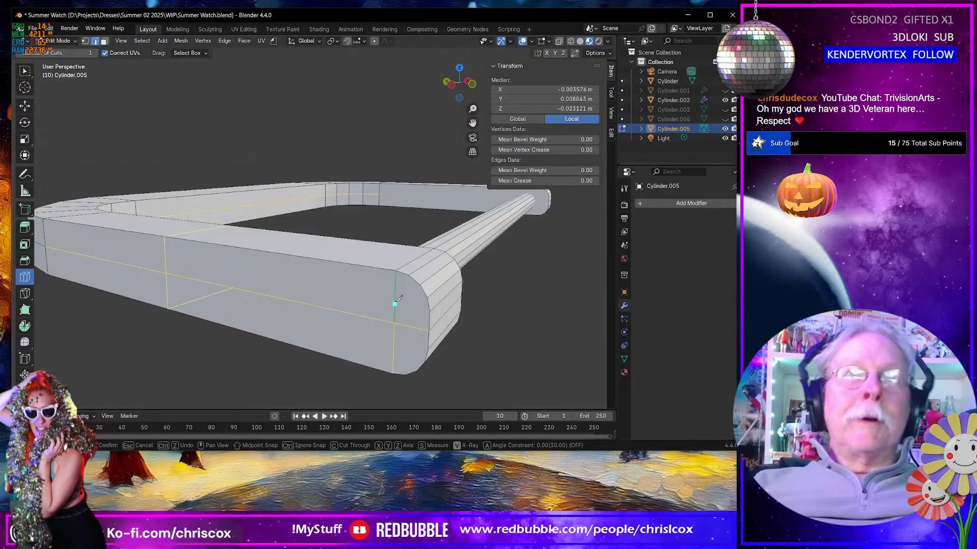
left_click(420, 285)
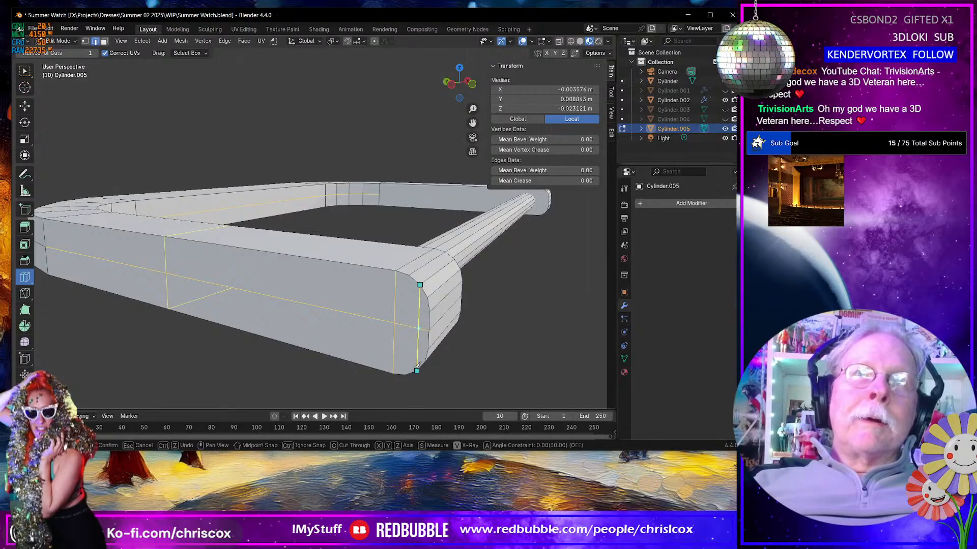
left_click(417, 371)
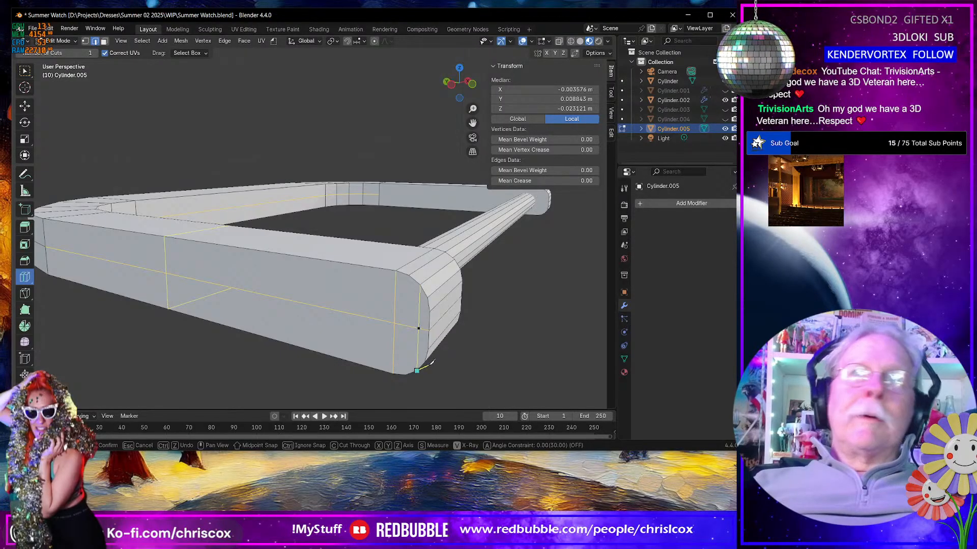
key("Return")
Step: Knife a vertical cut across the same arm's inner face beside the pin, where the end rounding starts
middle_click_drag(460, 359, 542, 407)
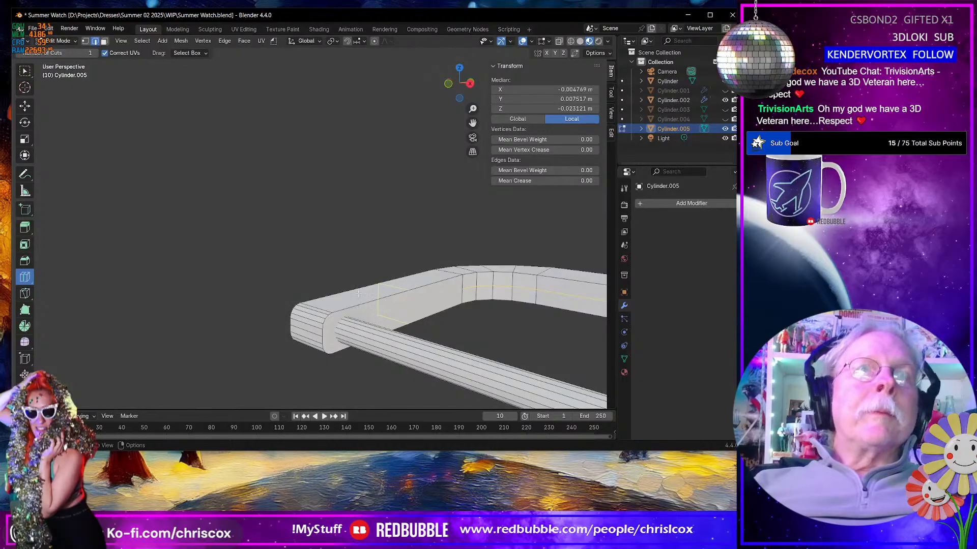
scroll(374, 242, "up", 3)
mouse_move(362, 301)
middle_mouse_down("shift")
mouse_move(361, 177)
mouse_move(358, 291)
middle_mouse_up("shift")
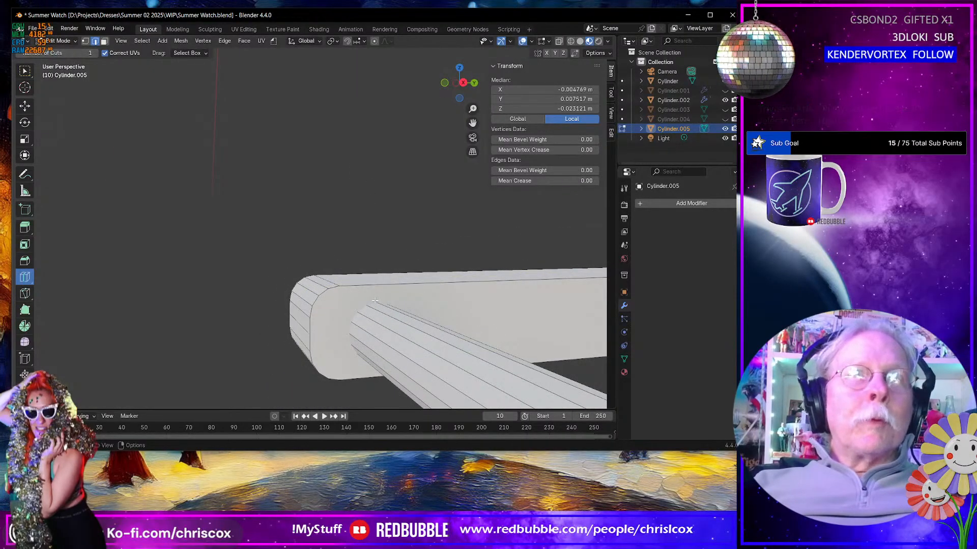
key("k")
left_click(340, 286)
middle_click_drag(347, 377, 358, 345)
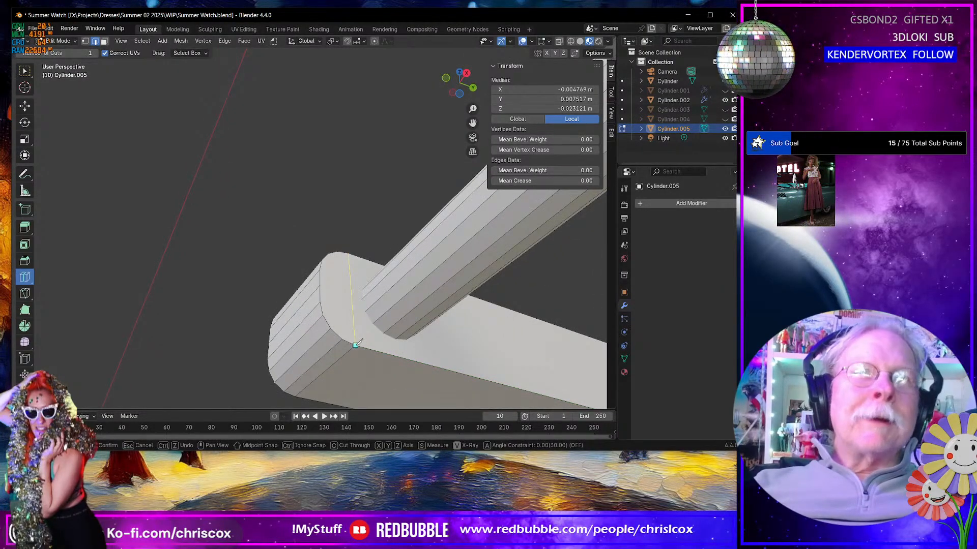
left_click(355, 345)
key("Return")
Step: Knife a second vertical cut on the arm's inner face, closer to the rounded tip, between matching upper and lower bevel vertices
key("k")
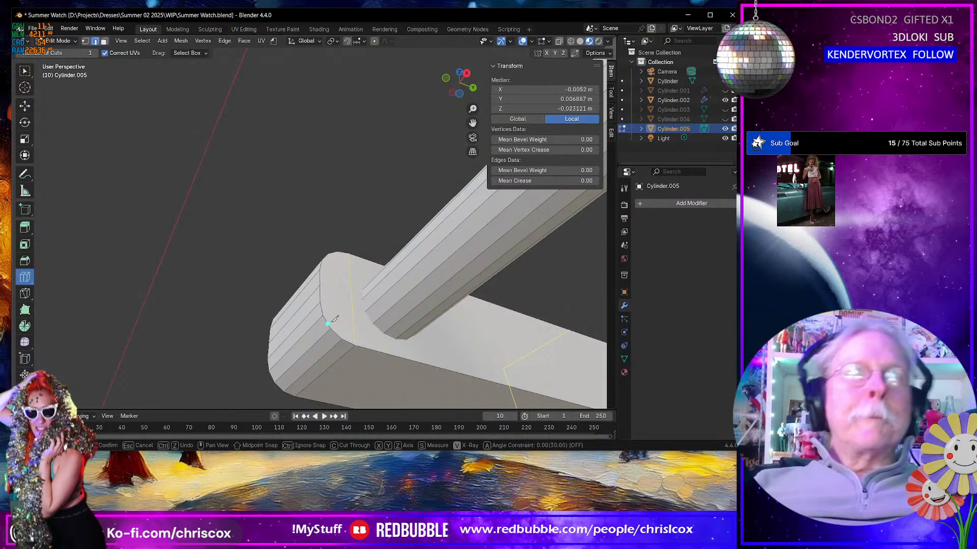
left_click(331, 329)
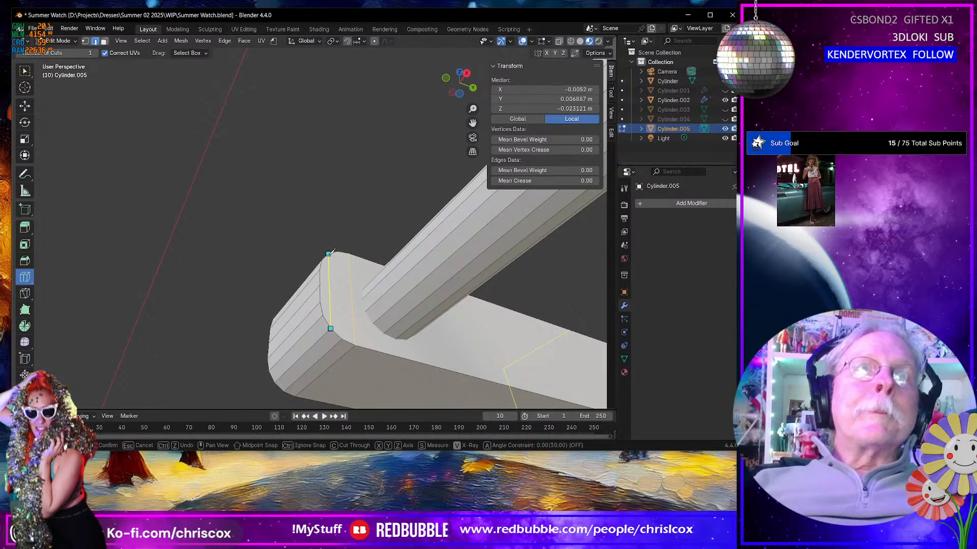
left_click(330, 254)
middle_click_drag(333, 259, 336, 285)
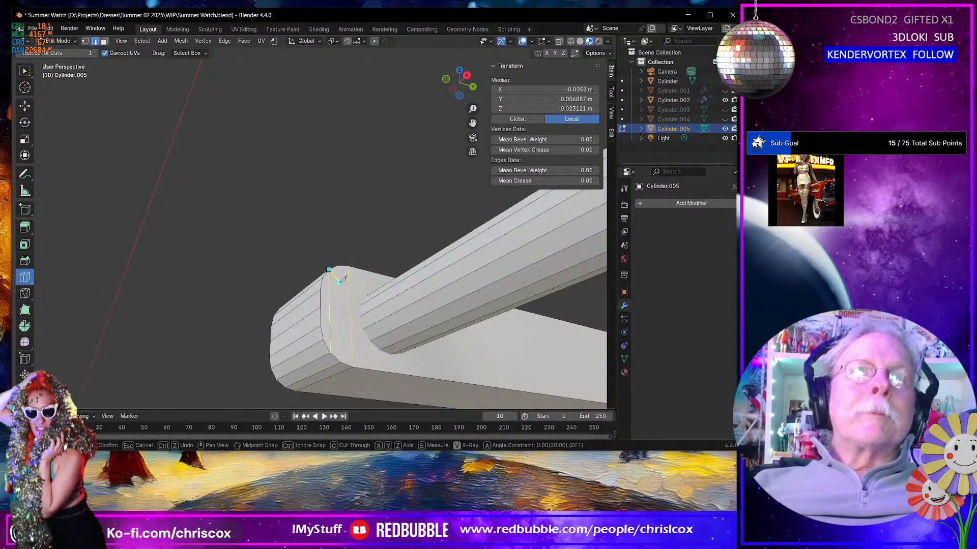
key("Return")
key("k")
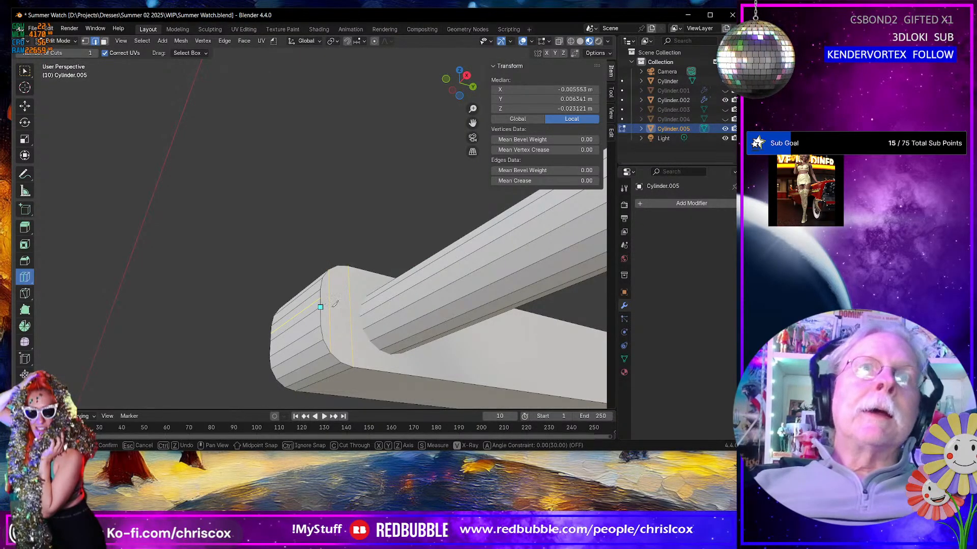
key("Escape")
Step: Knife a lengthwise cut along the arm's inner face from the corner's mid-height point past the pin to the rounded end
middle_click_drag(320, 305, 327, 323)
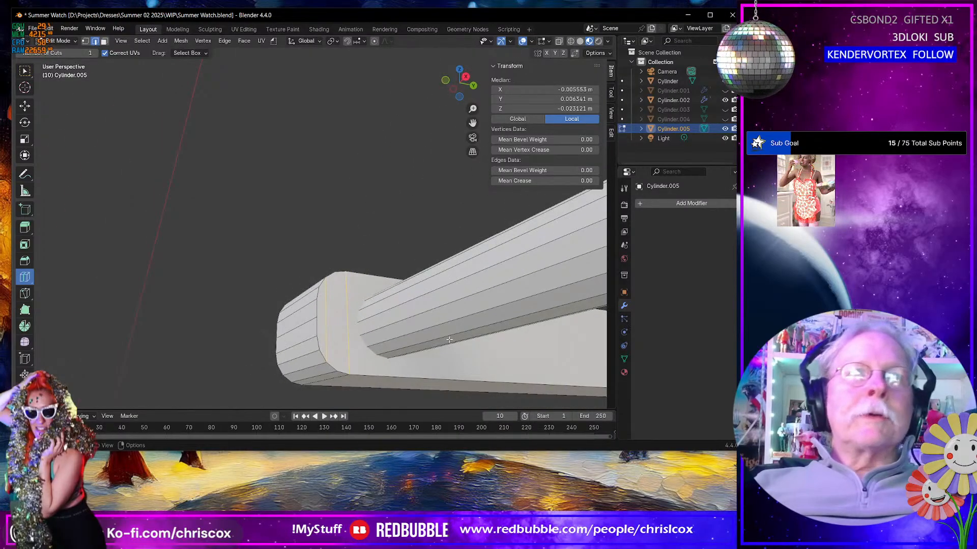
key("k")
middle_click_drag(450, 339, 240, 294)
left_click(574, 326)
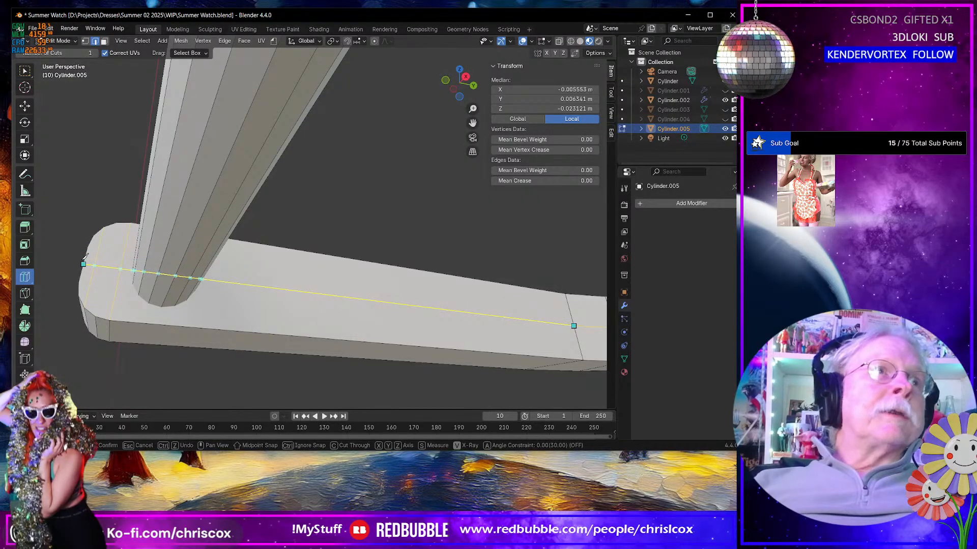
left_click(84, 263)
middle_click_drag(84, 264, 138, 261)
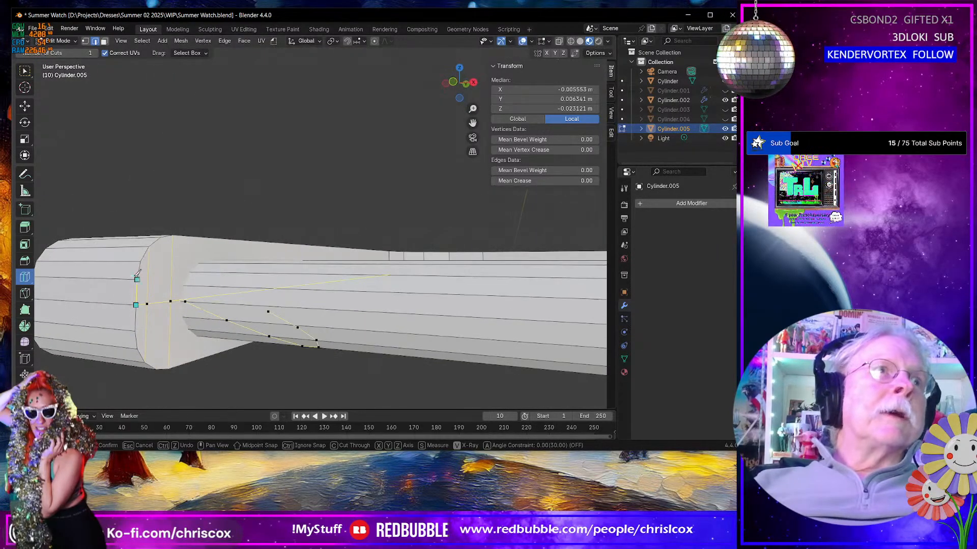
left_click(141, 261)
key("Return")
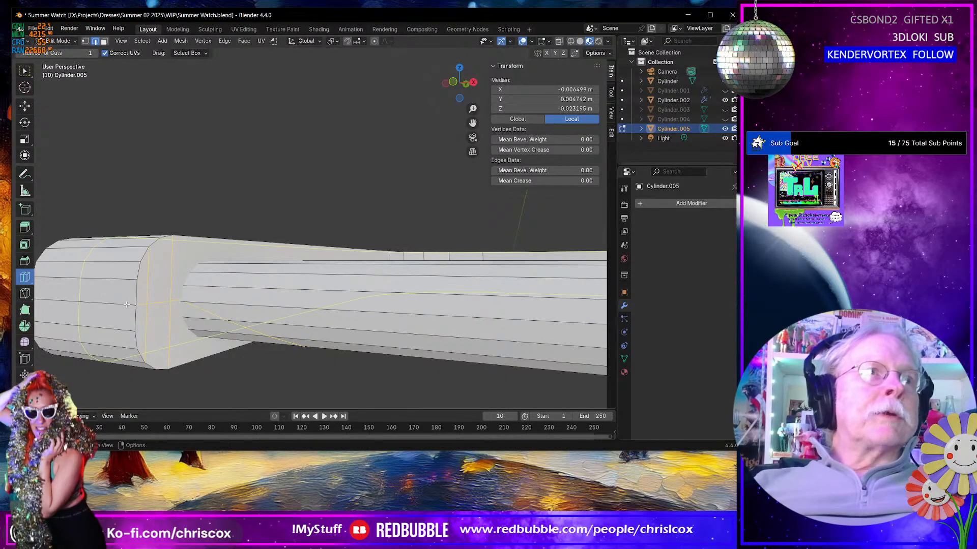
Step: Knife a V-shaped cut on the inner face's tip, linking the upper and lower bevel vertices through the mid-height cut intersection
middle_click_drag(126, 304, 251, 256, "shift")
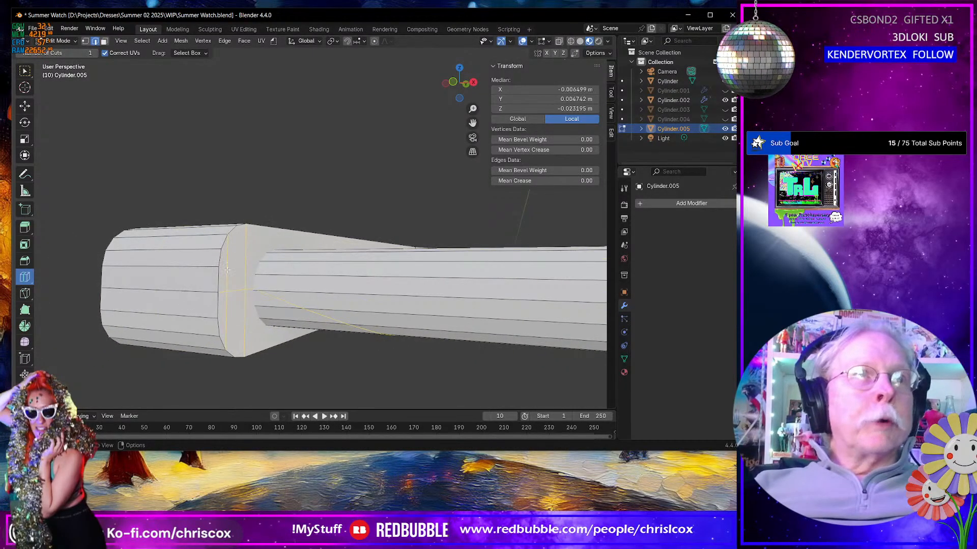
key("k")
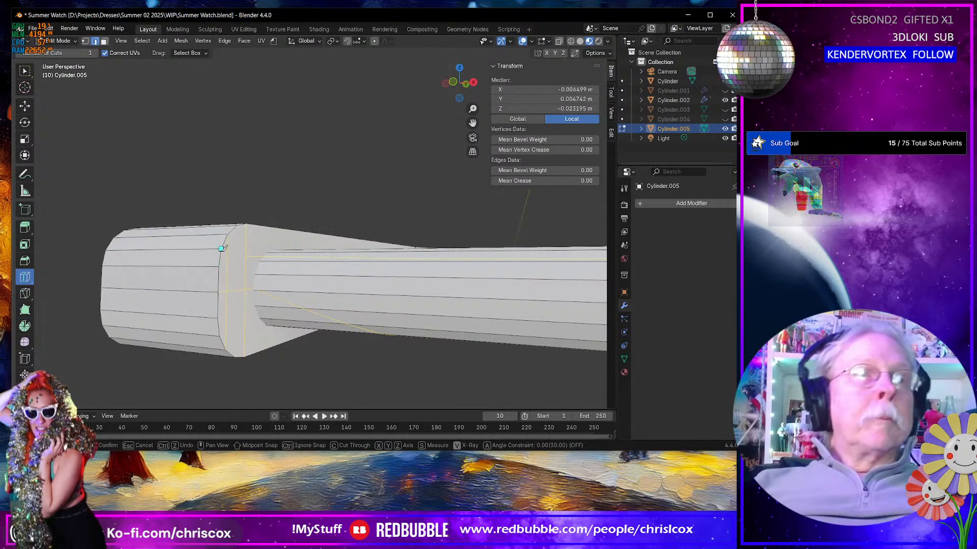
left_click(221, 249)
left_click(227, 292)
left_click(220, 336)
key("Return")
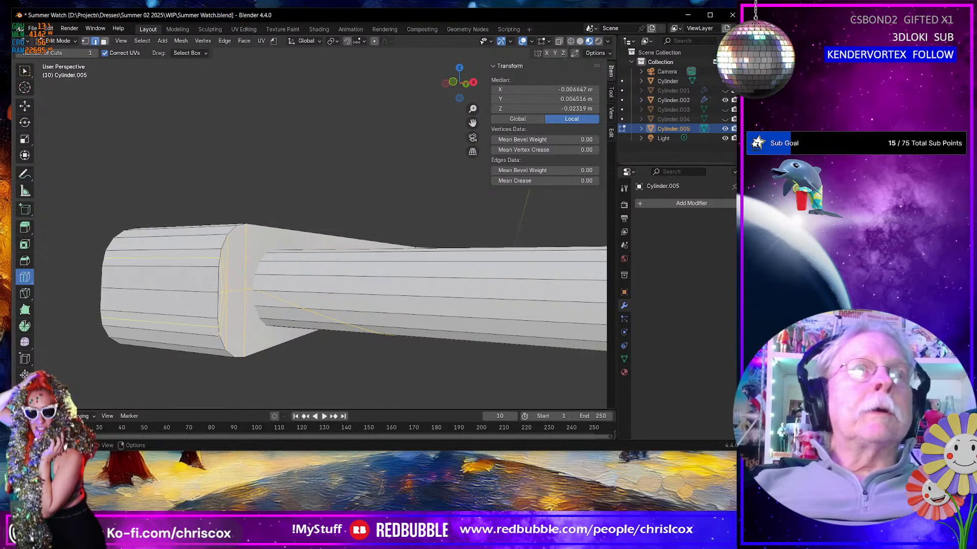
Step: Knife a matching V-shaped cut on the arm's outer face tip, linking the upper and lower bevel vertices through the mid-height cut intersection
middle_click_drag(222, 335, 354, 325)
middle_click_drag(429, 312, 587, 215)
middle_click_drag(519, 251, 355, 318)
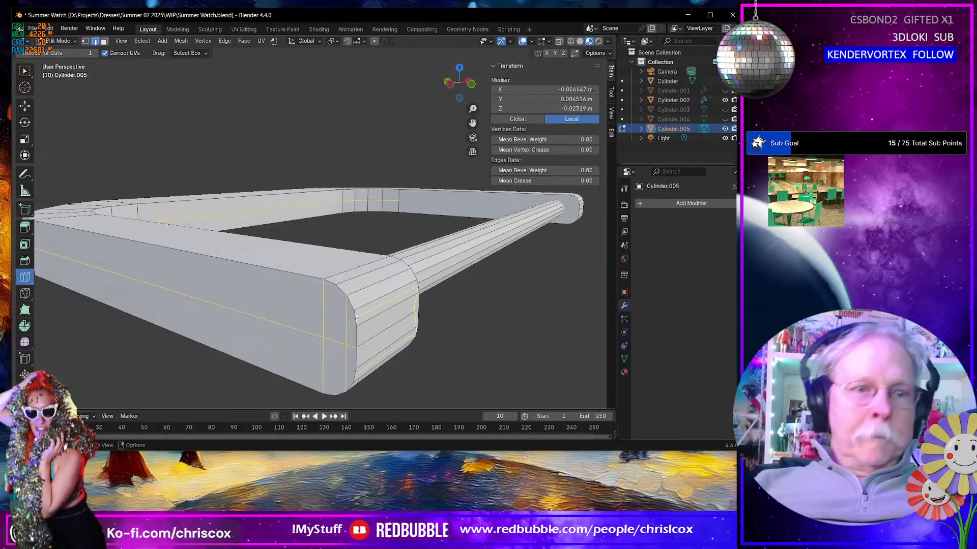
middle_click_drag(359, 311, 461, 337)
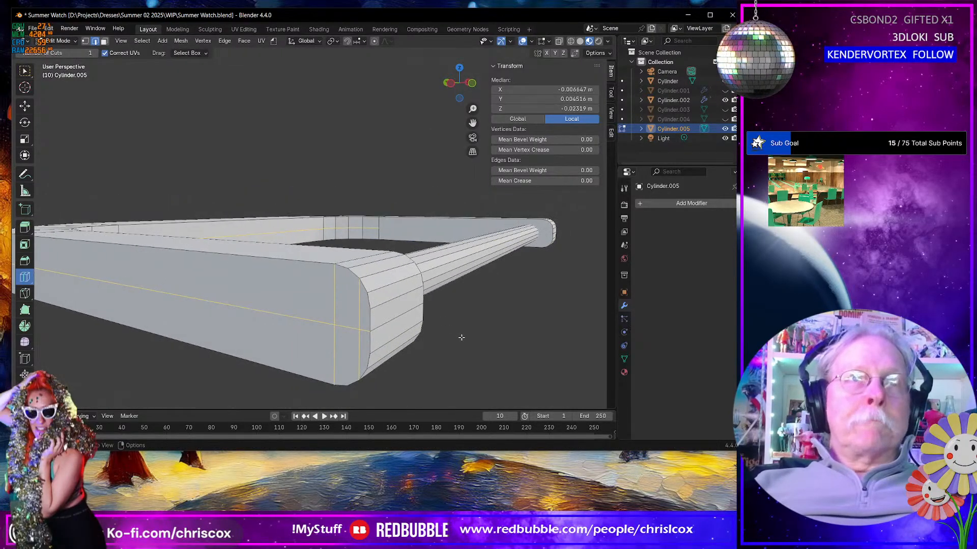
key("k")
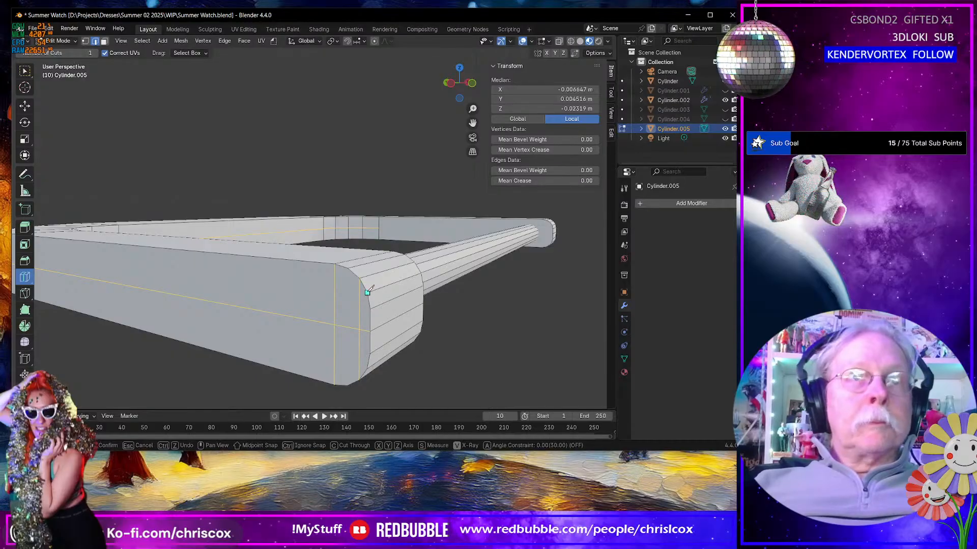
left_click(367, 369)
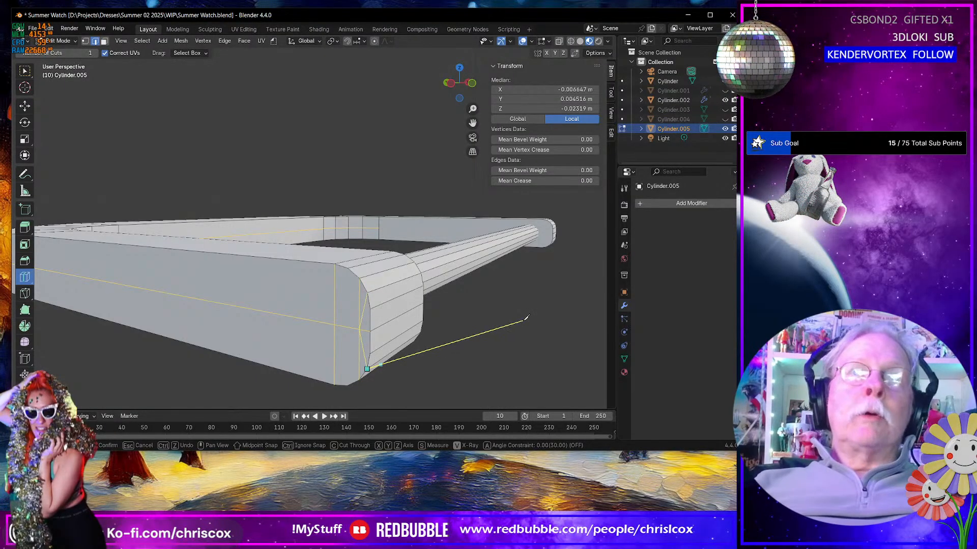
key("Return")
Step: Try to knife a lengthwise cut along the opposite arm's inner face from the corner's mid-height point to the rounded end
middle_click_drag(516, 310, 375, 263)
scroll(375, 263, "up", 5)
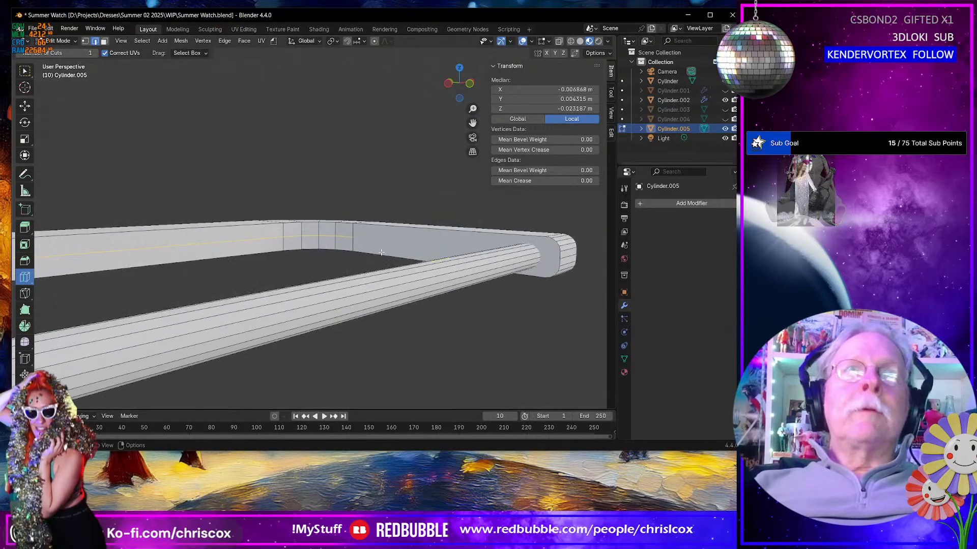
key("k")
left_click(356, 239)
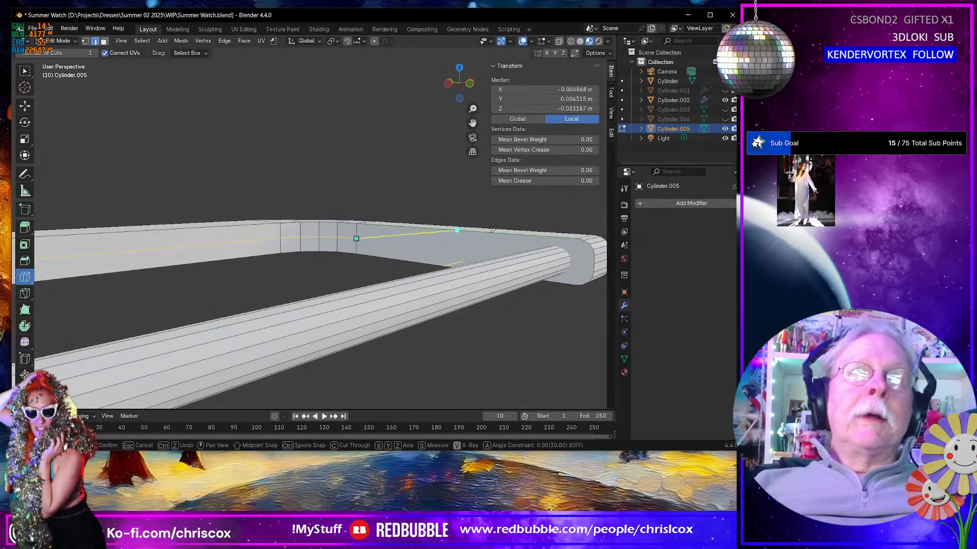
left_click(595, 264)
middle_click_drag(594, 264, 443, 260)
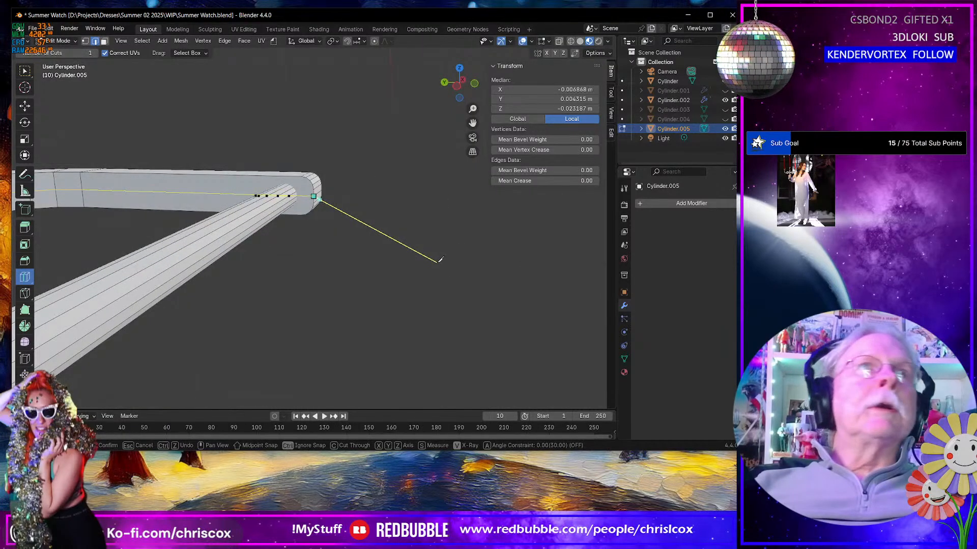
key("ctrl+z")
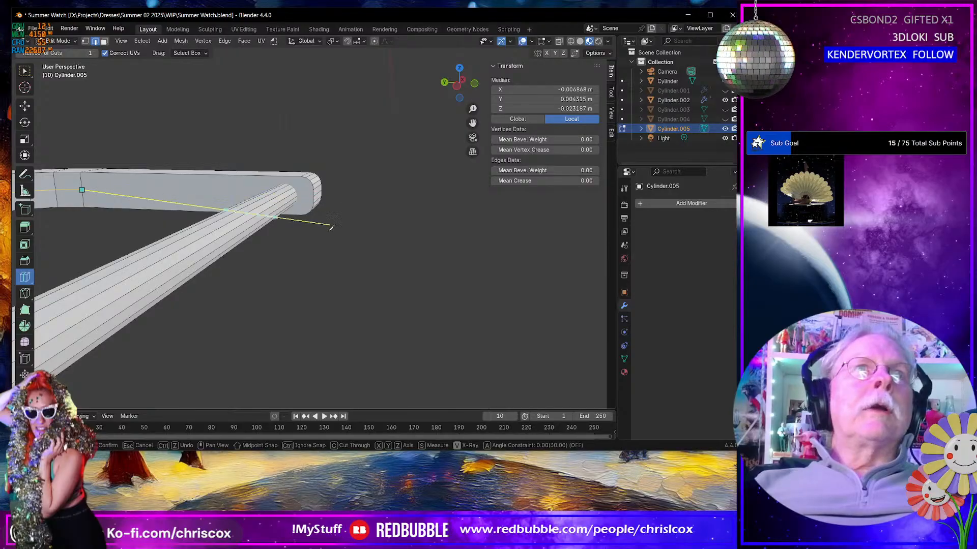
key("Return")
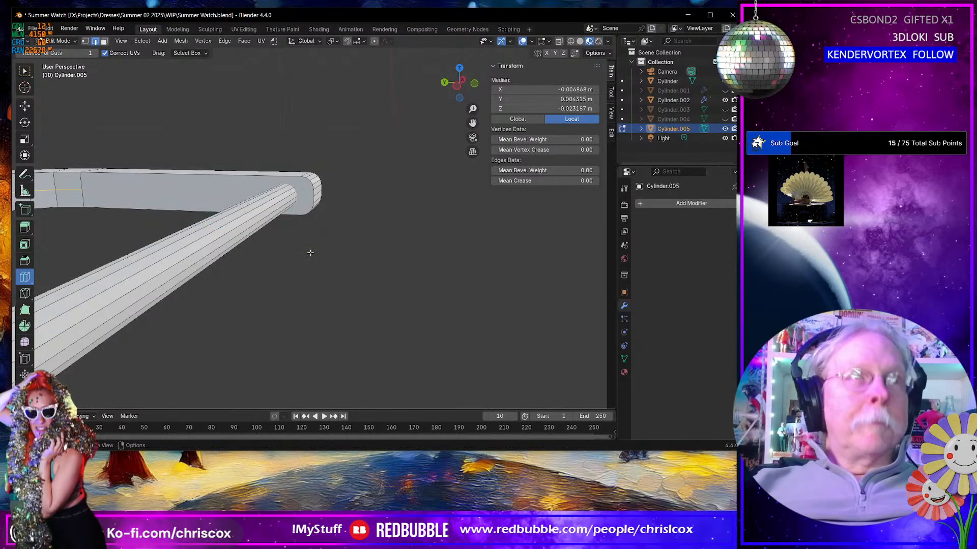
Step: Switch to face selection with the Move tool and select a lengthwise face on the pin between the two arms
key("3")
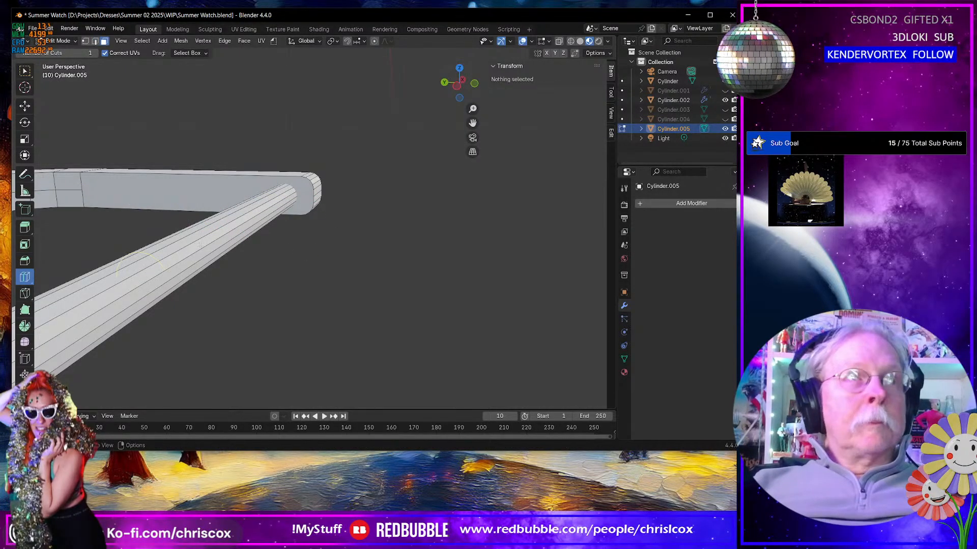
key("shift+space")
key("g")
left_click(191, 267)
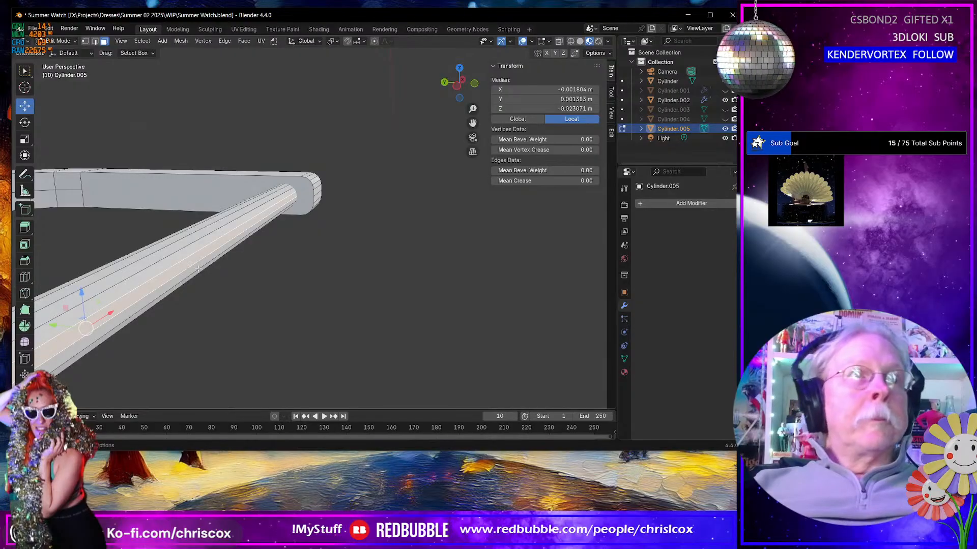
middle_click_drag(221, 274, 69, 262)
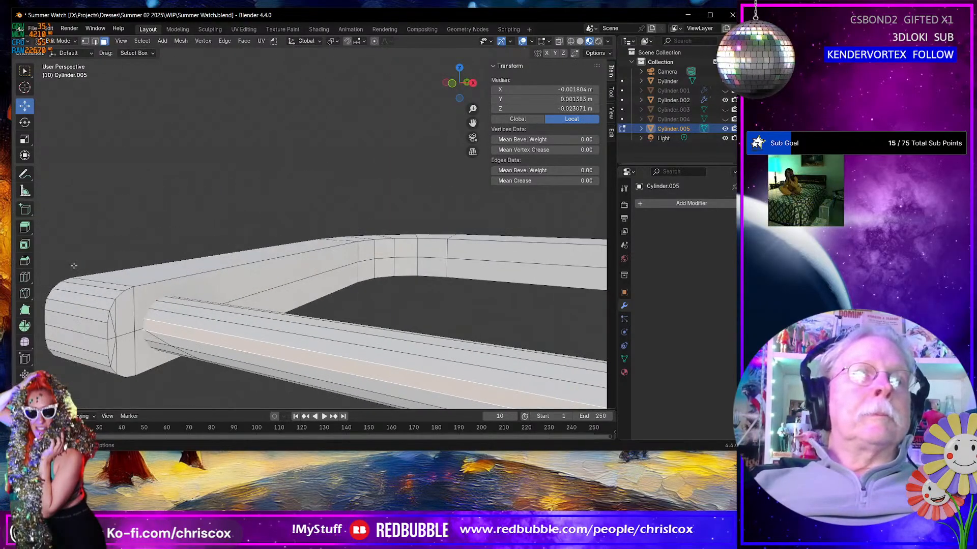
Step: Select all linked geometry of the round buckle bar and move it up 0.003326 m along Z, clear of the frame
middle_click_drag(144, 295, 369, 289)
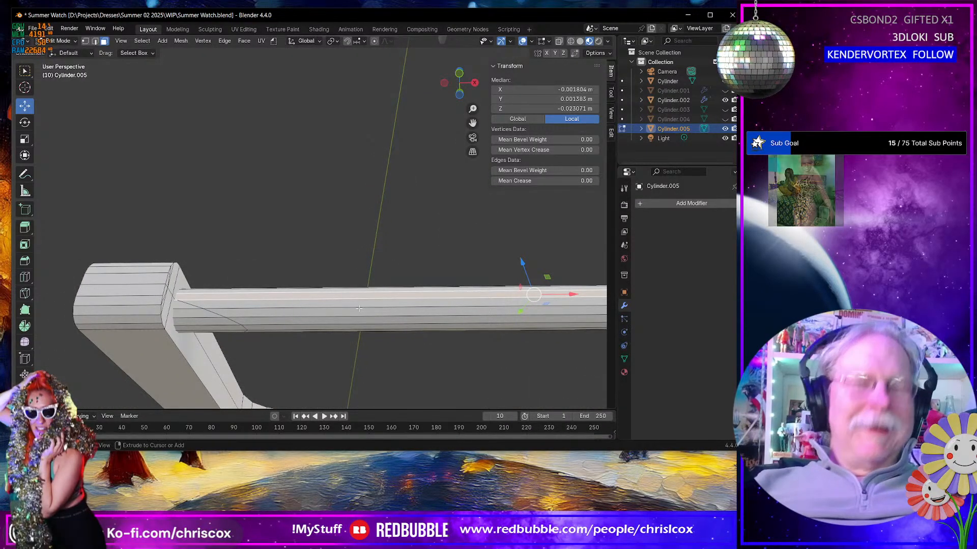
key("ctrl+l")
scroll(358, 309, "down", 3)
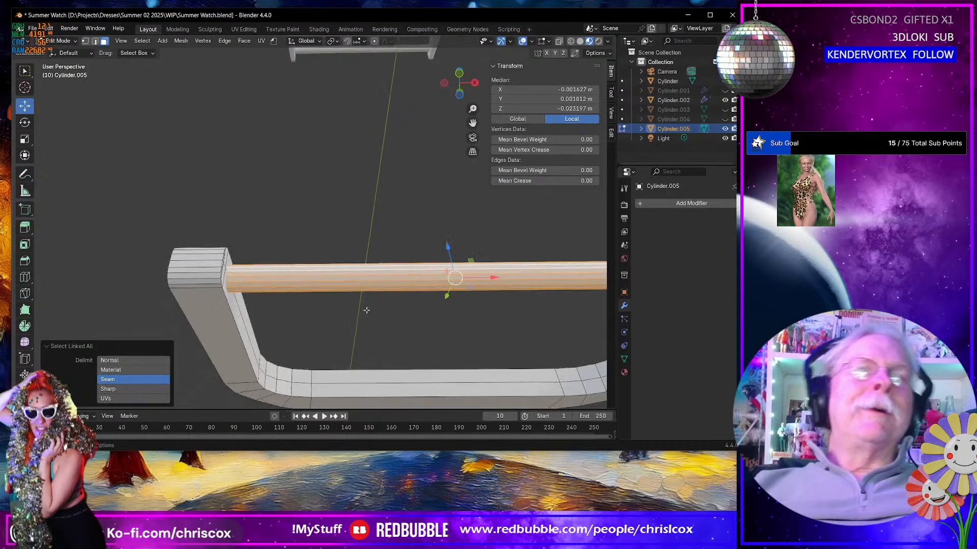
middle_click_drag(373, 311, 387, 334)
left_click_drag(431, 222, 425, 136)
middle_click_drag(397, 161, 199, 260)
middle_click_drag(450, 322, 461, 316)
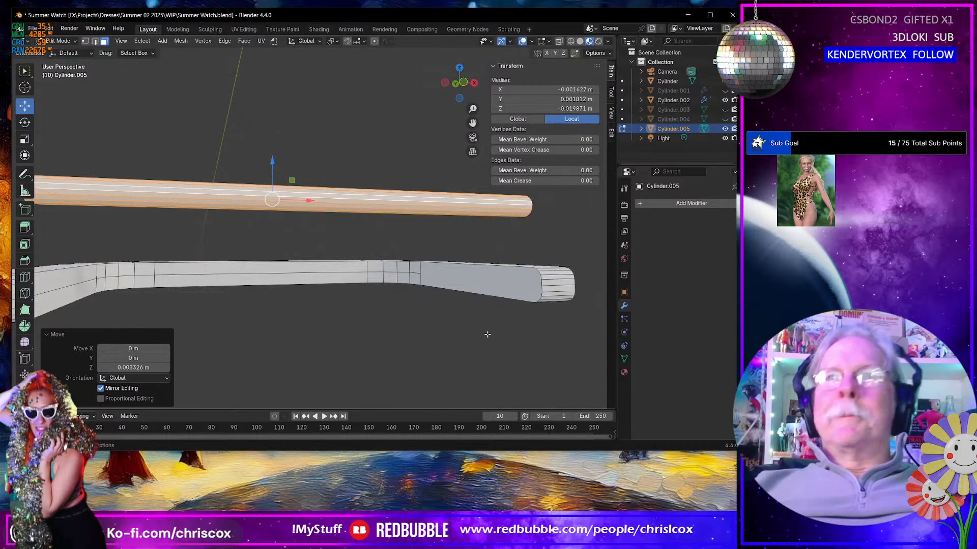
Step: Knife-cut a vertical edge across the inner face of the frame arm where its rounded end begins
scroll(487, 334, "up", 4)
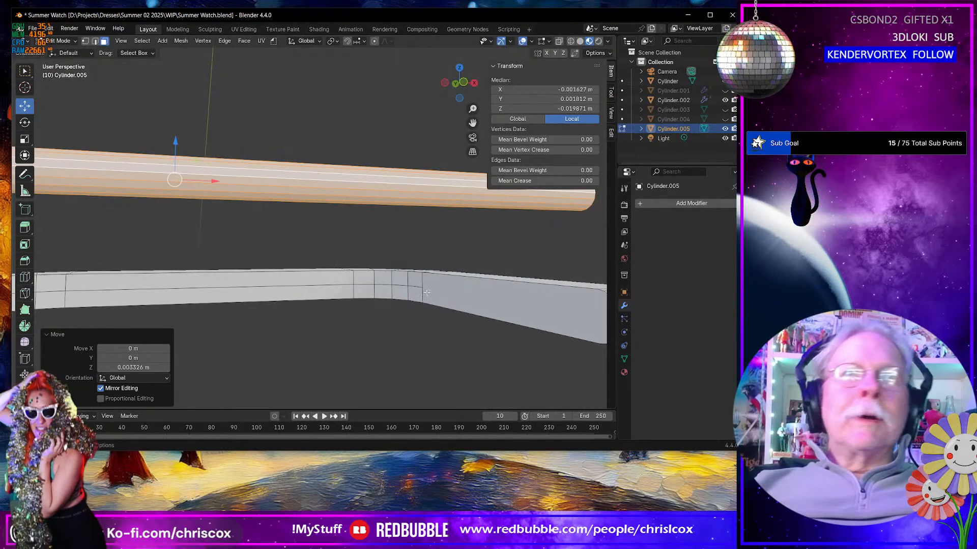
middle_click_drag(432, 305, 235, 325, "shift")
mouse_move(410, 359)
middle_mouse_down()
mouse_move(438, 354)
mouse_move(405, 348)
middle_mouse_up()
key("k")
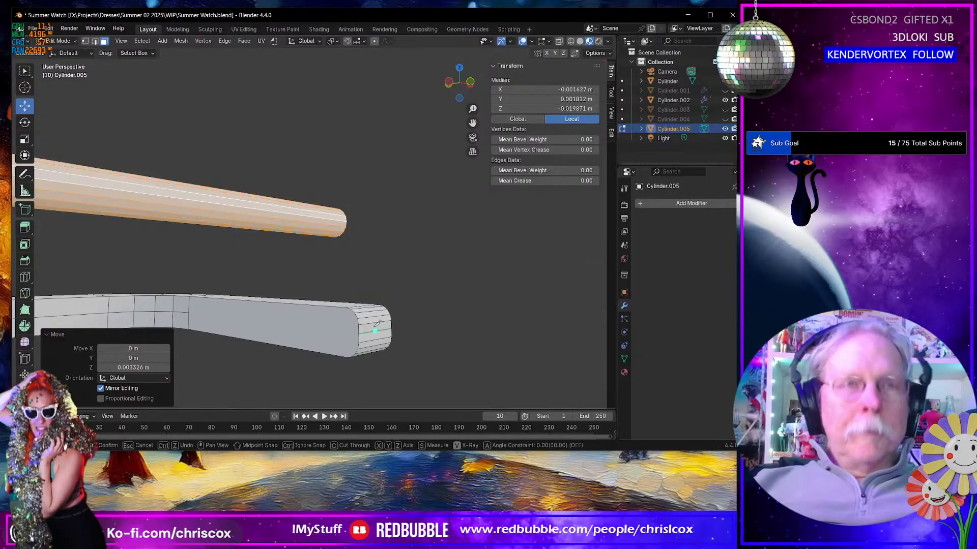
left_click(346, 357)
key("Return")
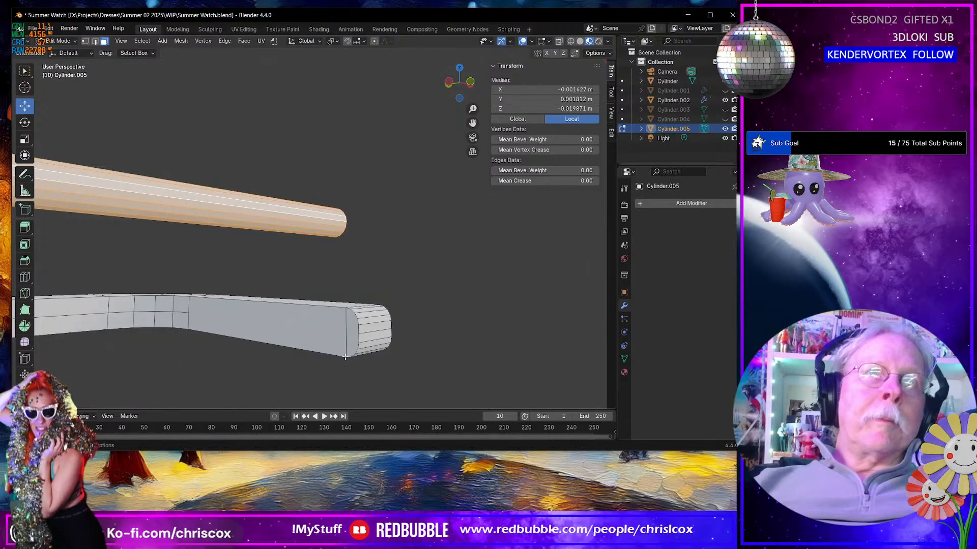
Step: Knife-cut a second vertical edge on the inner face, joining the upper and lower curve vertices of the rounded end
scroll(384, 349, "down", 5)
scroll(379, 338, "up", 5)
scroll(470, 352, "down", 2)
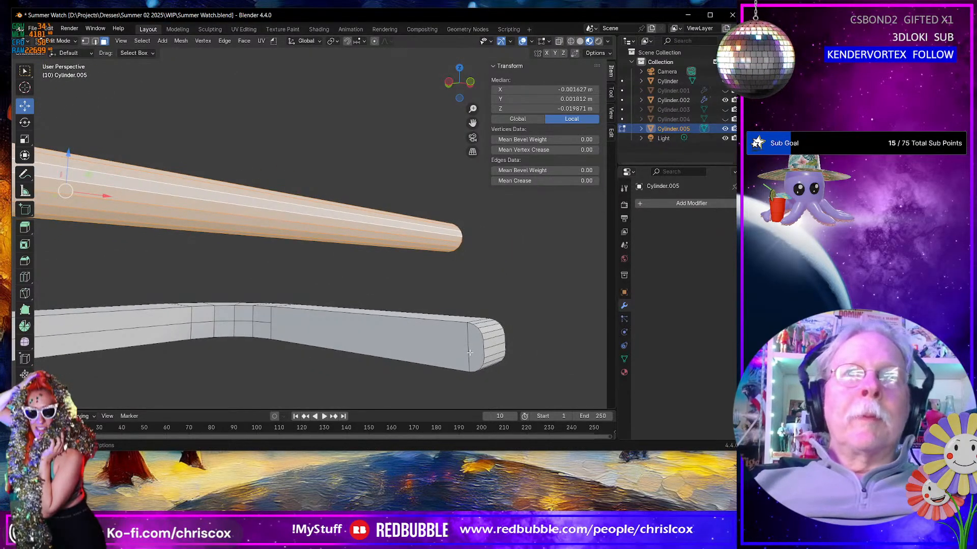
scroll(478, 346, "up", 2)
left_click(511, 381)
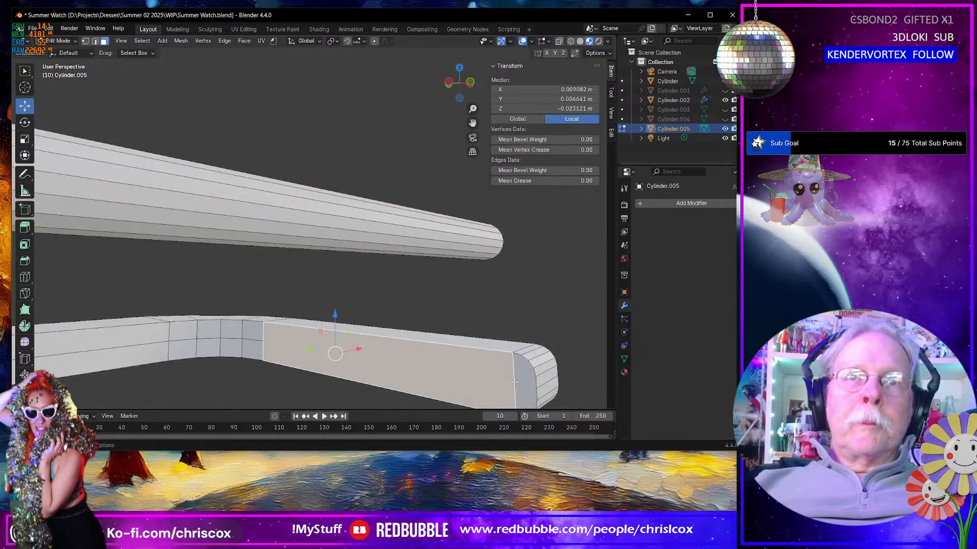
scroll(525, 363, "up", 6)
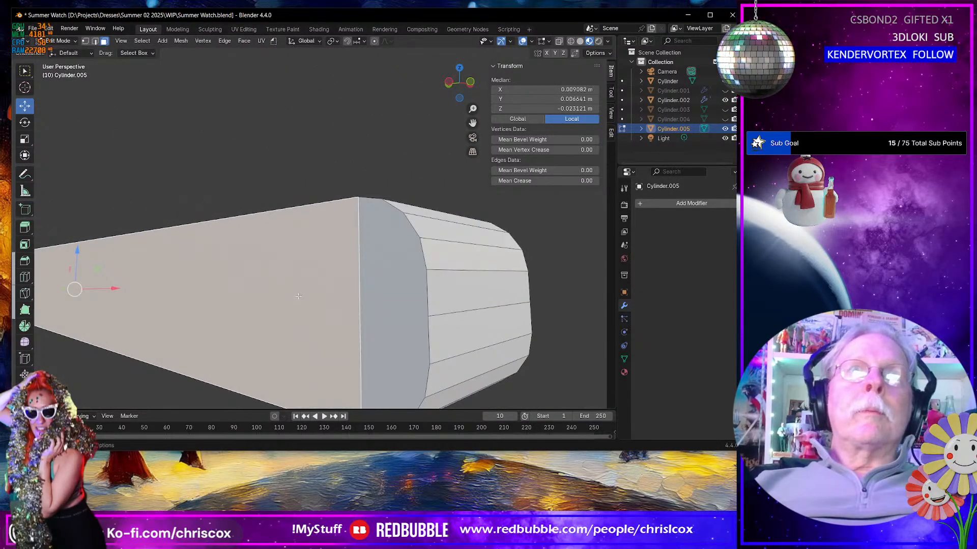
key("k")
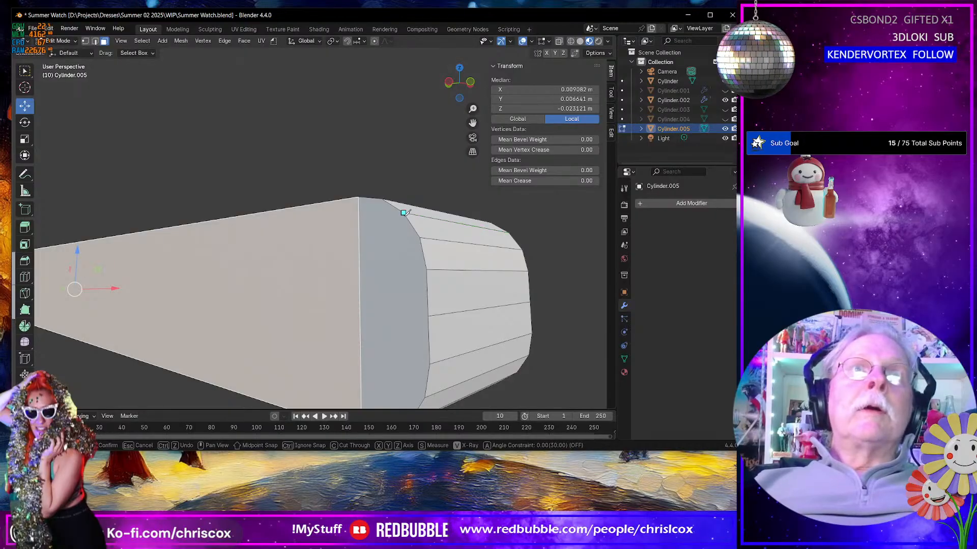
middle_click_drag(403, 223, 454, 220)
left_click(464, 202)
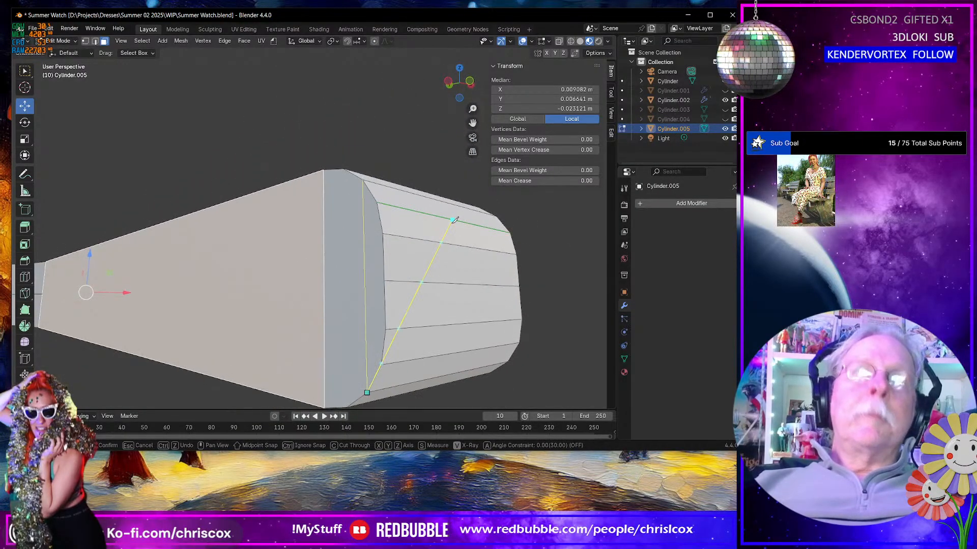
right_click(455, 220)
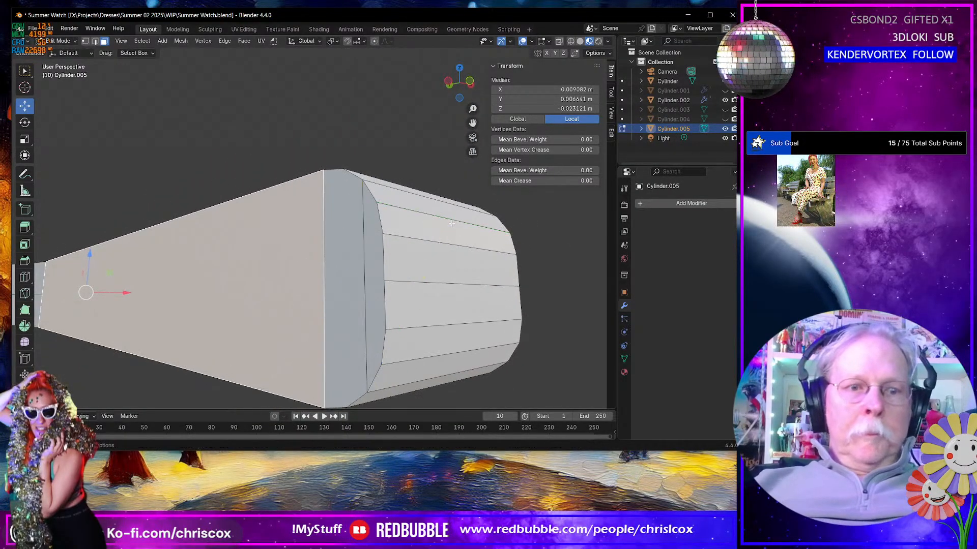
Step: Knife-cut a horizontal edge along the inner face, from the rounded end's middle vertex to the corner's middle edge loop
left_click(382, 234)
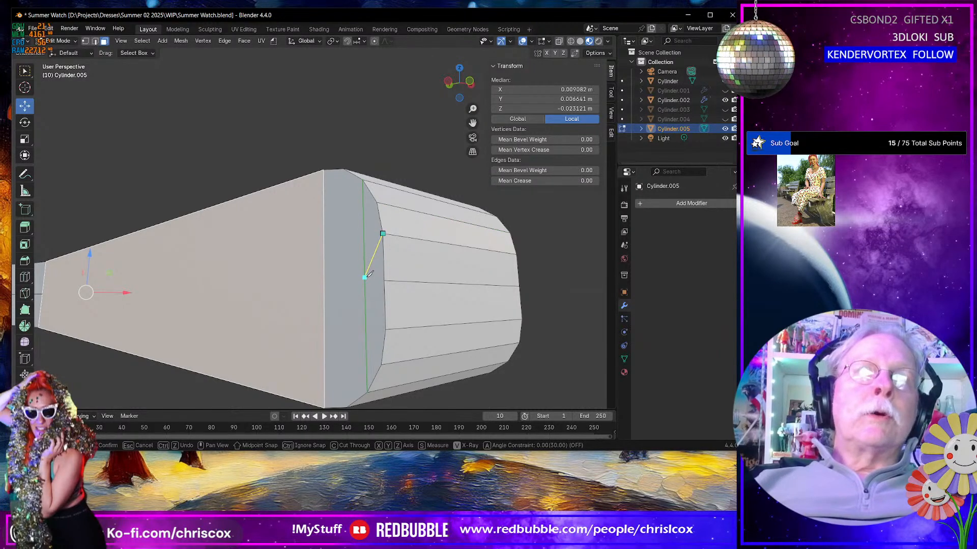
key("Escape")
scroll(385, 274, "down", 2)
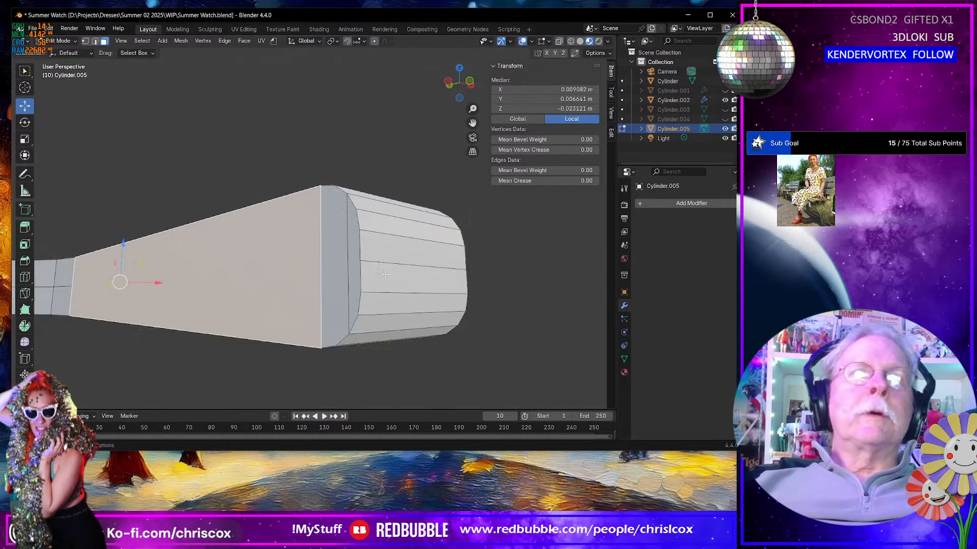
key("k")
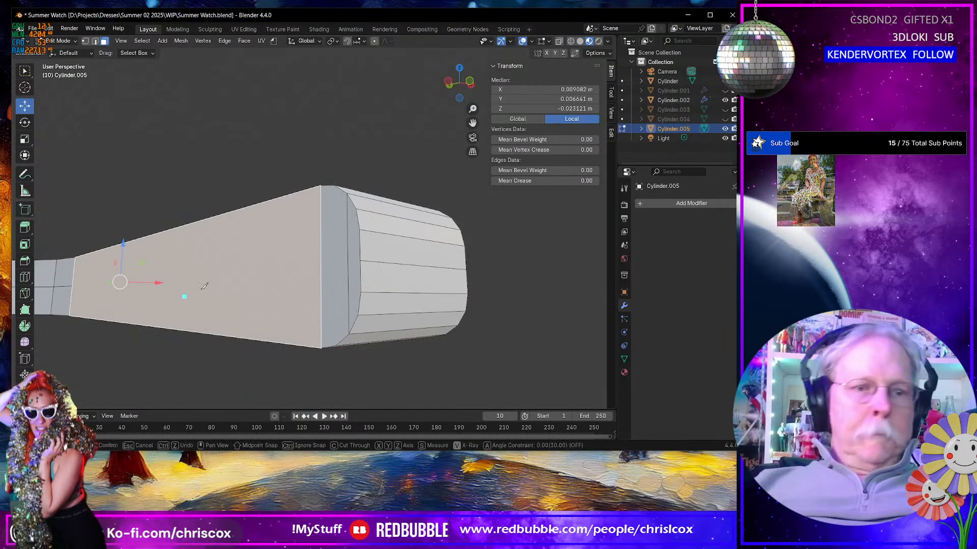
left_click(360, 261)
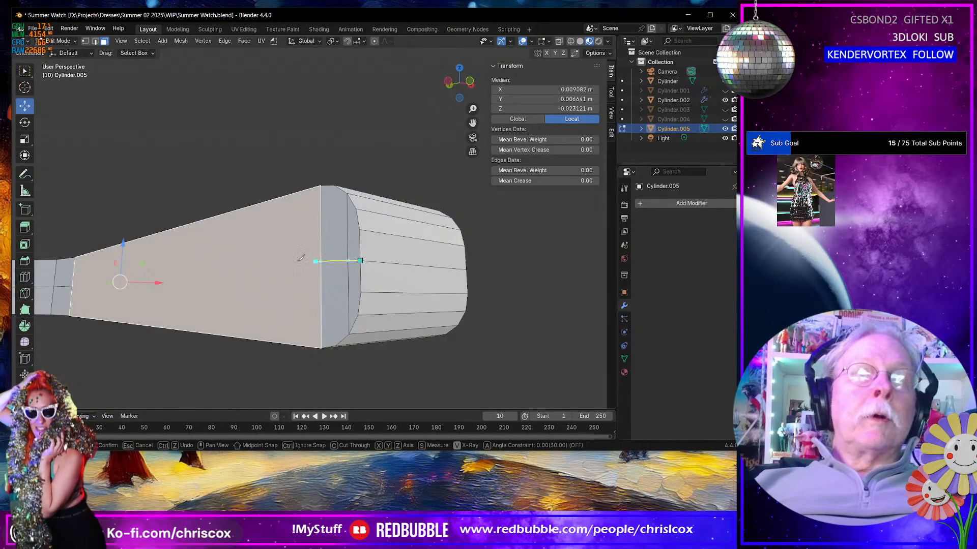
left_click(72, 286)
key("Return")
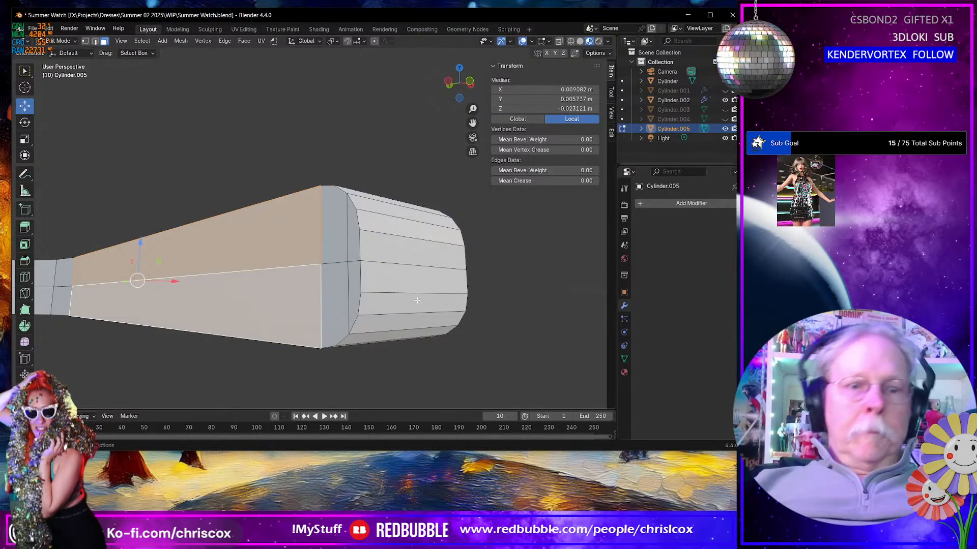
Step: Knife-cut angled edges on the inner end cap from the upper curve vertex through the center intersection to the lower curve vertex
key("k")
left_click(356, 209)
left_click(347, 262)
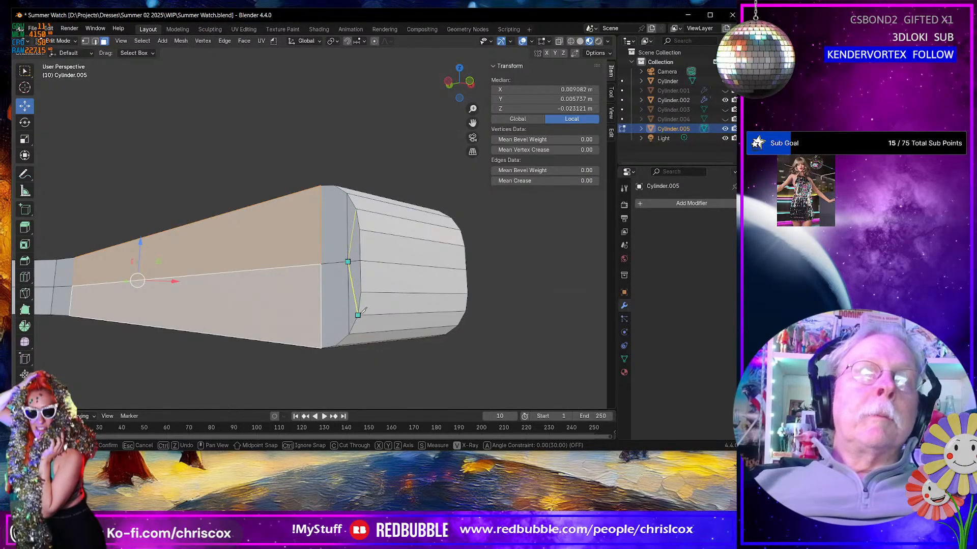
left_click(358, 315)
key("Return")
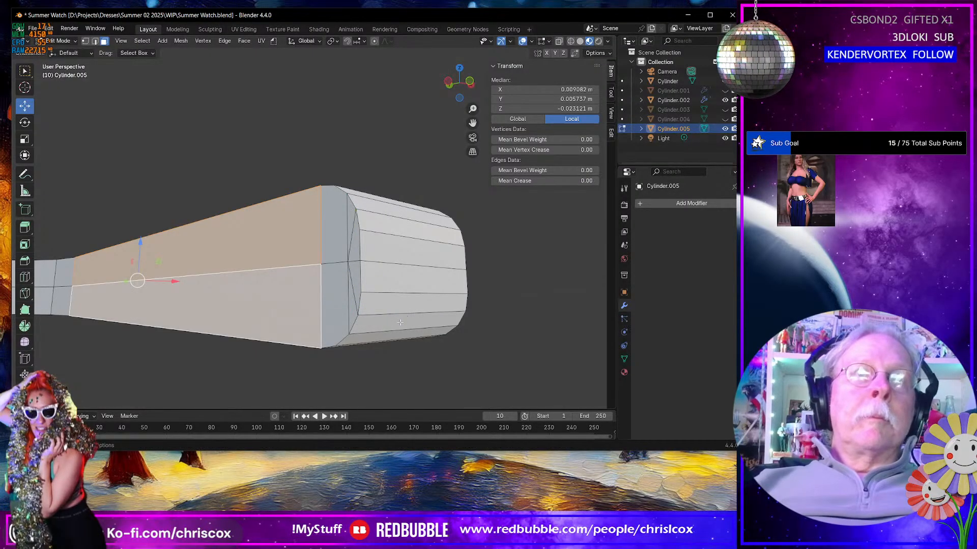
Step: Knife-cut the arm's outer face with a horizontal edge along its middle and a vertical edge where the rounded end begins
middle_click_drag(452, 320, 496, 314)
key("k")
left_click(518, 287)
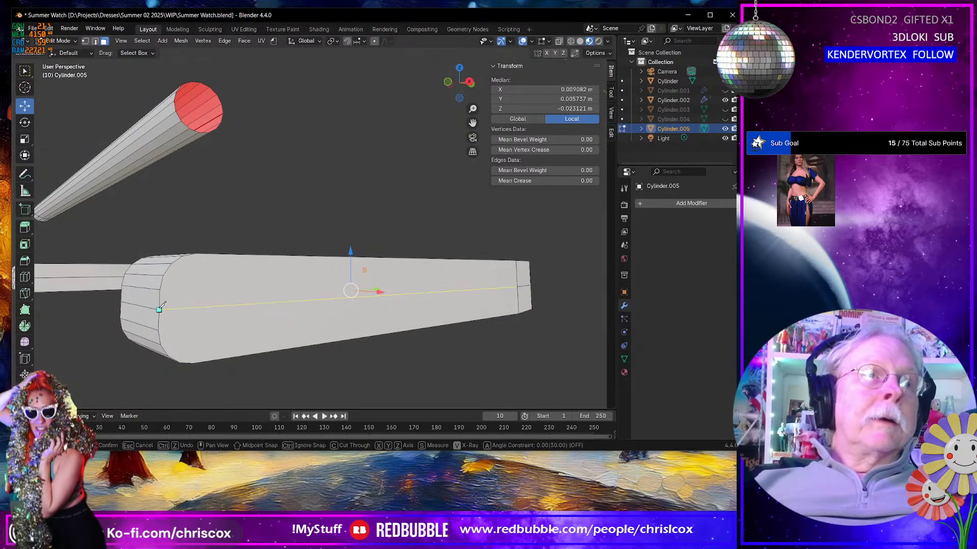
left_click(159, 309)
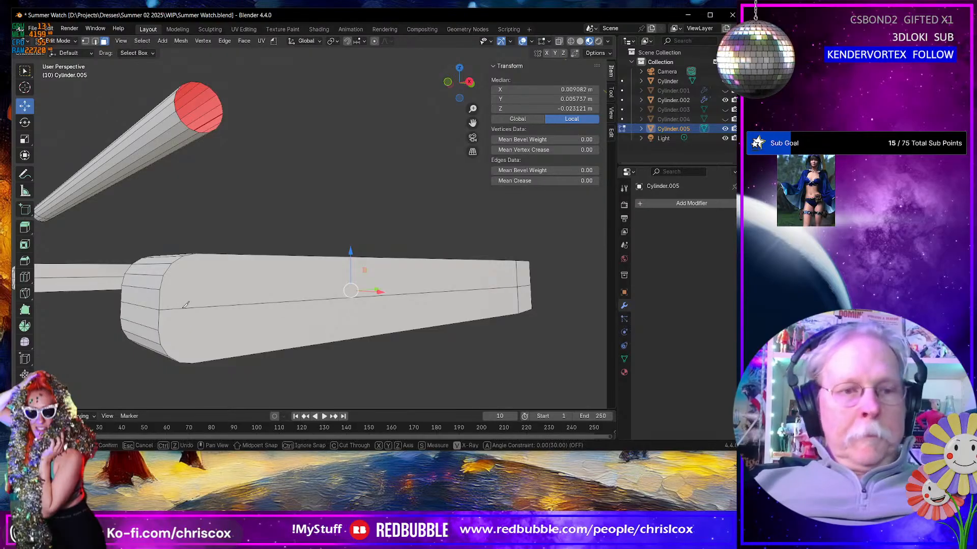
middle_click_drag(204, 260, 200, 267)
left_click(195, 263)
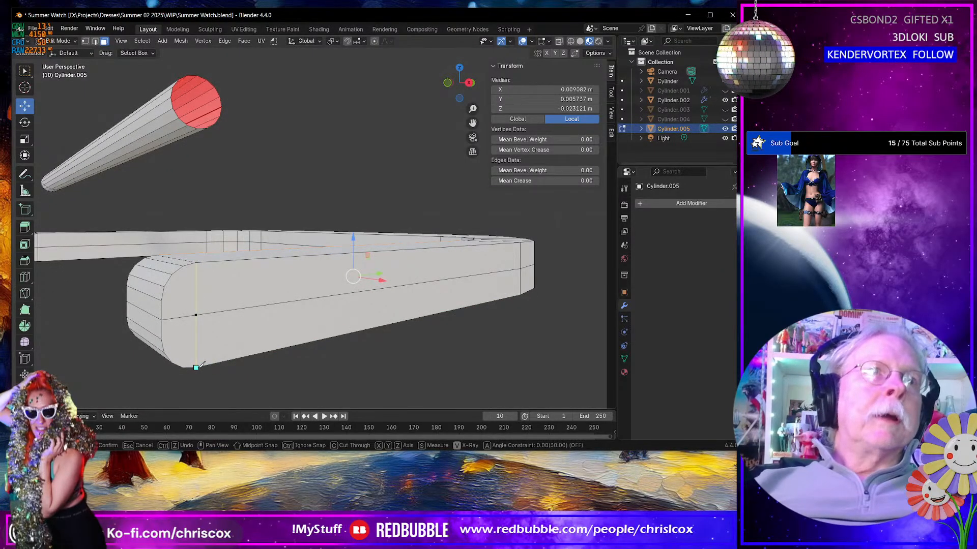
left_click(195, 366)
key("Return")
Step: Knife-cut a second vertical edge on the outer face, closer to the tip, between the upper and lower curve vertices
middle_click_drag(202, 365, 202, 350)
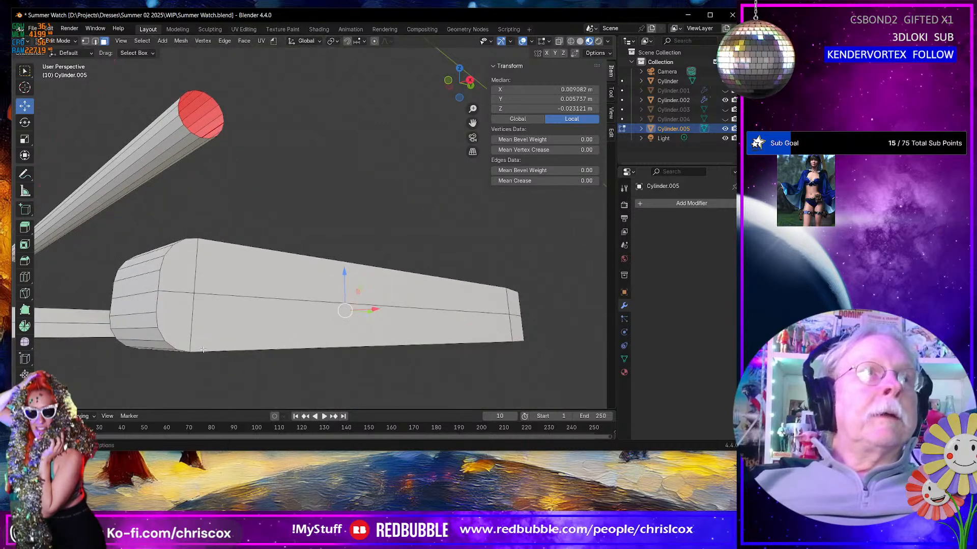
key("k")
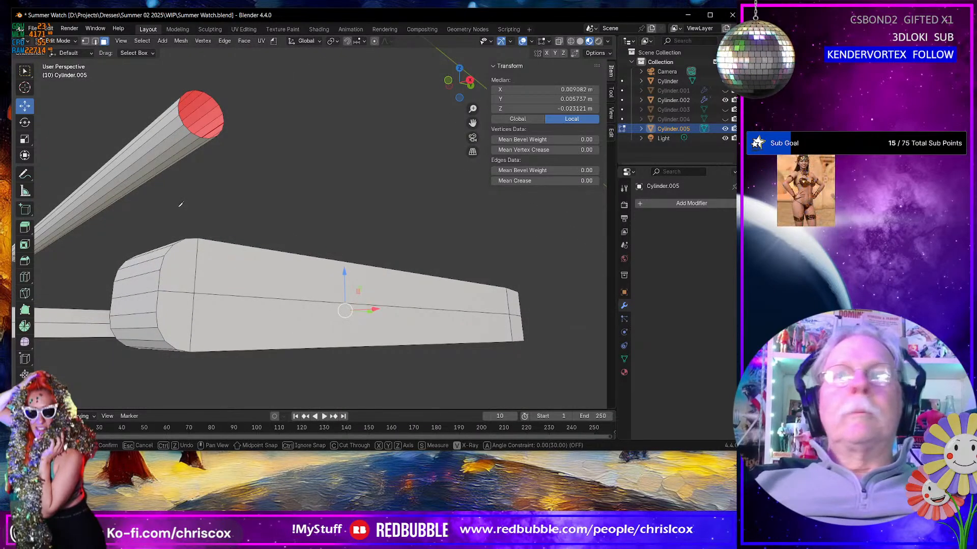
left_click(173, 245)
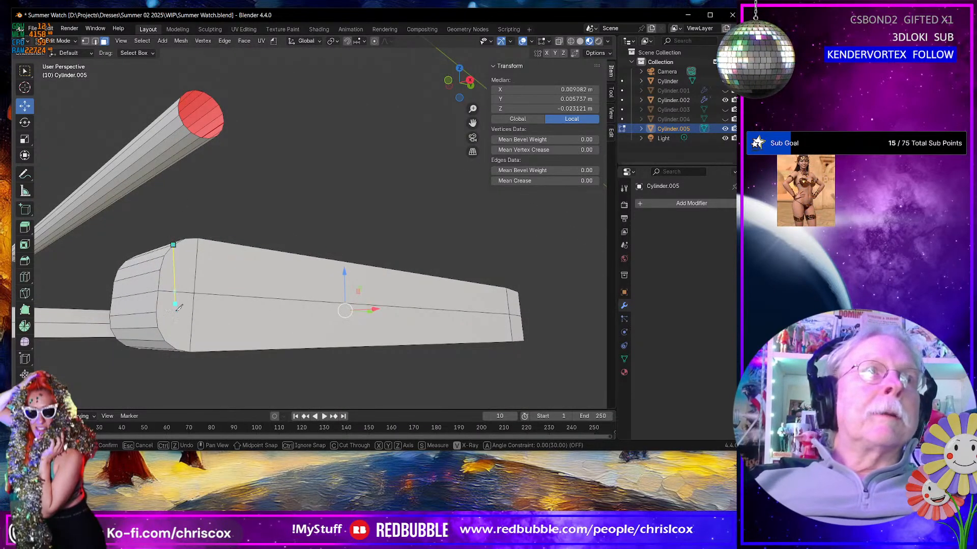
left_click(173, 345)
key("Return")
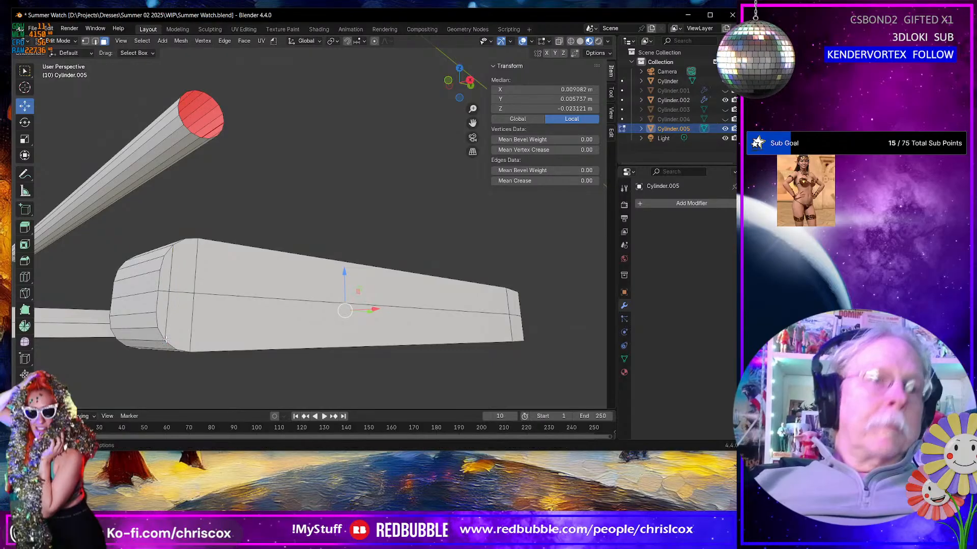
Step: Knife-cut angled edges on the outer face from the lower curve vertex through the center intersection to the upper curve vertex
key("k")
left_click(157, 327)
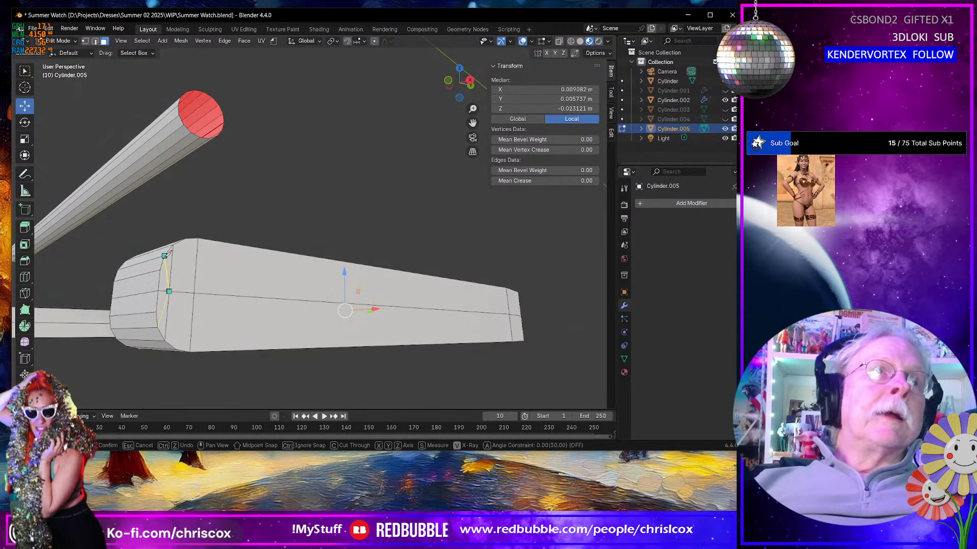
middle_click_drag(164, 255, 177, 275)
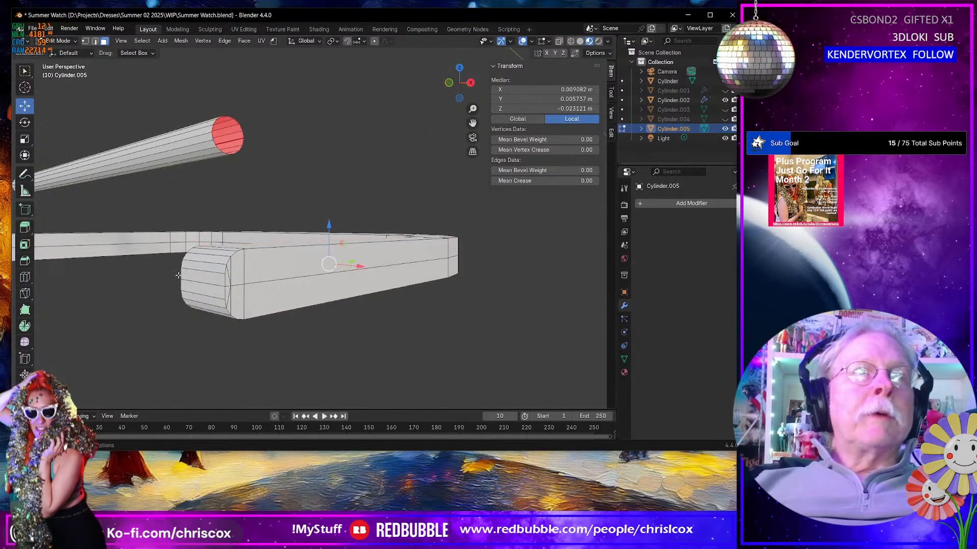
Step: Clear the selection and select one long side face along the upper part of the round bar
middle_click_drag(242, 279, 258, 284)
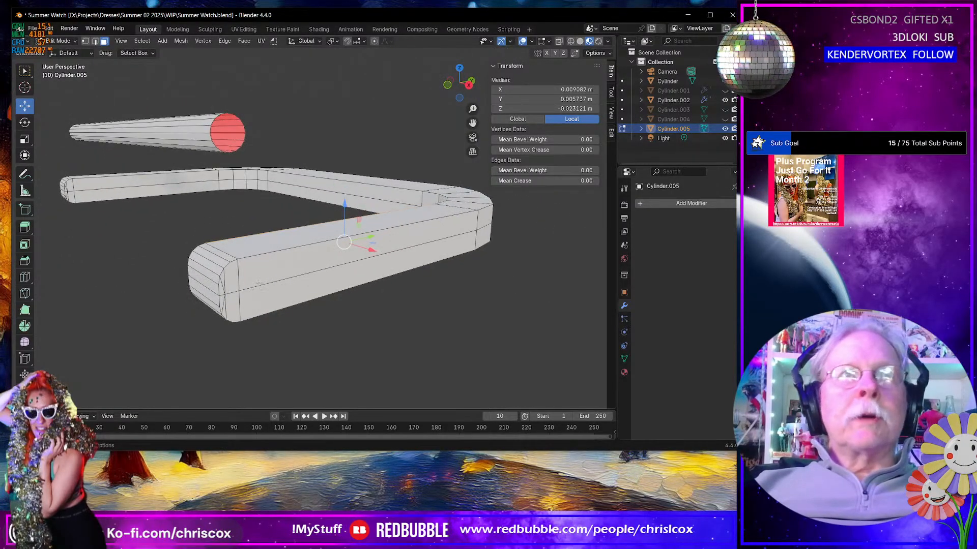
middle_click_drag(349, 246, 256, 156)
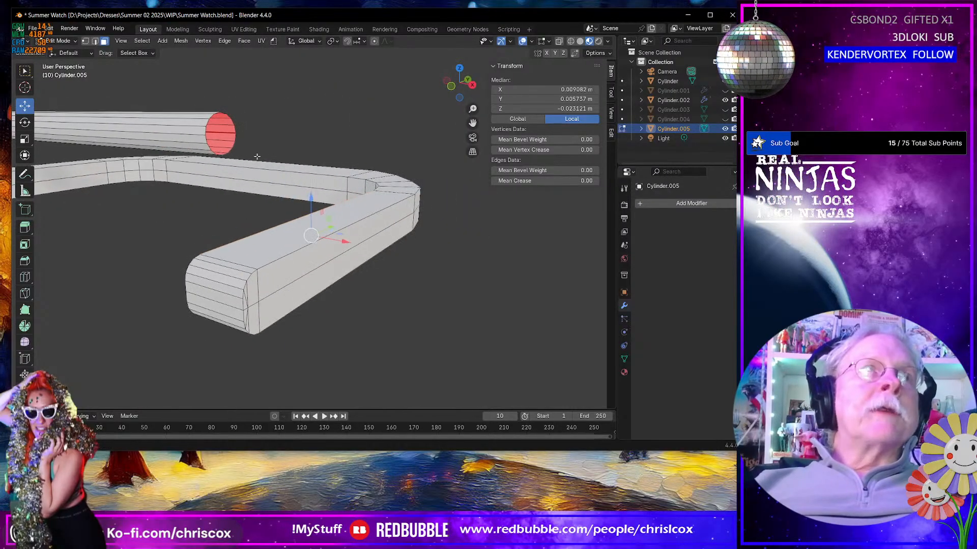
left_click(213, 124)
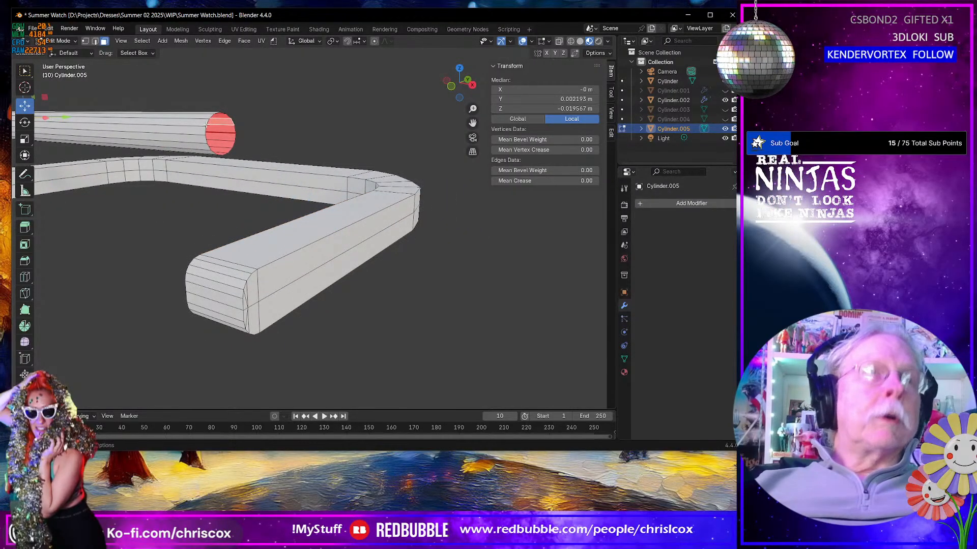
key("alt+a")
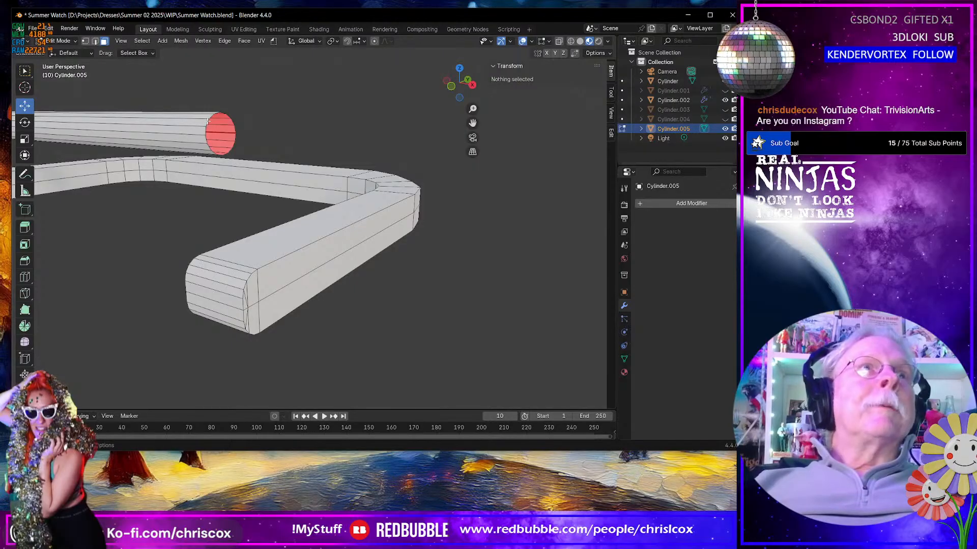
left_click(208, 121)
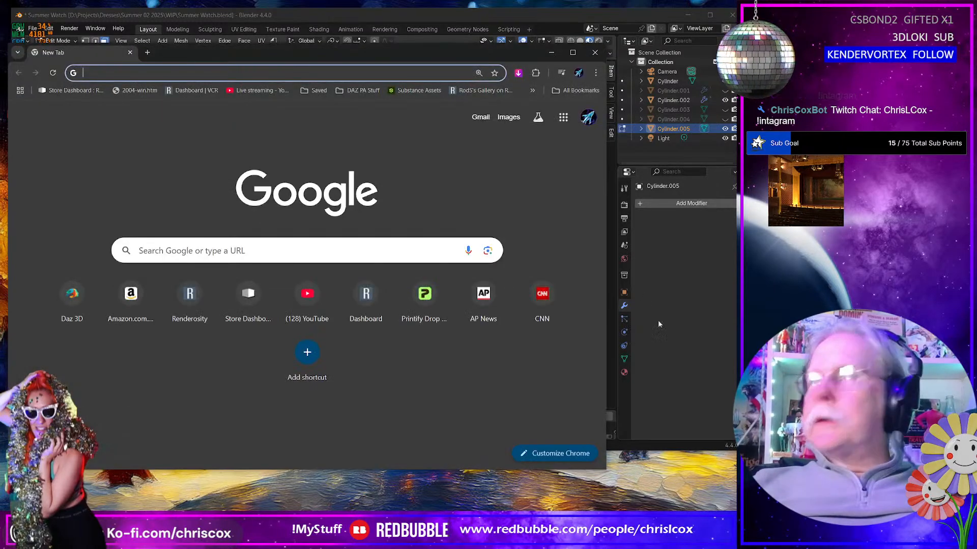
Step: Switch to the Streamlabs Cloudbot dashboard in the browser and start a new custom chat command named !insta
left_click_drag(268, 52, 268, 0)
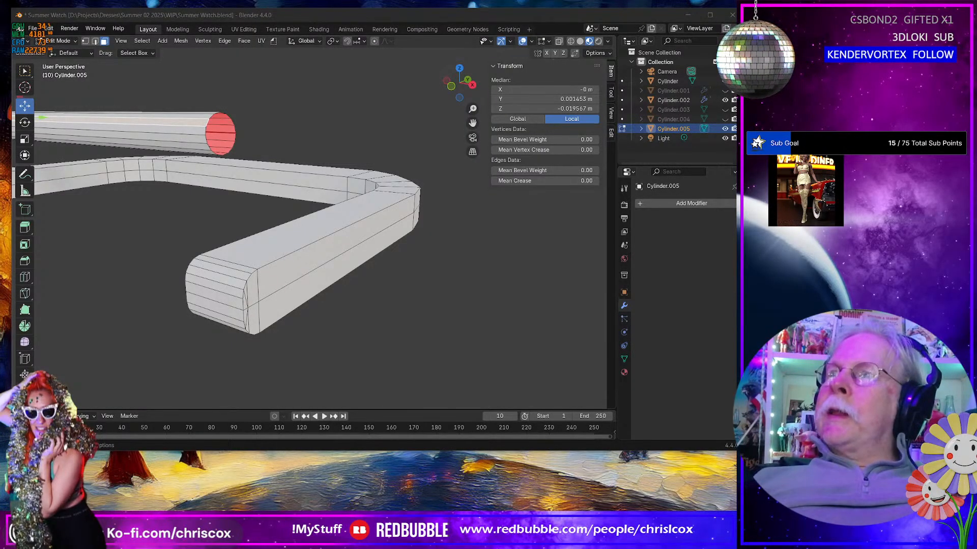
left_click_drag(370, 104, 239, 78)
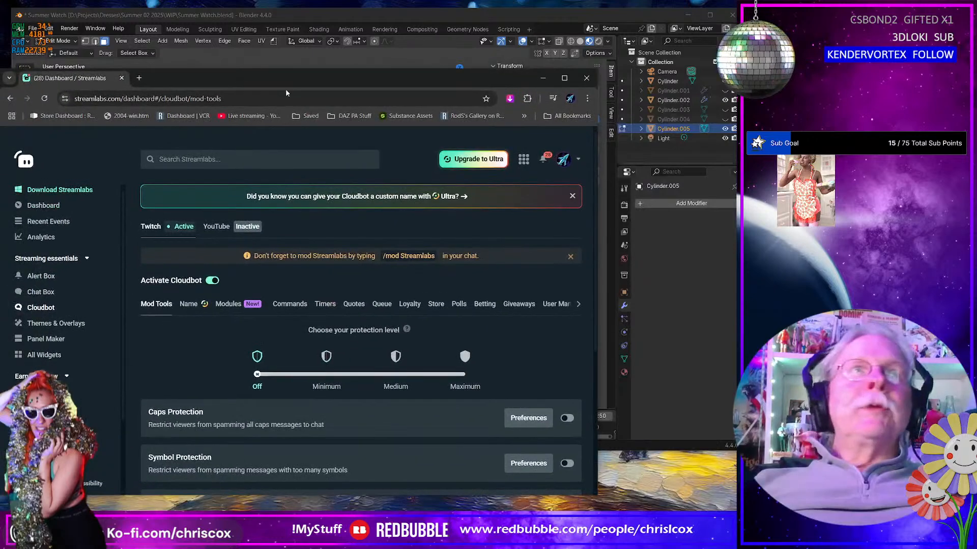
left_click(290, 304)
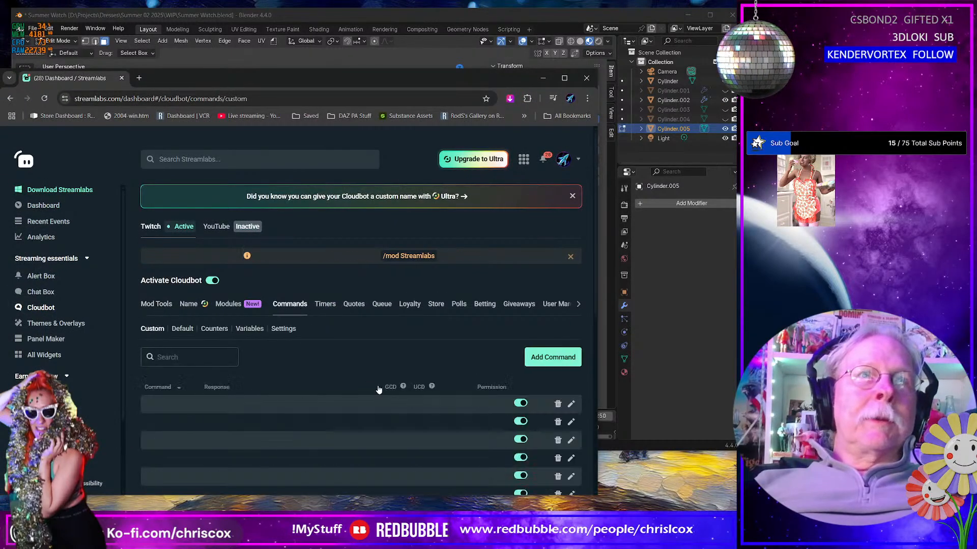
left_click(575, 358)
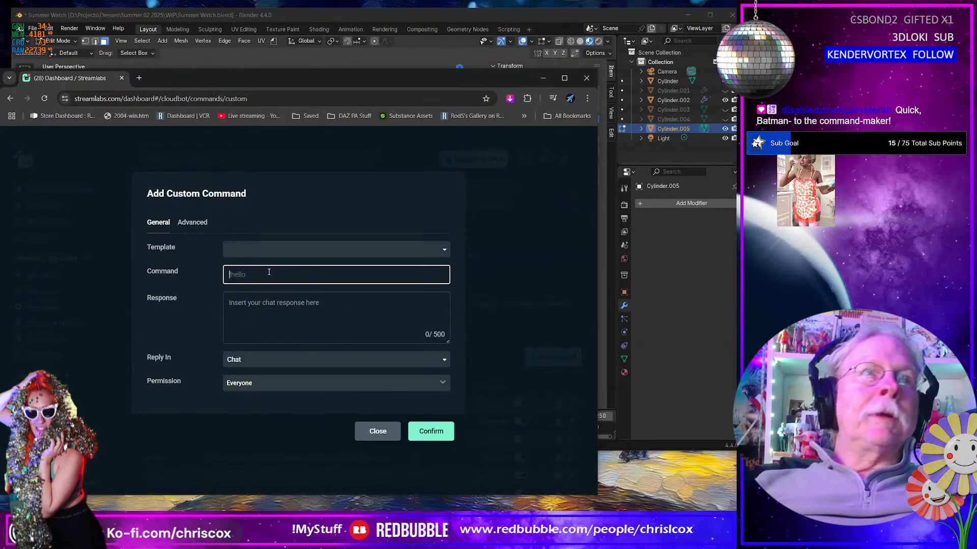
type("!in")
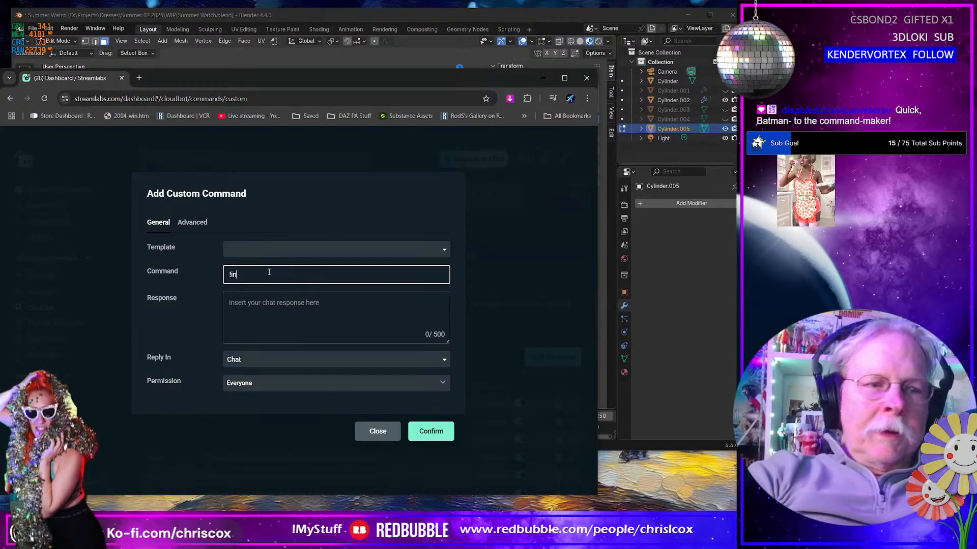
type("sta")
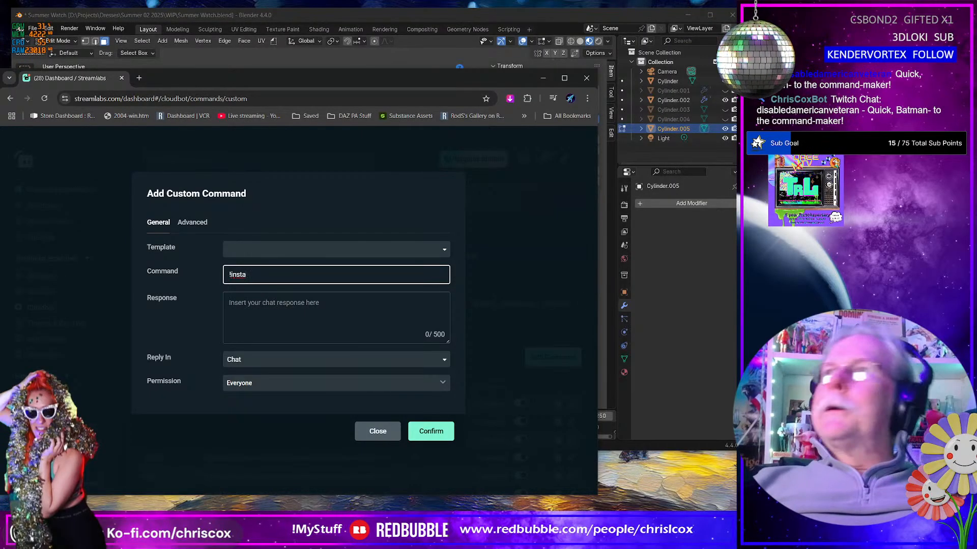
Step: Copy the Instagram profile's web address from its browser window and return to the custom command form
key("ctrl+n")
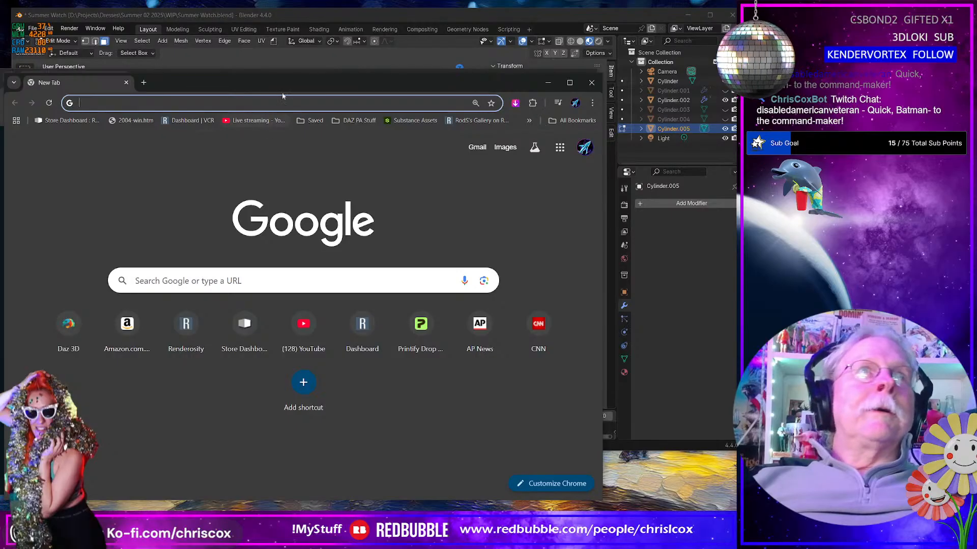
key("ctrl+w")
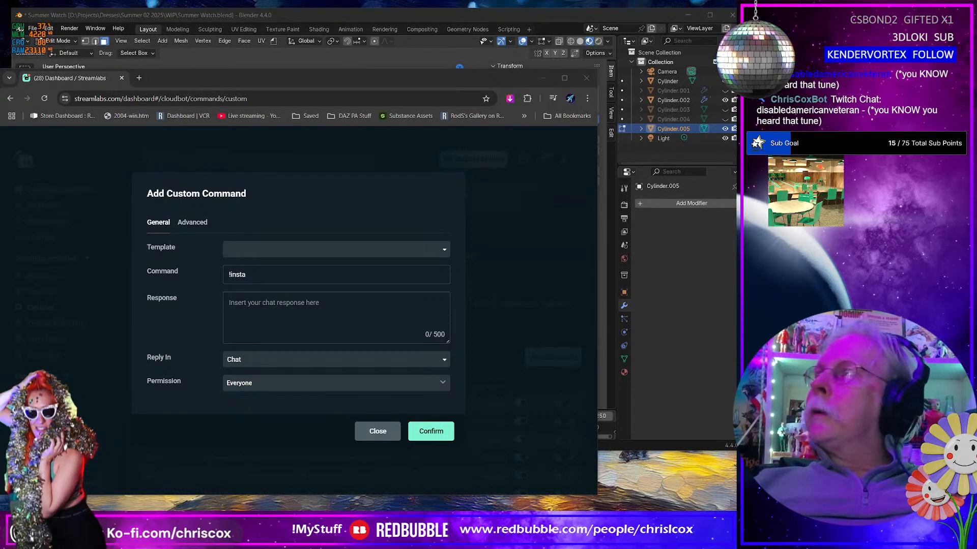
left_click_drag(513, 150, 456, 75)
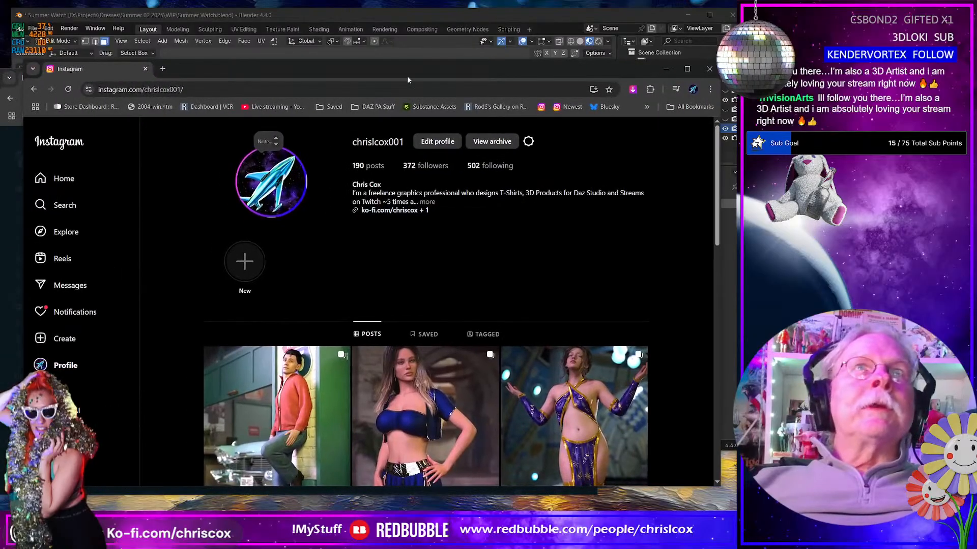
left_click(193, 90)
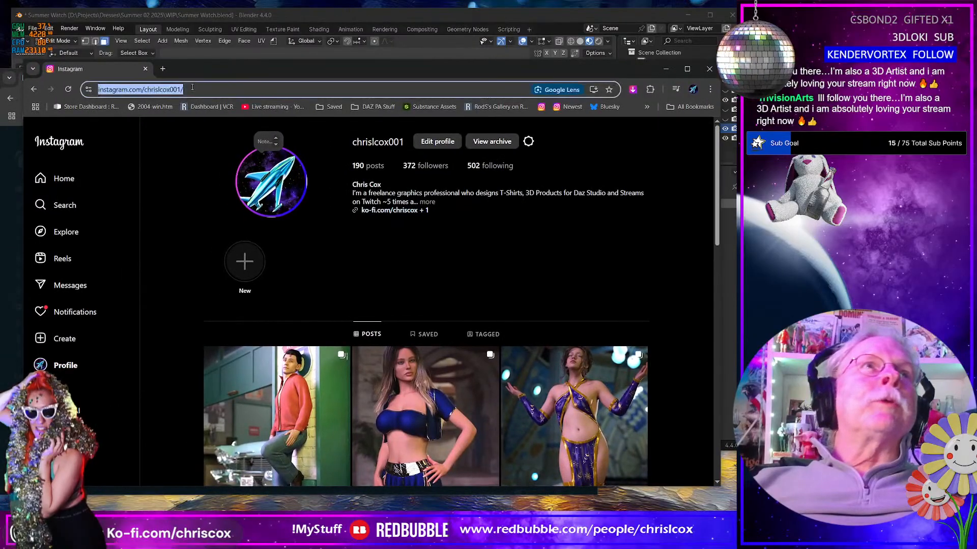
right_click(145, 90)
left_click(177, 176)
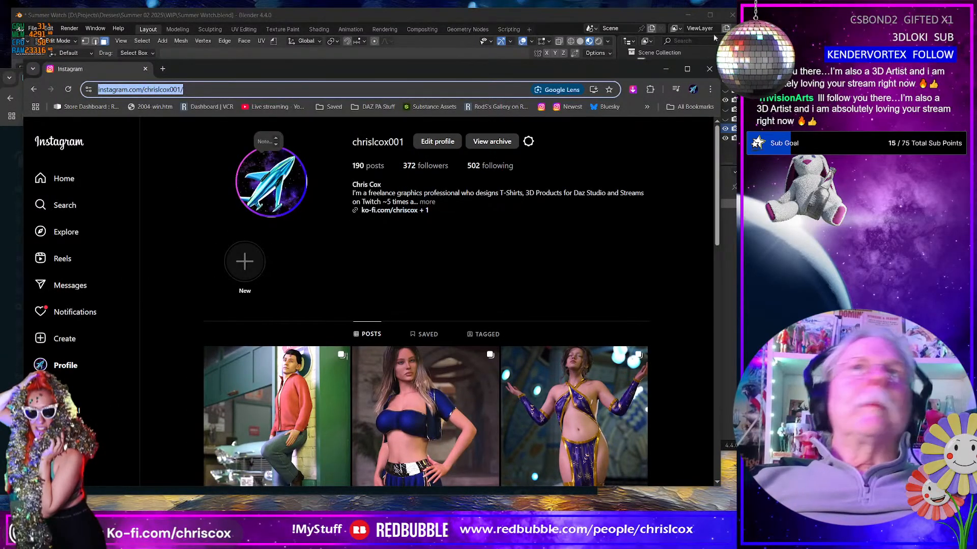
left_click(664, 70)
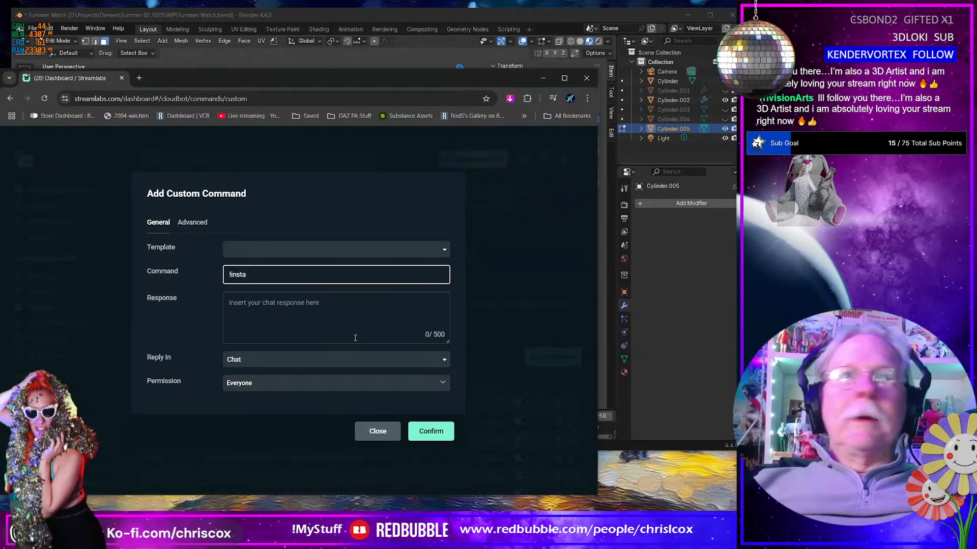
Step: Set the command's response to "Yo Check out my Instagram" followed by the copied profile link, and confirm the command
left_click(257, 302)
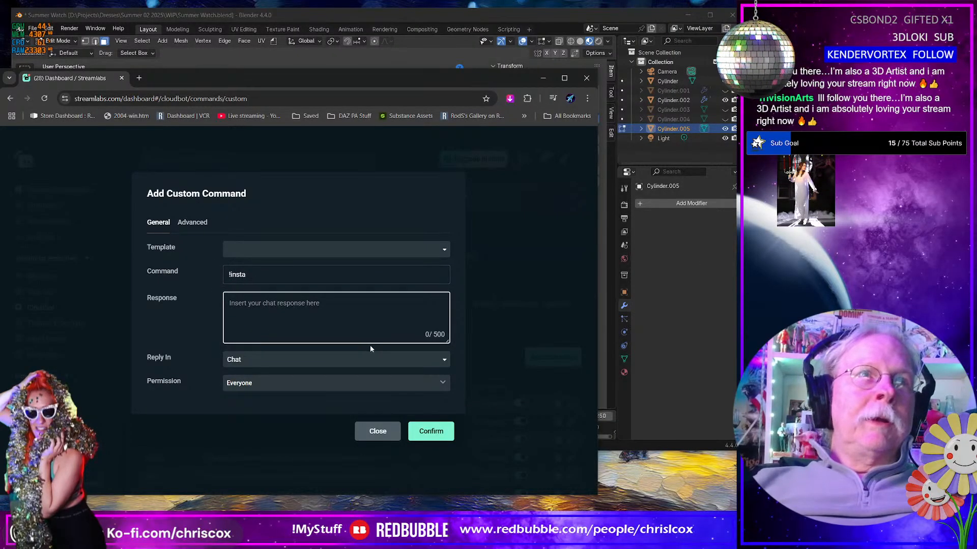
type("Yo ")
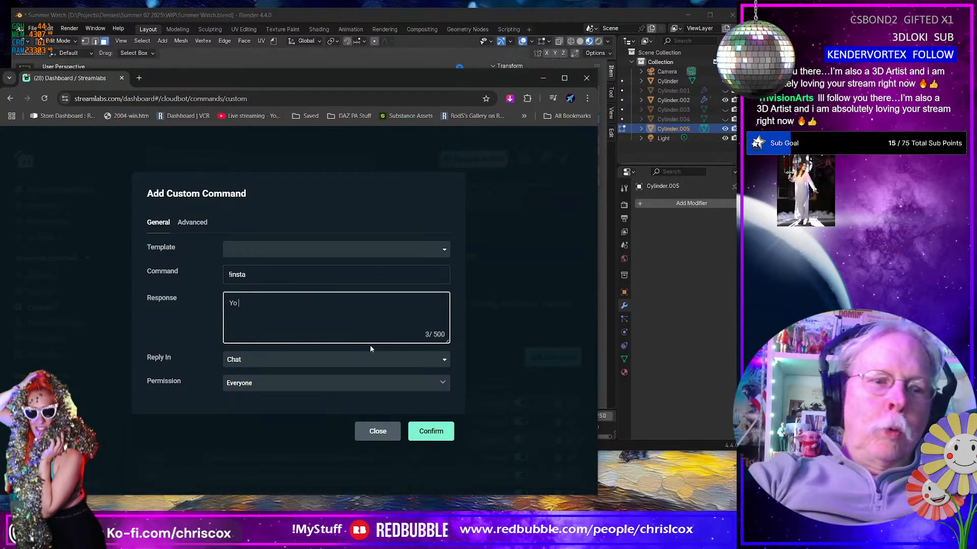
type("Check out my In")
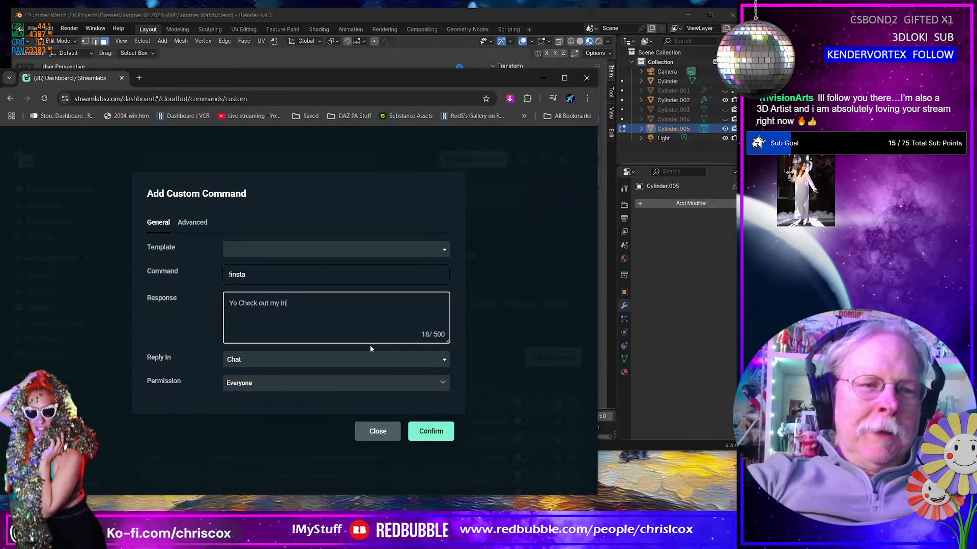
type("s")
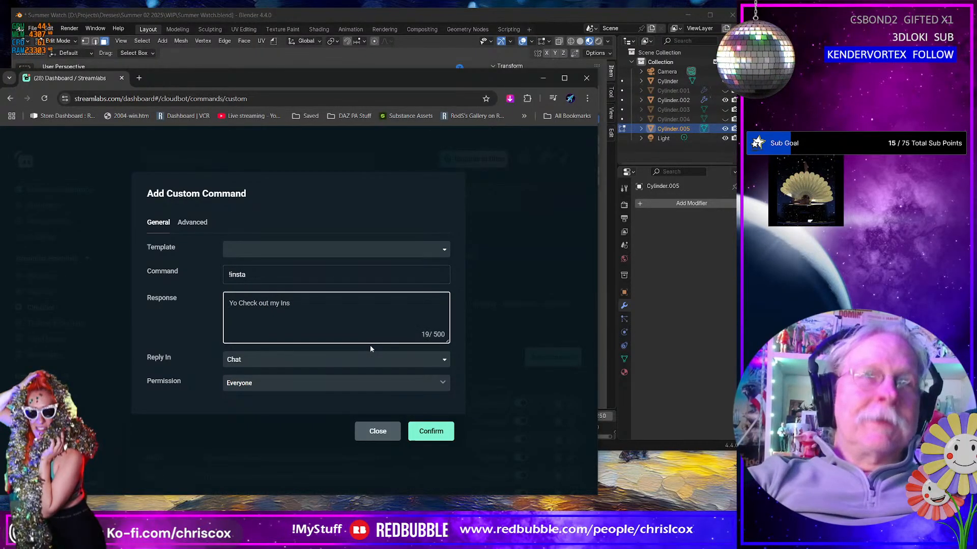
type("tagram")
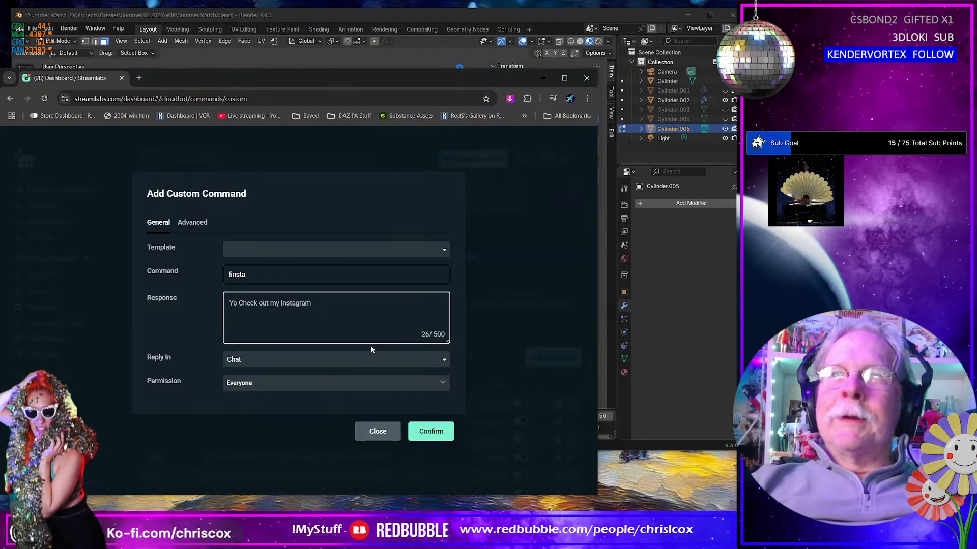
key("ctrl+v")
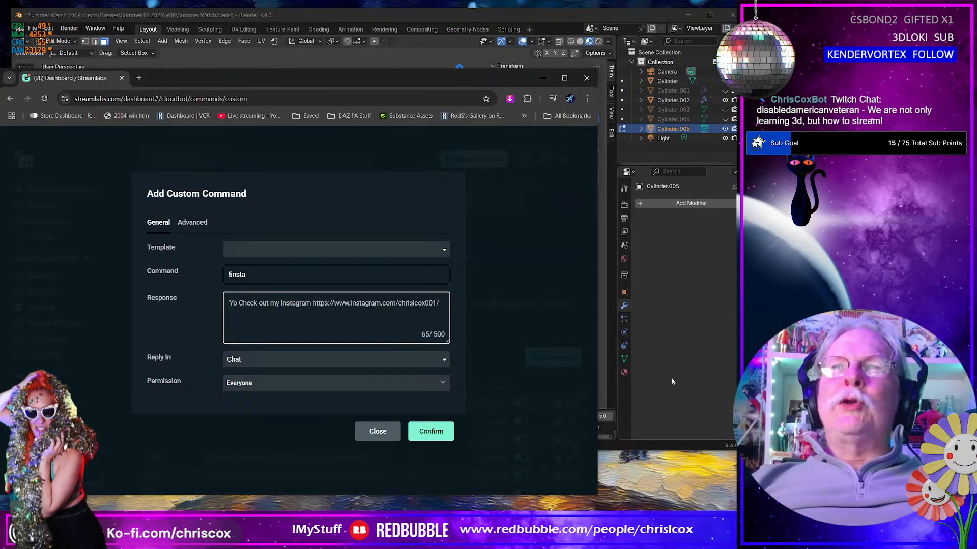
left_click(347, 188)
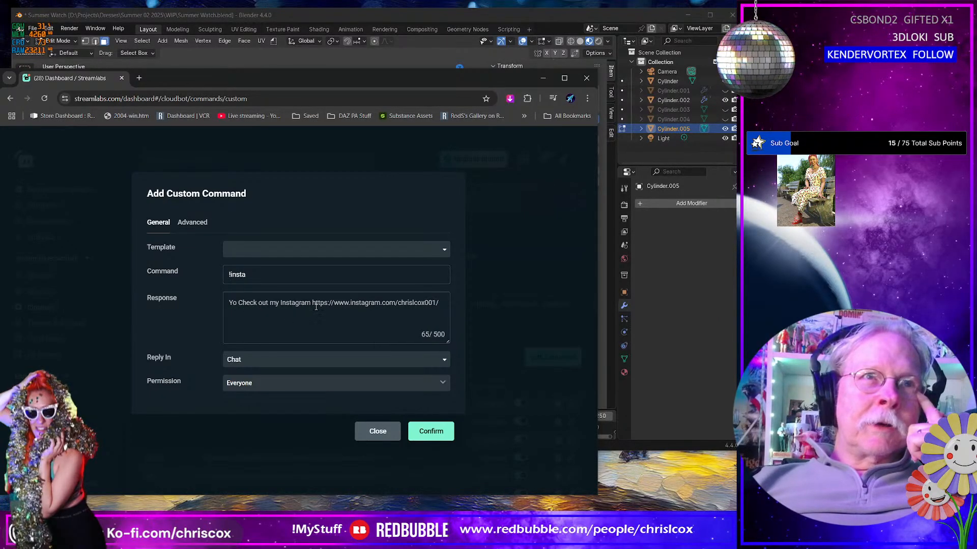
left_click(430, 432)
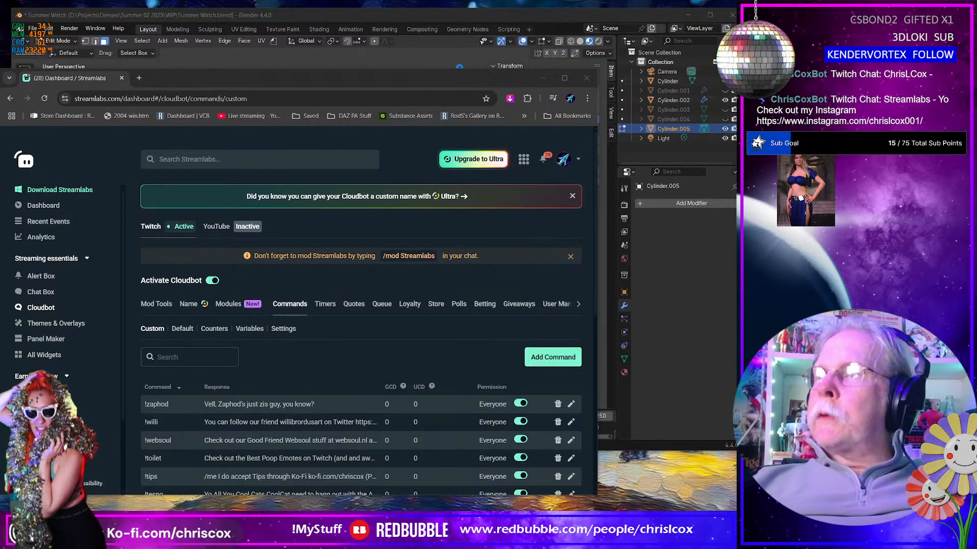
Step: Clear the Instagram and Streamlabs browser windows off this screen and return to Blender
key("alt+Tab")
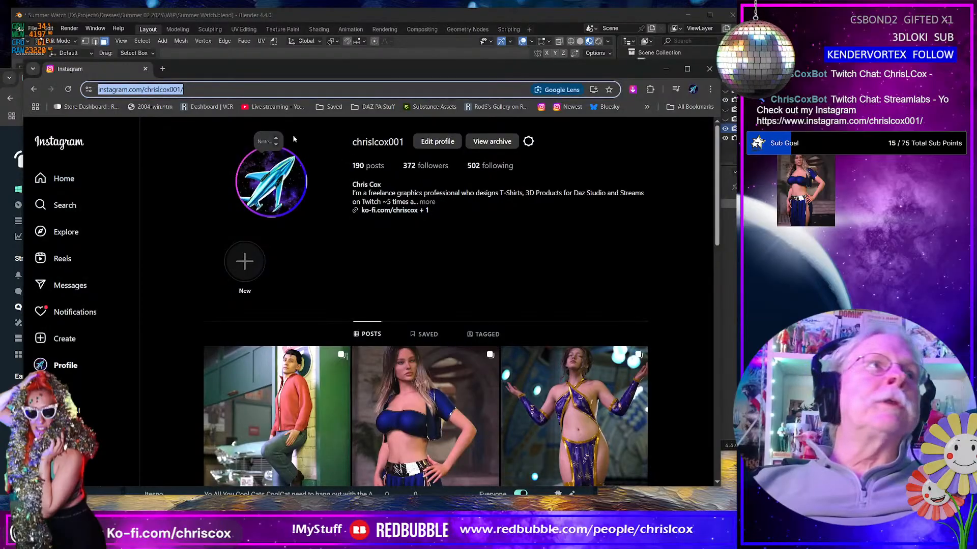
left_click_drag(311, 65, 976, 67)
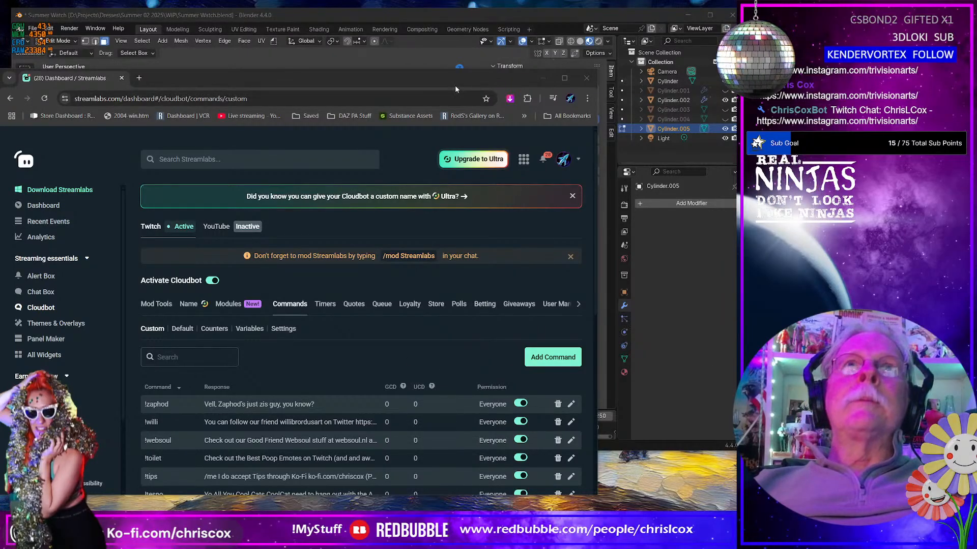
left_click_drag(450, 82, 976, 76)
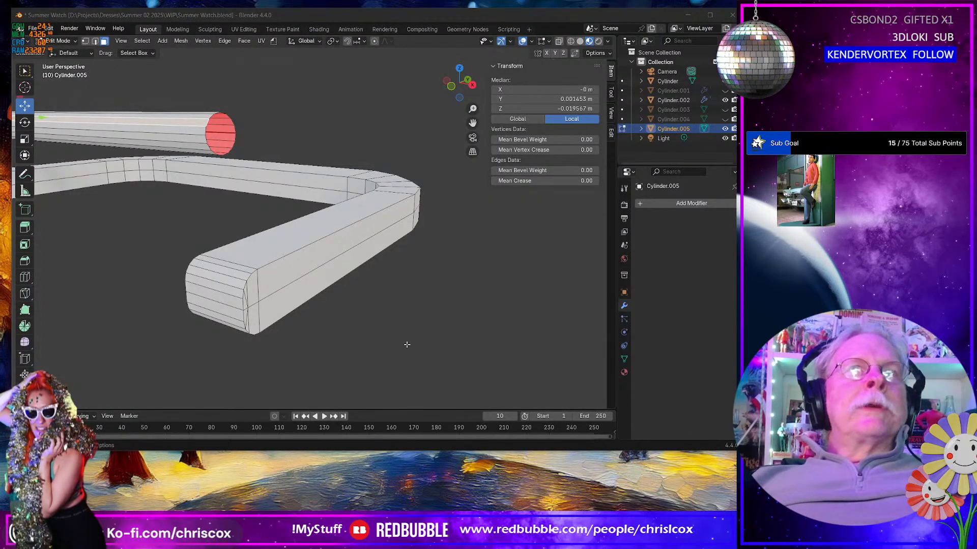
Step: With X-ray on, select all vertices at the round bar's end with the stray diagonal cut and delete their edges, keeping the opposite end ring
middle_click_drag(406, 342, 600, 364)
middle_click_drag(239, 254, 643, 319)
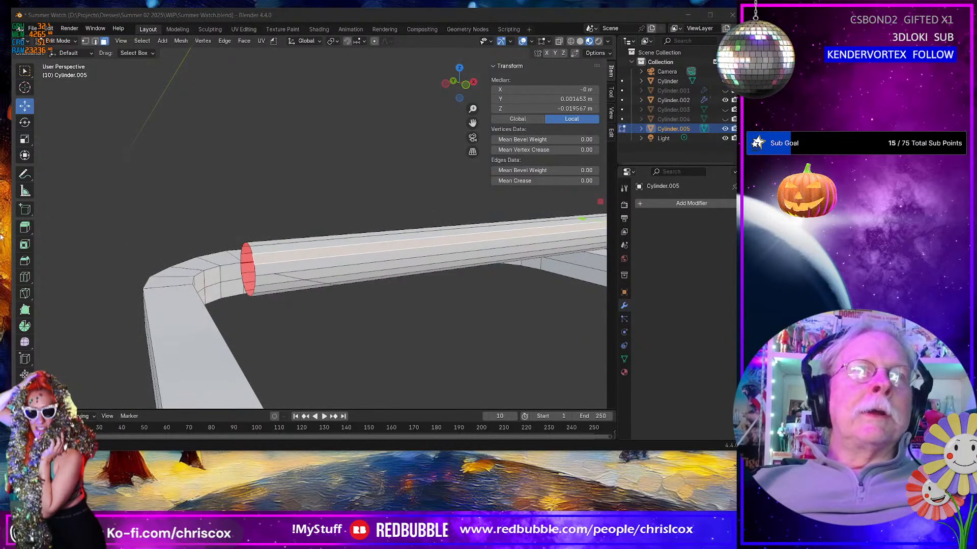
middle_click_drag(83, 224, 80, 268)
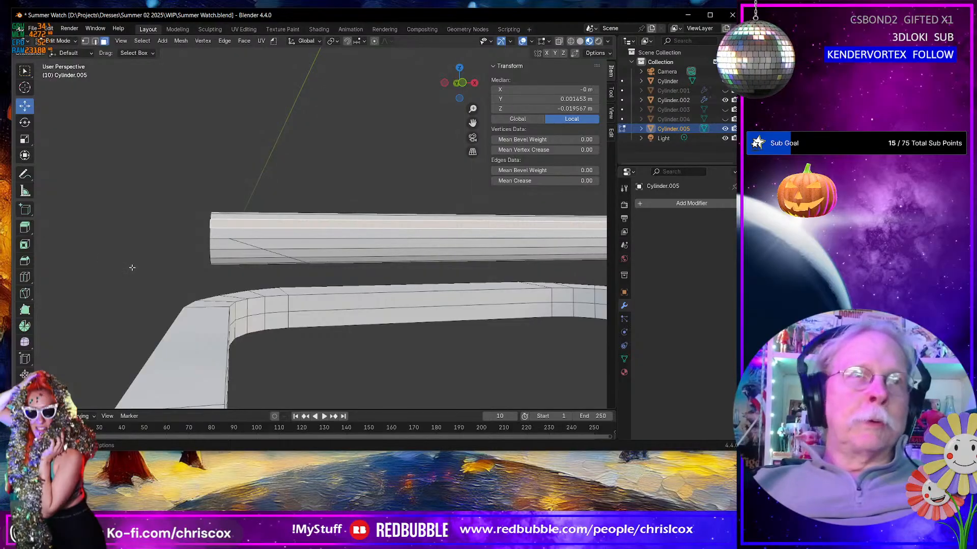
key("1")
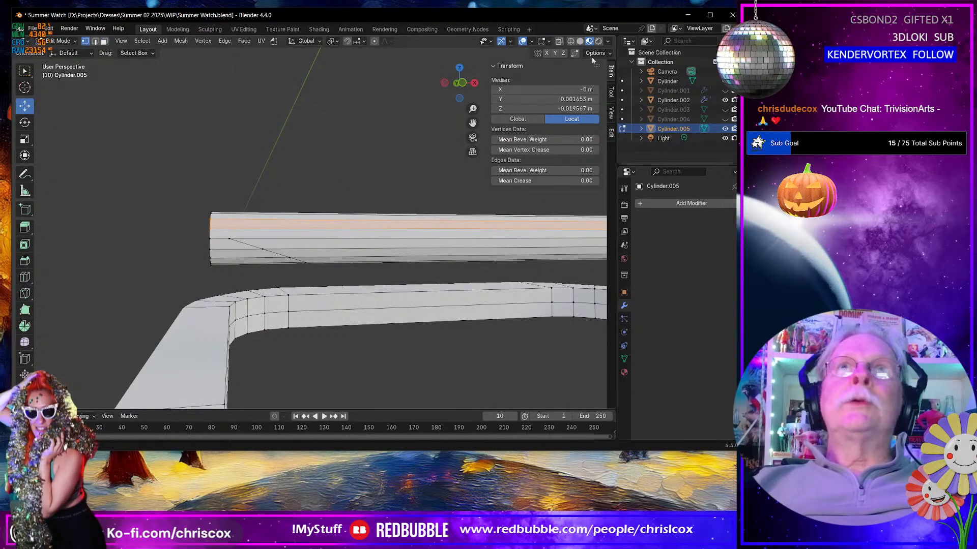
left_click(559, 41)
middle_click_drag(452, 270, 456, 285)
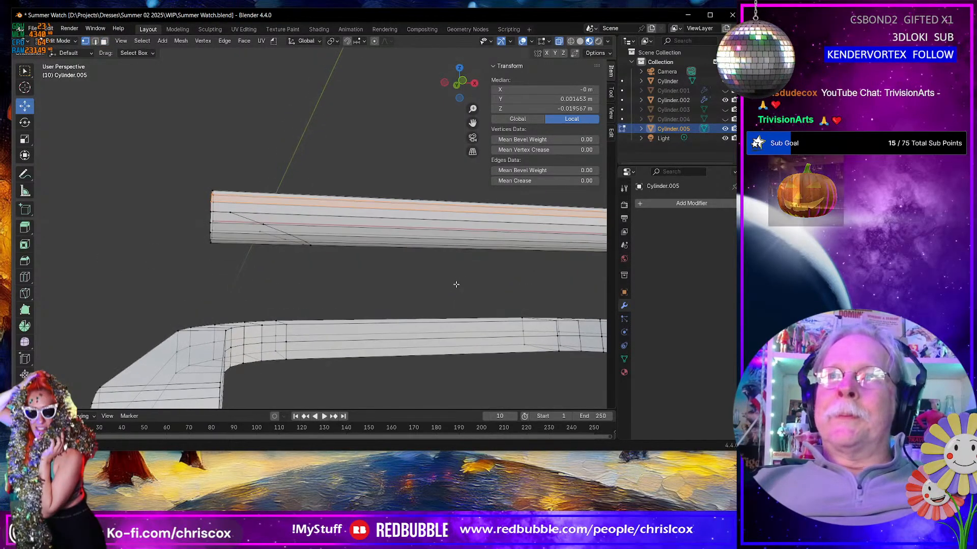
left_click_drag(188, 139, 351, 251)
key("x")
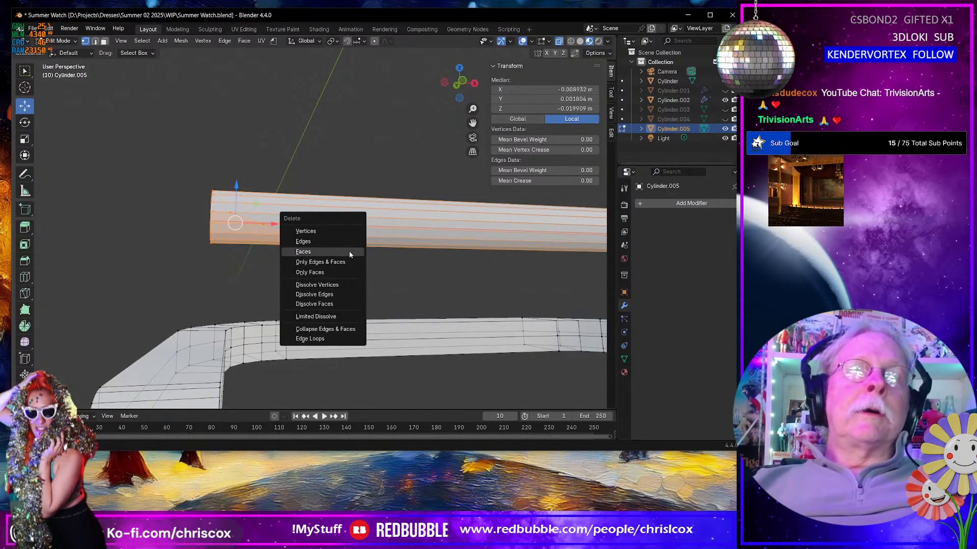
left_click(332, 240)
Step: Extrude the remaining end ring about 0.0154 m along negative X to rebuild the round bar between the frame's two arms
middle_click_drag(367, 244, 445, 260)
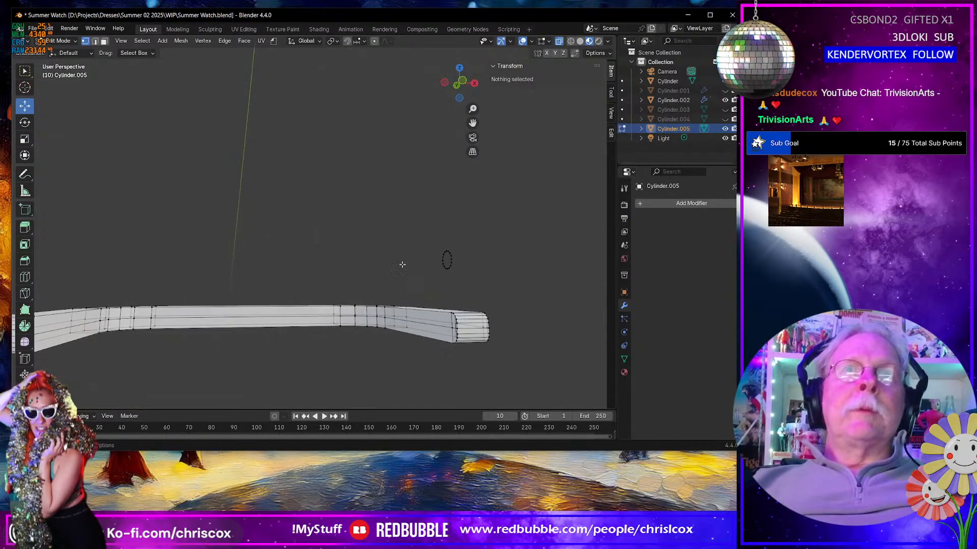
left_click(465, 260)
middle_click_drag(376, 317, 404, 319, "shift")
key("e")
right_click(449, 271)
left_click_drag(474, 264, 359, 276)
key("ctrl+z")
middle_click_drag(524, 270, 533, 267)
left_click_drag(532, 251, 171, 286)
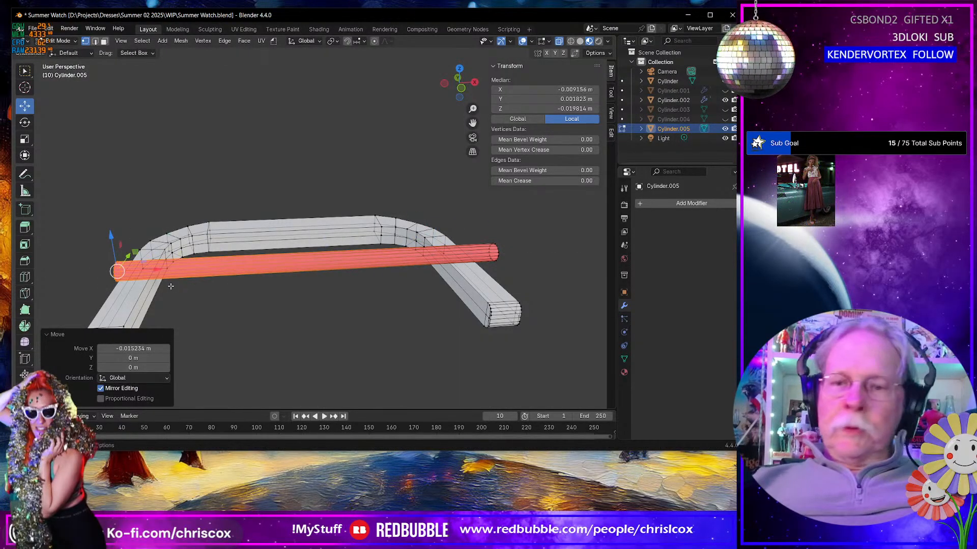
key("KP_7")
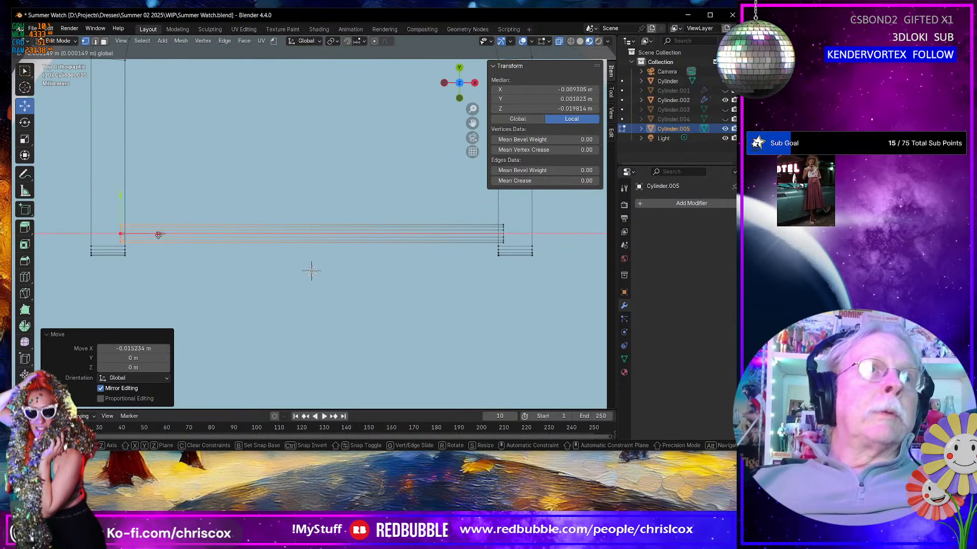
Step: Select the whole rebuilt bar and move it about -0.0033 m in Z and -0.00022 m in Y, centered within the arms' rounded ends
key("ctrl+l")
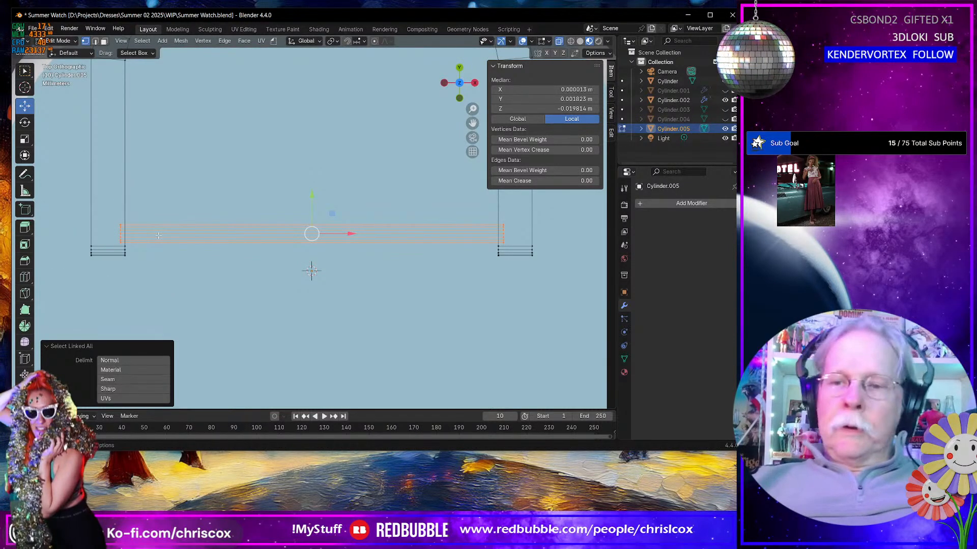
key("KP_3")
left_click_drag(302, 222, 303, 289)
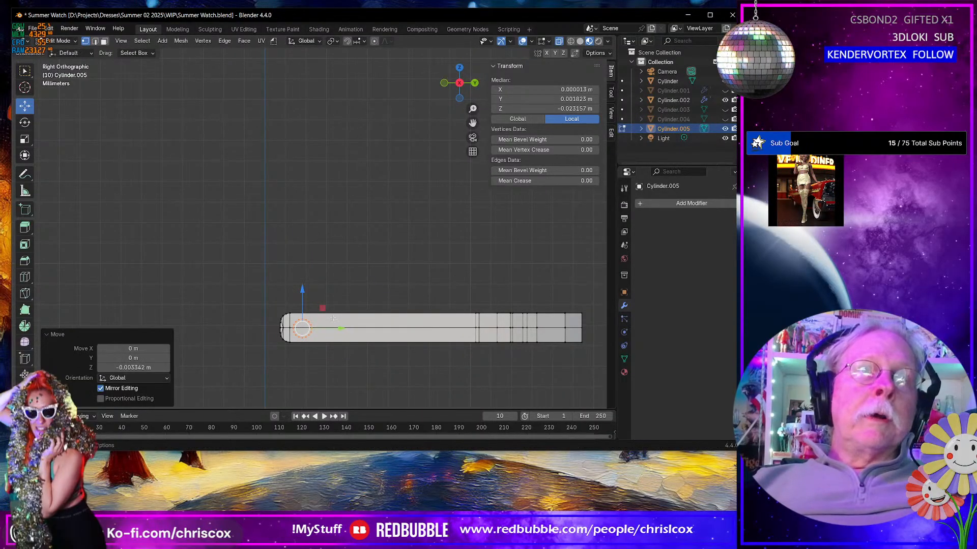
left_click_drag(341, 330, 336, 330)
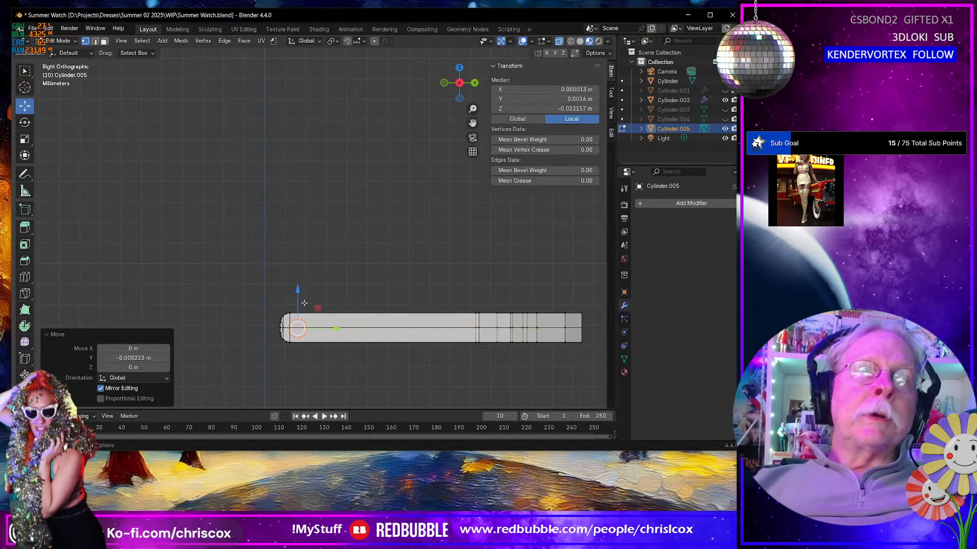
left_click_drag(297, 291, 297, 290)
middle_click_drag(386, 319, 437, 341)
scroll(397, 355, "down", 5)
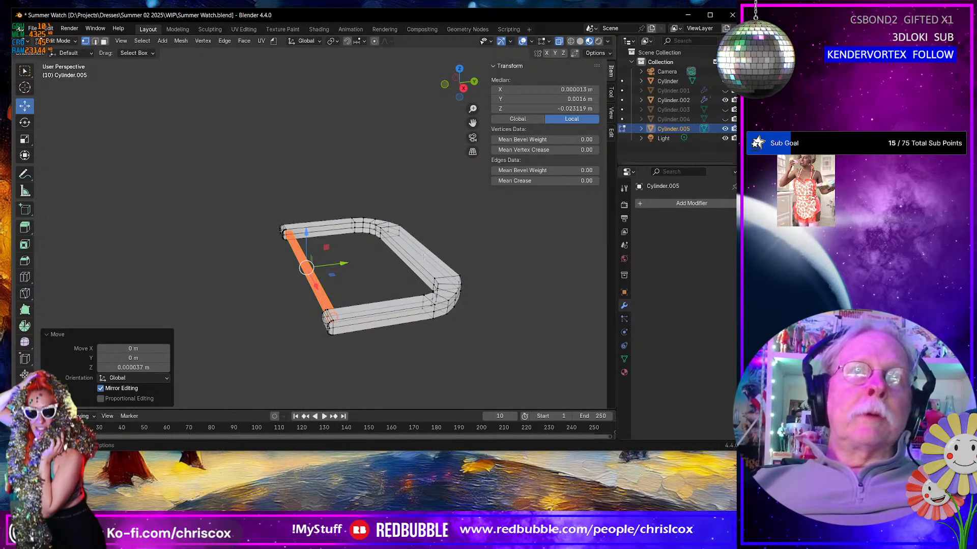
Step: Duplicate the faces of the frame's straight crossbar and move the copy about -0.01 m along Y, close to the round bar
key("alt+a")
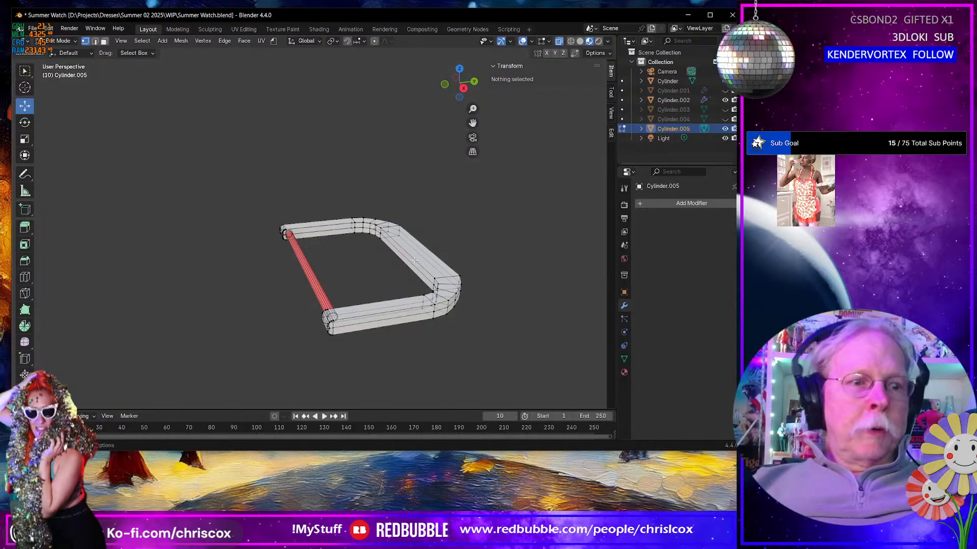
key("3")
left_click(414, 257)
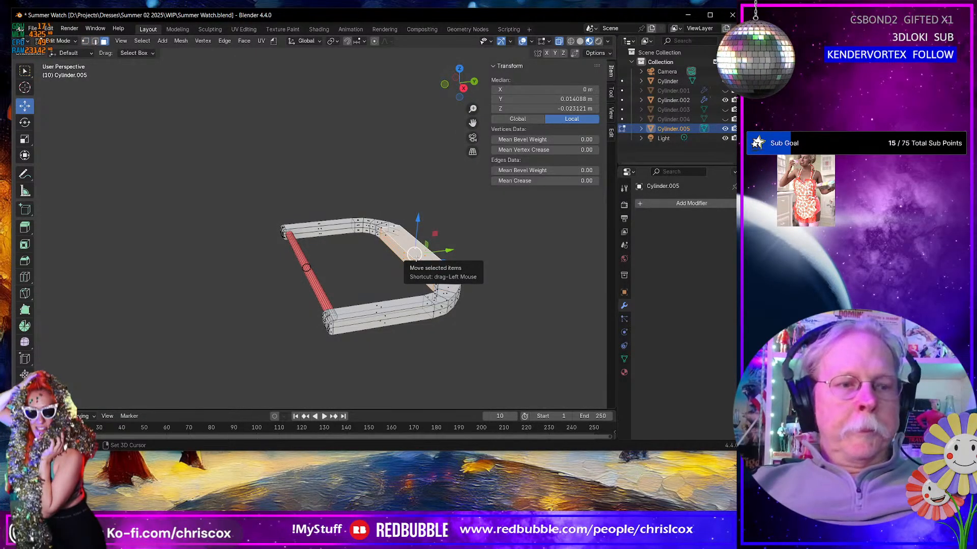
key("shift+d")
key("Escape")
key("g")
key("y")
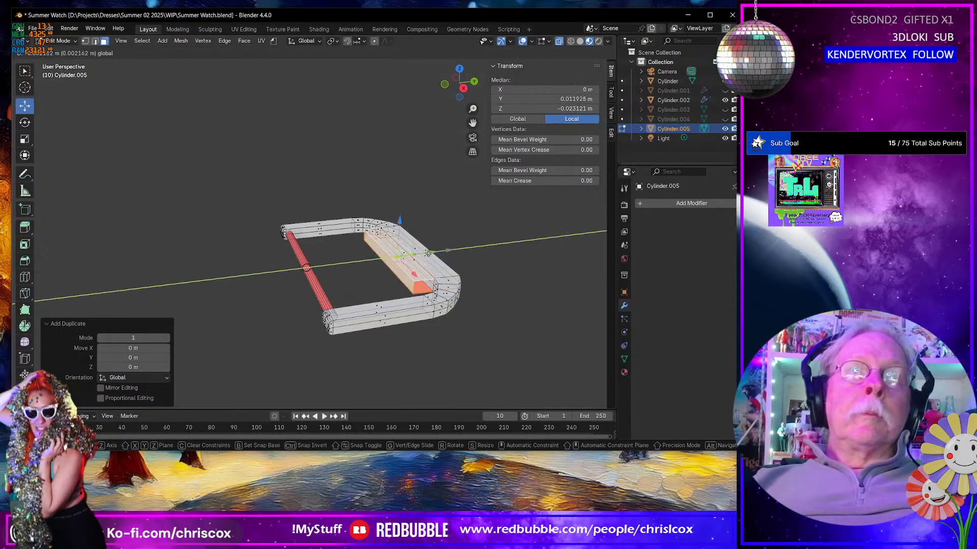
left_click(363, 262)
middle_click_drag(363, 262, 389, 297)
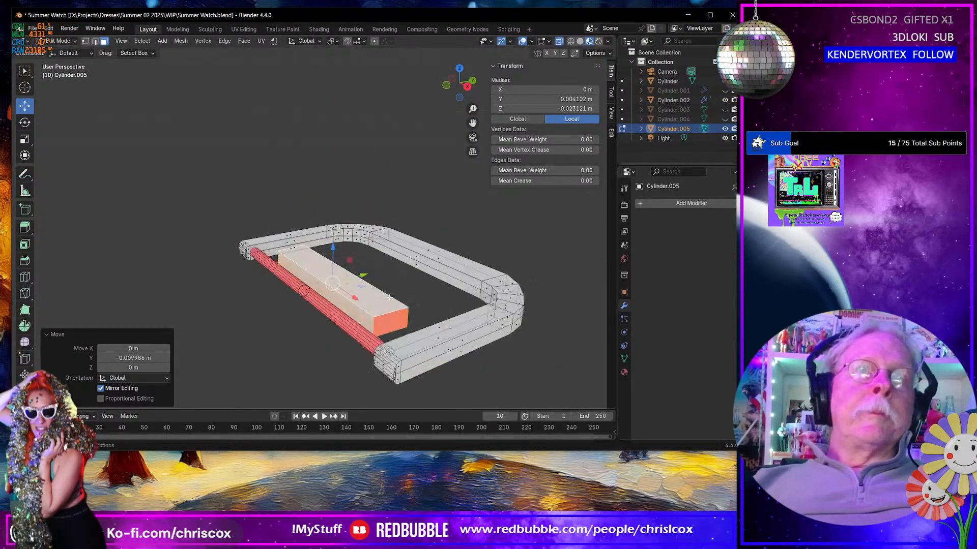
Step: Select the frame's long outline edge loops and add the border edges at one arm's rounded end
key("2")
left_click(424, 330, "alt")
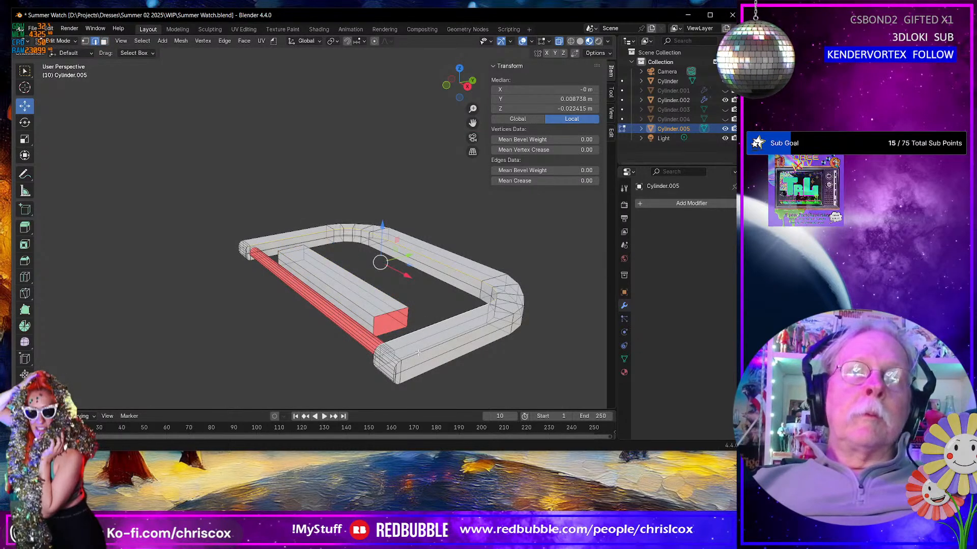
middle_click_drag(452, 347, 290, 216)
scroll(512, 341, "up", 3)
scroll(449, 339, "down", 2)
scroll(454, 342, "up", 4)
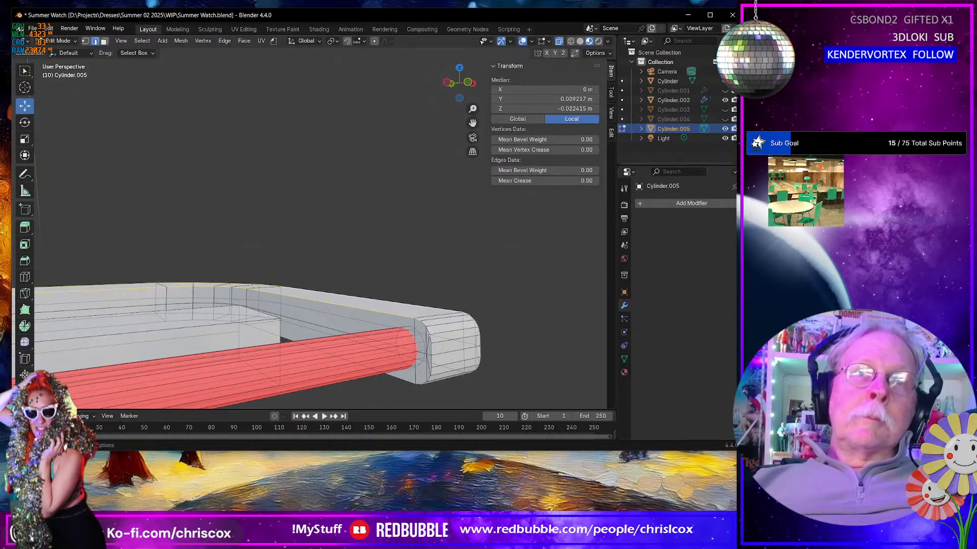
left_click(425, 329, "alt+shift")
left_click(432, 346, "alt+shift")
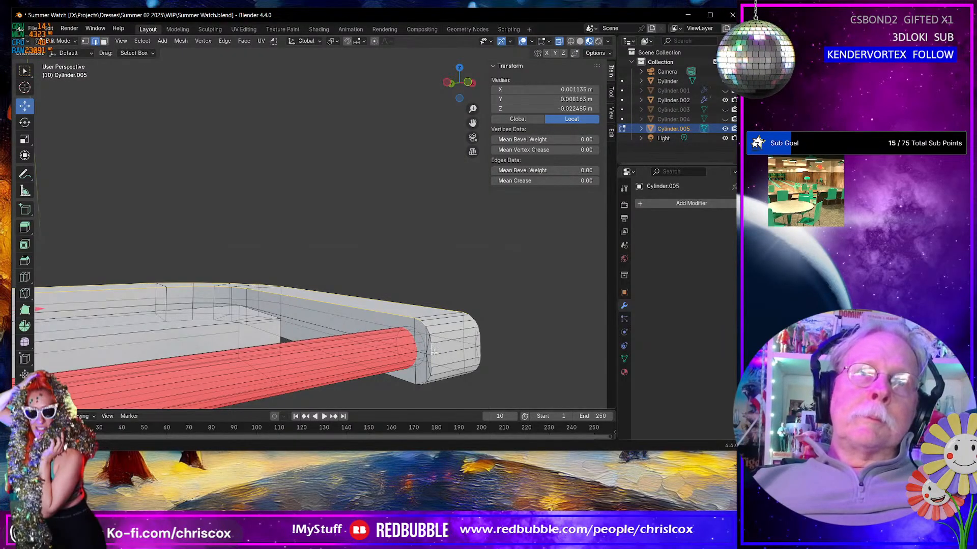
left_click(426, 384, "alt+shift")
left_click(420, 385, "alt+shift")
left_click(406, 381, "alt+shift")
Step: Add the missing inner and outer border edges around that arm's rounded tip to the selection
middle_click_drag(443, 385, 522, 274)
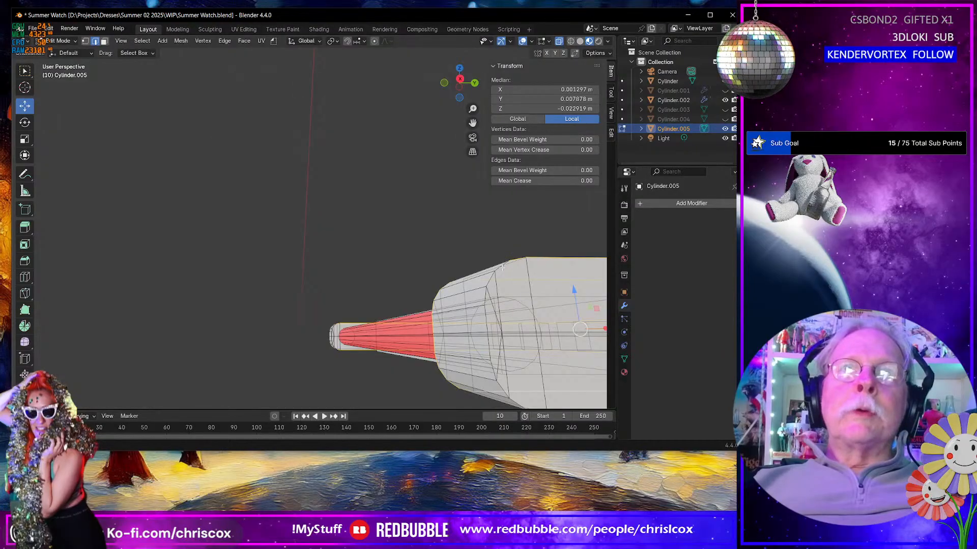
left_click(487, 329, "alt+shift")
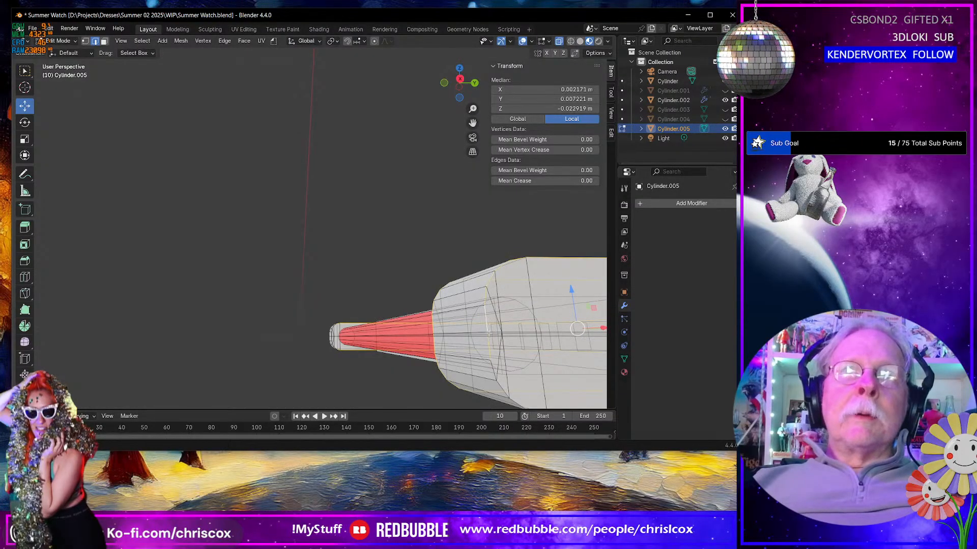
left_click(494, 368, "alt+shift")
middle_click_drag(495, 367, 384, 285)
left_click(422, 315, "alt+shift")
middle_click_drag(512, 312, 333, 262)
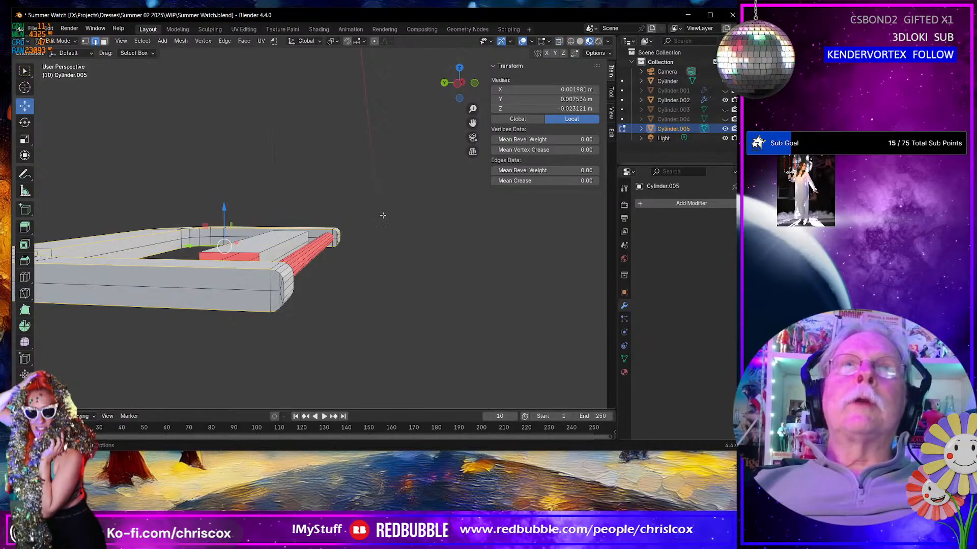
Step: Extend the edge selection around the opposite arm's end so the outlines of both arms are fully selected
scroll(364, 214, "down", 3)
scroll(364, 214, "up", 8)
scroll(367, 236, "up", 6)
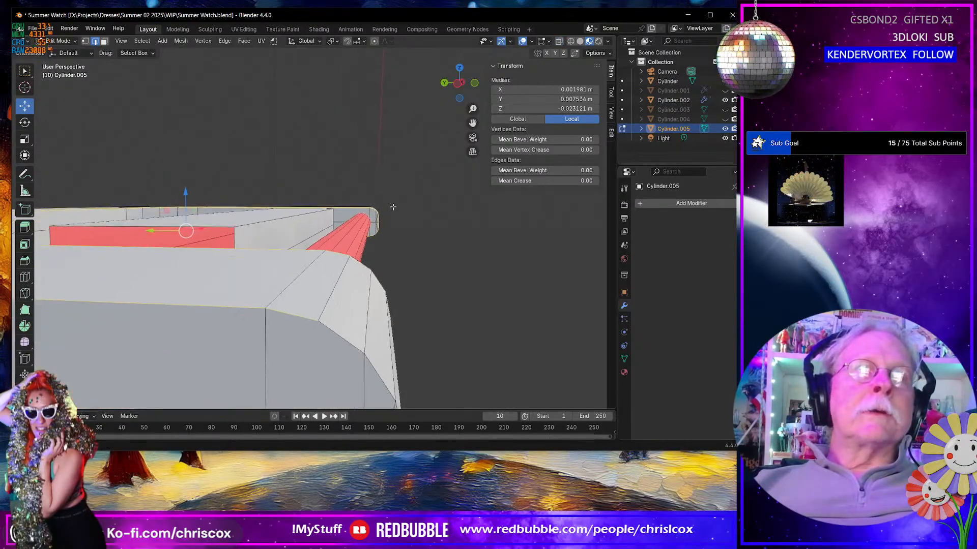
left_click(452, 217, "shift")
scroll(470, 301, "down", 5)
middle_click_drag(488, 321, 301, 304)
left_click(339, 318, "shift")
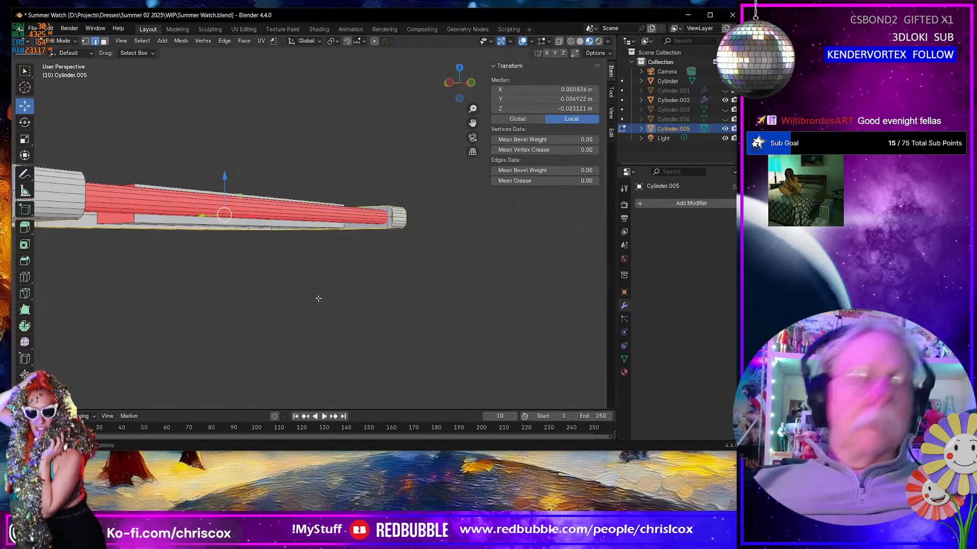
middle_click_drag(239, 295, 432, 333)
scroll(117, 251, "up", 4)
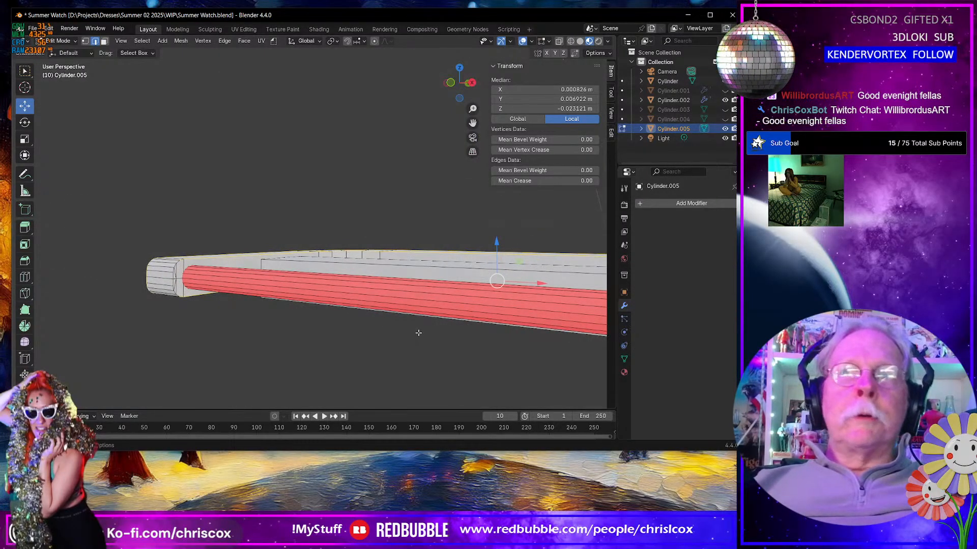
scroll(419, 331, "up", 5)
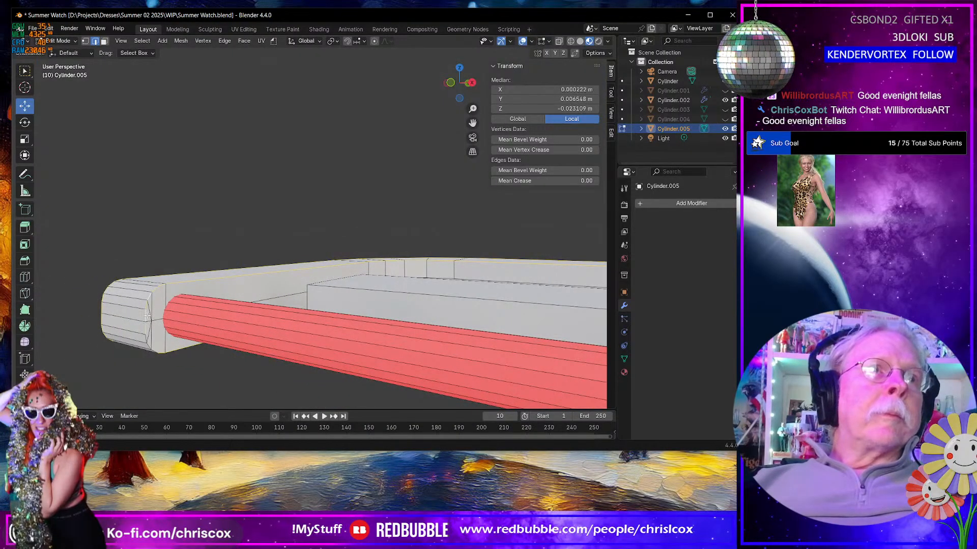
middle_click_drag(149, 345, 170, 323)
scroll(299, 303, "down", 5)
scroll(259, 327, "up", 3)
middle_click_drag(260, 327, 391, 319)
Step: Bevel the selected frame edges with a width of 0.000049 m and a single segment
key("ctrl+b")
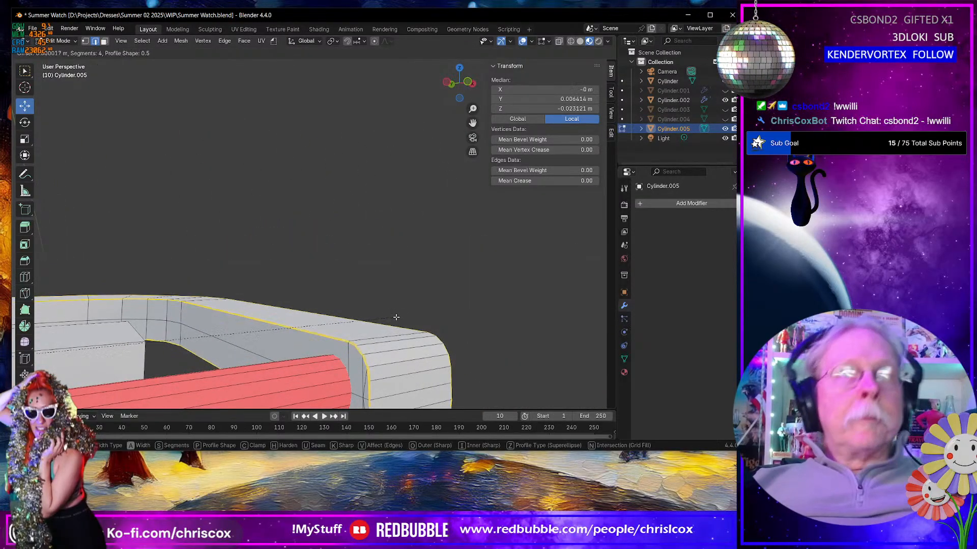
scroll(400, 315, "up", 3)
scroll(402, 312, "down", 6)
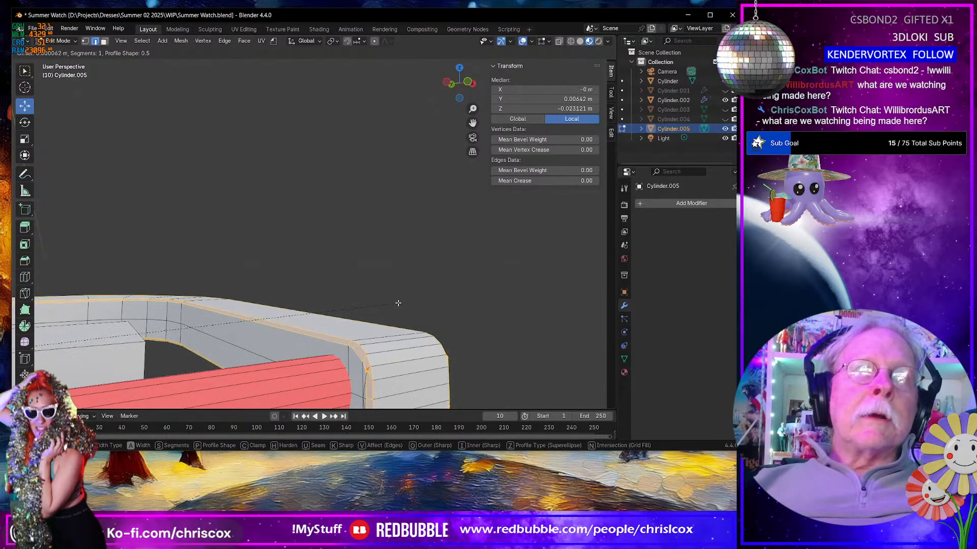
left_click(397, 302)
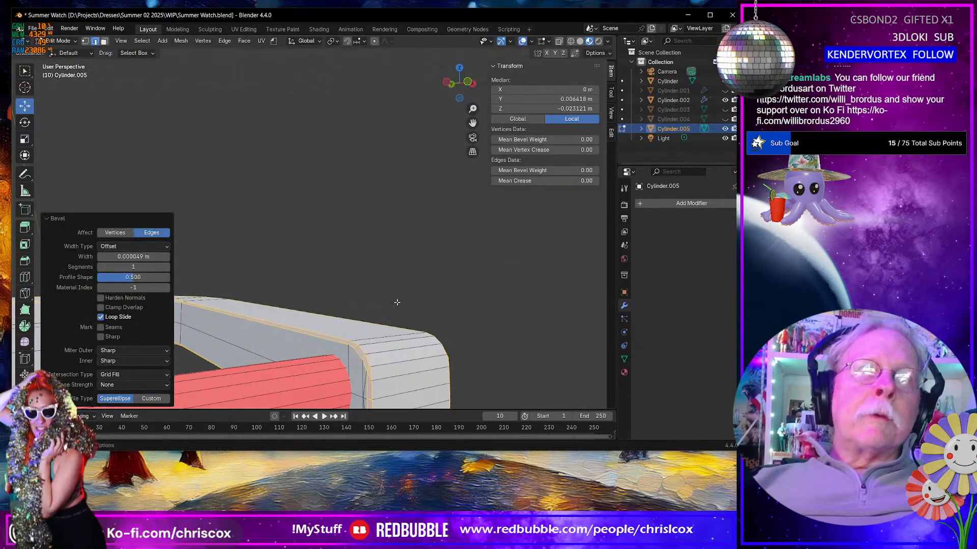
Step: Apply smooth shading to the whole buckle in Object Mode and return to Edit Mode
middle_click_drag(417, 375, 311, 365)
middle_click_drag(402, 351, 341, 346)
mouse_move(352, 303)
middle_mouse_down()
mouse_move(350, 333)
mouse_move(351, 290)
middle_mouse_up()
scroll(351, 289, "down", 4)
middle_click_drag(414, 231, 313, 301)
key("Tab")
scroll(426, 277, "down", 3)
scroll(422, 283, "down", 4)
middle_click_drag(423, 279, 321, 237)
right_click(414, 264)
left_click(398, 266)
key("Tab")
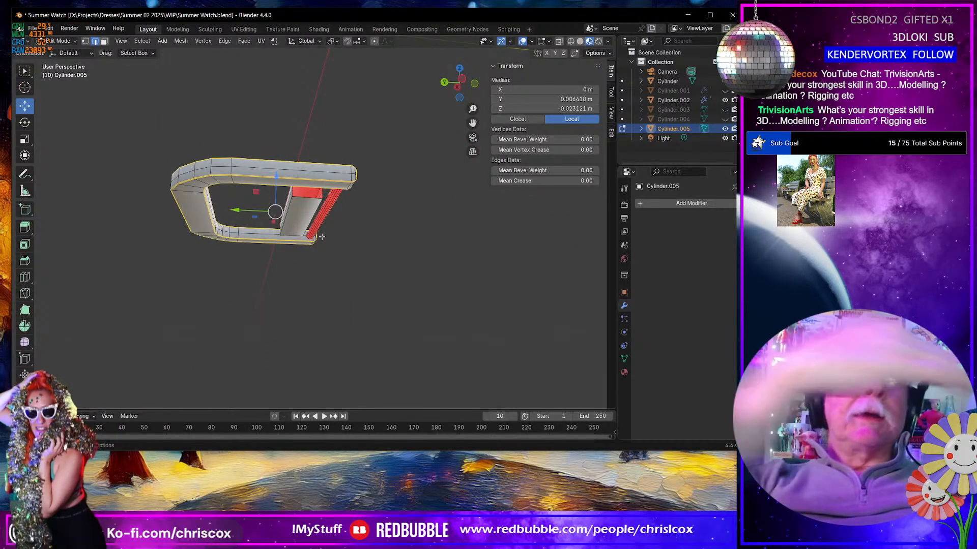
left_click(293, 210)
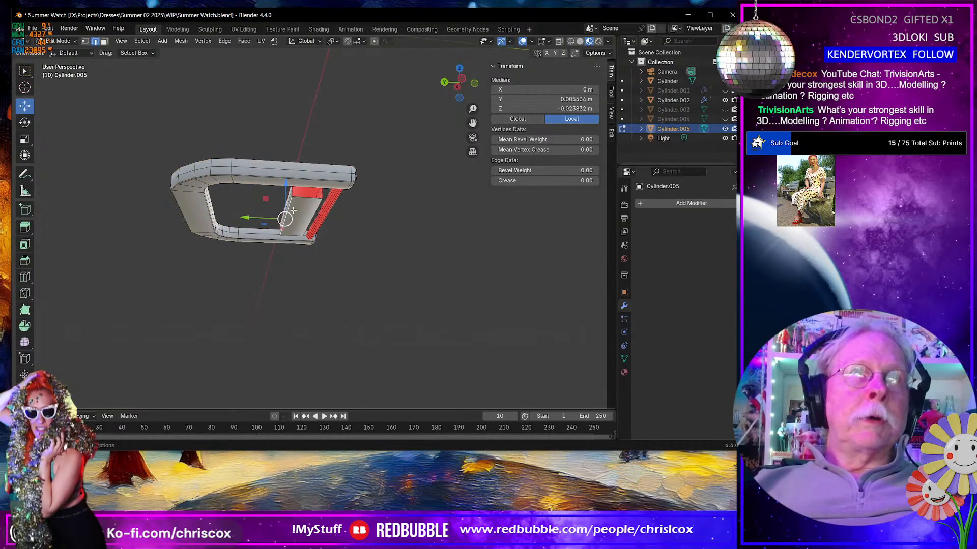
key("ctrl+l")
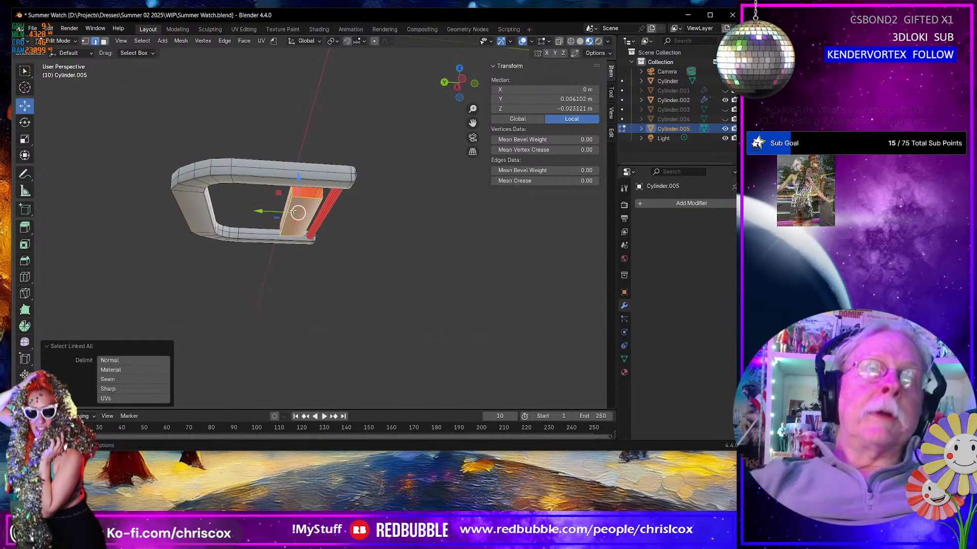
middle_click_drag(295, 210, 283, 263)
scroll(283, 265, "up", 2)
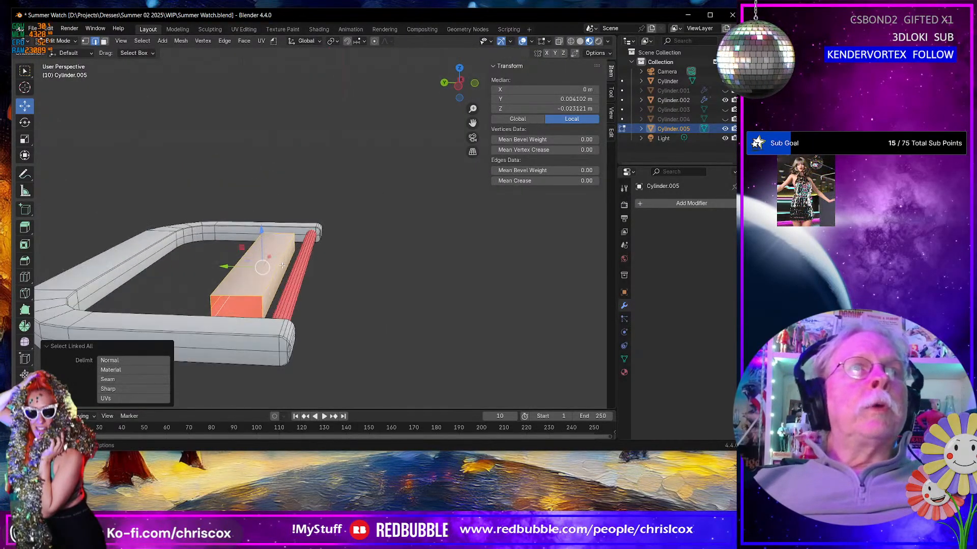
left_click(253, 295)
left_click(260, 302, "shift")
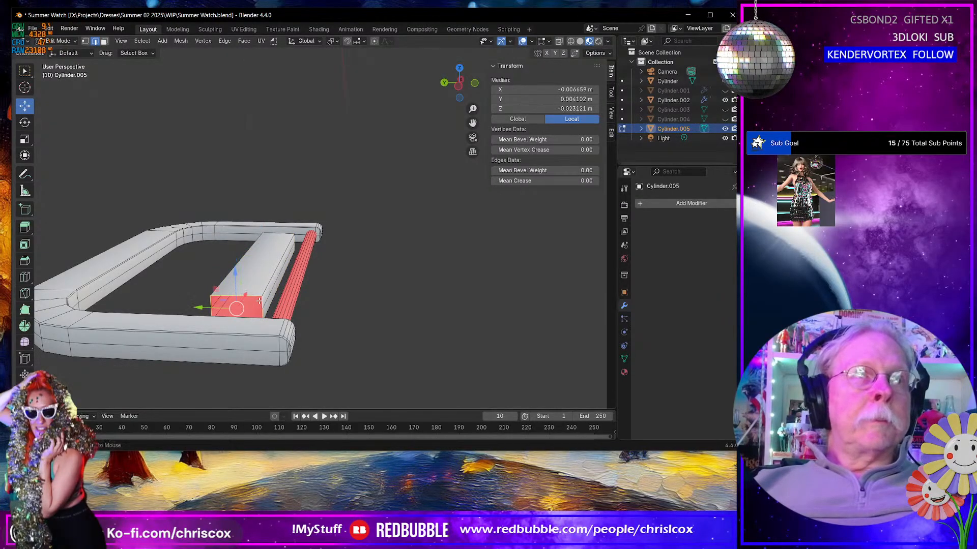
middle_click_drag(259, 303, 274, 281)
key("1")
left_click(249, 299)
key("2")
left_click(331, 283)
left_click(336, 279)
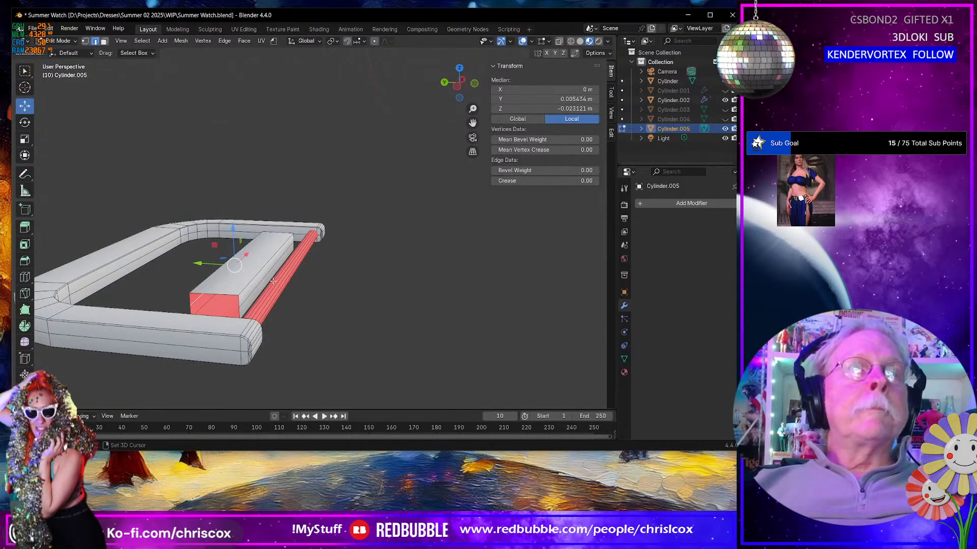
Step: Select the duplicated block's two upper long edges and scale them closer together along Y
left_click(263, 281, "shift")
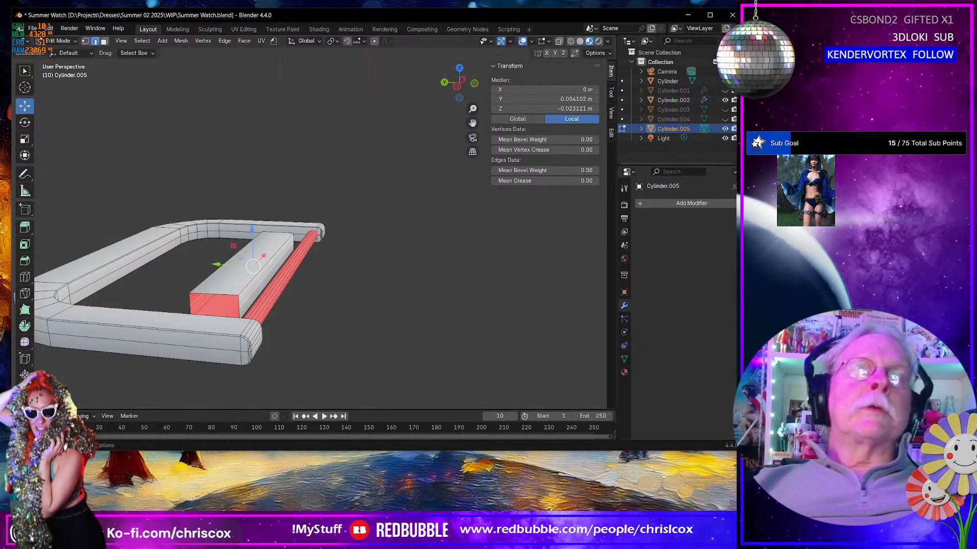
left_click(248, 284)
left_click(217, 253, "shift")
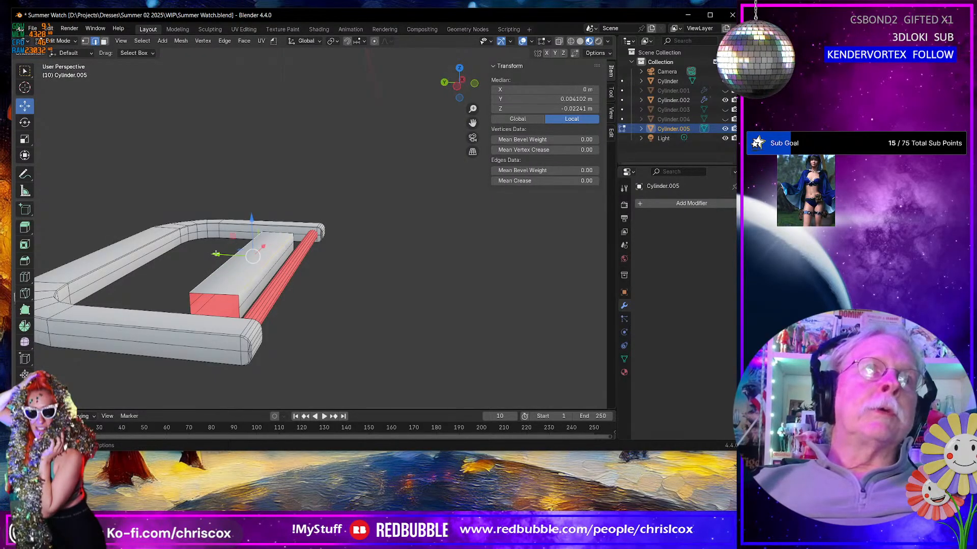
key("s")
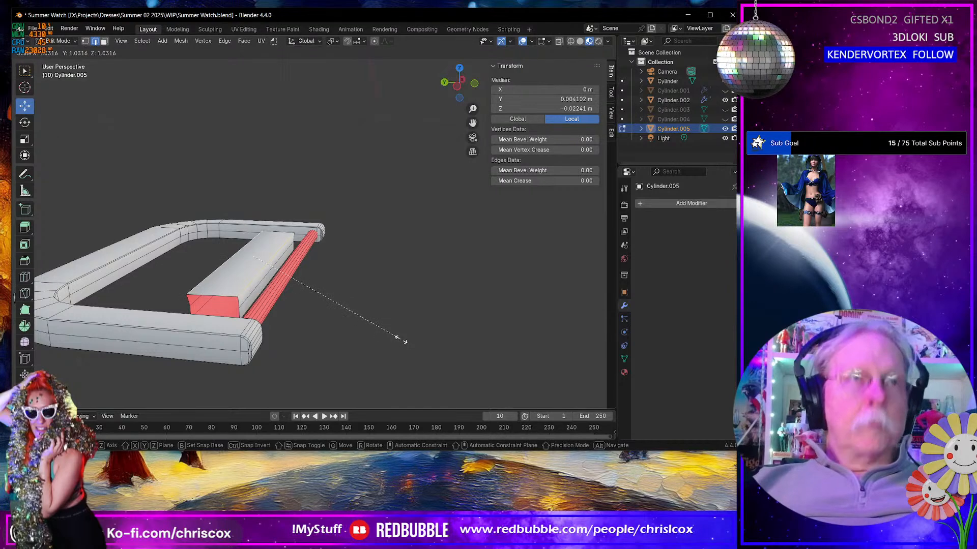
key("y")
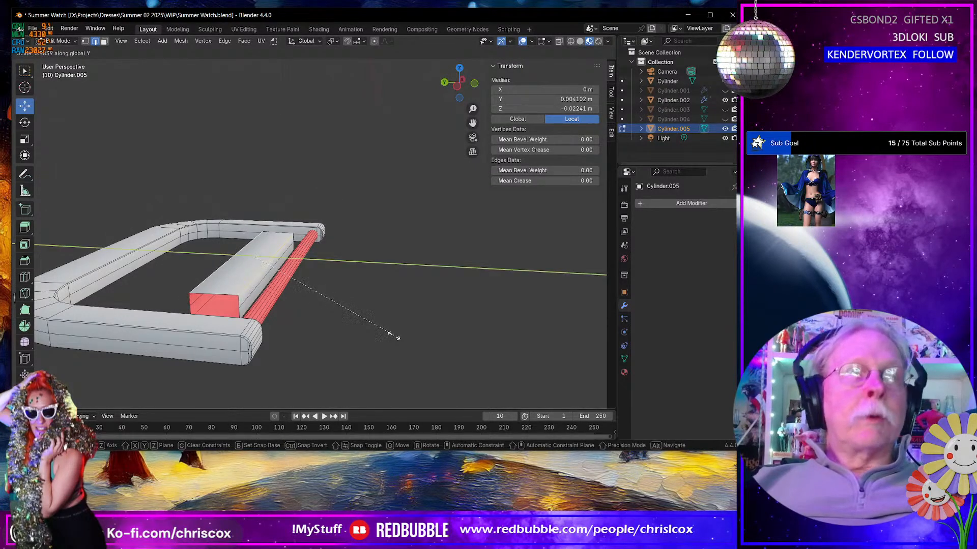
left_click(329, 311)
Step: Slide the block's lower long edge on the round bar's side inward across the underside
middle_click_drag(330, 310, 221, 184)
left_click(259, 221)
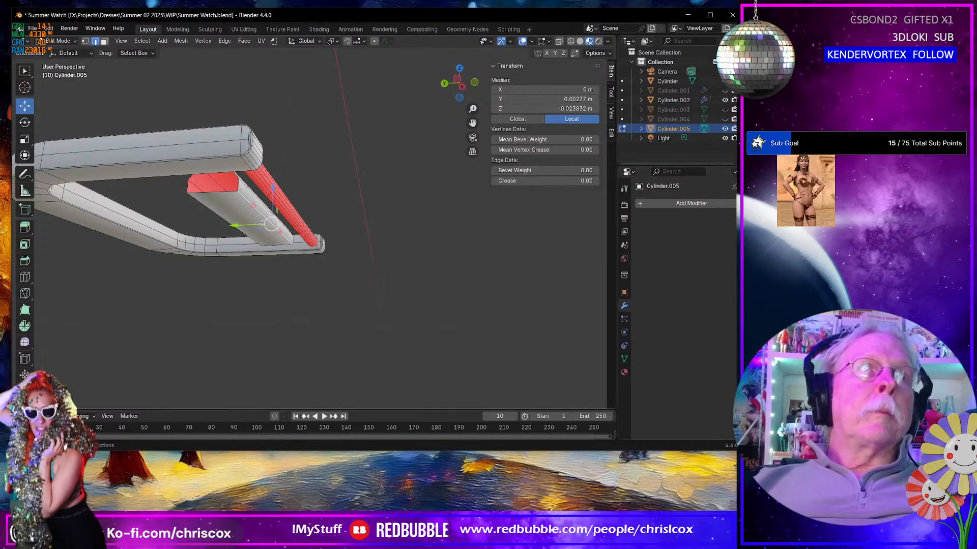
key("g")
key("g")
left_click(375, 328)
middle_click_drag(375, 327, 304, 284)
Step: Select the whole linked block and scale it down along X into a short collar
key("a")
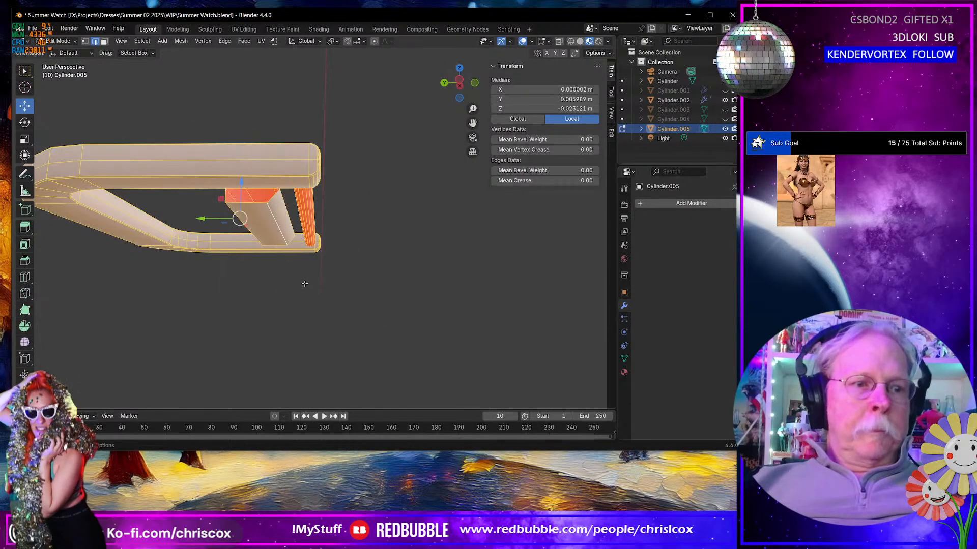
key("ctrl+z")
key("ctrl+l")
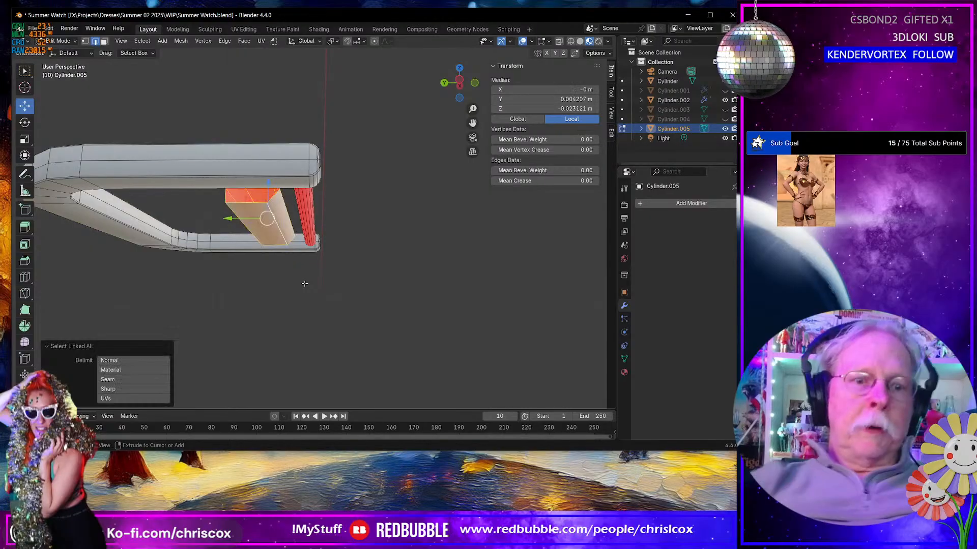
middle_click_drag(304, 283, 365, 225)
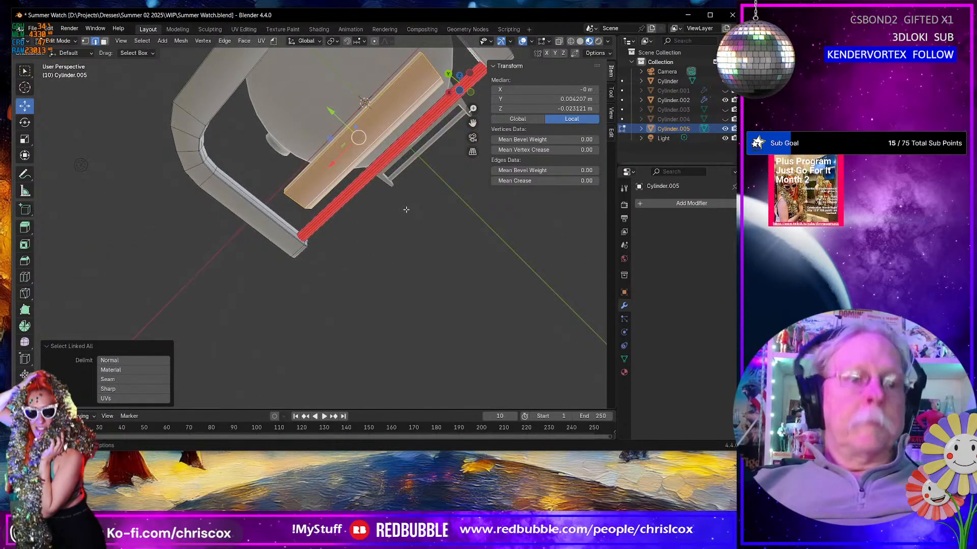
key("s")
key("x")
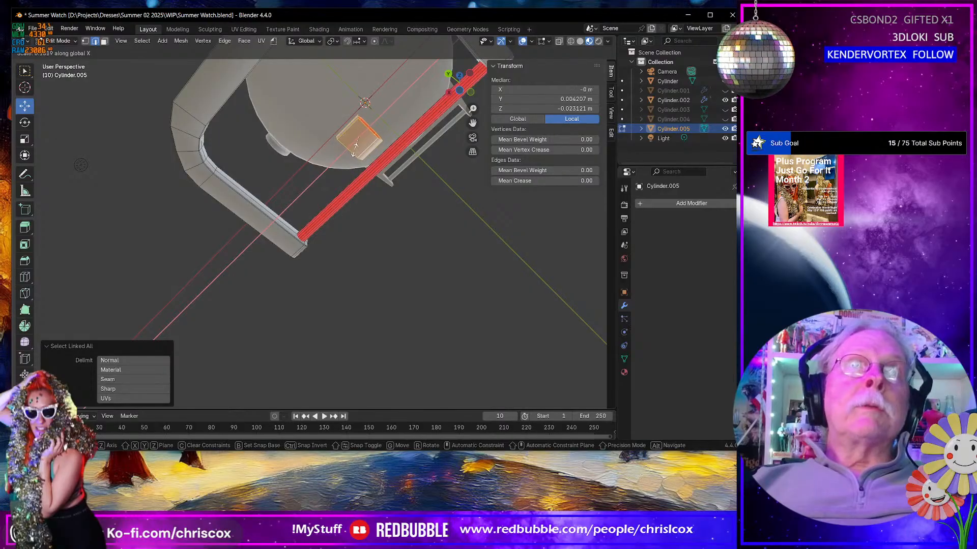
left_click(350, 146)
middle_click_drag(351, 150, 306, 209)
Step: Move the shortened collar along Y so it sits around the round bar
key("g")
key("y")
left_click(272, 219)
middle_click_drag(284, 219, 353, 221)
Step: Extrude the collar's lower face that faces the crossbar about 0.0115 m along Y to form the buckle's prong
left_click(351, 228)
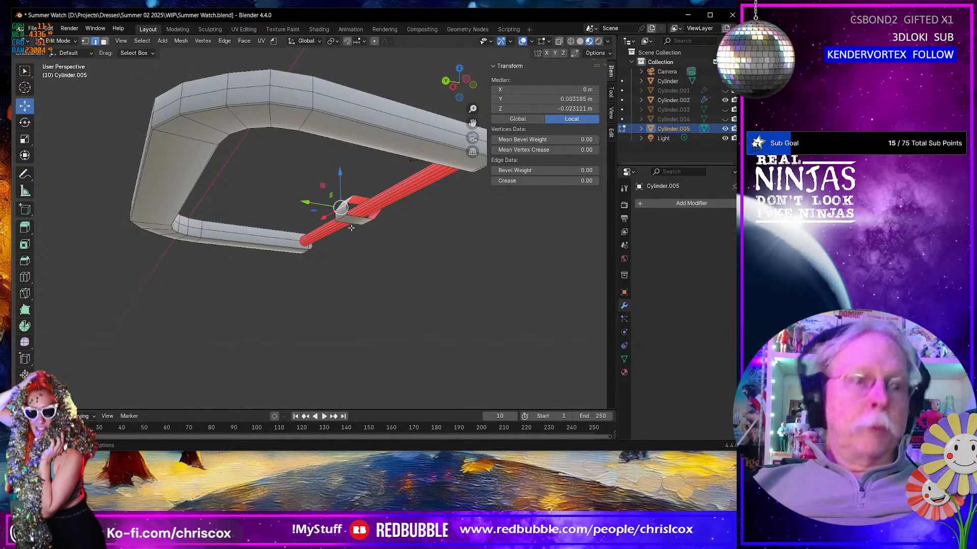
key("alt+a")
left_click(344, 214)
middle_click_drag(344, 213, 349, 245)
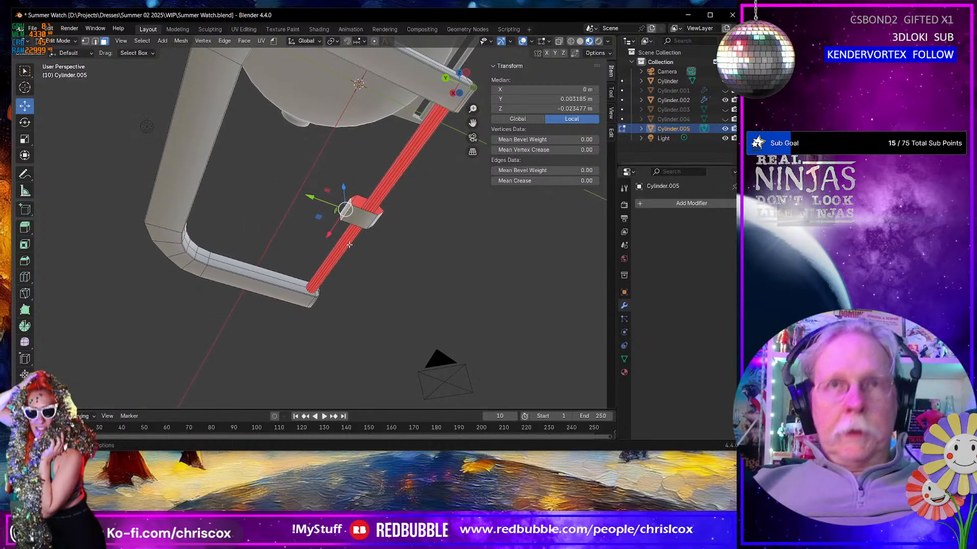
key("e")
key("Escape")
left_click_drag(312, 195, 138, 166)
middle_click_drag(138, 166, 288, 268)
scroll(259, 267, "up", 8)
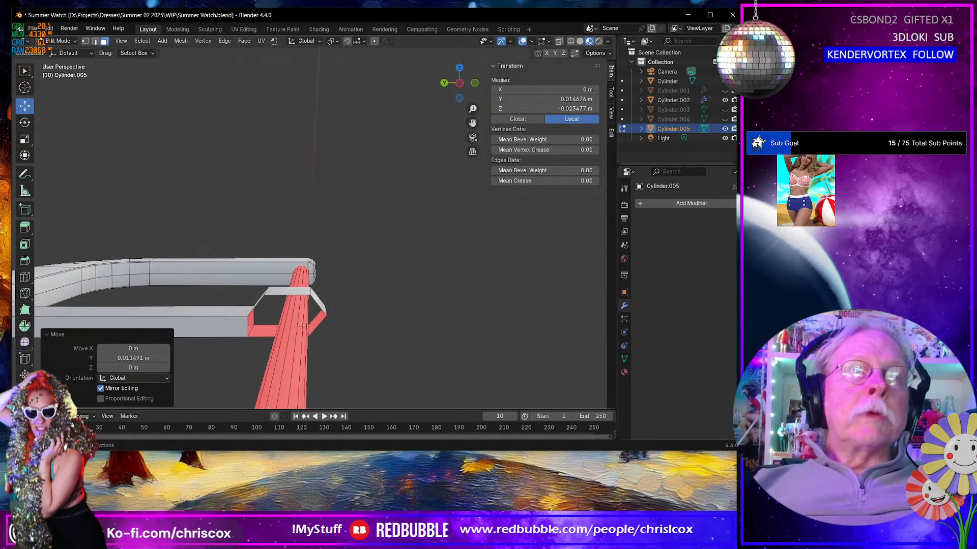
Step: Fill the gap beside the prong on the collar's -X side with a face from its bordering edges
middle_click_drag(255, 308, 306, 336)
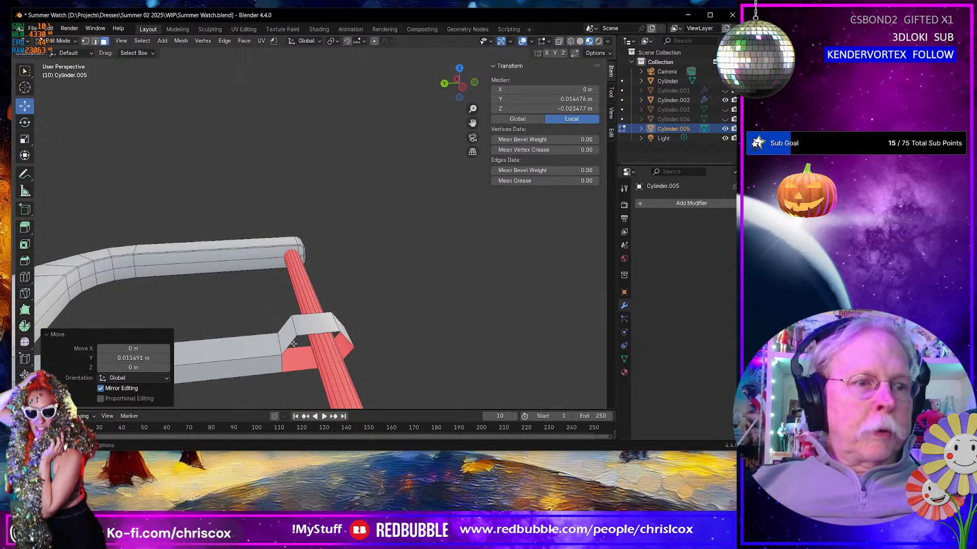
key("1")
left_click(293, 345)
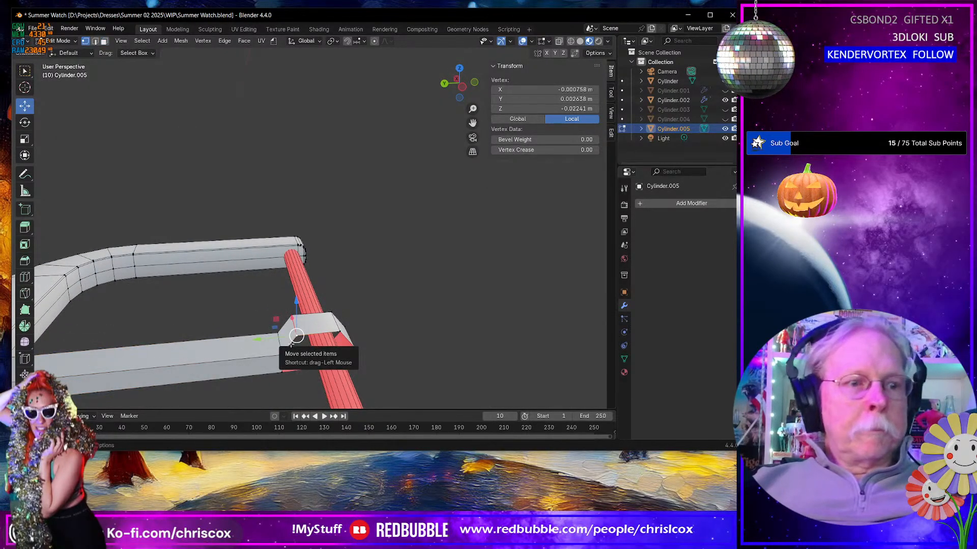
key("3")
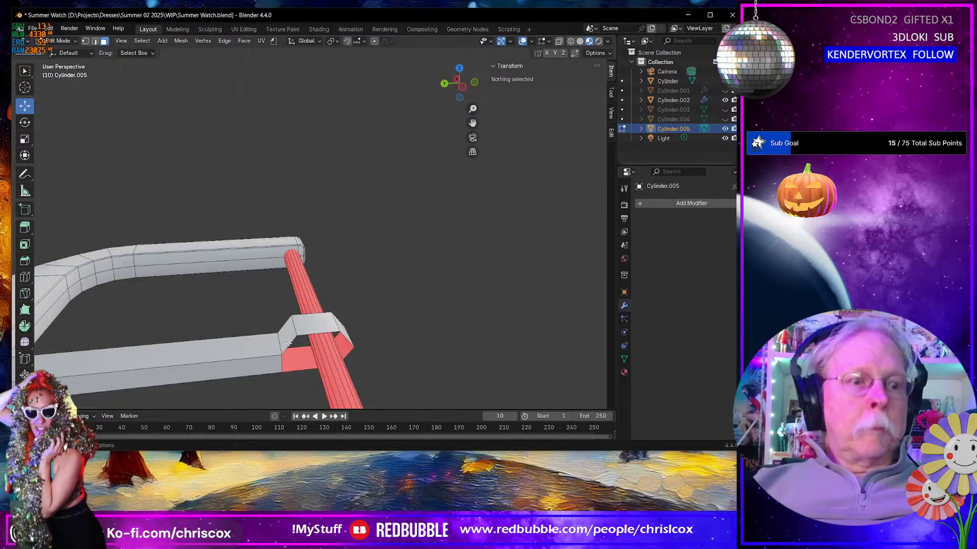
left_click(288, 344)
left_click(283, 360, "shift")
left_click(296, 372, "shift")
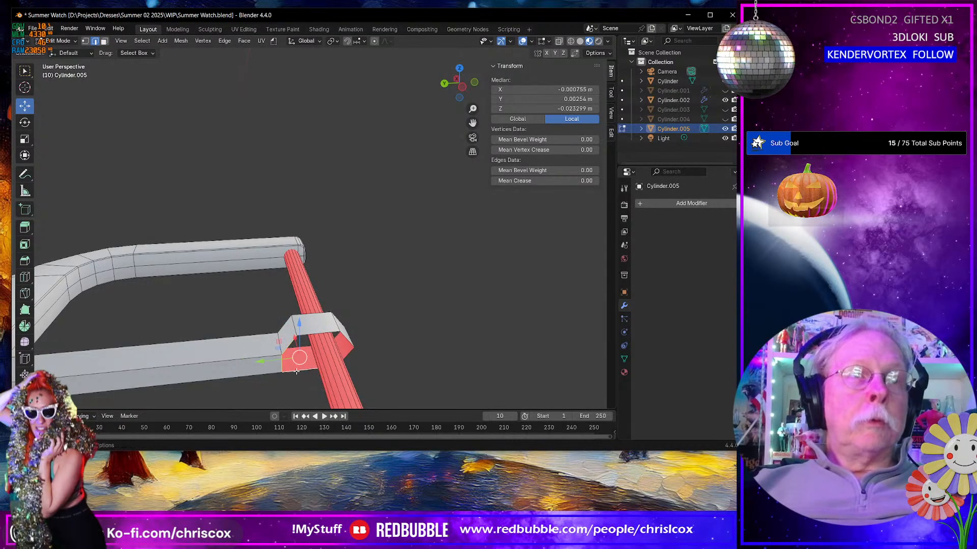
key("f")
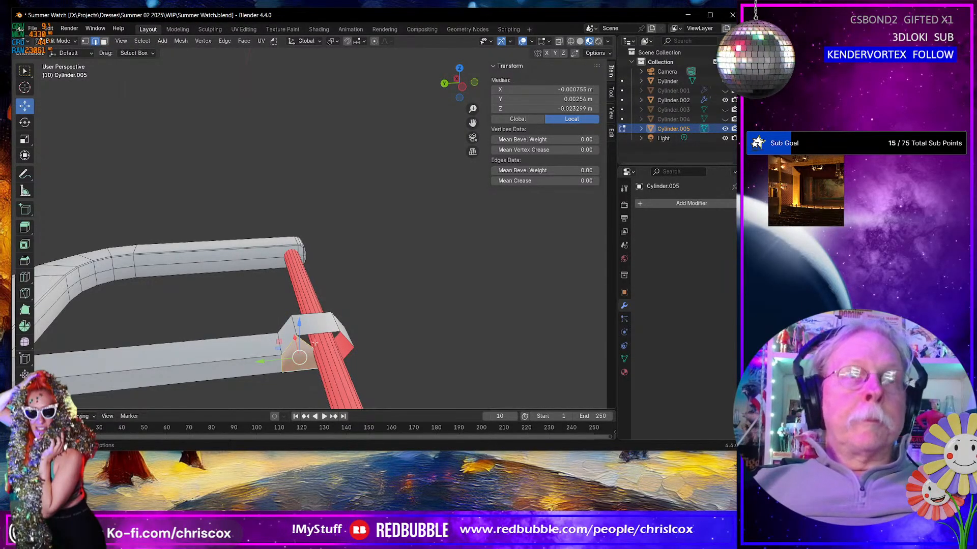
Step: Fill the matching gap on the collar's +X side and close the rest of that end opening with a face
middle_click_drag(316, 335, 216, 297)
left_click(241, 290)
left_click(211, 329, "shift")
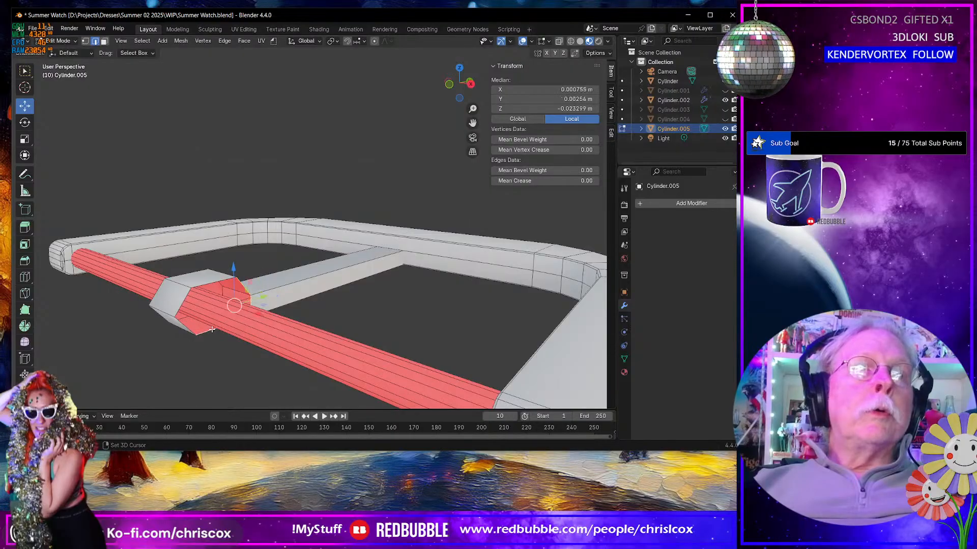
key("f")
left_click(190, 330, "alt")
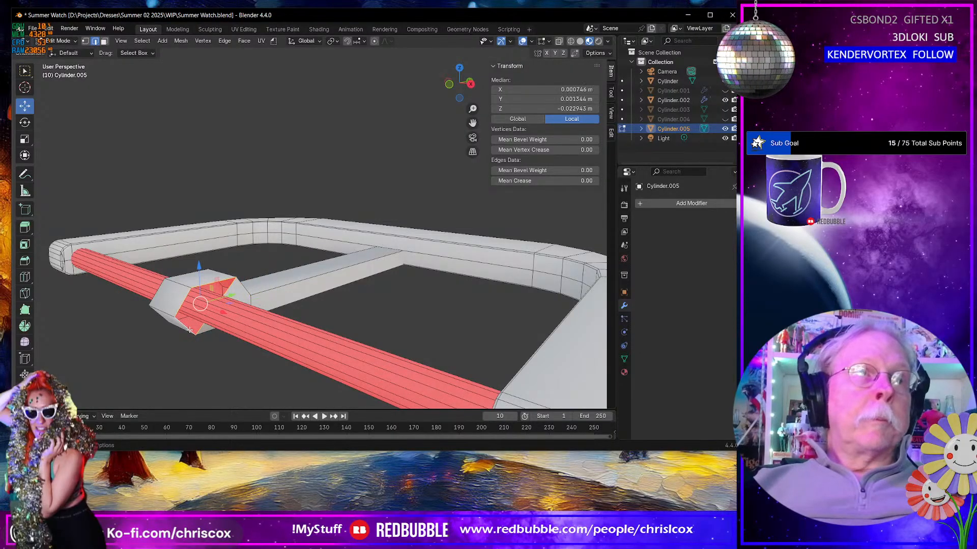
key("f")
Step: Lower the prong's long top face along Z by about 0.0002 m to make the prong thinner
middle_click_drag(190, 330, 477, 310)
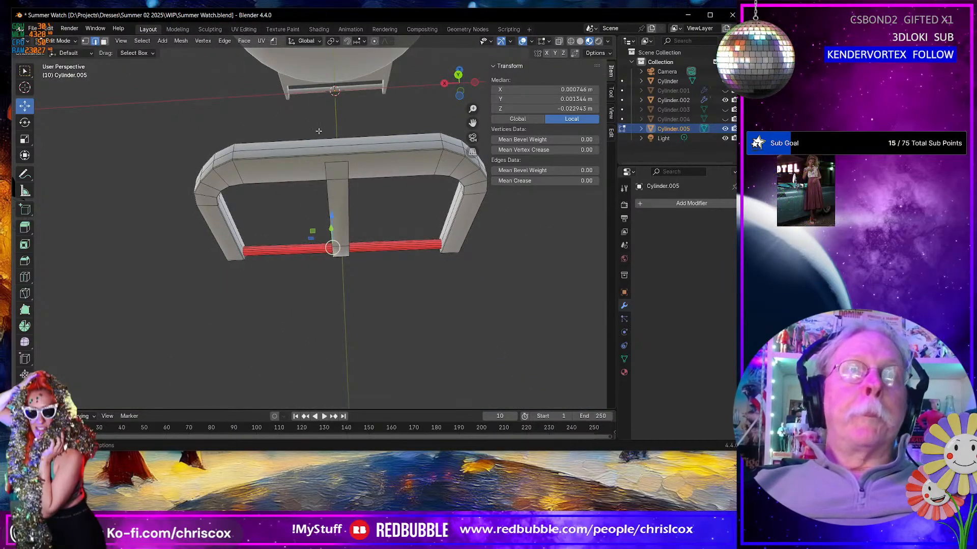
middle_click_drag(333, 163, 390, 177)
scroll(390, 206, "down", 4)
middle_click_drag(390, 211, 390, 275)
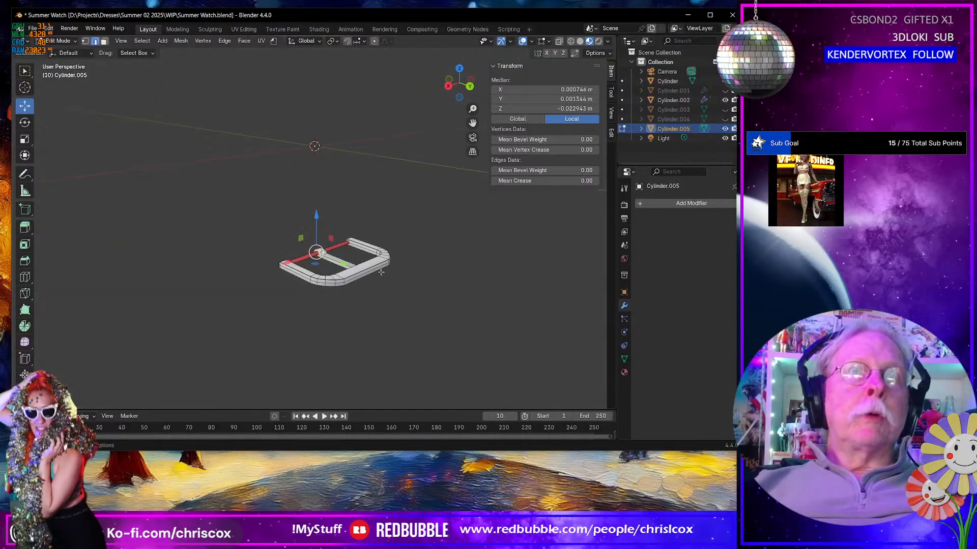
left_click(343, 263)
scroll(347, 257, "down", 4)
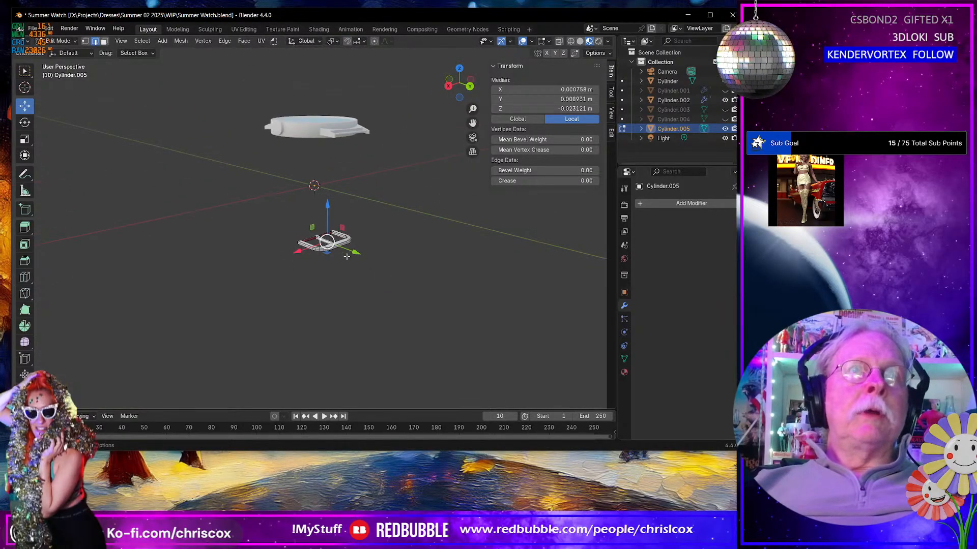
scroll(347, 257, "up", 10)
middle_click_drag(466, 338, 411, 336, "shift")
key("3")
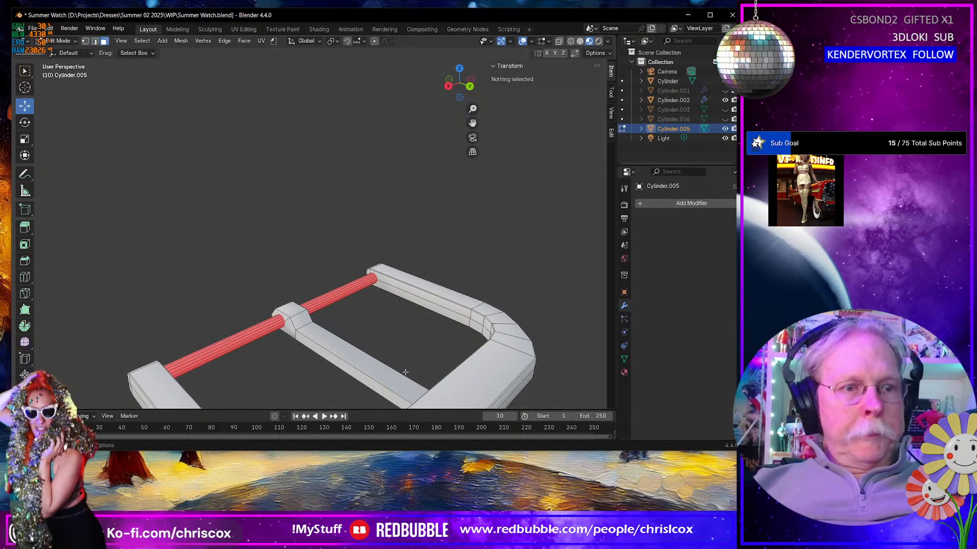
left_click(388, 374)
left_click_drag(371, 339, 372, 342)
middle_click_drag(372, 342, 351, 313)
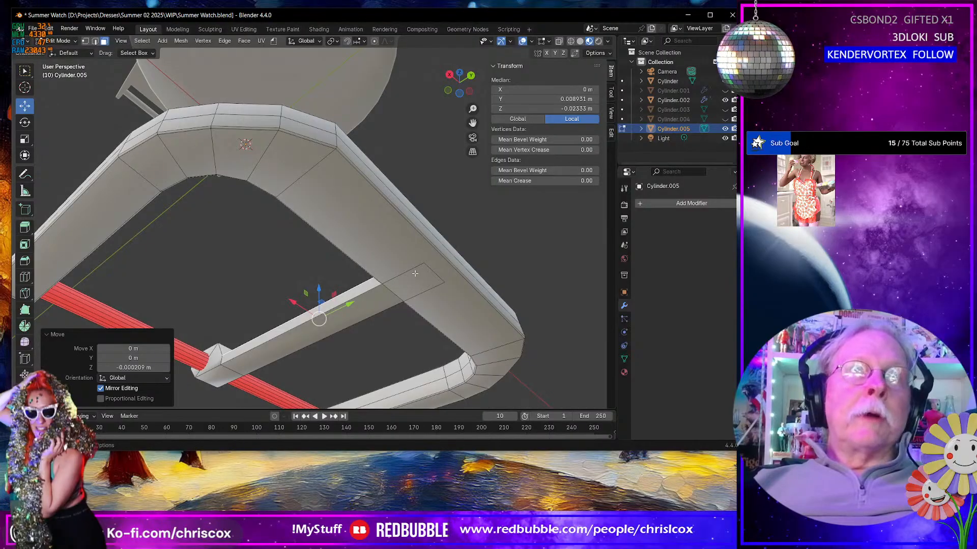
Step: Try to move the lower end edge of the prong's tip along Y, and undo the attempt
middle_click_drag(415, 273, 404, 279)
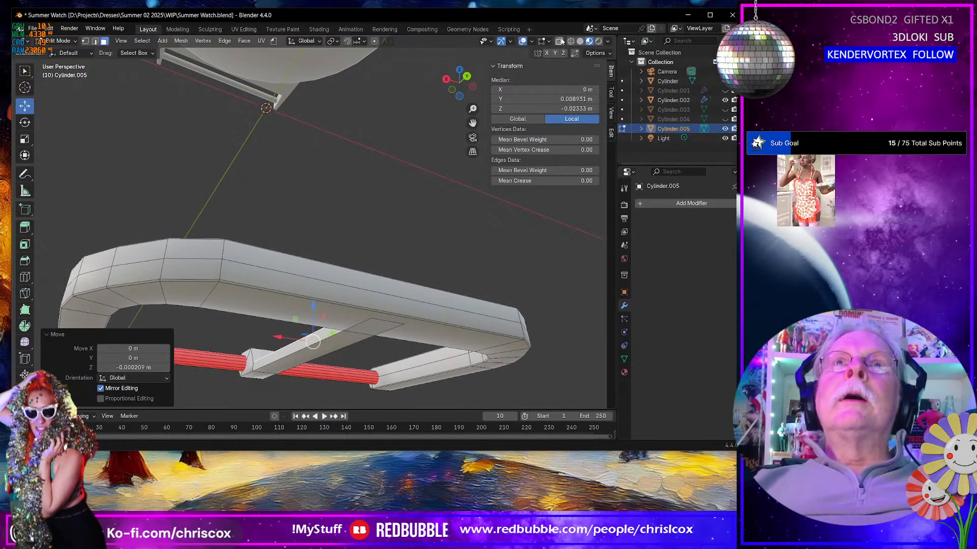
key("2")
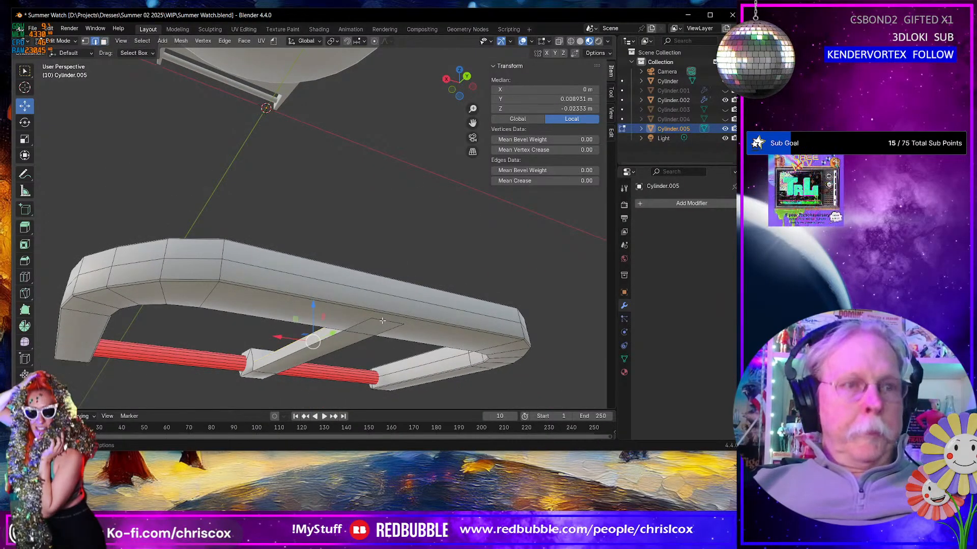
left_click(383, 320)
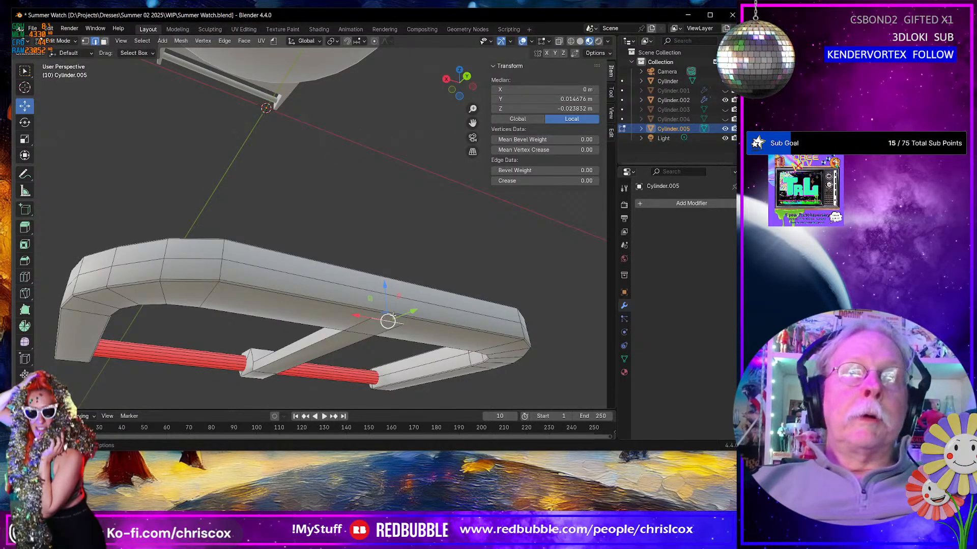
left_click_drag(412, 311, 432, 304)
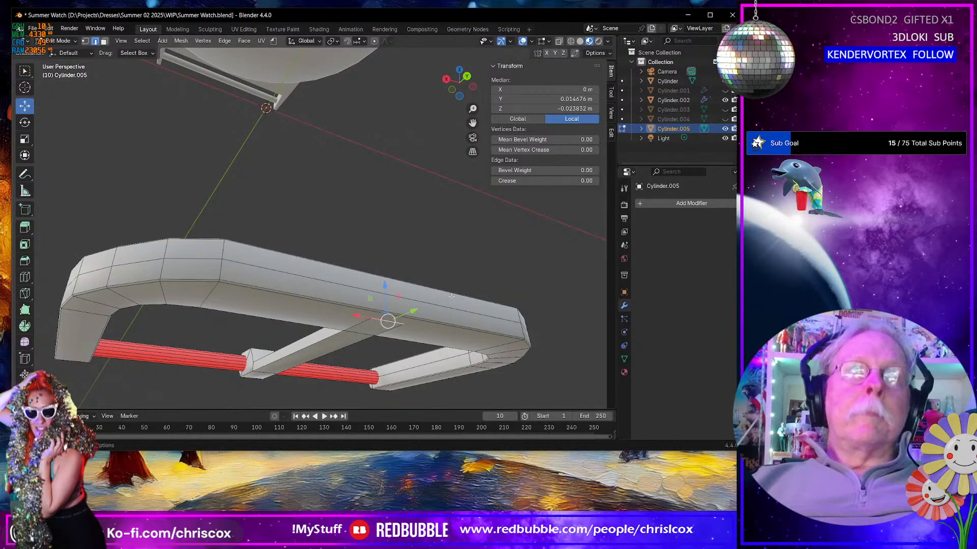
key("ctrl+z")
Step: Select the whole linked buckle frame and hide it, leaving the prong and round bar
left_click(417, 299)
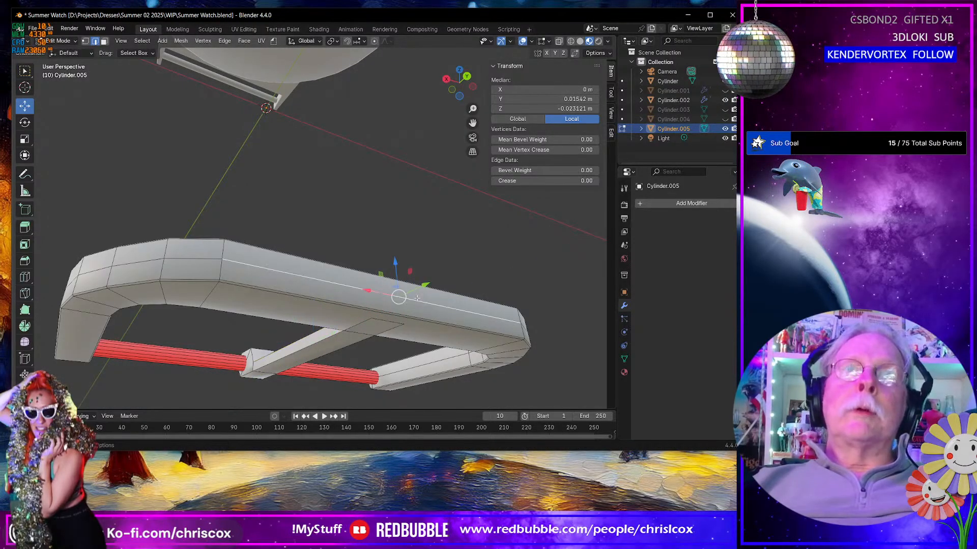
key("ctrl+l")
key("h")
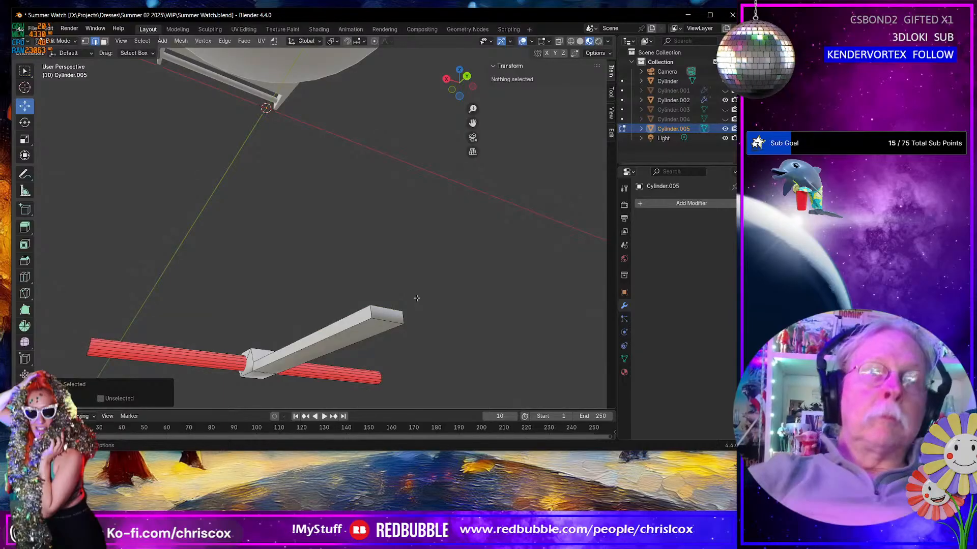
Step: Add two loop cuts across the prong close to its tip, sliding the second to a factor of about -0.917
middle_click_drag(393, 315, 350, 321)
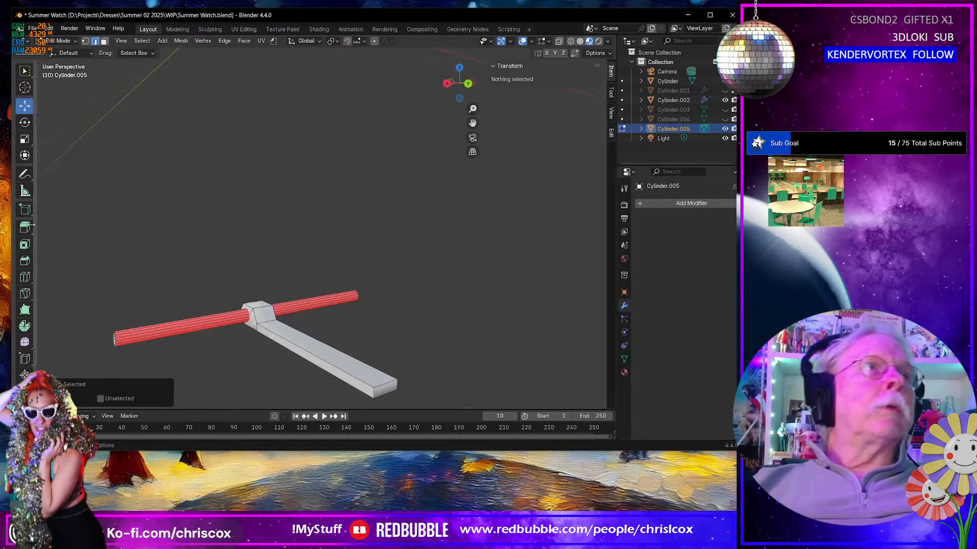
left_click(25, 276)
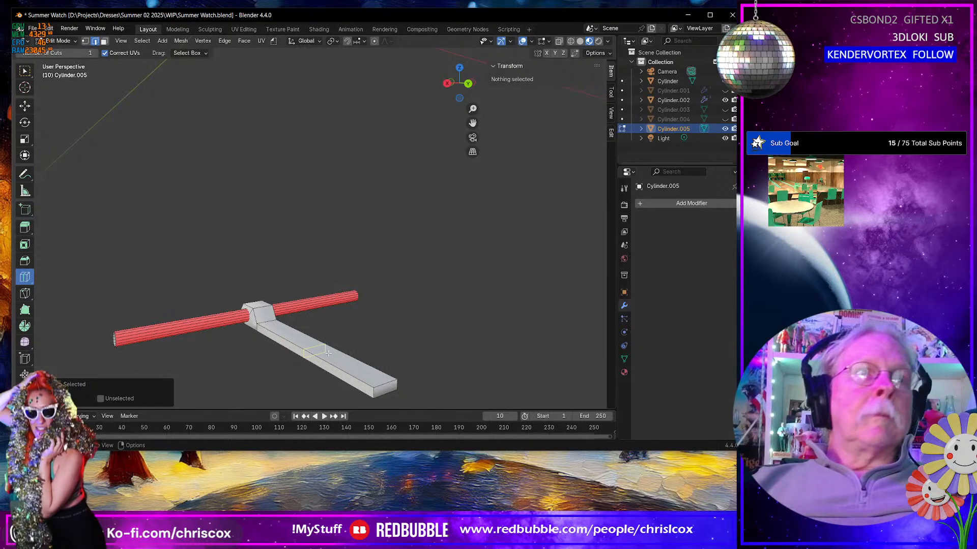
left_click_drag(328, 352, 364, 379)
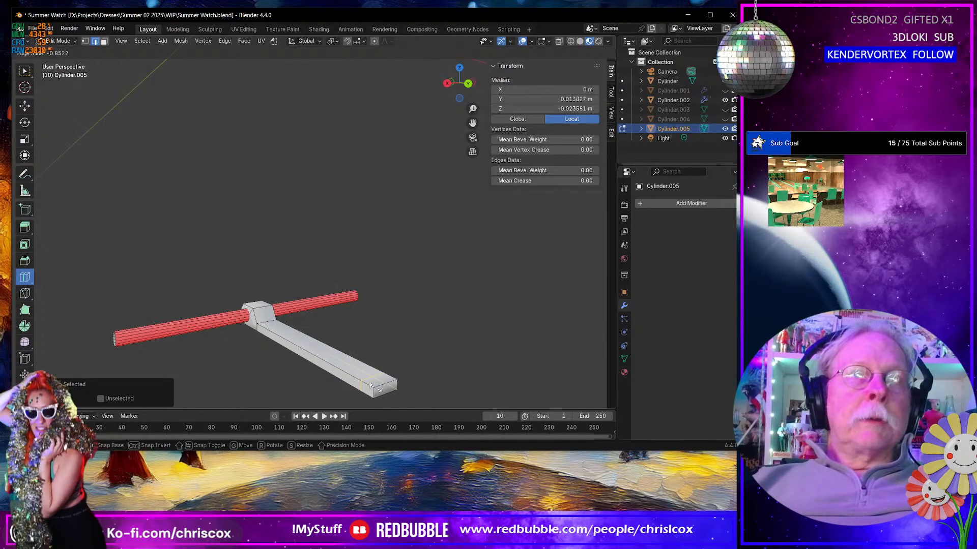
left_click_drag(381, 391, 382, 384)
middle_click_drag(404, 362, 403, 205)
scroll(407, 385, "up", 2)
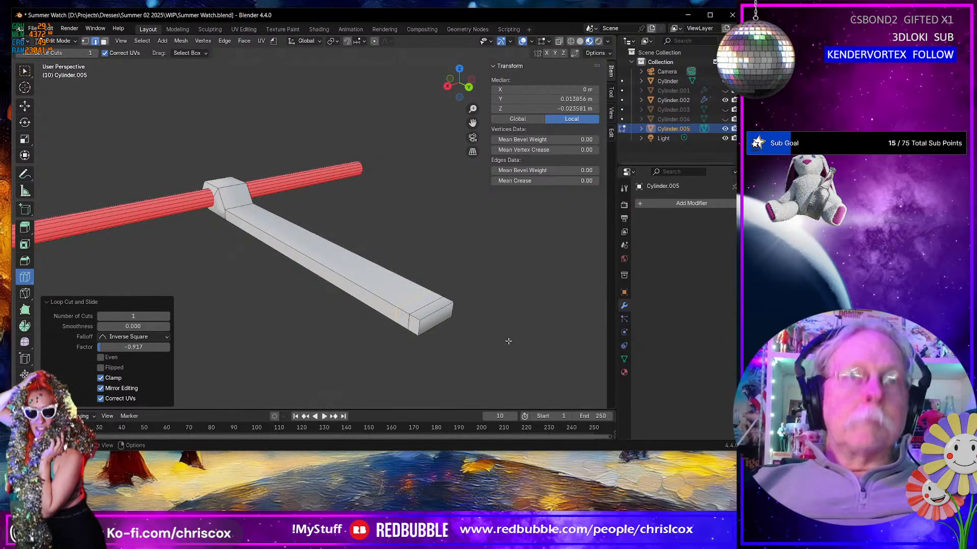
Step: Select both side faces of the prong's last segment and scale them along X to narrow the tip slightly
key("3")
key("shift+space")
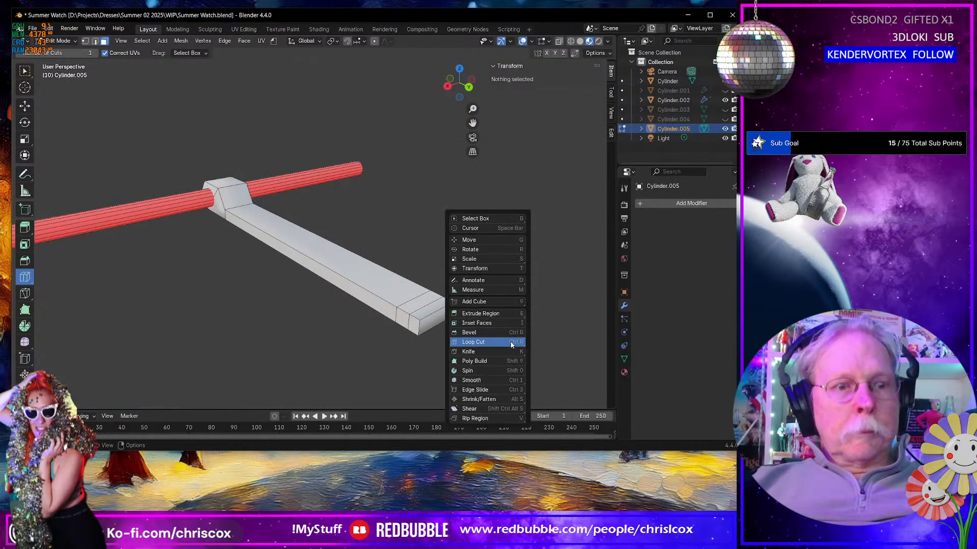
key("g")
left_click(413, 323)
middle_click_drag(413, 324, 330, 352)
left_click(308, 353)
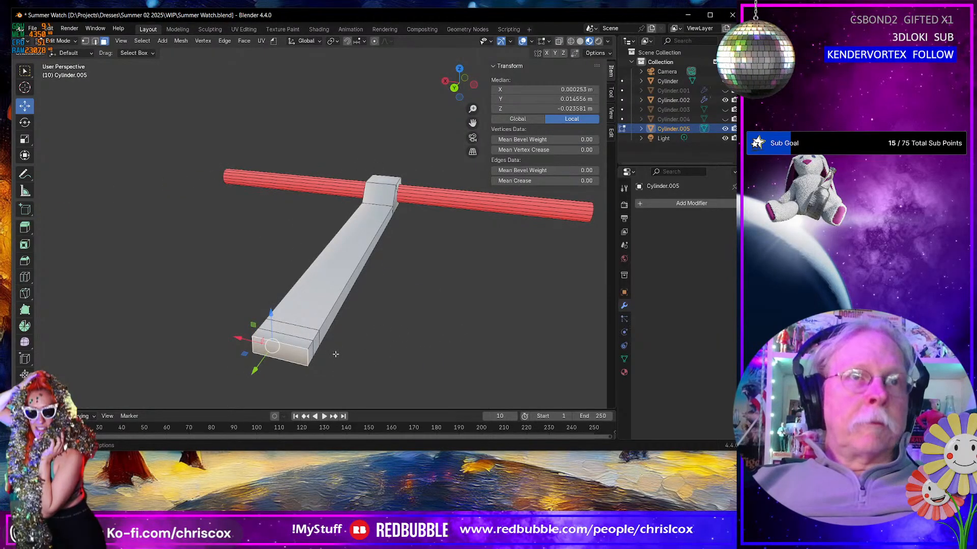
key("ctrl+z")
left_click(311, 350, "shift")
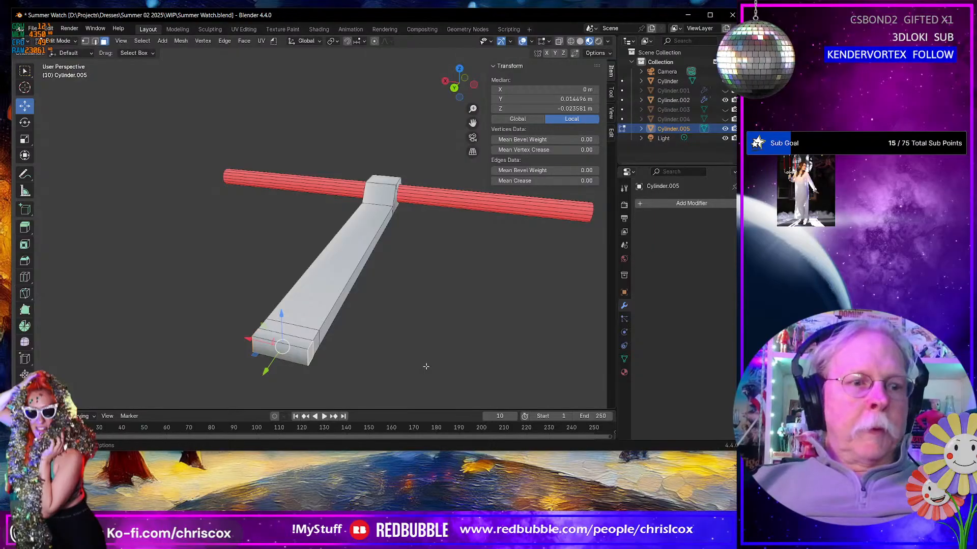
key("s")
key("x")
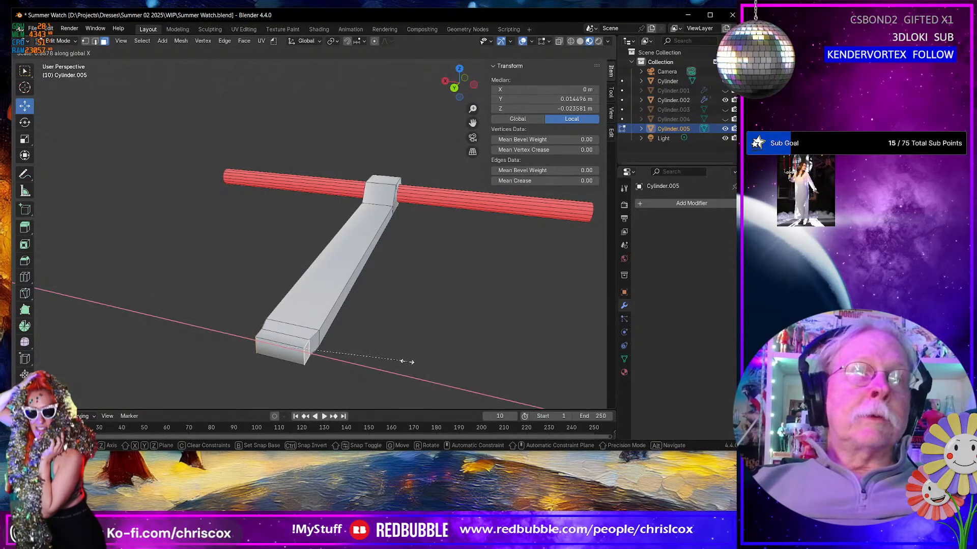
left_click(406, 361)
Step: Scale the prong's end face along X to about 0.417 to taper the tip
left_click(294, 354)
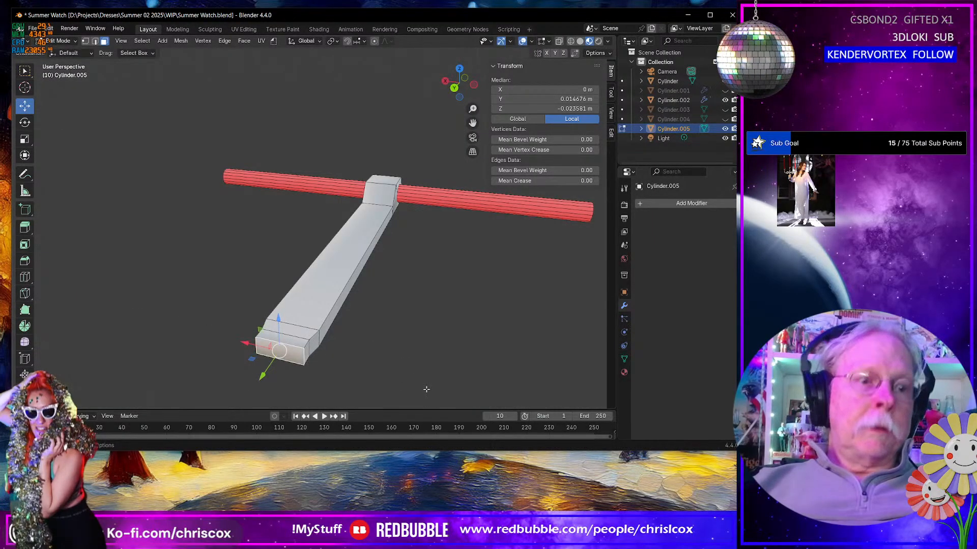
key("s")
key("x")
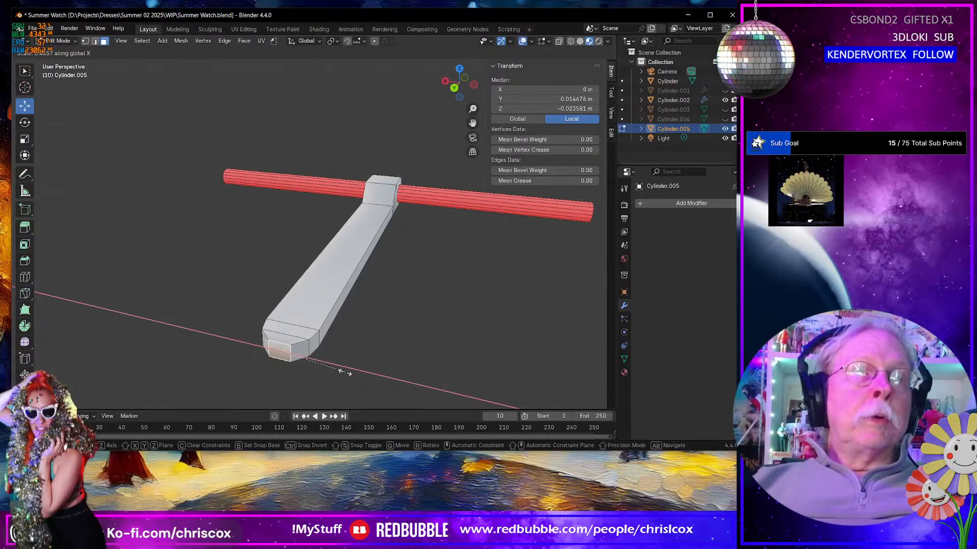
left_click(340, 372)
Step: Return to Object Mode and select the hidden object Cylinder.001
middle_click_drag(340, 371, 315, 269)
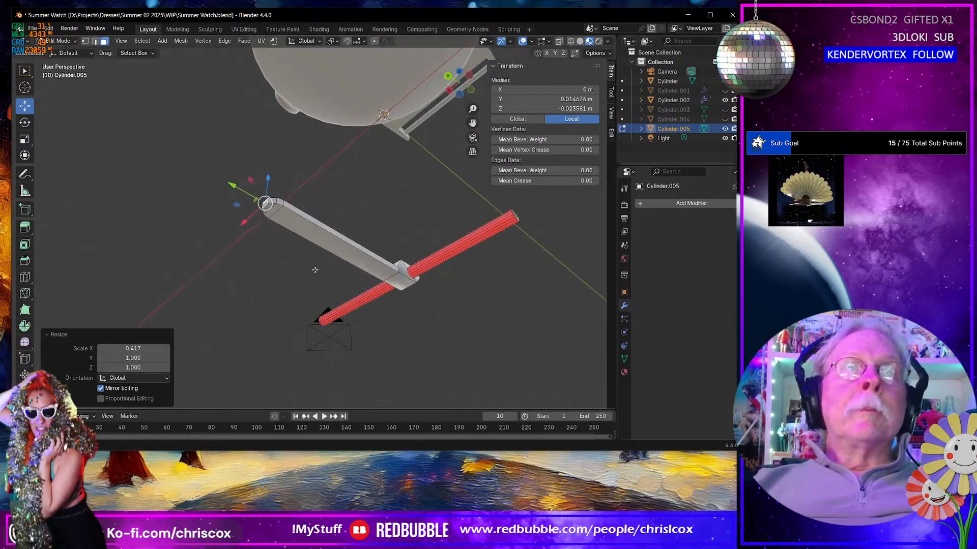
middle_click_drag(422, 229, 470, 314)
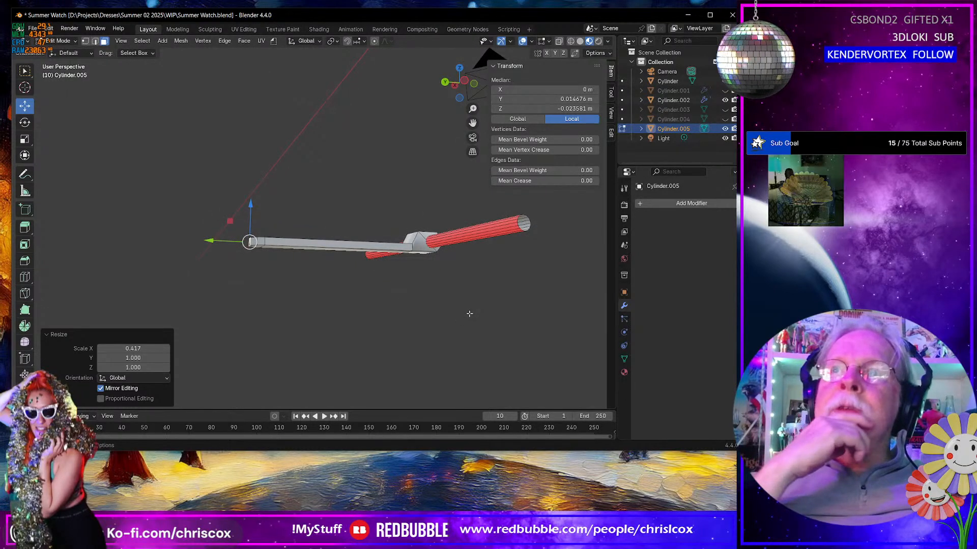
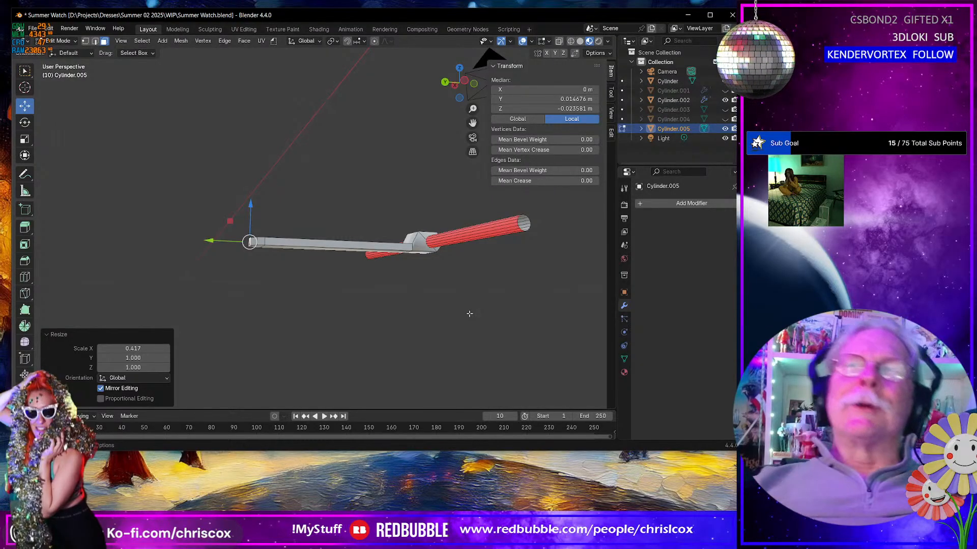
middle_click_drag(545, 220, 374, 262)
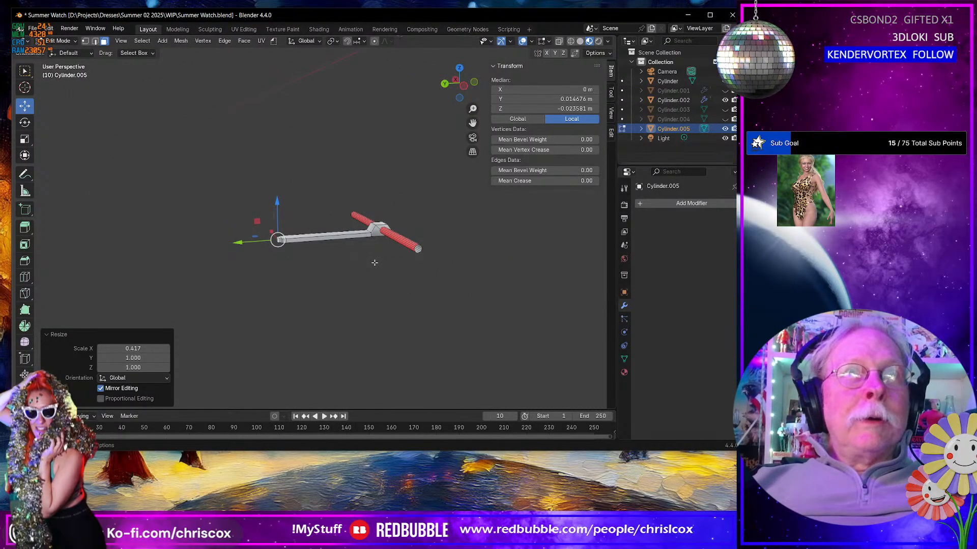
key("Tab")
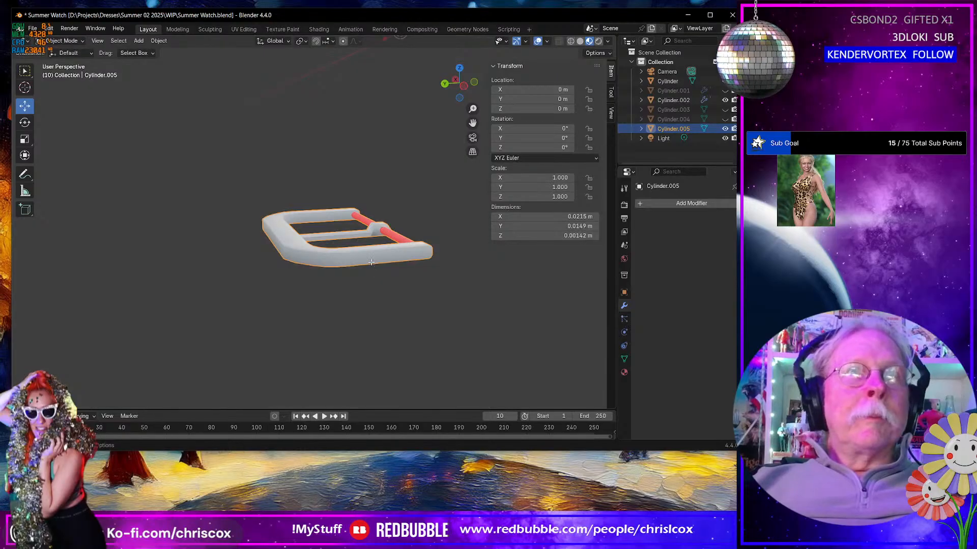
key("Tab")
key("Tab")
middle_click_drag(370, 265, 361, 241)
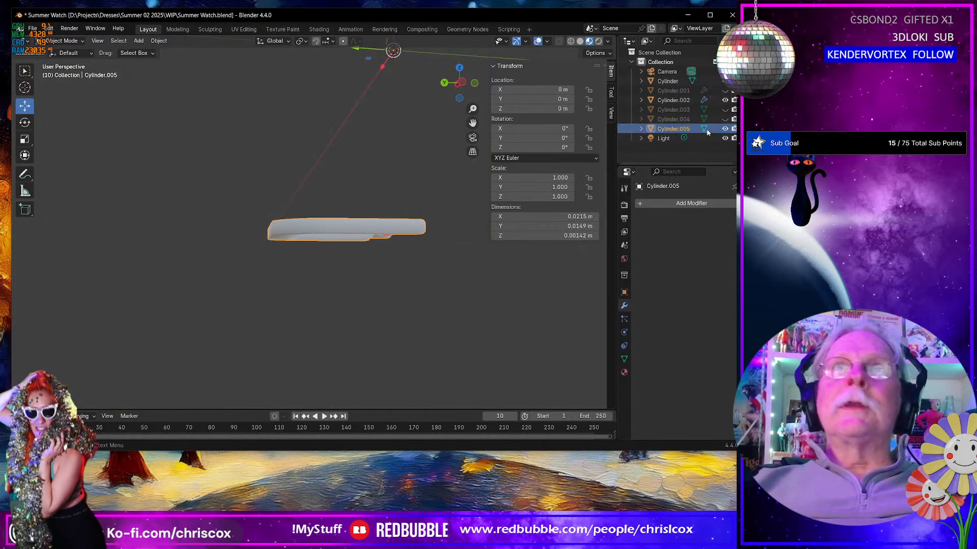
left_click(691, 89)
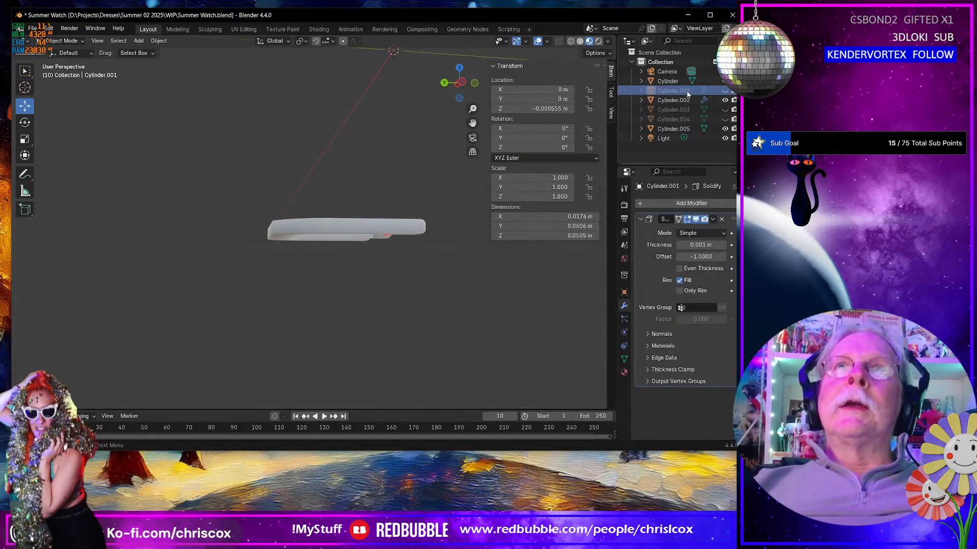
Step: Unhide the watch strap object Cylinder.001 so it shows together with the other watch parts
left_click(725, 91)
scroll(411, 266, "down", 4)
middle_click_drag(411, 266, 402, 279)
Step: Examine the watch case, strap lugs and buckle from several angles, selecting each part to identify its object
left_click(359, 105)
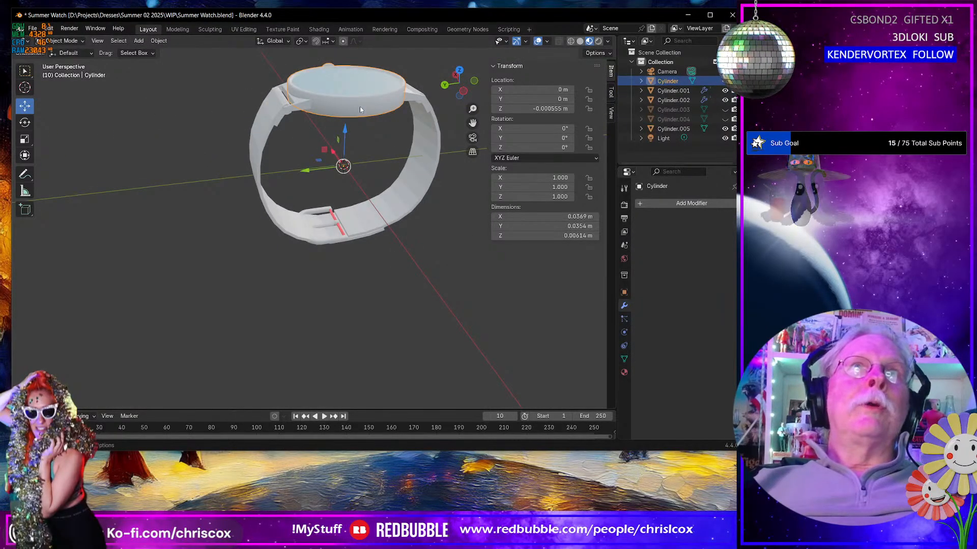
left_click(291, 111)
middle_click_drag(300, 109, 285, 133)
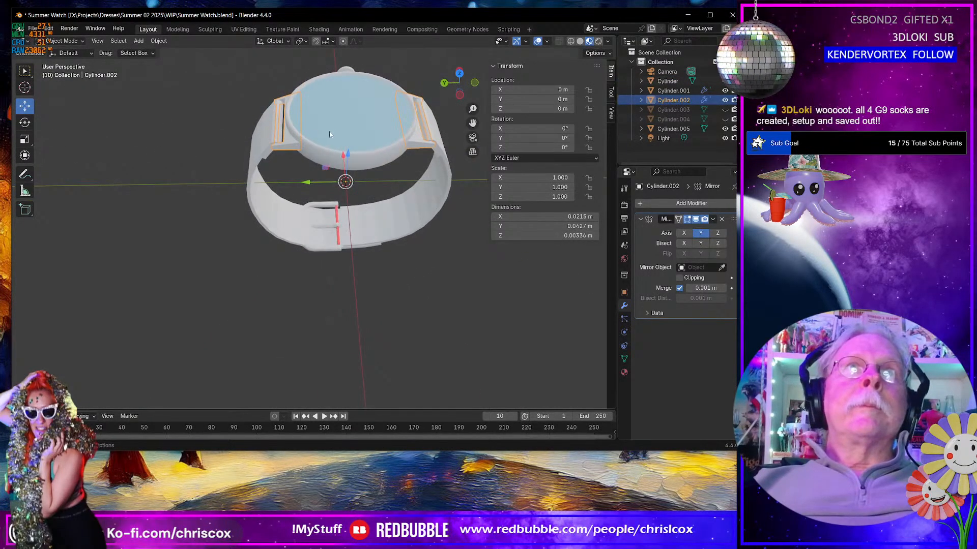
middle_click_drag(368, 150, 374, 184)
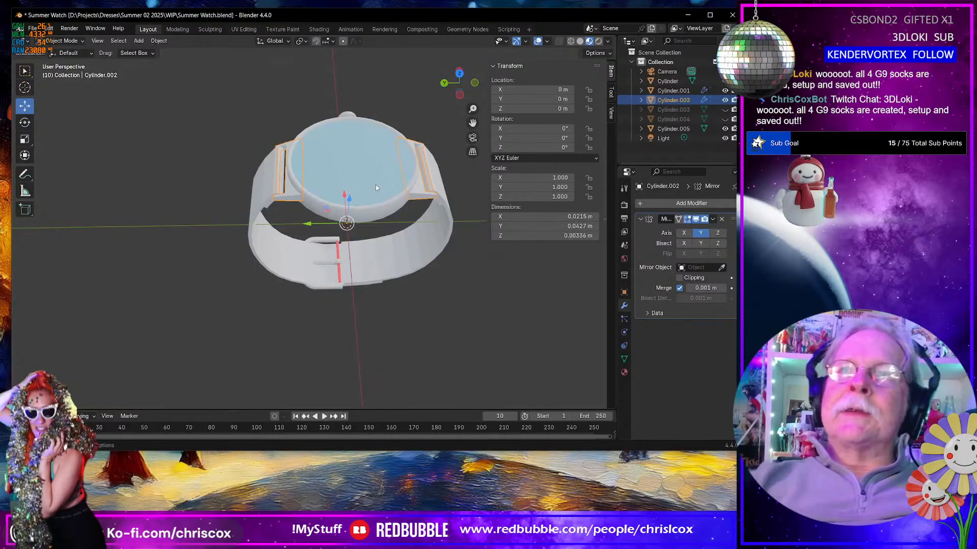
middle_click_drag(422, 294, 386, 371)
scroll(430, 250, "up", 5)
scroll(426, 262, "up", 2)
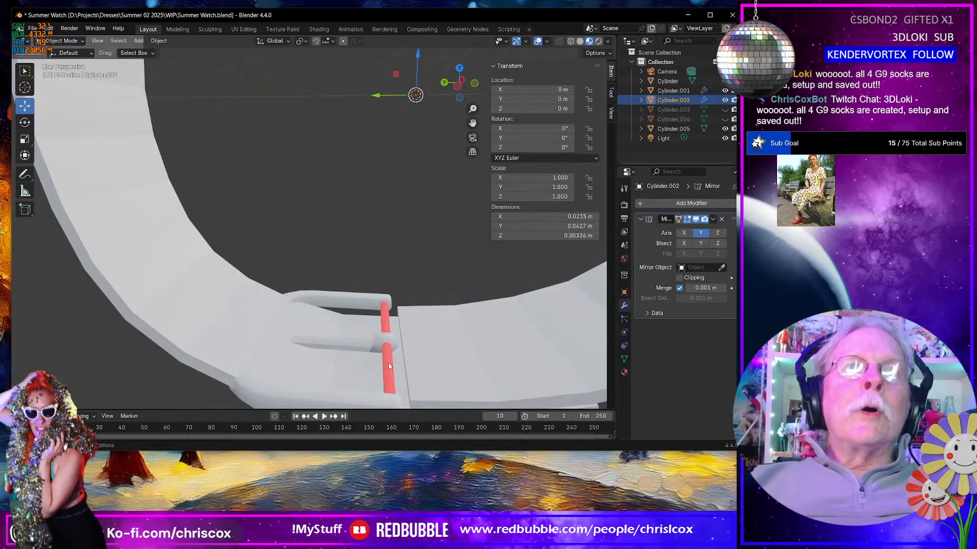
left_click(389, 367)
scroll(401, 378, "down", 5)
middle_click_drag(420, 294, 419, 263)
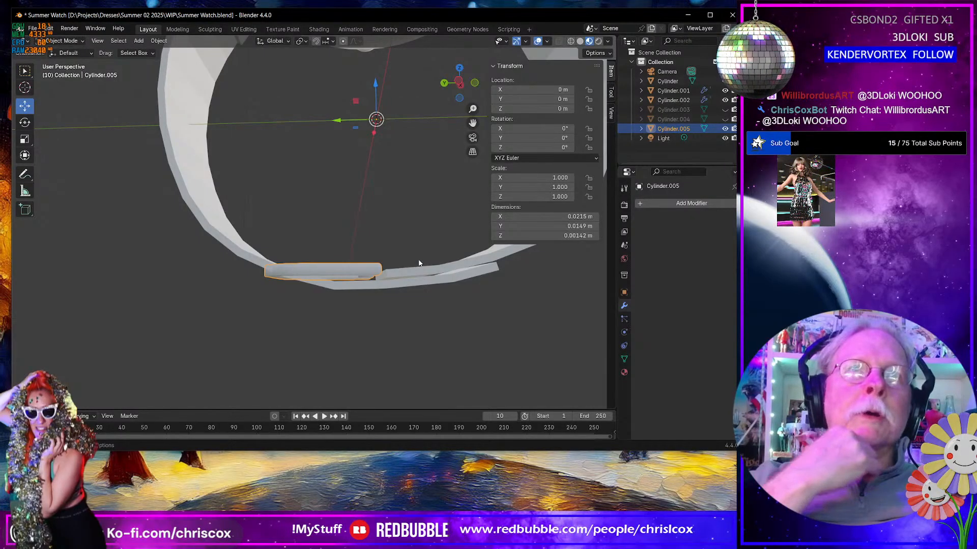
middle_click_drag(419, 263, 320, 262)
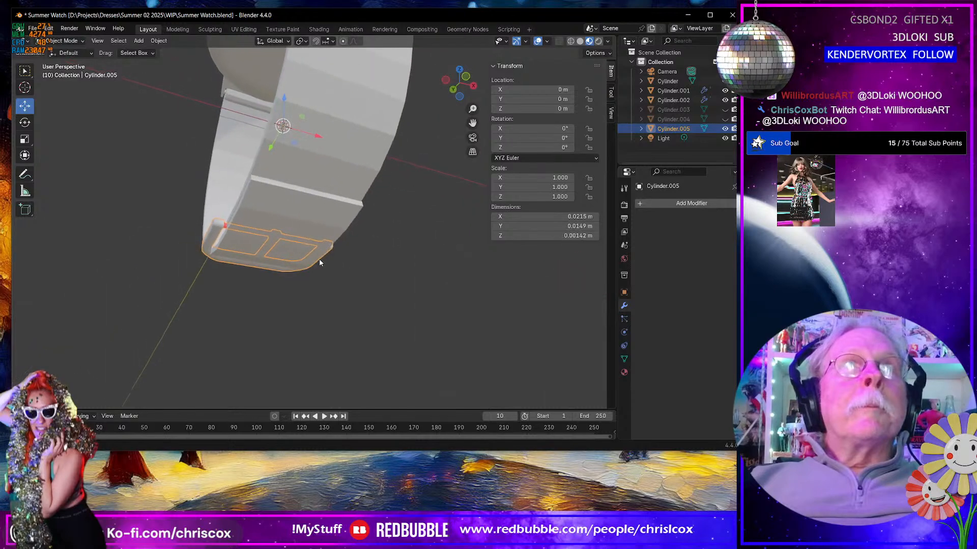
scroll(332, 232, "down", 6)
middle_click_drag(282, 184, 316, 224)
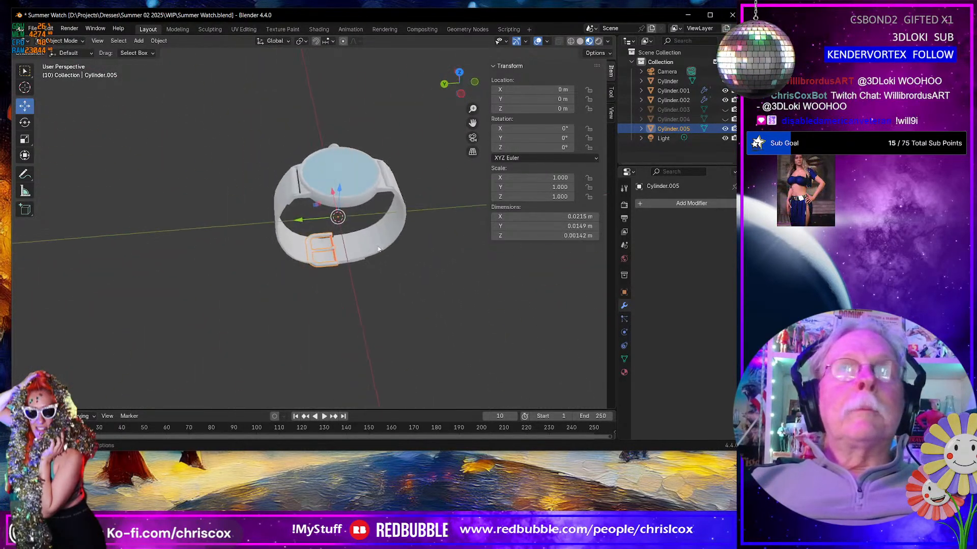
Step: Rename the strap object Cylinder.001 as Watch Band
left_click(679, 91)
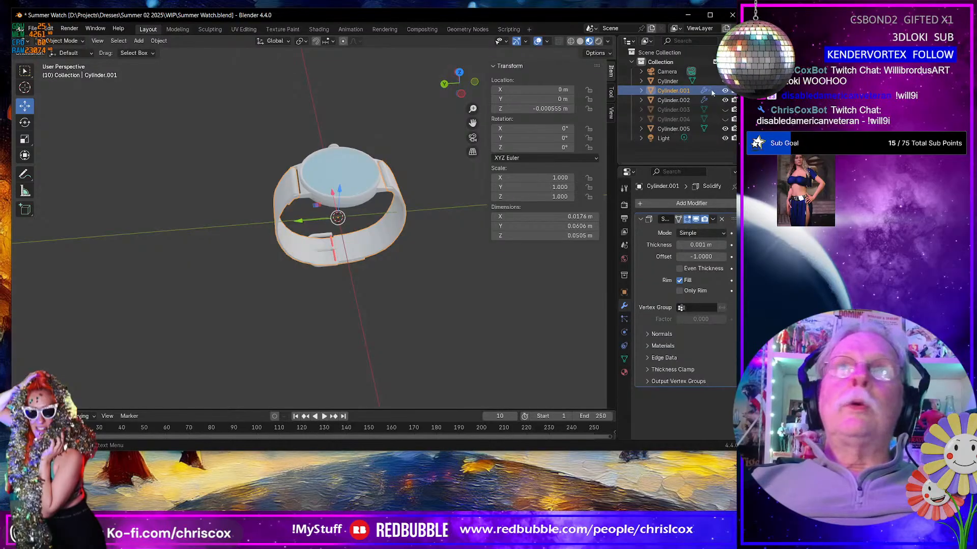
double_click(672, 90)
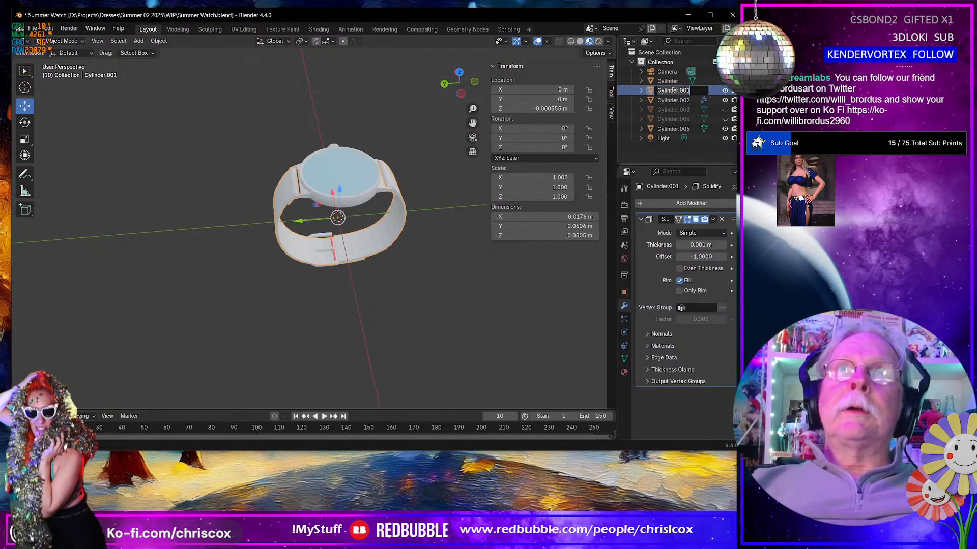
type("Watch")
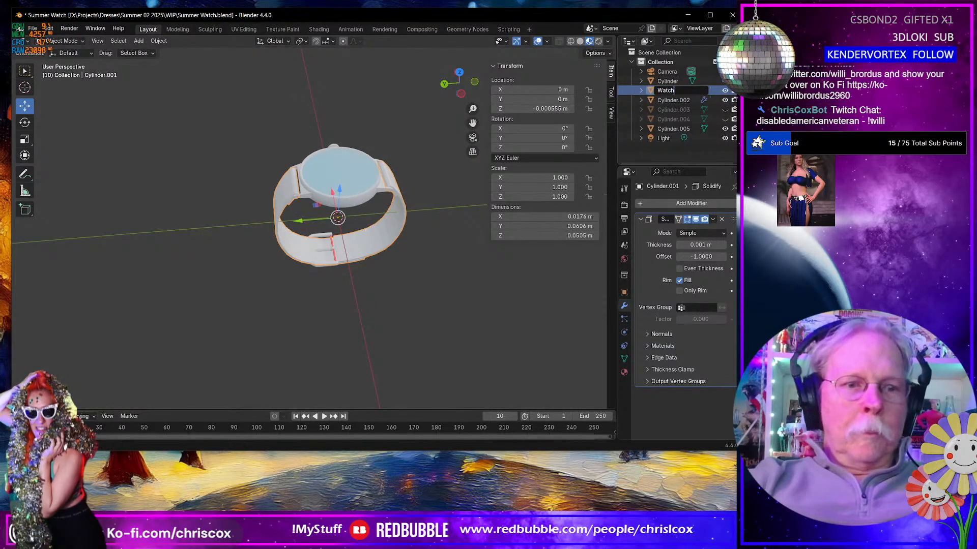
type(" Band")
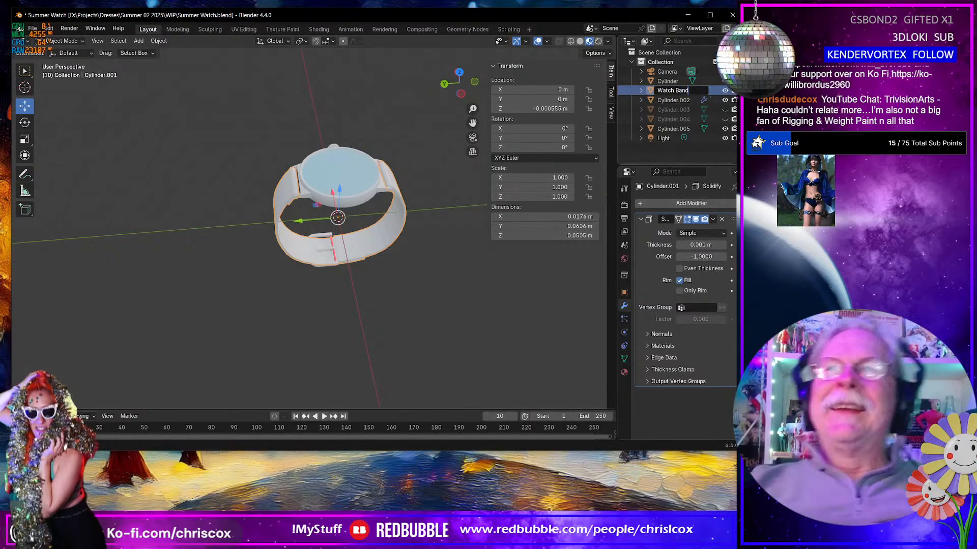
key("Return")
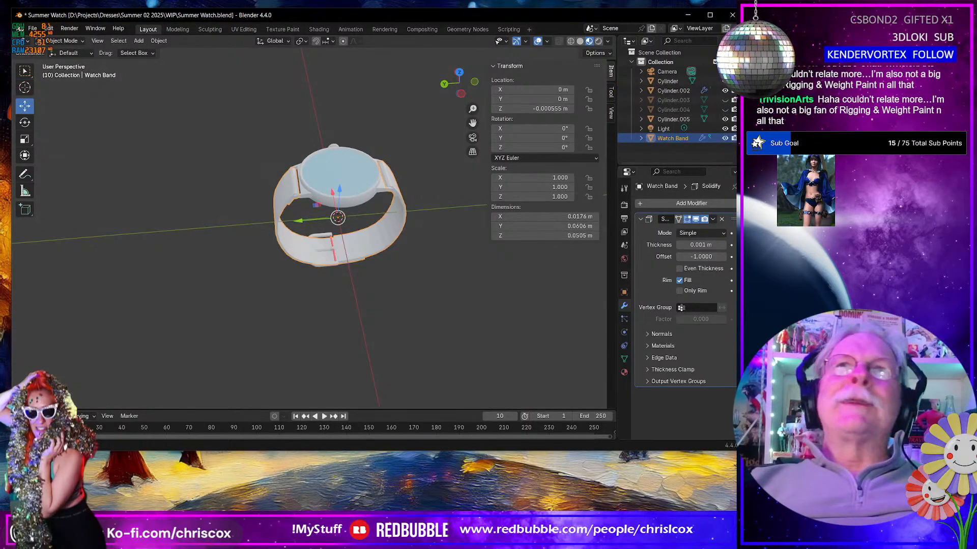
Step: Rename the watch case object Cylinder as Watch
left_click(374, 194)
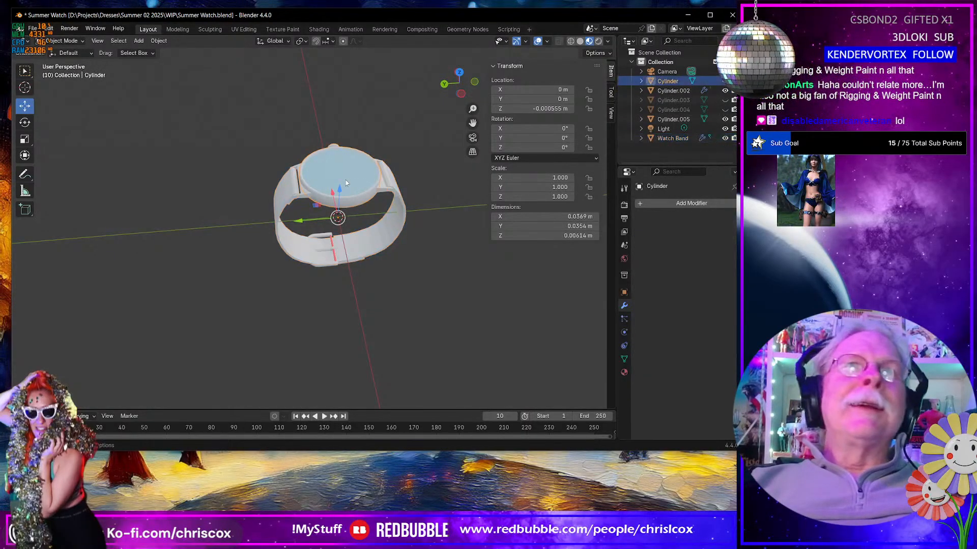
double_click(674, 81)
type("Watch")
key("Return")
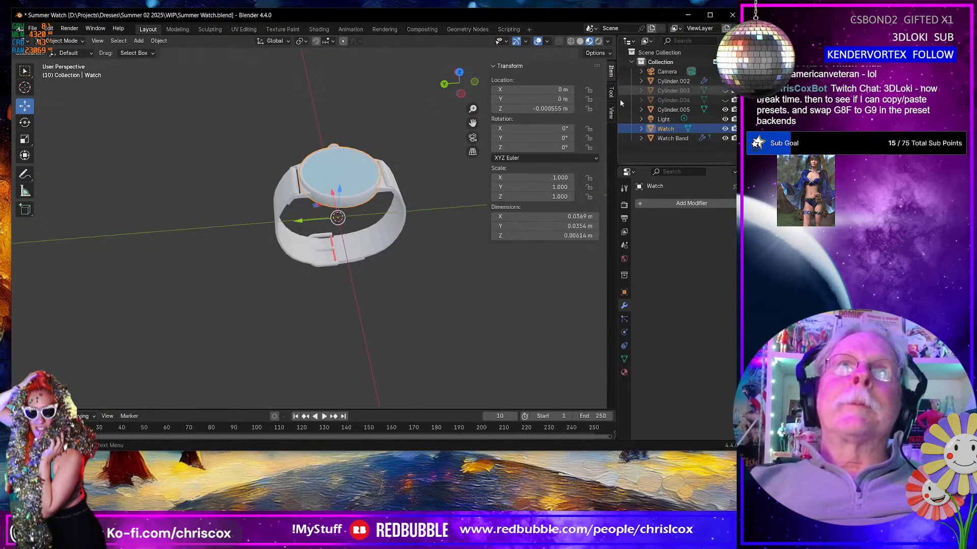
Step: Apply the Mirror modifier on the strap lugs object Cylinder.002
scroll(384, 195, "down", 5)
scroll(382, 196, "up", 9)
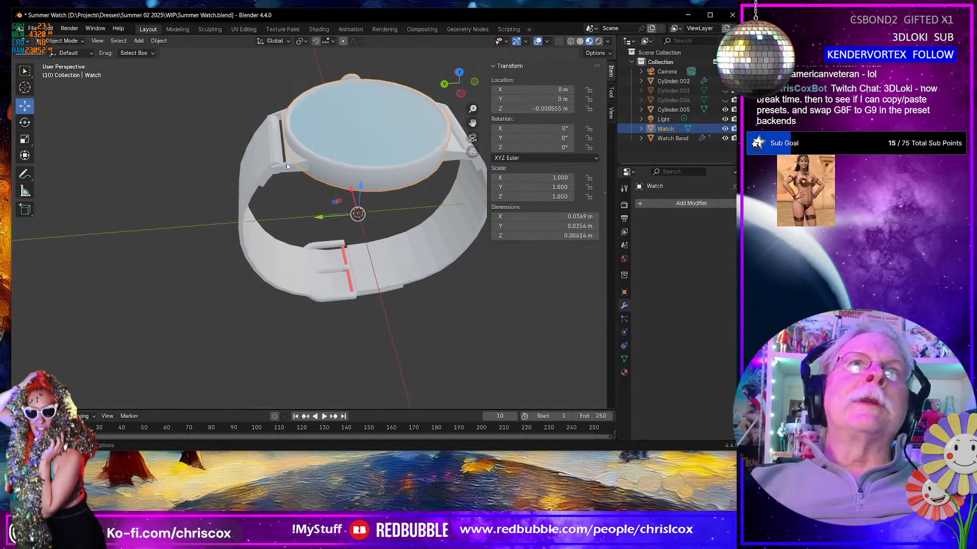
left_click(681, 81)
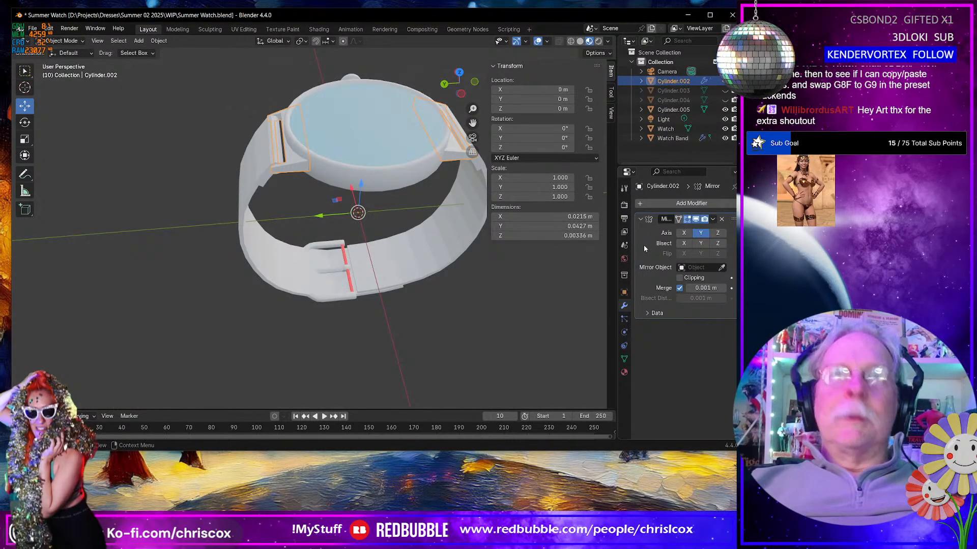
key("ctrl+a")
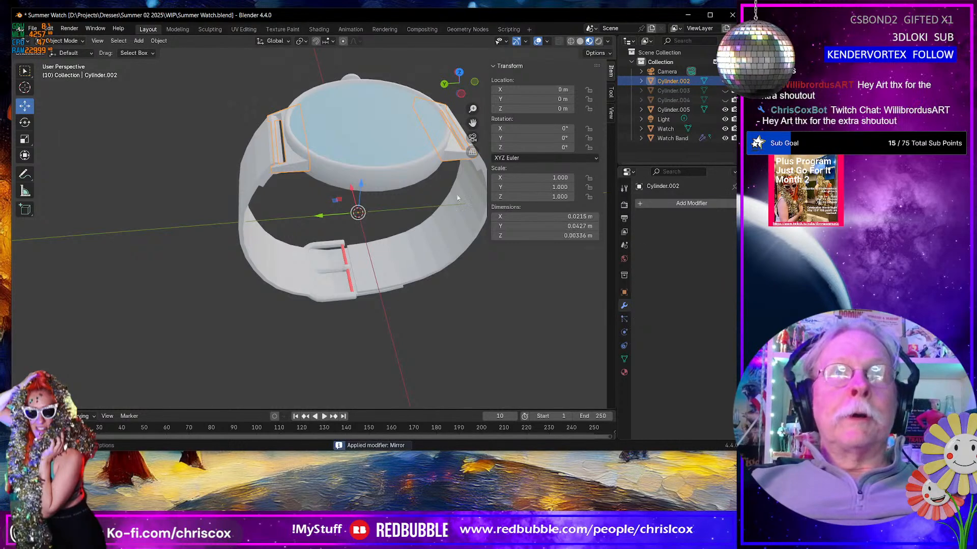
Step: Join the strap lugs Cylinder.002 into the Watch object, keeping Watch as the active object
left_click(331, 176)
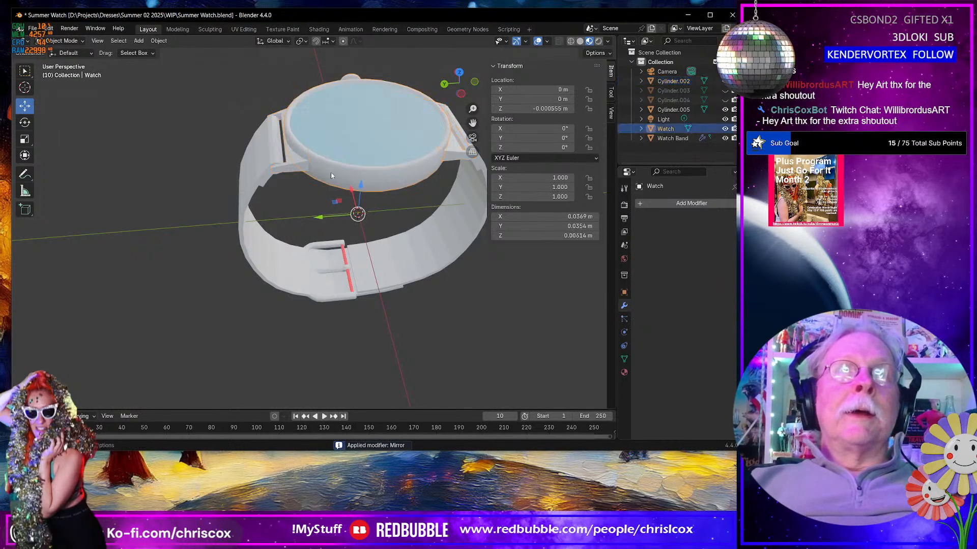
left_click(292, 165)
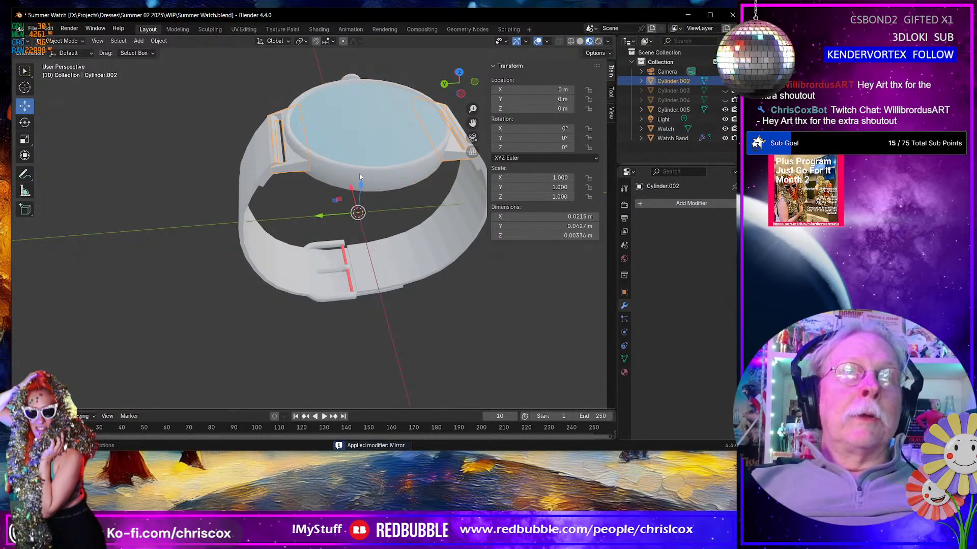
left_click(363, 176, "shift")
key("ctrl+j")
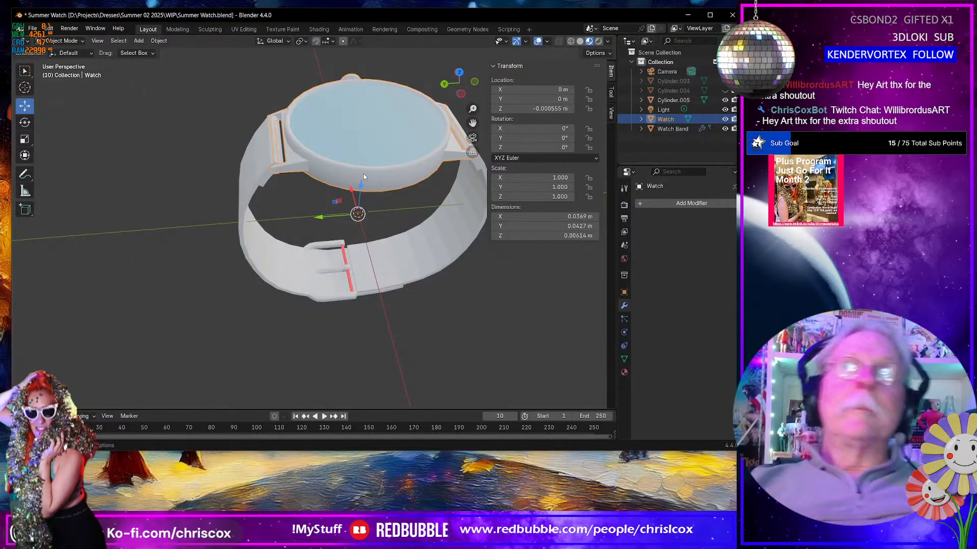
middle_click_drag(382, 173, 393, 163)
left_click(269, 185)
middle_click_drag(269, 185, 311, 204)
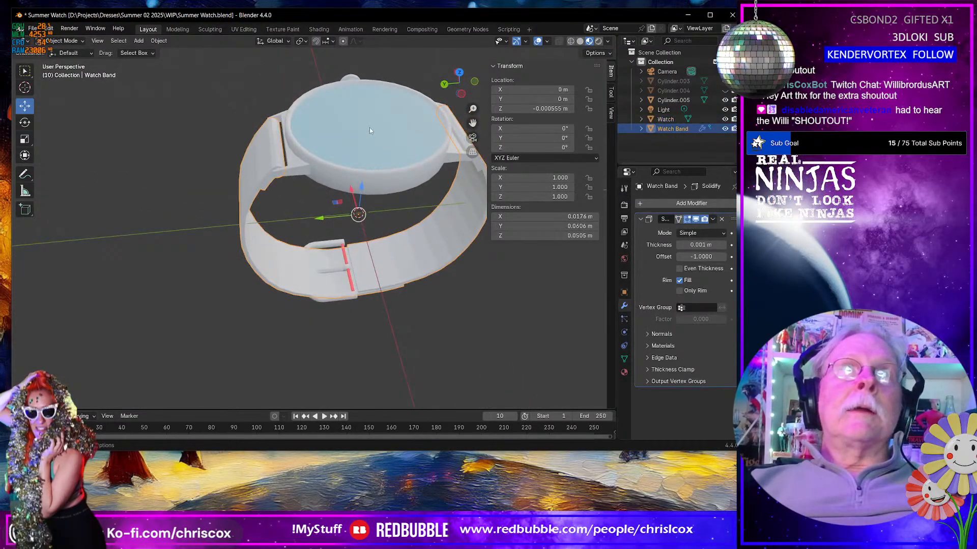
middle_click_drag(369, 131, 346, 138)
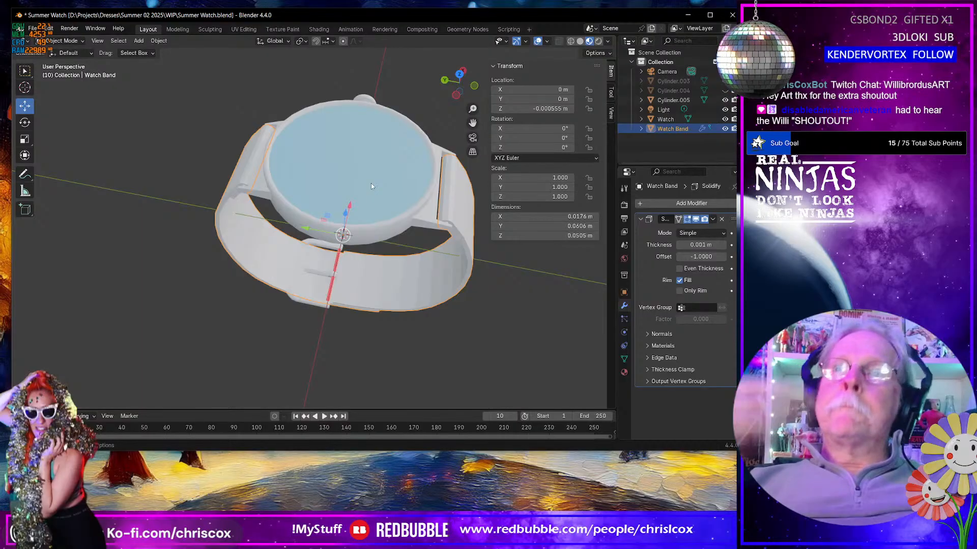
middle_click_drag(362, 185, 266, 169)
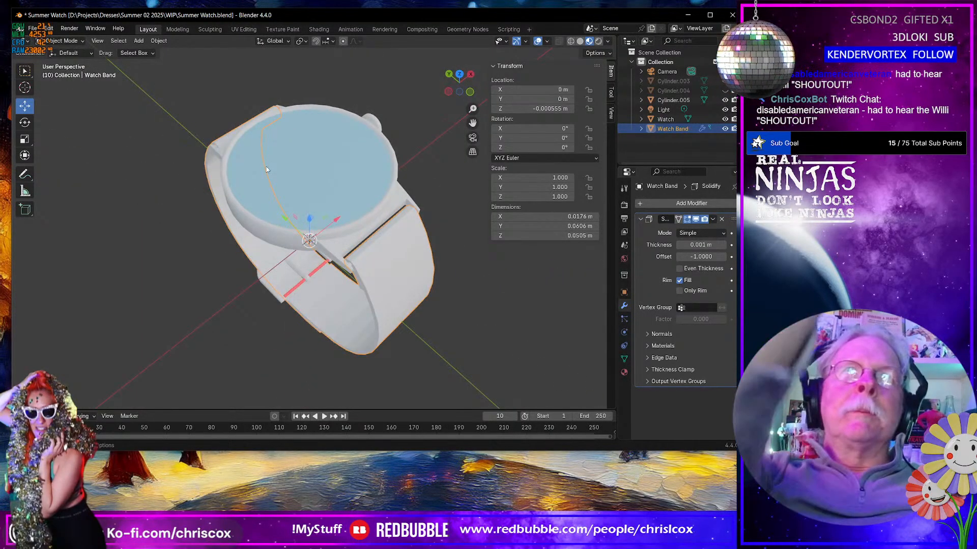
Step: In Edit Mode on the Watch object, select the linked glass faces delimited by seam and hide them
left_click(314, 176)
middle_click_drag(361, 209, 340, 230)
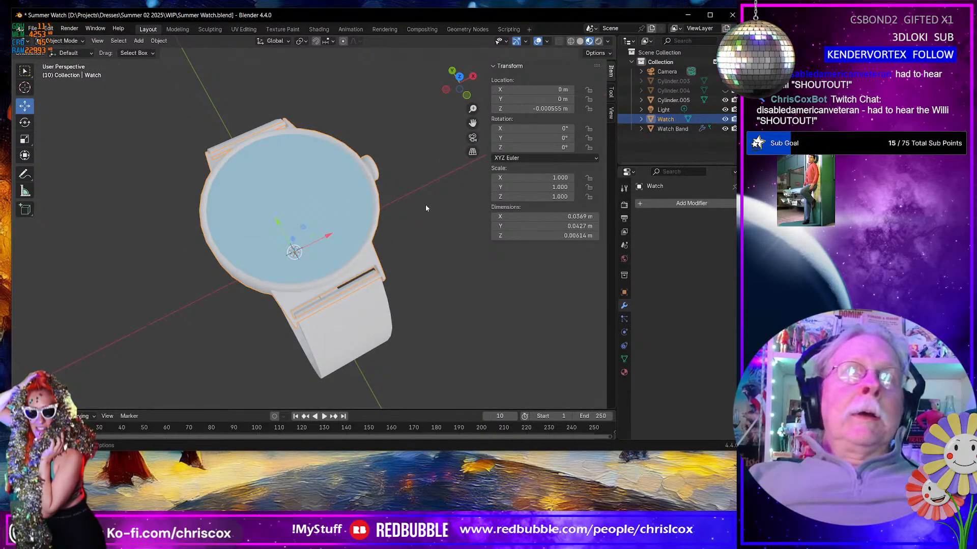
key("Tab")
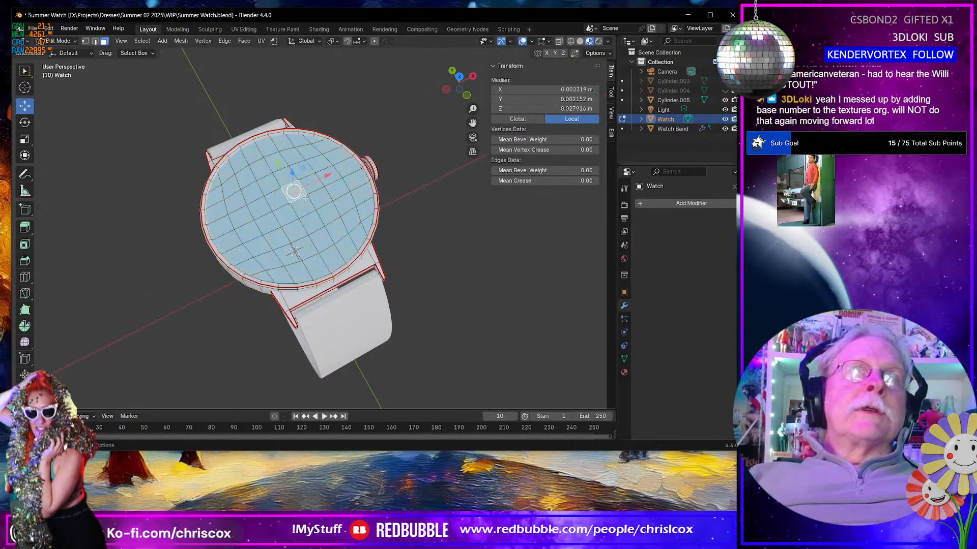
key("ctrl+l")
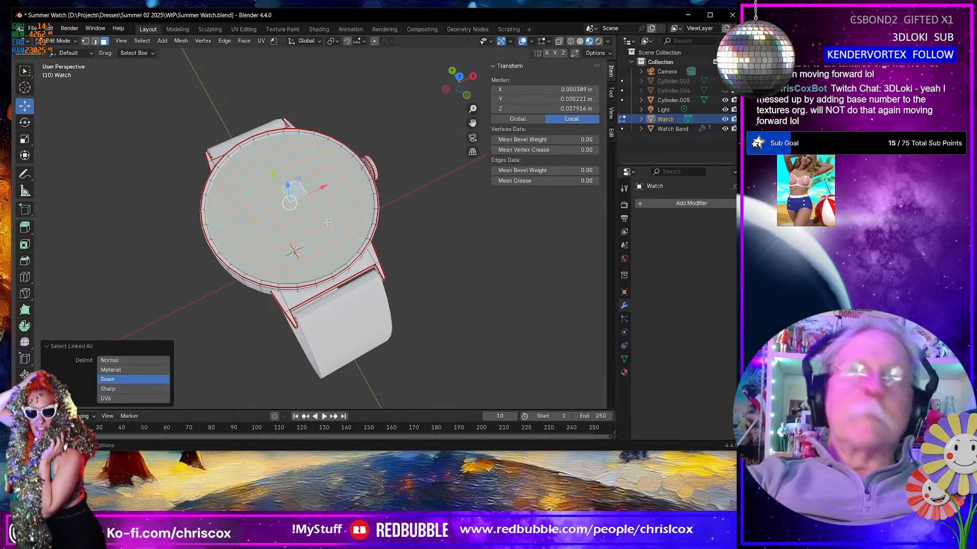
key("h")
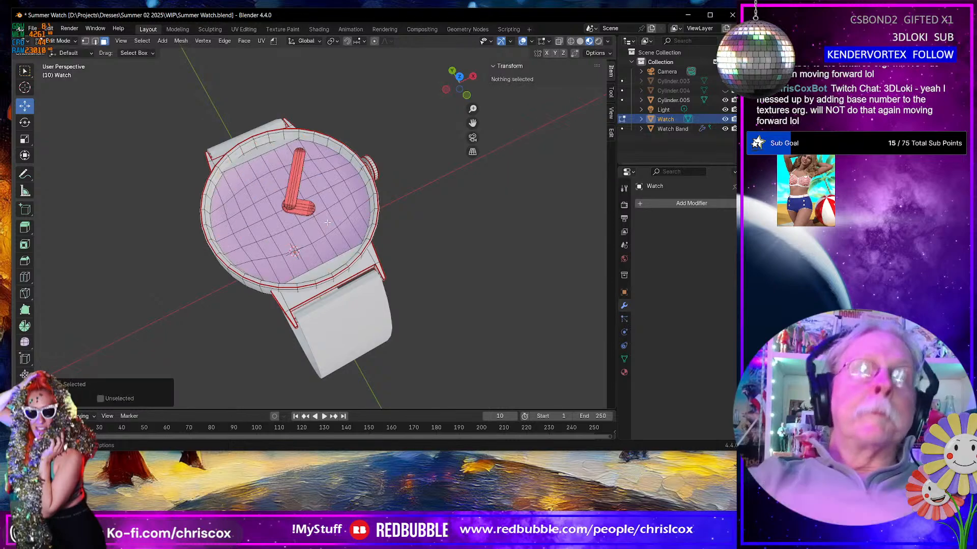
Step: Select all faces using the Watch_Face material and raise them about 0.001 m along Z inside the case
middle_click_drag(295, 211, 366, 183)
scroll(286, 230, "up", 5)
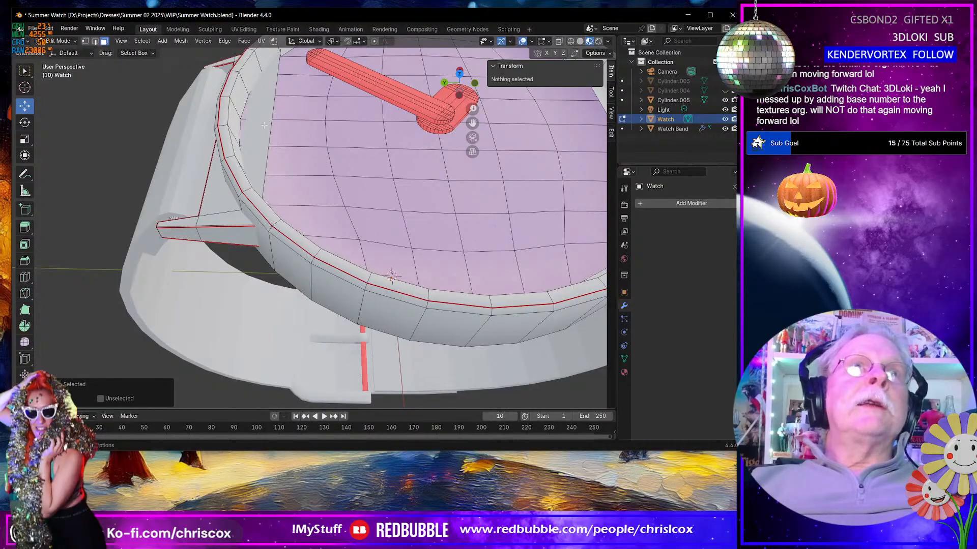
scroll(399, 195, "down", 6)
middle_click_drag(398, 196, 400, 184)
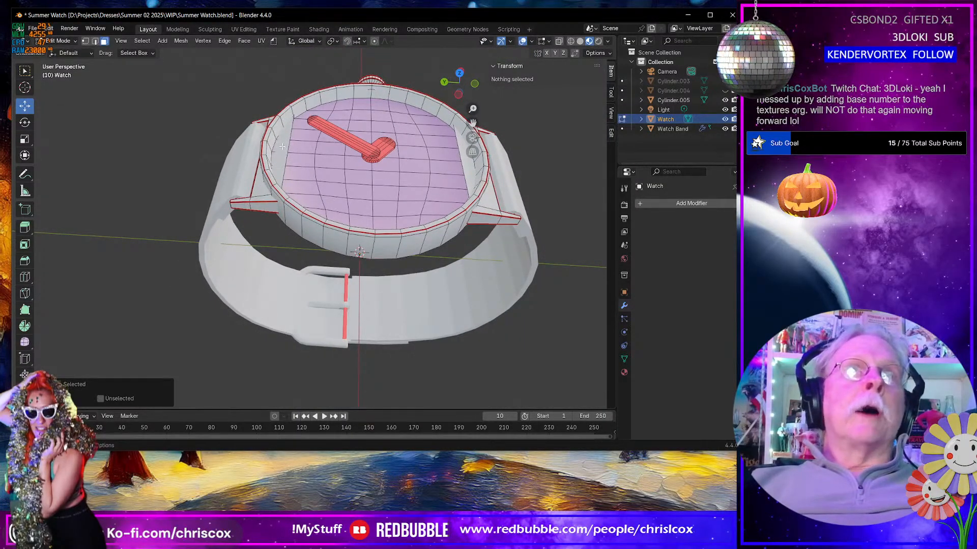
middle_click_drag(295, 149, 294, 159)
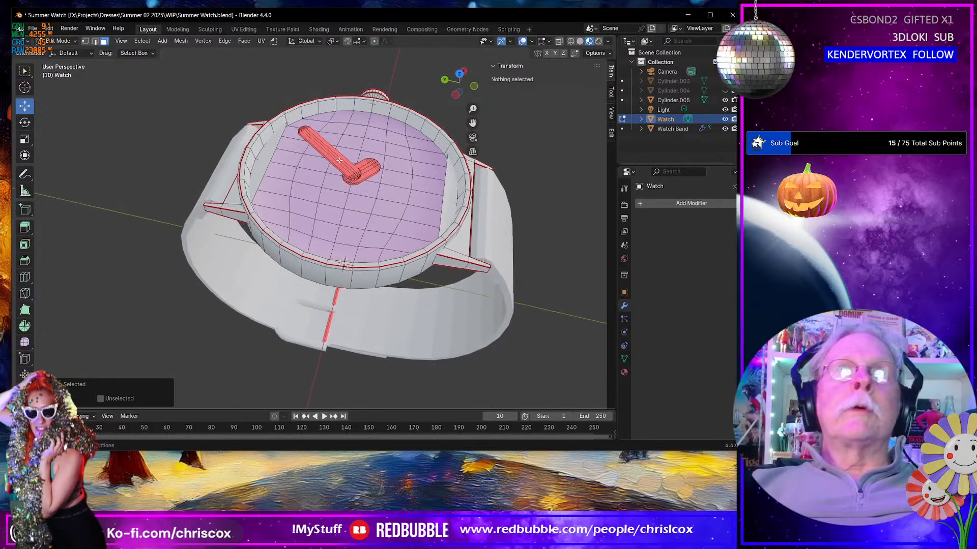
left_click(269, 164)
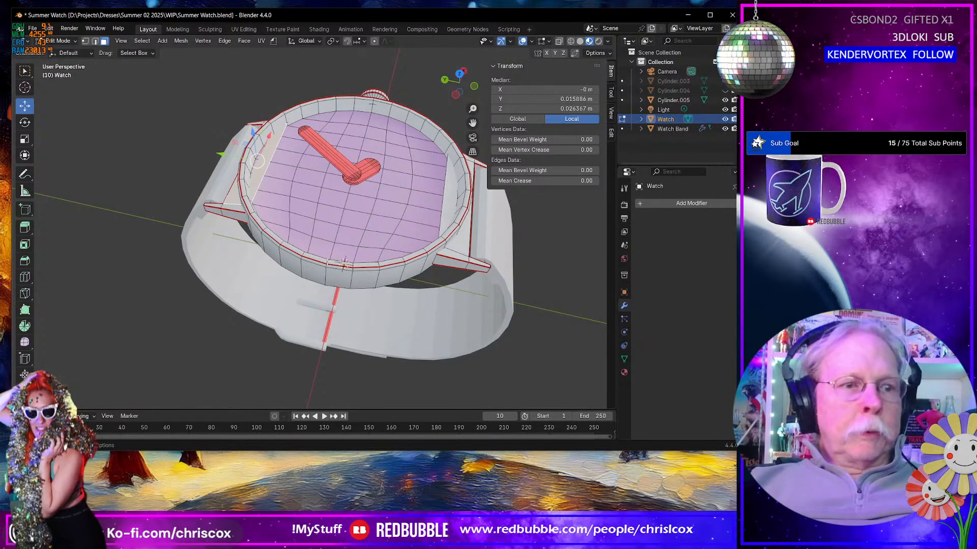
left_click(301, 193)
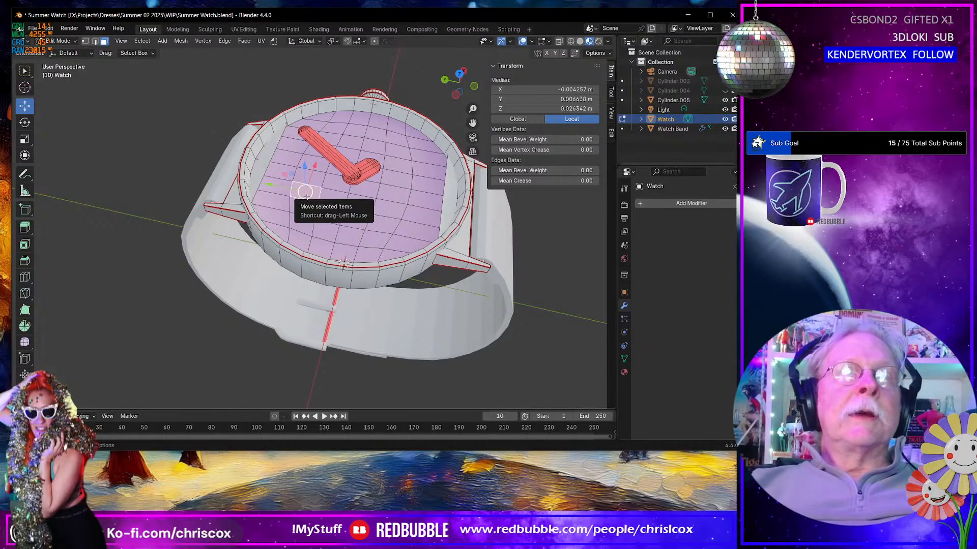
left_click(624, 373)
left_click(687, 274)
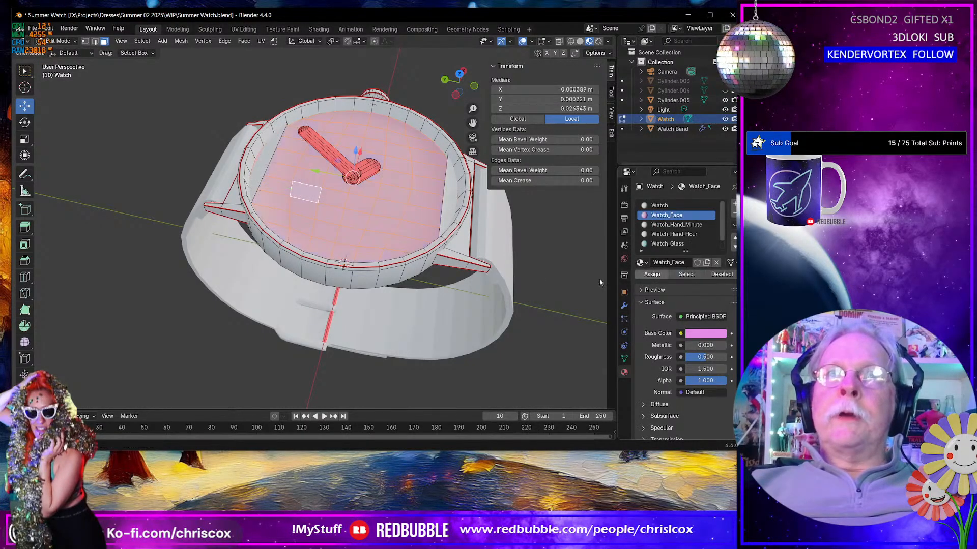
left_click_drag(356, 151, 357, 143)
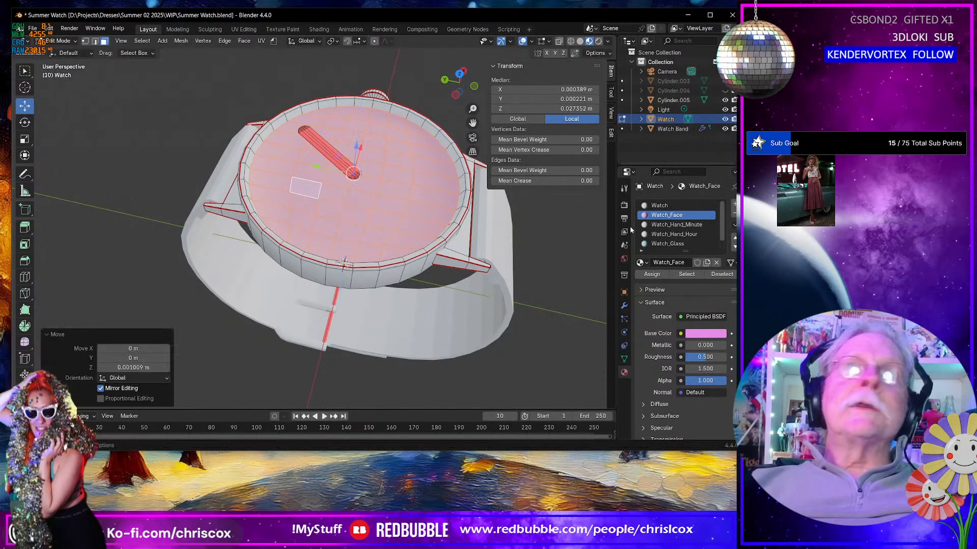
Step: Clear the selection and try to select the faces using the Watch_Hand_Minute material
left_click(680, 226)
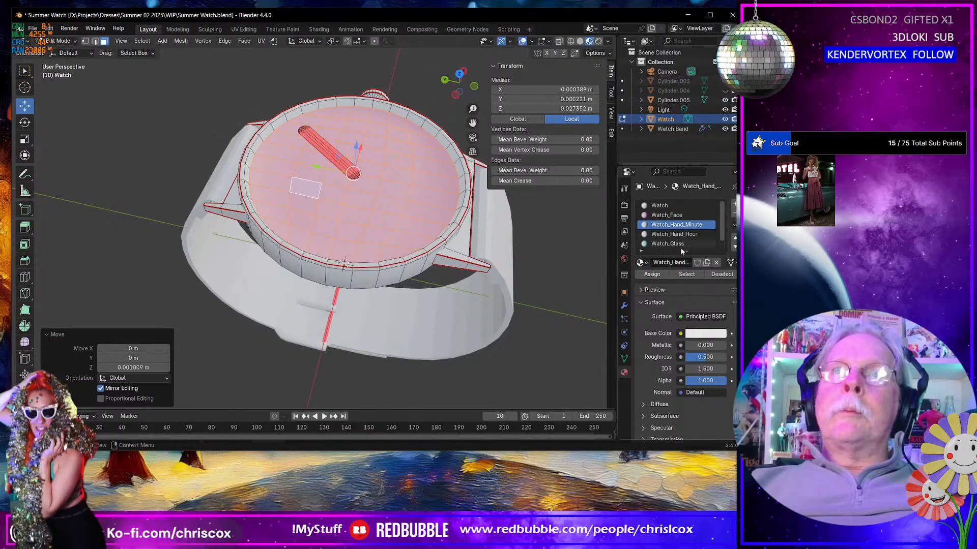
left_click(553, 250)
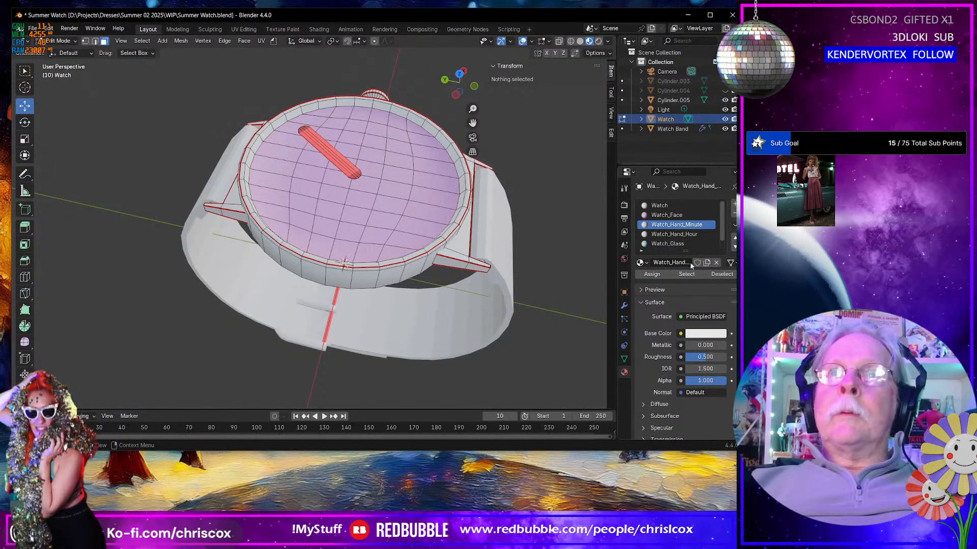
left_click(674, 234)
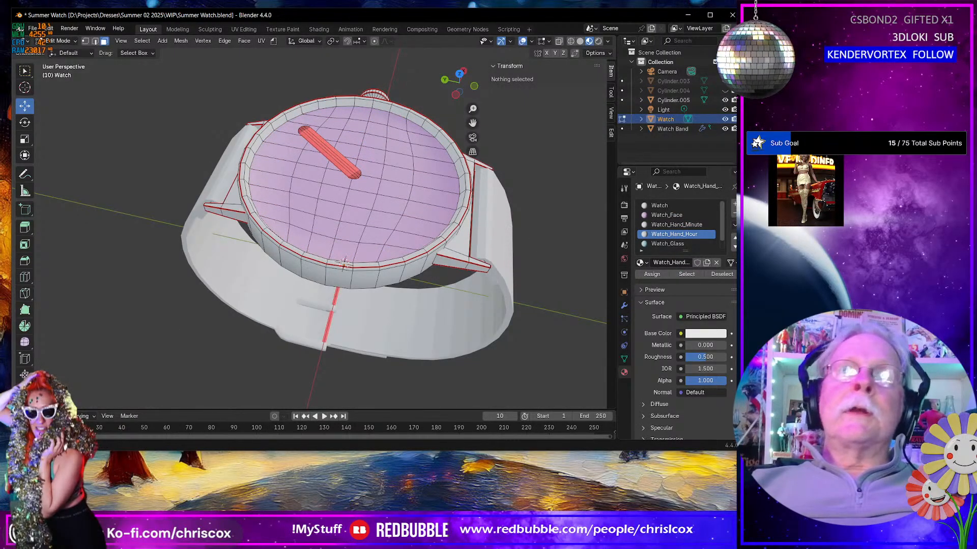
left_click(676, 224)
left_click(686, 276)
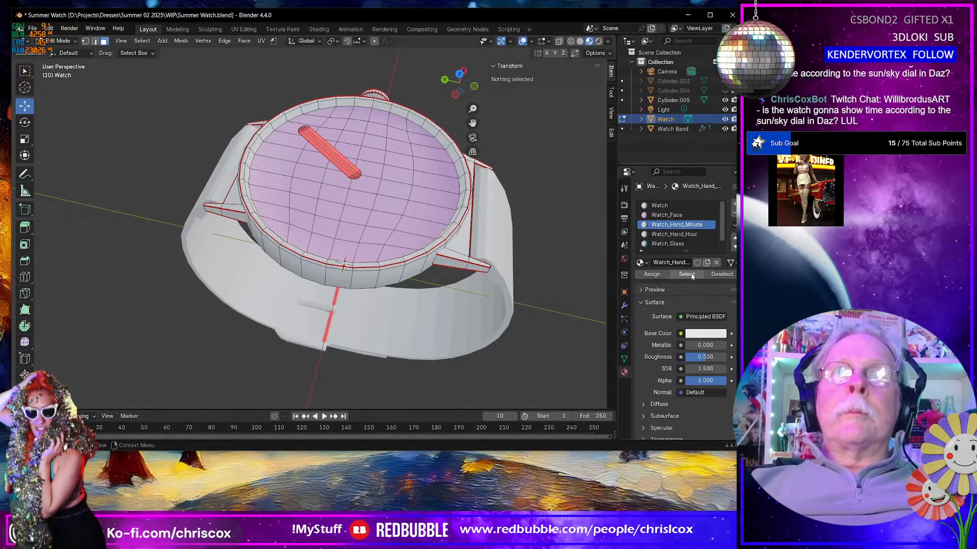
middle_click_drag(510, 264, 496, 264)
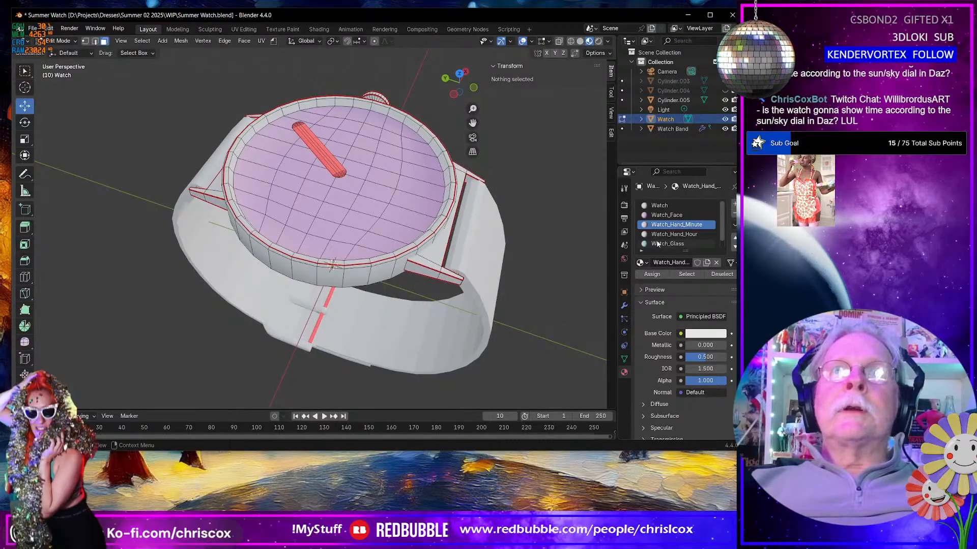
scroll(699, 243, "down", 1)
scroll(470, 221, "up", 6)
scroll(469, 220, "down", 6)
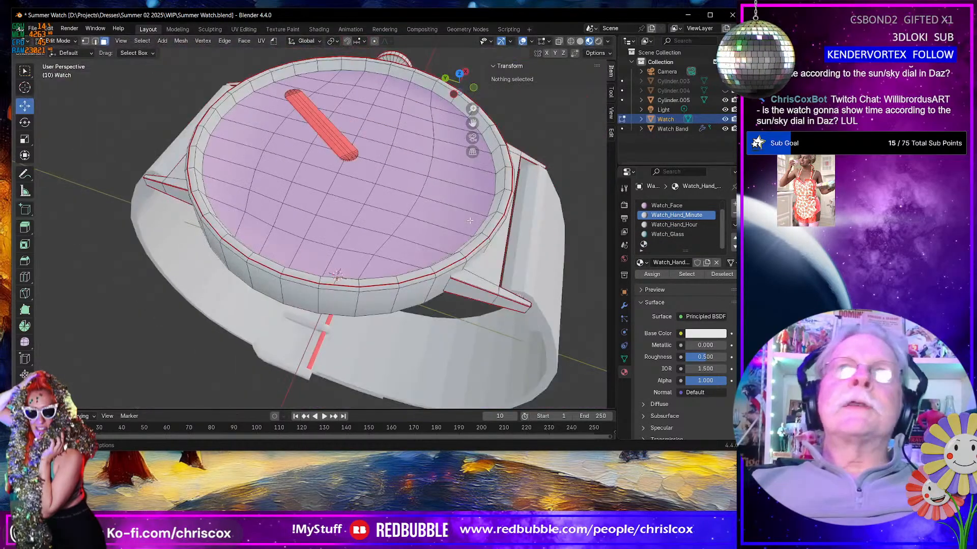
scroll(719, 234, "up", 1)
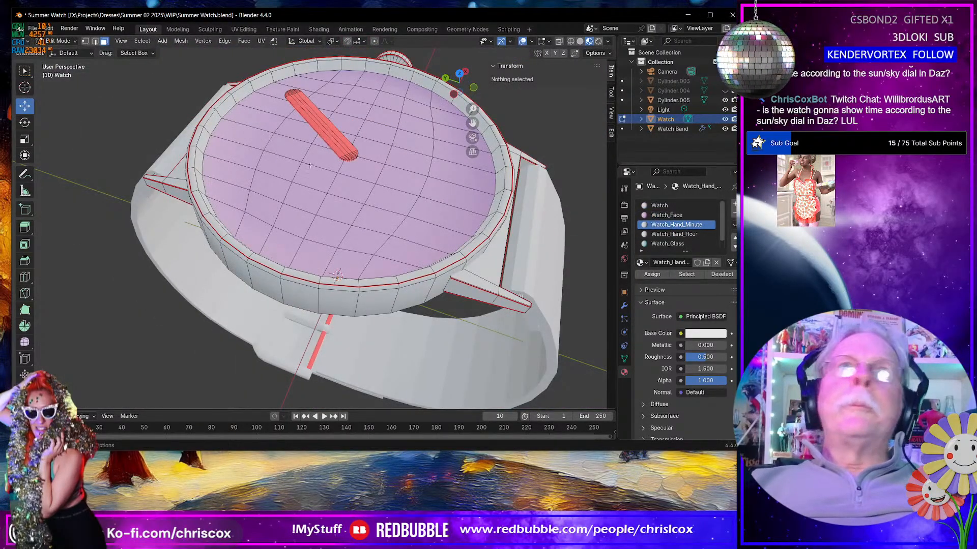
Step: Select all linked faces of both watch hands, delimited by seam, and raise them about 0.0008 m along Z above the face
left_click(351, 154)
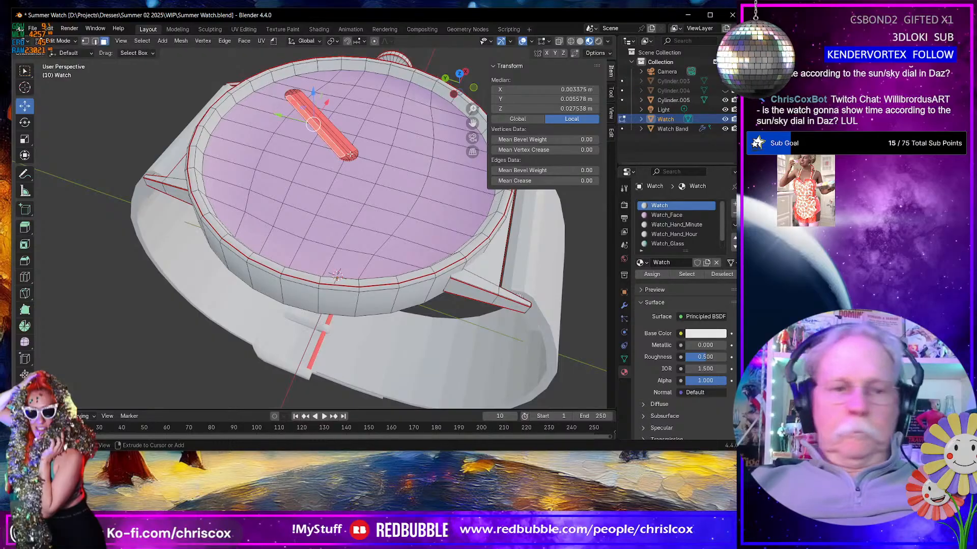
key("ctrl+l")
key("KP_Decimal")
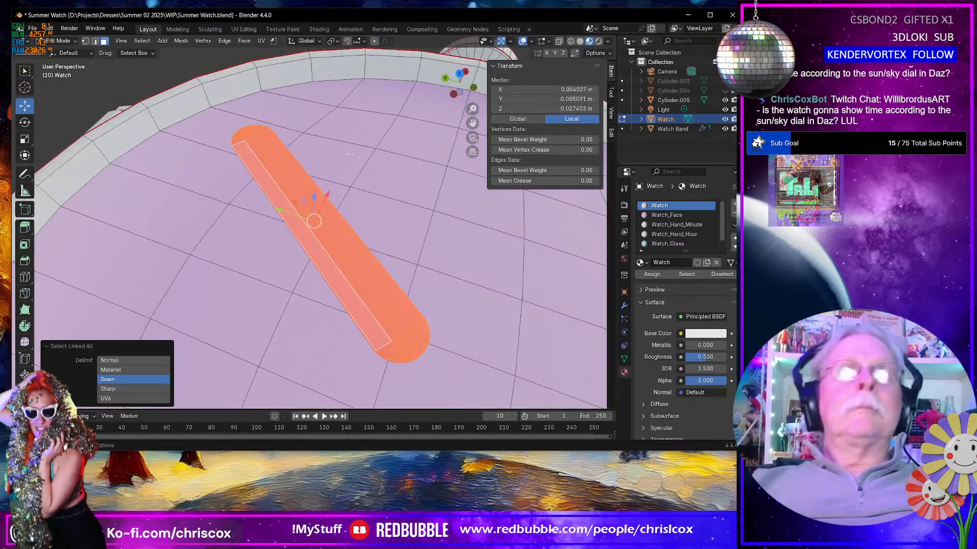
middle_click_drag(351, 154, 324, 157)
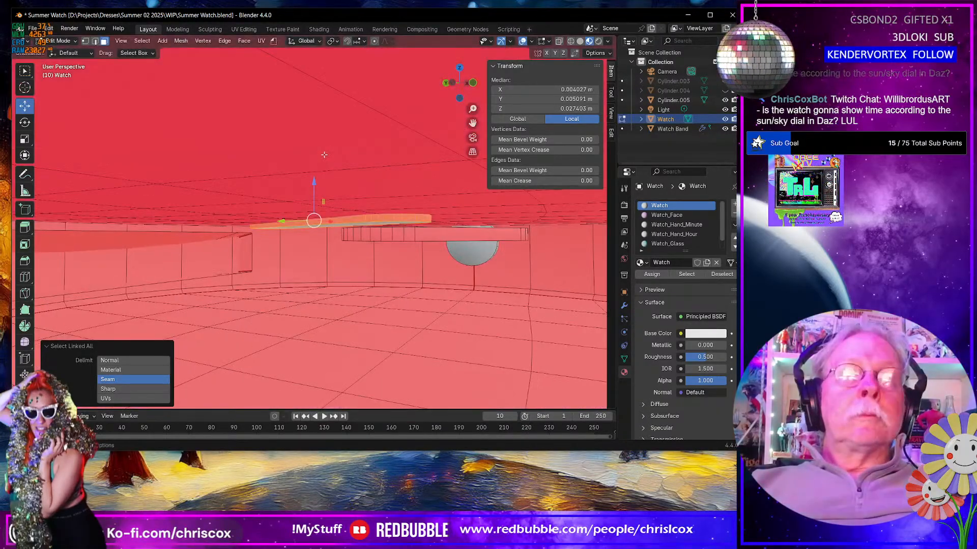
left_click(412, 233)
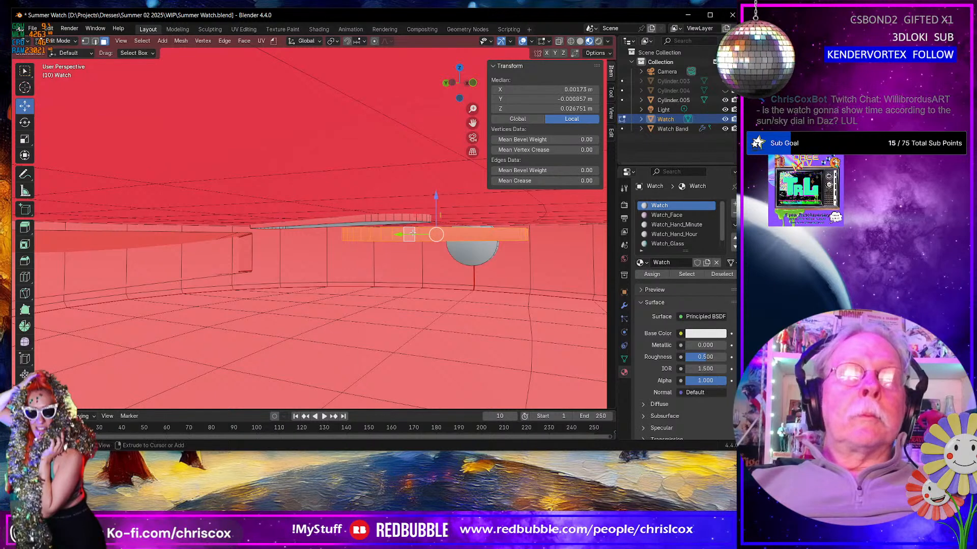
left_click(412, 233)
left_click(413, 233, "shift")
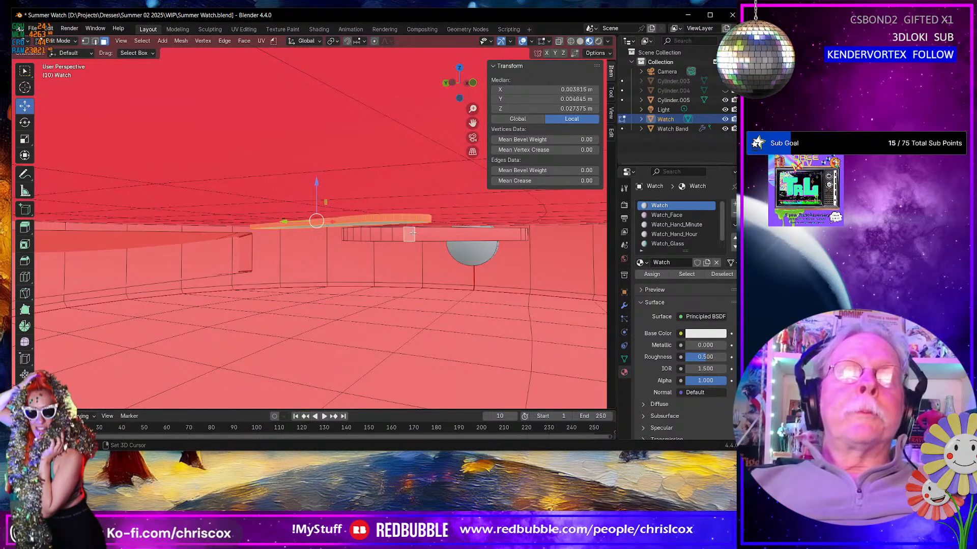
key("ctrl+l")
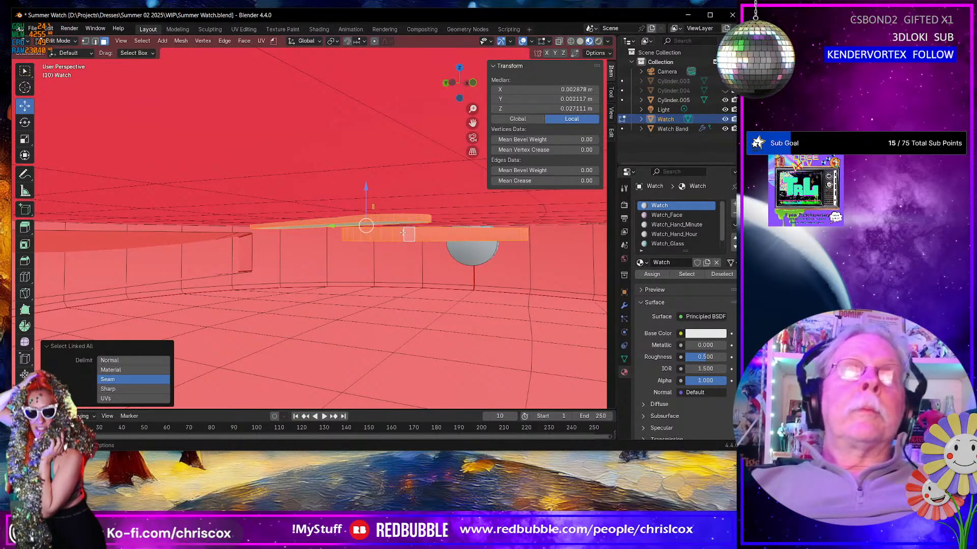
middle_click_drag(403, 233, 397, 246)
left_click_drag(361, 199, 361, 178)
scroll(362, 188, "down", 4)
middle_click_drag(363, 188, 369, 211)
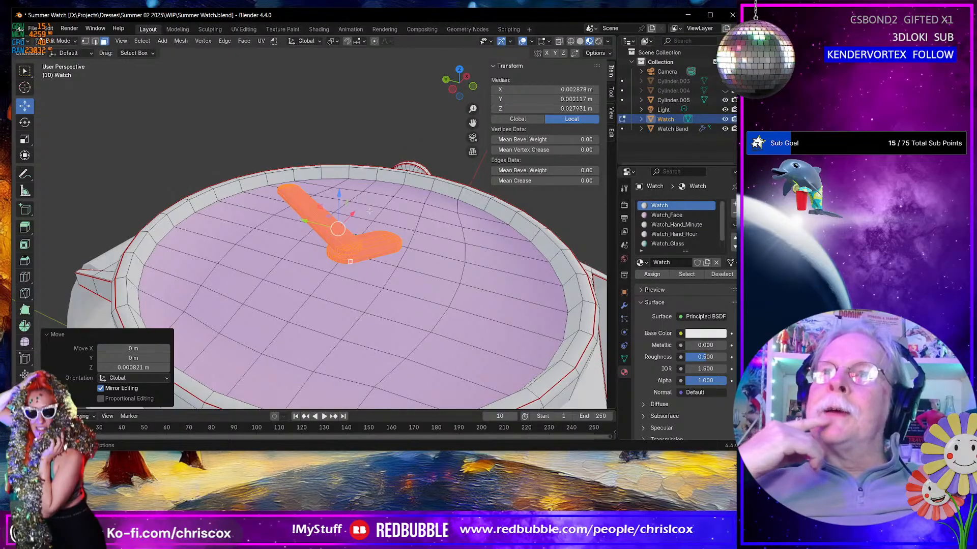
middle_click_drag(369, 211, 339, 184)
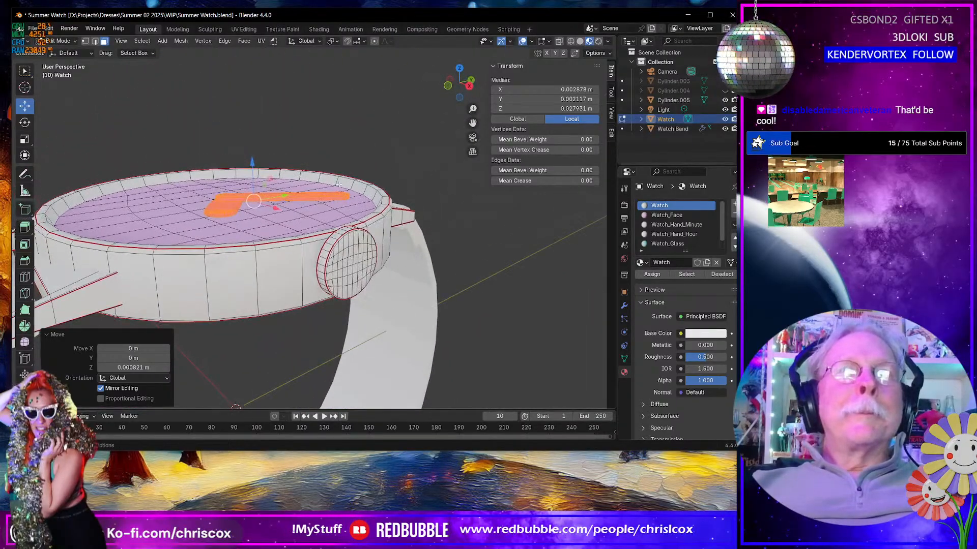
Step: Examine the raised face and hands inside the case and select the face loop around the case's upper rim
left_click(353, 240)
scroll(350, 242, "up", 2)
middle_click_drag(348, 243, 393, 289)
left_click(318, 272)
scroll(318, 273, "down", 3)
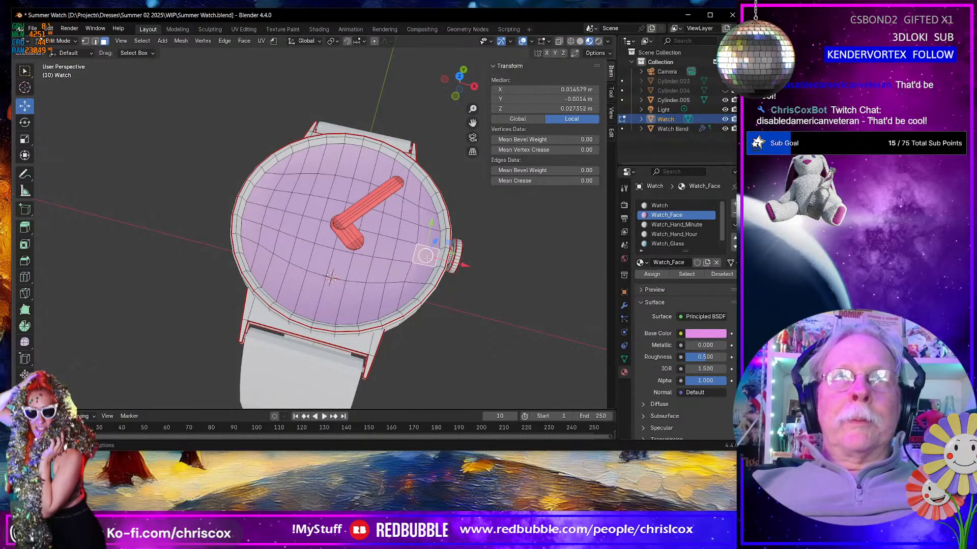
middle_click_drag(501, 288, 506, 265)
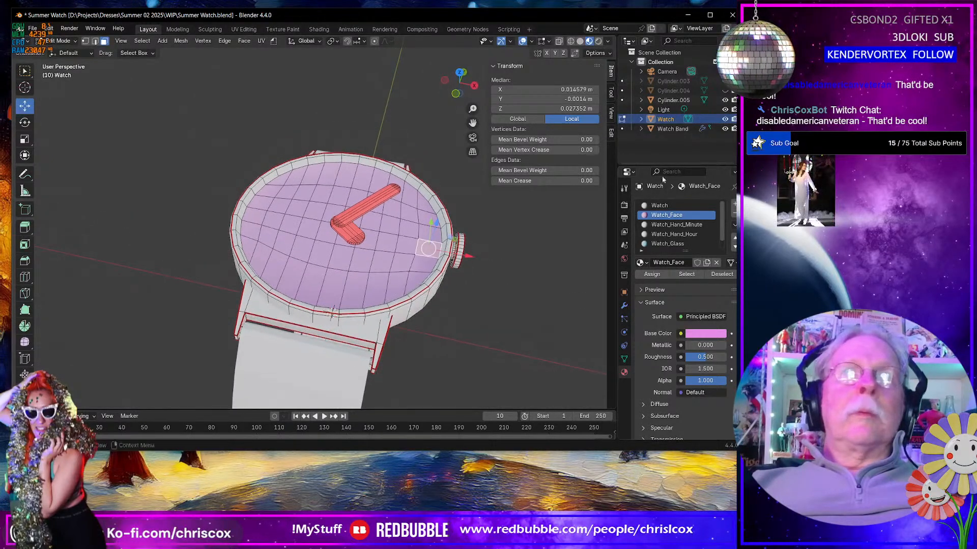
left_click(408, 296, "alt")
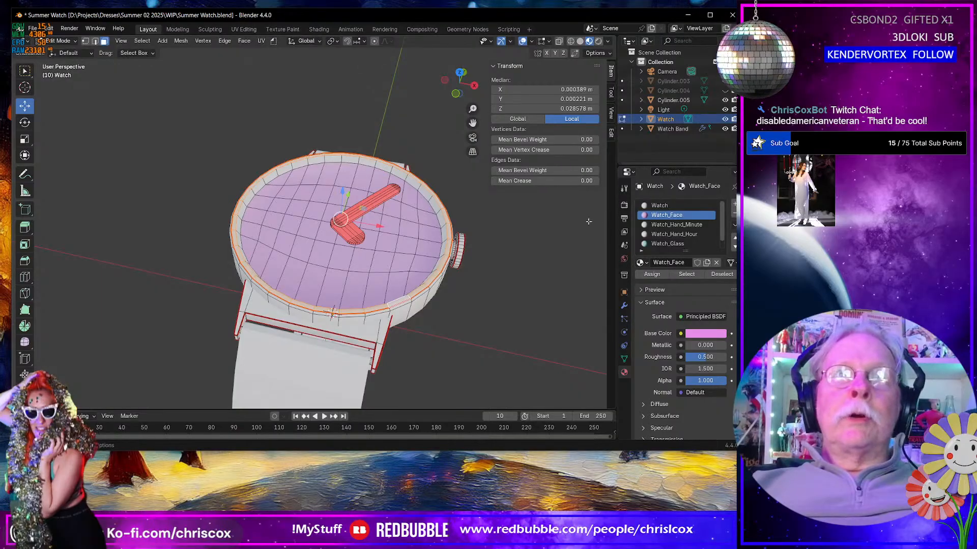
Step: Clear the selection, reveal the hidden glass faces and raise them about 0.00107 m along Z
left_click(682, 244)
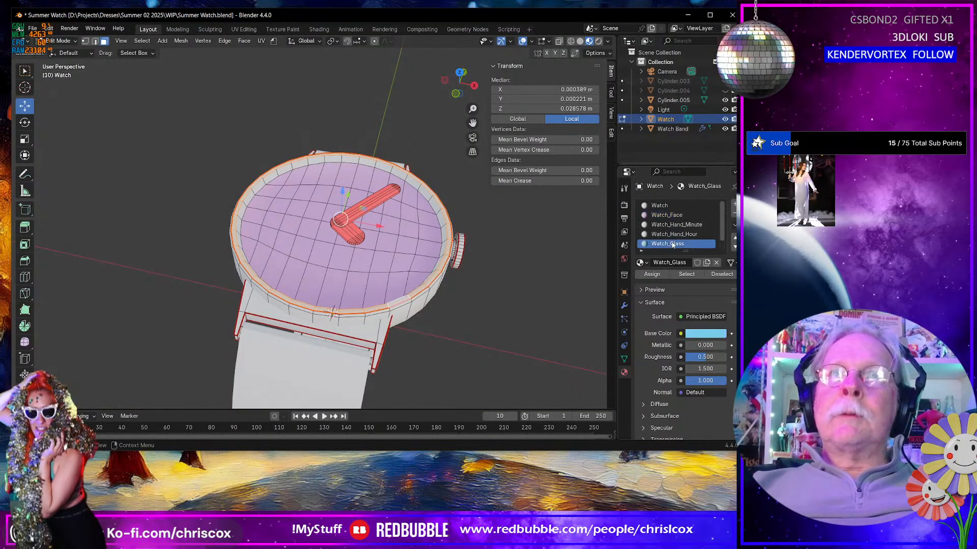
key("alt+a")
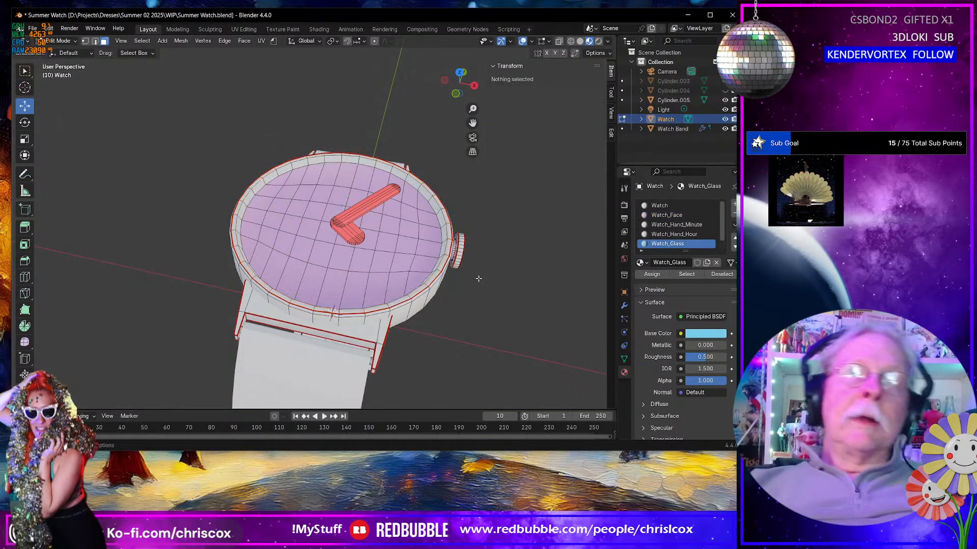
key("alt+h")
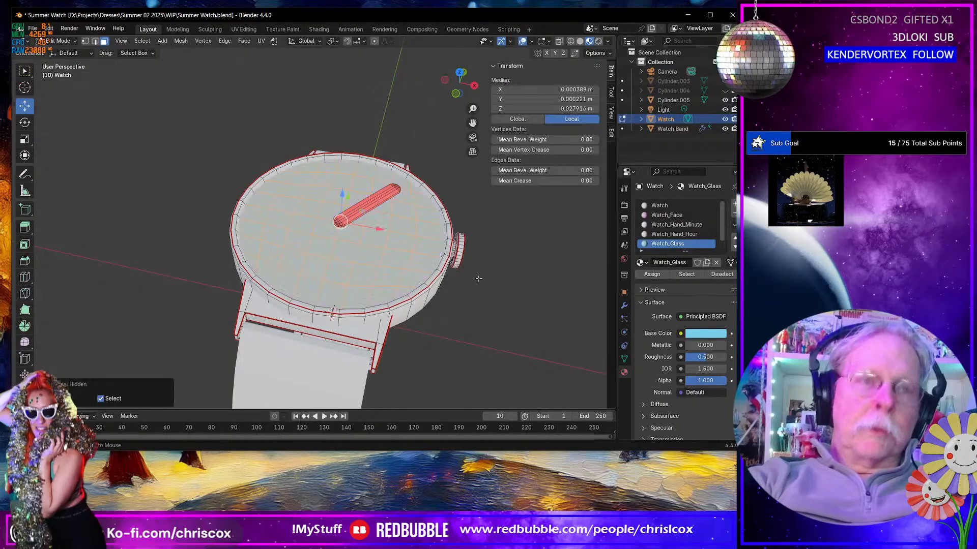
left_click(338, 181)
key("ctrl+z")
left_click_drag(342, 194, 342, 190)
scroll(333, 311, "up", 4)
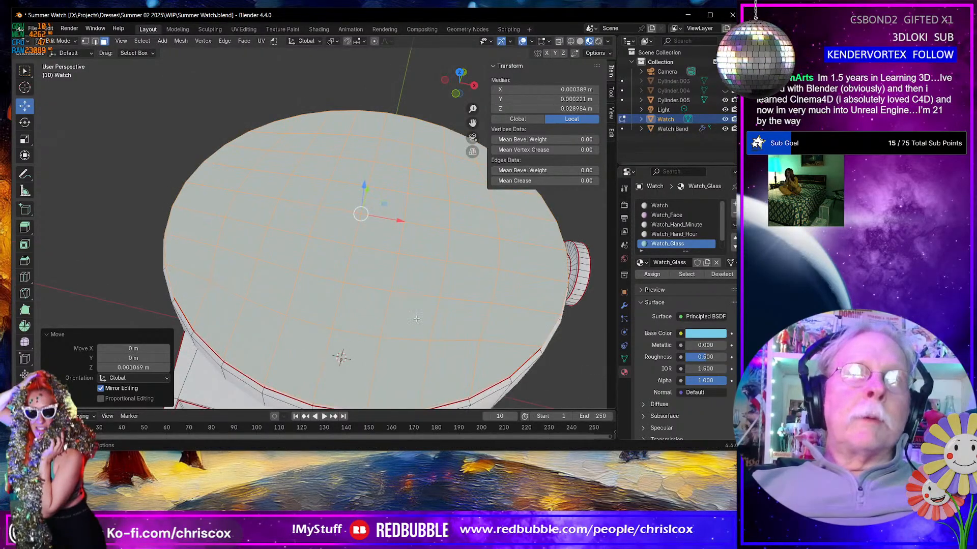
scroll(331, 321, "down", 1)
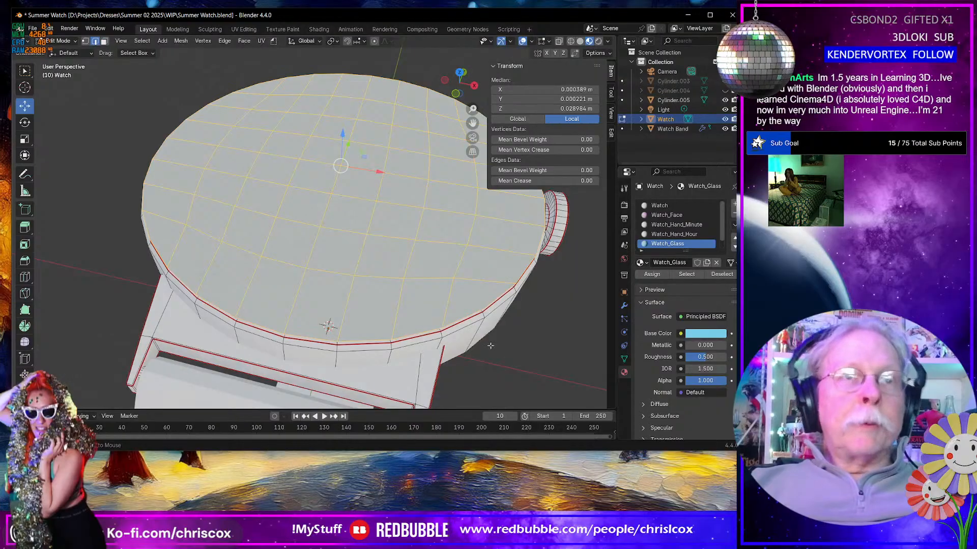
Step: Select the face loop around the case's upper rim and raise it about 0.001 m along Z
left_click(391, 342)
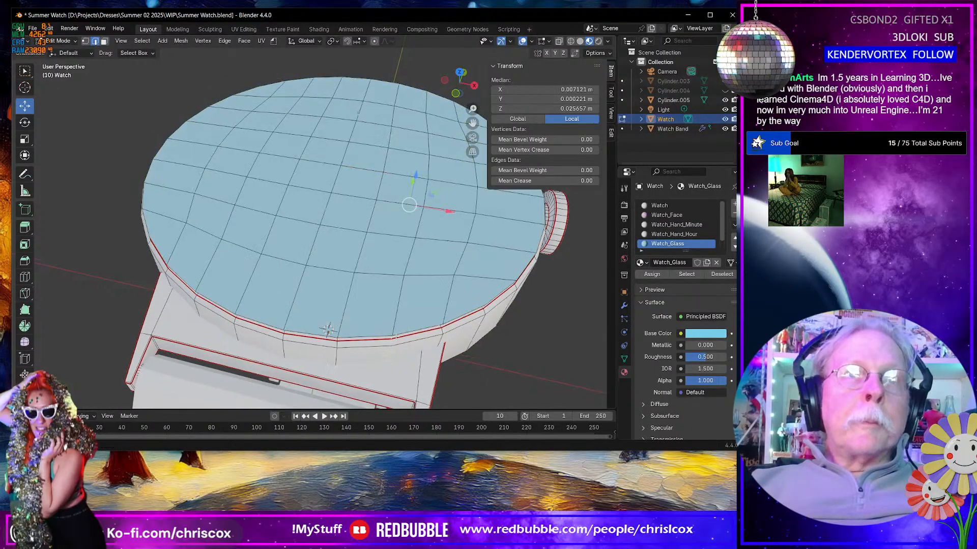
middle_click_drag(391, 342, 413, 278)
key("alt+a")
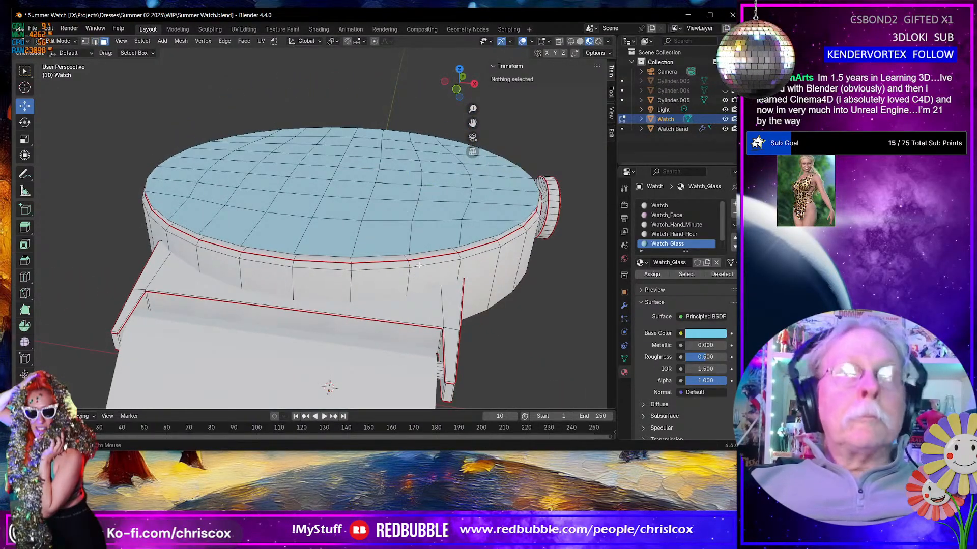
left_click(404, 257, "alt")
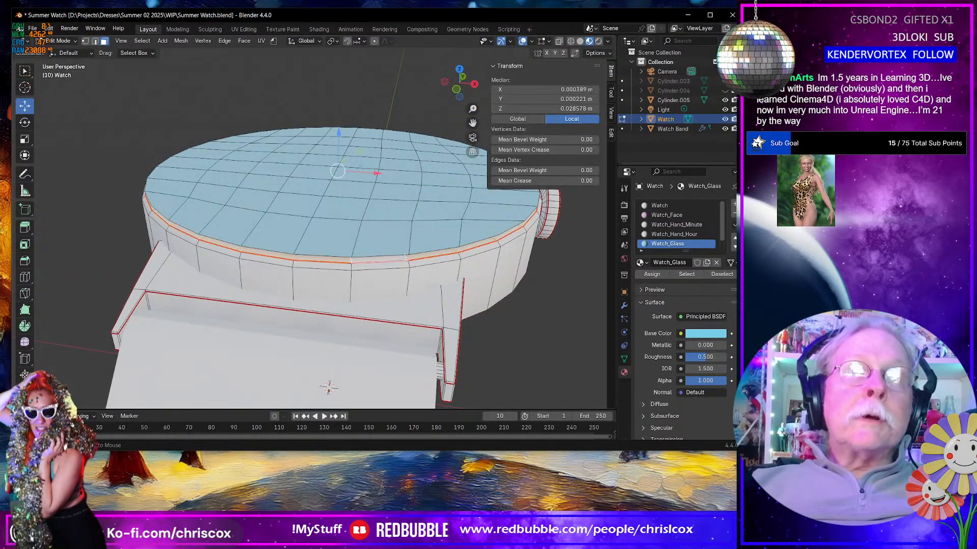
left_click(336, 129)
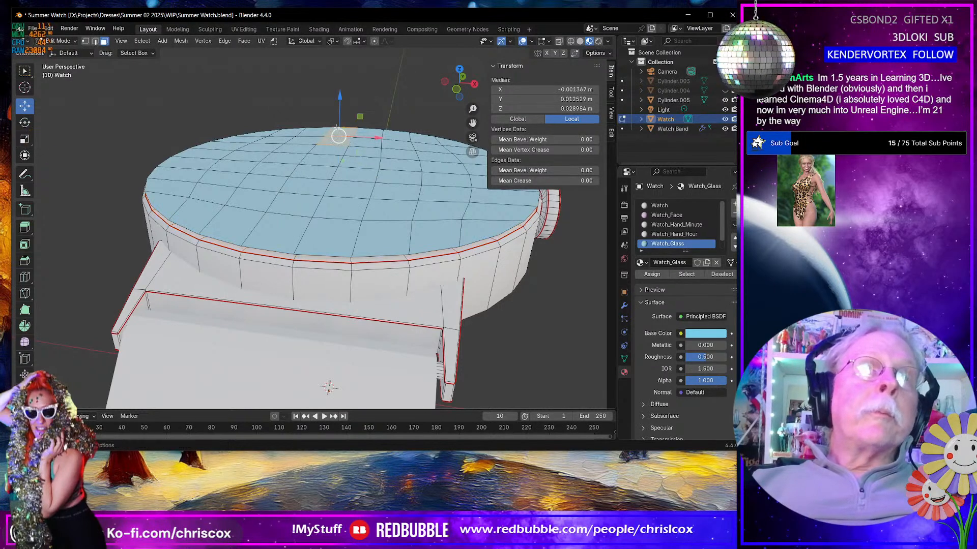
left_click(406, 255, "alt")
left_click_drag(339, 136, 340, 125)
scroll(364, 169, "down", 2)
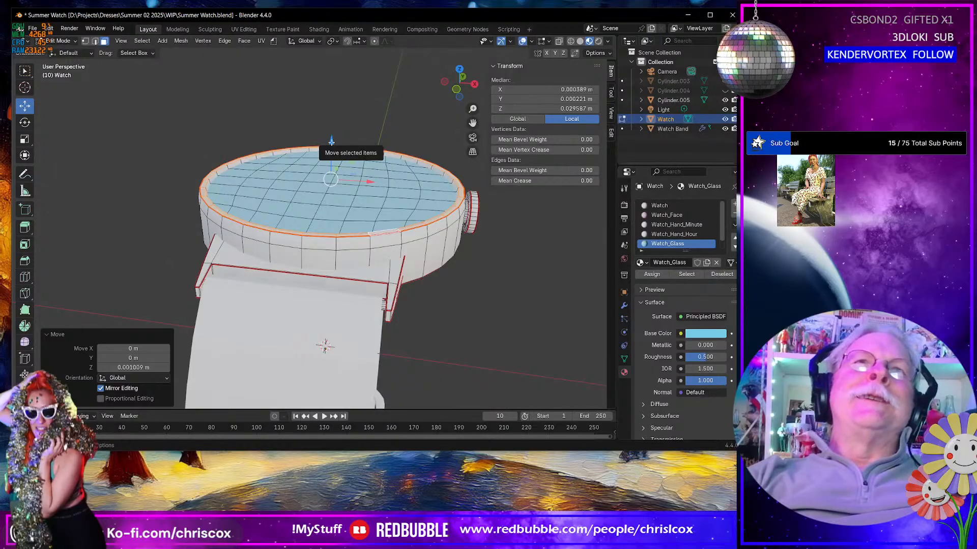
middle_click_drag(336, 153, 372, 213)
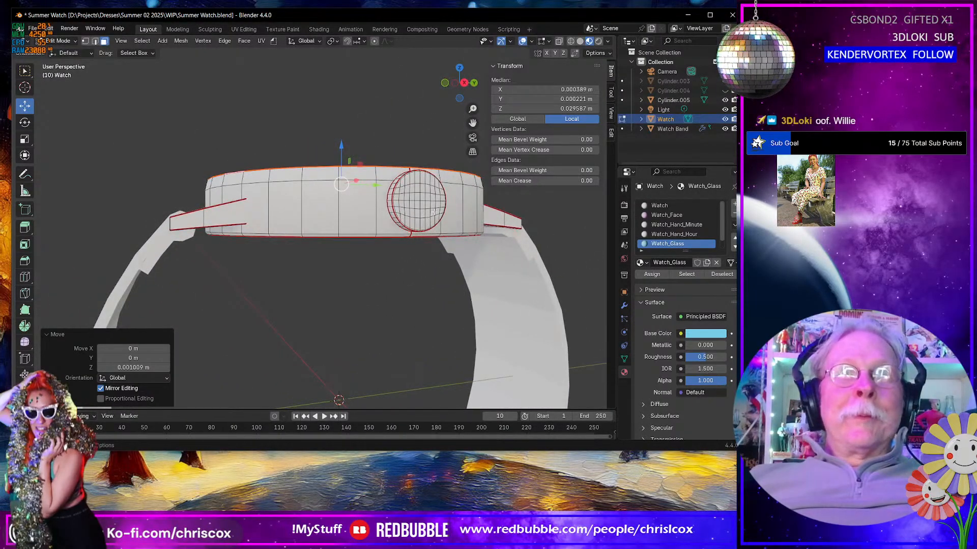
Step: Examine the crown, case side and glass edge around the raised rim from several angles
left_click(417, 205)
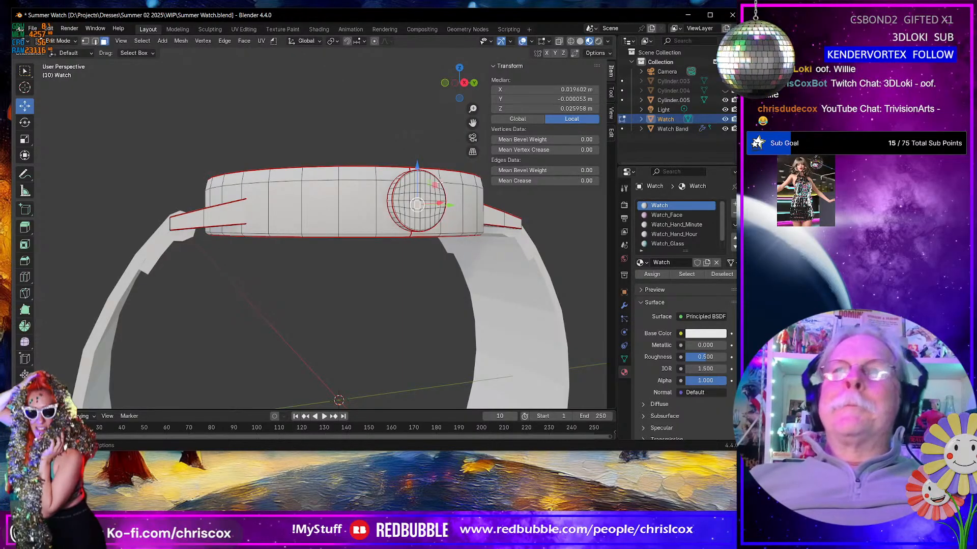
middle_click_drag(362, 201, 452, 245)
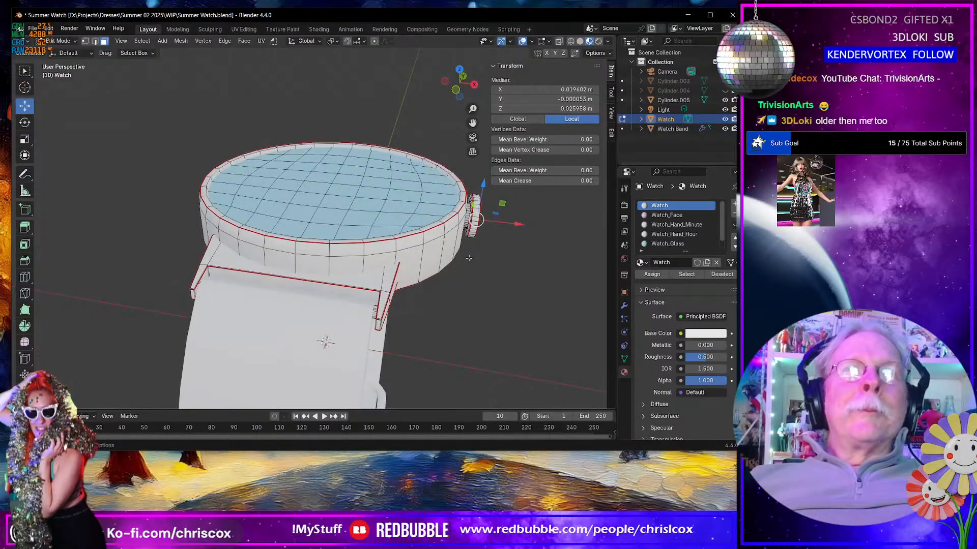
scroll(468, 258, "up", 2)
scroll(458, 231, "up", 2)
middle_click_drag(458, 231, 461, 225)
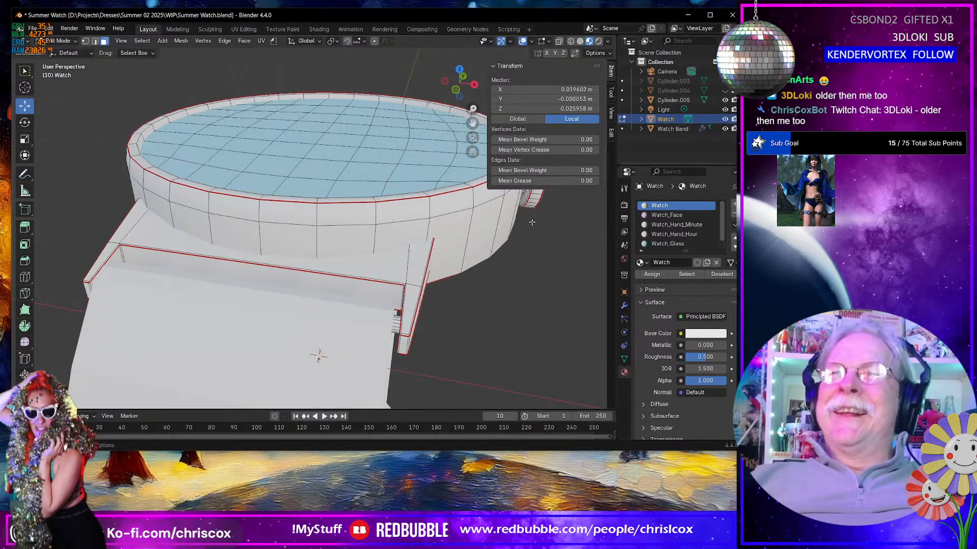
middle_click_drag(452, 241, 462, 254)
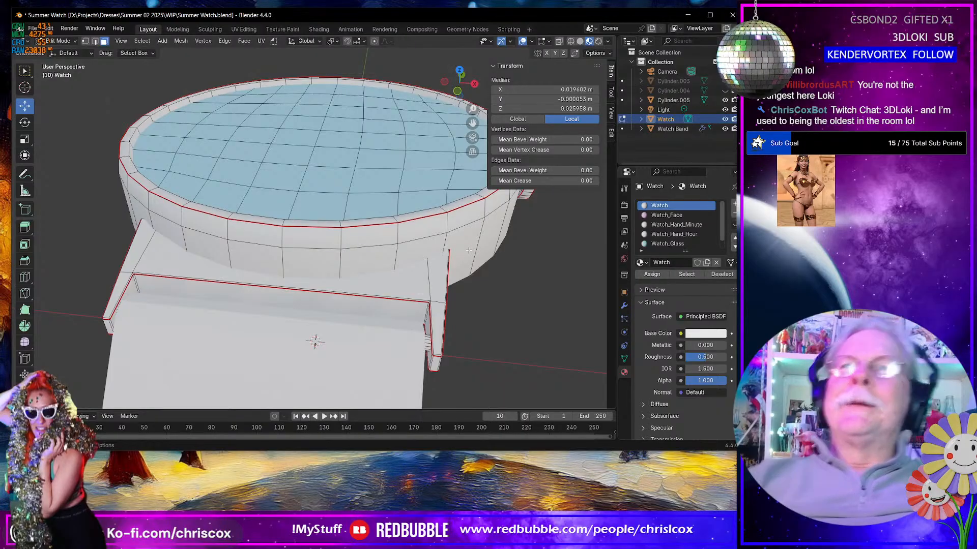
middle_click_drag(523, 245, 371, 217)
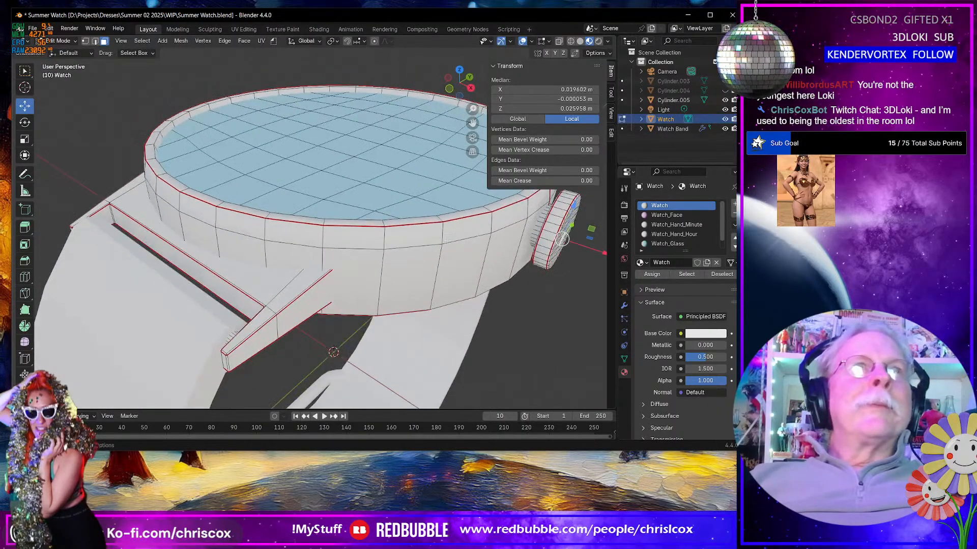
left_click(370, 218)
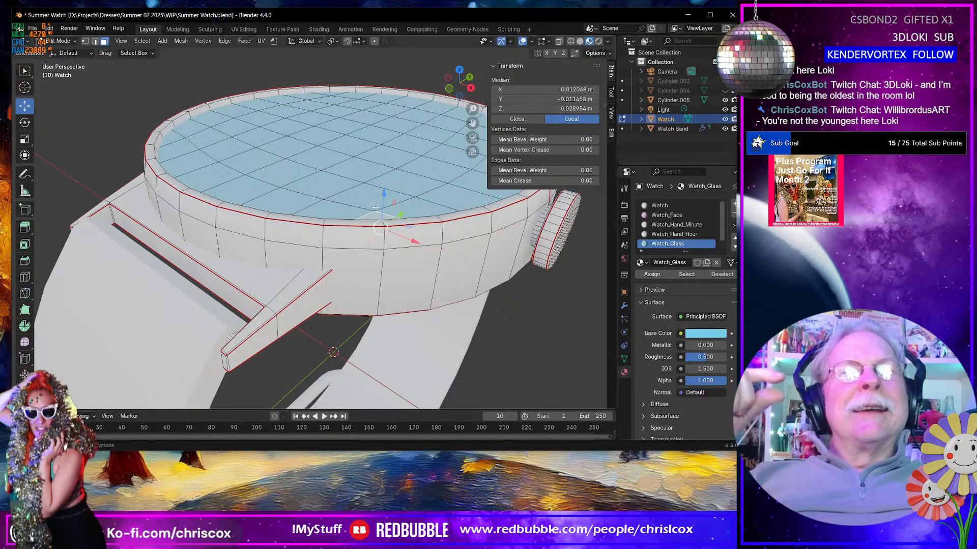
Step: Select all the linked faces of the watch glass, using seams as the selection boundary
middle_click_drag(375, 207, 374, 239)
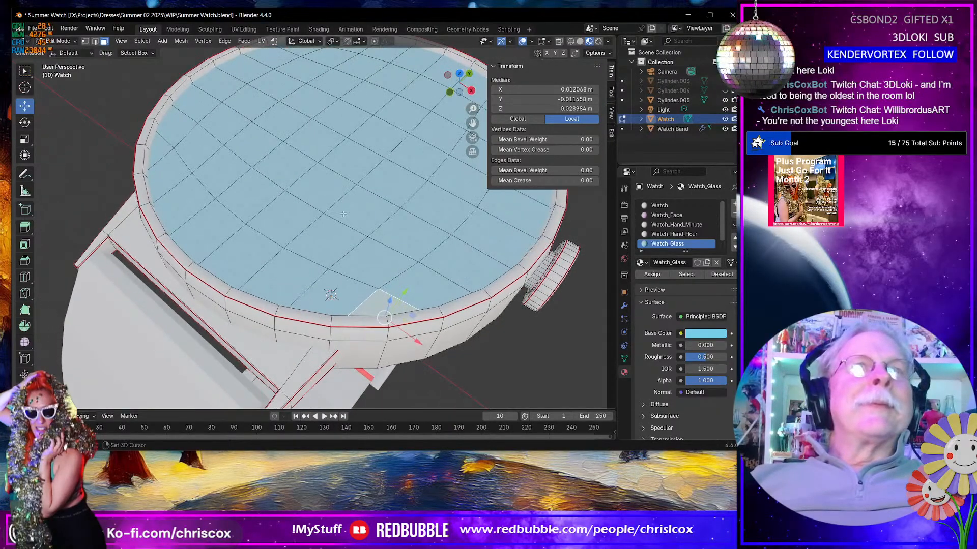
middle_click_drag(343, 196, 336, 293, "shift")
left_click(321, 110, "shift")
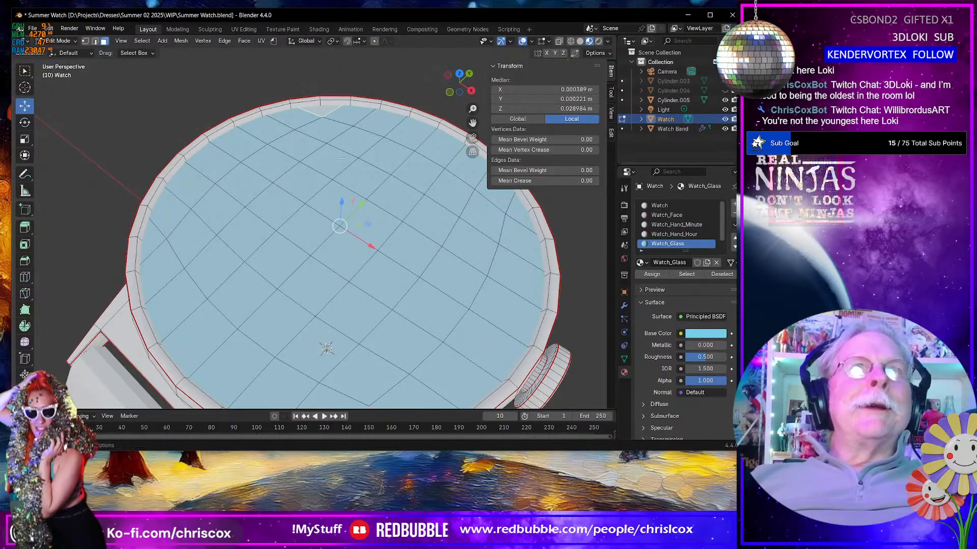
scroll(355, 186, "down", 4)
middle_click_drag(356, 250, 366, 220)
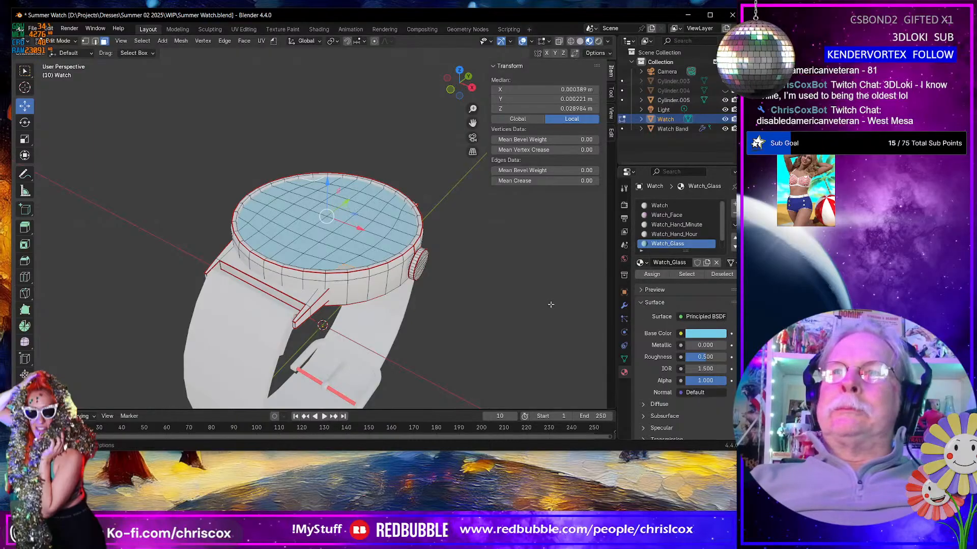
middle_click_drag(455, 297, 461, 303)
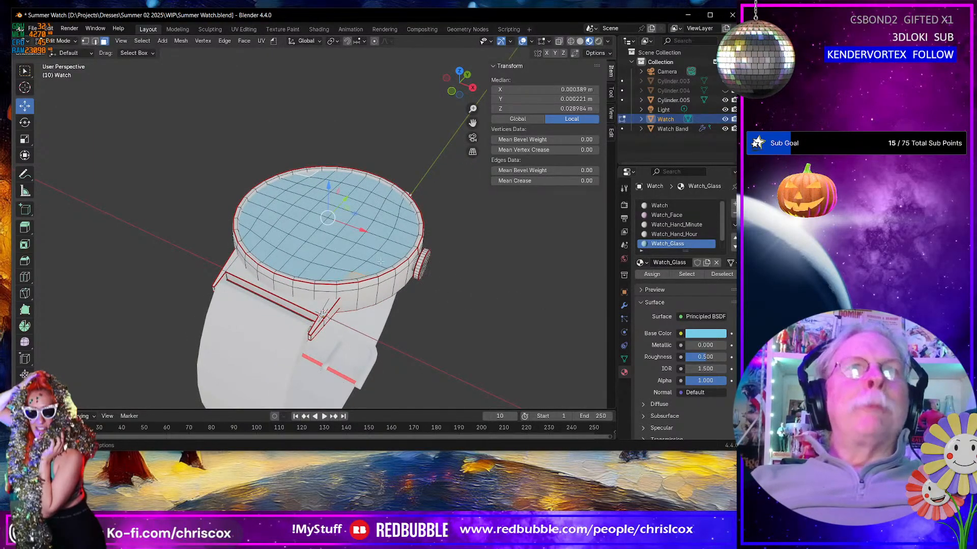
key("ctrl+l")
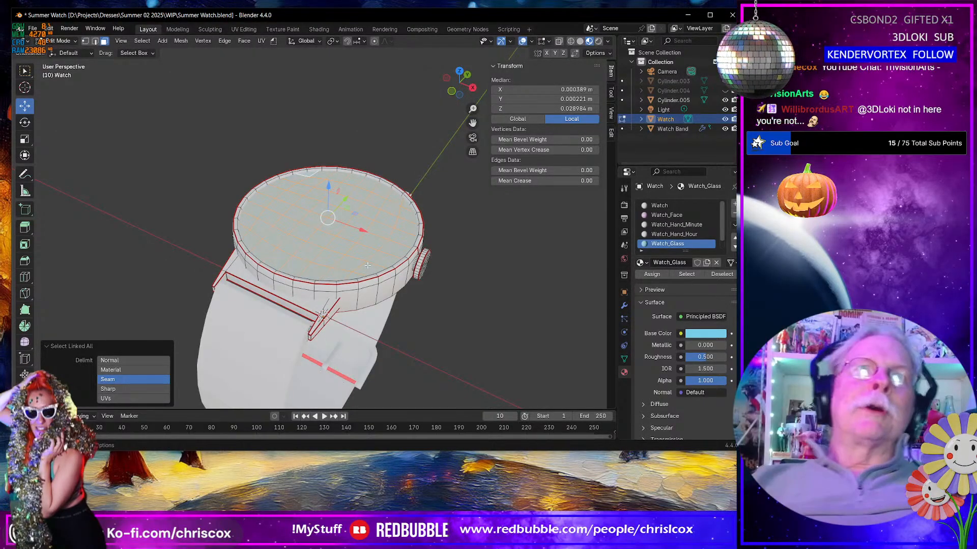
middle_click_drag(368, 265, 391, 301)
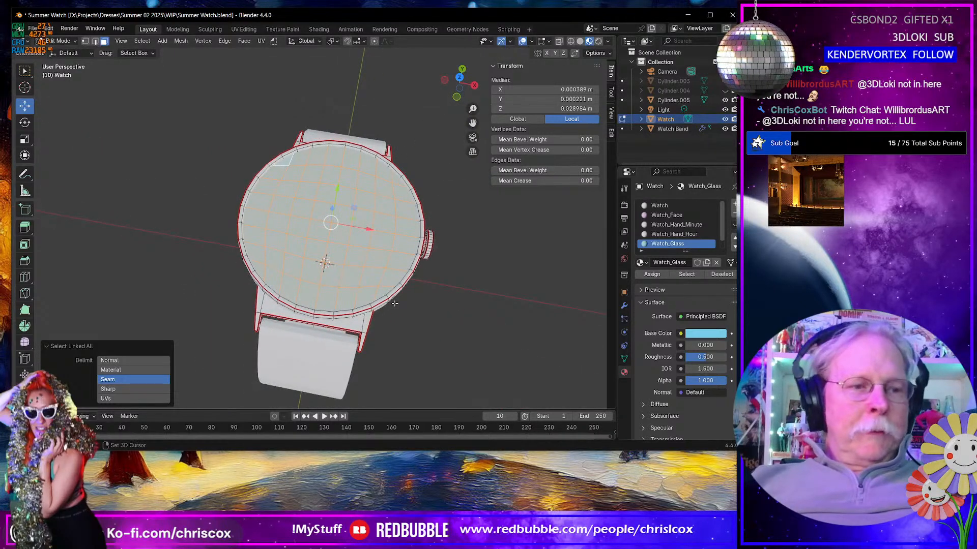
Step: Duplicate the glass faces in place and raise the copy about 0.0052 m along Z above the case
key("shift+d")
key("Escape")
middle_click_drag(354, 207, 347, 168)
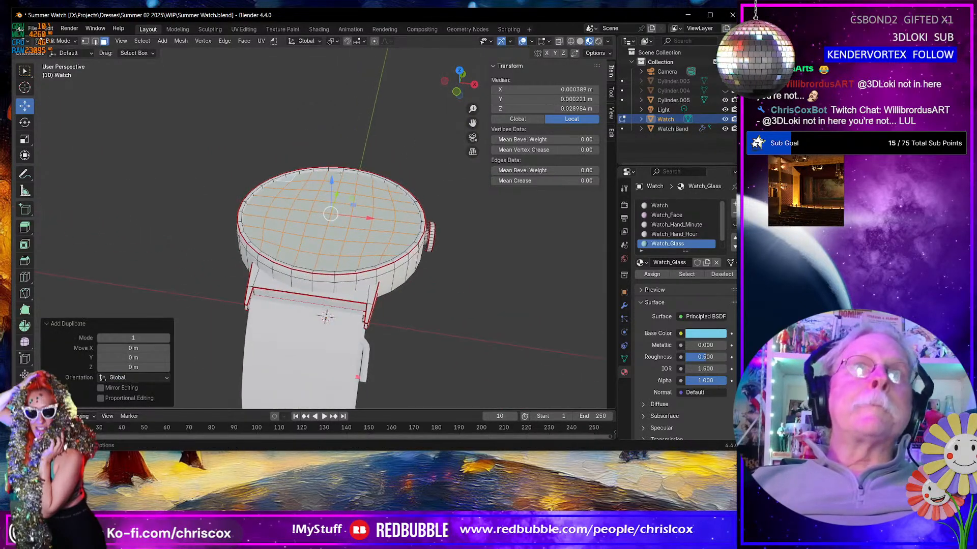
key("g")
key("z")
left_click(400, 279)
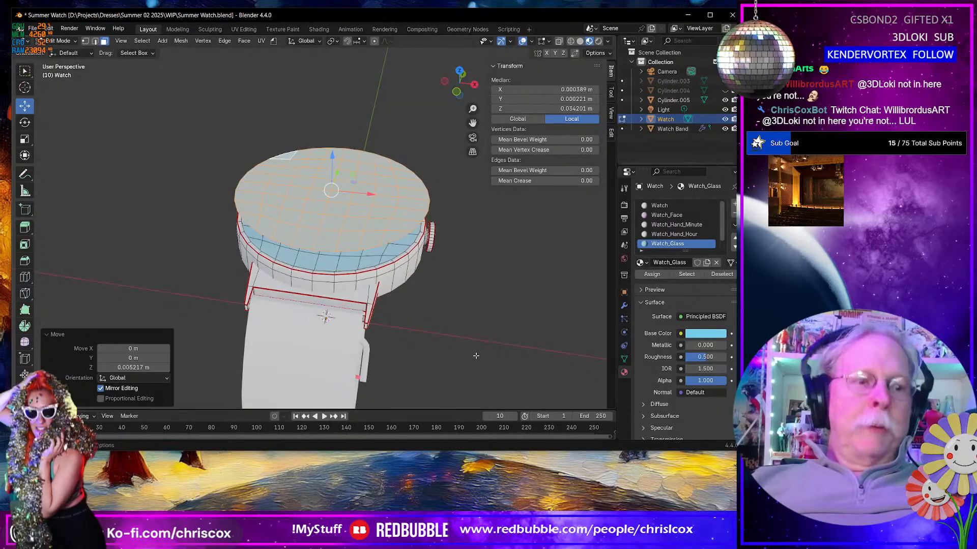
Step: Scale the raised glass copy uniformly to about 0.113 to make a small disc
key("s")
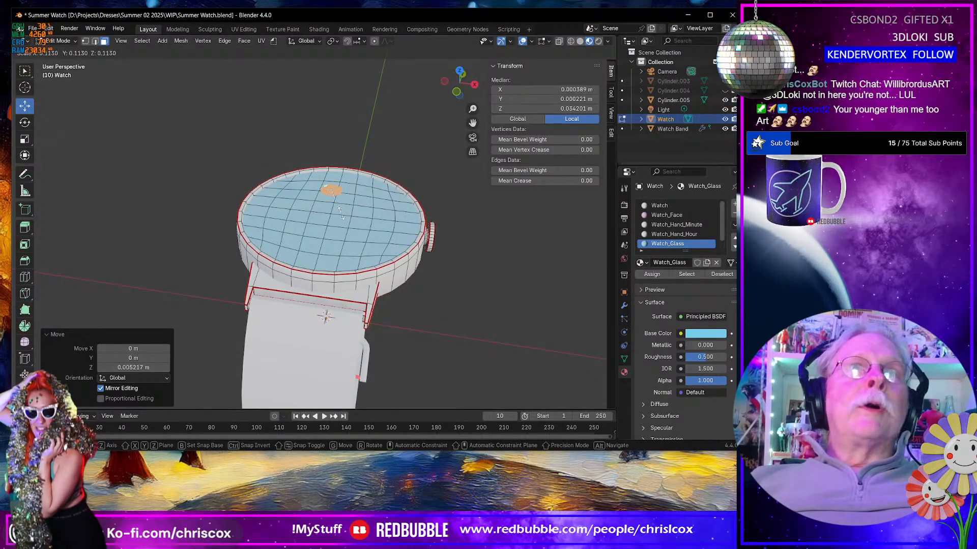
left_click(341, 213)
middle_click_drag(341, 212, 351, 255)
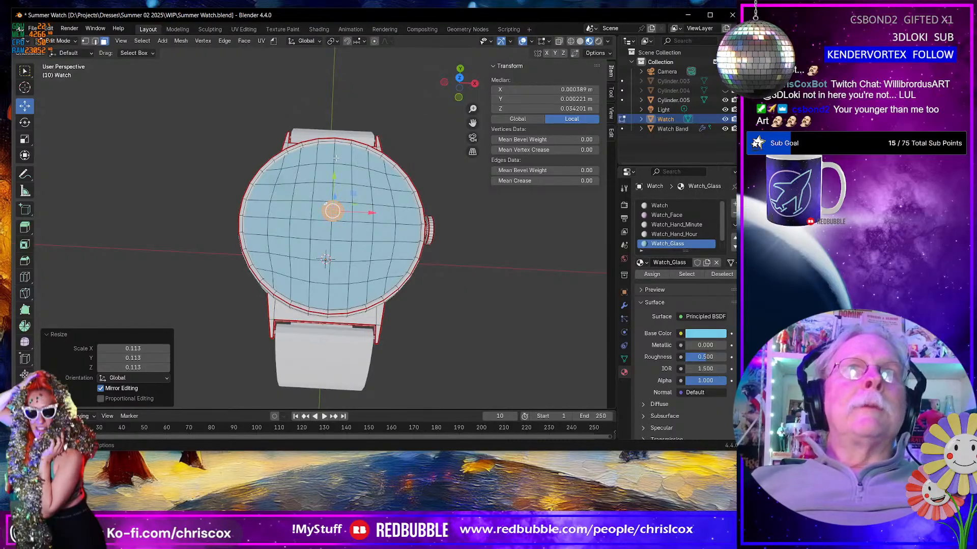
middle_click_drag(465, 285, 465, 249)
Step: Add two material slots to the watch and create a material named Watch_12_Marker in the last one
left_click(733, 203)
left_click(733, 203)
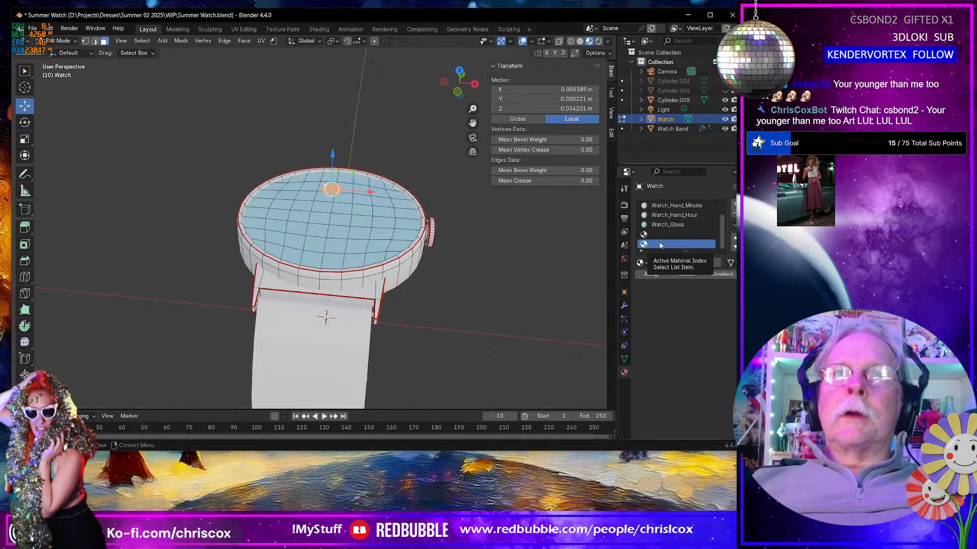
left_click(692, 263)
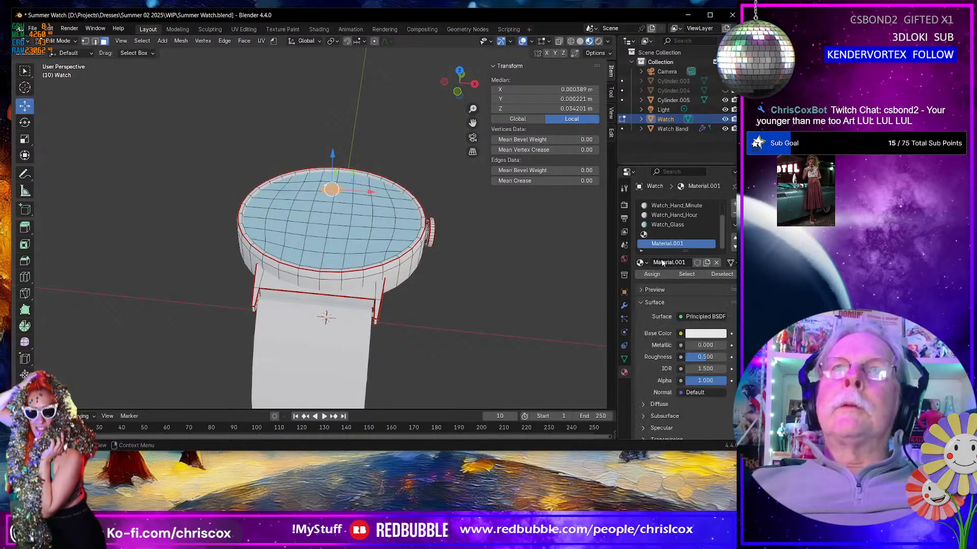
double_click(669, 244)
type("Watch_12")
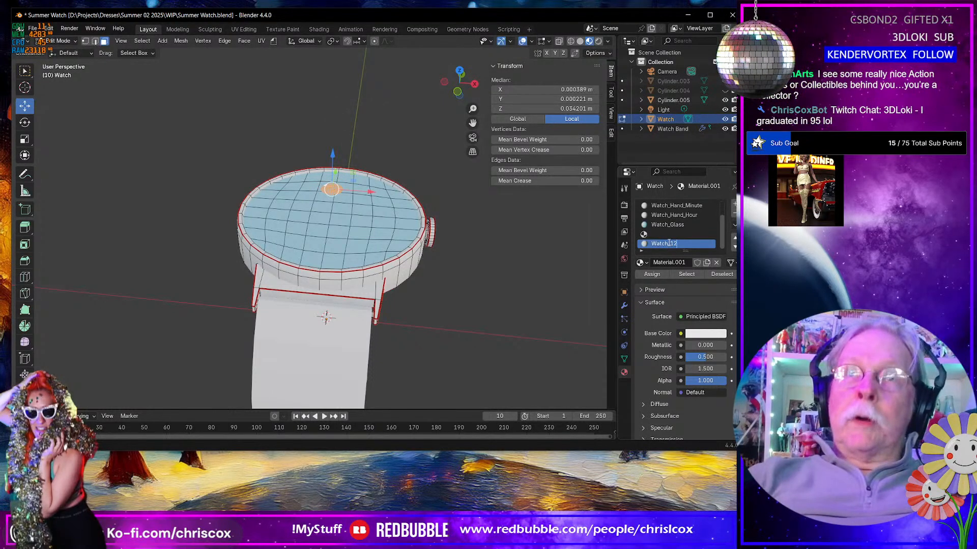
type("_Indicator")
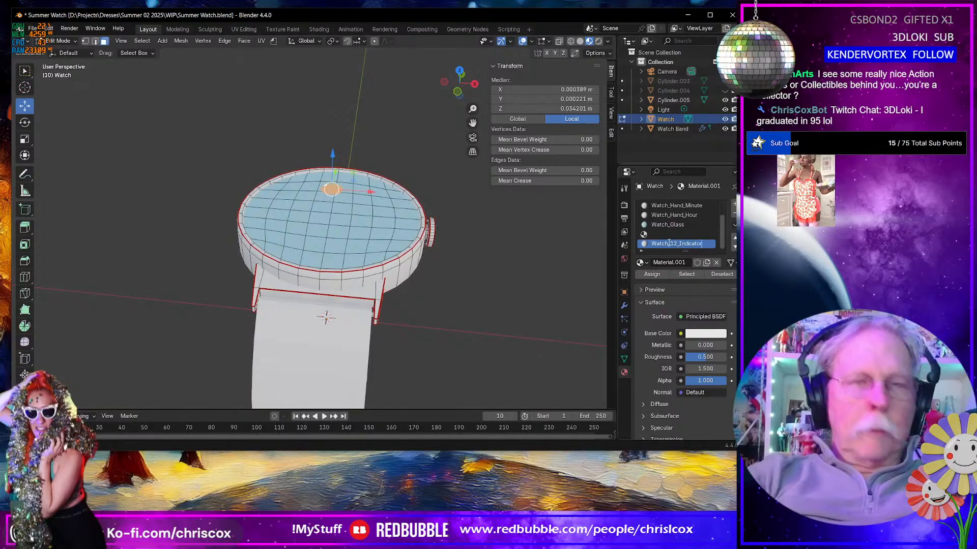
key("ctrl+a")
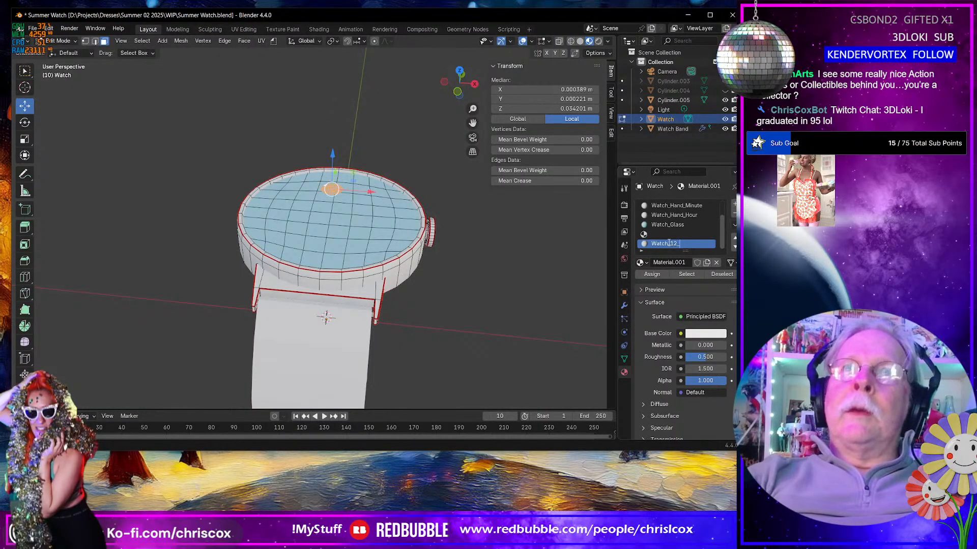
type("arker")
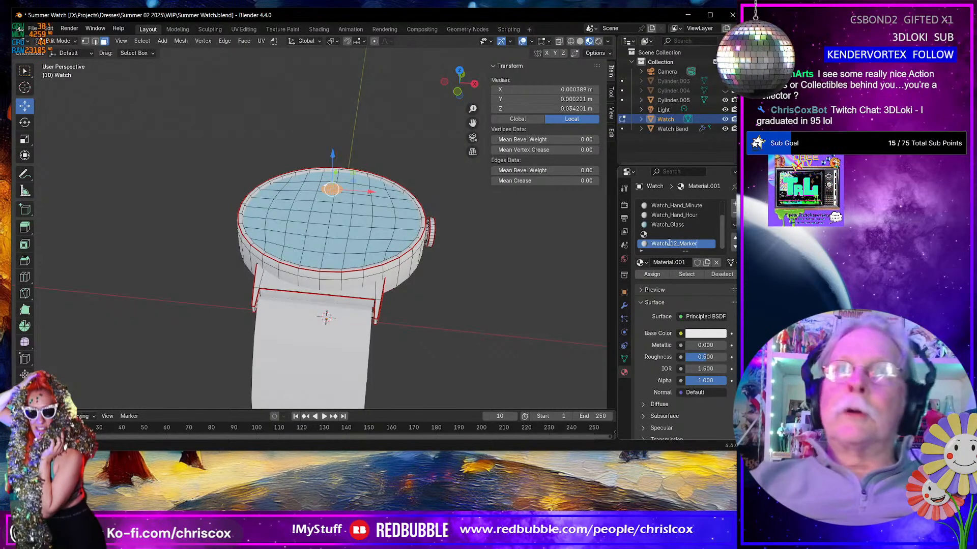
key("Return")
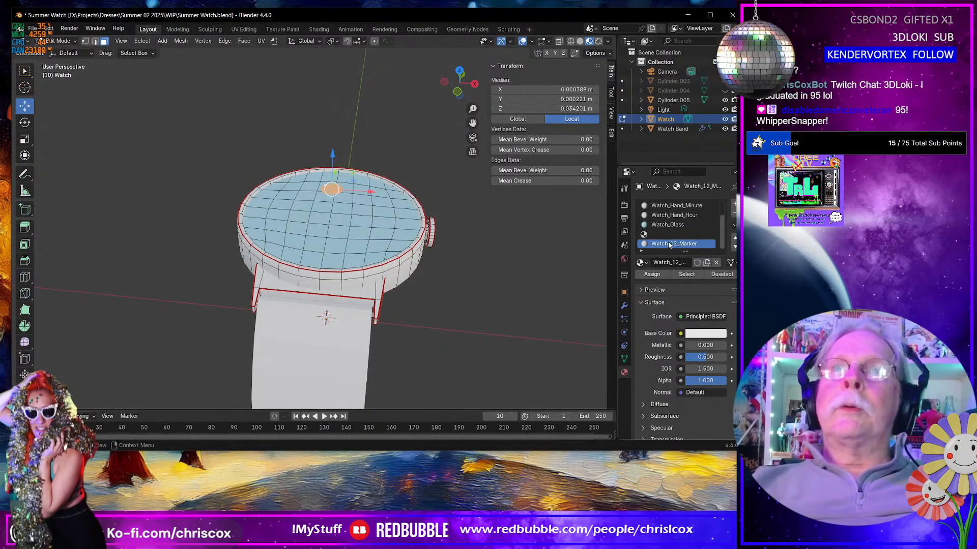
Step: Extrude the small disc upward about 0.0005 m to give it thickness
middle_click_drag(407, 219, 436, 206)
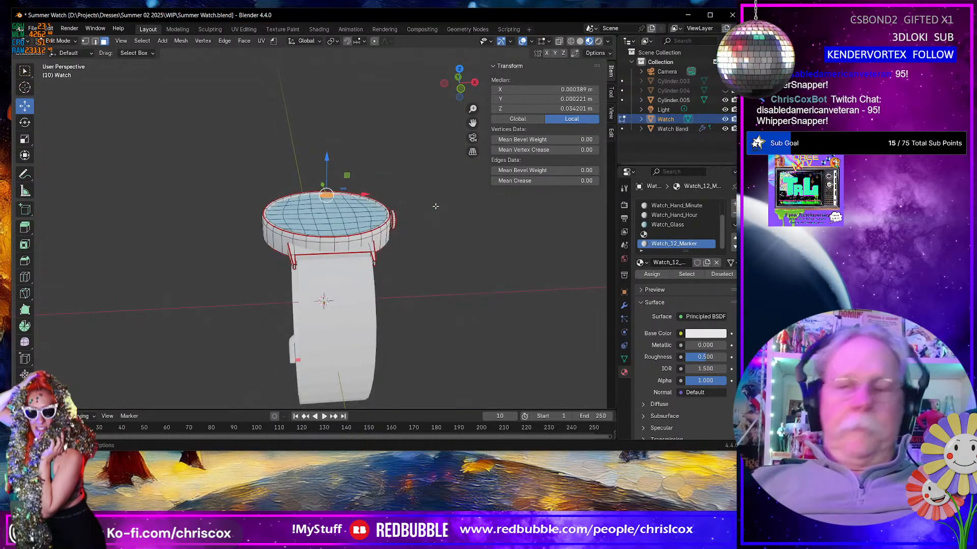
key("KP_Decimal")
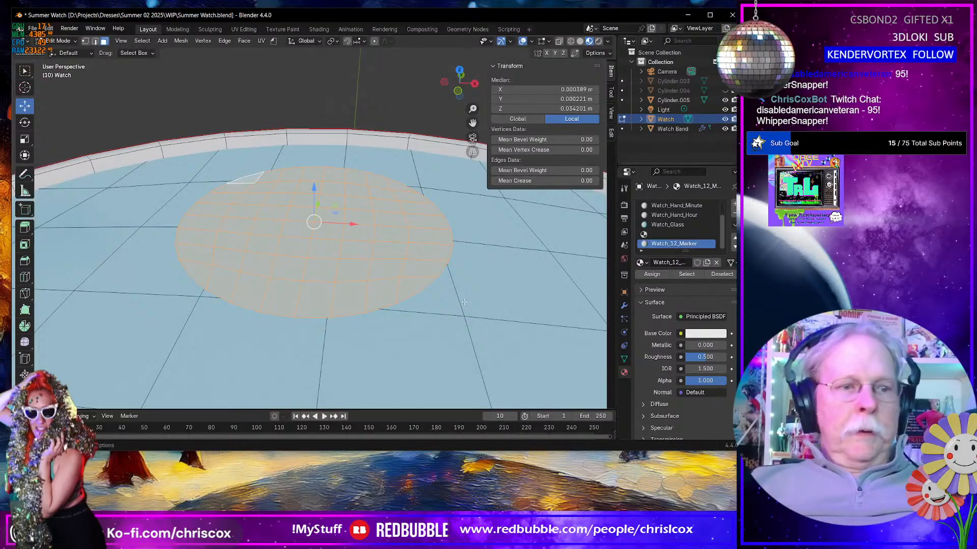
key("e")
left_click(467, 273)
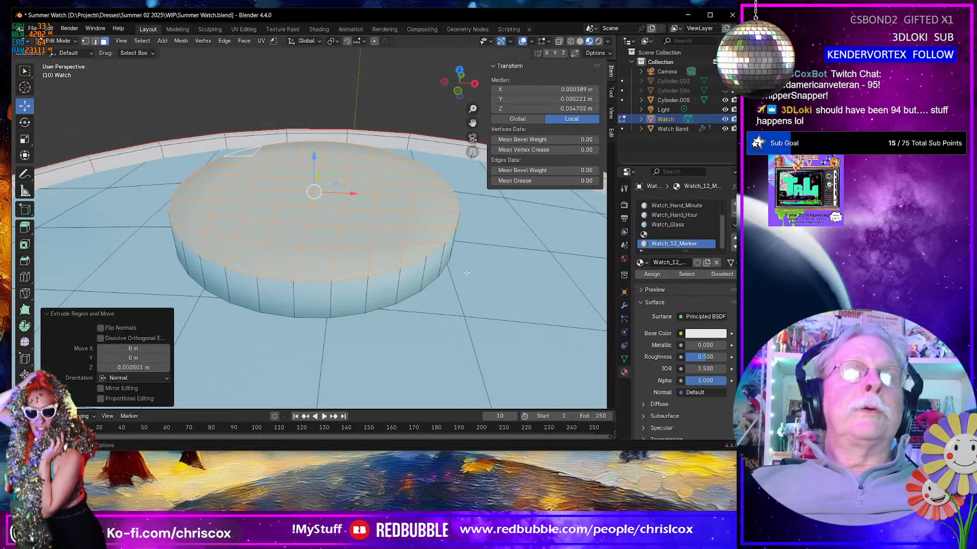
scroll(467, 273, "down", 3)
Step: Select the whole linked disc, assign the Watch_12_Marker material to it and set its base color to green
key("ctrl+l")
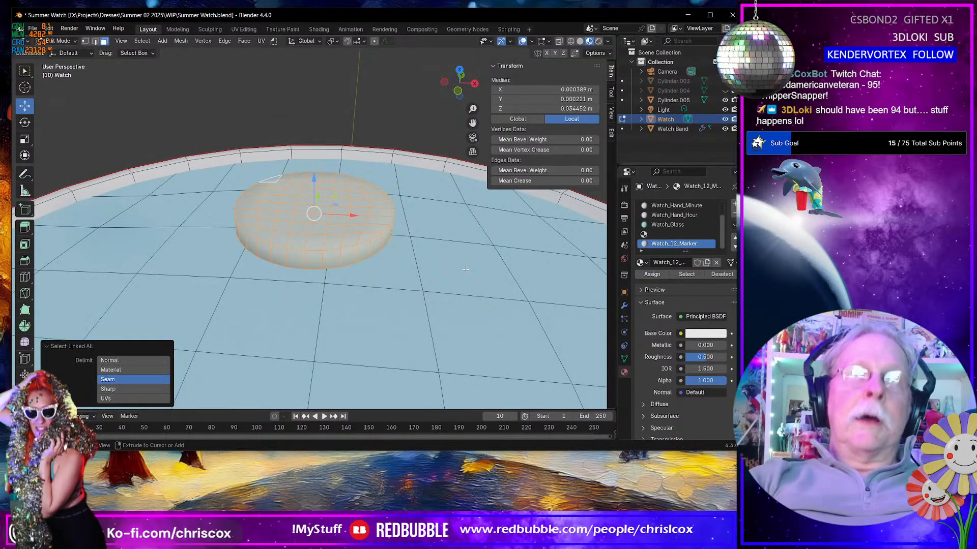
left_click(651, 274)
left_click(699, 332)
left_click_drag(682, 217, 655, 195)
scroll(351, 297, "down", 6)
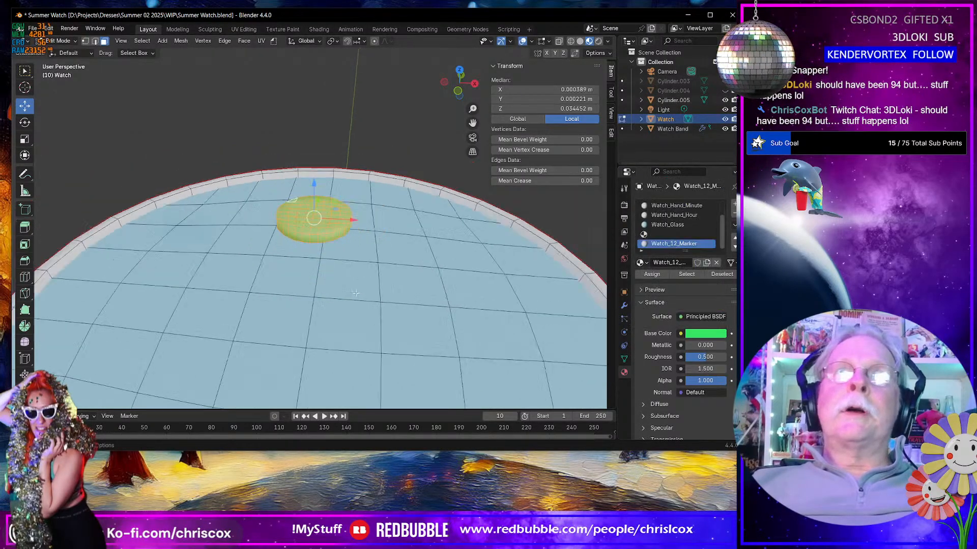
Step: Select the linked glass faces and hide them to expose the watch face and hands
left_click(351, 298)
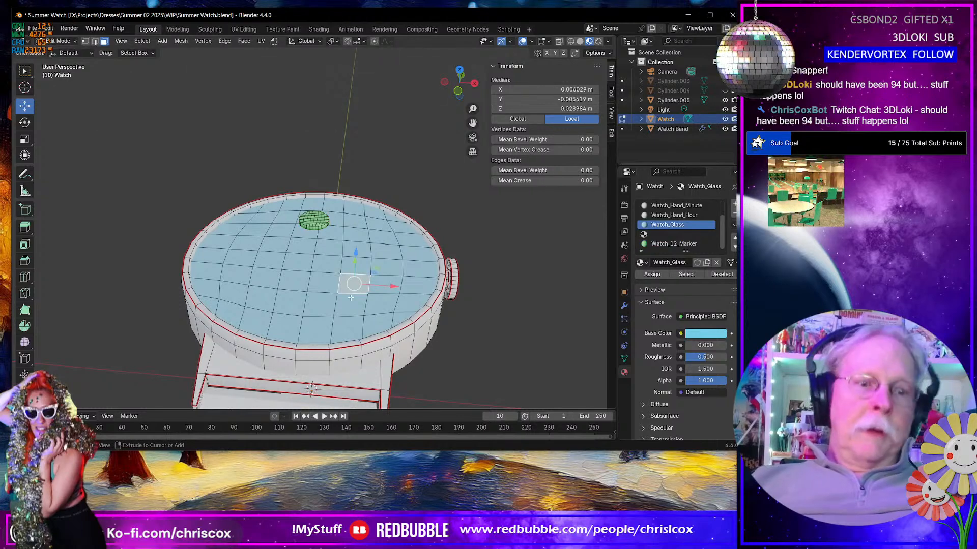
key("ctrl+l")
key("h")
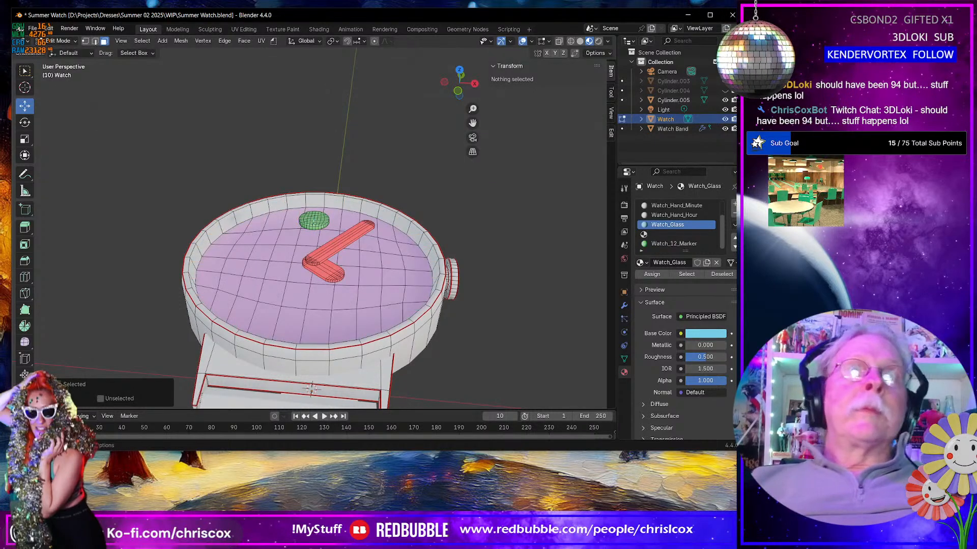
Step: Select the linked green marker disc and move it about 0.01375 m along Y and -0.00667 m along Z to the face's 12 o'clock position
left_click(313, 218)
key("ctrl+l")
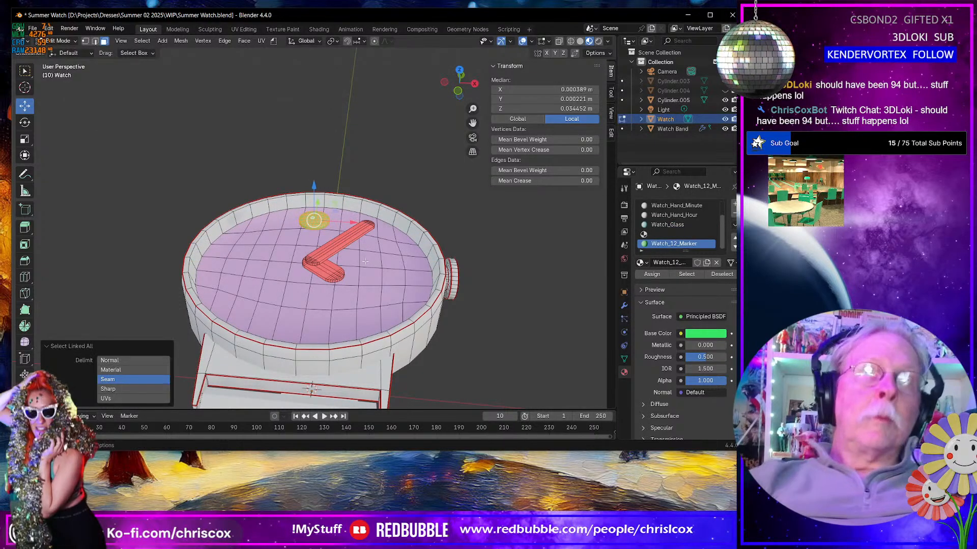
middle_click_drag(366, 260, 427, 271)
middle_click_drag(305, 222, 309, 191)
key("g")
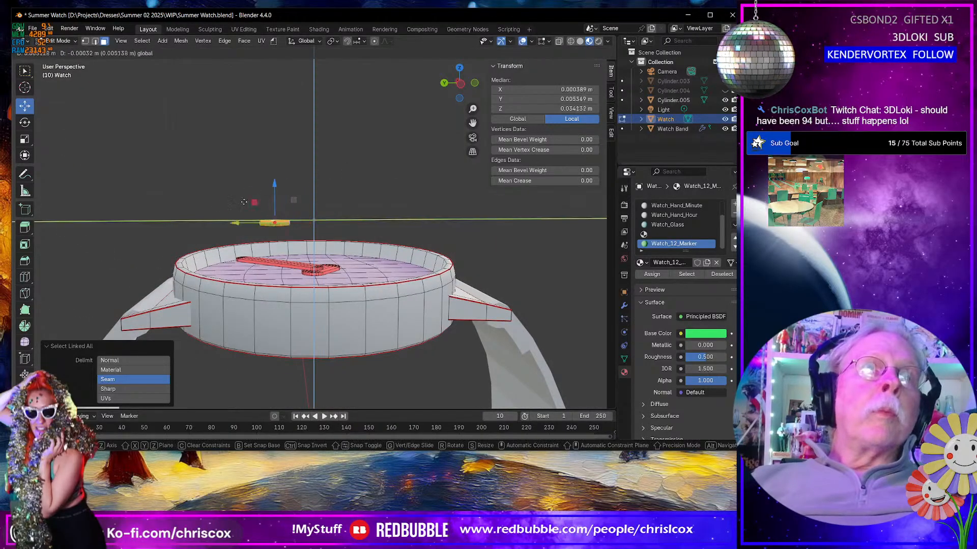
key("shift+x")
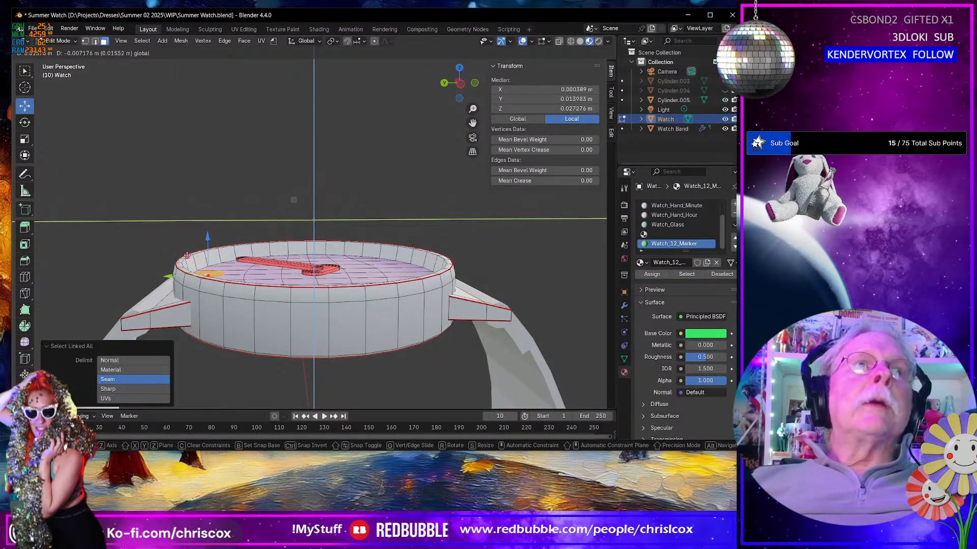
left_click(278, 253)
Step: Examine the green marker's placement against the hands, face and rim from several angles, briefly revealing the glass for comparison
middle_click_drag(278, 253, 333, 309)
scroll(333, 309, "up", 4)
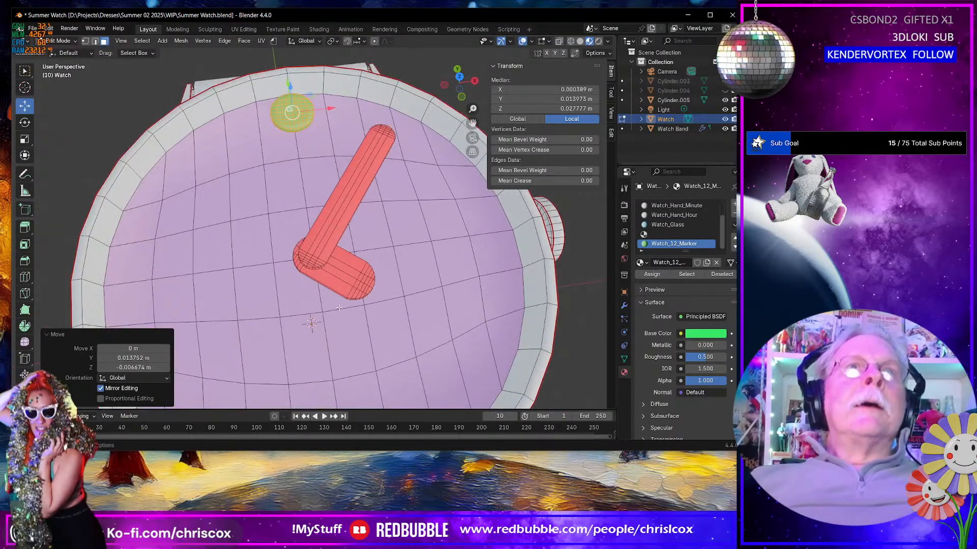
scroll(339, 308, "down", 3)
middle_click_drag(342, 252, 335, 275)
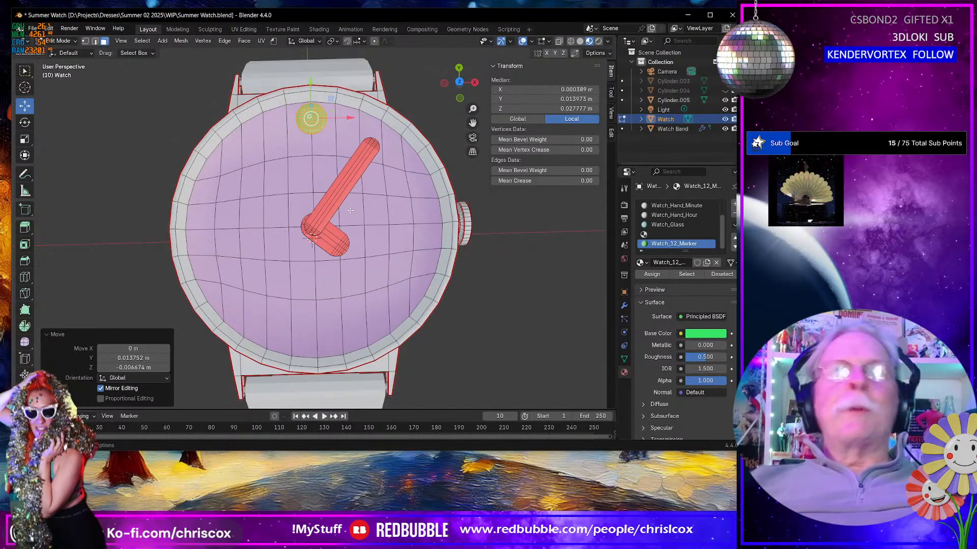
middle_click_drag(351, 210, 365, 176)
scroll(355, 192, "down", 4)
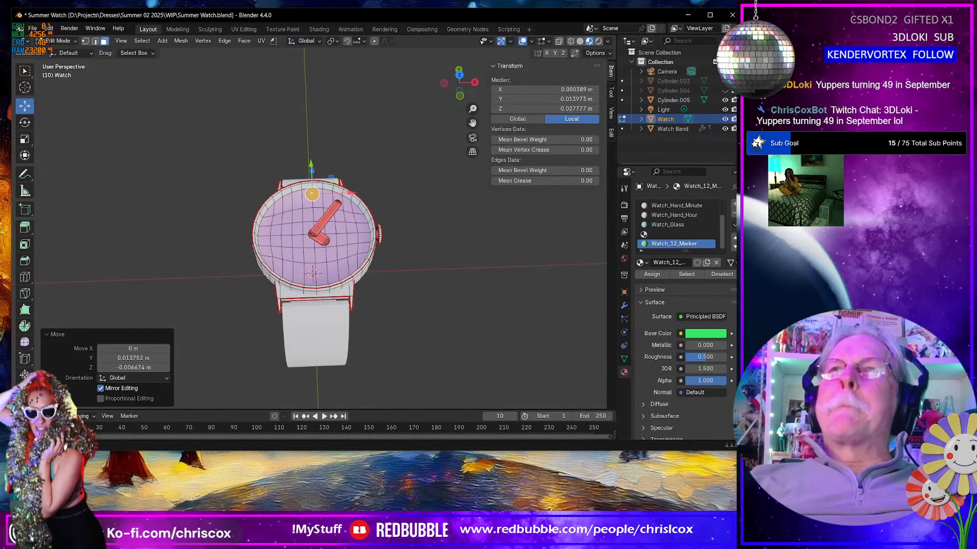
middle_click_drag(386, 338, 369, 300)
scroll(370, 333, "up", 4)
scroll(387, 319, "down", 3)
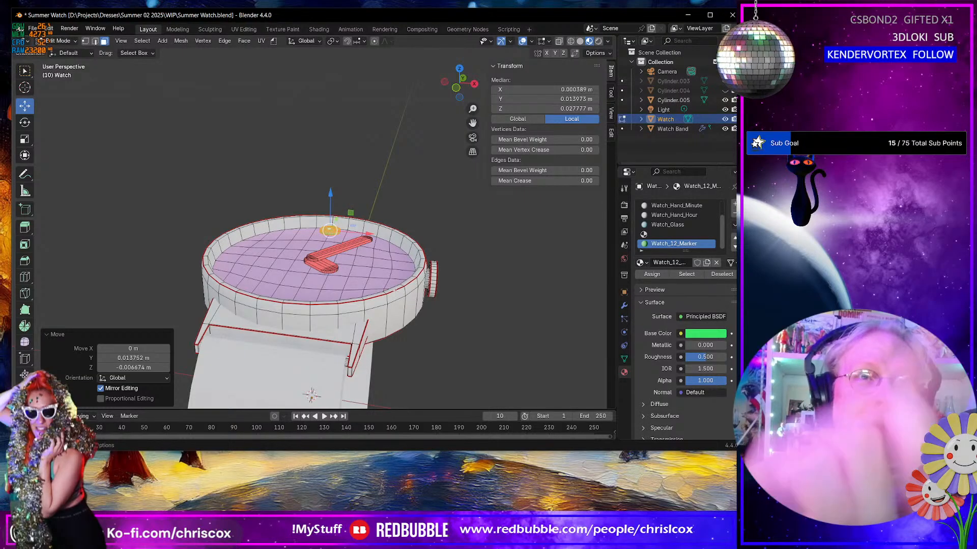
key("alt+h")
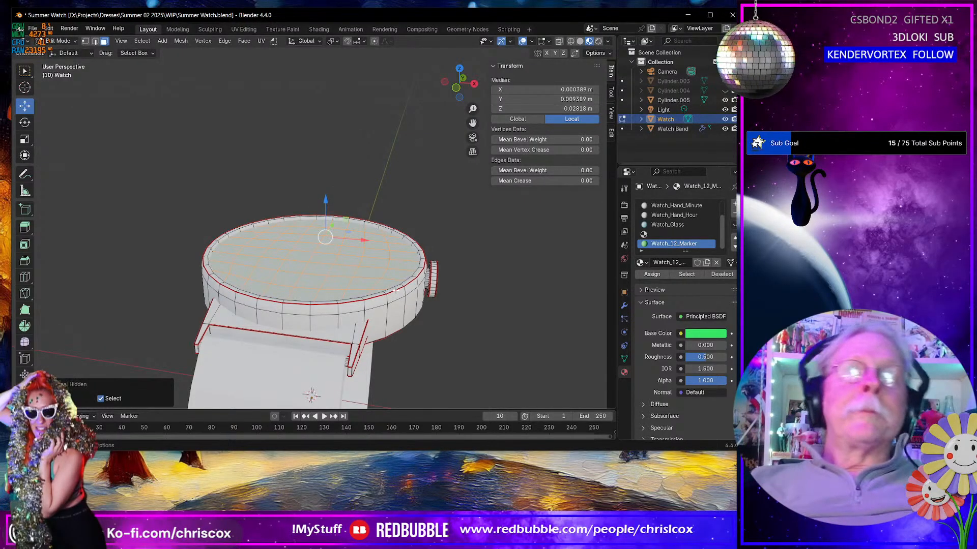
key("h")
Step: Select the bottom edge loop of the green 12 o'clock marker disc and mark it as a seam
scroll(366, 285, "up", 6)
middle_click_drag(366, 285, 368, 229)
key("2")
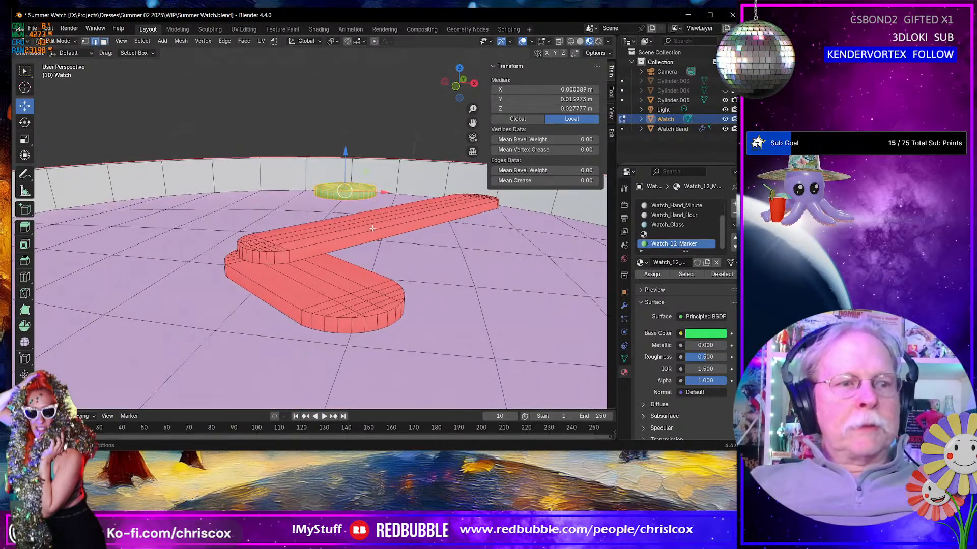
left_click(350, 200, "alt")
key("ctrl+e")
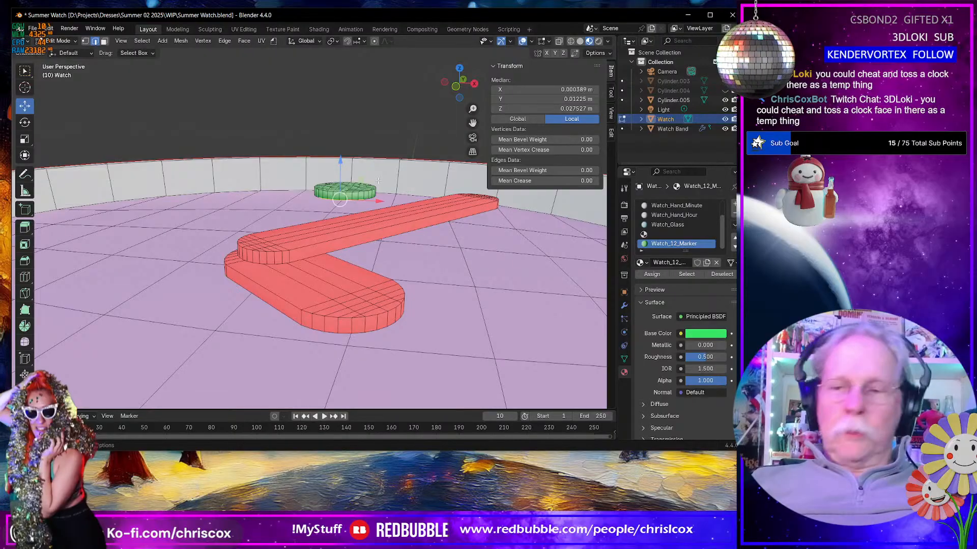
key("KP_Divide")
mouse_move(369, 207)
middle_mouse_down()
mouse_move(364, 194)
mouse_move(383, 203)
middle_mouse_up()
left_click(179, 221, "shift")
left_click(441, 222, "alt+shift")
middle_click_drag(441, 222, 455, 254)
left_click(477, 254, "alt+shift")
key("ctrl+e")
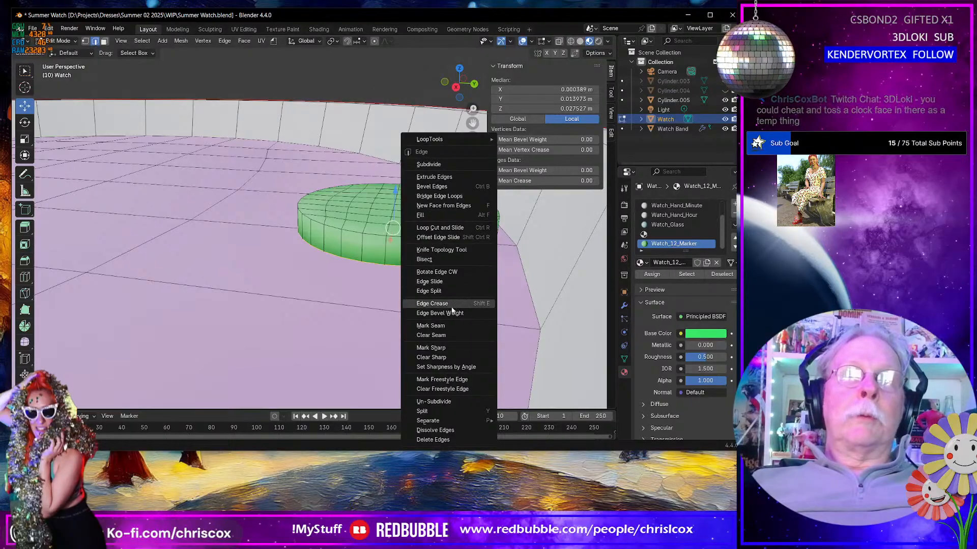
left_click(447, 324)
Step: Mark seams along the lower edge loops of the minute hand and the hour hand
scroll(325, 308, "down", 6)
middle_click_drag(312, 307, 369, 315)
left_click(377, 319, "alt")
right_click(374, 299)
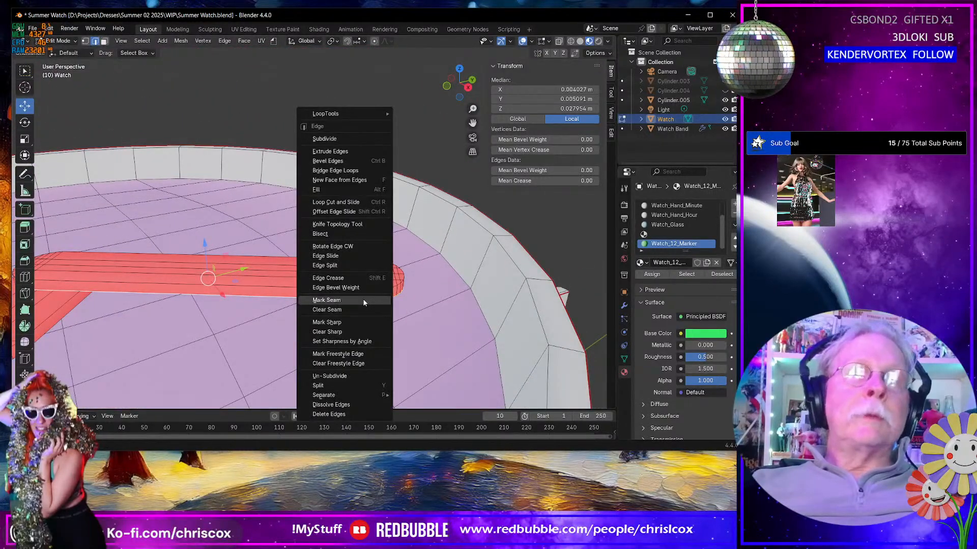
left_click(362, 300)
middle_click_drag(201, 316, 457, 271, "shift")
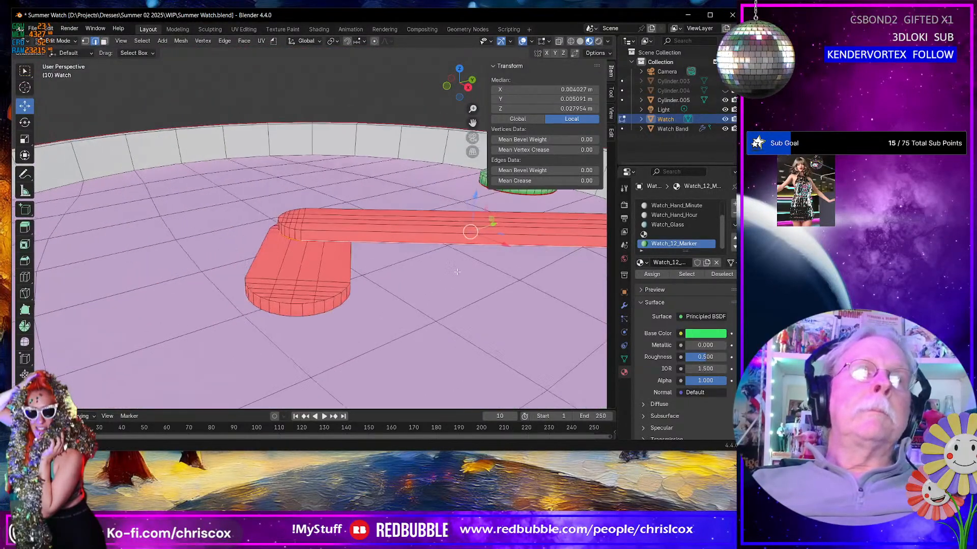
right_click(329, 309)
left_click(329, 309)
Step: Reveal all hidden watch geometry in the UV Editing workspace and unwrap the entire mesh with Unwrap Conformal
scroll(329, 306, "down", 5)
middle_click_drag(329, 301, 547, 287)
scroll(363, 319, "down", 4)
key("Tab")
middle_click_drag(465, 278, 424, 280)
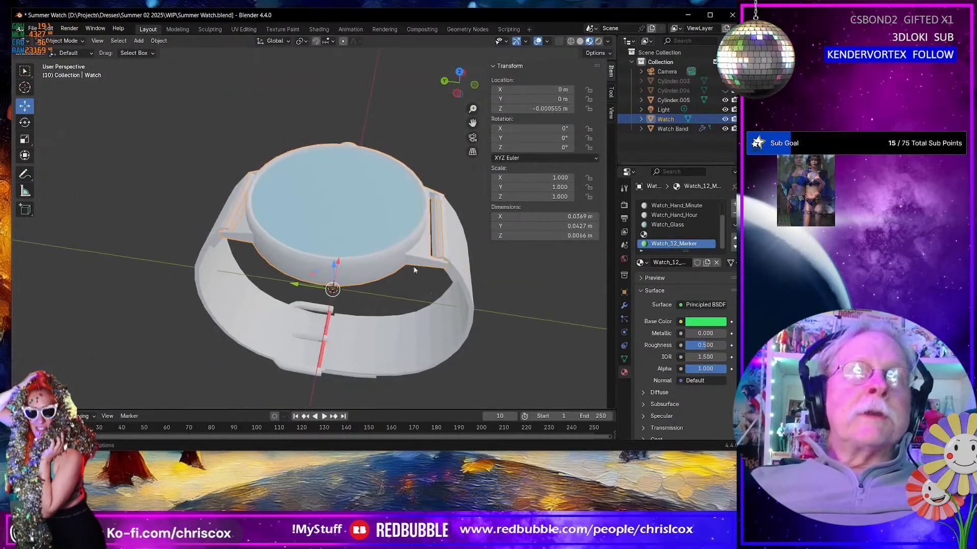
left_click(243, 29)
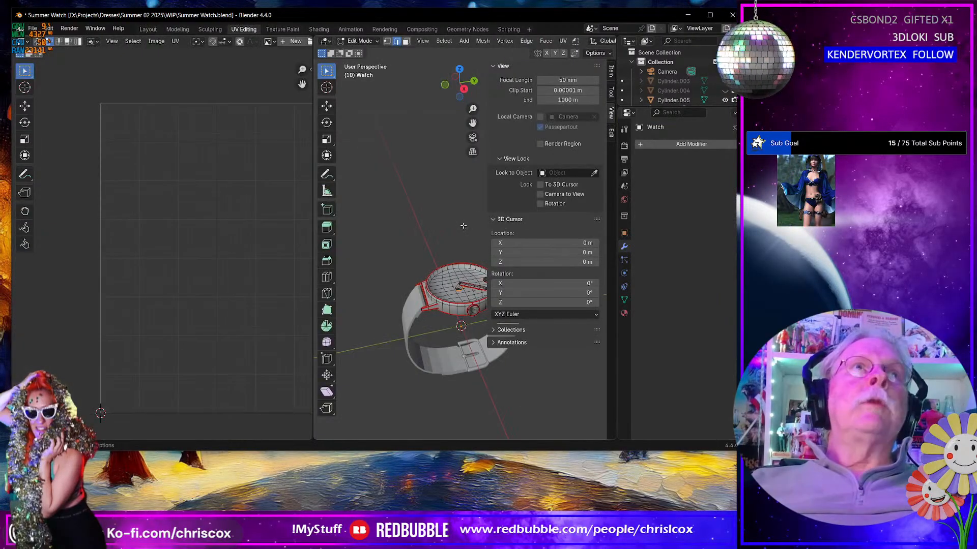
key("a")
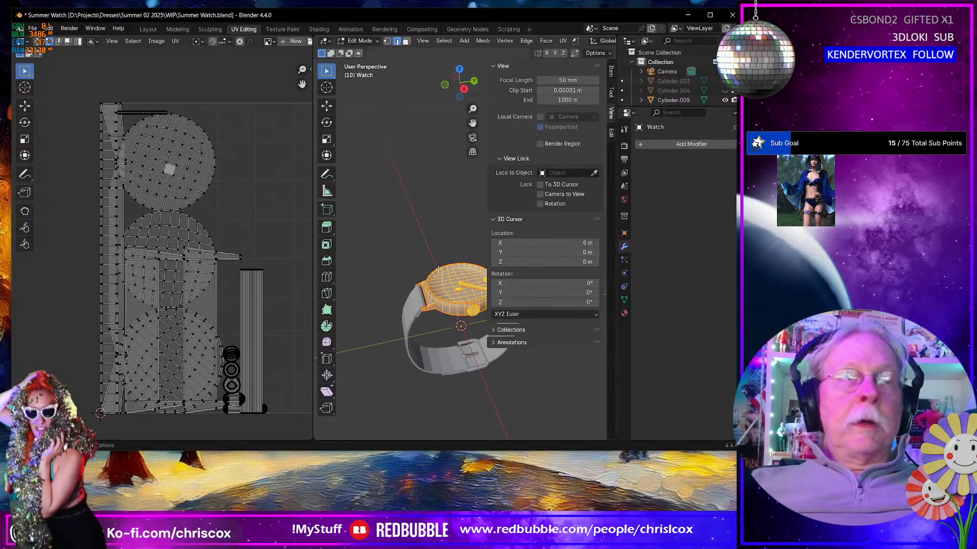
key("alt+h")
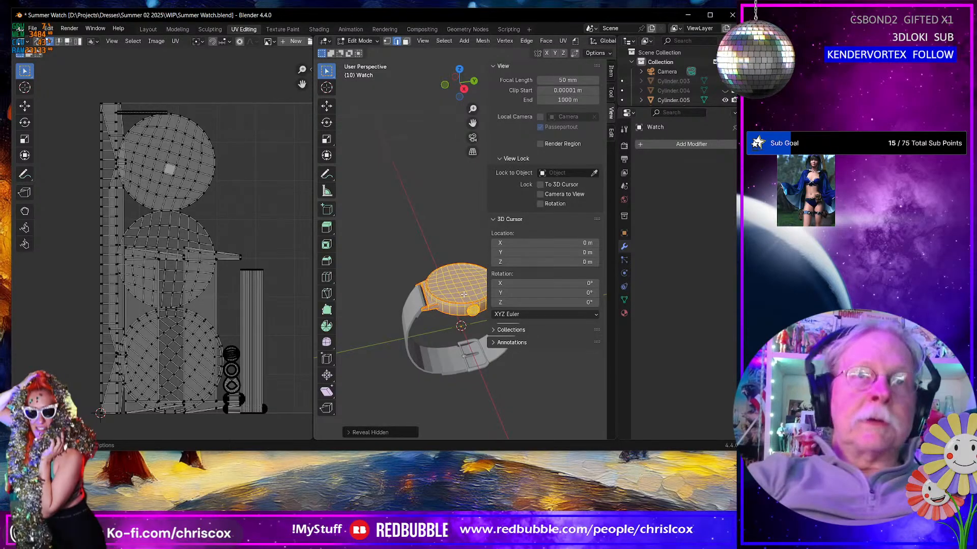
key("a")
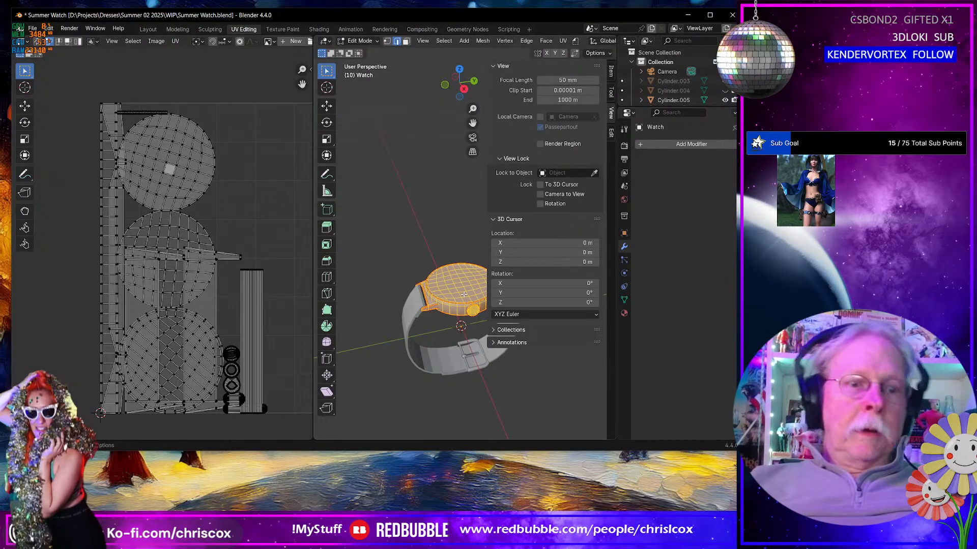
key("u")
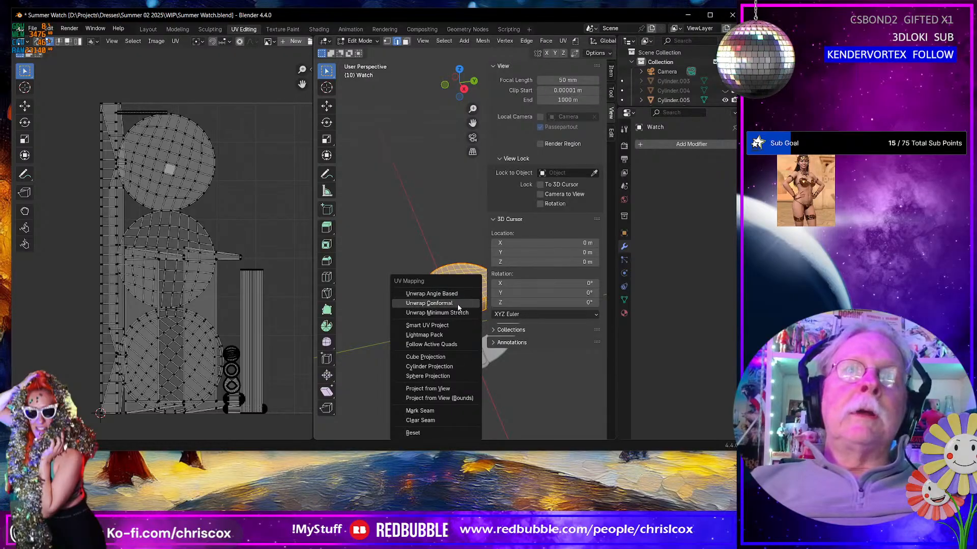
left_click(458, 303)
middle_click_drag(206, 291, 240, 285)
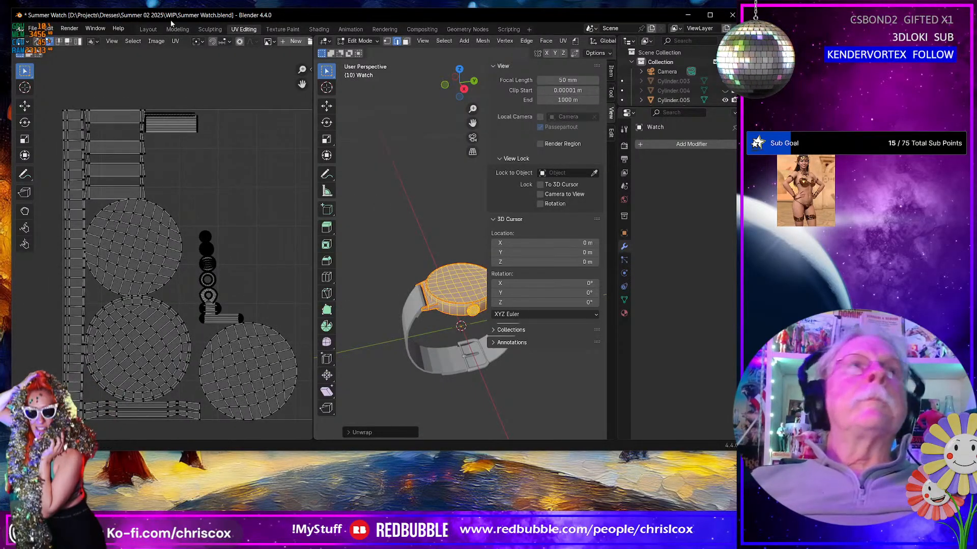
Step: Return to the Layout workspace, select the Watch Band and examine its shape and buckle area from several angles
left_click(148, 29)
mouse_move(386, 208)
middle_mouse_down()
mouse_move(365, 191)
mouse_move(381, 220)
middle_mouse_up()
middle_click_drag(371, 286, 437, 321)
left_click(364, 318)
left_click(253, 304)
middle_click_drag(253, 304, 184, 186)
scroll(336, 303, "up", 3)
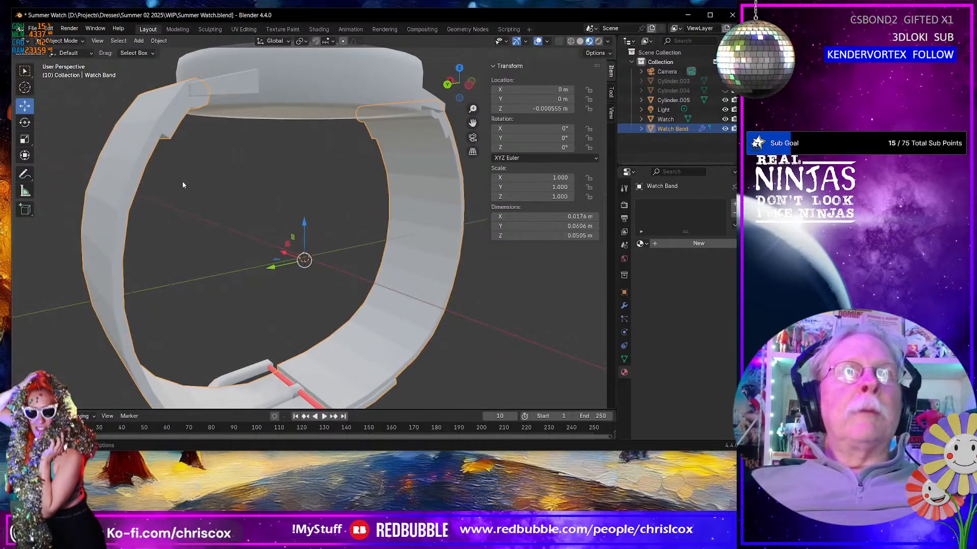
middle_click_drag(172, 149, 401, 136)
scroll(191, 185, "down", 5)
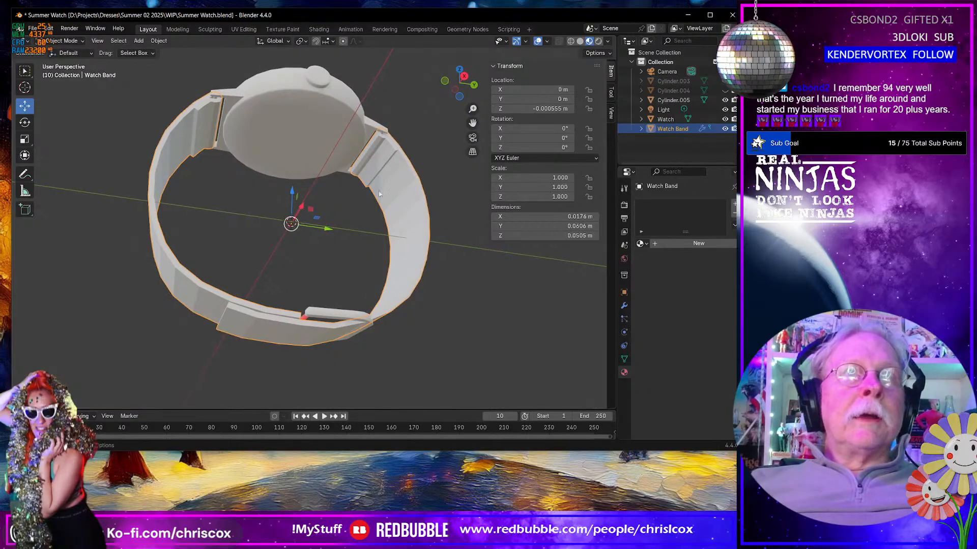
middle_click_drag(327, 288, 369, 276)
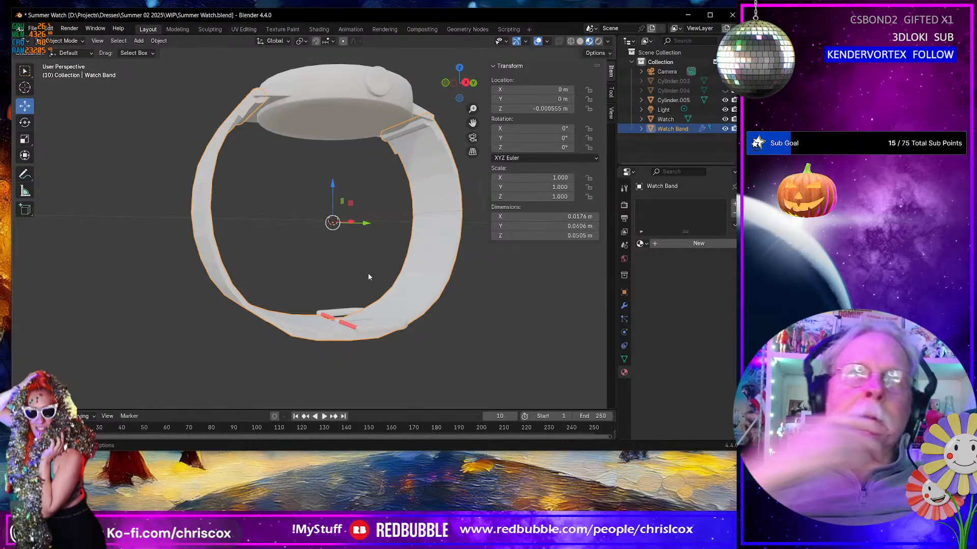
middle_click_drag(377, 304, 354, 305)
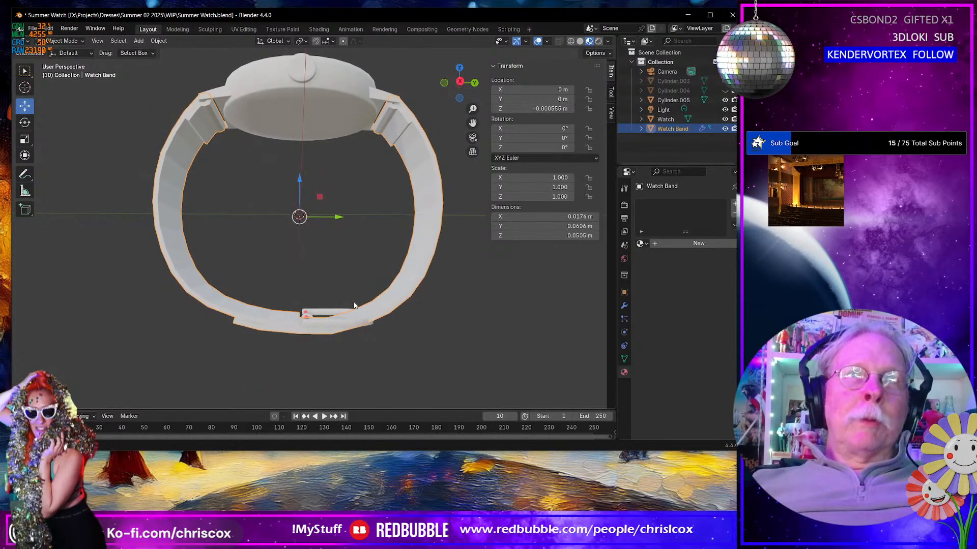
Step: Select the buckle object Cylinder.005 and enter Edit Mode on it
left_click(309, 318)
middle_click_drag(351, 341, 334, 291)
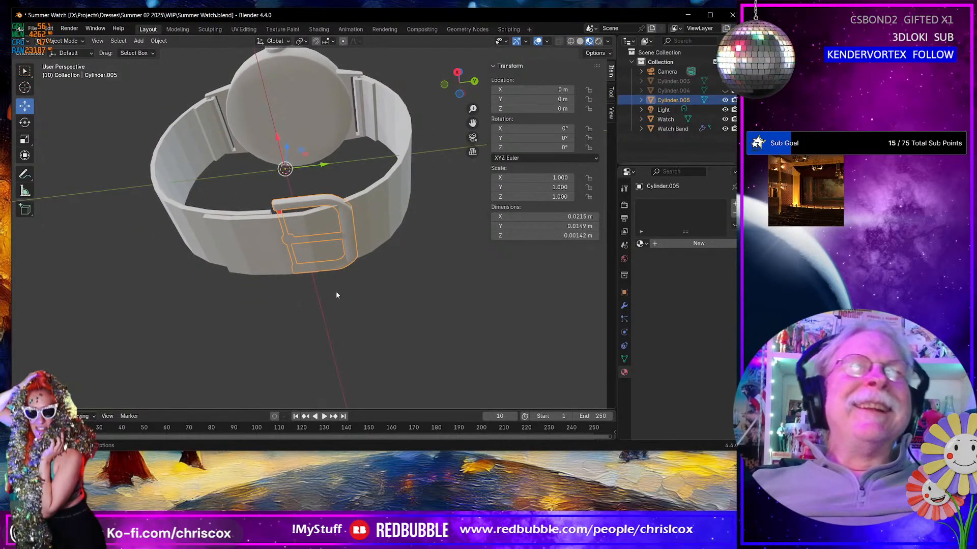
key("KP_Decimal")
scroll(337, 293, "down", 2)
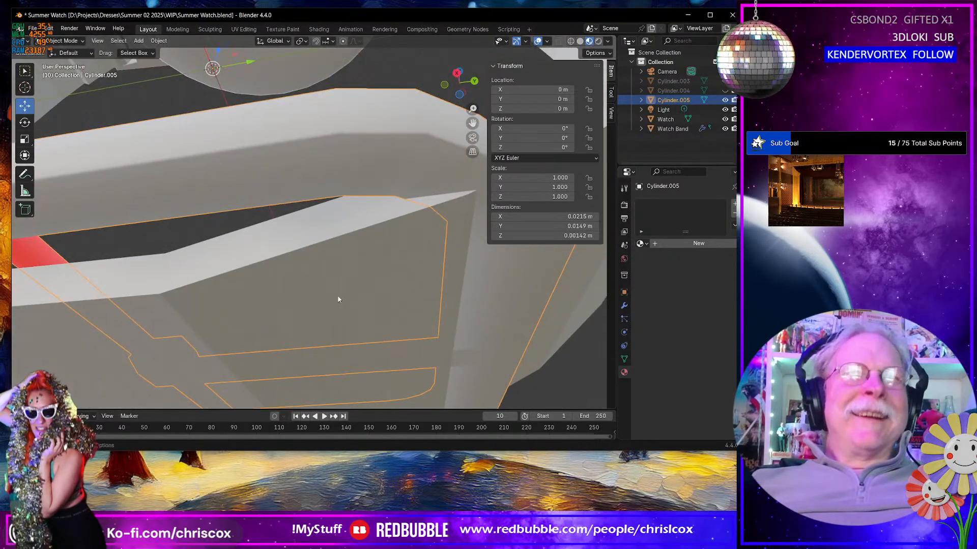
scroll(409, 347, "down", 6)
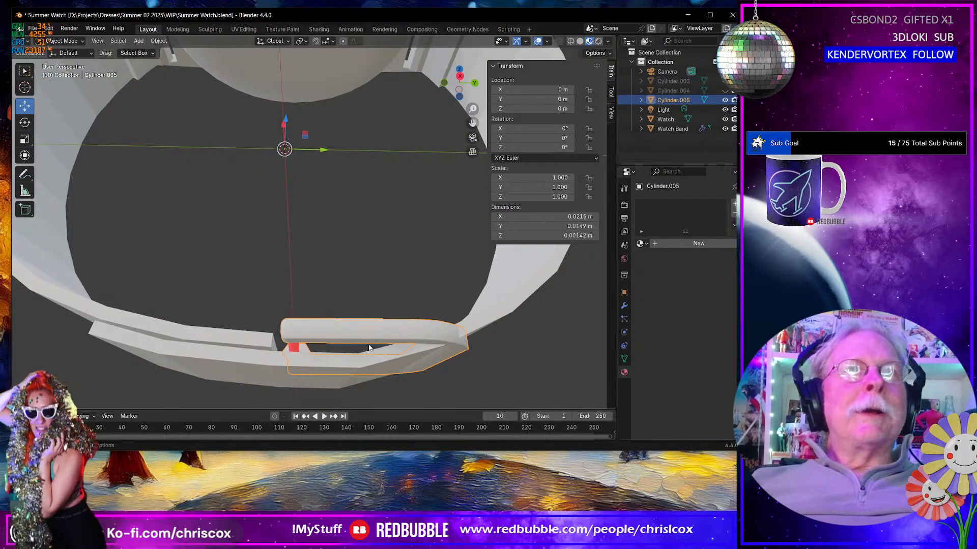
scroll(365, 339, "down", 3)
key("Tab")
Step: Select the linked faces of the buckle's red crossbar in face mode and flip their normals
left_click(302, 283)
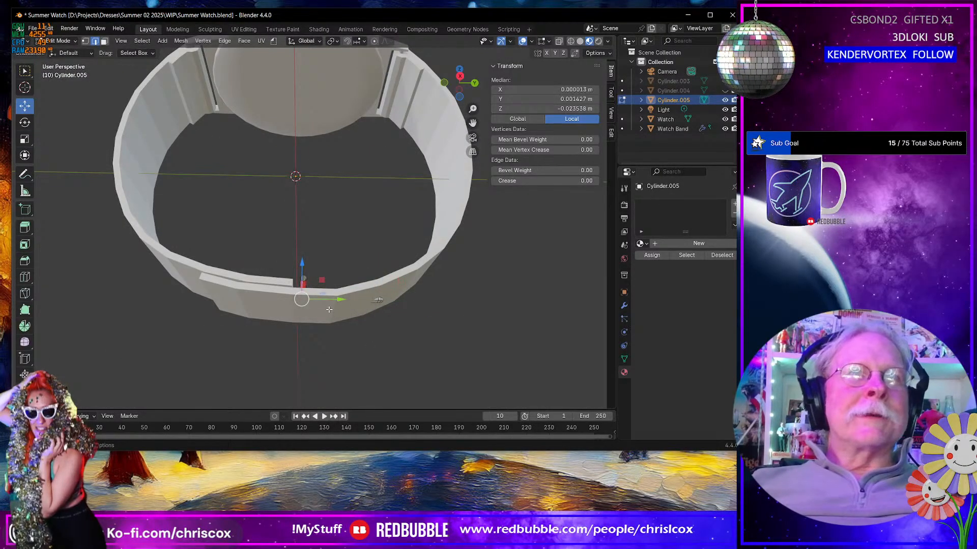
key("3")
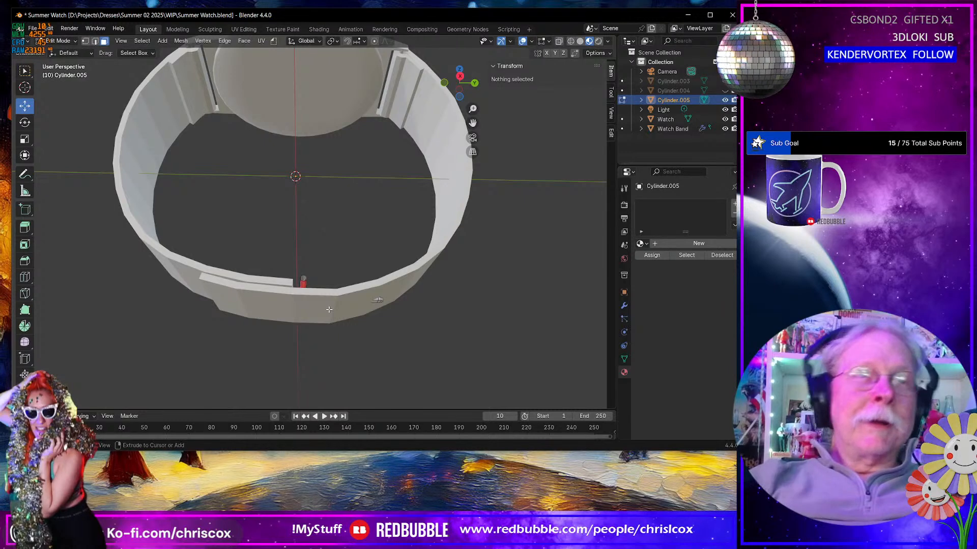
left_click(302, 283, "ctrl")
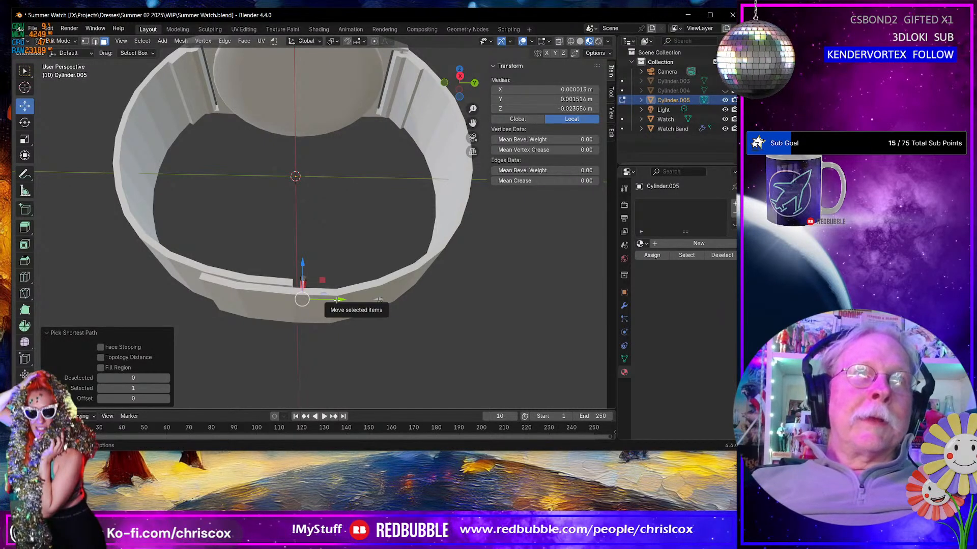
scroll(336, 300, "down", 3)
key("KP_Decimal")
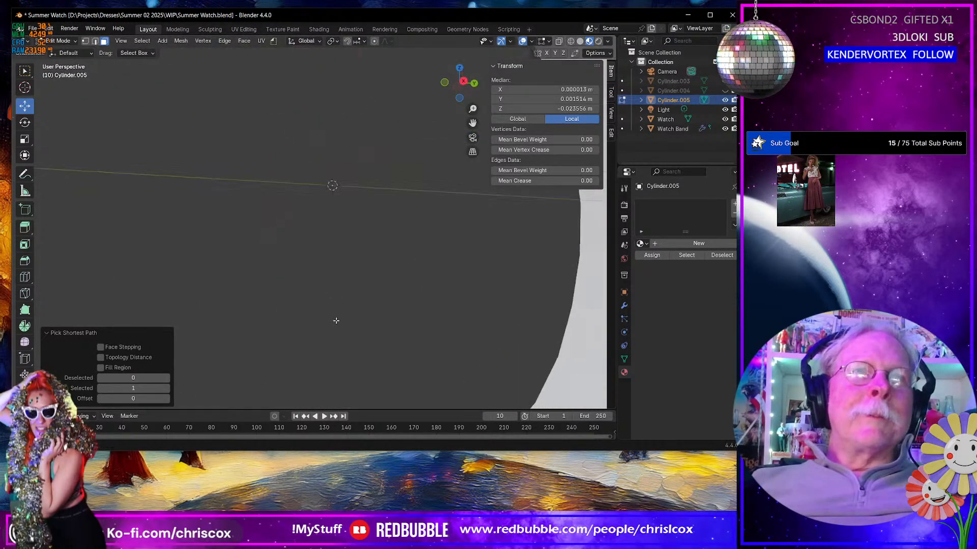
scroll(336, 325, "down", 4)
middle_click_drag(355, 274, 334, 315)
key("ctrl+l")
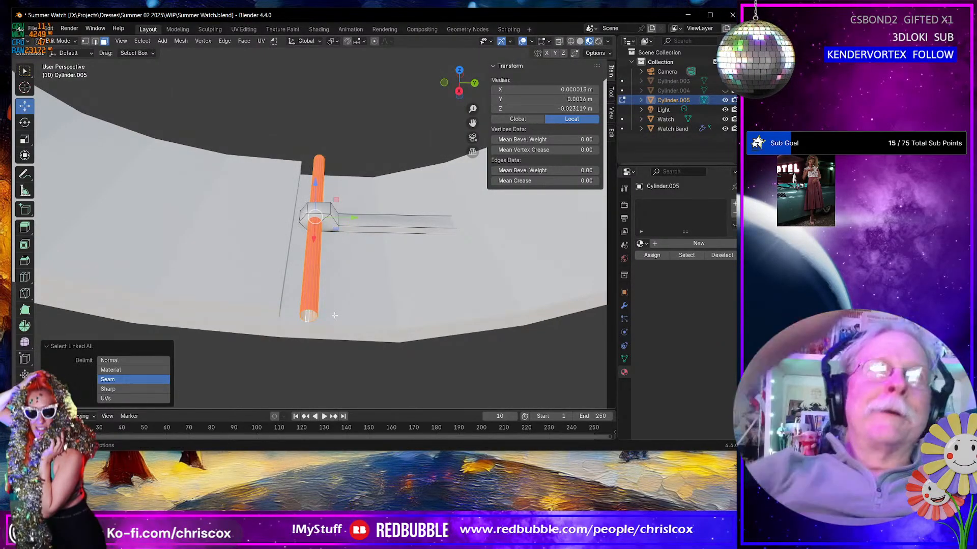
left_click(223, 41)
mouse_move(189, 43)
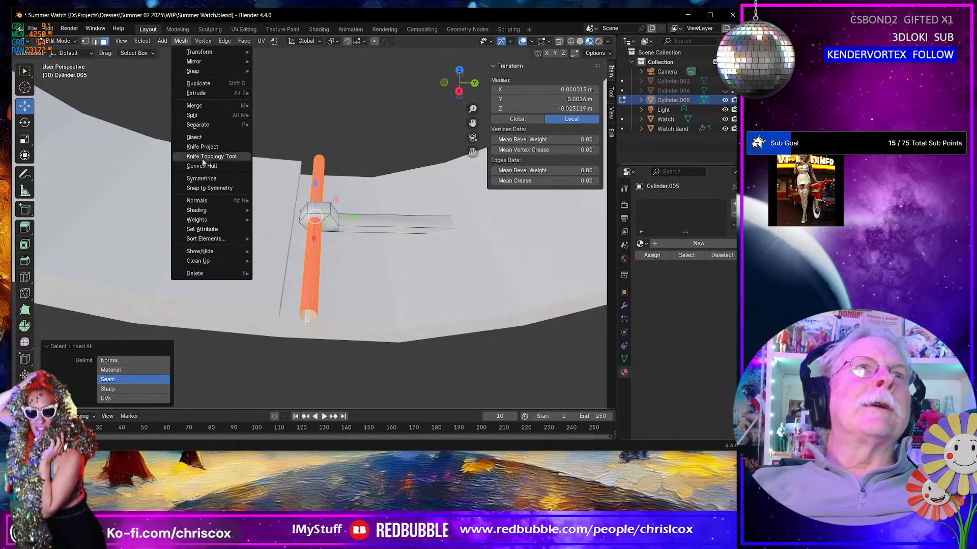
mouse_move(201, 201)
left_click(275, 200)
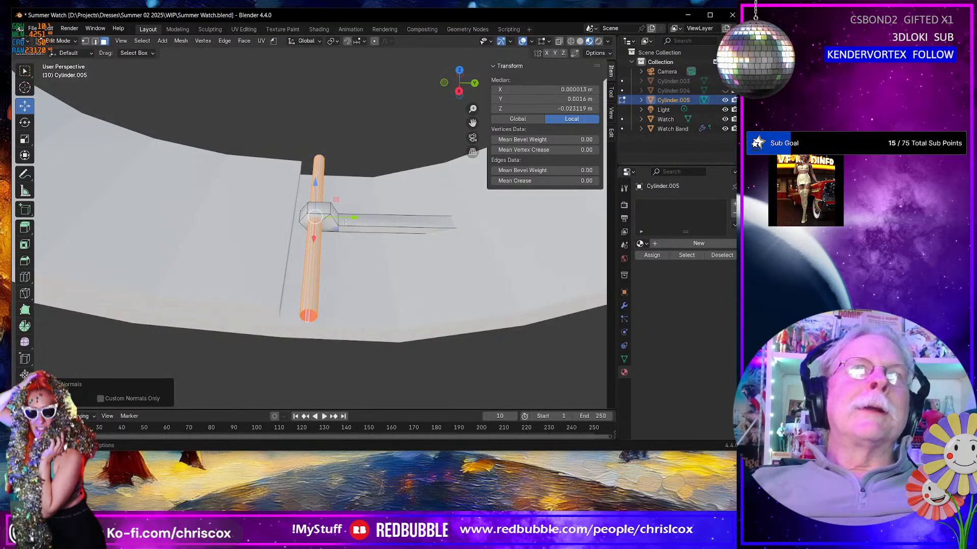
Step: Reveal the buckle's hidden frame and inspect the frame and prong against the band
middle_click_drag(345, 222, 356, 207)
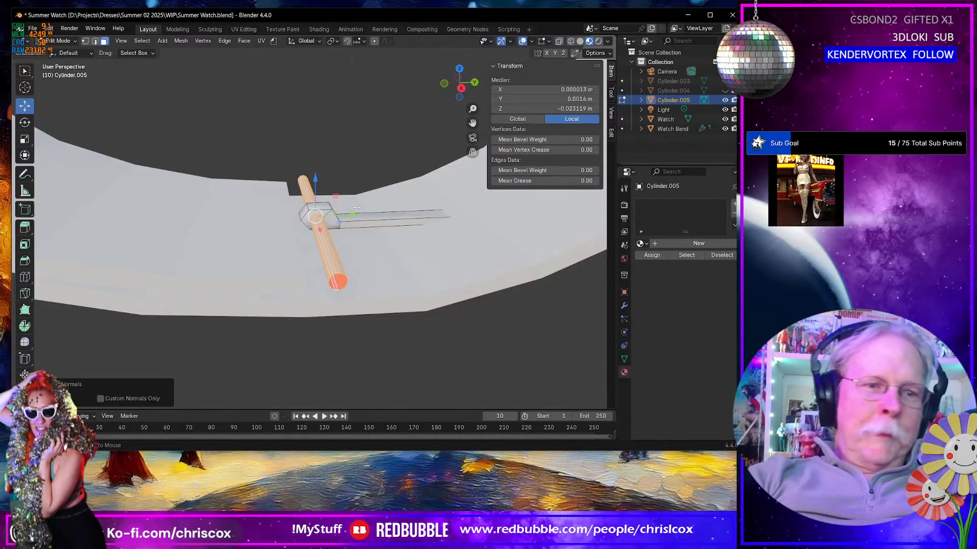
key("alt+h")
middle_click_drag(361, 207, 342, 207)
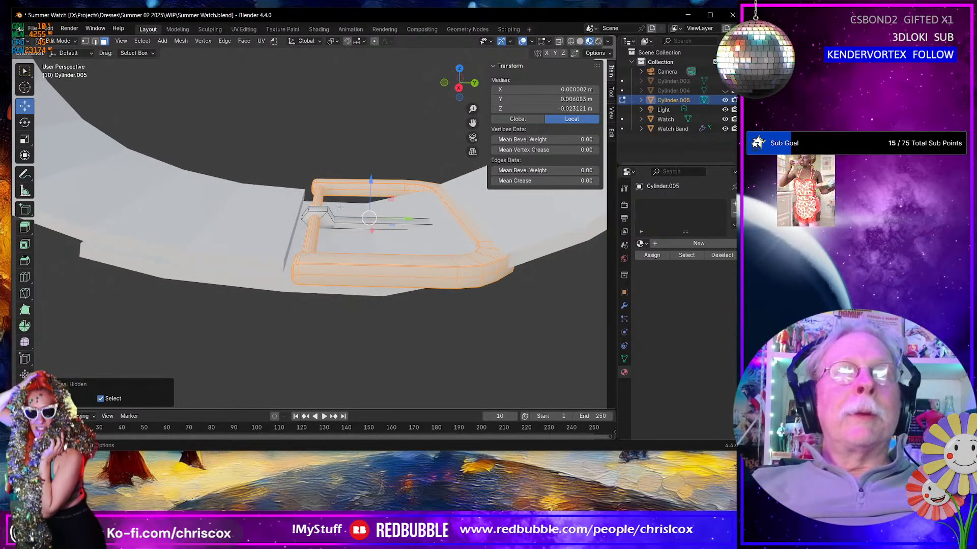
left_click(325, 212)
left_click(349, 223)
middle_click_drag(351, 222, 312, 209)
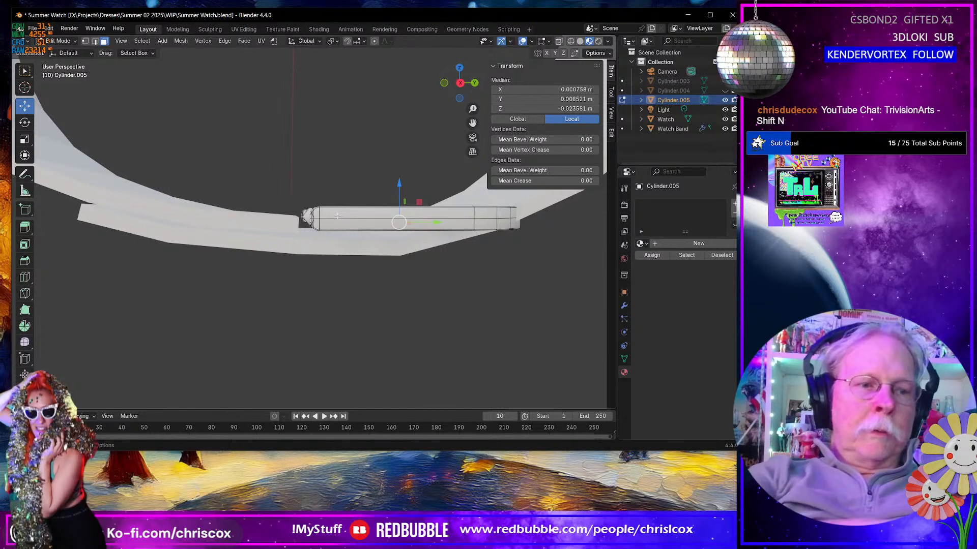
Step: Select the whole buckle mesh and move it about -0.00156 m in Y and 0.00057 m in Z in the right side view
key("a")
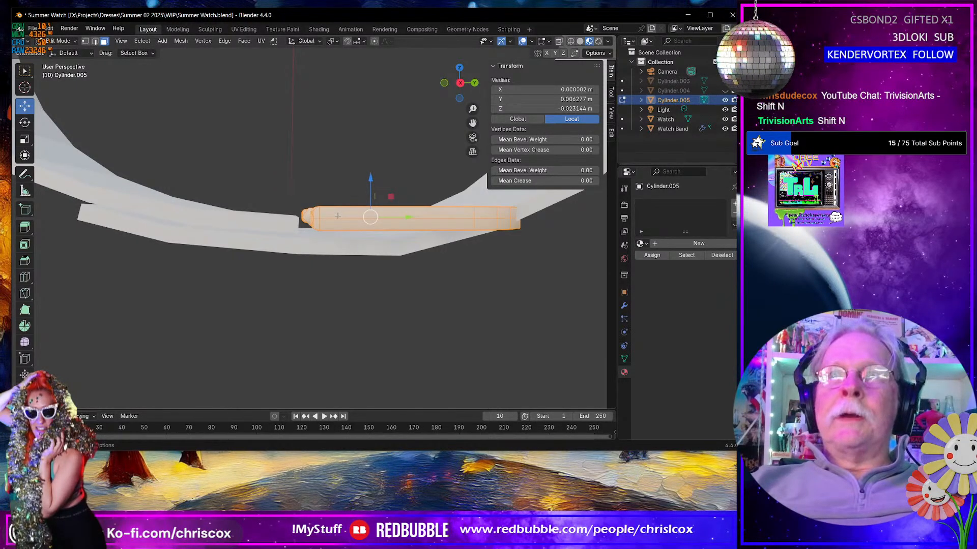
key("KP_3")
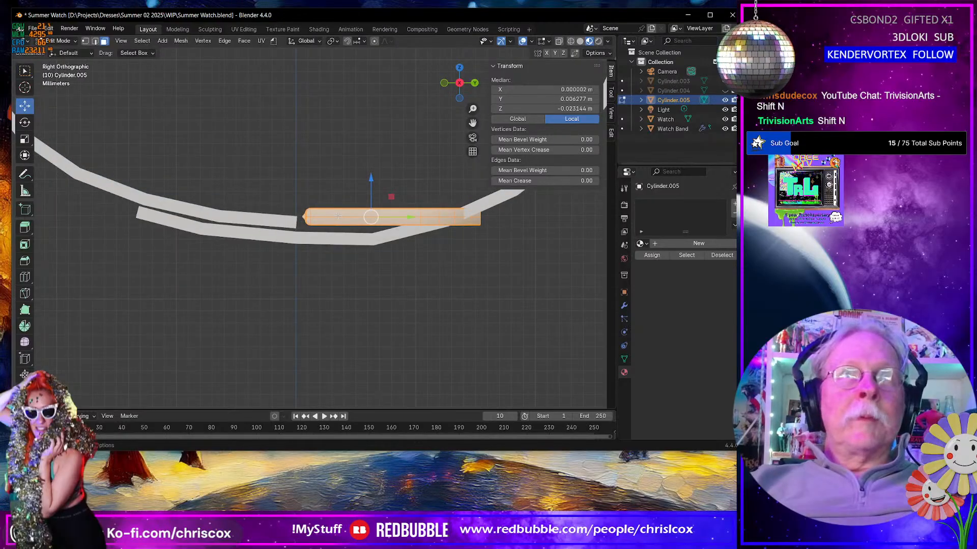
key("g")
key("y")
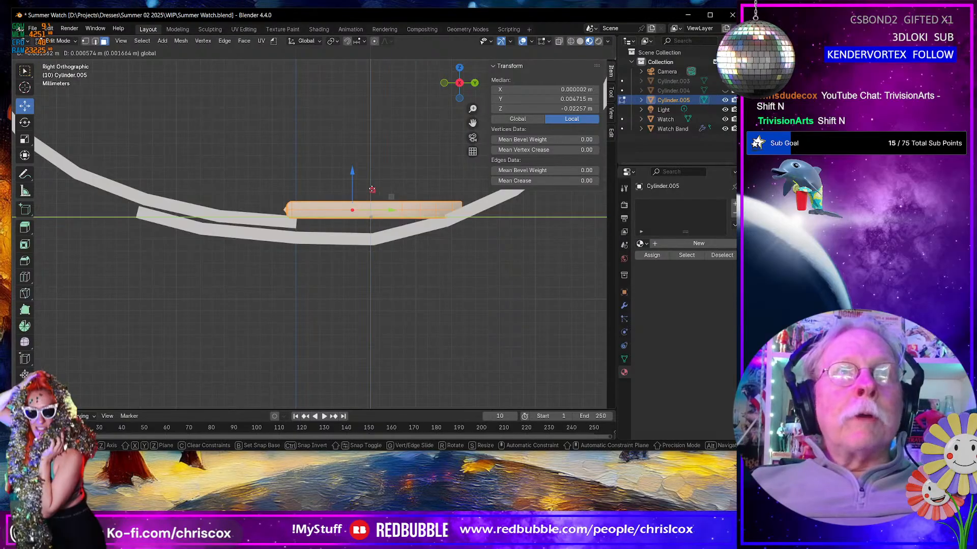
left_click(372, 189)
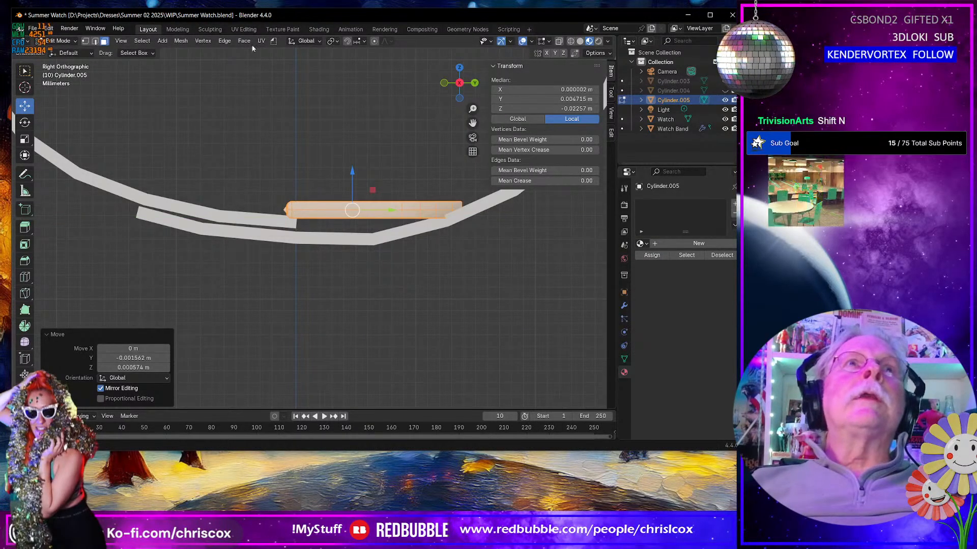
Step: Place the 3D cursor at the crossbar end of the buckle in the right side view
left_click(24, 87)
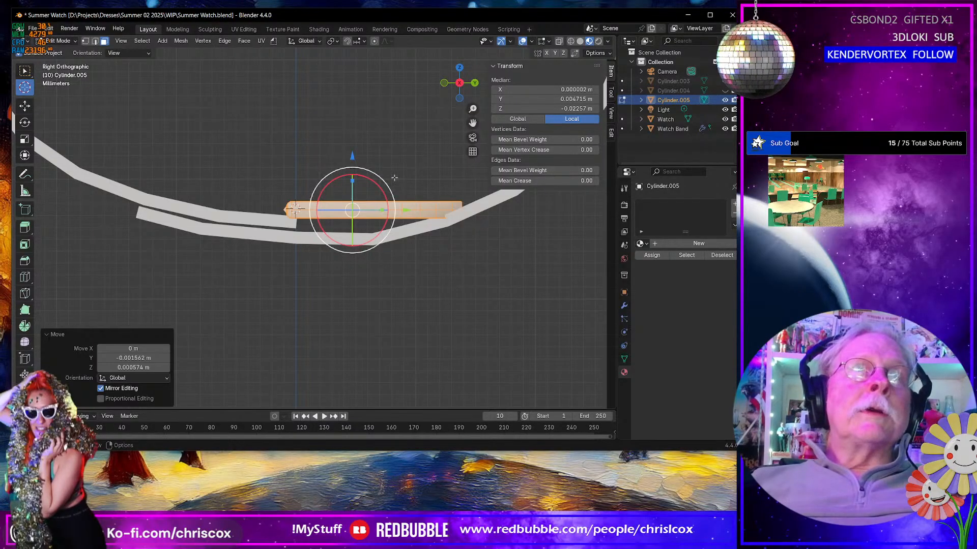
scroll(312, 202, "up", 3)
scroll(313, 202, "up", 3)
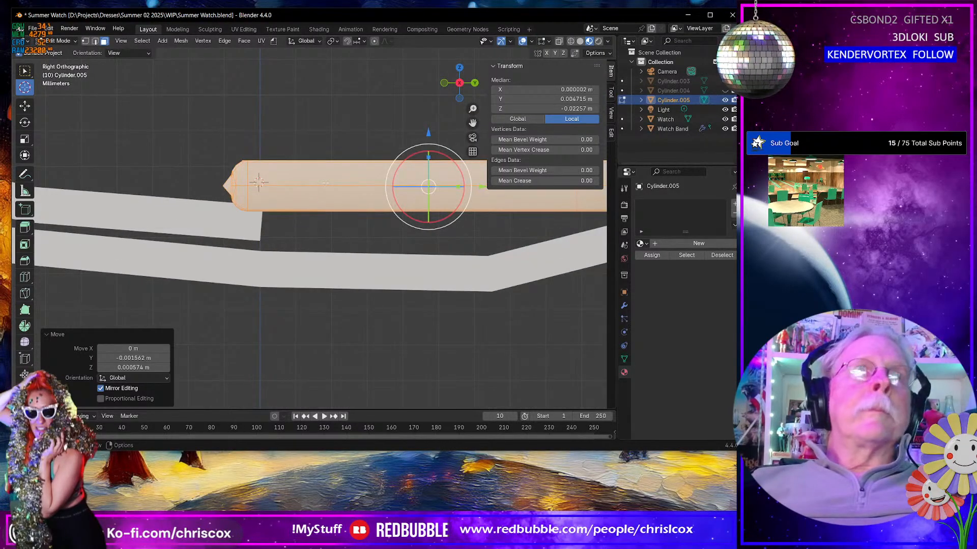
middle_click_drag(277, 194, 383, 173)
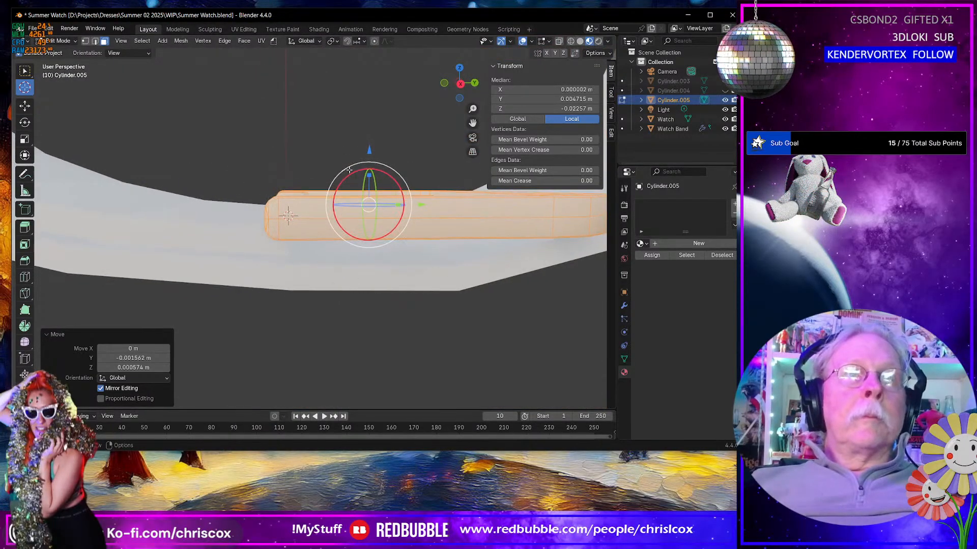
key("KP_3")
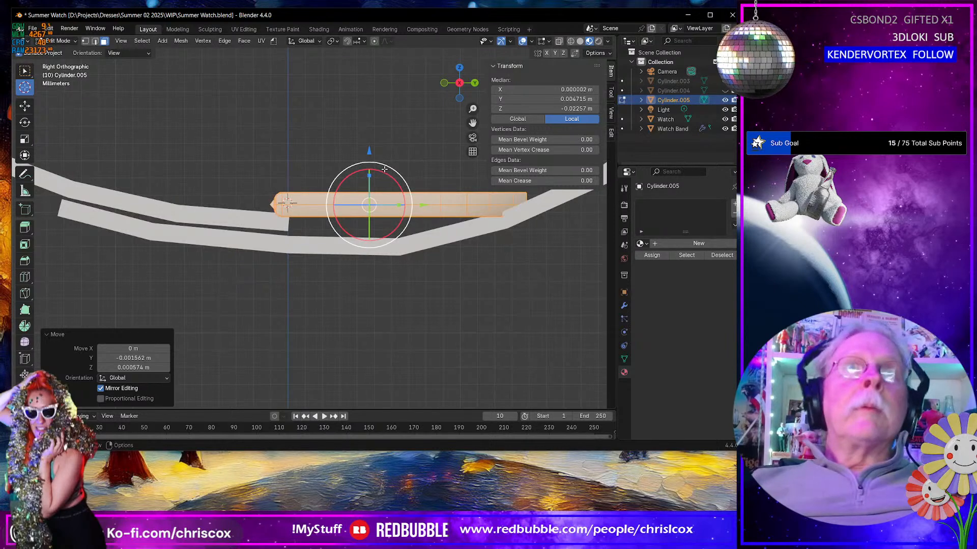
key("alt+s")
left_click(389, 179)
key("ctrl+z")
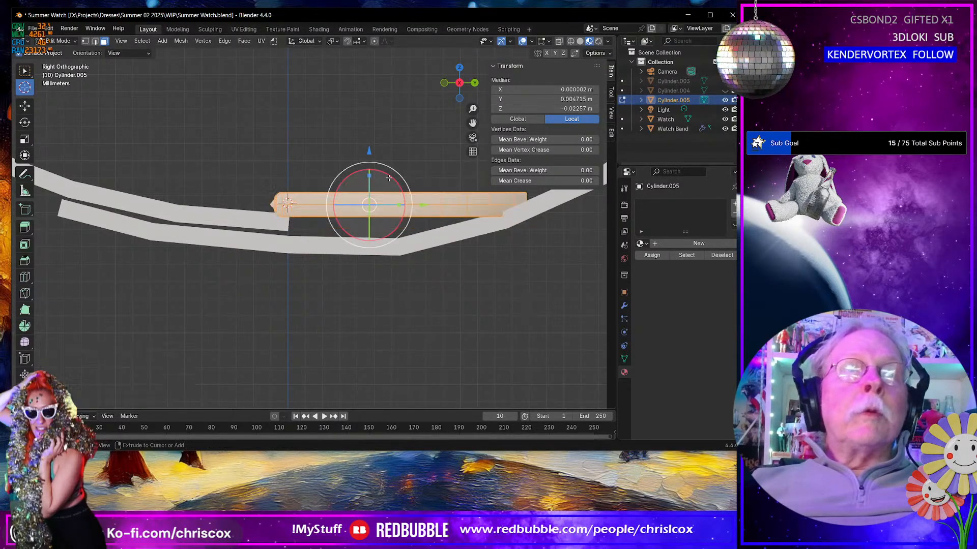
key("alt+s")
left_click(389, 175)
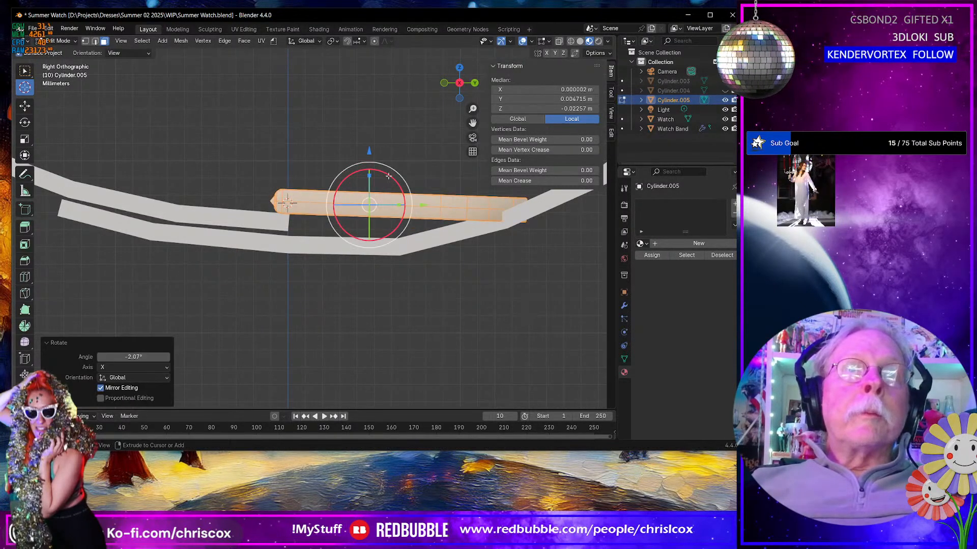
key("ctrl+z")
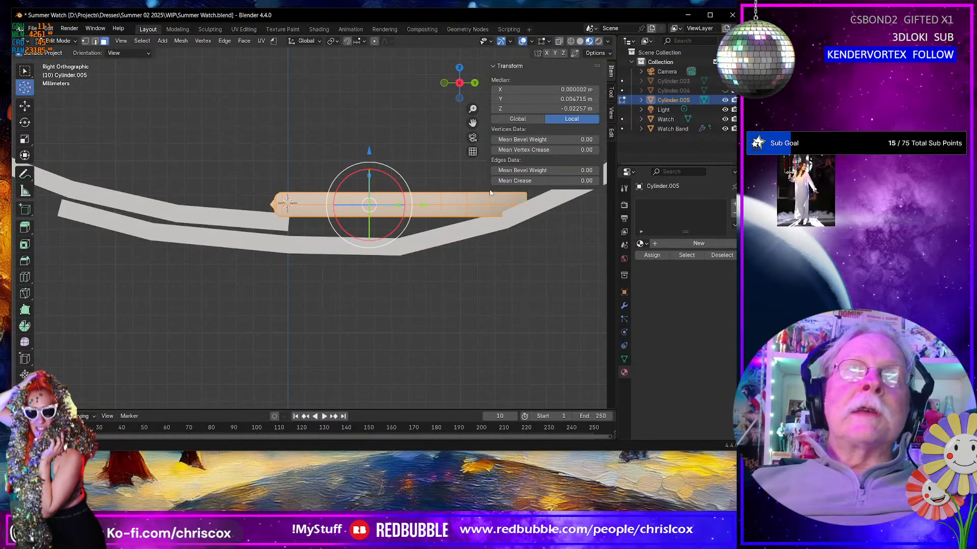
left_click_drag(384, 173, 391, 177)
key("ctrl+z")
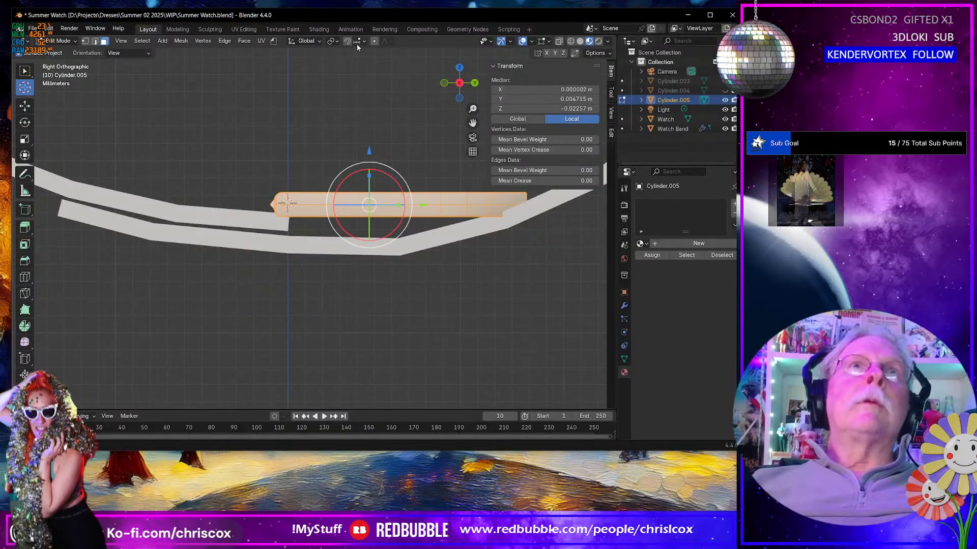
Step: Set the transform pivot to the 3D Cursor and rotate the whole buckle -10.5° about the X axis
left_click(331, 43)
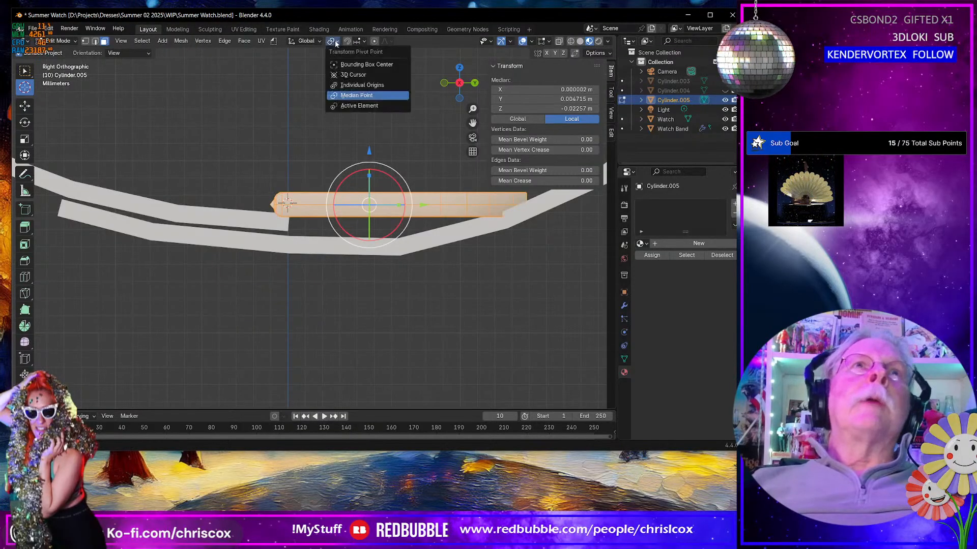
left_click(356, 69)
left_click_drag(318, 179, 313, 178)
Step: Select only the linked faces of the buckle's prong, delimited by seams
middle_click_drag(376, 202, 353, 172)
left_click(482, 227)
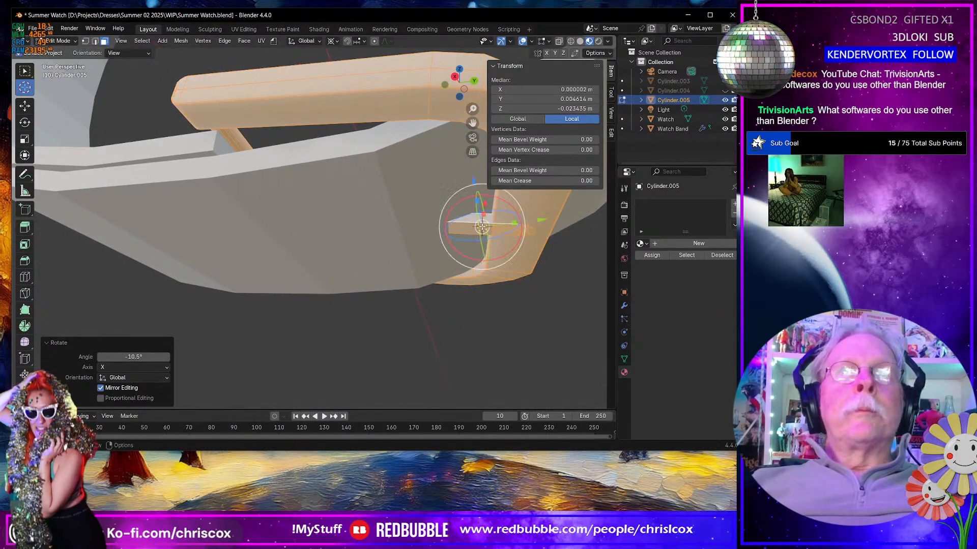
key("ctrl+l")
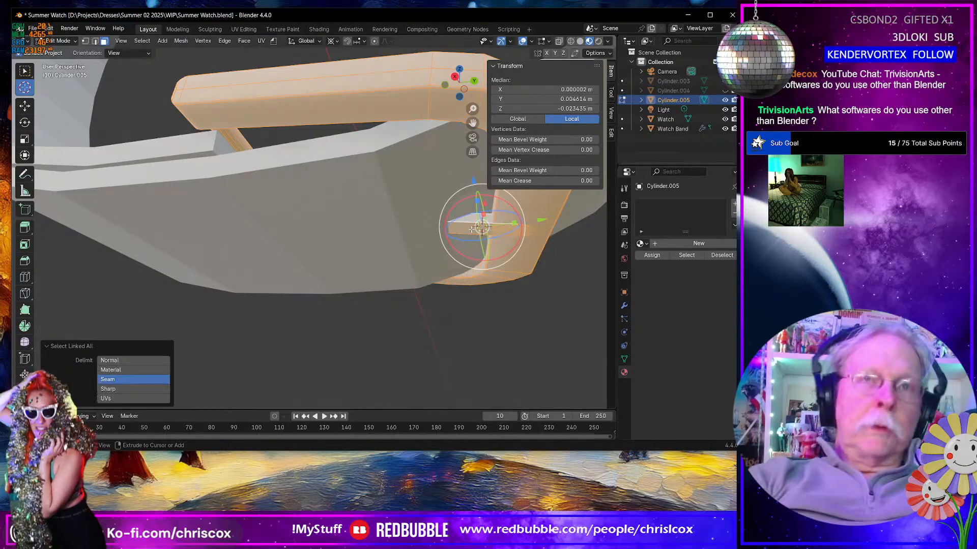
left_click(465, 225)
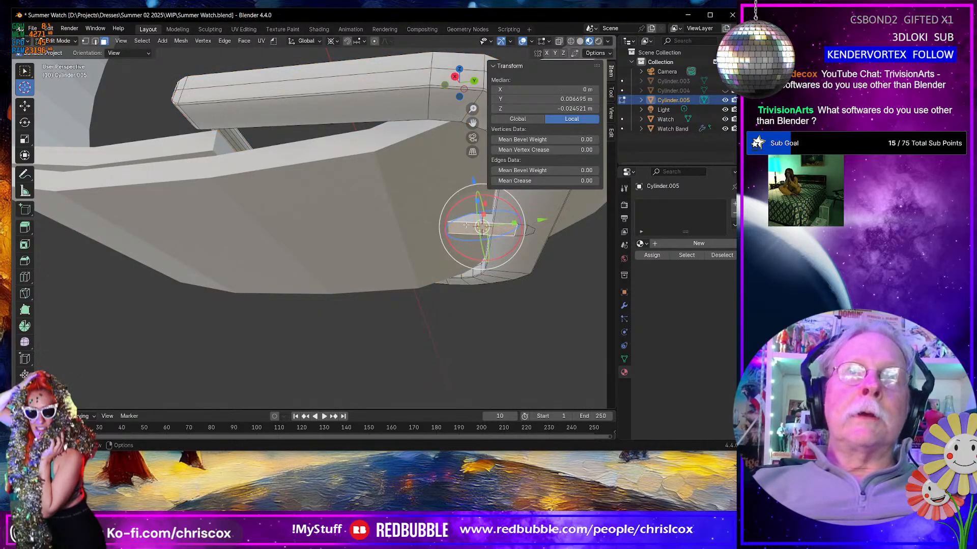
key("ctrl+l")
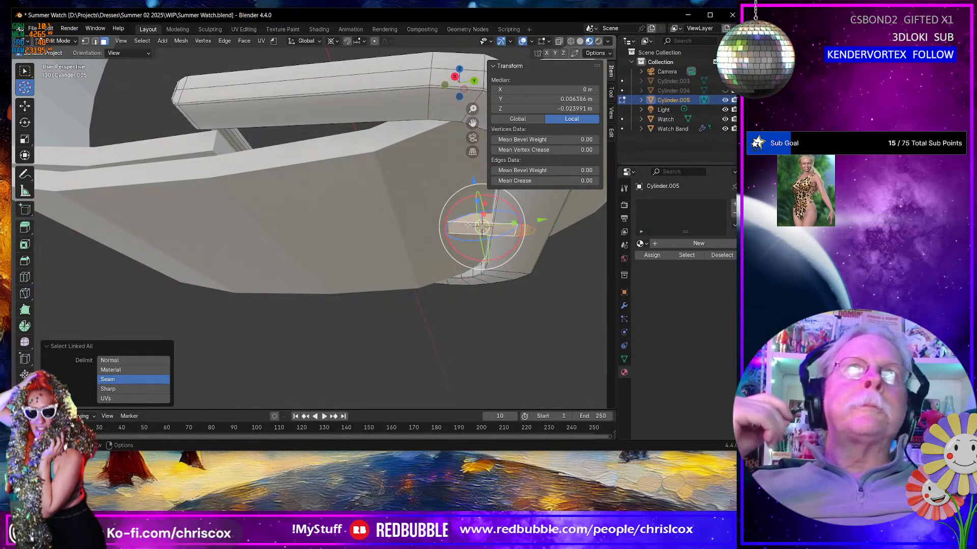
Step: Place the 3D cursor at the crossbar in the right side view and rotate the prong -2.41° about X
middle_click_drag(467, 224, 444, 208)
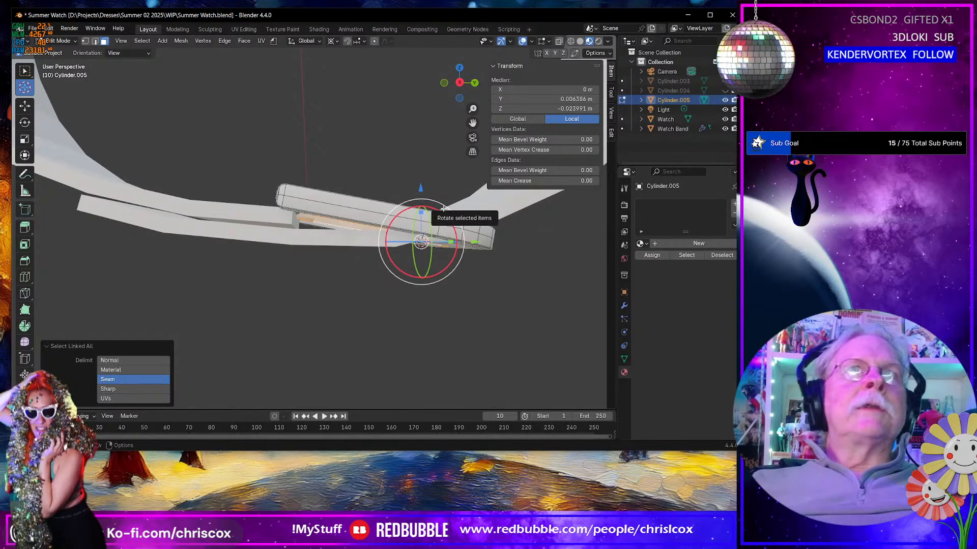
middle_click_drag(444, 208, 436, 230)
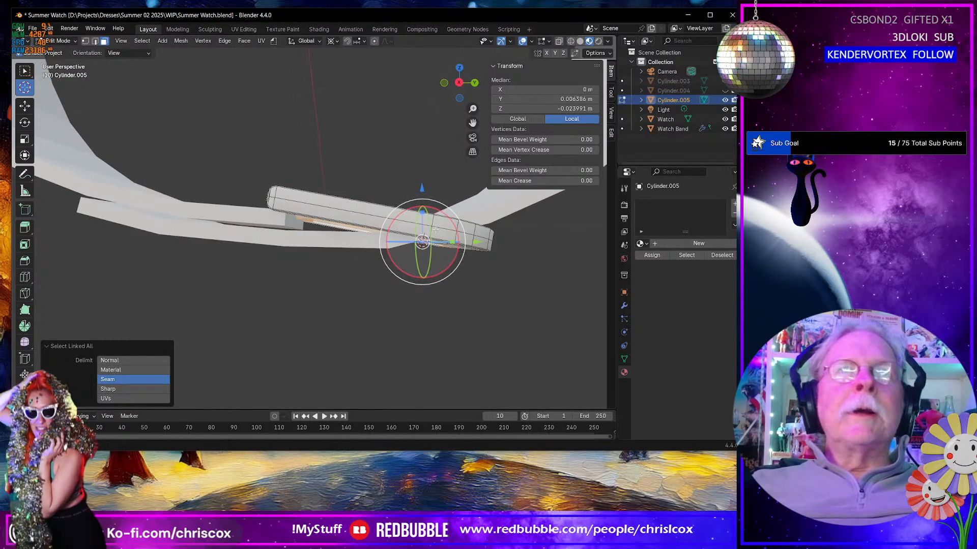
key("KP_3")
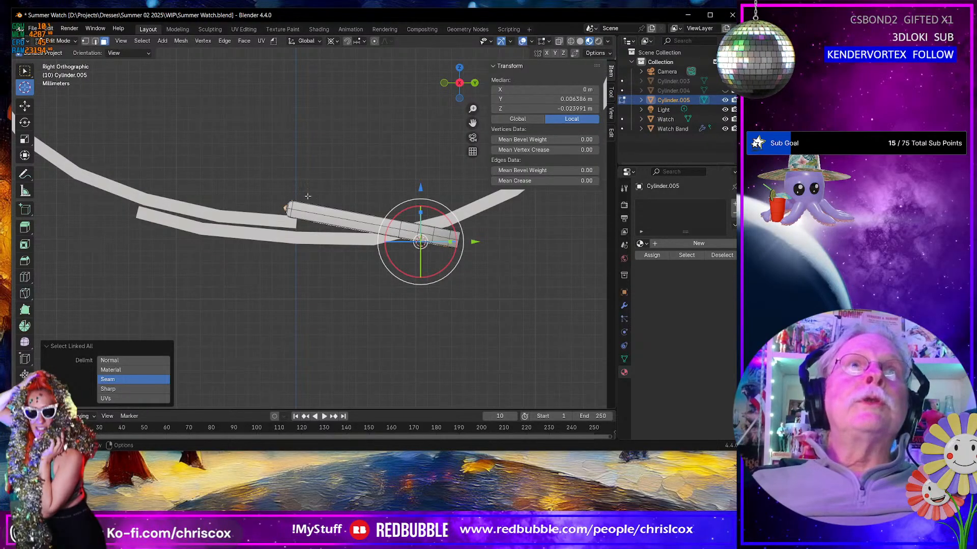
left_click(292, 209)
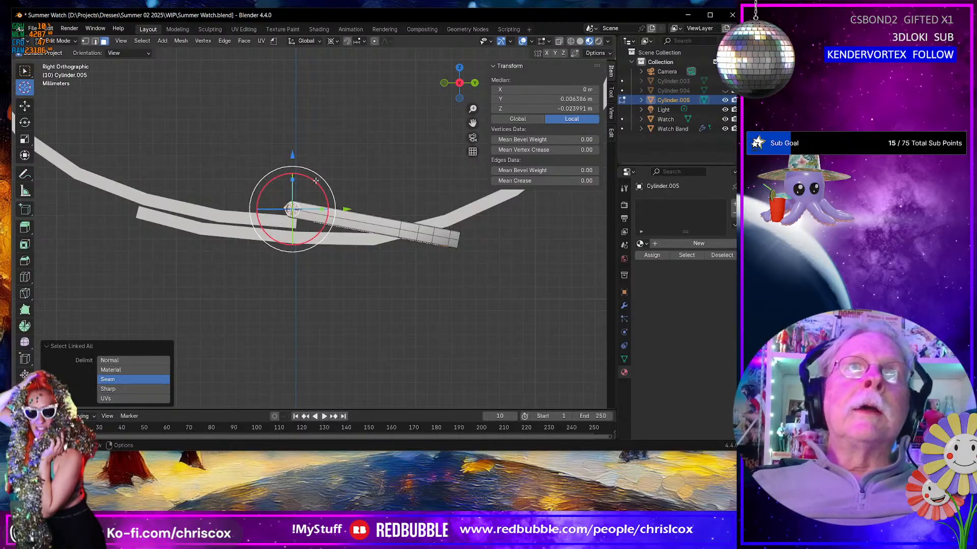
left_click_drag(313, 181, 203, 156)
Step: Leave Edit Mode and examine how the rotated buckle and prong sit against the watch band
middle_click_drag(320, 236, 284, 137)
scroll(315, 192, "down", 5)
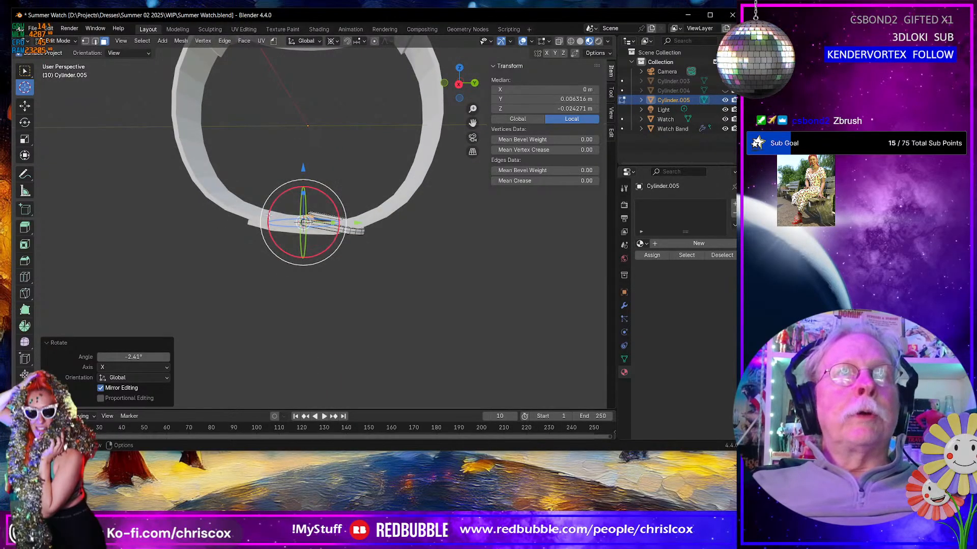
scroll(305, 230, "up", 1)
scroll(306, 230, "down", 1)
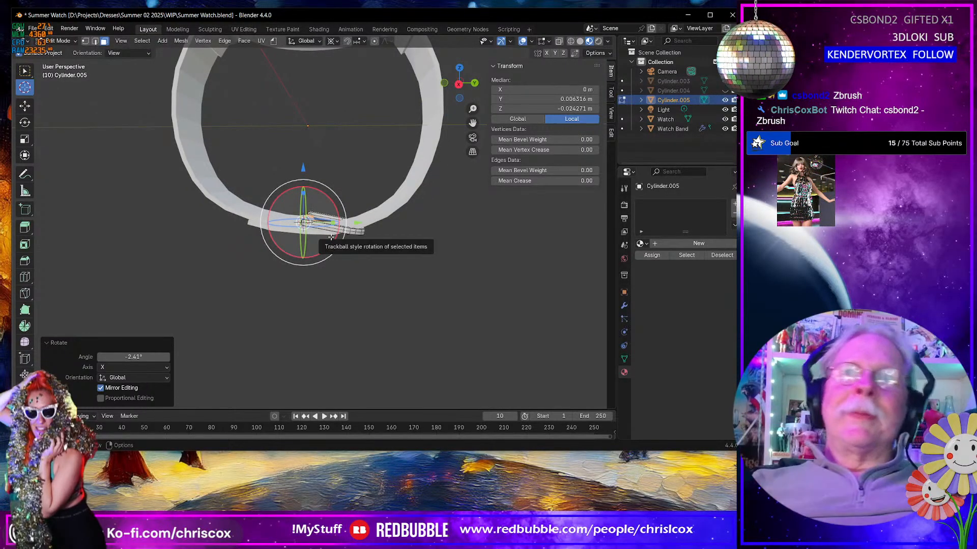
scroll(332, 237, "down", 3)
scroll(339, 239, "up", 8)
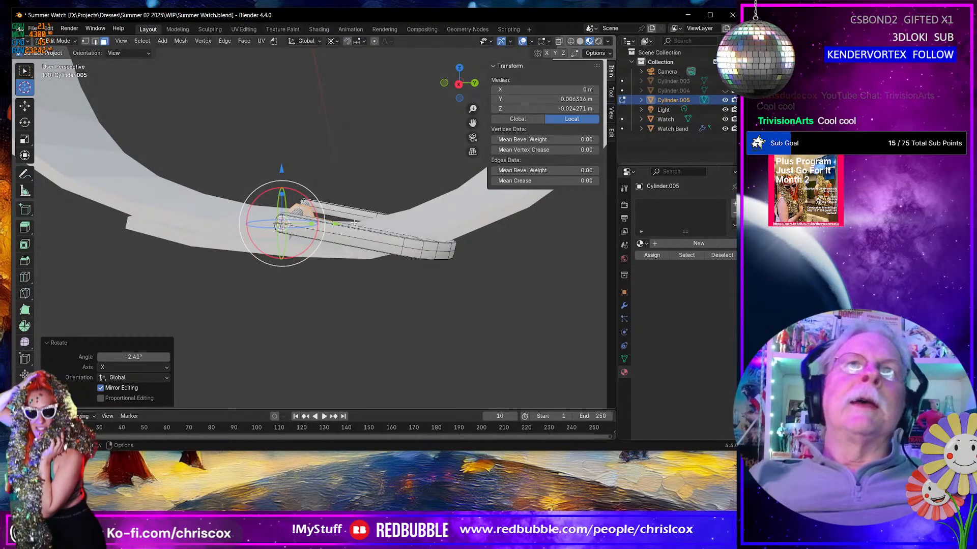
middle_click_drag(353, 222, 285, 220)
key("Tab")
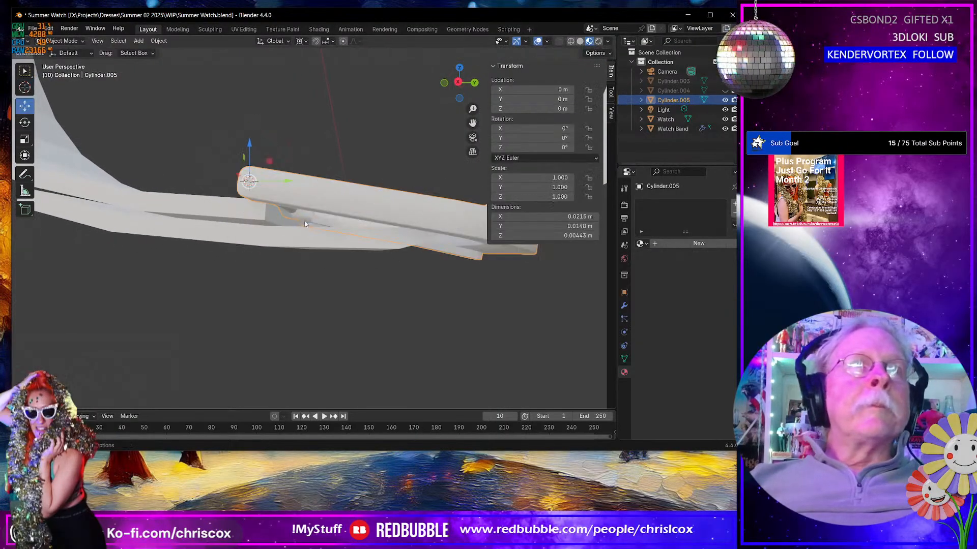
left_click(270, 221)
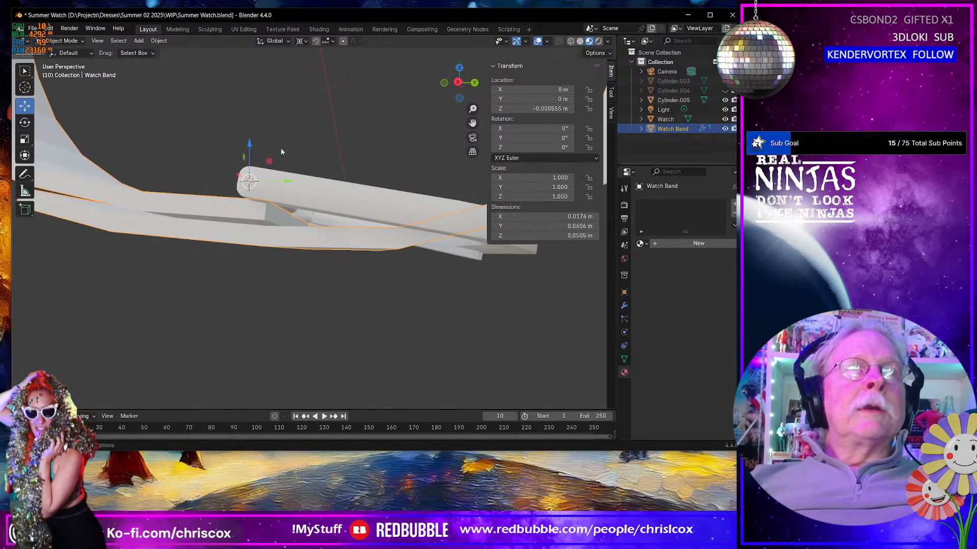
middle_click_drag(185, 183, 258, 212)
scroll(260, 230, "down", 5)
scroll(258, 210, "up", 4)
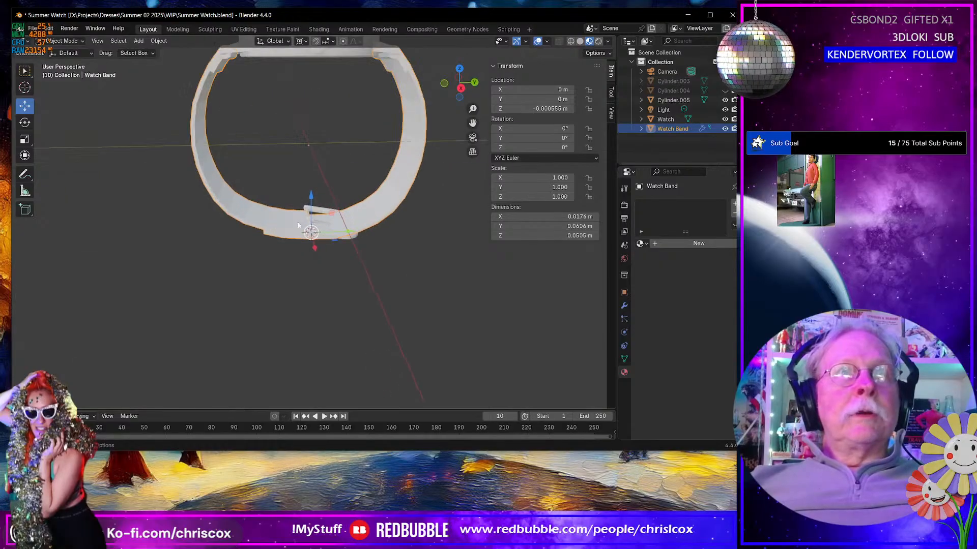
Step: Select the buckle object Cylinder.005 and hide the Watch Band object
left_click(322, 215)
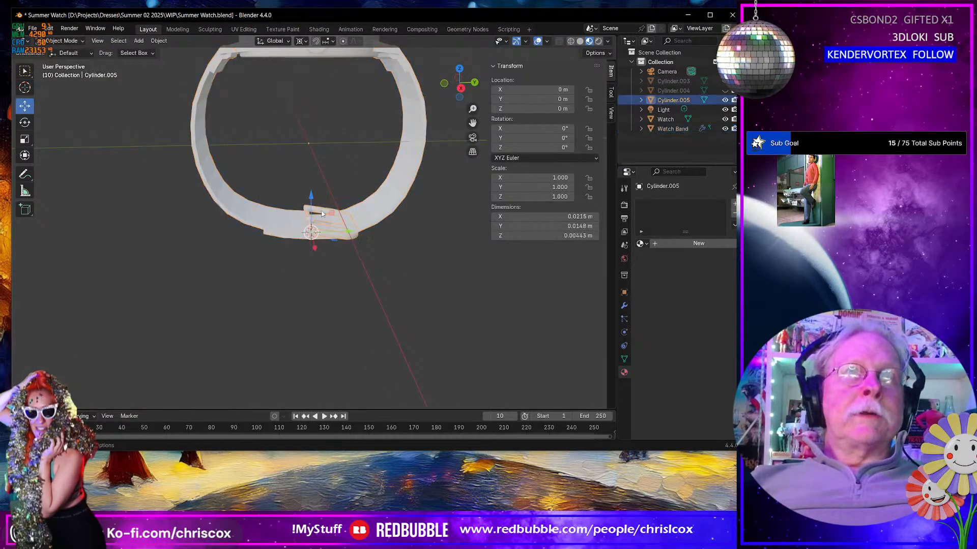
scroll(320, 216, "up", 5)
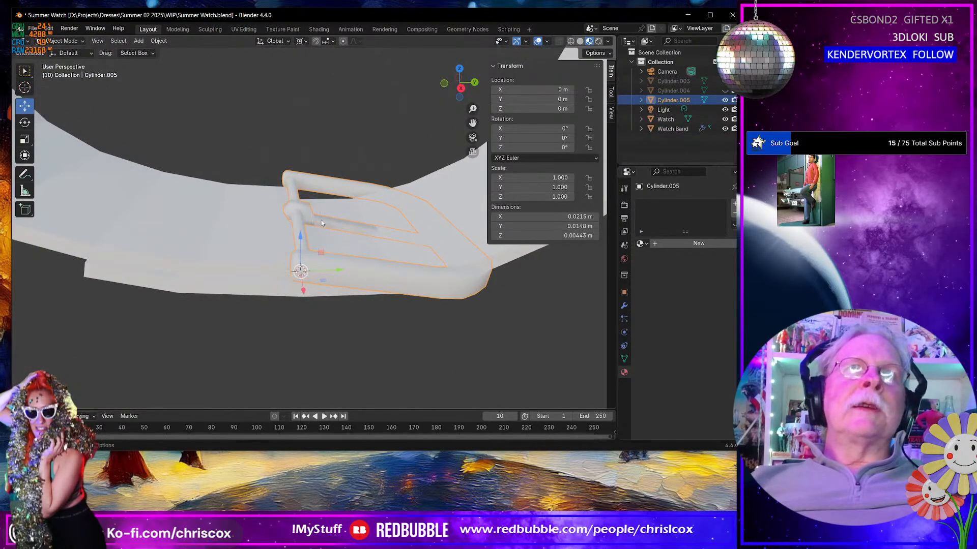
left_click(725, 100)
left_click(725, 100)
left_click(725, 128)
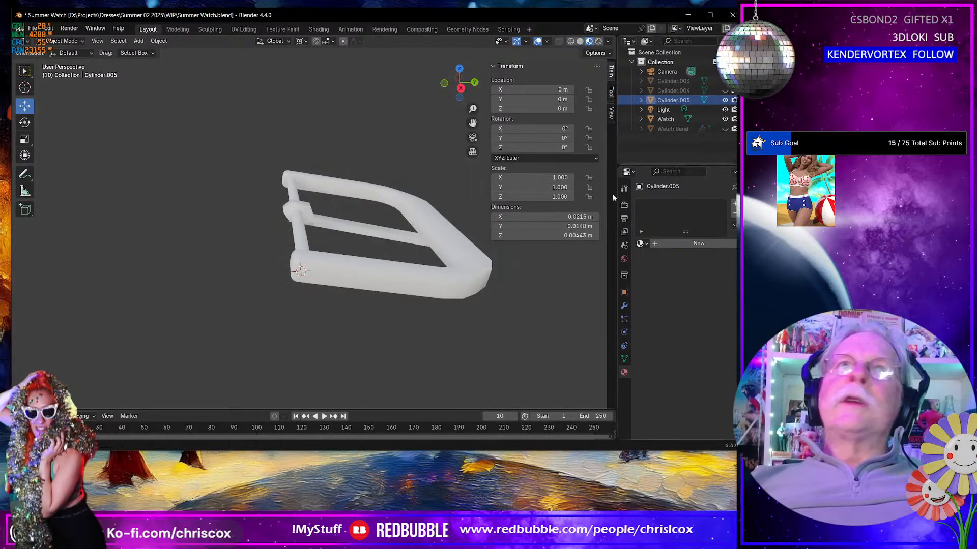
Step: Enter Edit Mode on the buckle, select the frame's upper outer edge loop in edge mode, and mark it as a seam
key("Tab")
scroll(386, 270, "up", 6)
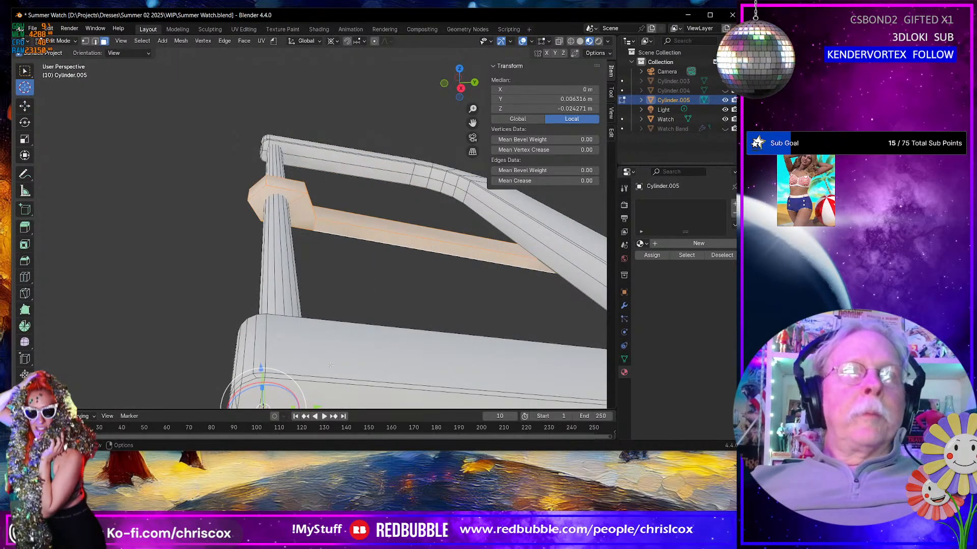
key("2")
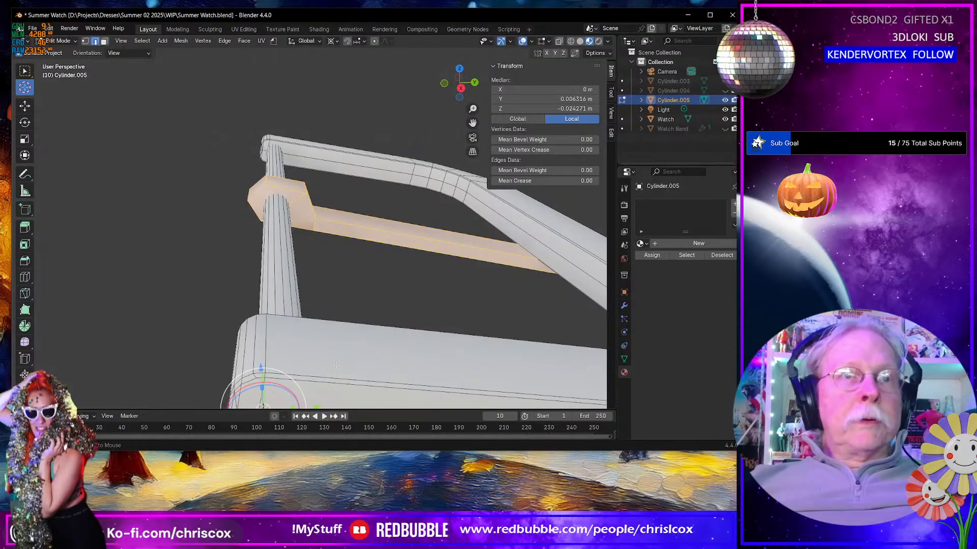
left_click(337, 376)
scroll(336, 375, "down", 5)
middle_click_drag(338, 377, 338, 348)
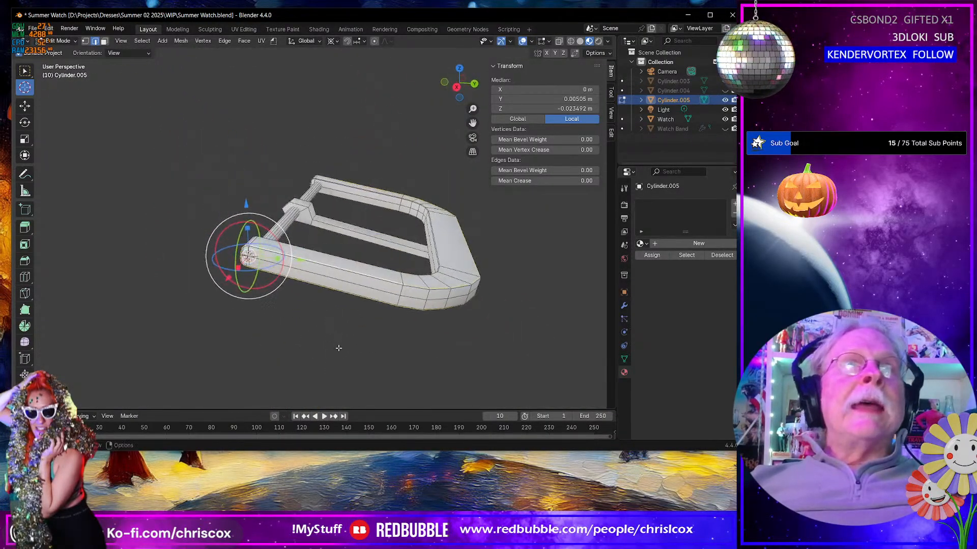
right_click(339, 270)
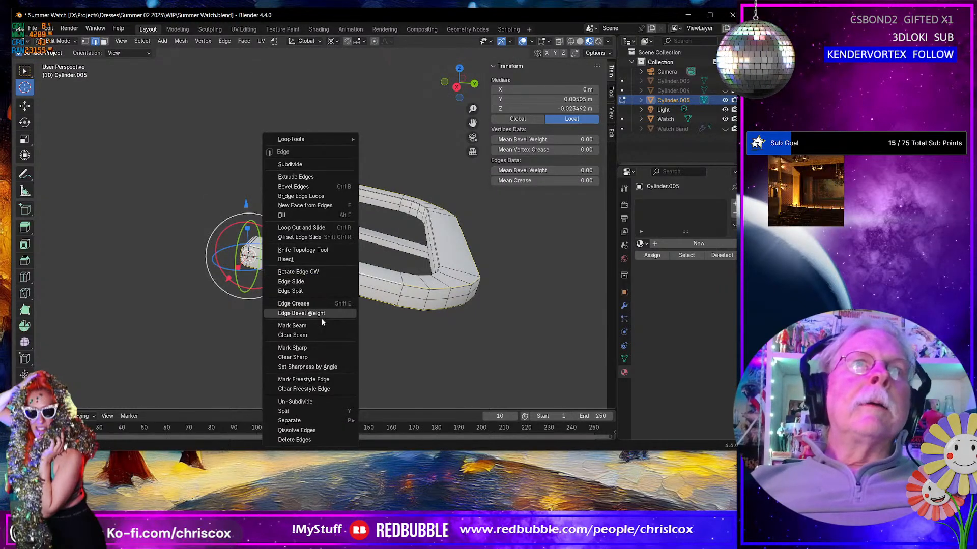
left_click(319, 326)
Step: Select the edge loop around the inner side of the buckle frame and mark it as a seam
left_click(358, 264, "alt")
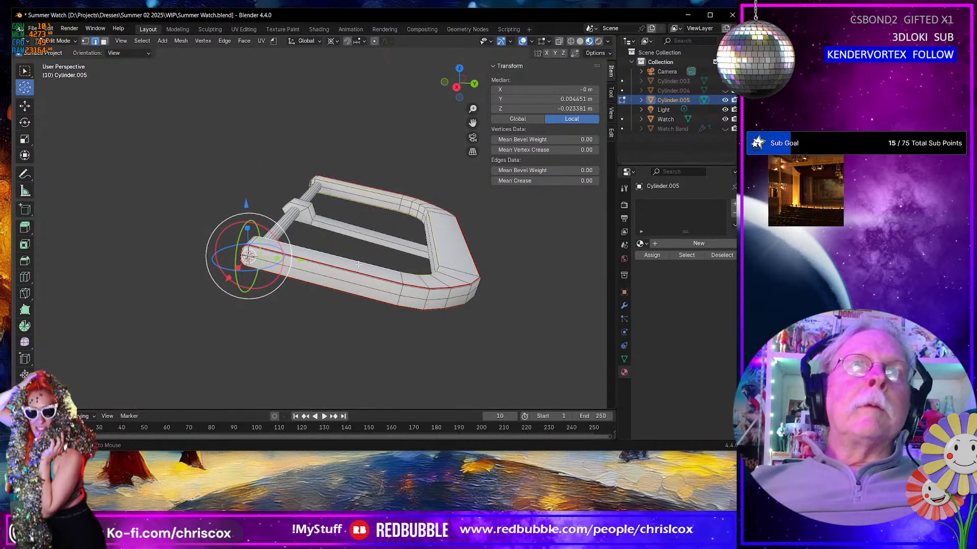
right_click(358, 264)
left_click(358, 263)
Step: Mark the middle edge across one frame end at the crossbar as a seam, and try the same at the opposite end
middle_click_drag(358, 264, 418, 288)
scroll(387, 299, "up", 2)
scroll(423, 302, "up", 3)
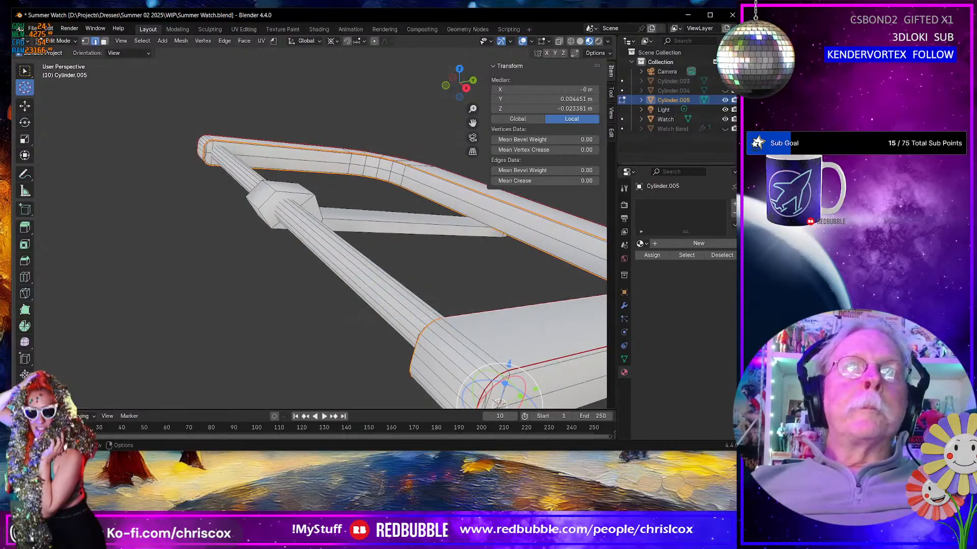
left_click(444, 383)
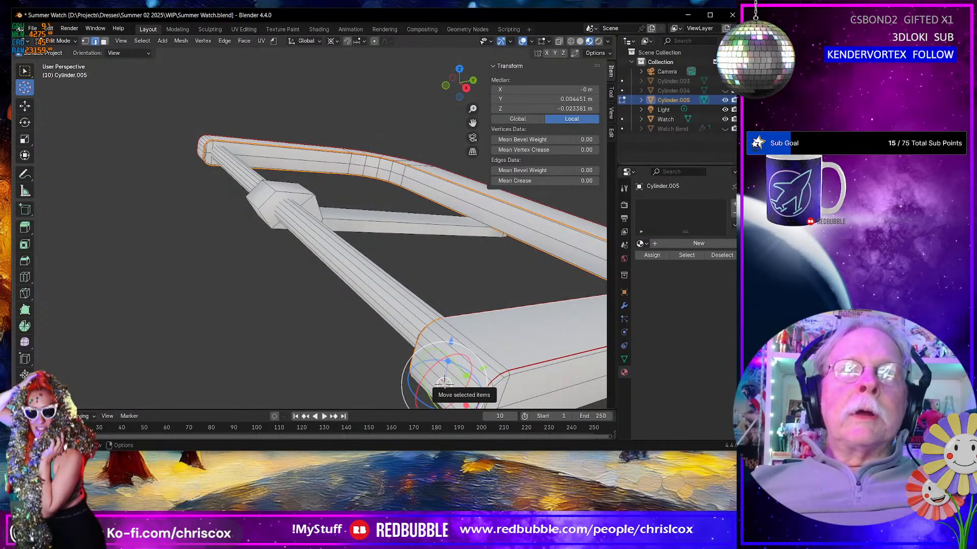
left_click(424, 364)
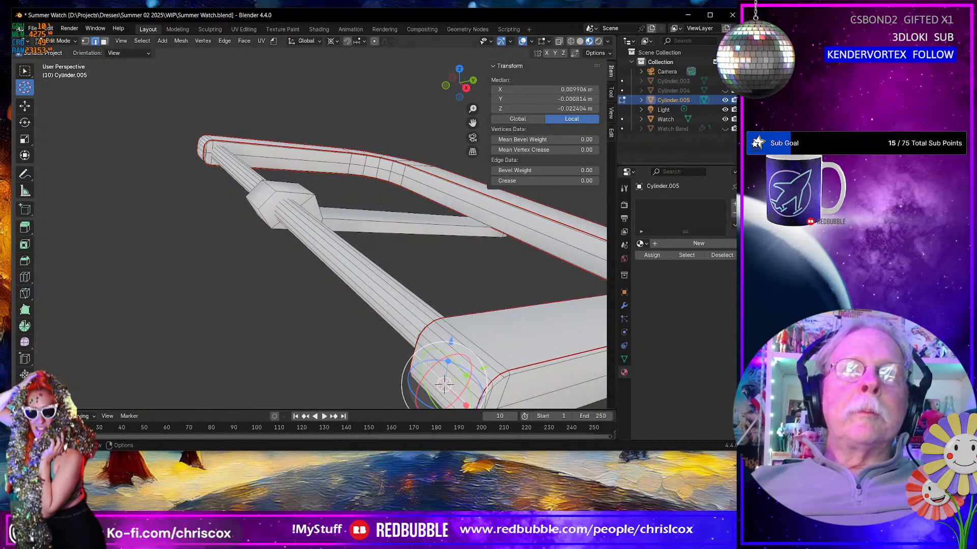
right_click(429, 366)
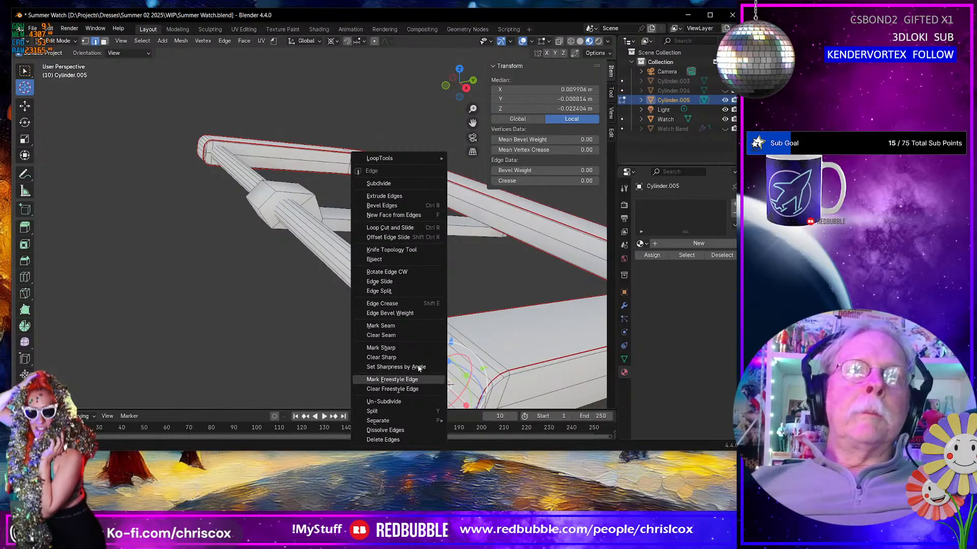
left_click(399, 325)
left_click(202, 149)
right_click(200, 151)
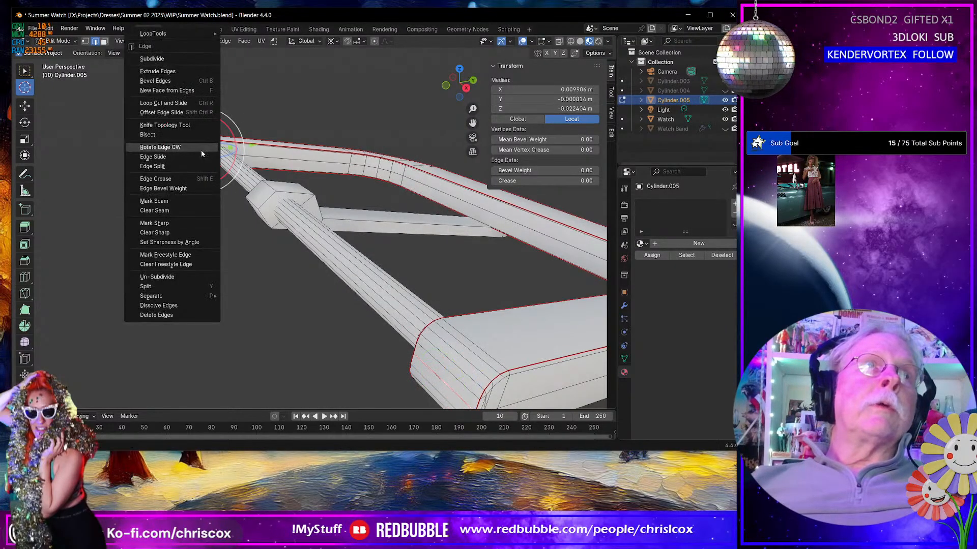
left_click(193, 202)
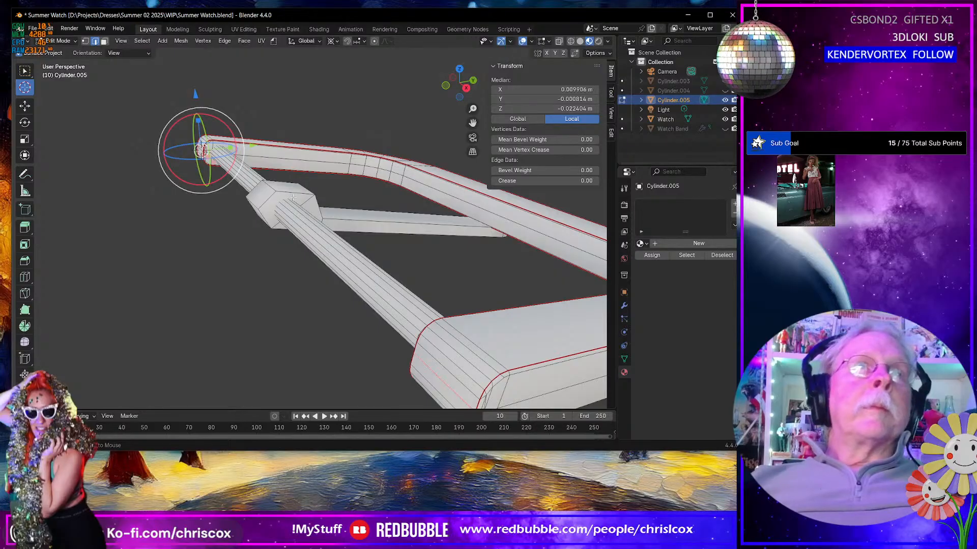
Step: Select a lengthwise edge on the underside of the buckle's crossbar and mark it as a seam
middle_click_drag(355, 280, 266, 176)
left_click(263, 171)
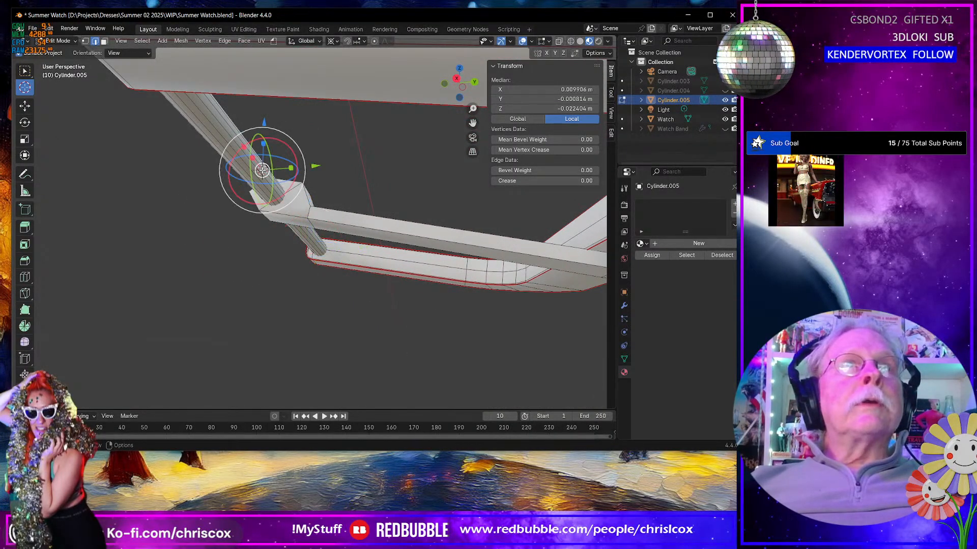
right_click(244, 146)
left_click(235, 200)
Step: Switch to the selection tool, select the first edges around one side of the prong's hub, and centre the transform pivot on the selection
middle_click_drag(295, 221, 314, 211)
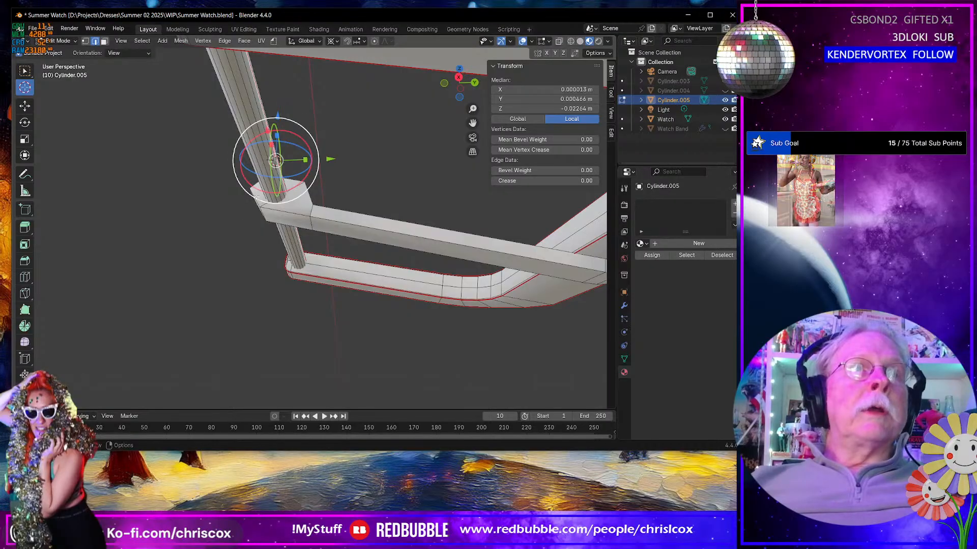
middle_click_drag(255, 201, 301, 213)
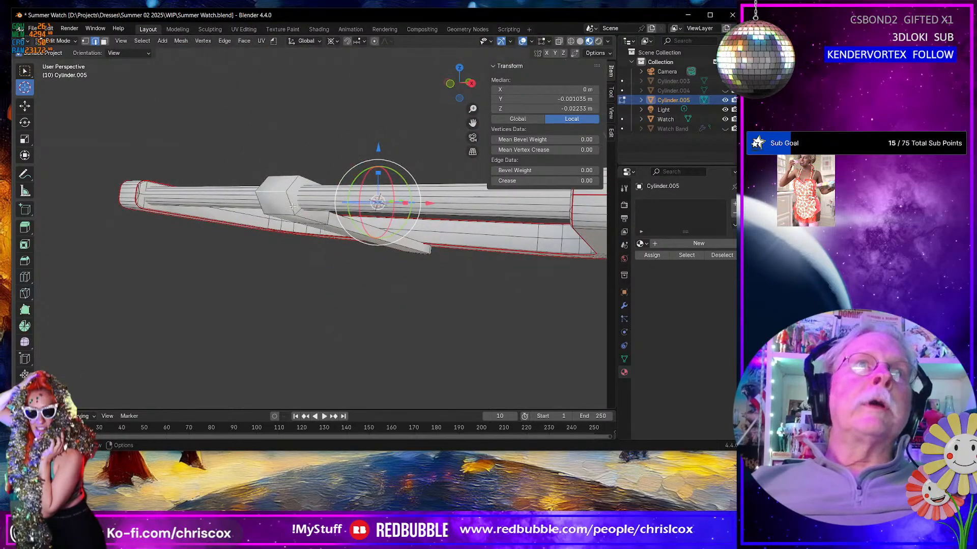
right_click(293, 206, "shift")
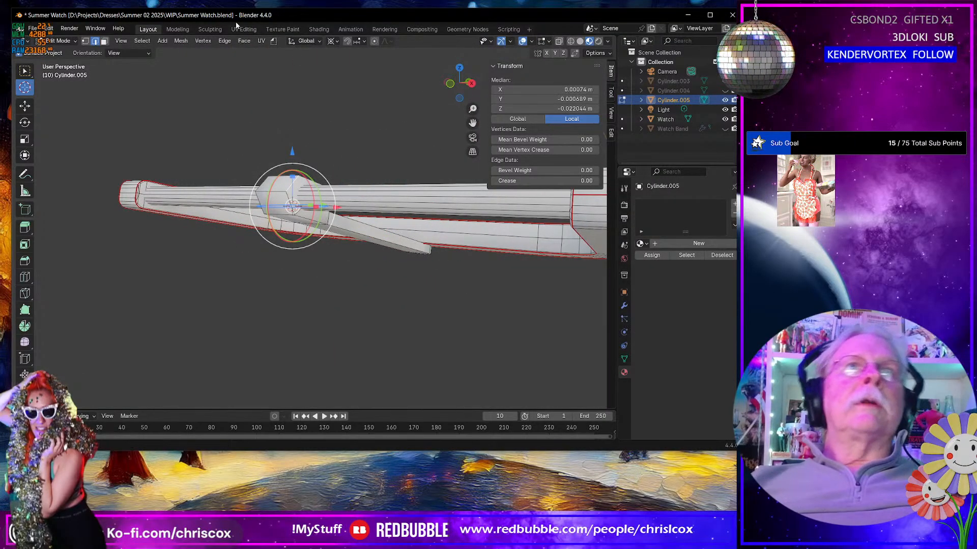
left_click(24, 70)
middle_click_drag(289, 200, 295, 196)
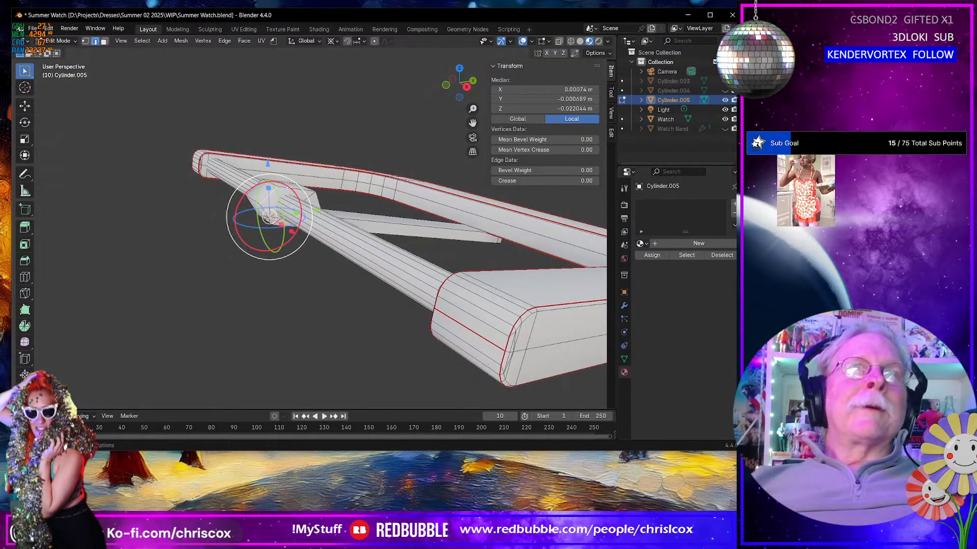
left_click(312, 194, "shift")
left_click(318, 204, "shift")
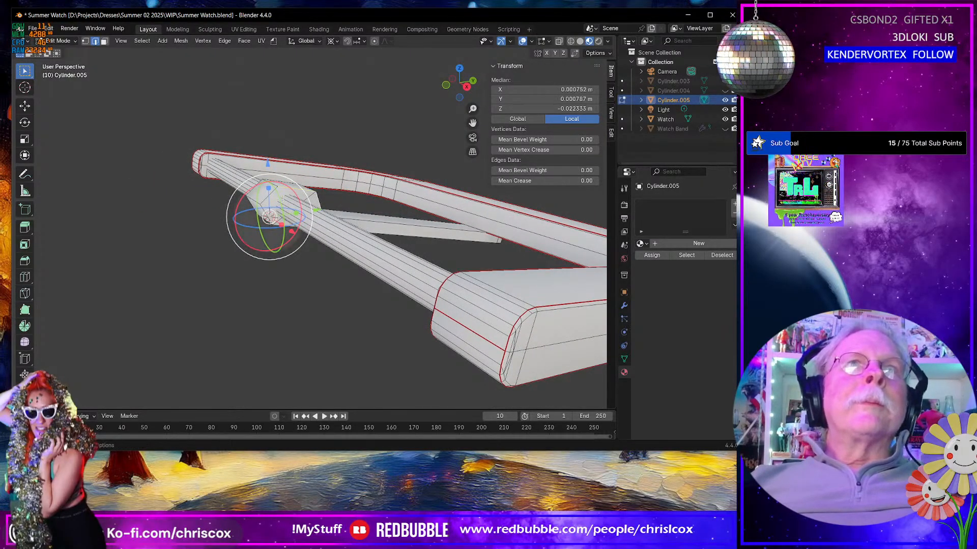
middle_click_drag(367, 183, 350, 202)
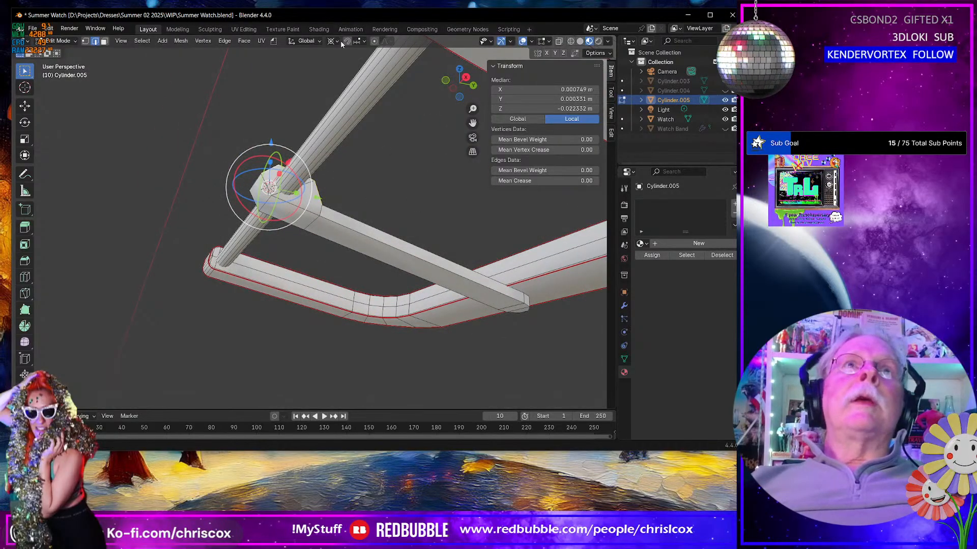
left_click(334, 41)
left_click(354, 96)
Step: Add the remaining edges around that side of the prong's hub to the selection and mark them as a seam
middle_click_drag(356, 152, 360, 176)
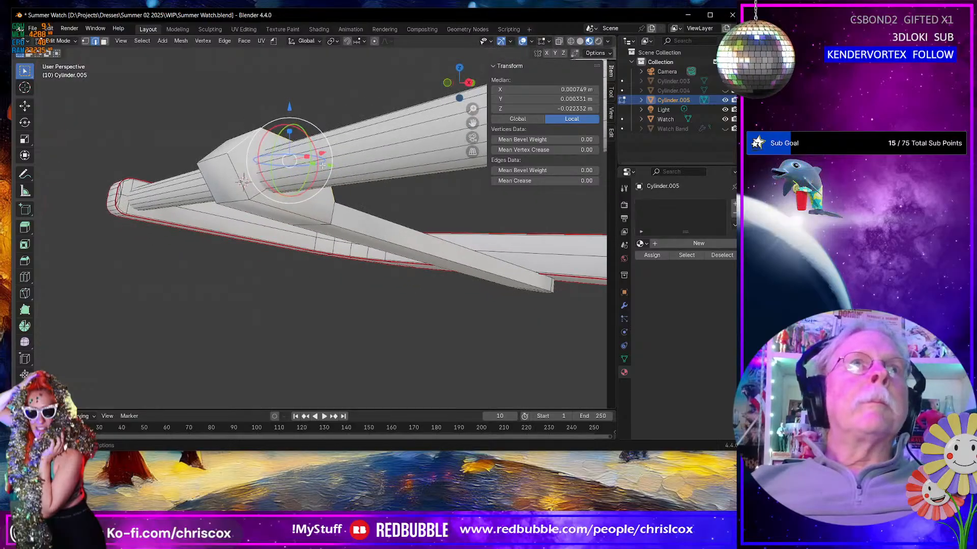
left_click(241, 180, "shift")
middle_click_drag(242, 181, 211, 187)
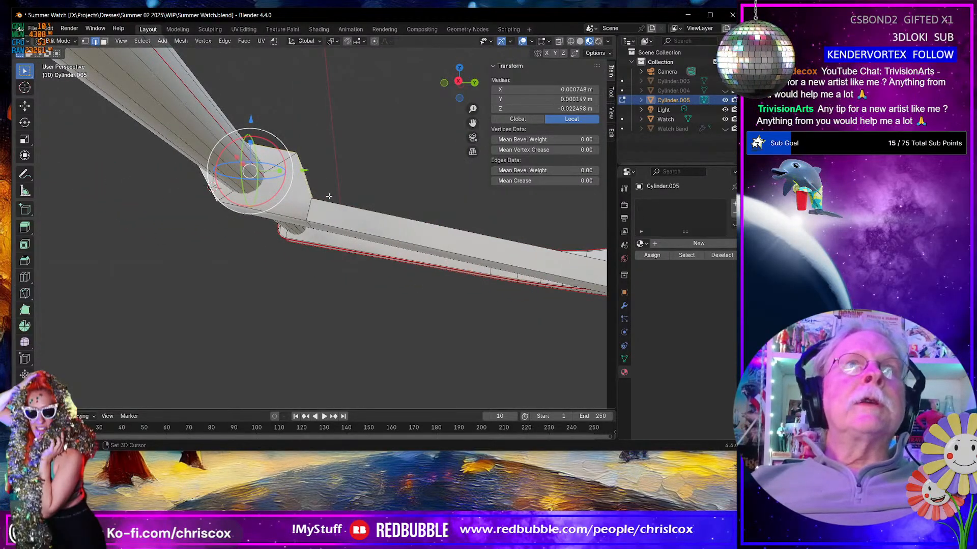
middle_click_drag(330, 196, 291, 211)
left_click(320, 214, "ctrl+shift")
key("ctrl+z")
left_click(320, 213, "shift")
right_click(320, 214)
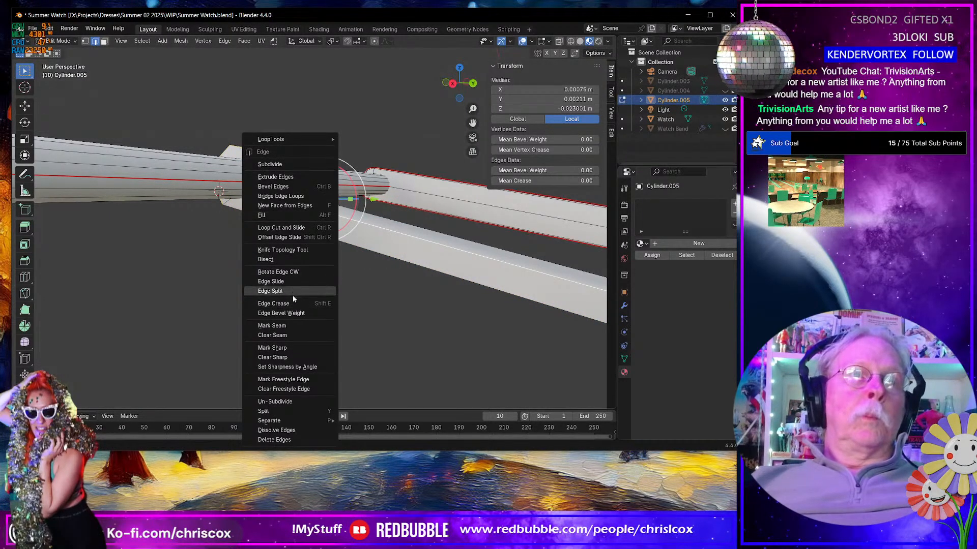
left_click(293, 322)
Step: Select the edges running along both sides of the prong and around its tip, and mark them as a seam
scroll(402, 297, "down", 1)
middle_click_drag(401, 297, 412, 256)
scroll(466, 273, "down", 4)
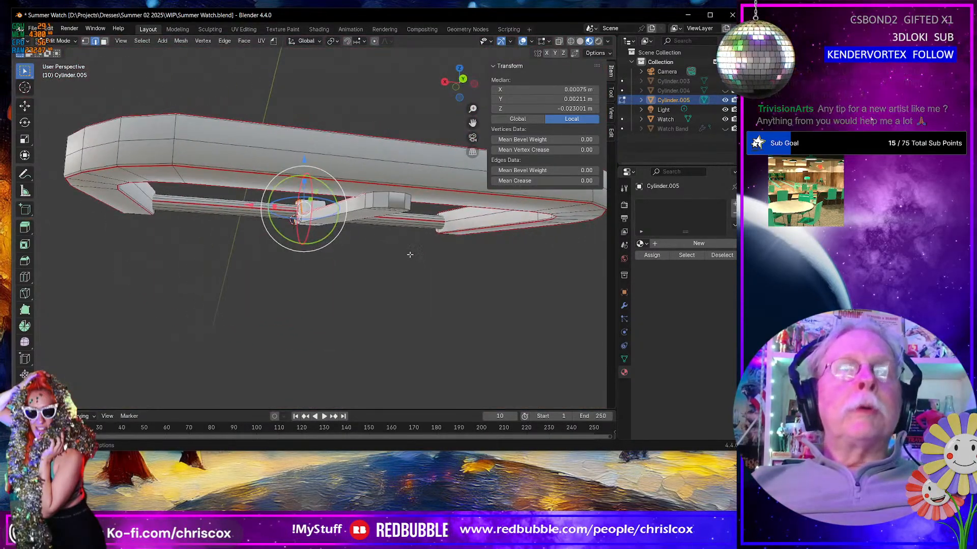
scroll(415, 213, "up", 3)
left_click(438, 159, "shift")
middle_click_drag(438, 160, 392, 162)
left_click(122, 182, "shift")
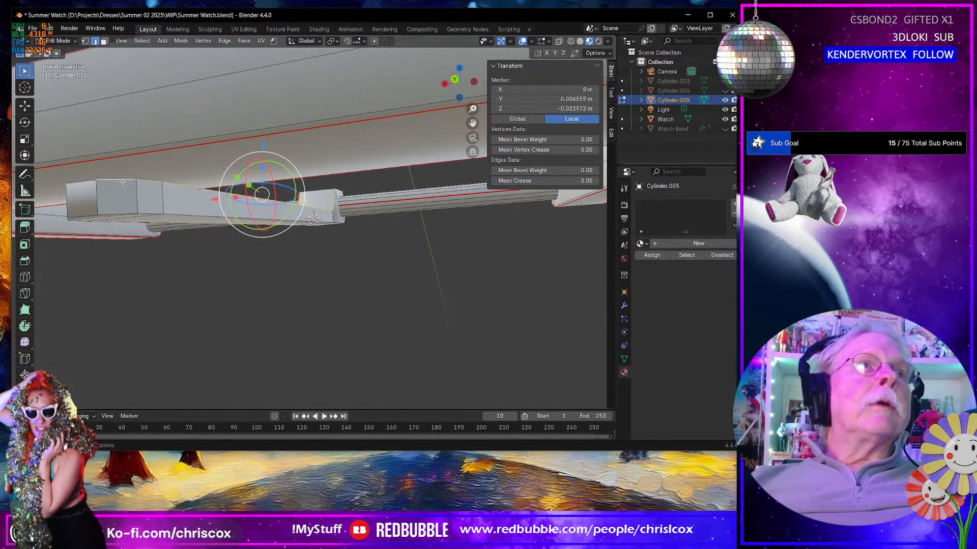
right_click(87, 182)
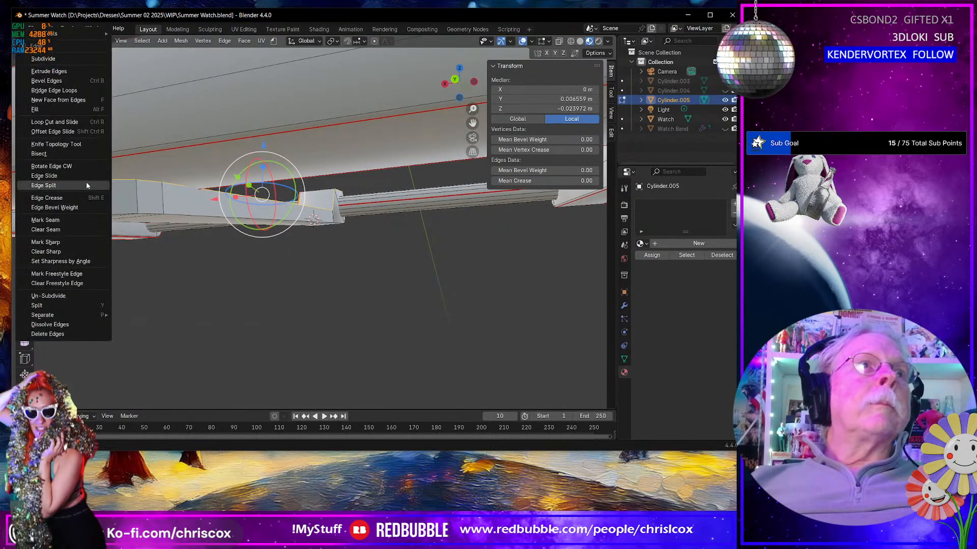
left_click(87, 215)
Step: Select the edge loop around the opposite side of the prong's hub and mark it as a seam
middle_click_drag(147, 222, 247, 154)
left_click(353, 204, "alt")
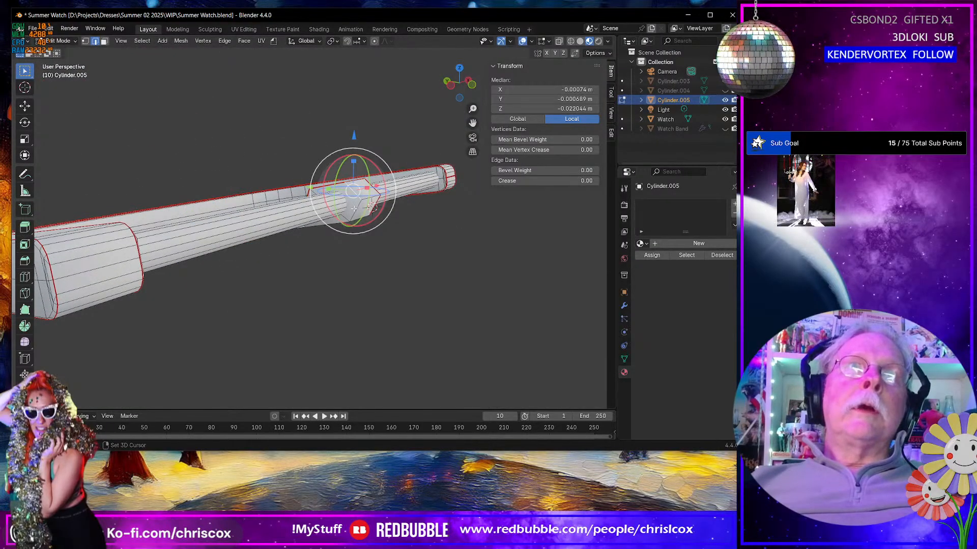
right_click(353, 209)
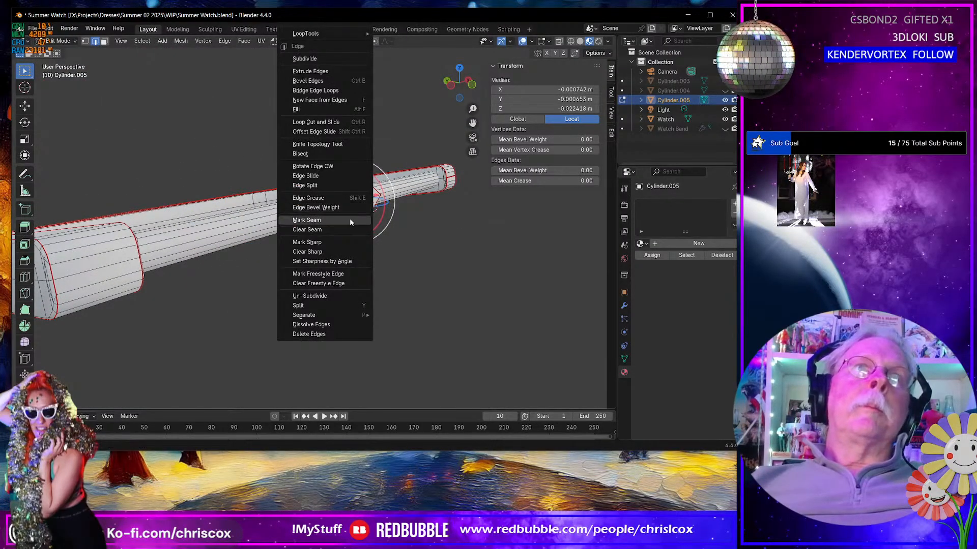
left_click(350, 220)
Step: Select all of the buckle's faces, unwrap them with Unwrap Angle Based, and open the UV Editing workspace
middle_click_drag(350, 220, 434, 279)
scroll(383, 246, "down", 5)
key("3")
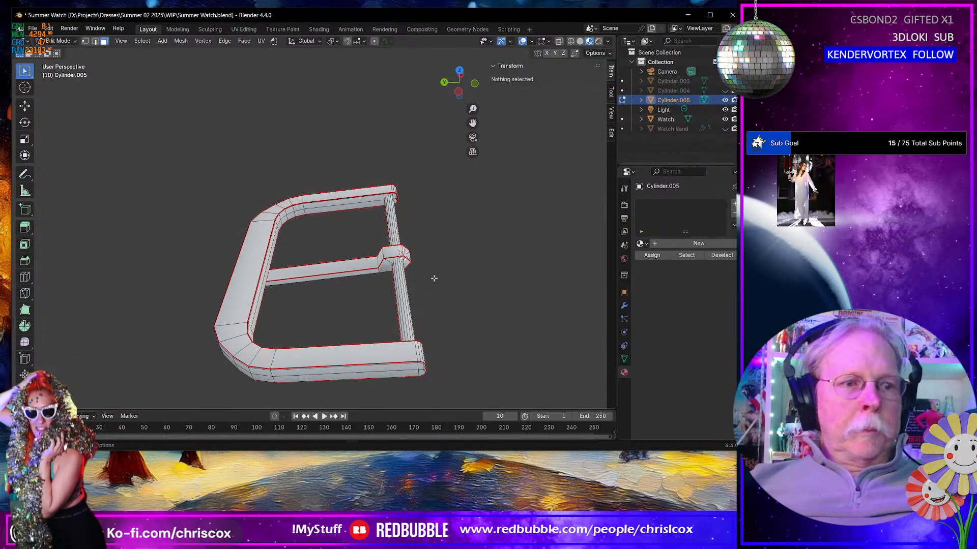
key("a")
key("u")
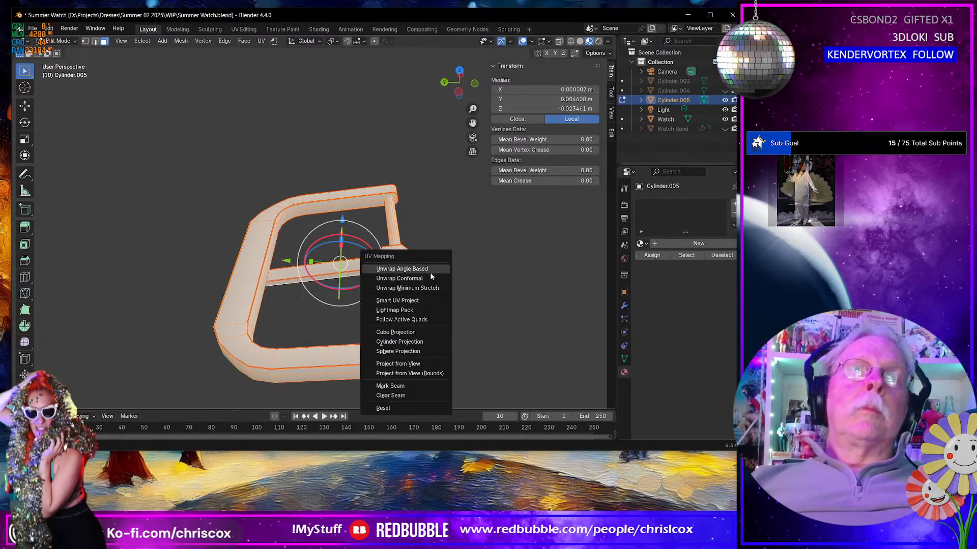
left_click(430, 275)
left_click(245, 29)
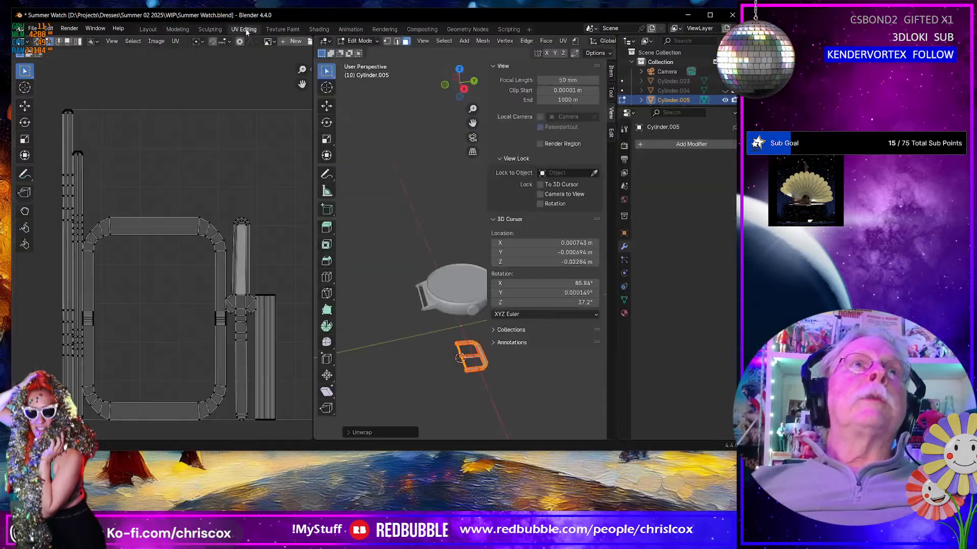
Step: In the UV layout, select the middle edges on both long sides of the ring-shaped frame island and mark them as seams
middle_click_drag(244, 255, 278, 247)
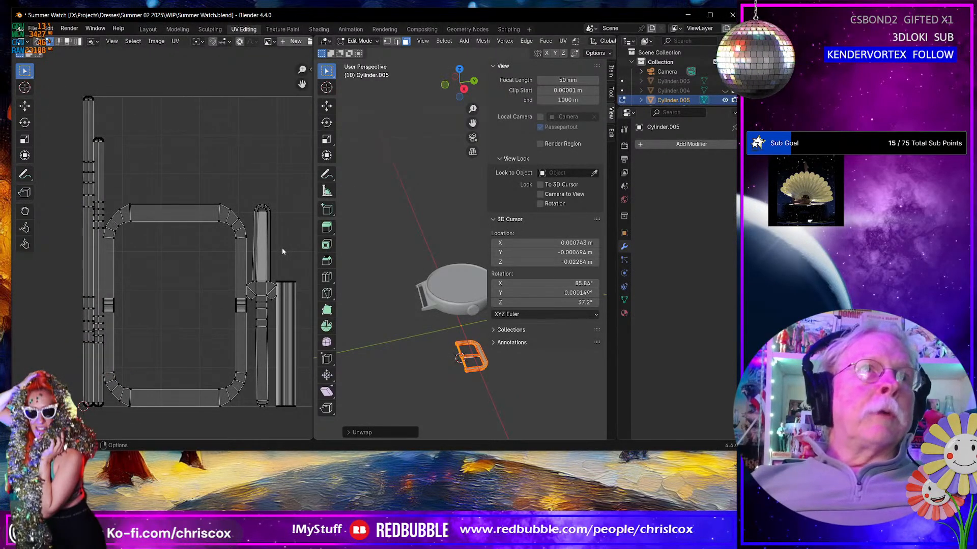
scroll(261, 280, "up", 5)
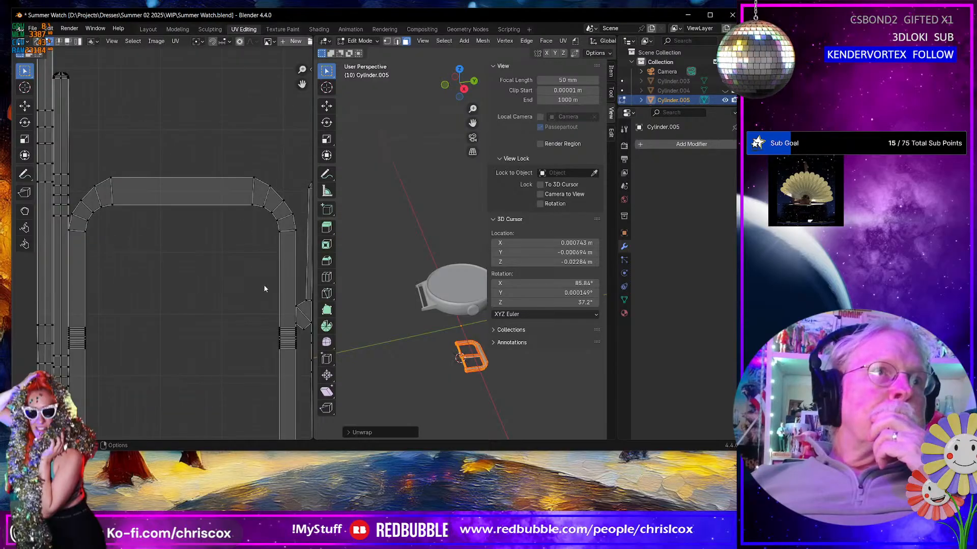
middle_click_drag(230, 285, 50, 237)
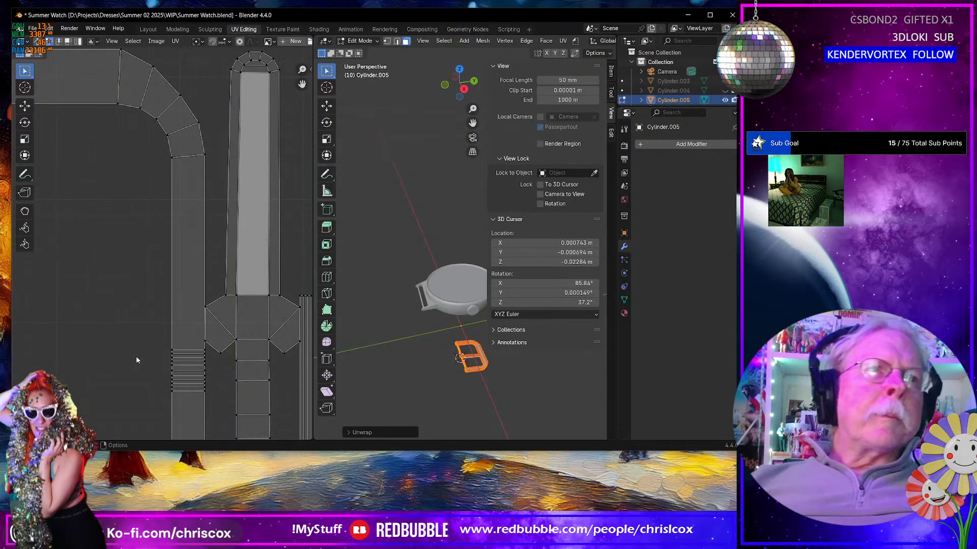
scroll(136, 359, "up", 2)
middle_click_drag(188, 372, 192, 203)
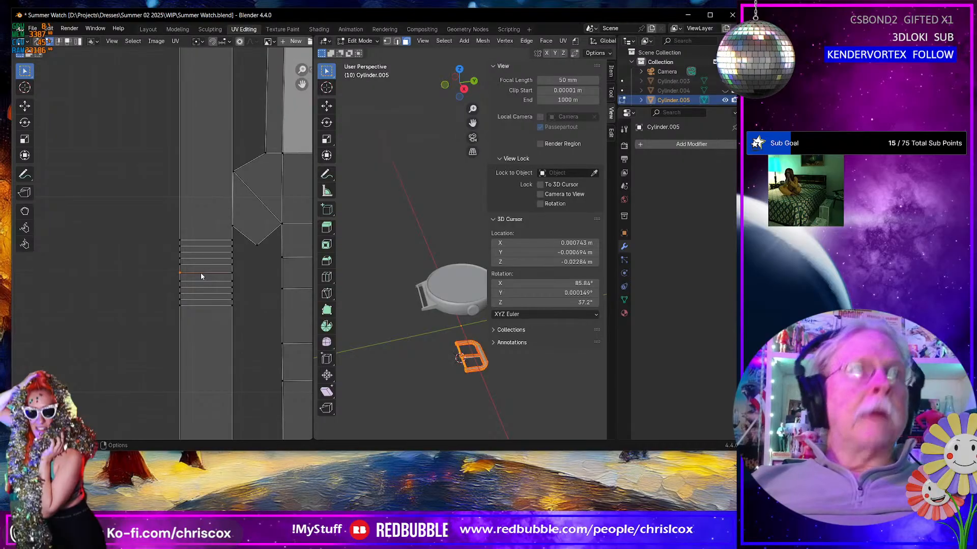
key("2")
scroll(201, 272, "down", 5)
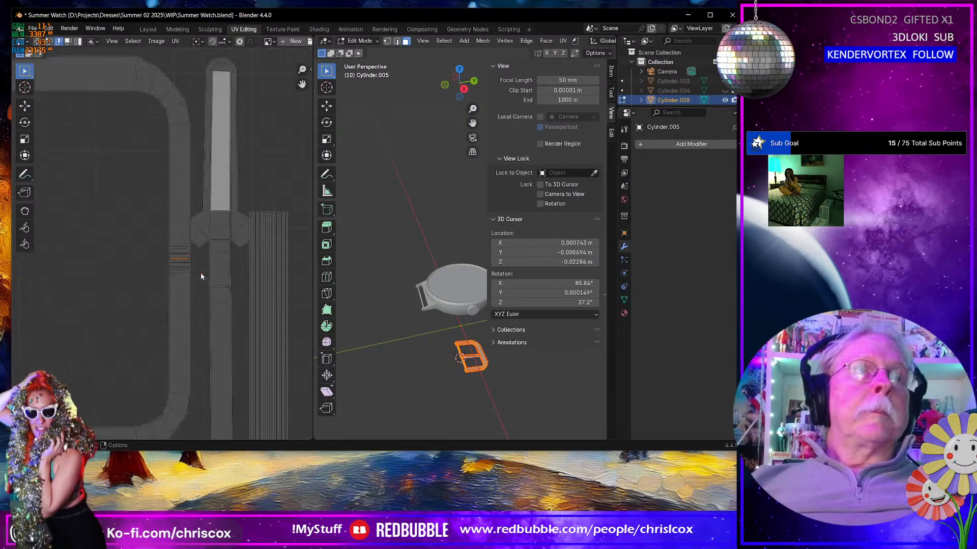
scroll(129, 272, "up", 5)
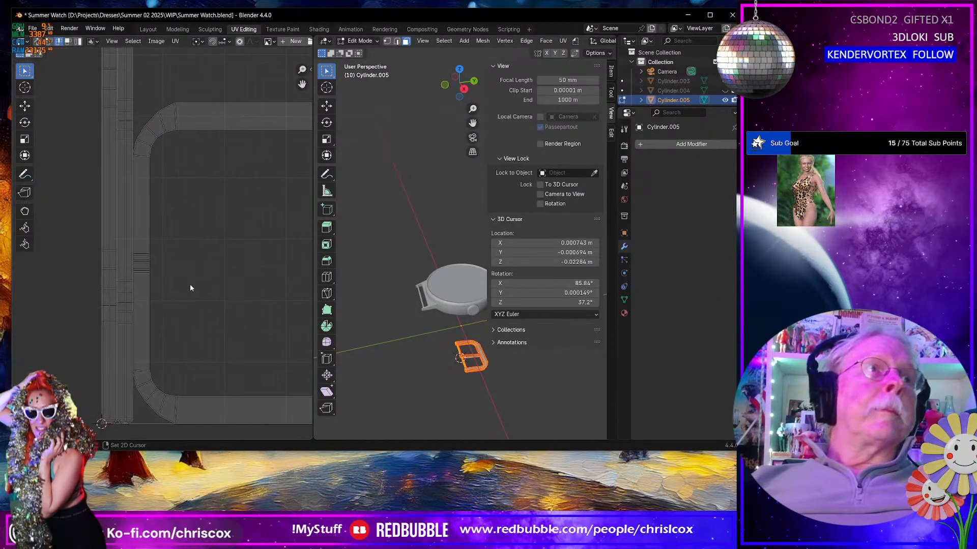
left_click(98, 302)
left_click(175, 42)
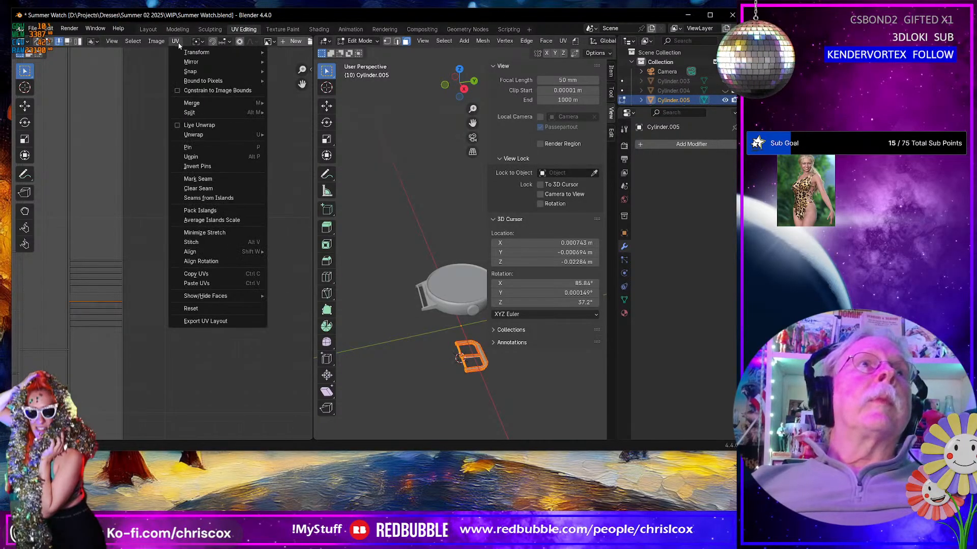
left_click(200, 180)
Step: Select all the buckle's UVs and unwrap them again with Unwrap Angle Based, checking the new island layout
scroll(225, 246, "down", 5)
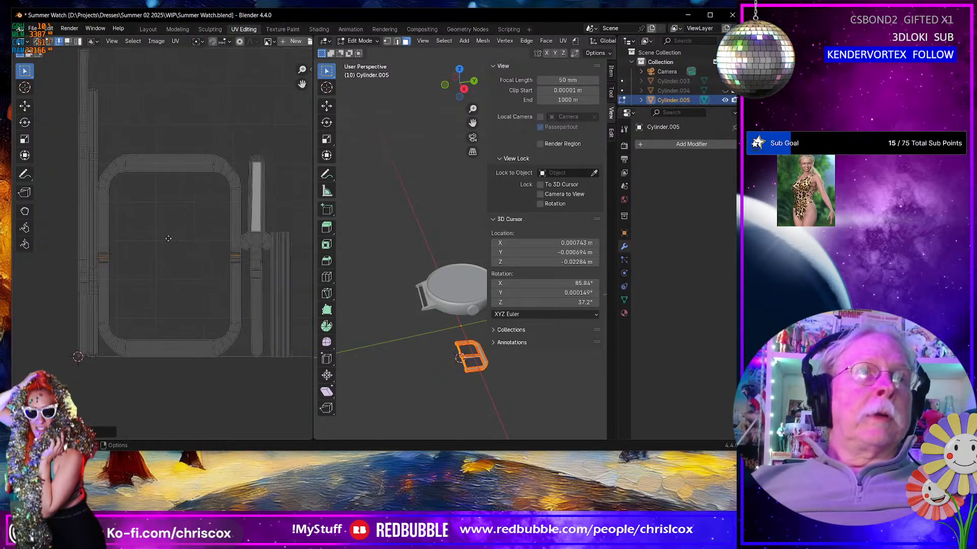
key("a")
key("u")
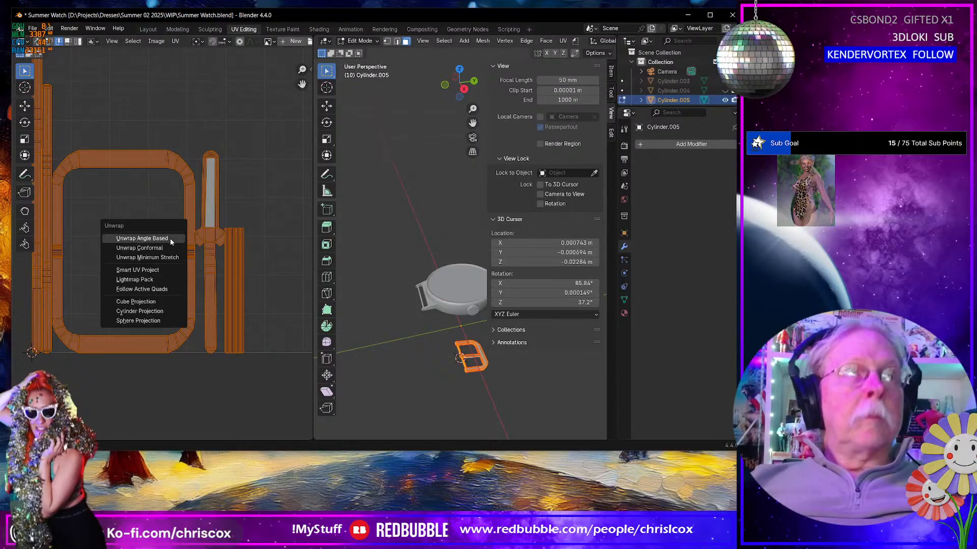
left_click(170, 239)
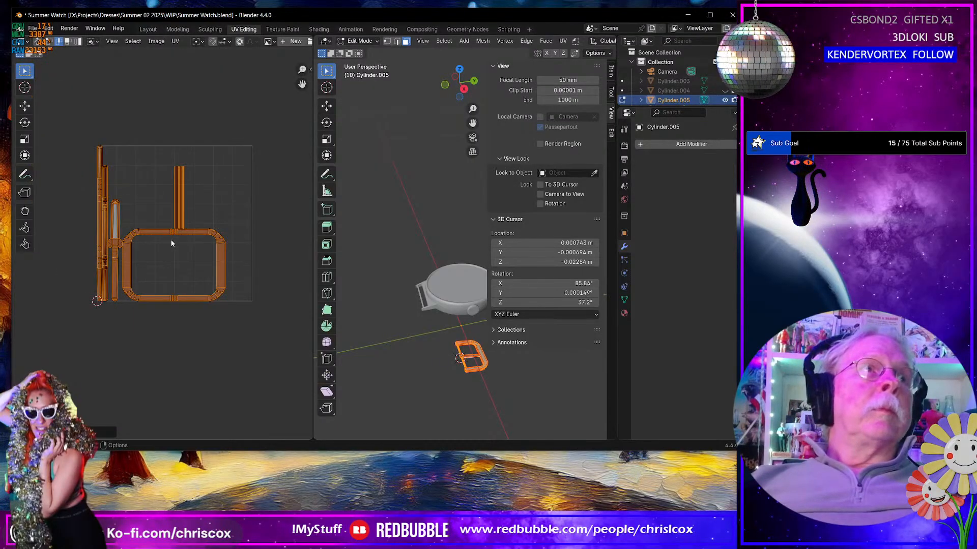
scroll(171, 240, "up", 2)
scroll(172, 240, "down", 3)
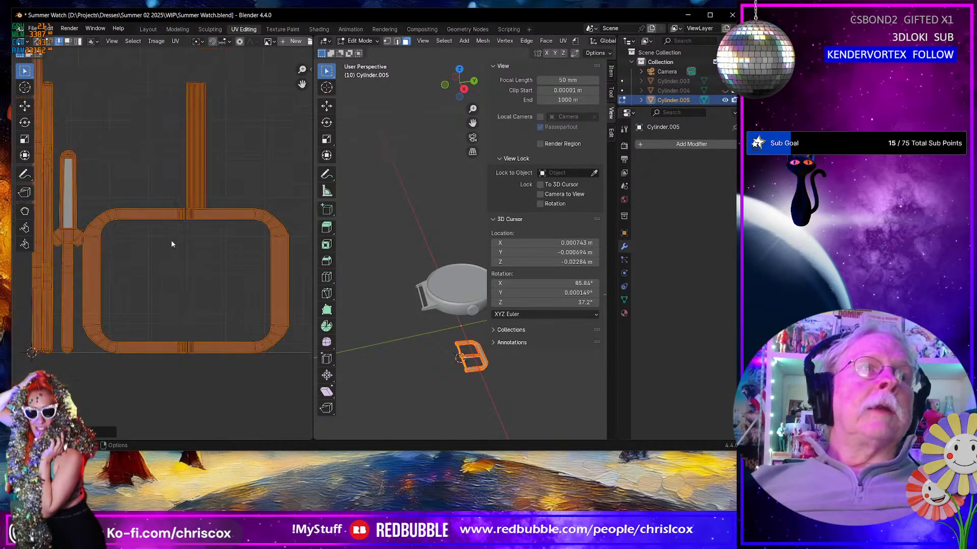
Step: Leave the buckle's Edit Mode, return to the Layout workspace and unhide the Watch Band
middle_click_drag(172, 241, 233, 260)
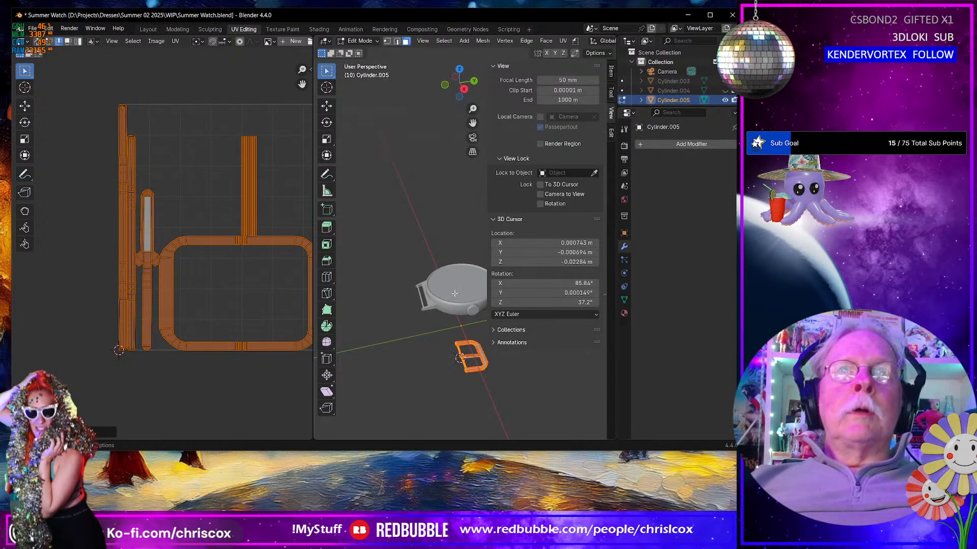
key("Tab")
middle_click_drag(478, 357, 457, 283)
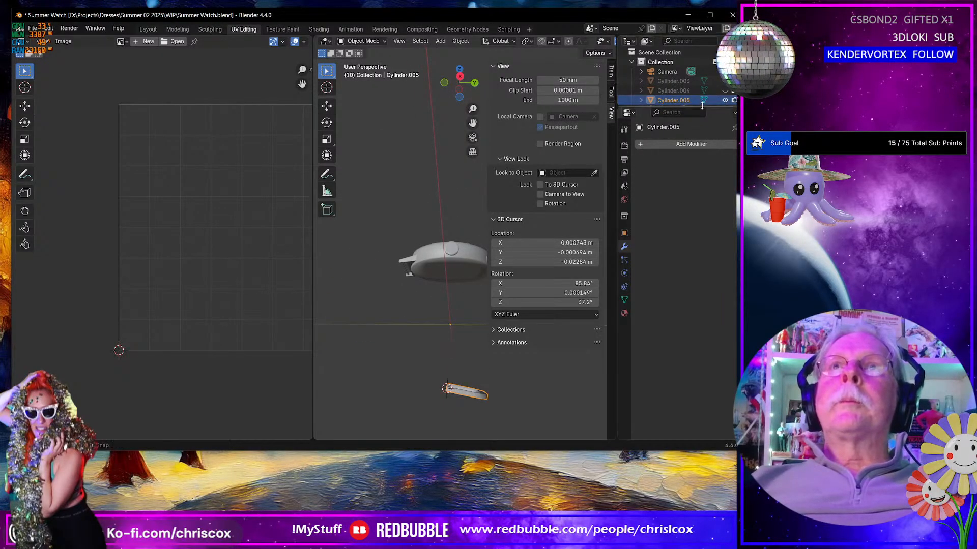
left_click_drag(702, 107, 702, 178)
left_click(148, 29)
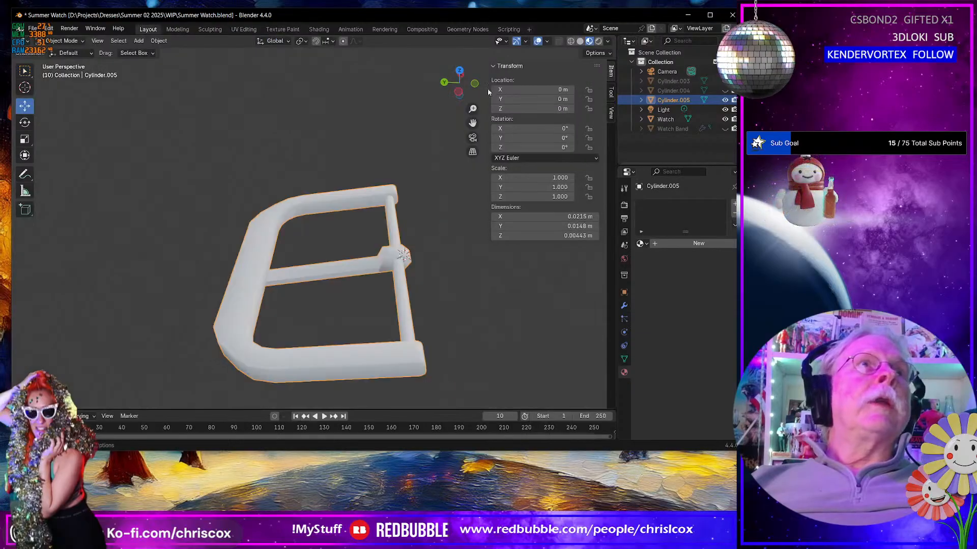
left_click(725, 129)
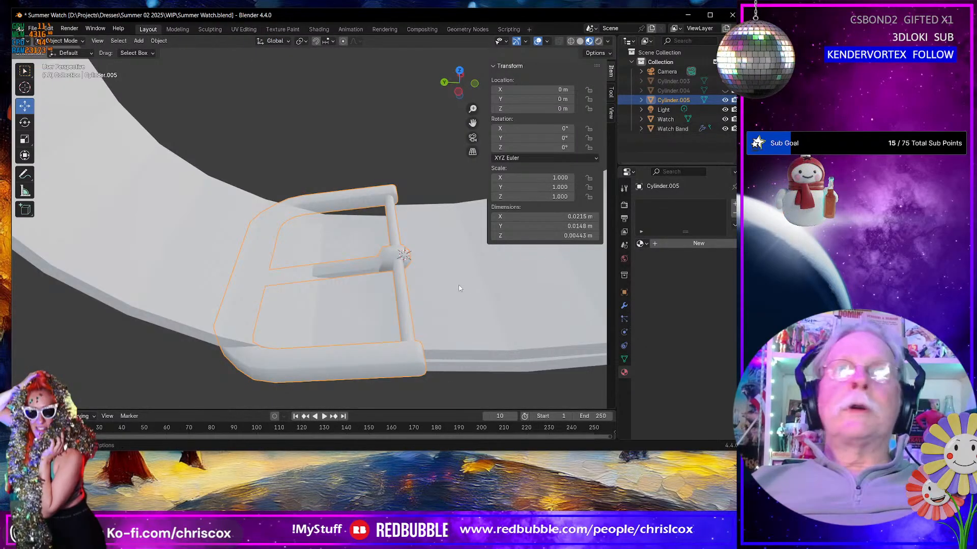
Step: Select the Watch Band and add a Bevel modifier to it after the Solidify
scroll(372, 258, "down", 4)
middle_click_drag(370, 259, 226, 212)
left_click(267, 179)
scroll(282, 222, "up", 3)
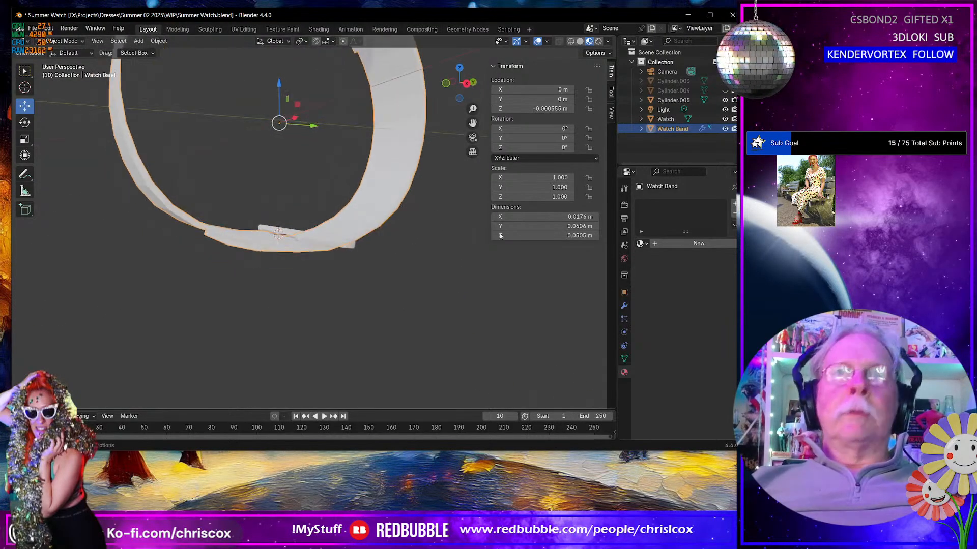
left_click(625, 307)
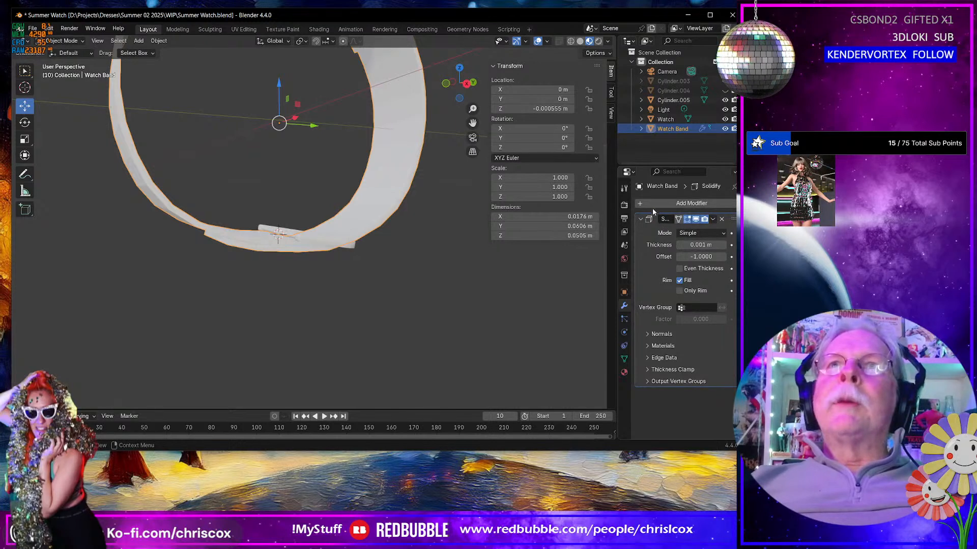
mouse_move(649, 202)
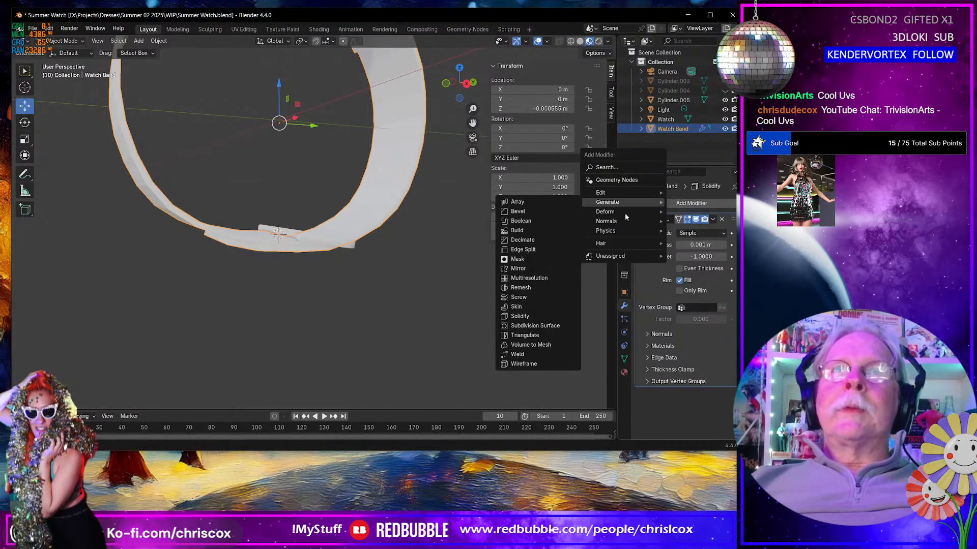
left_click(535, 210)
scroll(394, 229, "down", 3)
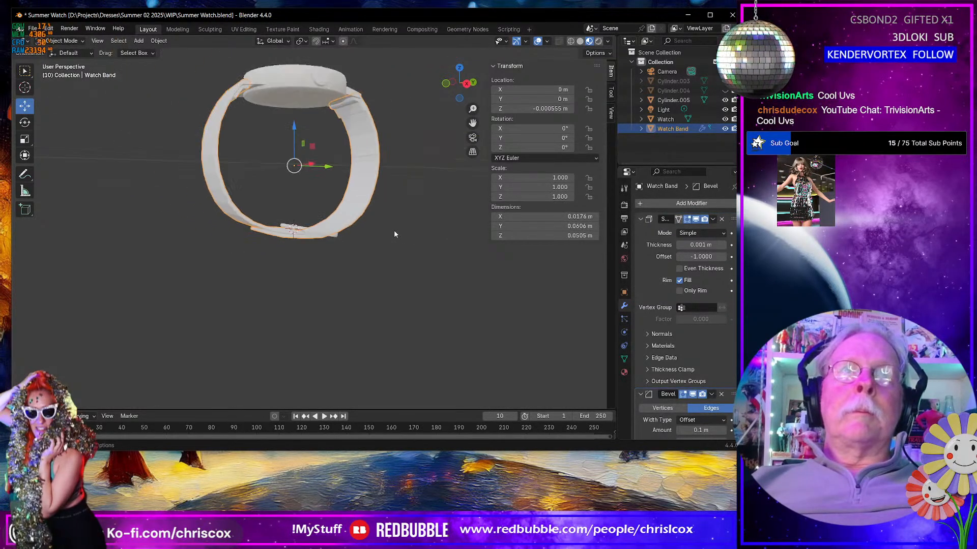
Step: Examine the bevelled watch band from several angles in Object and Edit Mode, including where its end meets the buckle
scroll(388, 233, "up", 4)
middle_click_drag(388, 234, 382, 278)
scroll(400, 264, "up", 5)
scroll(373, 257, "down", 2)
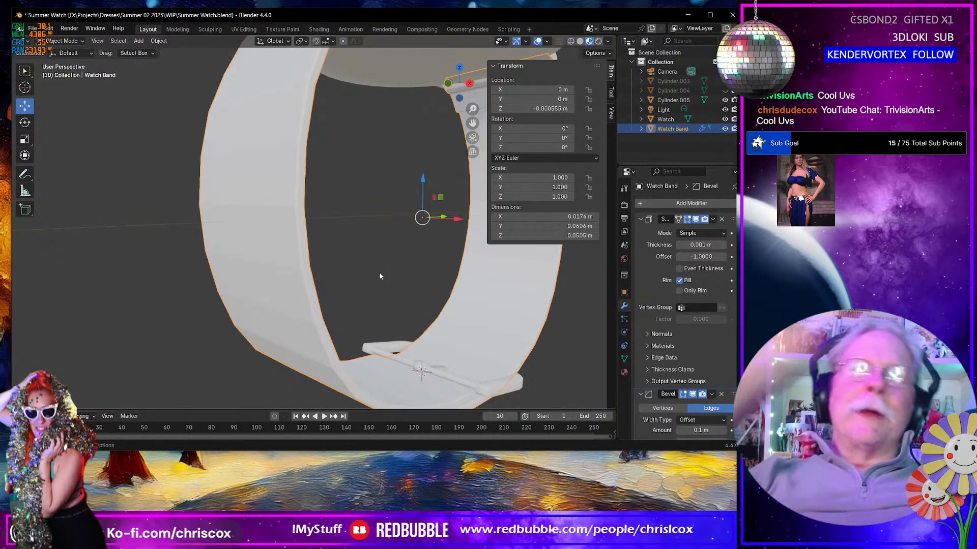
key("Tab")
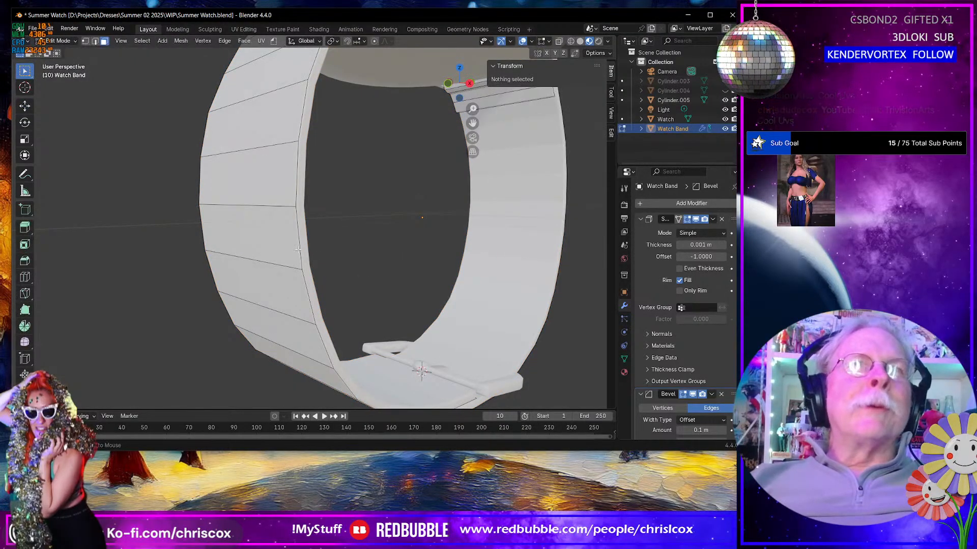
left_click(298, 250)
middle_click_drag(298, 250, 274, 243)
key("Tab")
scroll(313, 243, "down", 5)
key("Tab")
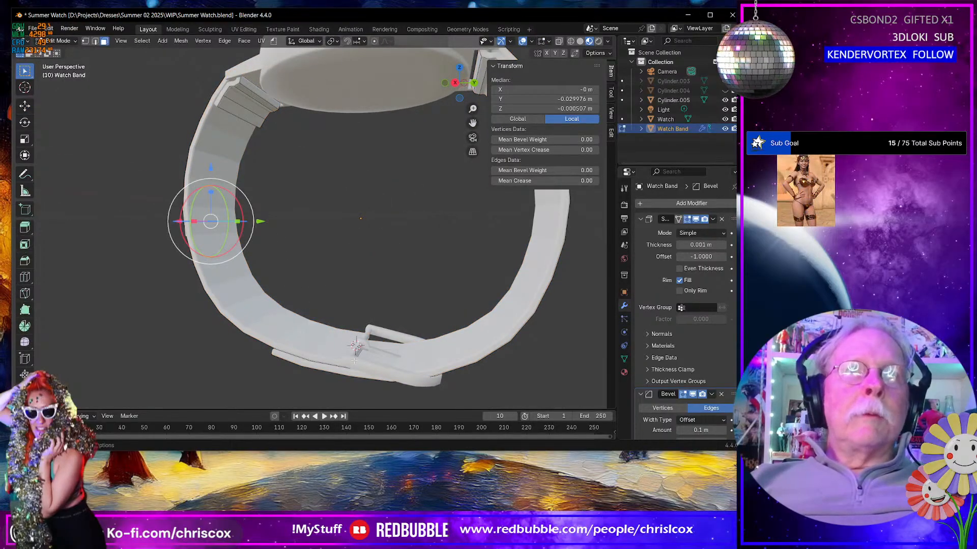
scroll(376, 349, "down", 3)
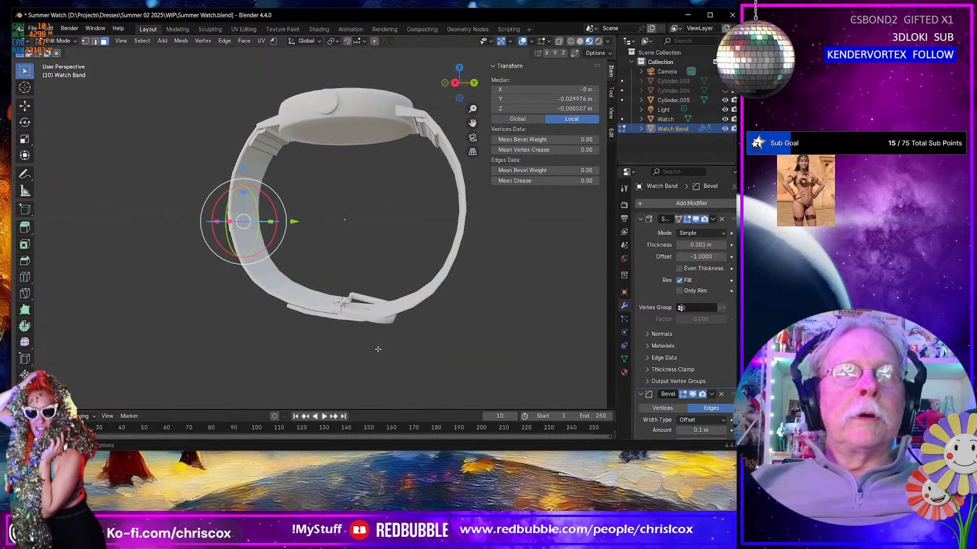
scroll(379, 348, "up", 8)
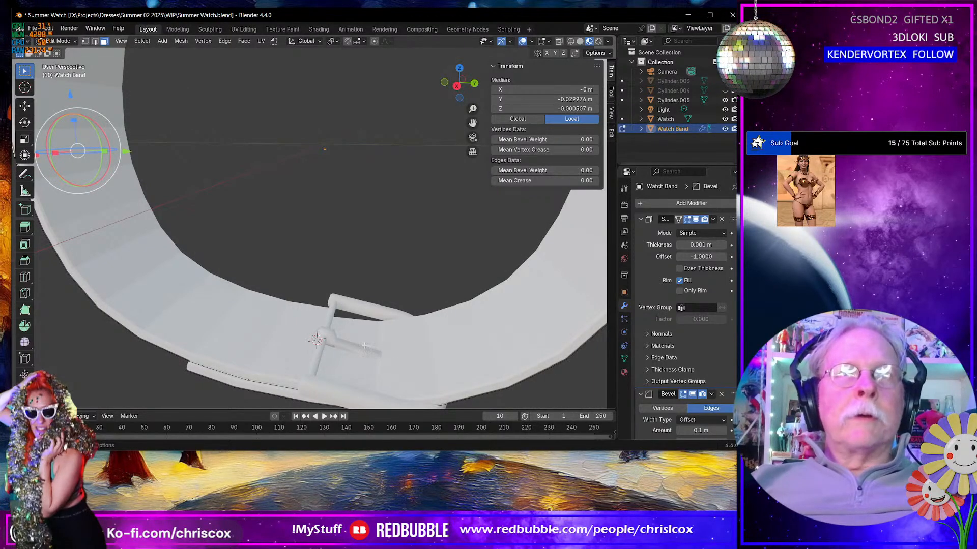
key("Tab")
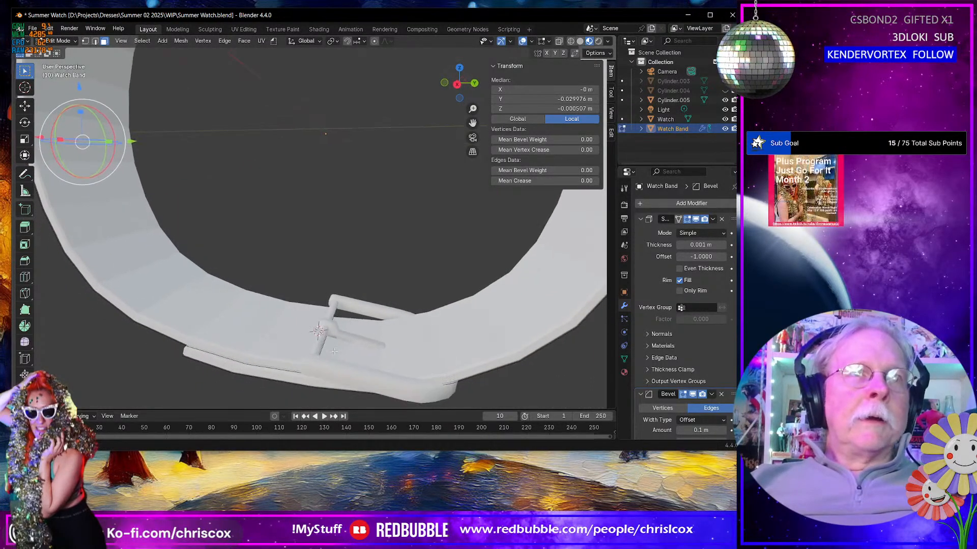
Step: Select the band's end edge beside the buckle bar and, in the right orthographic view, extrude it slightly upward beneath the bar
key("Tab")
left_click(318, 350)
key("2")
left_click(316, 351)
middle_click_drag(331, 350, 340, 334)
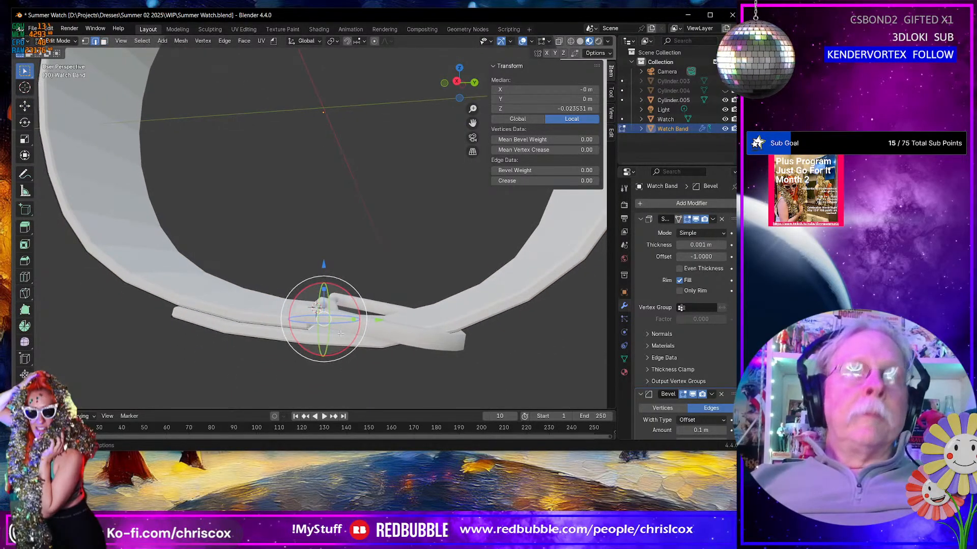
key("KP_3")
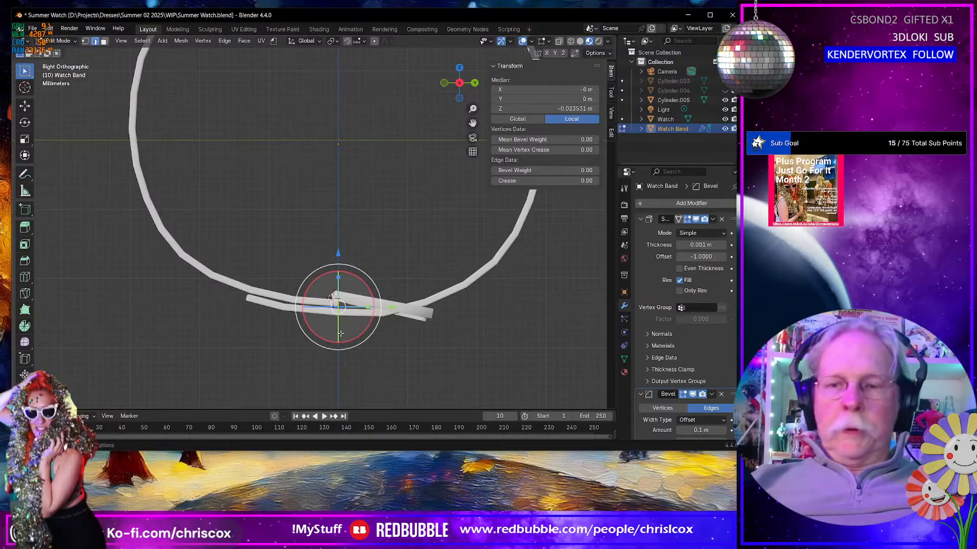
key("KP_Decimal")
middle_click_drag(340, 290, 335, 351, "shift")
scroll(332, 341, "down", 1)
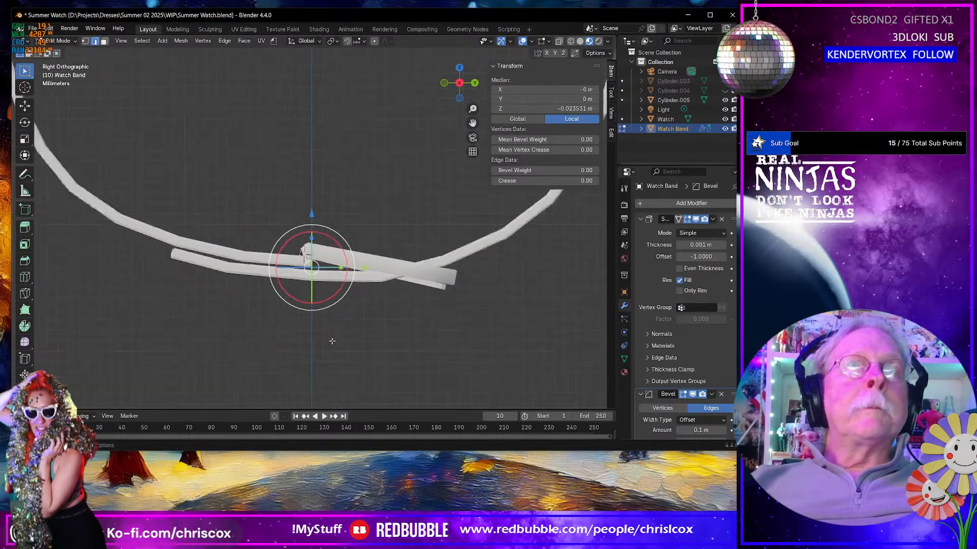
scroll(331, 340, "up", 5)
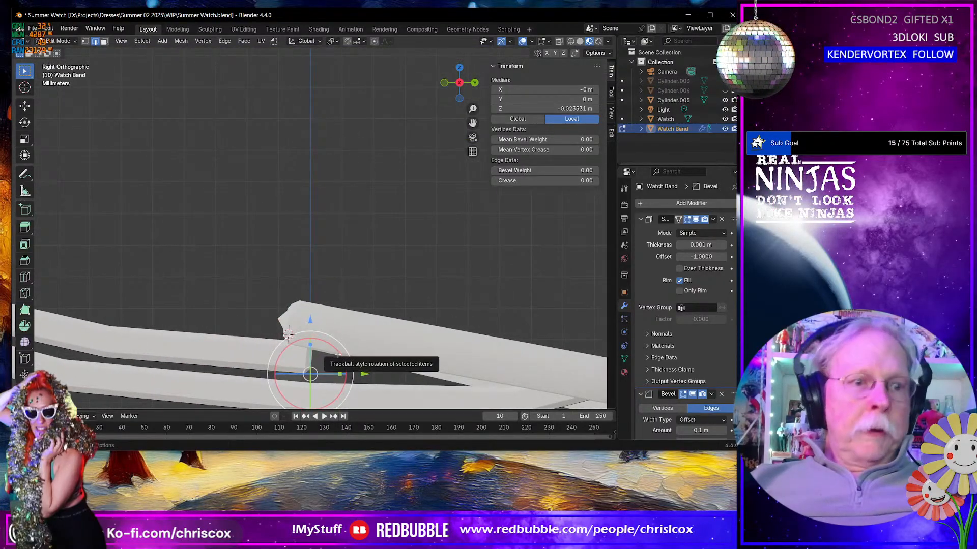
key("g")
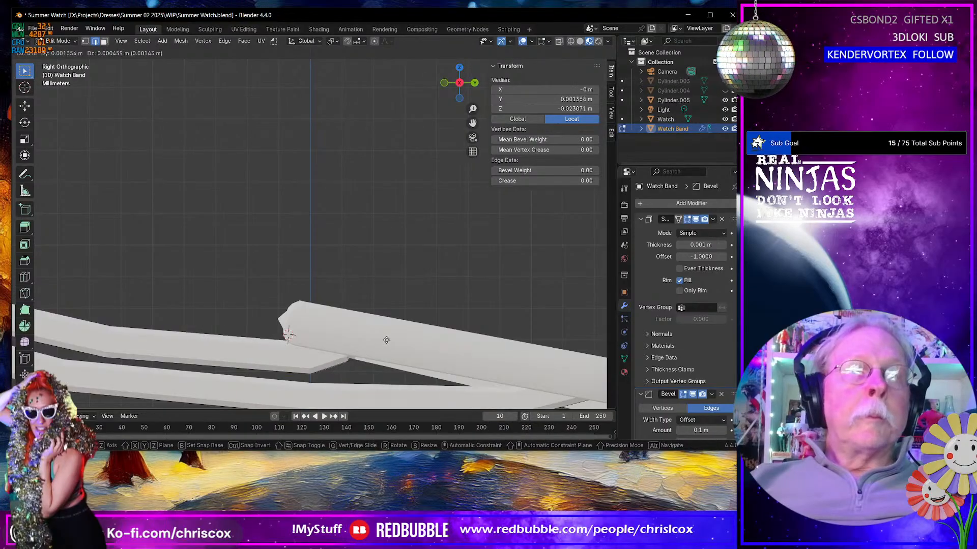
left_click(390, 325)
Step: Extrude the band's end edge in four segments of about 1.1 to 1.7 mm, wrapping it over the buckle bar and back toward the band
key("e")
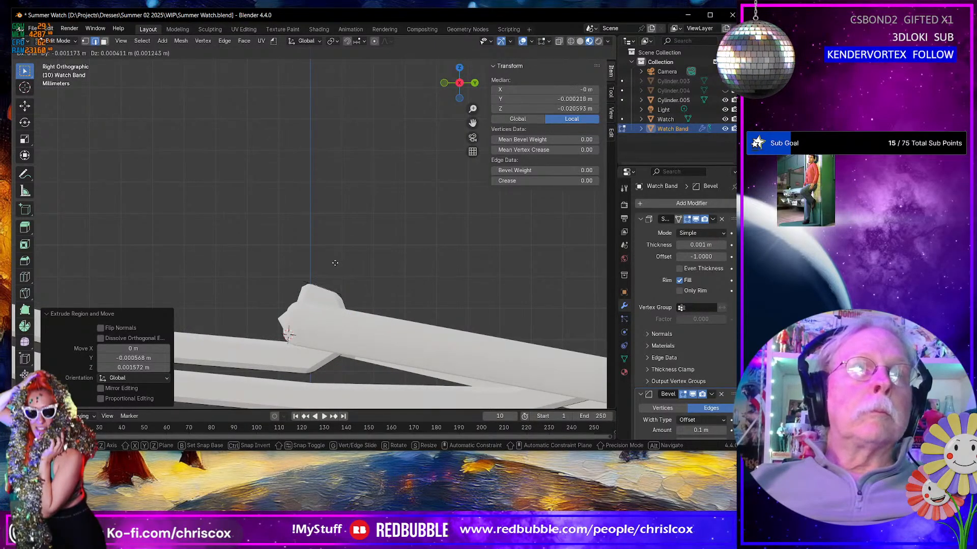
left_click(332, 264)
key("e")
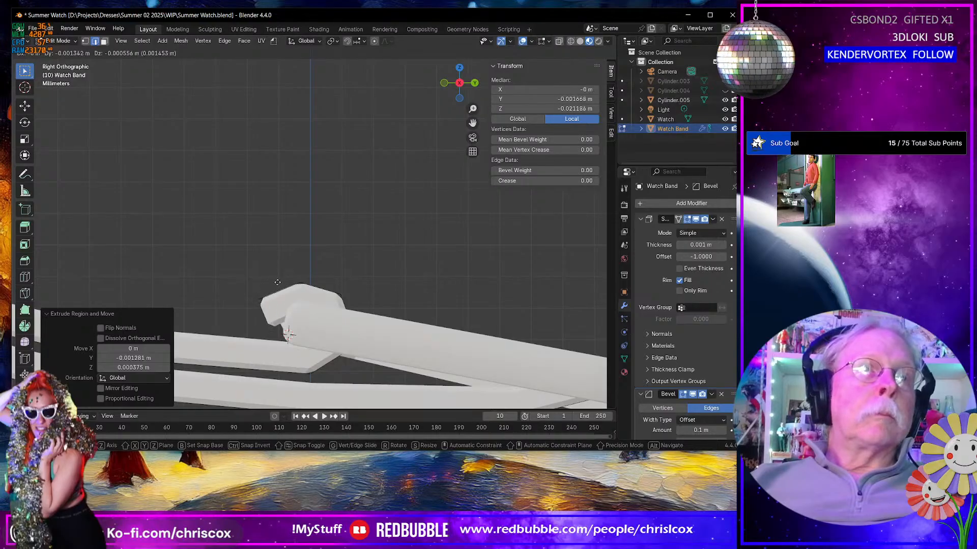
left_click(273, 285)
key("e")
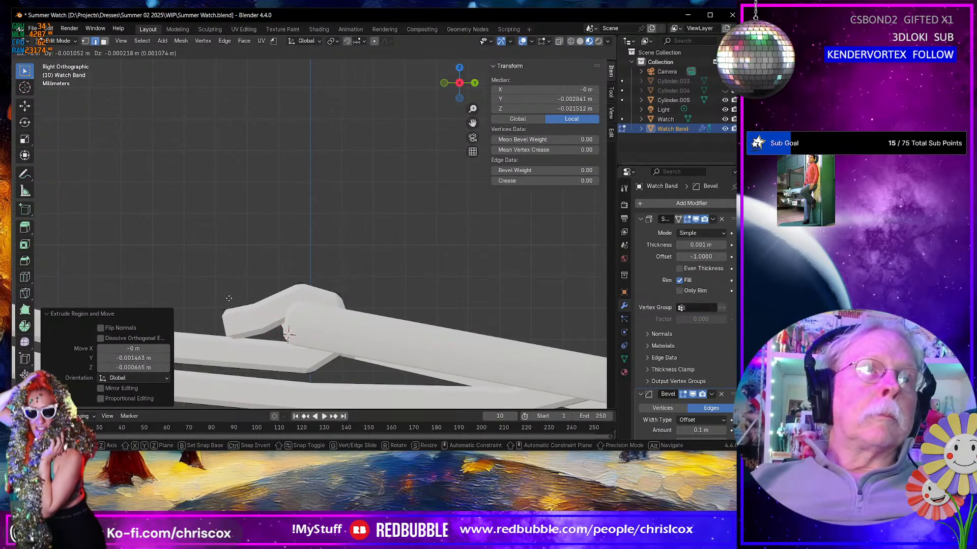
left_click(227, 301)
middle_click_drag(226, 301, 444, 267, "shift")
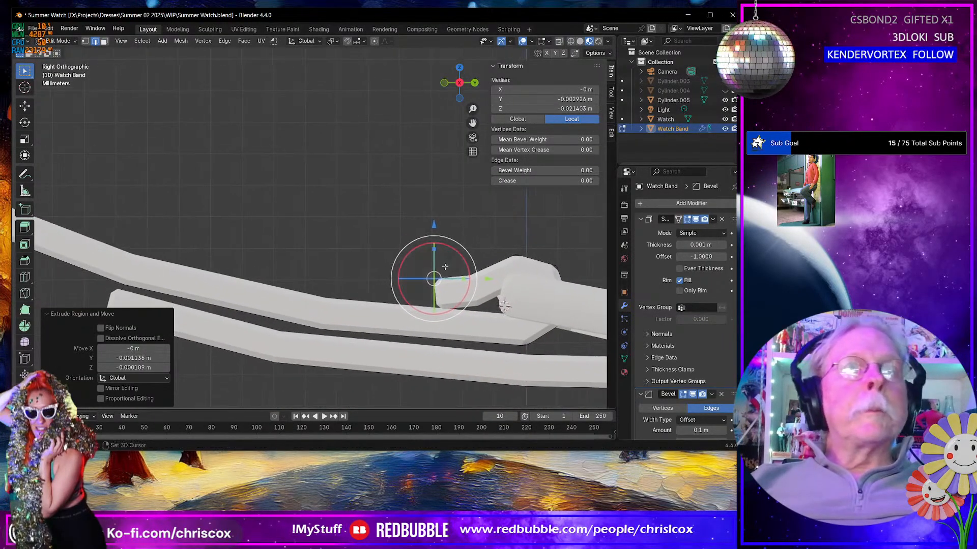
Step: Reselect the end edge of the wrapped strap and extrude it about 3.6 mm back along the band's inner surface
key("3")
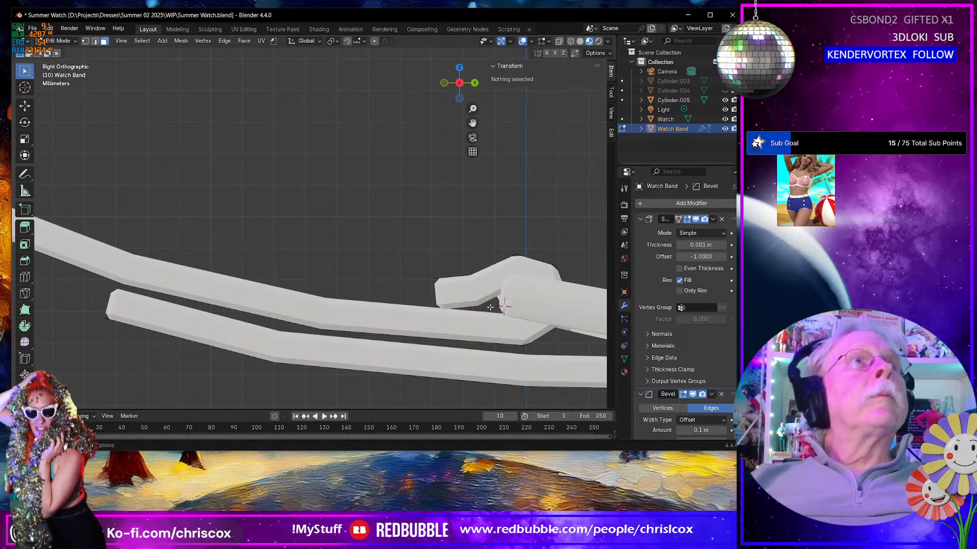
middle_click_drag(467, 295, 465, 304)
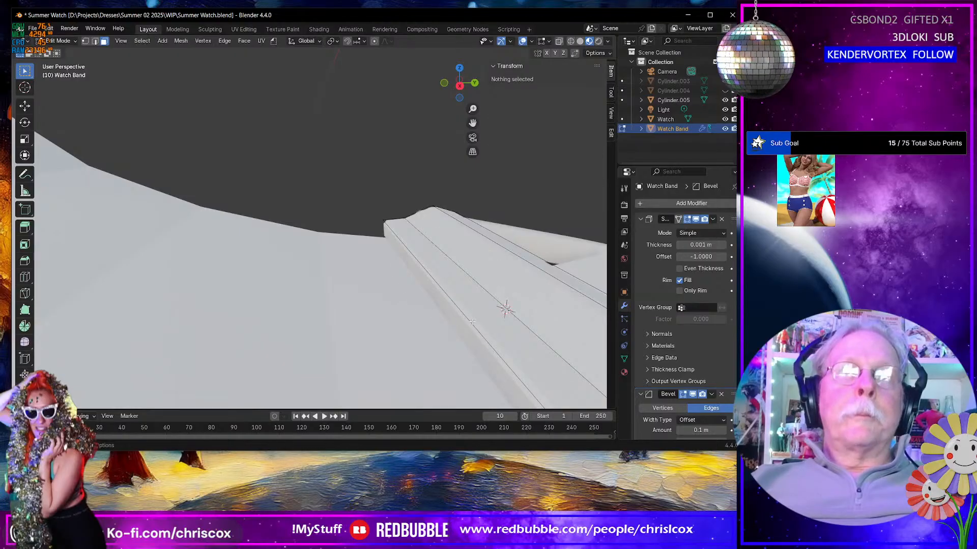
left_click(472, 322)
key("2")
left_click(482, 331)
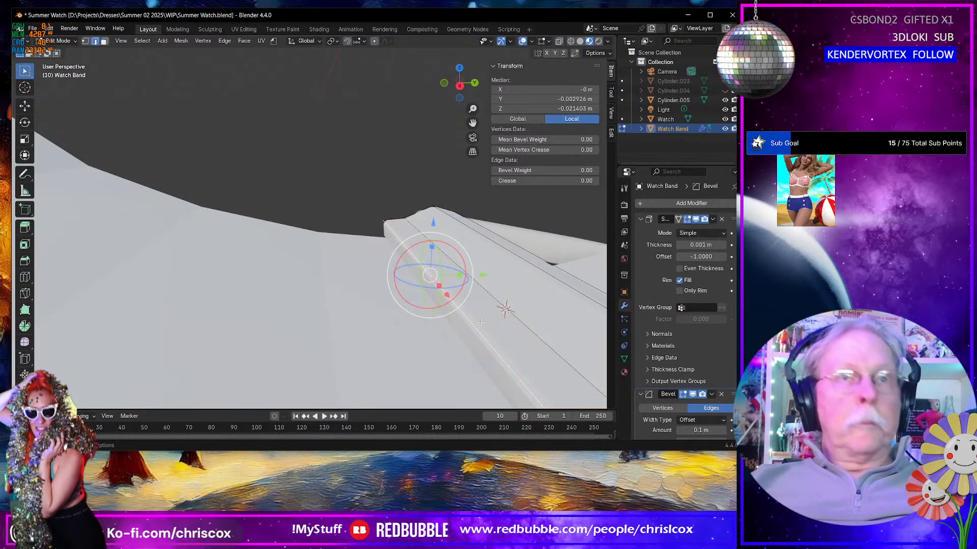
key("KP_3")
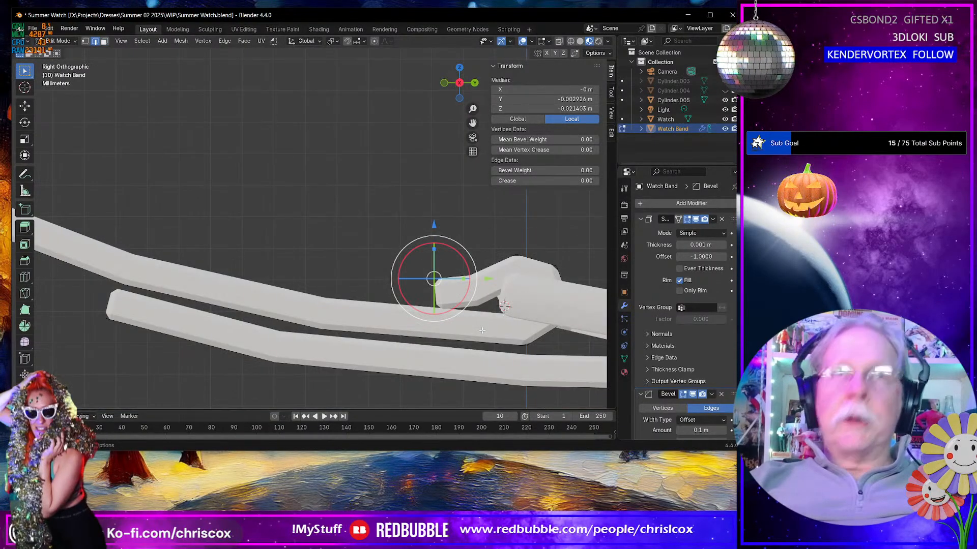
key("g")
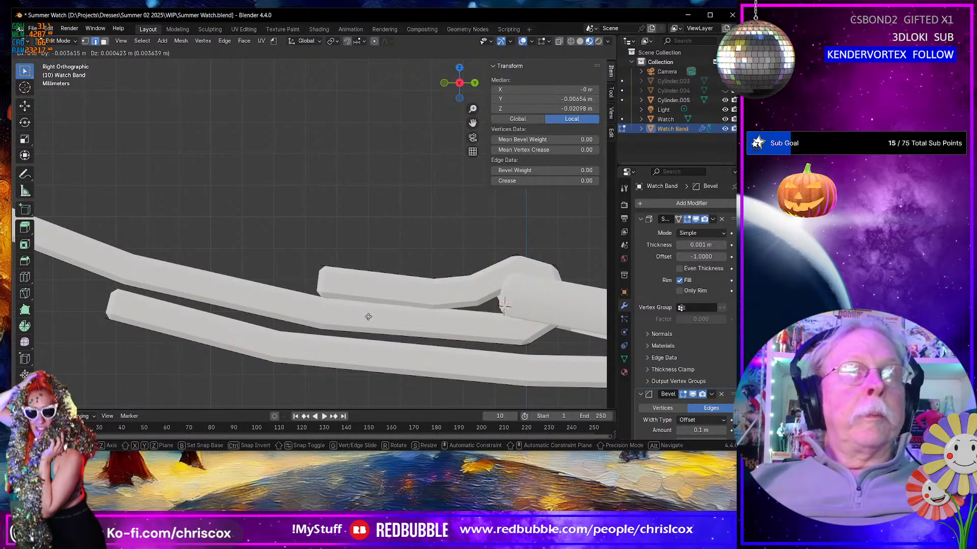
left_click(368, 317)
key("e")
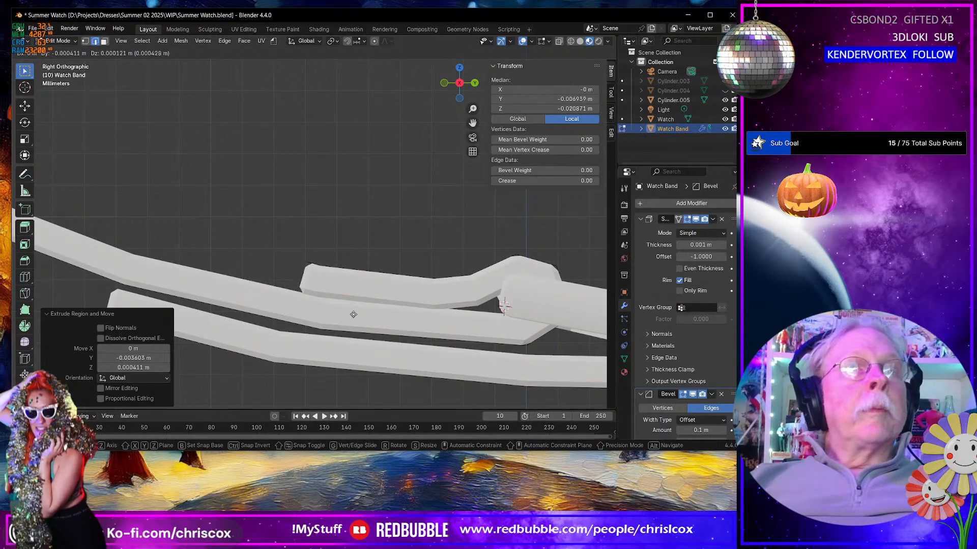
right_click(364, 316)
key("ctrl+z")
middle_click_drag(364, 316, 415, 303)
key("ctrl+z")
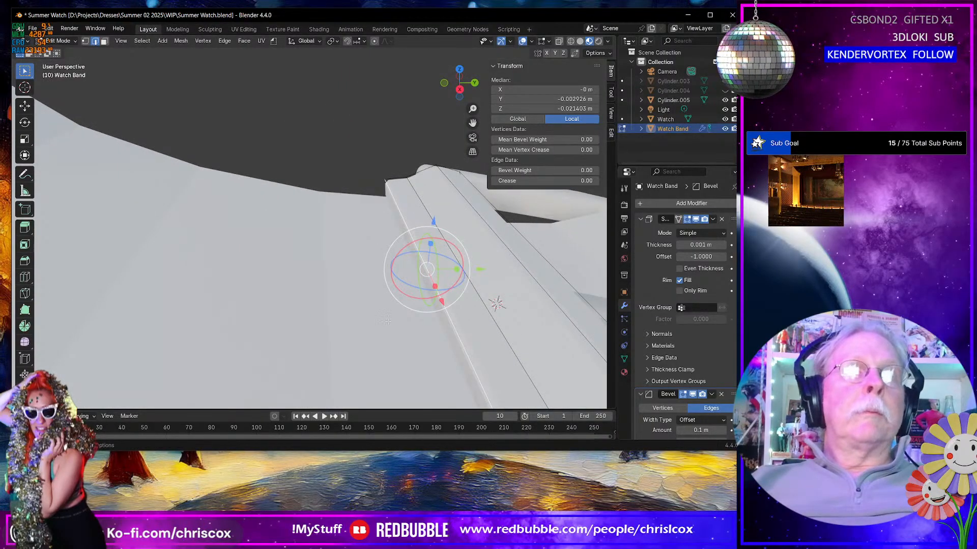
key("KP_3")
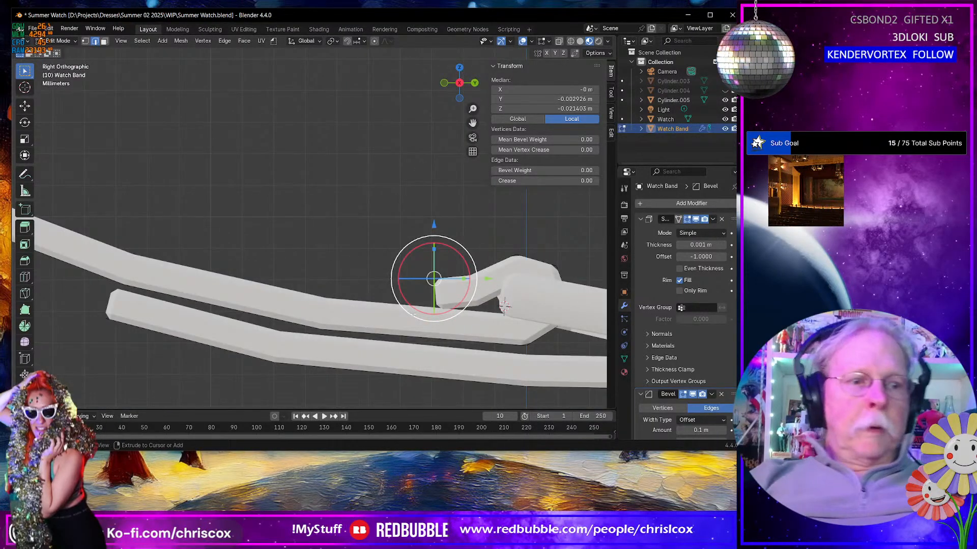
key("ctrl+shift+z")
Step: Extrude the wrapped strap's end edge about 3.2 mm farther back along the band's inner surface in the right orthographic view
scroll(412, 314, "down", 5)
middle_click_drag(408, 314, 364, 351)
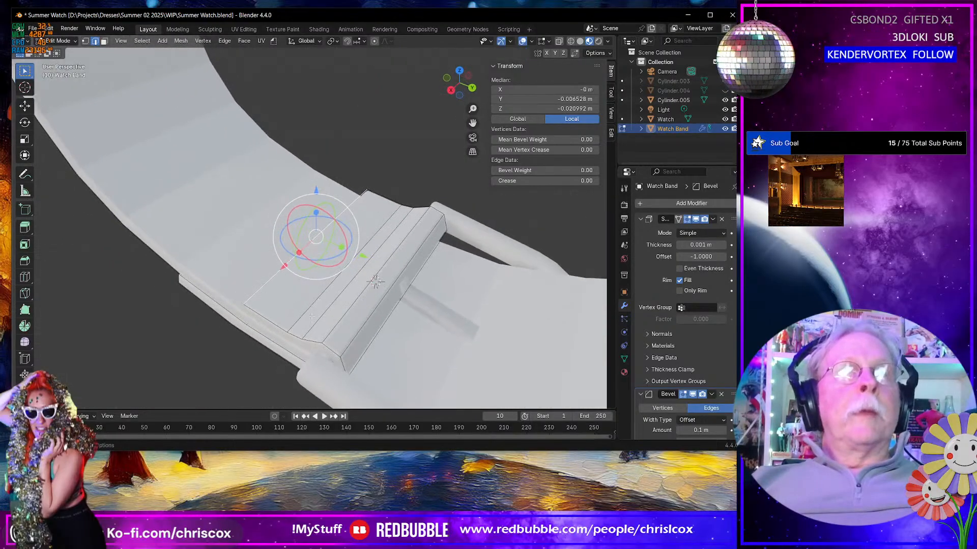
key("e")
right_click(266, 284)
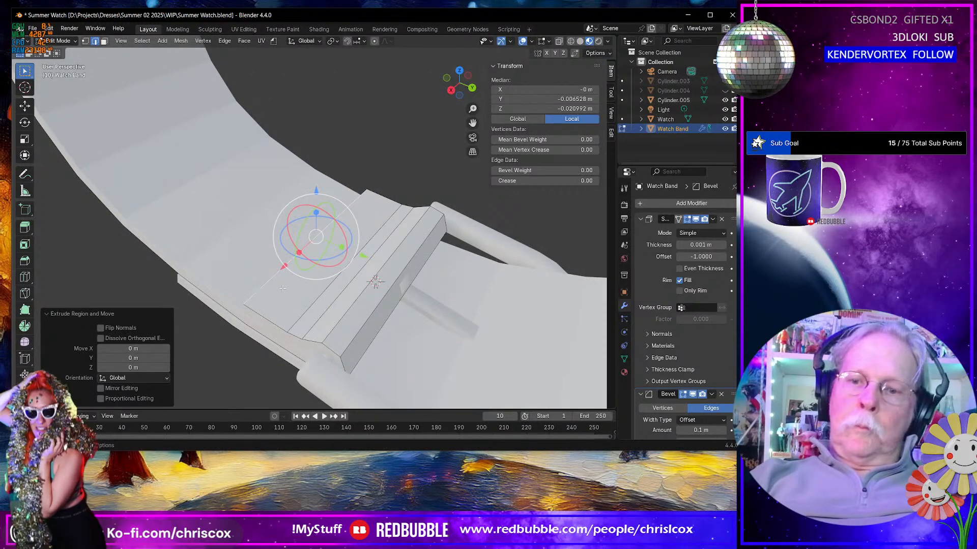
key("KP_3")
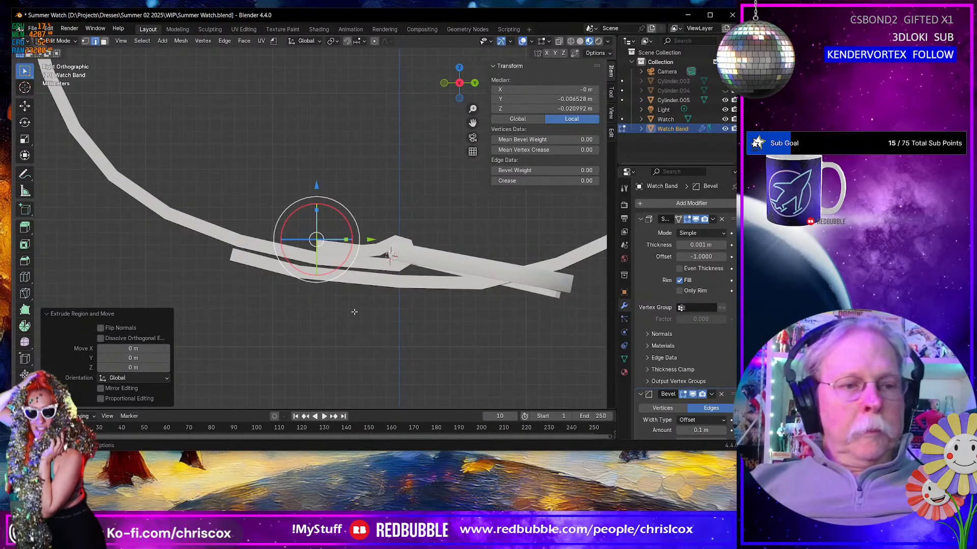
key("g")
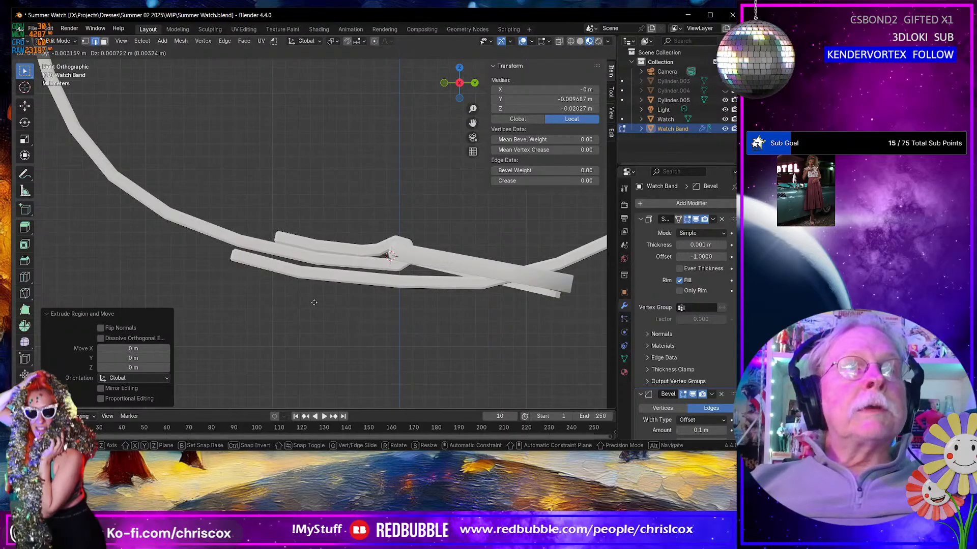
left_click(313, 301)
Step: Split the edge between the new end segment and the strap, and slide it about 0.26 toward the segment to open a gap
middle_click_drag(313, 302, 292, 322)
key("ctrl+KP_Add")
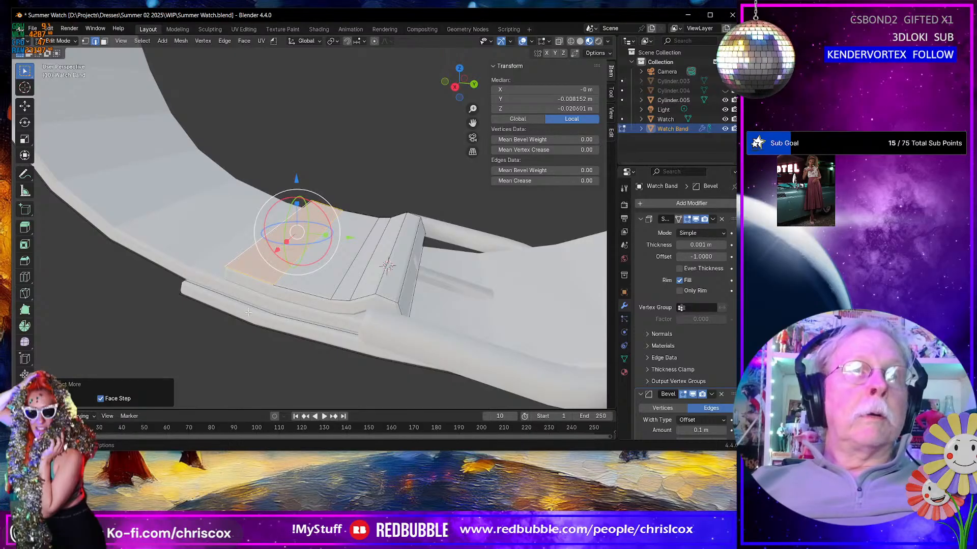
left_click(282, 276)
key("ctrl+e")
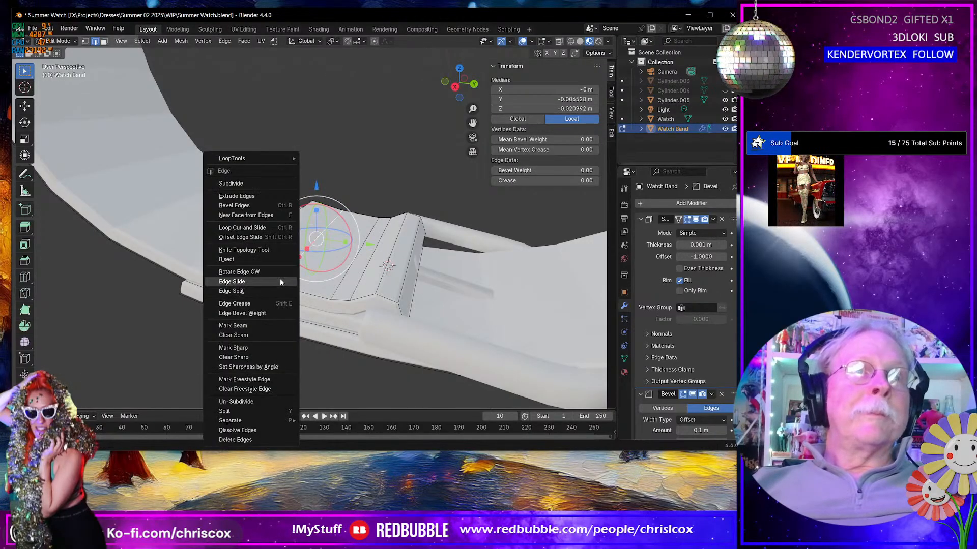
left_click(273, 291)
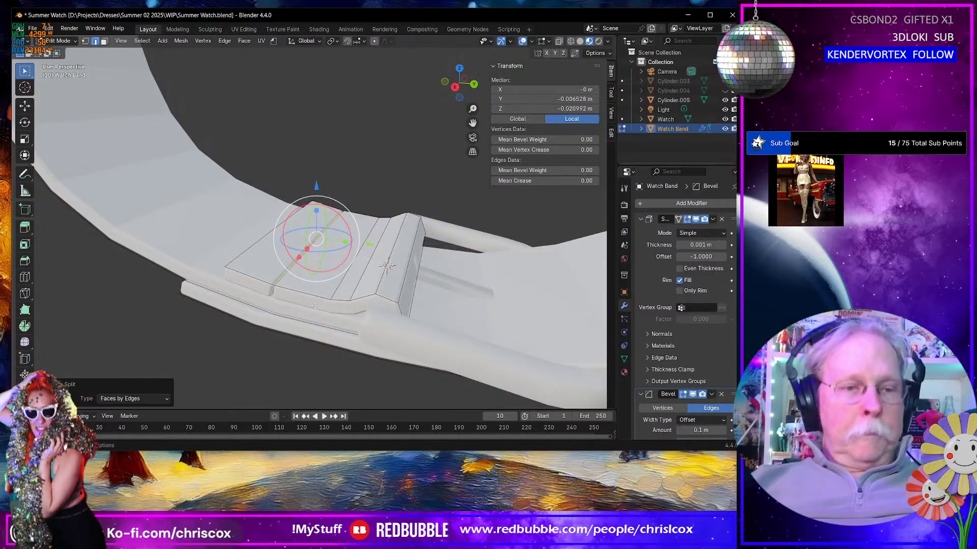
key("g")
key("g")
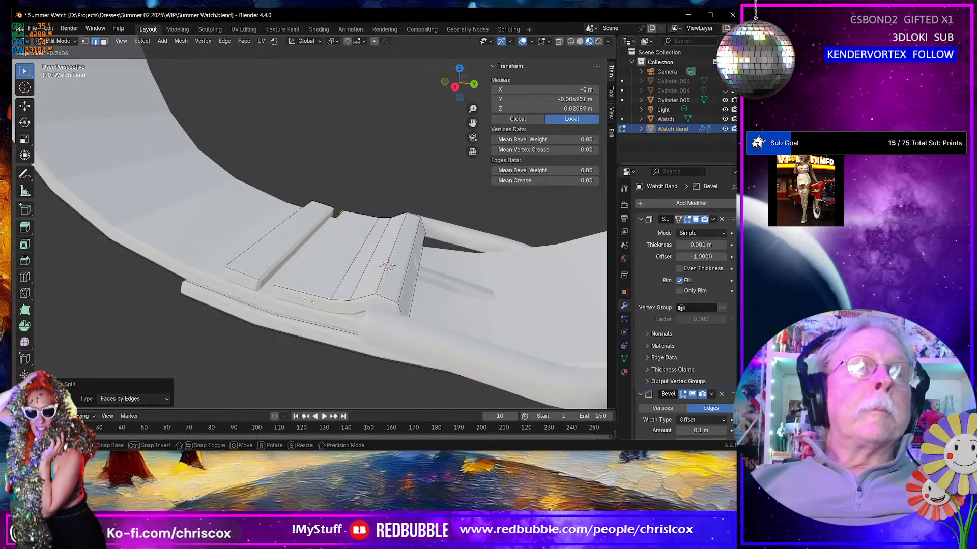
left_click(309, 302)
Step: Scale the two short side edges of the separated strip slightly outward along the X axis and extrude them in place
left_click(313, 207)
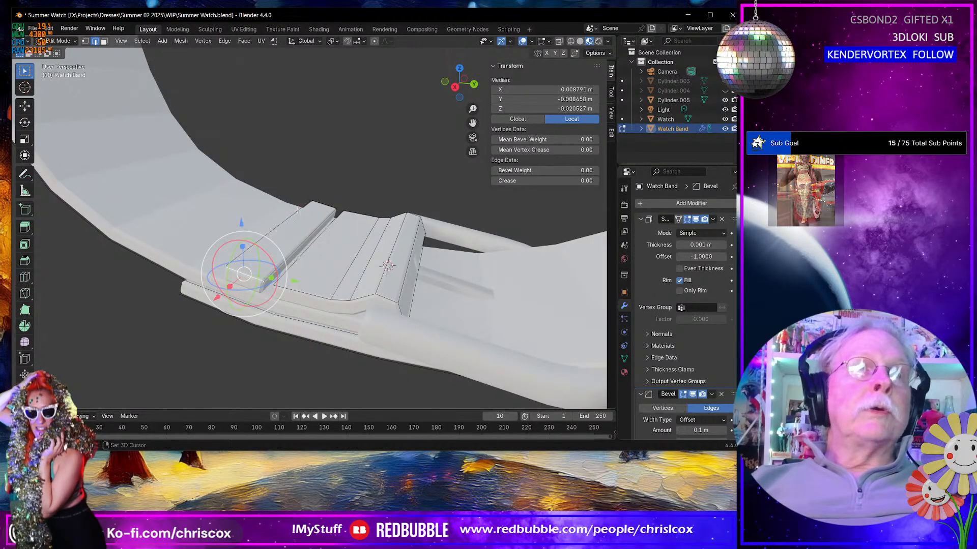
left_click(321, 204, "shift")
middle_click_drag(321, 205, 387, 205)
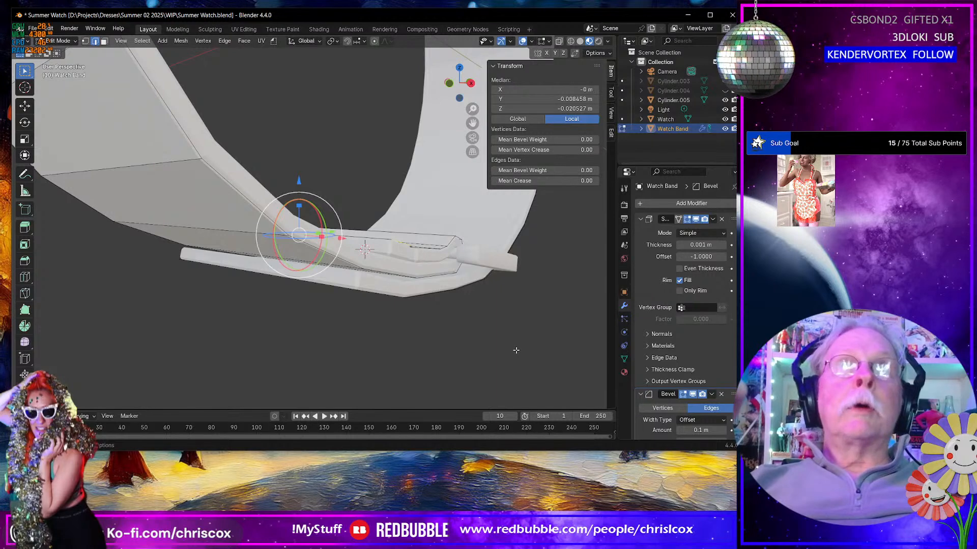
key("s")
key("x")
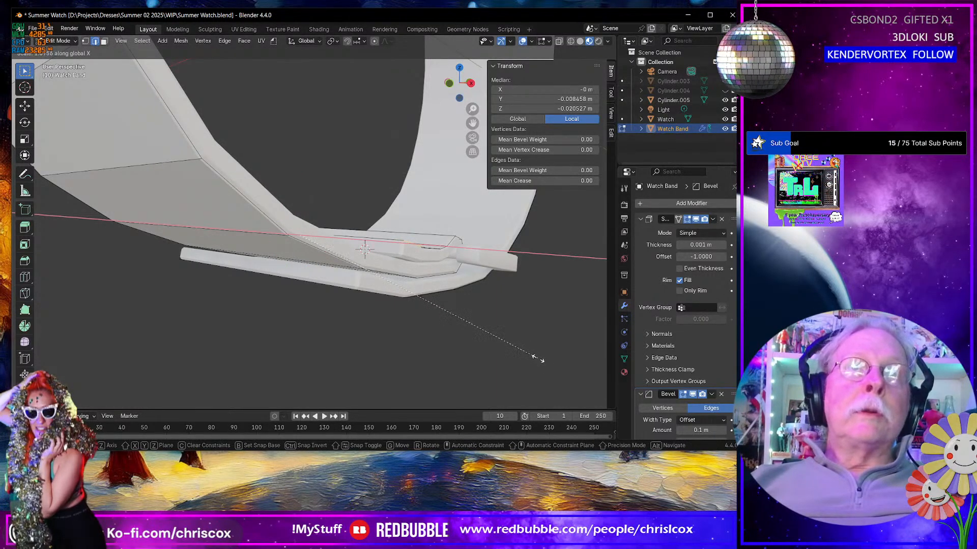
left_click(537, 358)
key("e")
right_click(539, 359)
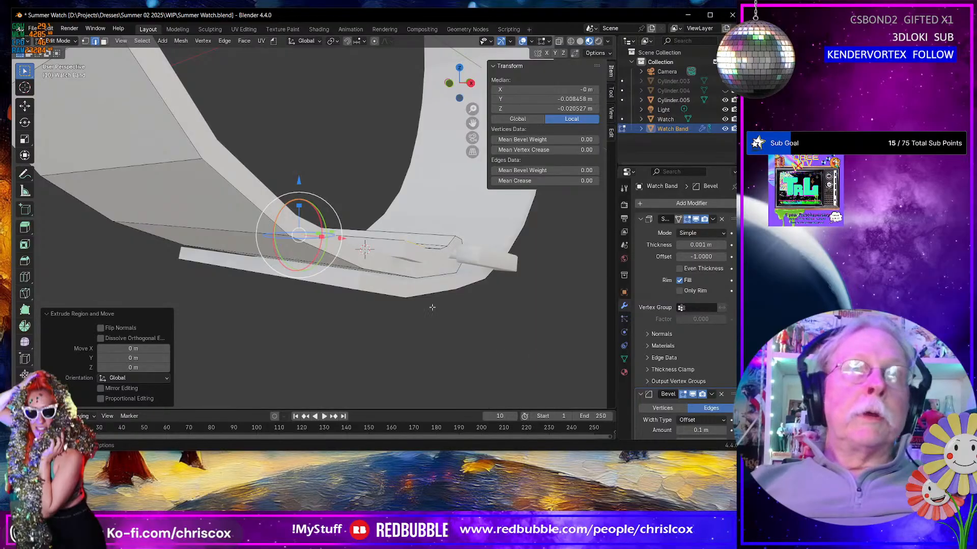
Step: Move the extruded side edges of the strap keeper about -1 mm in Y and -4.1 mm in Z, past the lower strap
key("KP_3")
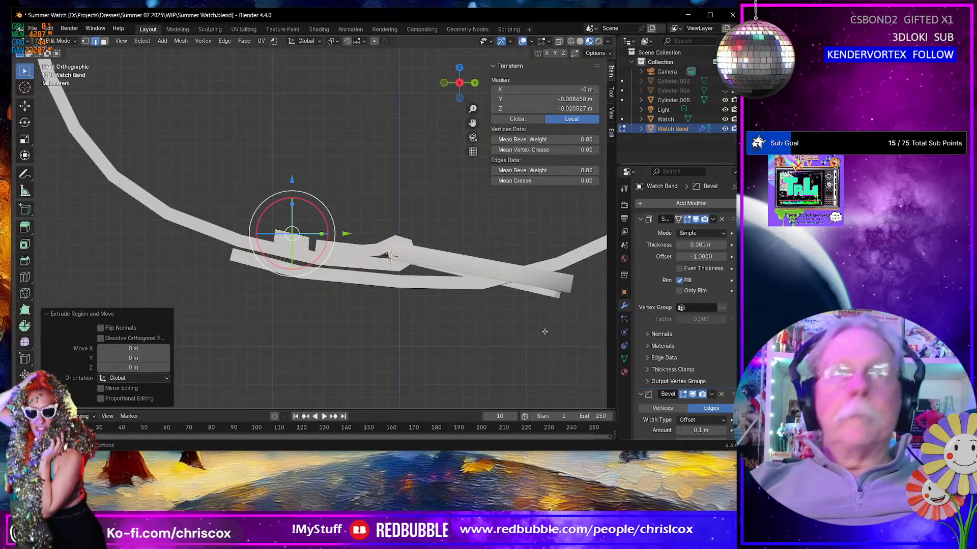
key("g")
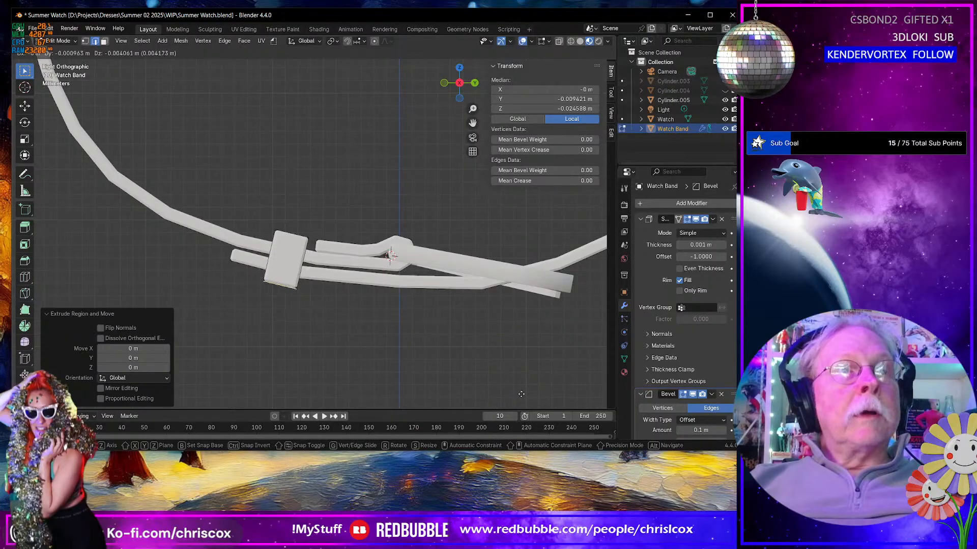
left_click(379, 365)
middle_click_drag(379, 365, 433, 309)
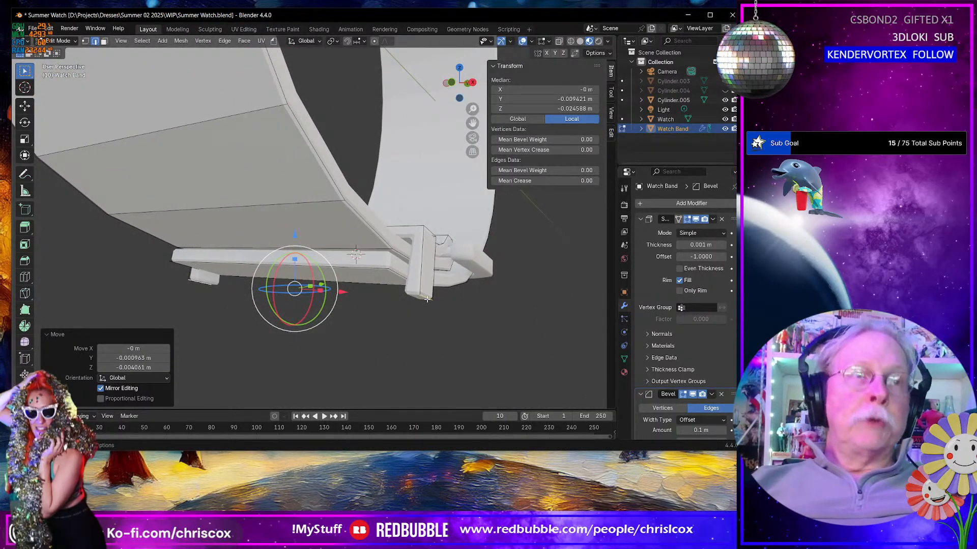
Step: Bridge the keeper's two lower side edges to close the loop underneath the strap
right_click(428, 301)
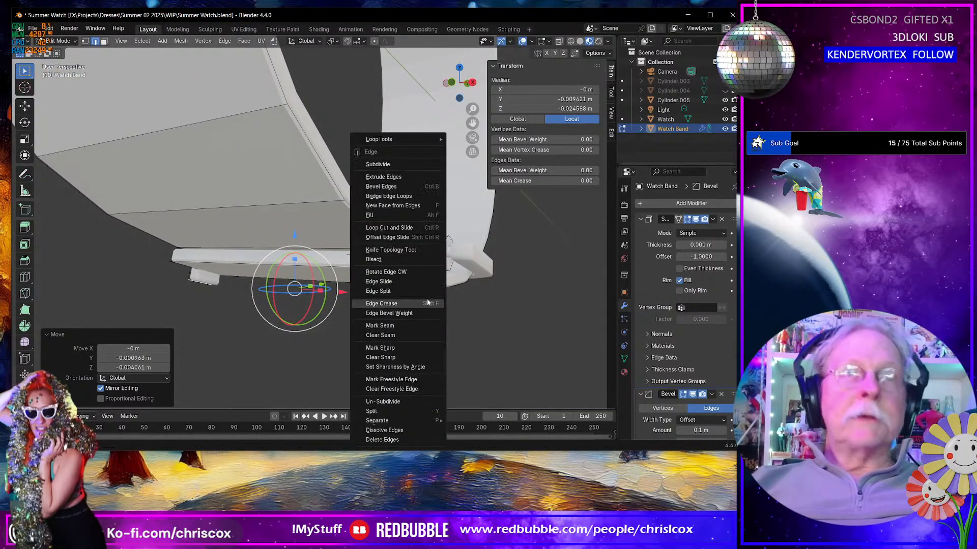
left_click(402, 196)
middle_click_drag(376, 279, 375, 279)
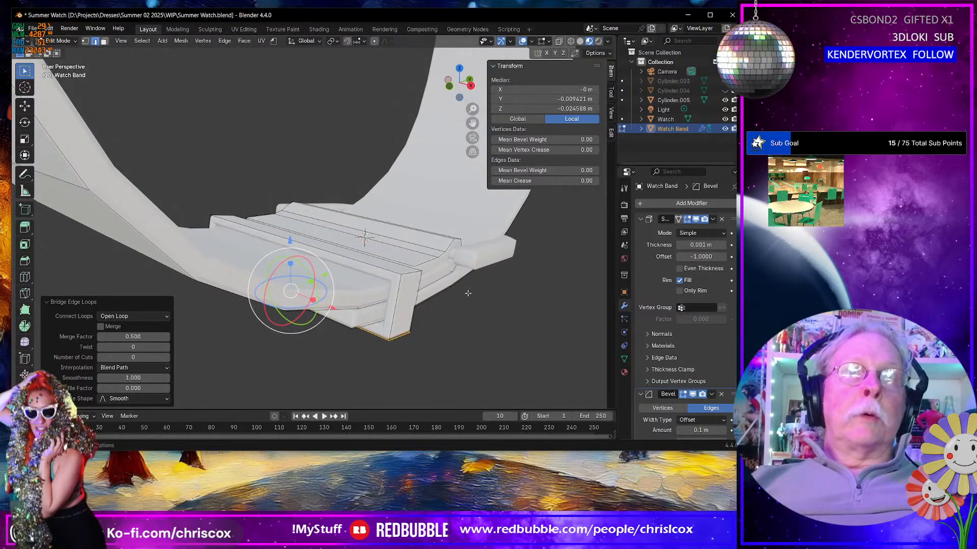
Step: Bevel the keeper loop's four corner edges with a single segment and inspect the whole band in Object Mode
left_click(402, 274)
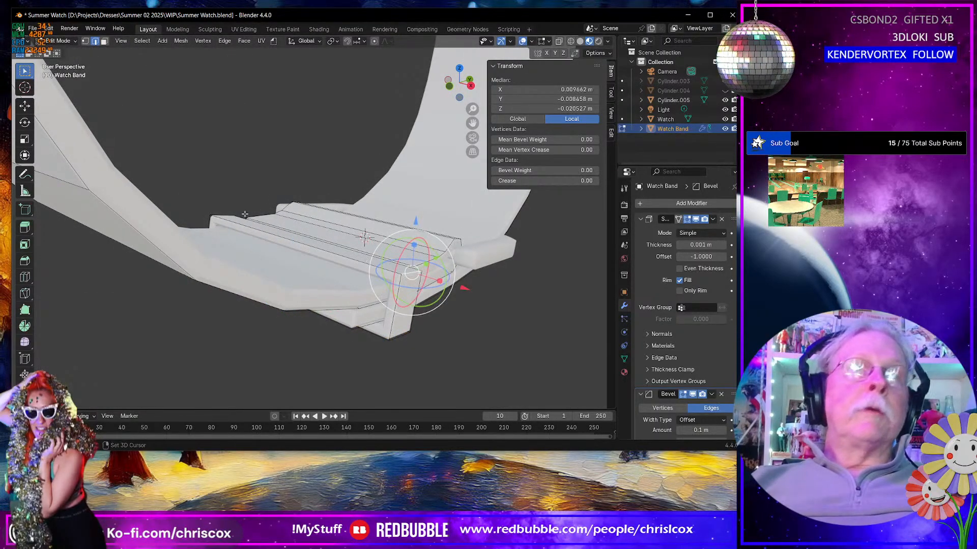
left_click(223, 217, "shift")
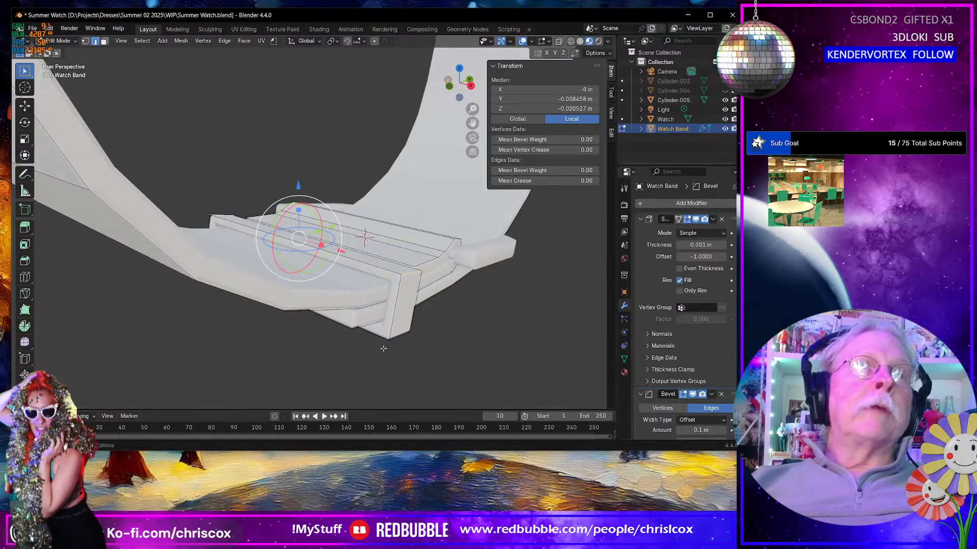
left_click(394, 339, "shift")
middle_click_drag(394, 339, 552, 312)
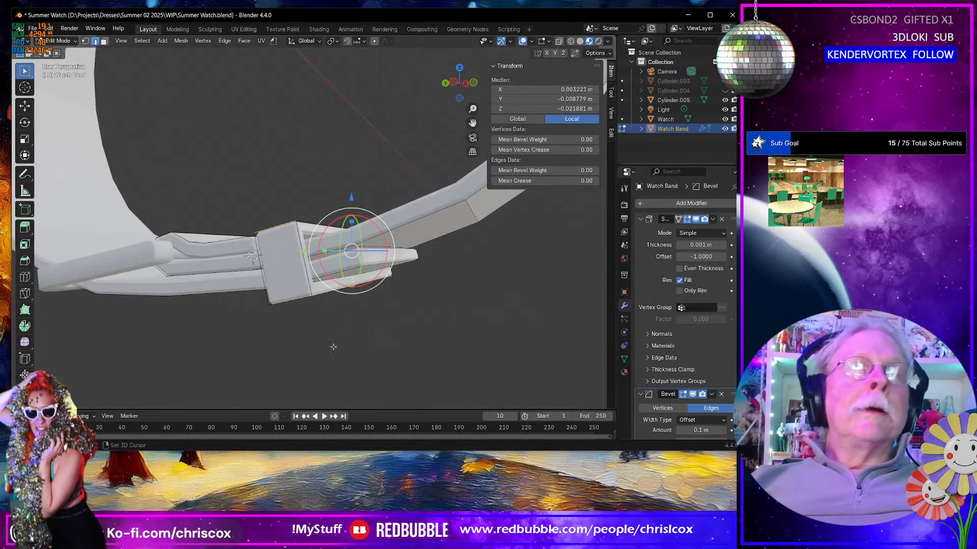
left_click(291, 305, "shift")
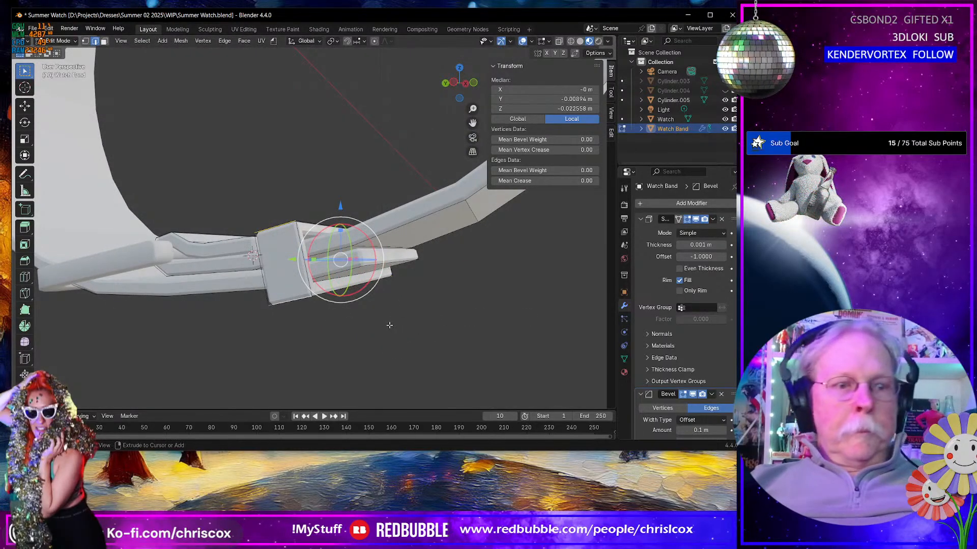
key("ctrl+b")
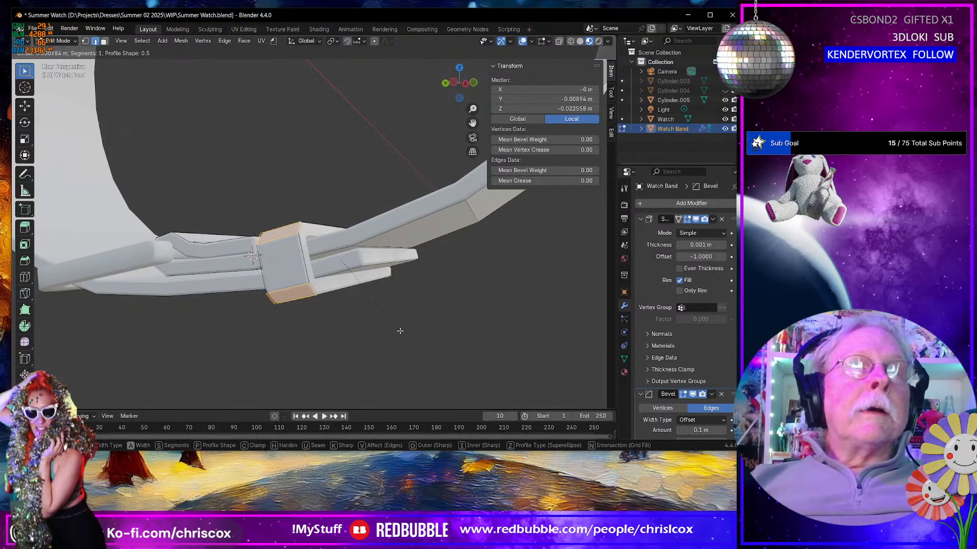
left_click(399, 330)
middle_click_drag(399, 329, 301, 324)
scroll(398, 334, "down", 3)
key("Tab")
middle_click_drag(400, 308, 330, 216)
scroll(334, 278, "down", 4)
scroll(304, 266, "up", 2)
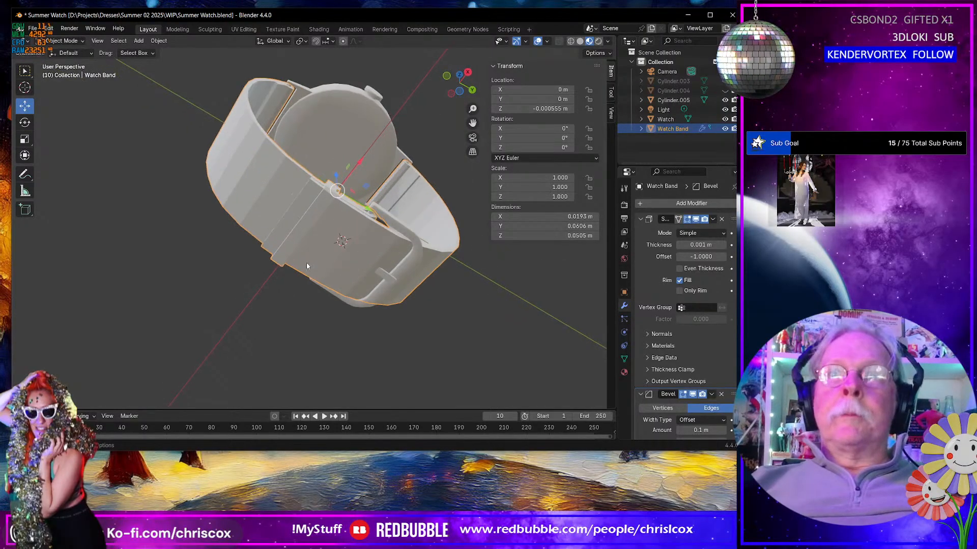
Step: Extrude the end edge of the strap tail about -5.6 mm in Y and 2.1 mm in Z, following the band's curve
key("Tab")
left_click(283, 222)
middle_click_drag(284, 223, 266, 255)
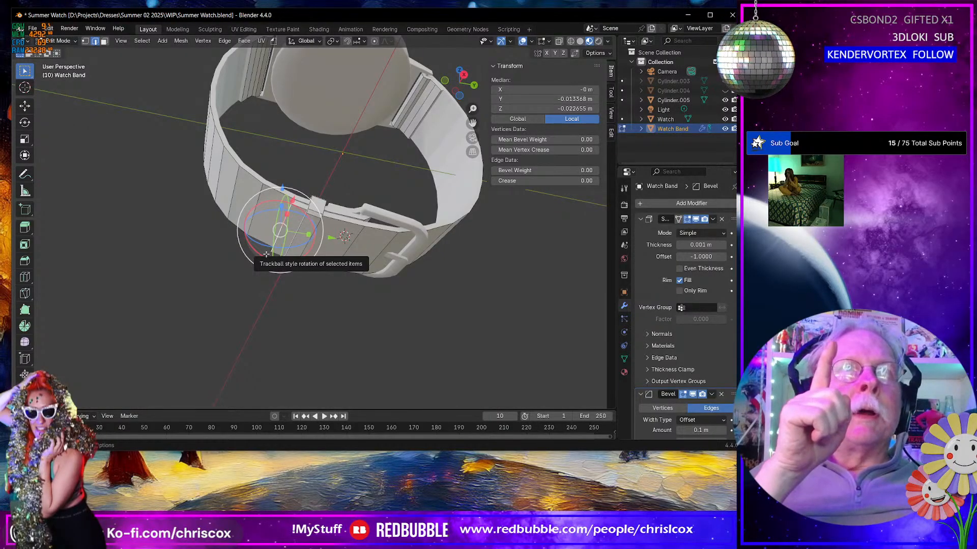
middle_click_drag(266, 254, 260, 281)
scroll(300, 235, "down", 6)
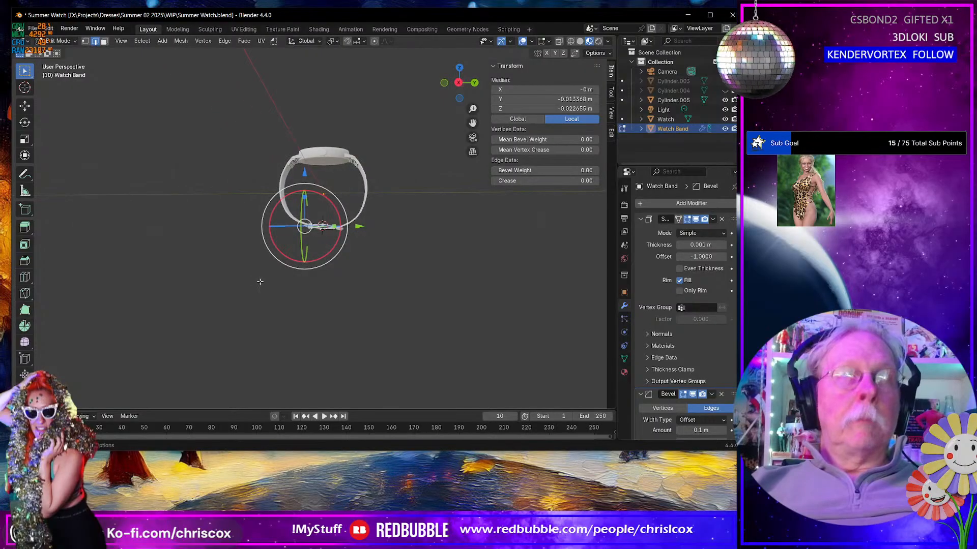
key("KP_3")
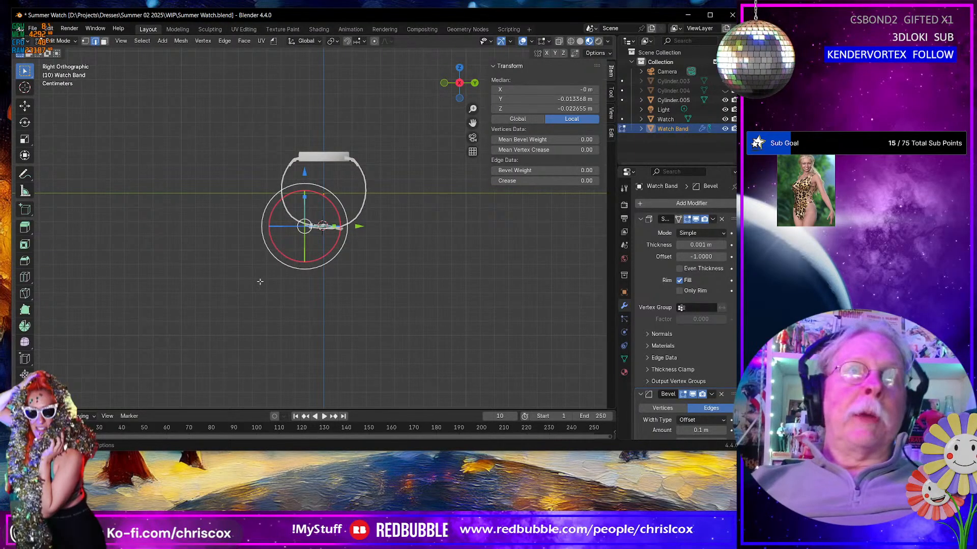
key("KP_Decimal")
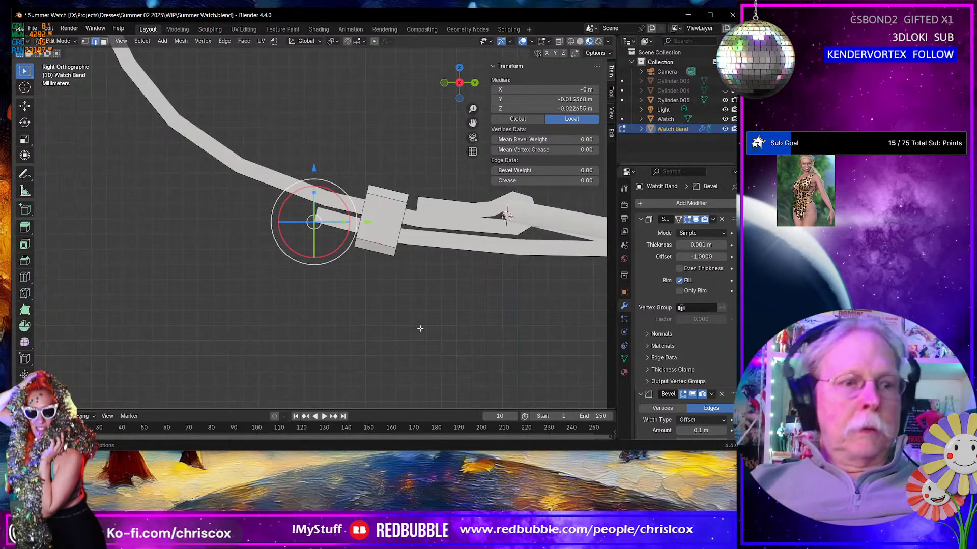
key("g")
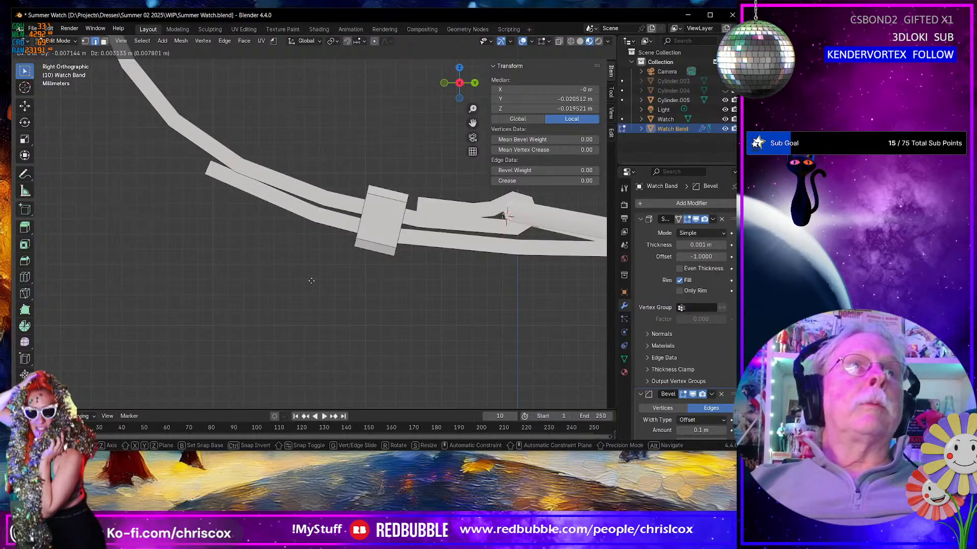
left_click(334, 297)
middle_click_drag(327, 296, 406, 249)
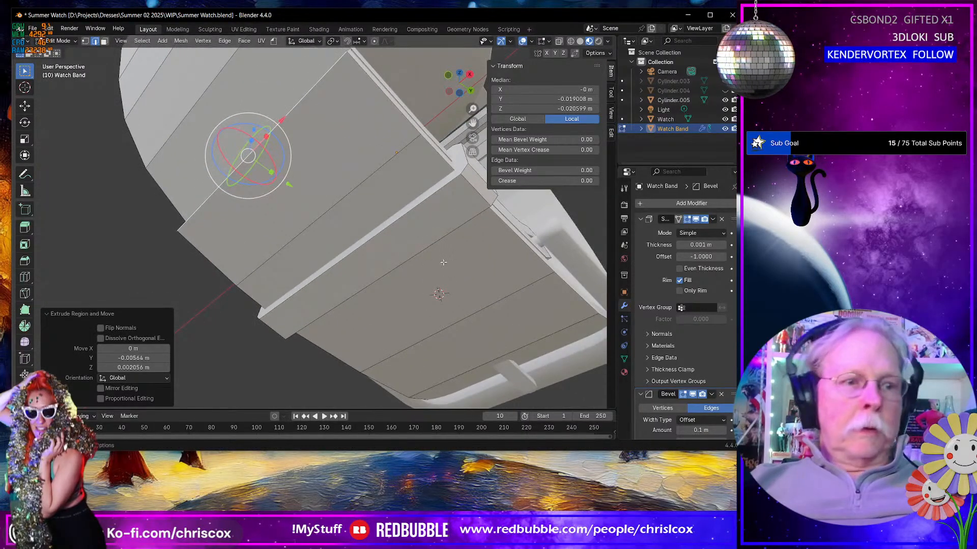
Step: Try to taper the strap tip by scaling its end edge to about 0.429 along X and bevelling its corners
key("s")
key("x")
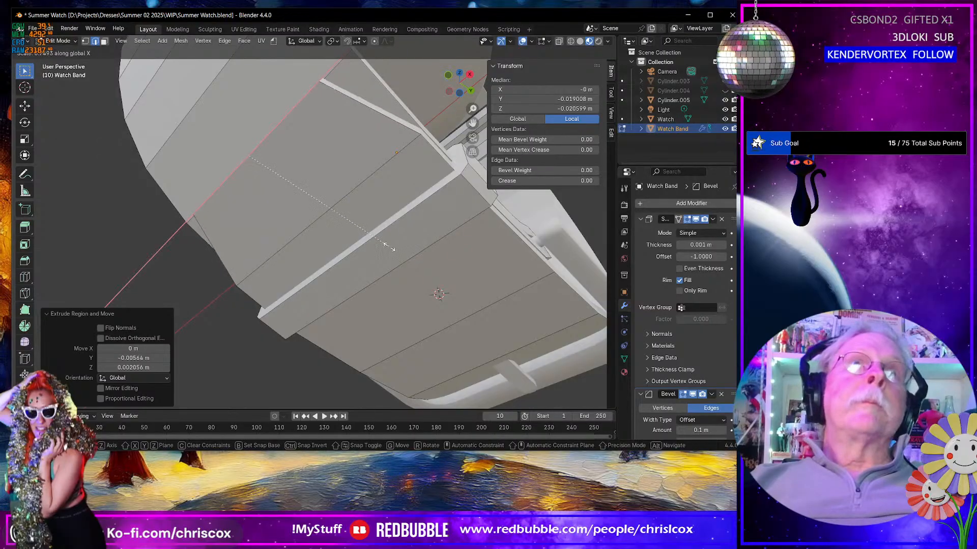
left_click(299, 232)
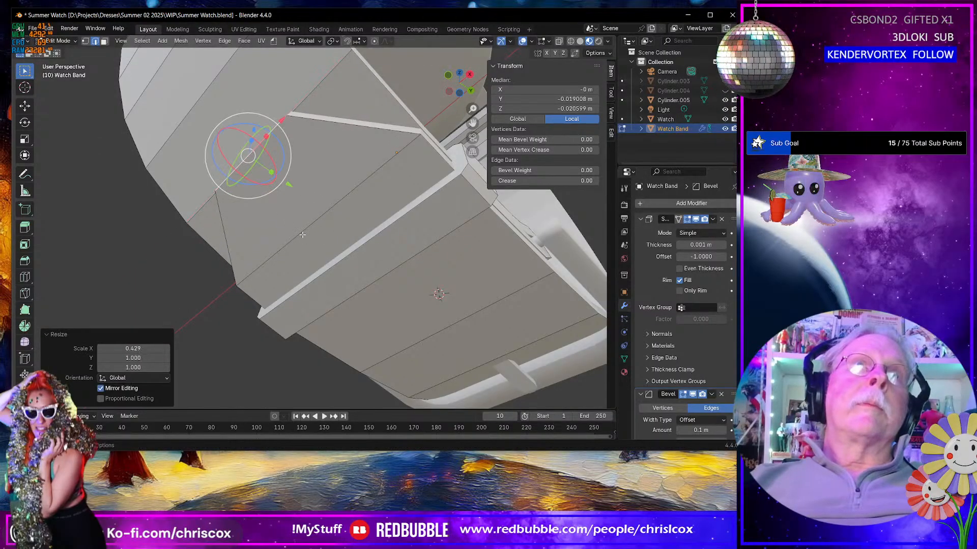
scroll(315, 223, "down", 3)
middle_click_drag(315, 223, 357, 193)
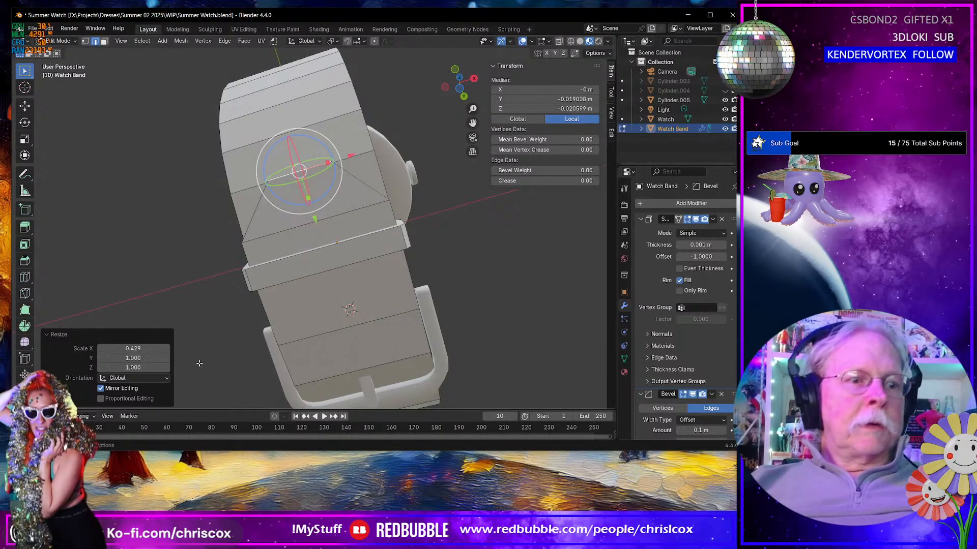
key("ctrl+b")
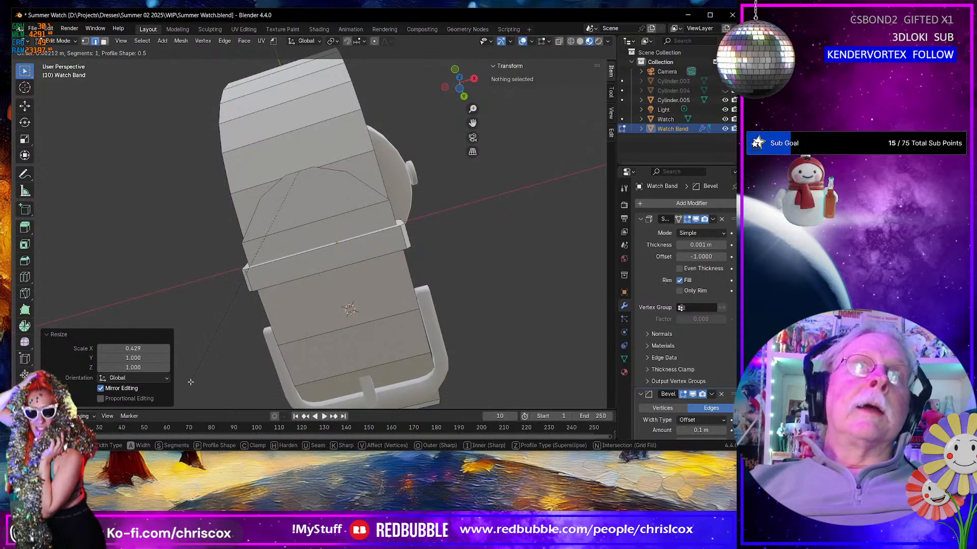
left_click(196, 378)
middle_click_drag(344, 290, 307, 316)
key("ctrl+z")
key("ctrl+z")
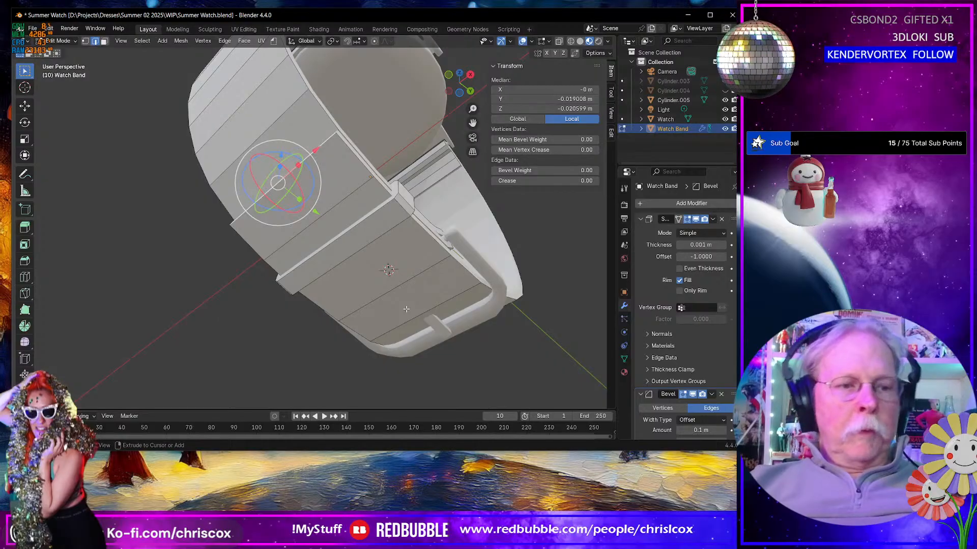
Step: Bevel the strap tip's two end vertices about 0.005 m wide with two segments to round the tail
key("ctrl+b")
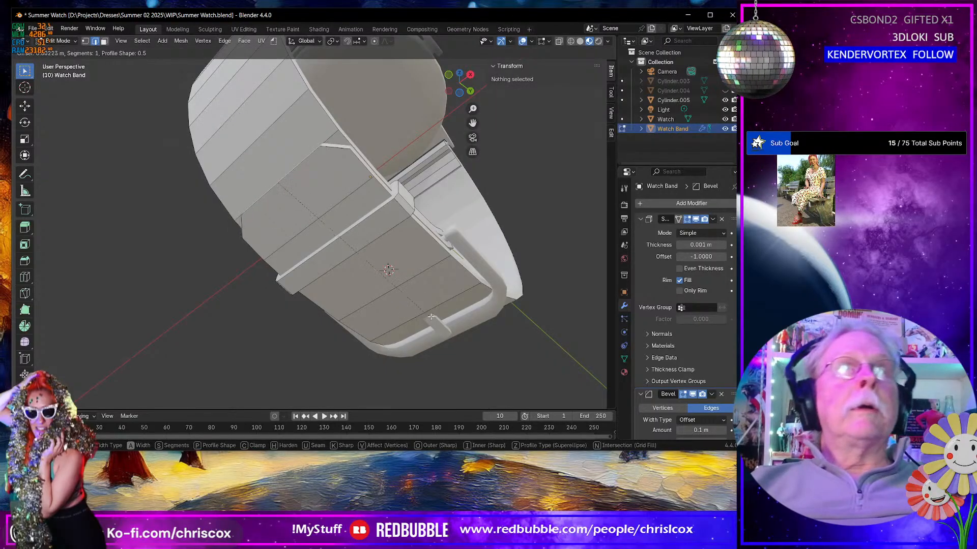
scroll(445, 324, "up", 1)
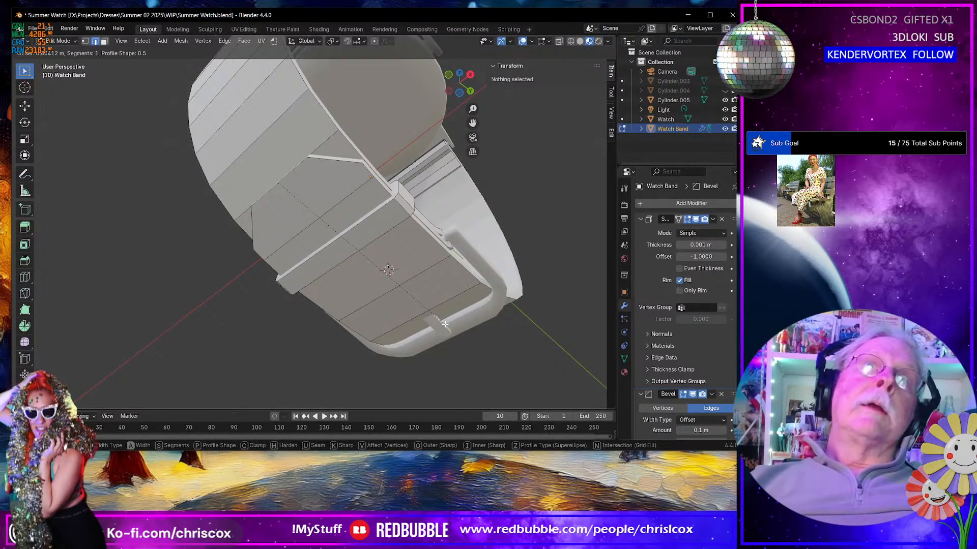
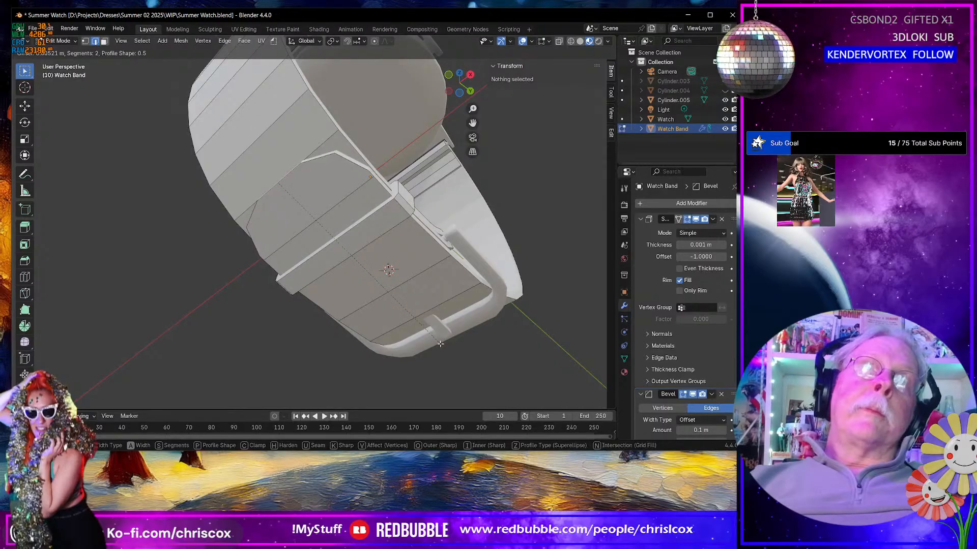
left_click(440, 341)
middle_click_drag(440, 341, 335, 338)
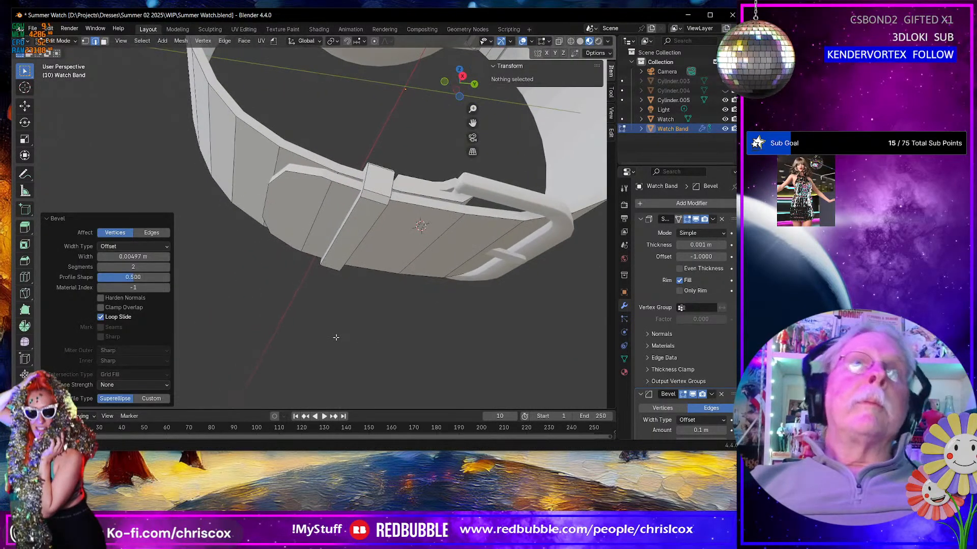
Step: Knife two cuts across the rounded strap tip between its opposite bevel vertices, and return to Object Mode
middle_click_drag(346, 305, 430, 289, "shift")
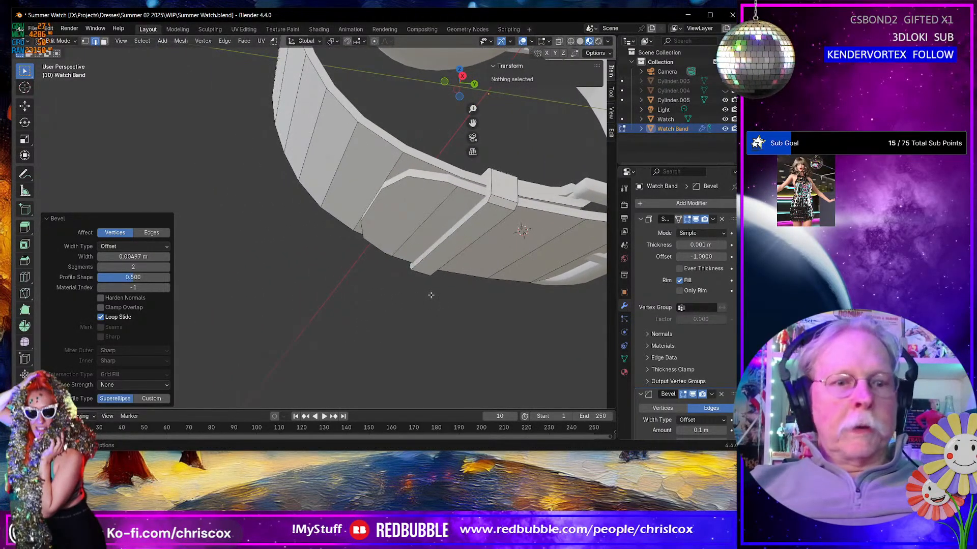
key("k")
left_click(447, 182)
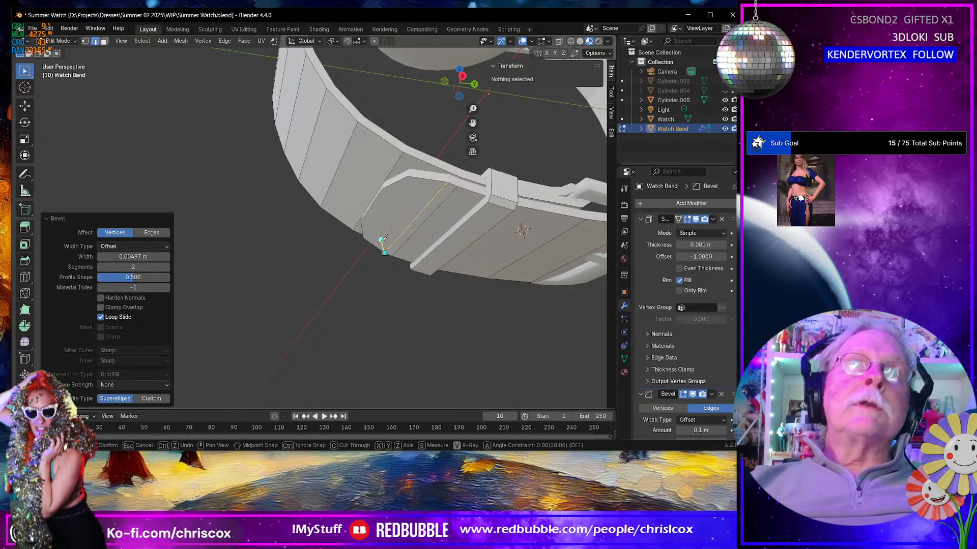
left_click(364, 239)
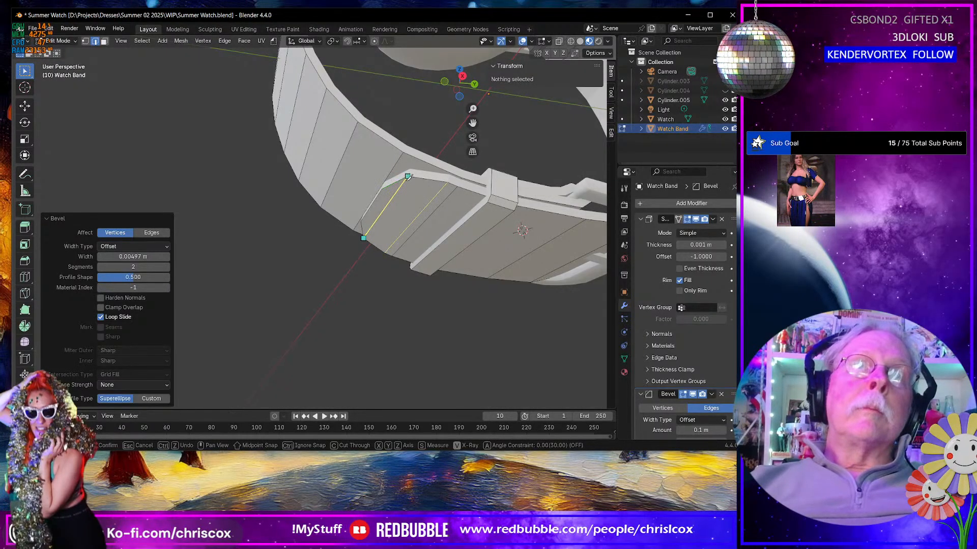
left_click(407, 176)
key("Return")
scroll(420, 178, "down", 4)
middle_click_drag(432, 183, 408, 239)
scroll(393, 254, "up", 5)
scroll(395, 234, "down", 5)
key("Tab")
scroll(408, 237, "up", 4)
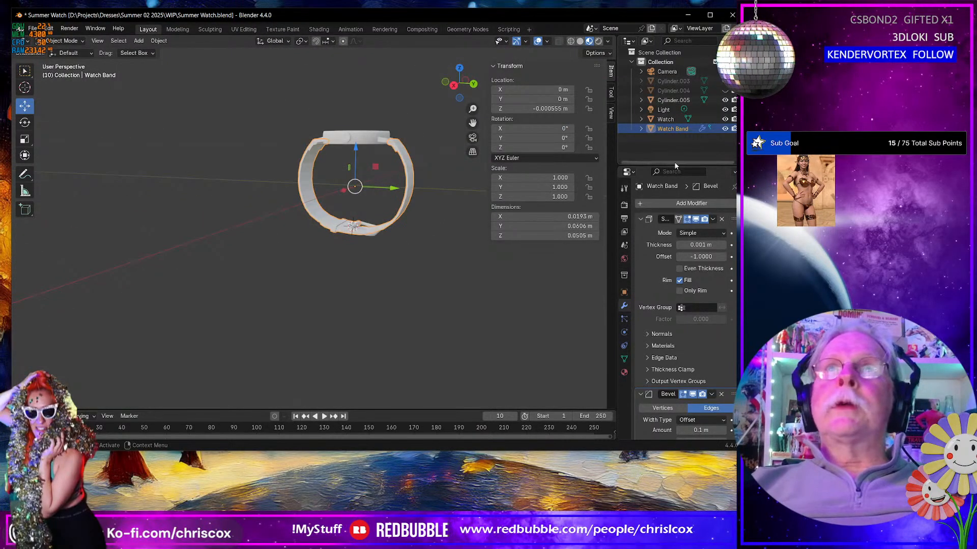
Step: Duplicate the watch band in place, hide the copy, and keep the original selected
key("shift+d")
right_click(344, 237)
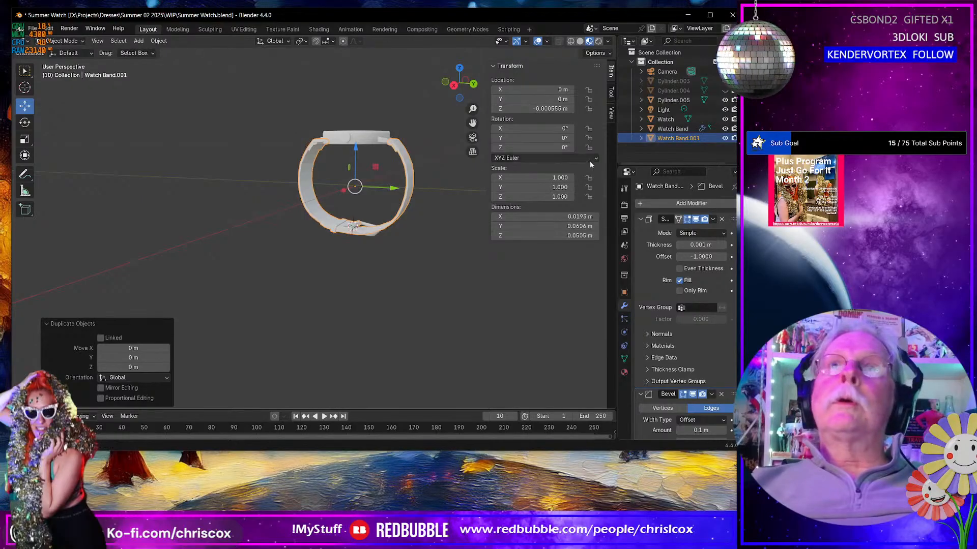
left_click(671, 129)
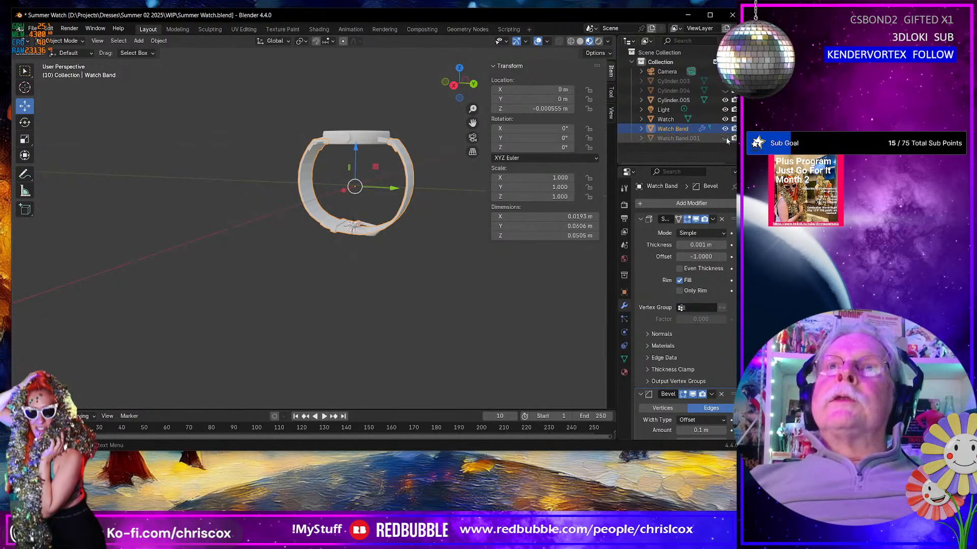
left_click(726, 138)
Step: Collapse the settings of the watch band's Solidify and Bevel modifiers
scroll(387, 261, "up", 4)
middle_click_drag(386, 261, 391, 304)
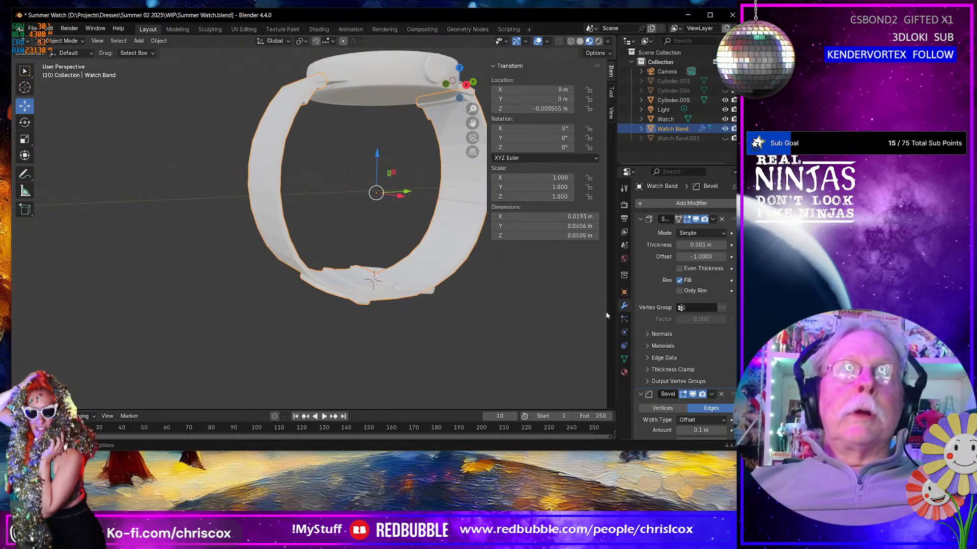
left_click(640, 219)
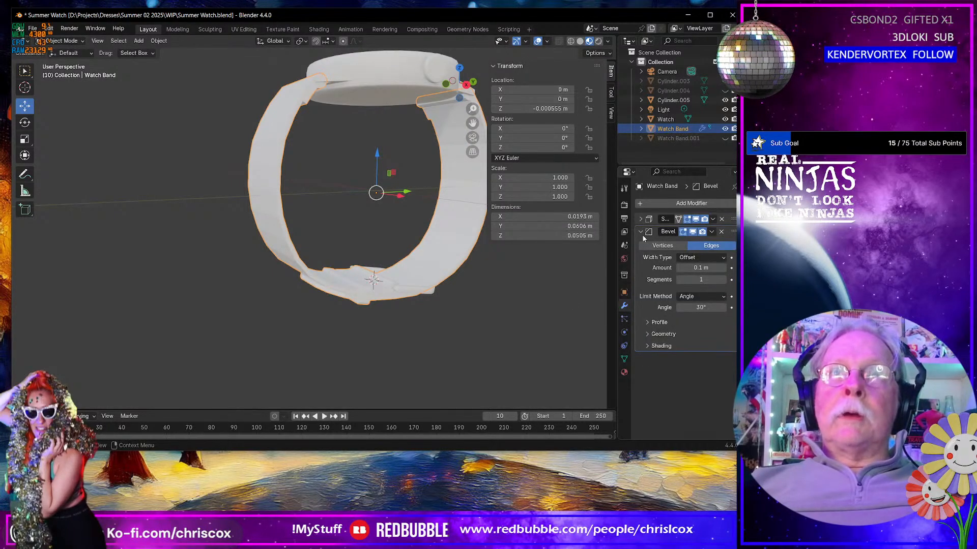
left_click(641, 232)
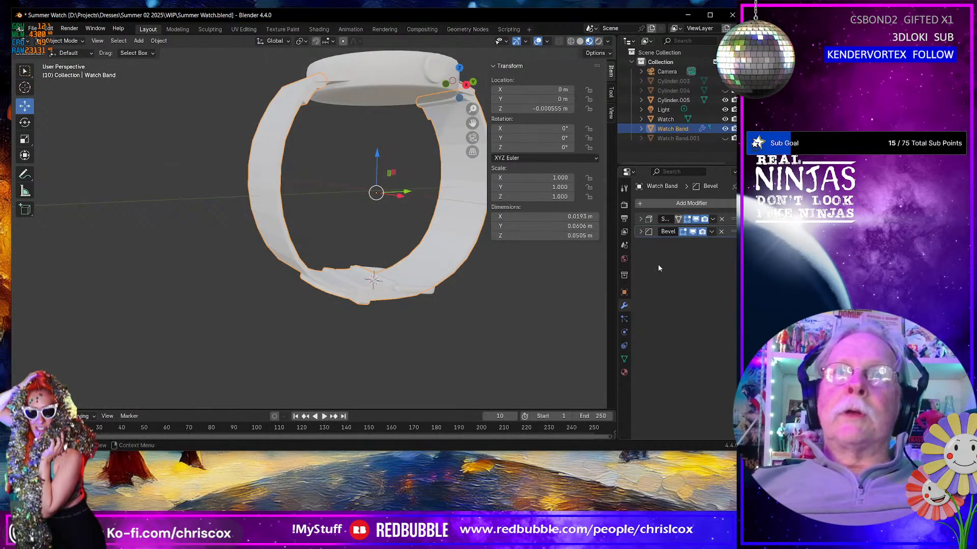
Step: Add a Subdivision Surface modifier to the watch band and switch the viewport to rendered shading
left_click(685, 204)
mouse_move(616, 206)
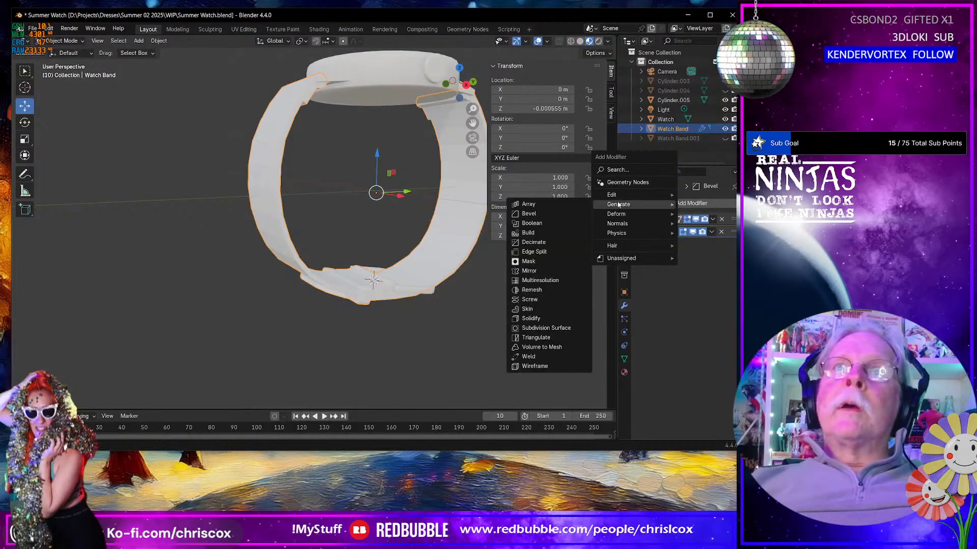
left_click(544, 330)
middle_click_drag(433, 313, 555, 281)
scroll(436, 311, "up", 2)
scroll(533, 286, "up", 1)
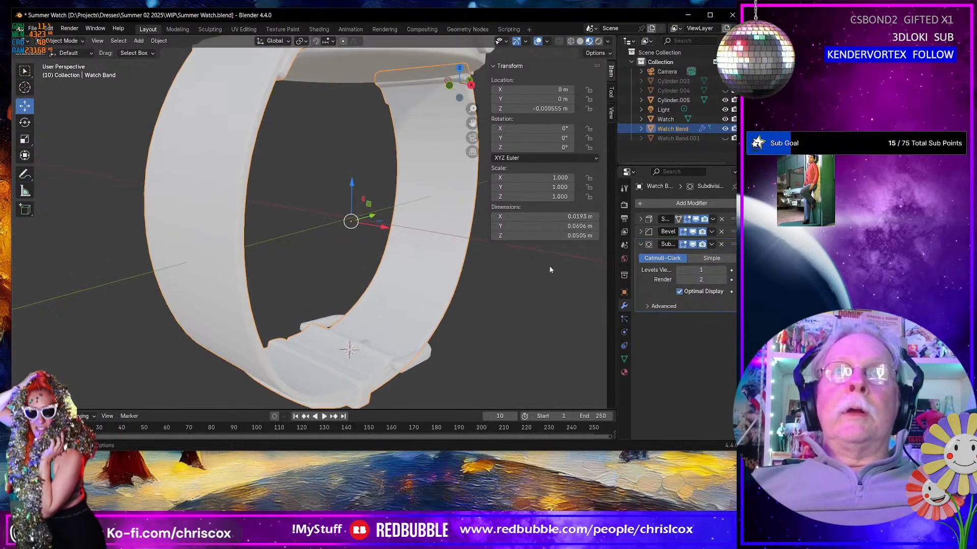
left_click(599, 41)
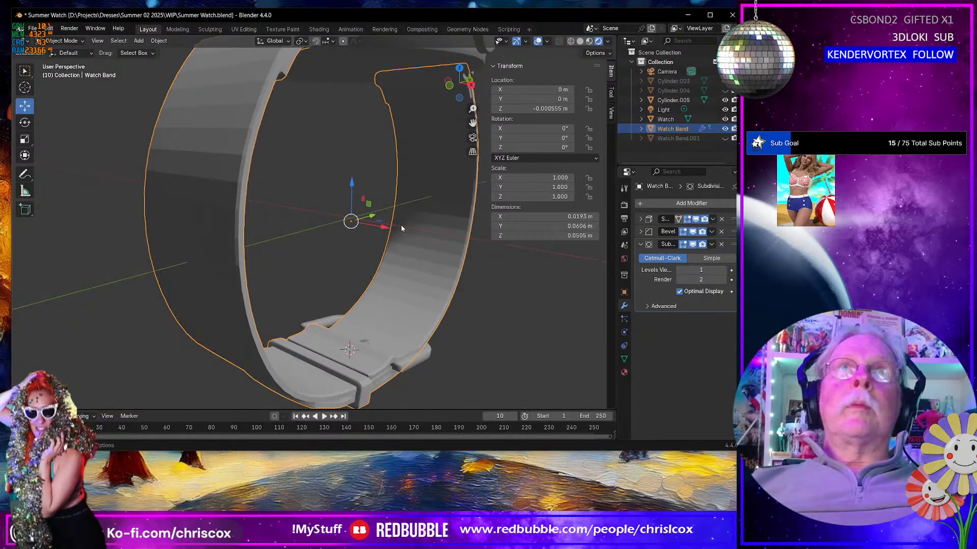
Step: Select the watch and examine the list of its materials
scroll(400, 225, "down", 3)
middle_click_drag(400, 225, 405, 194)
left_click(375, 156)
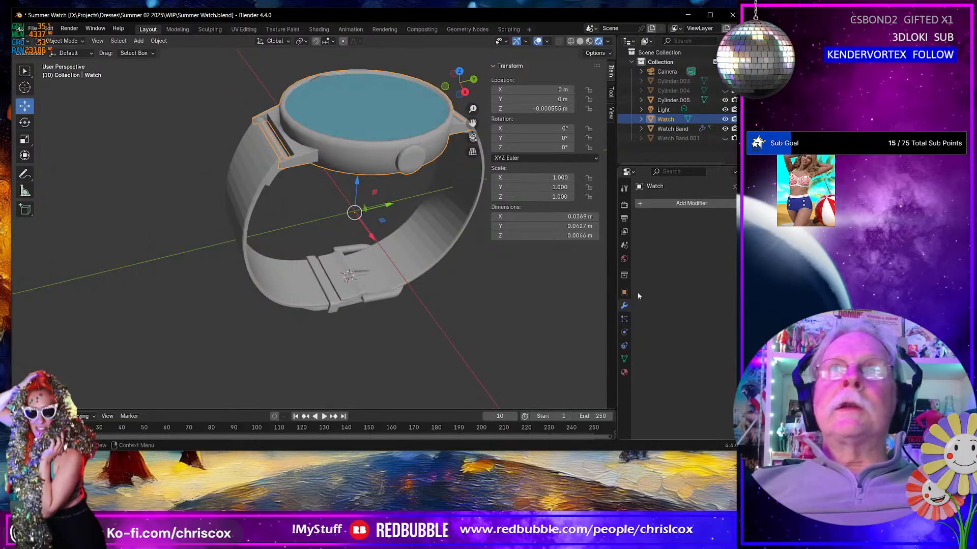
left_click(625, 371)
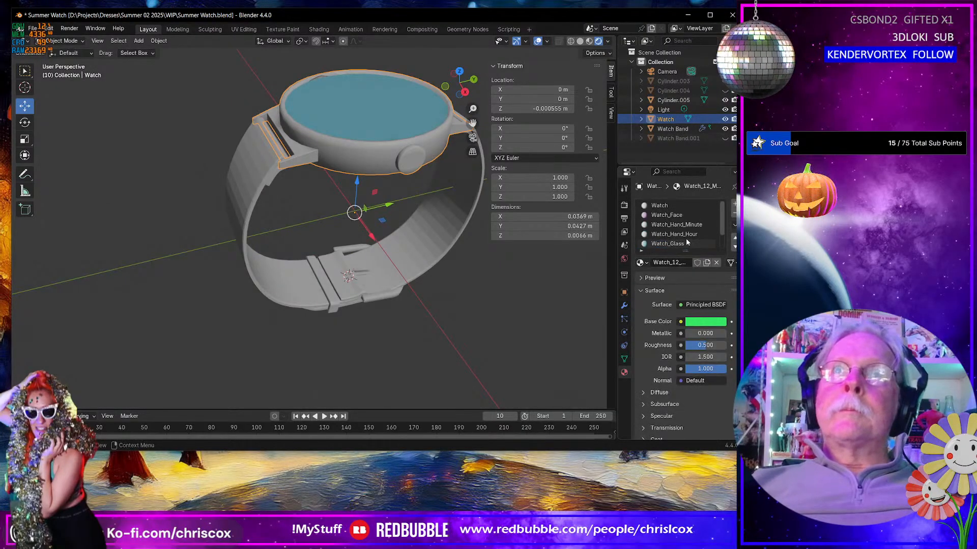
scroll(686, 243, "down", 2)
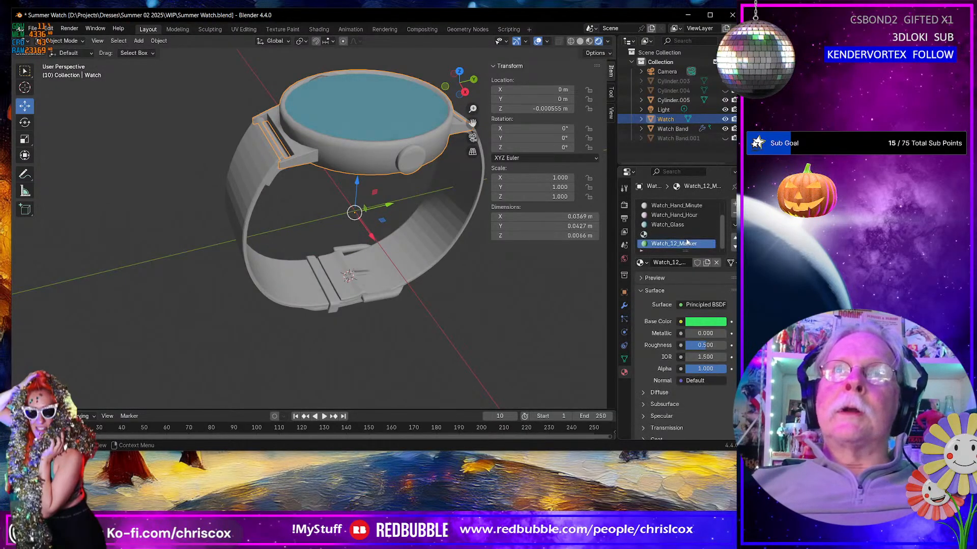
Step: Create a material slot on the watch band with a new material named Watch_Band
left_click(419, 256)
middle_click_drag(419, 256, 416, 208)
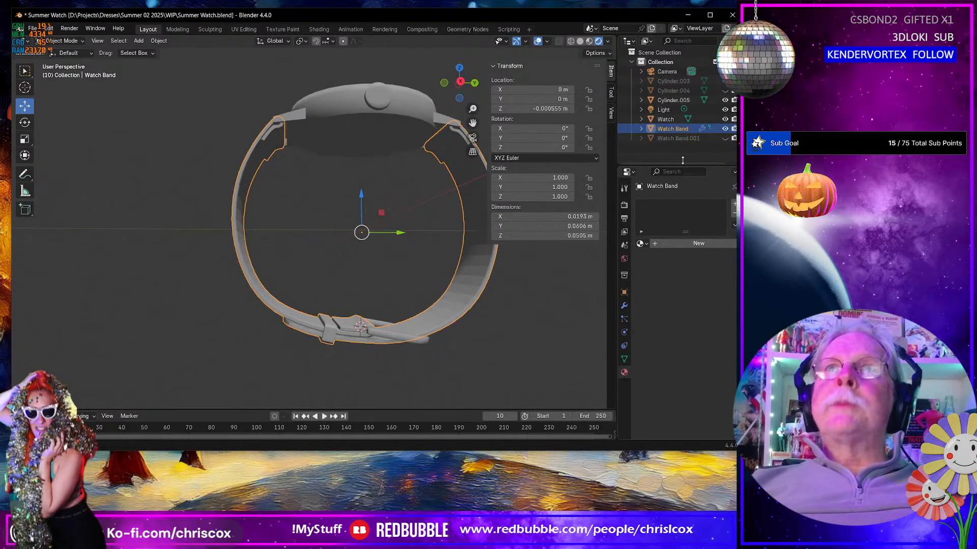
left_click(734, 204)
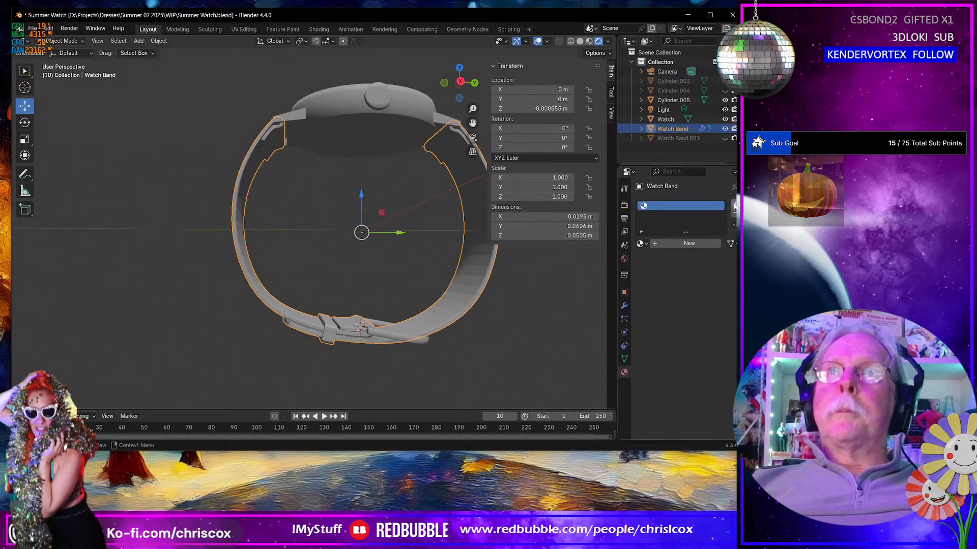
left_click(659, 245)
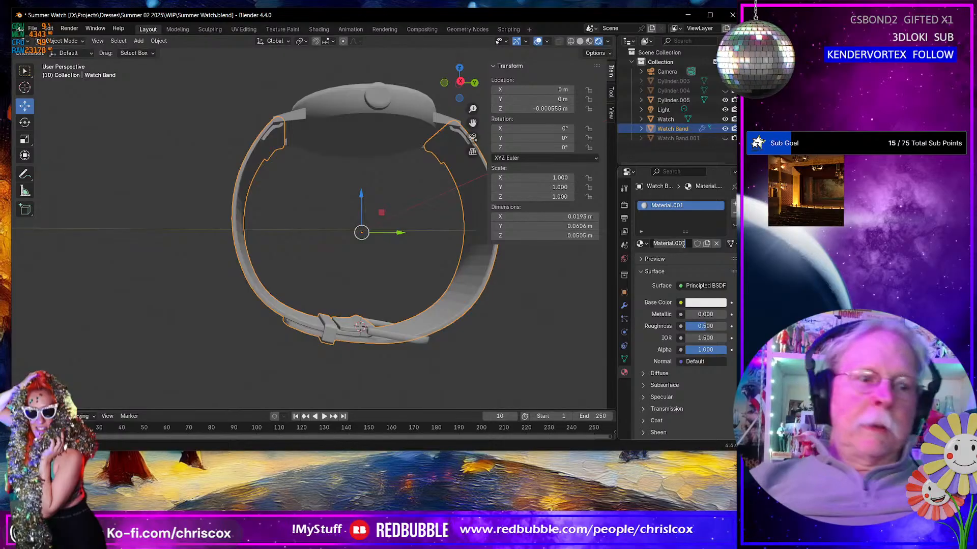
double_click(683, 244)
type("Watch_Band")
key("Return")
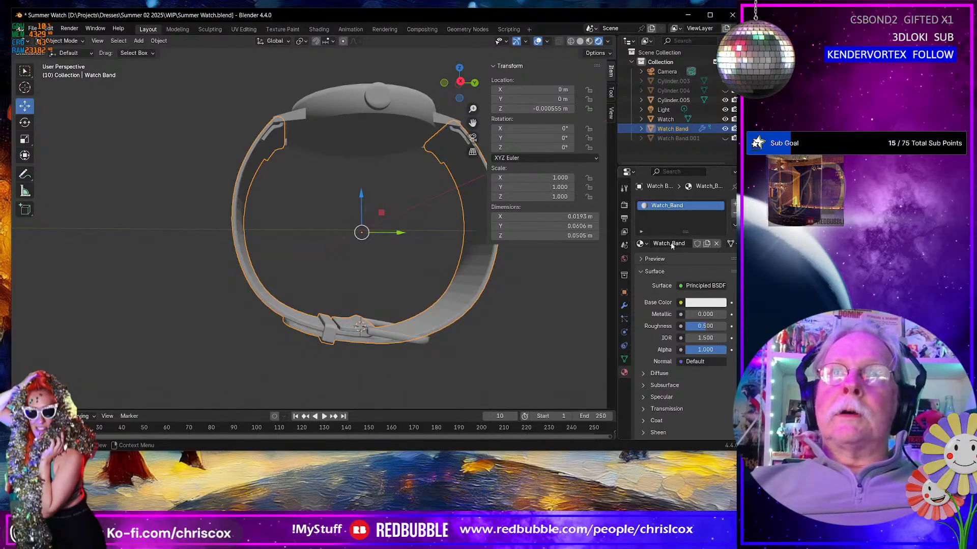
Step: Set the Watch_Band material's base color to a light salmon red
left_click(691, 304)
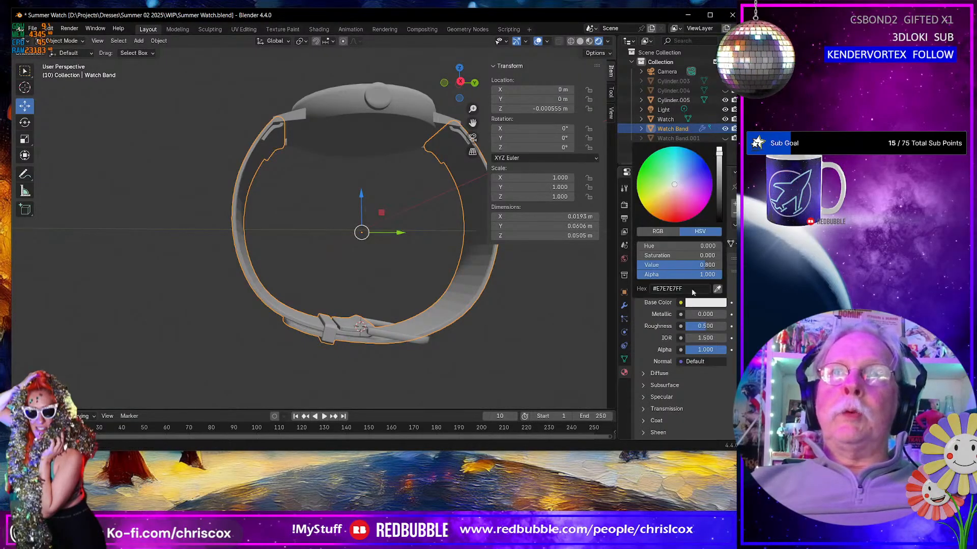
left_click_drag(677, 194, 674, 201)
middle_click_drag(340, 292, 357, 314)
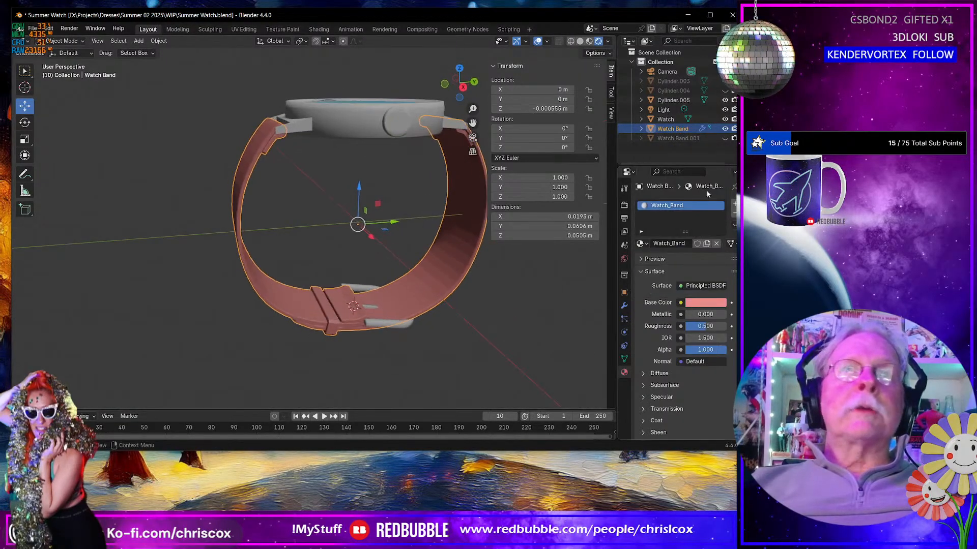
Step: Give the buckle a new material named Watch_Buckle and add a second, empty material slot to it
left_click(384, 330)
left_click(680, 243)
left_click(734, 206)
left_click(667, 206)
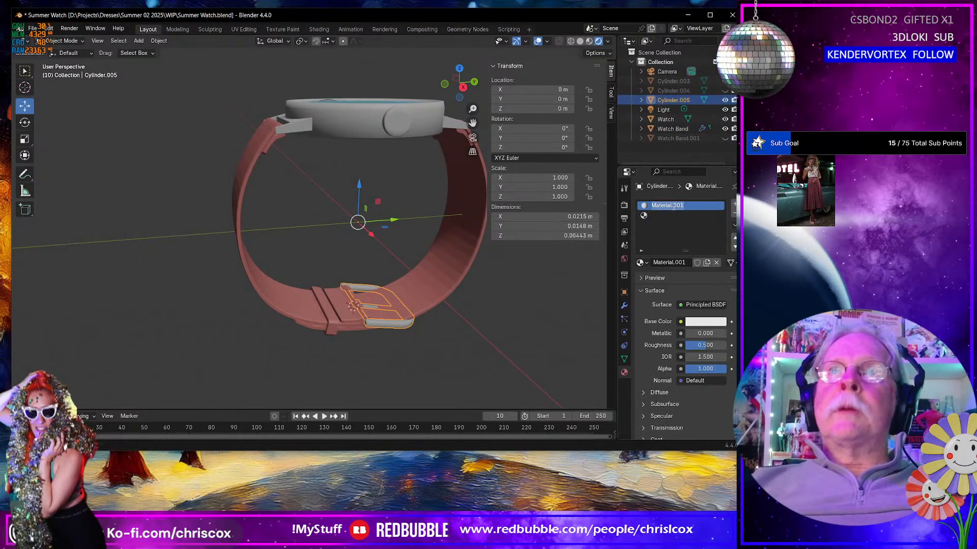
left_click(689, 262)
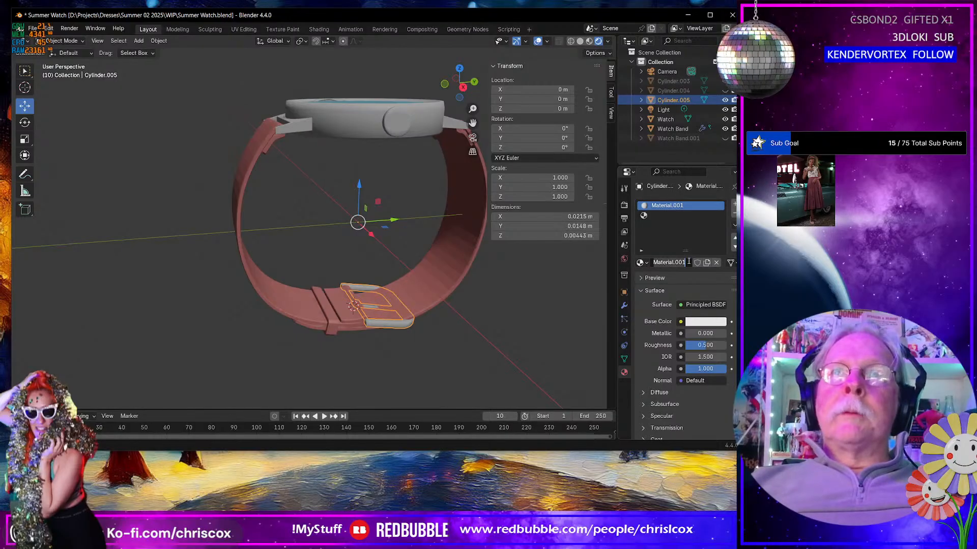
type("Watch_Buckle")
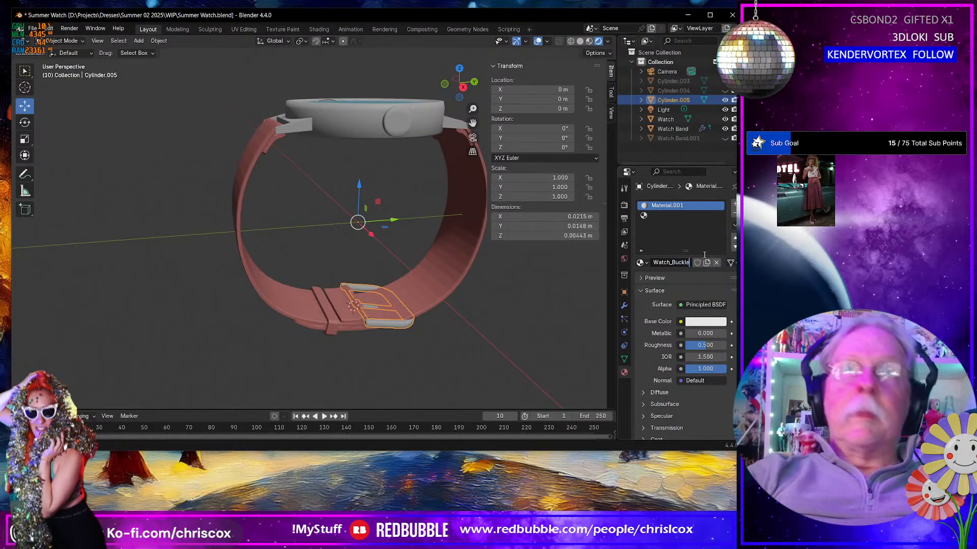
key("Return")
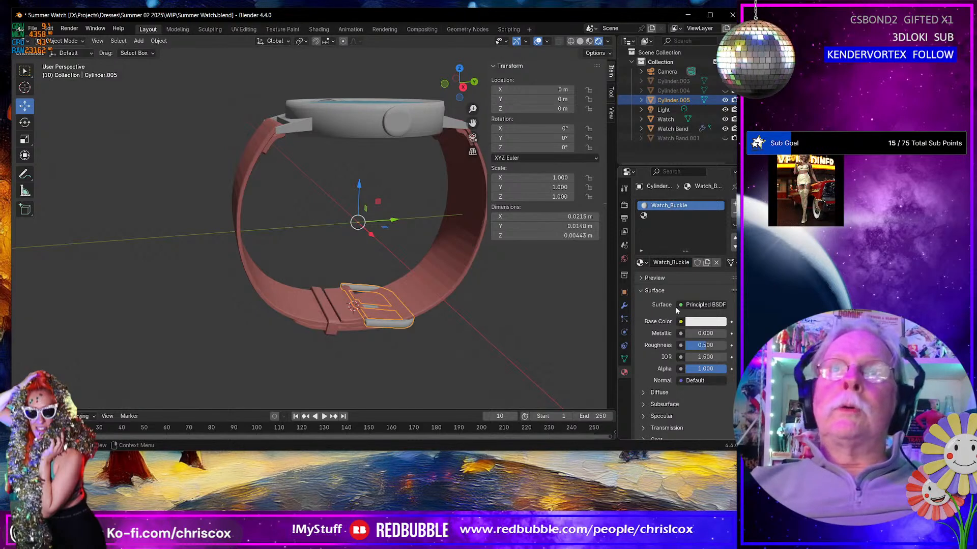
Step: Set the Watch_Buckle material's base color to the golden yellow #E7D559FF
left_click(702, 323)
left_click(656, 216)
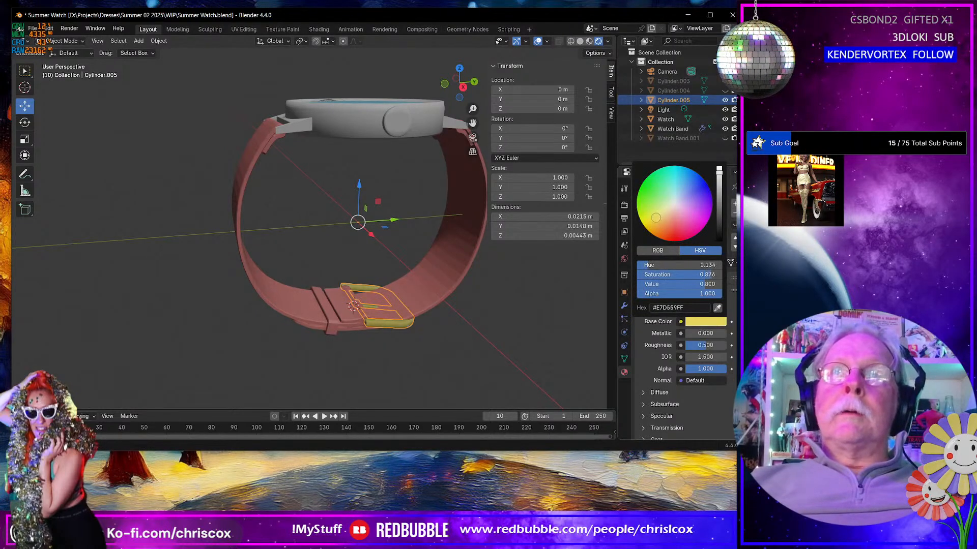
middle_click_drag(390, 245, 366, 203)
Step: Select the watch, make its Watch material slot active, and enlarge the slot list to show all its materials
scroll(385, 265, "down", 2)
left_click(373, 189)
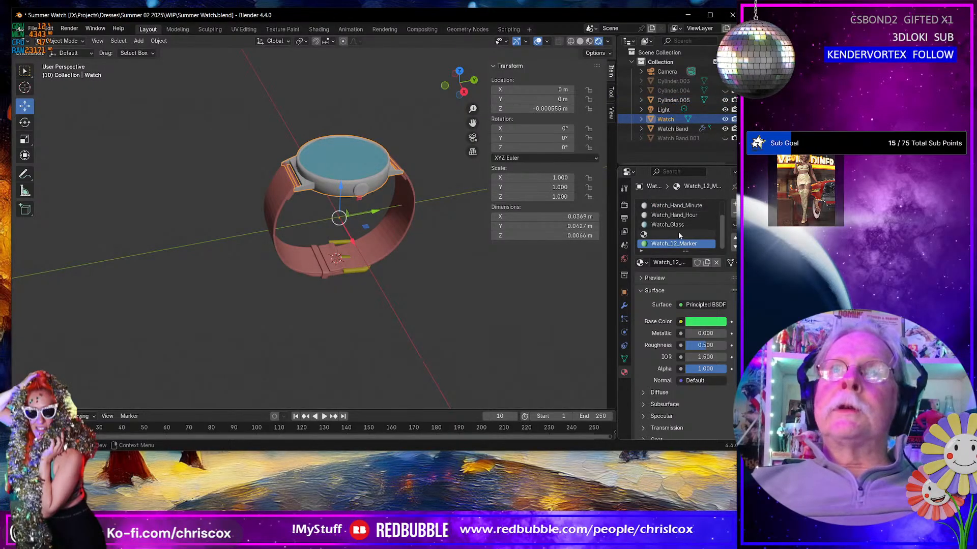
scroll(368, 264, "up", 3)
middle_click_drag(390, 245, 378, 308, "shift")
scroll(692, 236, "up", 2)
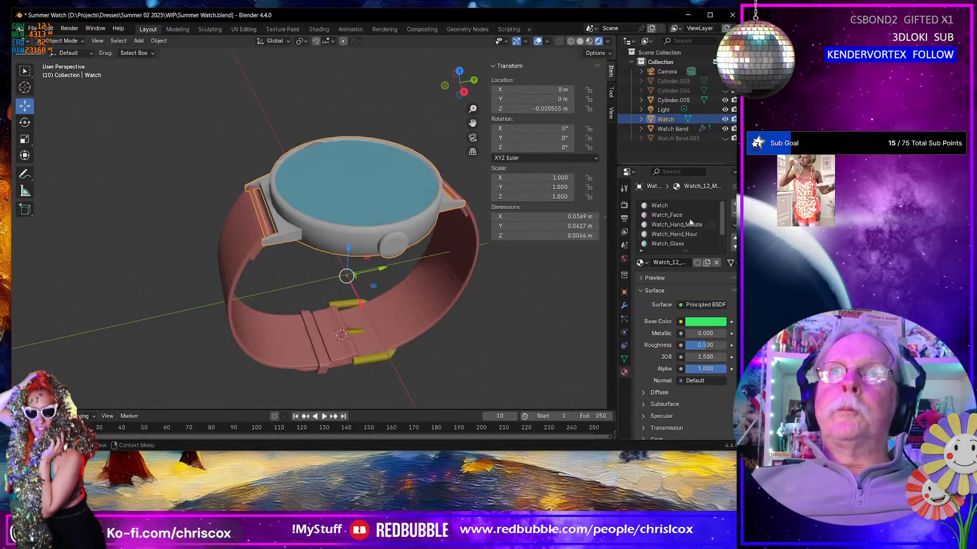
left_click(682, 206)
middle_click_drag(399, 278, 435, 256)
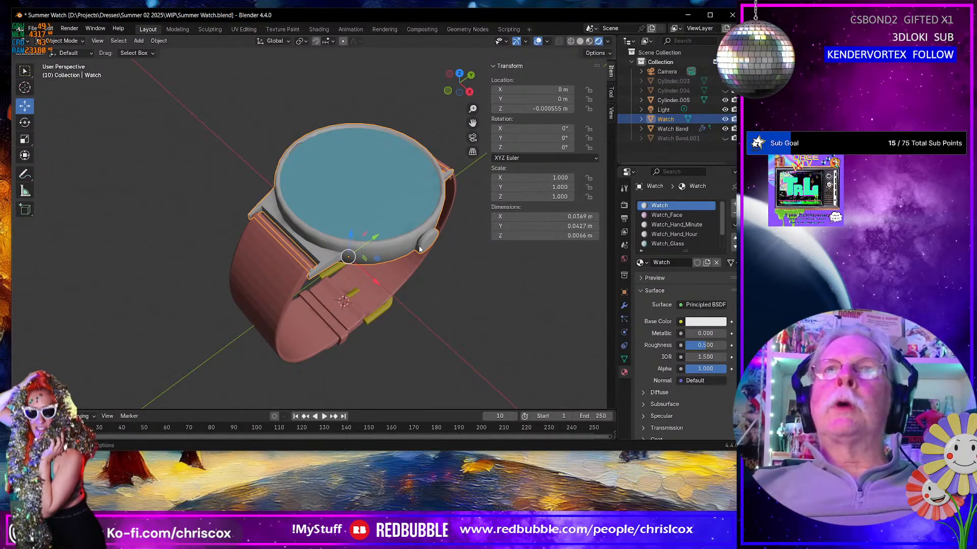
left_click_drag(688, 254, 687, 289)
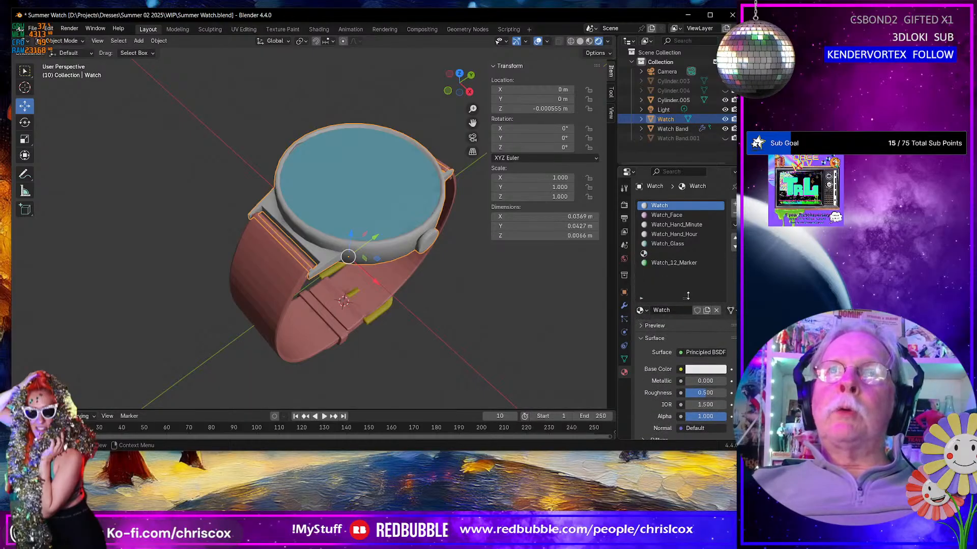
Step: Create a new material in the watch's empty slot and name it Watch_Knob
left_click(658, 254)
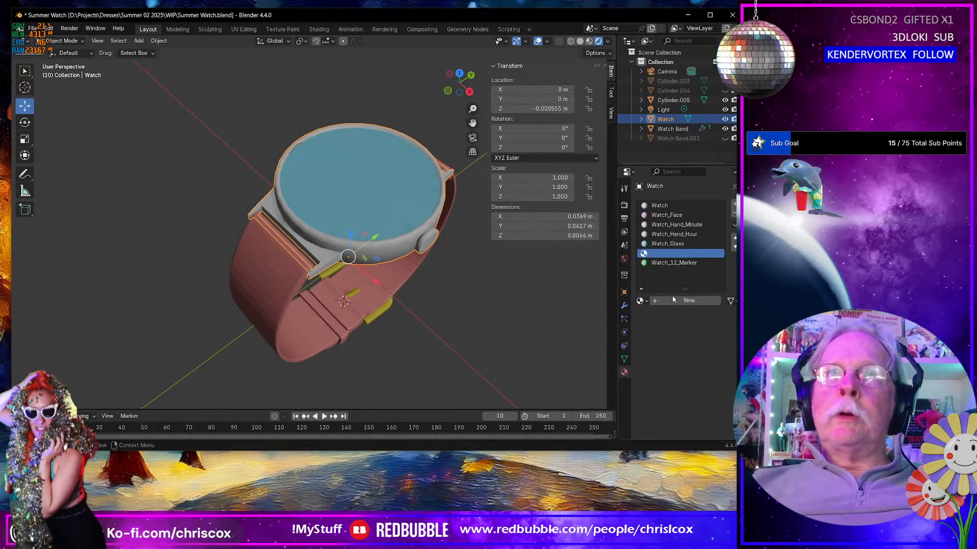
left_click(658, 300)
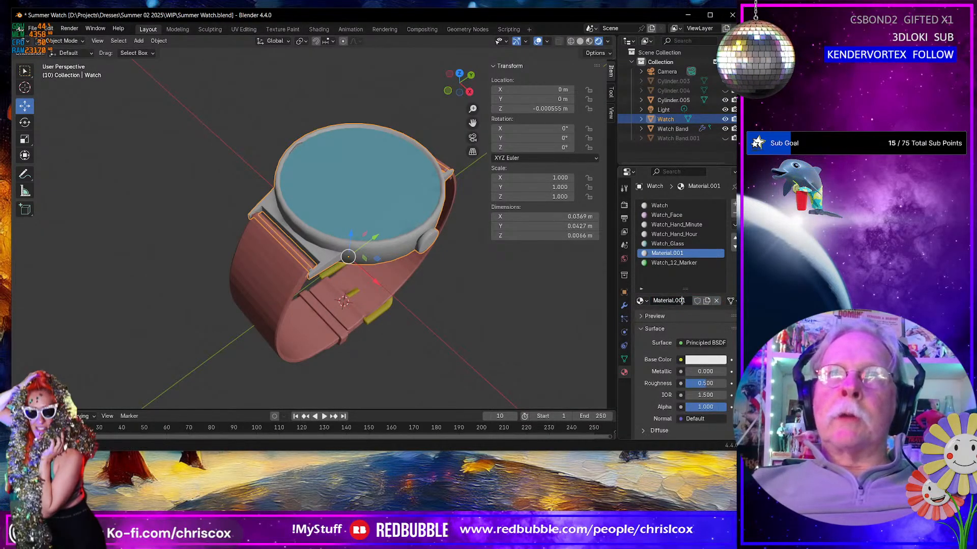
left_click(682, 300)
type("Wa")
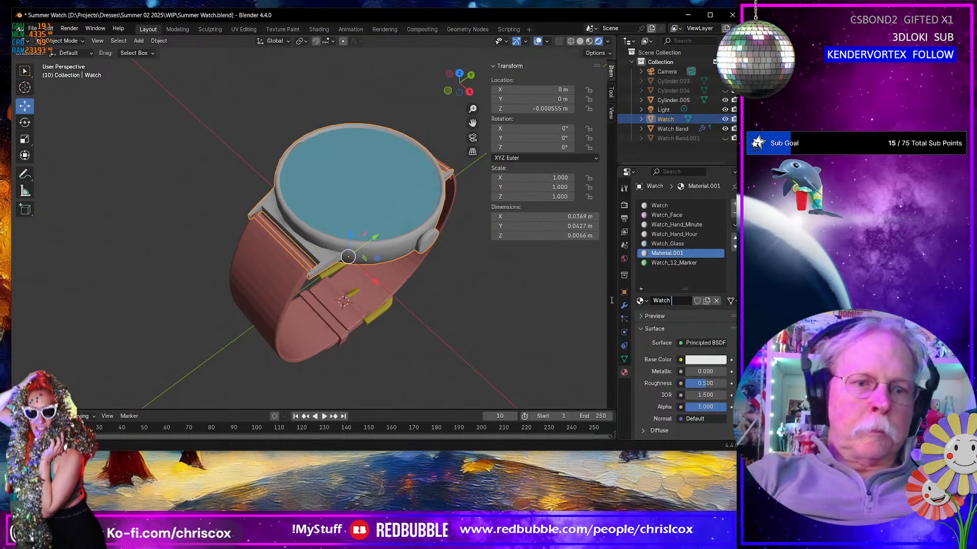
type("tch")
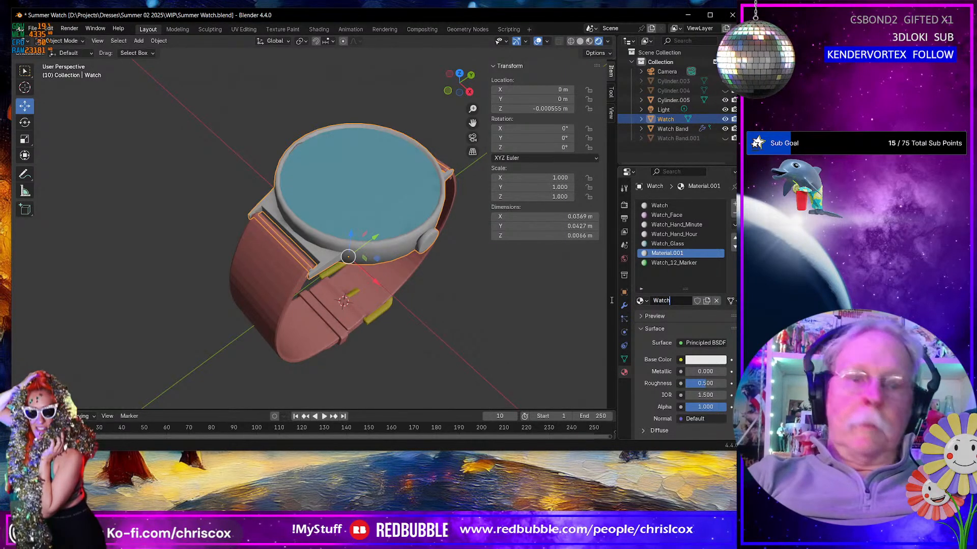
type("_K")
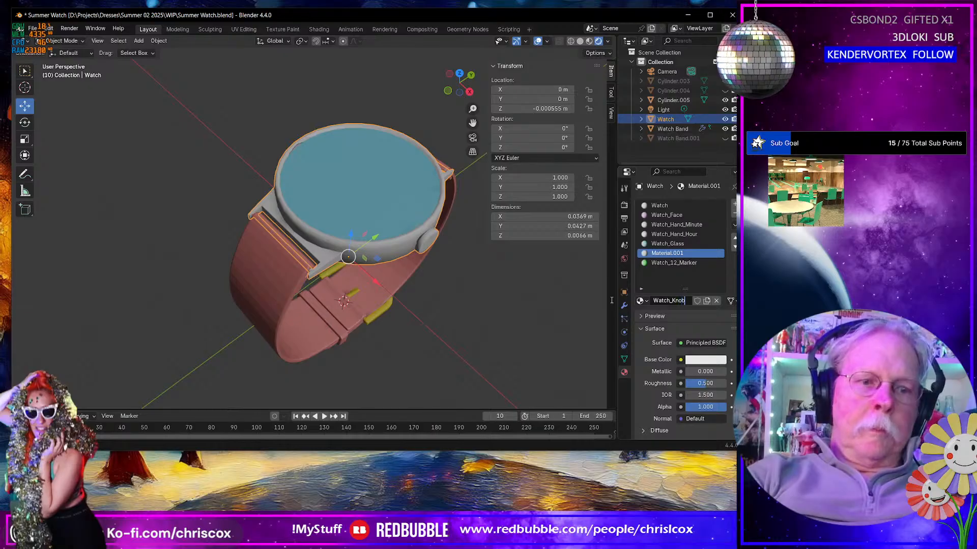
type("nob")
key("Return")
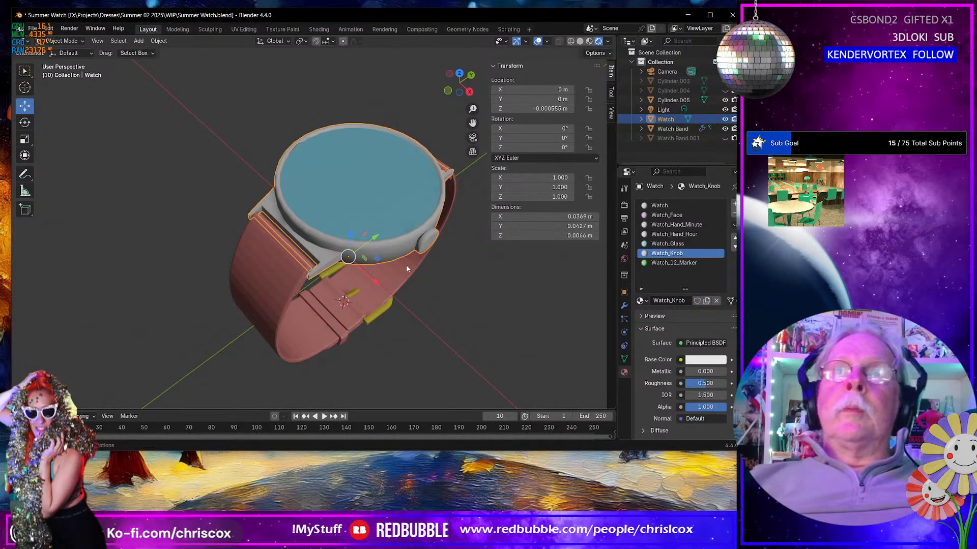
Step: Enter Edit Mode on the watch, select the side knob's geometry, and try to assign the Watch_Knob material to it
key("Tab")
left_click(429, 241)
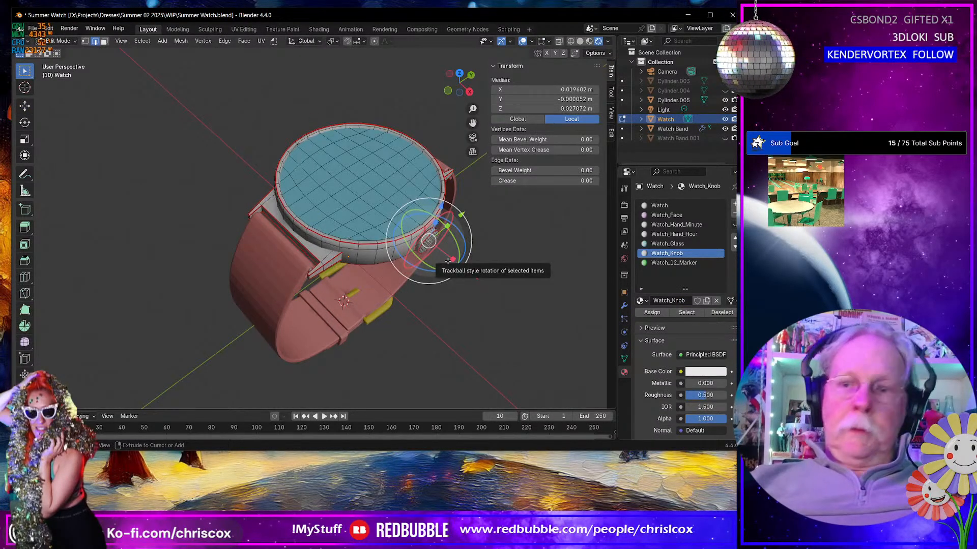
key("ctrl+KP_Add")
key("ctrl+KP_Add")
key("ctrl+KP_Add")
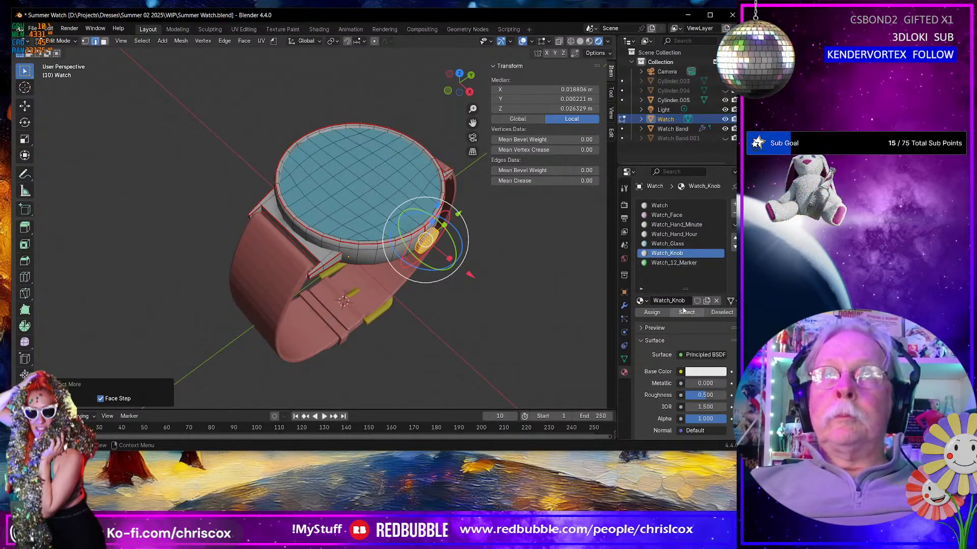
left_click(656, 314)
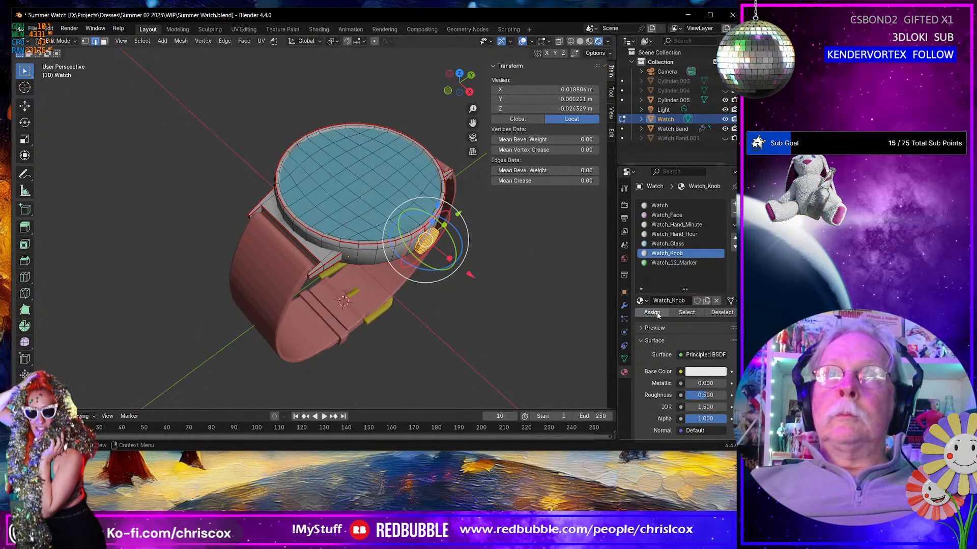
Step: Set the Watch_Knob material's base color to a saturated violet
left_click(721, 375)
left_click_drag(700, 253, 702, 245)
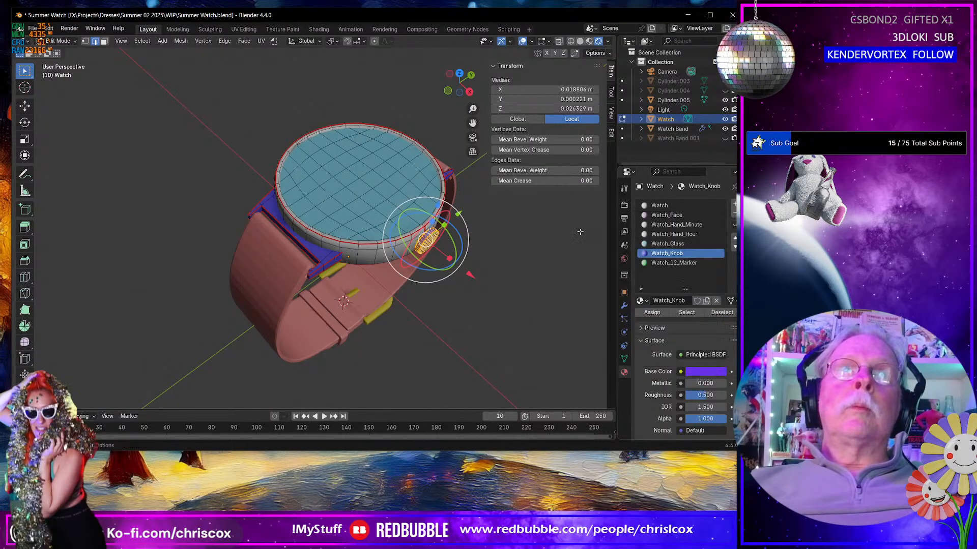
middle_click_drag(527, 244, 510, 238)
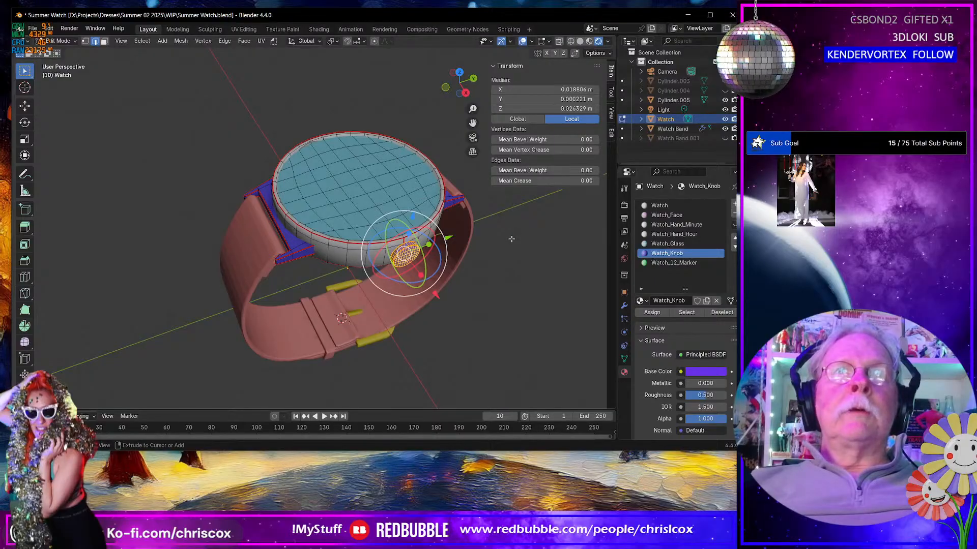
Step: Select the lug faces that carry the Watch_Knob material and reassign them to the Watch material
key("ctrl+l")
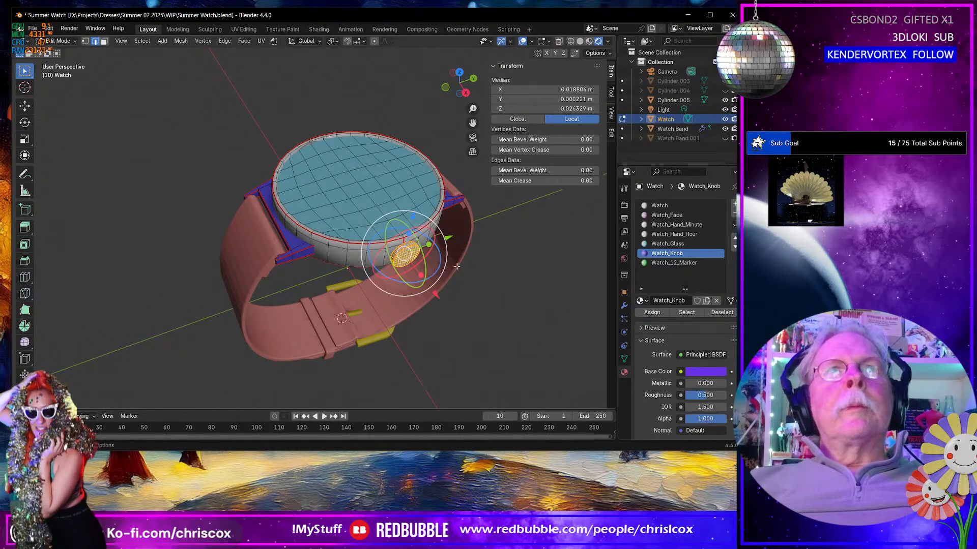
left_click(491, 275)
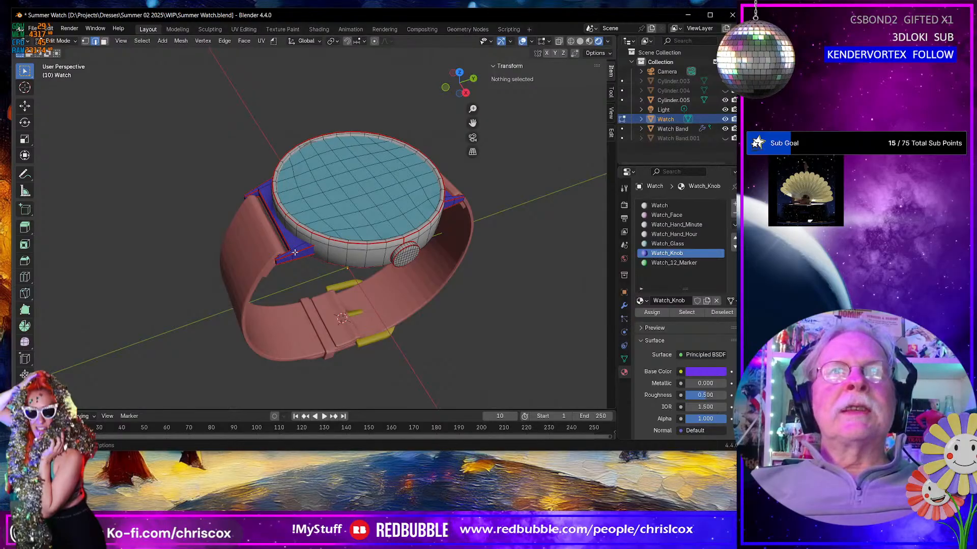
left_click(686, 313)
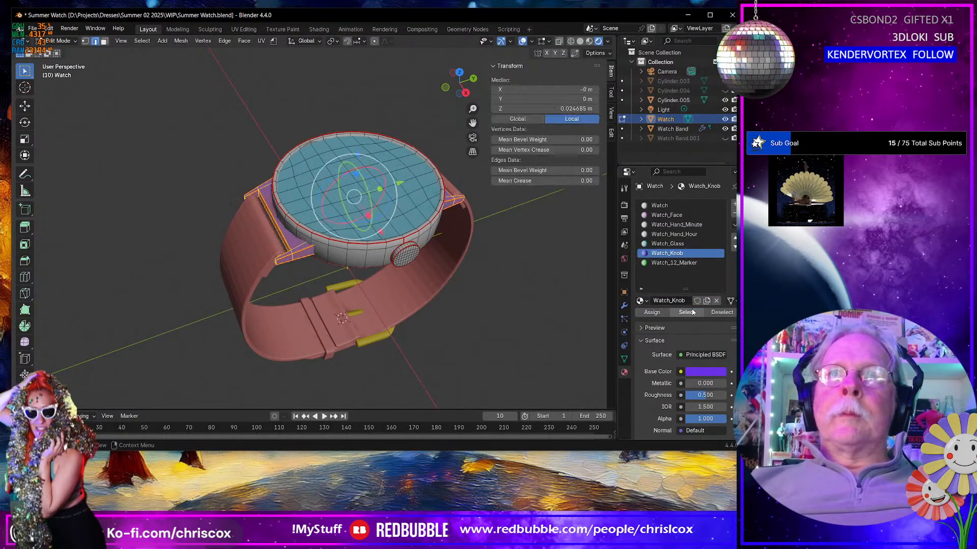
left_click(680, 206)
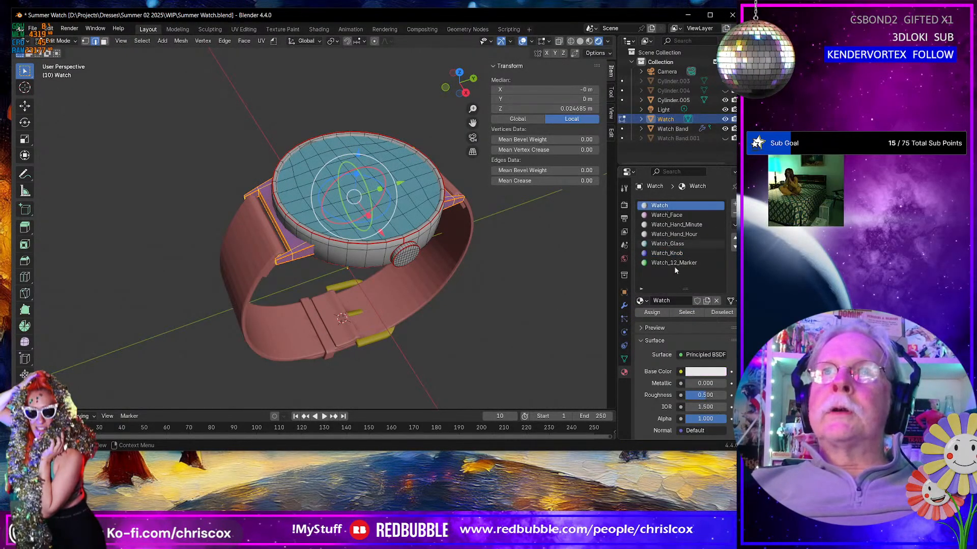
Step: Select all linked geometry of the side knob and assign the Watch_Knob material to it
left_click(400, 256)
key("ctrl+l")
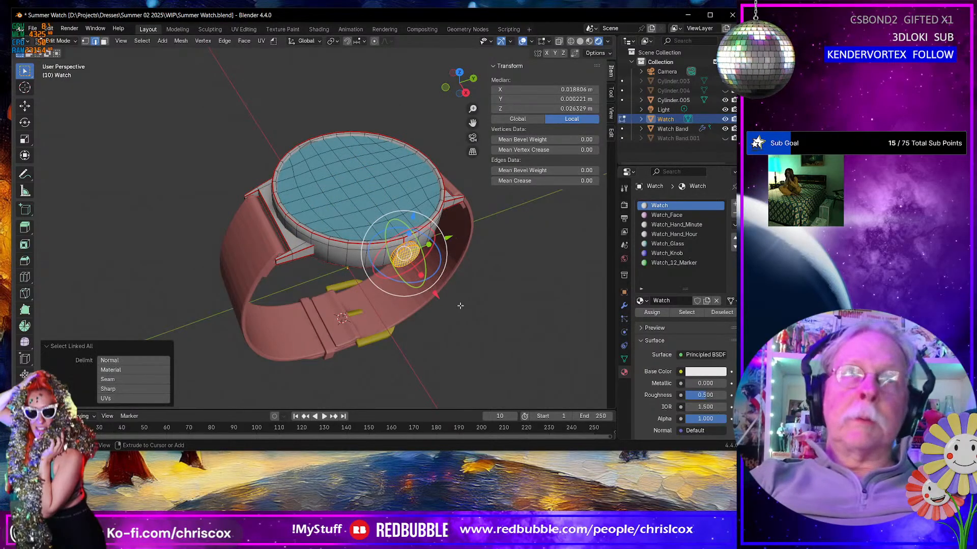
left_click(663, 253)
left_click(662, 314)
middle_click_drag(386, 239, 368, 207)
scroll(390, 217, "up", 3)
scroll(350, 199, "down", 3)
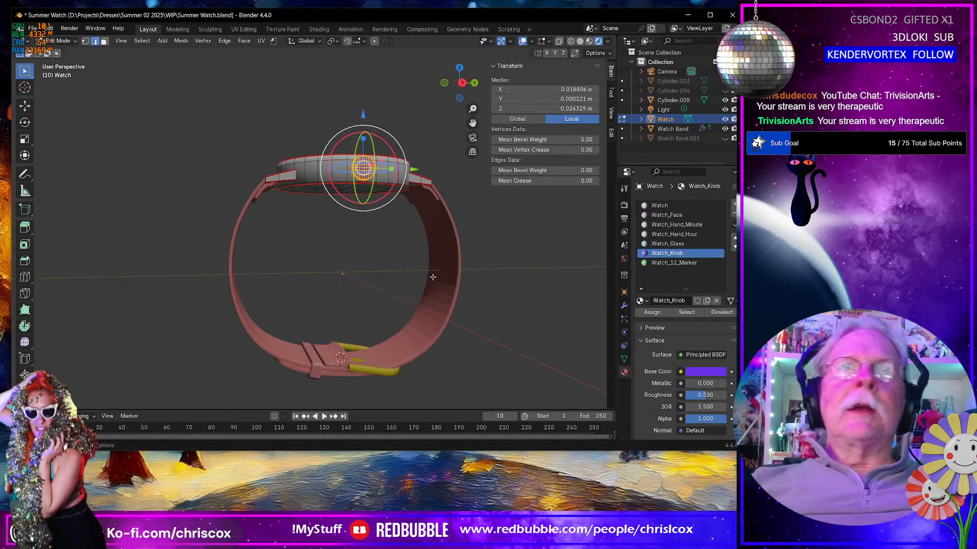
Step: Show the arm object Cylinder.004 to examine how the watch fits on the wrist, and hide it again
middle_click_drag(434, 277, 453, 226)
scroll(436, 254, "down", 4)
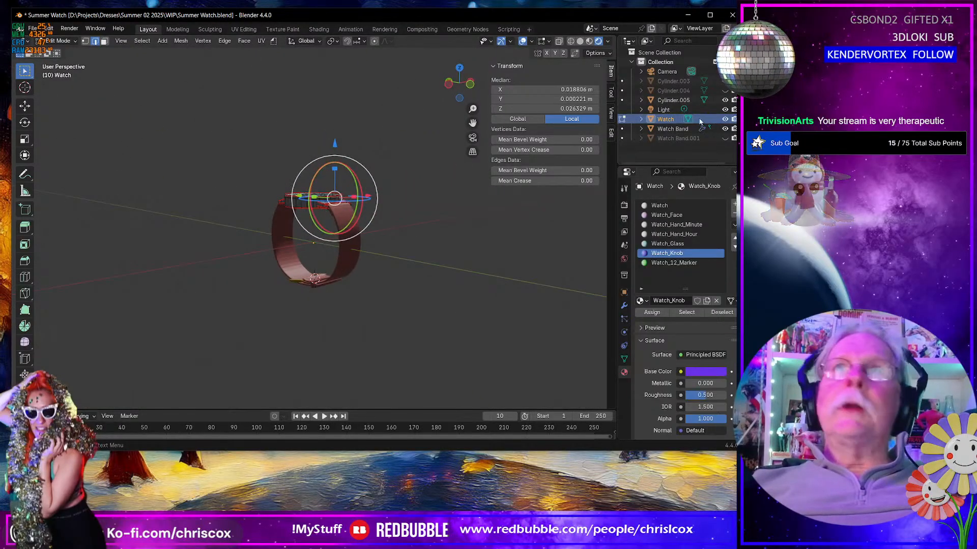
left_click(726, 101)
left_click(725, 90)
middle_click_drag(417, 255, 461, 240)
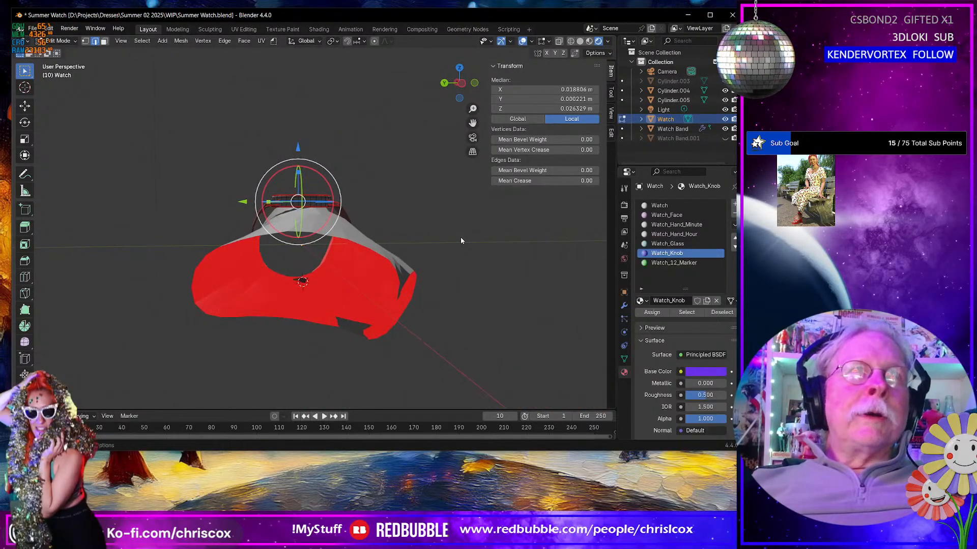
mouse_move(376, 199)
middle_mouse_down()
mouse_move(375, 225)
mouse_move(373, 213)
middle_mouse_up()
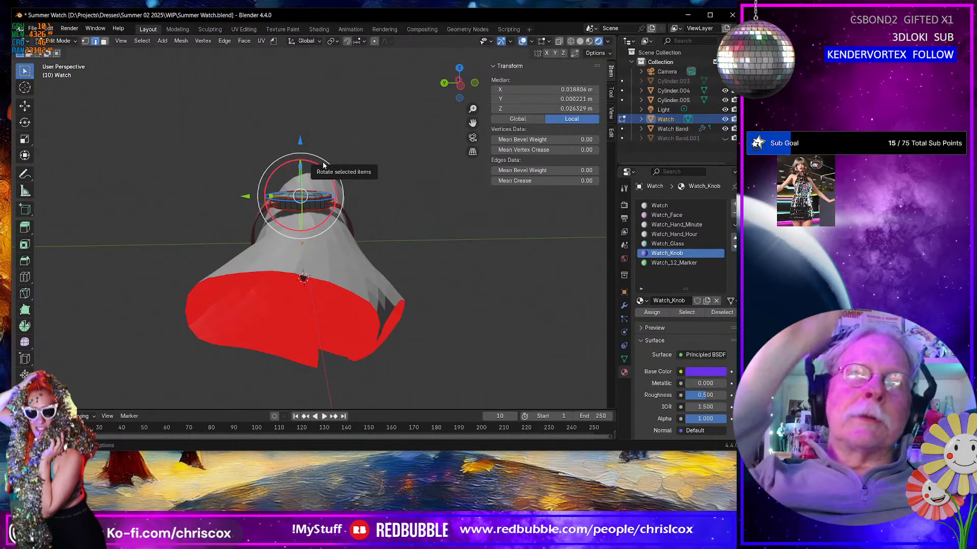
middle_click_drag(335, 184, 234, 214)
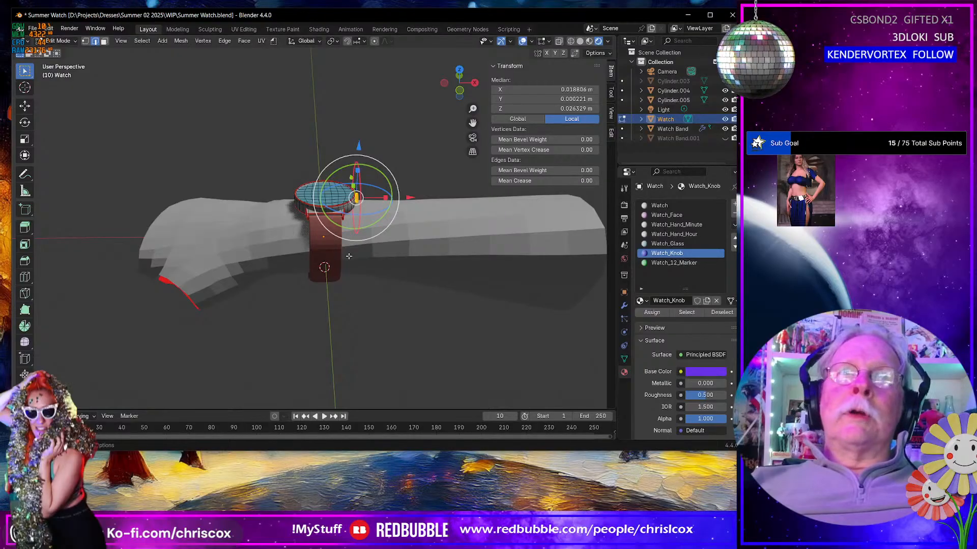
left_click(726, 91)
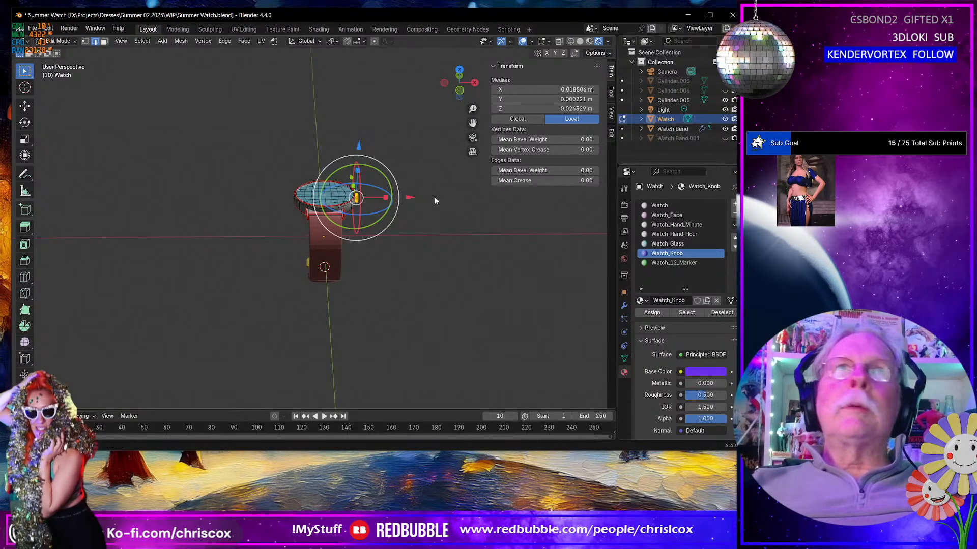
middle_click_drag(434, 197, 372, 237)
scroll(371, 239, "up", 3)
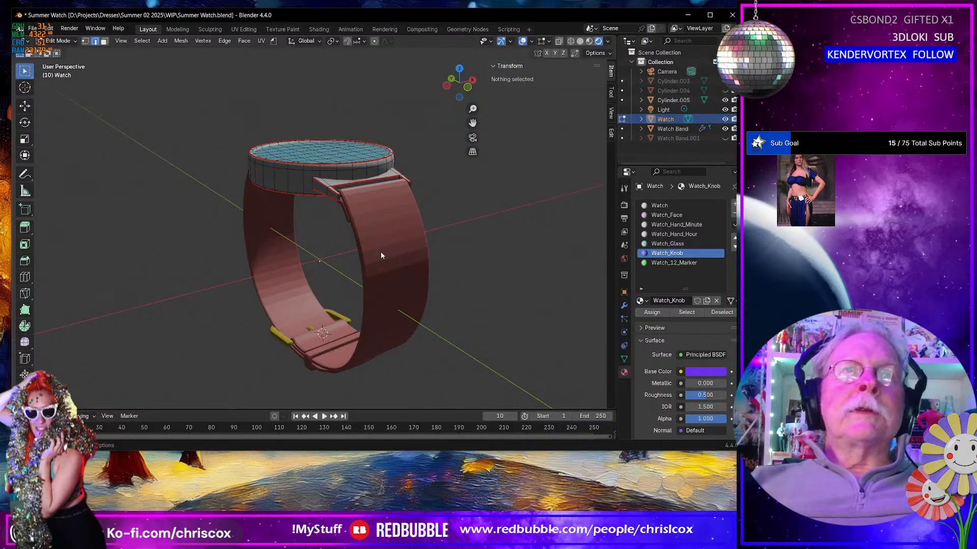
Step: Return to Object Mode, select the watch band, and apply its Solidify modifier
key("Tab")
left_click(374, 243)
middle_click_drag(373, 243, 411, 231)
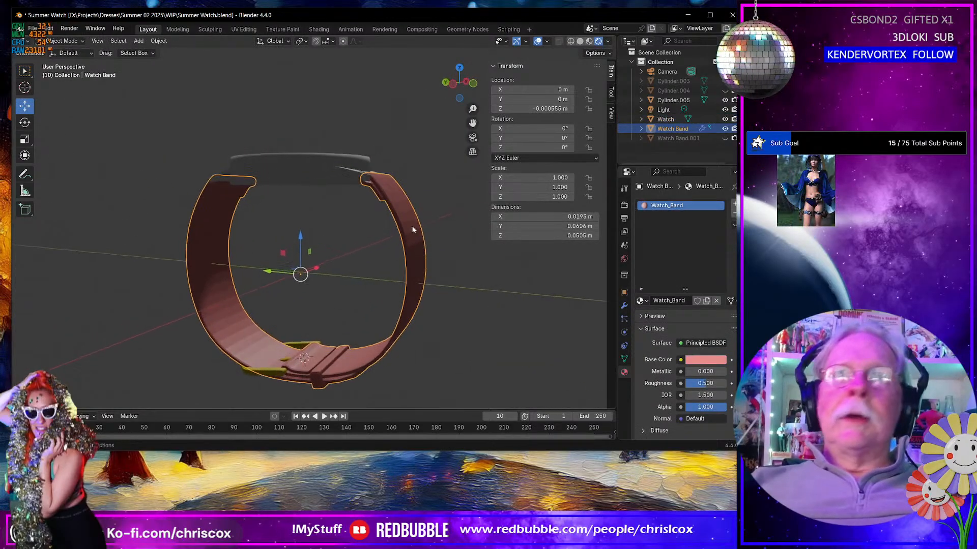
left_click(625, 306)
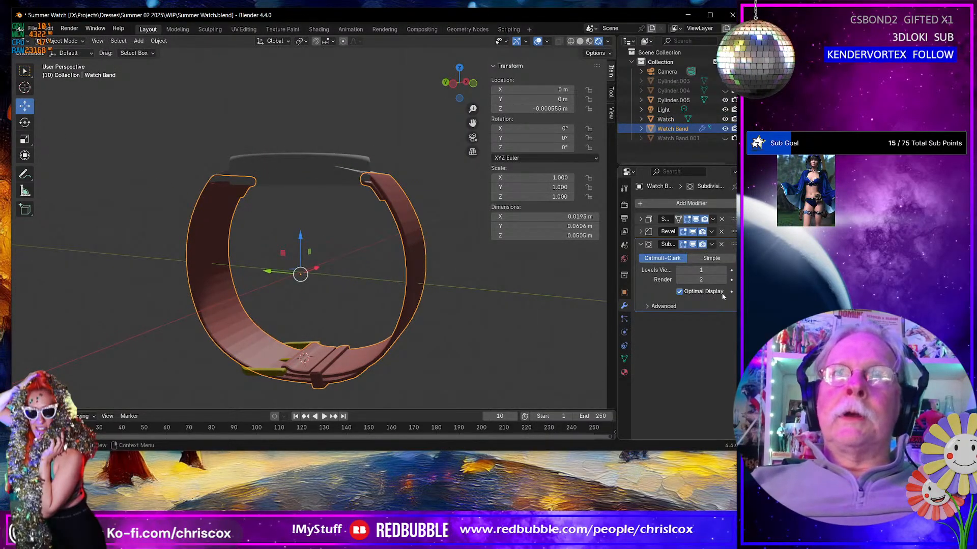
middle_click_drag(438, 297, 428, 323)
scroll(384, 315, "up", 3)
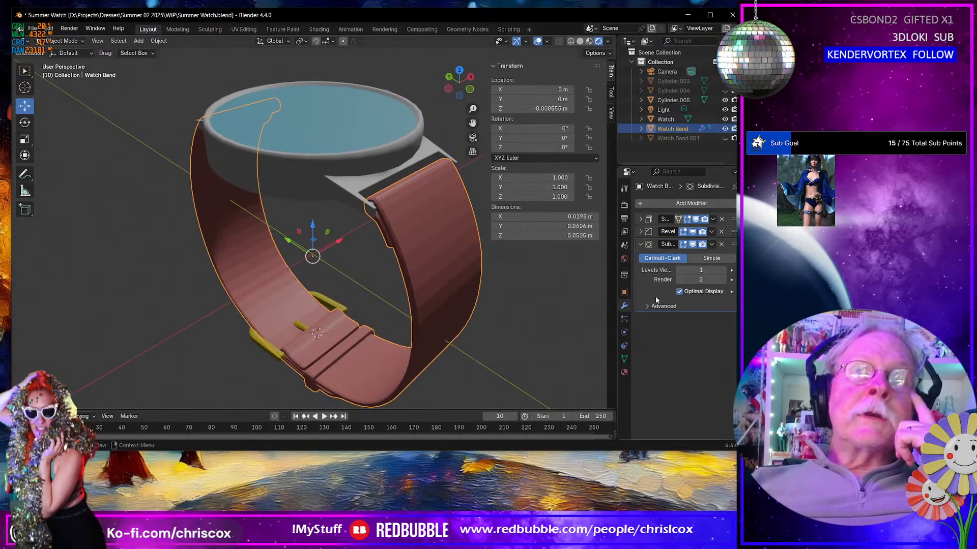
left_click(640, 220)
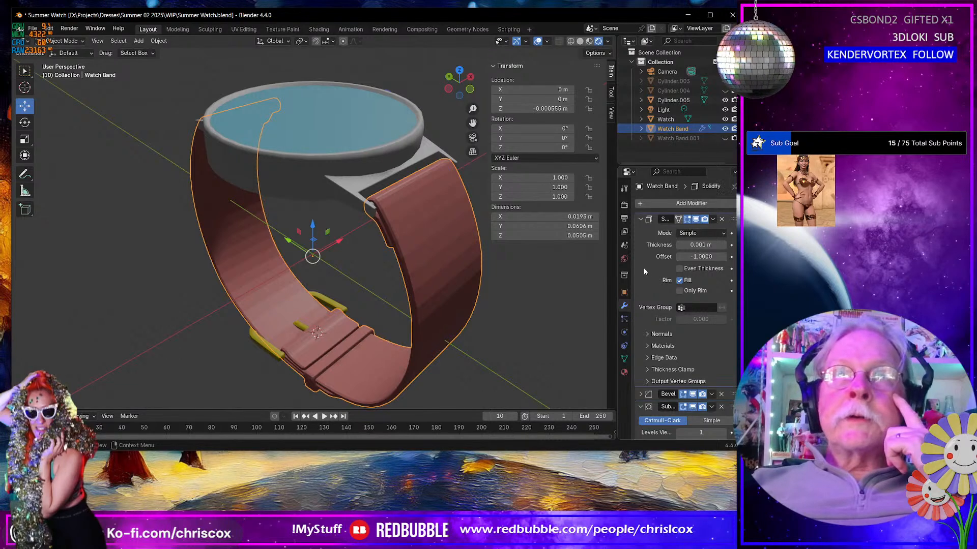
key("ctrl+a")
middle_click_drag(528, 291, 508, 279)
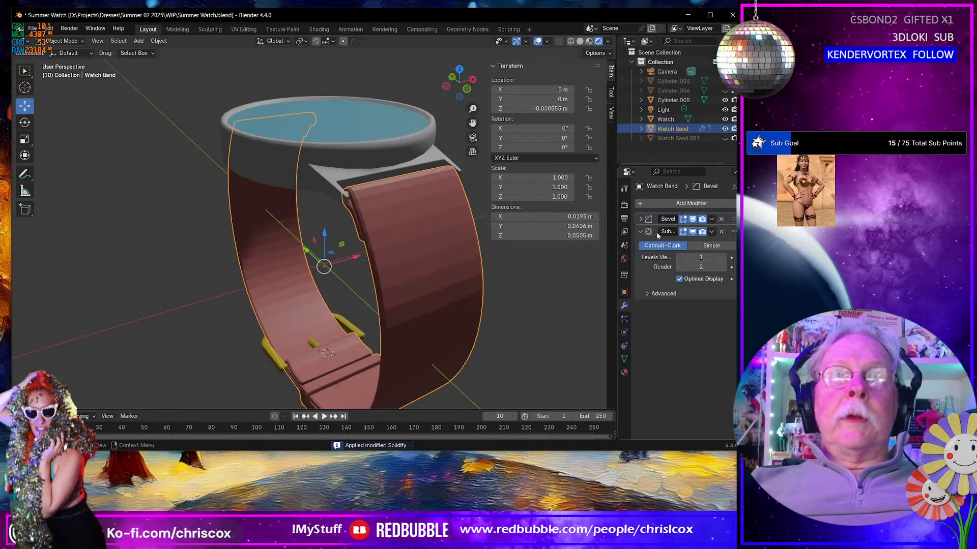
Step: Shade the watch band smooth
right_click(428, 274)
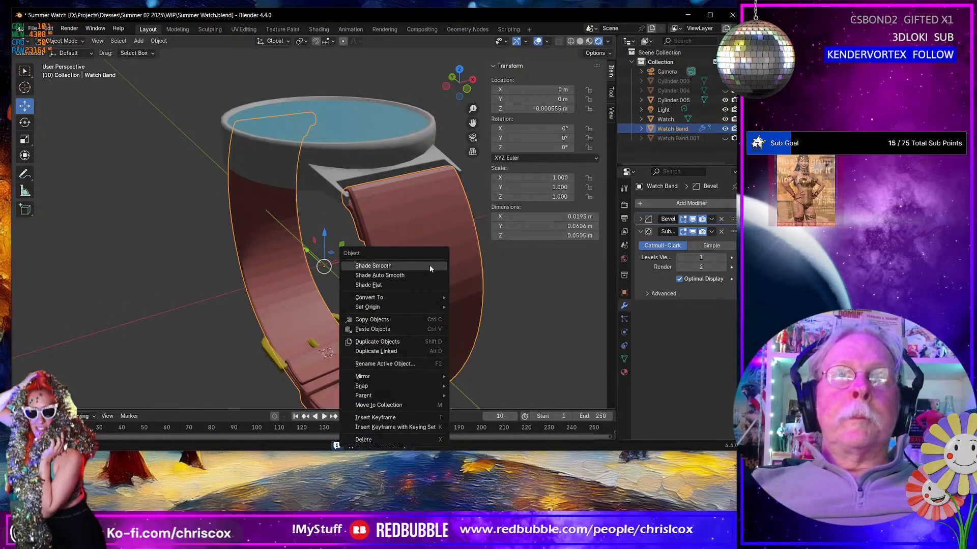
left_click(430, 264)
middle_click_drag(475, 288, 533, 280)
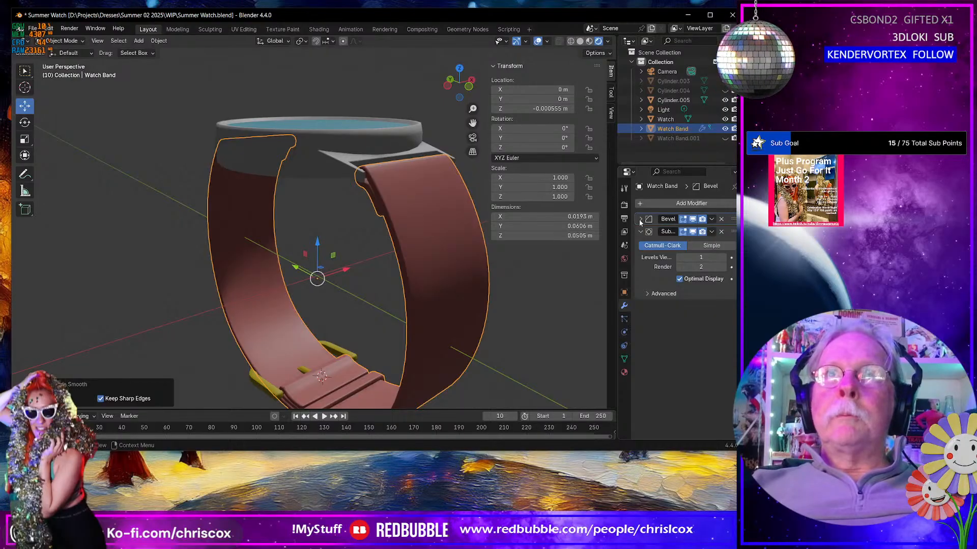
Step: Try to apply the band's Subdivision modifier ahead of its Bevel modifier, and undo it
left_click(639, 272)
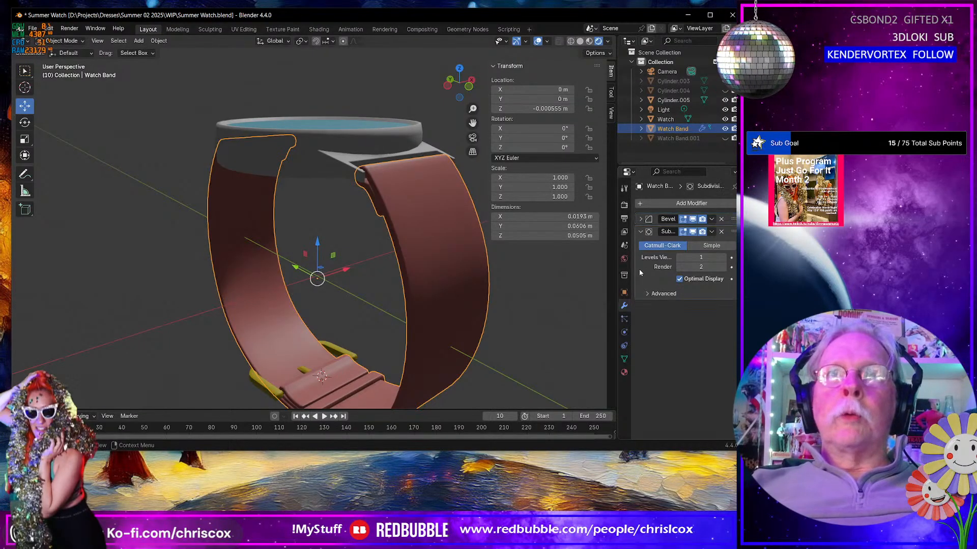
key("ctrl+a")
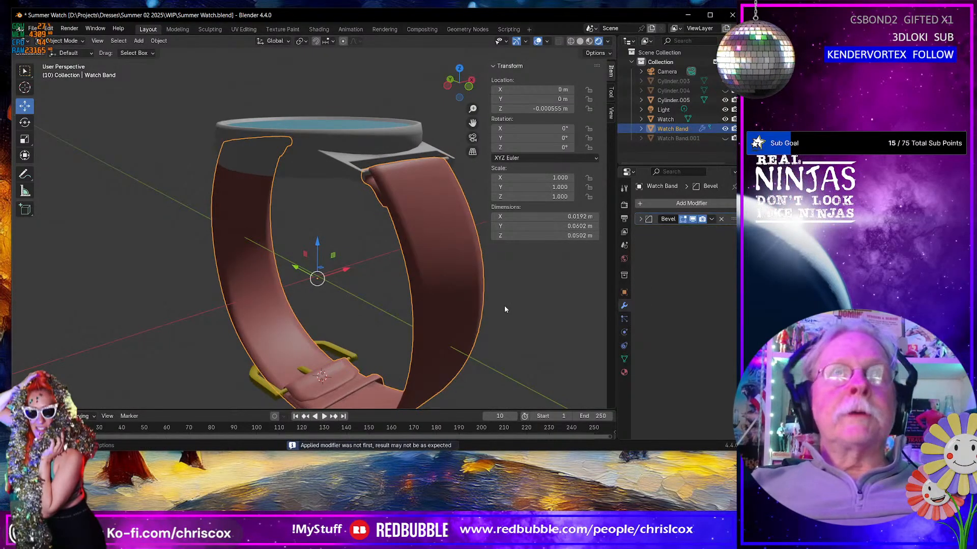
middle_click_drag(460, 282, 465, 282)
key("ctrl+1")
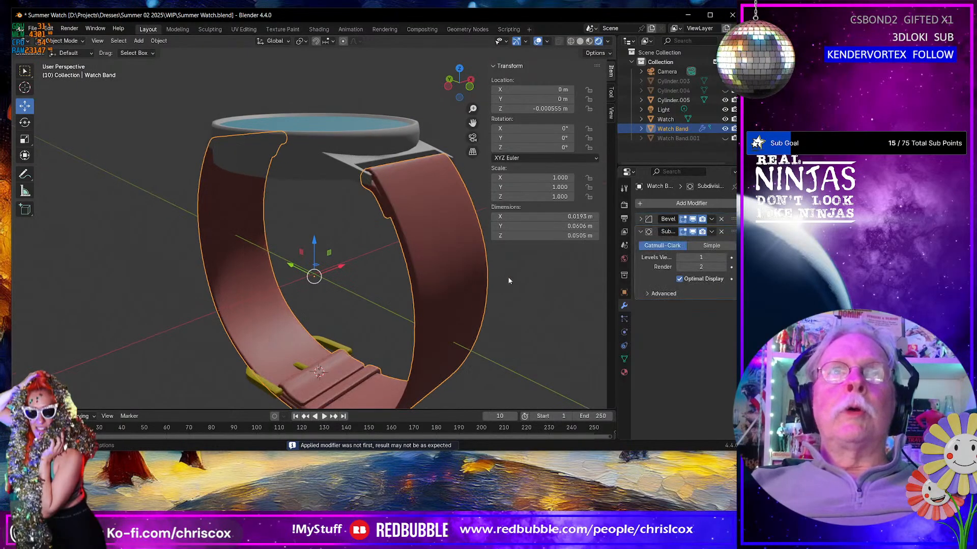
Step: Apply the band's Bevel modifier followed by its Subdivision modifier
left_click(640, 219)
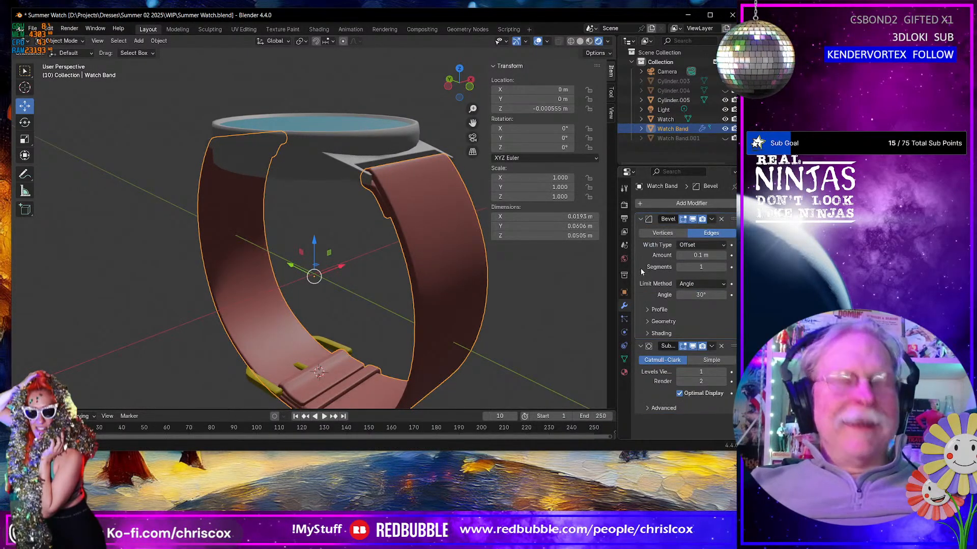
key("ctrl+a")
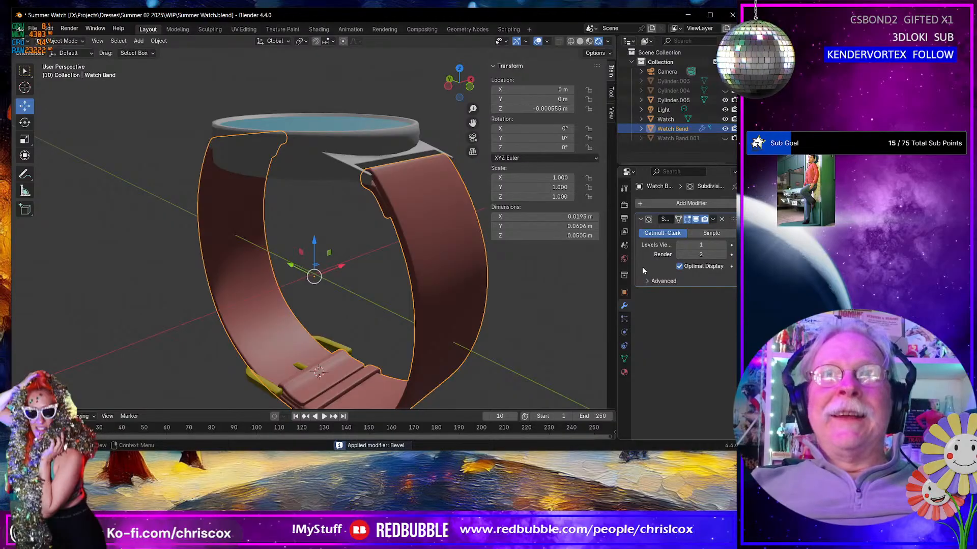
key("ctrl+a")
Step: Enter Edit Mode on the watch band and select the outer edge loop along one side, including the corner edges beside the lug
middle_click_drag(442, 306, 396, 317)
key("Tab")
scroll(419, 301, "down", 2)
scroll(396, 317, "up", 5)
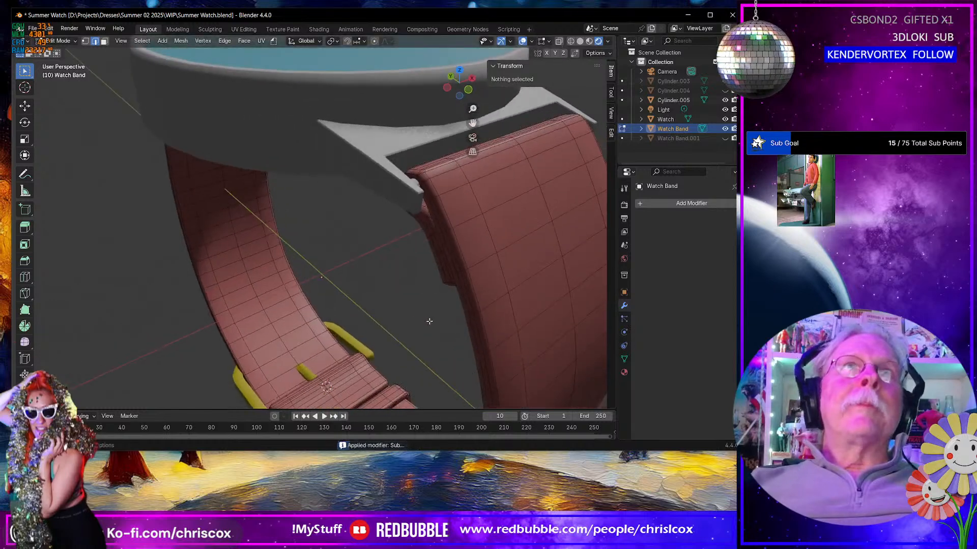
left_click(441, 205, "alt")
middle_click_drag(441, 205, 473, 334)
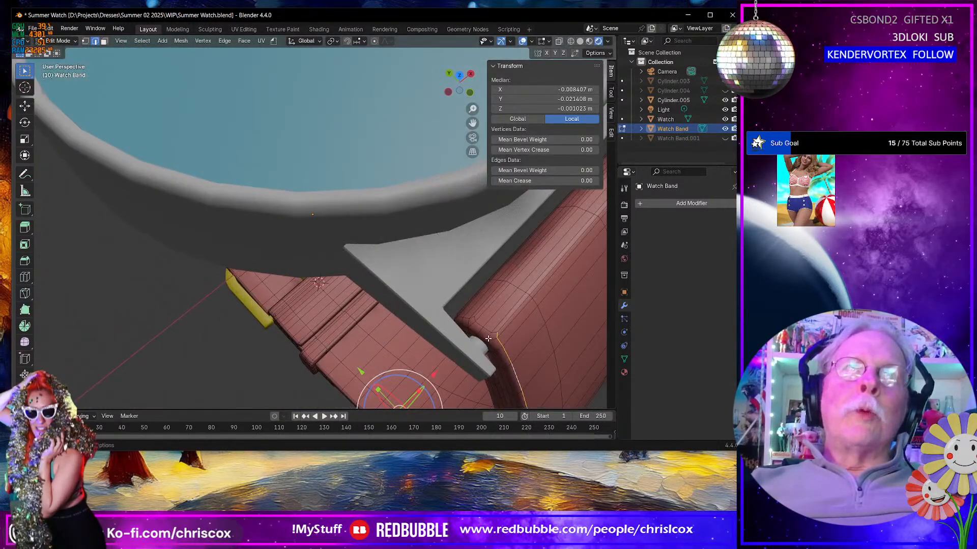
left_click(489, 332, "alt+shift")
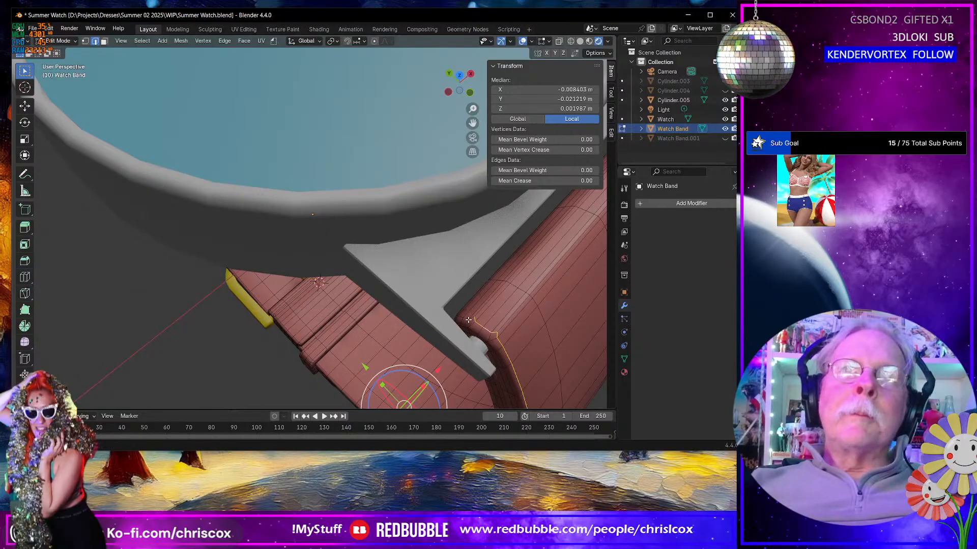
left_click(469, 320, "alt+shift")
Step: Extend the selection with the inner edge loop and the remaining end edges on the same side of the band
middle_click_drag(470, 322, 509, 263)
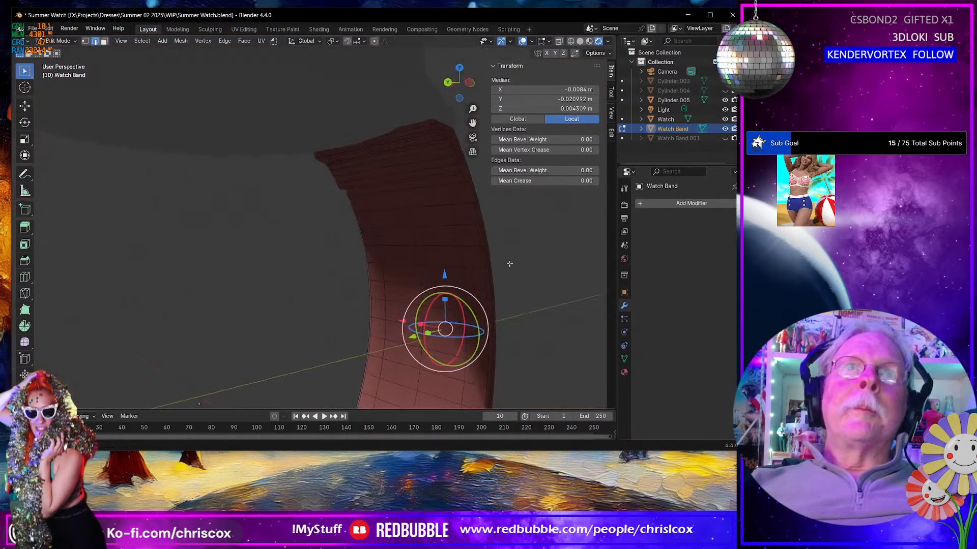
left_click(463, 197, "alt+shift")
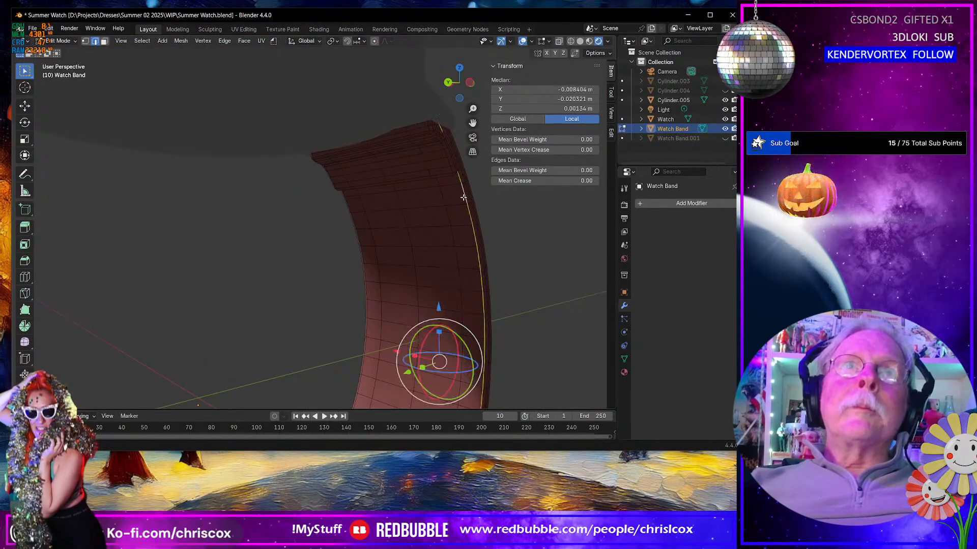
left_click(448, 161, "alt+shift")
scroll(448, 167, "down", 2)
scroll(447, 167, "up", 2)
middle_click_drag(447, 166, 349, 225)
scroll(349, 224, "down", 5)
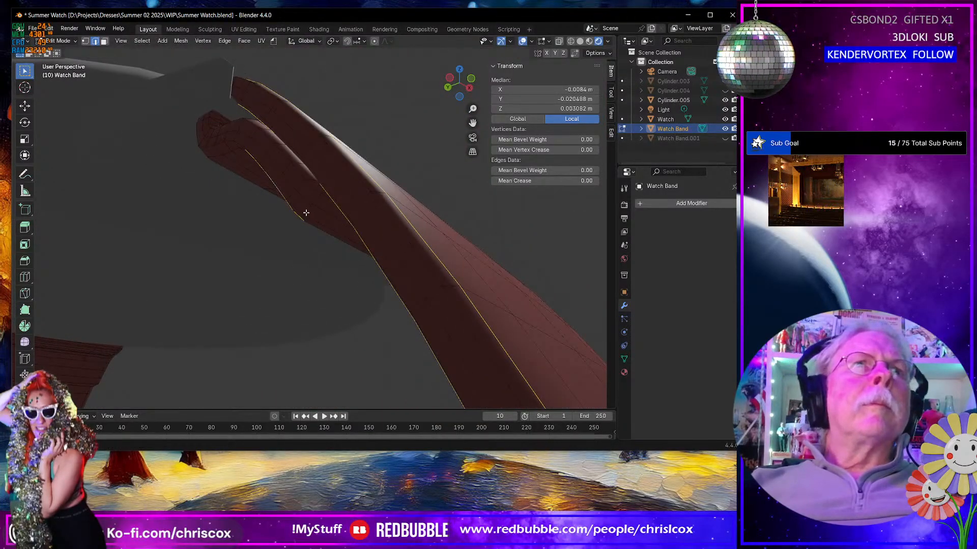
middle_click_drag(305, 212, 418, 233)
middle_click_drag(465, 301, 412, 313)
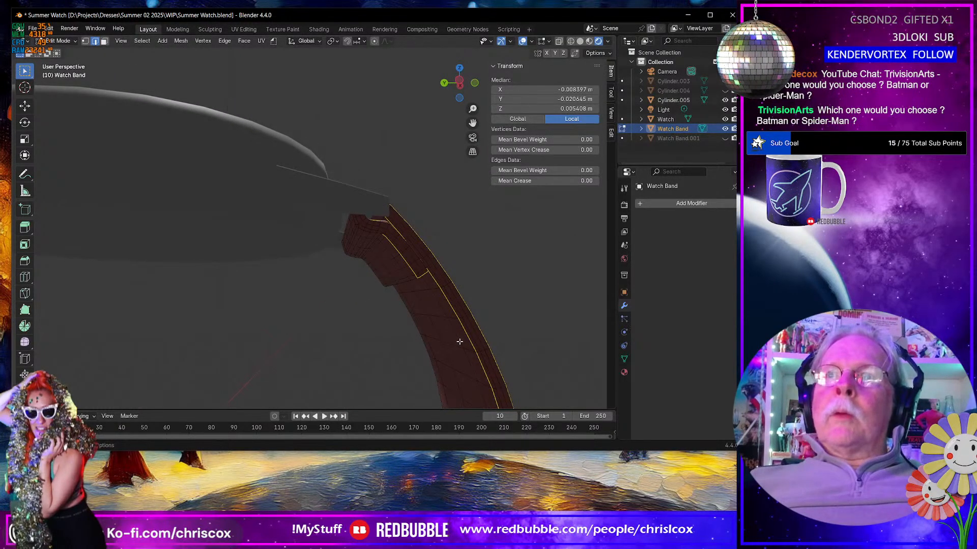
middle_click_drag(444, 338, 402, 175)
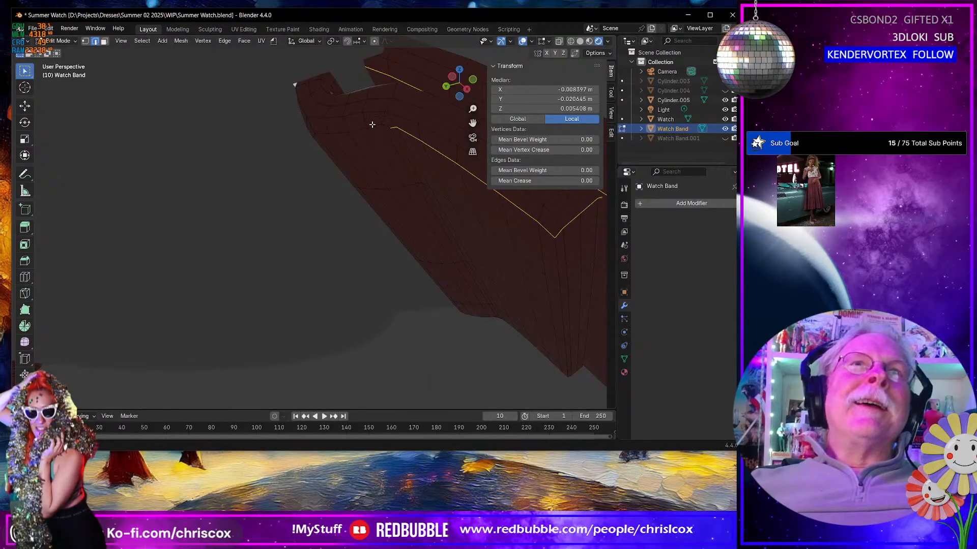
middle_click_drag(373, 125, 384, 206)
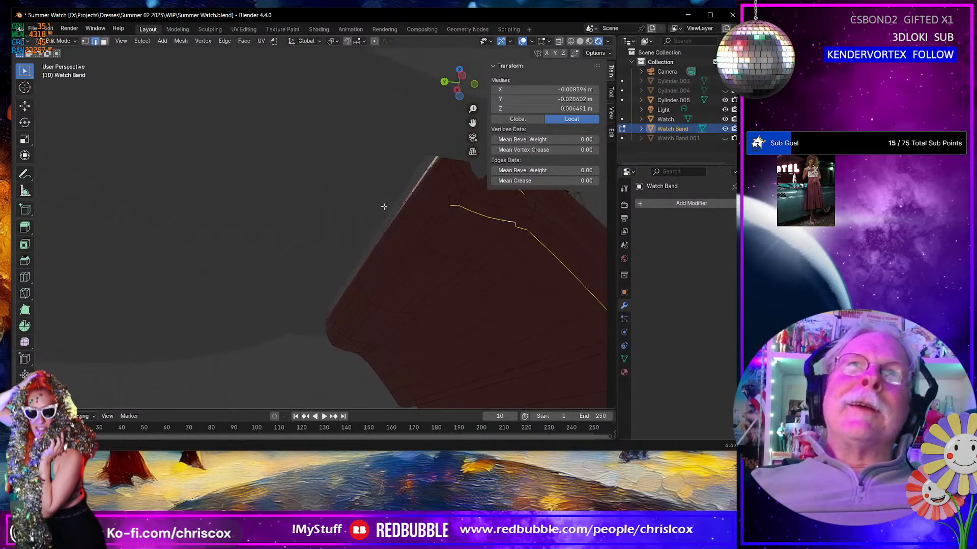
middle_click_drag(445, 192, 391, 257)
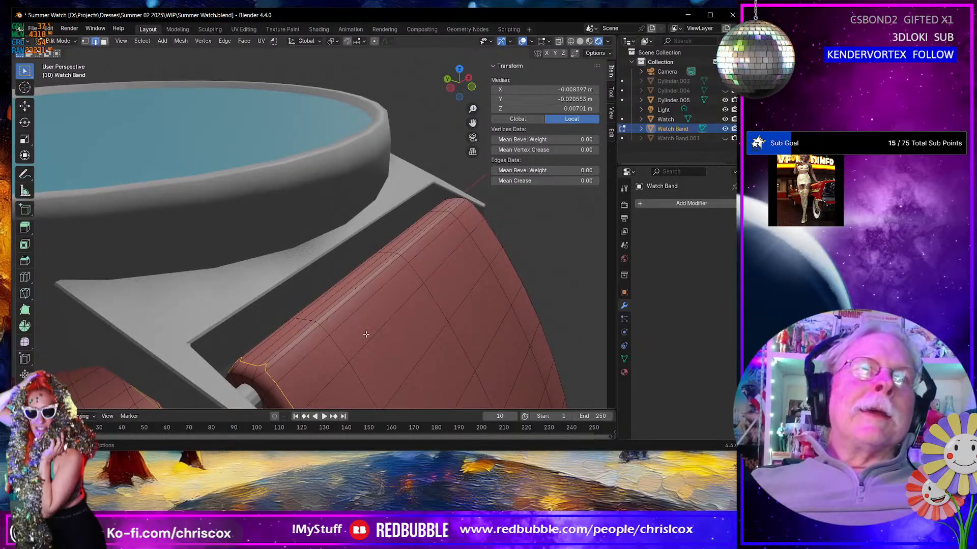
Step: Extend the selection with the outer and inner edge loops along the band's opposite side
scroll(365, 335, "down", 3)
middle_click_drag(369, 330, 318, 270)
left_click(526, 243, "alt+shift")
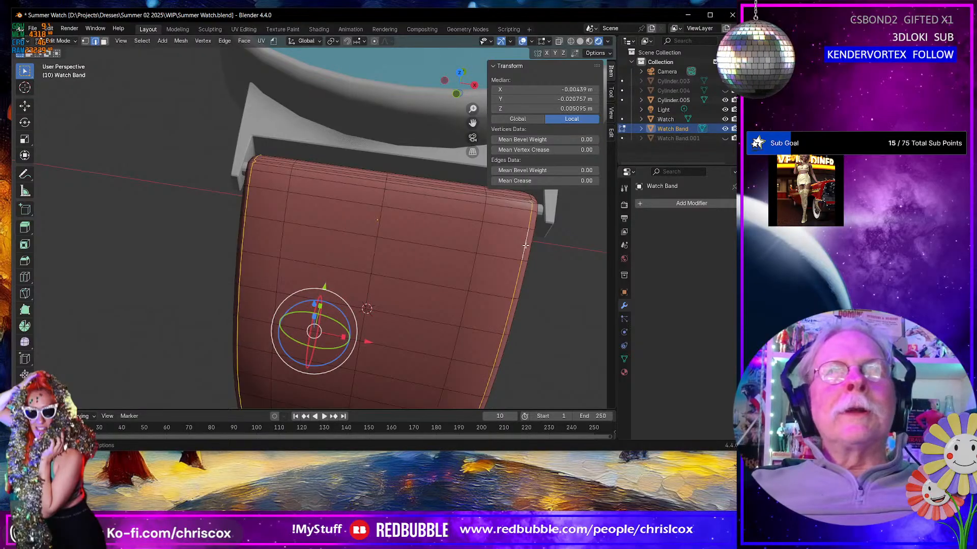
middle_click_drag(526, 244, 422, 214)
left_click(470, 277, "shift")
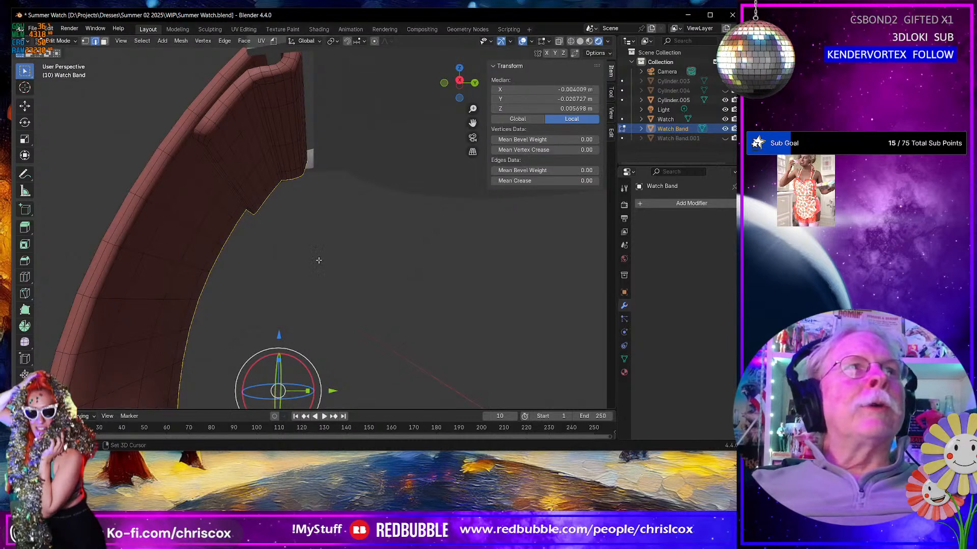
left_click(103, 284, "alt+shift")
middle_click_drag(113, 280, 106, 275)
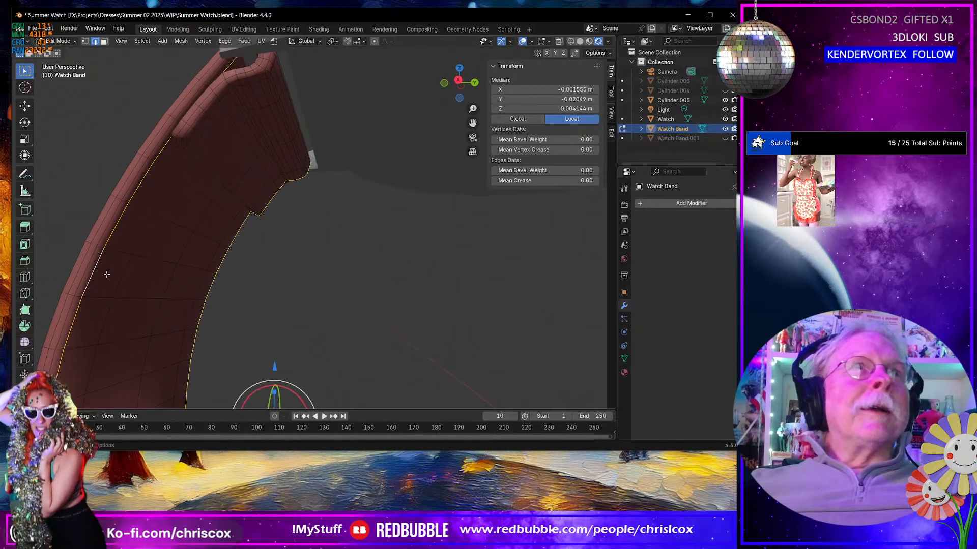
Step: Add the remaining stepped edges at the lug end of that side and check the selection around the band
left_click(199, 124, "alt+shift")
middle_click_drag(199, 123, 281, 103)
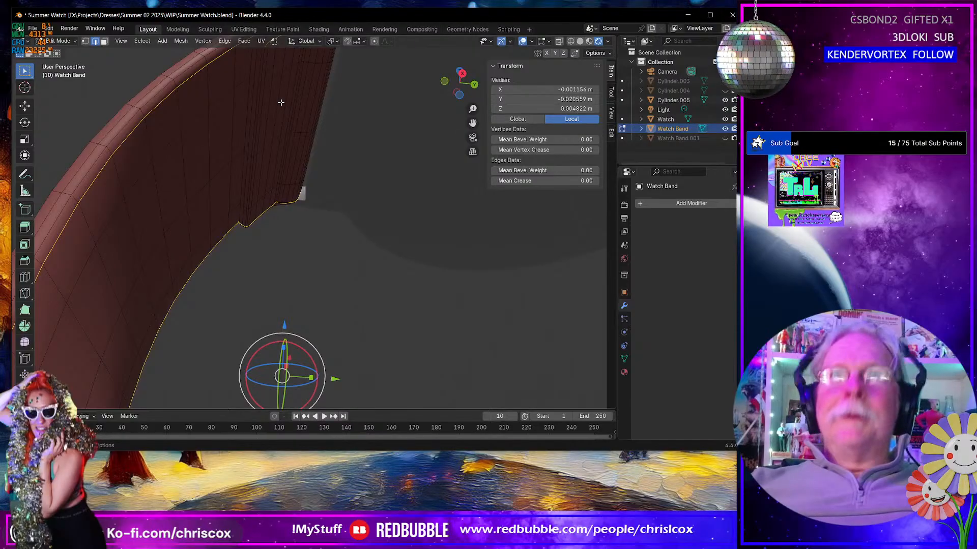
scroll(282, 103, "down", 3)
scroll(281, 120, "up", 5)
middle_click_drag(274, 96, 348, 313, "shift")
middle_click_drag(320, 205, 357, 217)
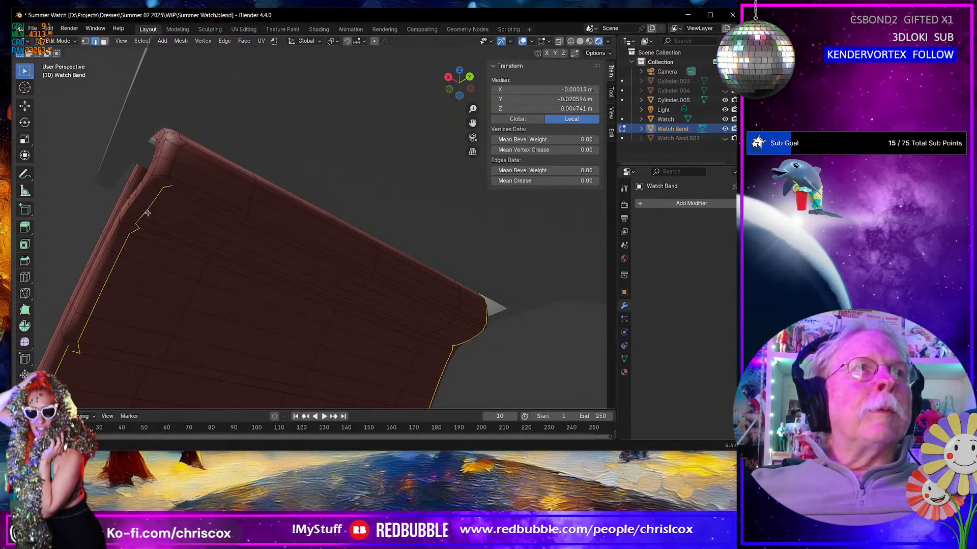
left_click(177, 169, "alt")
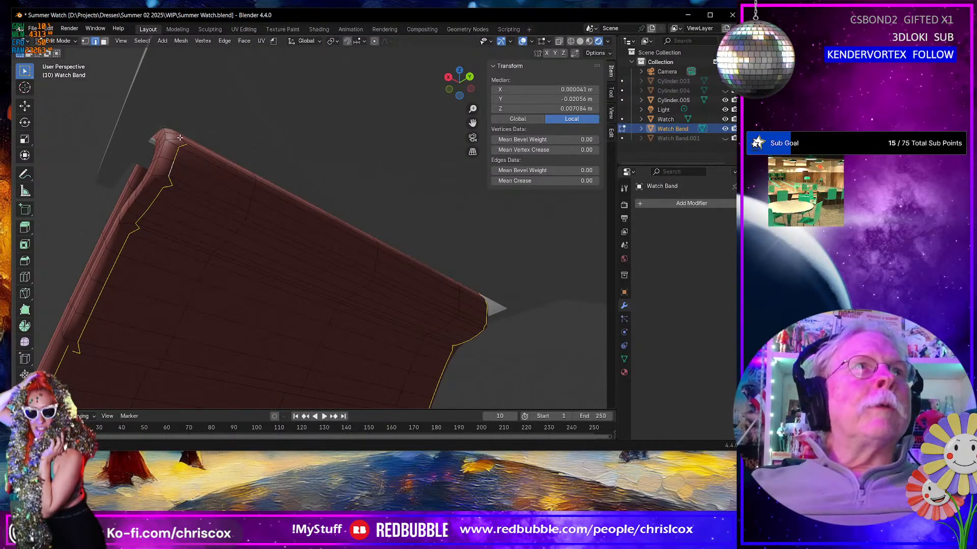
middle_click_drag(179, 139, 370, 256)
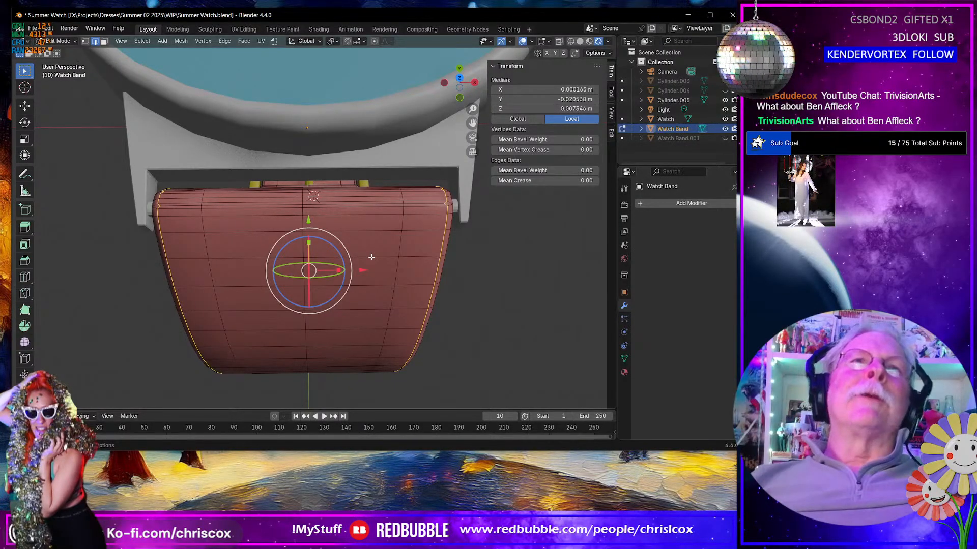
middle_click_drag(381, 272, 186, 273)
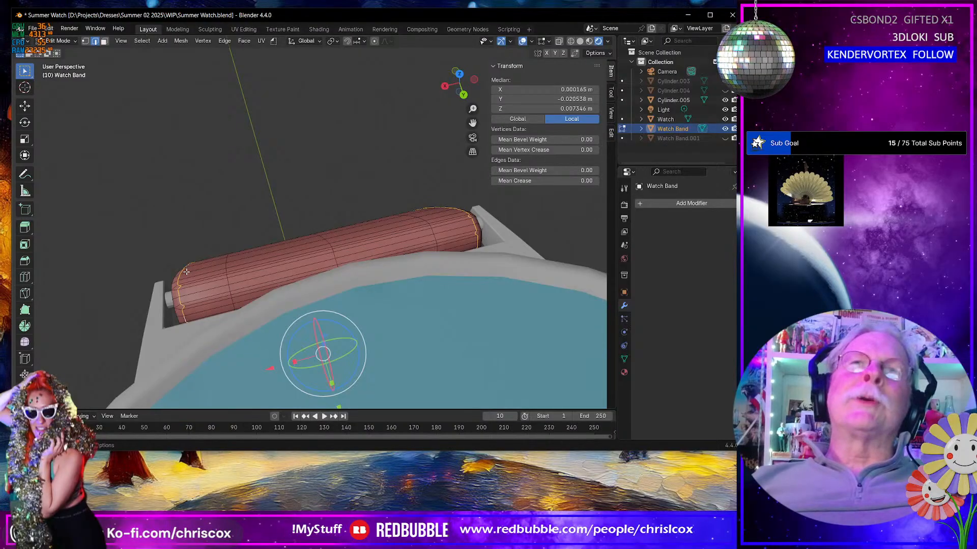
middle_click_drag(260, 273, 435, 237)
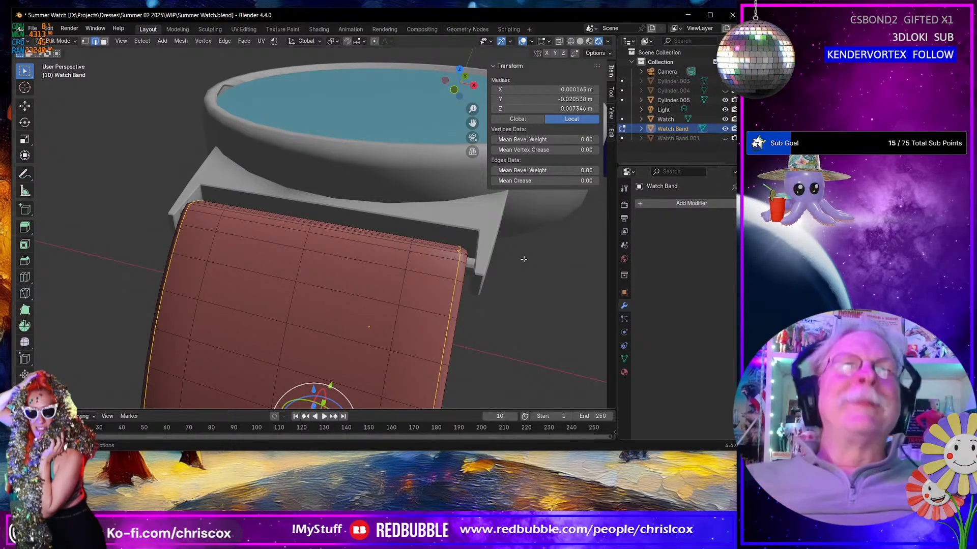
middle_click_drag(413, 286, 356, 264)
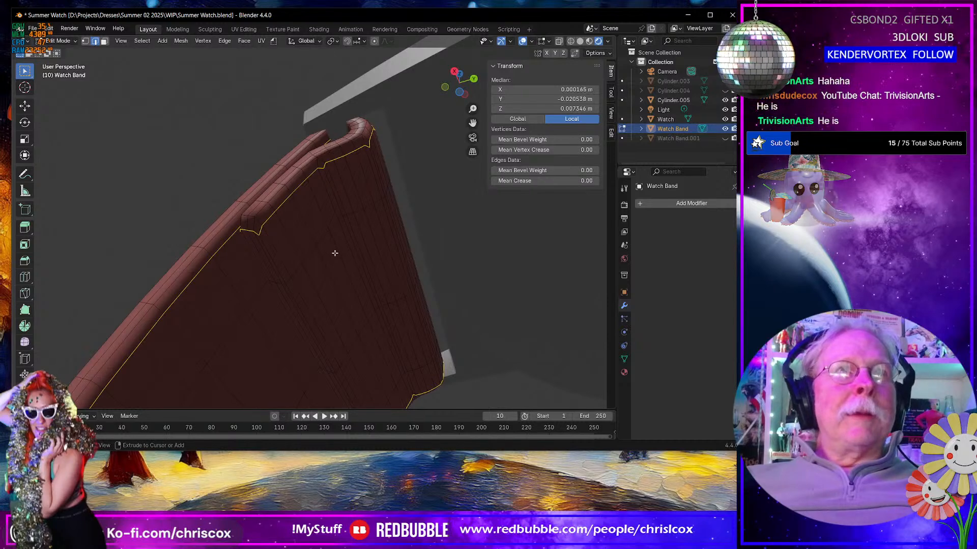
Step: Undo the loop selections and the band's applied Subdivision modifier, and return to Edit Mode on the coarser mesh
key("ctrl+z")
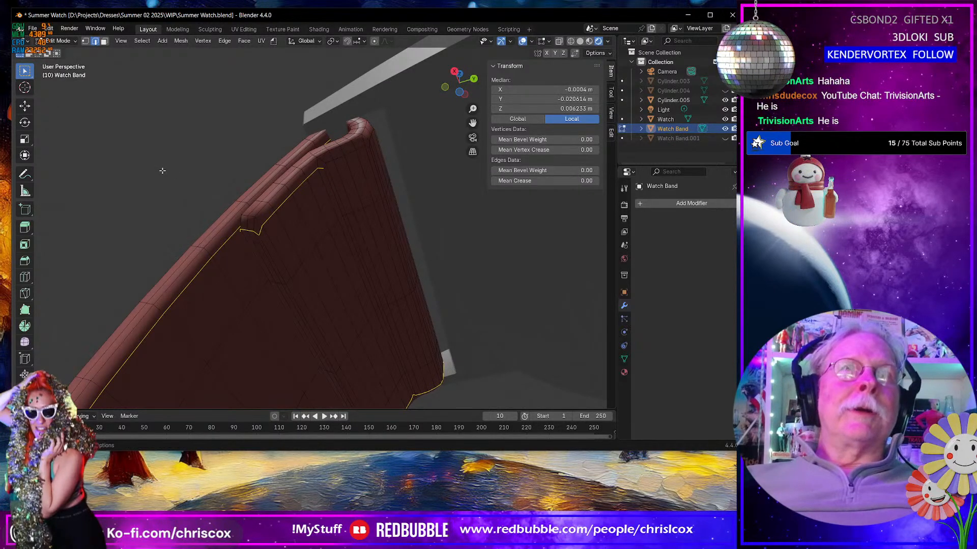
key("ctrl+z")
key("ctrl+z")
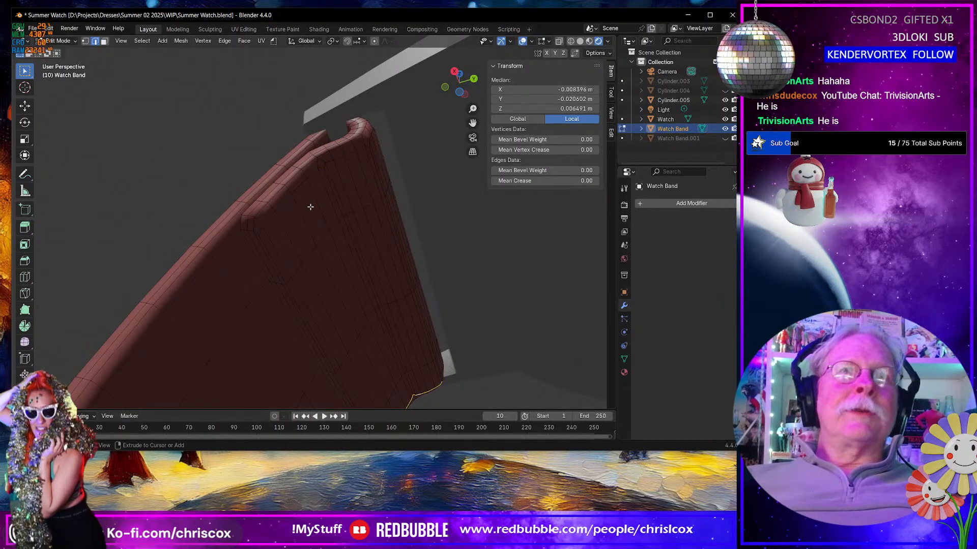
key("ctrl+z")
key("Tab")
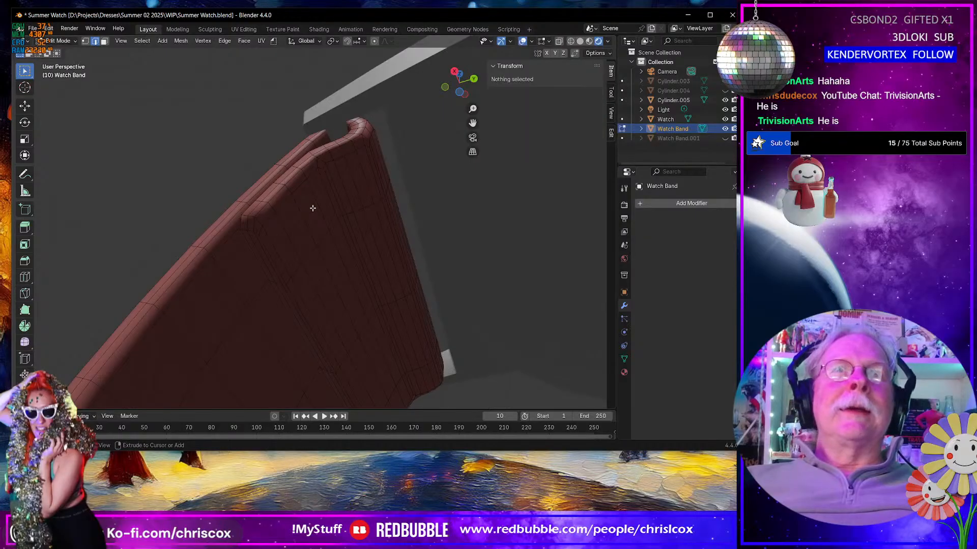
key("ctrl+1")
middle_click_drag(312, 208, 310, 211)
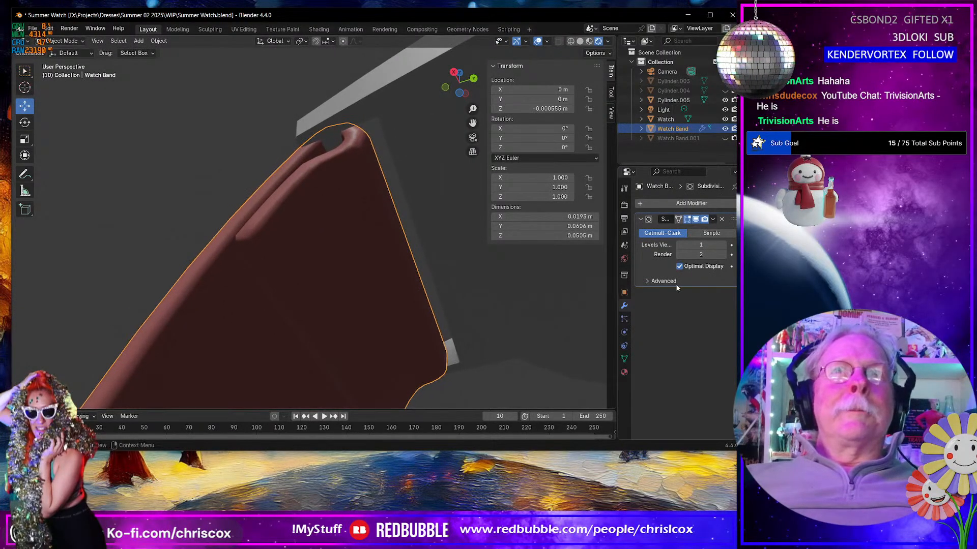
key("Tab")
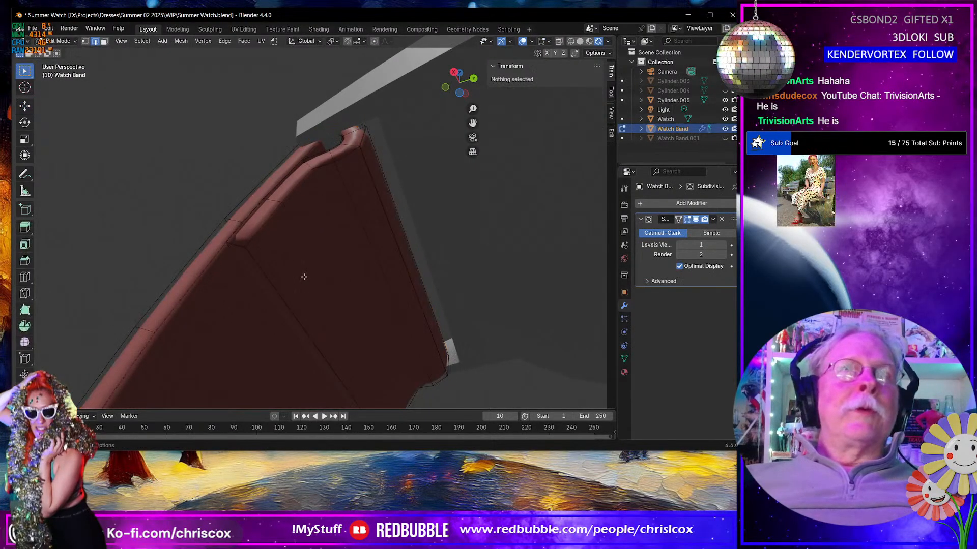
Step: Select the edge loops running along both sides of one half of the watch band
left_click(251, 242, "alt")
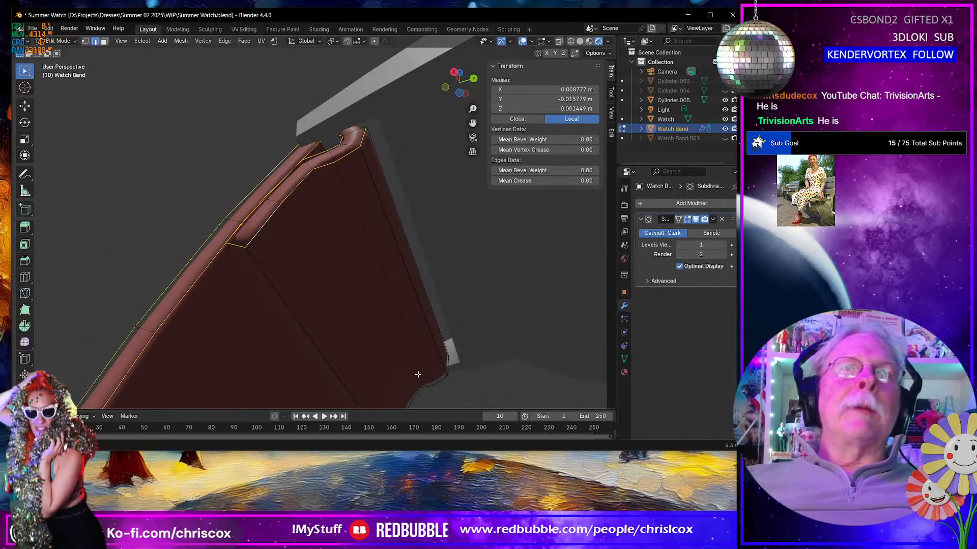
left_click(409, 395, "alt+shift")
middle_click_drag(406, 386, 328, 285)
left_click(331, 257, "alt")
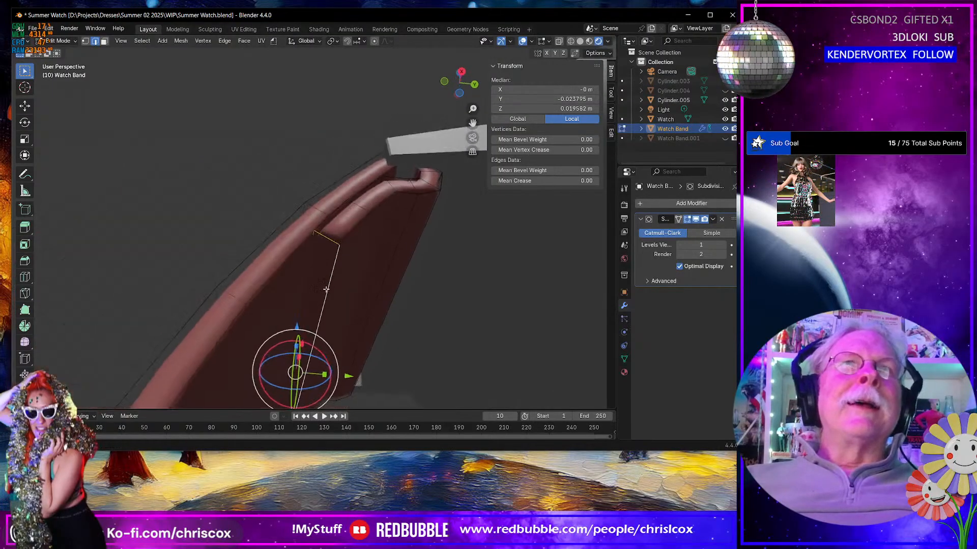
left_click(351, 235, "alt")
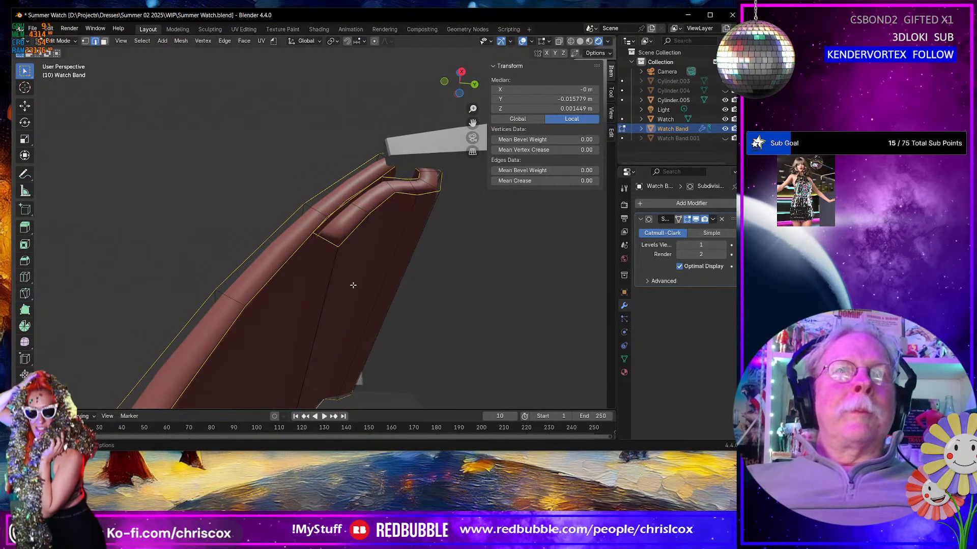
middle_click_drag(355, 284, 300, 321)
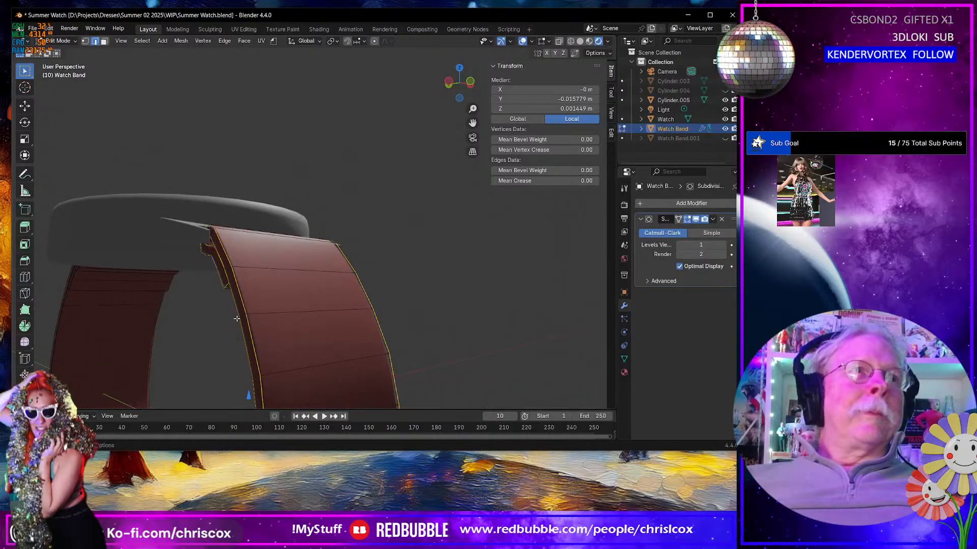
middle_click_drag(216, 311, 290, 247)
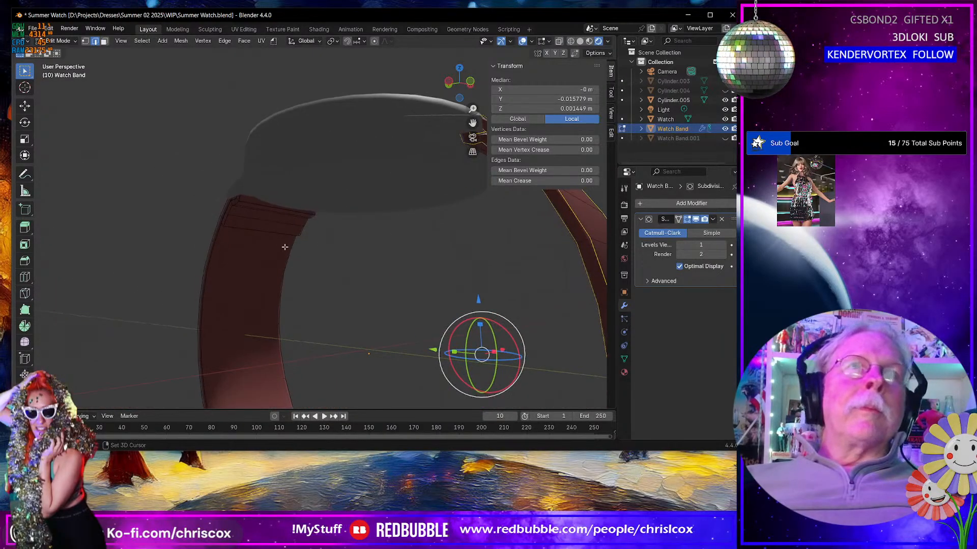
Step: Add the side edge loops of the band's other half to the selection
left_click(227, 223, "alt+shift")
scroll(234, 232, "down", 4)
scroll(236, 232, "up", 3)
middle_click_drag(240, 230, 359, 255)
middle_click_drag(248, 262, 482, 265)
scroll(325, 266, "up", 4)
left_click(383, 285, "alt+shift")
scroll(401, 239, "down", 6)
middle_click_drag(408, 328, 401, 335)
scroll(400, 335, "up", 4)
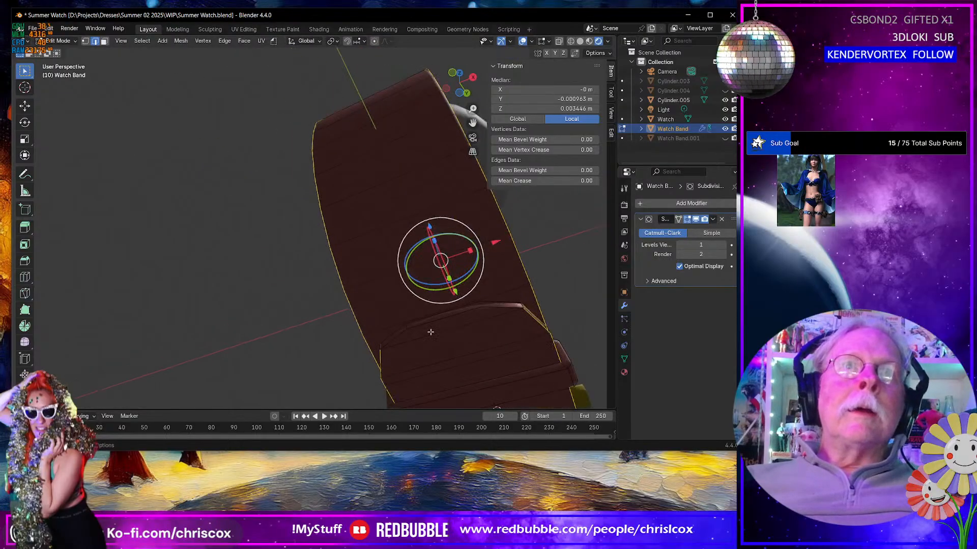
Step: Add the edges around the strap's pointed tip to the selection and mark all selected edges as seams
left_click(395, 337, "alt+shift")
left_click(465, 319, "alt+shift")
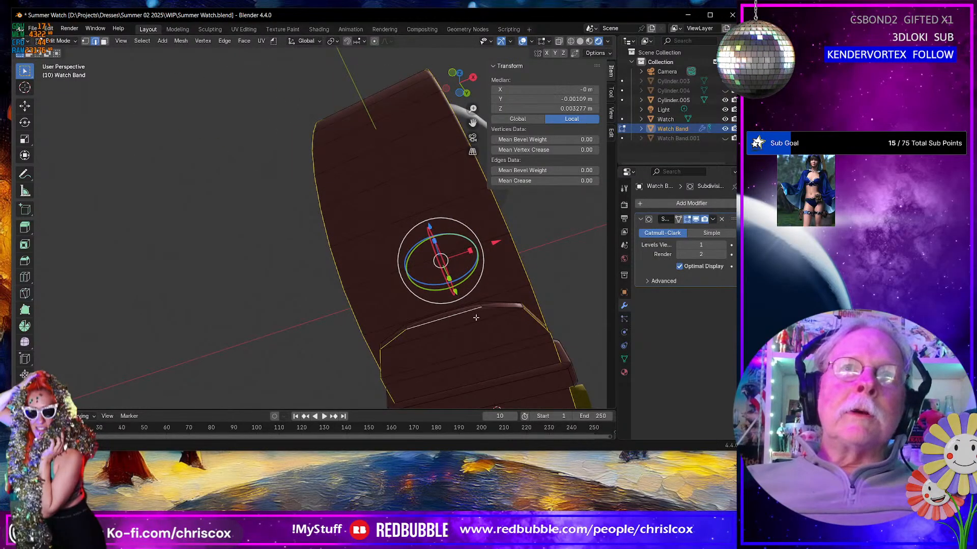
left_click(499, 308, "alt+shift")
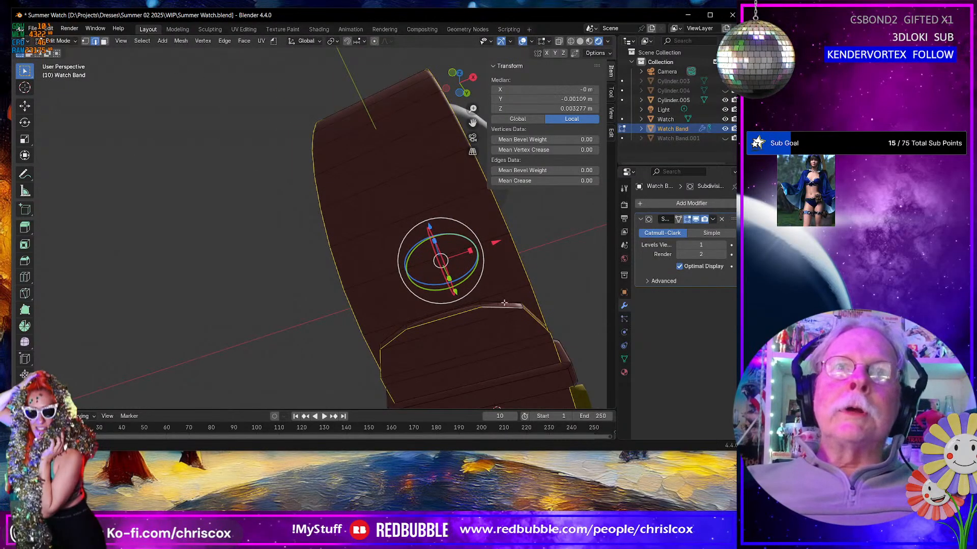
right_click(400, 335)
left_click(375, 327)
scroll(449, 287, "down", 1)
middle_click_drag(448, 287, 393, 342)
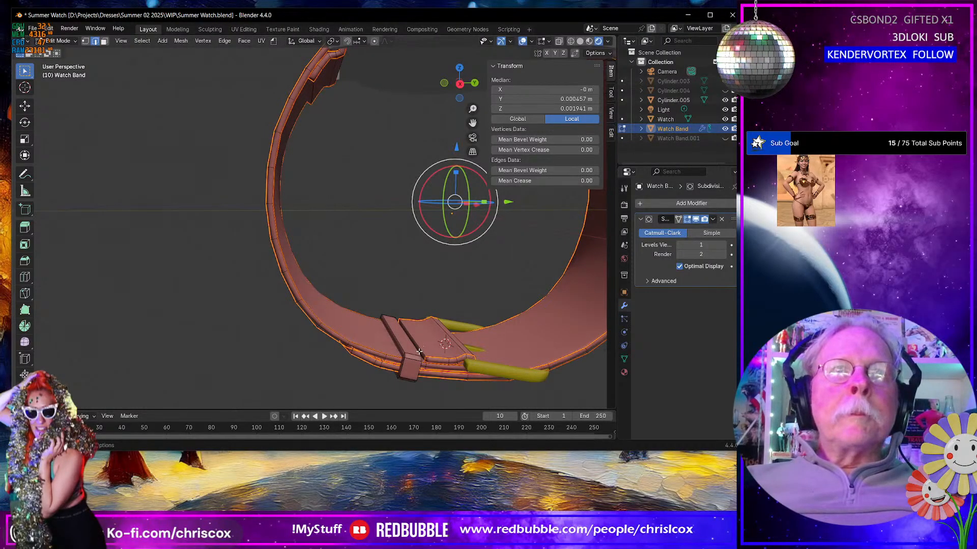
Step: Mark the crosswise band edge beside the keeper loop as a seam
left_click(419, 352)
right_click(420, 352)
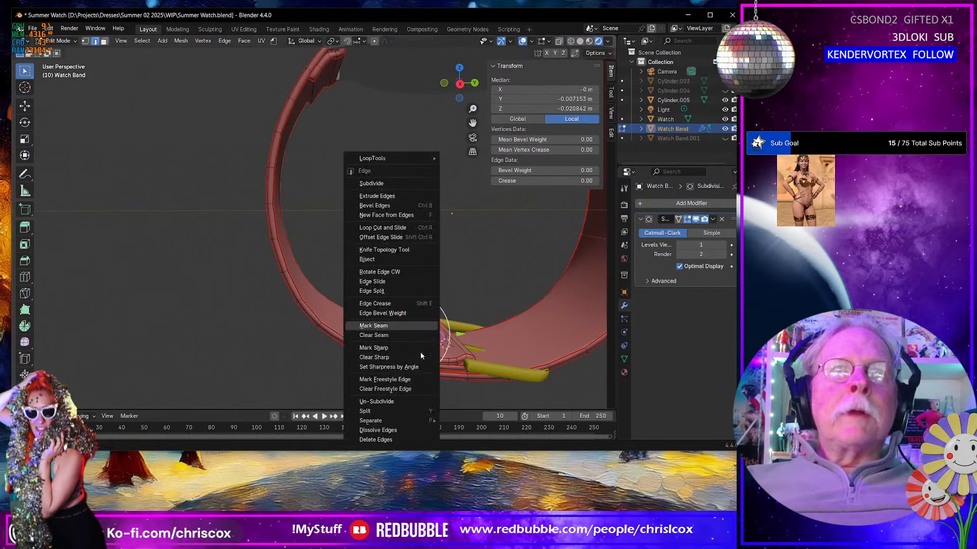
left_click(374, 326)
Step: Mark the crosswise edge at the lug end of each band half as a seam
middle_click_drag(387, 332, 427, 174)
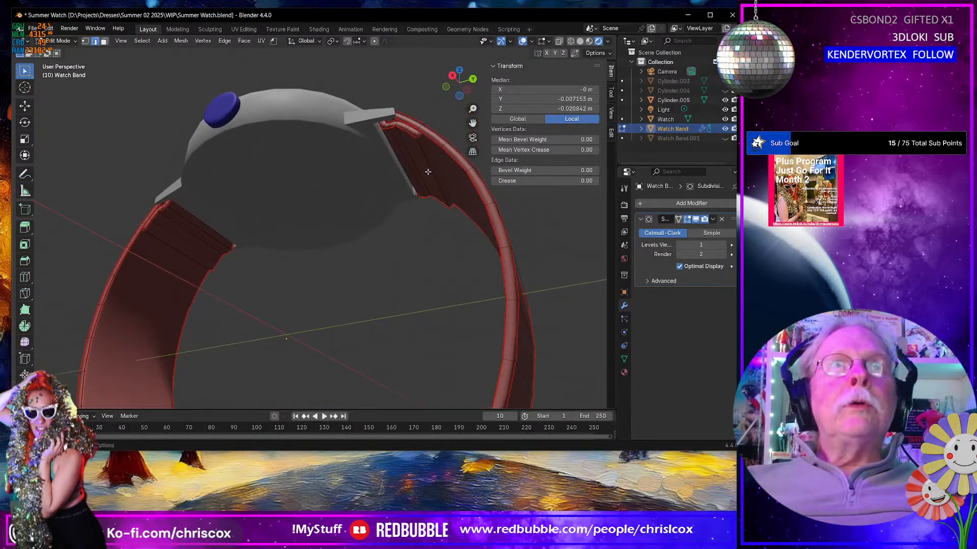
left_click(433, 161)
key("ctrl+e")
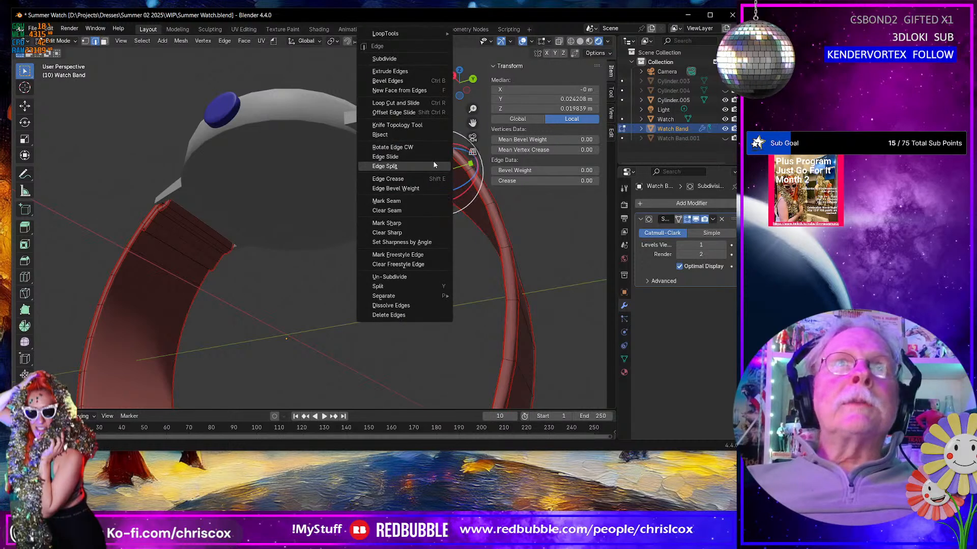
left_click(426, 200)
middle_click_drag(300, 218, 303, 167)
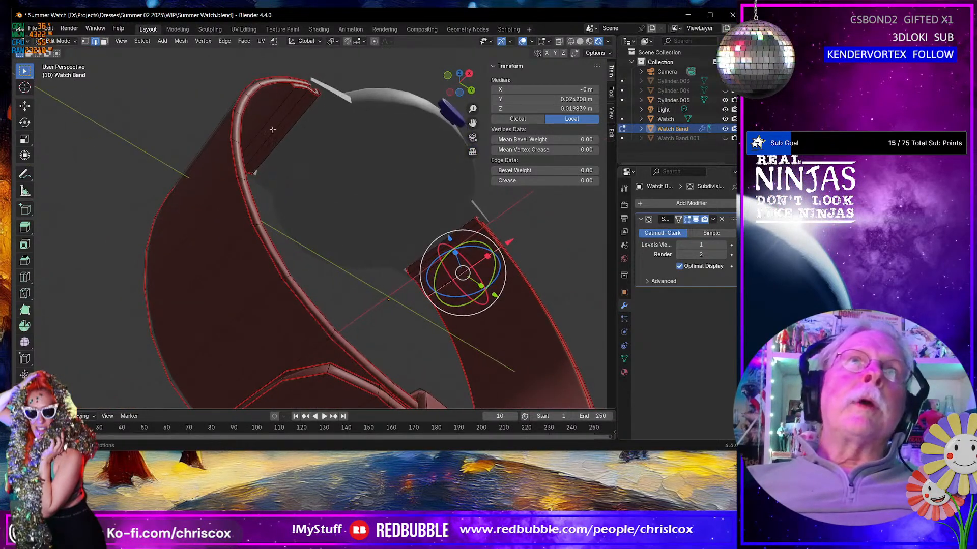
left_click(276, 98)
key("ctrl+e")
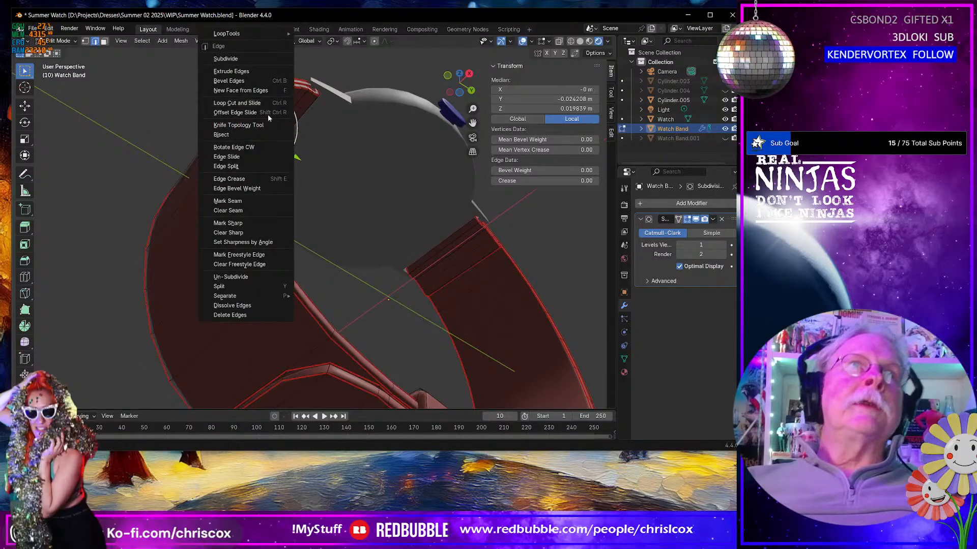
left_click(253, 203)
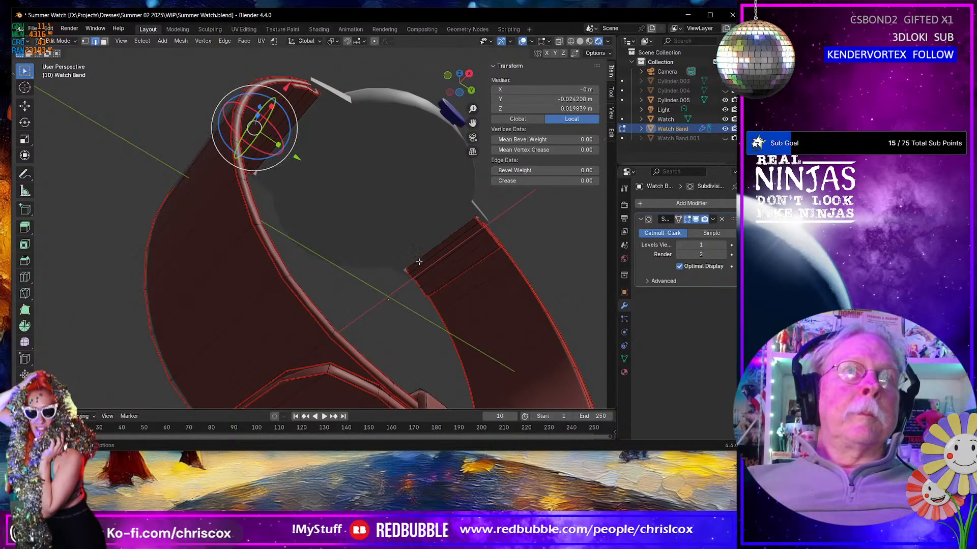
Step: Select an edge of the keeper loop and frame it closely beside the buckle
scroll(418, 263, "down", 3)
middle_click_drag(418, 263, 328, 394)
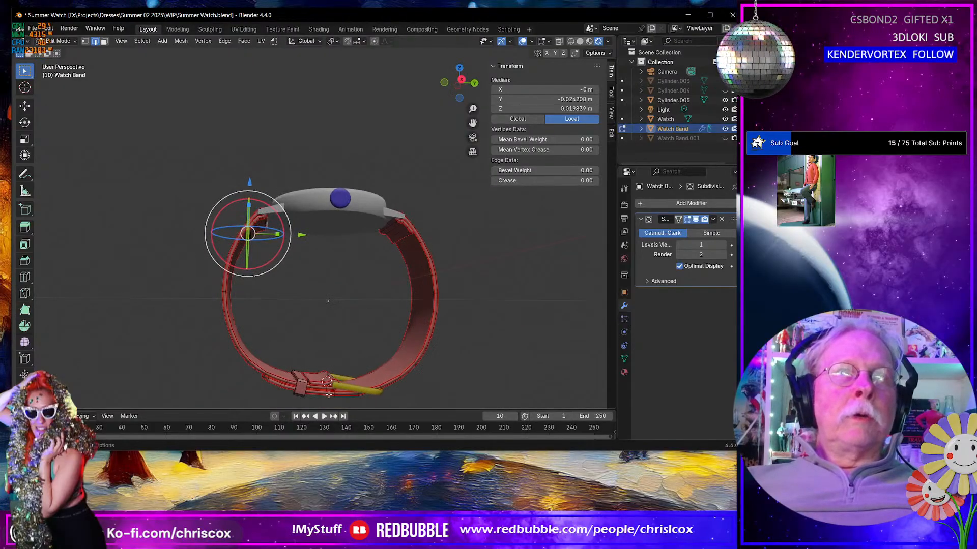
left_click(301, 383)
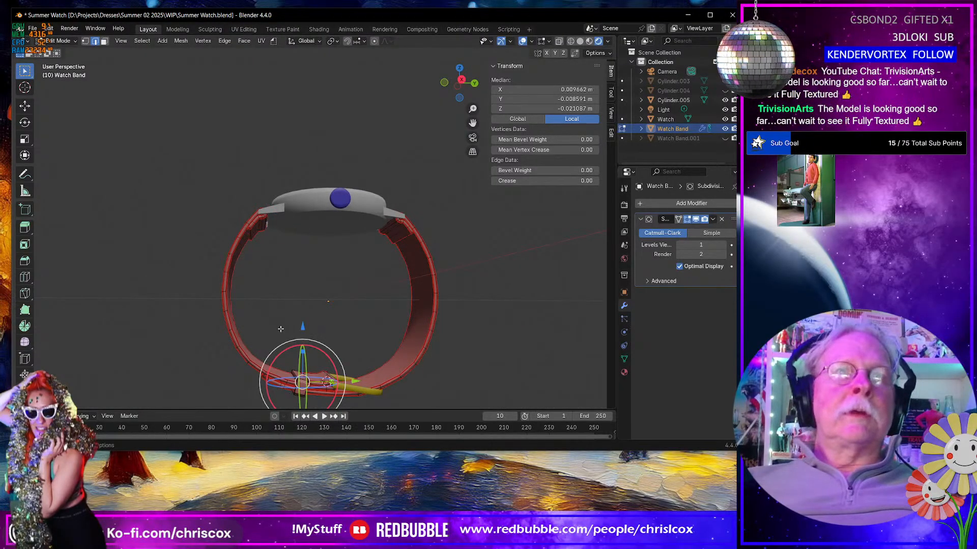
key("KP_Decimal")
scroll(294, 327, "down", 5)
middle_click_drag(323, 334, 345, 328)
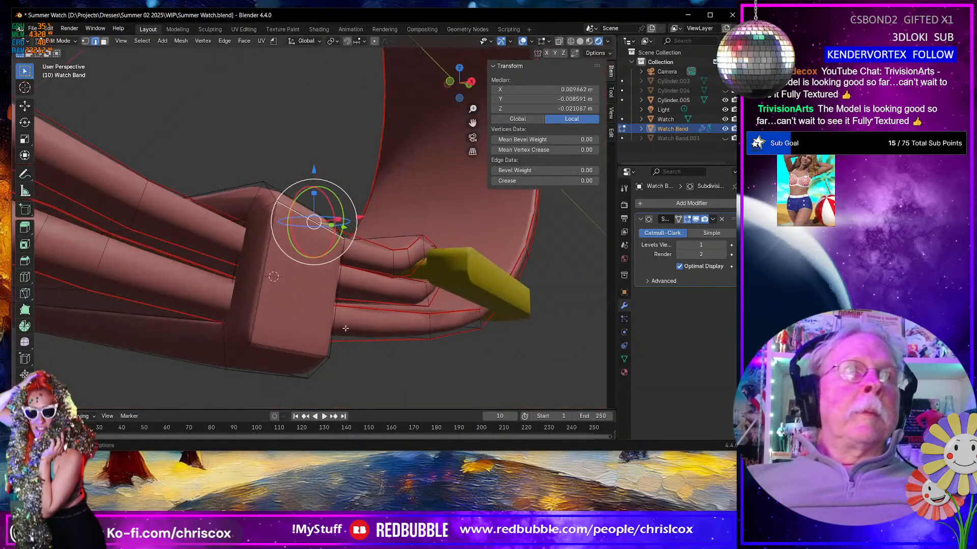
Step: Try to select the keeper loop's side edge loops while the surrounding band layers are still showing
left_click(256, 318, "alt")
left_click(237, 305, "alt+shift")
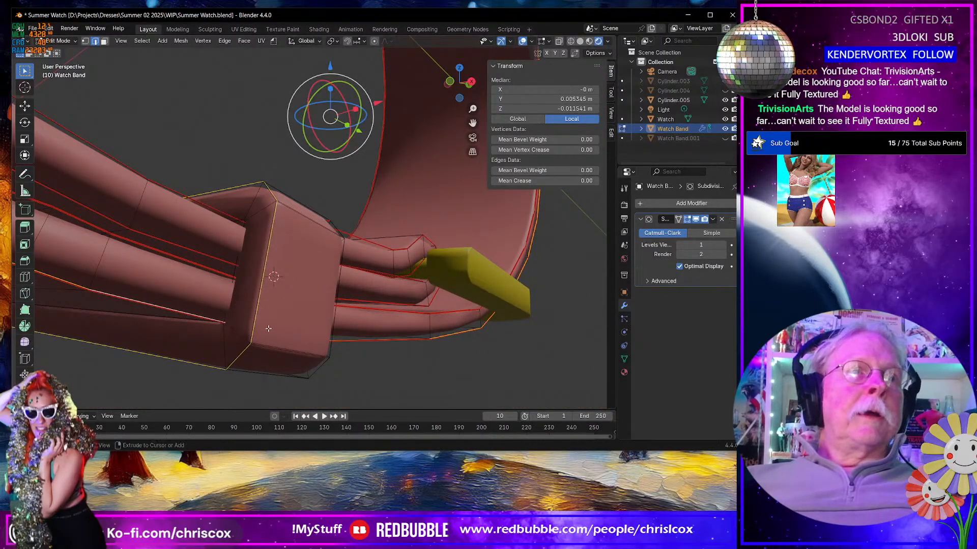
left_click(239, 266, "alt+shift")
left_click(238, 270, "alt+shift")
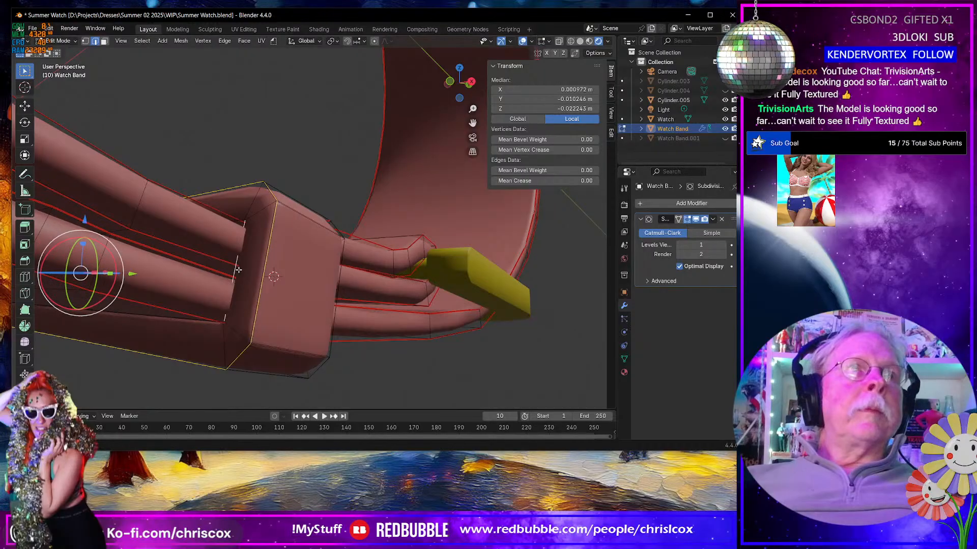
key("ctrl+z")
left_click(204, 325, "alt+shift")
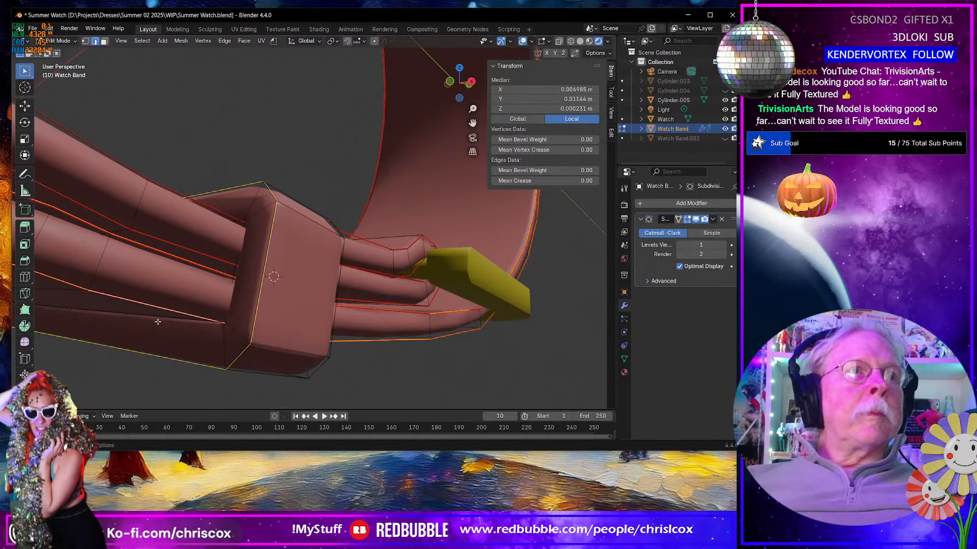
left_click(207, 322, "alt+shift")
Step: Select the keeper loop's entire linked mesh and hide all the other band geometry
middle_click_drag(258, 316, 228, 284)
left_click(237, 233, "alt+shift")
key("ctrl+l")
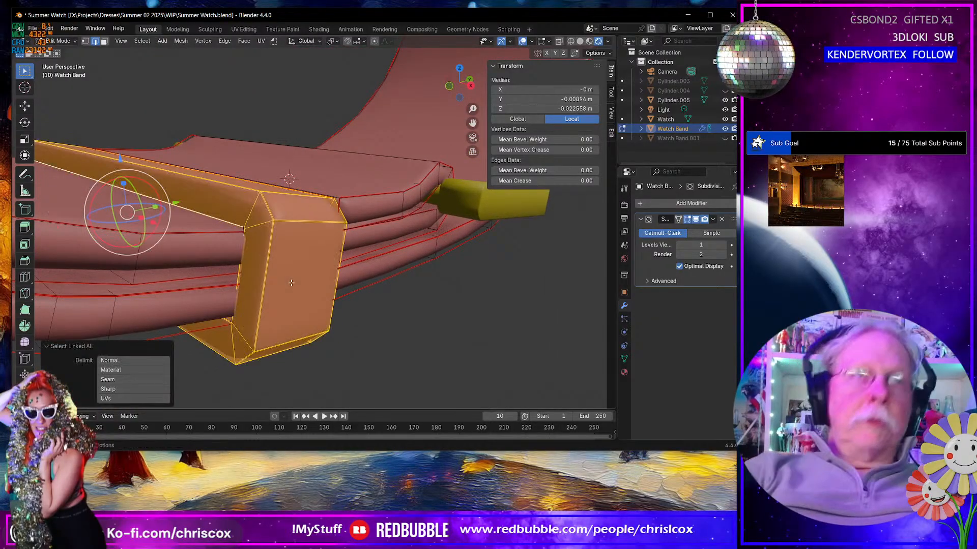
key("j")
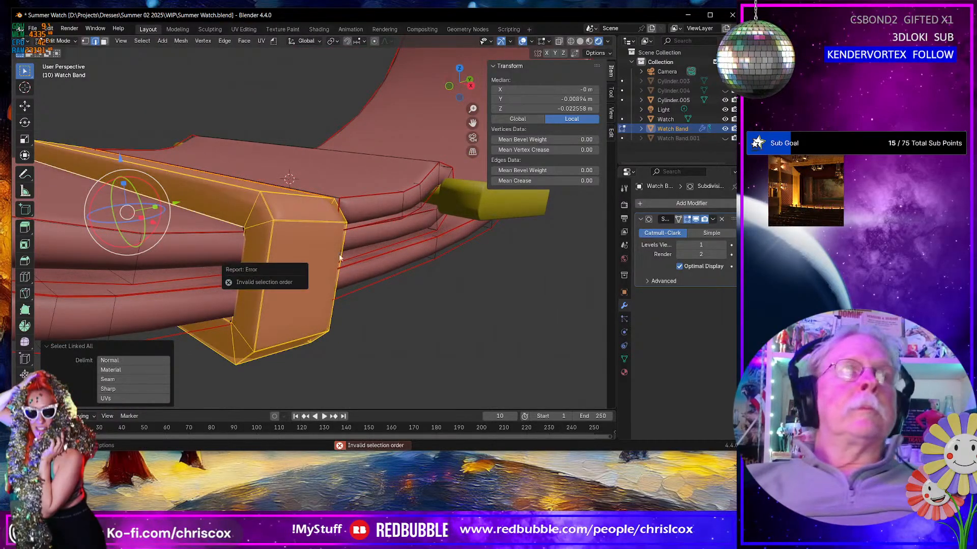
key("ctrl+z")
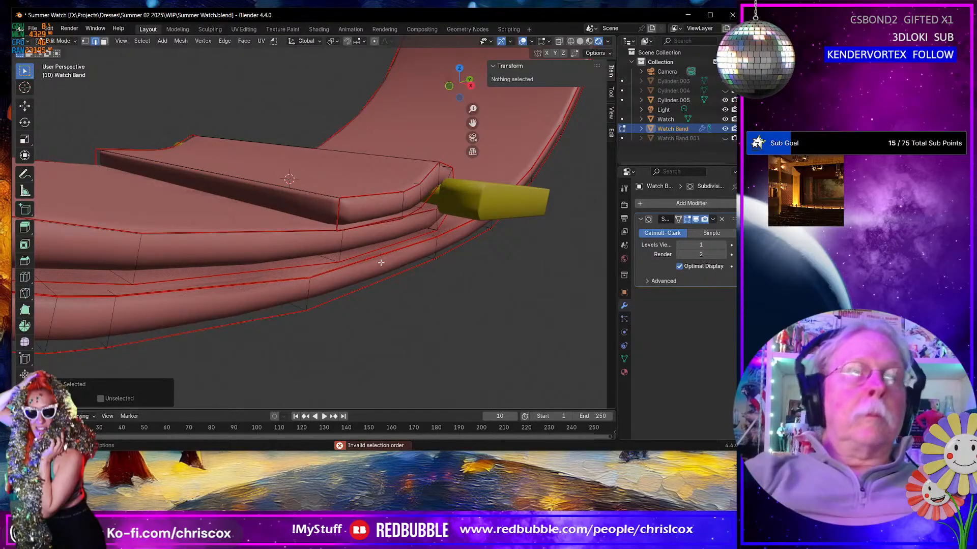
key("ctrl+shift+z")
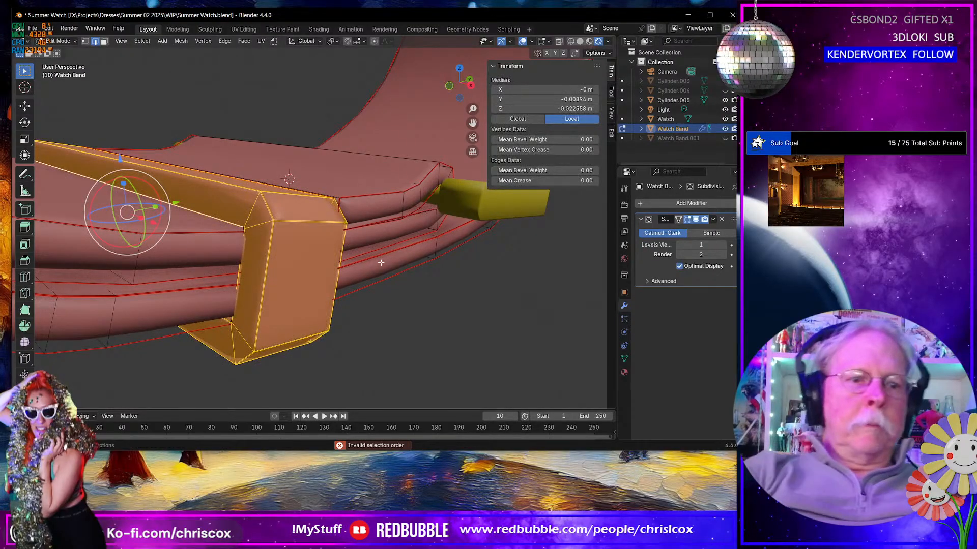
key("shift+h")
Step: Select the edge loops around the inside of the keeper loop's opening and mark them as seams
mouse_move(349, 263)
middle_mouse_down()
mouse_move(449, 251)
mouse_move(437, 268)
mouse_move(341, 274)
middle_mouse_up()
scroll(436, 270, "up", 1)
left_click(325, 283)
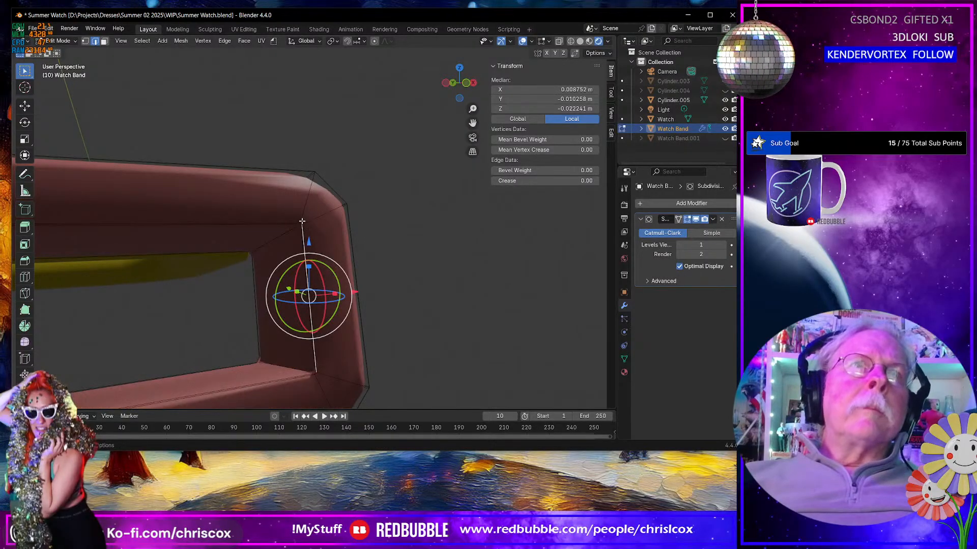
middle_click_drag(284, 218, 332, 203)
left_click(237, 257, "shift")
left_click(354, 221, "alt")
left_click(231, 245, "alt+shift")
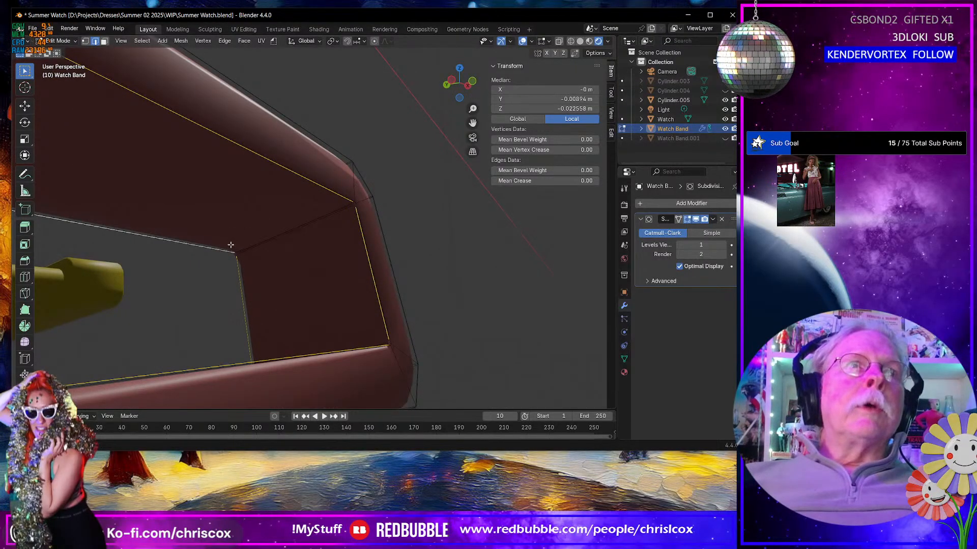
middle_click_drag(302, 249, 328, 361)
left_click(327, 374)
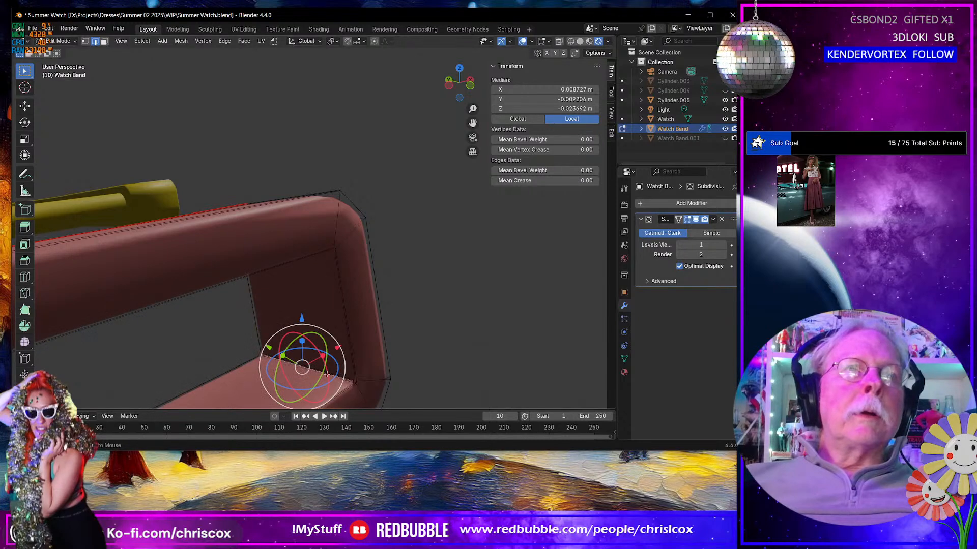
left_click(339, 342, "alt")
right_click(347, 324)
left_click(332, 330)
Step: Mark the two outer edge loops of the keeper loop as seams
middle_click_drag(409, 289, 325, 322)
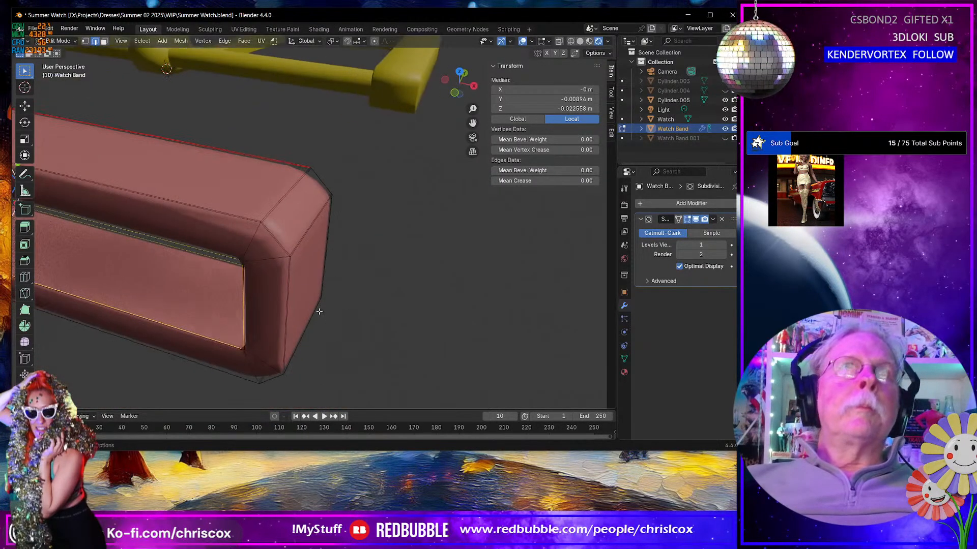
left_click(240, 211, "alt")
left_click(292, 165, "alt+shift")
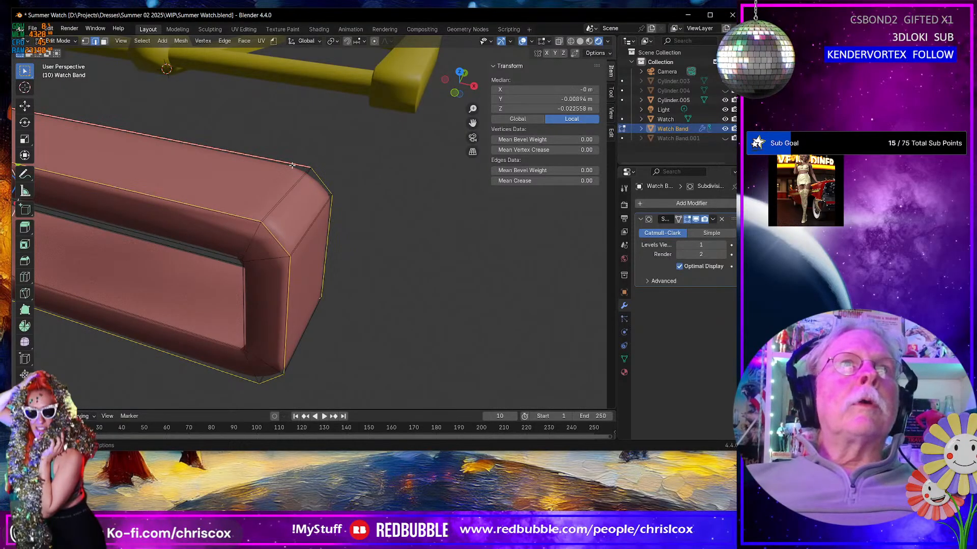
right_click(292, 165)
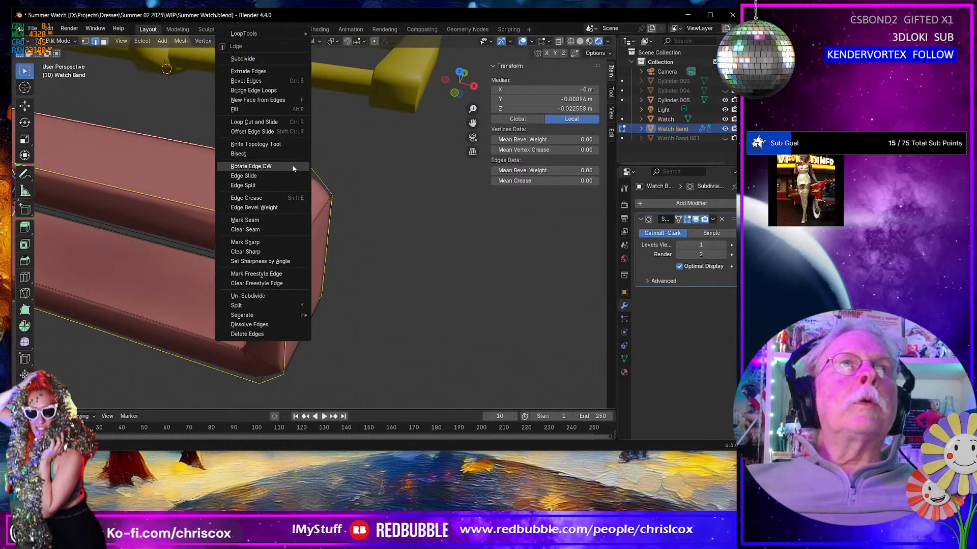
left_click(262, 220)
mouse_move(261, 220)
middle_mouse_down()
mouse_move(247, 185)
mouse_move(251, 225)
middle_mouse_up()
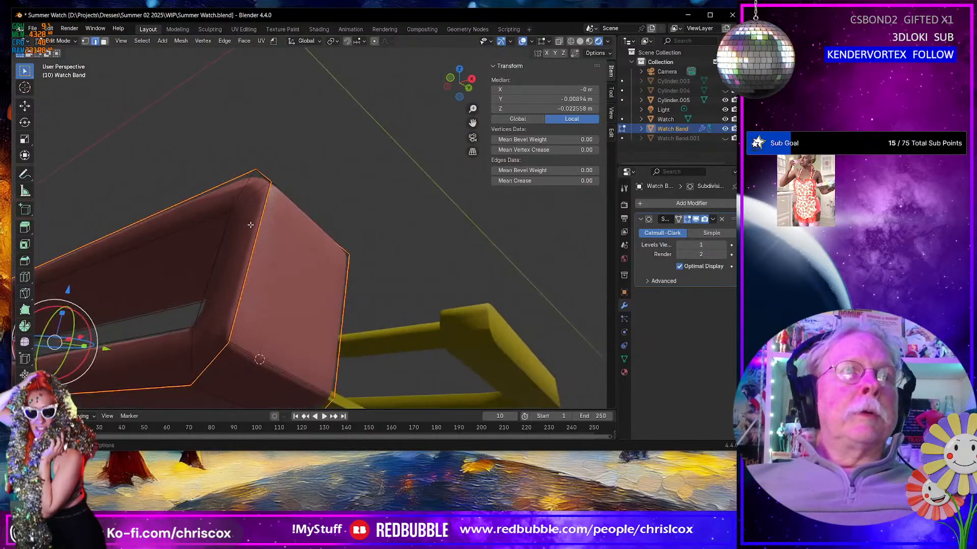
Step: Select the connected crosswise edges at one lower corner of the keeper loop and mark them as a seam
left_click(216, 396)
left_click(191, 361, "shift")
middle_click_drag(191, 360, 279, 4)
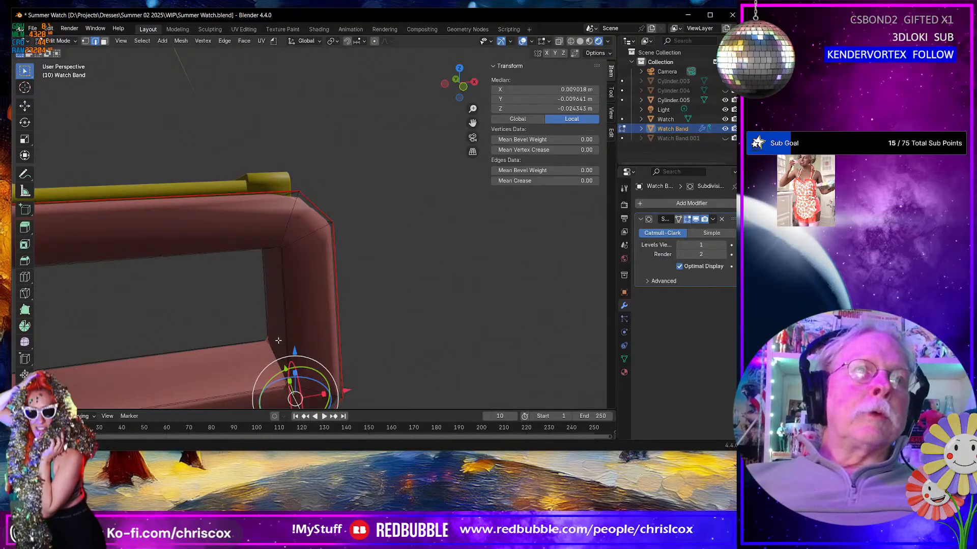
left_click(276, 354, "shift")
middle_click_drag(284, 349, 85, 298)
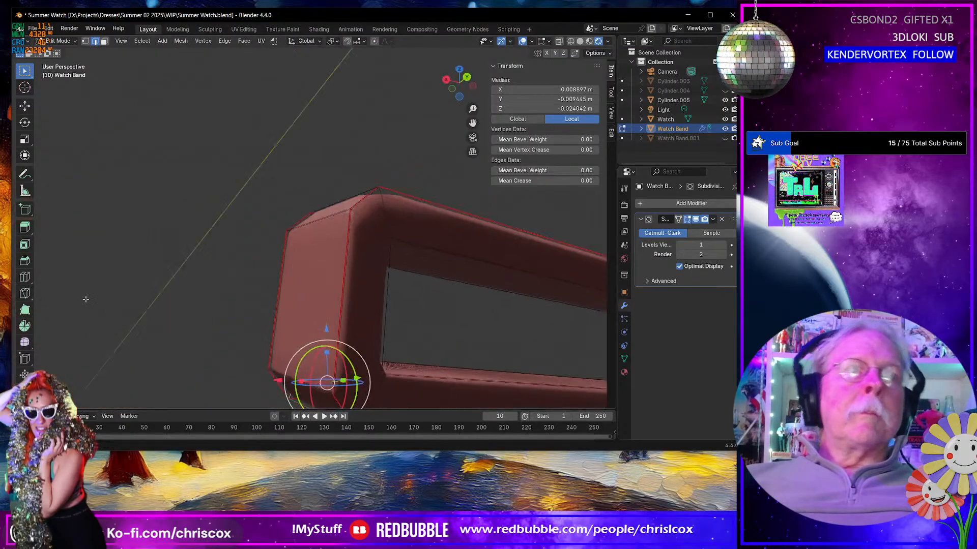
middle_click_drag(379, 388, 328, 346)
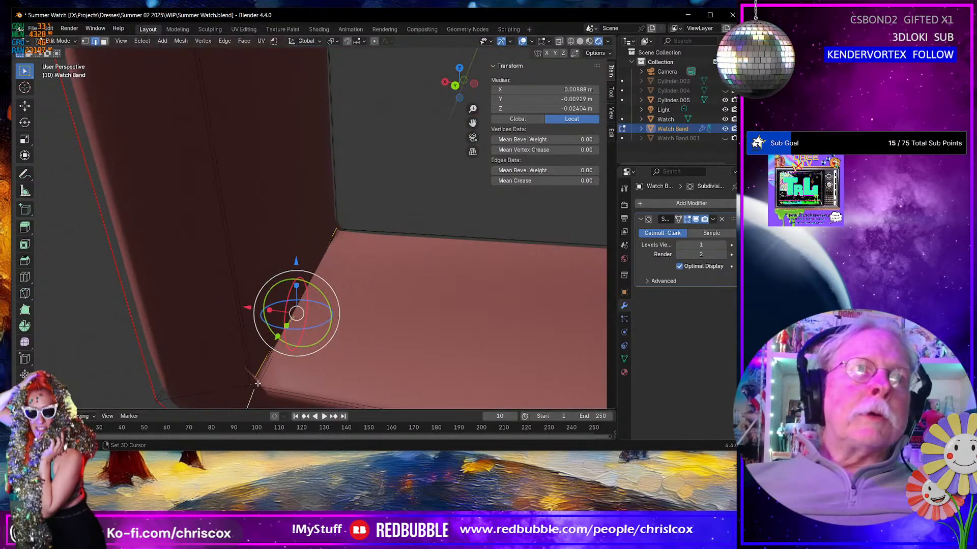
middle_click_drag(268, 380, 338, 297)
left_click(269, 373)
left_click(253, 394, "shift")
left_click(392, 321, "shift")
middle_click_drag(320, 253, 403, 307)
right_click(417, 343)
left_click(406, 326)
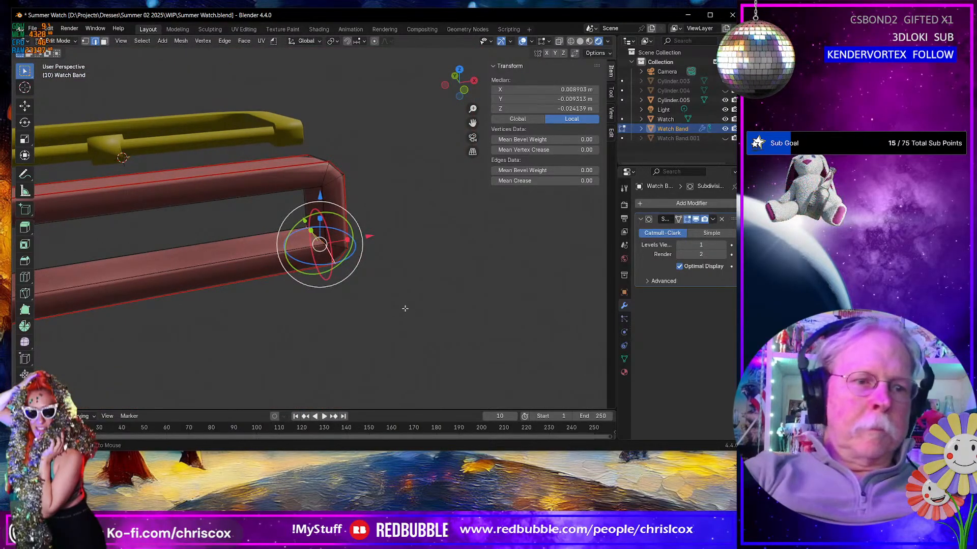
Step: Reveal the hidden band geometry and select the entire watch band mesh
key("alt+h")
key("a")
scroll(425, 297, "down", 3)
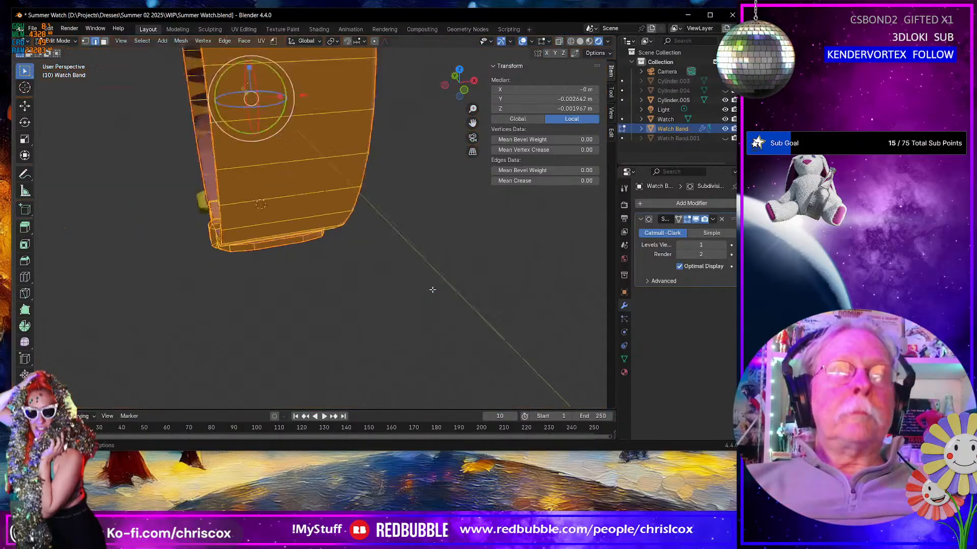
scroll(432, 290, "down", 2)
Step: Switch to the UV Editing workspace and unwrap the watch band with the Conformal method
left_click(249, 29)
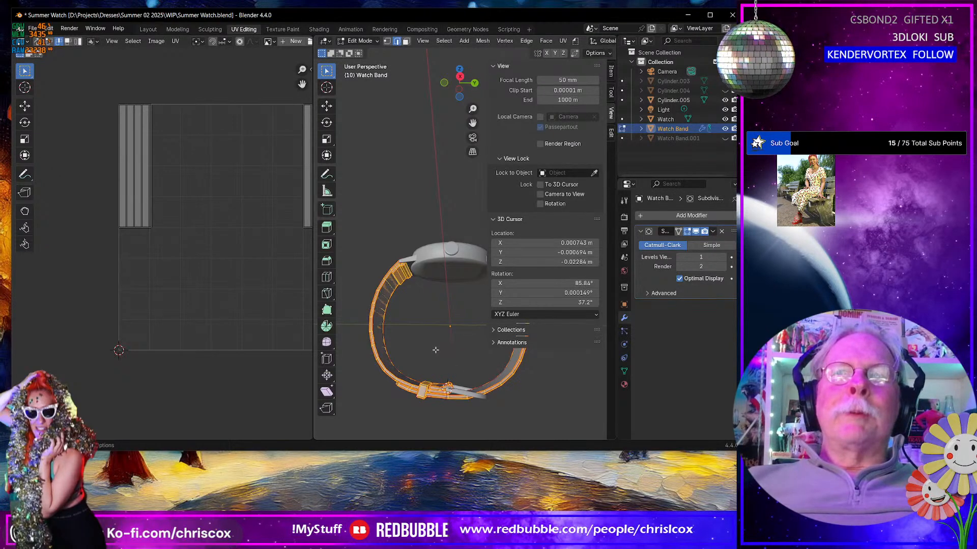
mouse_move(435, 350)
middle_mouse_down()
mouse_move(409, 355)
mouse_move(446, 340)
middle_mouse_up()
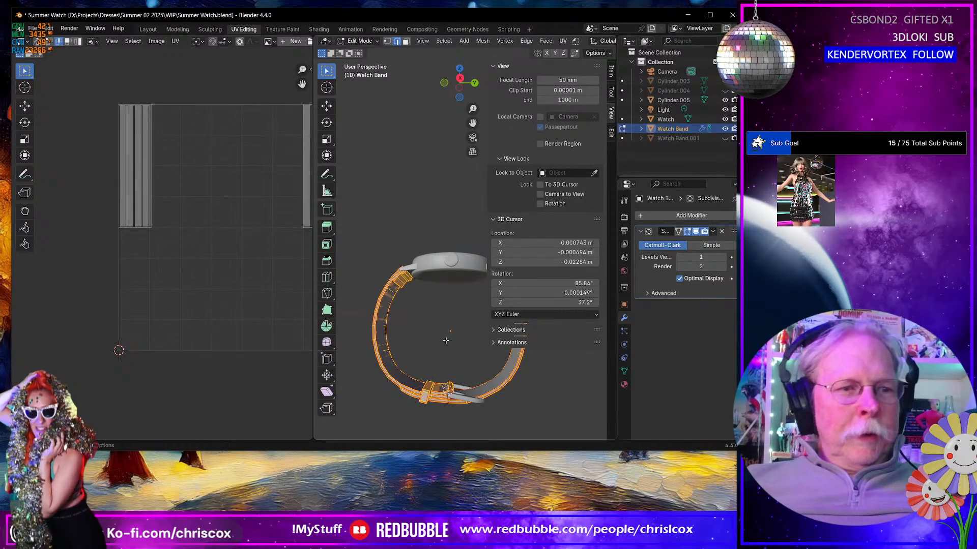
key("u")
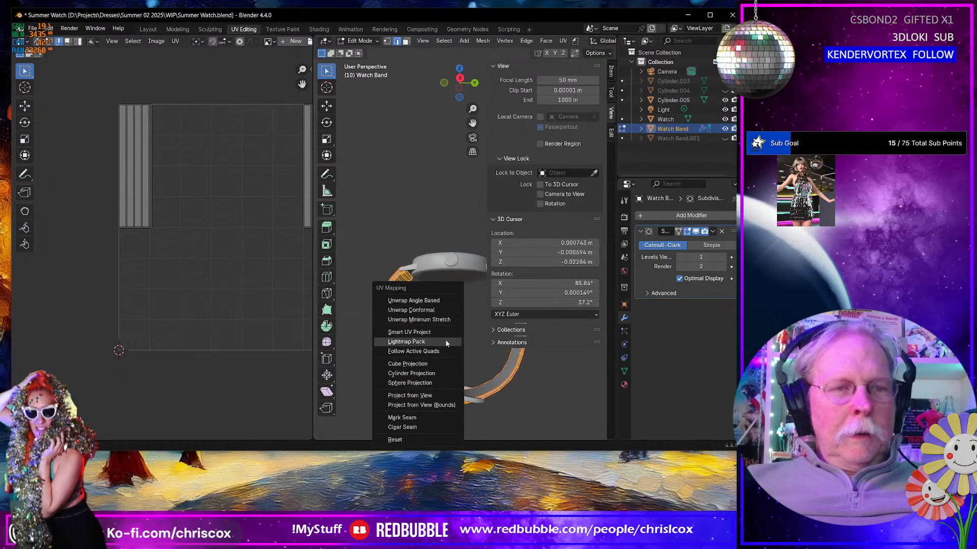
left_click(440, 310)
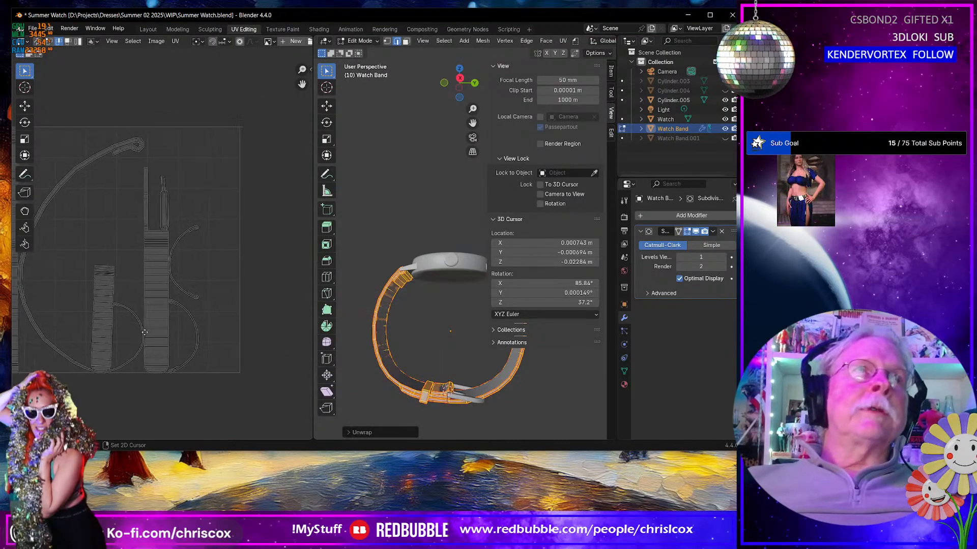
Step: Examine the unwrapped UV islands of the band, its side strips and the keeper loop up close
scroll(191, 326, "up", 3)
scroll(160, 264, "up", 5)
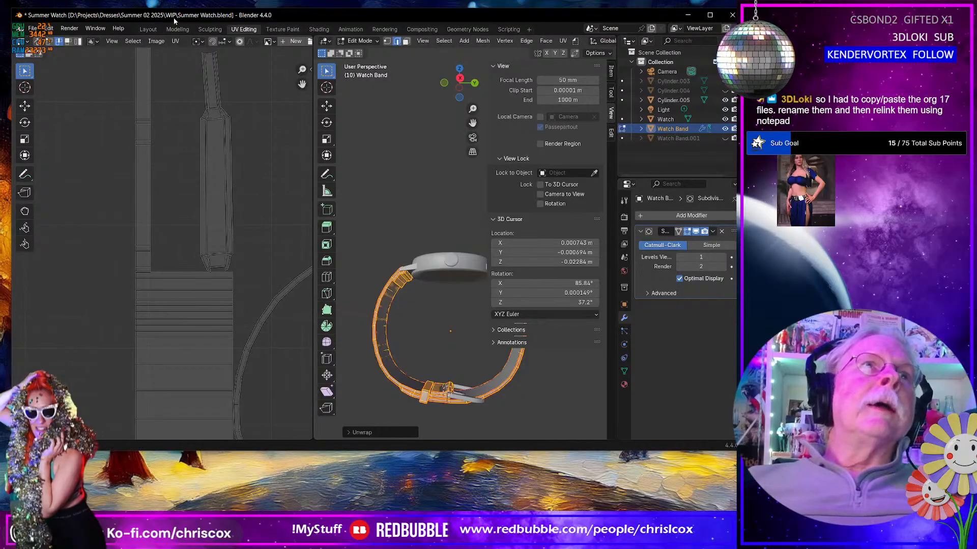
scroll(178, 170, "up", 3)
middle_click_drag(147, 143, 51, 56)
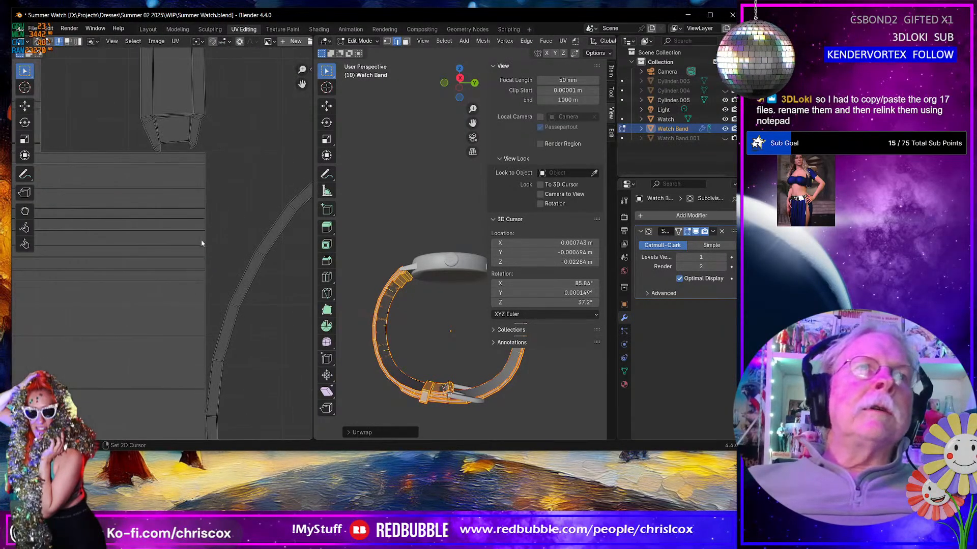
middle_click_drag(265, 306, 163, 205)
middle_click_drag(181, 326, 263, 77)
mouse_move(119, 346)
middle_mouse_down()
mouse_move(265, 142)
mouse_move(295, 290)
middle_mouse_up()
scroll(59, 295, "down", 2)
scroll(142, 293, "down", 4)
scroll(142, 290, "down", 3)
middle_click_drag(162, 278, 242, 278)
Step: Mark the short UV edge joining the strap tip to its side strip as a seam
scroll(242, 279, "up", 5)
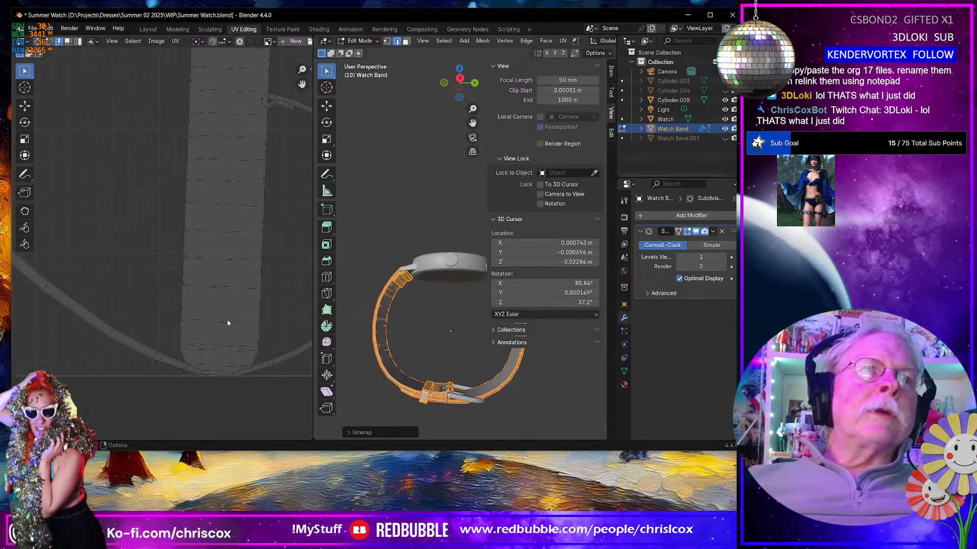
scroll(237, 346, "up", 4)
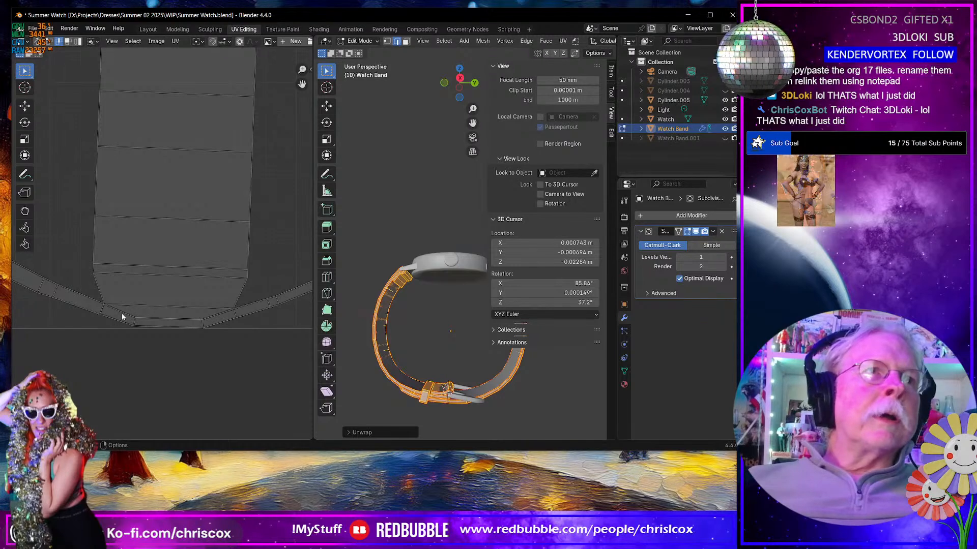
left_click(164, 320)
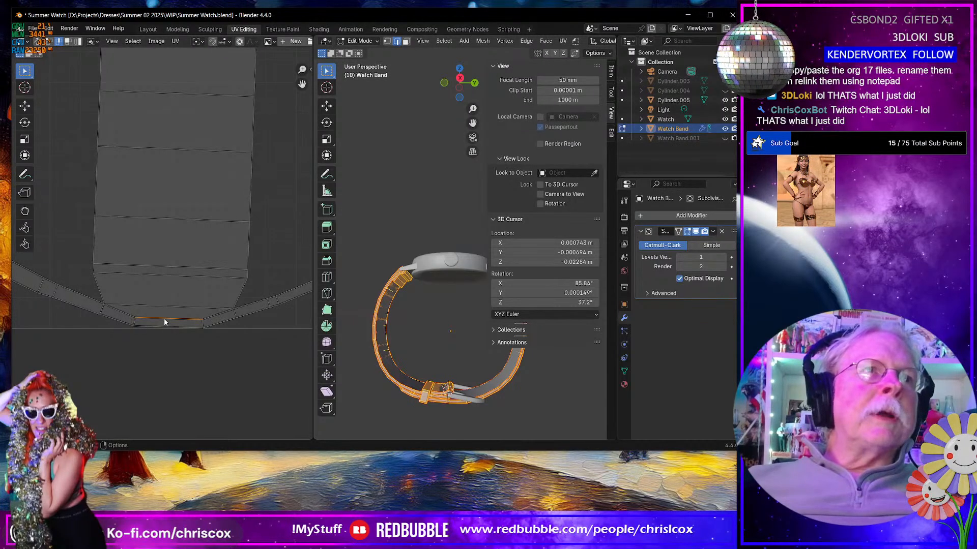
left_click(175, 41)
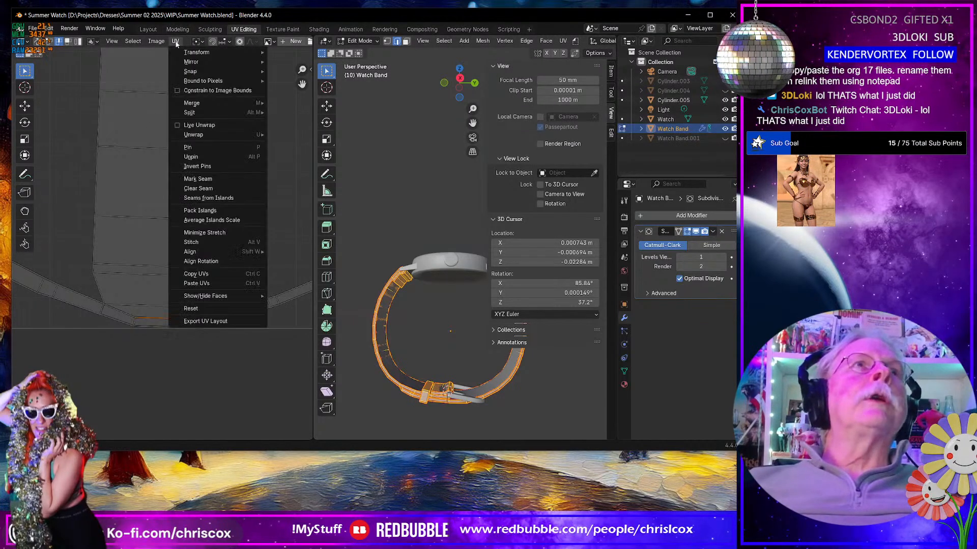
left_click(200, 179)
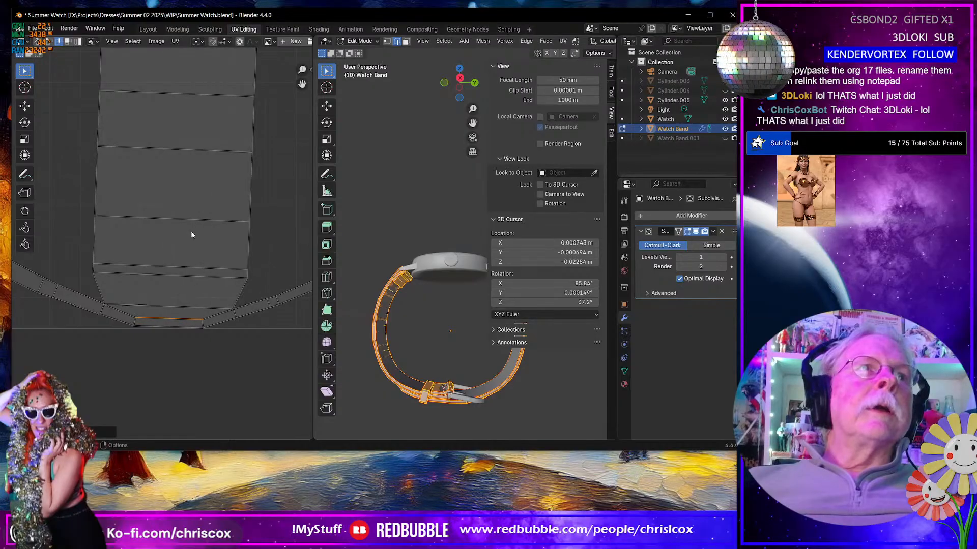
scroll(191, 232, "down", 3)
scroll(191, 235, "up", 4)
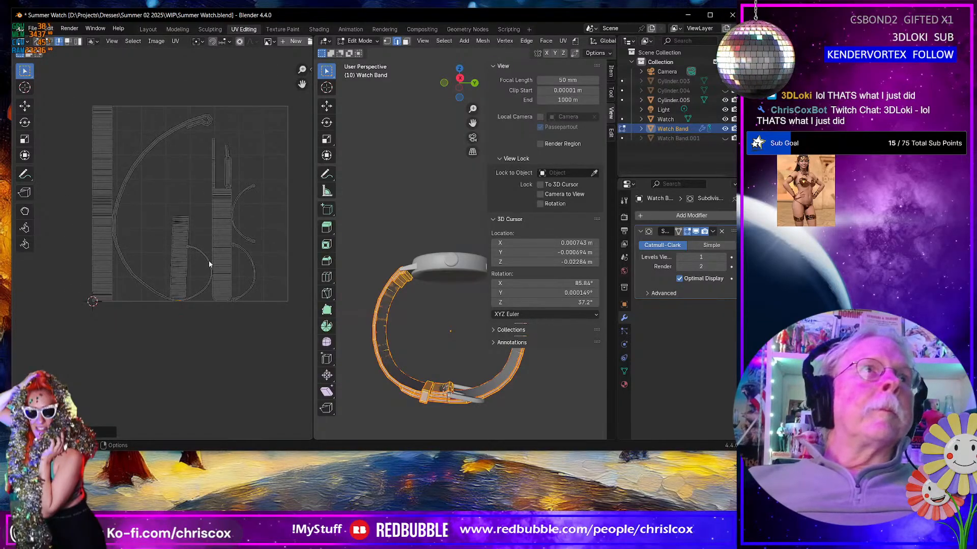
scroll(206, 254, "up", 2)
scroll(207, 252, "down", 5)
middle_click_drag(206, 223, 182, 281)
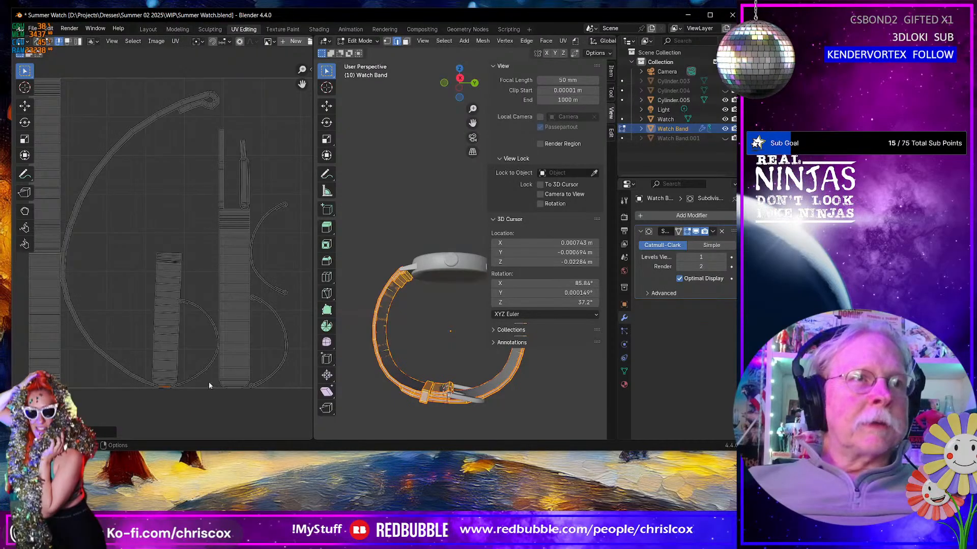
Step: Select all of the watch band's UVs and unwrap them again with the Conformal method
key("a")
key("u")
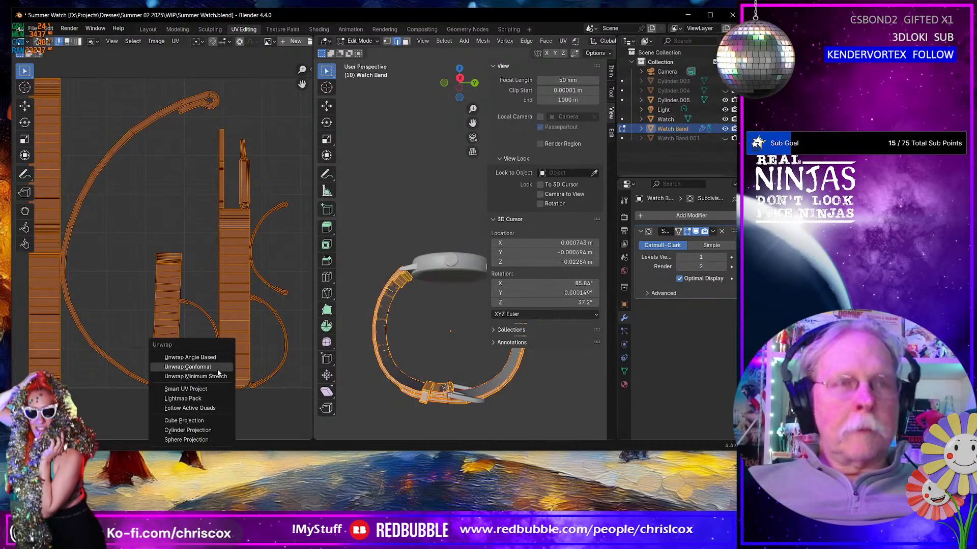
left_click(204, 367)
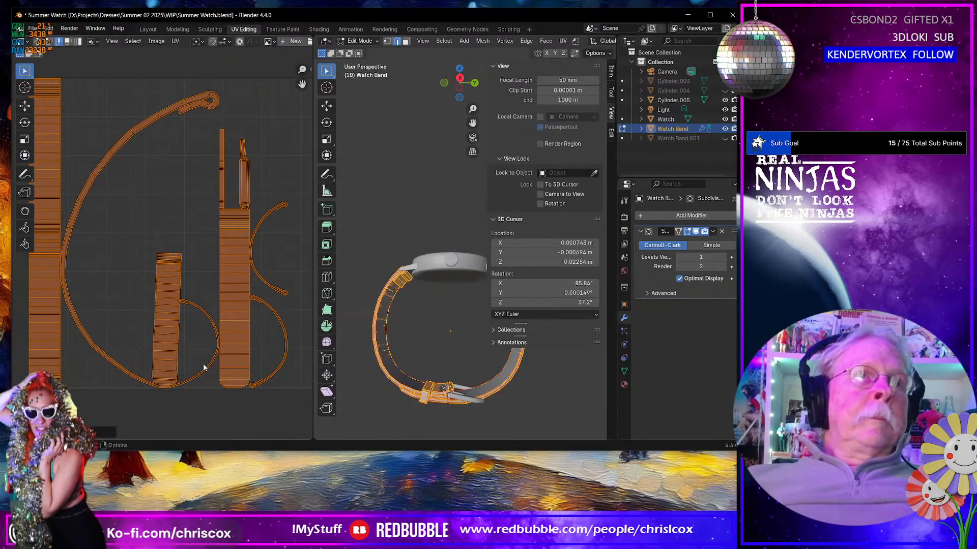
scroll(205, 364, "up", 6)
scroll(205, 364, "down", 4)
scroll(206, 364, "down", 3)
Step: Select one edge of the short strap island and grow the UV selection repeatedly to trace the geometry connected to it
left_click(177, 340)
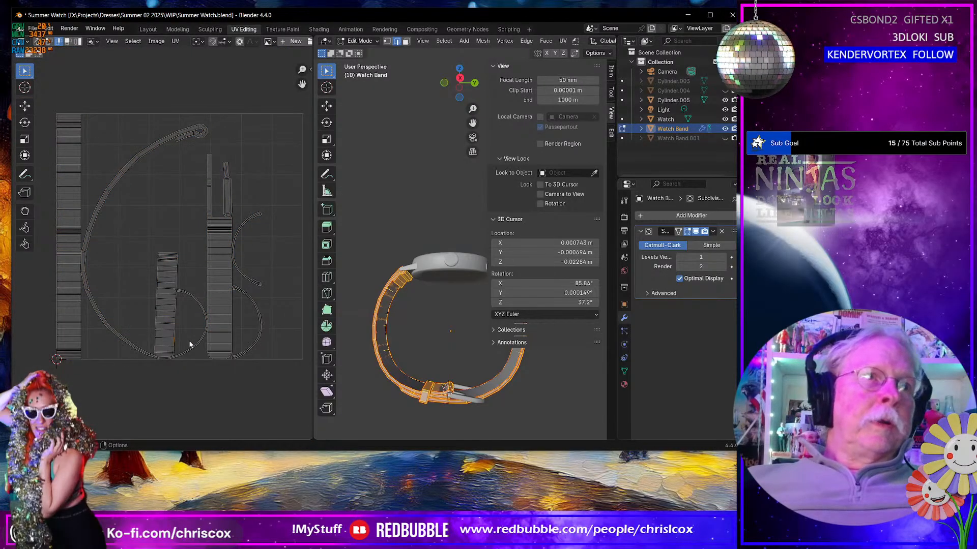
key("ctrl+KP_Add")
key("ctrl+KP_Add")
key("ctrl+KP_Add")
key("ctrl+KP_Add")
key("ctrl+KP_Add")
key("ctrl+KP_Add")
key("ctrl+KP_Add")
key("ctrl+KP_Add")
key("ctrl+KP_Add")
key("ctrl+KP_Add")
key("ctrl+KP_Add")
key("ctrl+KP_Add")
key("ctrl+KP_Add")
key("ctrl+KP_Add")
key("ctrl+KP_Add")
key("ctrl+KP_Add")
key("ctrl+KP_Add")
key("ctrl+KP_Add")
key("ctrl+KP_Add")
key("ctrl+KP_Add")
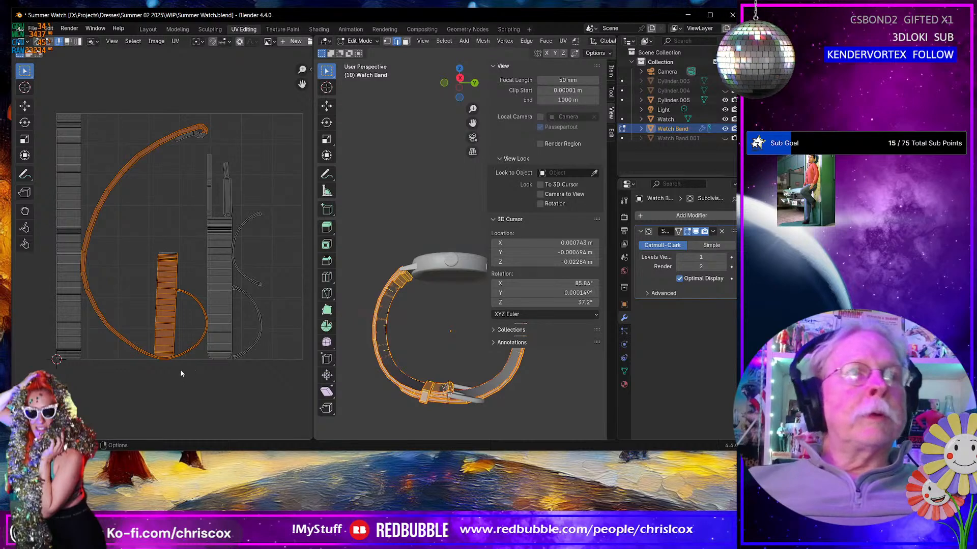
Step: Select the UV edge at the corner where the short strap island joins its thin curved side strip
scroll(182, 370, "up", 10)
middle_click_drag(214, 425, 242, 206)
scroll(200, 349, "up", 6)
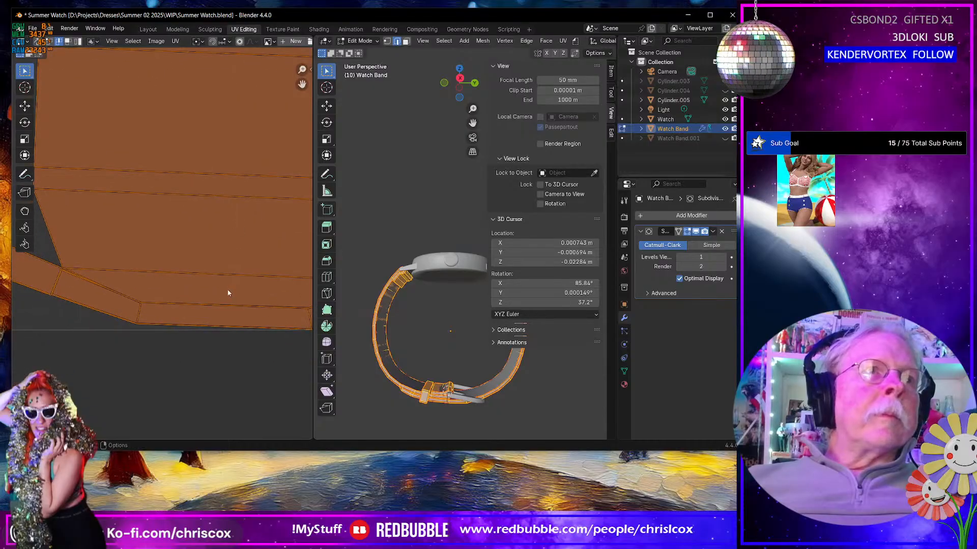
left_click(188, 313)
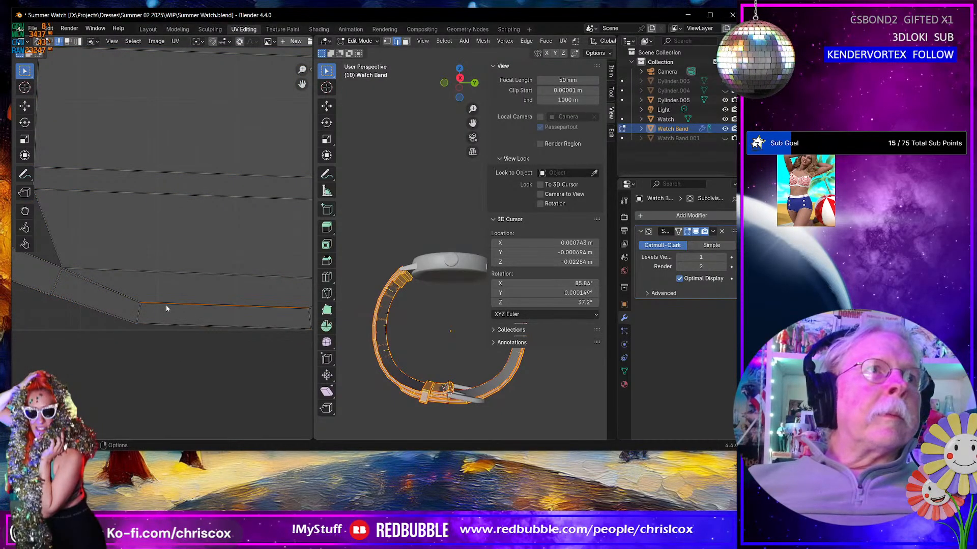
left_click(126, 299, "shift")
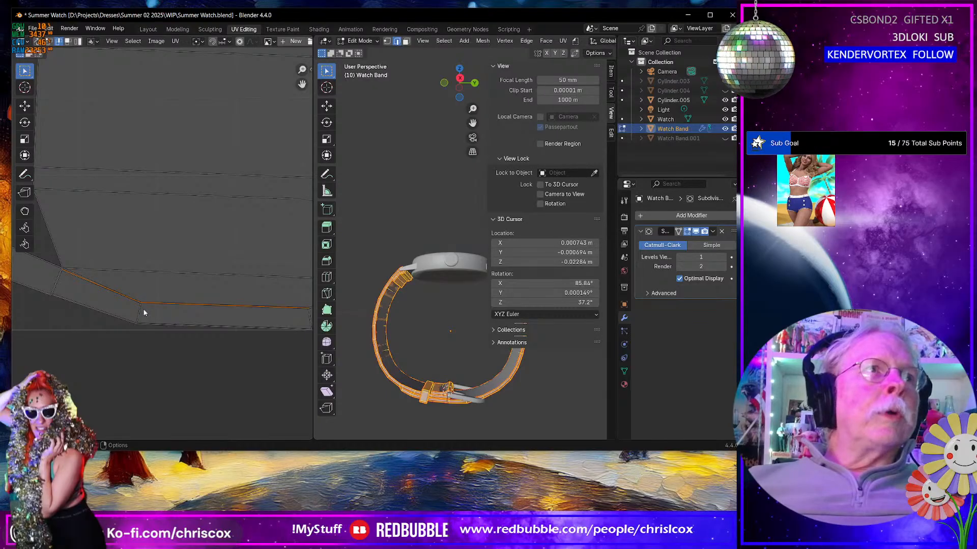
middle_click_drag(158, 306, 120, 296)
scroll(106, 298, "up", 3)
scroll(105, 301, "up", 2)
middle_click_drag(87, 319, 265, 283)
scroll(109, 369, "up", 2)
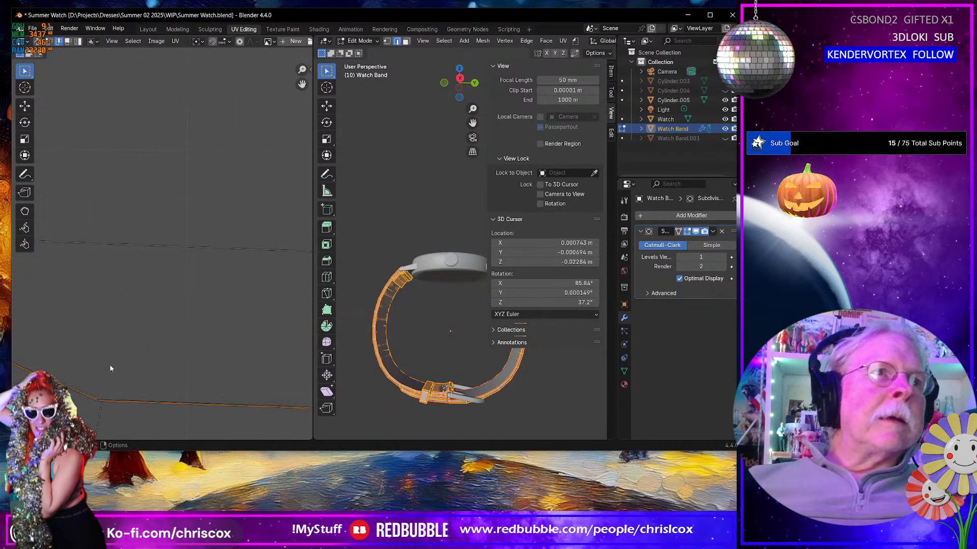
left_click(97, 402)
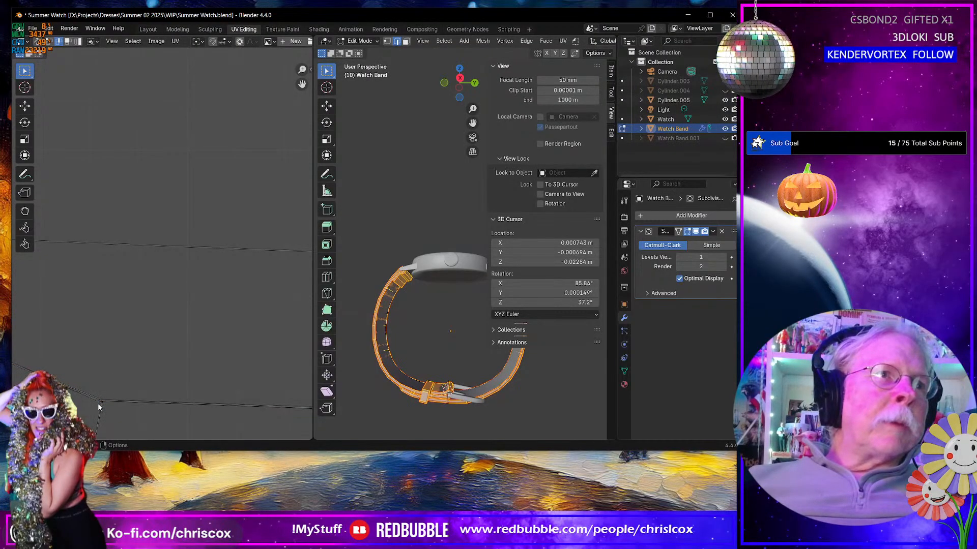
left_click(97, 405)
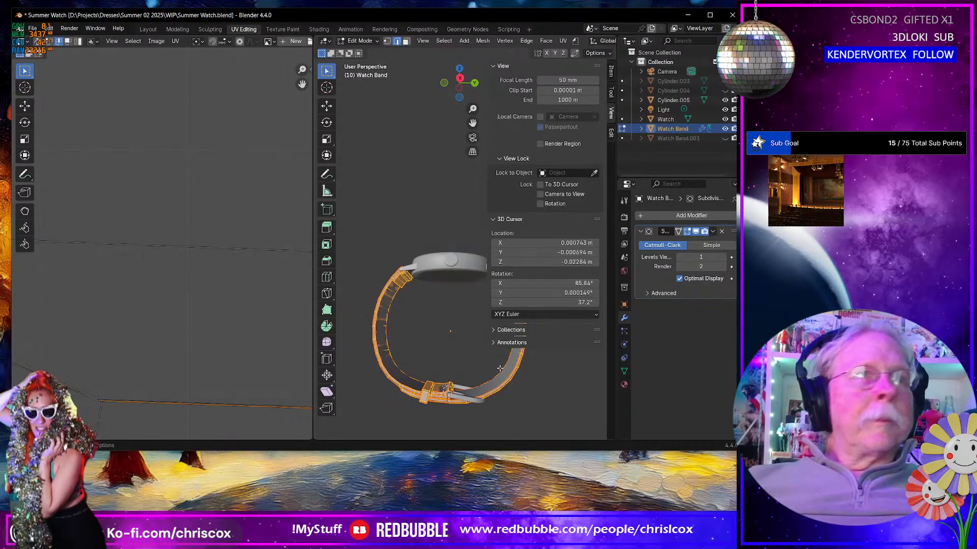
Step: Clear the full band selection in the 3D view and examine the seams along the strap's side rims up close
middle_click_drag(500, 368, 518, 352)
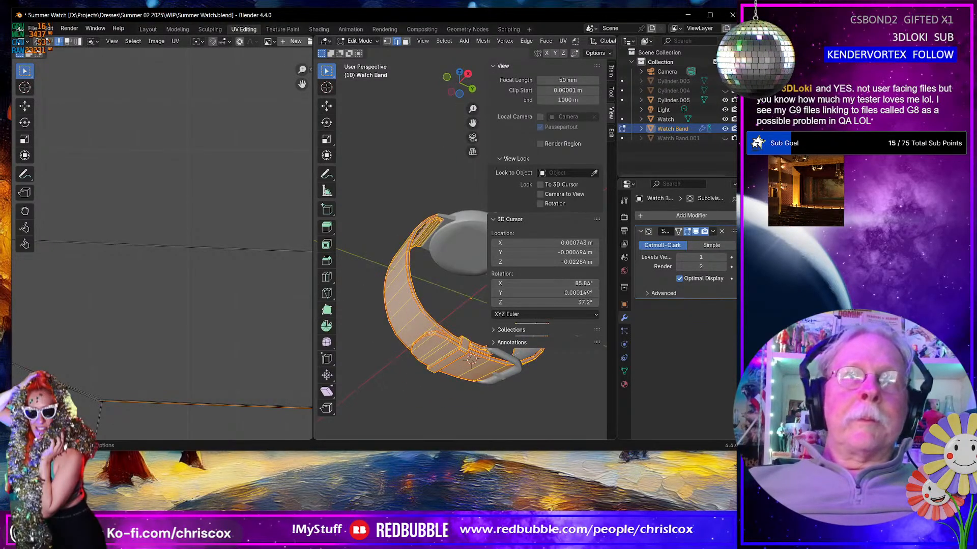
left_click(468, 361)
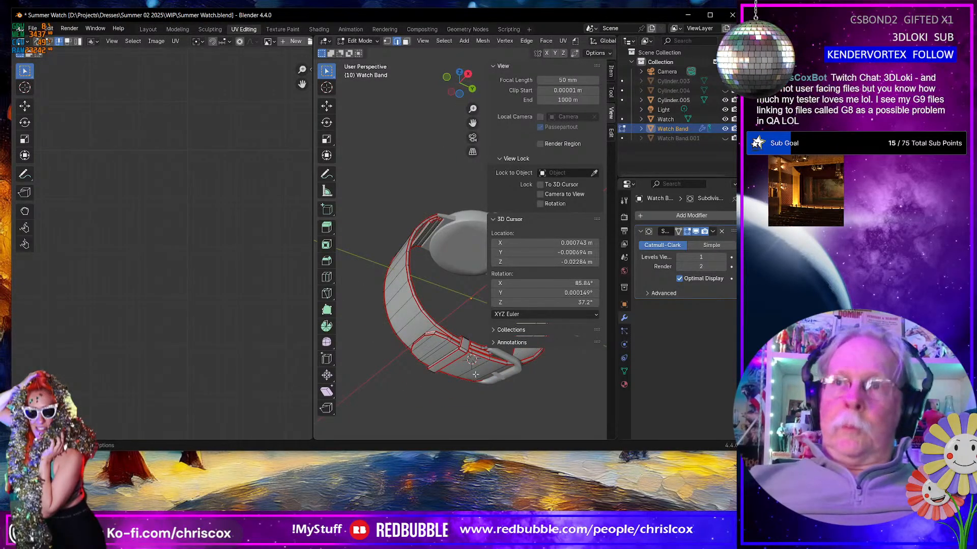
scroll(475, 374, "up", 8)
middle_click_drag(450, 344, 301, 372)
middle_click_drag(433, 341, 383, 334)
scroll(432, 353, "up", 3)
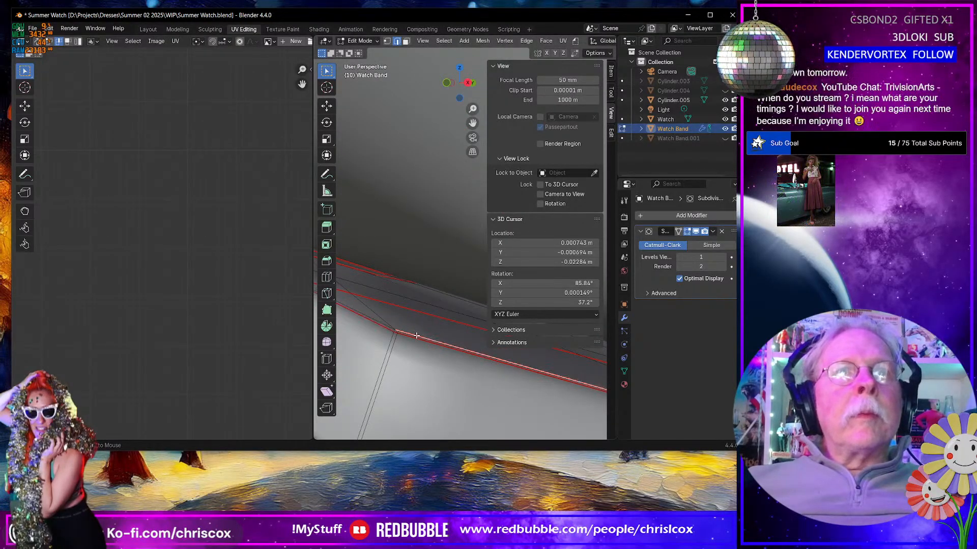
scroll(418, 337, "down", 3)
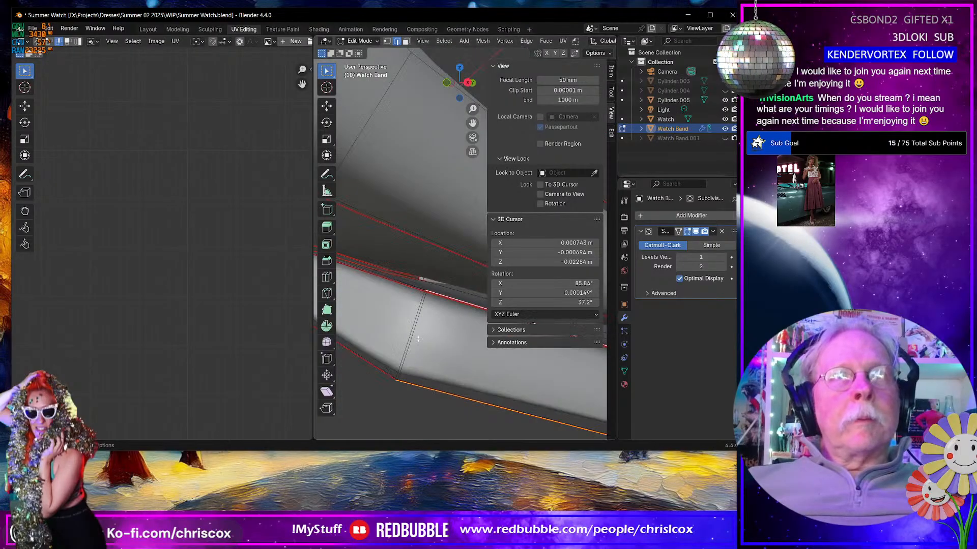
scroll(420, 336, "down", 3)
middle_click_drag(425, 329, 409, 351)
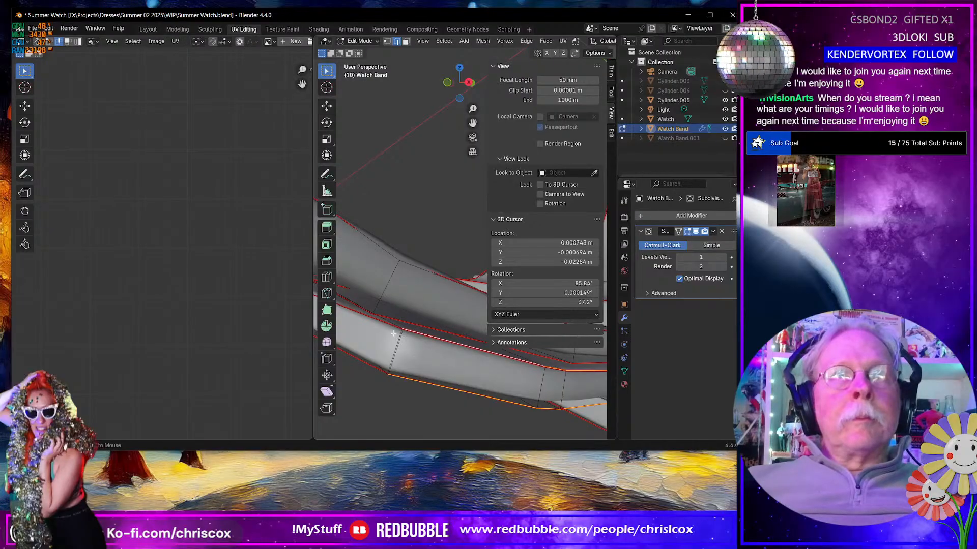
scroll(390, 328, "up", 3)
scroll(392, 333, "up", 3)
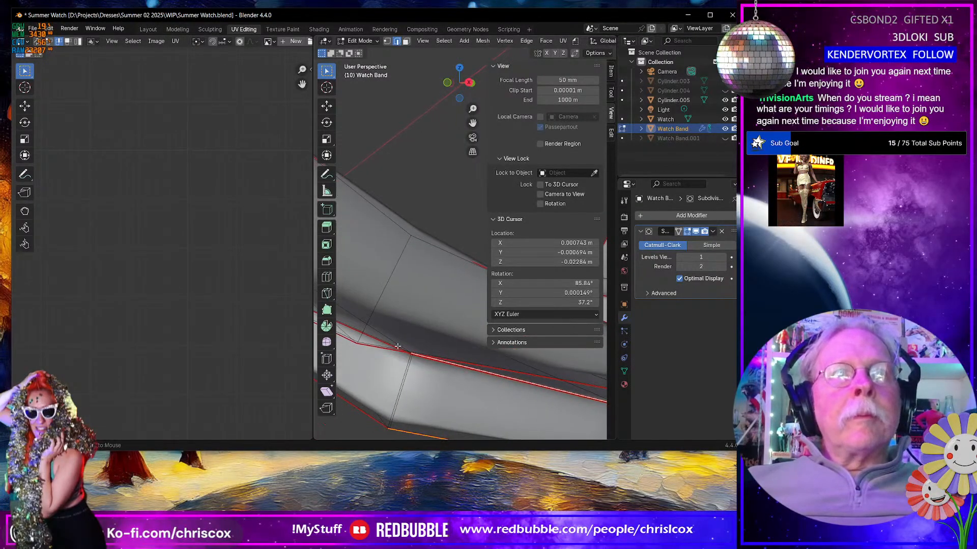
Step: Select the edge loop along the strap's rim and mark it as a seam to close the gap beside the side strip
left_click(397, 351, "alt")
left_click(391, 347, "alt")
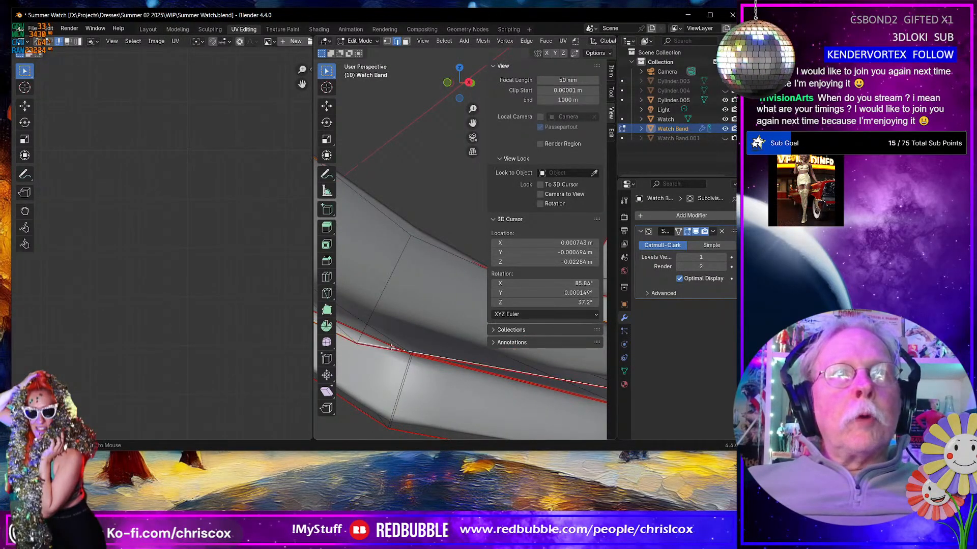
middle_click_drag(390, 347, 415, 337)
scroll(428, 326, "down", 3)
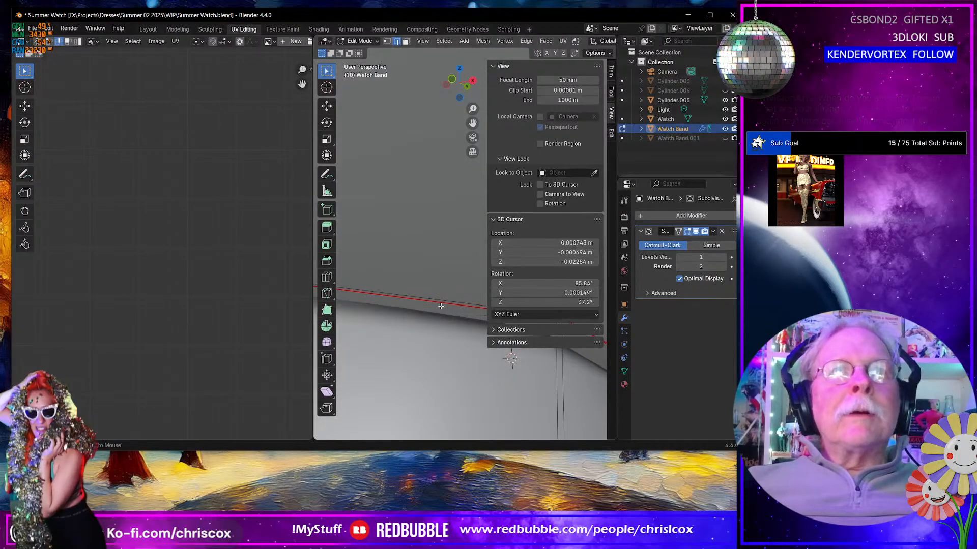
middle_click_drag(440, 306, 498, 306)
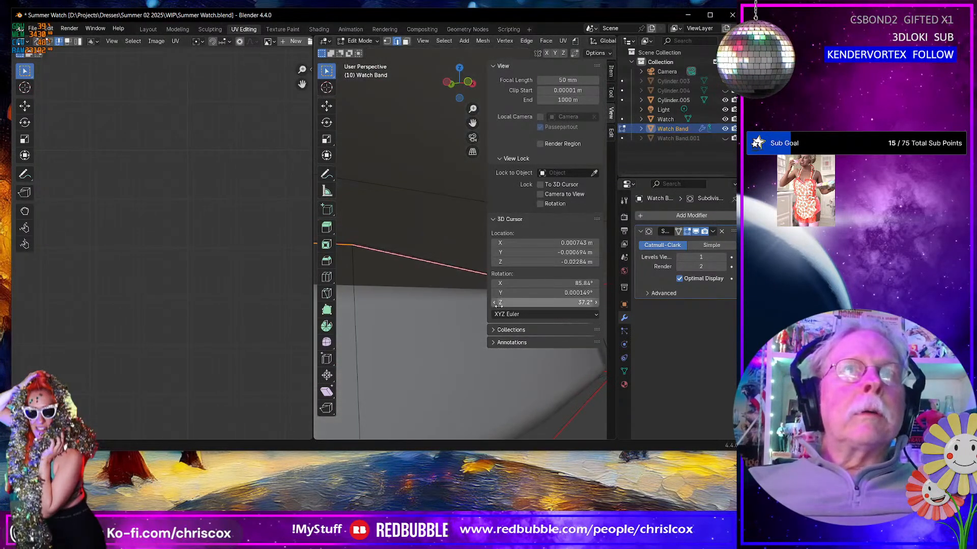
middle_click_drag(408, 316, 598, 329)
right_click(418, 323)
left_click(415, 319)
Step: Select the outer edge loop along the lower strap layer and clear its seam
middle_click_drag(455, 317, 435, 321, "shift")
left_click(450, 306, "alt")
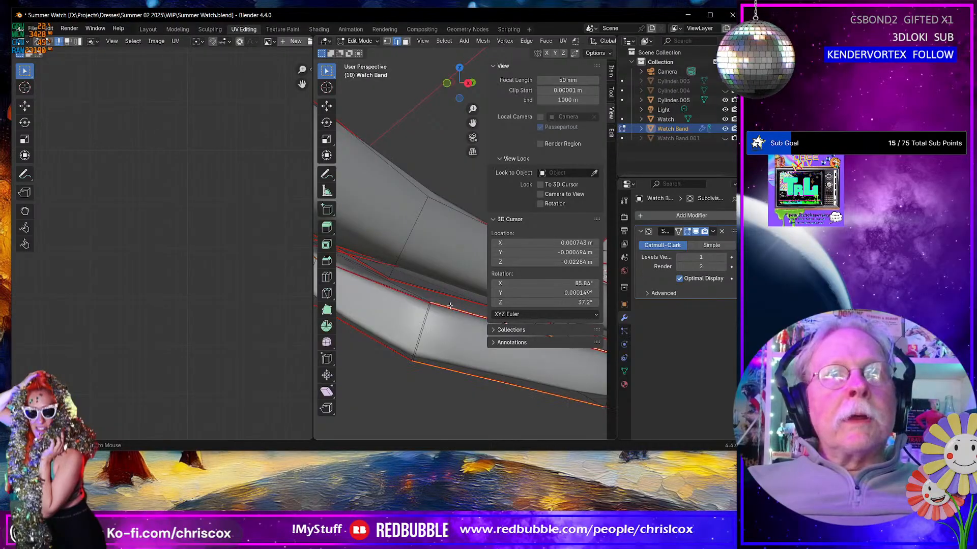
right_click(450, 306)
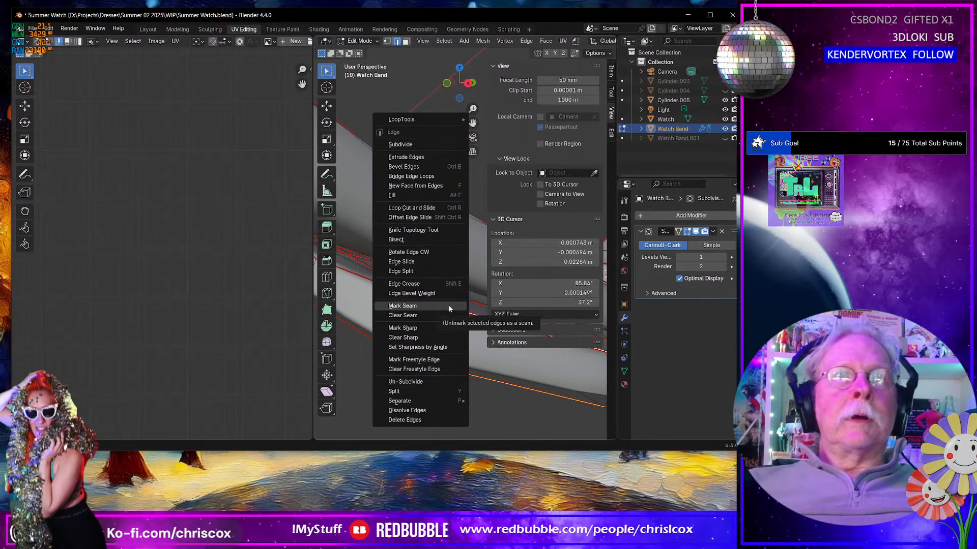
left_click(447, 316)
scroll(441, 305, "up", 3)
left_click(402, 371)
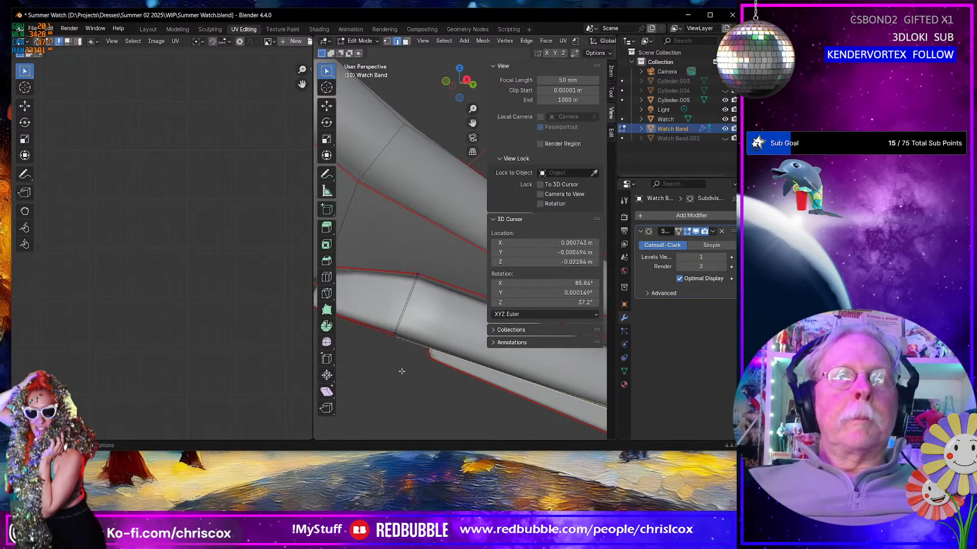
Step: Clear the seam from the lower edge of the thin side strip at the strap's bend
left_click(382, 327)
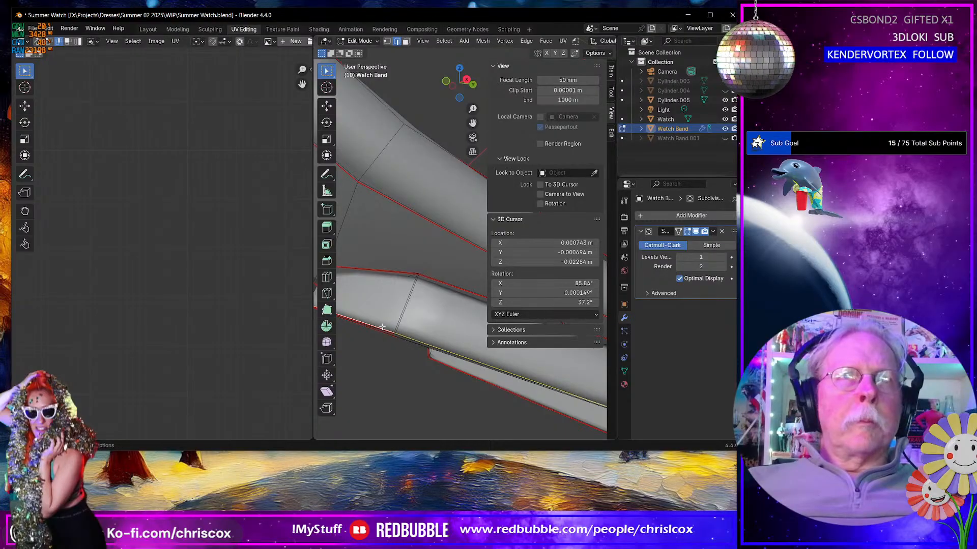
middle_click_drag(382, 335, 493, 306)
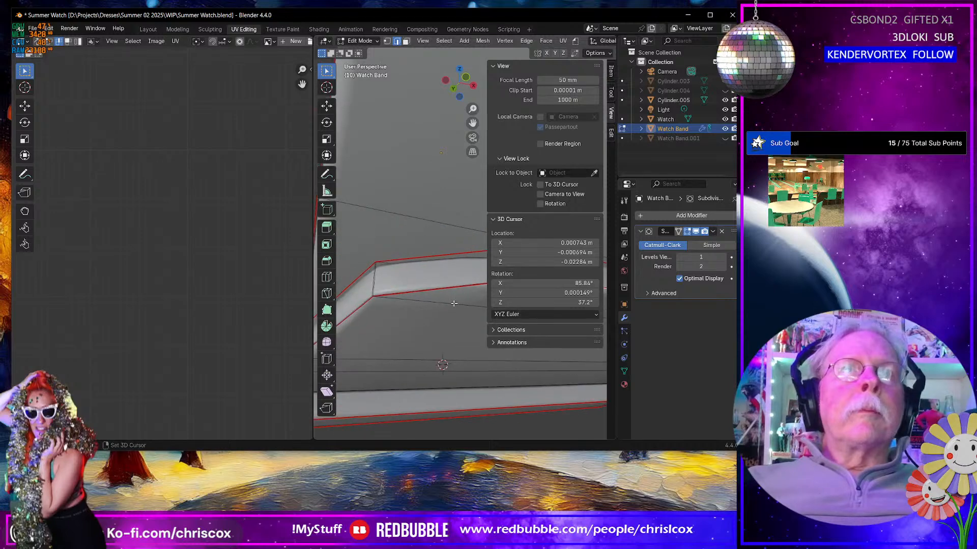
left_click(364, 308, "shift")
right_click(364, 309)
left_click(365, 309)
Step: Mark the single lower edge of the side strip just past the bend as a seam
middle_click_drag(415, 310, 419, 322)
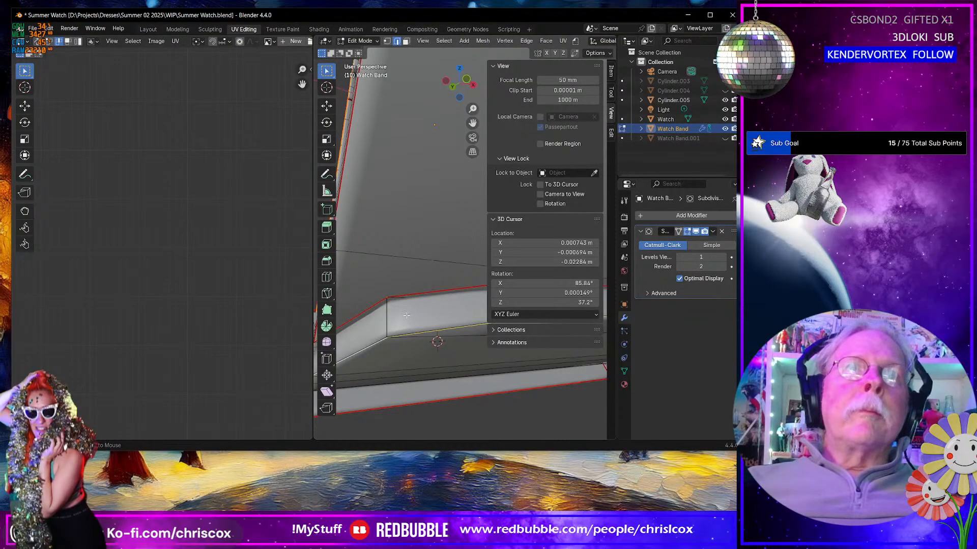
left_click(406, 332)
right_click(406, 332)
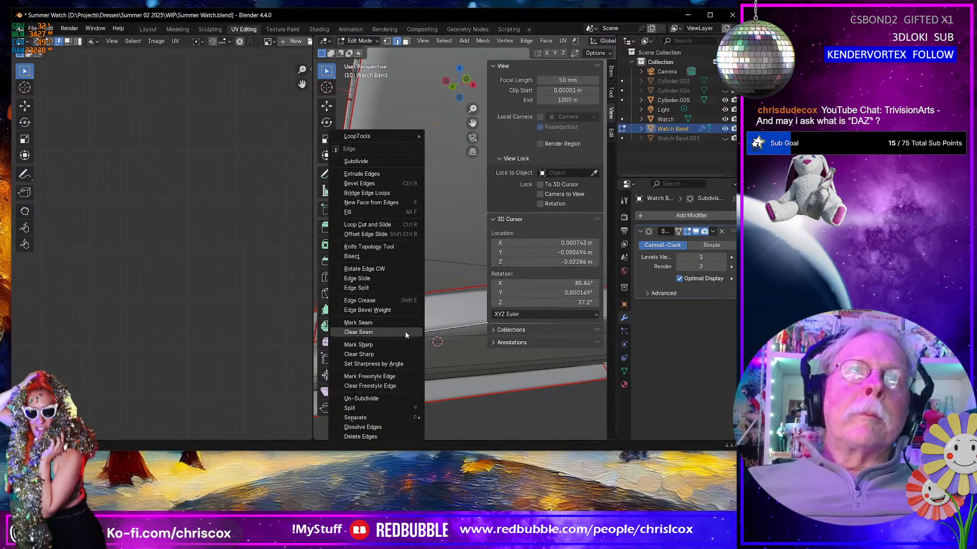
left_click(398, 322)
middle_click_drag(398, 321, 379, 326)
scroll(415, 327, "down", 3)
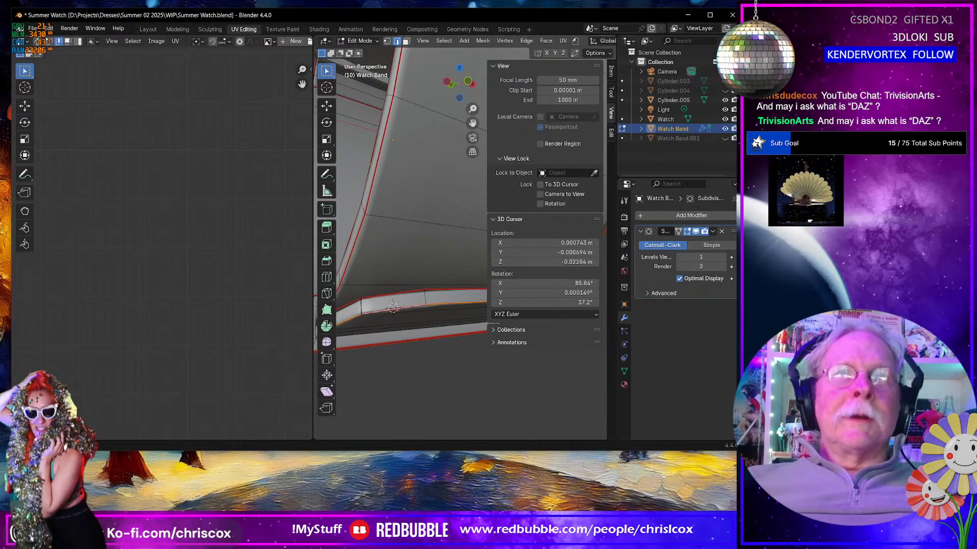
scroll(441, 307, "down", 10)
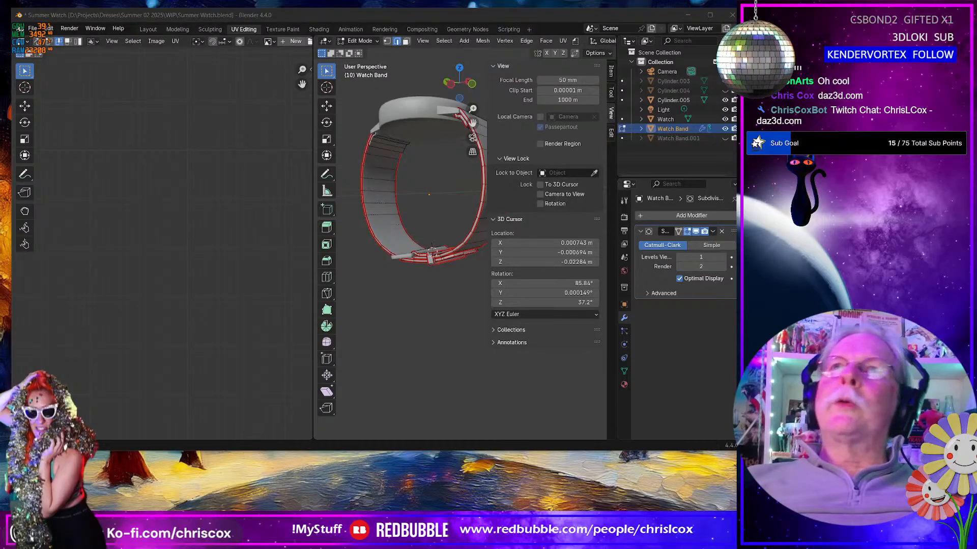
Step: Select the whole watch band mesh in the 3D view and unwrap it with the Conformal method
left_click(434, 307)
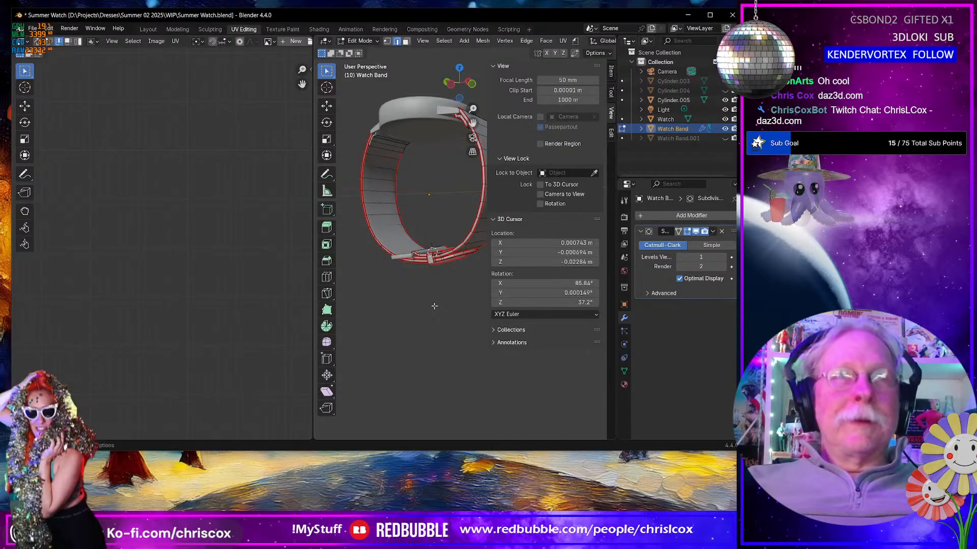
key("a")
key("u")
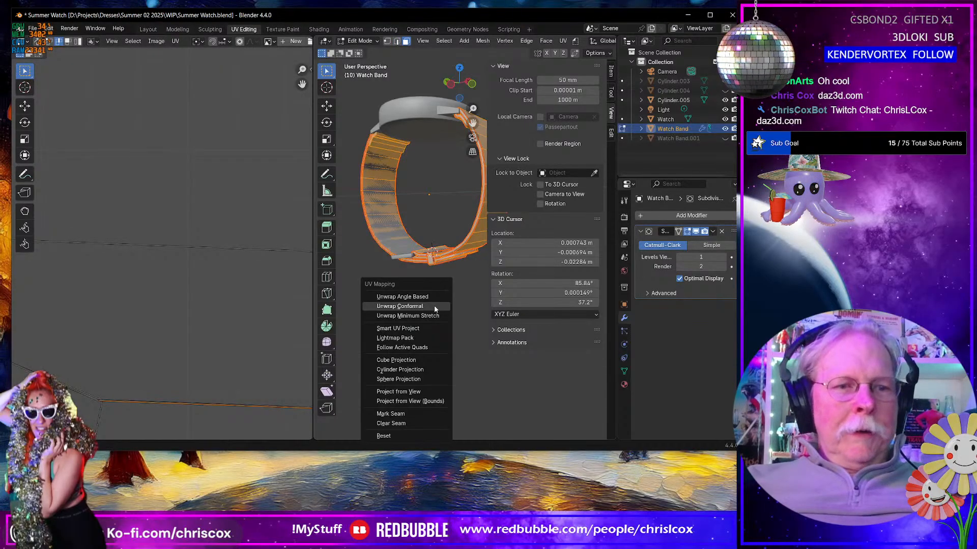
left_click(435, 306)
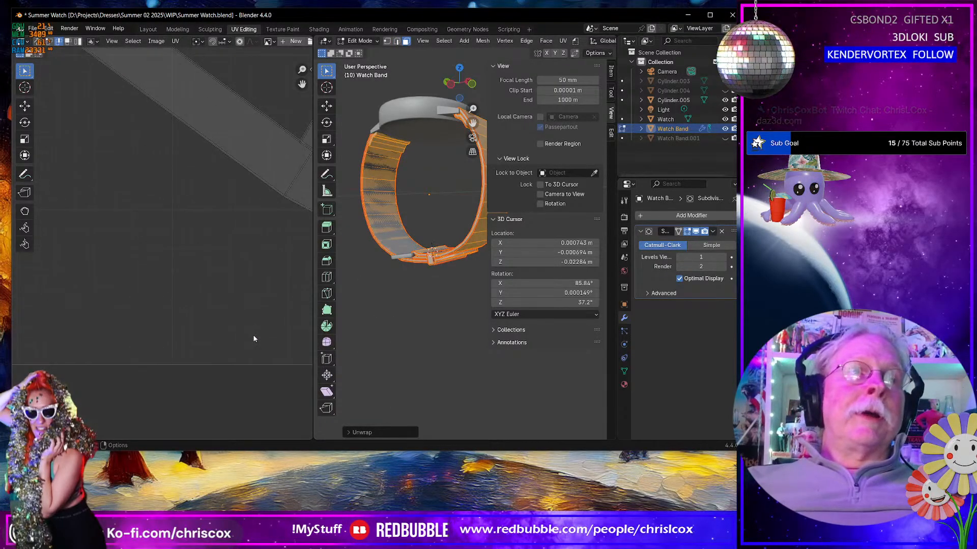
scroll(253, 337, "down", 12)
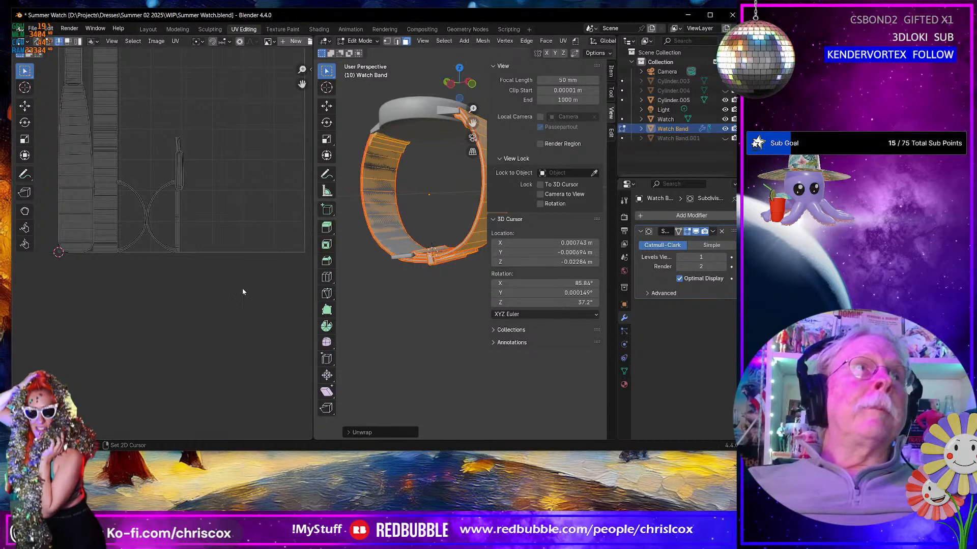
Step: Examine the new strap islands and select the UV edge where the narrow section meets the wider tapered section
middle_click_drag(246, 290, 301, 417)
scroll(251, 365, "up", 3)
middle_click_drag(251, 365, 265, 316)
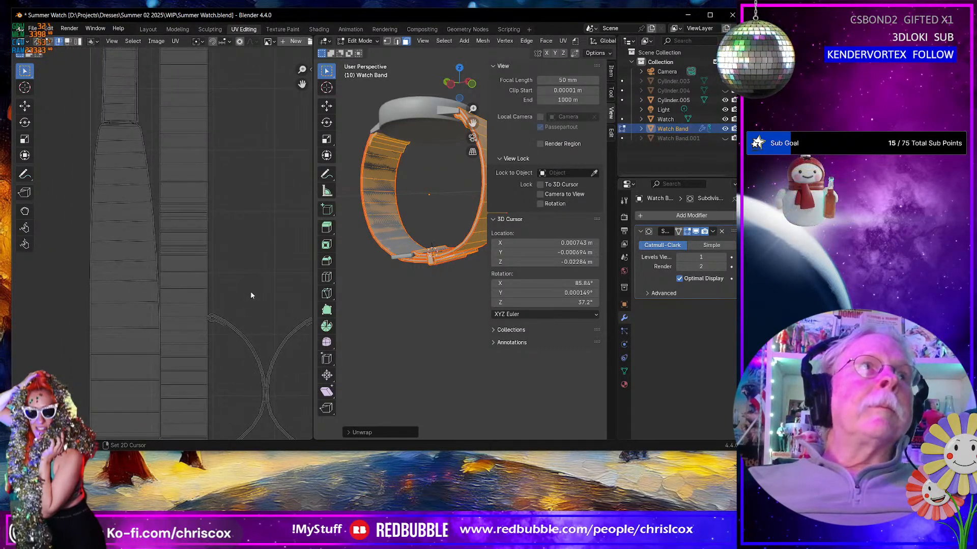
middle_click_drag(168, 190, 235, 240)
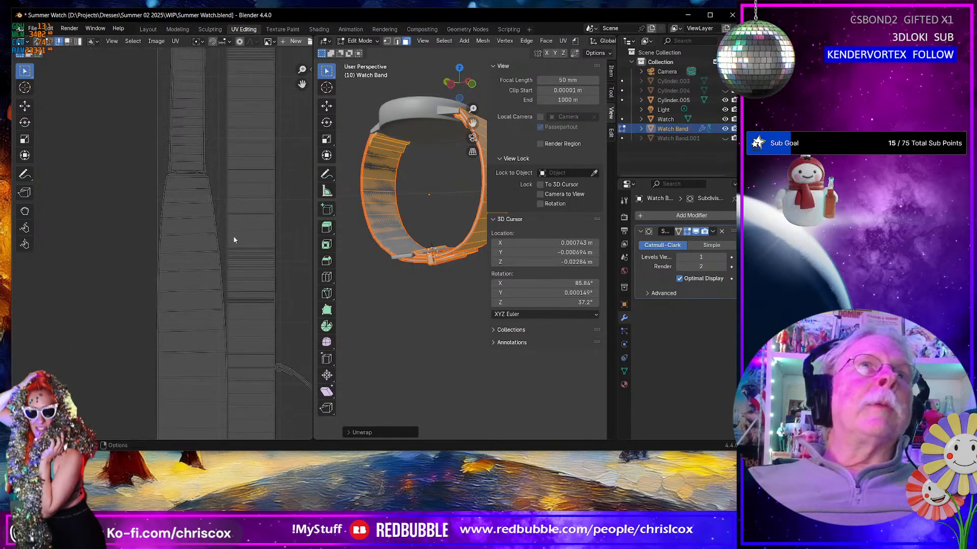
left_click(207, 187)
scroll(202, 246, "down", 3)
scroll(204, 247, "up", 6)
middle_click_drag(227, 160, 212, 311)
left_click(202, 260)
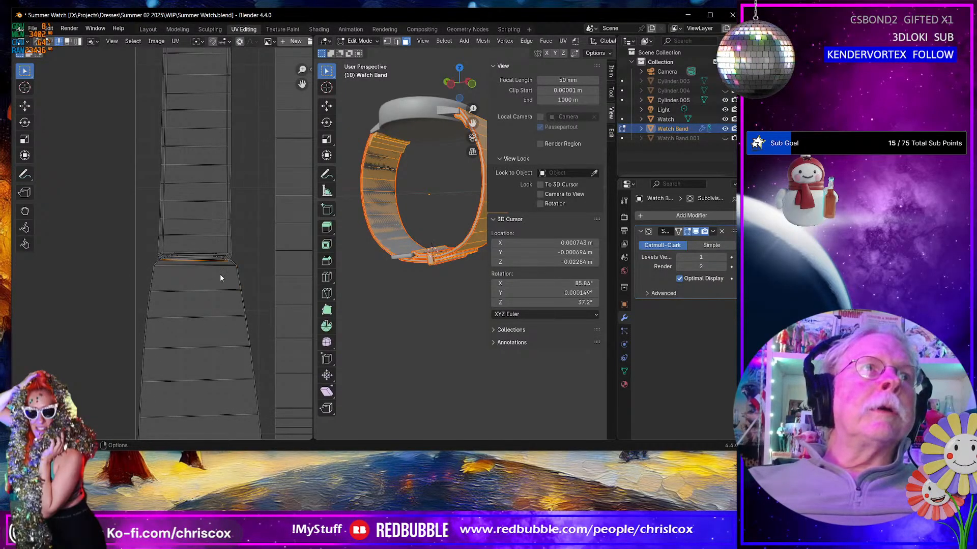
Step: Examine the crowded UV lines where the strap's narrow island section meets the wider tapered section
scroll(221, 274, "up", 2)
scroll(220, 278, "up", 5)
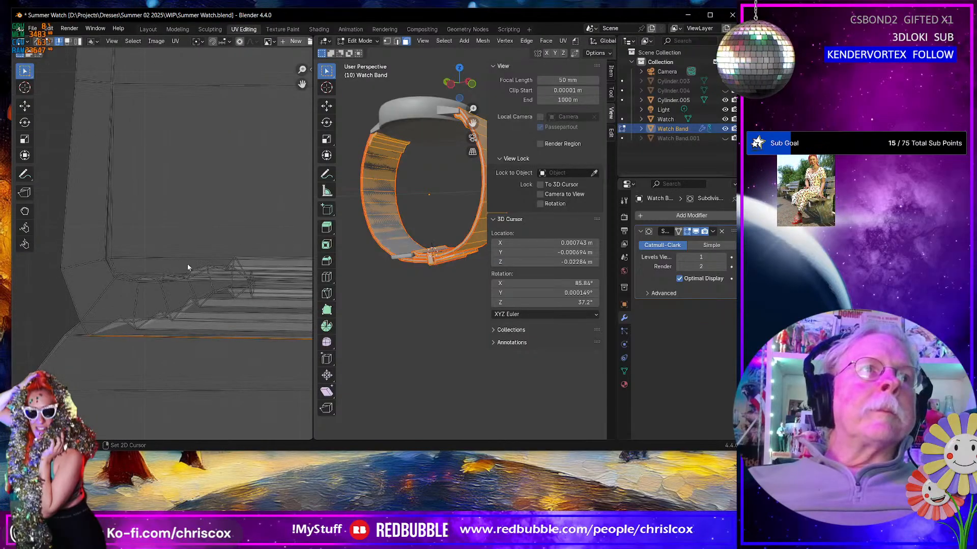
scroll(216, 327, "down", 6)
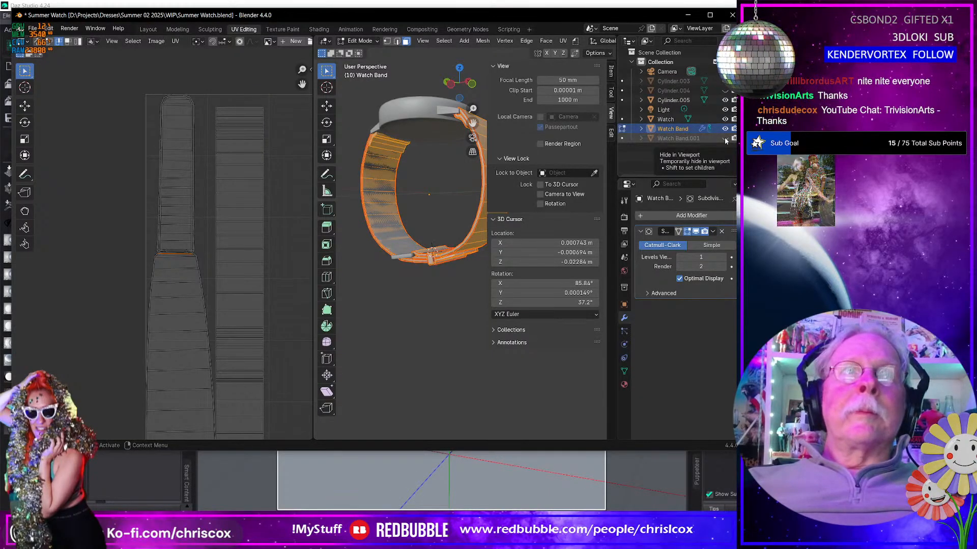
scroll(201, 294, "up", 8)
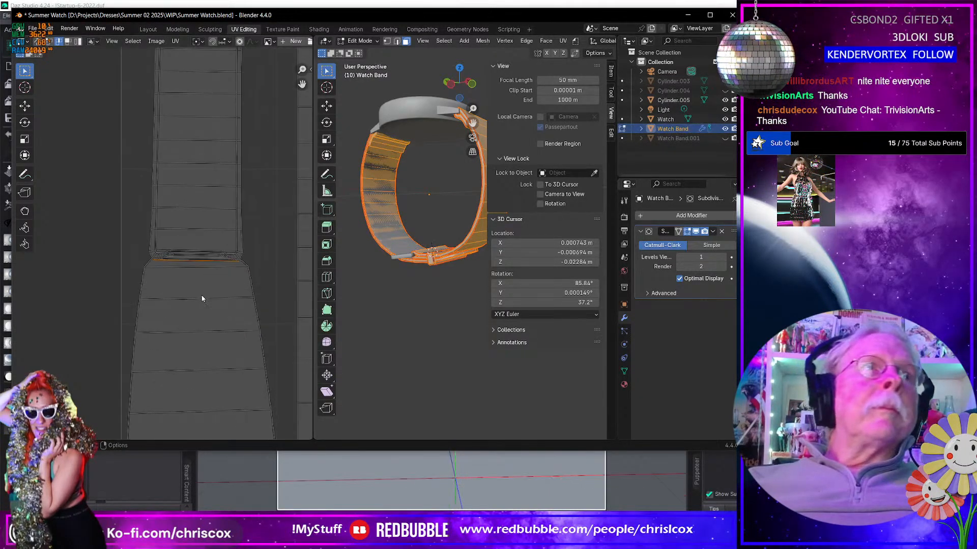
scroll(204, 298, "up", 2)
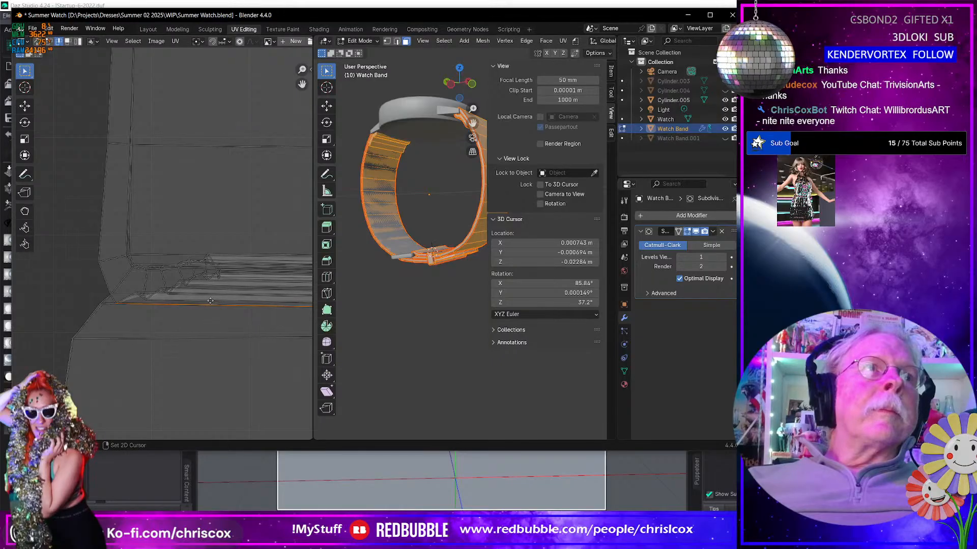
middle_click_drag(213, 301, 180, 300, "shift")
middle_click_drag(291, 337, 178, 334)
middle_click_drag(245, 325, 226, 323)
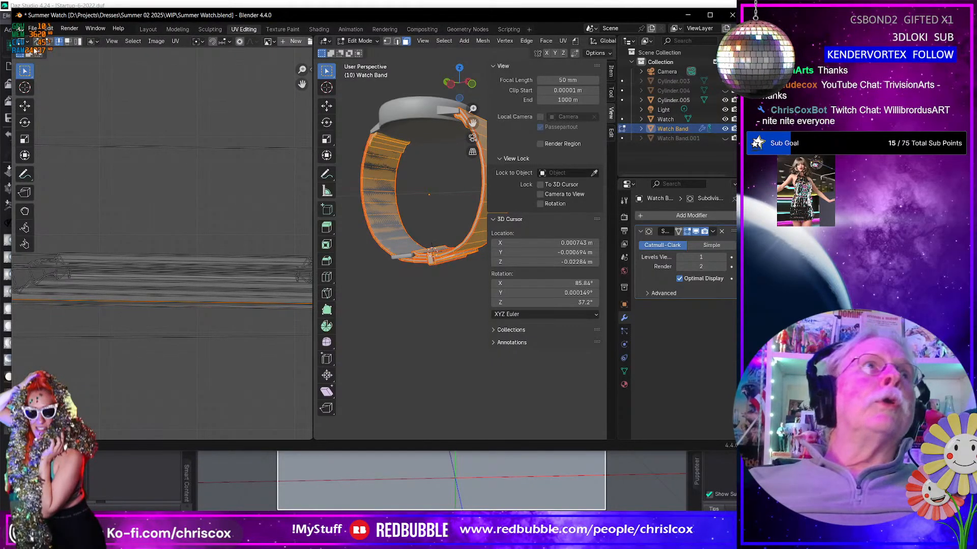
Step: Select the UV element at the junction of the two strap sections and frame its location on the band's end bend
left_click(37, 44)
left_click(184, 305)
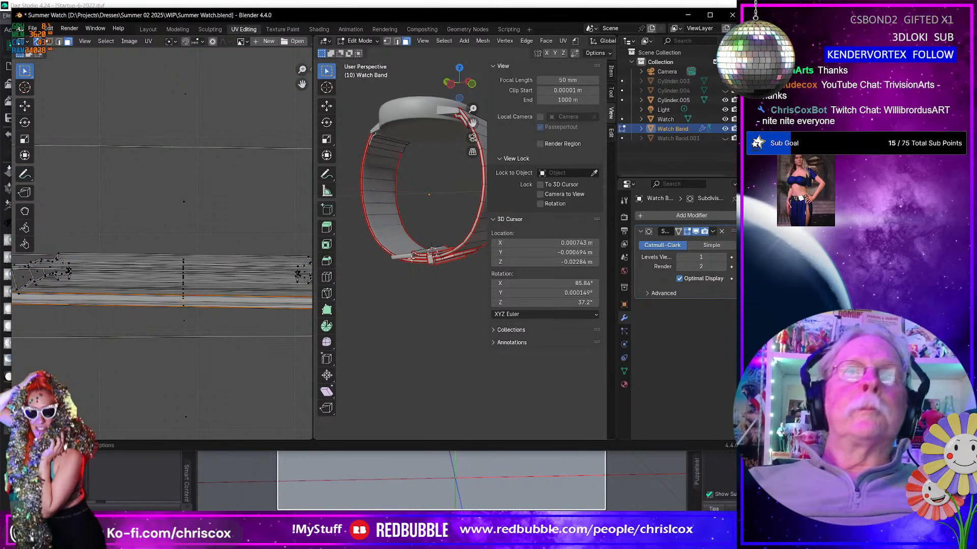
key("KP_Decimal")
middle_click_drag(393, 303, 411, 328)
scroll(425, 315, "up", 4)
middle_click_drag(411, 328, 437, 315, "shift")
scroll(438, 292, "up", 2)
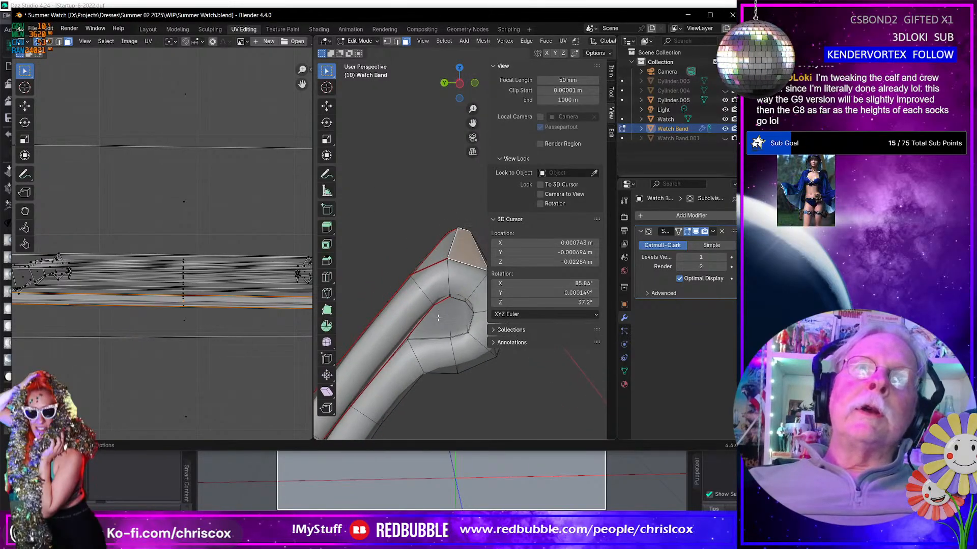
Step: Mark the edge loop along one side of the strap, around its end bend, as a seam
left_click(430, 334)
key("2")
left_click(430, 333, "alt")
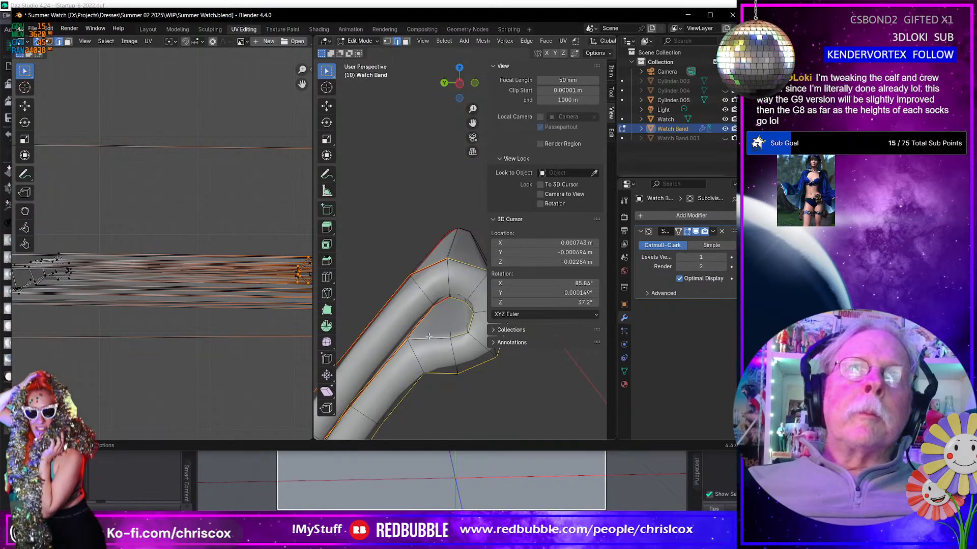
right_click(434, 269)
left_click(433, 269)
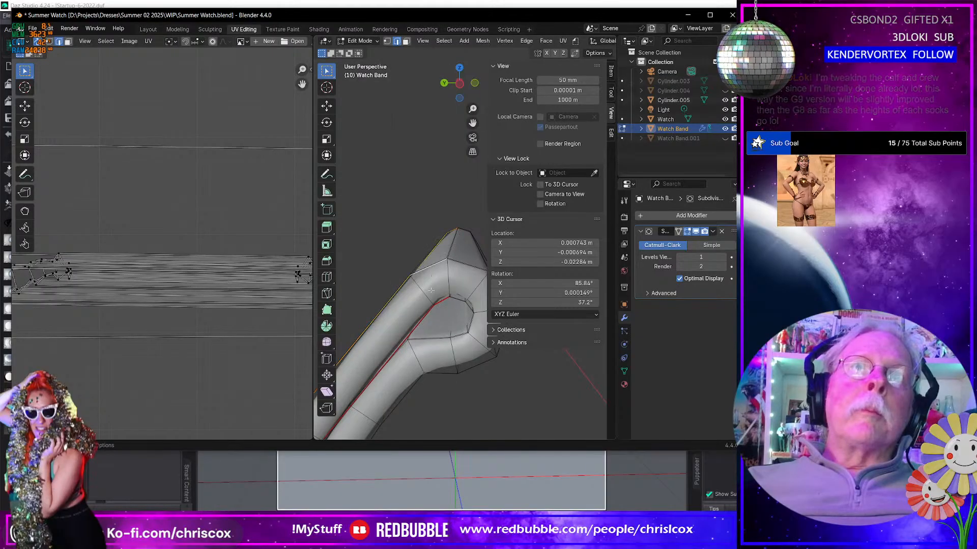
key("a")
right_click(433, 336)
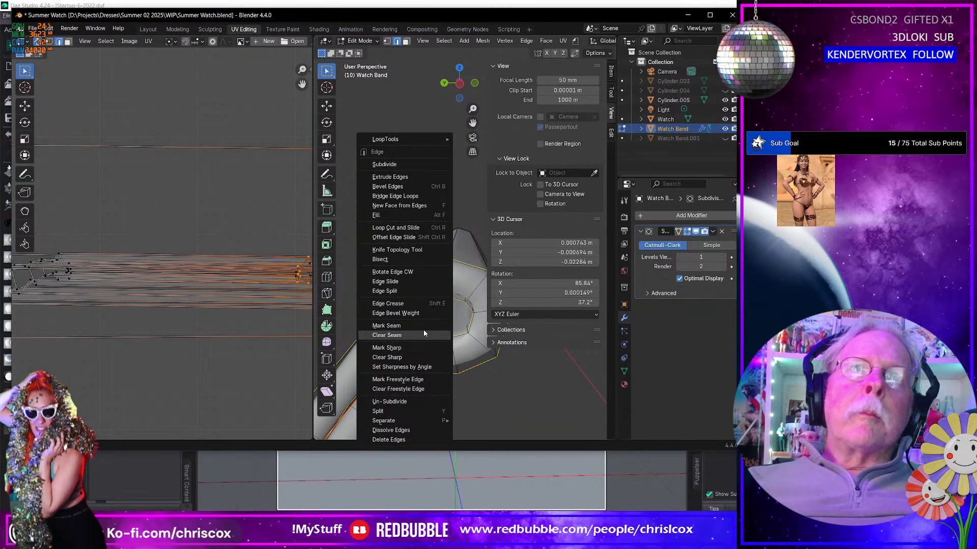
left_click(422, 326)
Step: Mark the matching edge loop around the end bend on the strap's opposite side as a seam
middle_click_drag(435, 326, 478, 305)
key("a")
middle_click_drag(469, 276, 422, 280, "shift")
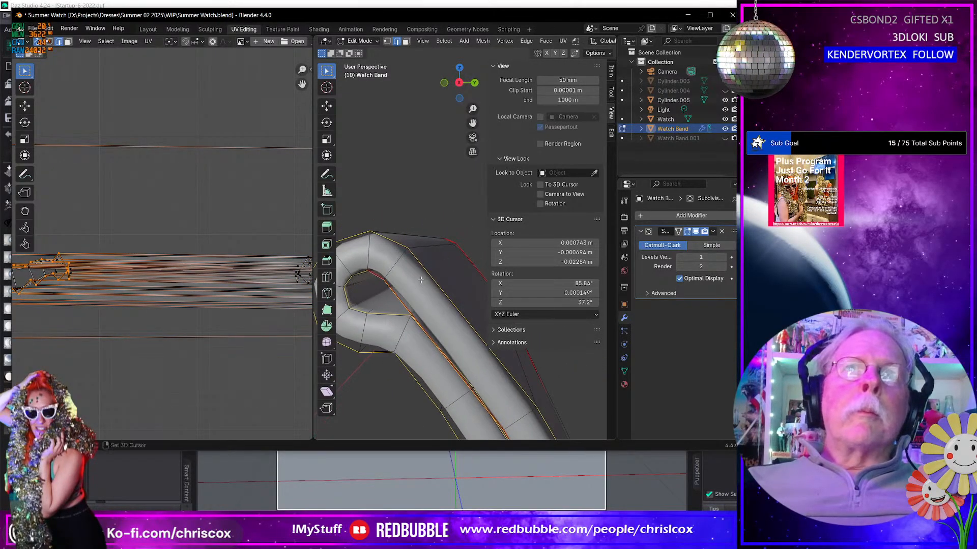
left_click(403, 297, "alt")
right_click(403, 298)
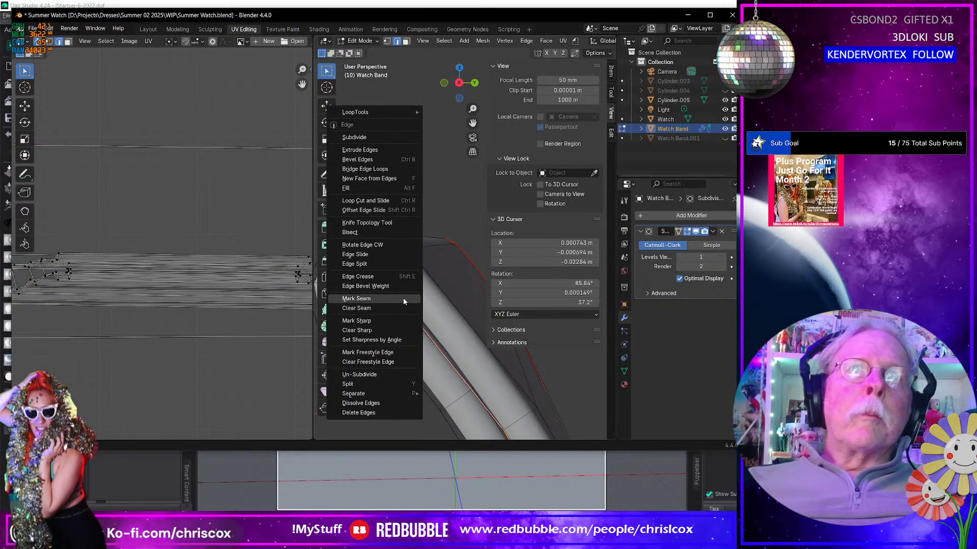
left_click(403, 303)
left_click(361, 275)
left_click(385, 283, "alt")
right_click(388, 285)
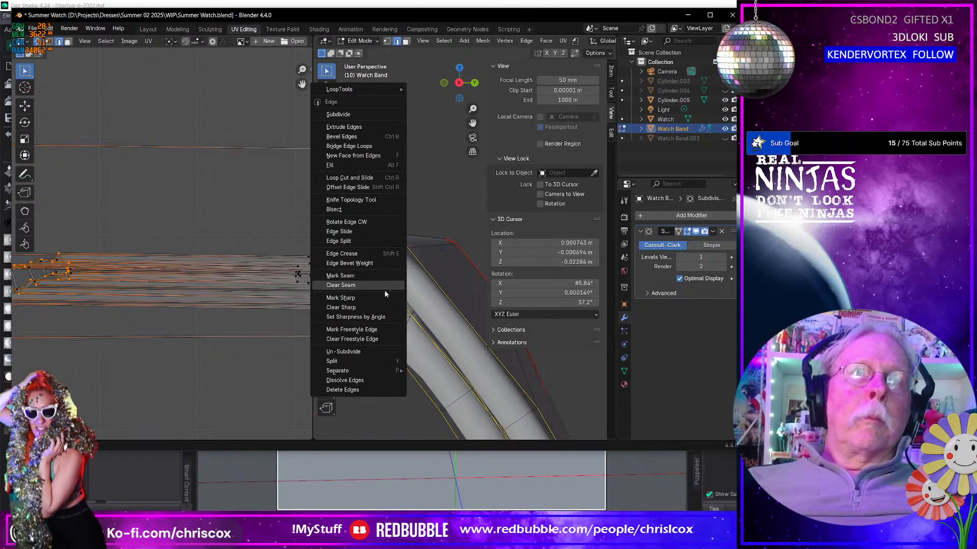
left_click(380, 285)
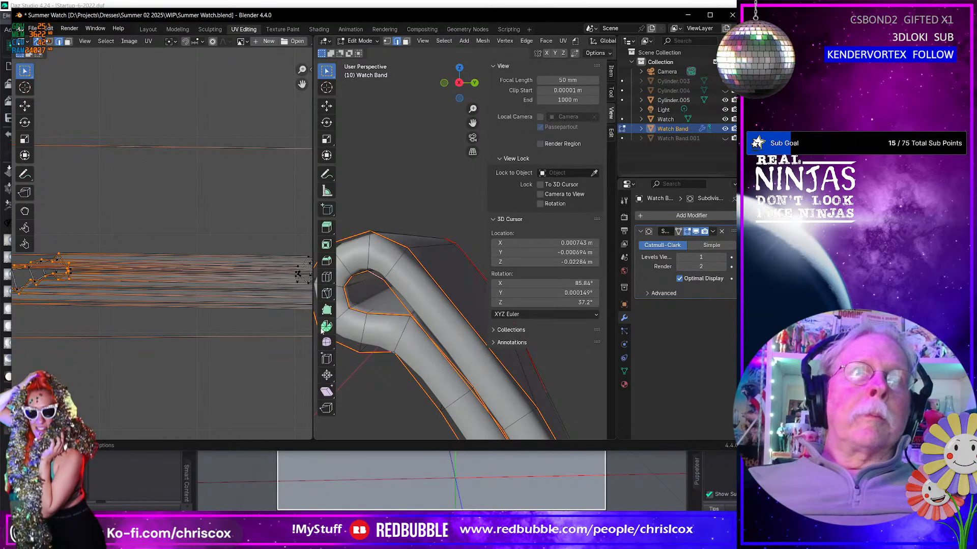
Step: Select the whole watch band mesh and unwrap it with the Conformal method
key("alt+a")
key("a")
key("u")
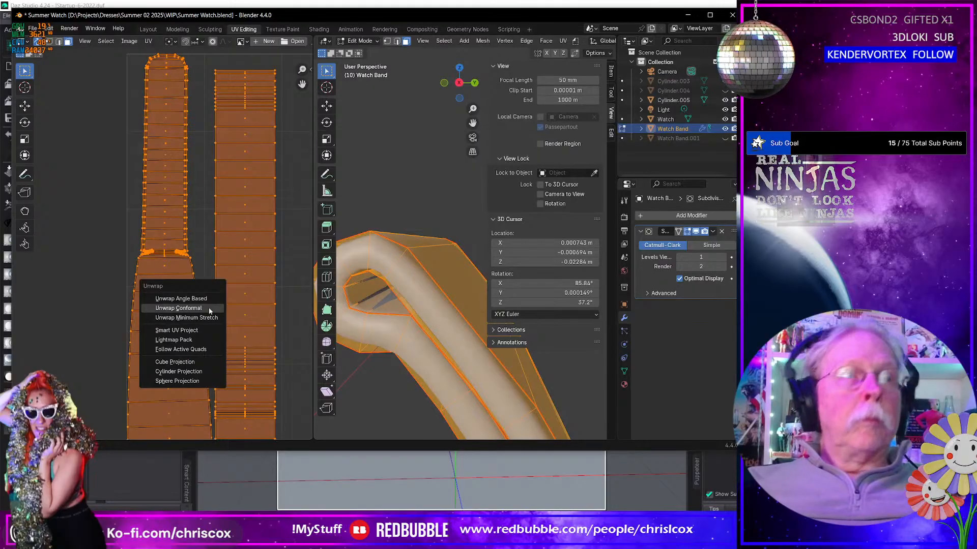
left_click(208, 308)
Step: Examine the new band islands in the UV layout for strap and side pieces that bend or overlap
scroll(213, 312, "down", 12)
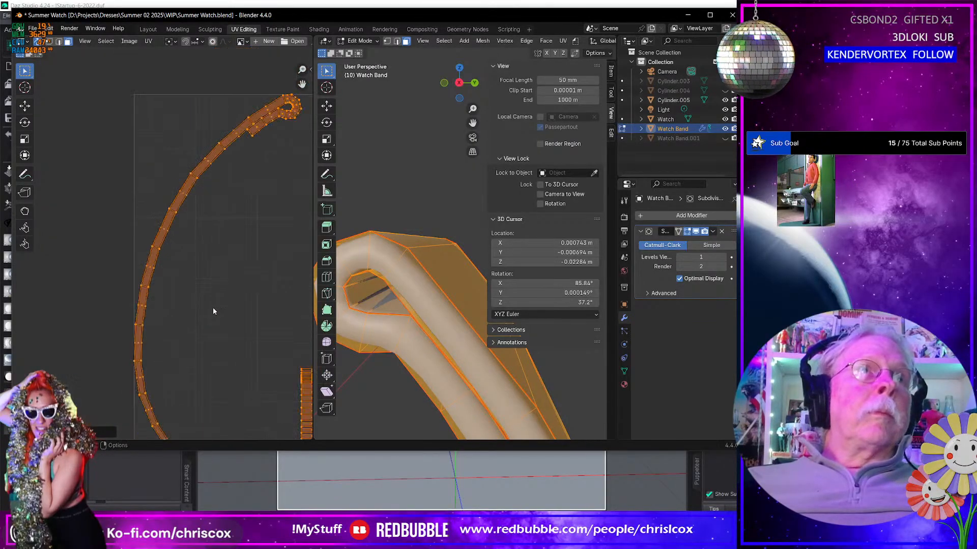
middle_click_drag(214, 310, 197, 245)
scroll(214, 270, "up", 3)
scroll(212, 270, "up", 8)
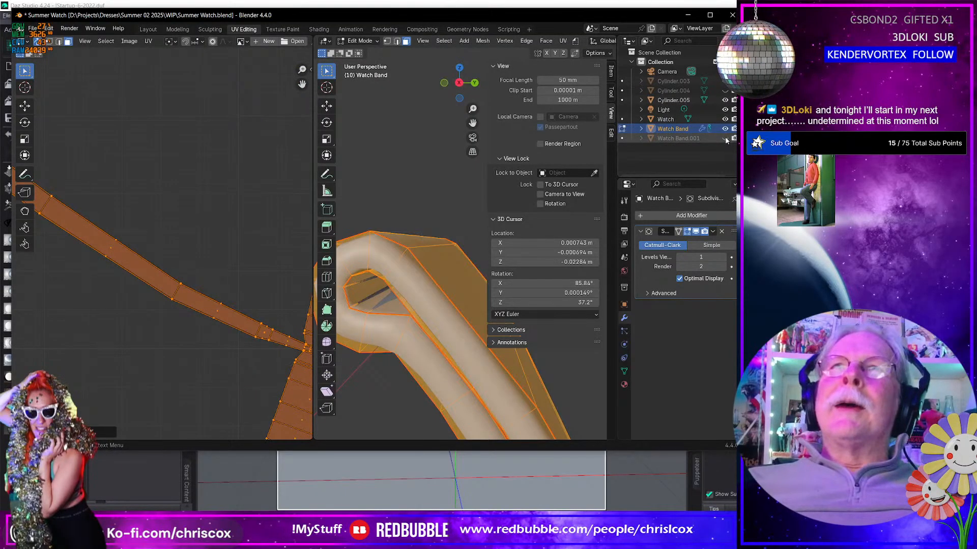
scroll(258, 355, "down", 8)
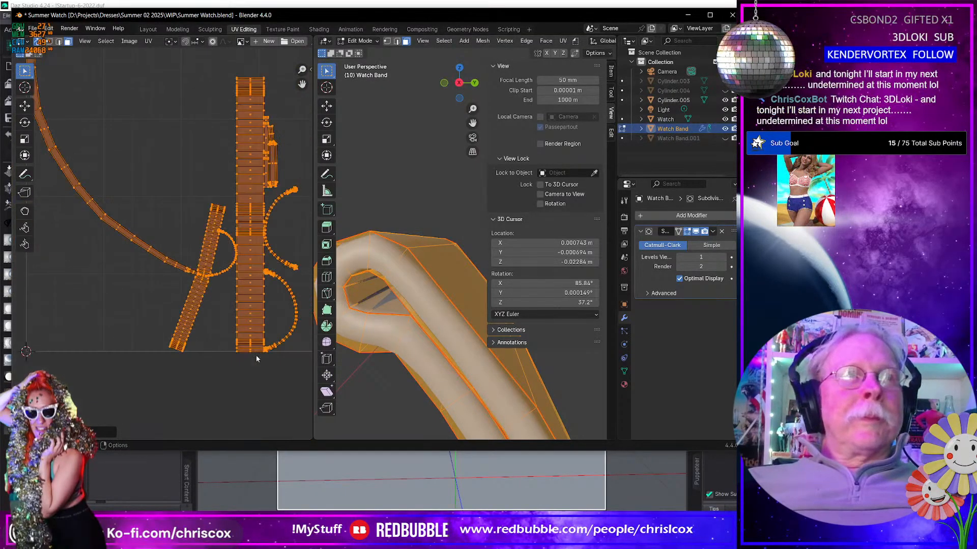
scroll(239, 325, "down", 4)
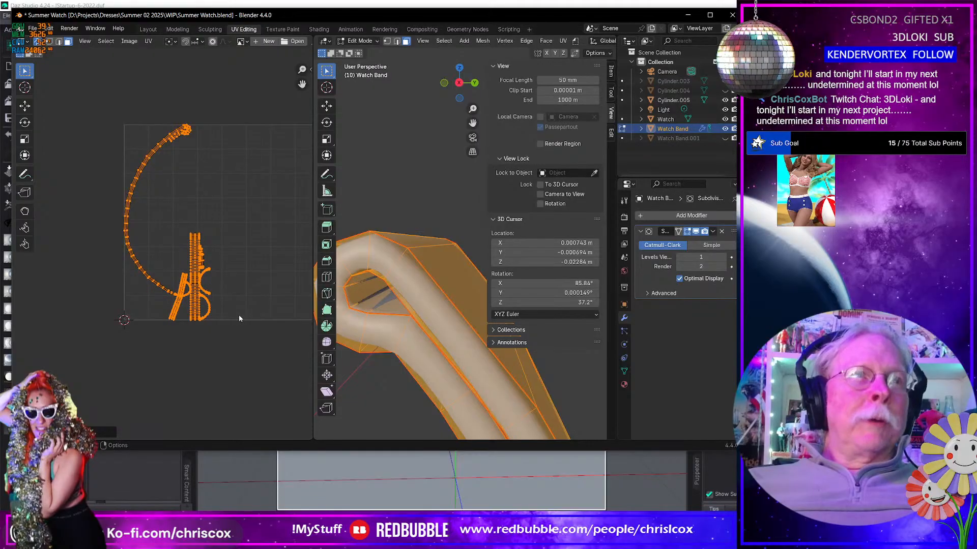
scroll(479, 322, "up", 2)
Step: Select the linked faces of the constant-width strap, unwrap them with the Conformal method, and move the island outside the UV square
middle_click_drag(477, 323, 428, 337)
scroll(428, 336, "down", 6)
middle_click_drag(509, 313, 464, 305)
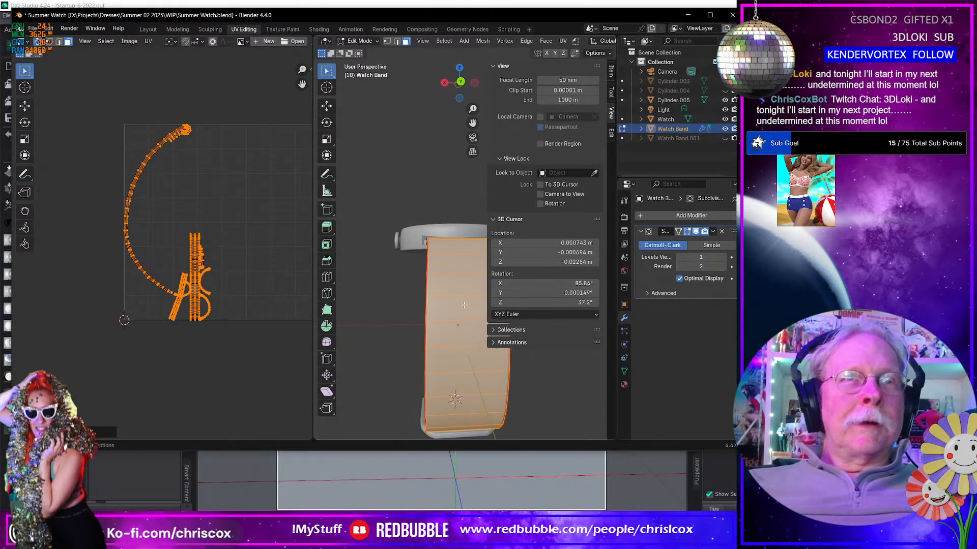
left_click(459, 276)
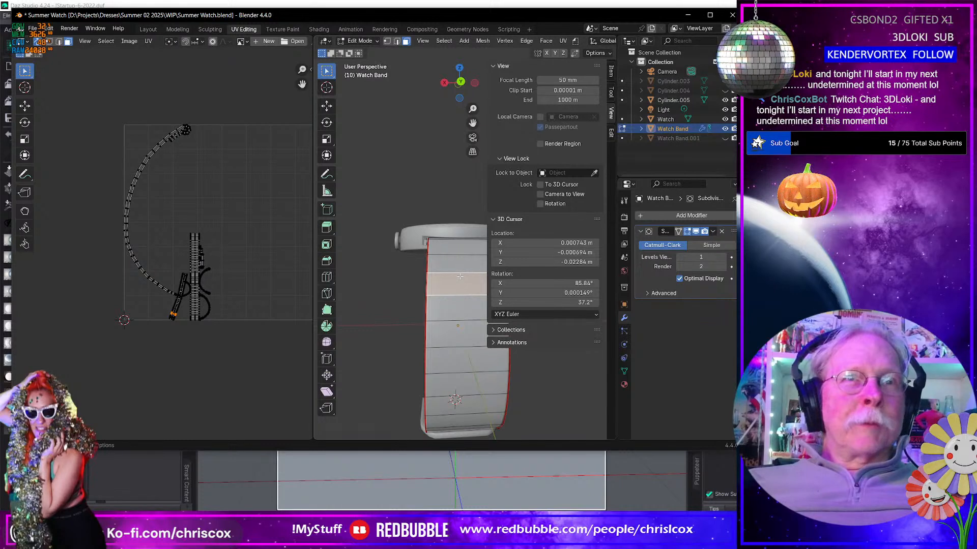
key("ctrl+l")
middle_click_drag(384, 313, 407, 340)
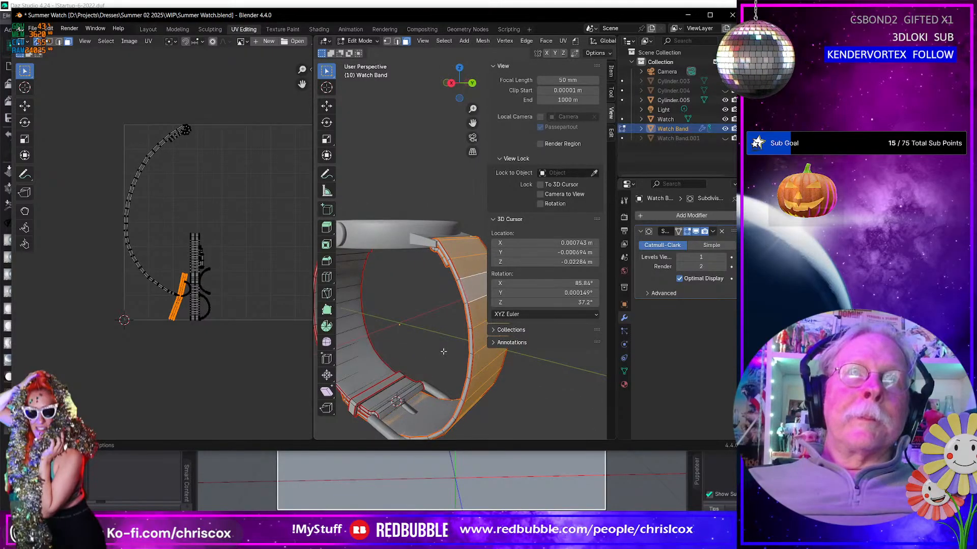
scroll(440, 351, "down", 3)
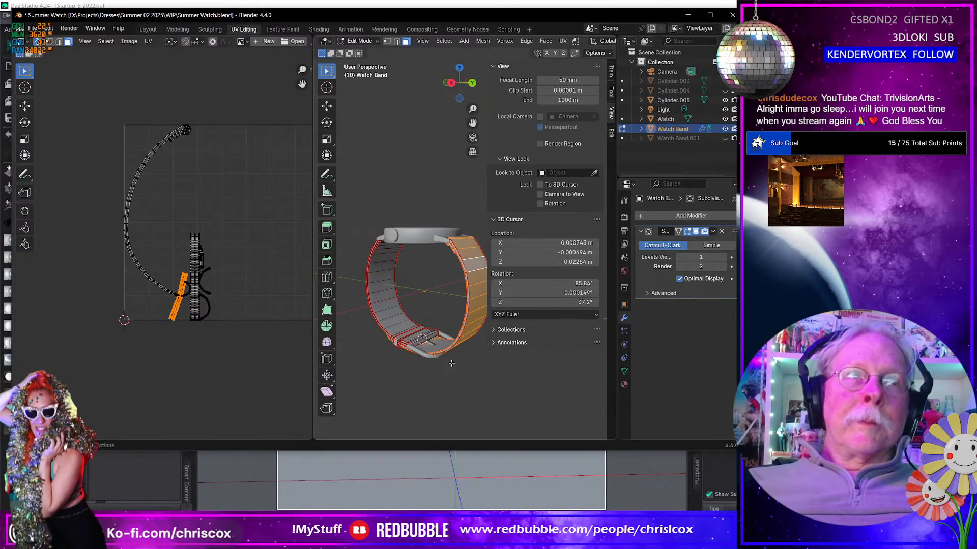
key("u")
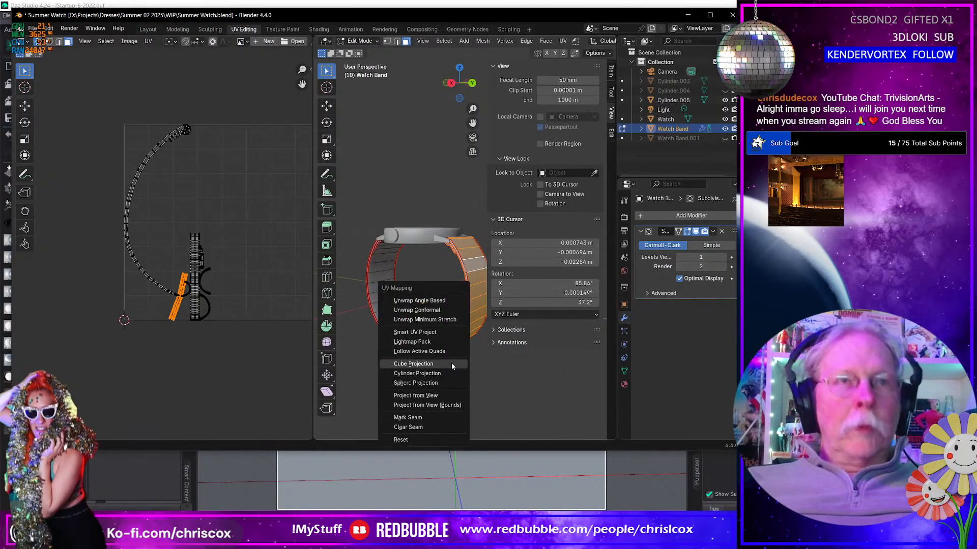
left_click(436, 312)
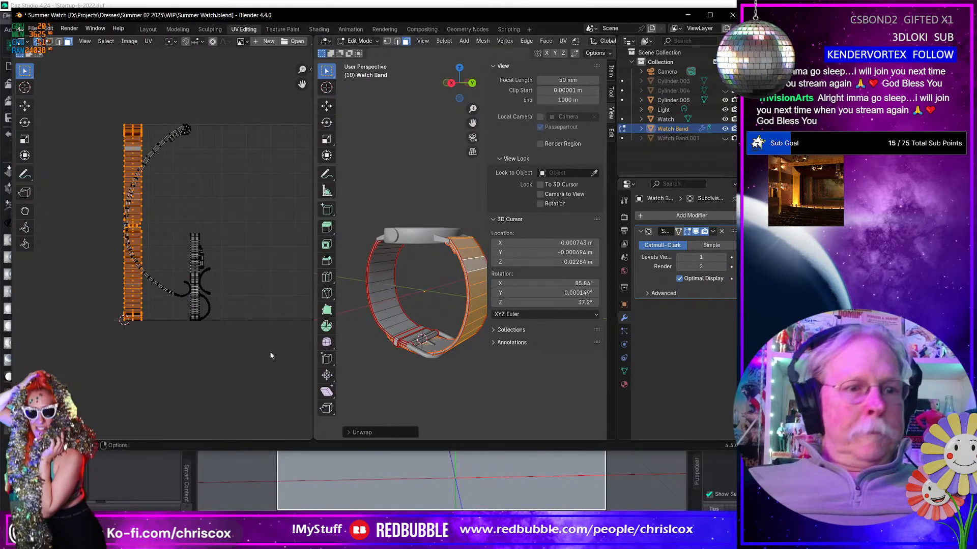
key("g")
left_click(202, 351)
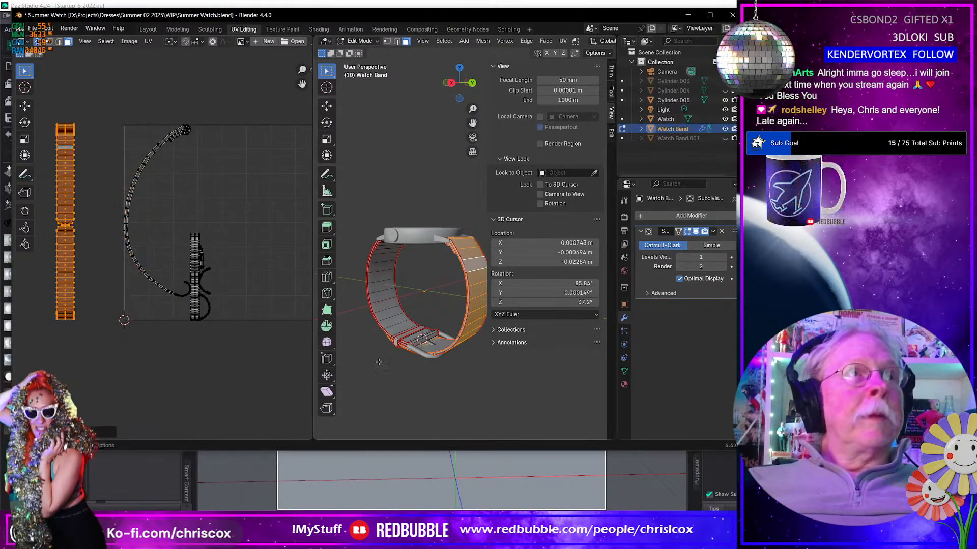
Step: Select the tapered strap's linked faces, unwrap them separately, and move the island outside the UV square
left_click(392, 314)
key("l")
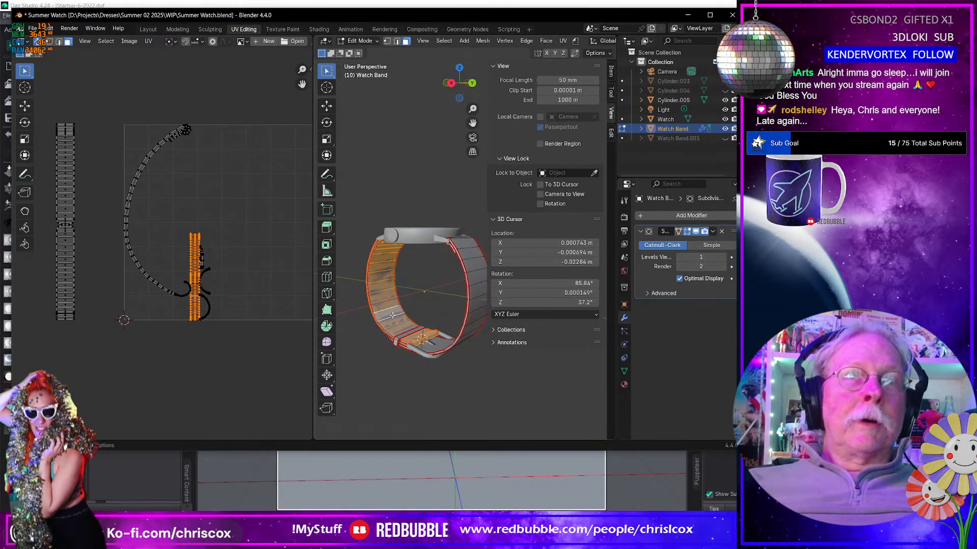
key("u")
left_click(376, 319)
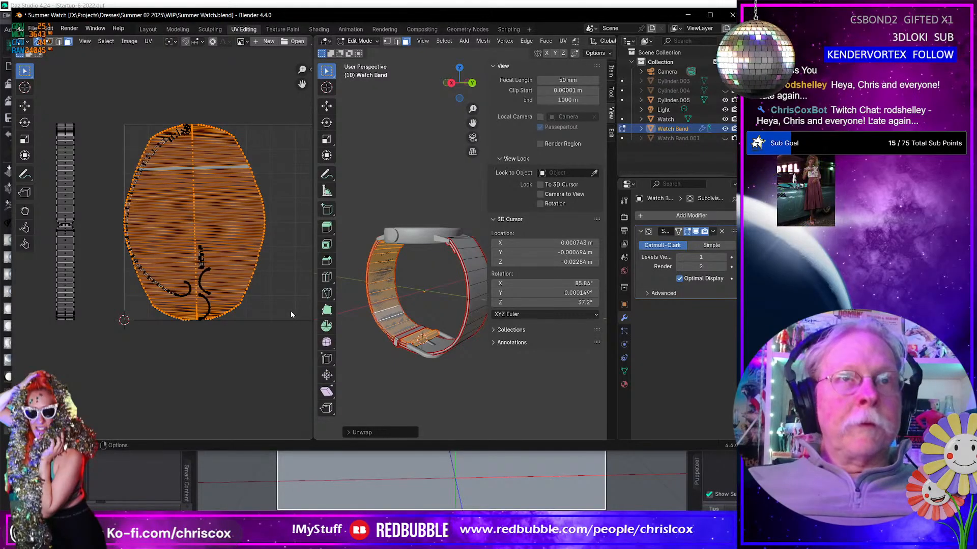
key("g")
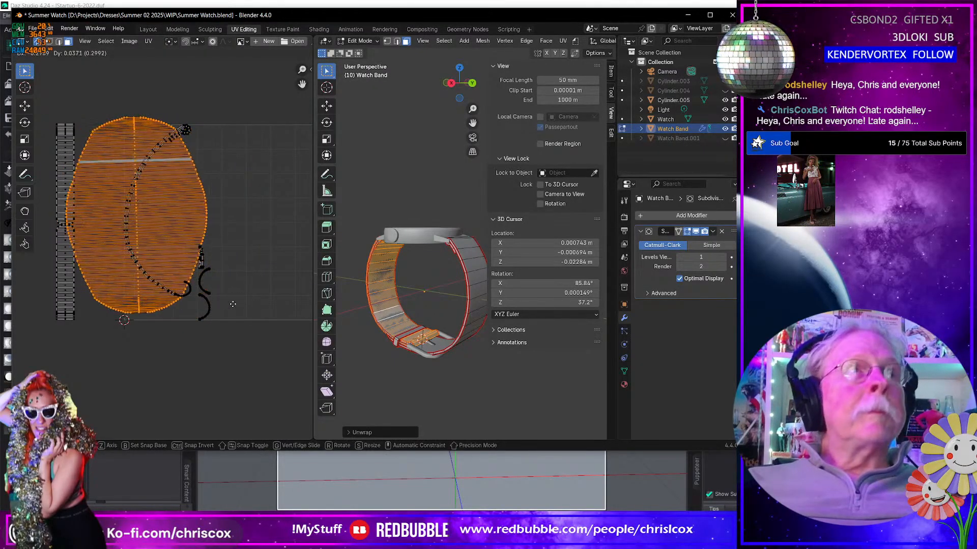
left_click(111, 249)
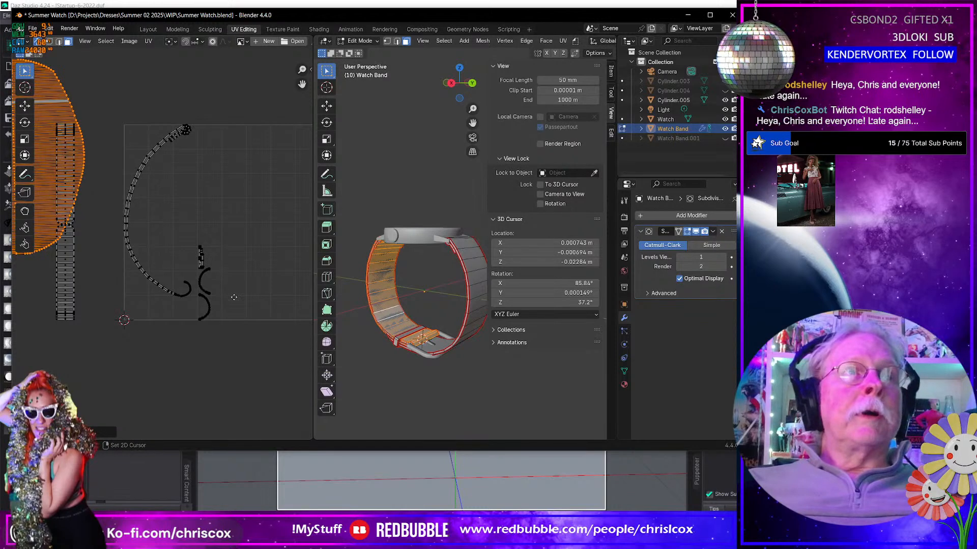
Step: Select the remaining side-strip islands inside the UV square and unwrap them again
middle_click_drag(223, 287, 240, 302)
left_click_drag(286, 356, 139, 106)
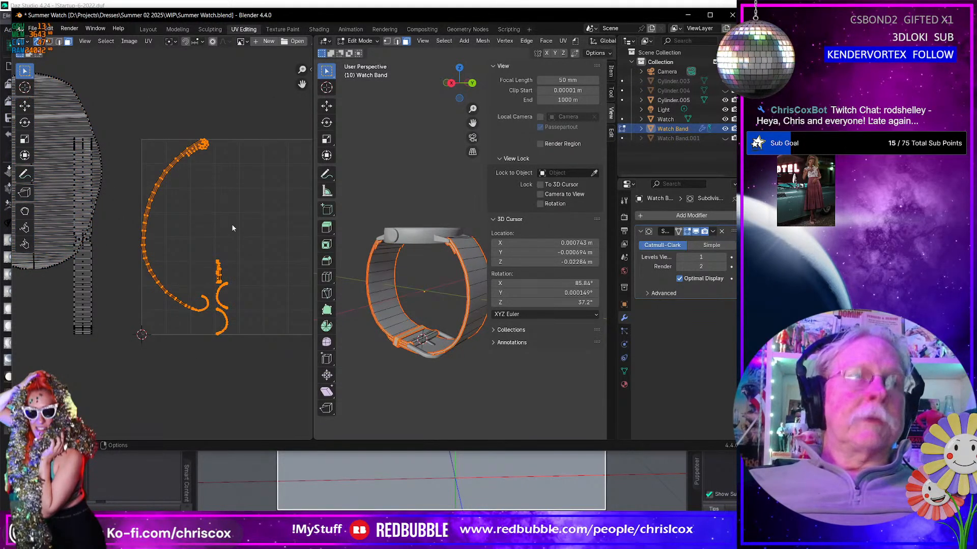
key("u")
left_click(232, 227)
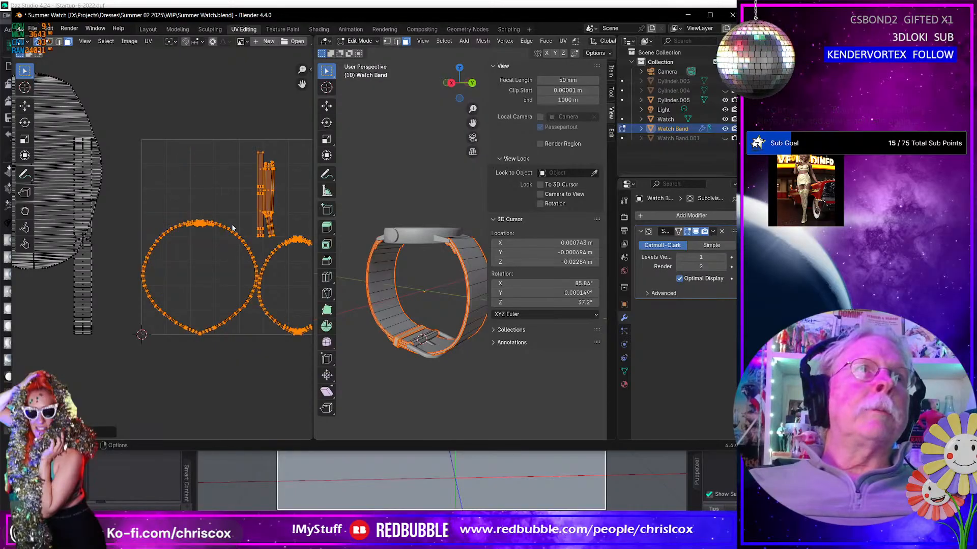
Step: Select the row across the middle of the oval tapered-strap island in the UV layout
scroll(229, 252, "up", 4)
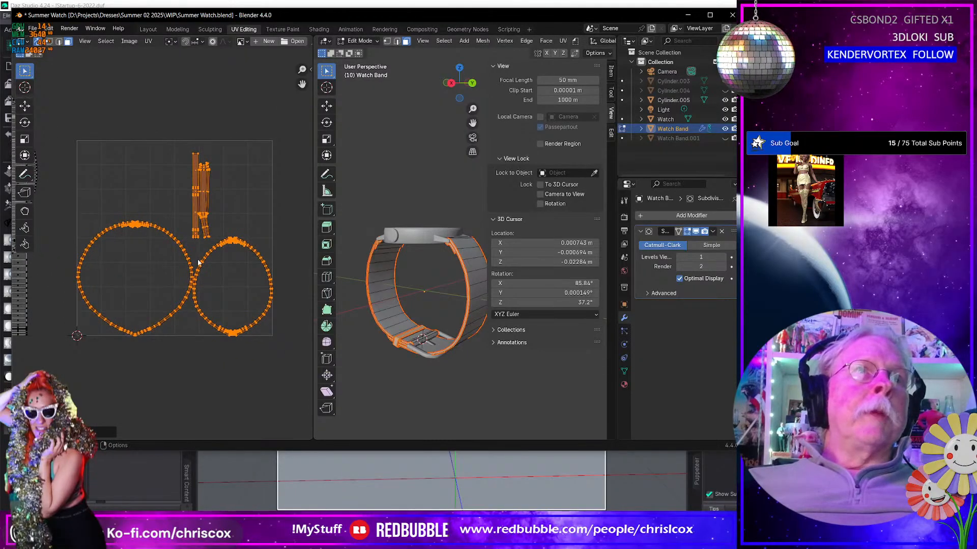
scroll(197, 263, "down", 5)
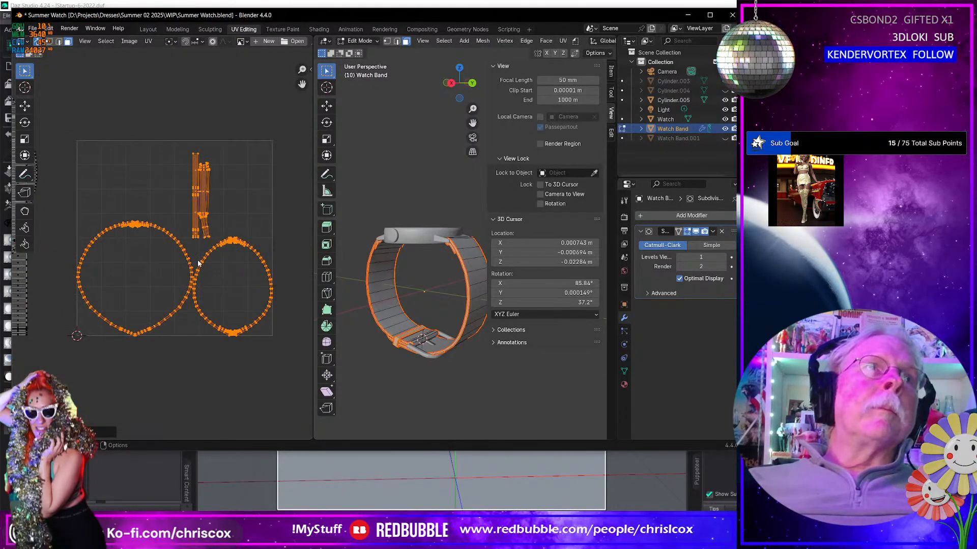
middle_click_drag(197, 263, 282, 270)
left_click(121, 219)
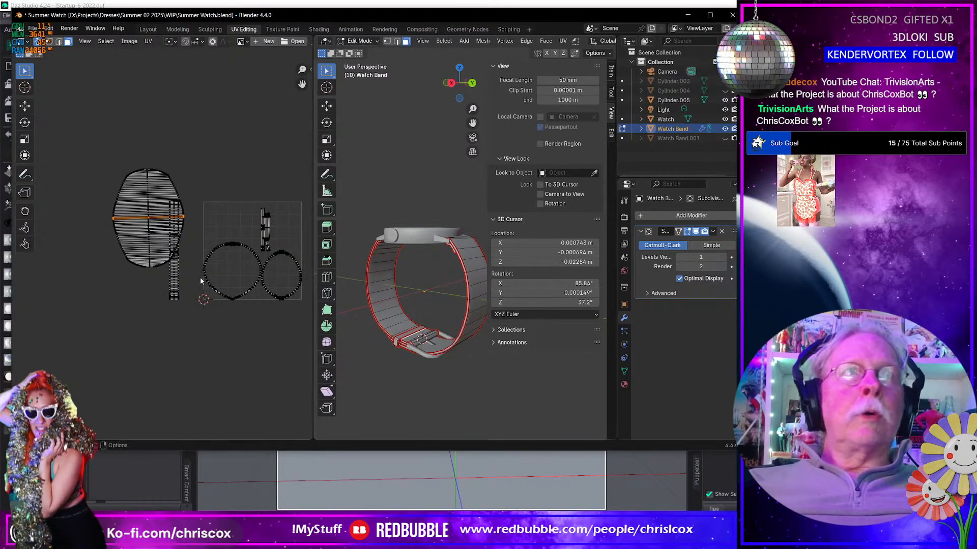
Step: Grow the selection from the middle row until it covers the entire oval tapered-strap island
scroll(144, 249, "up", 5)
middle_click_drag(146, 245, 223, 293)
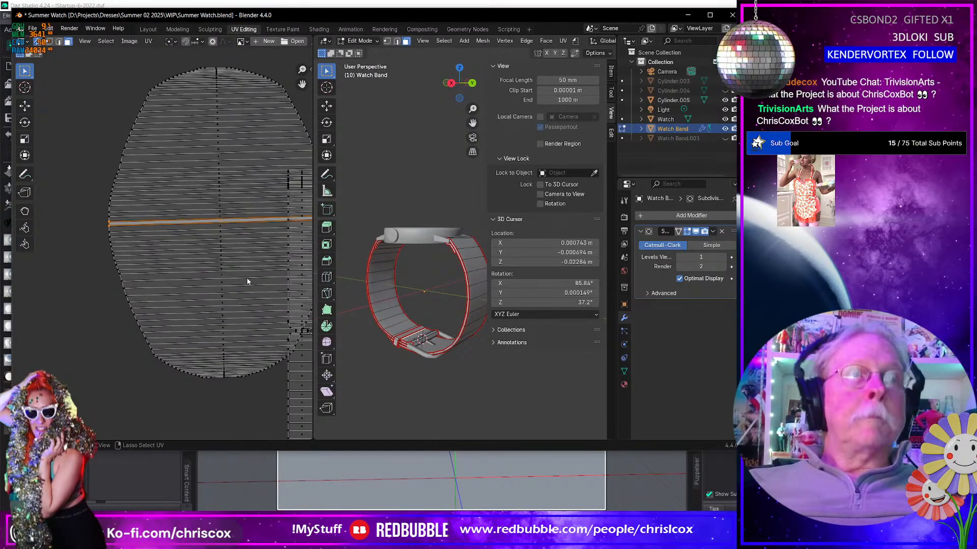
key("ctrl+KP_Add")
key("ctrl+KP_Add")
key("ctrl+KP_Add")
key("ctrl+KP_Add")
key("ctrl+KP_Add")
key("ctrl+KP_Add")
key("ctrl+KP_Add")
key("ctrl+KP_Add")
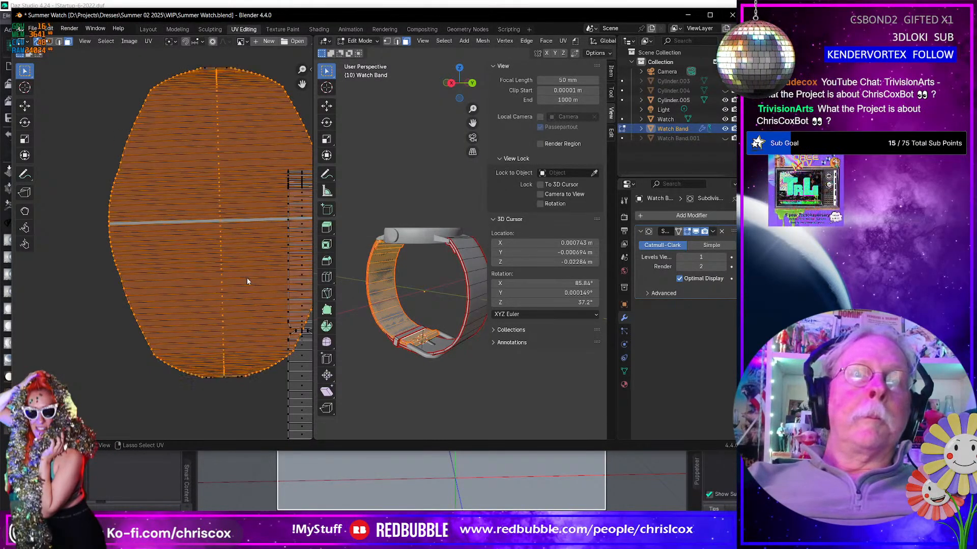
Step: Set an edge bevel weight of 1.000 on the edges around the strap face near the watch case
middle_click_drag(472, 312, 601, 306)
scroll(458, 306, "up", 4)
middle_click_drag(399, 307, 416, 162, "shift")
left_click(420, 162)
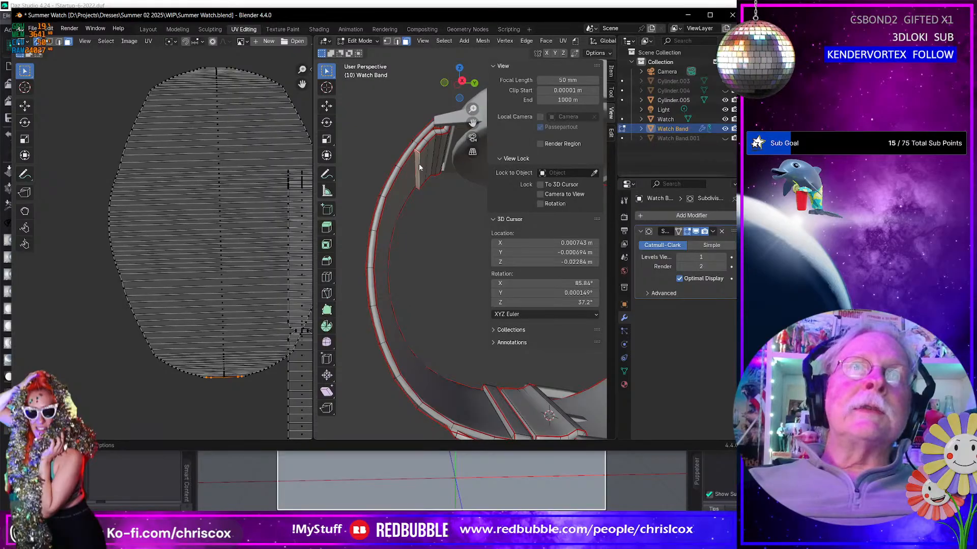
key("2")
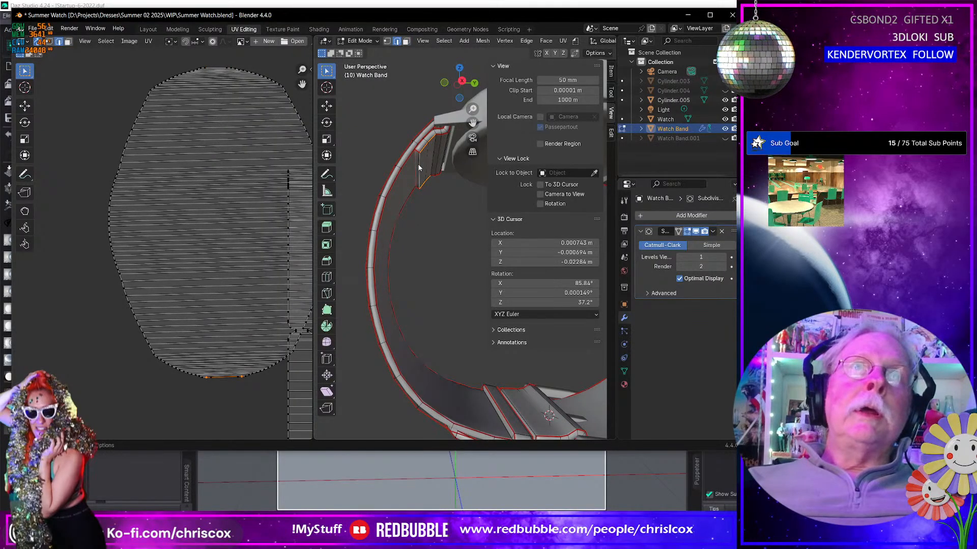
right_click(419, 168)
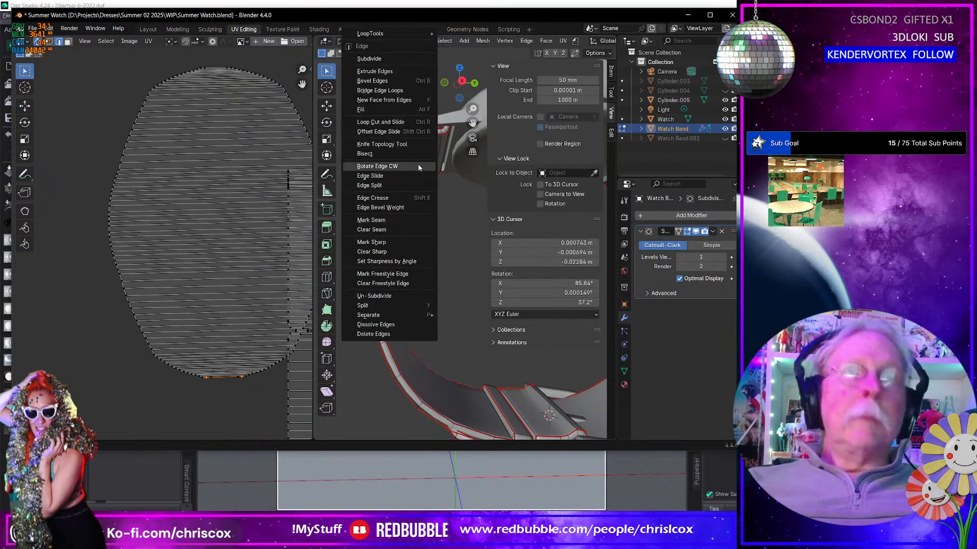
left_click(395, 209)
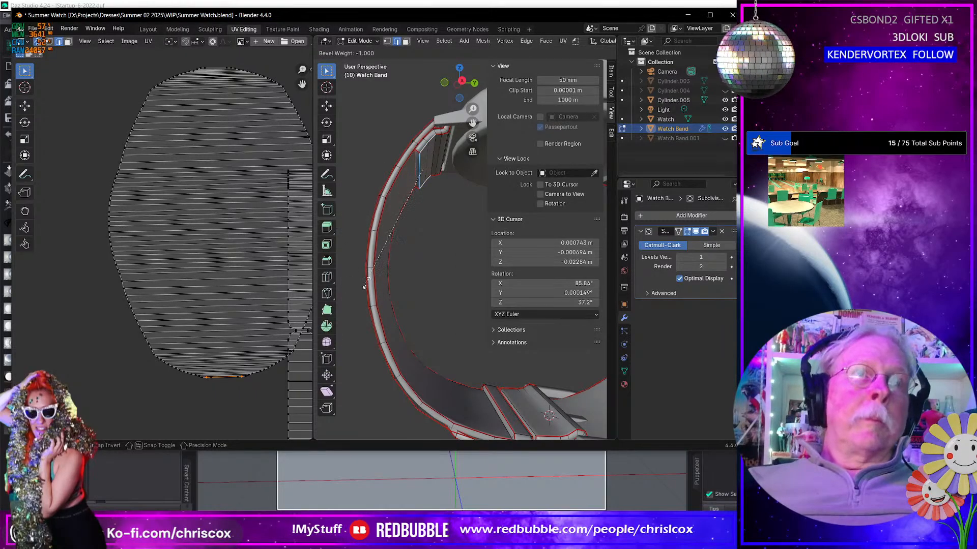
key("Return")
Step: Try to unwrap the oval strap island together with its linked side strip using the Conformal method
left_click(200, 262)
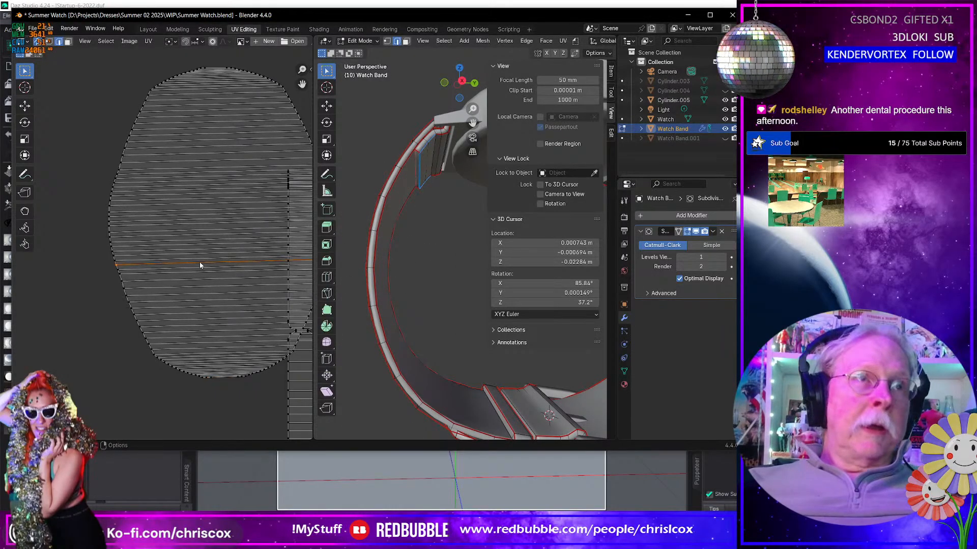
key("a")
key("u")
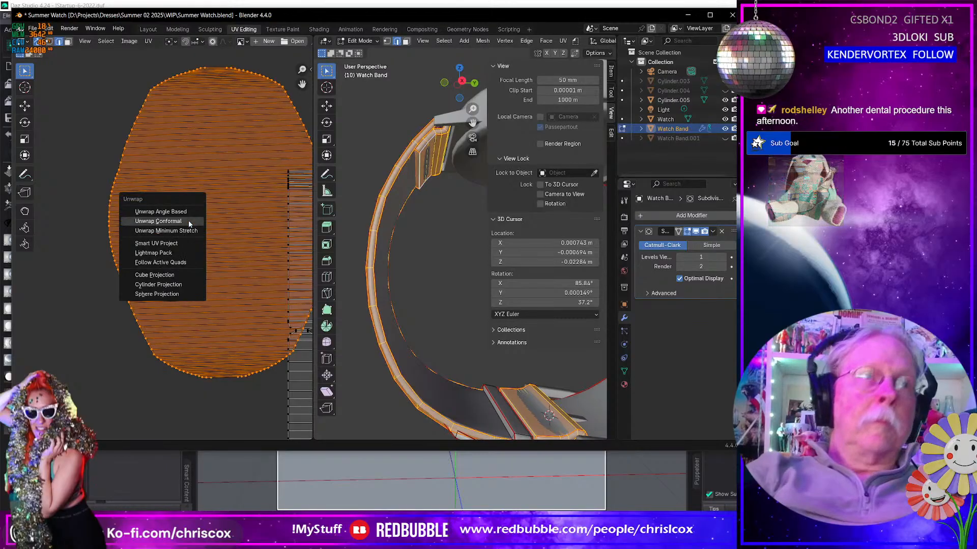
left_click(188, 221)
middle_click_drag(199, 231, 172, 213)
scroll(191, 244, "up", 3)
middle_click_drag(254, 280, 172, 229)
scroll(166, 245, "up", 3)
left_click(268, 218)
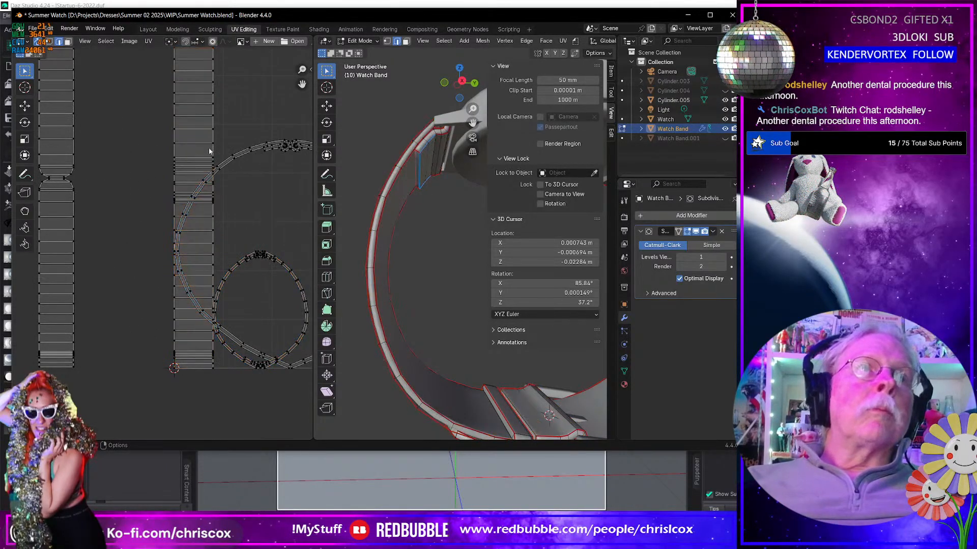
Step: Undo the last Conformal unwrap and restore the selection of the oval strap island
left_click(213, 122)
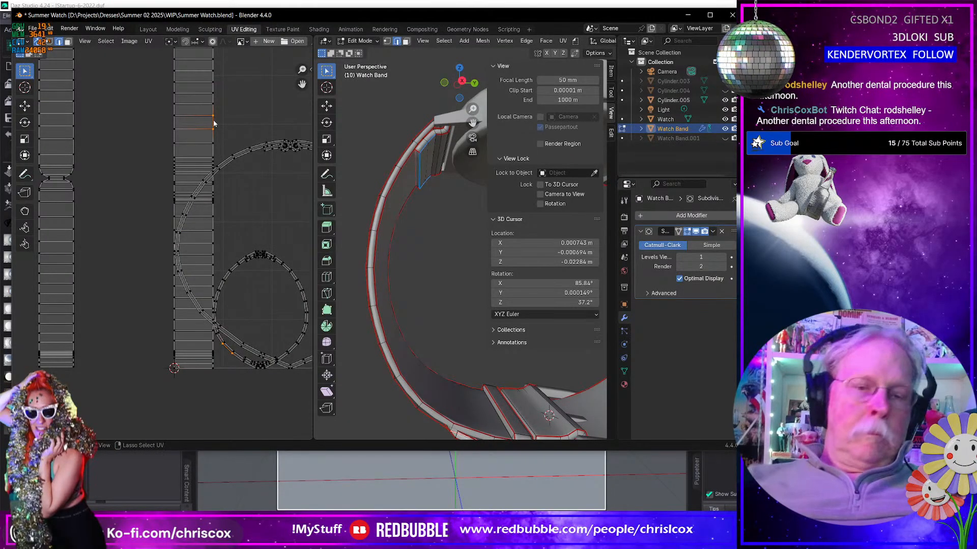
key("ctrl+l")
key("ctrl+z")
key("ctrl+z")
key("ctrl+z")
key("ctrl+z")
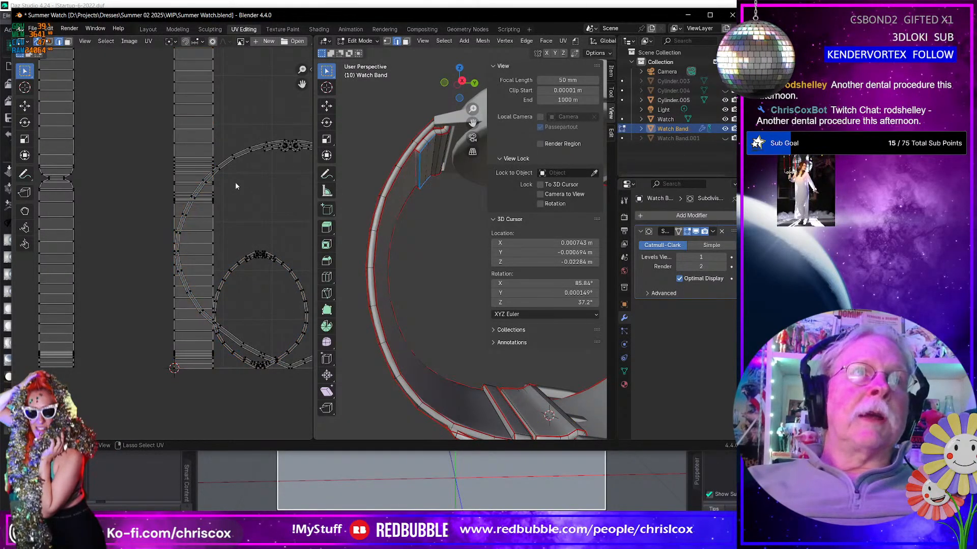
scroll(158, 254, "up", 3)
scroll(144, 286, "down", 4)
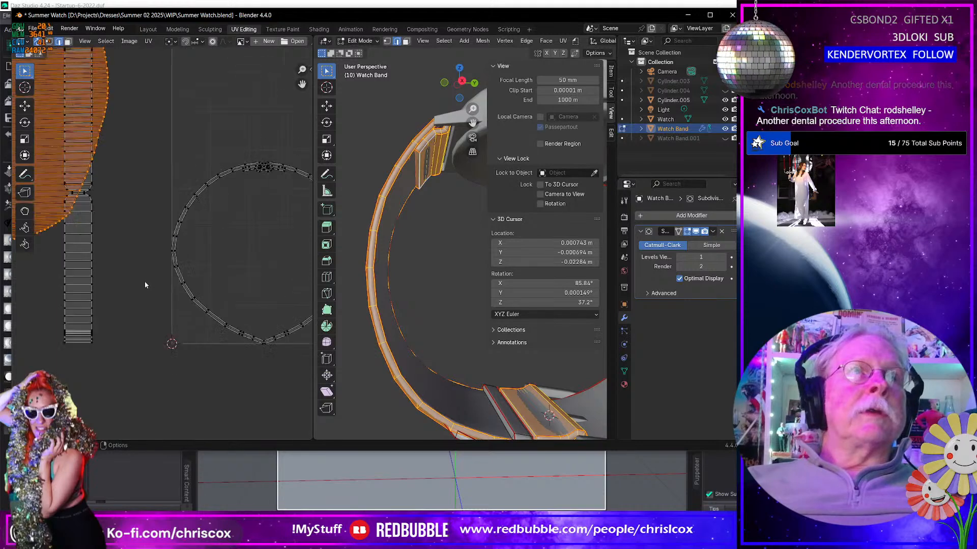
Step: Turn off UV sync selection, select only the linked oval strap island, and unwrap it with the Conformal method
middle_click_drag(146, 283, 179, 291)
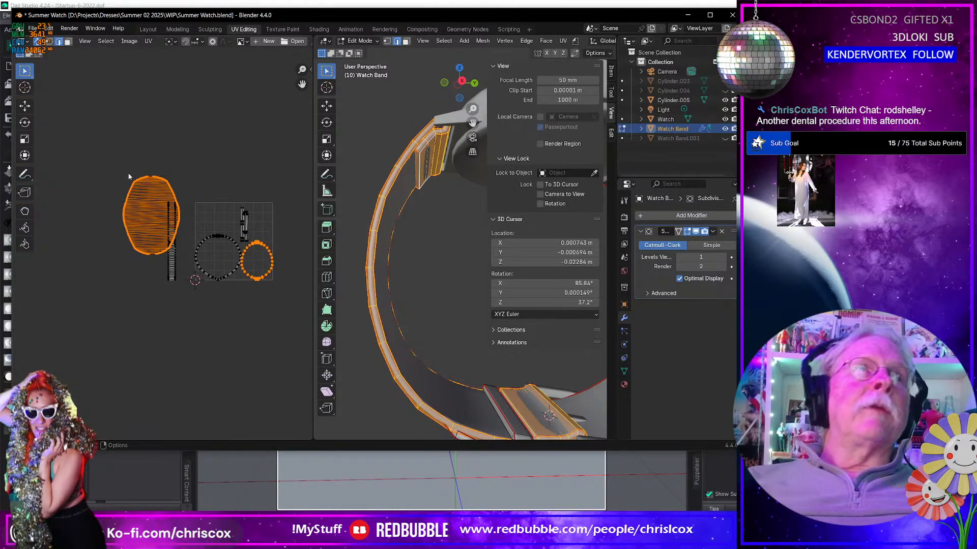
left_click(134, 184)
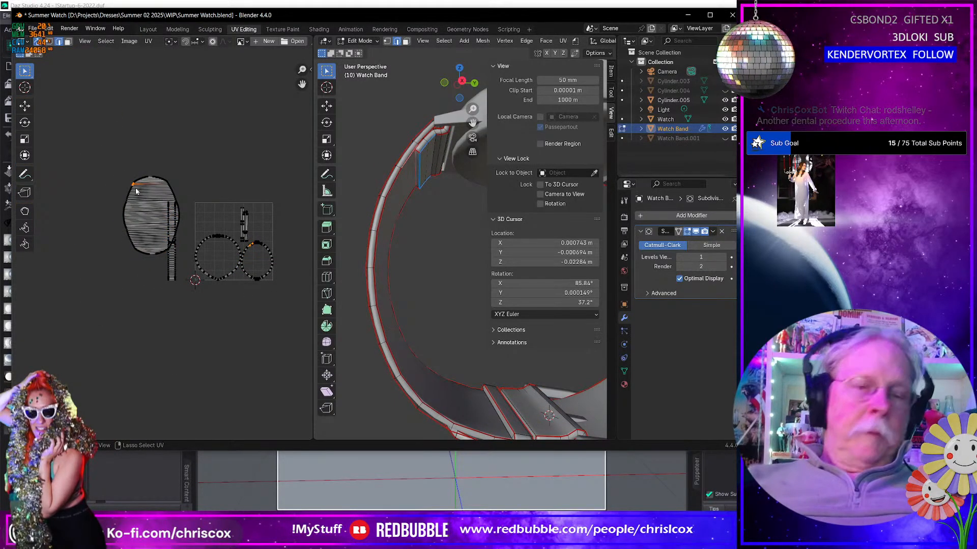
key("ctrl+l")
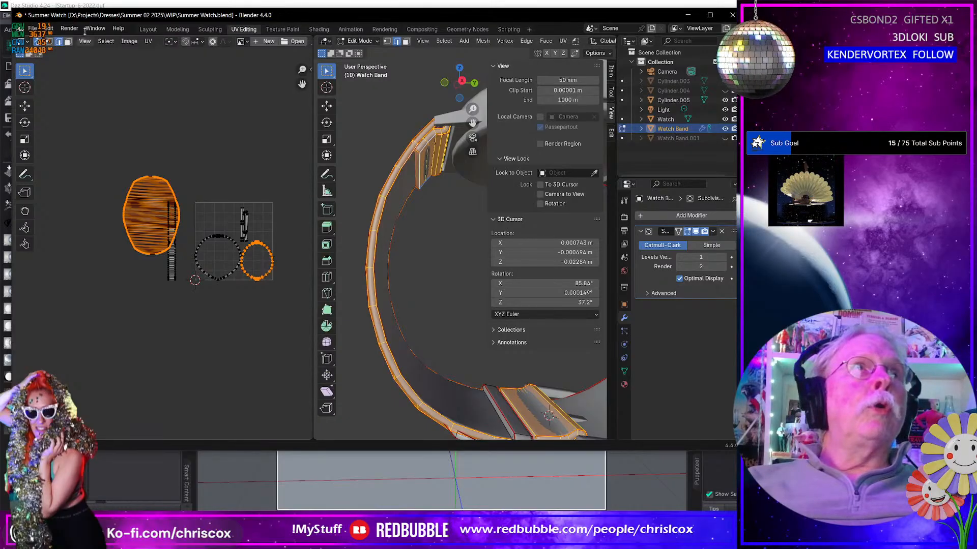
left_click(37, 42)
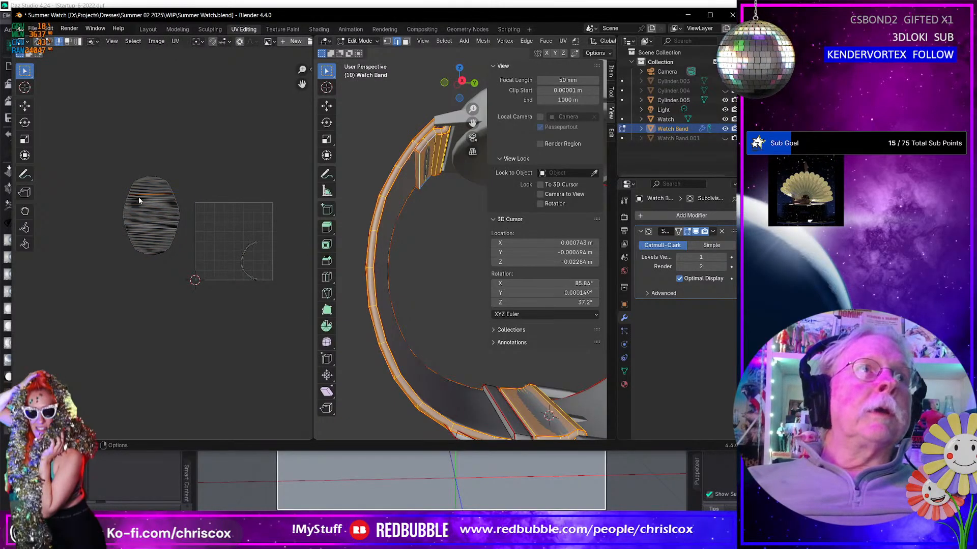
key("ctrl+l")
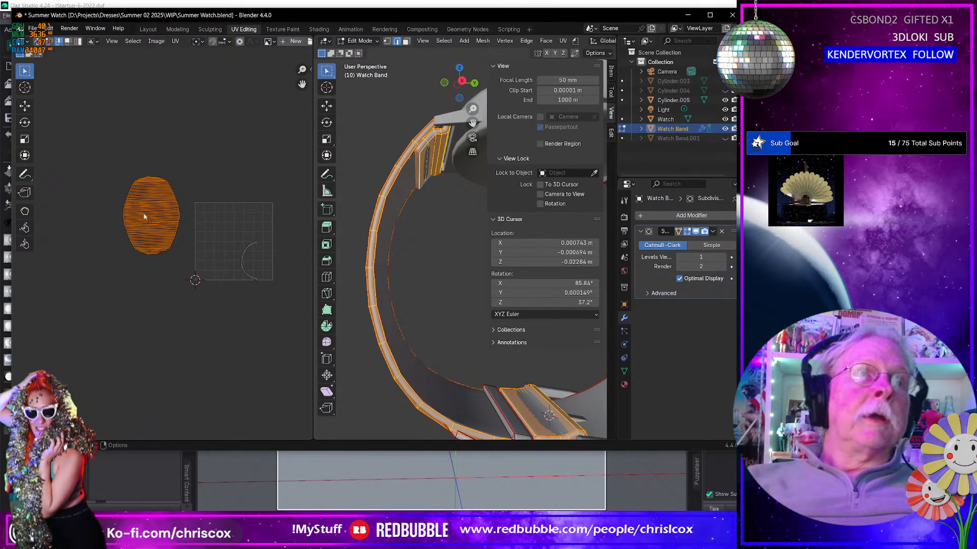
key("u")
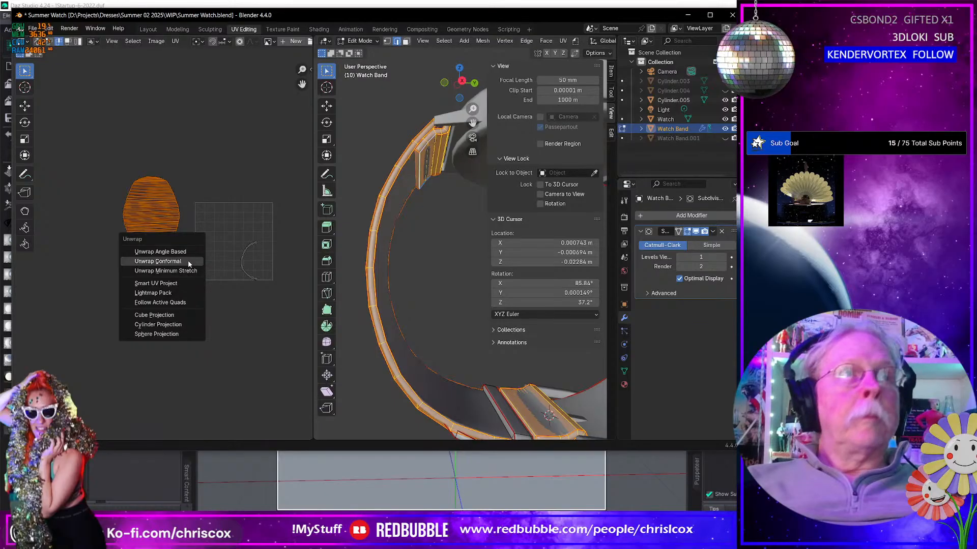
left_click(158, 261)
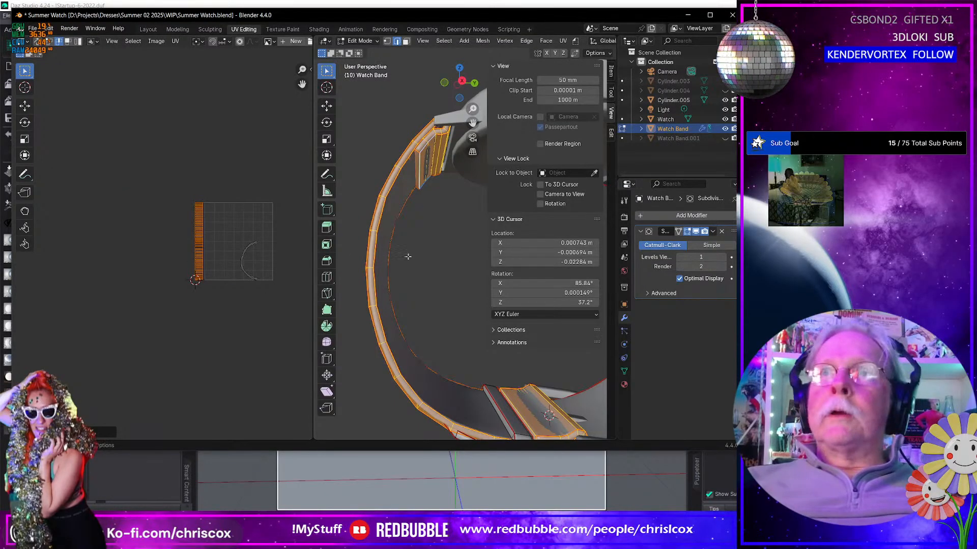
Step: Move the Daz Studio window into view, enlarge it, and adjust its empty scene's camera view
left_click_drag(725, 5, 354, 21)
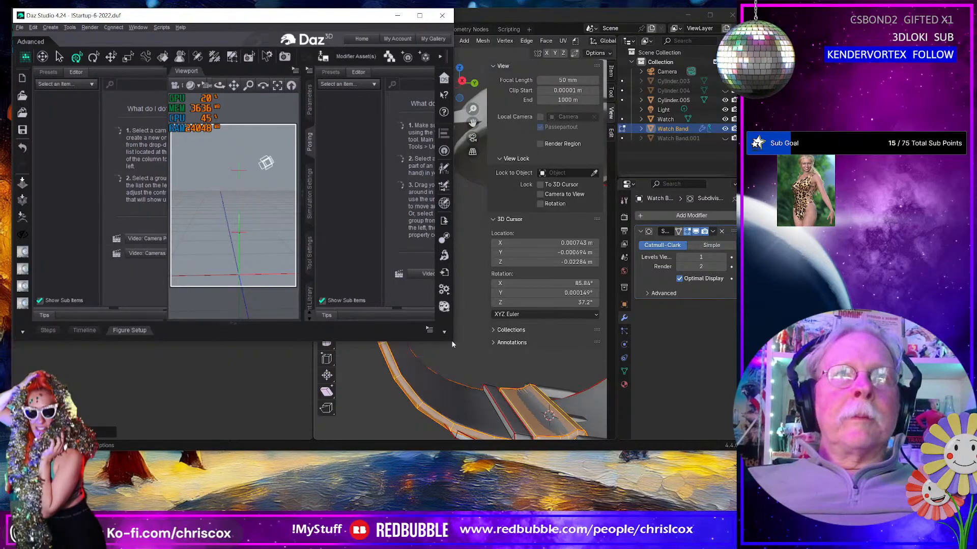
left_click_drag(452, 342, 744, 485)
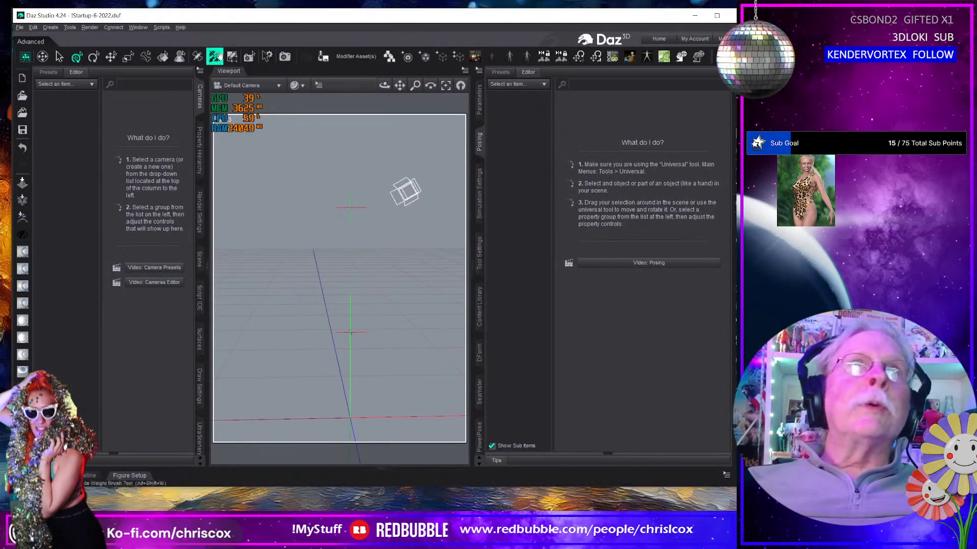
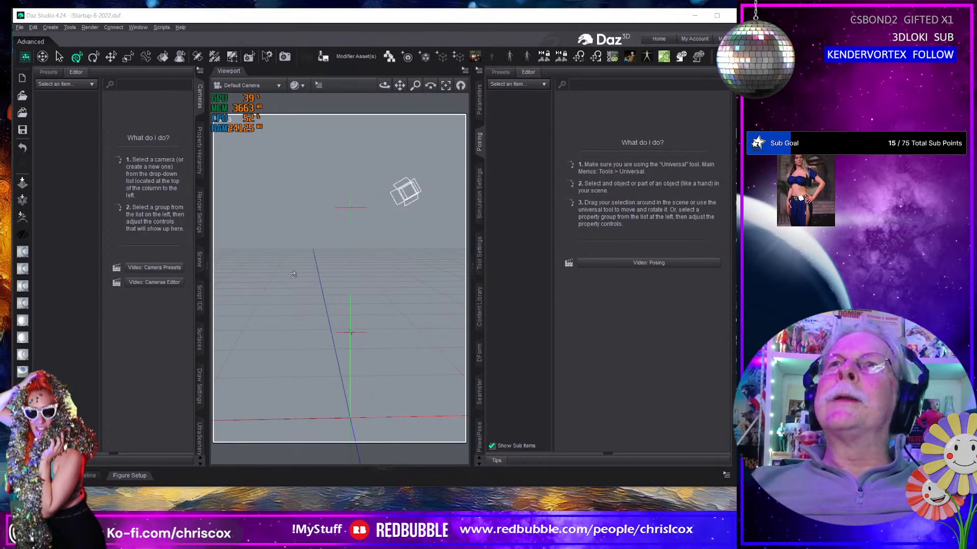
middle_click_drag(268, 274, 250, 257)
middle_click_drag(392, 342, 385, 333)
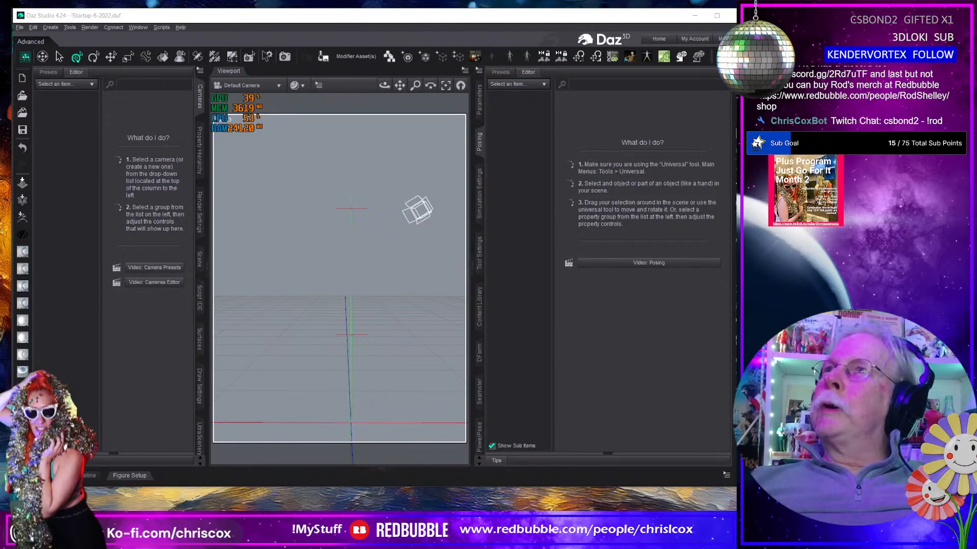
Step: Minimize the Instagram browser window and switch back to Blender
left_click_drag(976, 105, 500, 102)
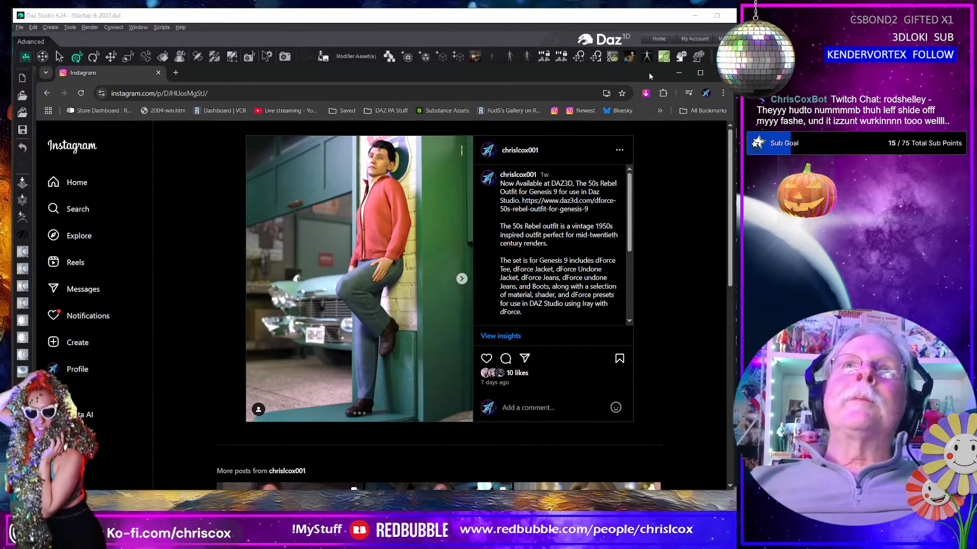
left_click(679, 73)
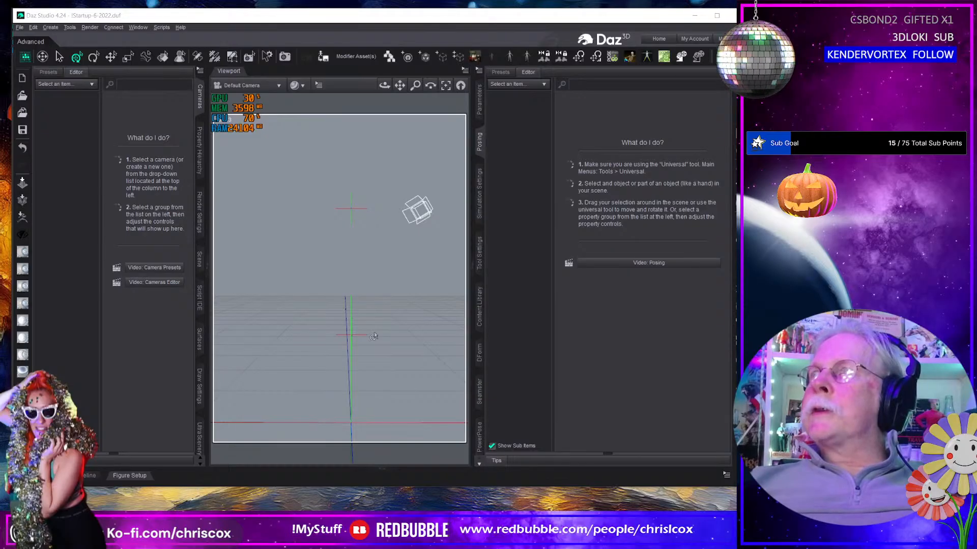
key("alt+Tab")
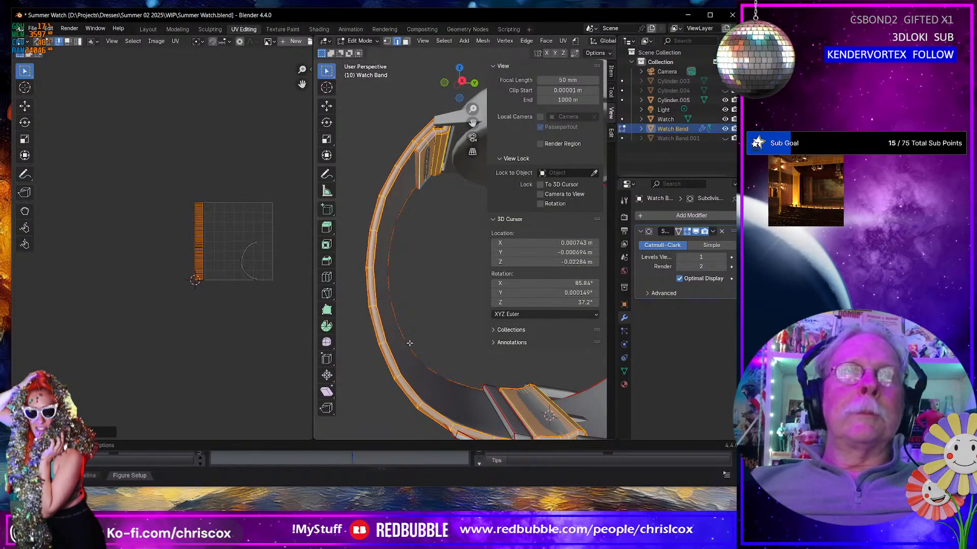
Step: Select the entire watch band mesh so all its islands are shown in the UV layout
scroll(409, 343, "down", 2)
key("a")
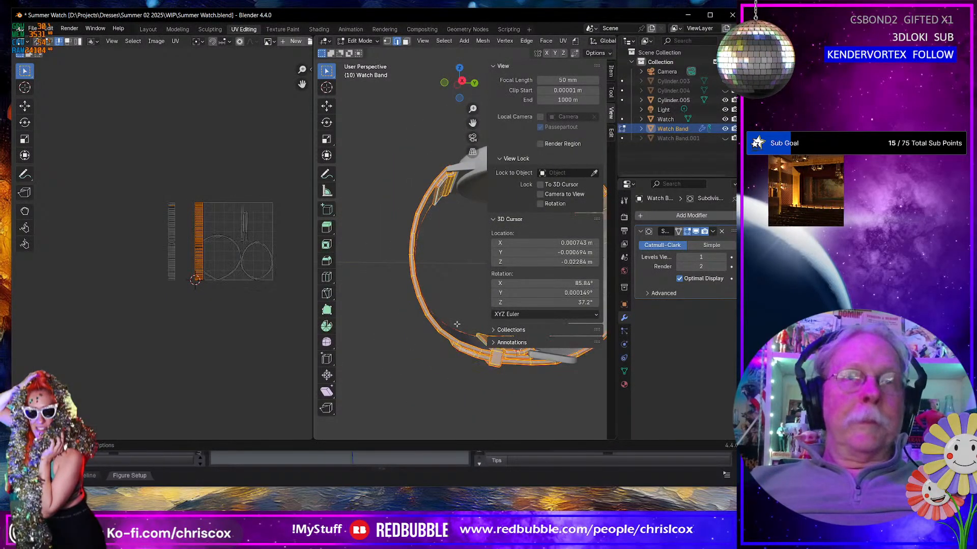
scroll(282, 341, "up", 3)
middle_click_drag(281, 341, 196, 336)
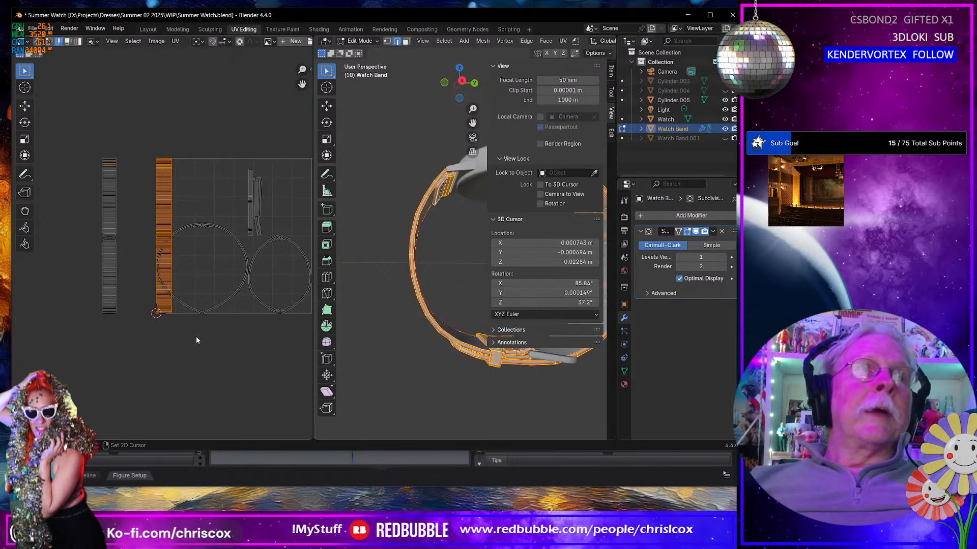
scroll(151, 326, "up", 5)
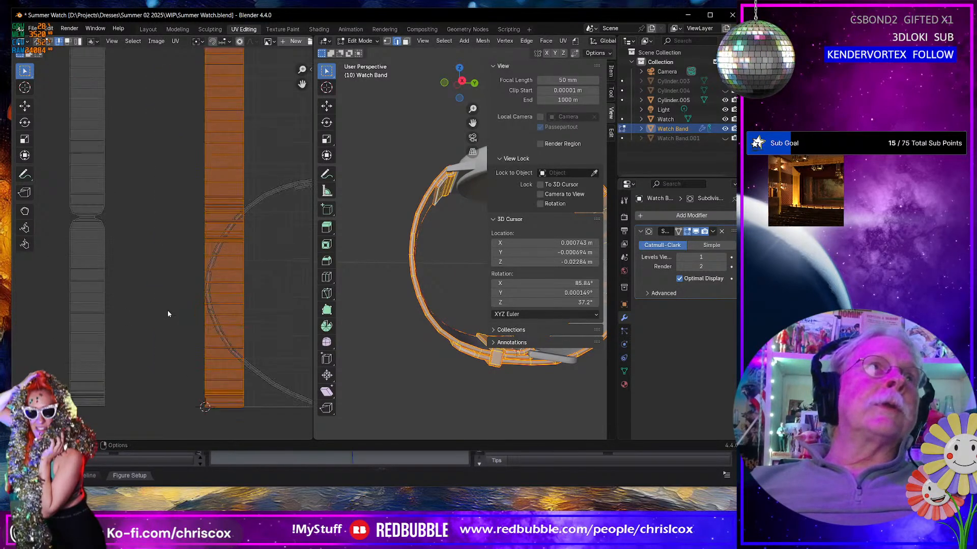
scroll(192, 317, "down", 6)
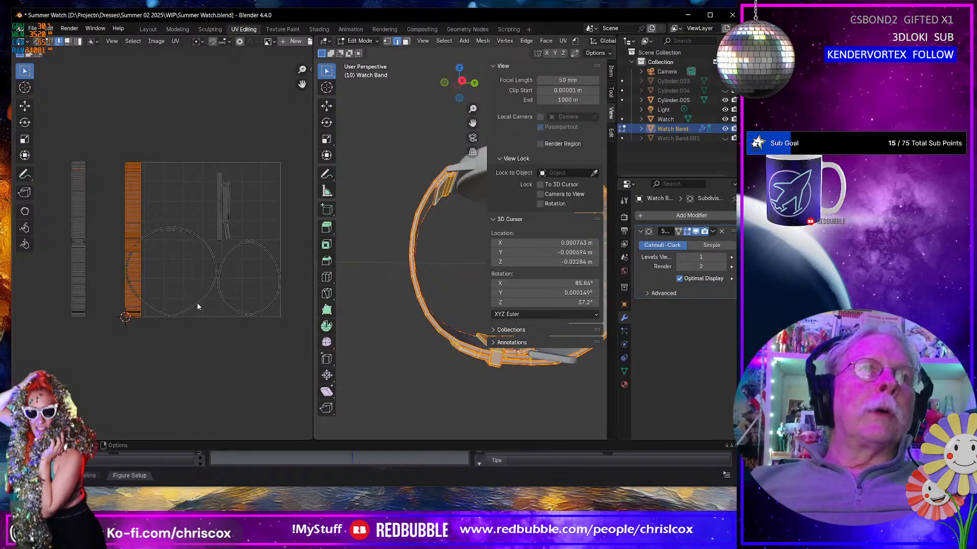
Step: Move all the watch band's UV islands out of the UV square into the empty space on its left
left_click(181, 322)
scroll(181, 324, "up", 4)
scroll(182, 328, "up", 5)
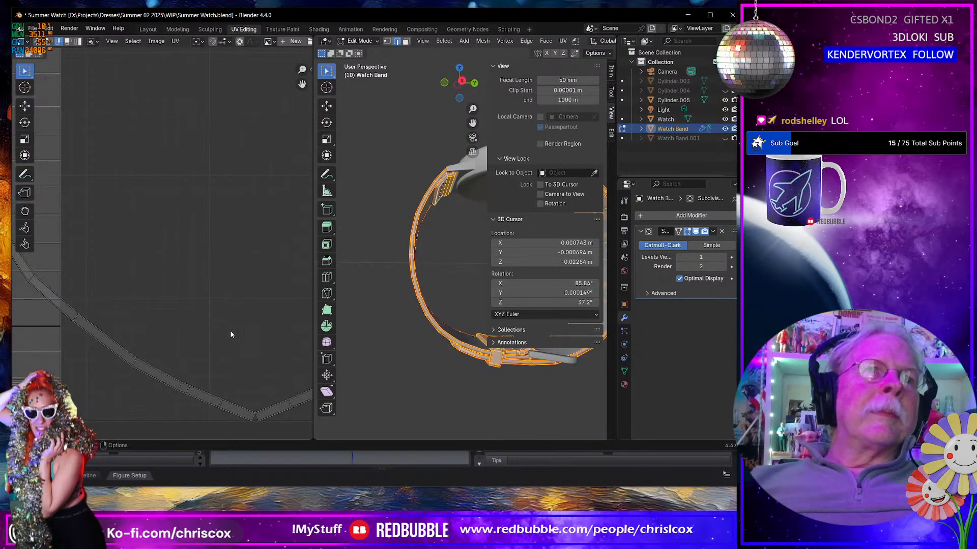
scroll(231, 334, "down", 5)
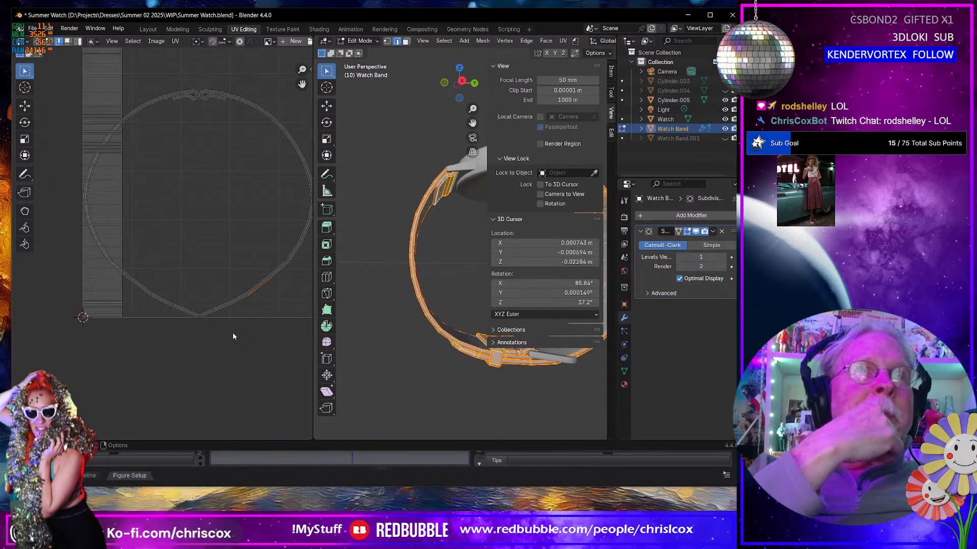
scroll(239, 330, "down", 6)
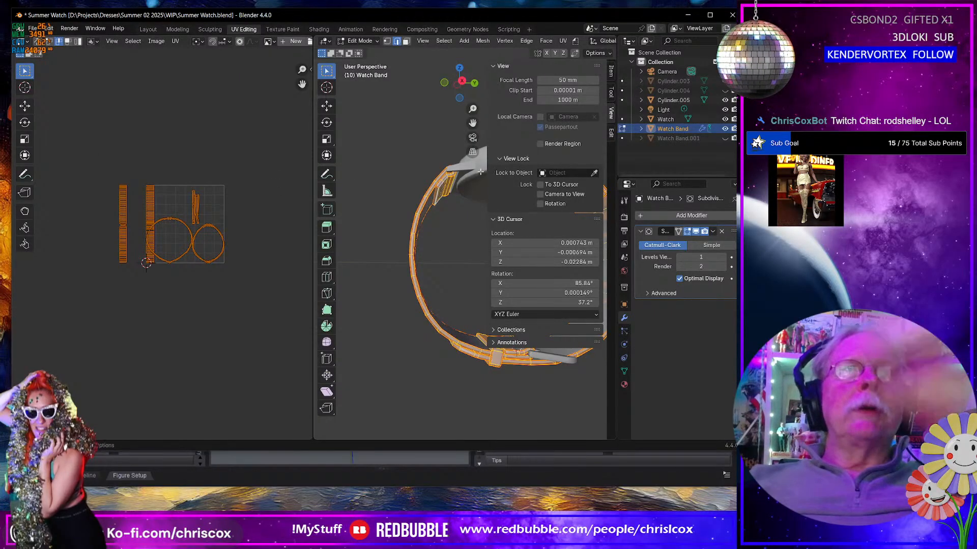
middle_click_drag(436, 224, 374, 254, "shift")
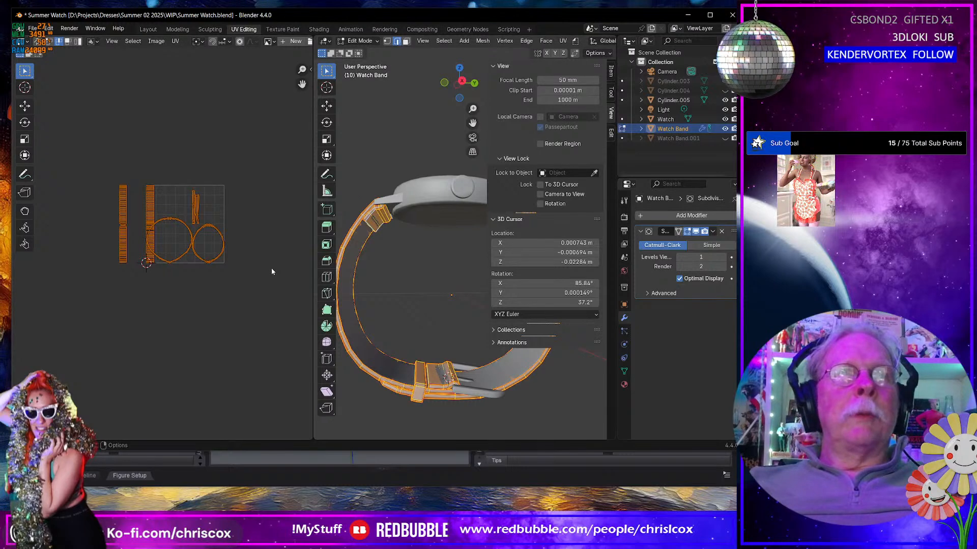
key("g")
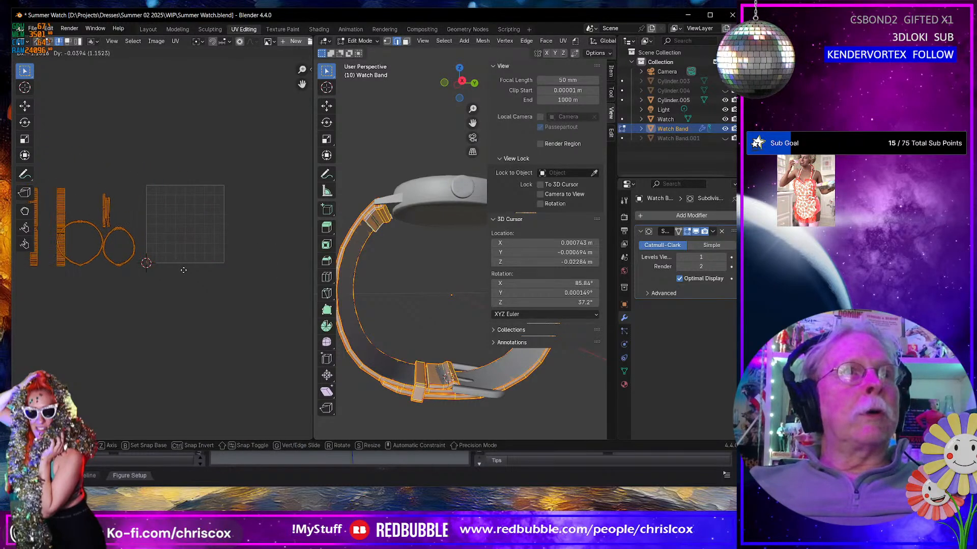
left_click(186, 268)
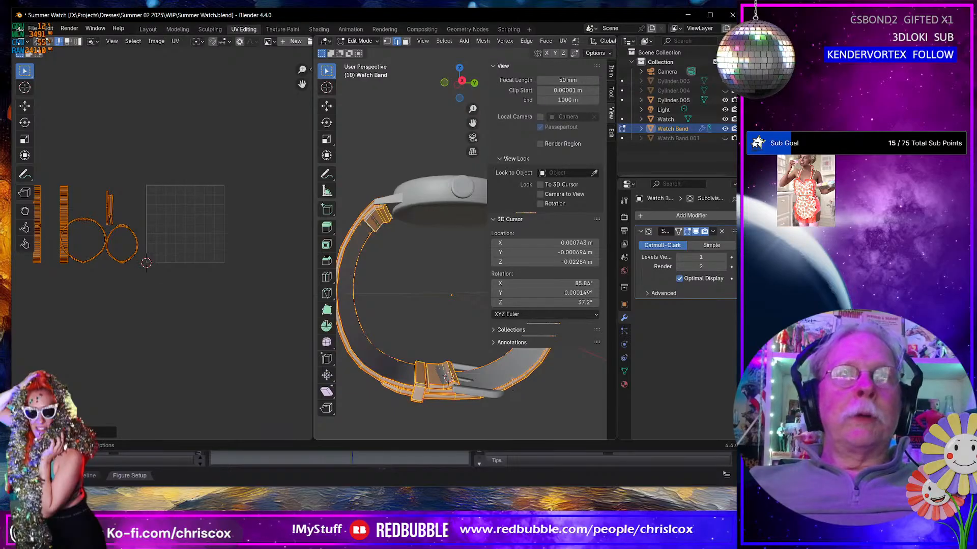
Step: Return the watch band to Object Mode, save the file, and apply the band's Subdivision modifier
key("Tab")
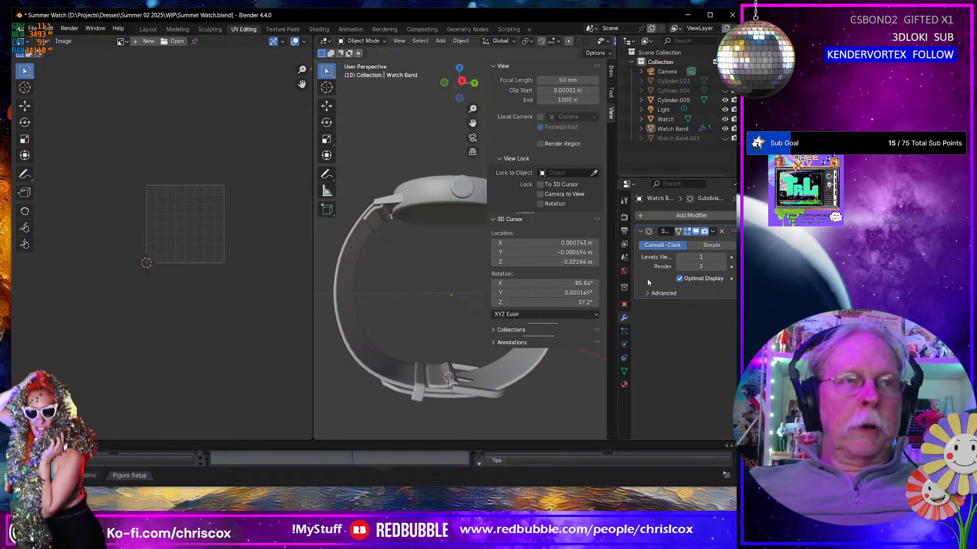
key("ctrl+s")
key("ctrl+a")
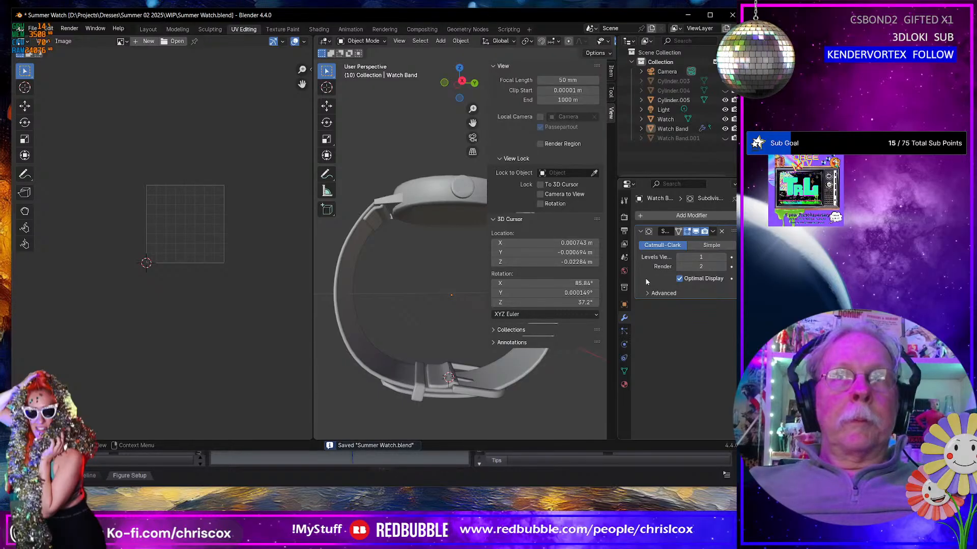
Step: Select the watch case, toggle its Edit Mode on and off, and switch to the Layout workspace
middle_click_drag(435, 289, 448, 309)
left_click(442, 240)
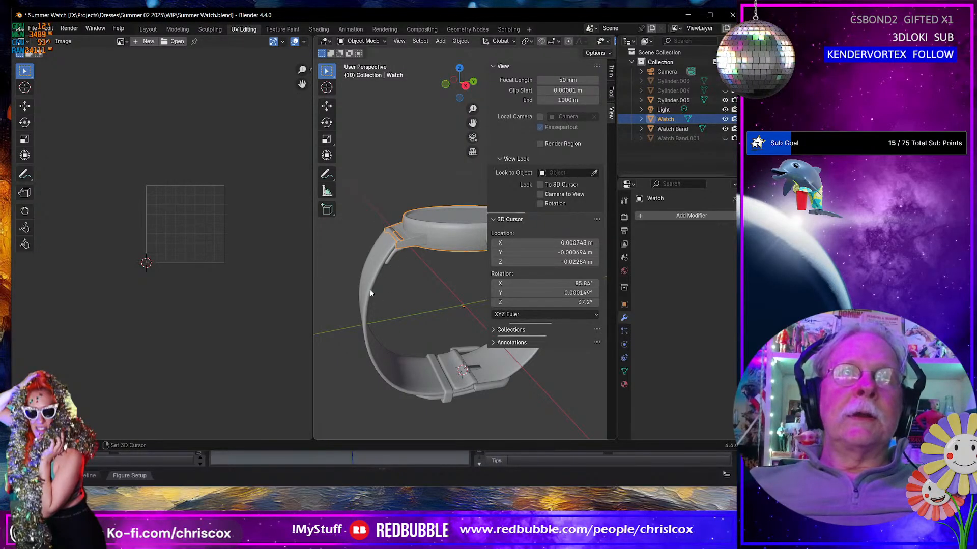
middle_click_drag(438, 273, 386, 246)
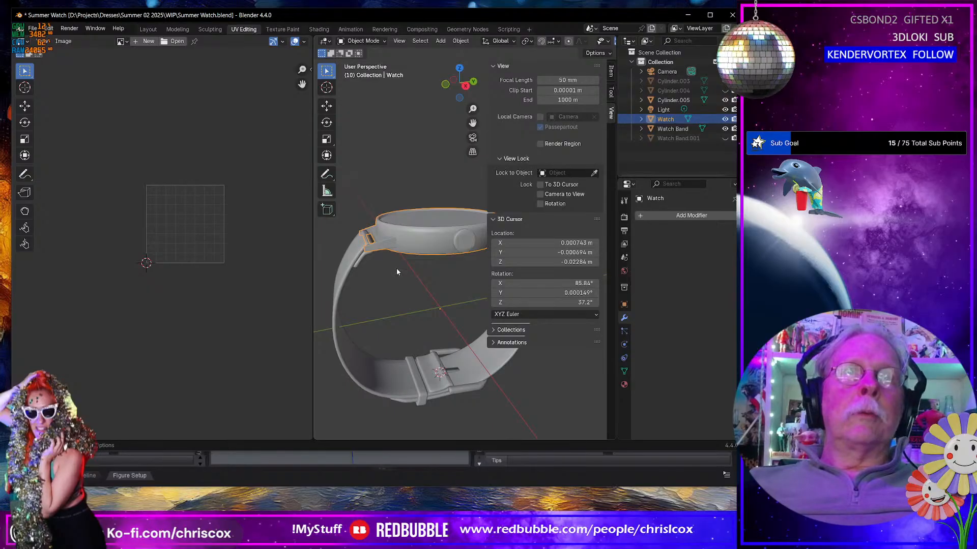
key("Tab")
key("Tab")
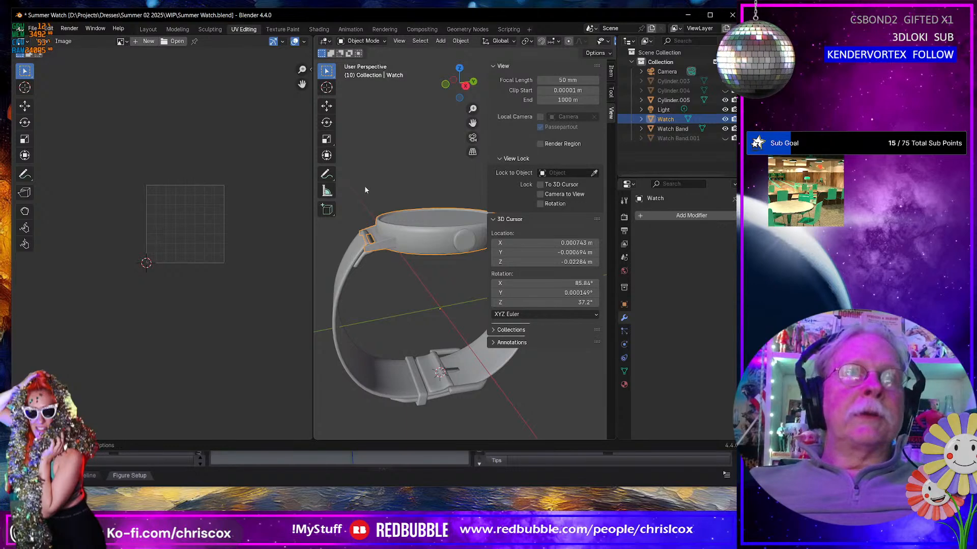
left_click(149, 29)
scroll(331, 191, "up", 2)
scroll(331, 188, "down", 10)
middle_click_drag(330, 186, 337, 161)
left_click(299, 152)
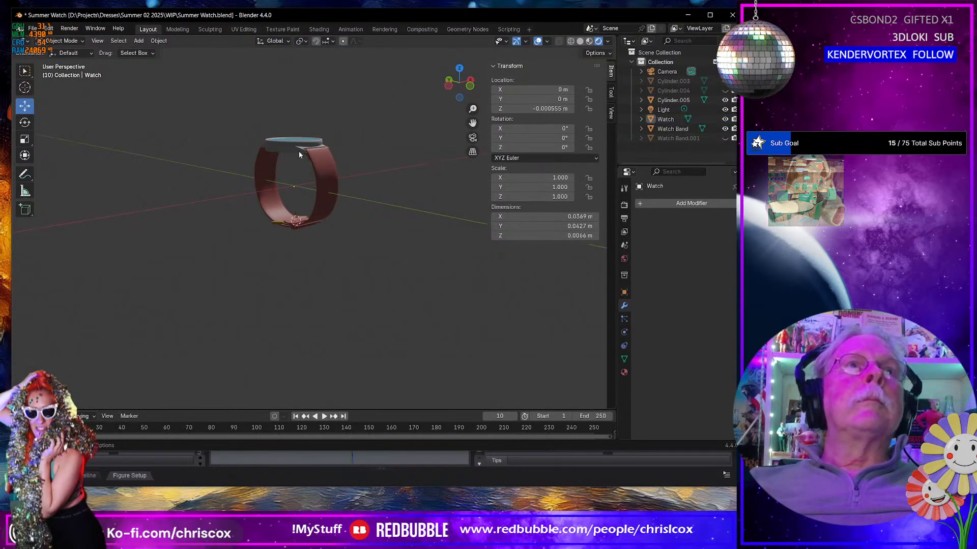
Step: Select the watch case, watch band and buckle, and join them into a single object
left_click(282, 143)
left_click(325, 163, "shift")
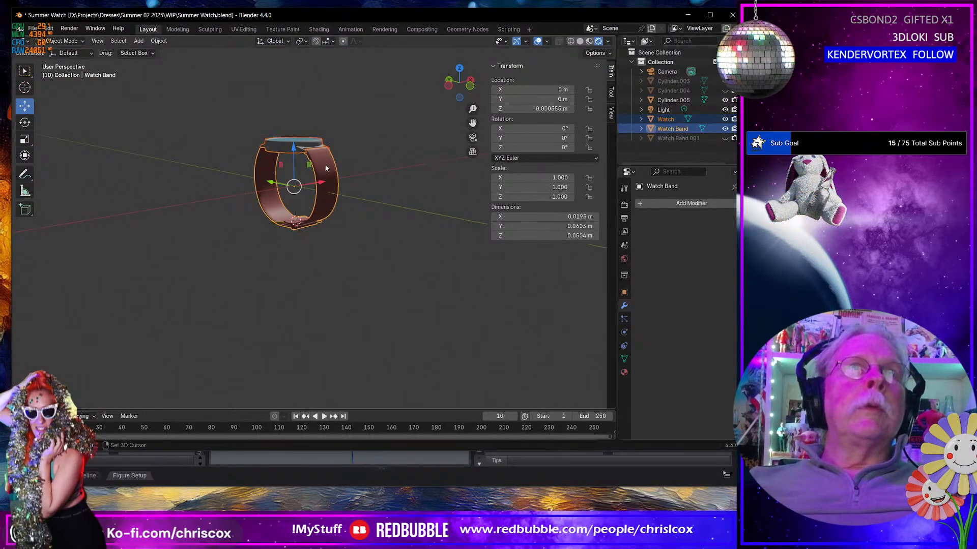
left_click(297, 227, "shift")
left_click(297, 226, "shift")
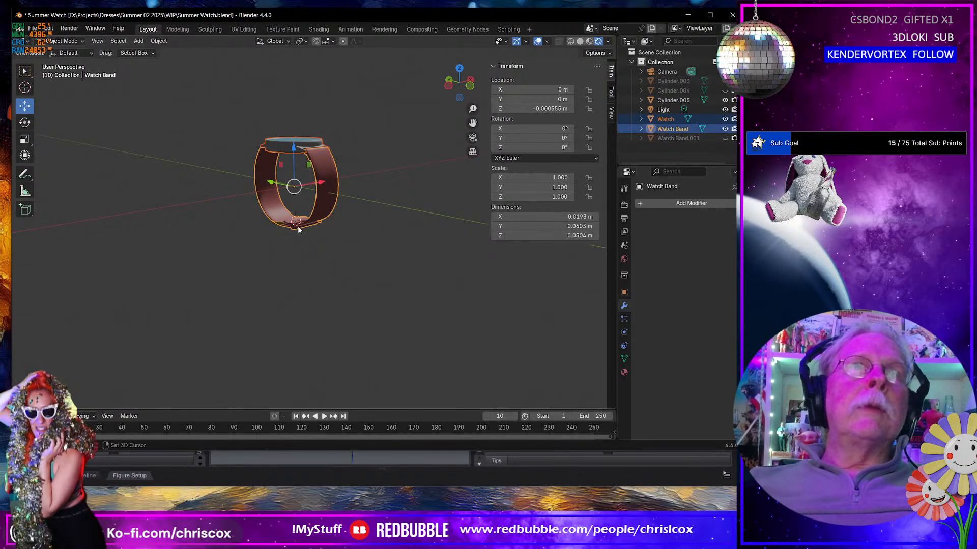
scroll(300, 229, "up", 6)
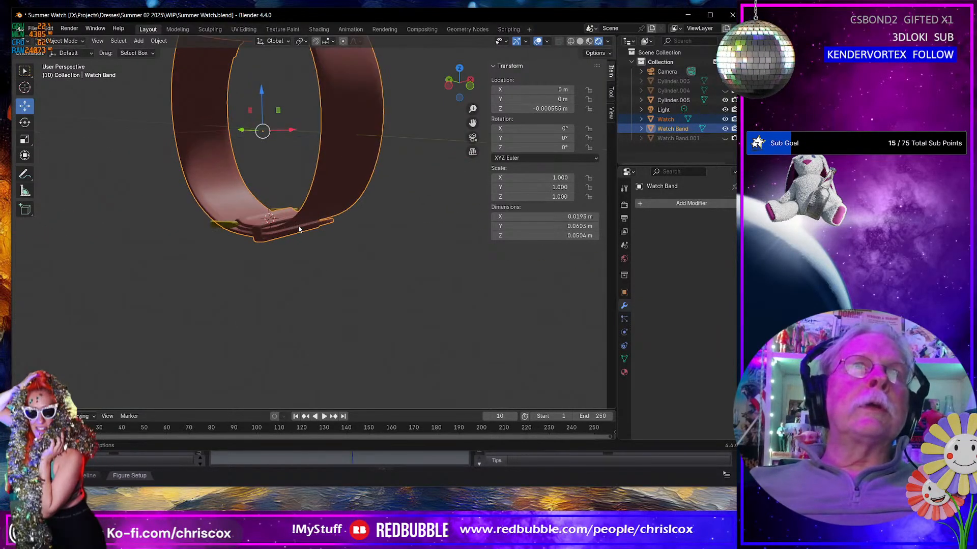
left_click(236, 237, "shift")
scroll(265, 237, "down", 5)
middle_click_drag(265, 237, 169, 262)
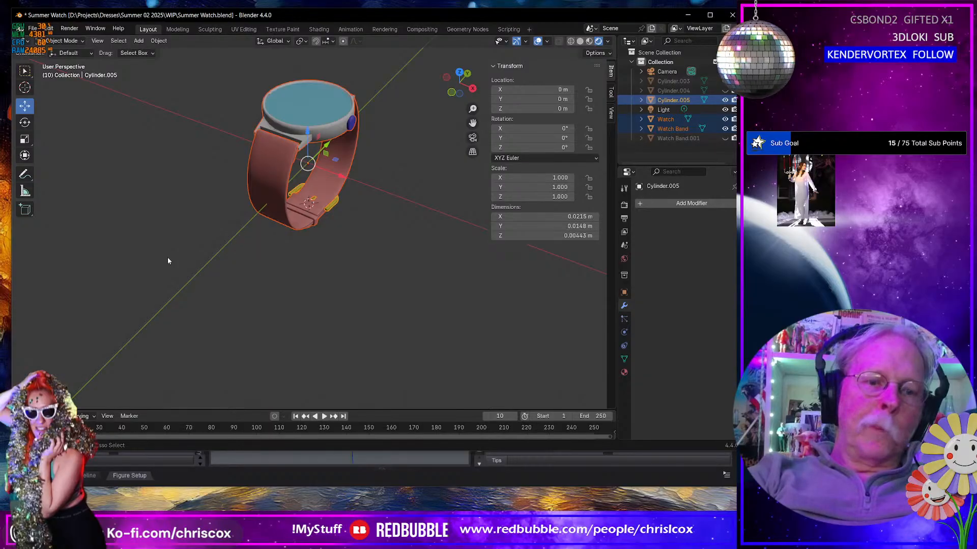
key("ctrl+j")
Step: Unhide the human figure Cylinder.003 and duplicate the joined watch in place
middle_click_drag(244, 233, 155, 218)
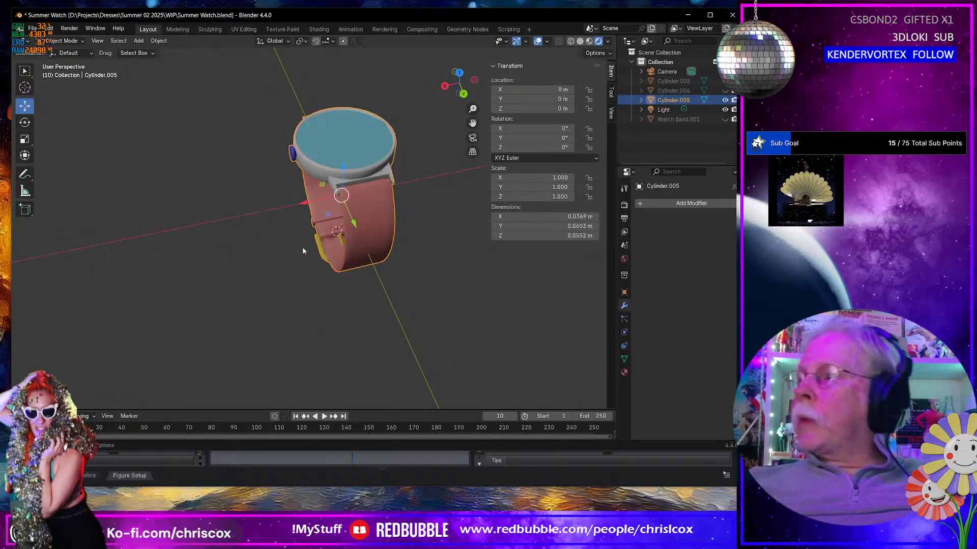
middle_click_drag(353, 212, 311, 217)
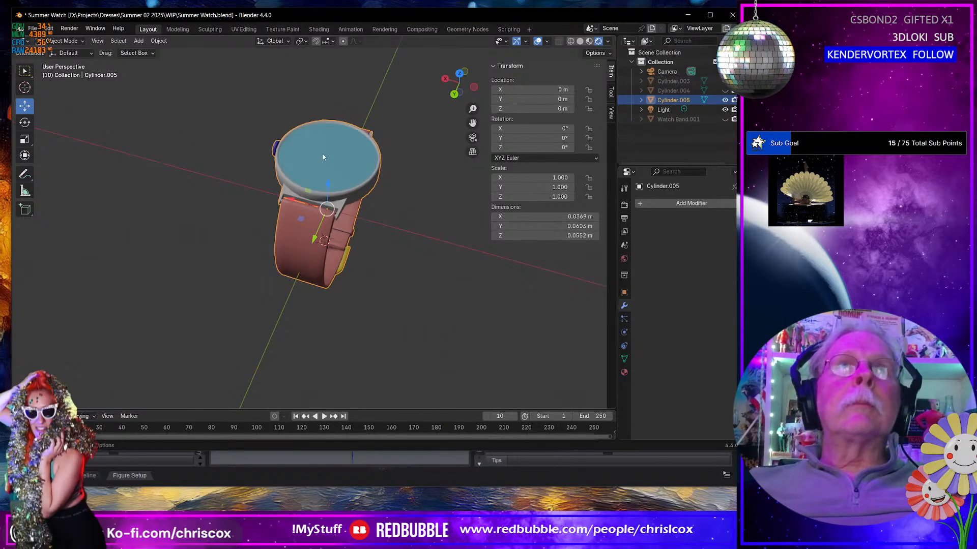
mouse_move(322, 159)
middle_mouse_down()
mouse_move(281, 132)
mouse_move(268, 403)
mouse_move(197, 96)
mouse_move(230, 151)
mouse_move(335, 161)
middle_mouse_up()
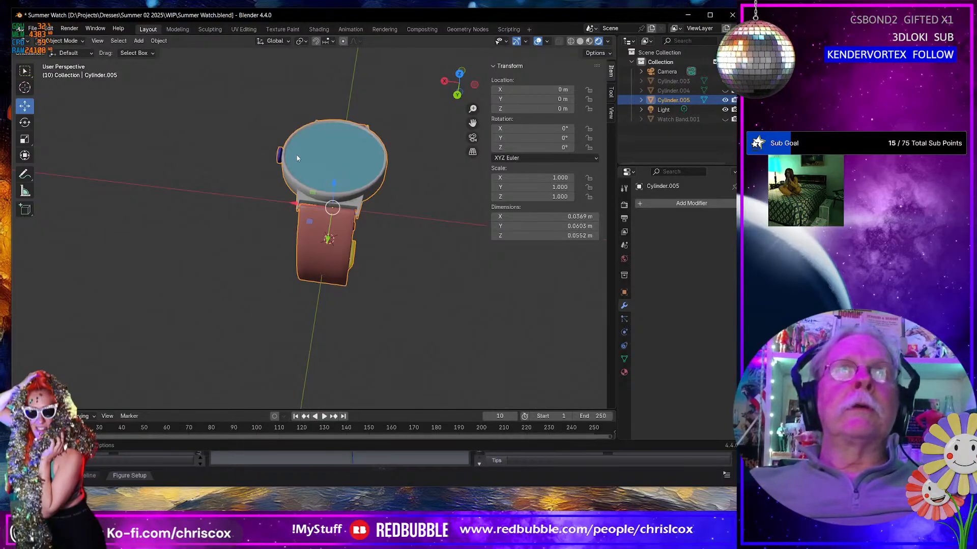
left_click(725, 82)
scroll(408, 191, "down", 6)
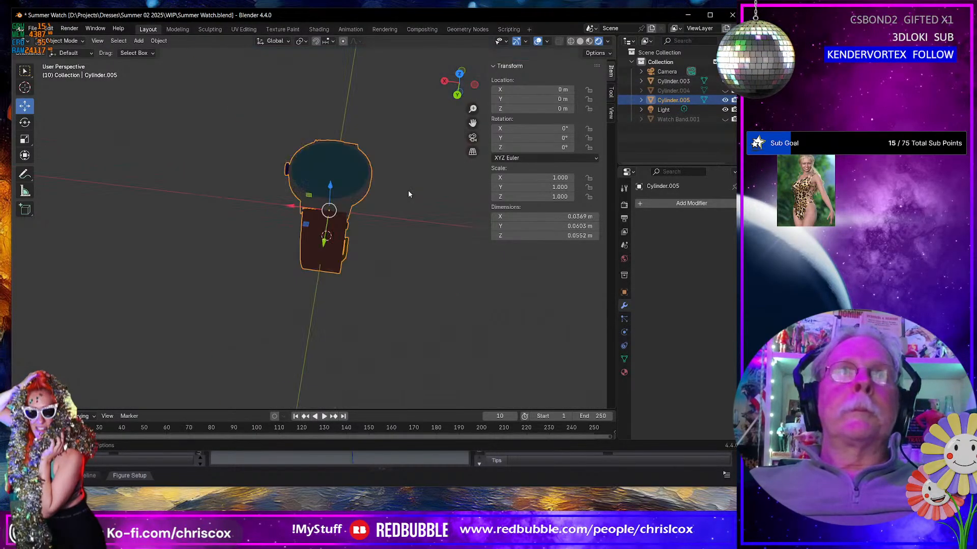
middle_click_drag(406, 189, 197, 147)
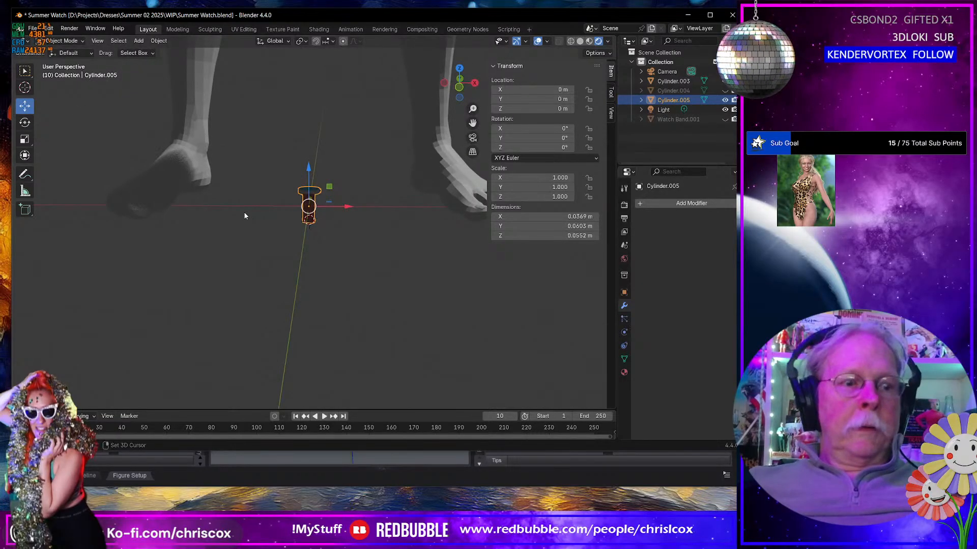
key("shift+d")
key("Escape")
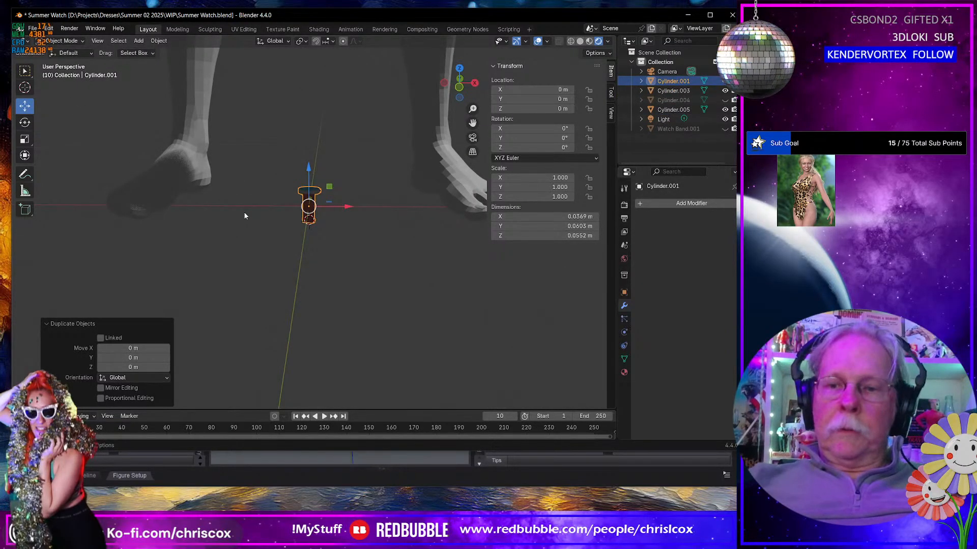
Step: In front view, move the watch copy to the figure's right wrist, about X -0.499 m and Z 1.108 m
key("KP_1")
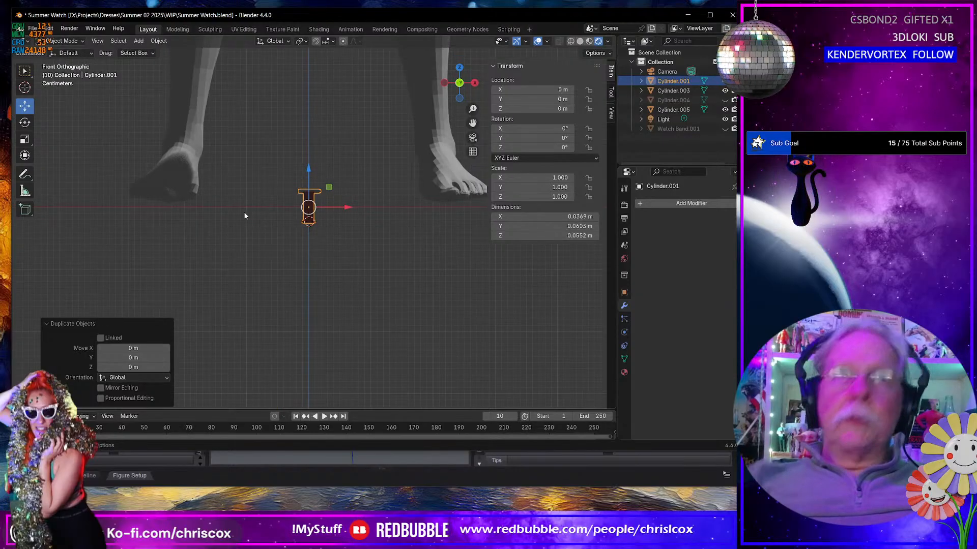
scroll(322, 220, "up", 5)
scroll(324, 218, "up", 3)
scroll(324, 218, "down", 8)
middle_click_drag(328, 197, 370, 301, "shift")
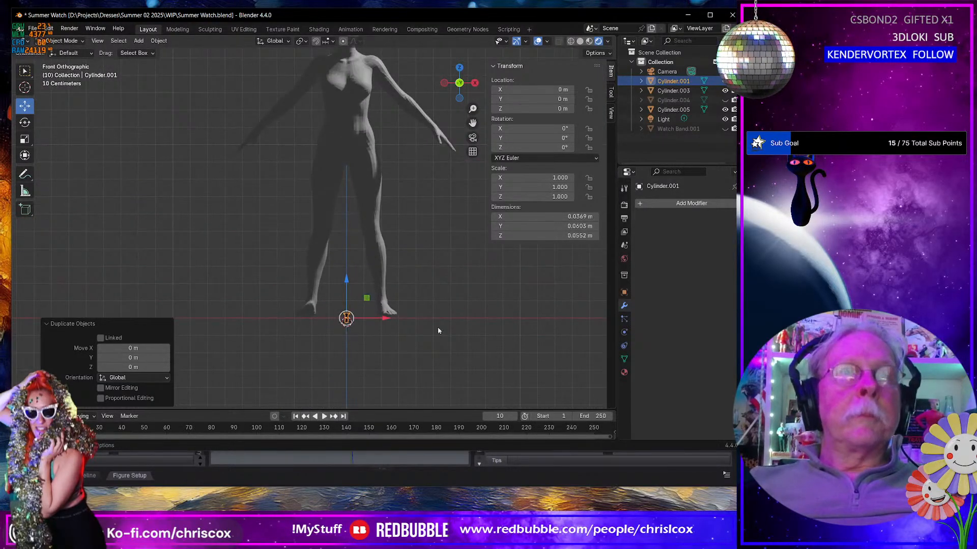
key("g")
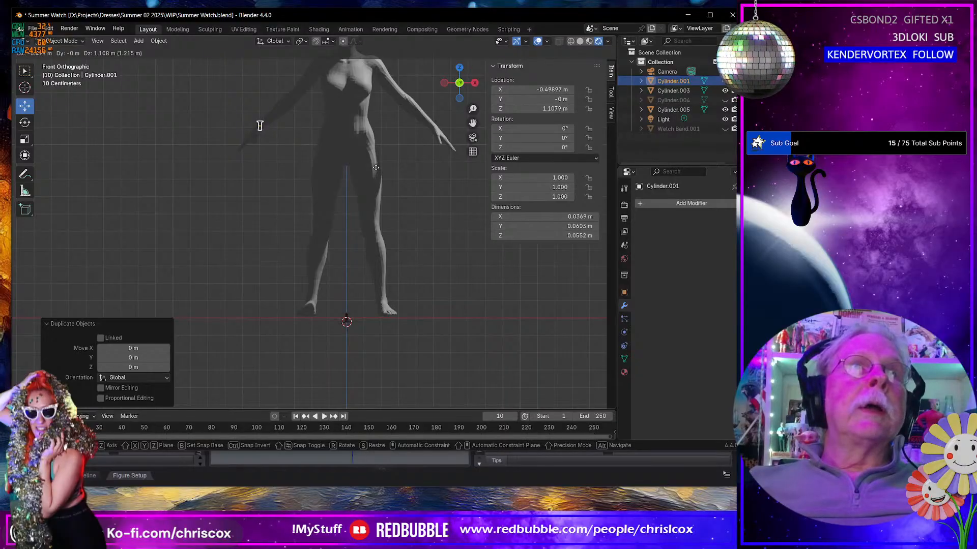
left_click(377, 171)
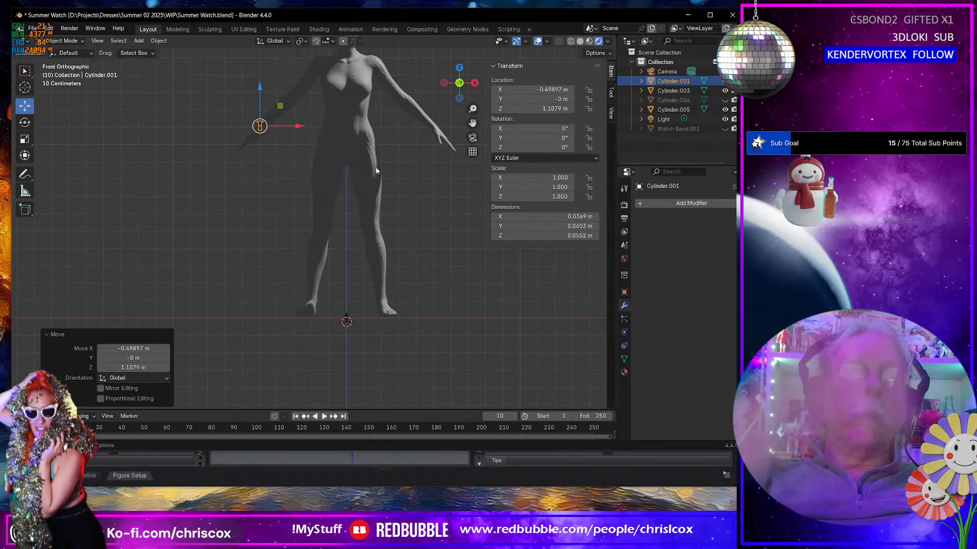
Step: Frame the watch copy and rotate it 45° about the global Y axis
key("KP_Decimal")
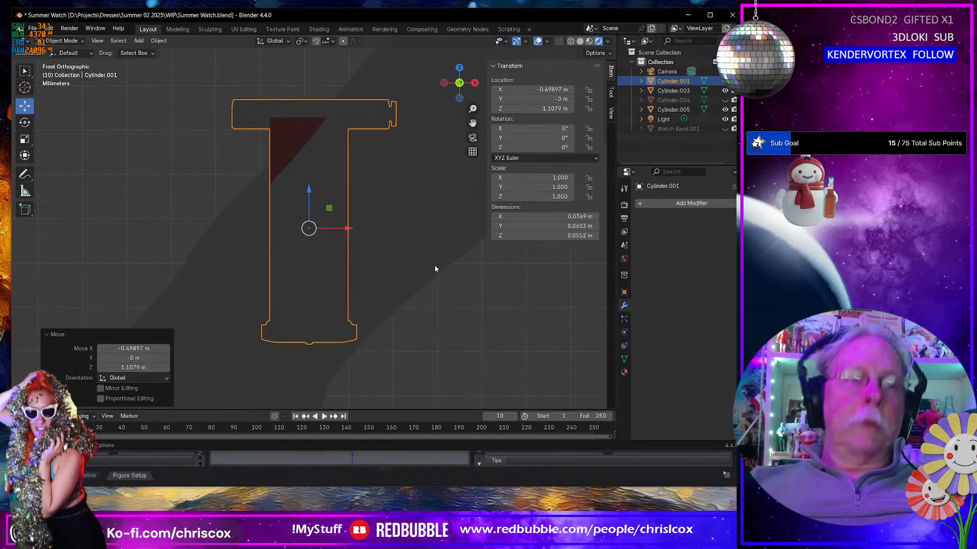
type("ry45")
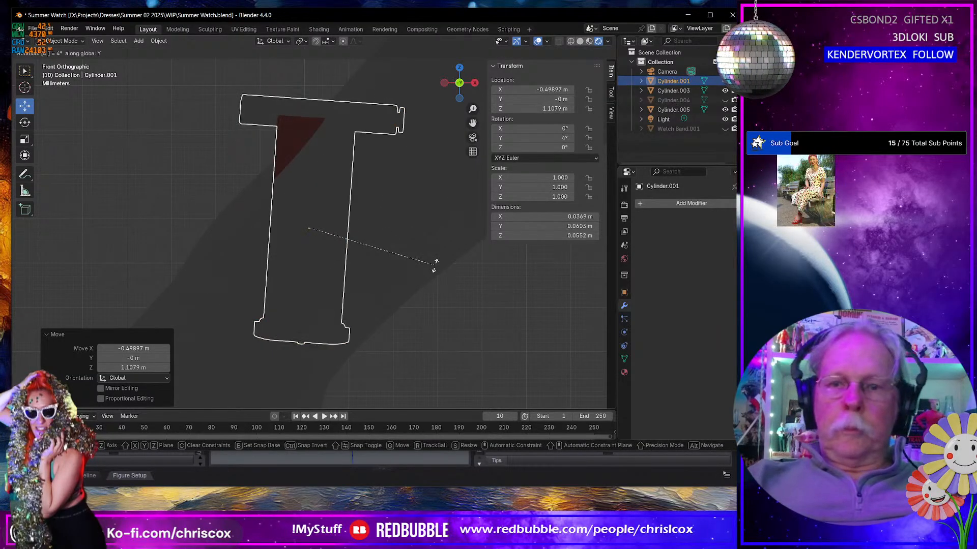
key("Return")
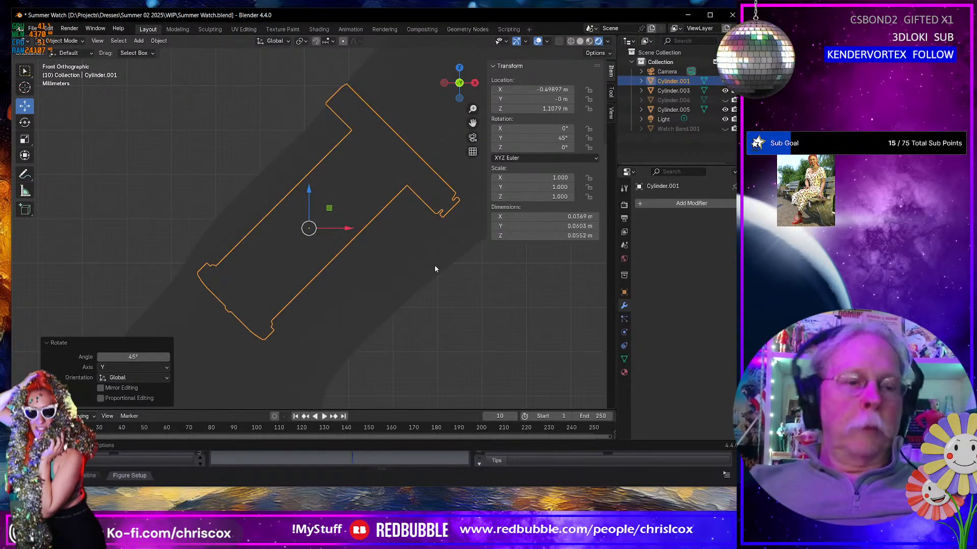
Step: Try rotating the watch copy -180° about the global Y axis, and undo that rotation
key("r")
key("y")
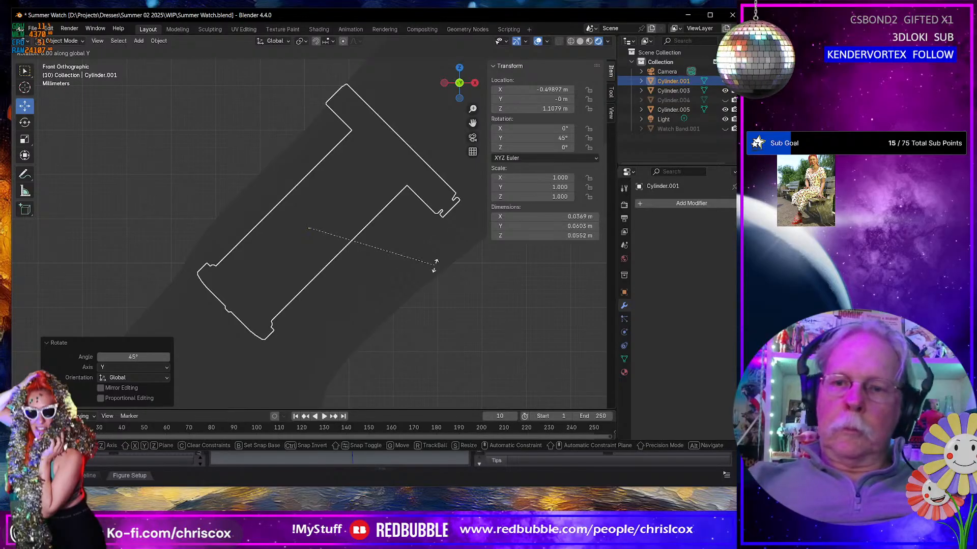
type("-180")
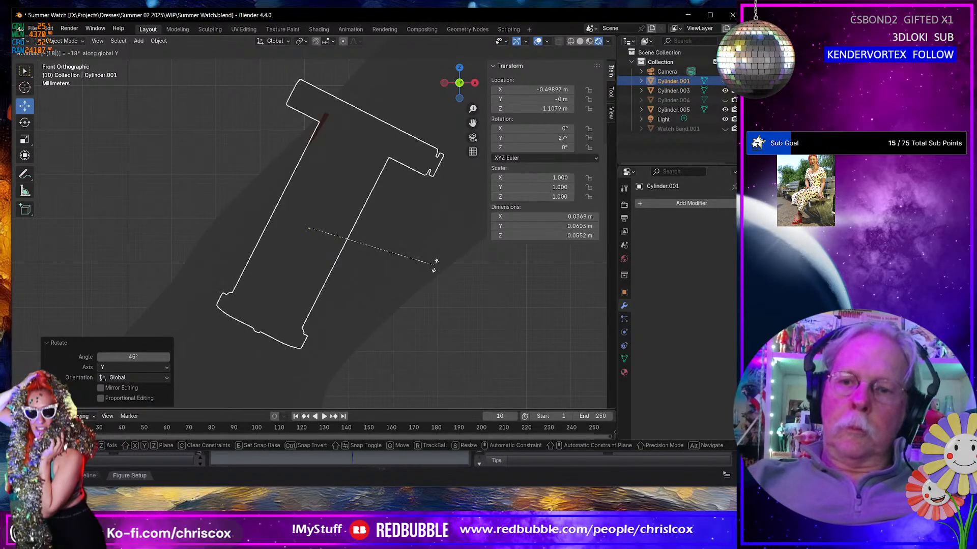
key("Return")
key("ctrl+z")
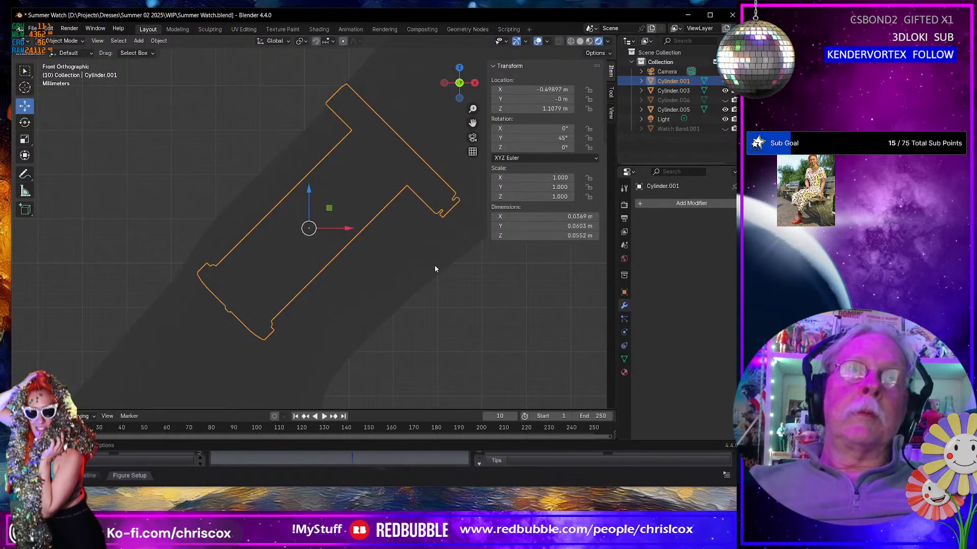
Step: Rotate the watch copy -90° about the global Y axis
key("r")
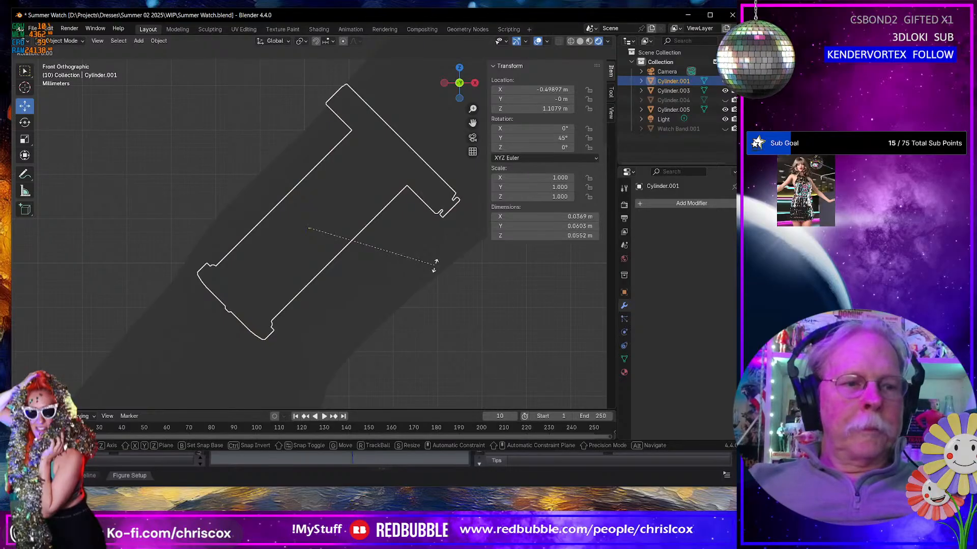
type("y")
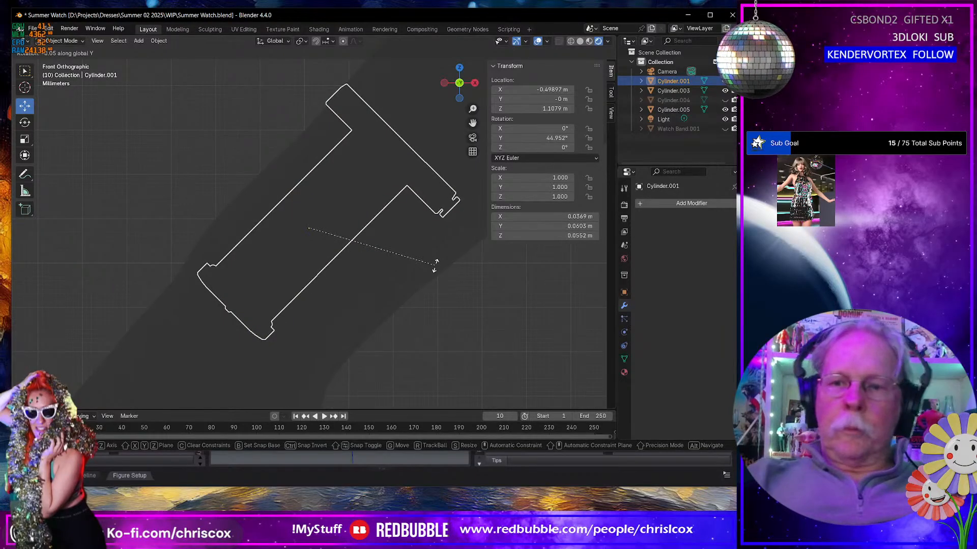
type("-90")
key("Return")
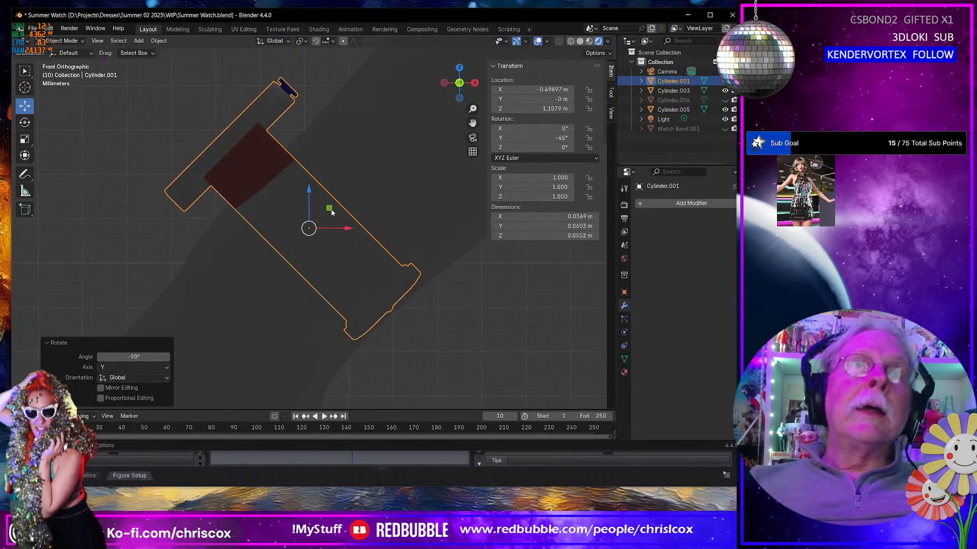
Step: Move the watch copy to about X -0.502 m and Z 1.098 m, and switch the viewport to material preview shading
key("g")
left_click(320, 255)
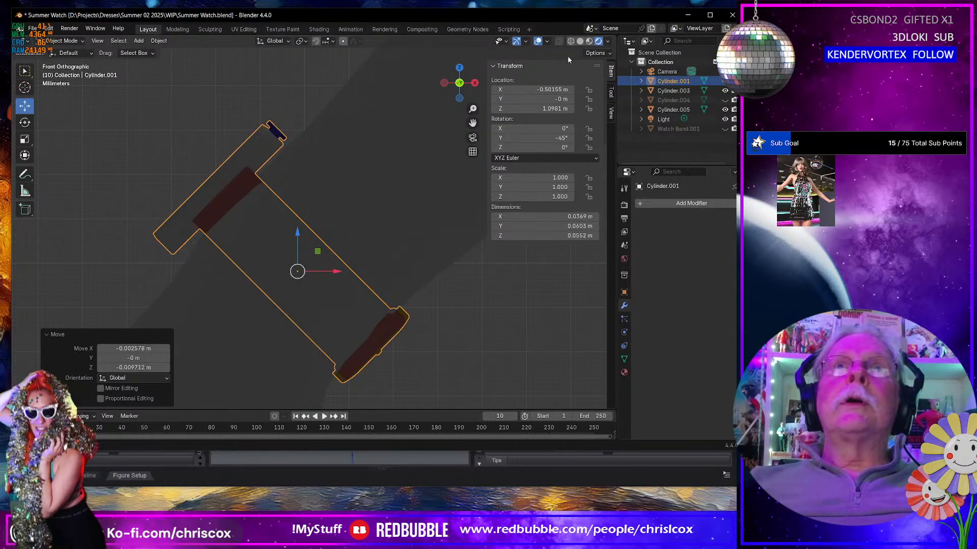
left_click(589, 41)
scroll(335, 260, "up", 5)
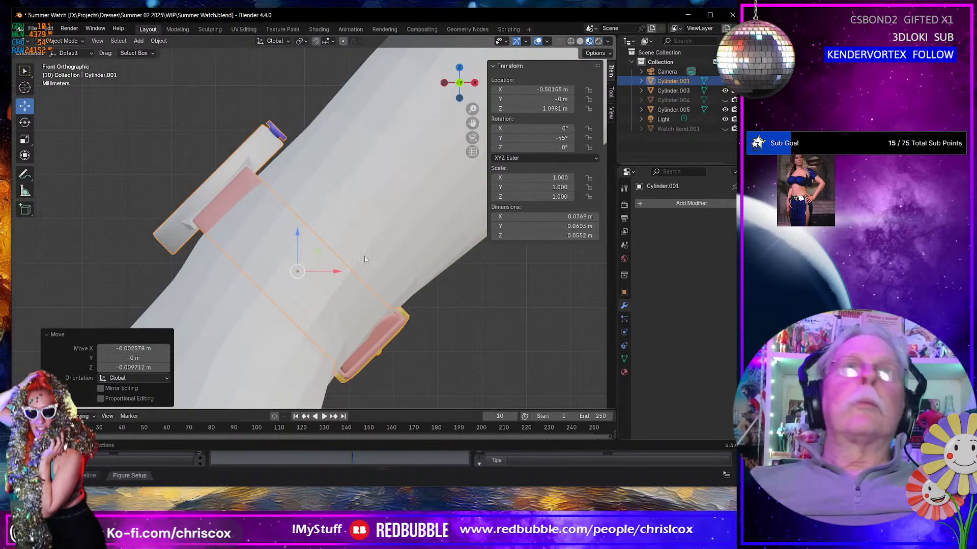
Step: In top view, move the watch copy about -0.016 m along the global Y axis onto the wrist
key("KP_7")
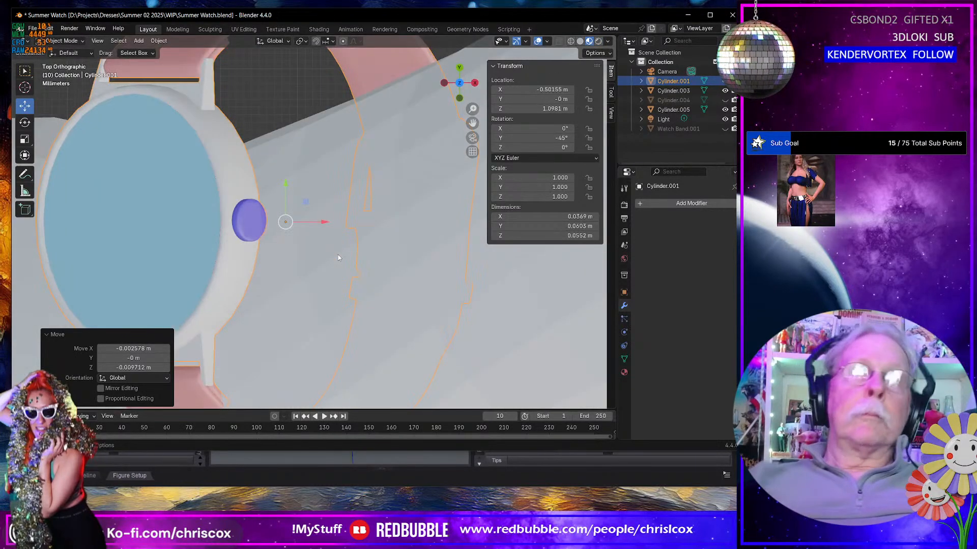
scroll(339, 257, "down", 8)
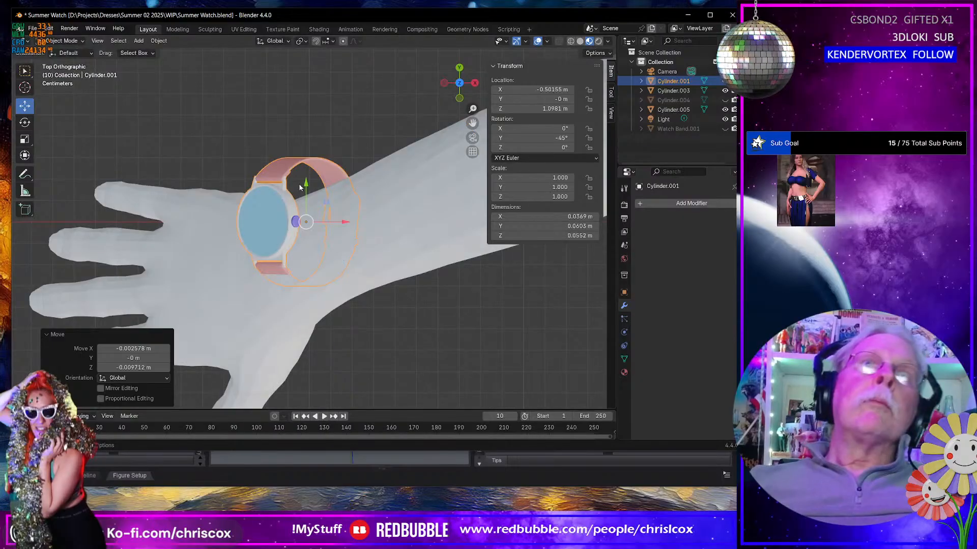
left_click_drag(307, 185, 312, 221)
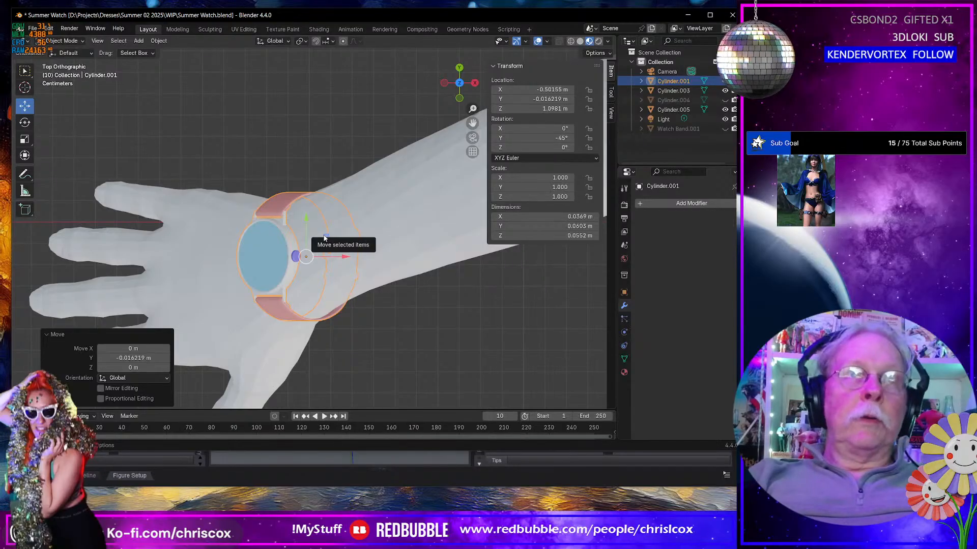
Step: Delete the watch copy on the wrist and select the original watch between the figure's feet
key("Delete")
scroll(324, 237, "down", 8)
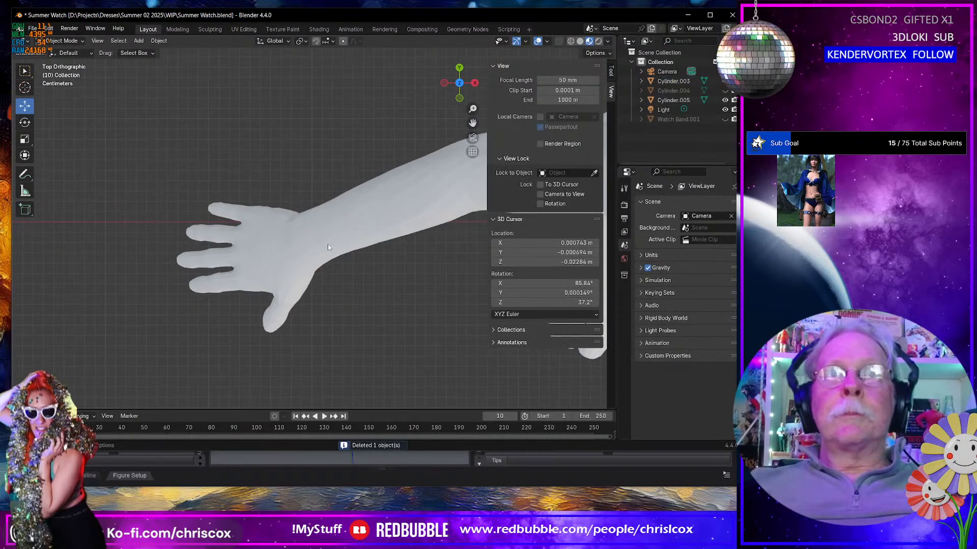
middle_click_drag(220, 211, 326, 289)
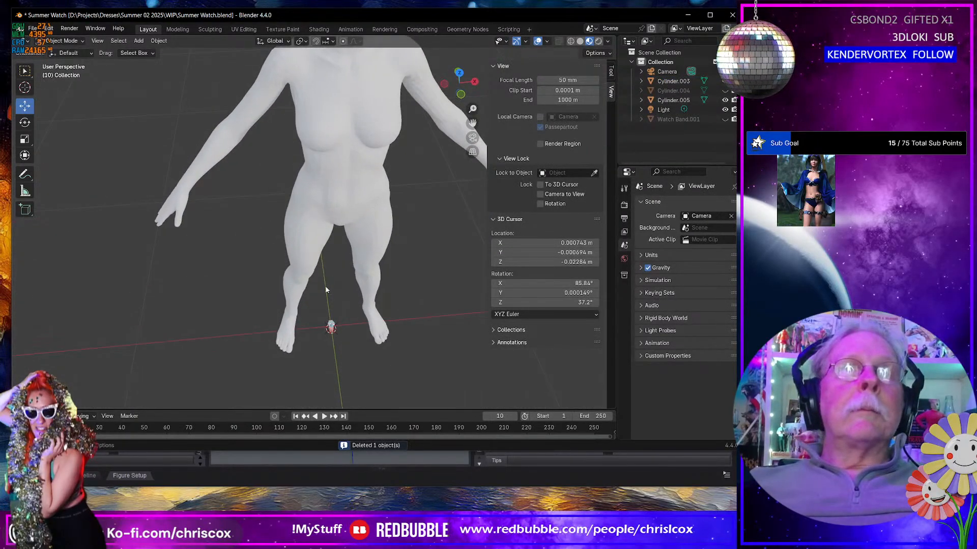
left_click(330, 325)
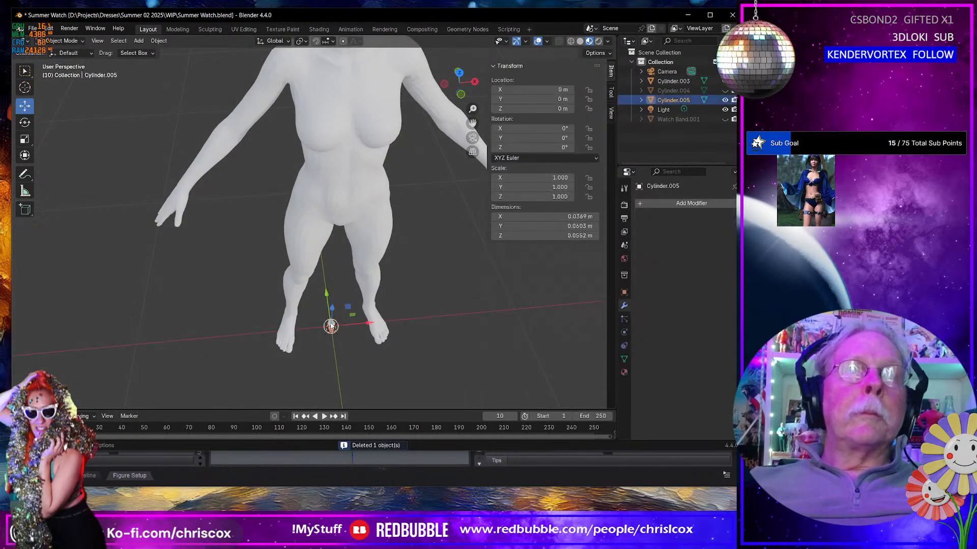
Step: Show the original watch in the UV Editing workspace with its whole mesh and all UV islands selected
left_click(243, 29)
key("a")
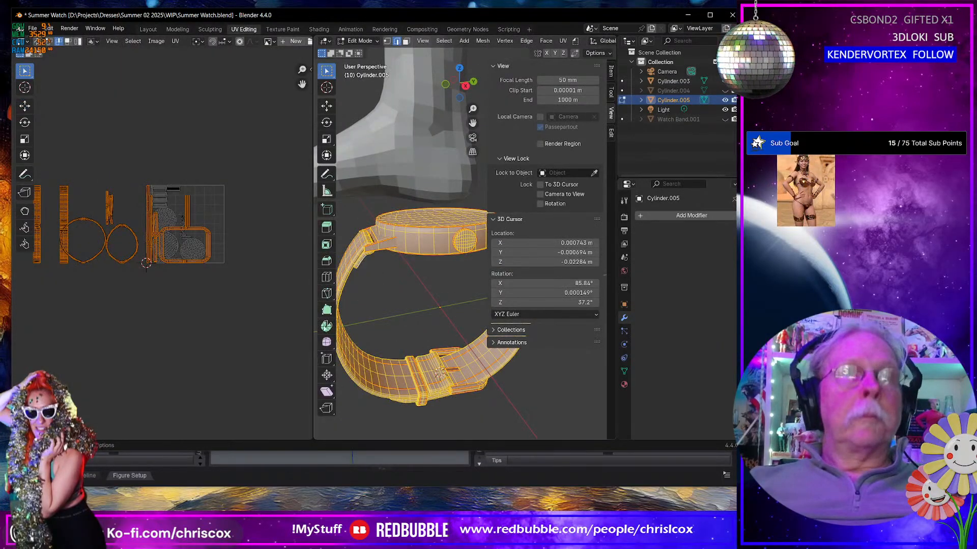
middle_click_drag(240, 310, 290, 306)
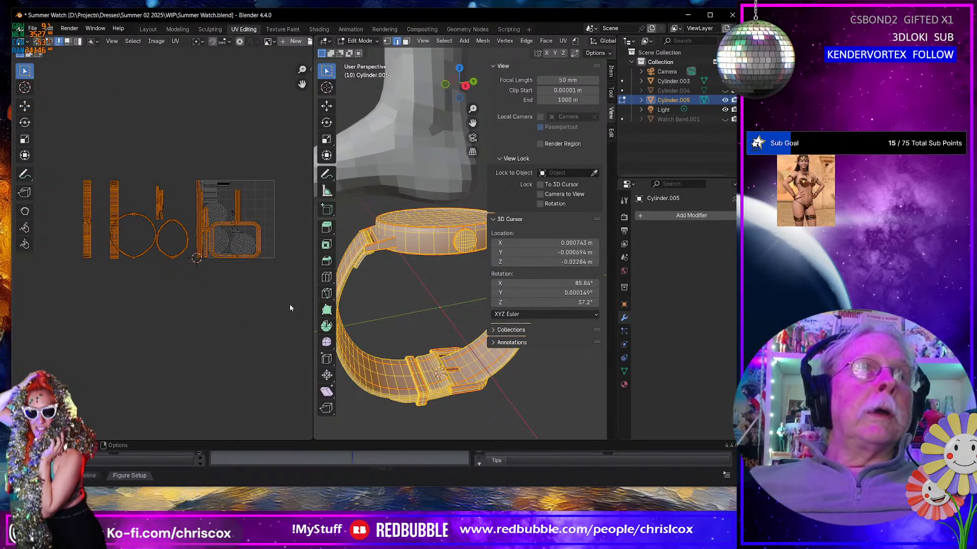
middle_click_drag(289, 308, 283, 307)
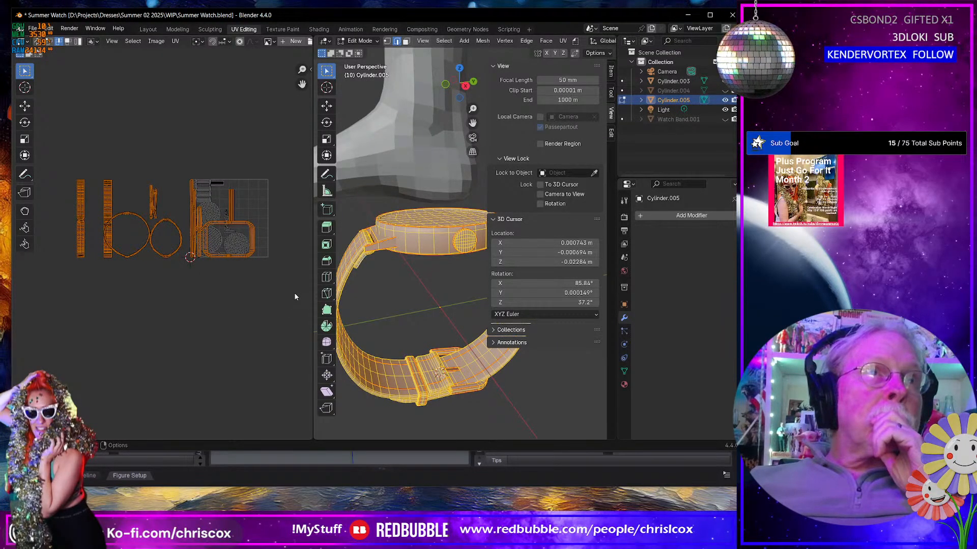
left_click_drag(294, 296, 72, 145)
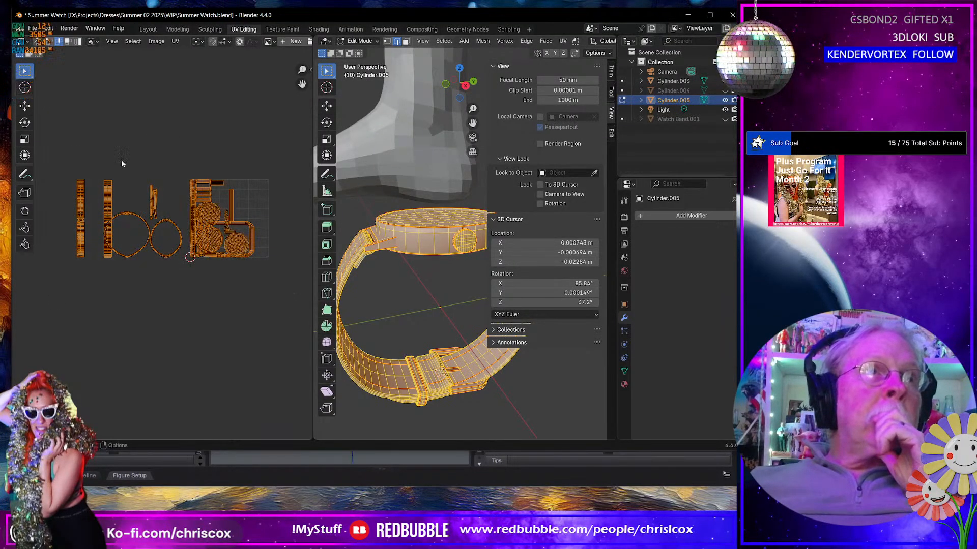
Step: Select all the watch's UV islands and run a UVPackmaster3 Single Tile pack on them
left_click(309, 70)
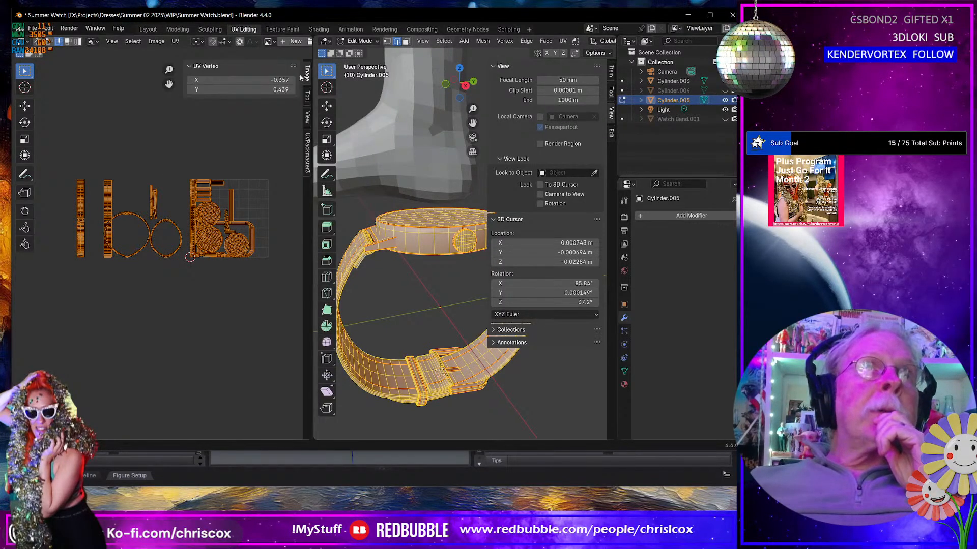
left_click(132, 142)
left_click_drag(55, 154, 130, 231)
left_click(209, 243)
key("ctrl+l")
key("a")
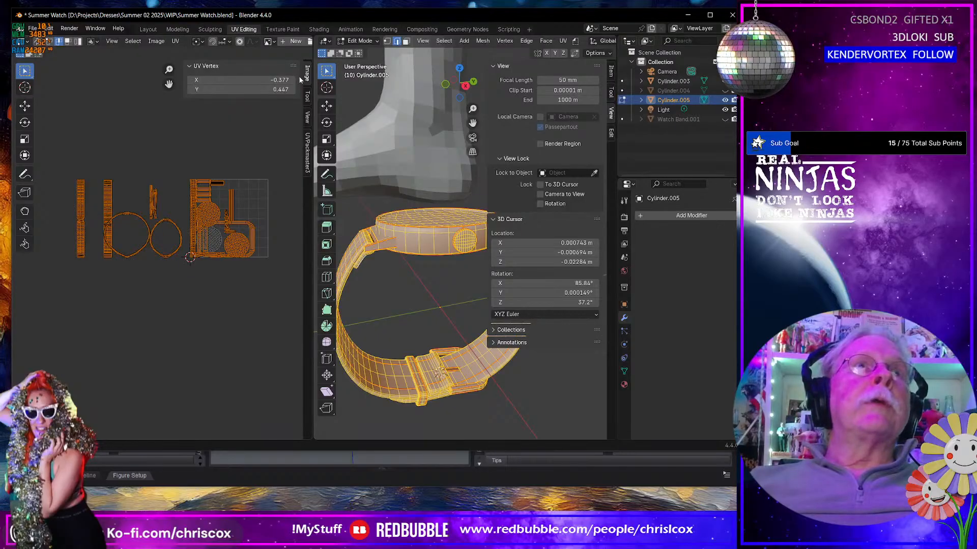
left_click(307, 149)
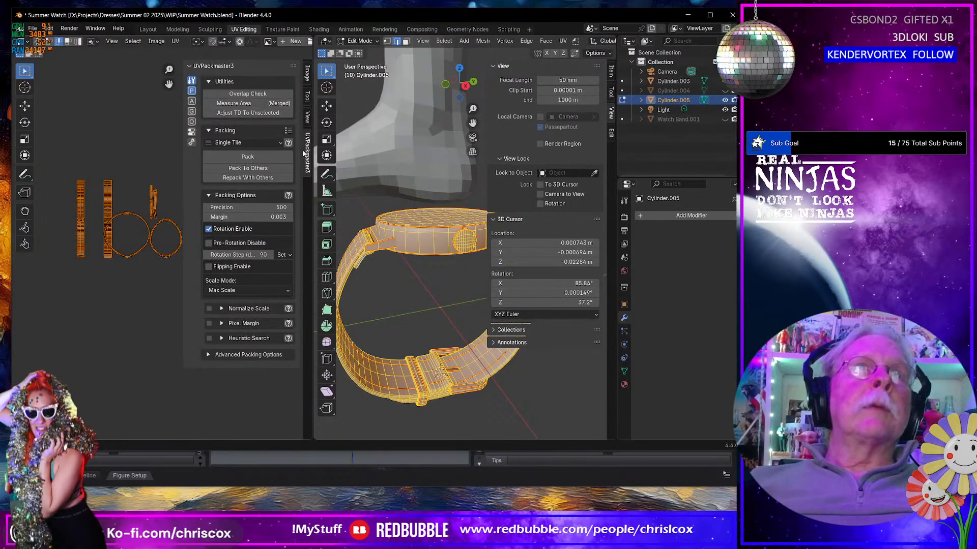
left_click(263, 155)
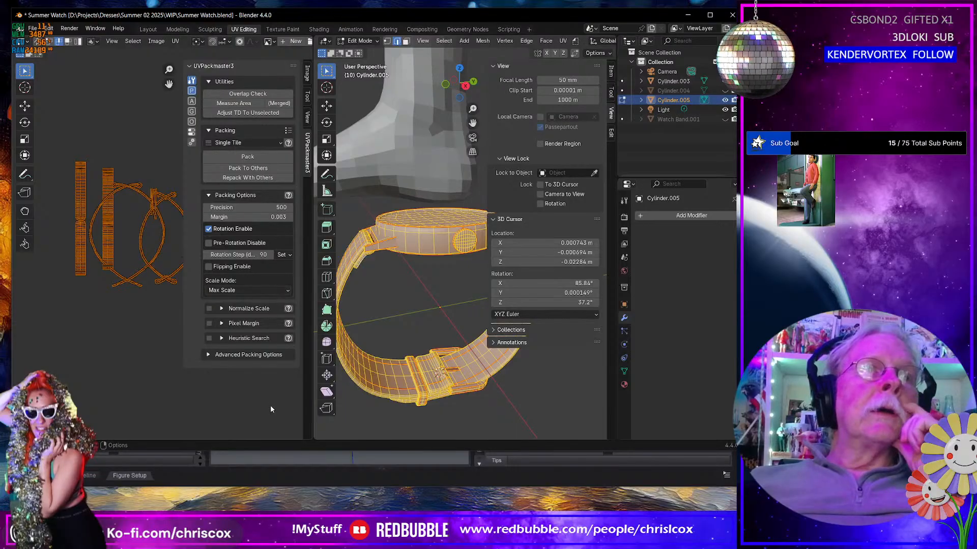
Step: Widen the UV editor, select every island and pack them all into the single UV tile with UVPackmaster3
left_click_drag(312, 291, 505, 293)
left_click_drag(367, 307, 134, 121)
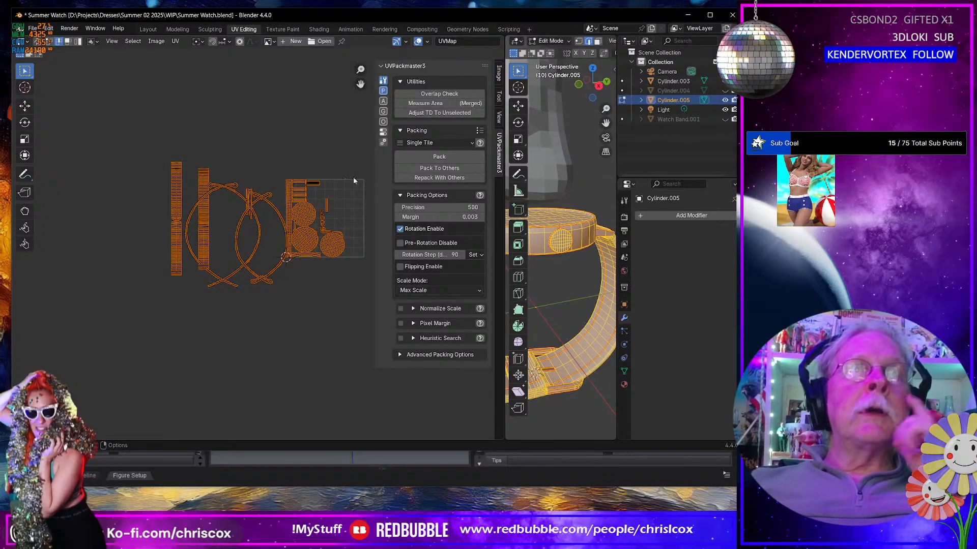
left_click(447, 155)
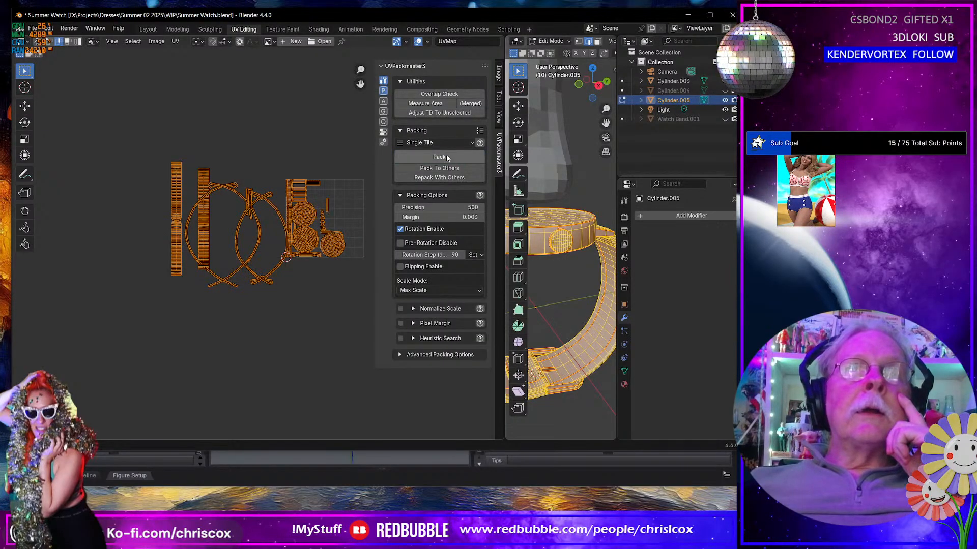
scroll(247, 281, "up", 6)
middle_click_drag(251, 237, 219, 290)
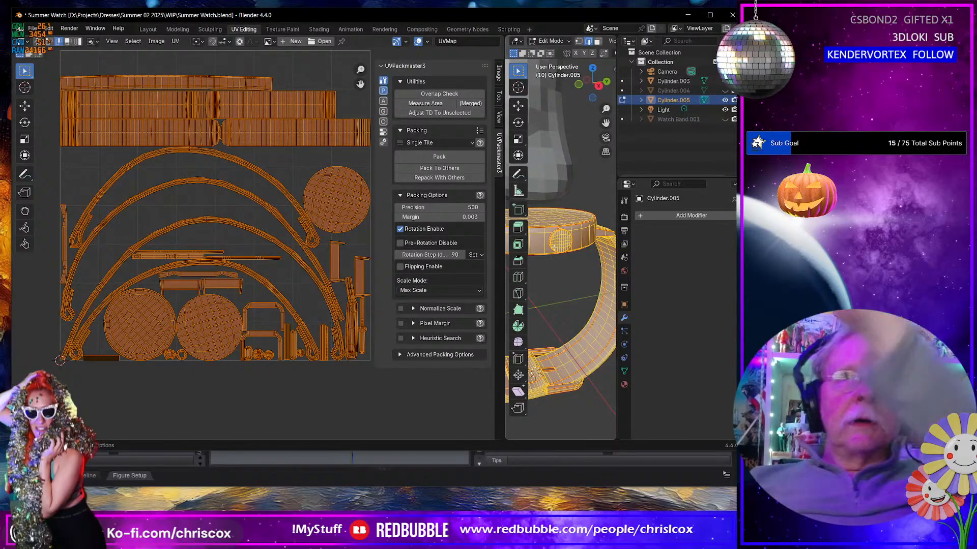
Step: Deselect the watch mesh and select only the faces that use the Watch_Face material
middle_click_drag(554, 244, 517, 304)
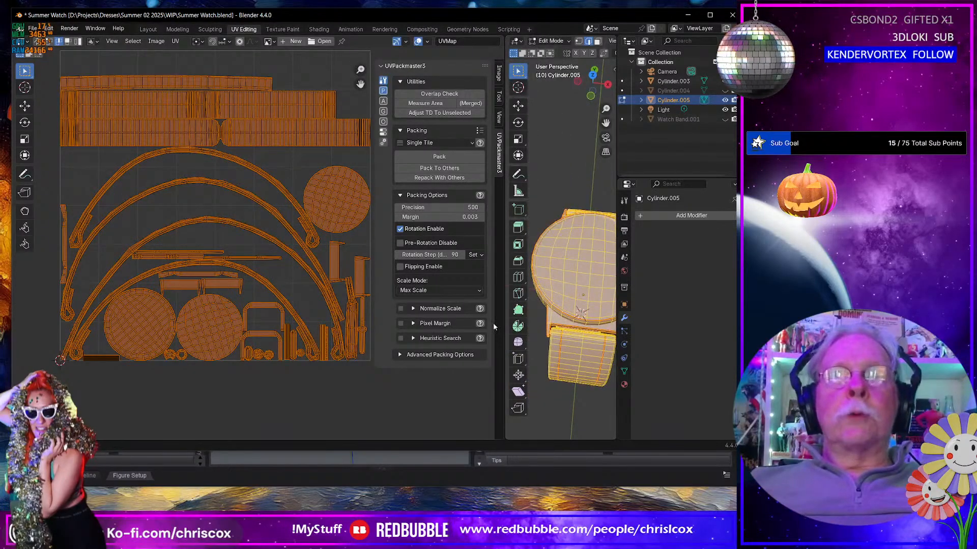
middle_click_drag(542, 270, 523, 295, "shift")
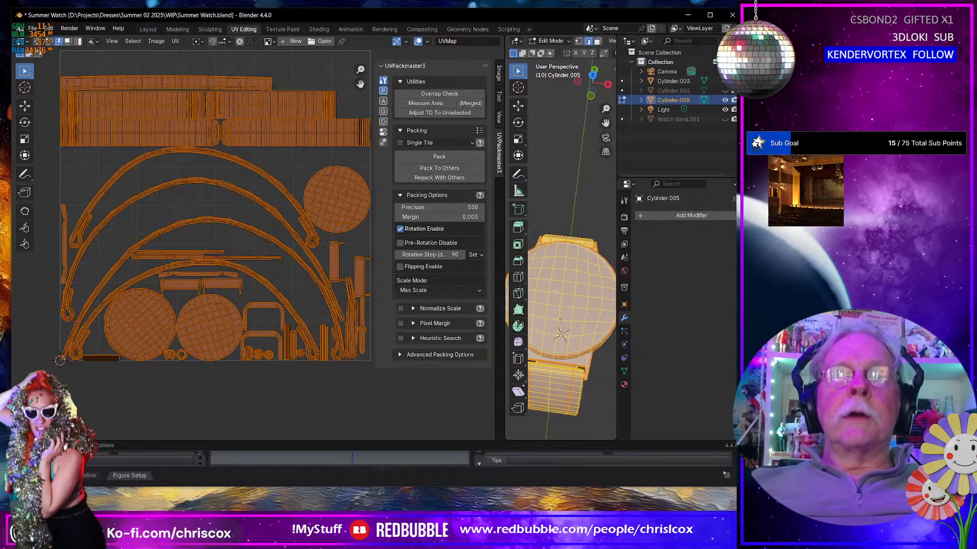
key("alt+a")
key("a")
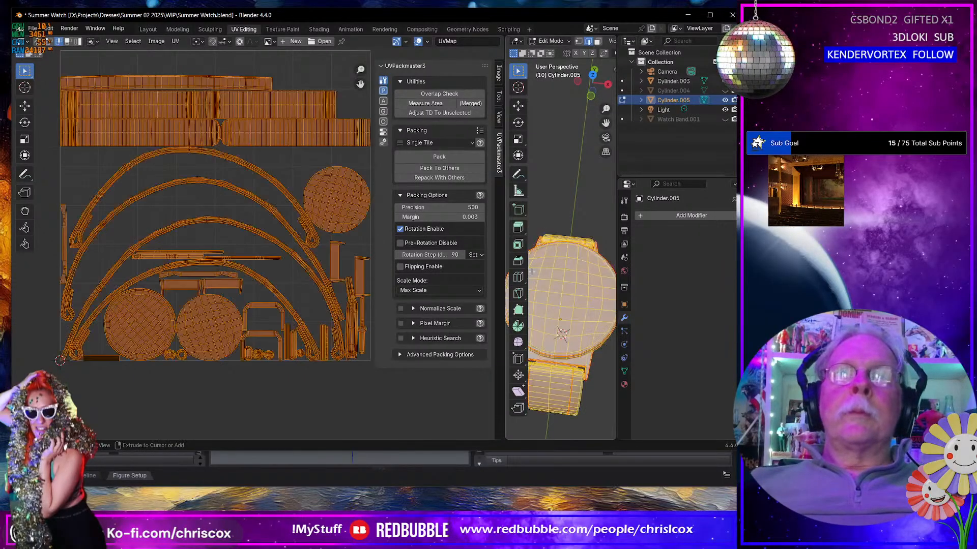
key("alt+a")
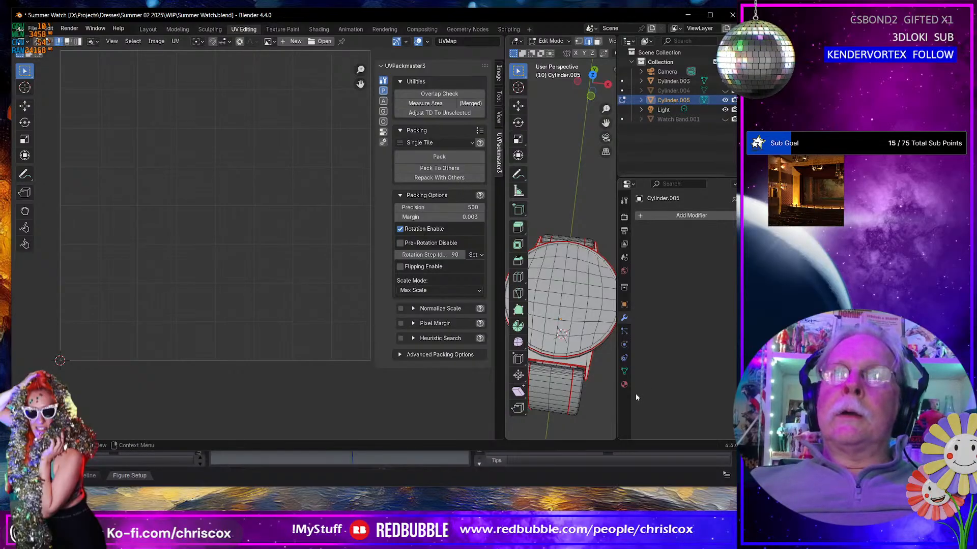
left_click(624, 385)
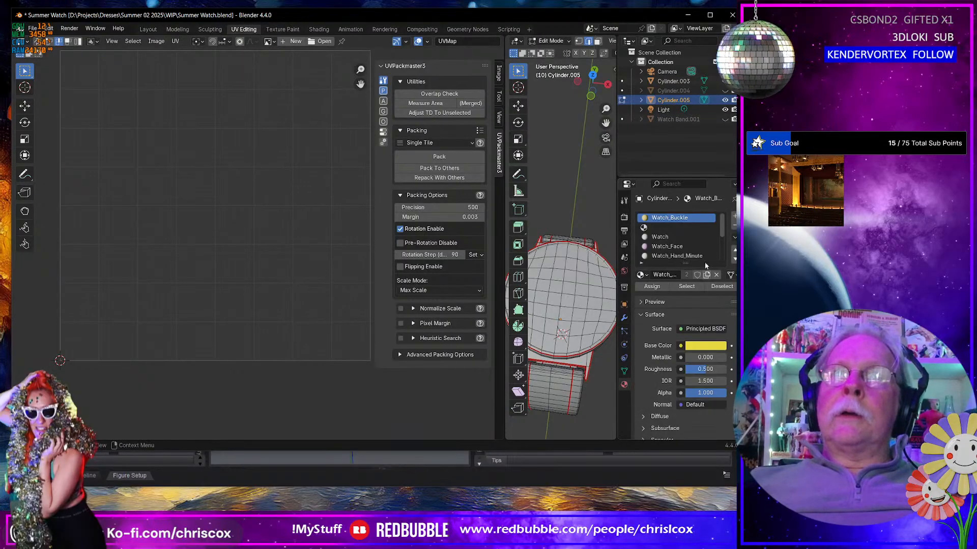
left_click(677, 247)
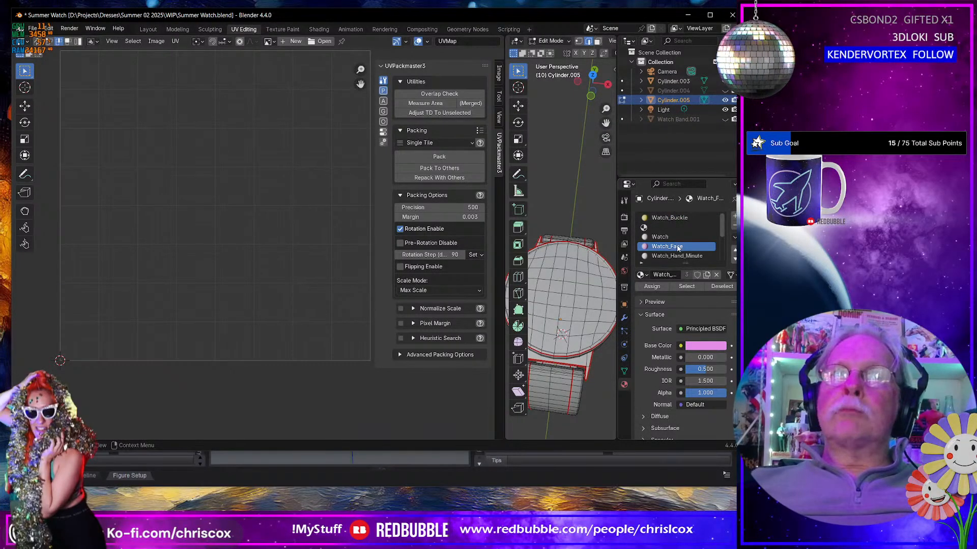
left_click(687, 287)
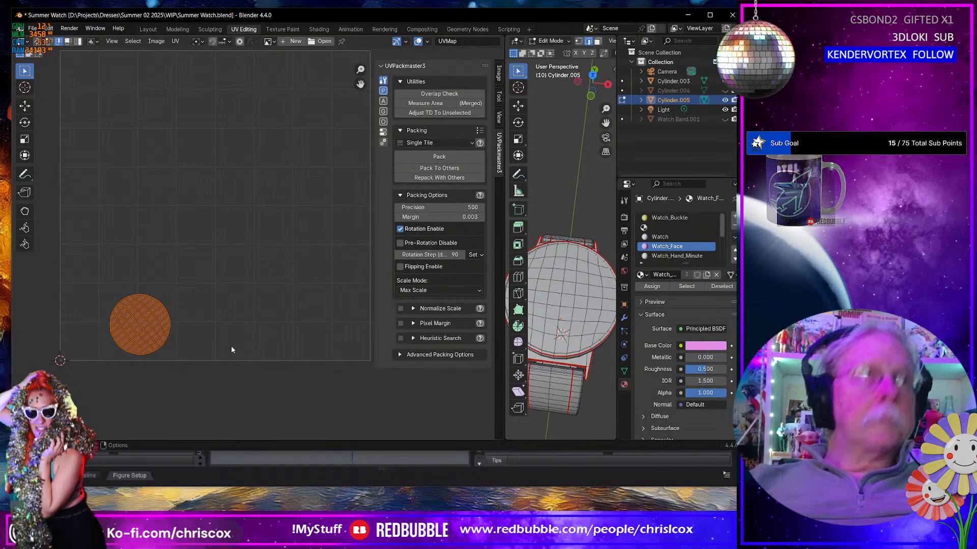
Step: Turn on UV sync selection and grow the watch-face selection by one ring to cover its circular island
left_click(38, 42)
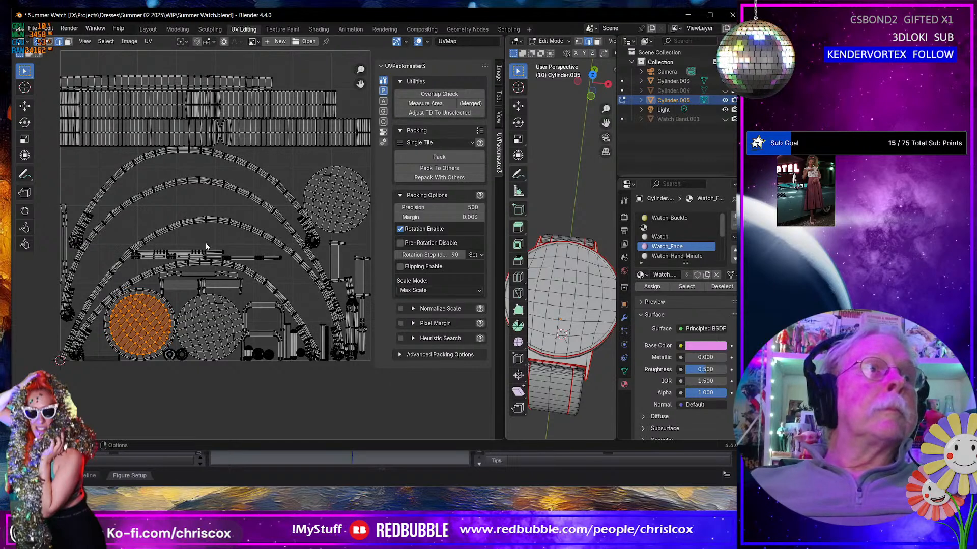
scroll(153, 325, "up", 2)
middle_click_drag(148, 324, 284, 265)
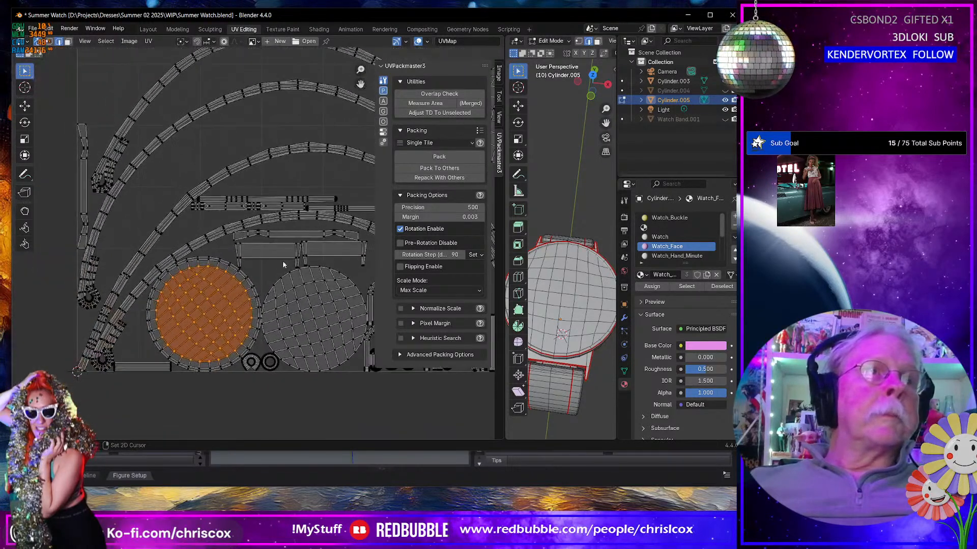
key("ctrl+KP_Add")
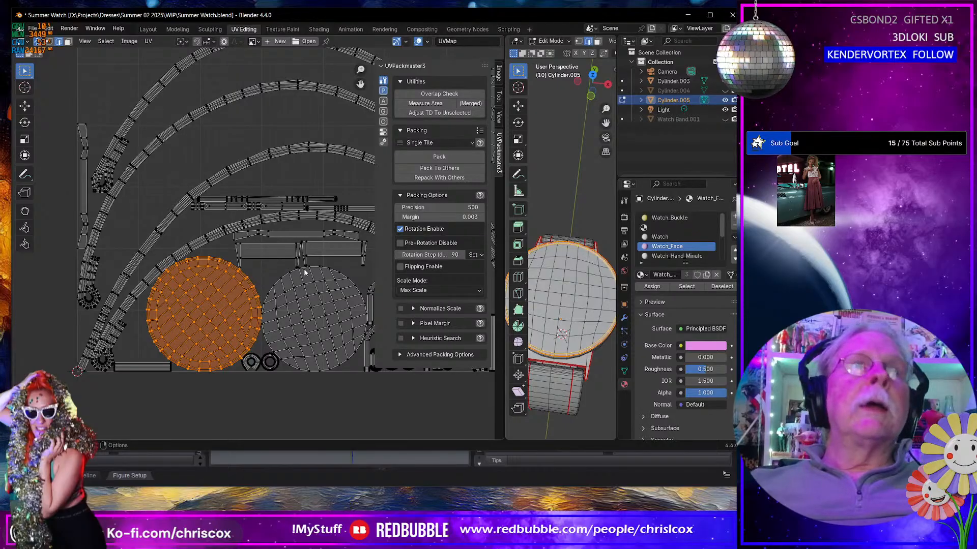
Step: Select a UV vertex near the edge of the face island and examine the watch face's orientation in the 3D view
left_click(169, 273)
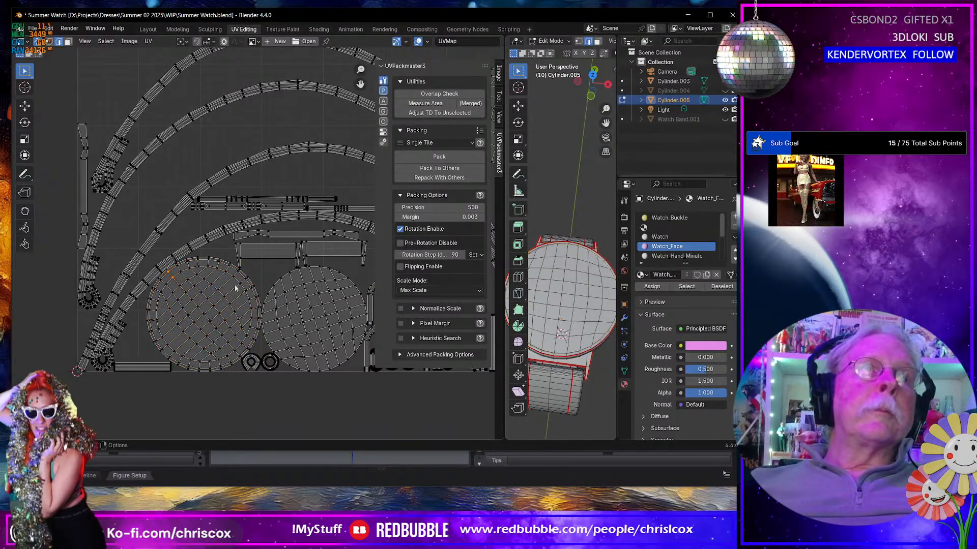
middle_click_drag(565, 282, 576, 303)
key("KP_Decimal")
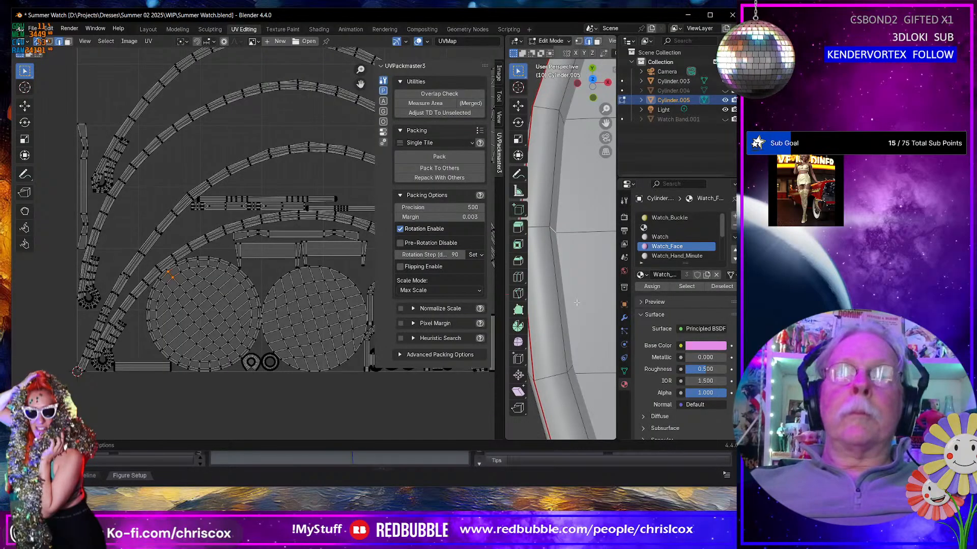
scroll(543, 245, "down", 8)
middle_click_drag(580, 245, 528, 260)
middle_click_drag(593, 263, 588, 287)
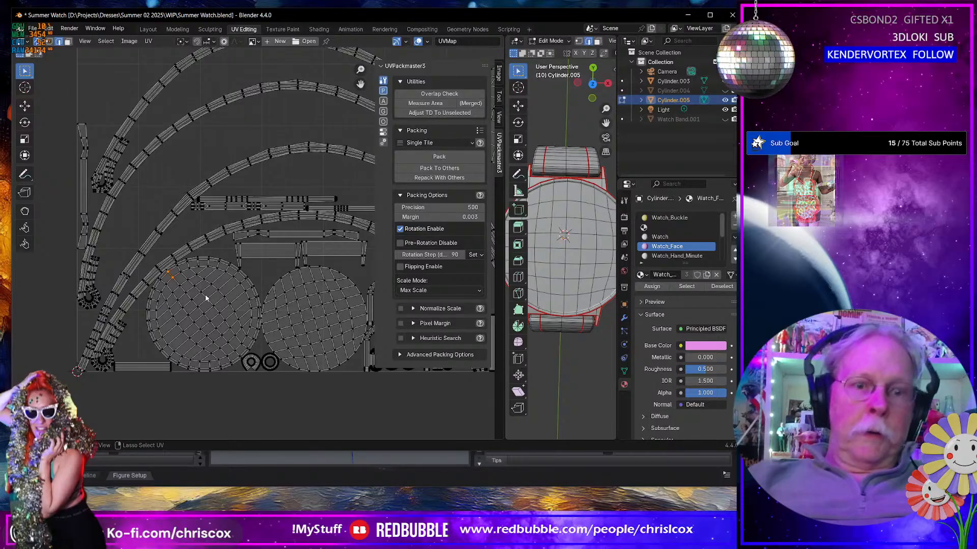
Step: Select the whole linked watch-face UV island and try rotating it -45°
key("l")
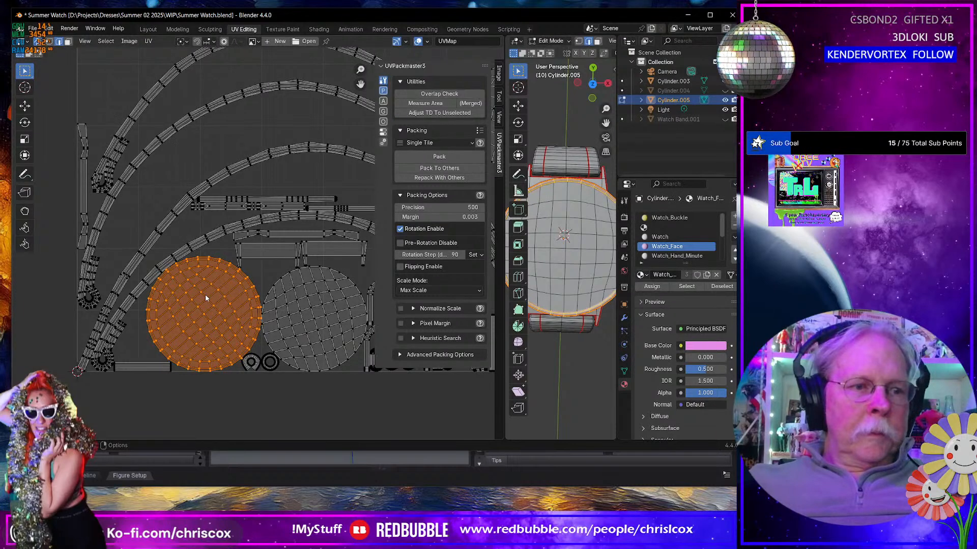
type("r-45")
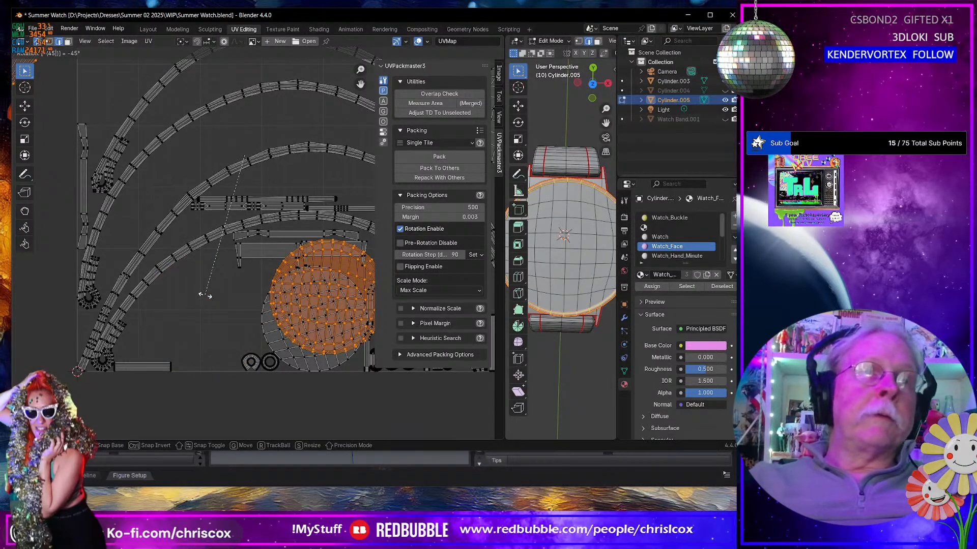
key("Escape")
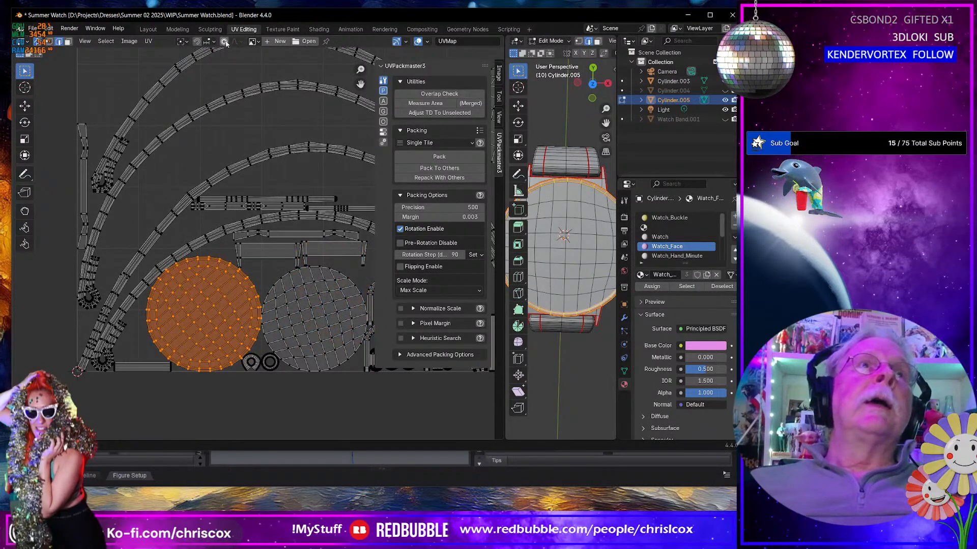
Step: Turn off UV sync selection so the UV editor displays only the selected watch-face island
left_click(185, 41)
left_click(214, 77)
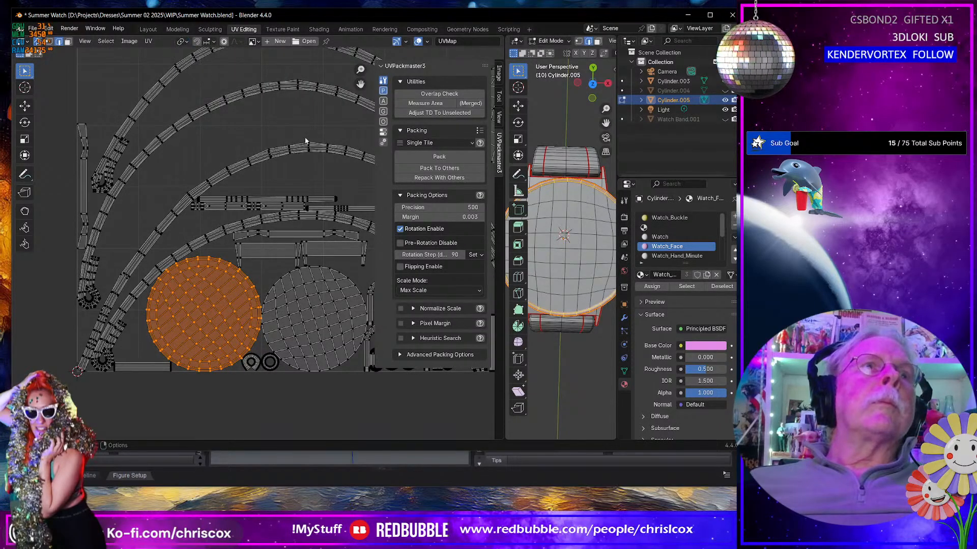
scroll(236, 320, "down", 4)
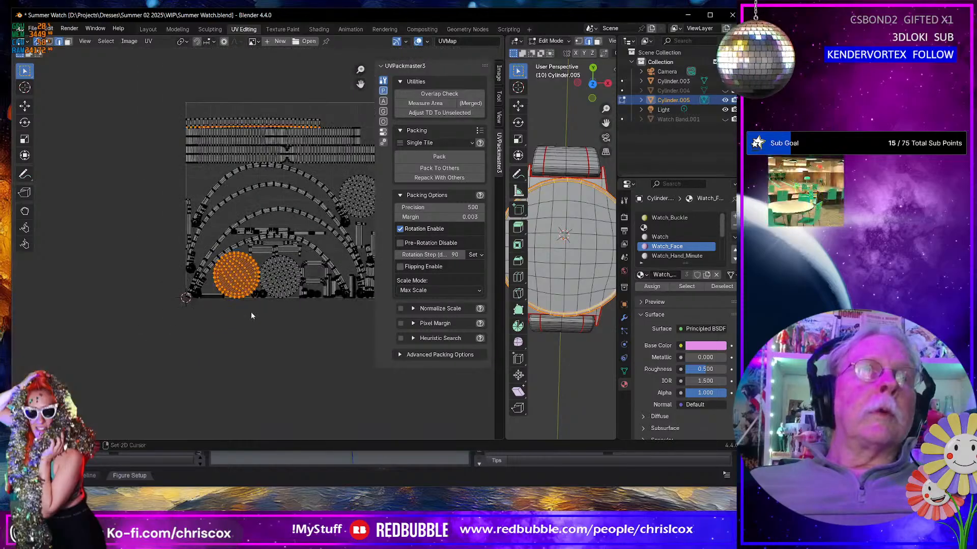
scroll(224, 216, "up", 1)
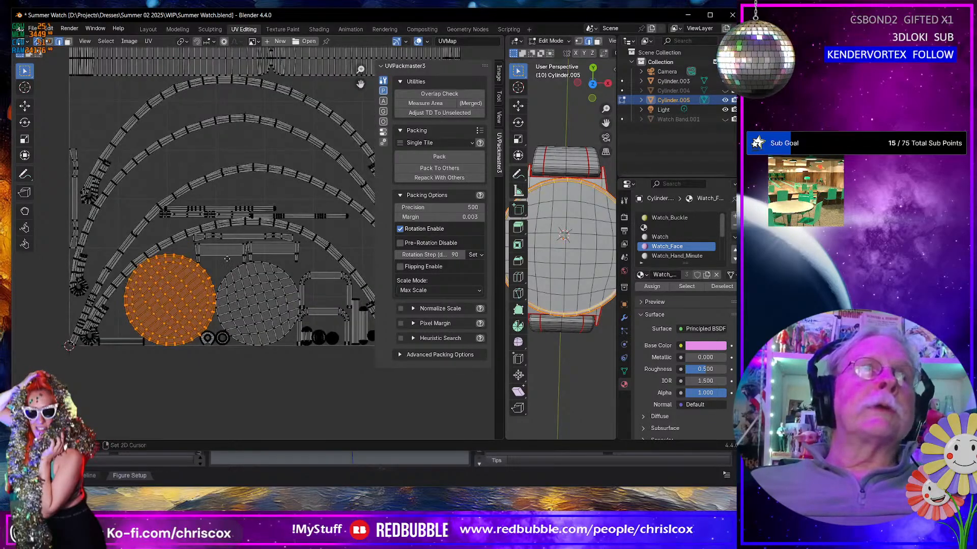
scroll(224, 216, "up", 2)
left_click(39, 41)
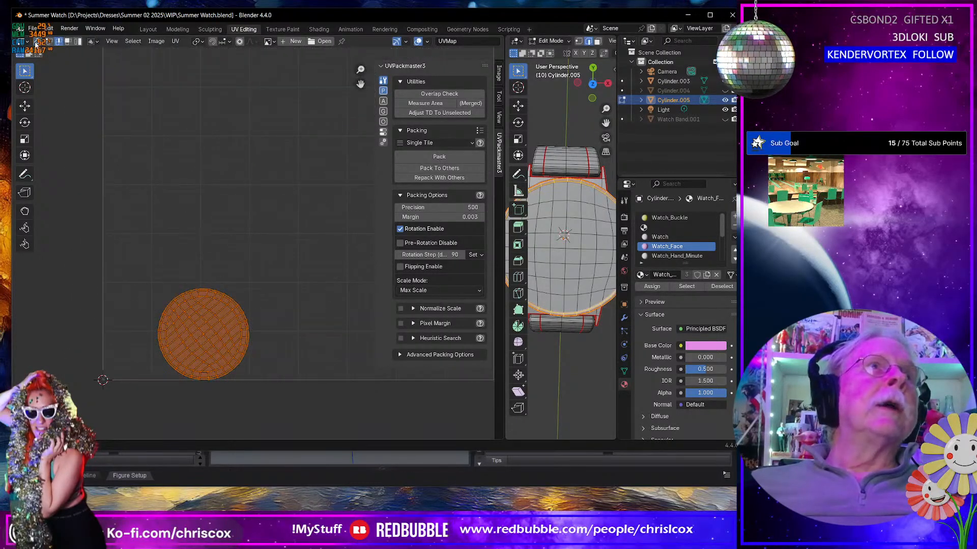
Step: Rotate the watch-face UV island 45°
scroll(230, 253, "up", 1)
scroll(231, 248, "down", 3)
scroll(232, 247, "up", 1)
scroll(232, 249, "up", 3)
middle_click_drag(228, 257, 290, 190)
key("r")
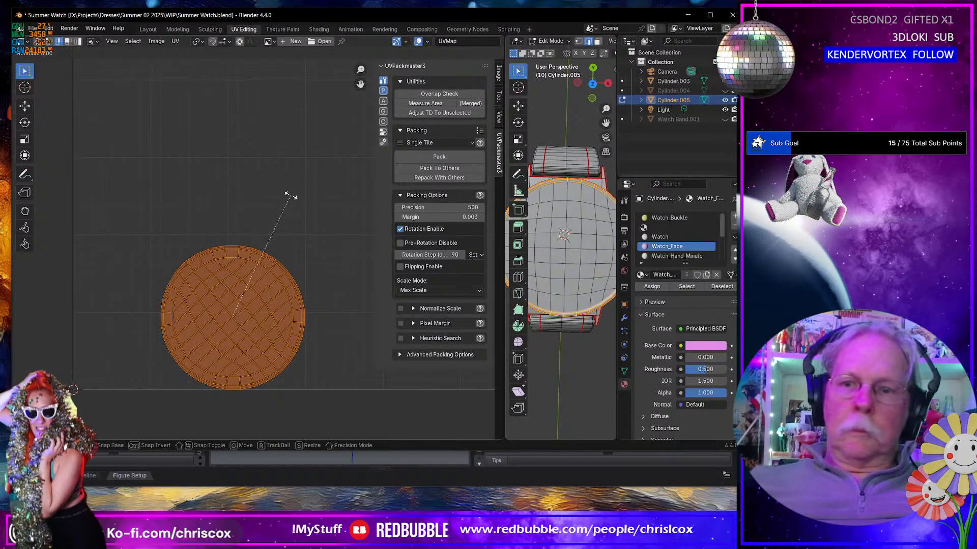
type("45")
key("Return")
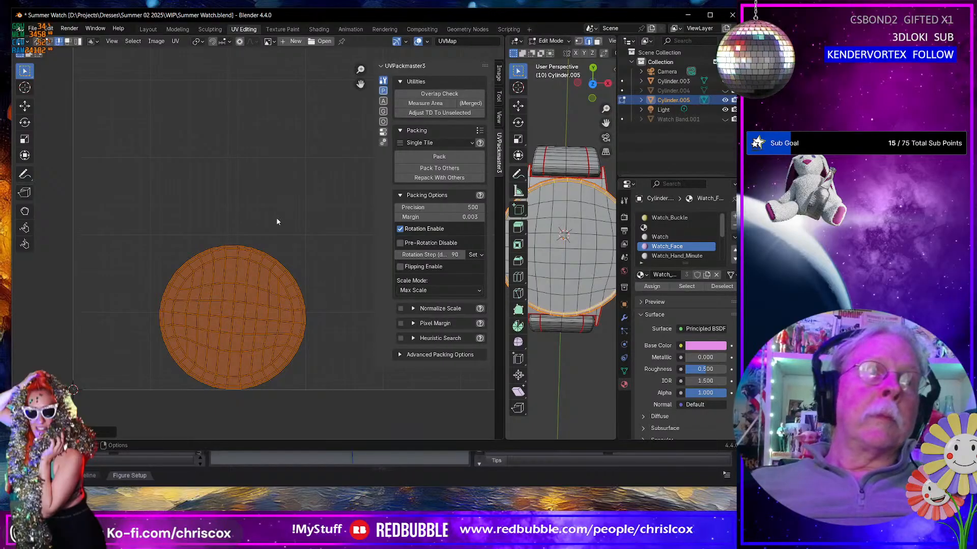
Step: Fine-tune the watch-face island's rotation freehand so its grid lines sit straight
middle_click_drag(284, 286, 284, 258)
key("r")
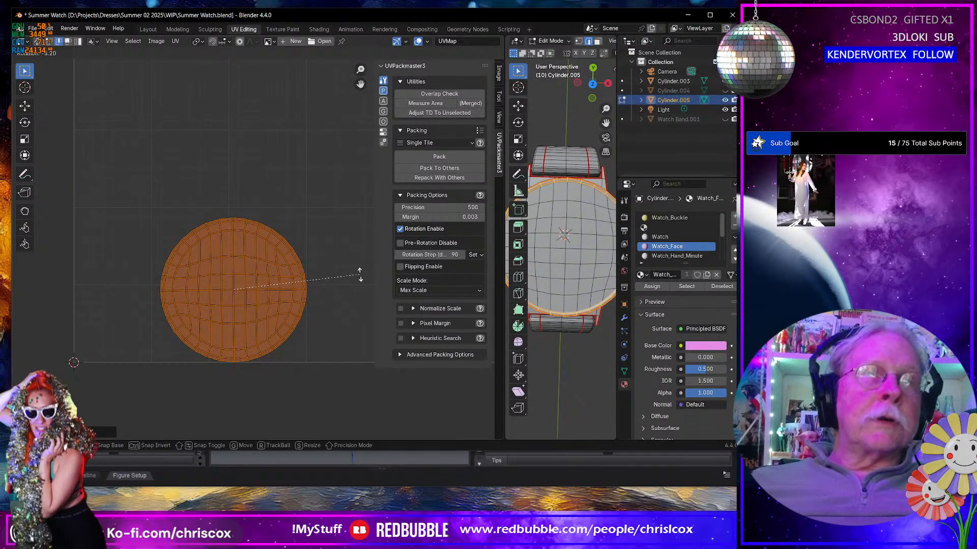
left_click(356, 277)
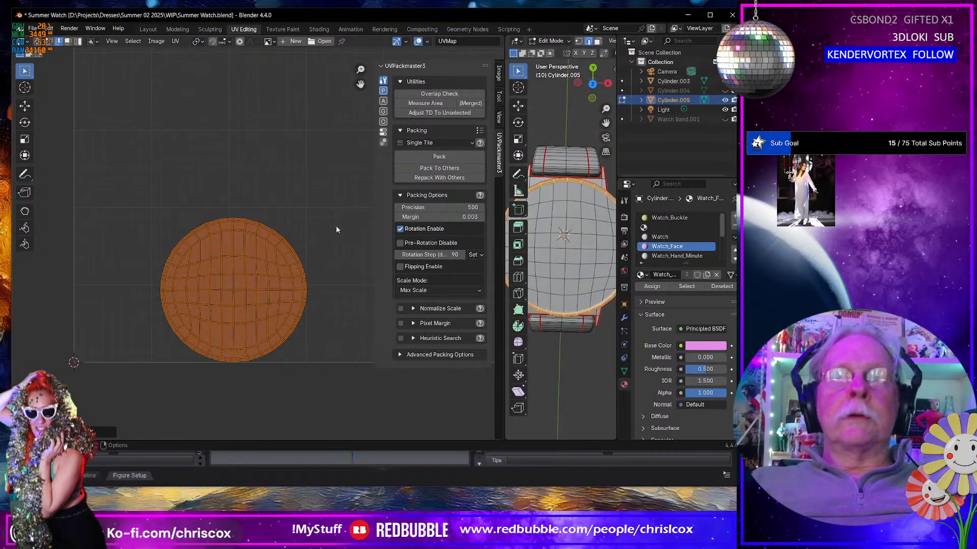
Step: Select all of the watch's UVs and examine the whole packed layout with the straightened face island
scroll(335, 229, "down", 6)
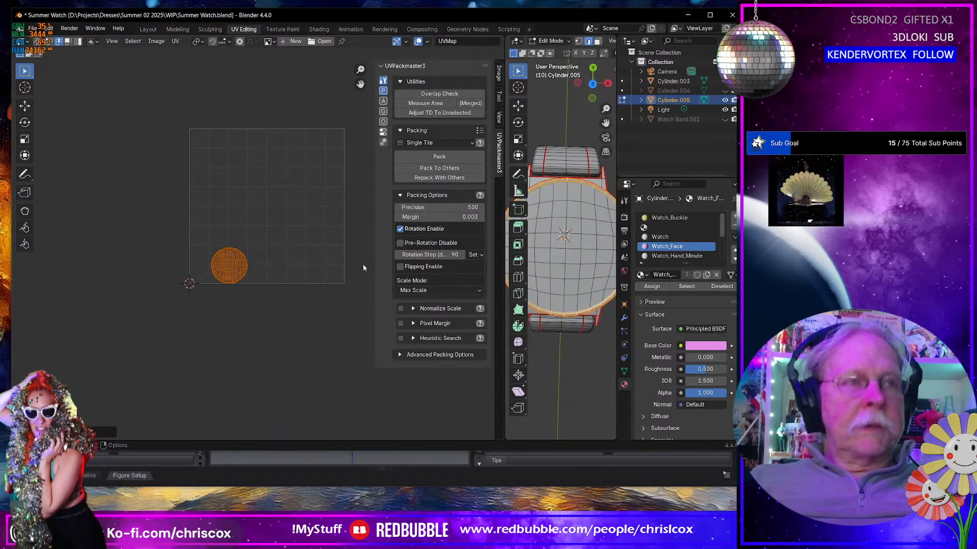
key("a")
scroll(293, 337, "up", 5)
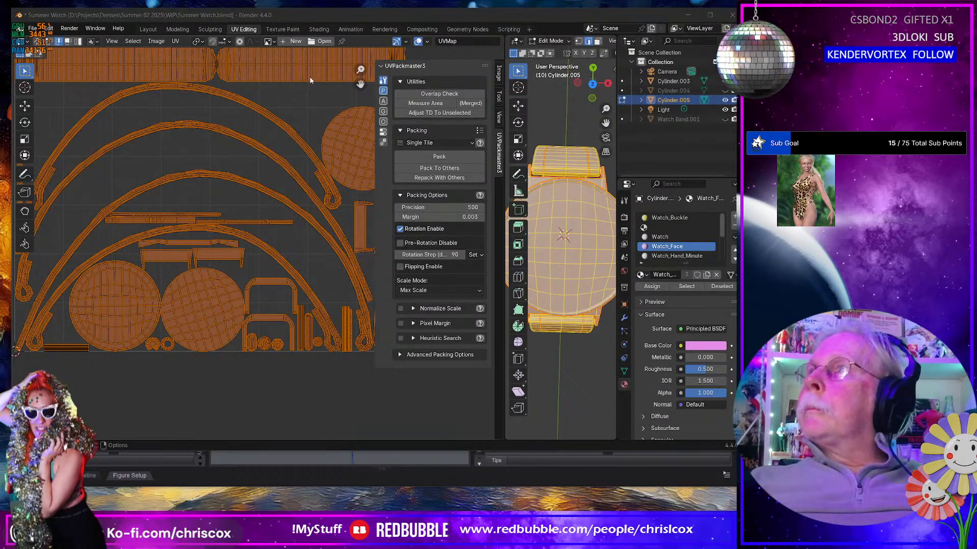
key("alt+Tab")
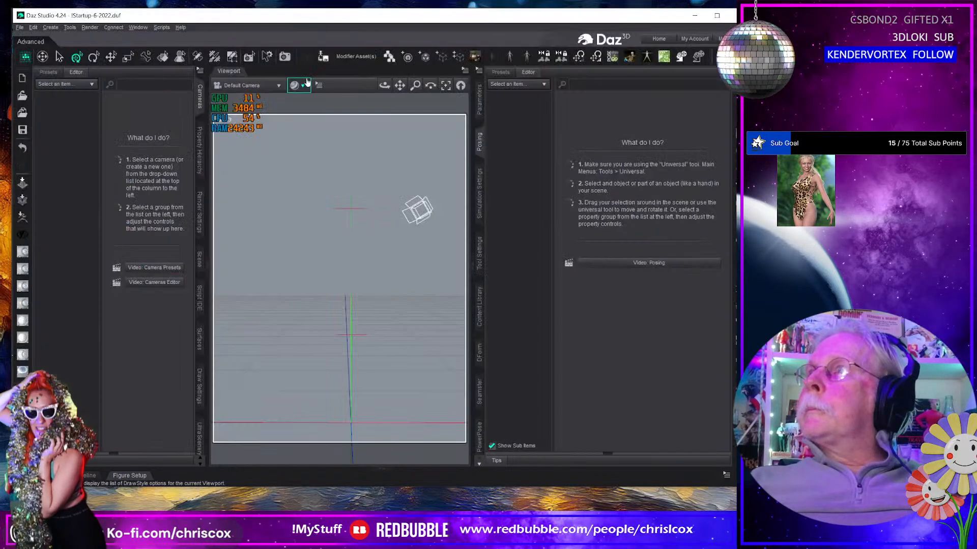
key("alt+Tab")
scroll(292, 179, "up", 3)
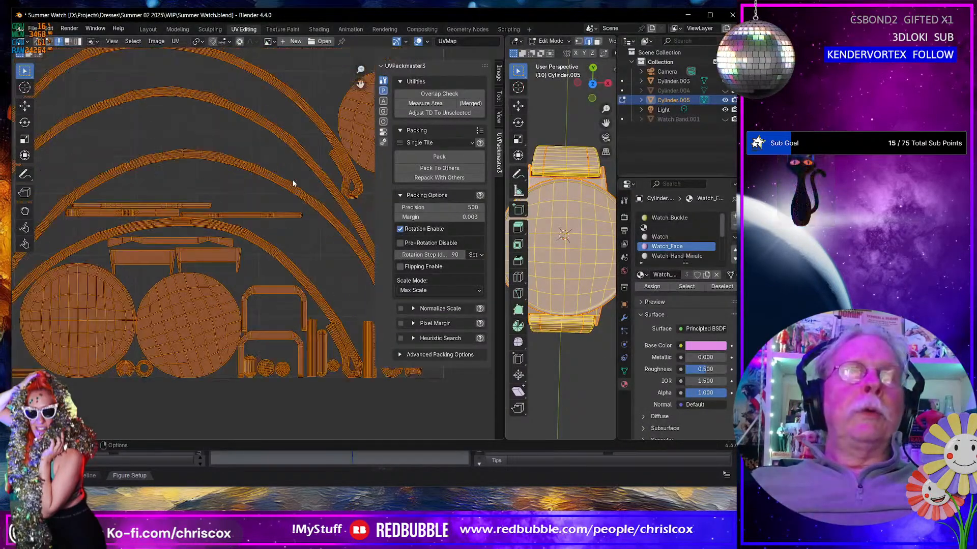
Step: In the Layout workspace, duplicate the watch and move the copy to the figure's right wrist at about X -0.474 m, Z 1.116 m
left_click(149, 31)
scroll(318, 243, "down", 3)
middle_click_drag(337, 258, 332, 219)
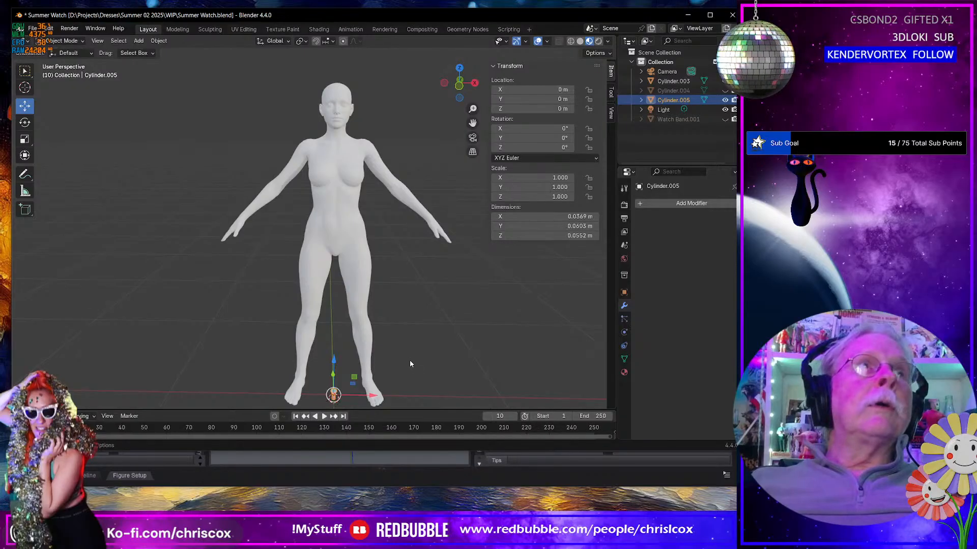
key("shift+d")
key("Escape")
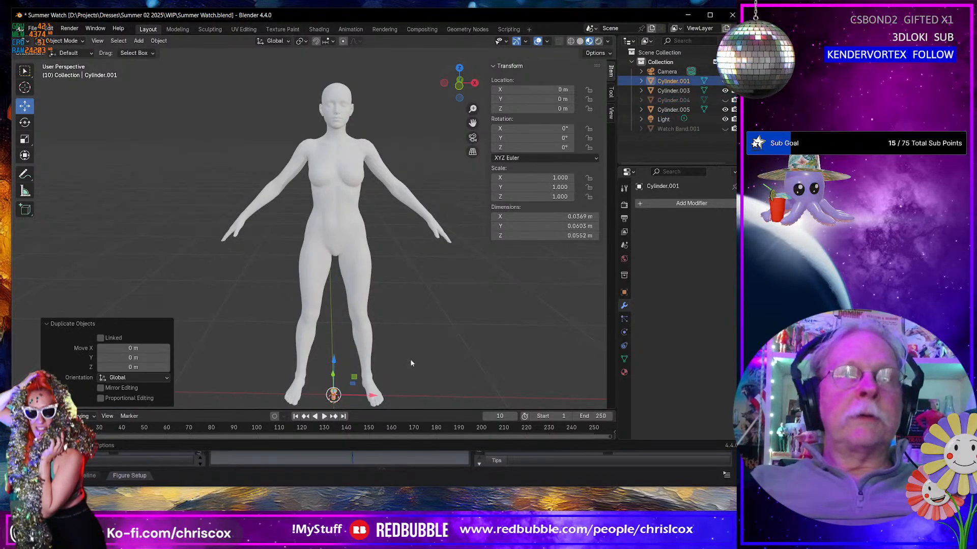
key("g")
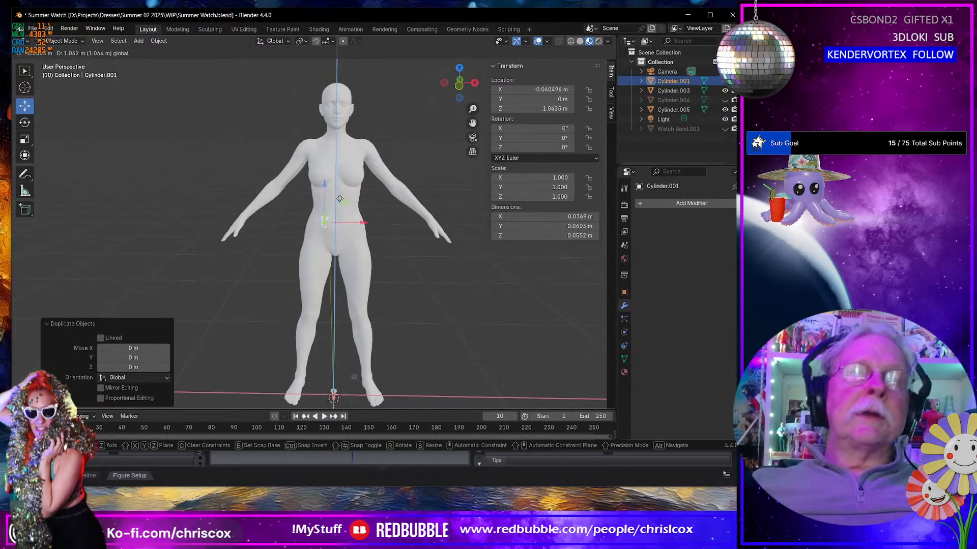
left_click(298, 227)
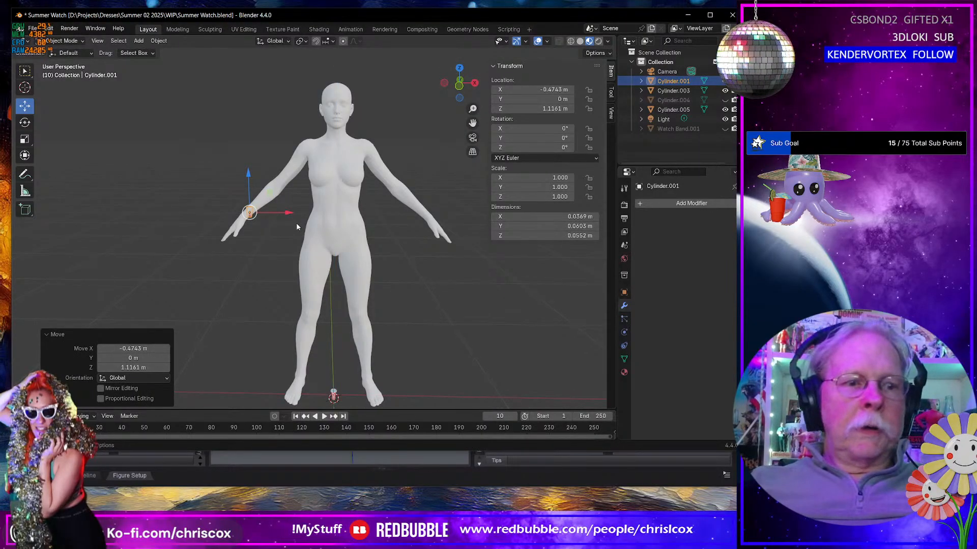
Step: Rotate the duplicated watch -45° around the global Y axis
key("r")
type("y")
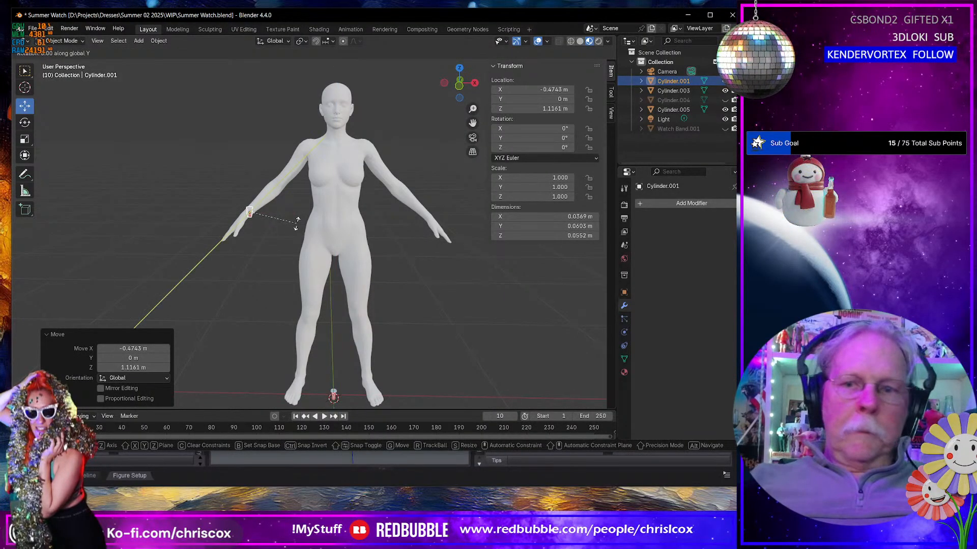
type("-45")
key("Return")
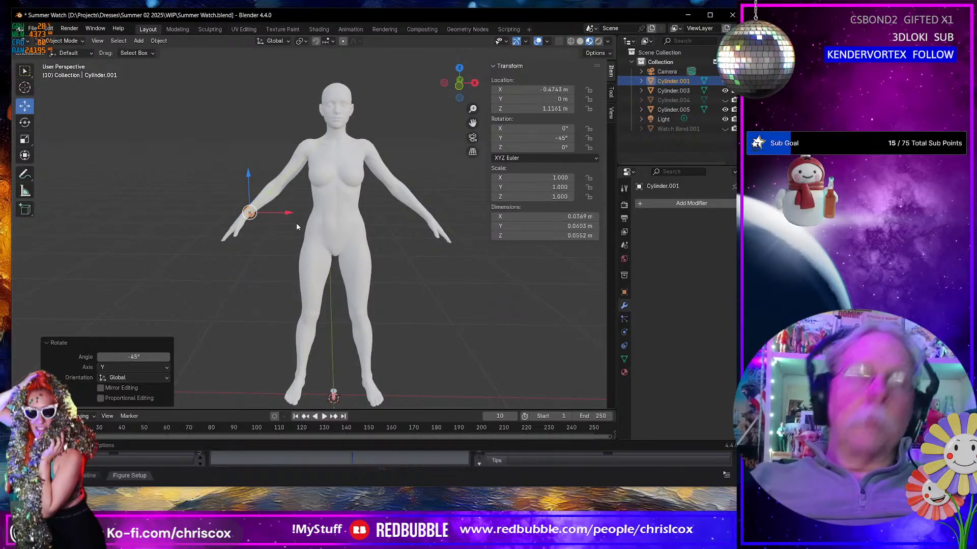
Step: Centre the duplicated watch across the wrist in top view by moving it about -0.0066 m along Y
key("KP_Decimal")
key("KP_7")
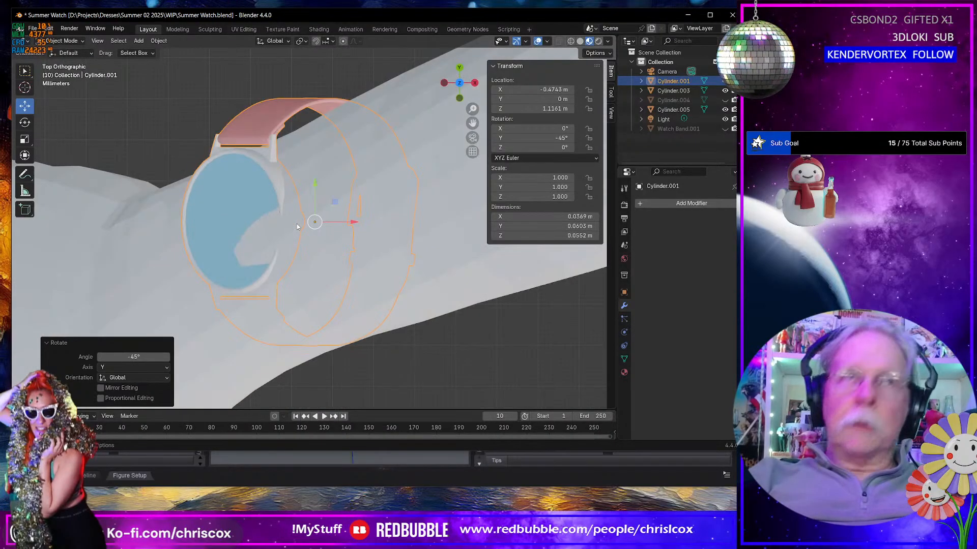
scroll(328, 192, "down", 3)
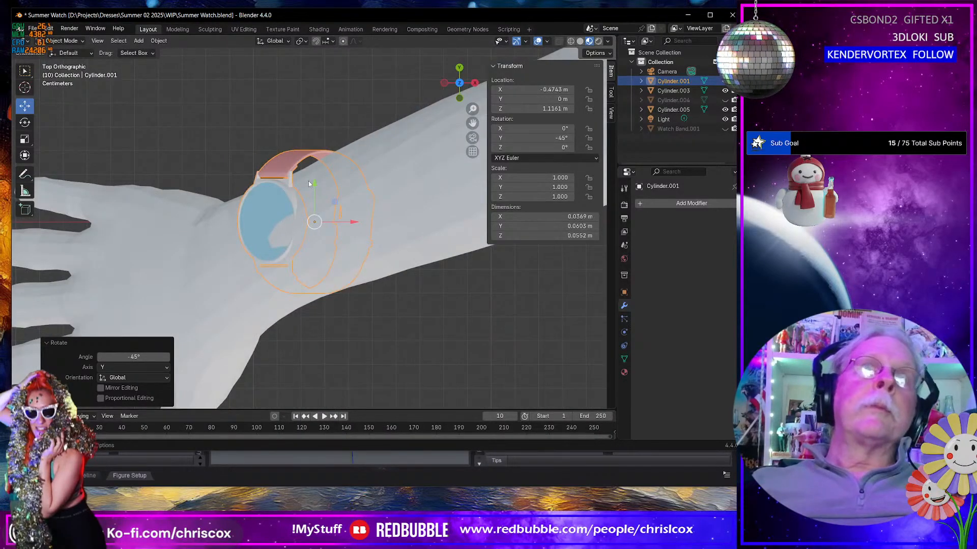
left_click_drag(314, 186, 315, 200)
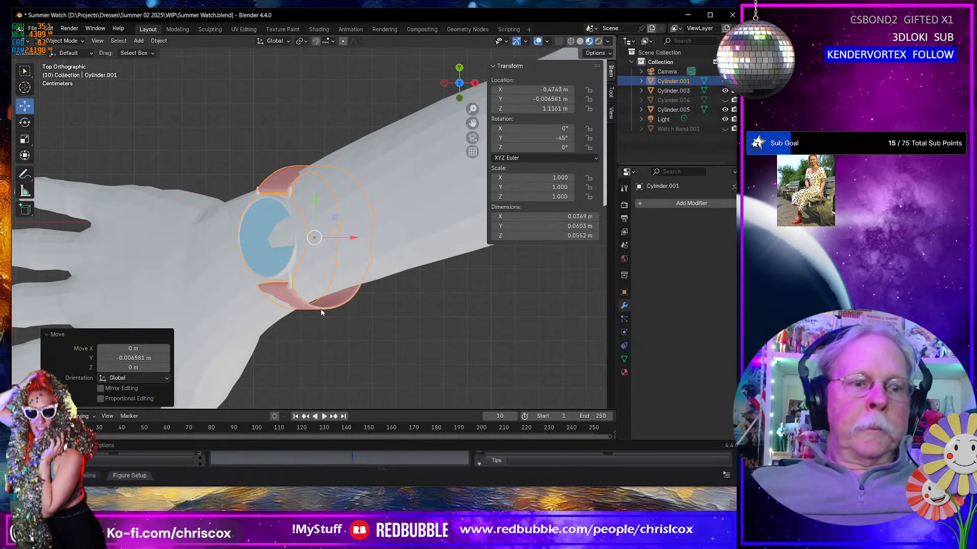
Step: Set the scene's transform orientation to Local and hide the toolbar, keeping the duplicated watch as the selected object
left_click(279, 42)
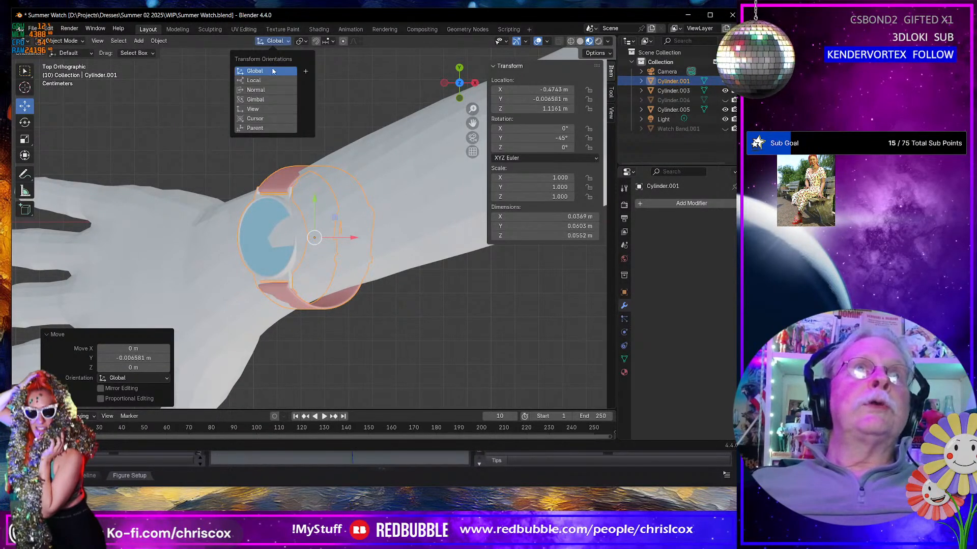
left_click(268, 81)
middle_click_drag(356, 213, 358, 130)
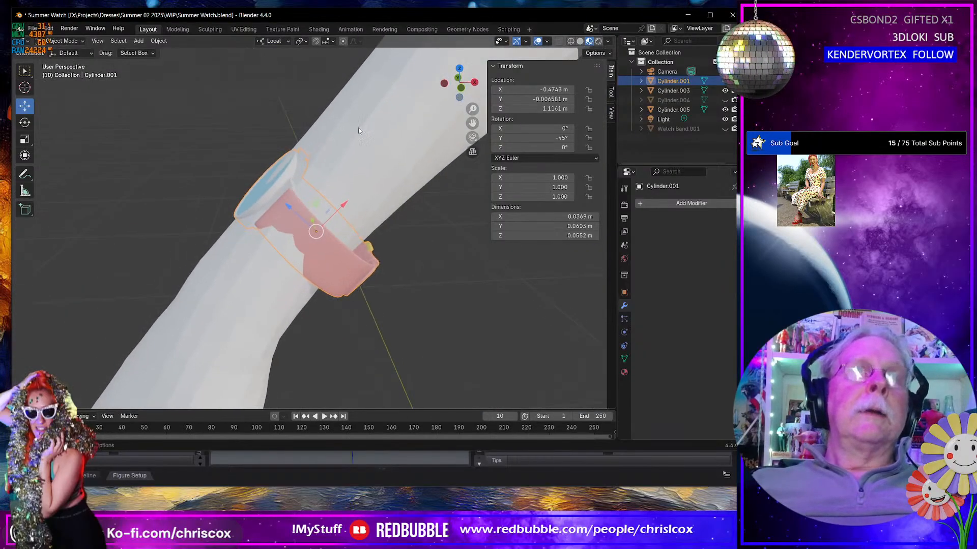
key("t")
left_click(371, 243)
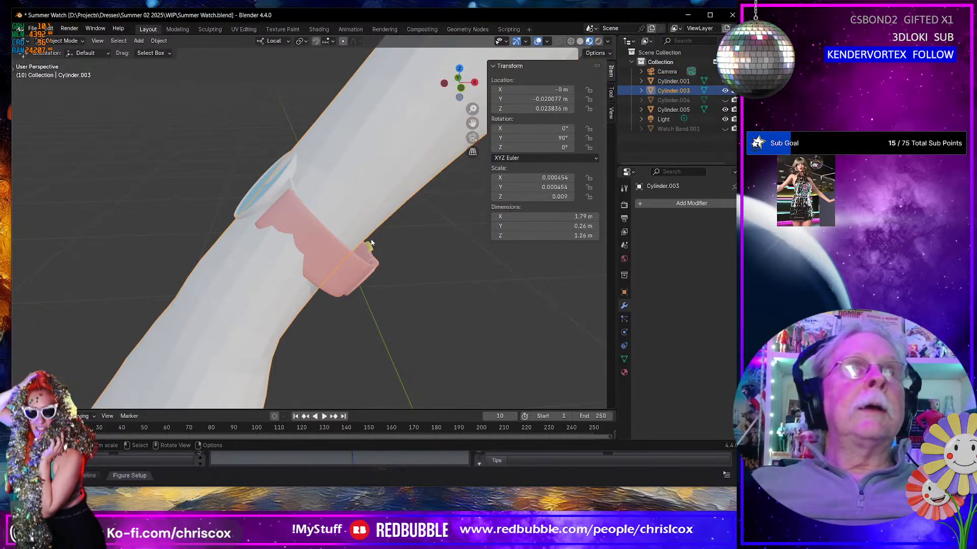
left_click(319, 235)
middle_click_drag(318, 234, 363, 232)
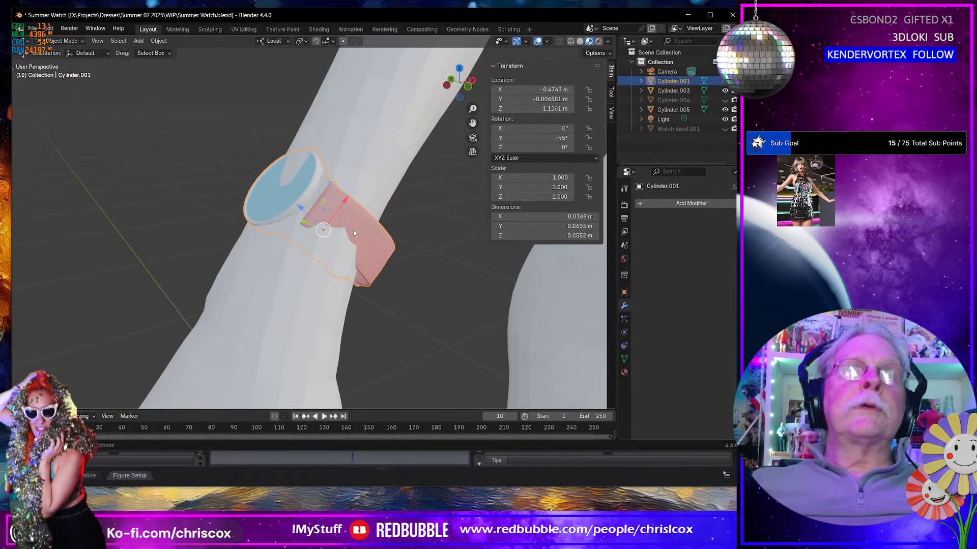
right_click(366, 232)
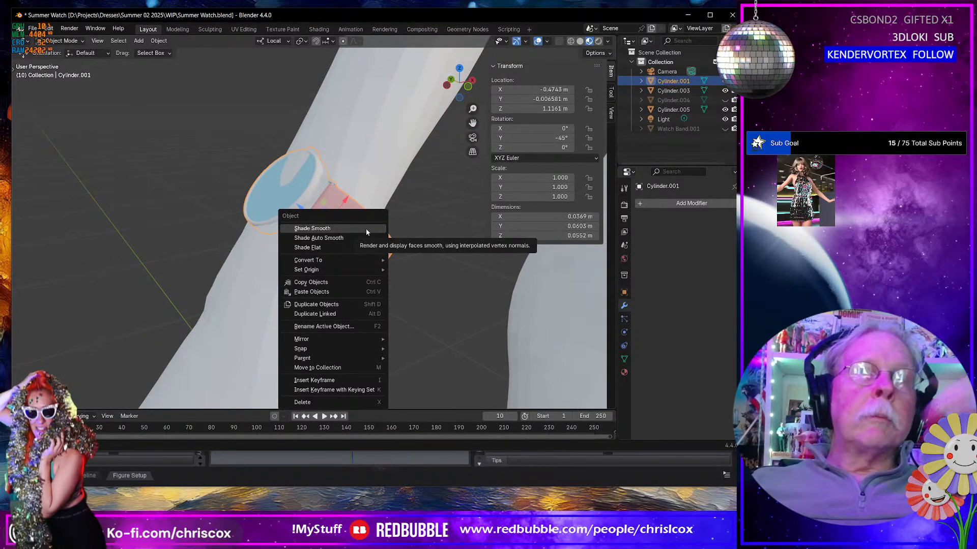
left_click(366, 229)
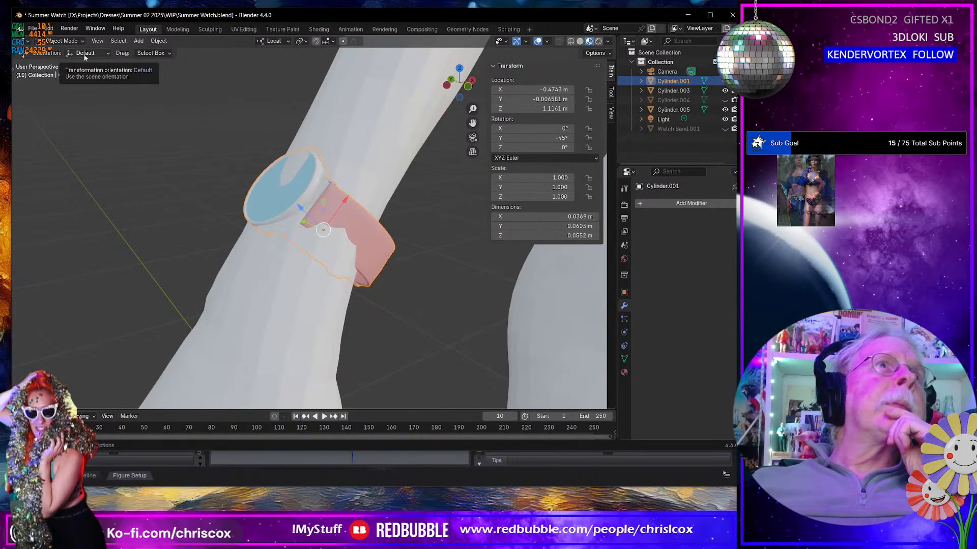
Step: Try the Gimbal orientation for the active move tool, then set it to Local
left_click(108, 55)
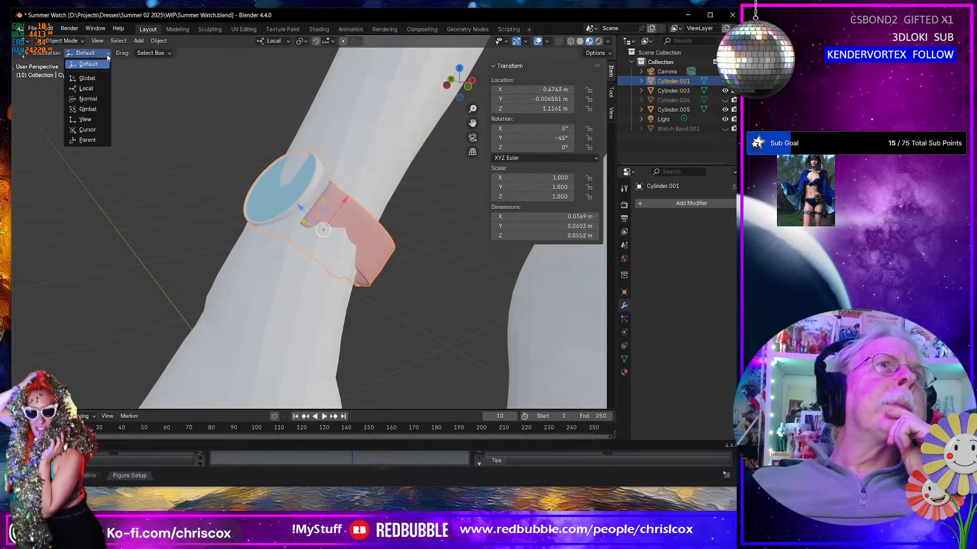
left_click(89, 109)
middle_click_drag(347, 212, 413, 204)
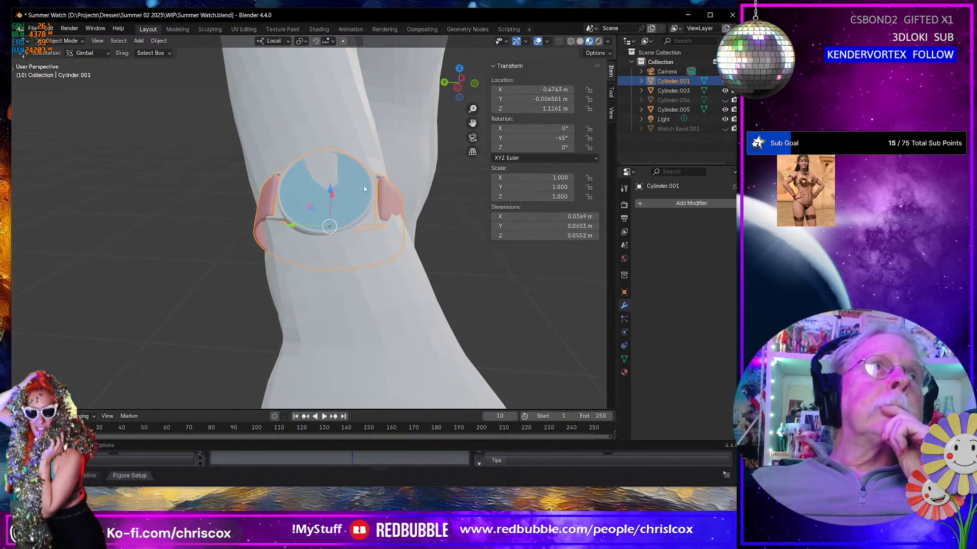
left_click(101, 51)
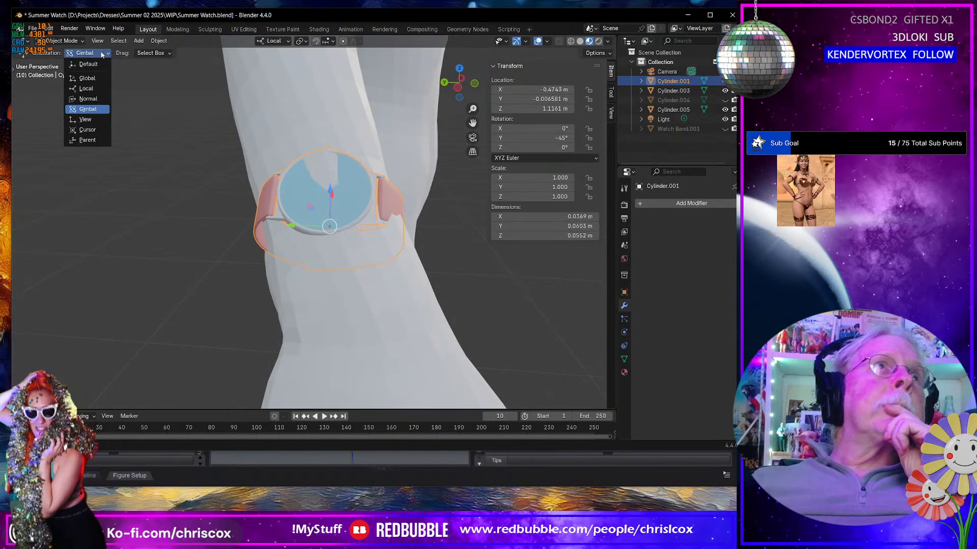
left_click(99, 87)
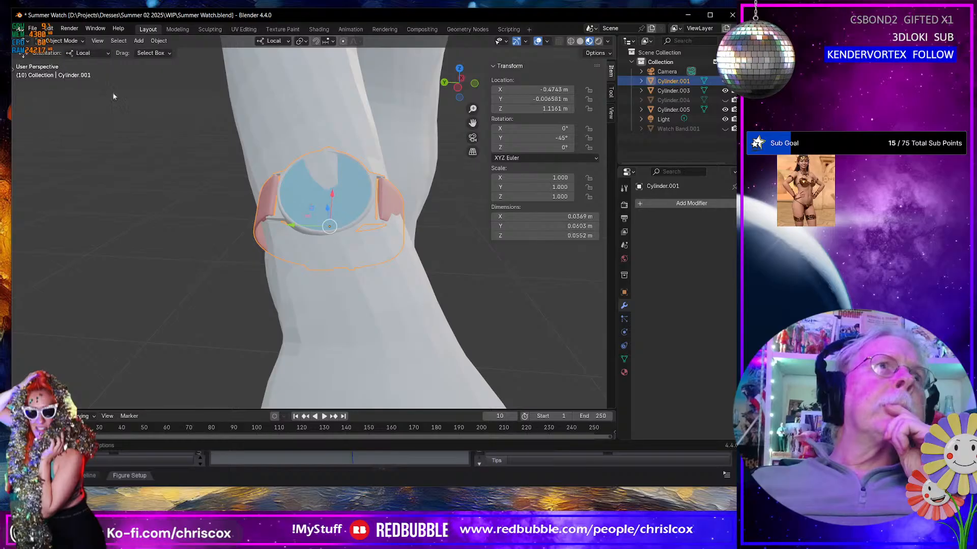
Step: Rotate the duplicated watch about -21° around the view axis, then about -2° around its local Z axis to follow the wrist
key("r")
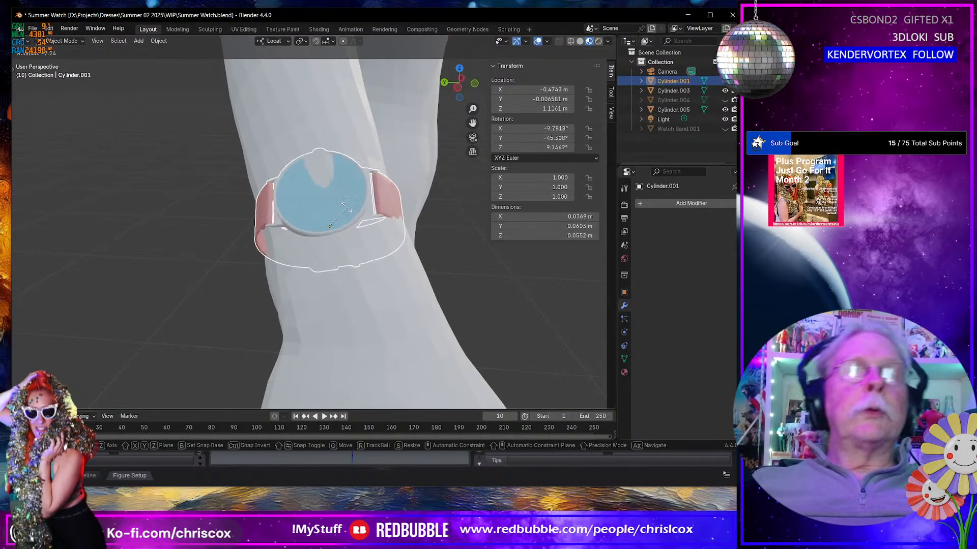
left_click(339, 204)
middle_click_drag(378, 230, 301, 231)
key("shift+space")
left_click(337, 220)
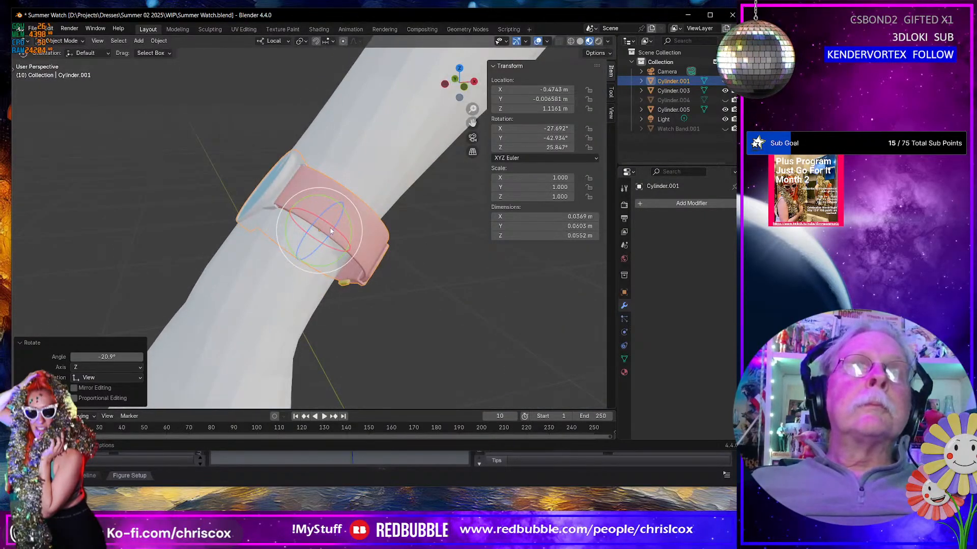
left_click_drag(334, 236, 330, 232)
middle_click_drag(330, 232, 307, 229)
Step: Move the duplicated watch about 0.0043 m along its local Z axis to raise its face off the wrist
key("shift+space")
key("g")
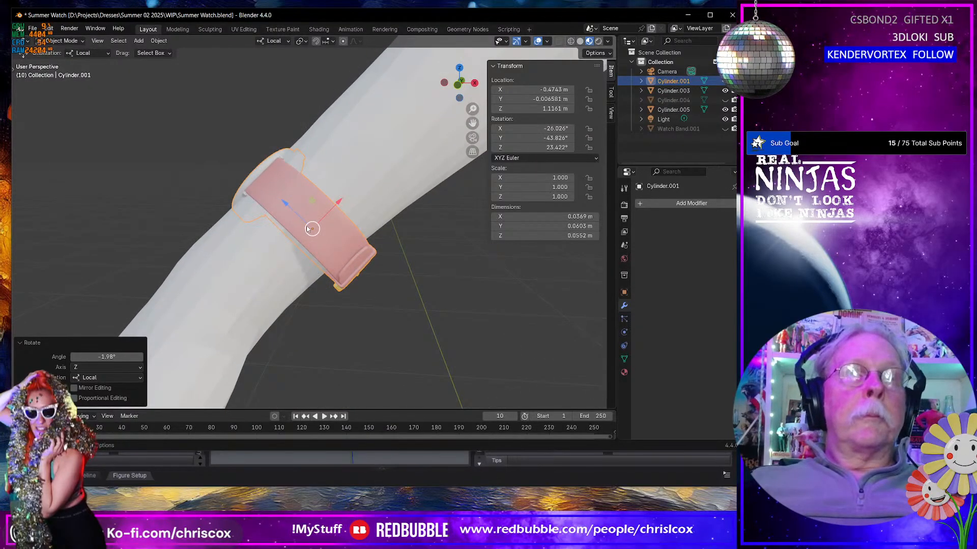
left_click_drag(286, 208, 275, 196)
middle_click_drag(275, 196, 382, 231)
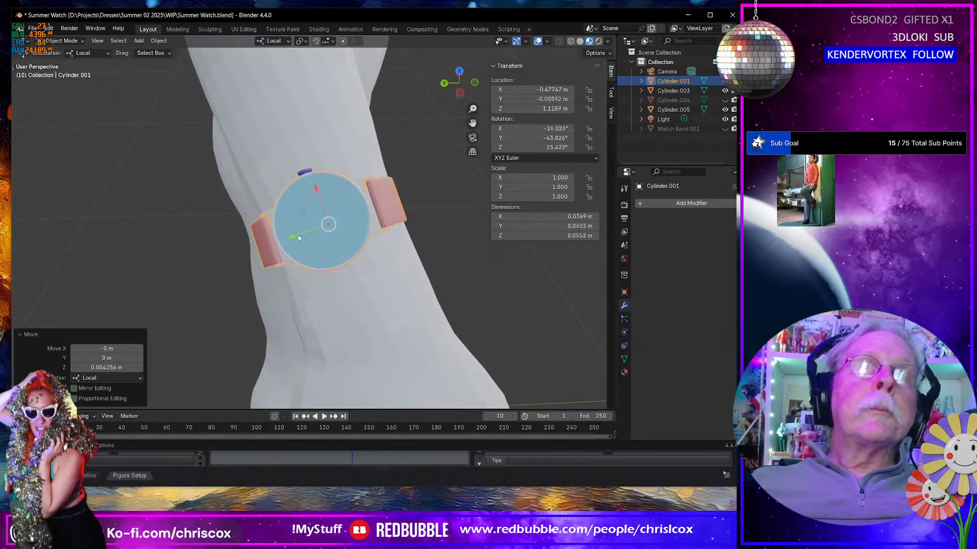
Step: Slide the duplicated watch in the negative direction along its local Y axis, and raise it about 0.0024 m along local Z
left_click_drag(293, 238, 322, 202)
left_click_drag(296, 253, 299, 246)
middle_click_drag(299, 246, 229, 208)
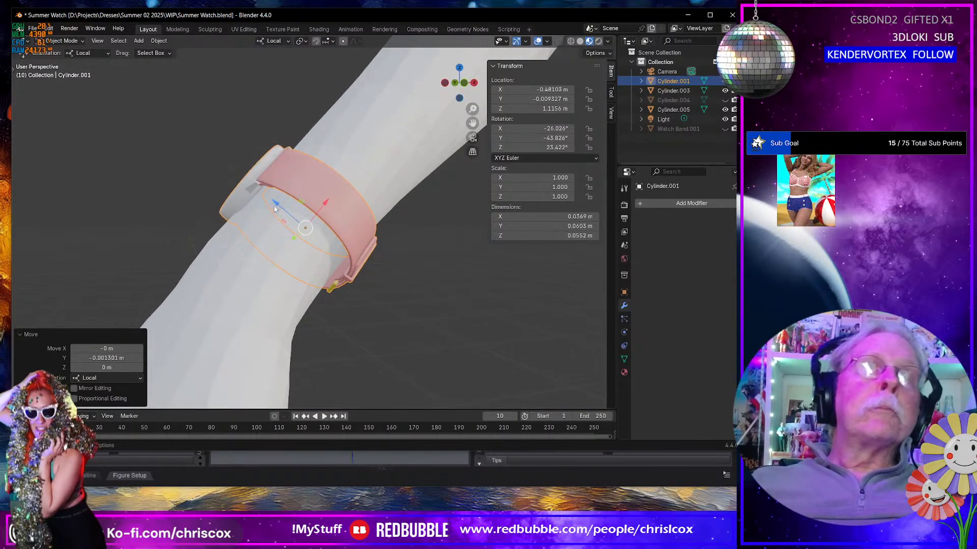
left_click_drag(273, 205, 270, 200)
middle_click_drag(270, 200, 338, 157)
Step: Rotate the duplicated watch around its local X axis to an X rotation of about -36.6° to follow the wrist
key("r")
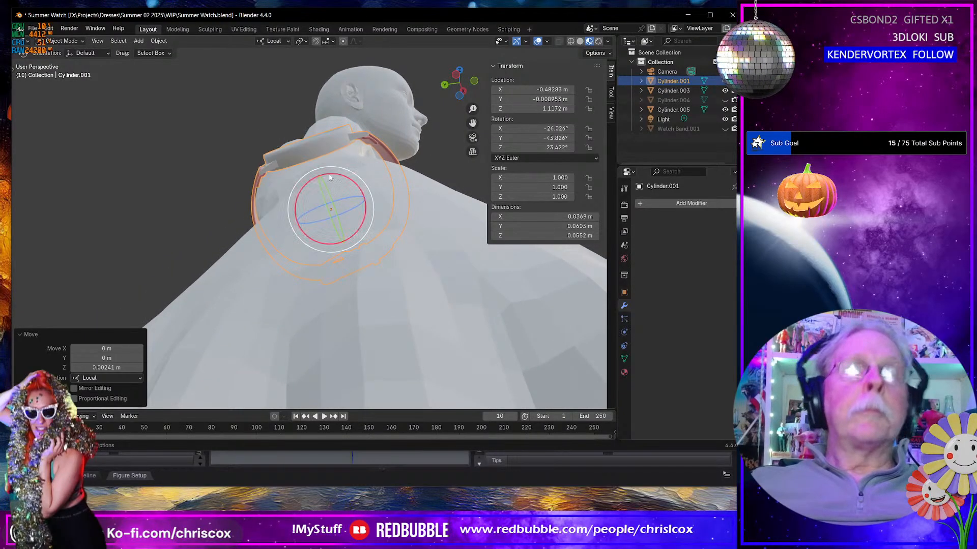
left_click_drag(331, 176, 329, 176)
middle_click_drag(329, 176, 187, 340)
Step: Enter mesh editing on the duplicated watch and select a shortest path of edges across the band beside the buckle, with Fill Region on
key("Tab")
key("Tab")
scroll(351, 214, "up", 2)
scroll(277, 307, "up", 3)
key("Tab")
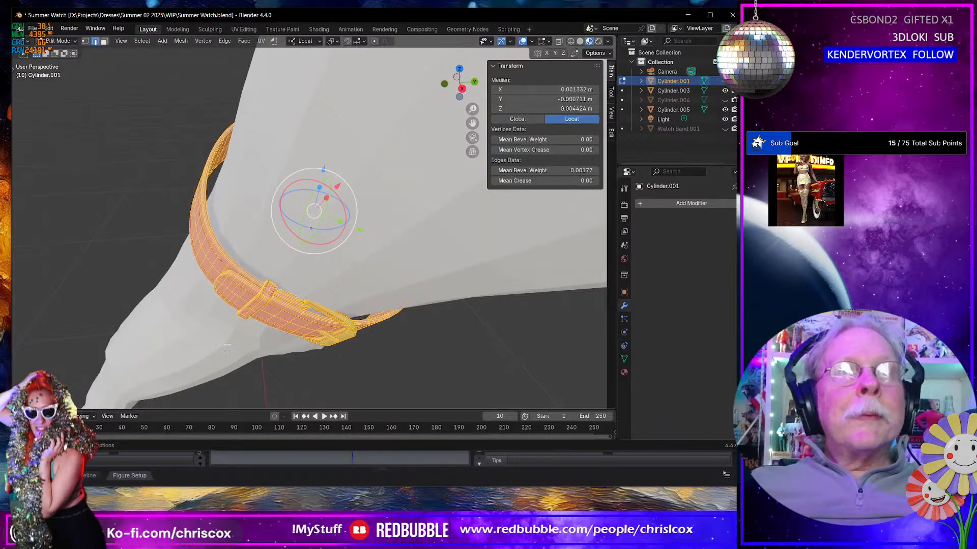
left_click(316, 307)
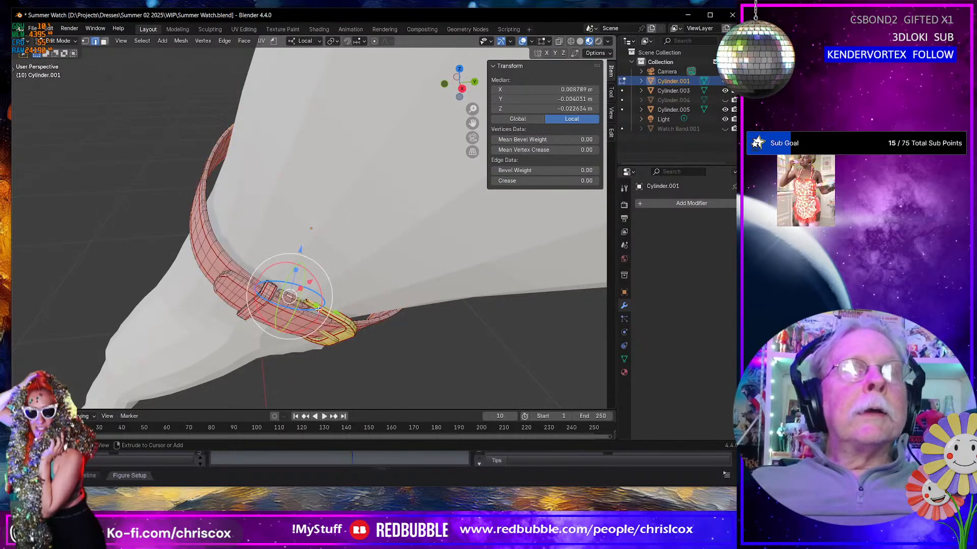
left_click(330, 313, "ctrl+shift")
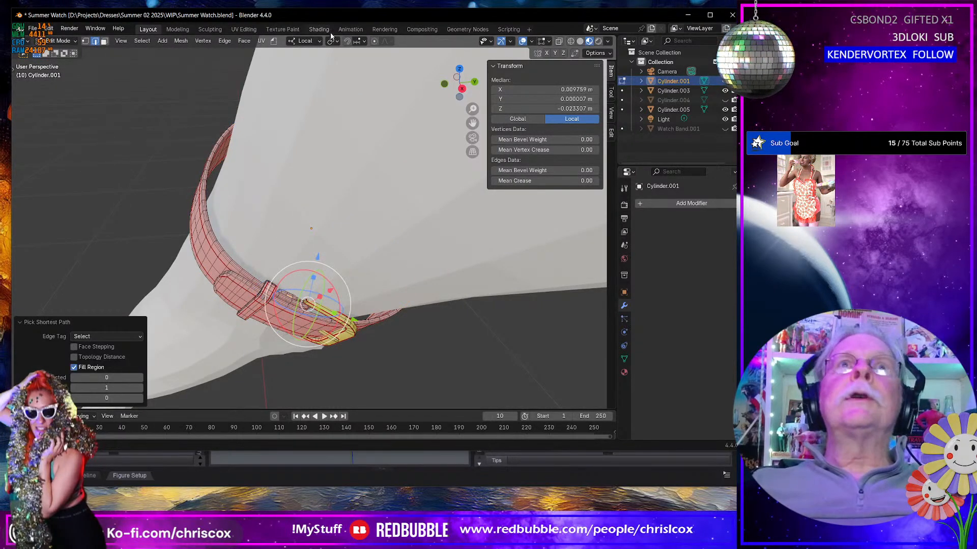
middle_click_drag(362, 222, 328, 272)
key("g")
key("z")
key("z")
scroll(308, 265, "down", 3)
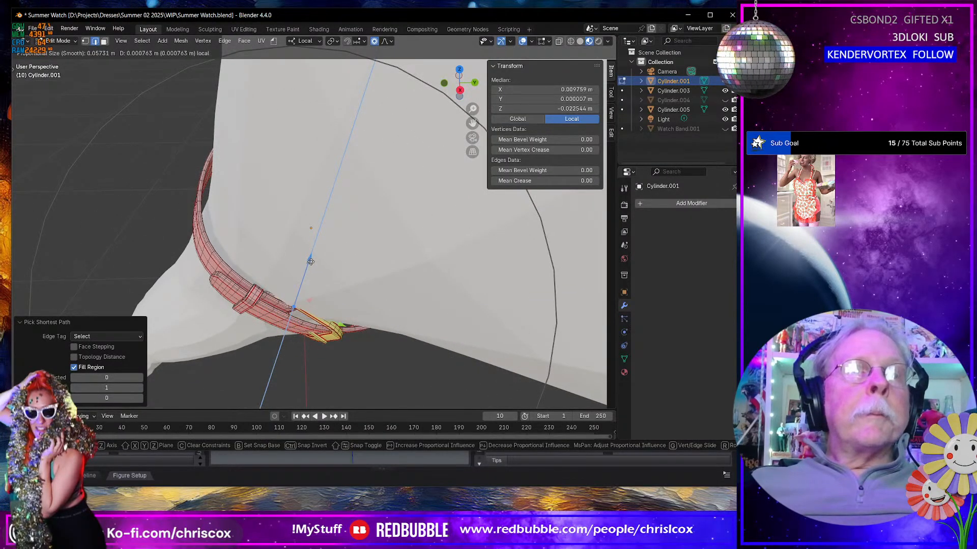
key("Escape")
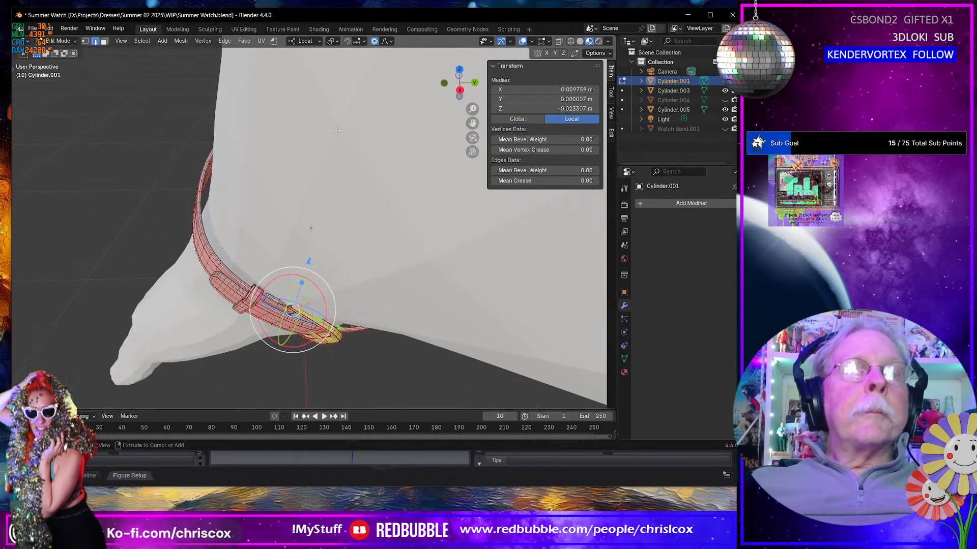
Step: Toggle Connected Only for Smooth proportional editing, move the selected band edges about -0.0015 m along local Z, and return to Object Mode
left_click(392, 41)
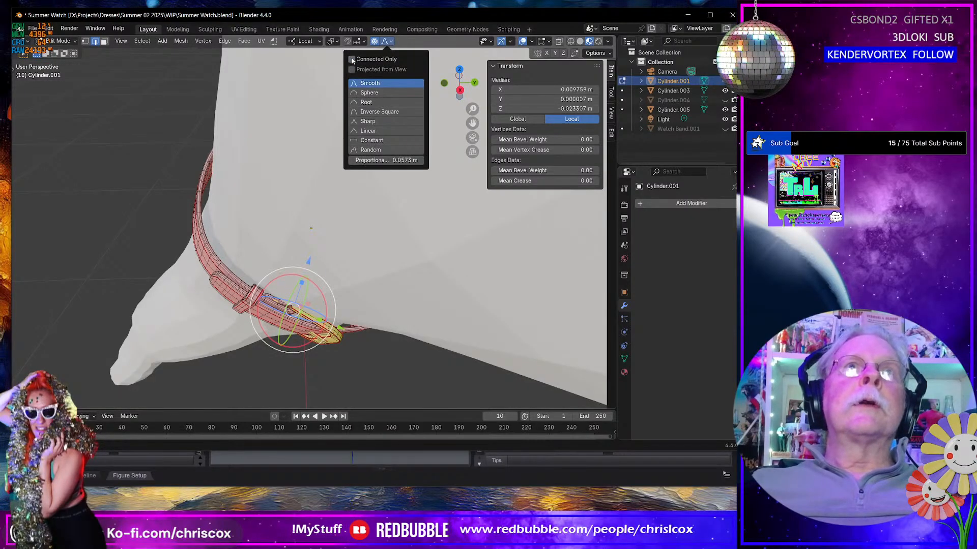
left_click_drag(307, 262, 306, 267)
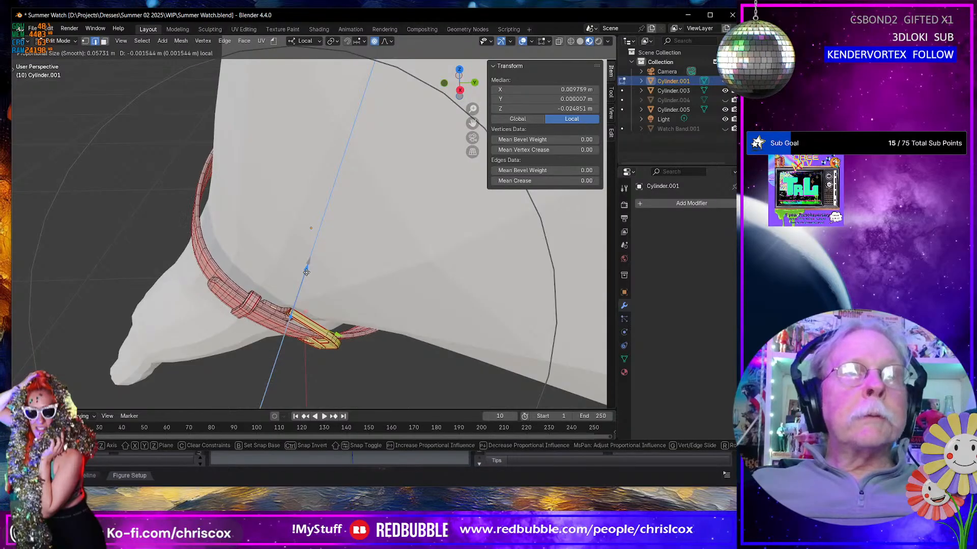
scroll(306, 274, "up", 5)
scroll(306, 273, "up", 2)
left_click_drag(306, 274, 306, 274)
middle_click_drag(306, 274, 487, 259)
key("Tab")
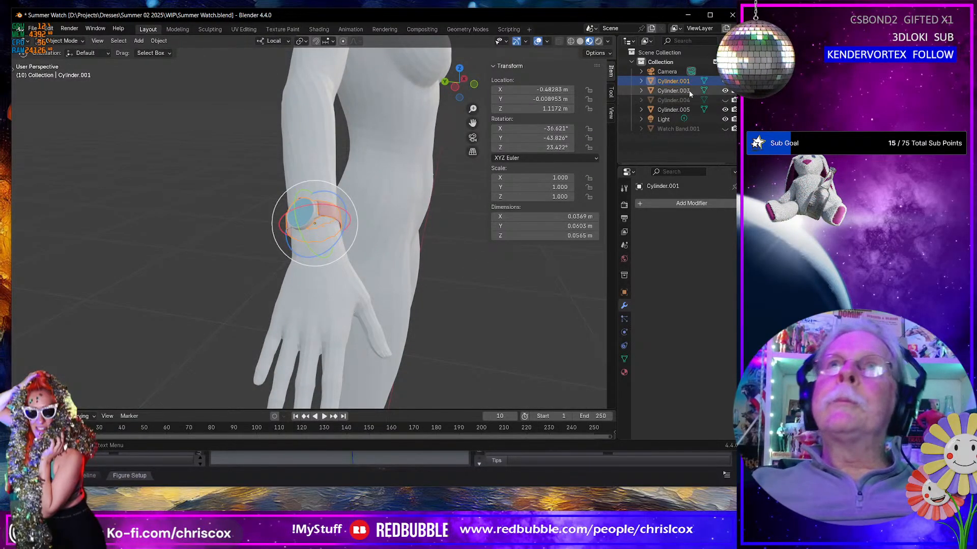
Step: Rename the wrist watch object Cylinder.001 to "Watch R"
double_click(673, 81)
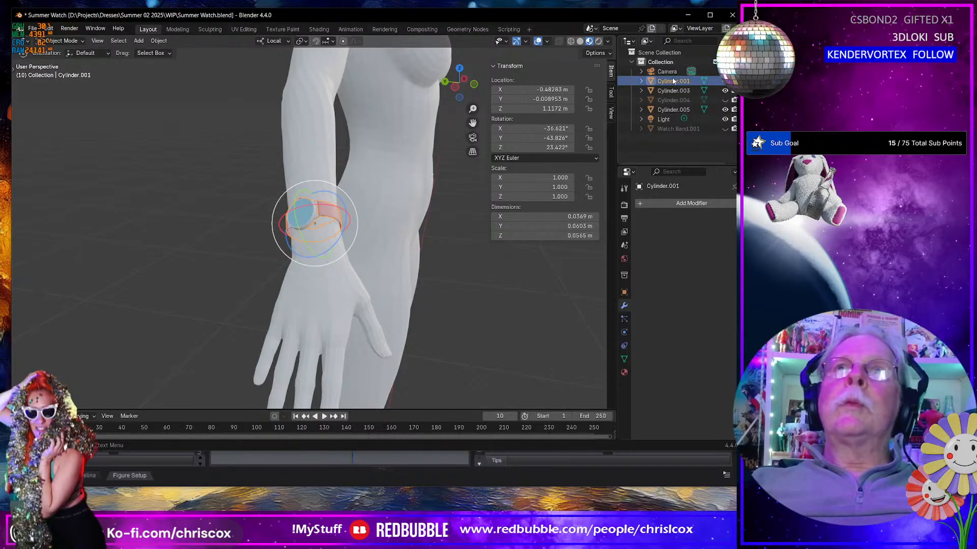
type("W")
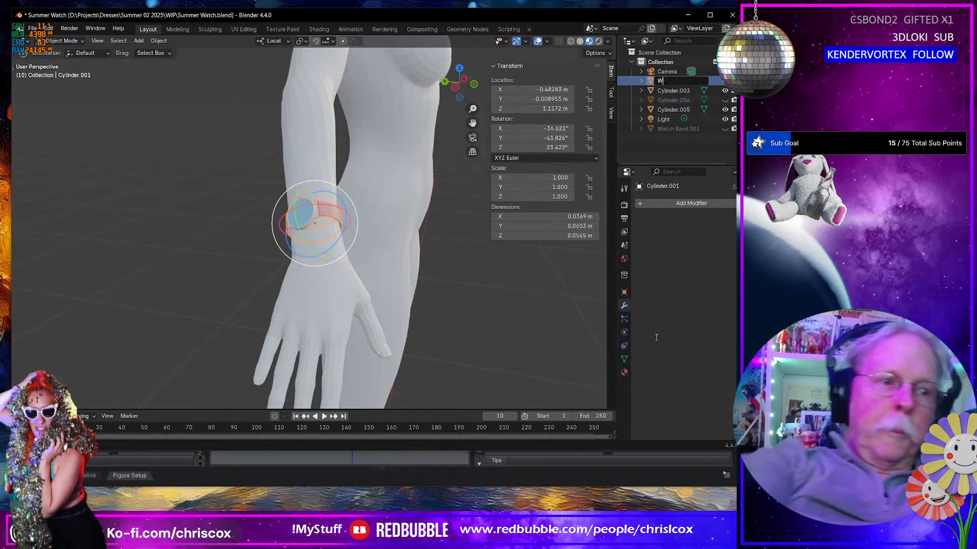
type("atch R")
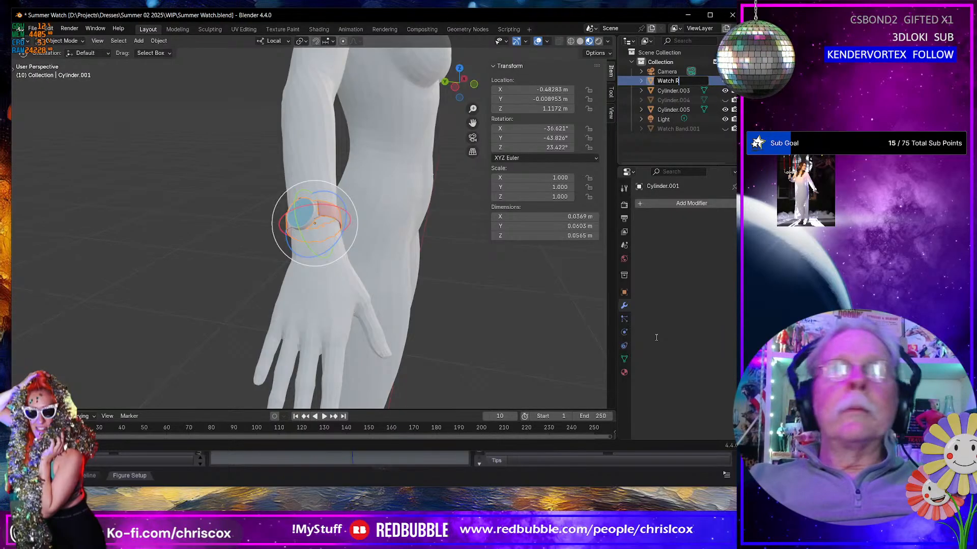
key("Return")
Step: Set the transform orientation to Global
middle_click_drag(473, 296, 407, 282)
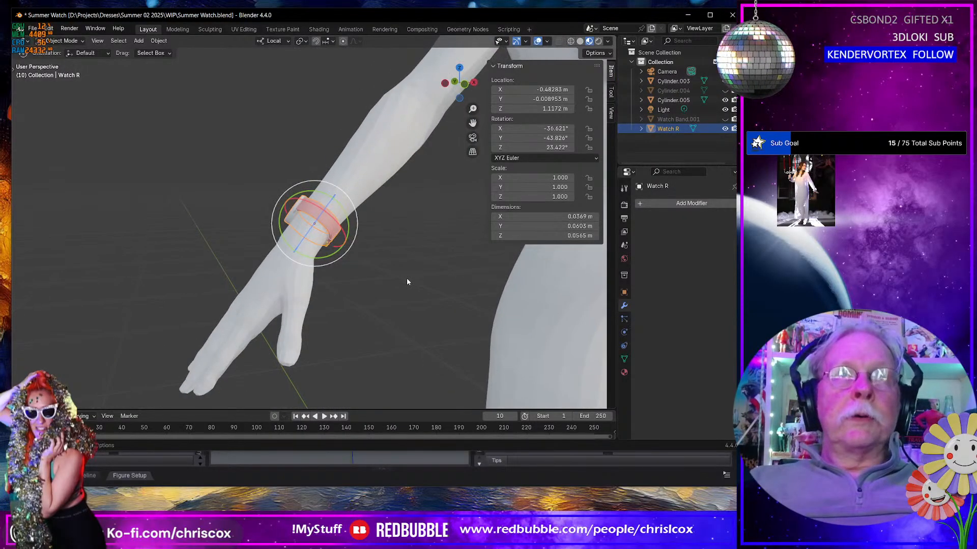
left_click(288, 42)
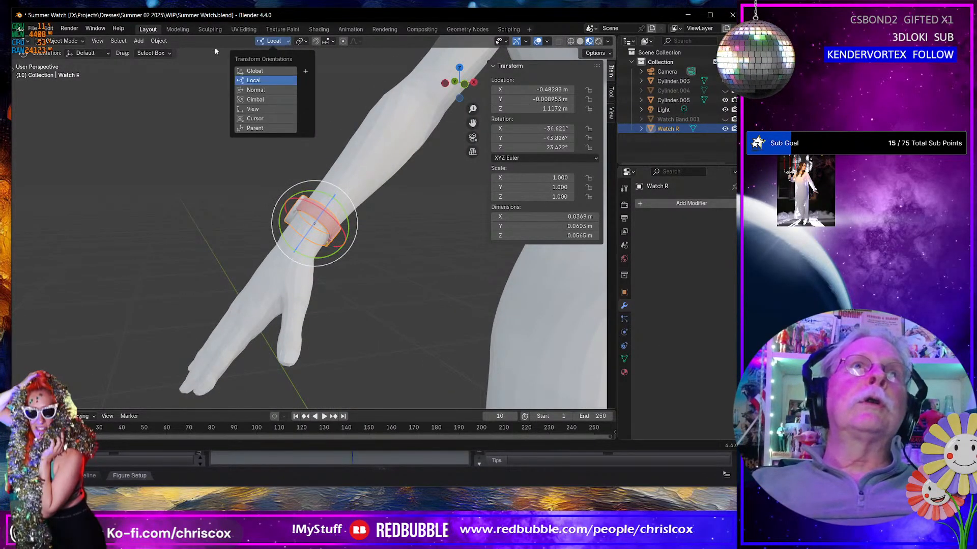
left_click(251, 71)
middle_click_drag(332, 227, 313, 230)
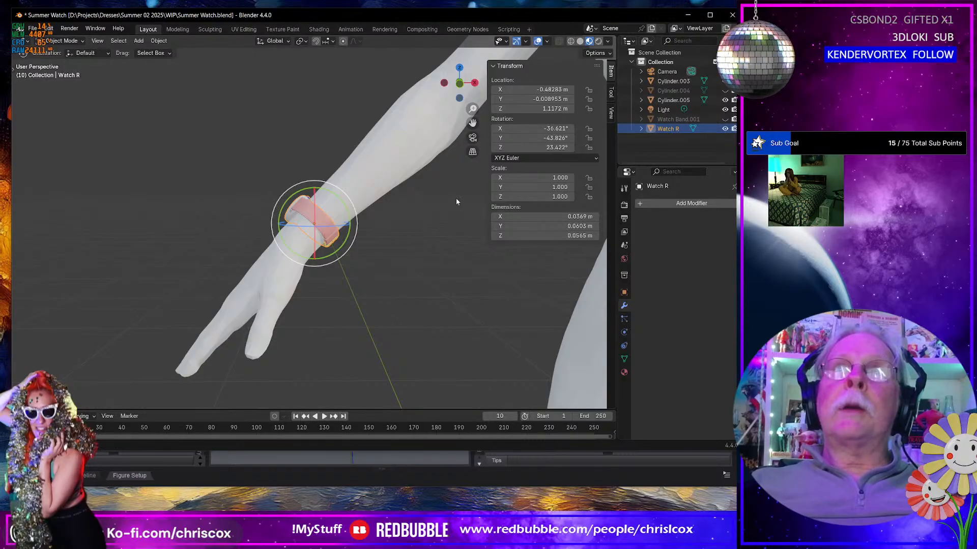
Step: Duplicate Watch R in place and rename the copy "Watch L"
key("shift+d")
key("Escape")
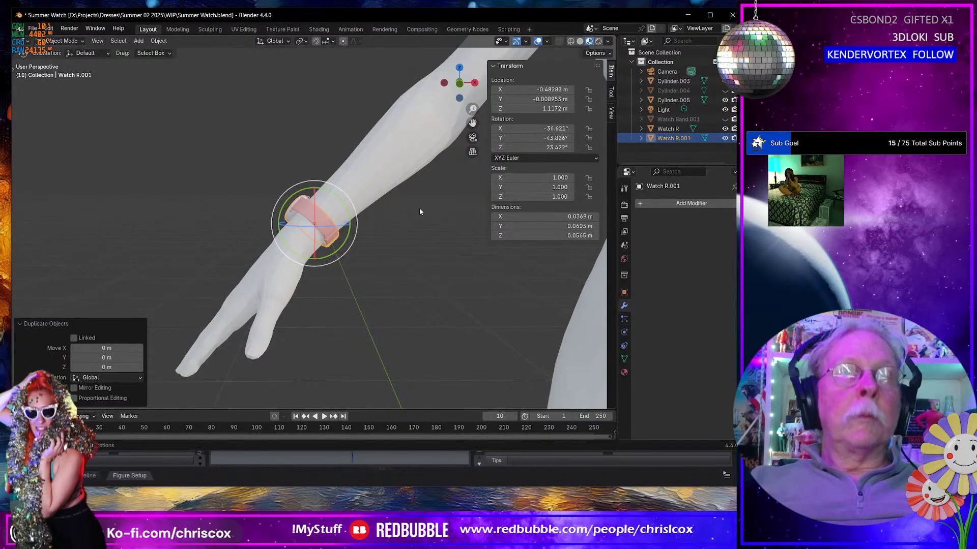
double_click(676, 138)
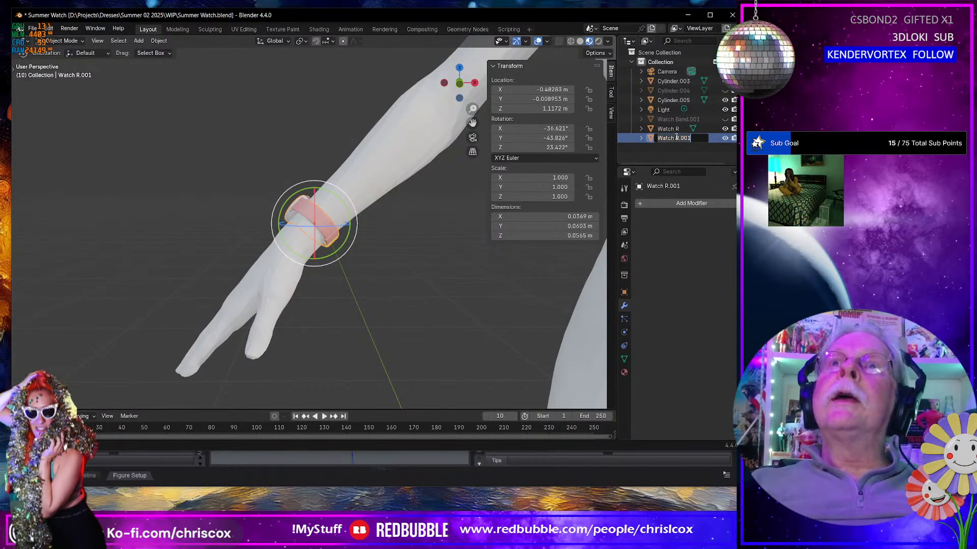
key("End")
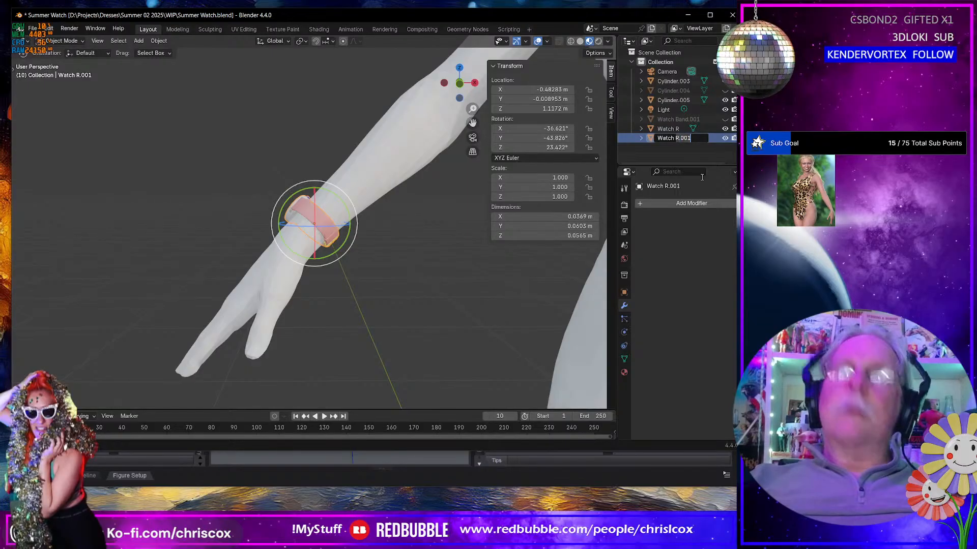
type("L")
key("Return")
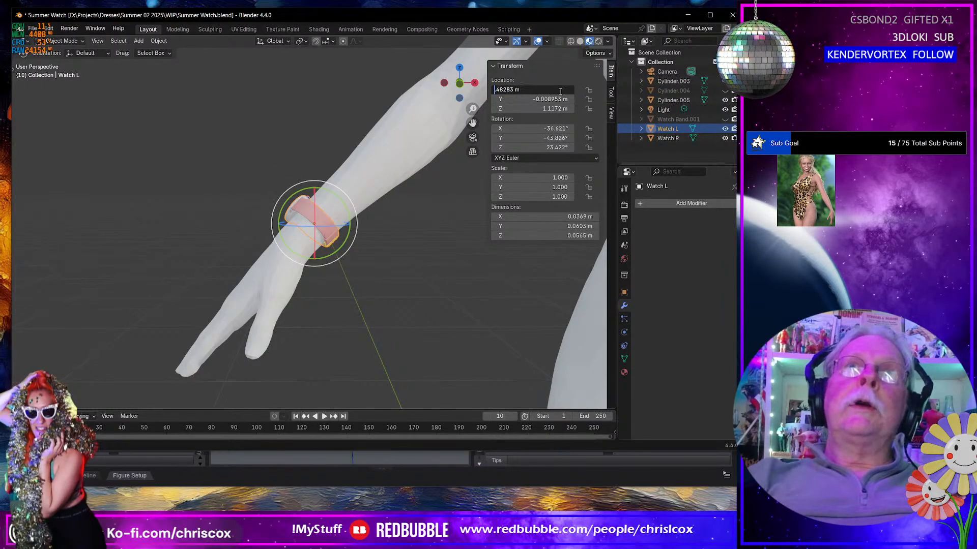
Step: Mirror Watch L to the other wrist with X location 0.48283 m, Y rotation 43.826° and Z rotation -23.422°
key("Return")
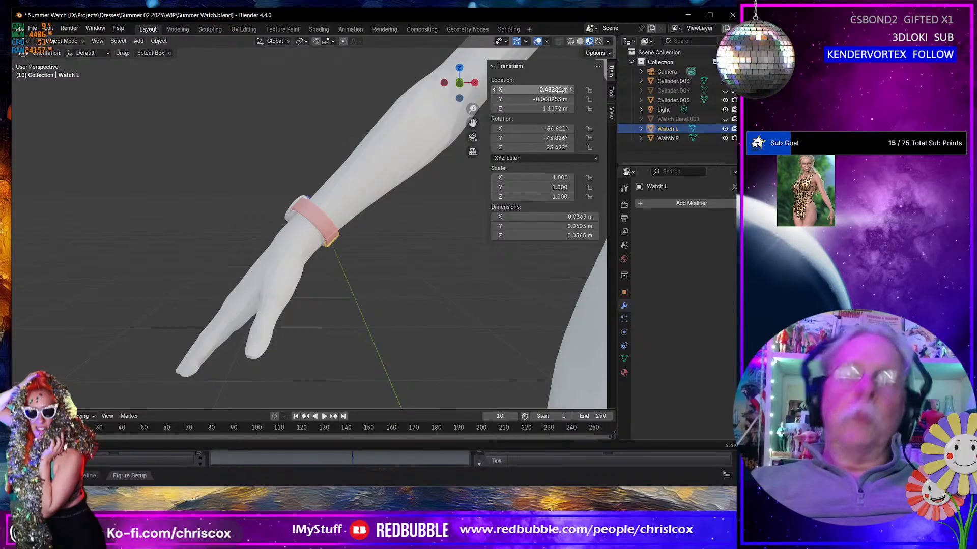
key("KP_Decimal")
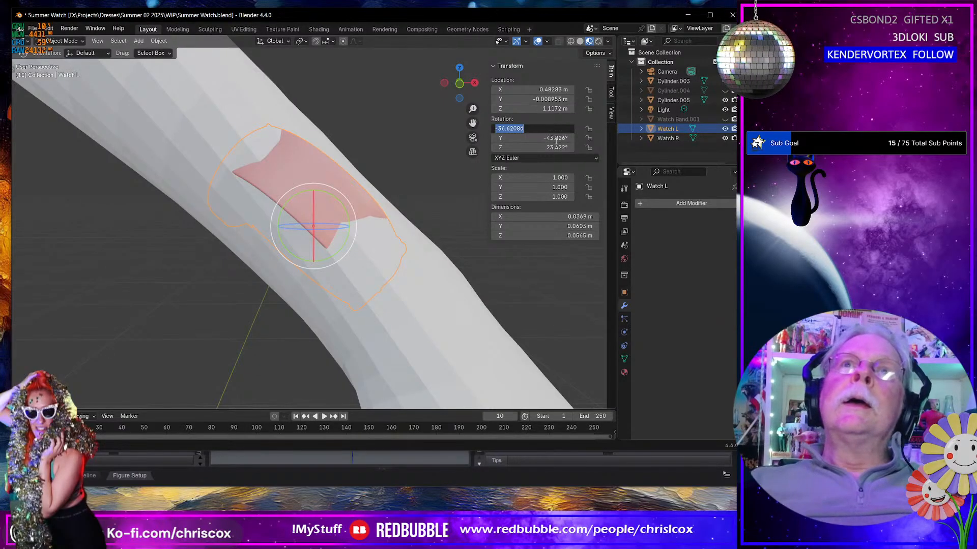
key("Return")
key("Home")
key("Return")
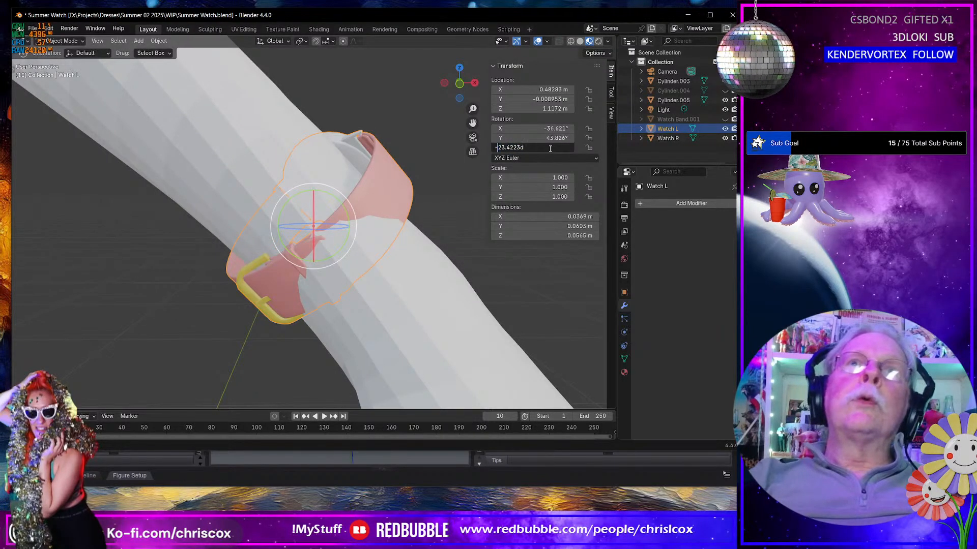
key("Return")
Step: Examine how both watches sit on the figure's wrists, close up and across the whole body
middle_click_drag(342, 252, 299, 254)
scroll(355, 273, "down", 5)
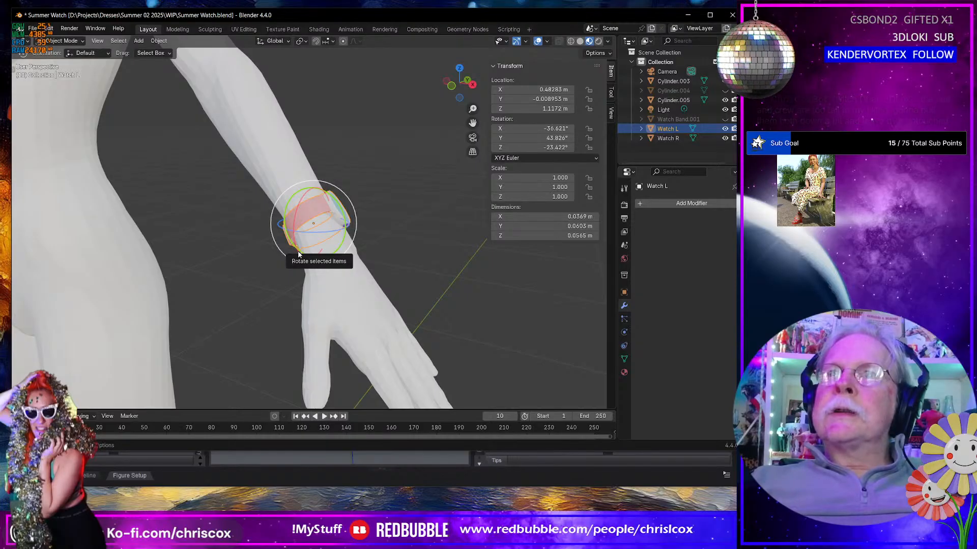
middle_click_drag(309, 253, 420, 246)
scroll(236, 220, "down", 6)
scroll(272, 245, "down", 6)
middle_click_drag(274, 245, 344, 256)
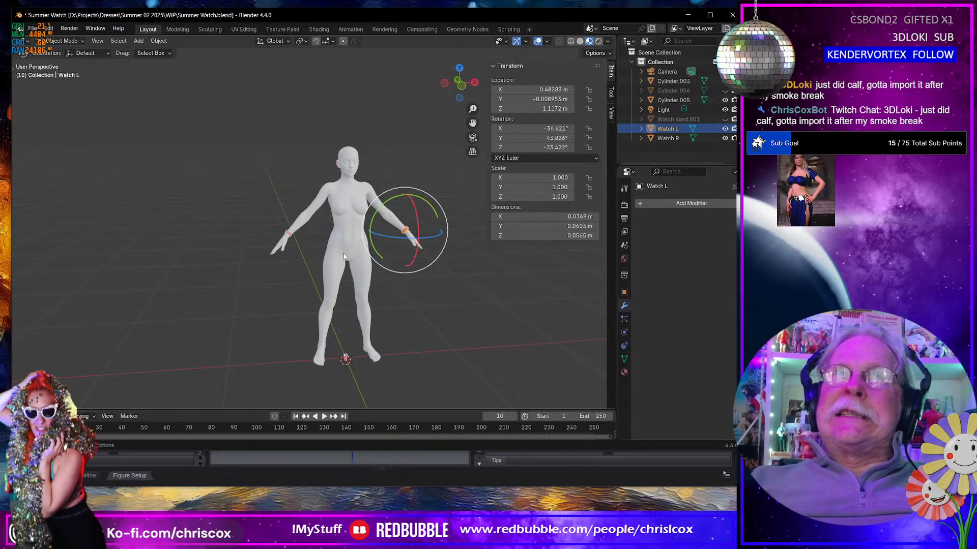
scroll(329, 249, "up", 6)
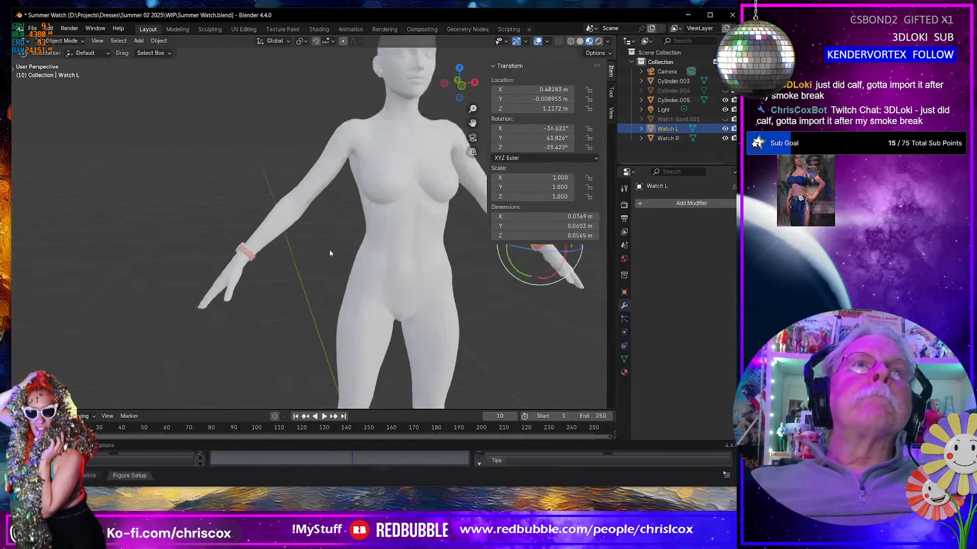
scroll(321, 239, "down", 3)
middle_click_drag(319, 227, 254, 282)
Step: Select Watch R and save the Summer Watch.blend file
left_click(347, 274)
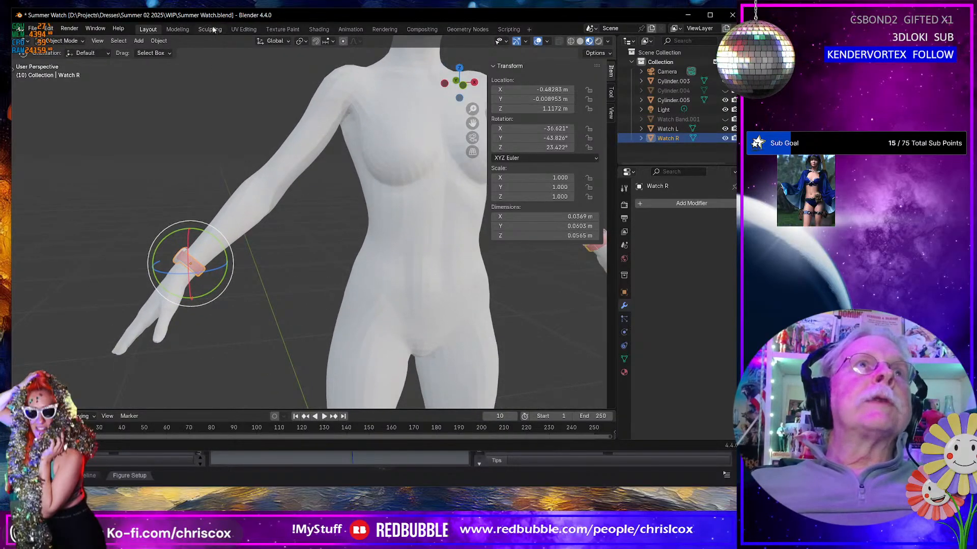
key("ctrl+s")
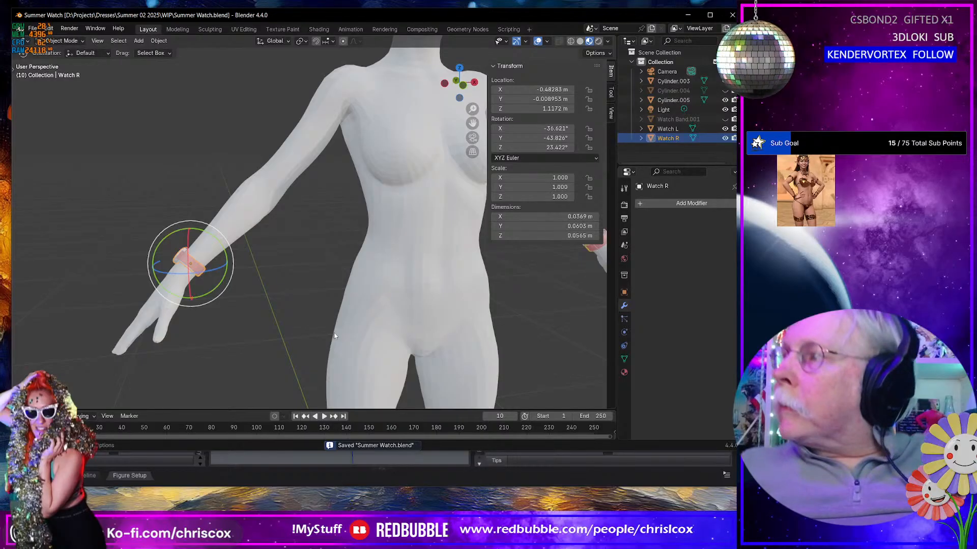
middle_click_drag(270, 334, 320, 332)
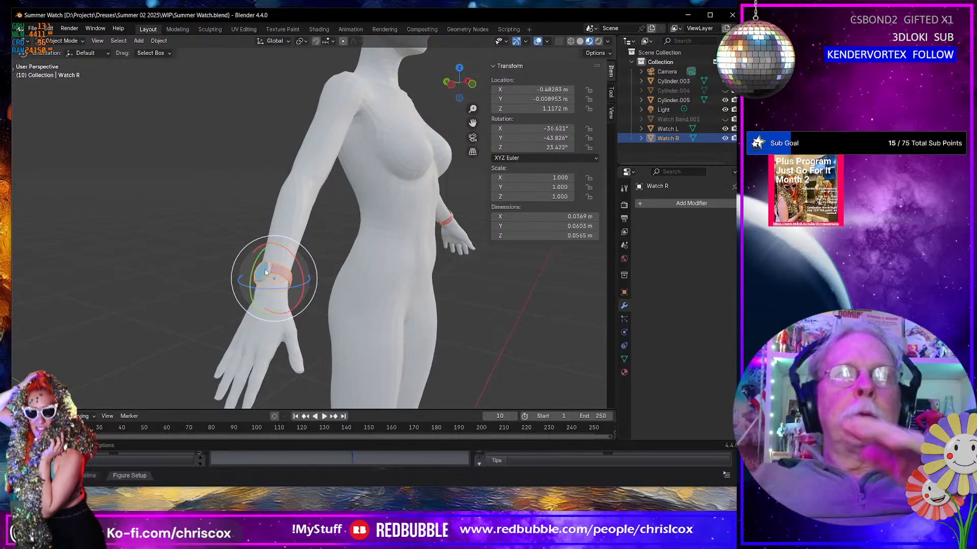
middle_click_drag(265, 272, 229, 281)
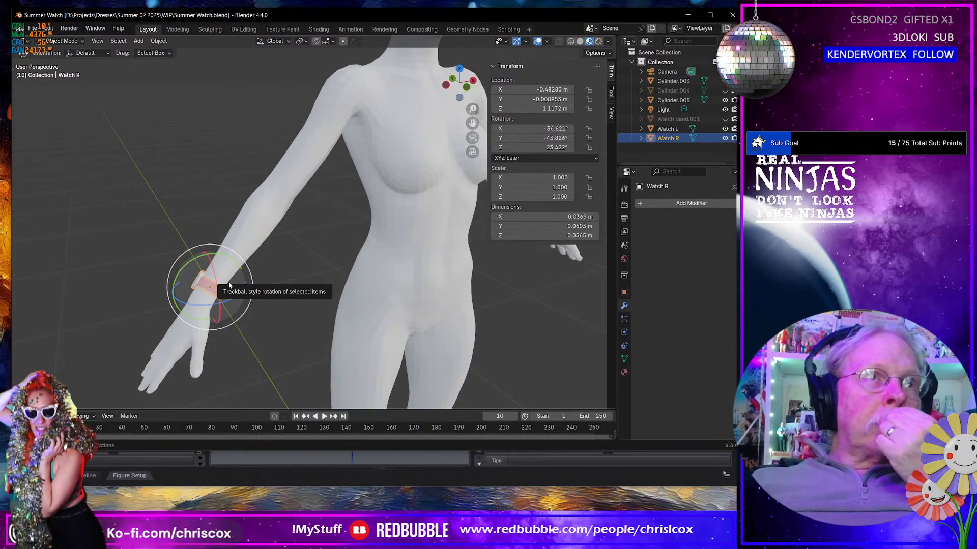
middle_click_drag(229, 285, 259, 286)
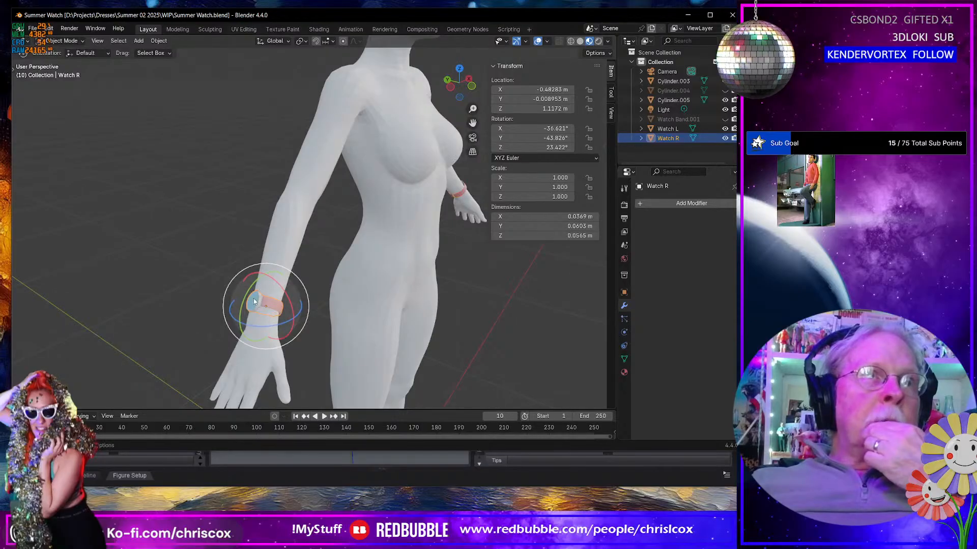
Step: Duplicate the watch Cylinder.005 in place at the figure's feet and rename the copy "Watch for Substance"
middle_click_drag(462, 346, 329, 279)
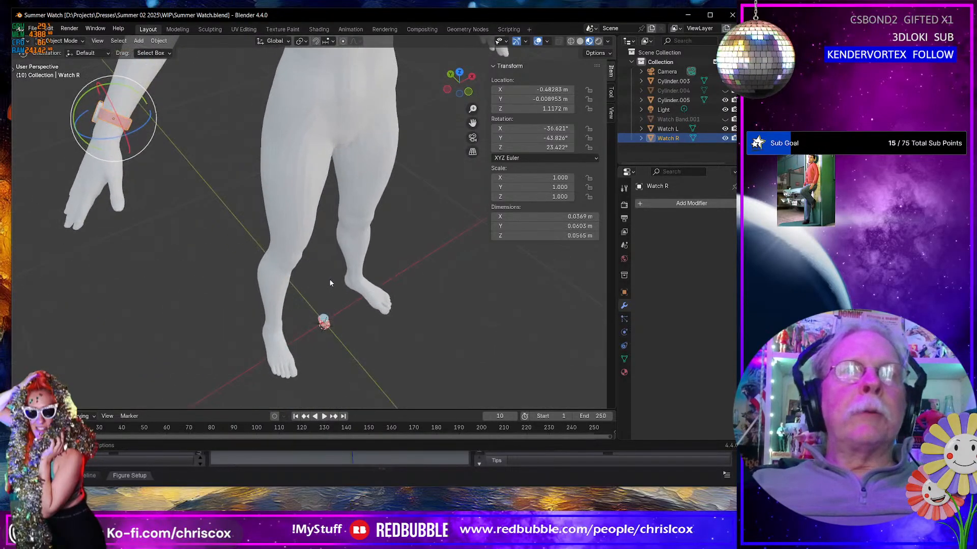
left_click(324, 322)
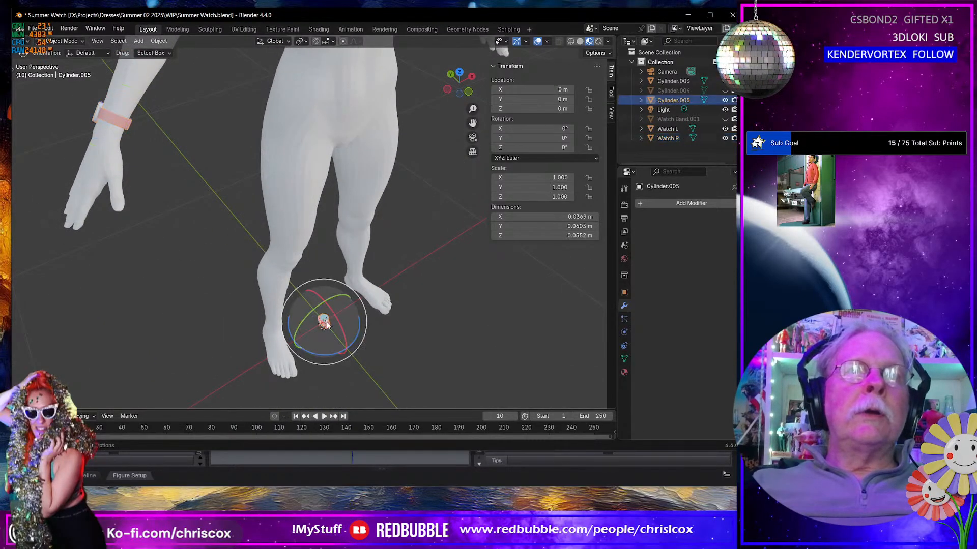
key("shift+d")
right_click(453, 306)
double_click(673, 81)
type("W")
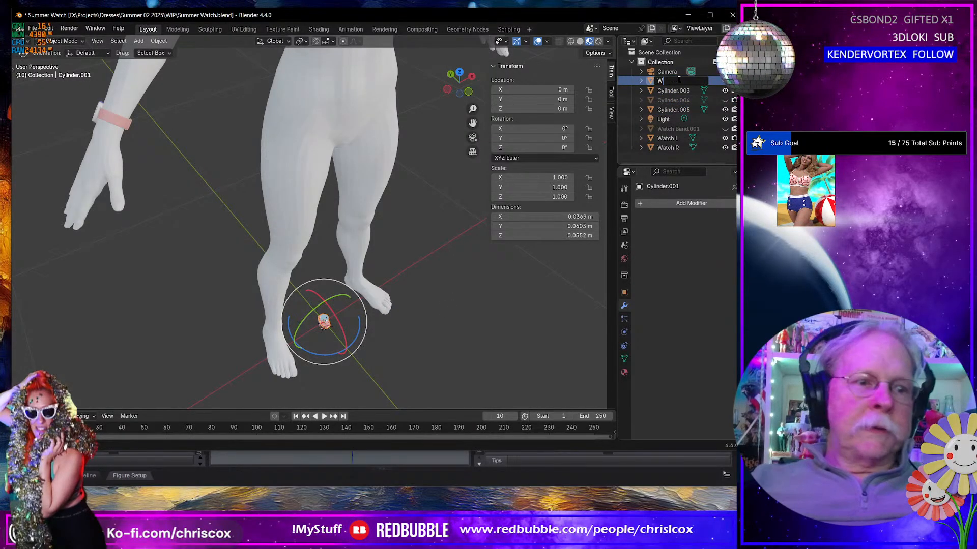
type("atch for Substance")
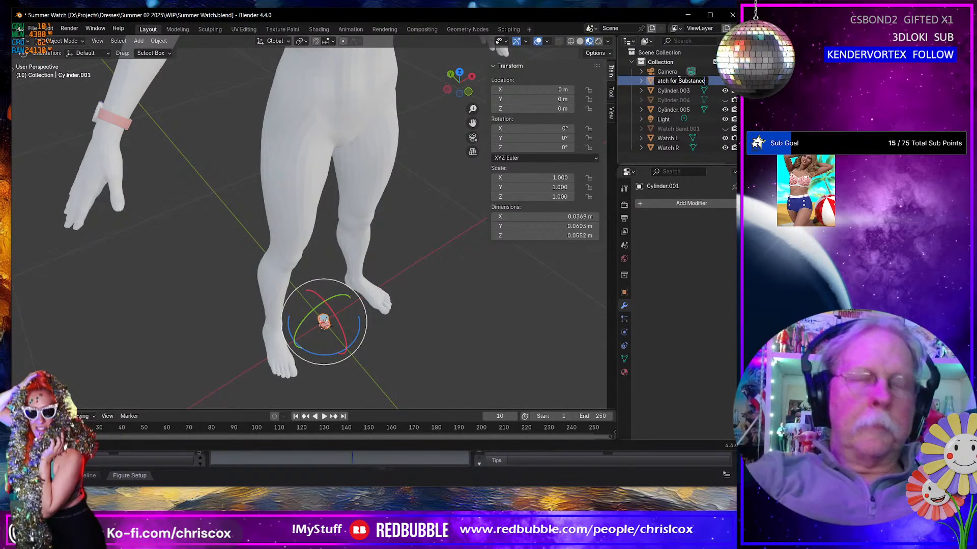
key("Return")
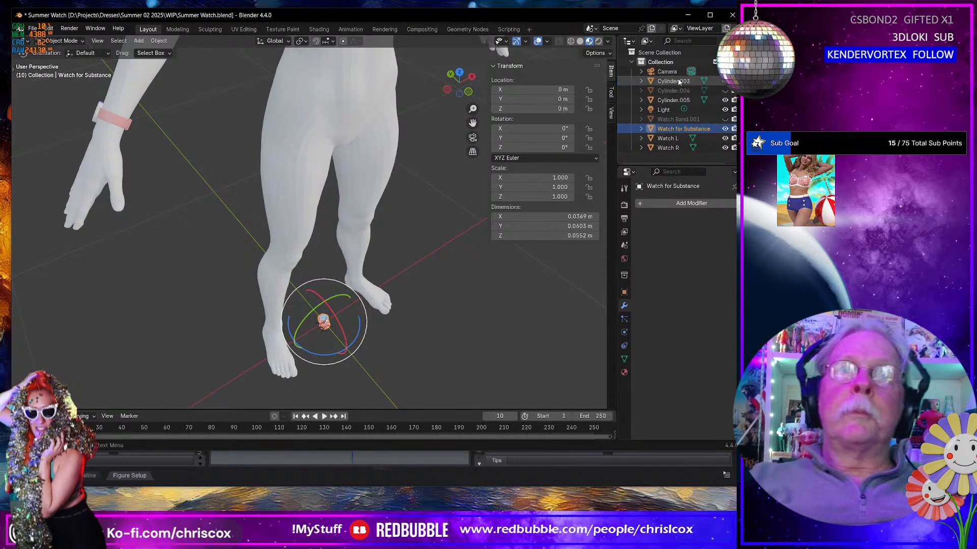
Step: Hide Cylinder.003 and Cylinder.005, and enter Edit Mode on Watch for Substance
left_click(725, 82)
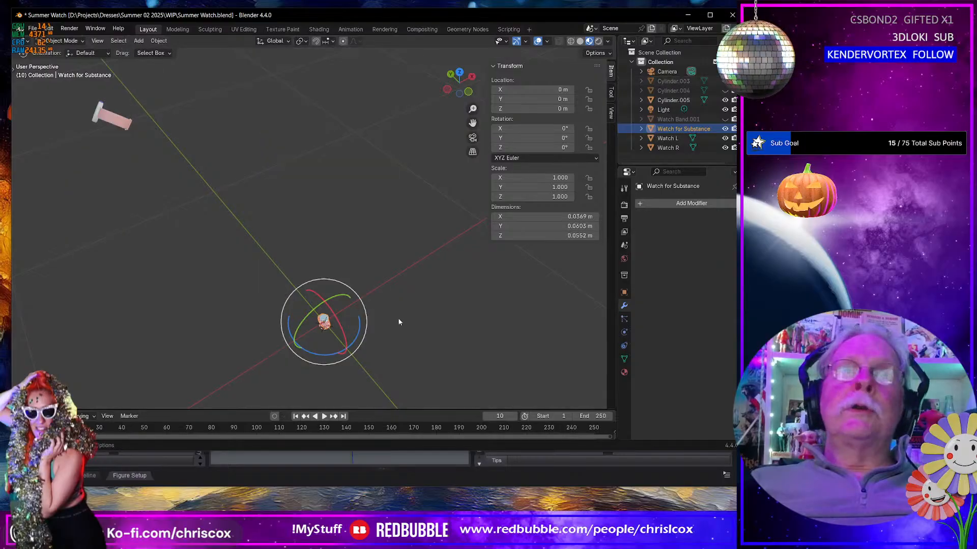
left_click(725, 100)
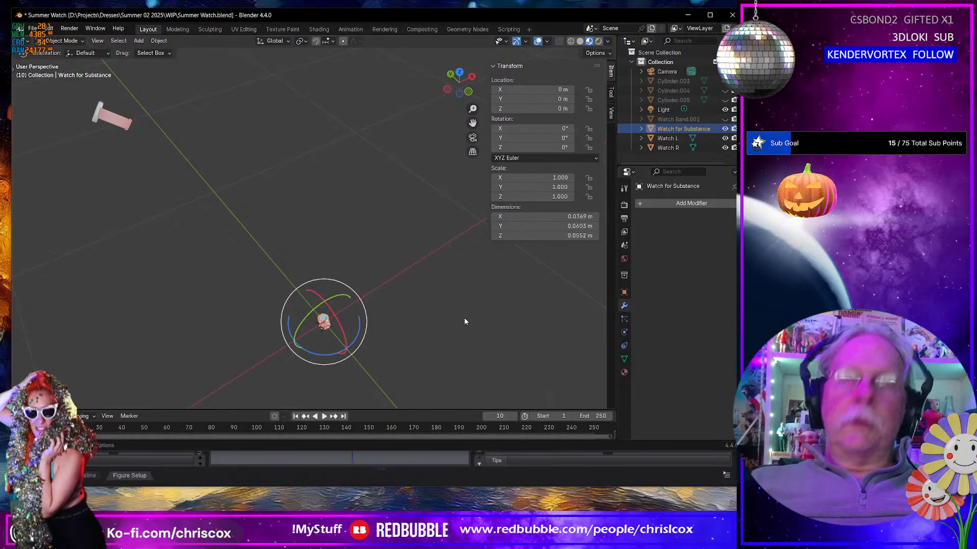
key("KP_Decimal")
key("Tab")
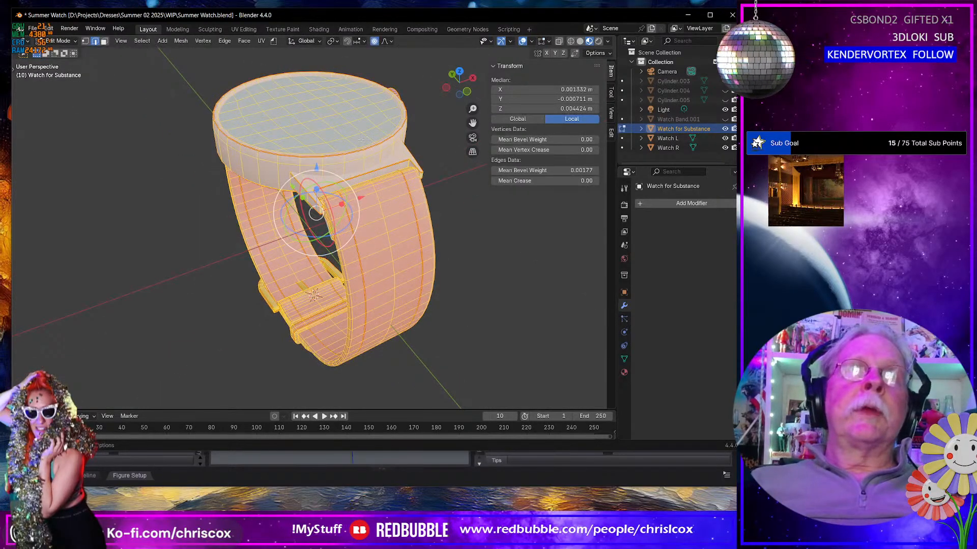
Step: Select the watch's linked glass geometry and move it about 0.0925 m along X with proportional editing off
left_click(327, 122)
key("ctrl+l")
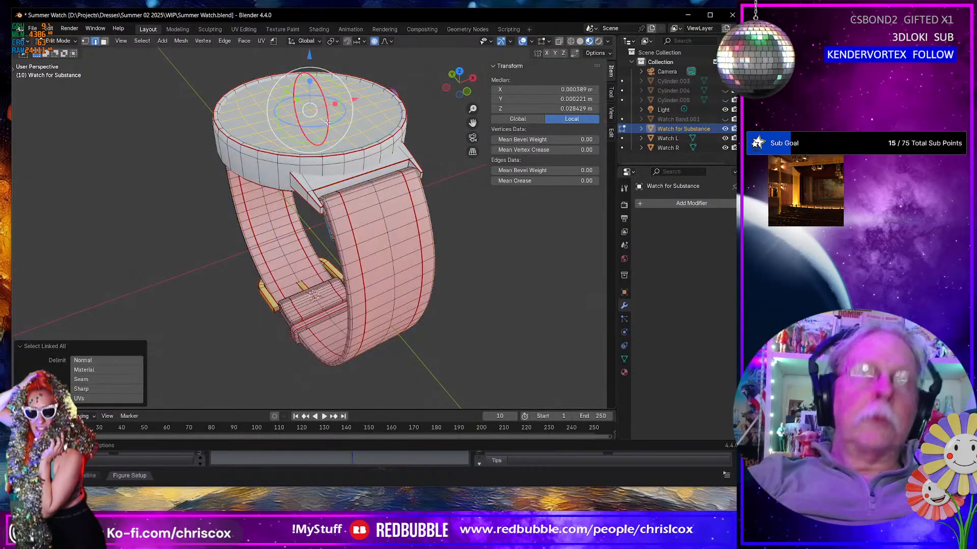
scroll(326, 132, "down", 6)
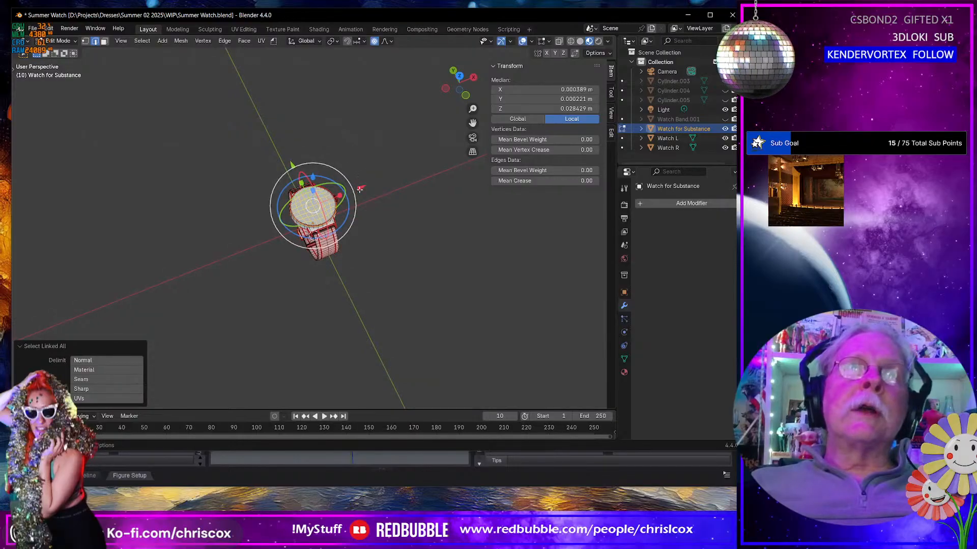
left_click_drag(361, 188, 458, 169)
key("ctrl+z")
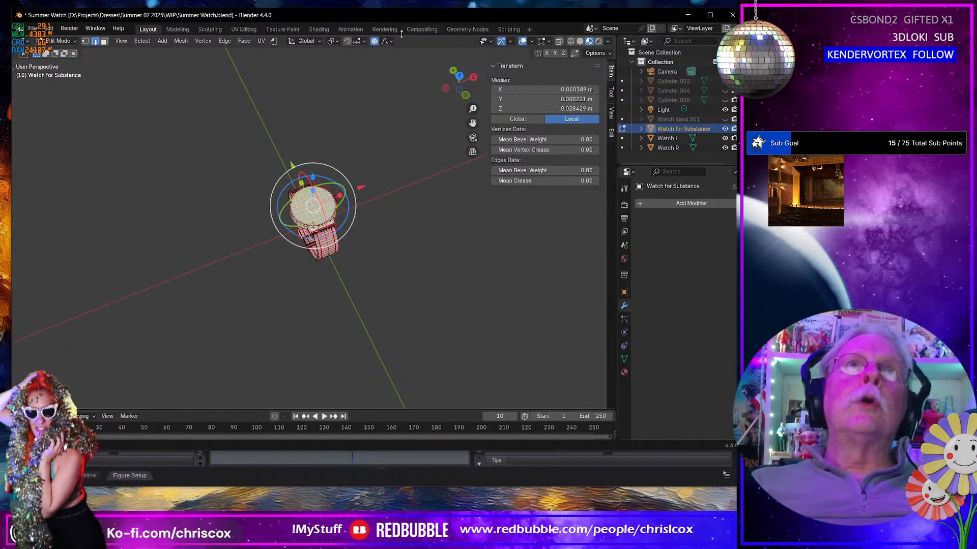
left_click_drag(361, 188, 482, 170)
Step: Select the linked geometry of both watch hands and move them about -0.0507 m along X, away from the dial
scroll(398, 258, "up", 5)
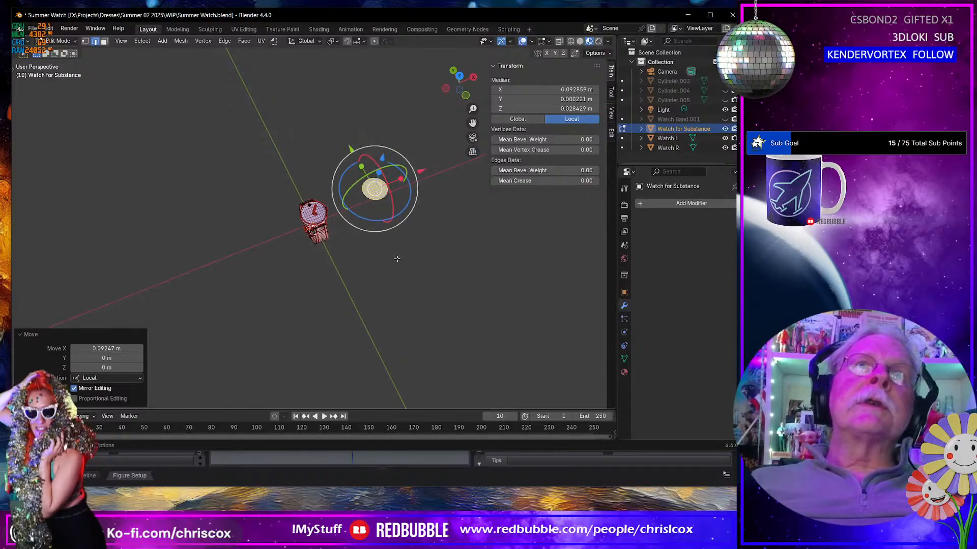
left_click(316, 159)
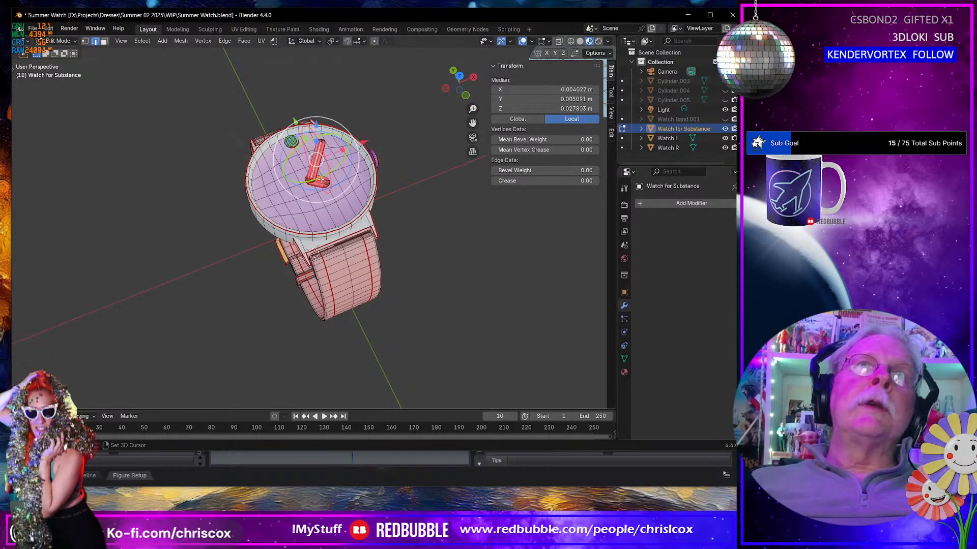
left_click(321, 182, "shift")
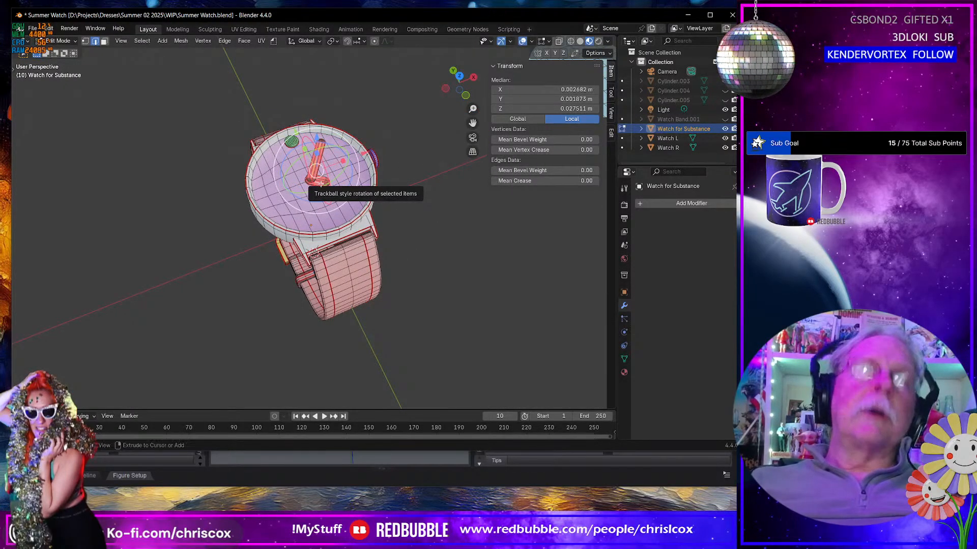
key("ctrl+l")
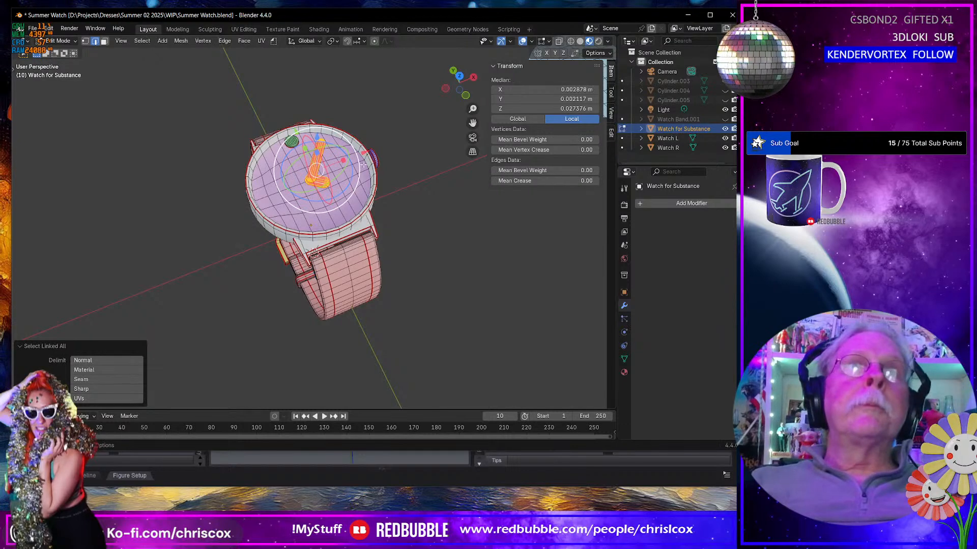
key("g")
key("x")
key("x")
left_click(173, 224)
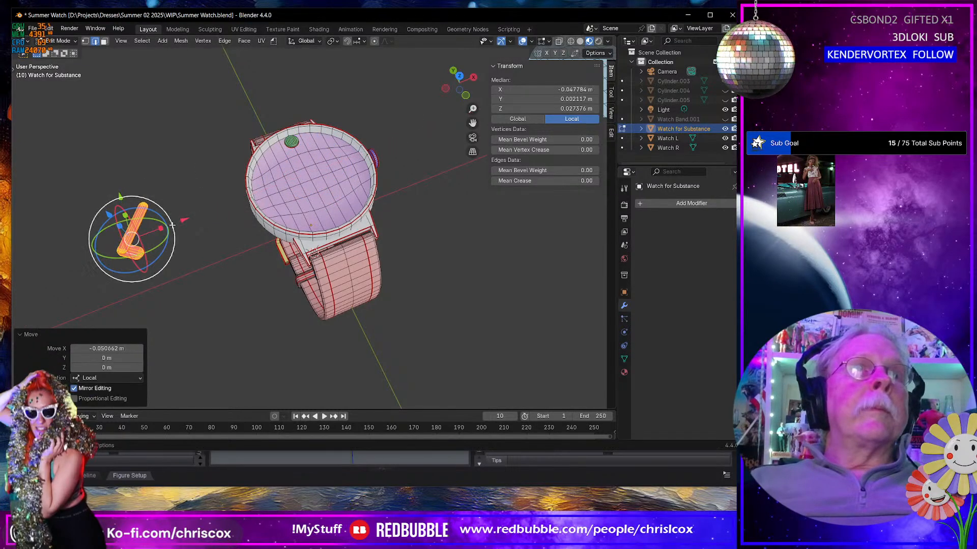
Step: Select only the longer watch hand's linked geometry and move it about -0.0343 m along X, apart from the shorter hand
left_click(145, 215)
key("ctrl+l")
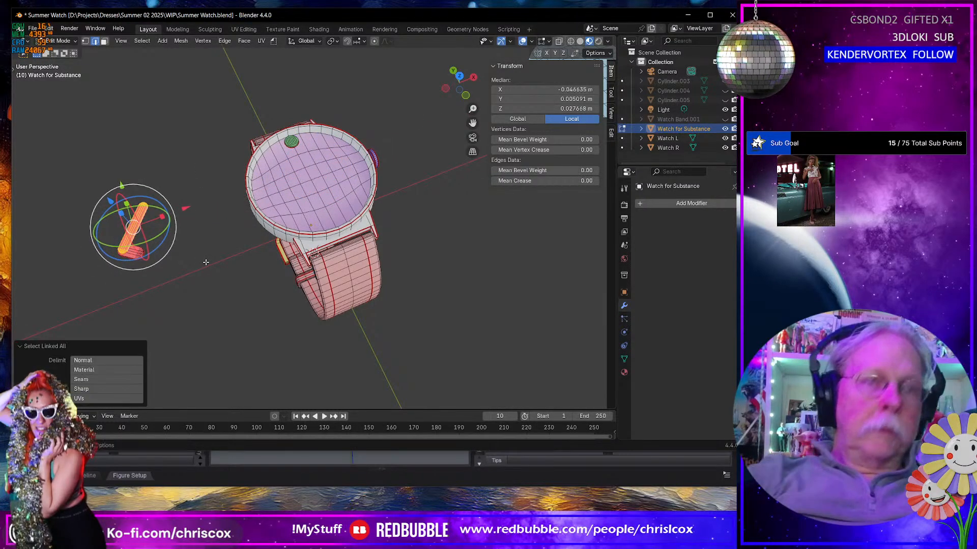
left_click_drag(183, 208, 55, 259)
Step: Examine the separated glass, hands and watch body from the side and from above
middle_click_drag(196, 268, 78, 139)
middle_click_drag(249, 202, 259, 244)
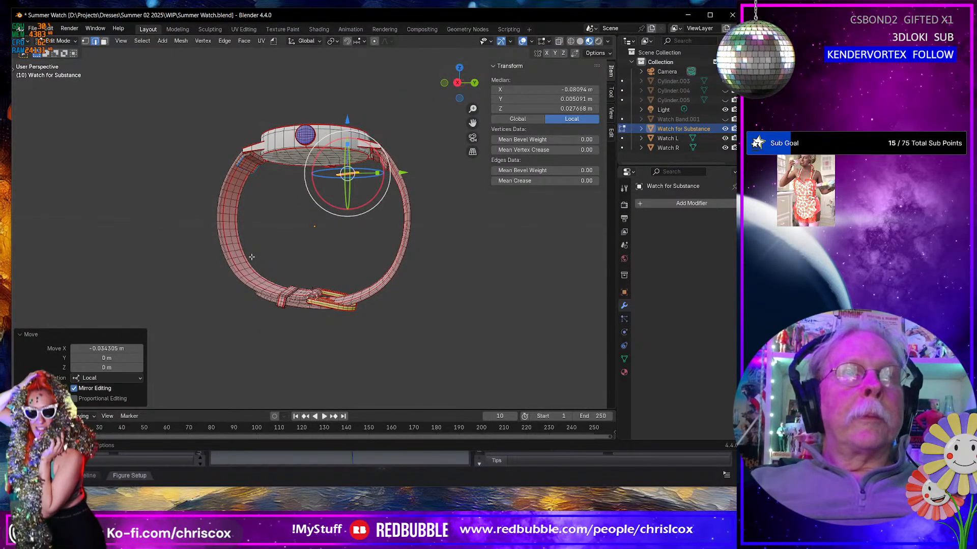
middle_click_drag(271, 258, 367, 315)
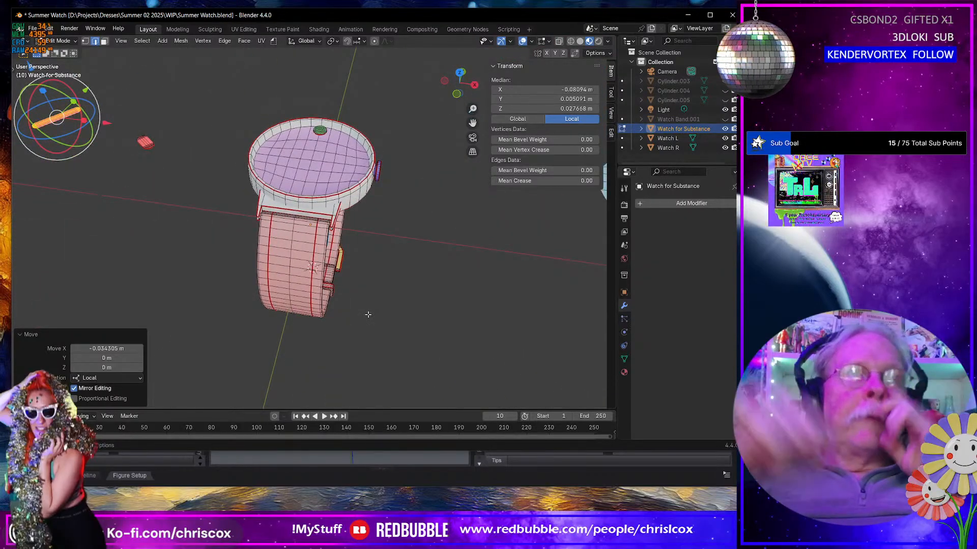
middle_click_drag(373, 312, 398, 263)
scroll(396, 260, "down", 4)
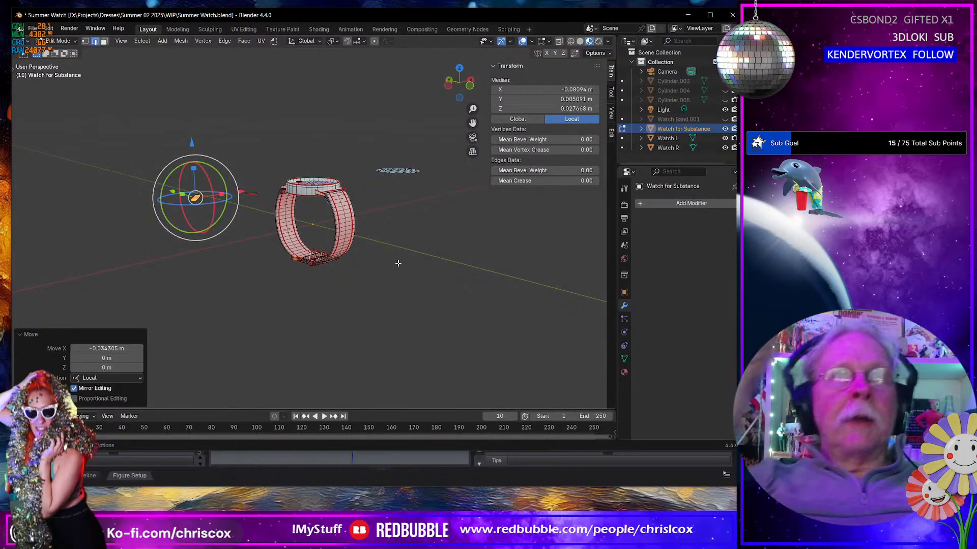
middle_click_drag(390, 261, 328, 324)
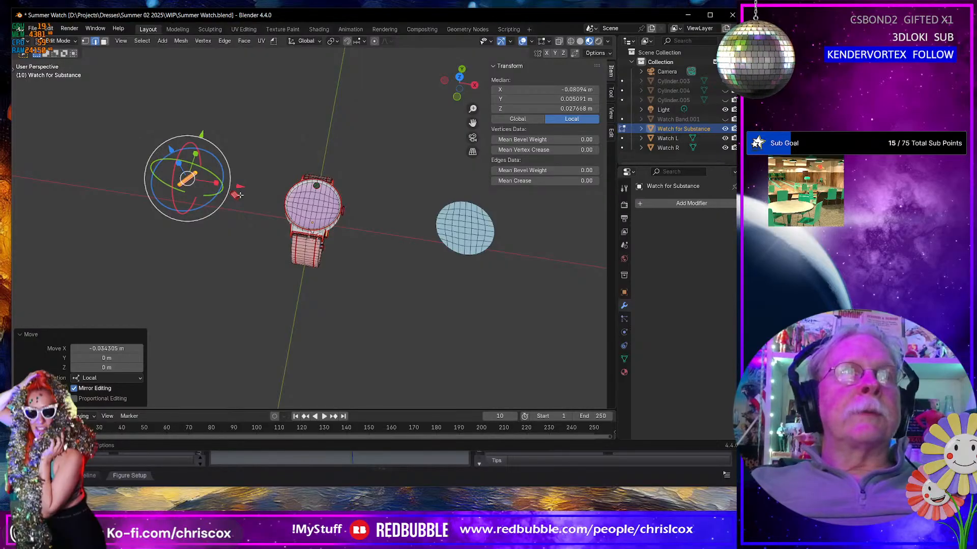
mouse_move(349, 223)
middle_mouse_down()
mouse_move(368, 219)
mouse_move(380, 233)
mouse_move(351, 235)
middle_mouse_up()
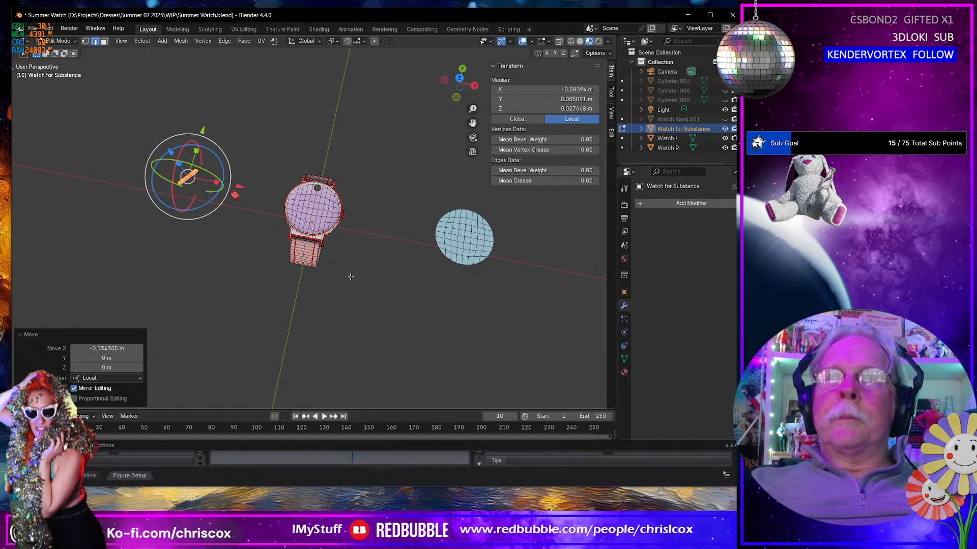
middle_click_drag(377, 298, 409, 281)
Step: Leave Edit Mode and export a Wavefront OBJ with materials into the Substance folder as "Summer Watch idS.obj"
key("Tab")
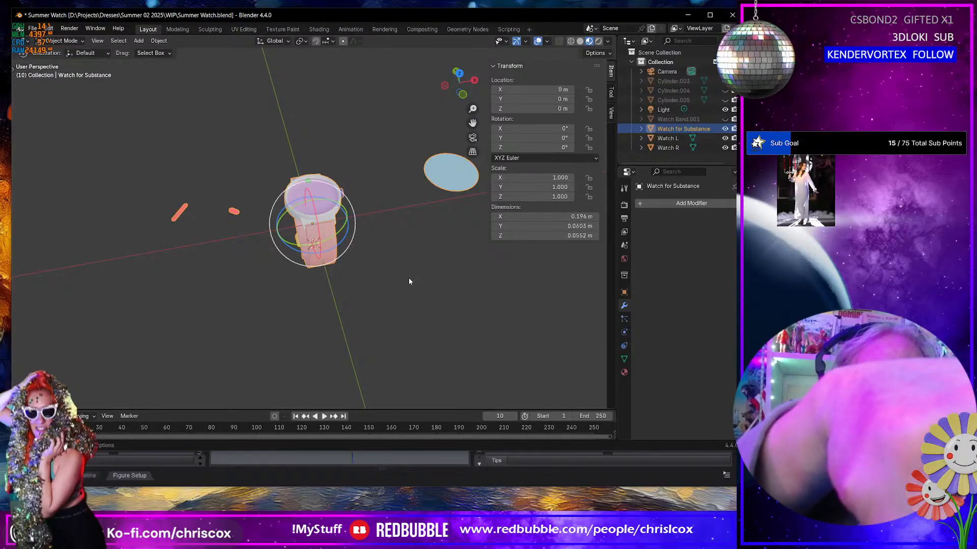
key("ctrl+shift+e")
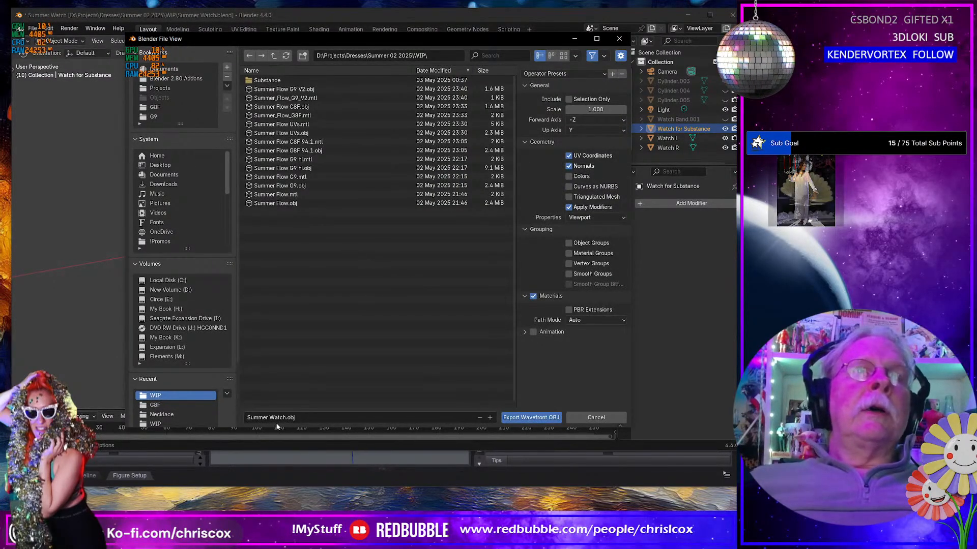
left_click(264, 81)
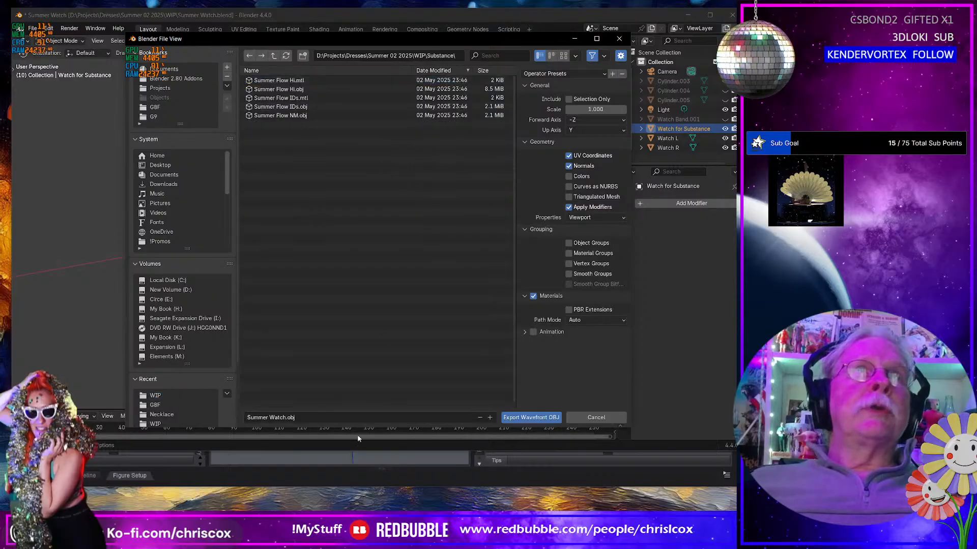
left_click(323, 419)
left_click(324, 420)
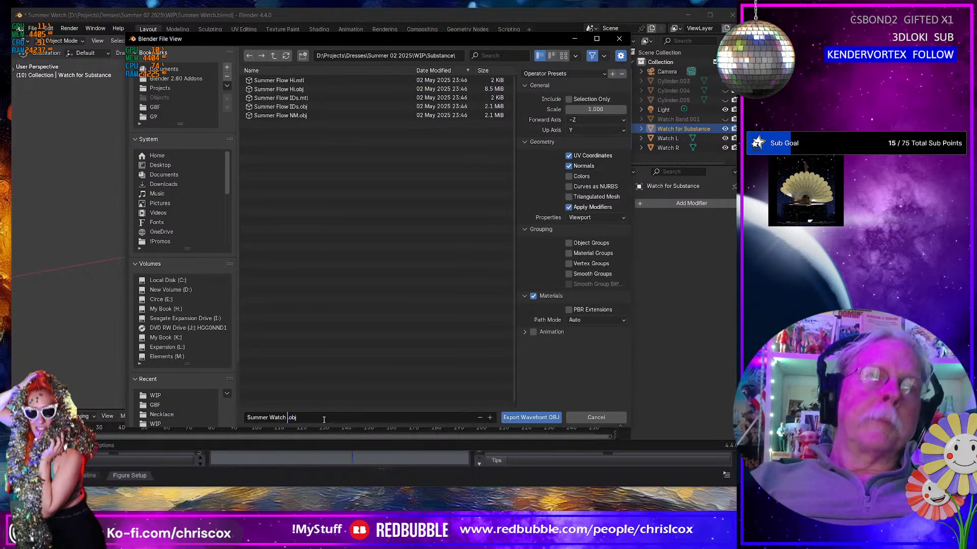
type("LDs")
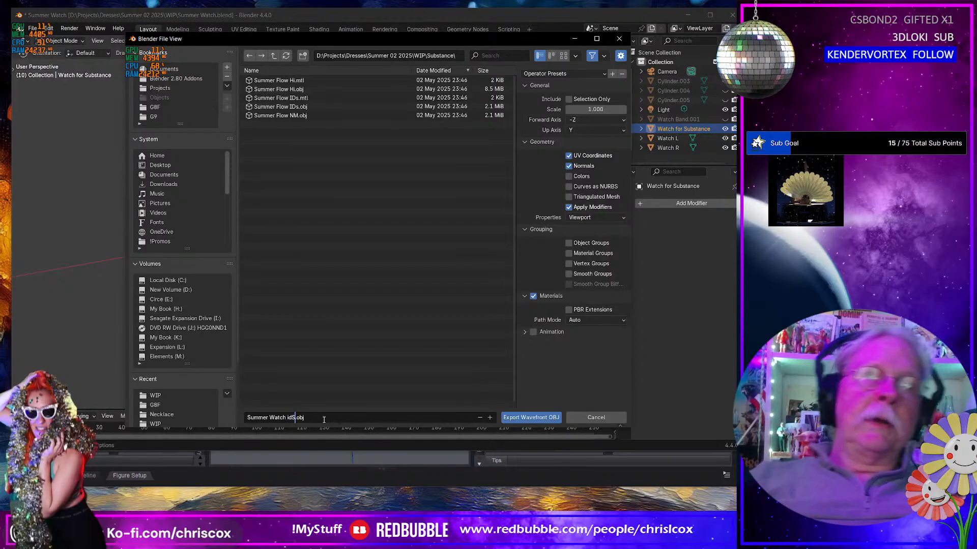
left_click(550, 418)
left_click(543, 419)
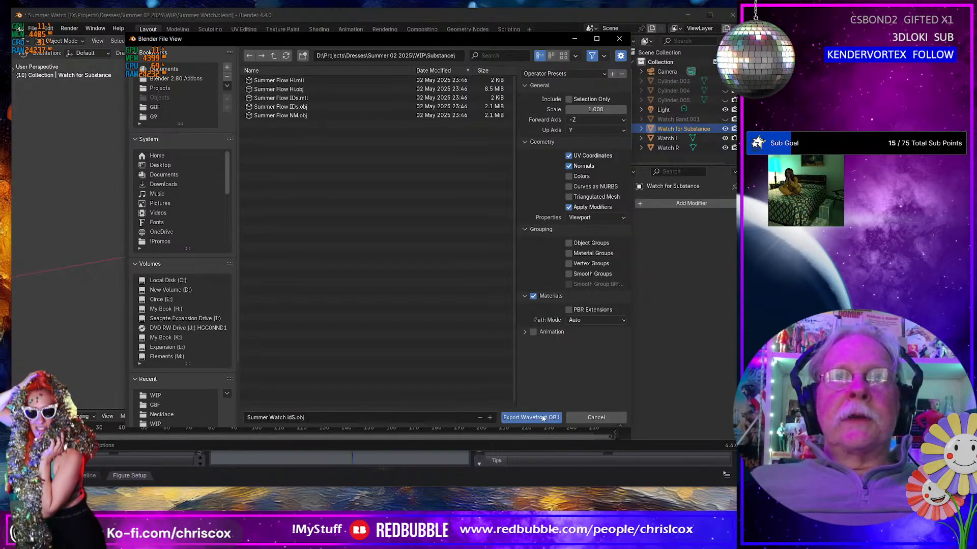
Step: Export a Wavefront OBJ without materials into the Substance folder as "Summer Watch NM.obj", and save the Summer Watch.blend file
key("ctrl+shift+e")
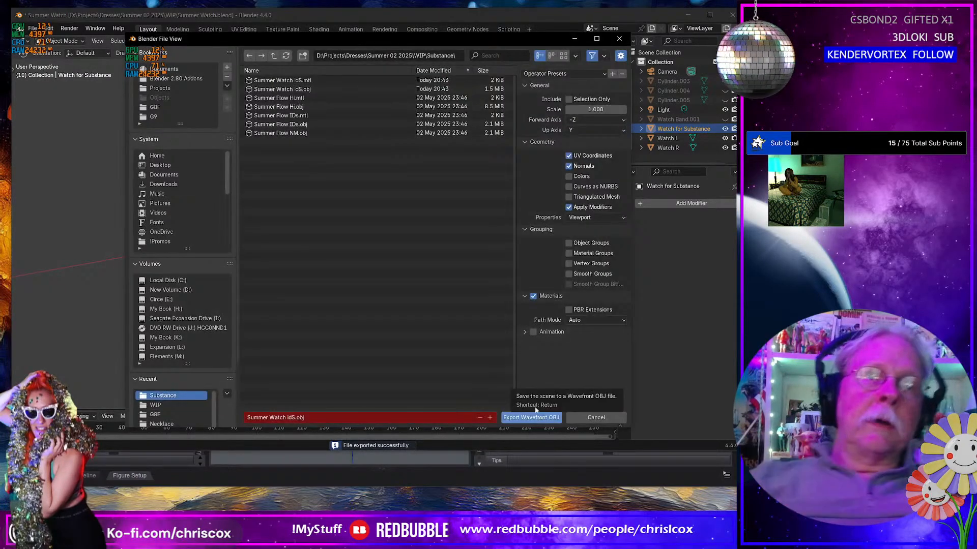
left_click(533, 296)
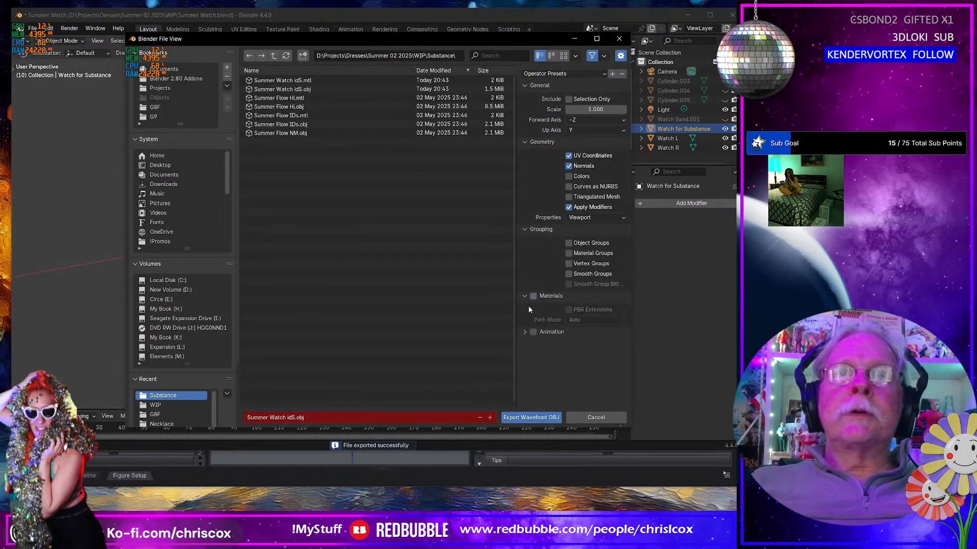
left_click(313, 417)
key("Home")
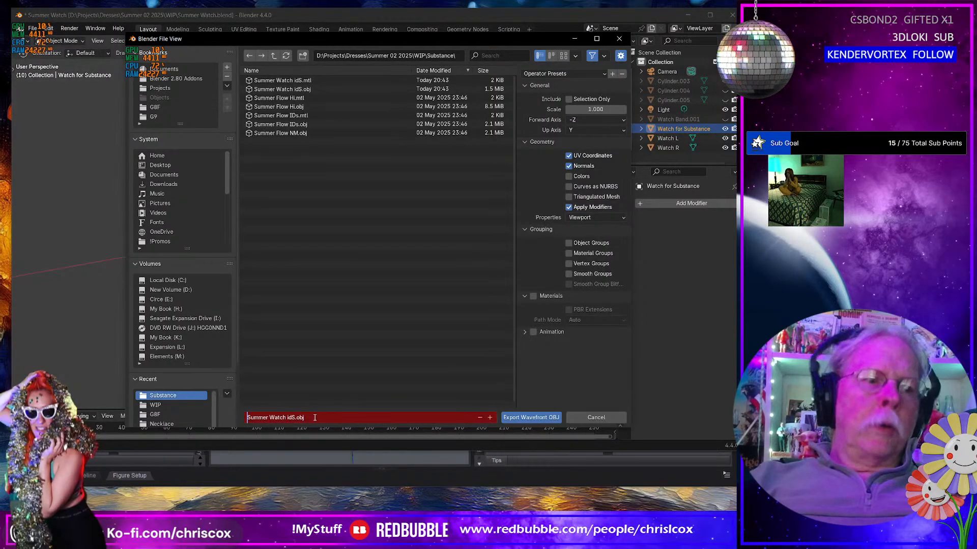
key("Right")
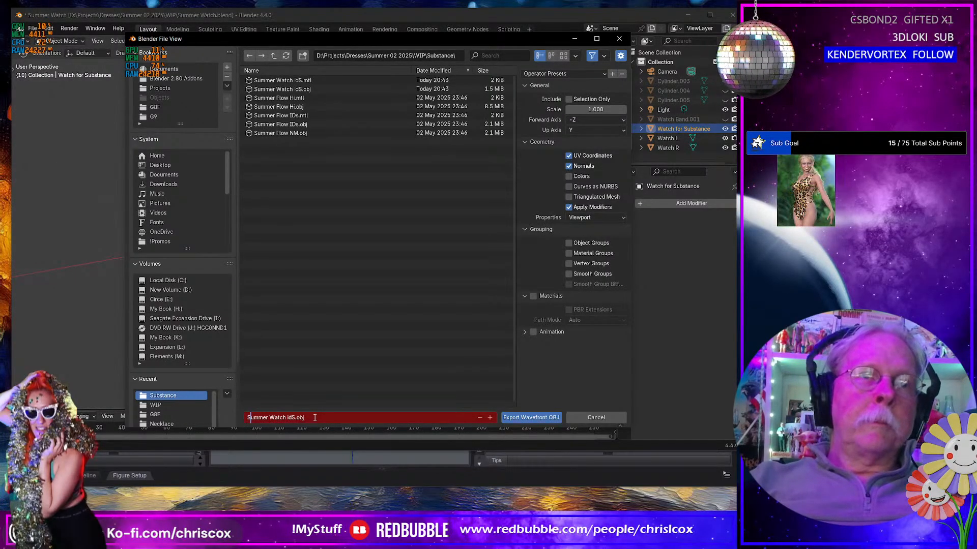
key("BackSpace")
key("BackSpace")
key("BackSpace")
key("BackSpace")
key("BackSpace")
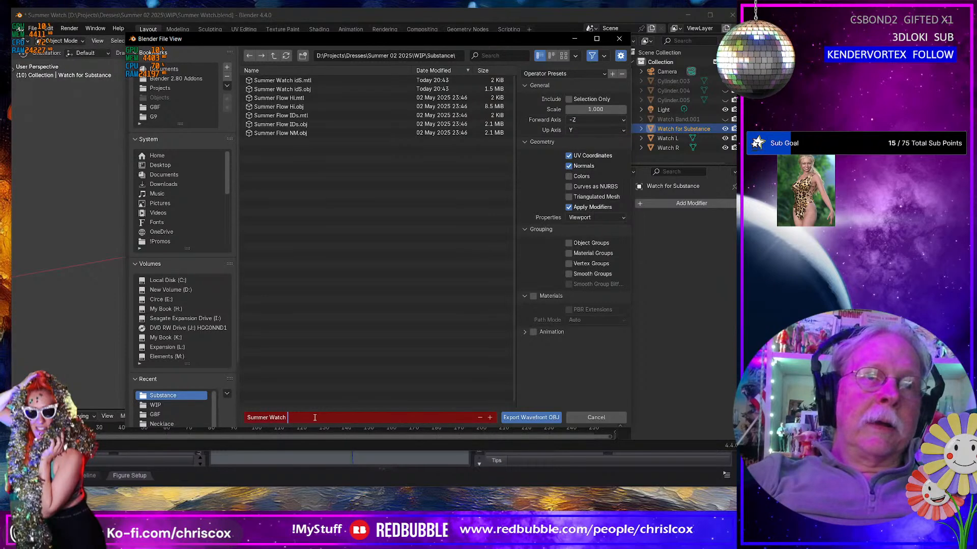
left_click(548, 416)
middle_click_drag(429, 340, 388, 292)
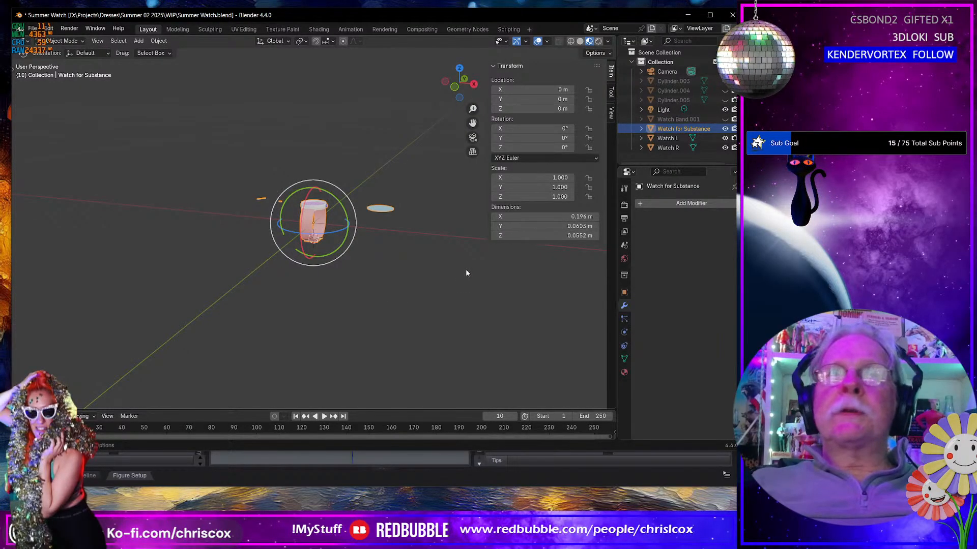
key("ctrl+s")
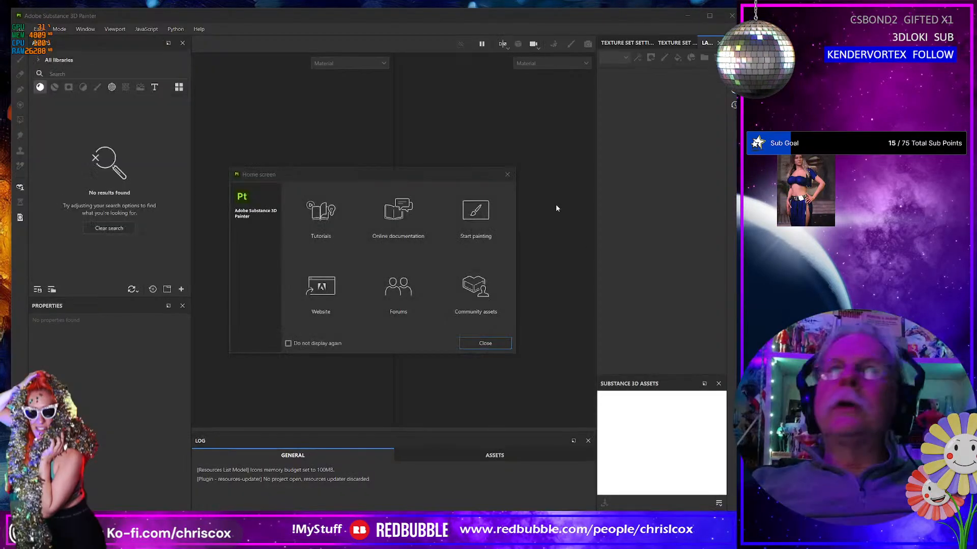
Step: In Adobe Substance 3D Painter, dismiss the home screen and create a new project from Summer Watch NM.obj
left_click(483, 344)
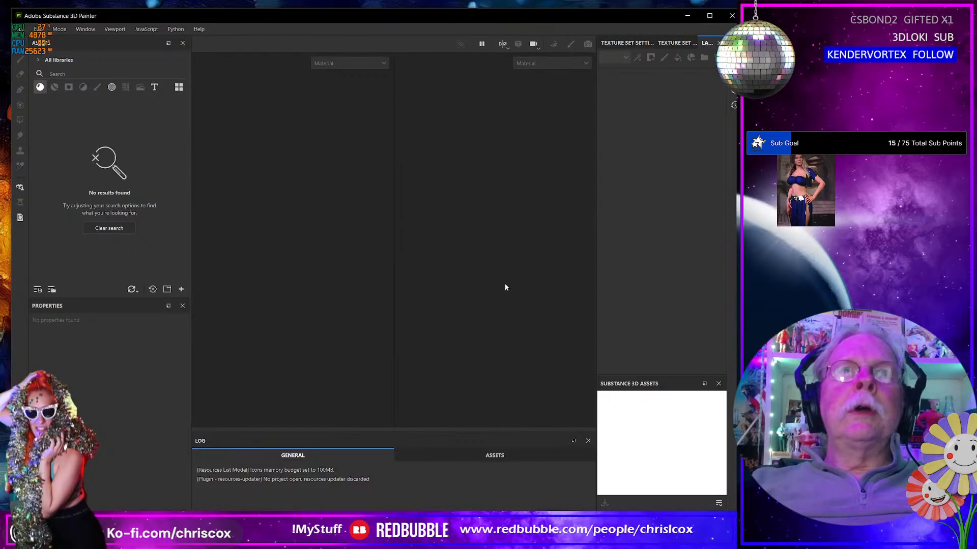
left_click(21, 30)
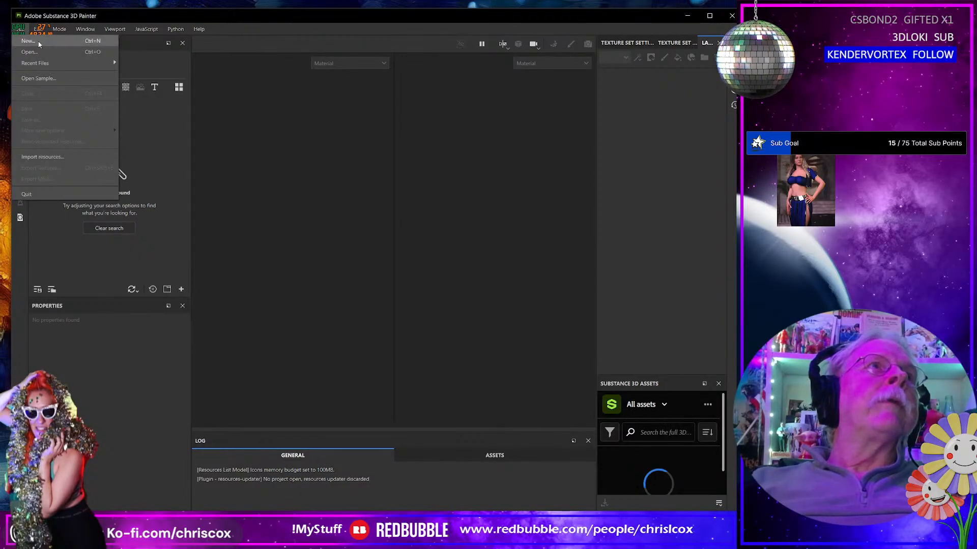
left_click(38, 41)
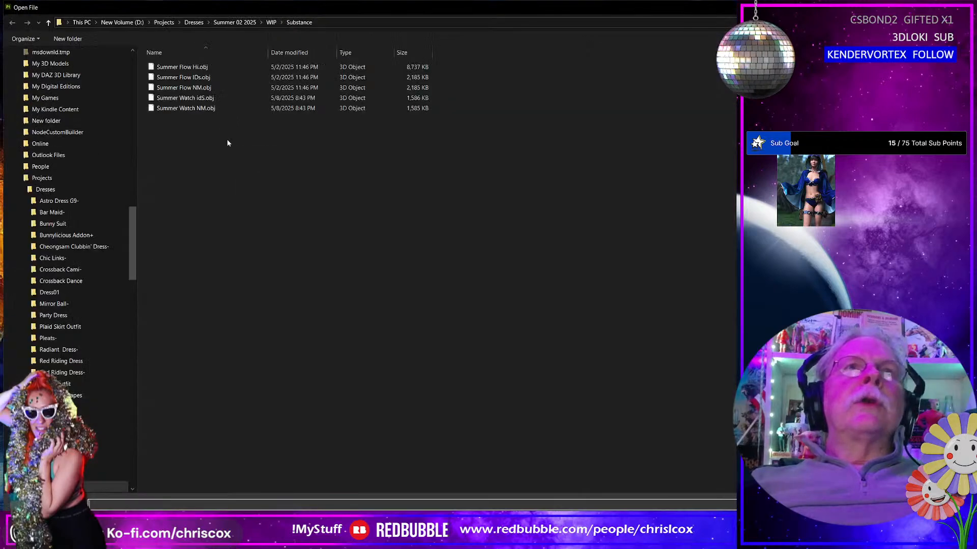
left_click(206, 108)
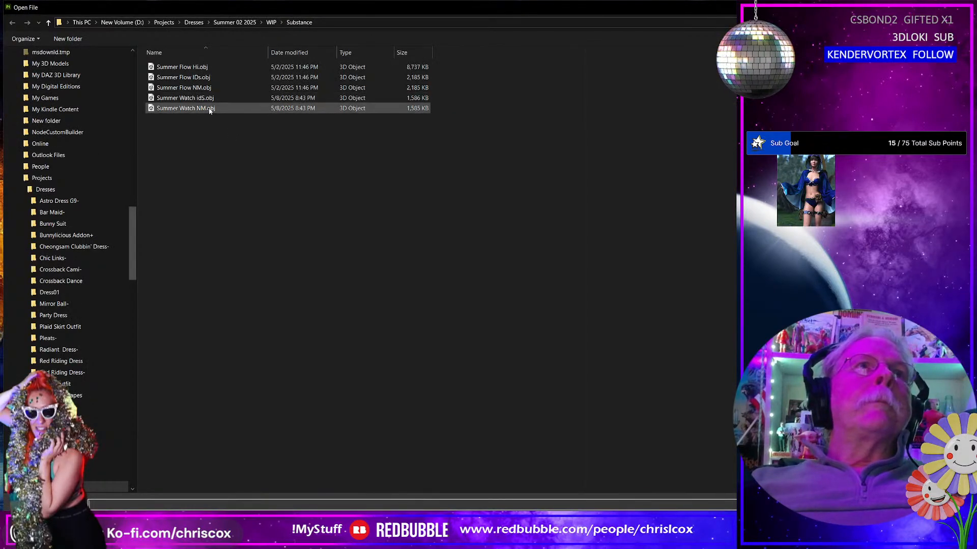
key("Return")
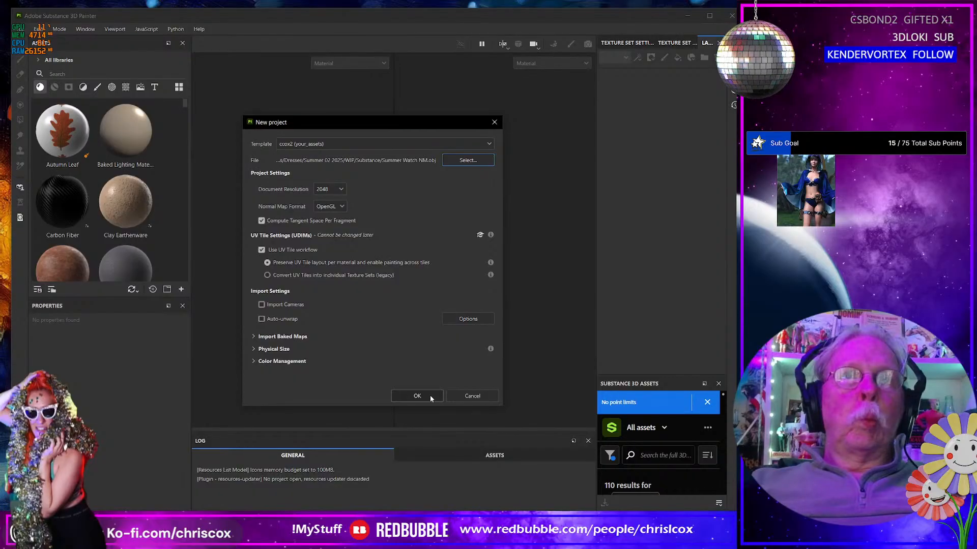
left_click(417, 395)
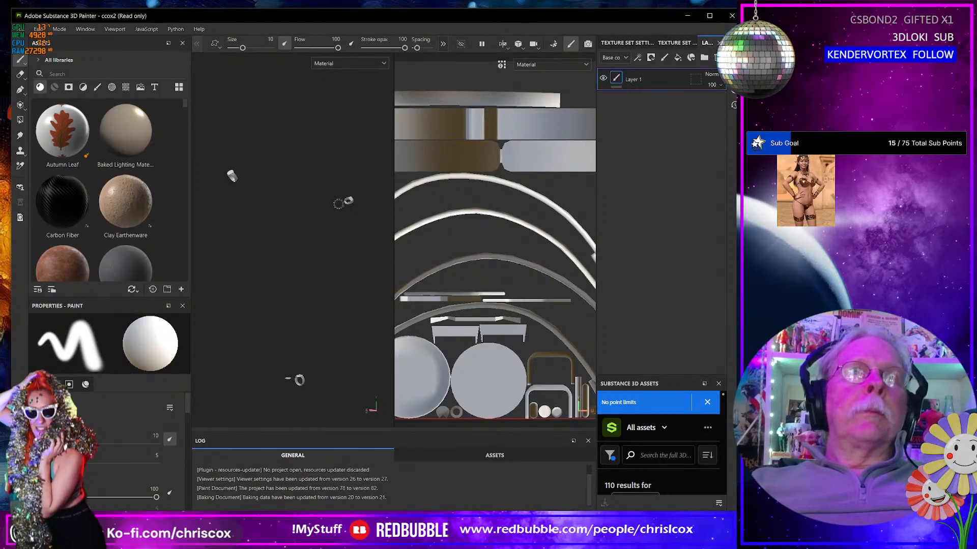
mouse_move(345, 205)
left_mouse_down("alt")
mouse_move(363, 238)
mouse_move(330, 250)
left_mouse_up("alt")
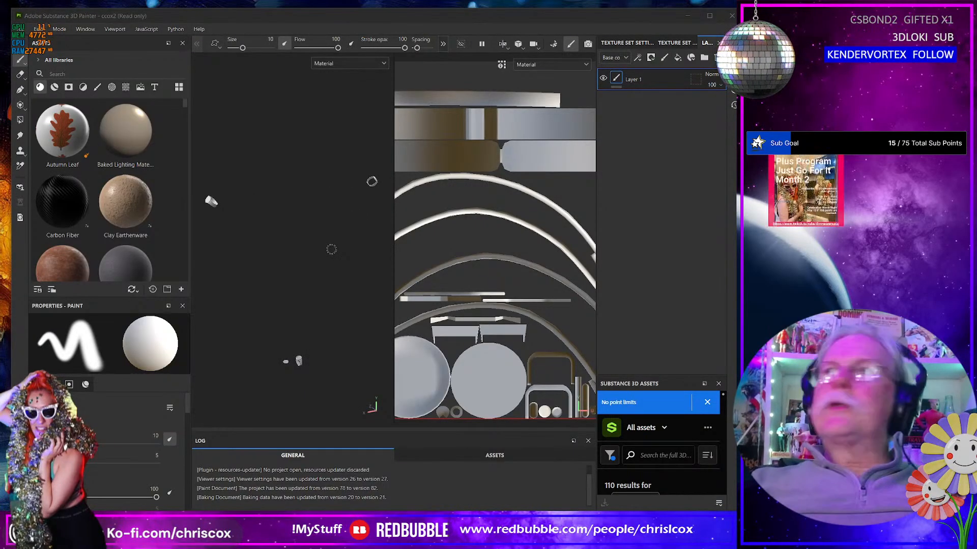
Step: In Blender, apply the saved OBJ export preset with Selection Only and Vertex Groups, disable Materials, and overwrite Summer Watch NM.obj
key("alt+Tab")
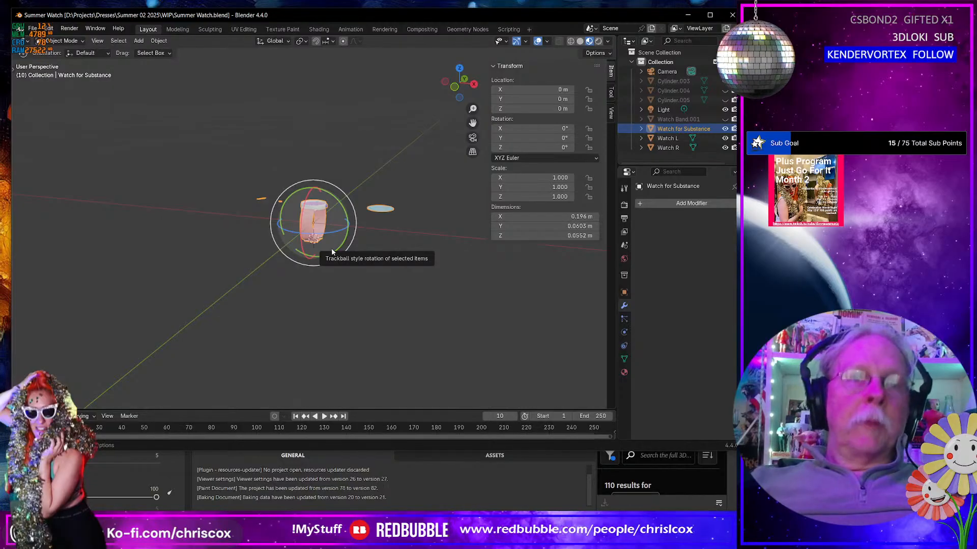
key("ctrl+shift+e")
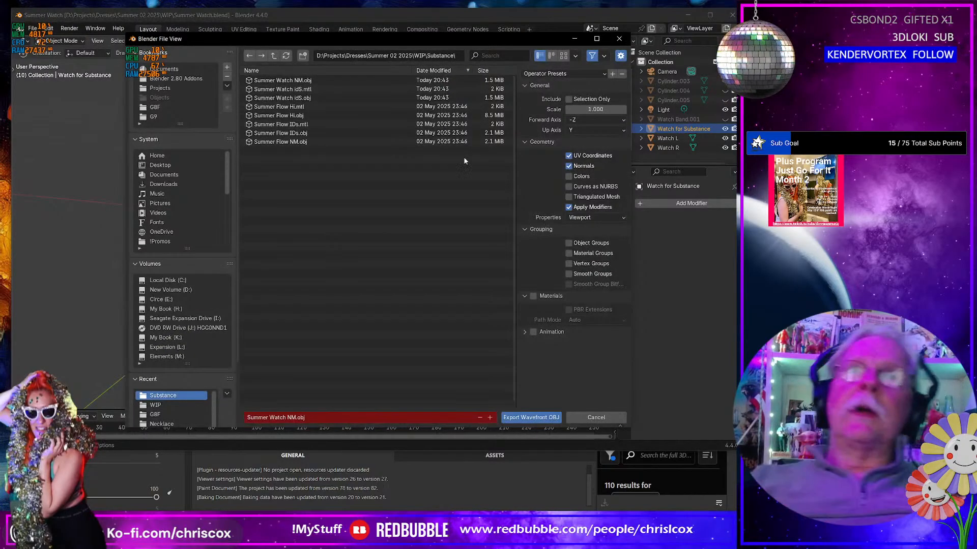
left_click(562, 73)
left_click(537, 97)
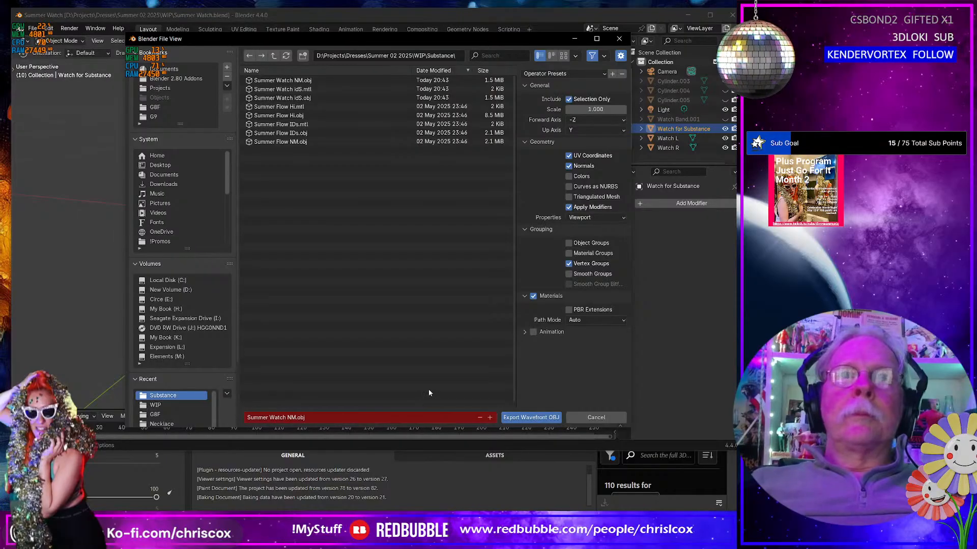
left_click(533, 296)
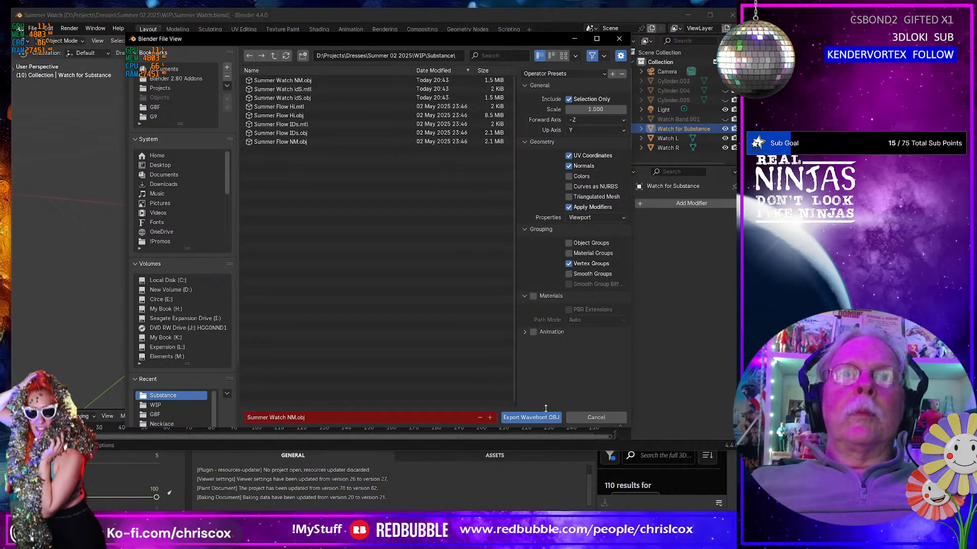
left_click(534, 417)
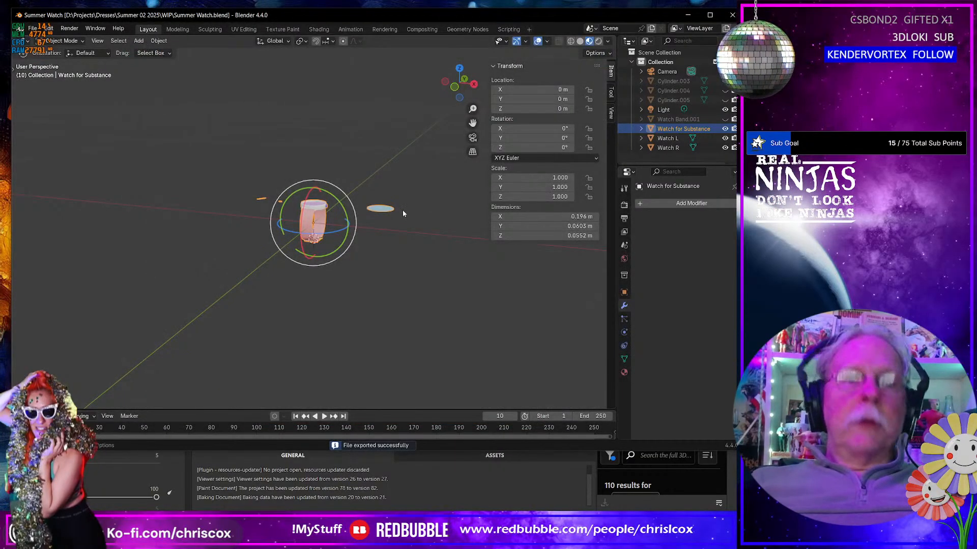
Step: Export the selected watch without materials over Summer Watch idS.obj and again over Summer Watch NM.obj
key("ctrl+shift+e")
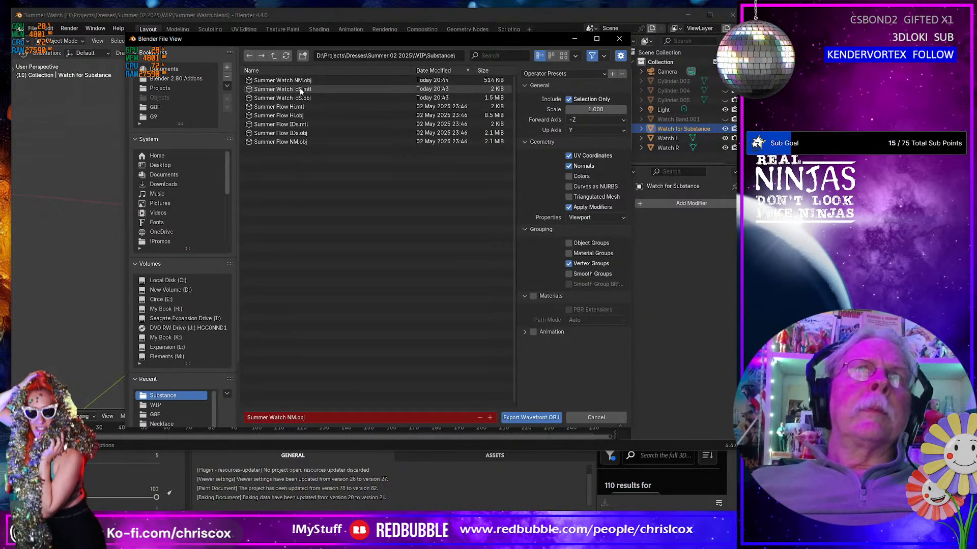
double_click(300, 98)
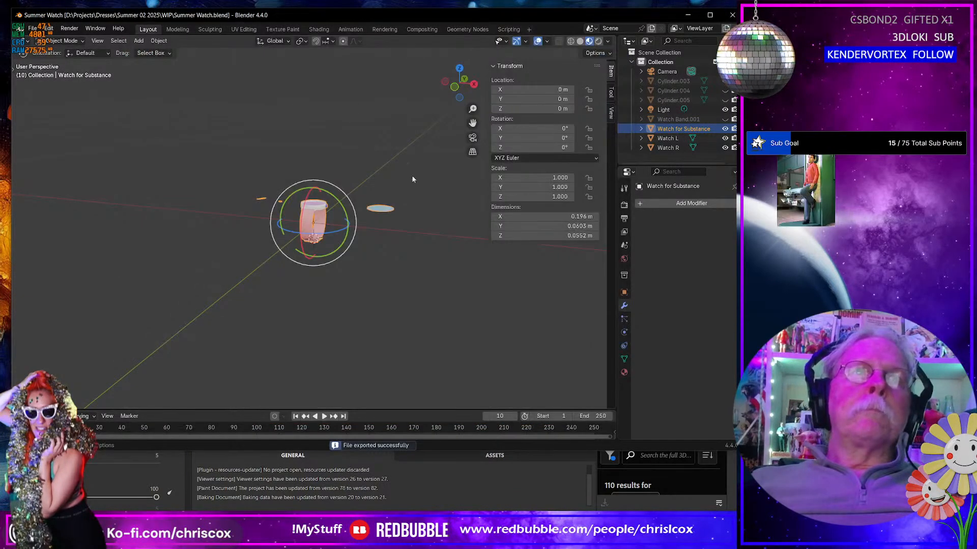
key("ctrl+shift+i")
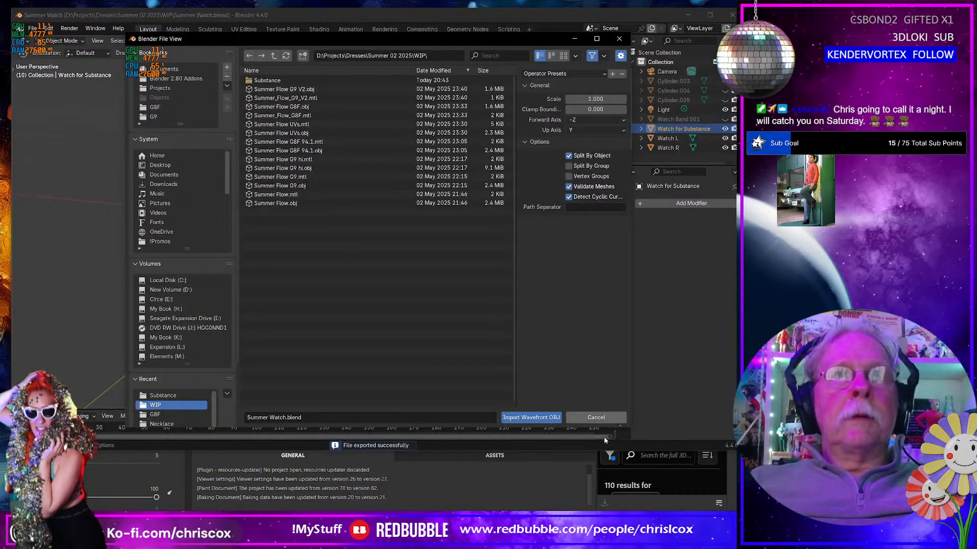
left_click(597, 417)
key("ctrl+shift+e")
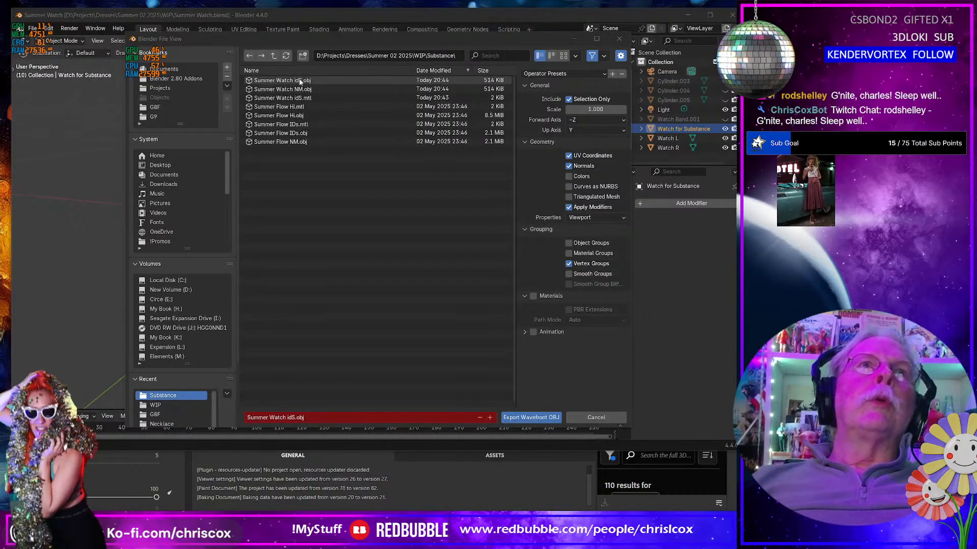
left_click(544, 416)
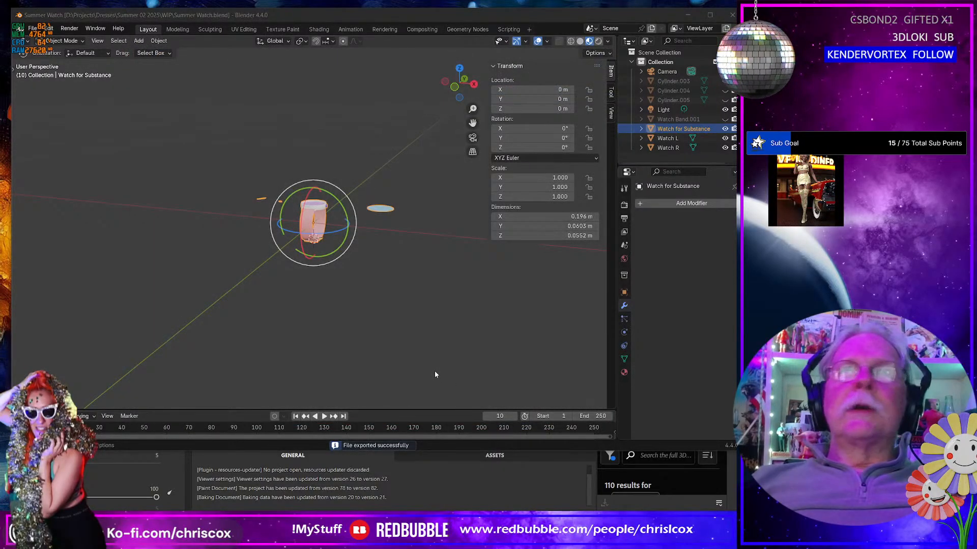
Step: In Substance 3D Painter, try to replace the project mesh with the re-exported Summer Watch NM.obj through the project configuration
key("alt+Tab")
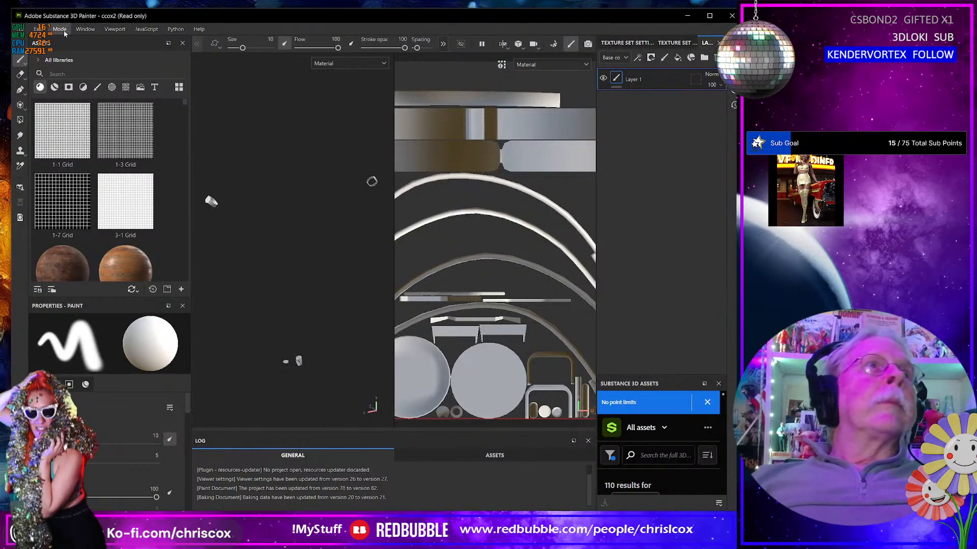
left_click(39, 29)
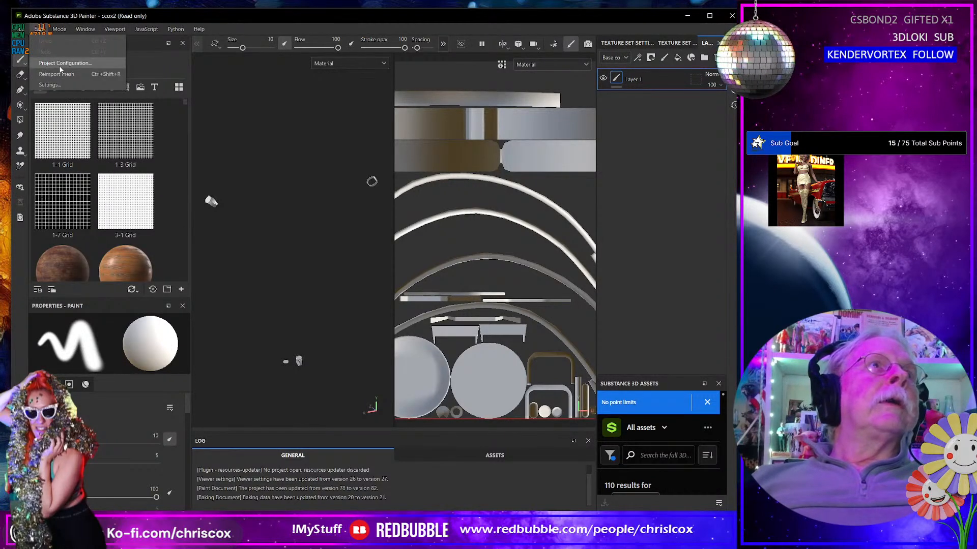
left_click(60, 65)
left_click(452, 187)
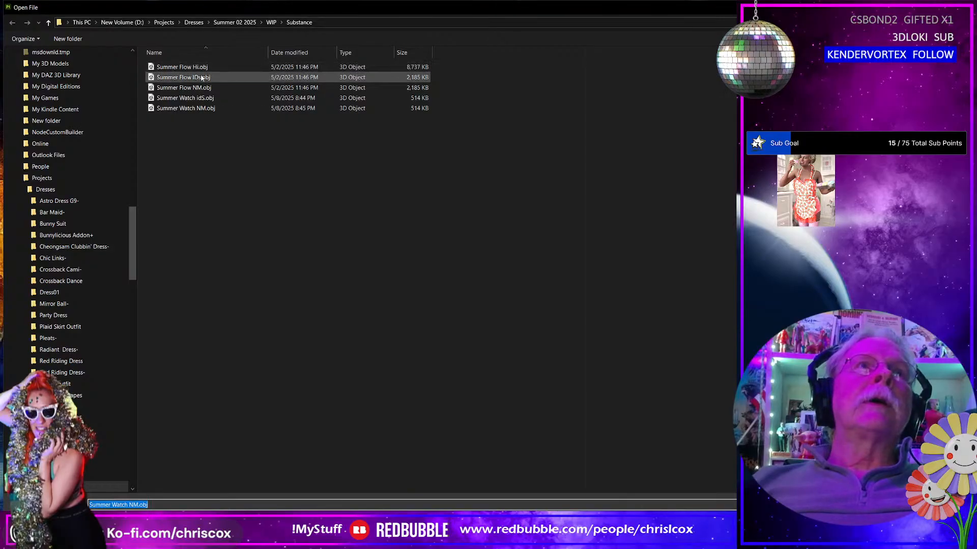
double_click(203, 109)
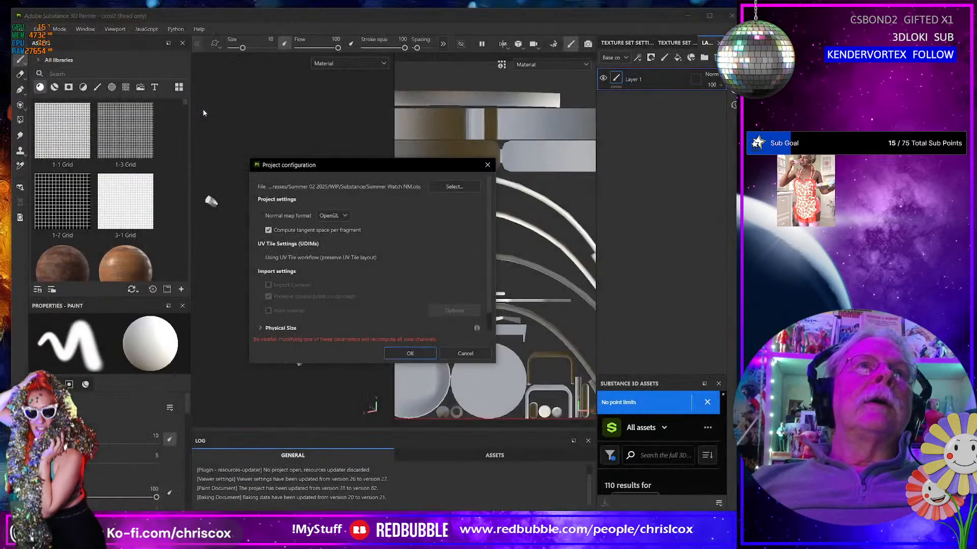
key("Return")
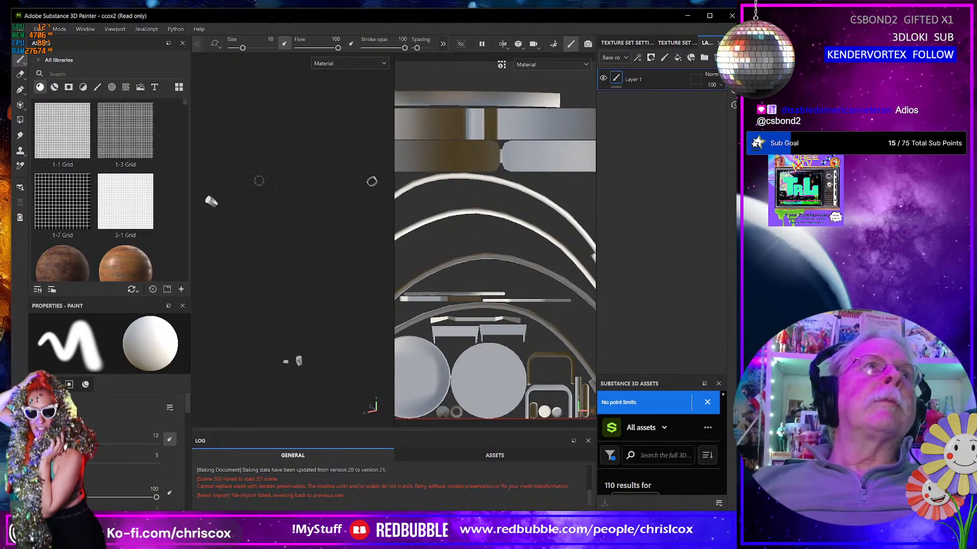
Step: Back in Blender, reselect the Watch for Substance object and export it without materials over Summer Watch NM.obj
key("alt+Tab")
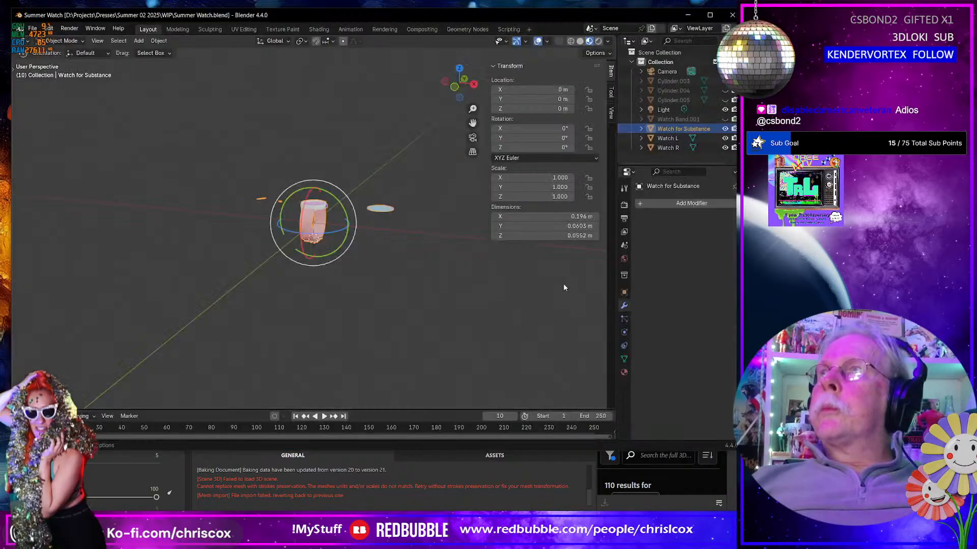
left_click(391, 247)
key("Tab")
key("Tab")
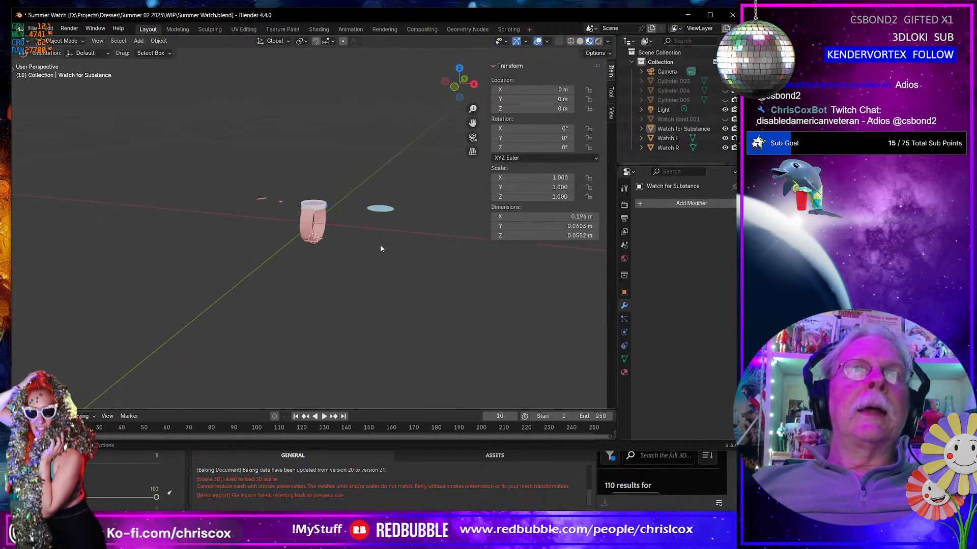
left_click(310, 213)
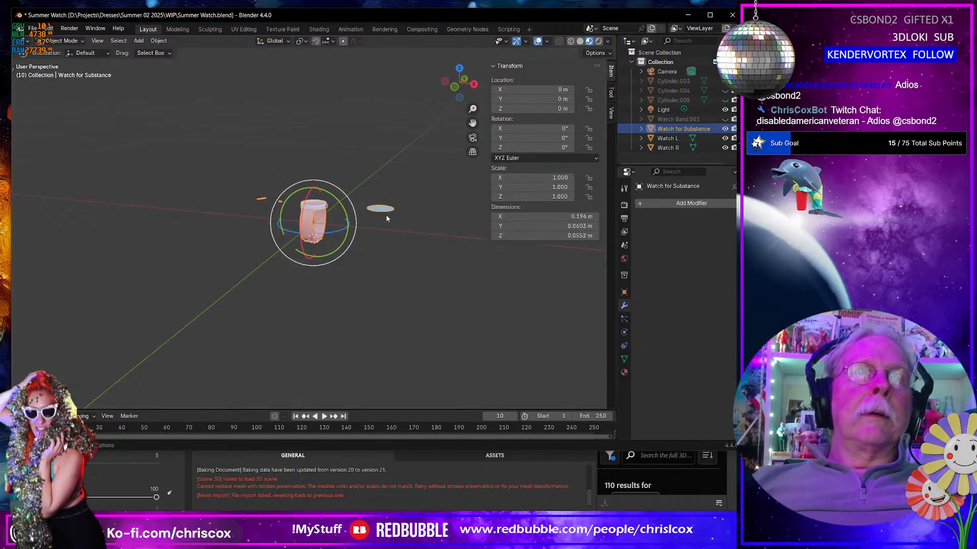
key("ctrl+shift+e")
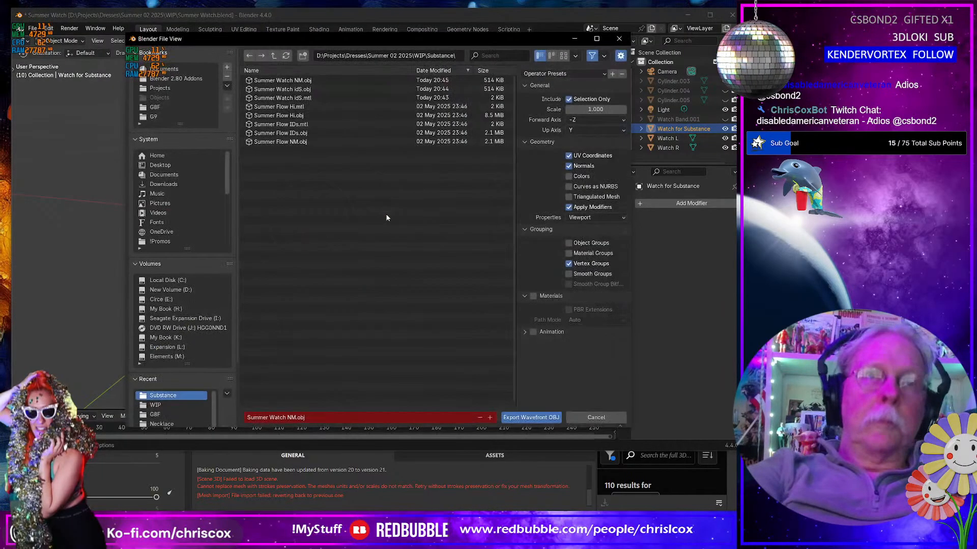
left_click(290, 81)
left_click(536, 417)
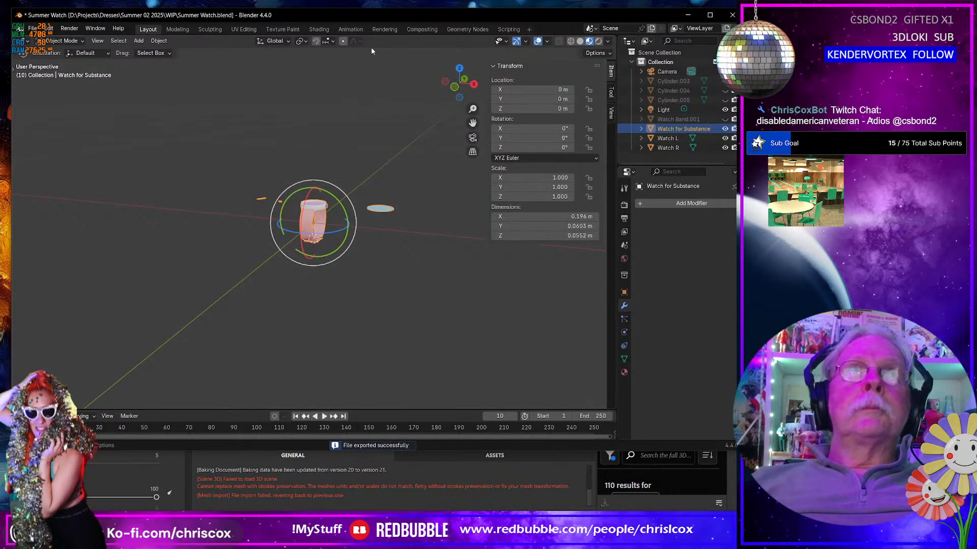
Step: Switch to the UV Editing workspace and examine the UV layout of the whole Watch for Substance mesh
left_click(244, 30)
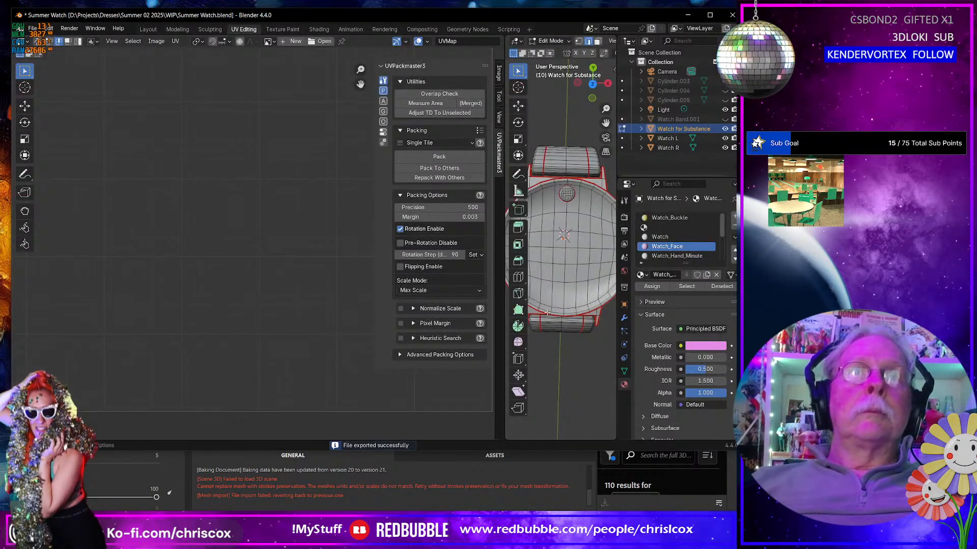
key("a")
scroll(283, 307, "up", 2)
scroll(284, 306, "down", 10)
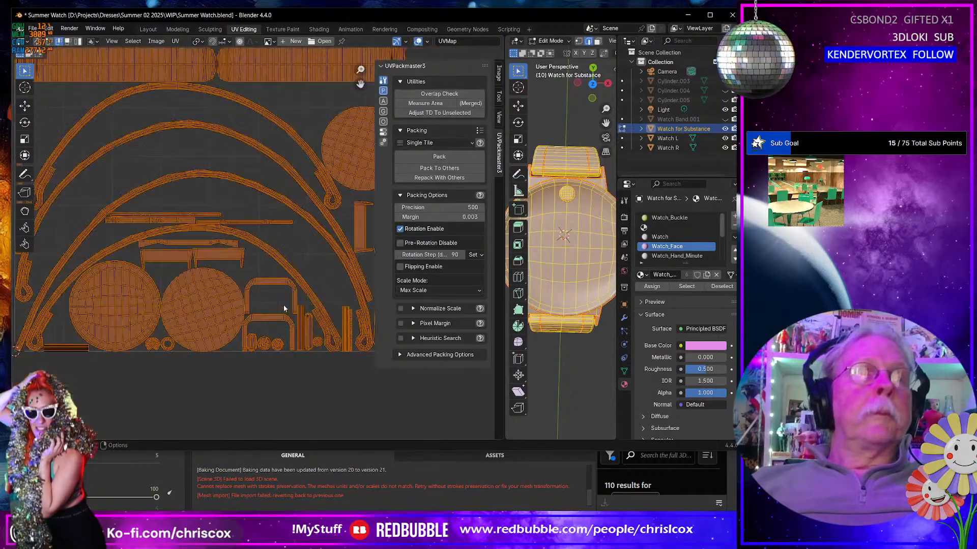
scroll(283, 309, "up", 4)
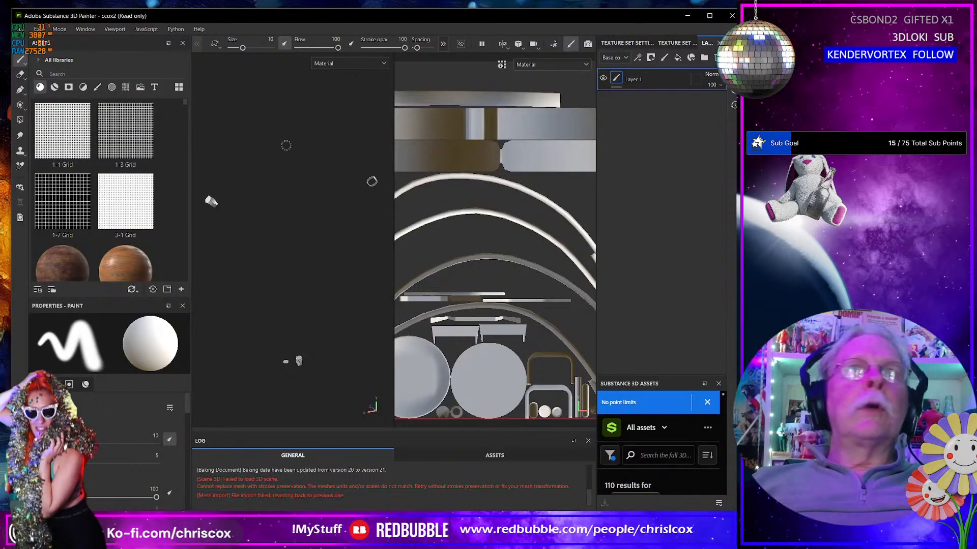
Step: In Substance 3D Painter, create a new 2048 project from Summer Watch NM.obj with the ccox2 template, discarding the current project's changes
left_click(28, 31)
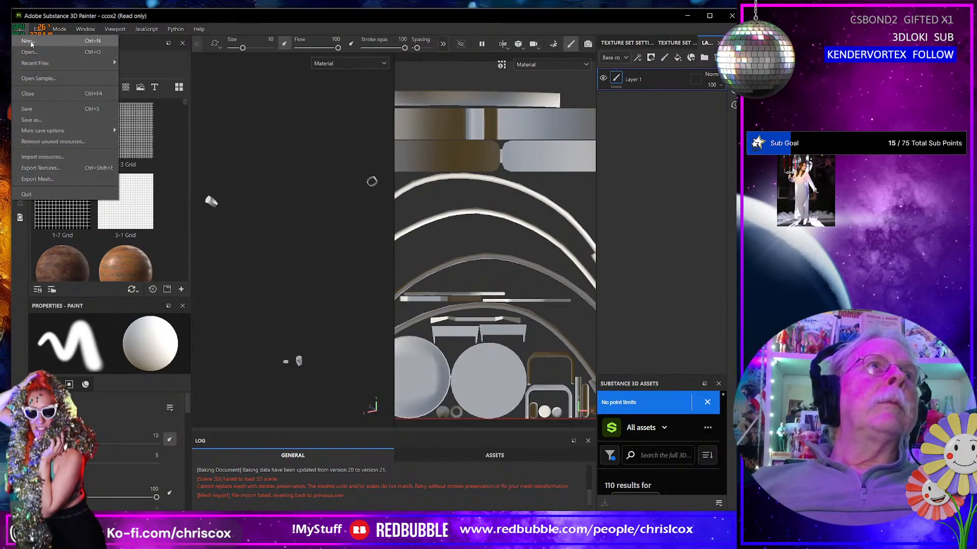
left_click(30, 39)
left_click(467, 160)
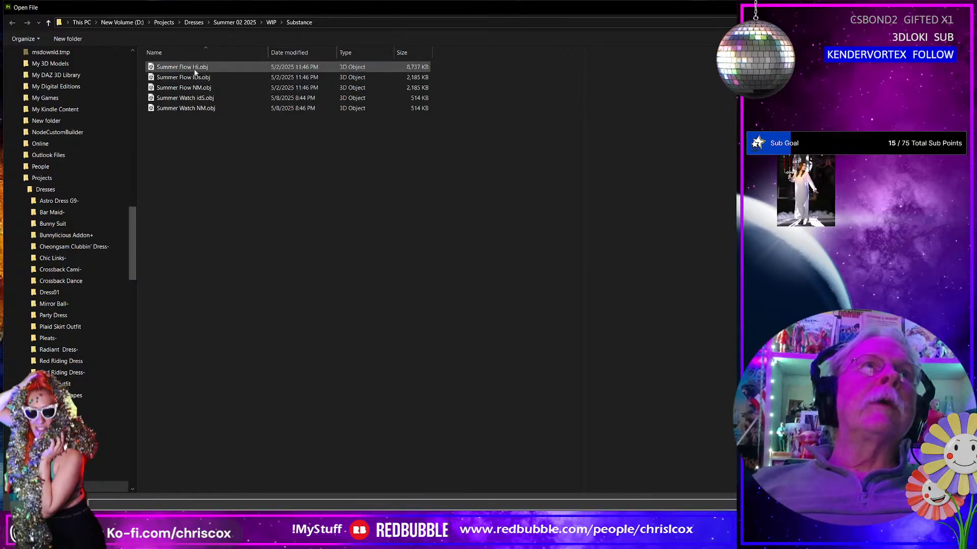
left_click(197, 109)
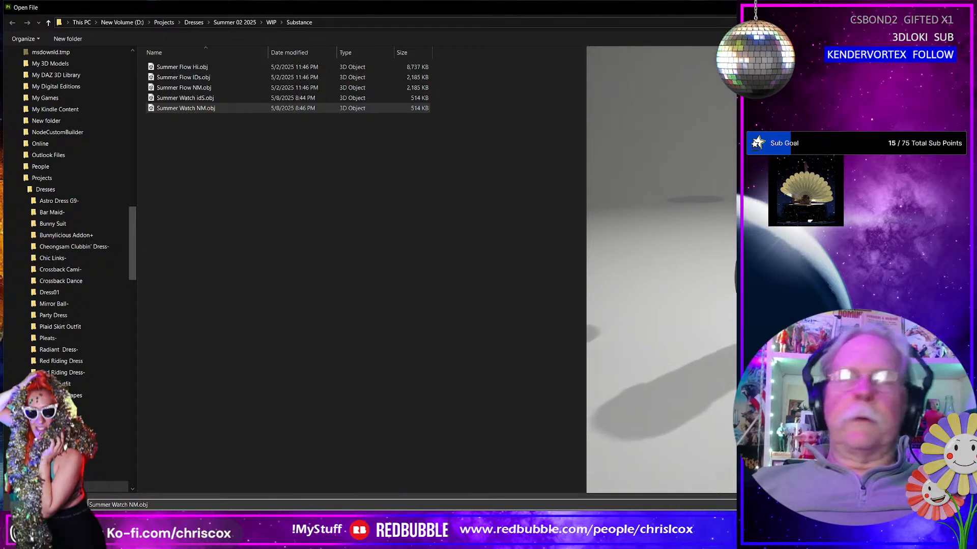
key("Return")
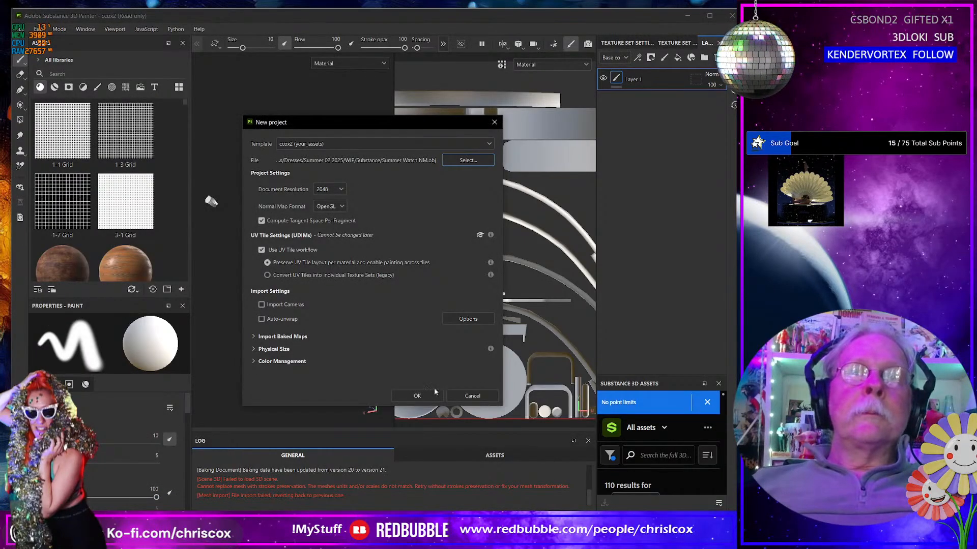
left_click(417, 396)
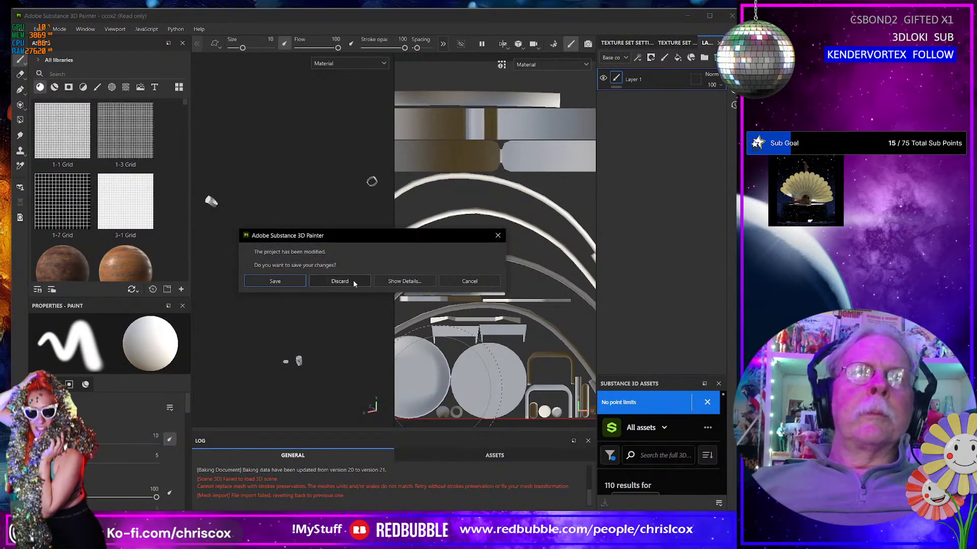
left_click(355, 283)
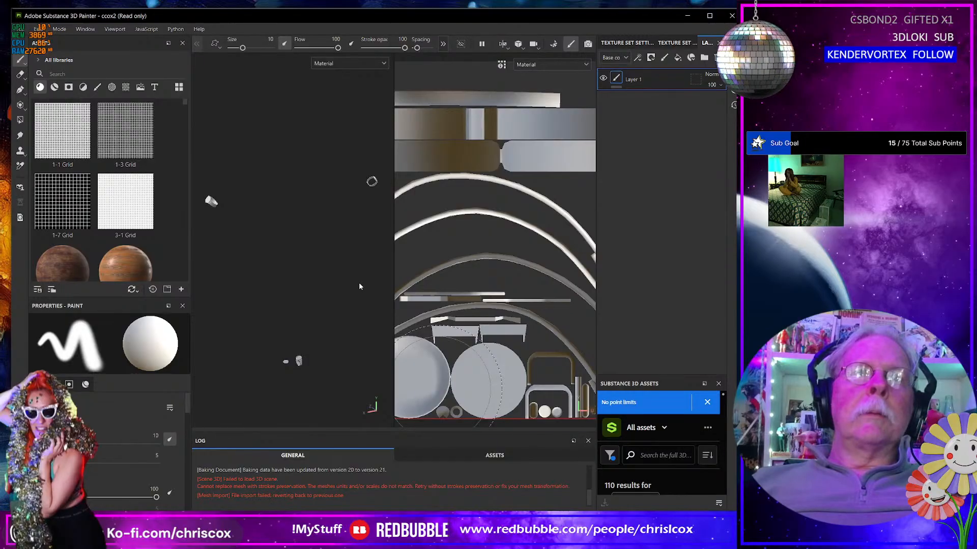
Step: Examine the imported watch and its separated glass and hands from several angles in the 3D view
left_click_drag(341, 287, 410, 357, "alt")
scroll(314, 319, "up", 4)
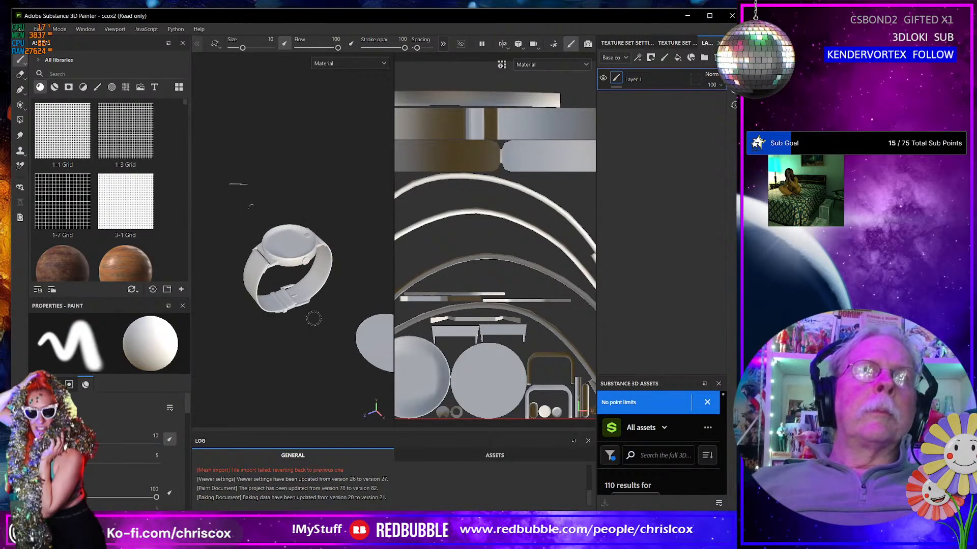
mouse_move(313, 318)
left_mouse_down("alt")
mouse_move(372, 323)
mouse_move(325, 355)
mouse_move(316, 333)
mouse_move(324, 321)
mouse_move(324, 351)
mouse_move(327, 290)
mouse_move(319, 301)
left_mouse_up("alt")
scroll(324, 322, "down", 3)
middle_click_drag(319, 301, 291, 299, "alt")
mouse_move(283, 307)
left_mouse_down("alt")
mouse_move(255, 293)
mouse_move(292, 273)
mouse_move(342, 306)
mouse_move(395, 227)
mouse_move(384, 224)
left_mouse_up("alt")
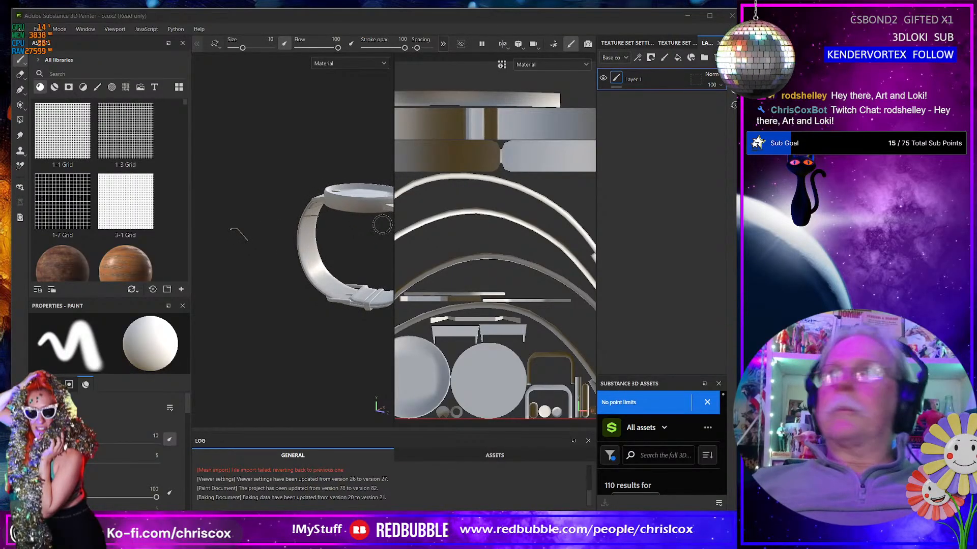
Step: Switch to Blender, enlarge the 3D viewport, deselect the mesh and display face orientation to check the separated watch hands
key("alt+Tab")
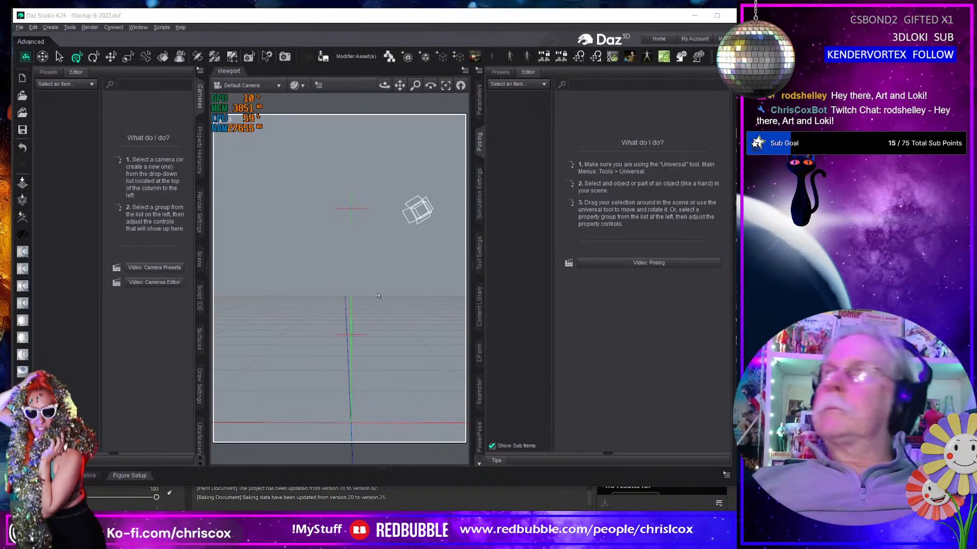
key("alt+Tab")
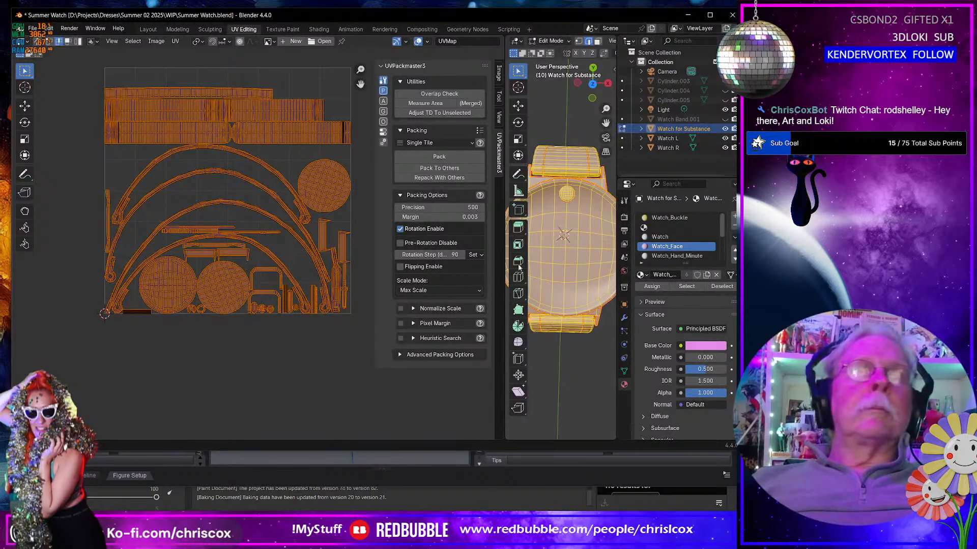
middle_click_drag(574, 258, 568, 246)
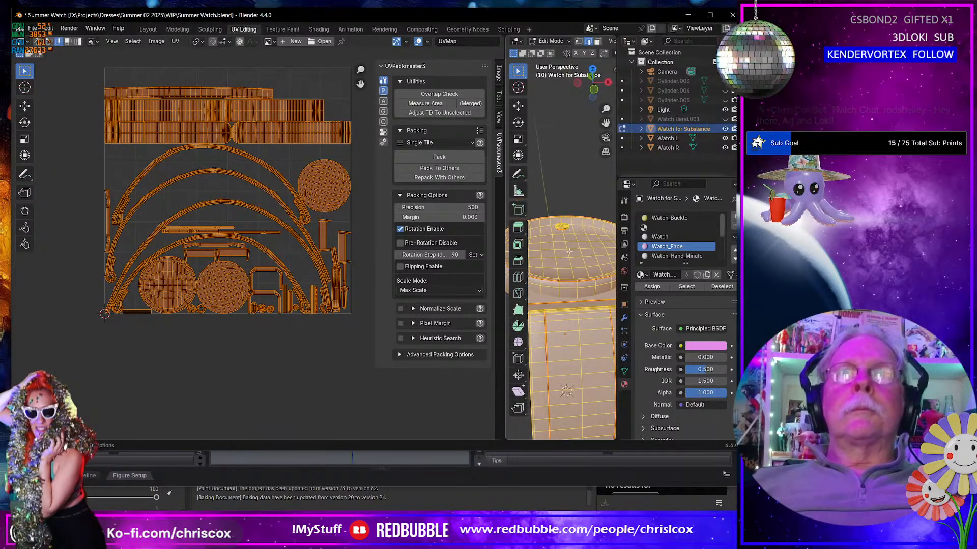
left_click_drag(499, 278, 135, 268)
scroll(285, 303, "up", 5)
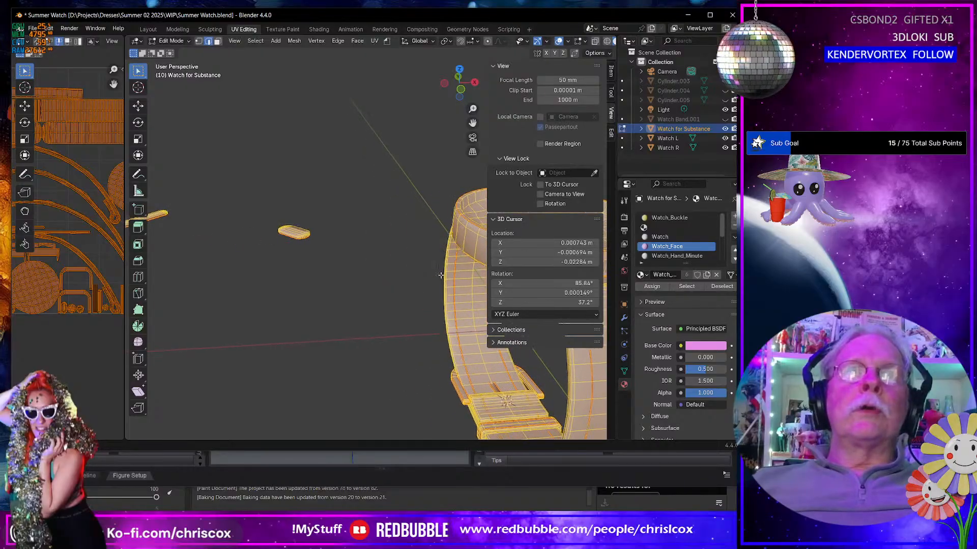
left_click(386, 286)
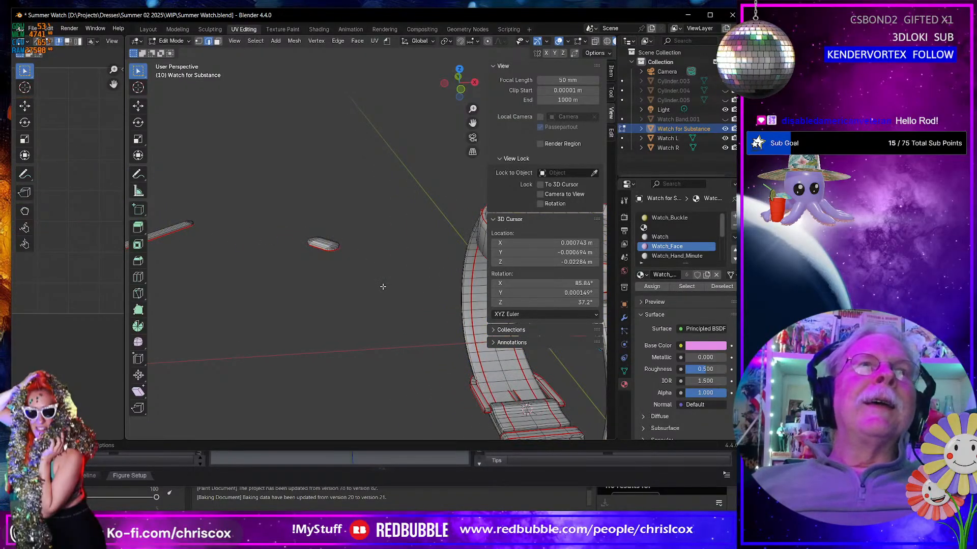
scroll(384, 285, "up", 2)
left_click(547, 43)
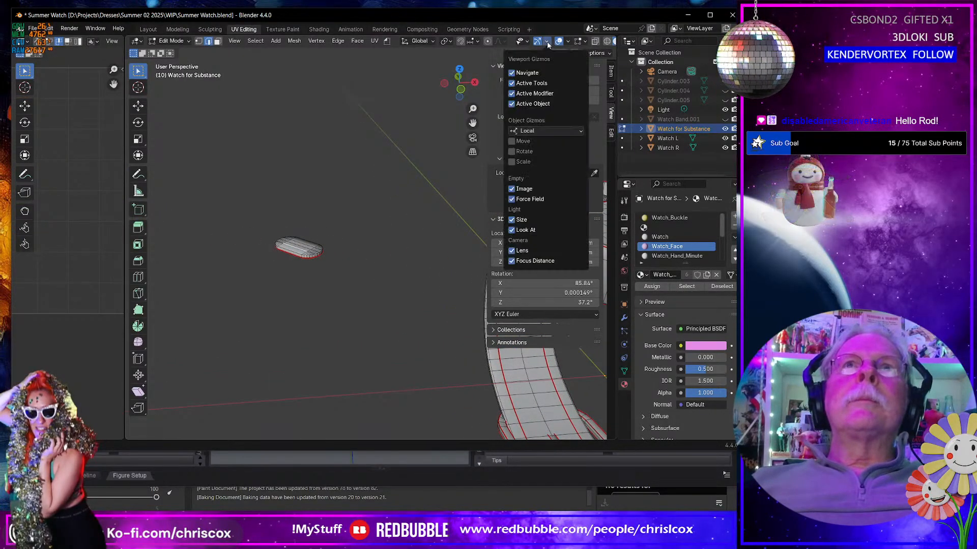
left_click(567, 42)
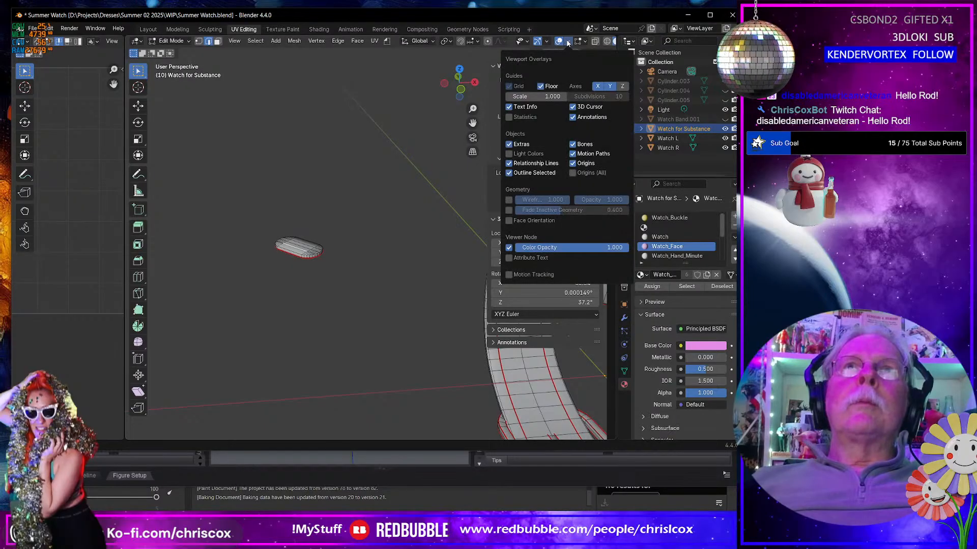
left_click(510, 219)
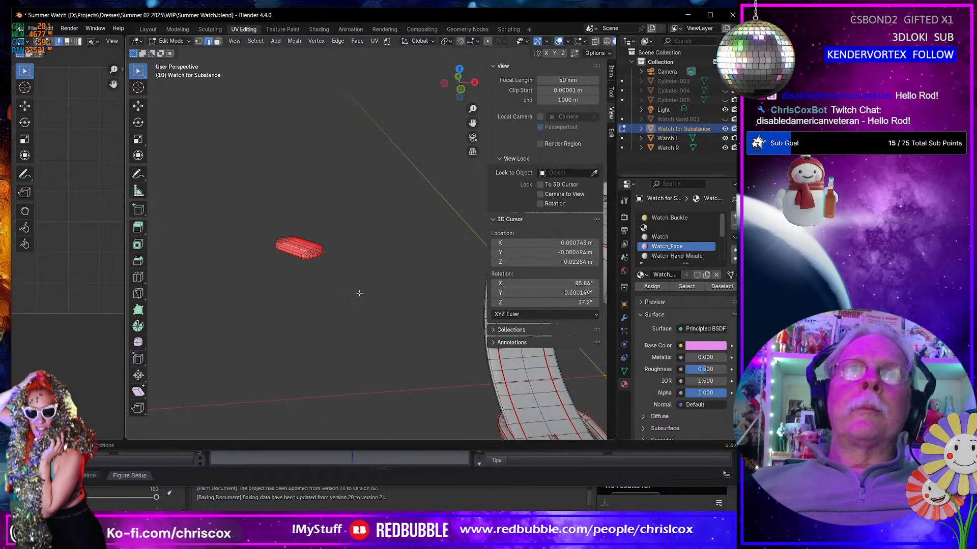
middle_click_drag(371, 292, 453, 290, "shift")
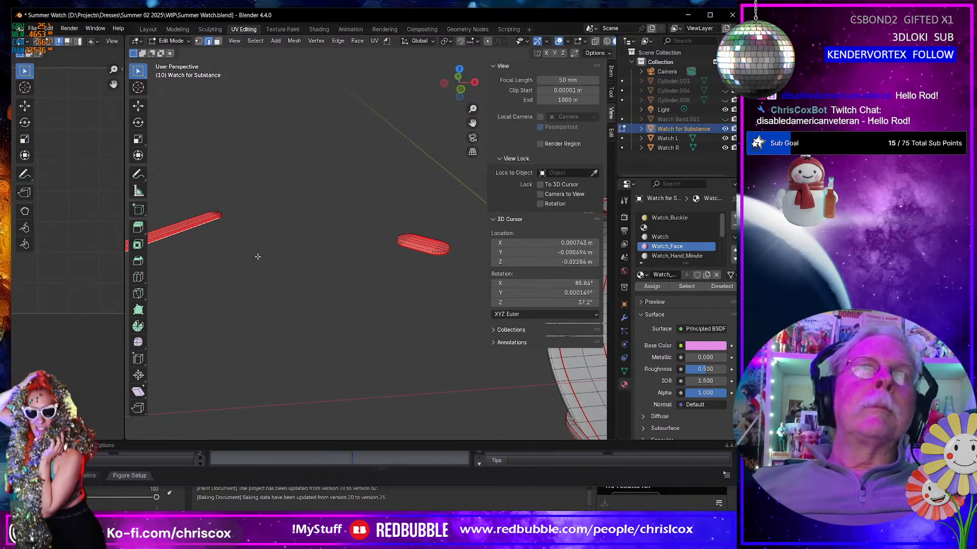
Step: Select all linked faces of both separated watch hands and flip their normals
key("3")
left_click(415, 245)
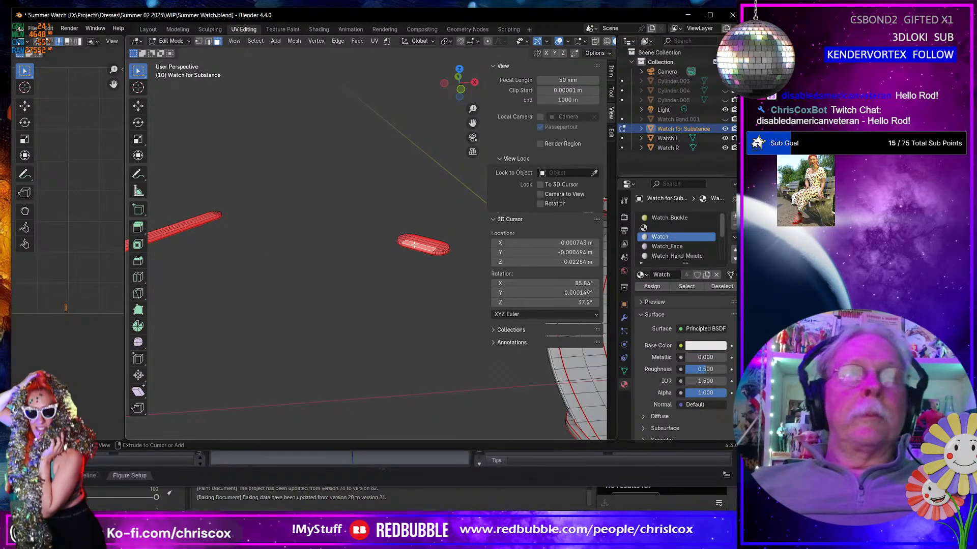
left_click(204, 220, "shift")
key("ctrl+l")
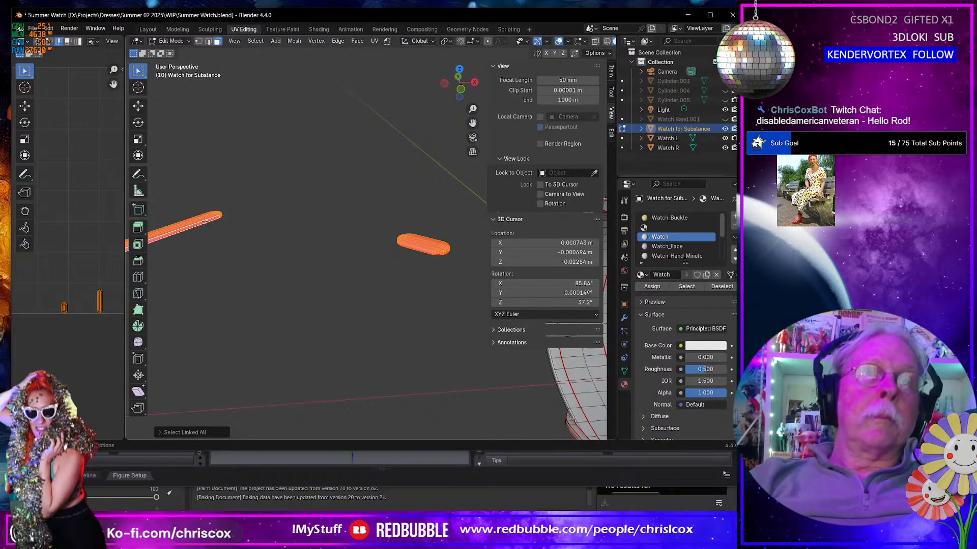
key("ctrl+n")
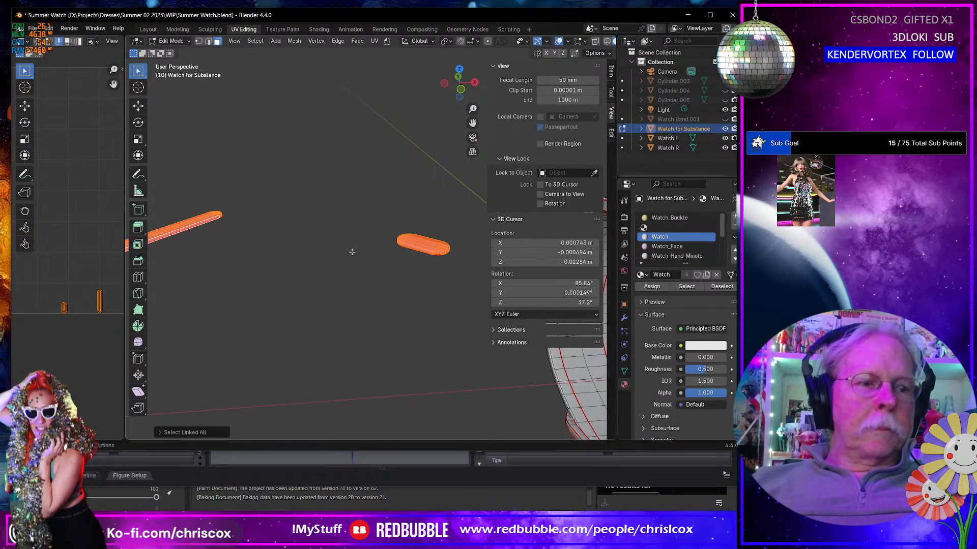
key("alt+n")
left_click(287, 152)
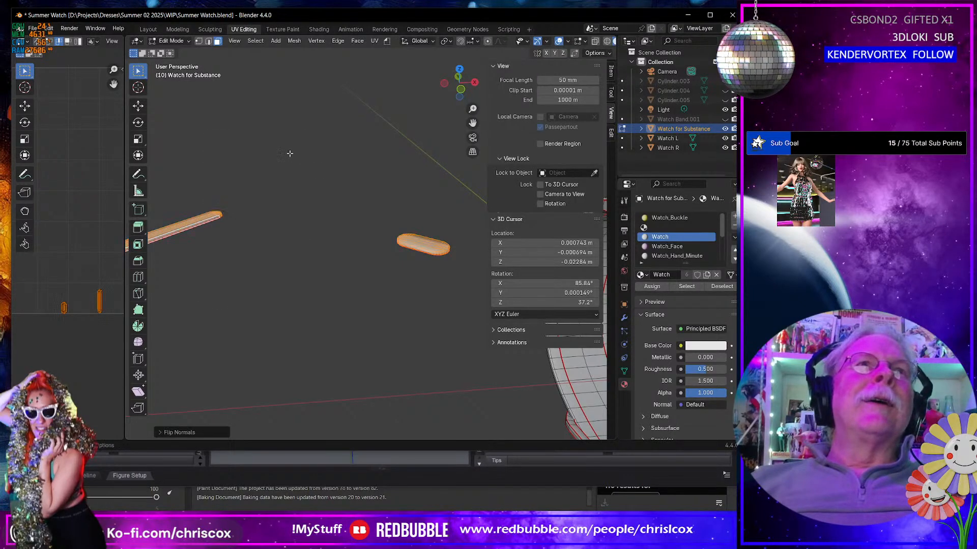
Step: Return to Object Mode and re-export the Watch for Substance object without materials over Summer Watch NM.obj
middle_click_drag(398, 235, 372, 240)
scroll(405, 253, "down", 7)
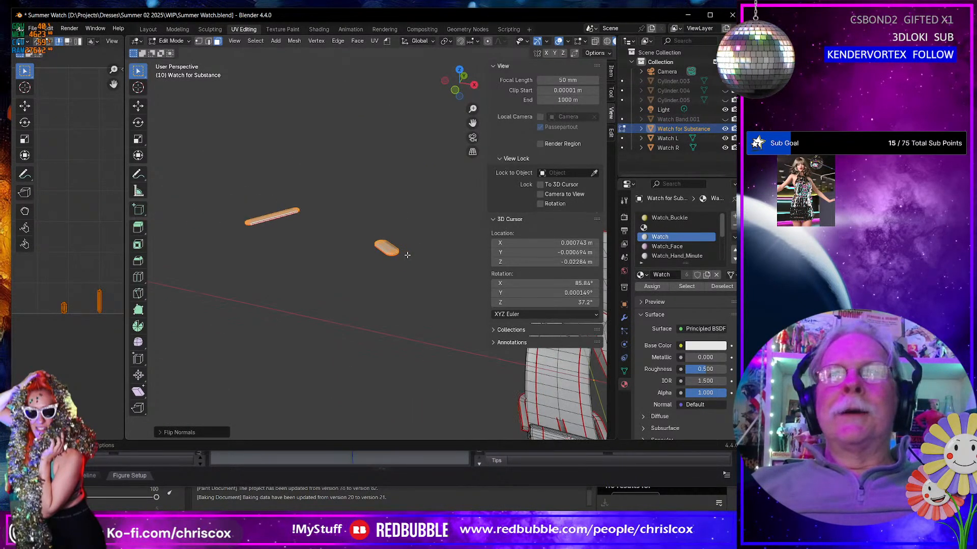
key("Tab")
middle_click_drag(432, 266, 463, 268, "shift")
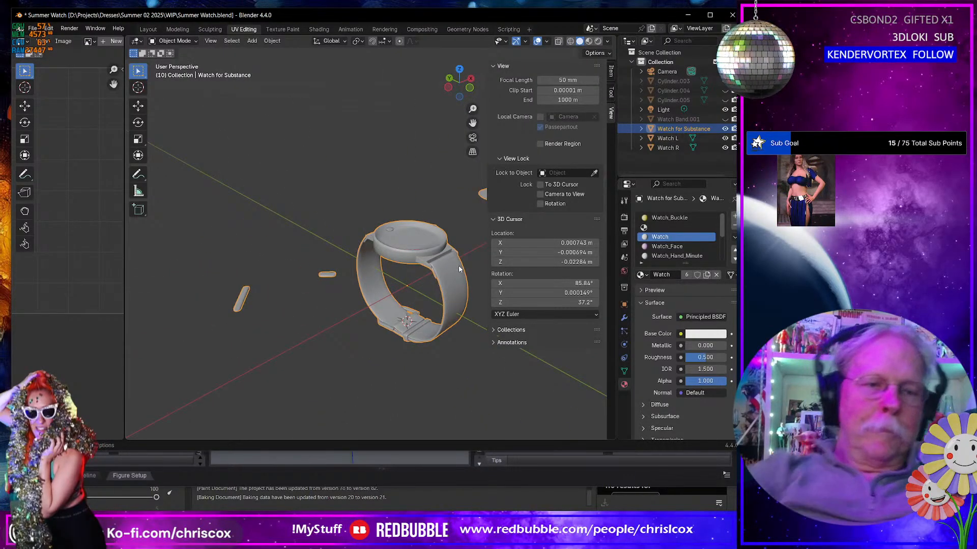
key("ctrl+e")
key("Return")
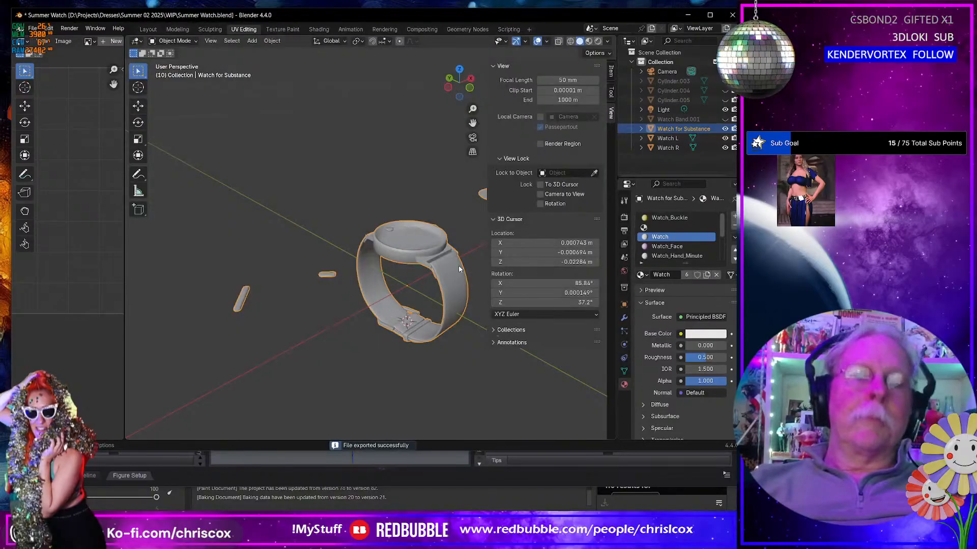
Step: Export the selected watch again with materials enabled, overwriting Summer Watch idS.obj
key("ctrl+e")
left_click(534, 297)
left_click(307, 90)
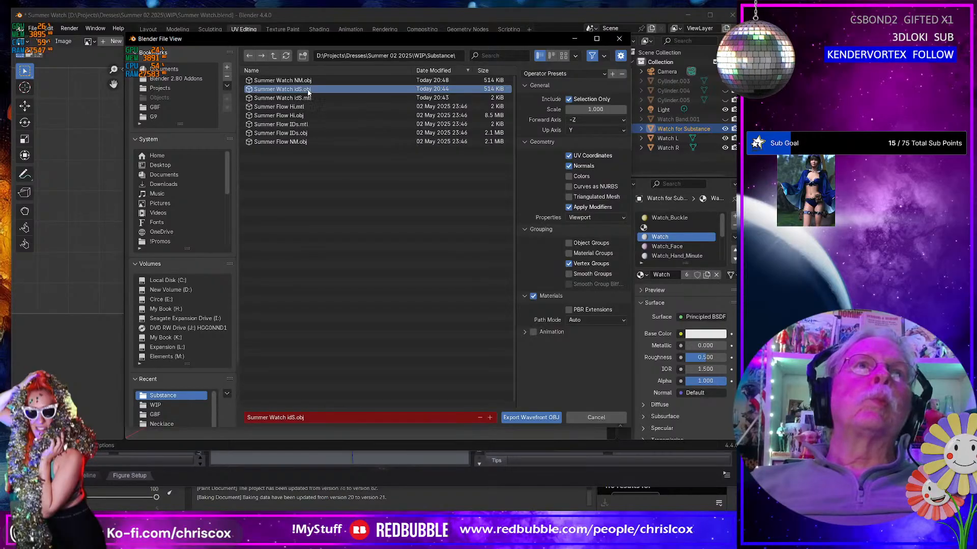
double_click(308, 90)
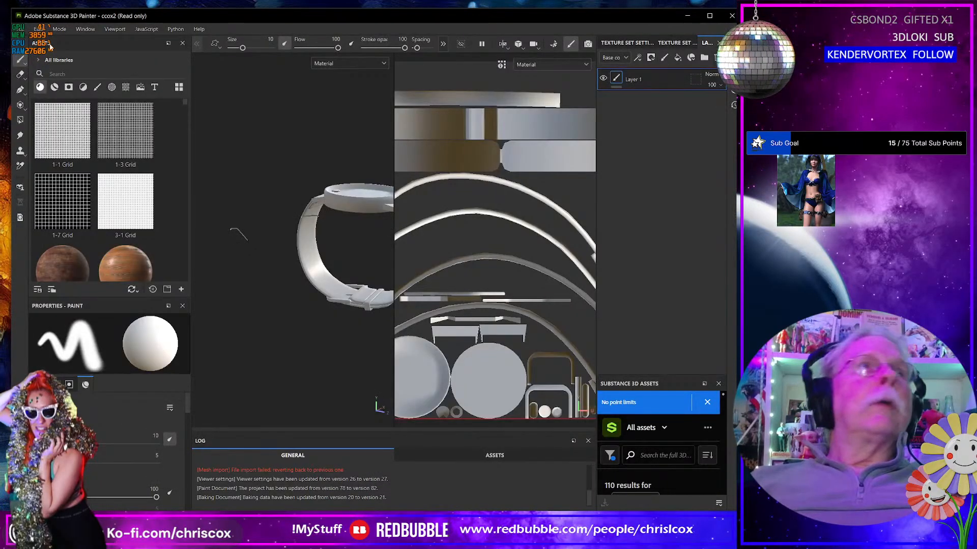
Step: In Substance 3D Painter, reload Summer Watch NM.obj through the project configuration and check the watch hands in the 3D view
left_click(40, 29)
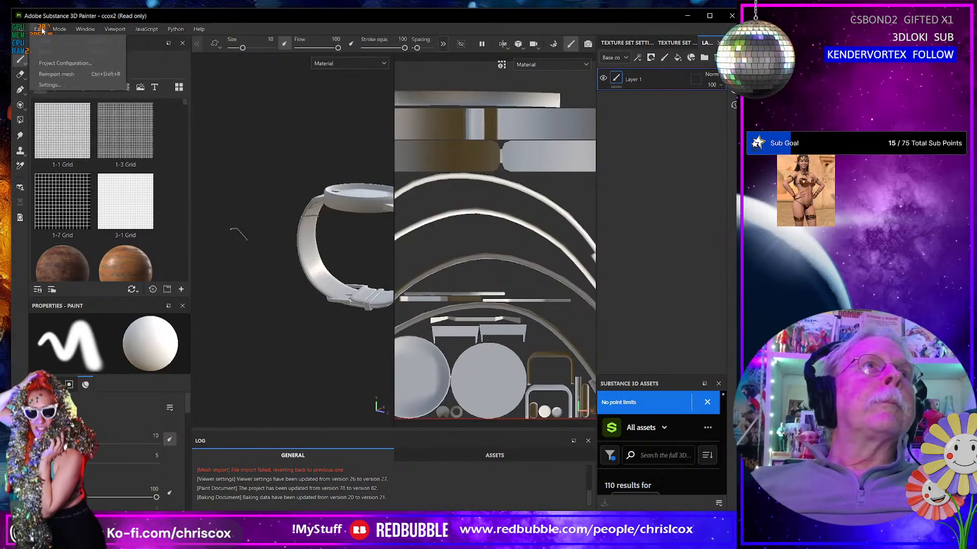
left_click(53, 63)
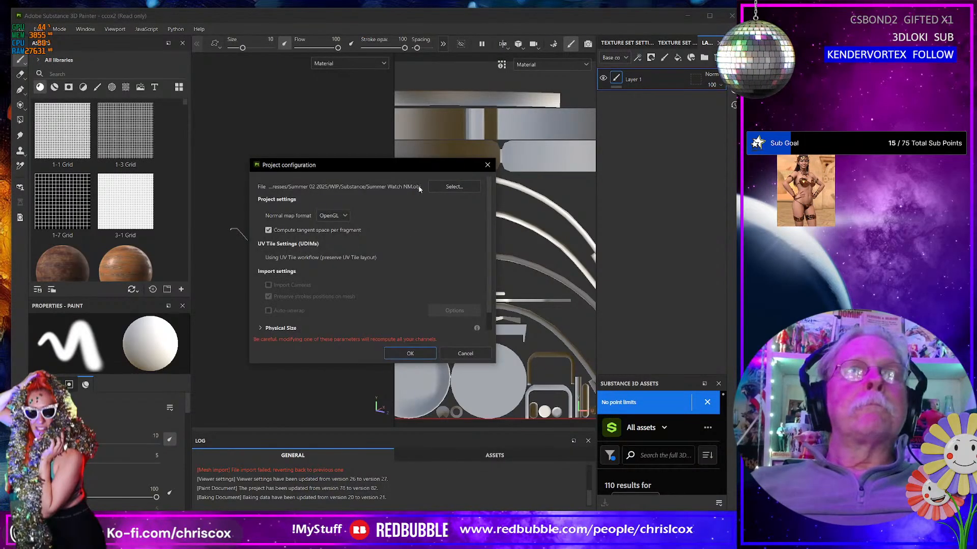
left_click(452, 187)
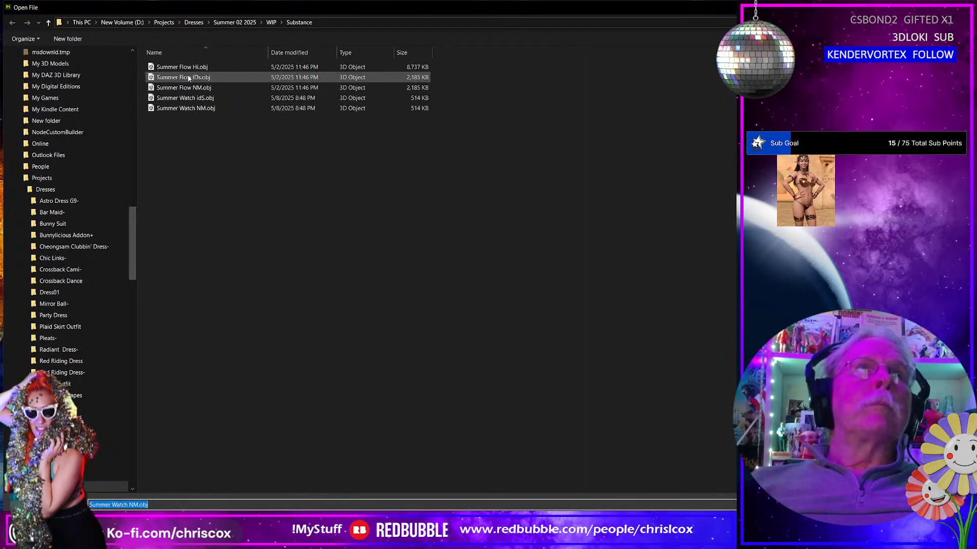
double_click(189, 108)
left_click(430, 353)
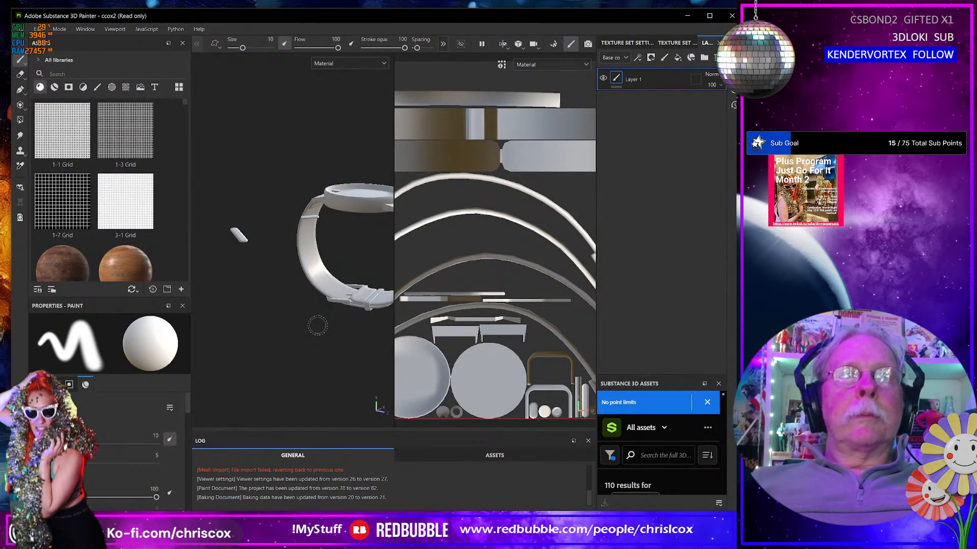
mouse_move(317, 325)
left_mouse_down("alt")
mouse_move(286, 323)
mouse_move(313, 309)
left_mouse_up("alt")
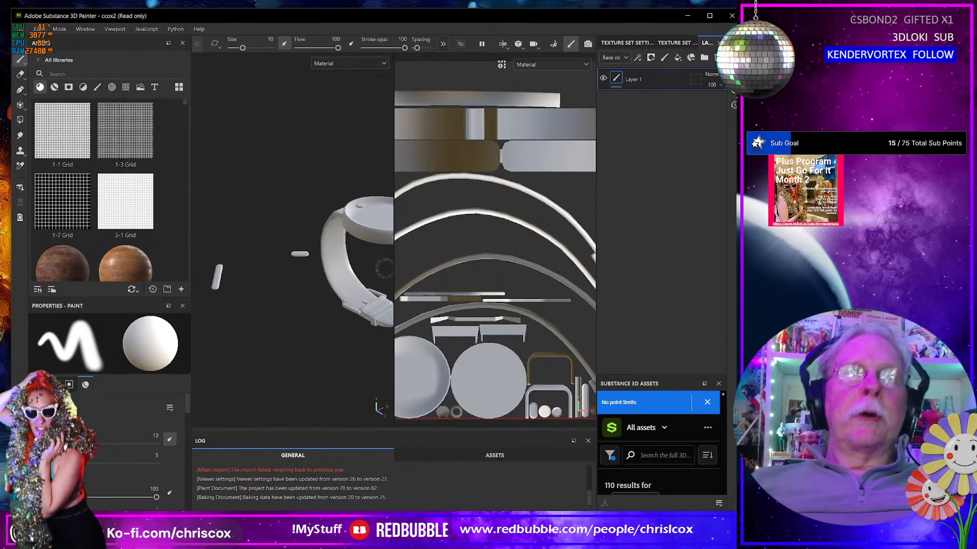
Step: Enter mesh map baking mode and bake the selected maps for DefaultMaterial at 2048
left_click(59, 29)
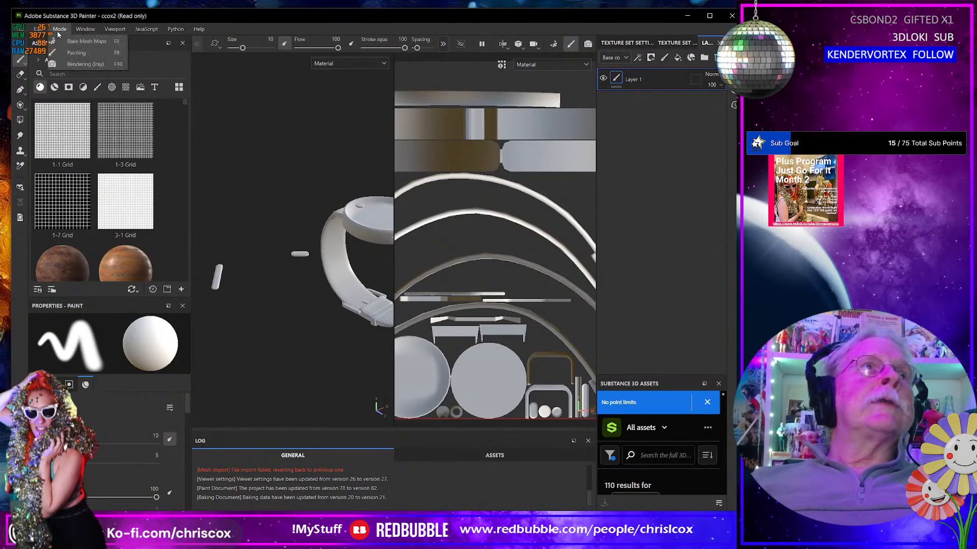
left_click(79, 52)
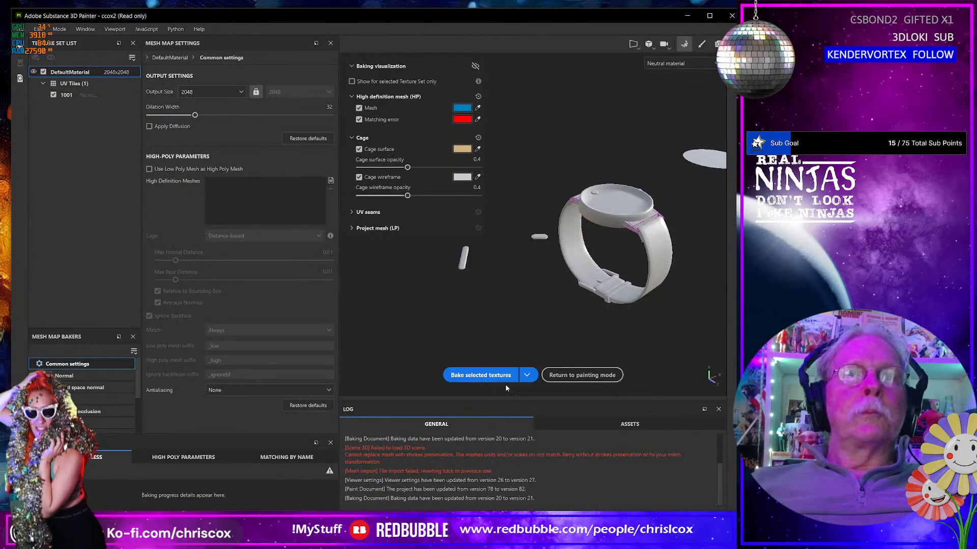
left_click(483, 376)
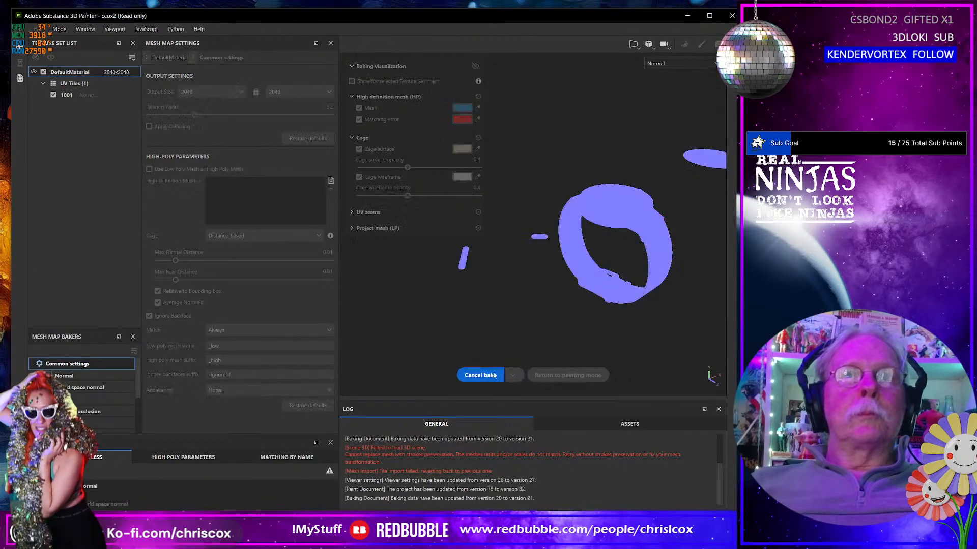
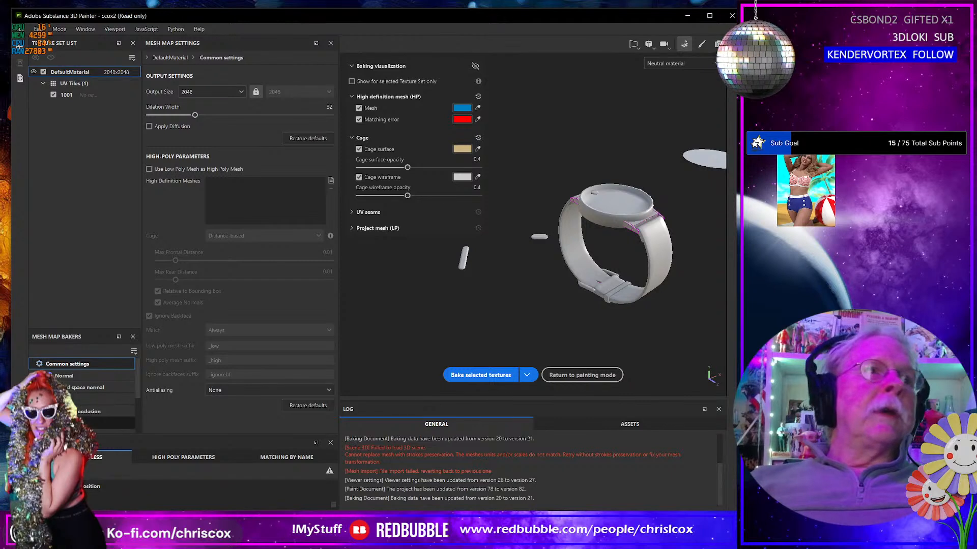
Step: Limit the mesh map bakers to ID only and set the bake output size to 4096
left_click_drag(88, 328, 88, 284)
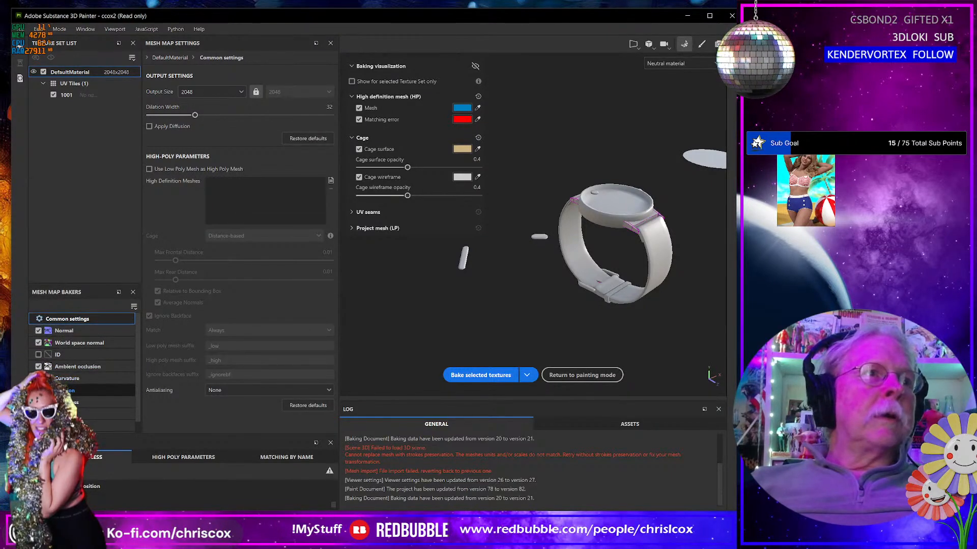
left_click(39, 367)
left_click(38, 355)
left_click(38, 343)
left_click(38, 342)
left_click(38, 331)
left_click(215, 92)
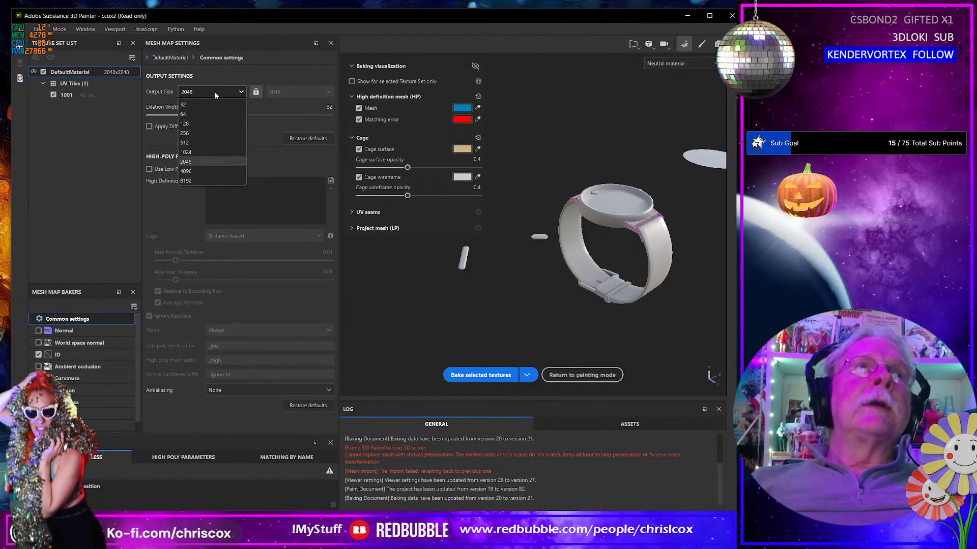
left_click(202, 170)
Step: Load Summer Watch idS.obj as the high definition mesh for the bake
left_click(330, 181)
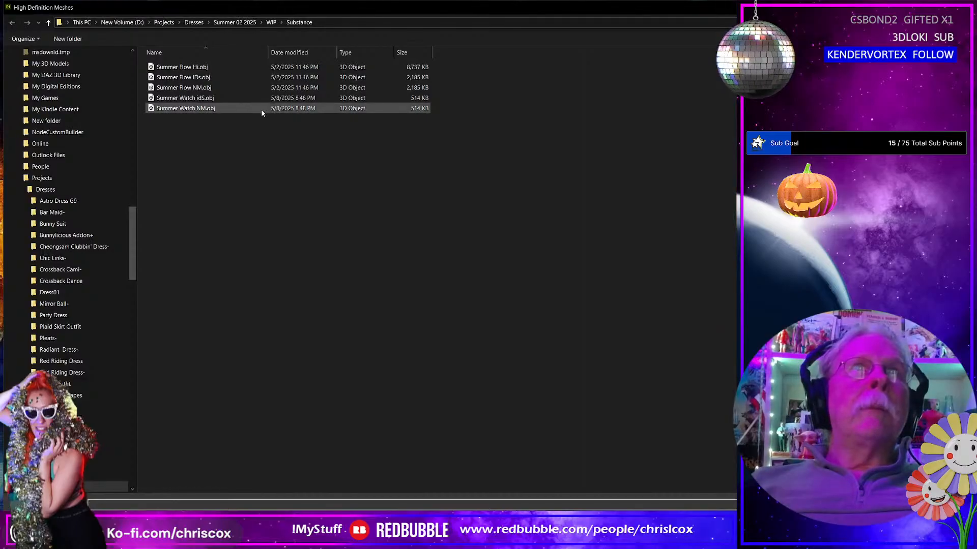
left_click(195, 99)
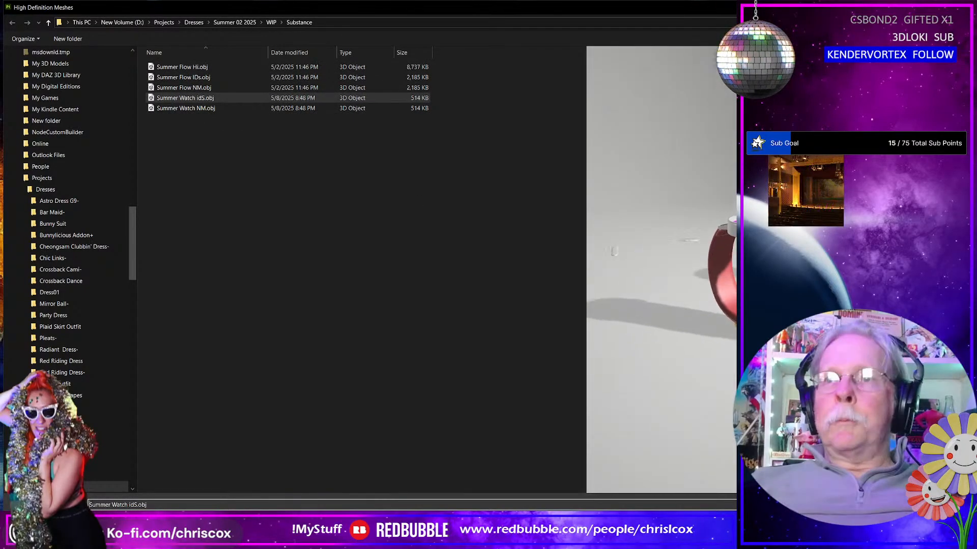
left_click(885, 521)
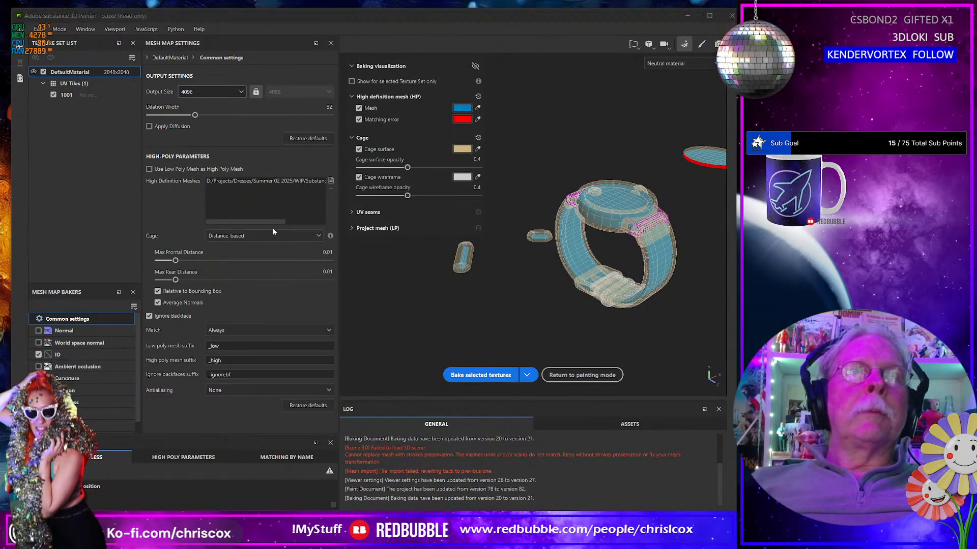
Step: Switch to Blender and set the viewport to rendered shading to check the watch's material colors
key("alt+Tab")
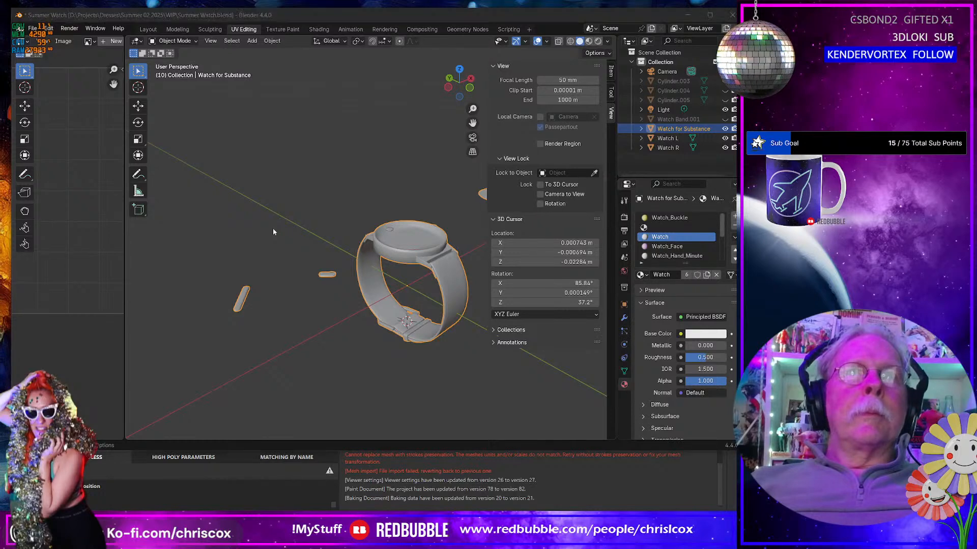
key("alt+Tab")
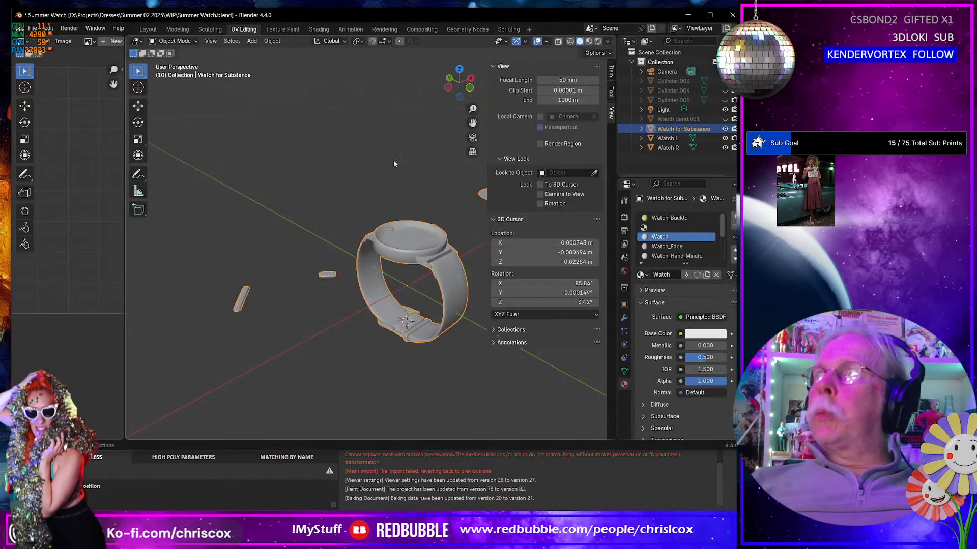
key("alt+Tab")
left_click(590, 42)
left_click(598, 42)
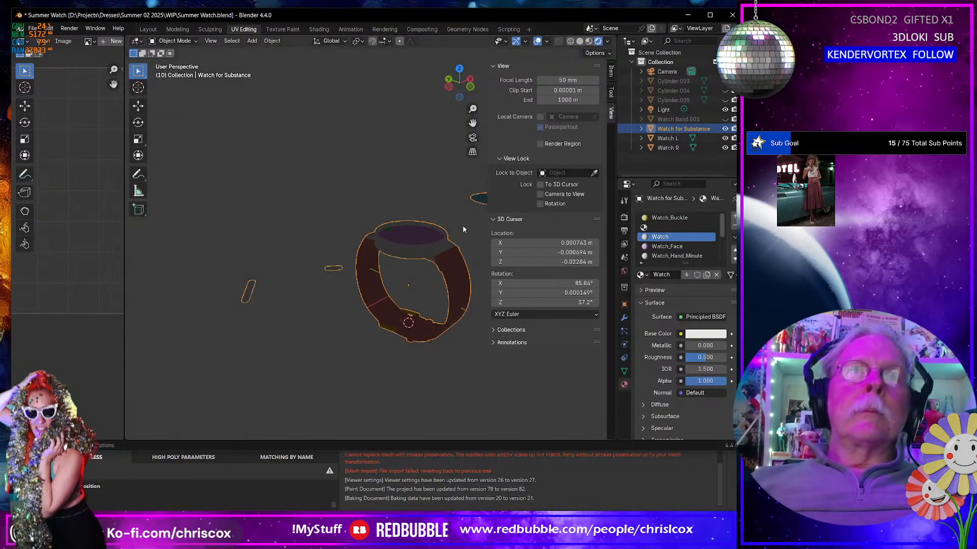
Step: Show the viewport in Material Preview shading and set the Watch_Hand_Minute material's base color to dark purple
left_click(588, 42)
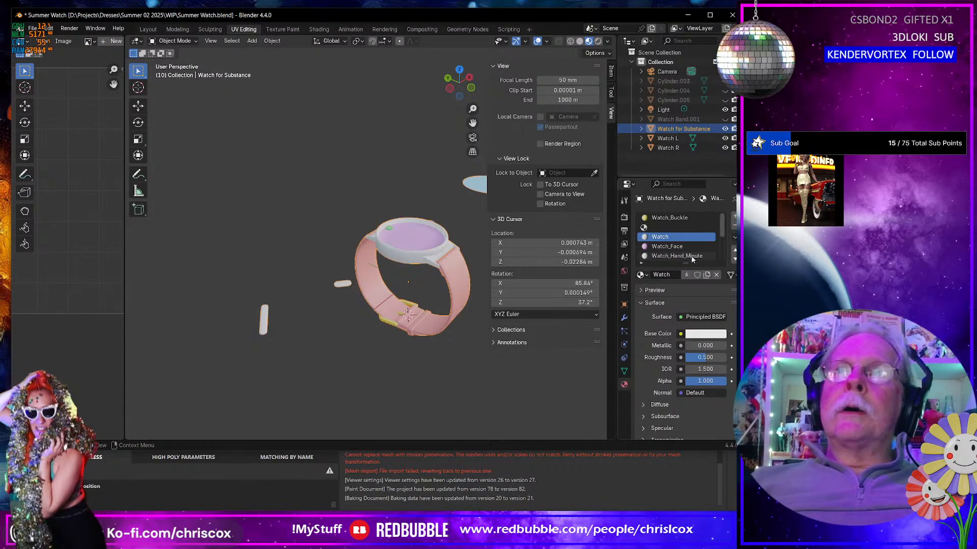
left_click(672, 256)
left_click(700, 335)
left_click(697, 225)
left_click_drag(696, 224, 720, 215)
middle_click_drag(376, 328, 362, 323)
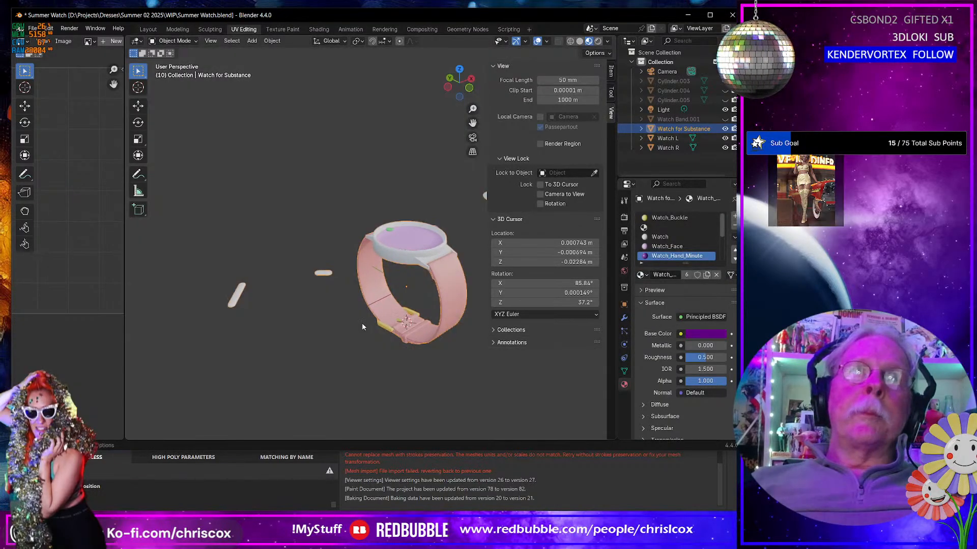
Step: Select all faces of the longer watch hand and assign the Watch_Hand_Minute material to them
scroll(361, 325, "up", 2)
middle_click_drag(385, 328, 400, 327, "shift")
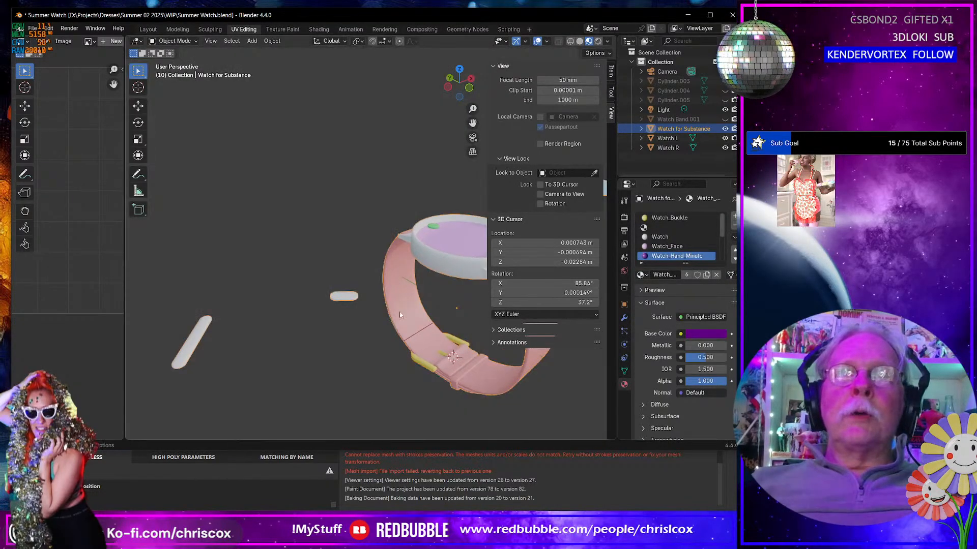
key("Tab")
left_click(197, 340)
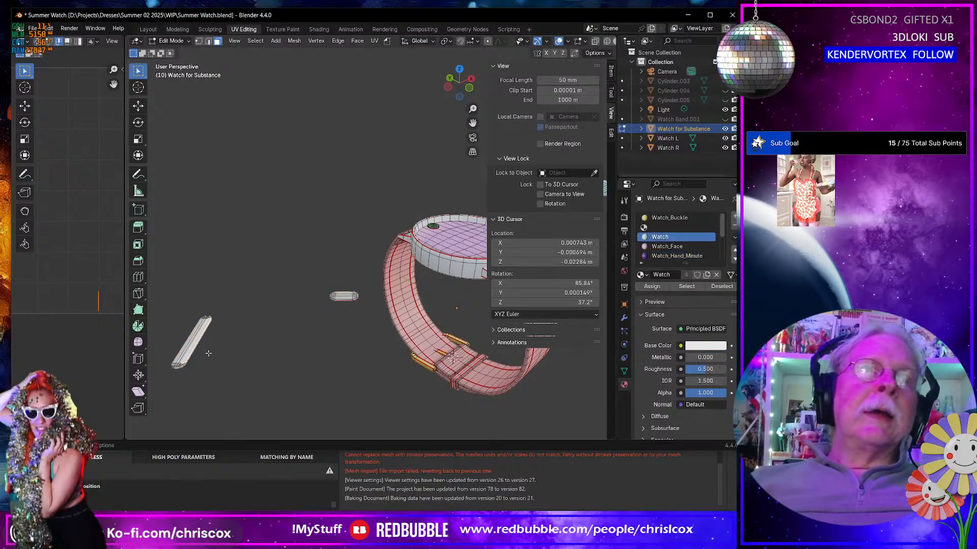
key("ctrl+KP_Add")
key("ctrl+KP_Add")
key("ctrl+KP_Add")
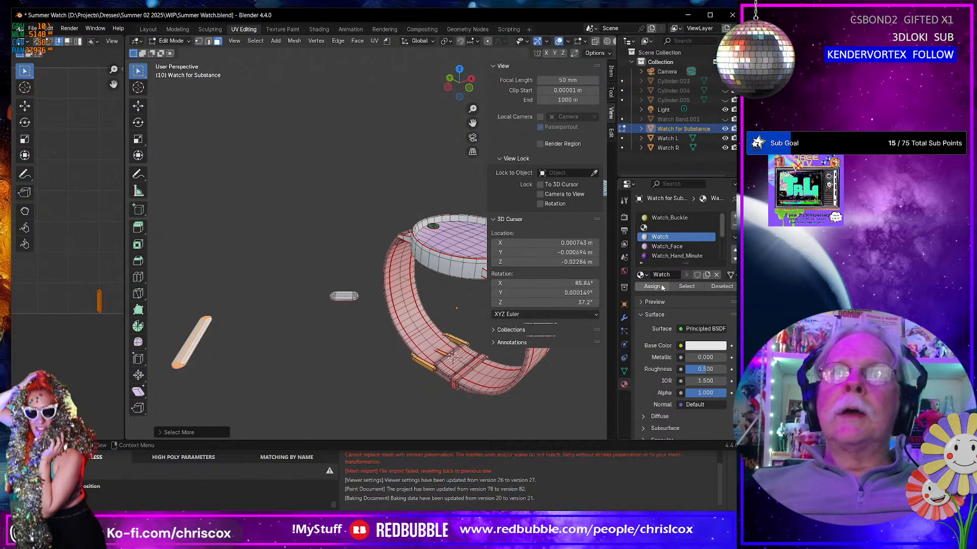
left_click(670, 256)
left_click(652, 286)
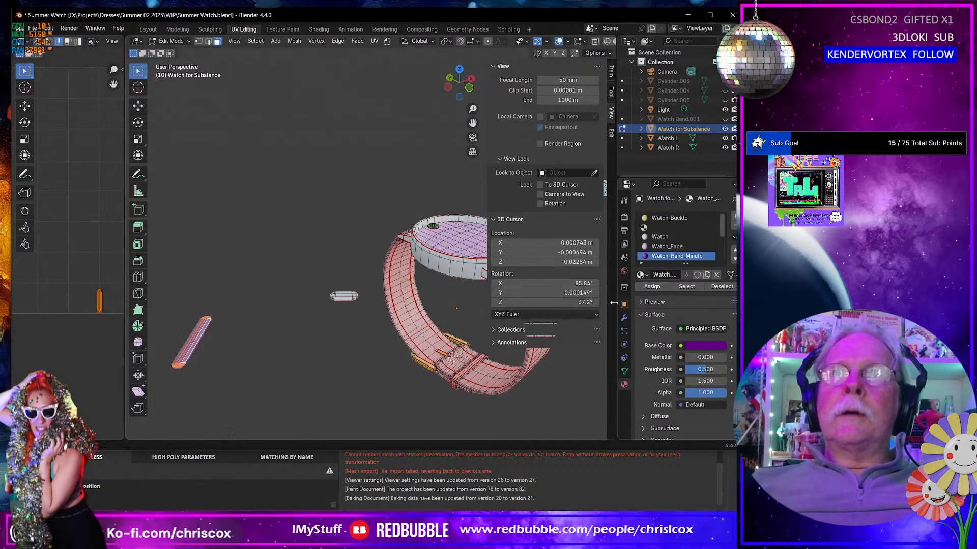
Step: Select the whole shorter watch hand, set Watch_Hand_Hour's base color to light cyan, and assign that material to it
left_click(353, 304)
key("ctrl+l")
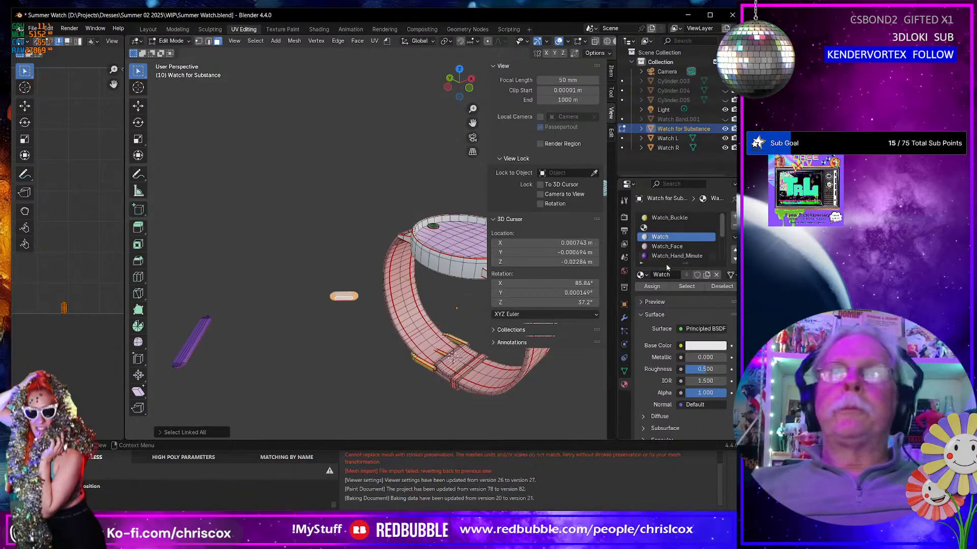
scroll(679, 252, "down", 2)
scroll(682, 249, "down", 2)
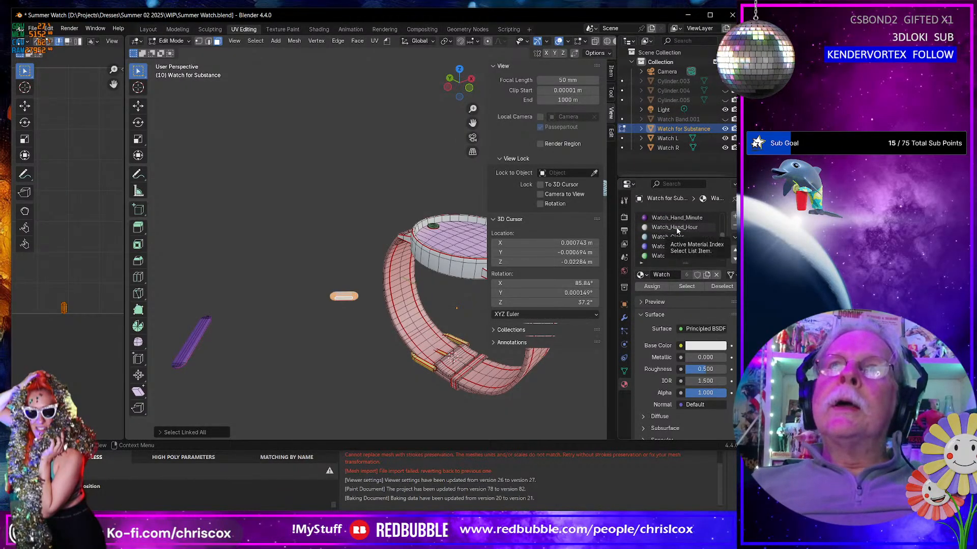
left_click(674, 227)
left_click(695, 348)
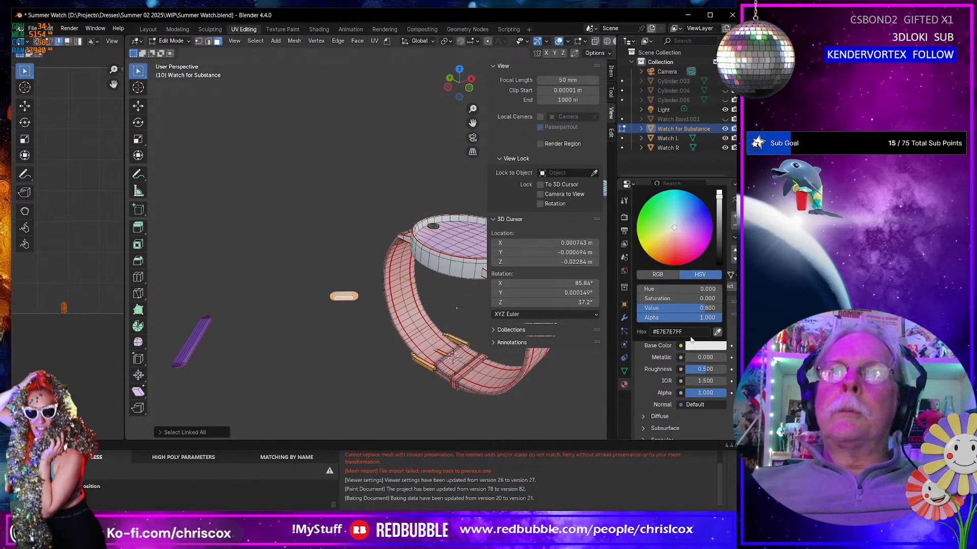
left_click(675, 215)
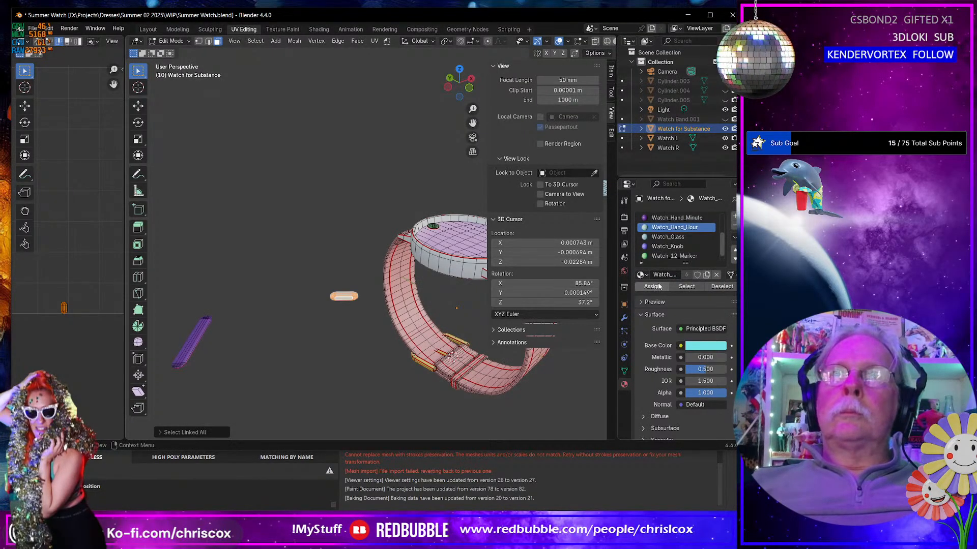
left_click(659, 286)
Step: Leave mesh editing and export the selected watch as Wavefront OBJ, overwriting Summer Watch idS.obj
middle_click_drag(325, 350, 345, 345)
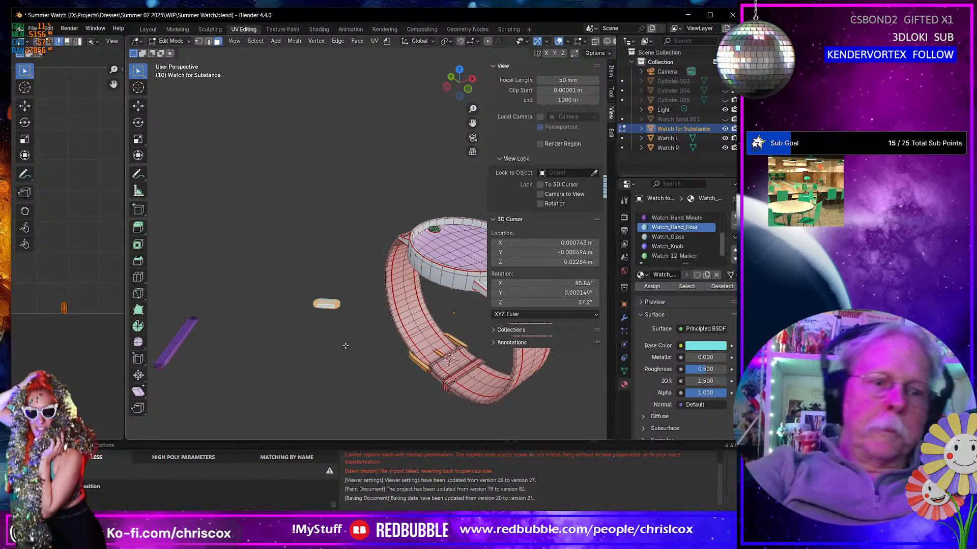
key("Tab")
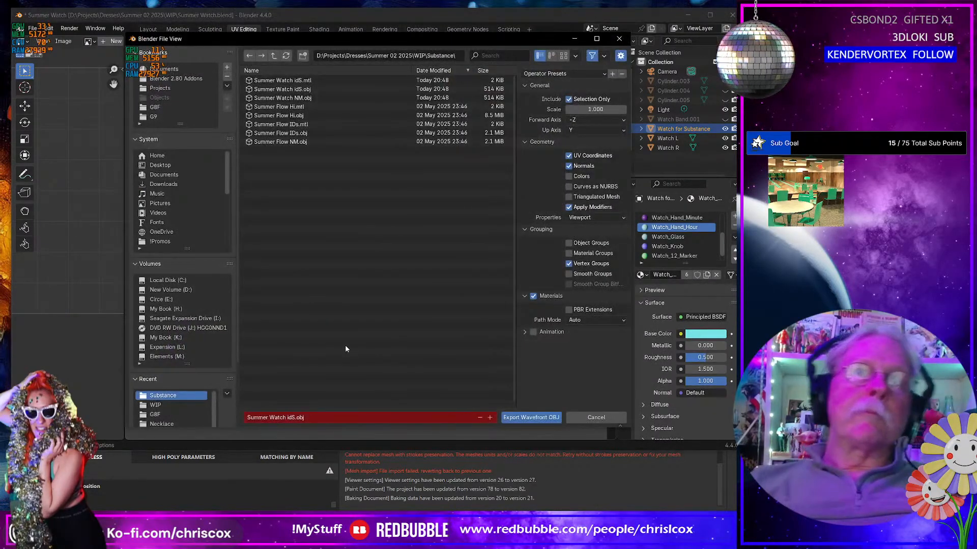
left_click(530, 418)
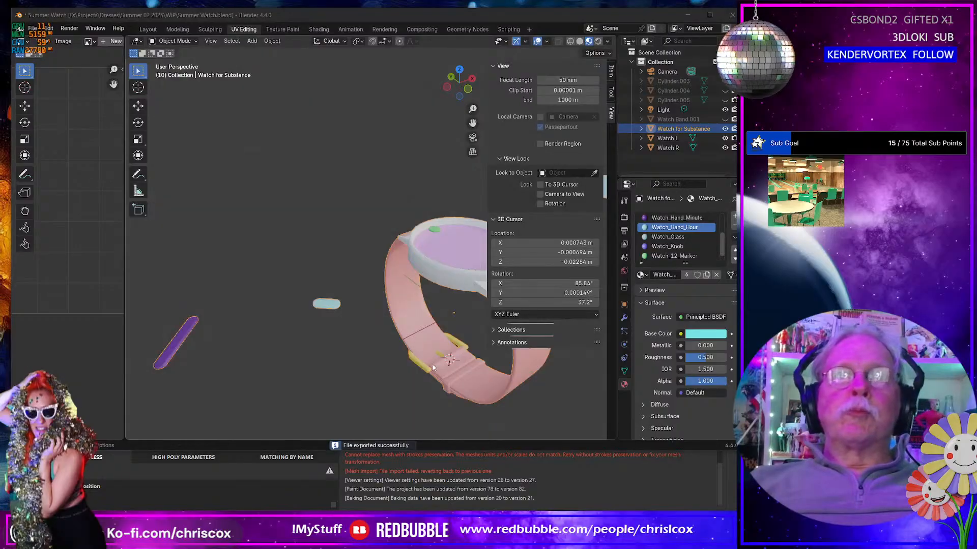
Step: Switch to Substance 3D Painter and reload Summer Watch idS.obj as the high definition mesh
key("alt+Tab")
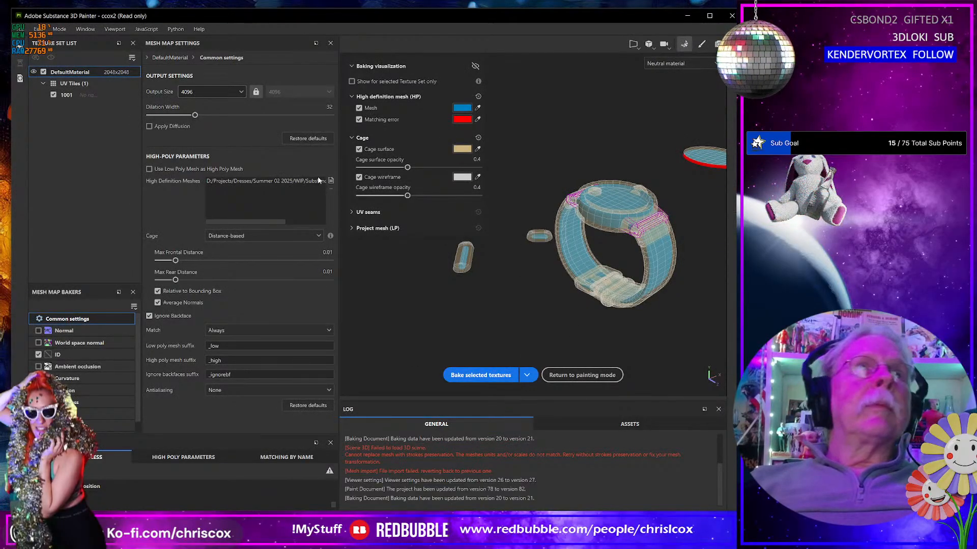
left_click(330, 181)
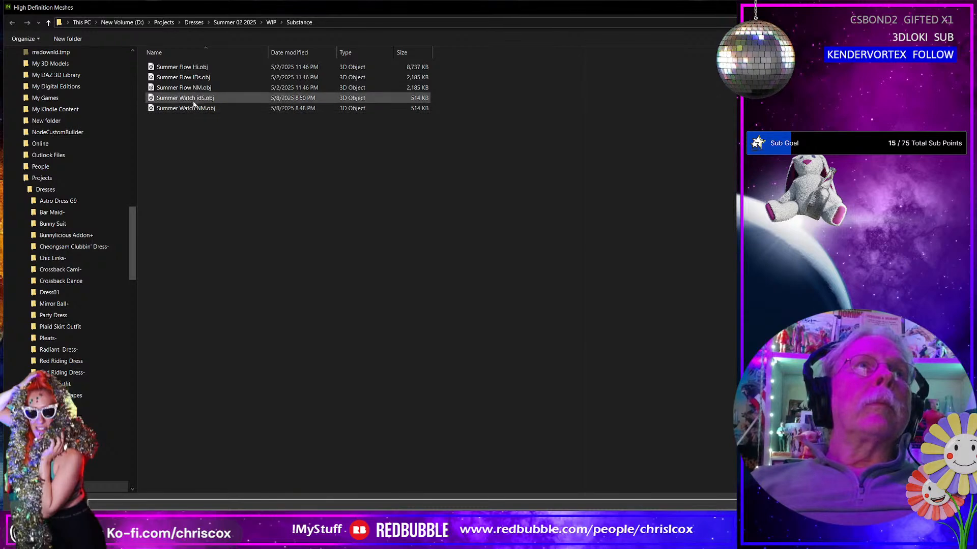
double_click(193, 98)
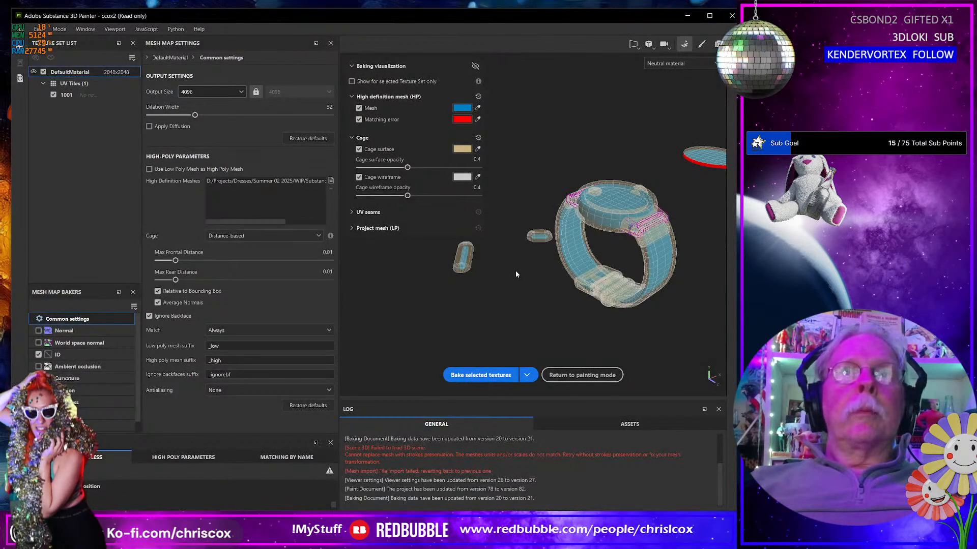
Step: Set the cage's max frontal and max rear distances to 0.000001 and bake the ID map
left_click(325, 252)
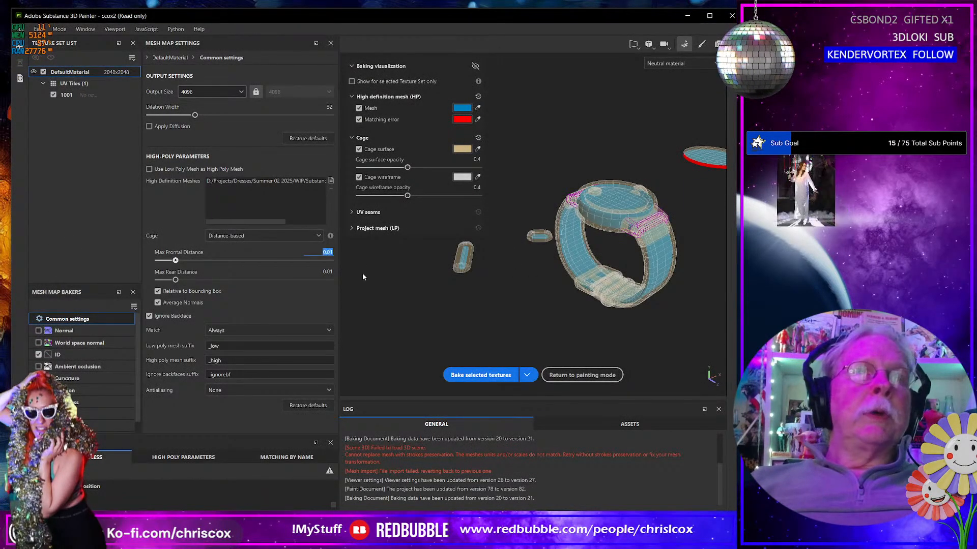
type("0000")
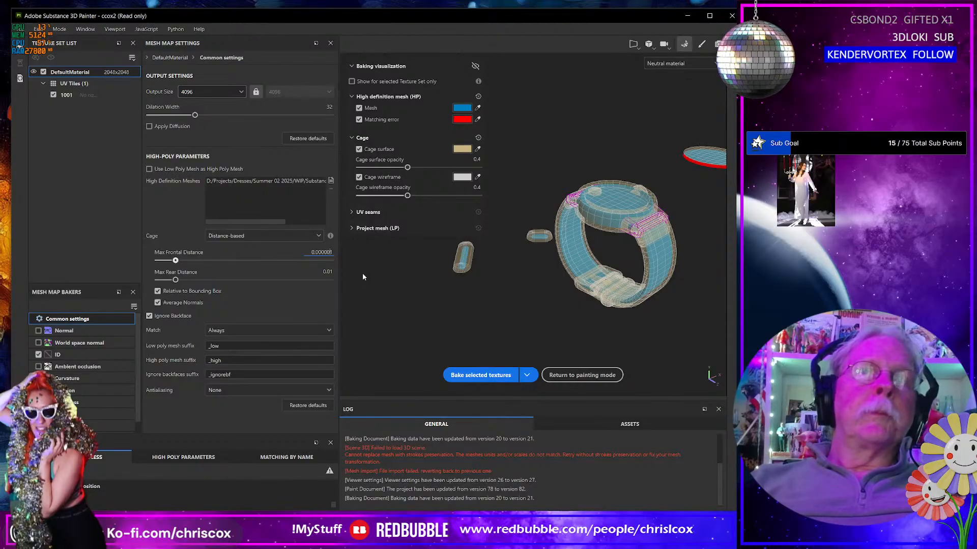
left_click(324, 272)
type("0")
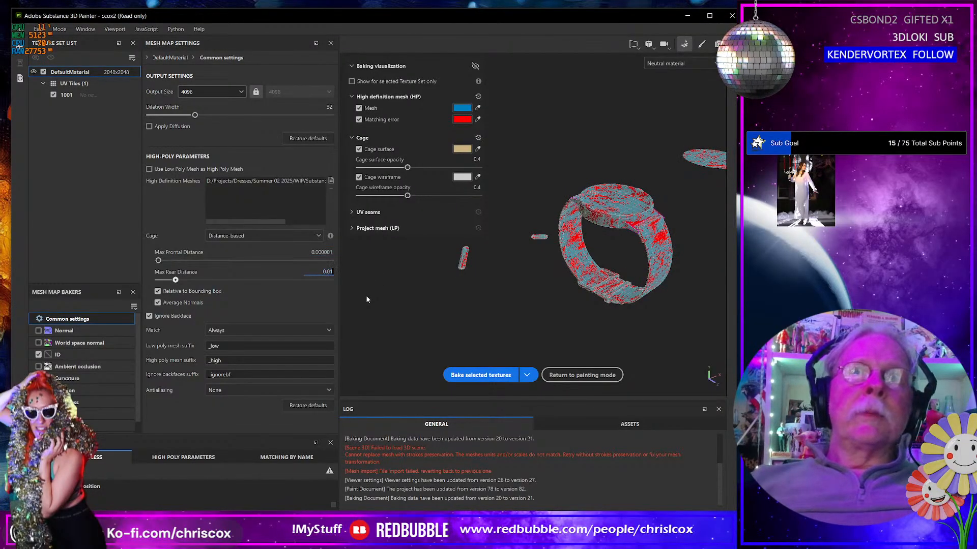
type("00001")
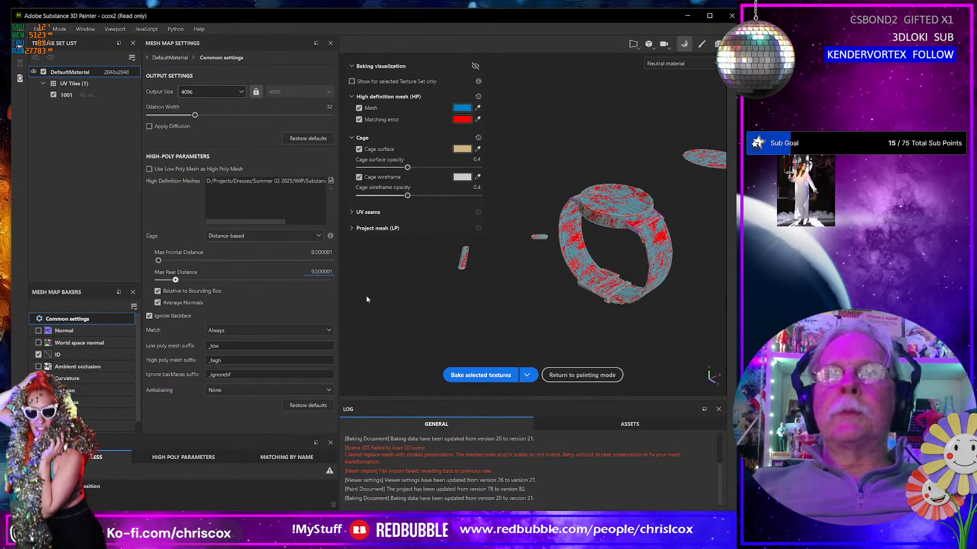
key("Return")
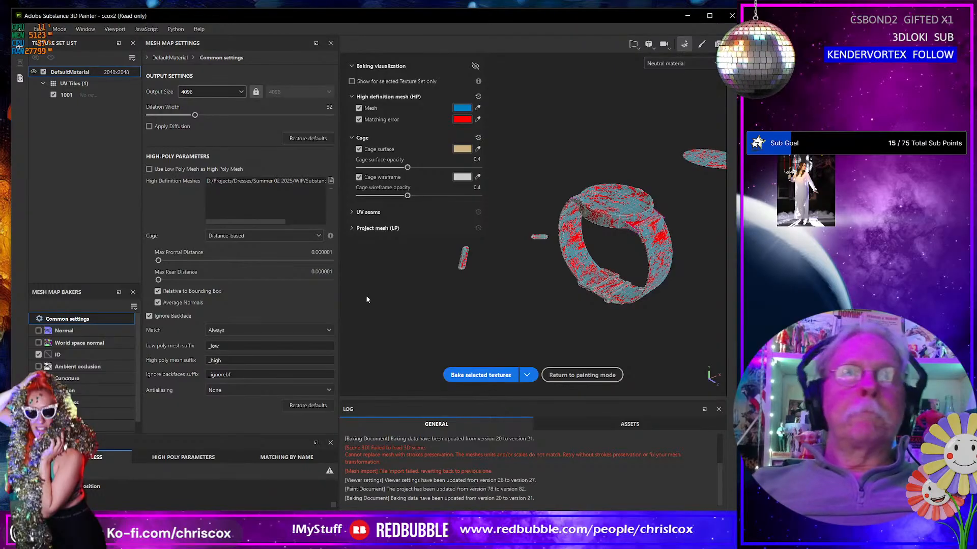
left_click(504, 375)
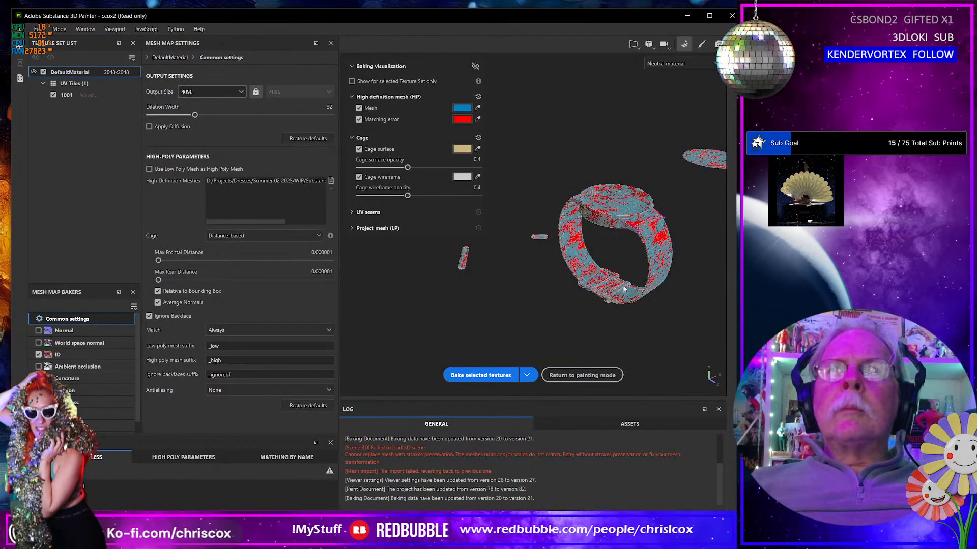
Step: Return to painting mode and widen the 3D view at the expense of the UV view to see the whole watch
left_click(59, 29)
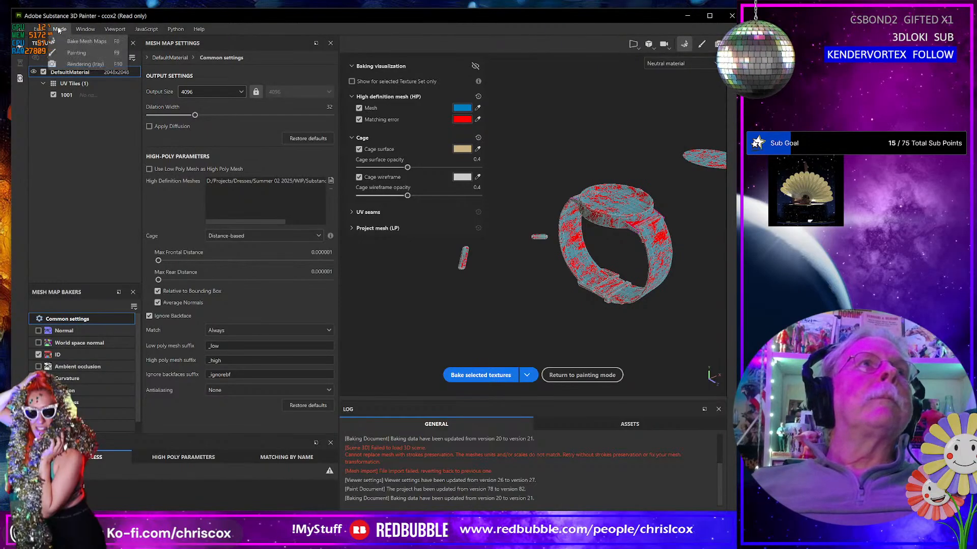
left_click(76, 52)
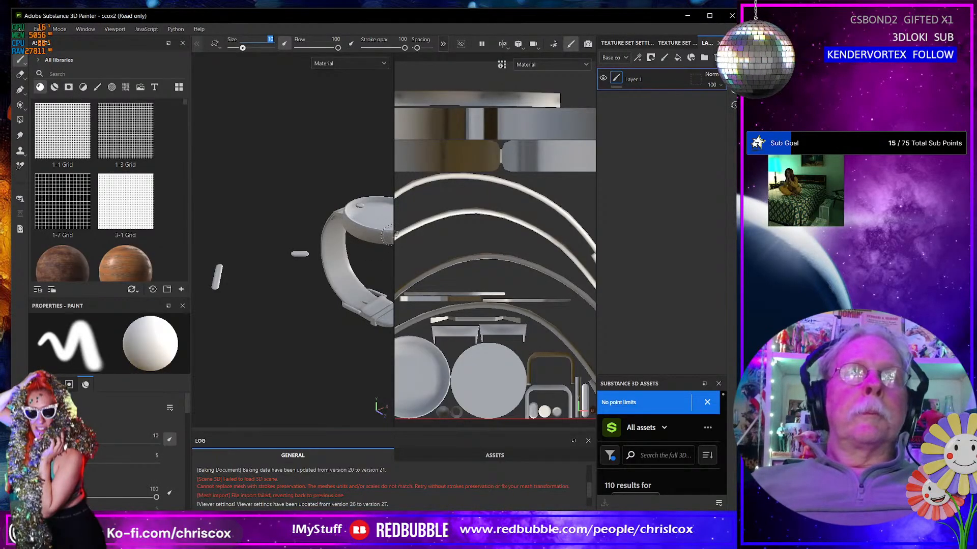
left_click_drag(394, 234, 570, 236)
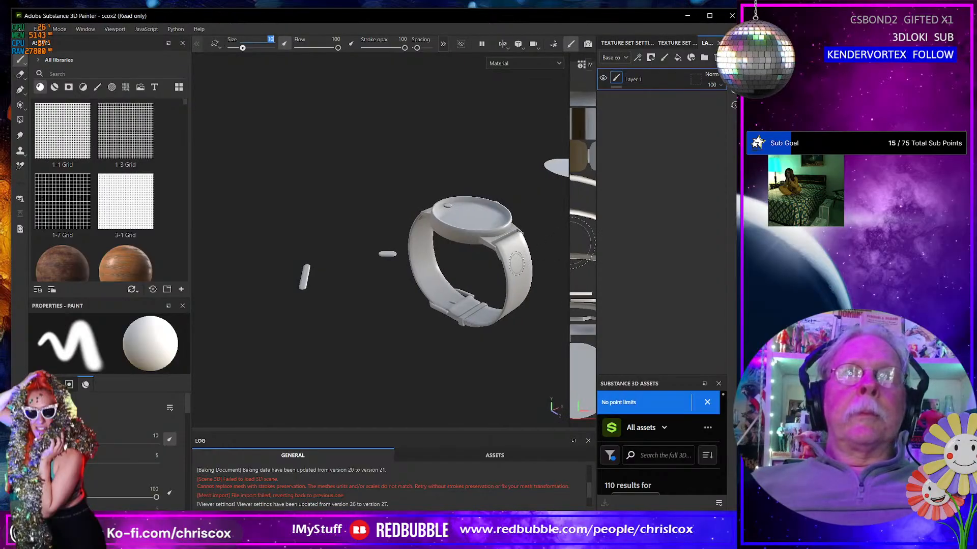
middle_click_drag(460, 285, 466, 275)
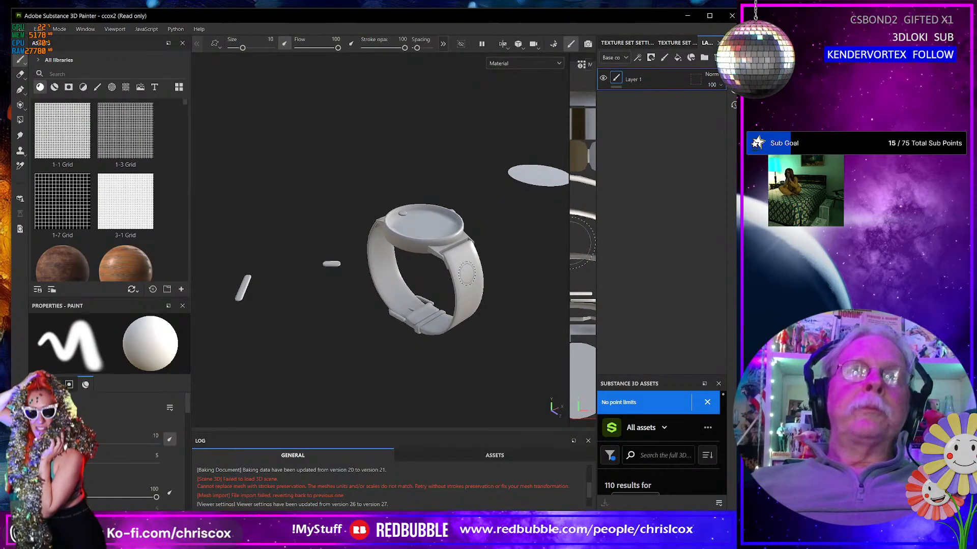
left_click_drag(467, 274, 422, 240, "alt")
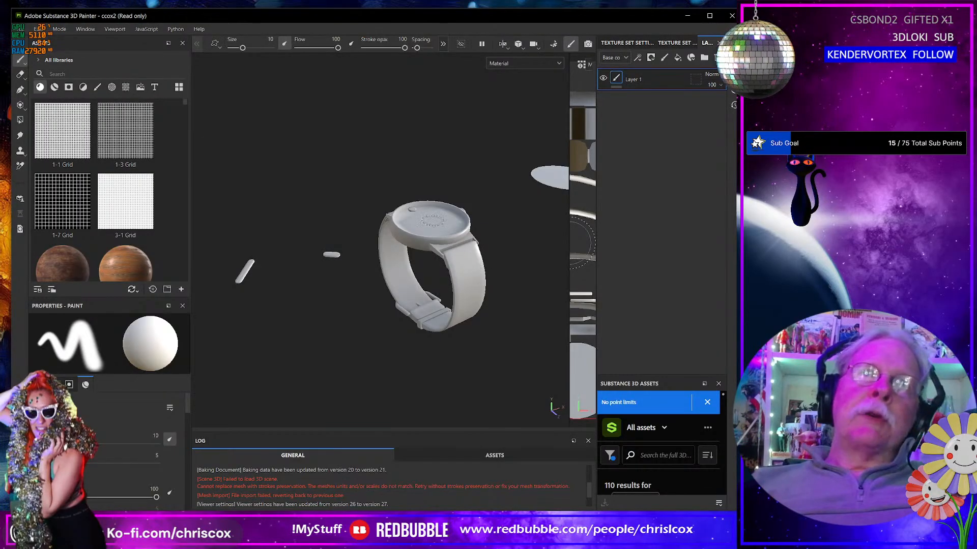
mouse_move(423, 237)
left_mouse_down("alt")
mouse_move(379, 266)
mouse_move(497, 229)
mouse_move(463, 230)
left_mouse_up("alt")
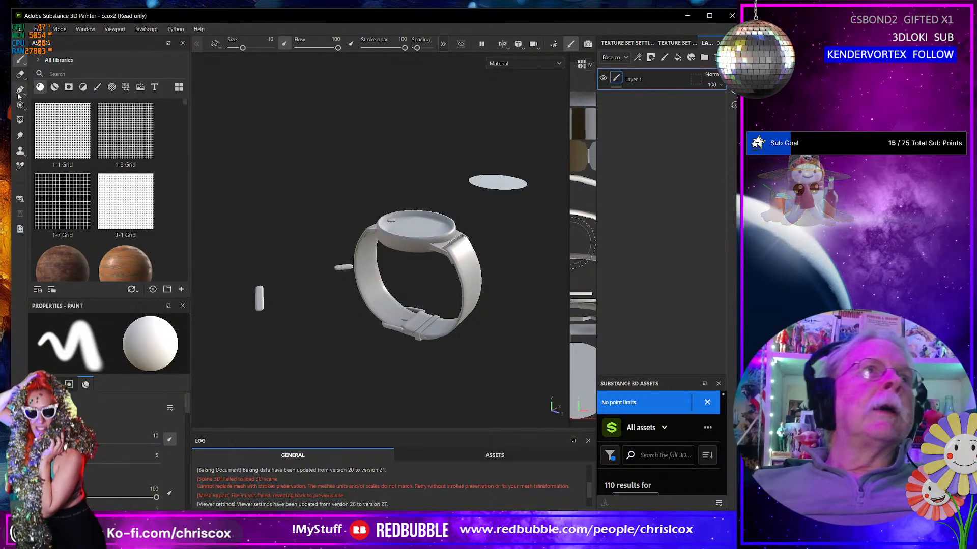
Step: Search the asset library for gold materials and apply Gold Leaf Waste to the watch as a fill layer
left_click(68, 74)
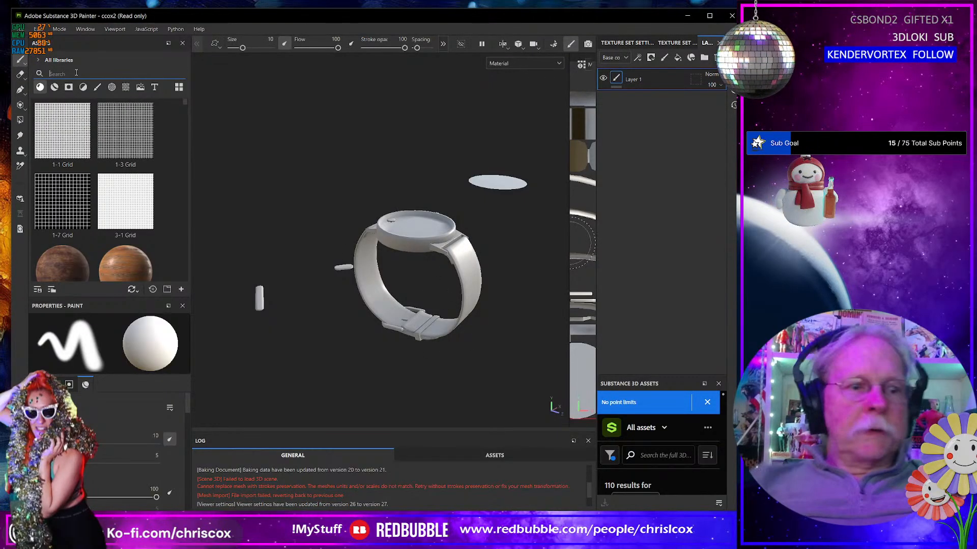
type("gold")
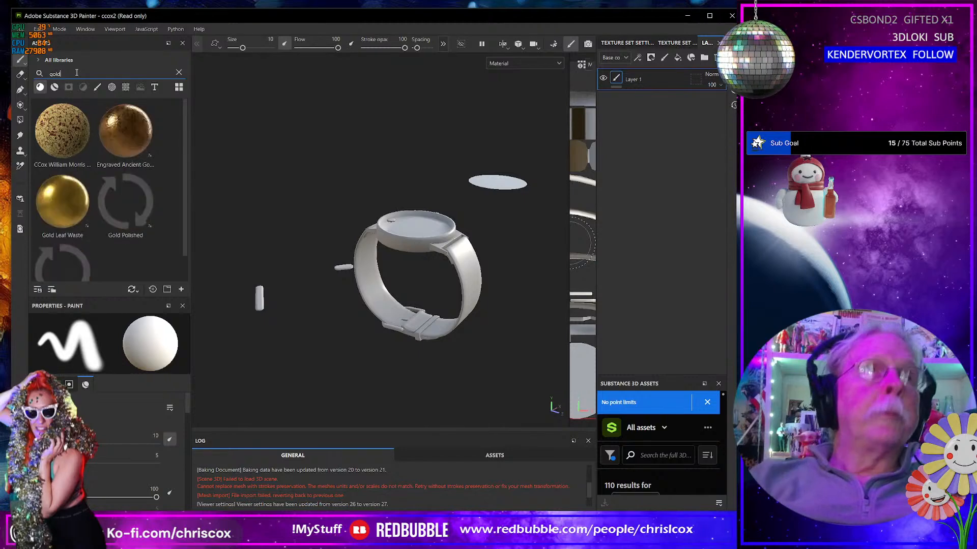
left_click(40, 87)
left_click_drag(184, 130, 185, 206)
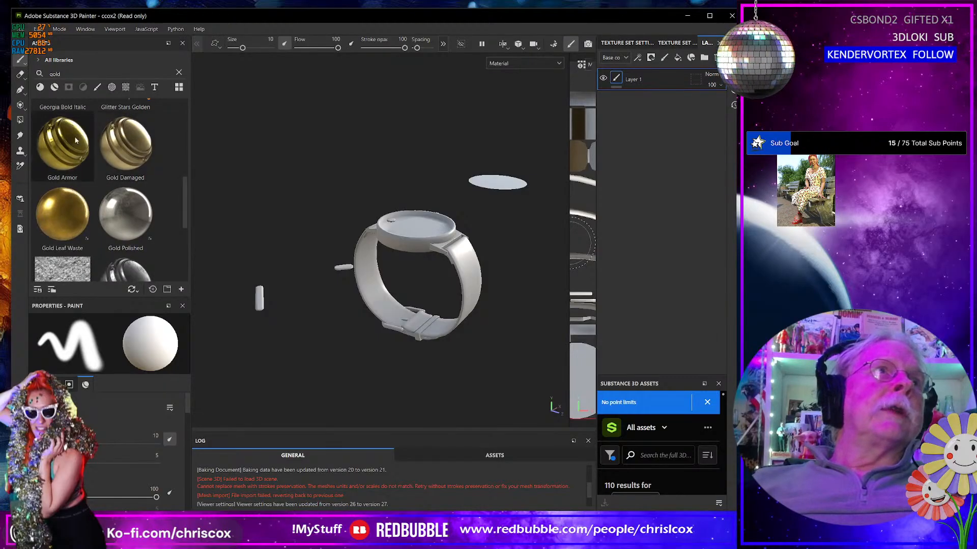
left_click(40, 87)
scroll(110, 206, "up", 1)
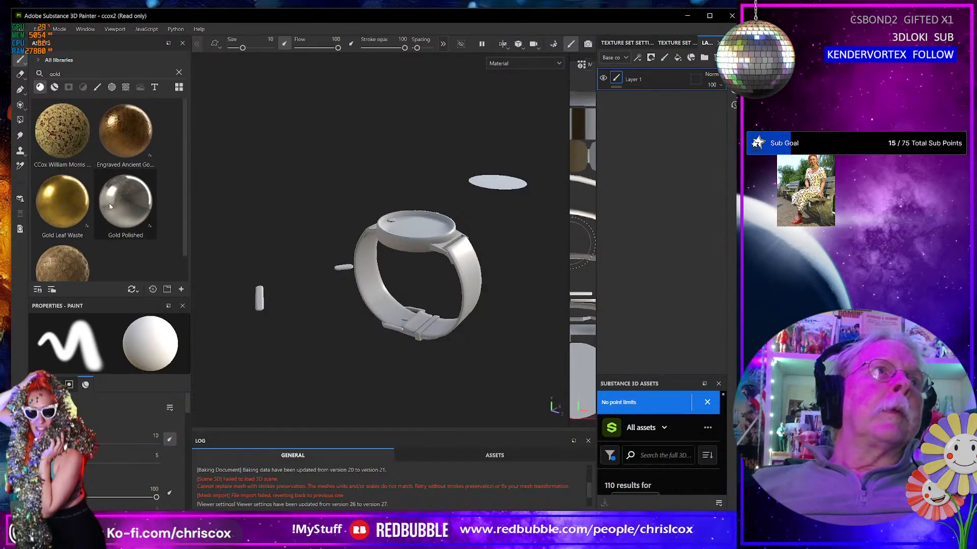
scroll(110, 206, "down", 1)
left_click_drag(62, 173, 336, 277)
Step: Examine the gold leaf texture up close across the face and edges of the watch band
scroll(435, 280, "up", 2)
scroll(468, 301, "up", 5)
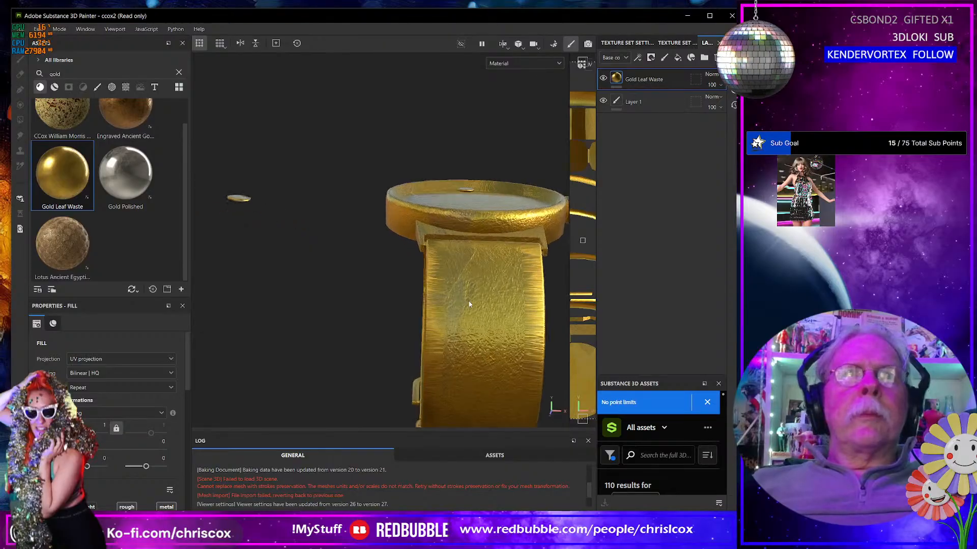
left_click_drag(497, 296, 384, 277, "alt")
scroll(383, 246, "up", 5)
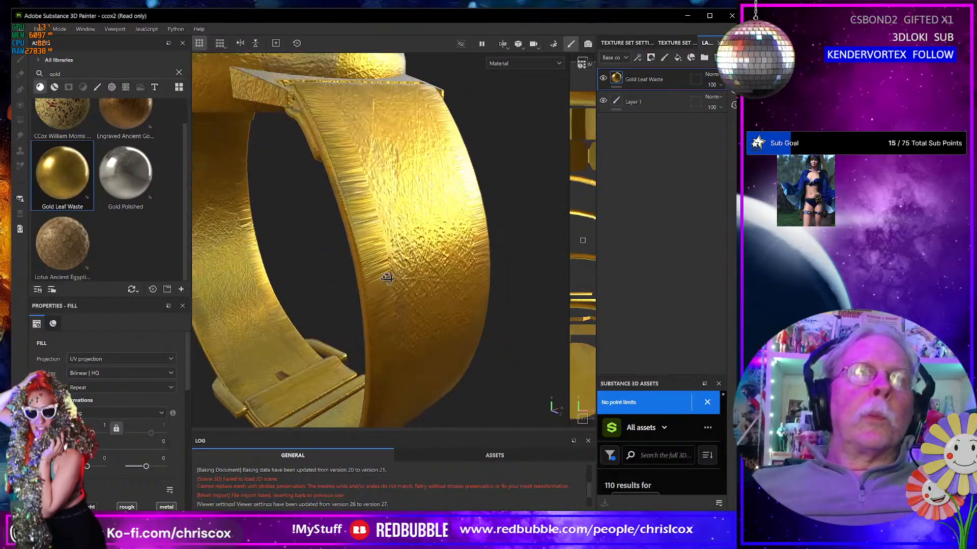
left_click_drag(456, 268, 353, 274, "alt")
left_click_drag(440, 231, 404, 225, "alt")
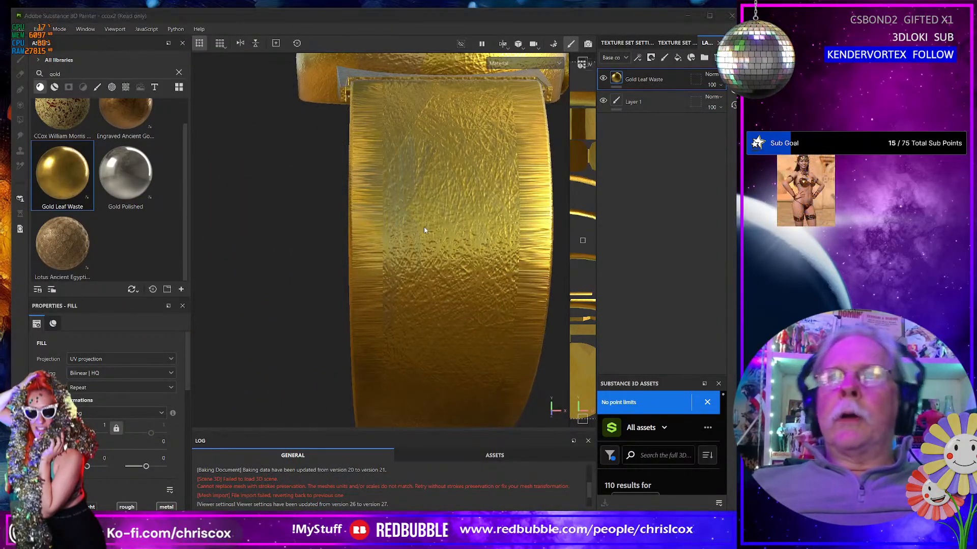
Step: Switch to Blender, enlarge its window and enter Edit Mode on the Watch for Substance object
key("alt+Tab")
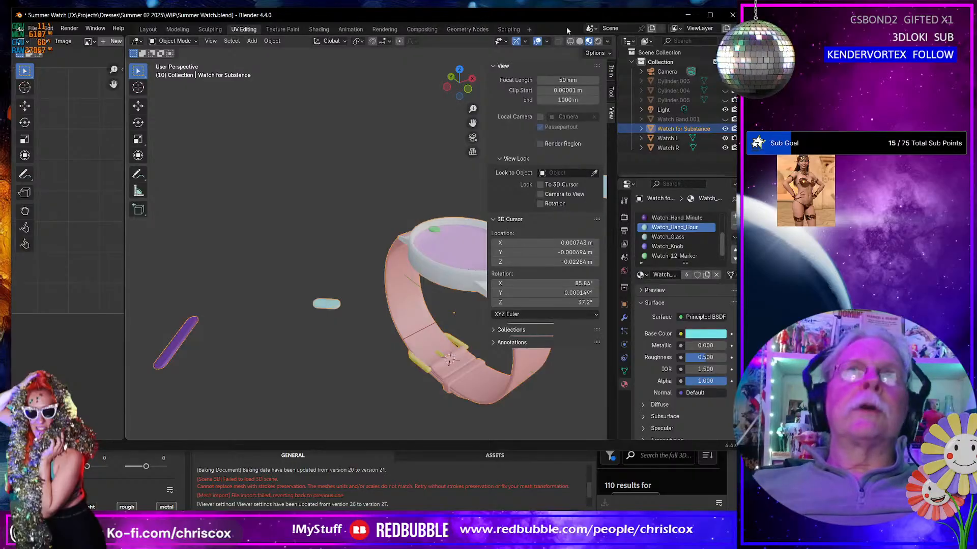
left_click_drag(622, 11, 631, 10)
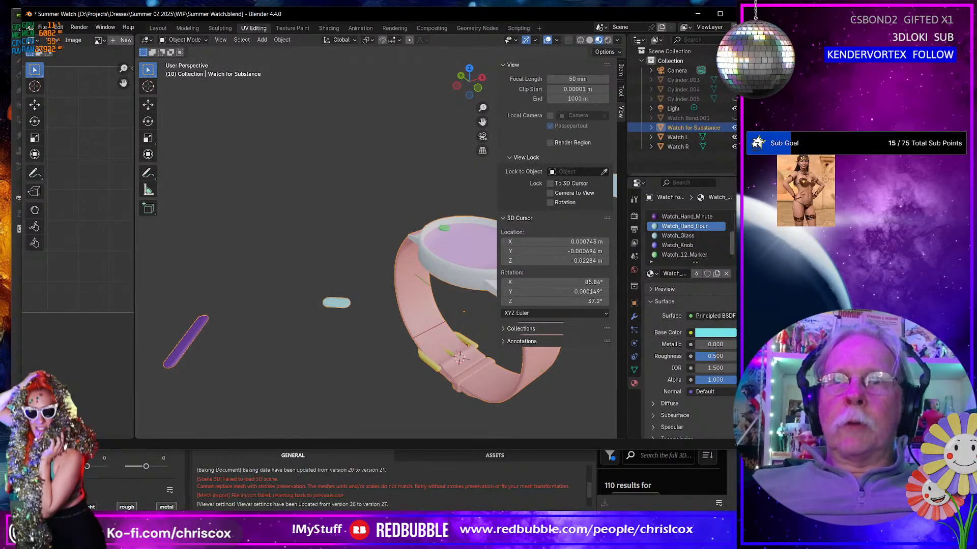
left_click_drag(754, 450, 833, 493)
middle_click_drag(599, 427, 484, 277)
key("Tab")
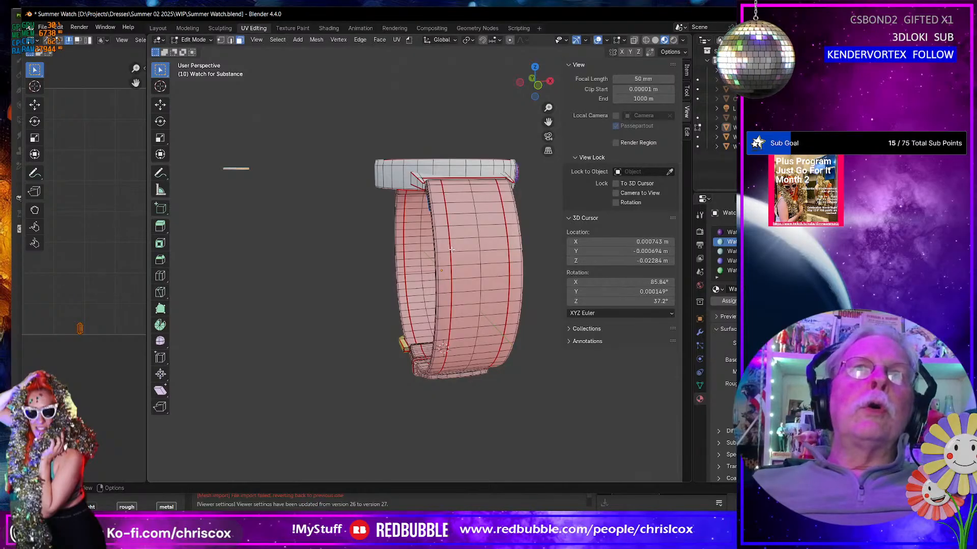
Step: Select the linked outer face strip of the watch band and grow the selection once to include its side strips
left_click(451, 250)
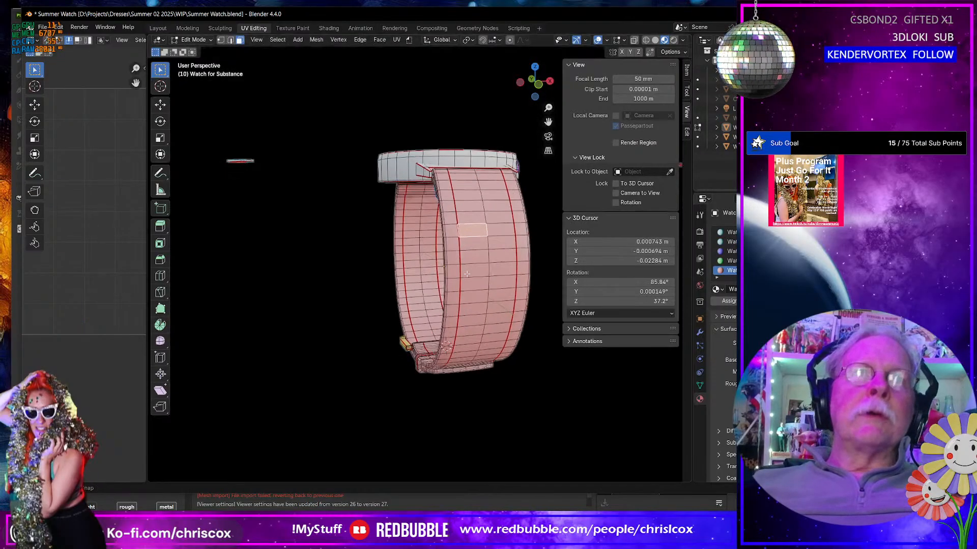
middle_click_drag(461, 273, 468, 272)
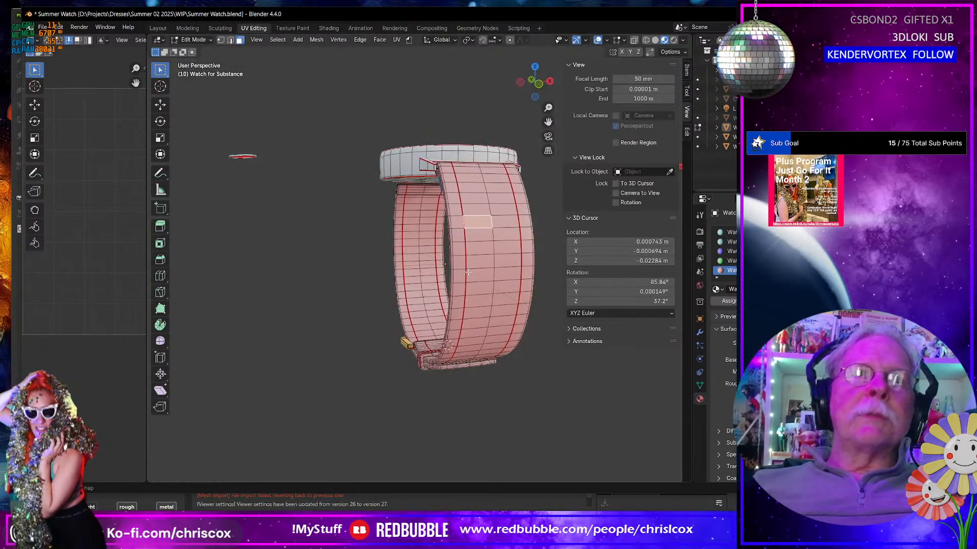
scroll(468, 272, "up", 3)
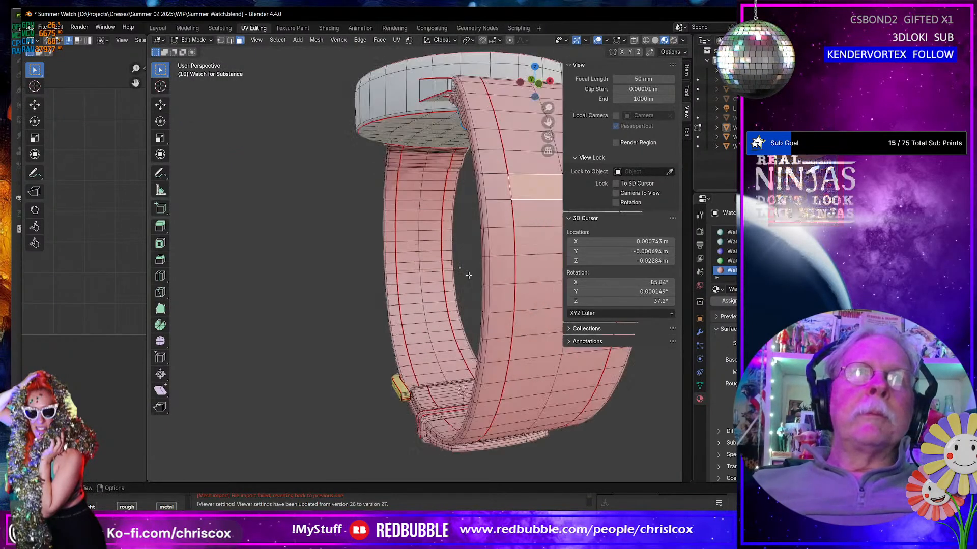
left_click(487, 214)
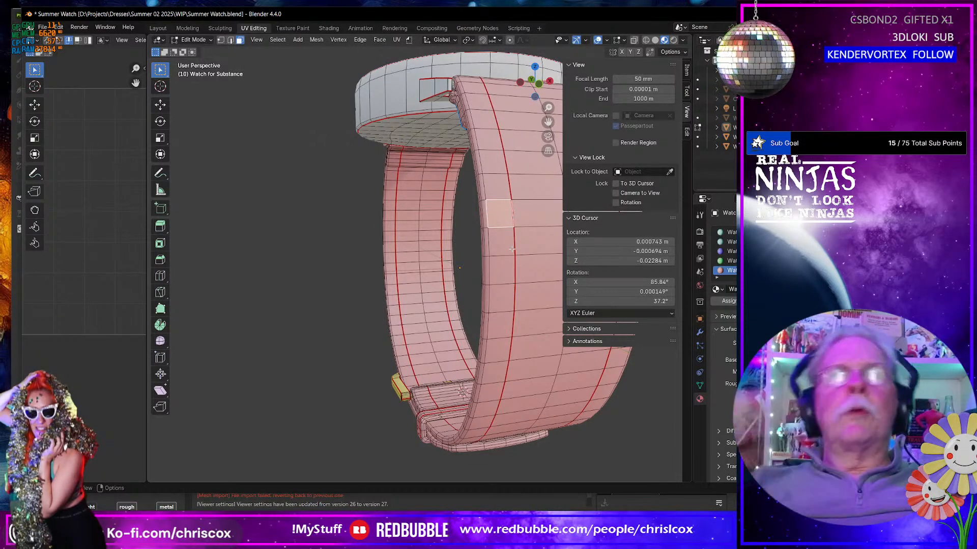
key("2")
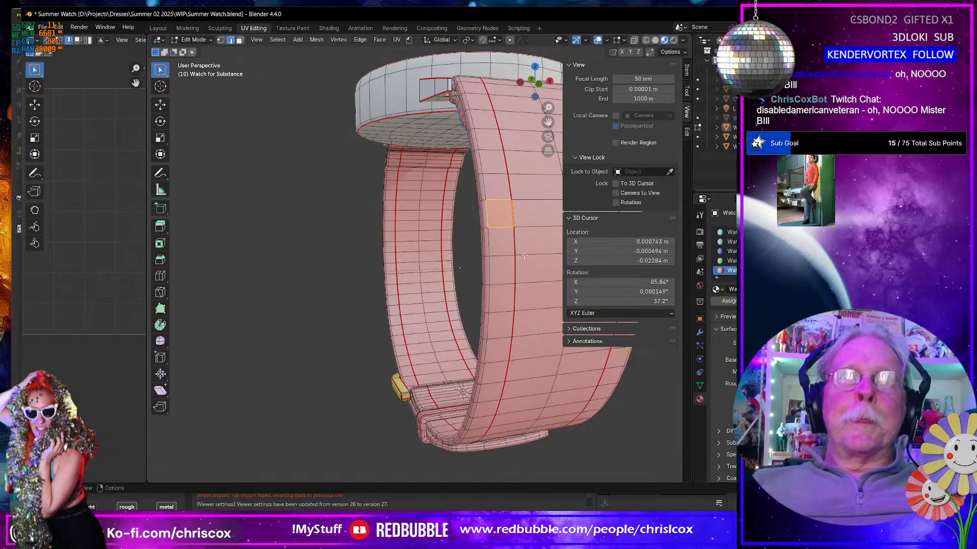
key("3")
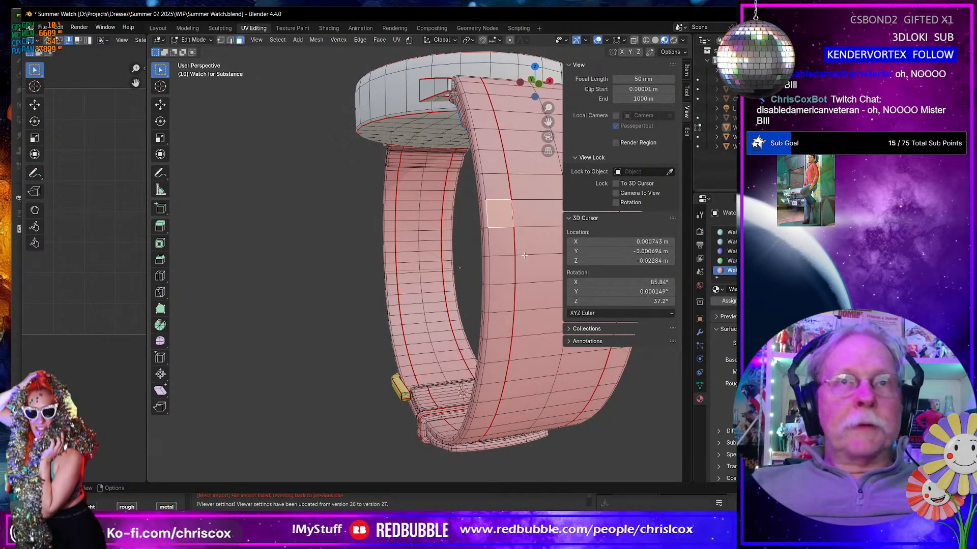
left_click(524, 255)
key("ctrl+l")
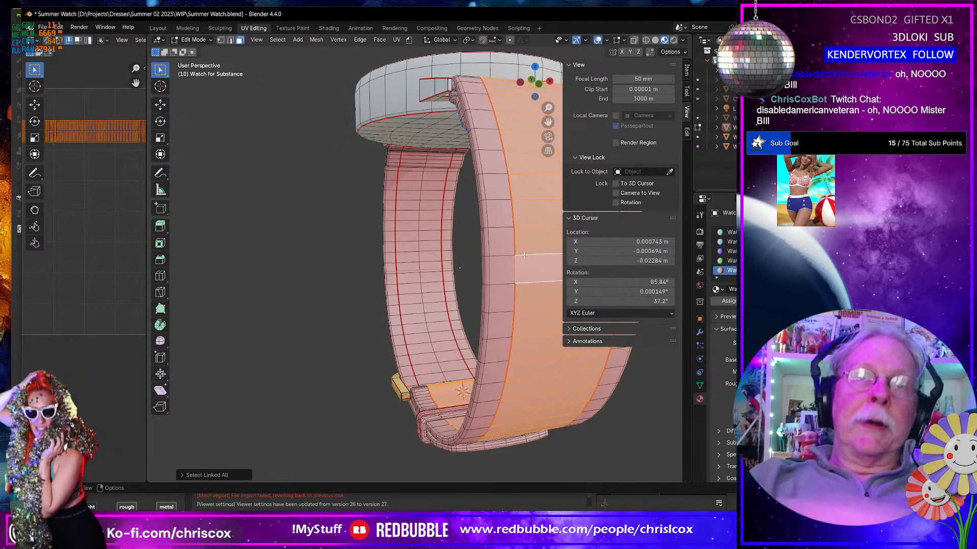
key("ctrl+KP_Add")
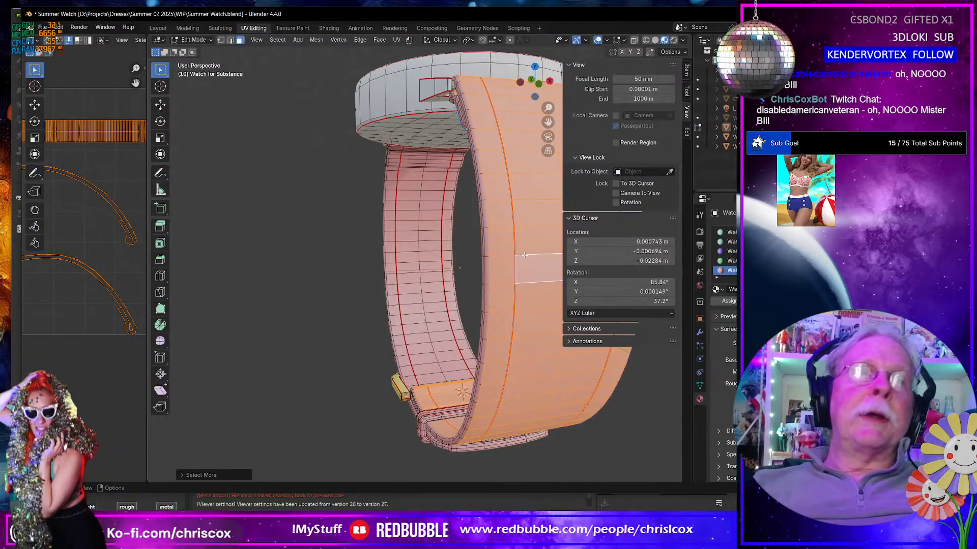
Step: Widen the UV editor at the expense of the 3D view and bring the band's UV islands into view
scroll(120, 267, "up", 4)
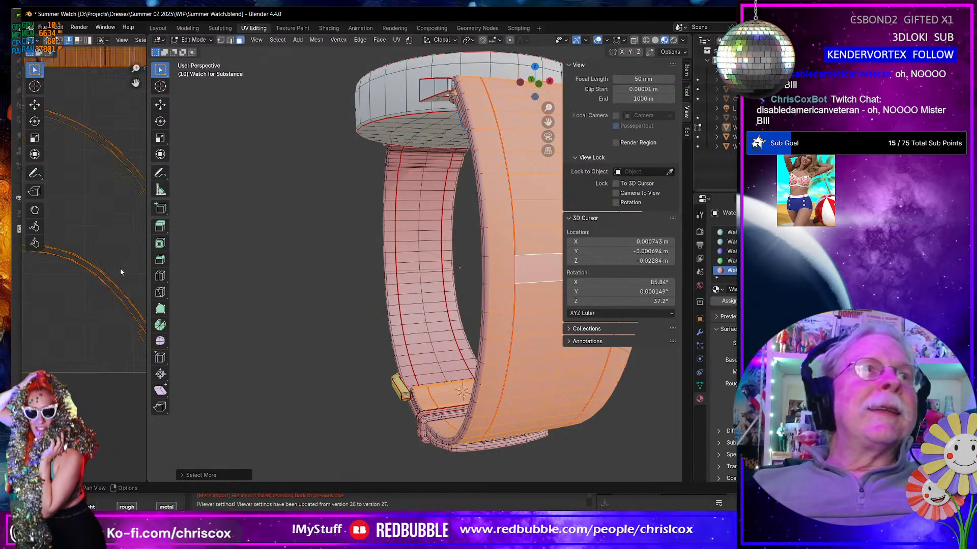
scroll(120, 267, "down", 5)
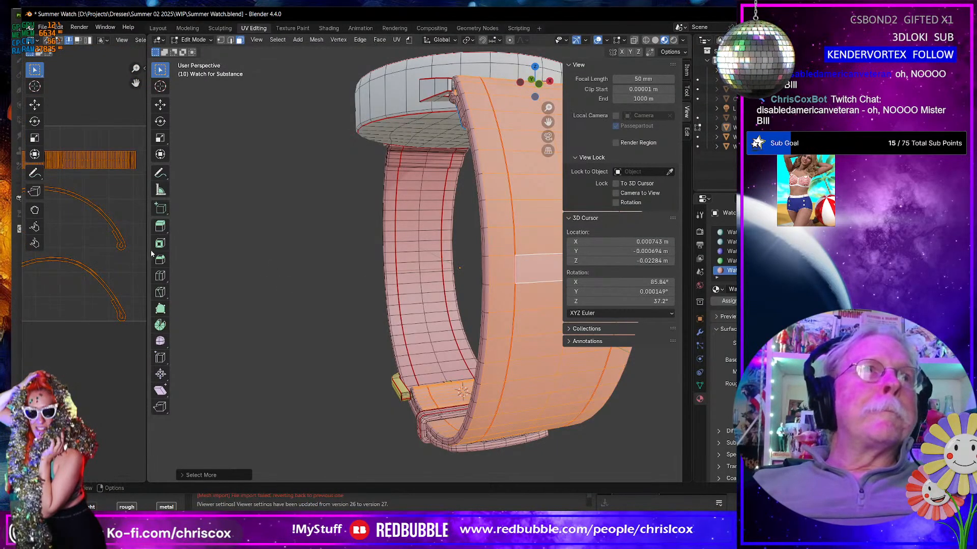
left_click_drag(169, 244, 236, 241)
left_click_drag(148, 252, 303, 249)
middle_click_drag(146, 273, 101, 315)
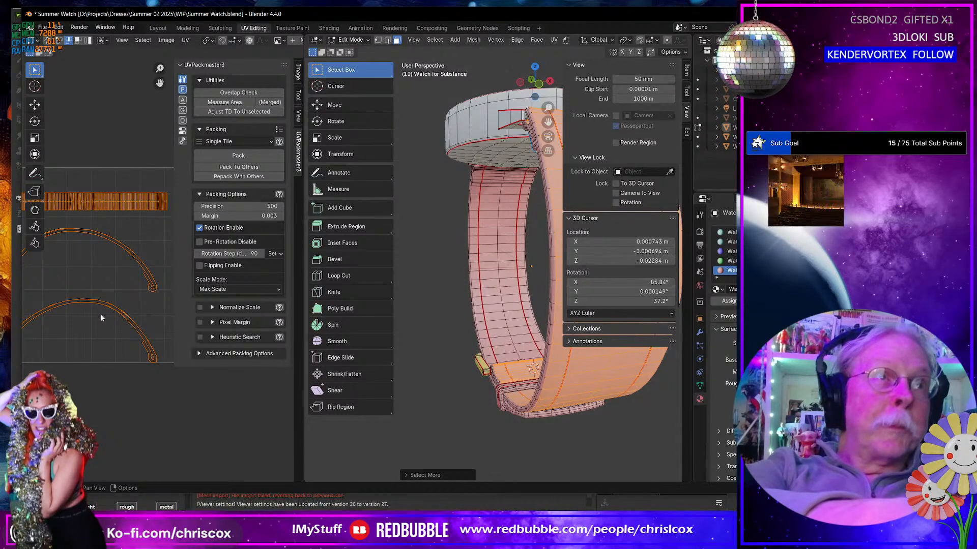
Step: Try a conformal unwrap of the selected band faces and undo it
key("u")
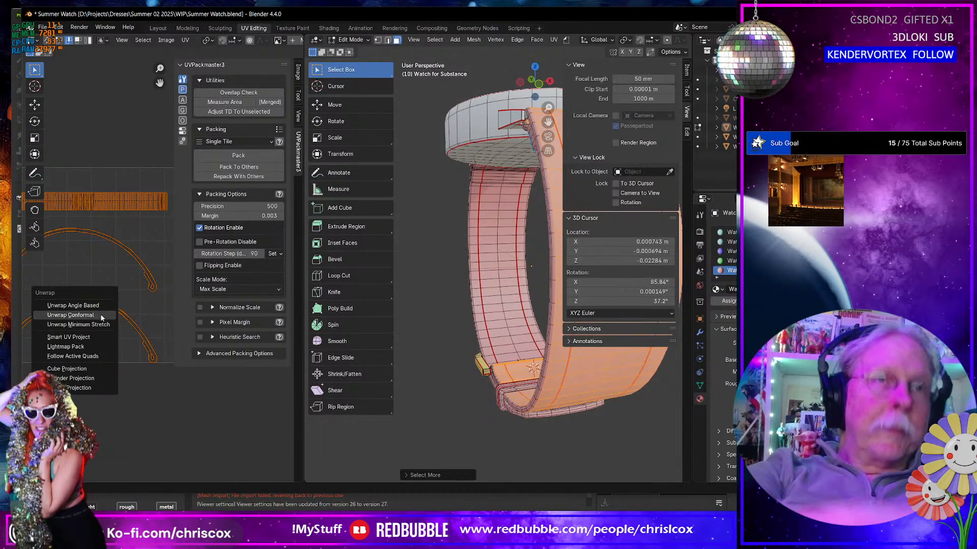
left_click(101, 315)
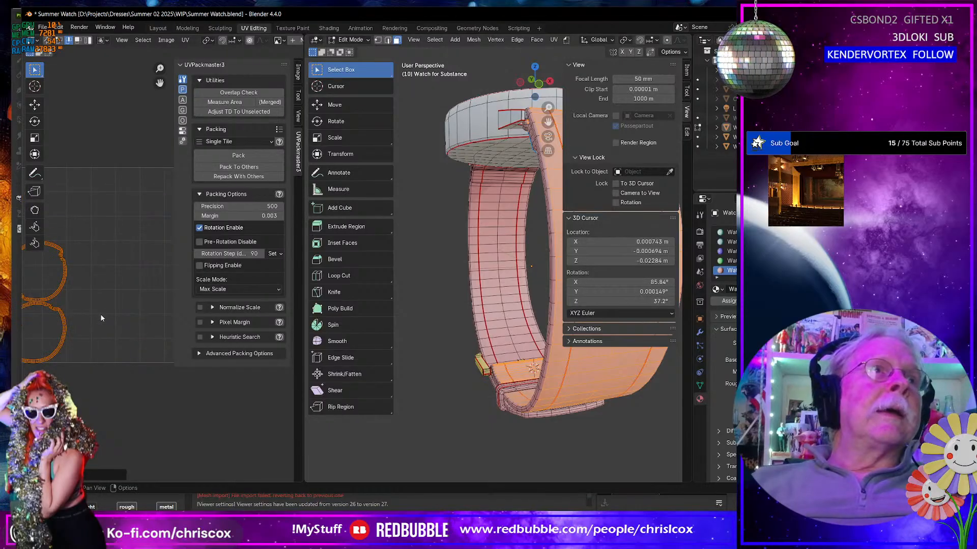
scroll(145, 312, "up", 5)
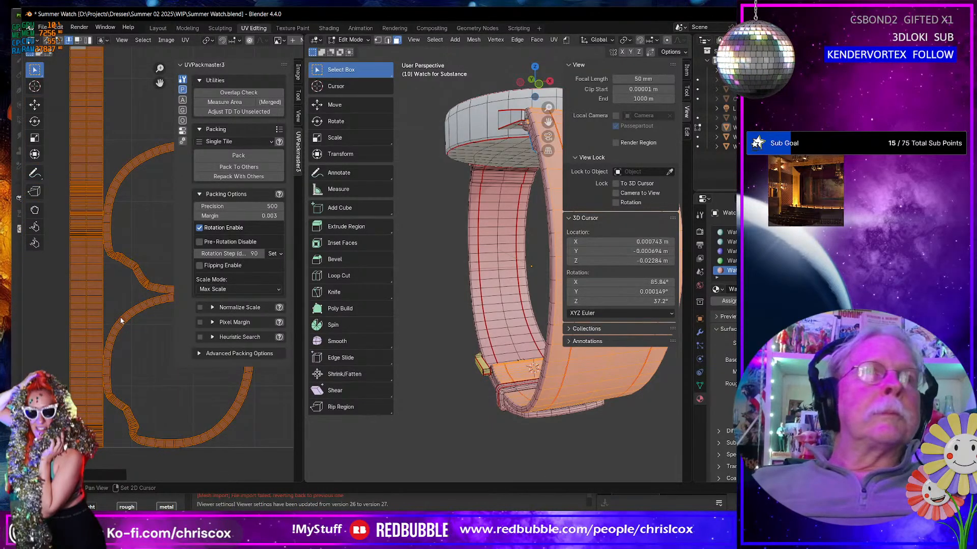
key("ctrl+z")
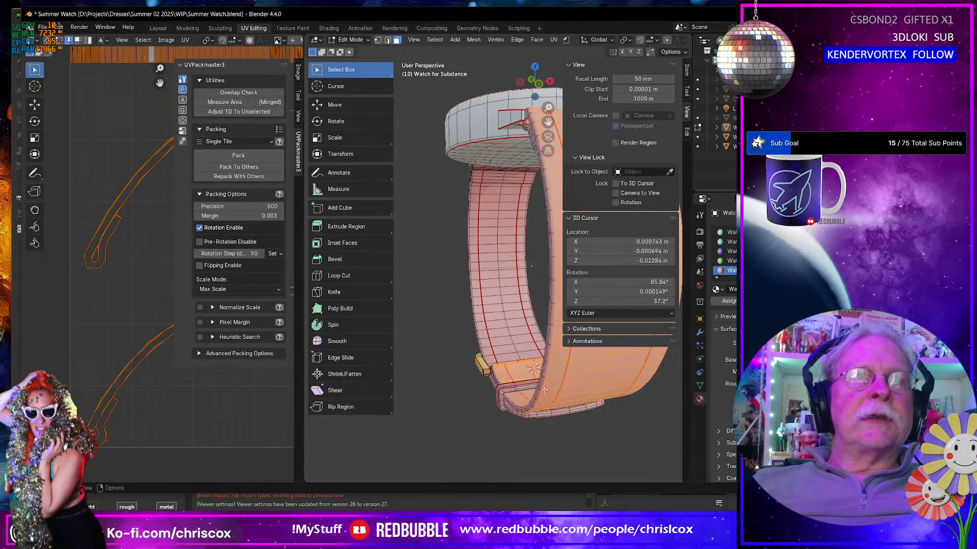
Step: Clear the seams from all selected band edges in edge select mode
middle_click_drag(559, 388, 544, 378)
right_click(496, 347)
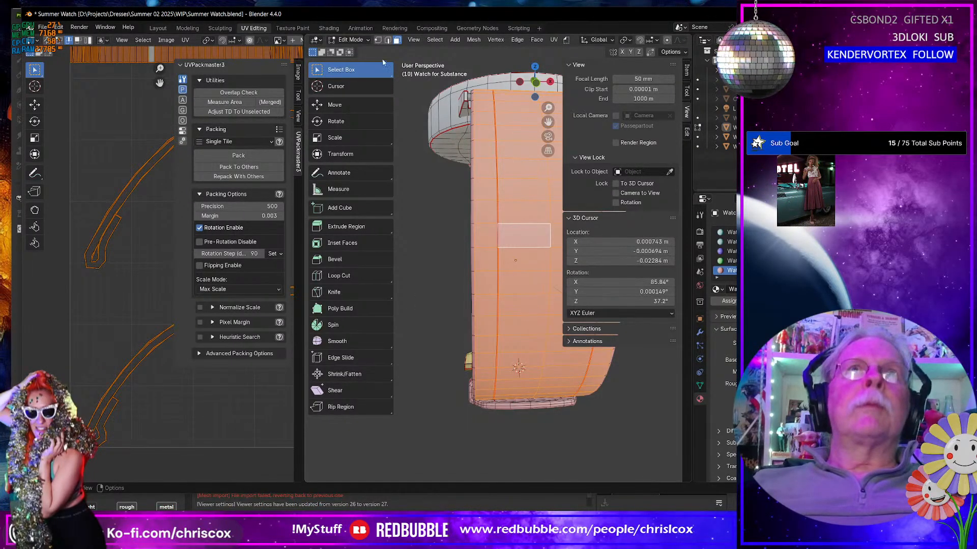
left_click(389, 41)
right_click(497, 177)
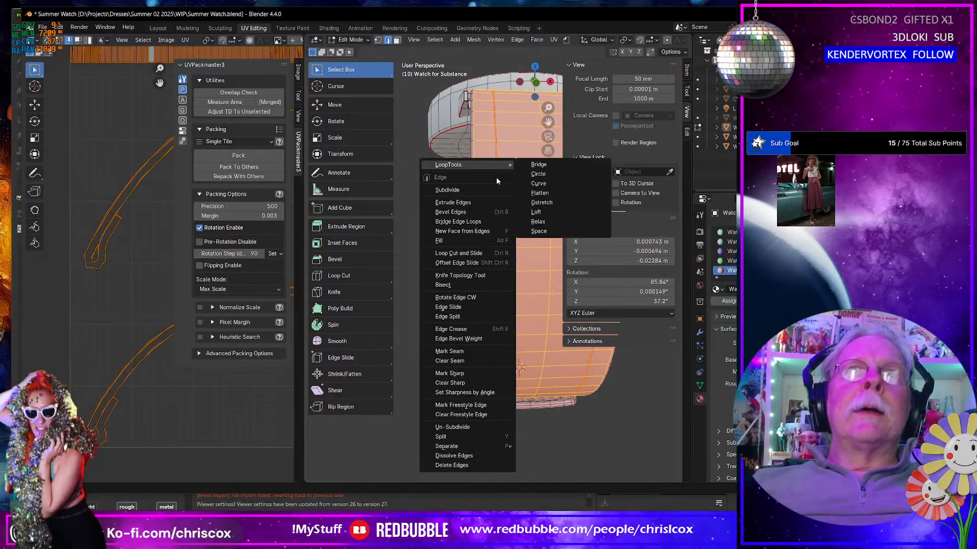
left_click(464, 362)
mouse_move(464, 362)
middle_mouse_down()
mouse_move(624, 366)
mouse_move(454, 349)
middle_mouse_up()
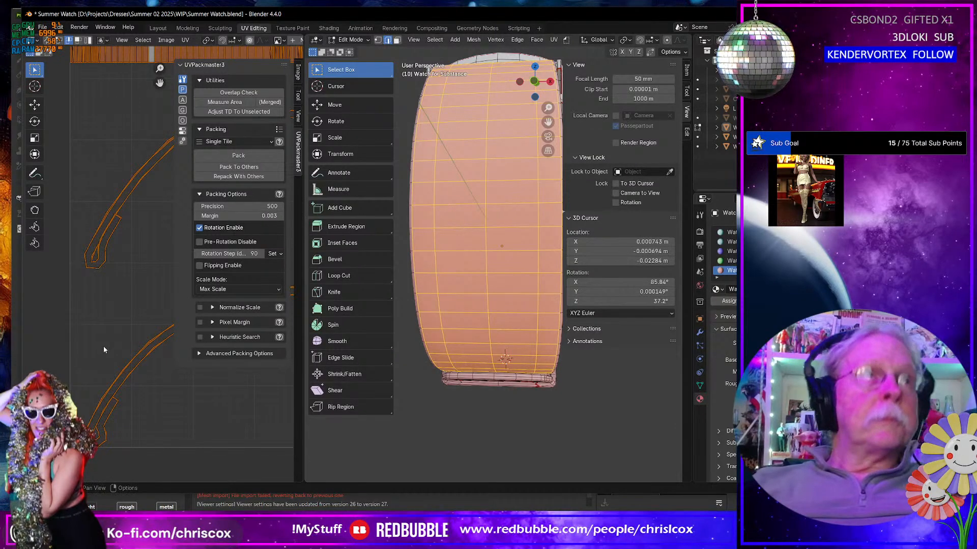
Step: Unwrap the selected band with the Conformal method and inspect the new UV island
key("u")
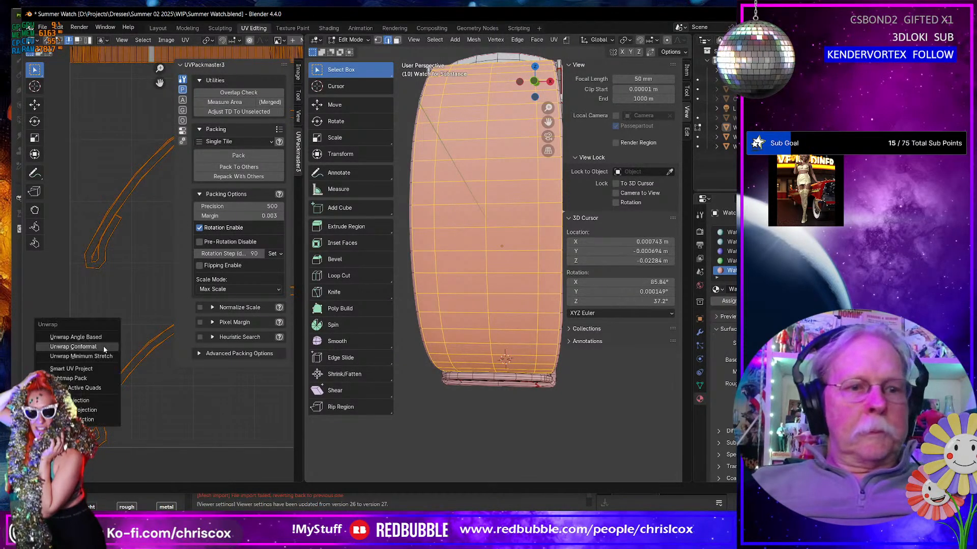
left_click(104, 347)
scroll(136, 353, "down", 4)
middle_click_drag(136, 353, 128, 270)
scroll(132, 342, "up", 4)
scroll(130, 286, "up", 2)
Step: Deselect the band and mark seams on the edges at its buckle end and at the inner step near the watch case
middle_click_drag(413, 318, 465, 398)
scroll(477, 329, "up", 3)
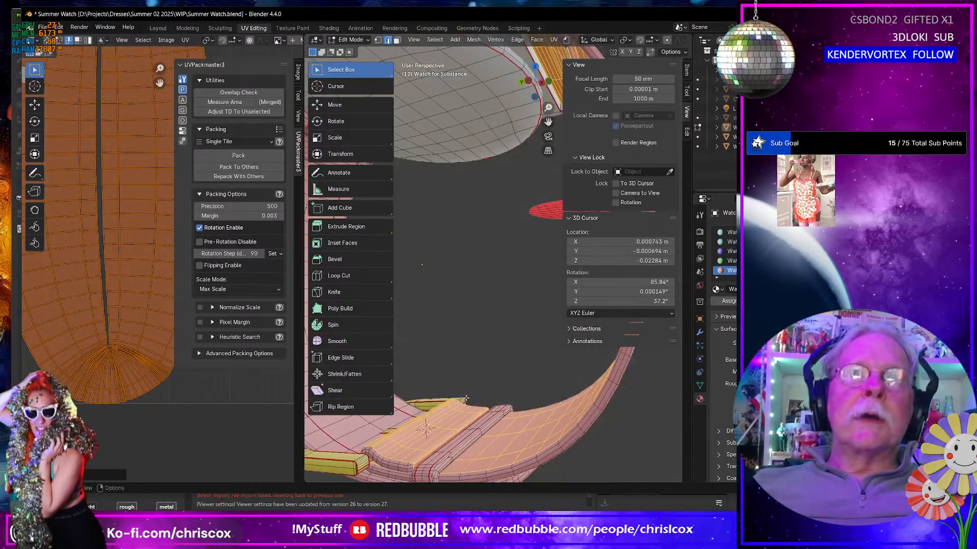
key("alt+a")
right_click(420, 461)
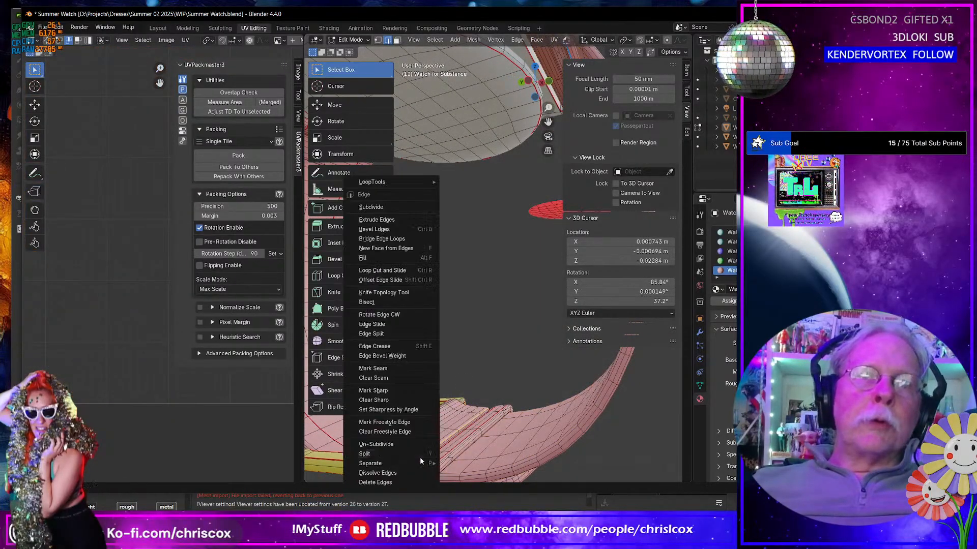
left_click(376, 370)
middle_click_drag(513, 338, 484, 335)
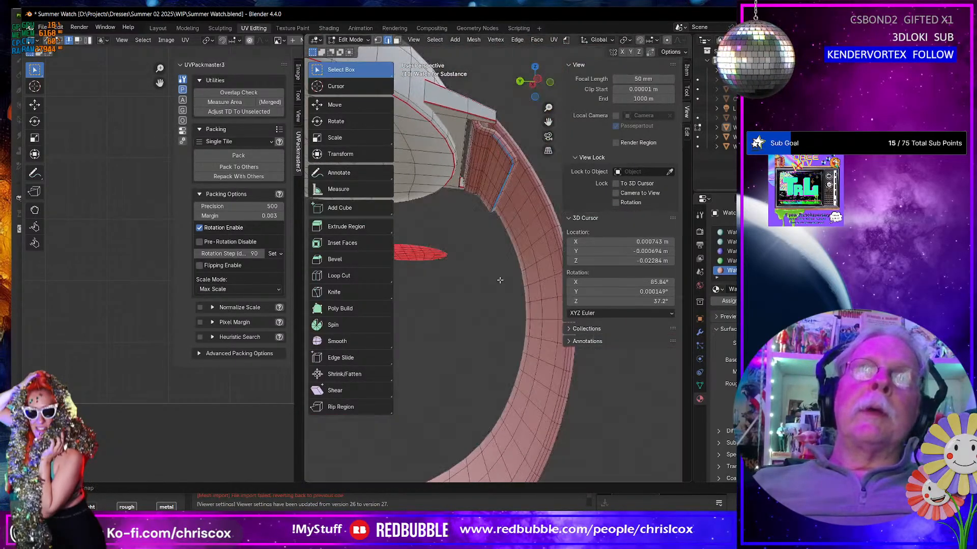
right_click(512, 168)
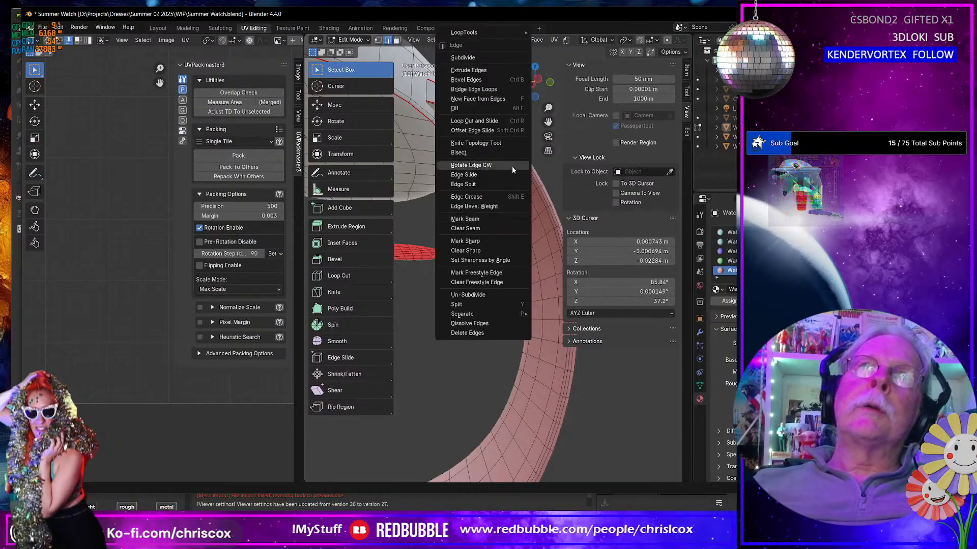
left_click(495, 218)
Step: Select the connected band again and create seams from its UV islands
scroll(494, 229, "down", 5)
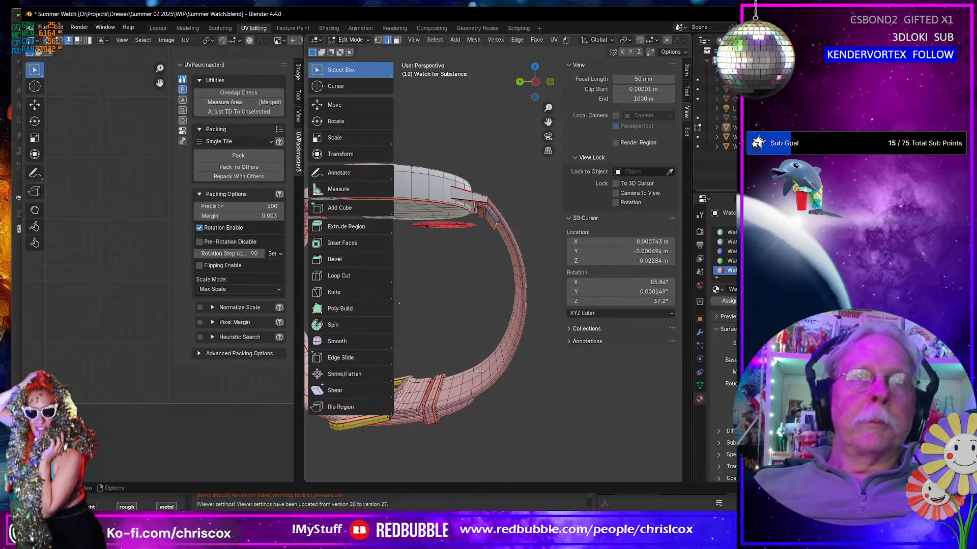
middle_click_drag(477, 371, 447, 358)
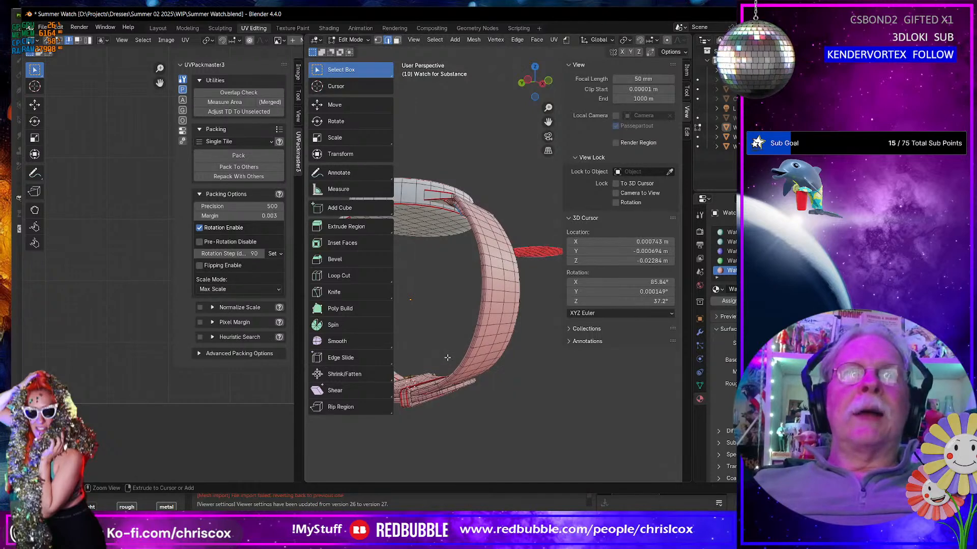
key("a")
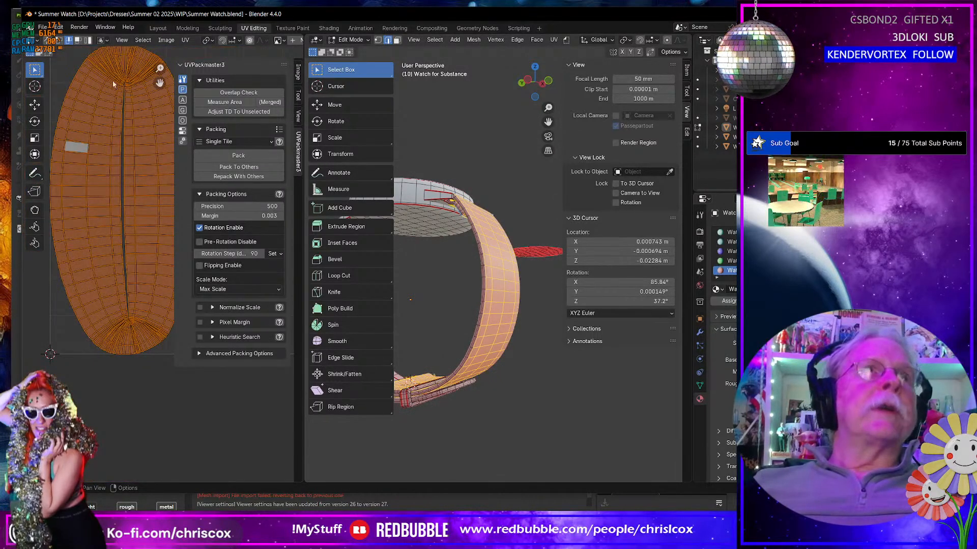
left_click(188, 43)
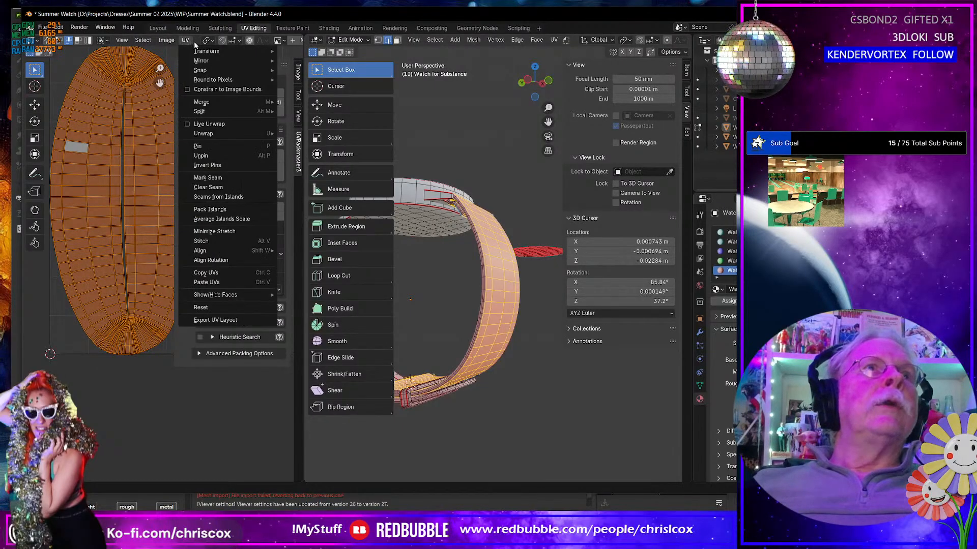
left_click(217, 199)
Step: Deselect the band and mark a seam on the remaining edge of the inner step near the watch case
scroll(491, 290, "up", 8)
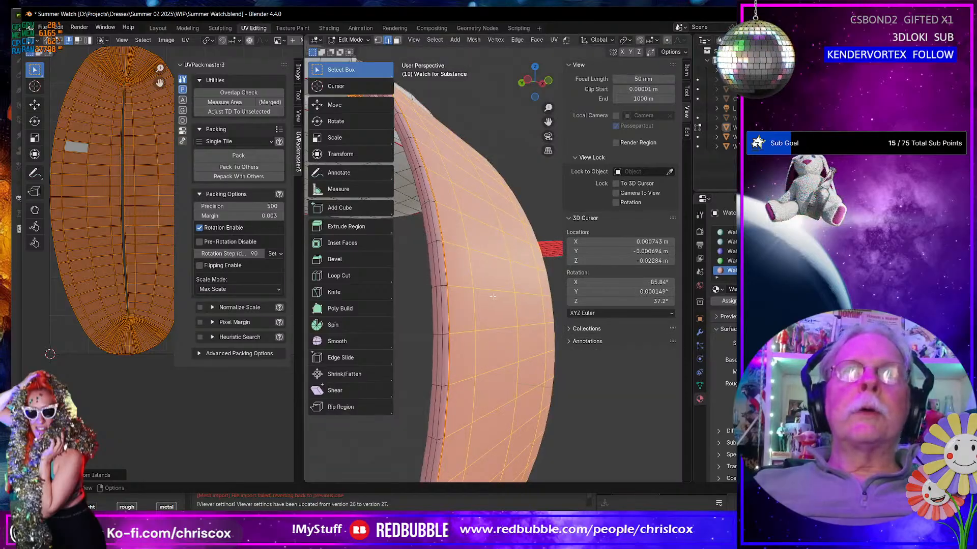
middle_click_drag(492, 290, 518, 353)
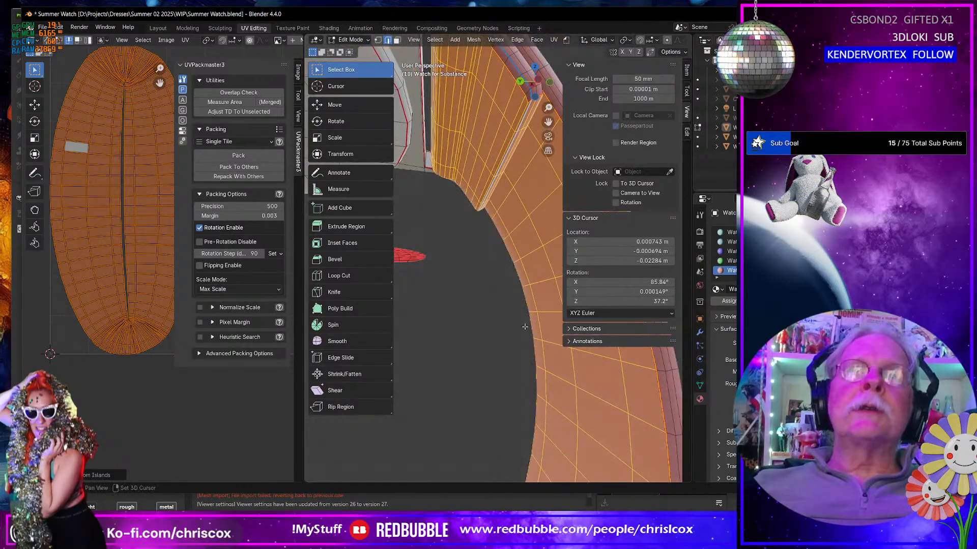
key("alt+a")
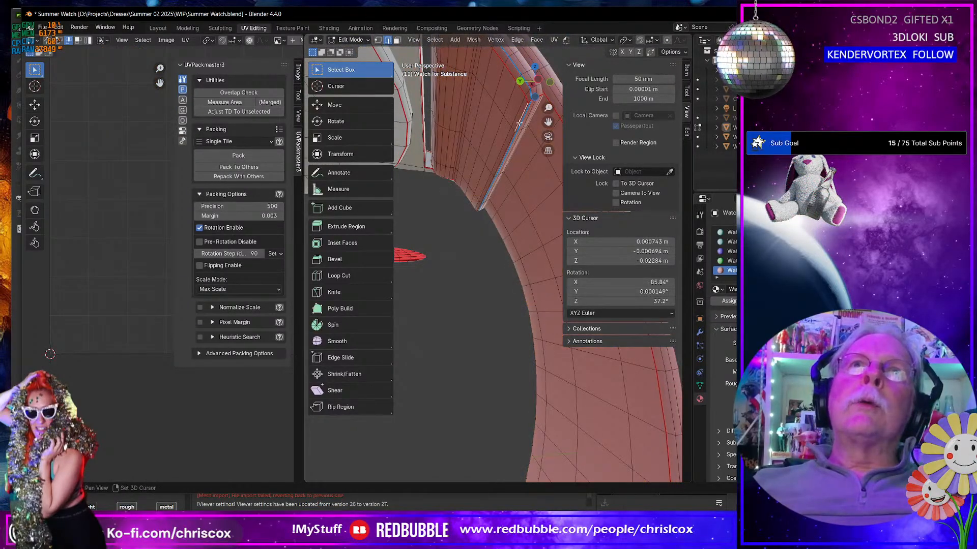
left_click(509, 137, "shift")
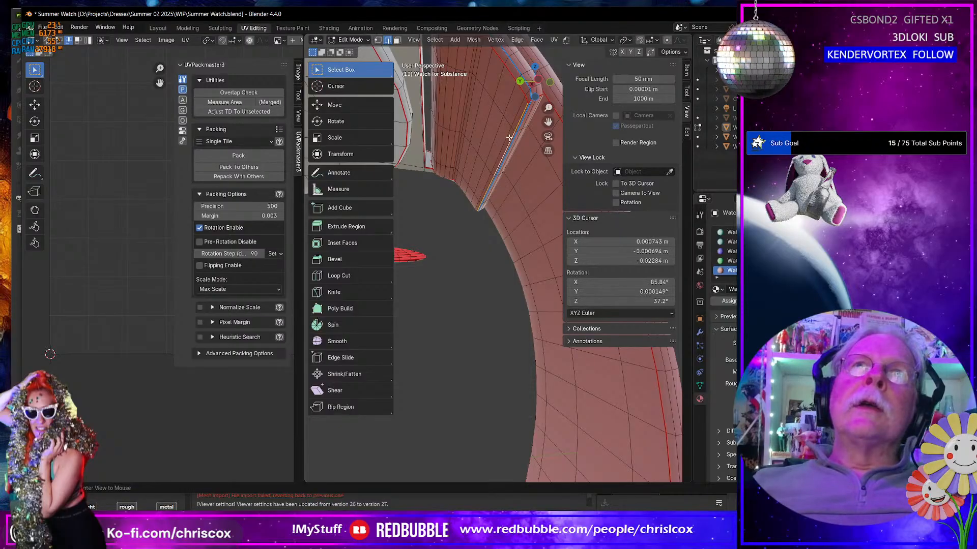
key("ctrl+e")
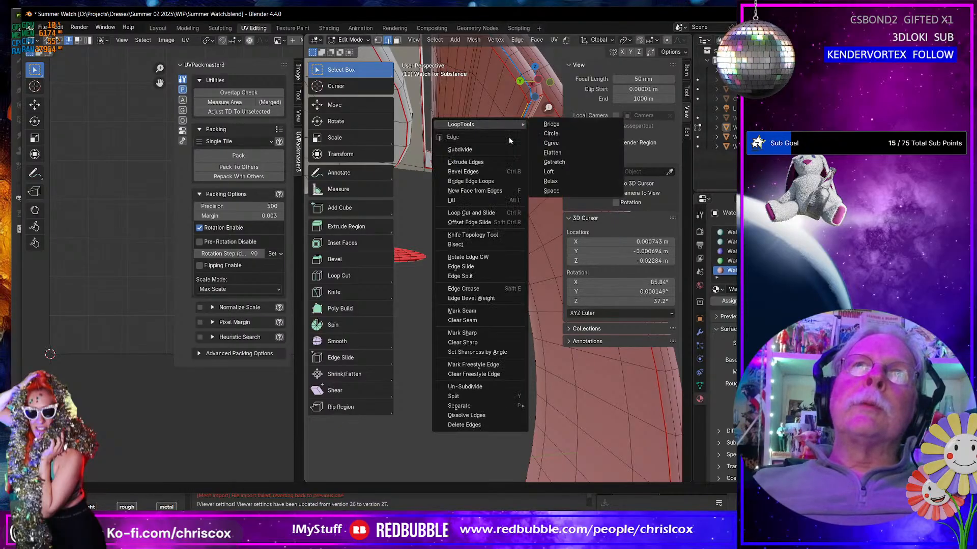
left_click(471, 310)
scroll(471, 307, "down", 4)
scroll(472, 300, "down", 4)
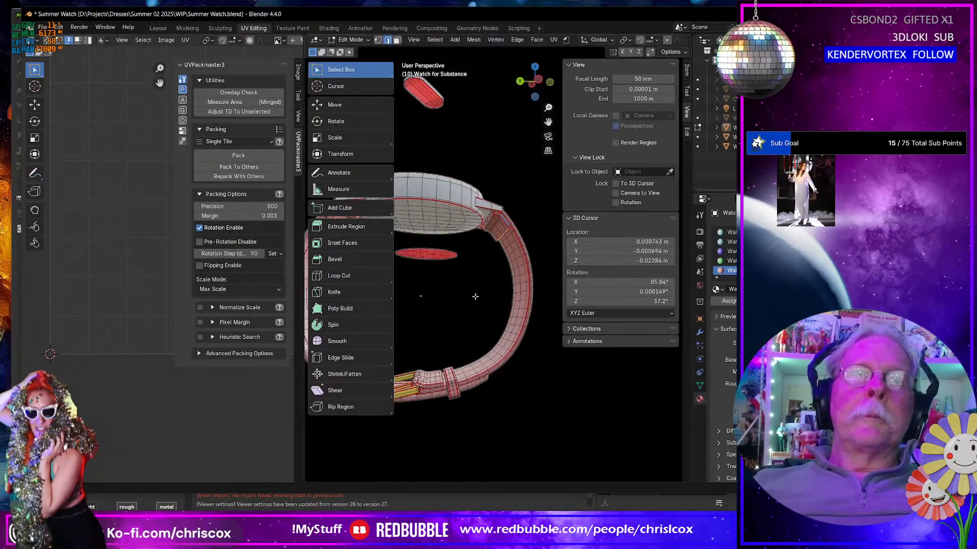
Step: Mark a seam on the band edge beside the strap loop near the buckle
scroll(472, 298, "up", 6)
middle_click_drag(522, 266, 435, 366)
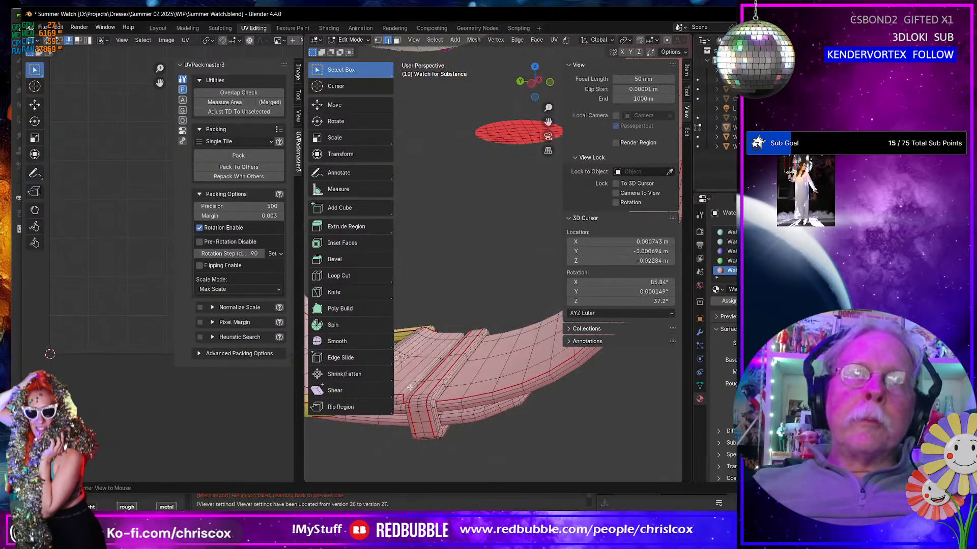
right_click(410, 388)
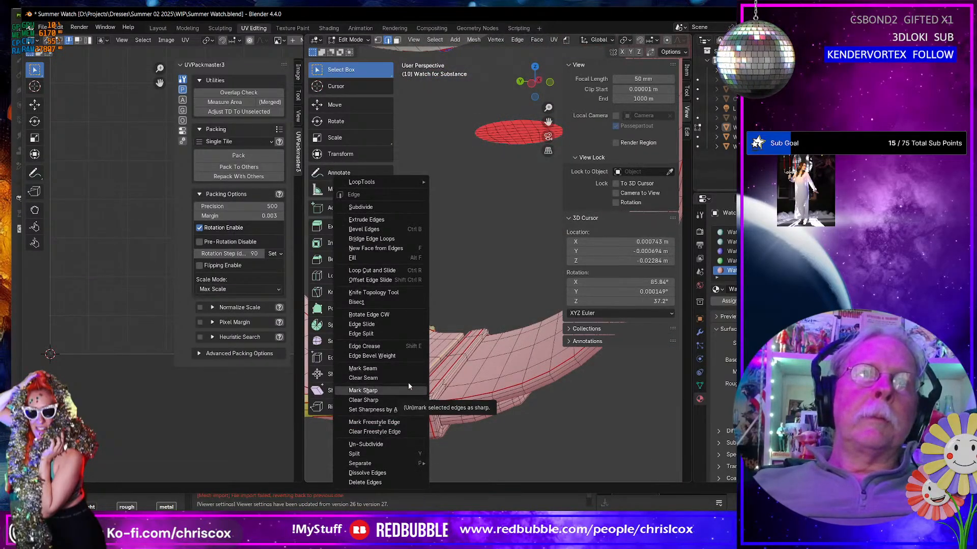
left_click(404, 368)
scroll(458, 350, "down", 6)
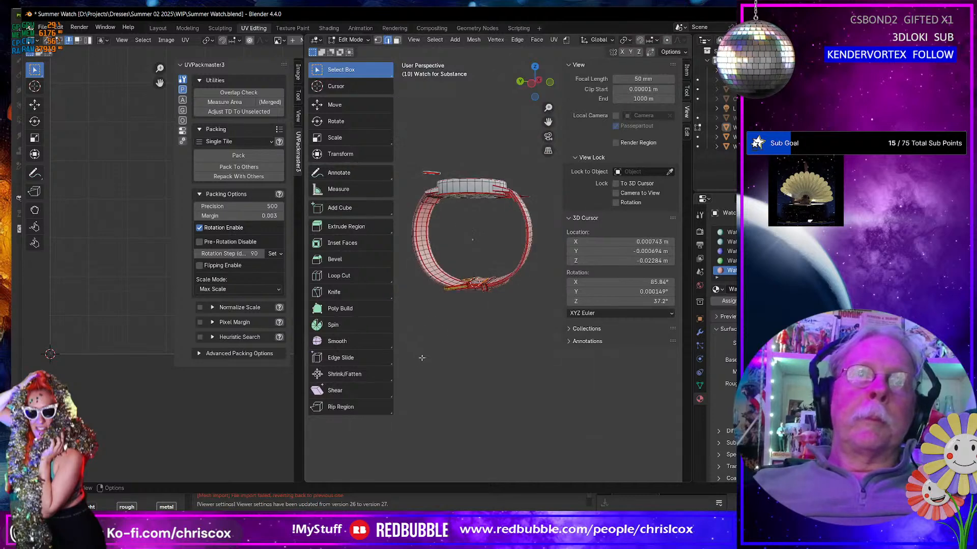
mouse_move(457, 350)
middle_mouse_down()
mouse_move(462, 380)
mouse_move(474, 355)
mouse_move(459, 350)
middle_mouse_up()
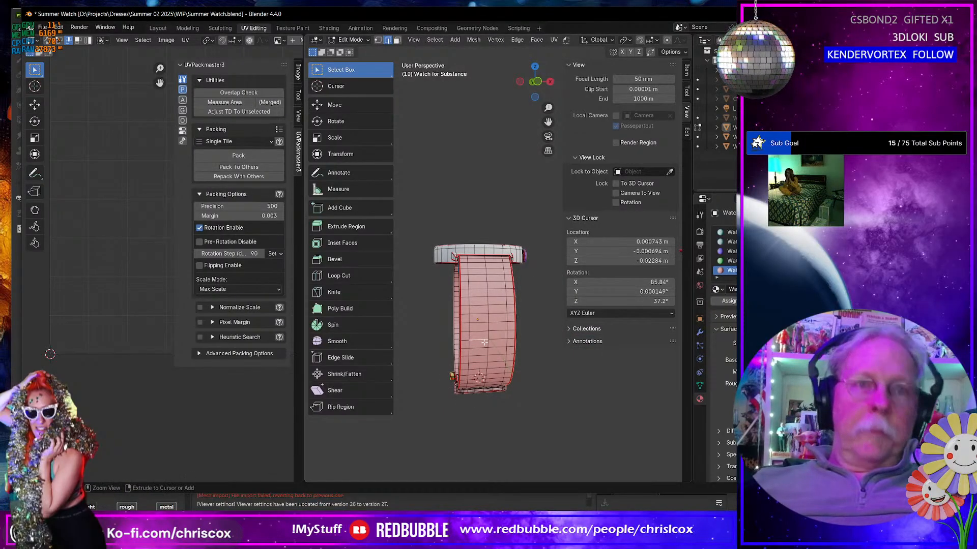
key("ctrl+l")
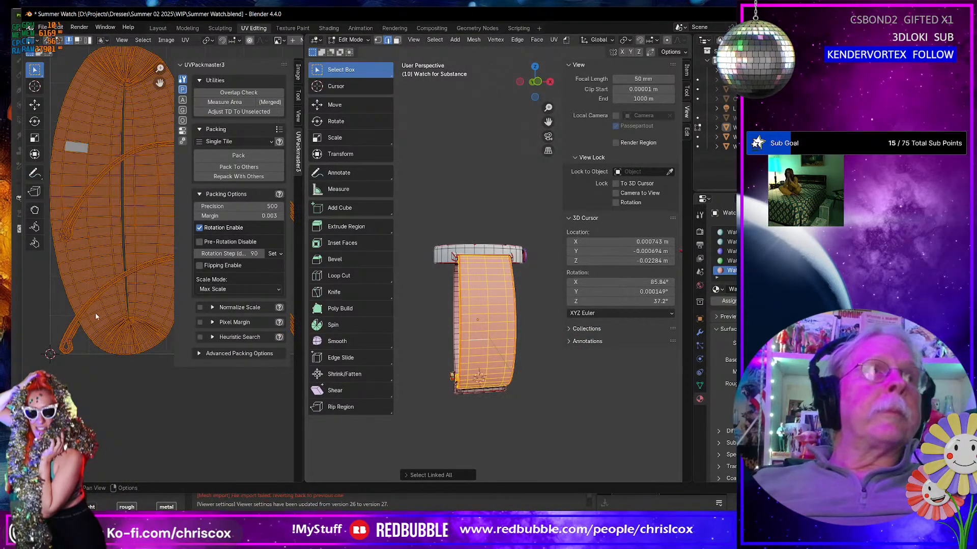
middle_click_drag(478, 332, 492, 316)
scroll(491, 316, "up", 5)
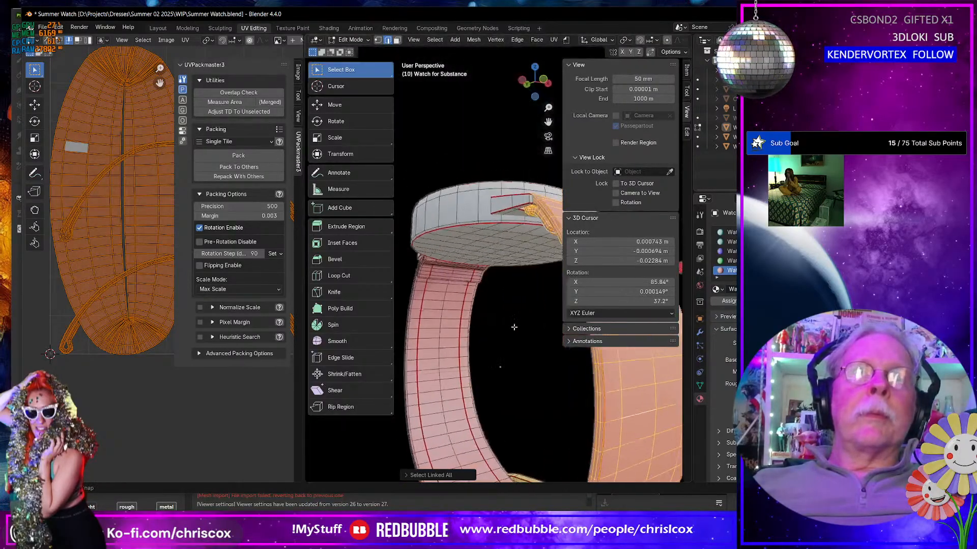
scroll(503, 330, "down", 5)
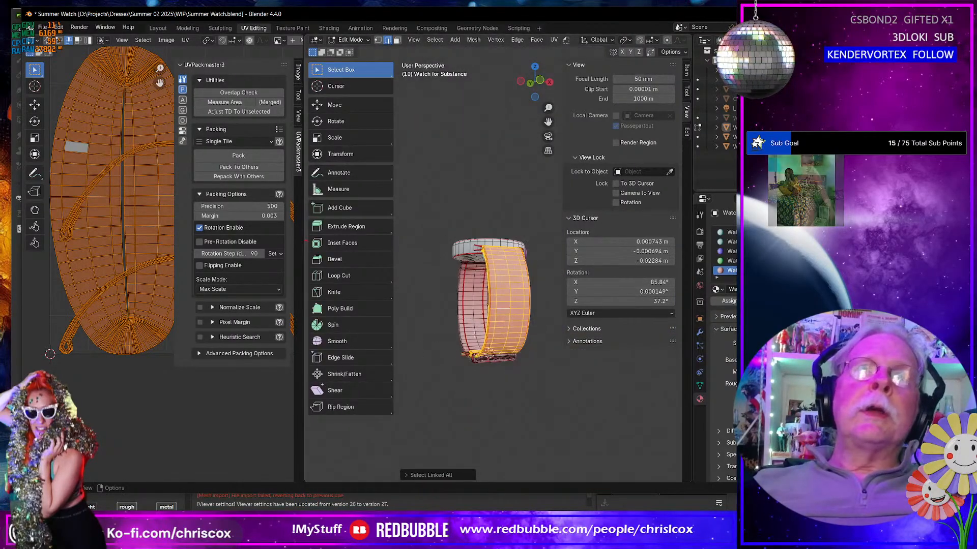
key("alt+a")
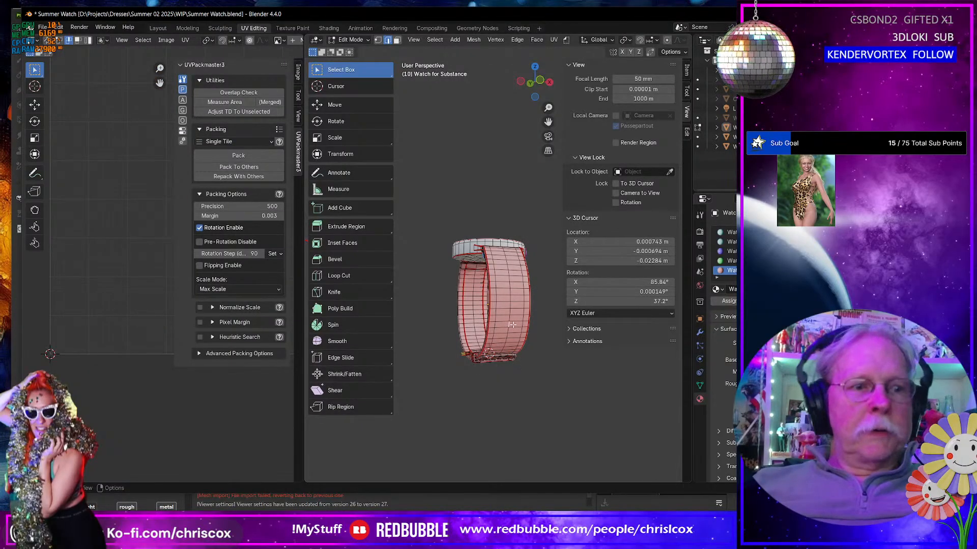
Step: Select all linked faces of the buckle-side band's outer surface and add those of its inner surface
left_click(513, 325)
key("ctrl+l")
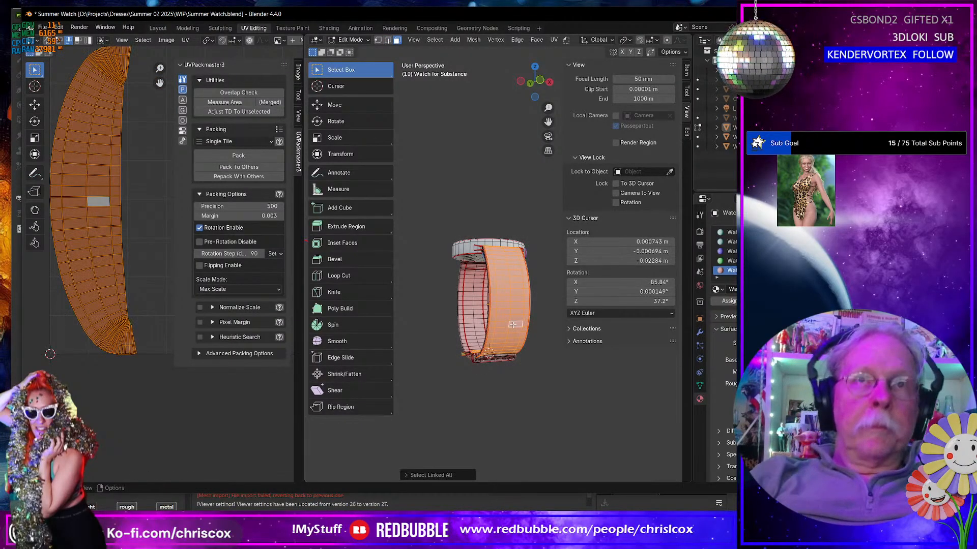
middle_click_drag(513, 324, 532, 360)
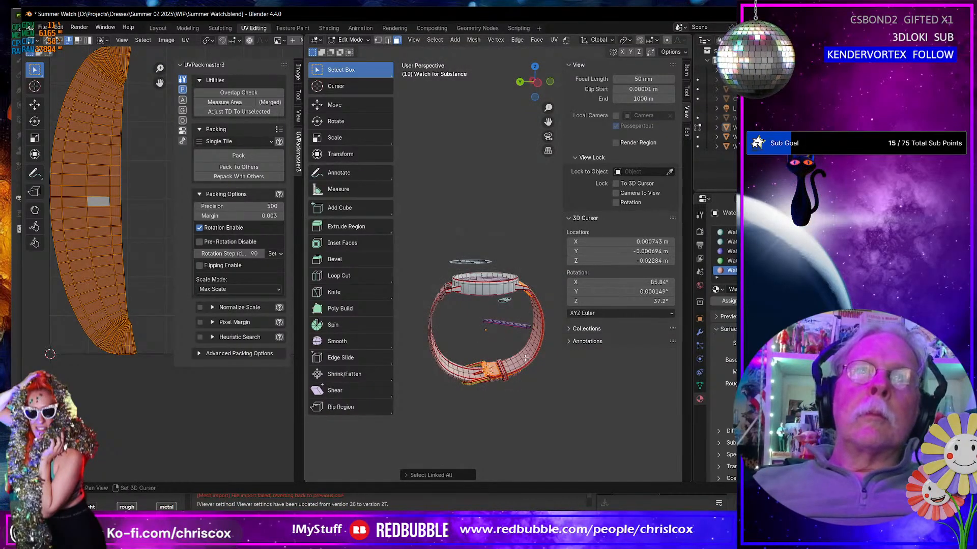
left_click(525, 358, "shift")
key("ctrl+l")
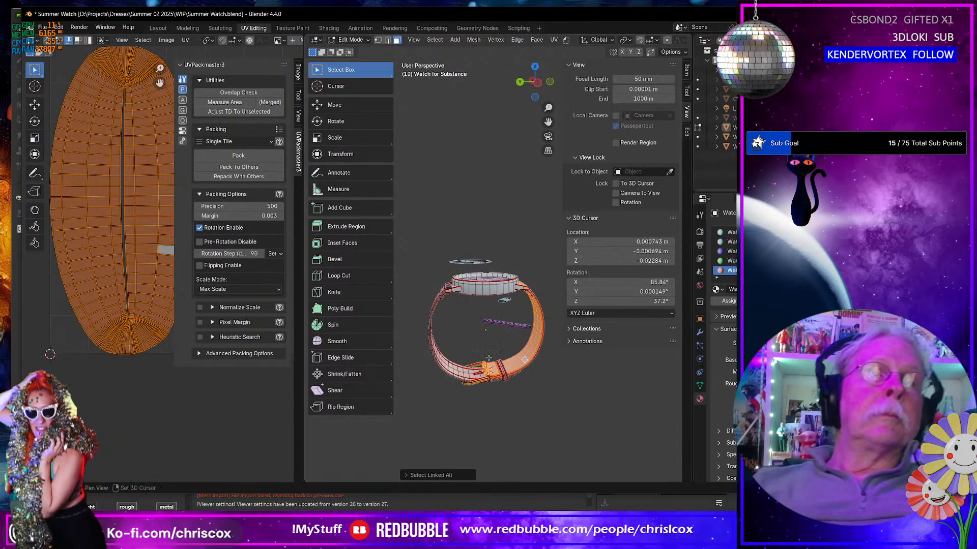
scroll(131, 324, "up", 2)
scroll(130, 311, "down", 4)
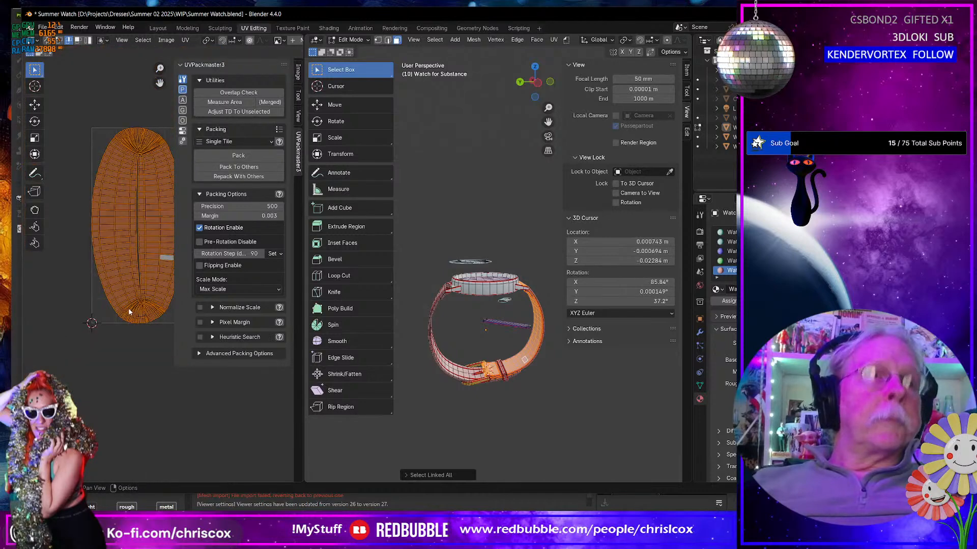
Step: Unwrap the selected band faces with the Conformal method and create seams from the resulting UV islands
key("u")
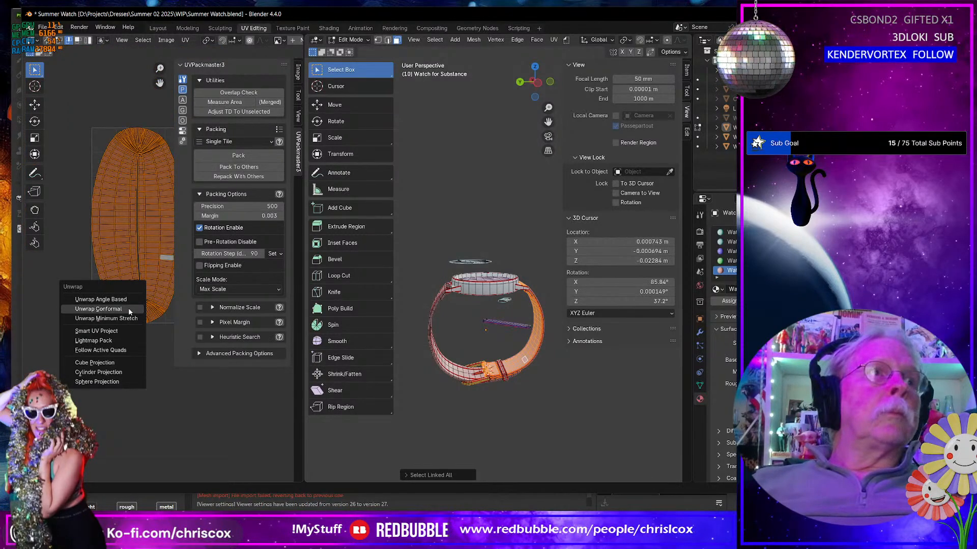
left_click(128, 308)
middle_click_drag(483, 395, 425, 382)
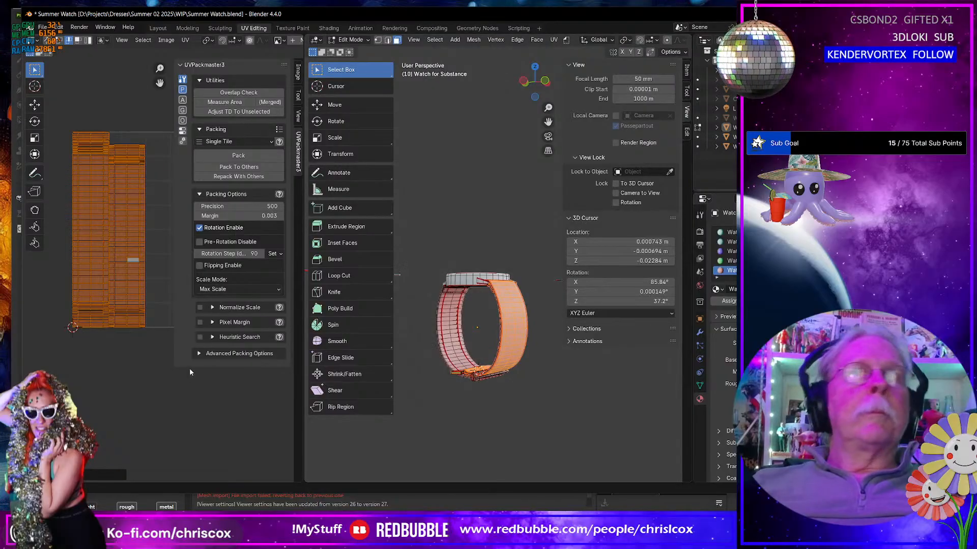
left_click(185, 40)
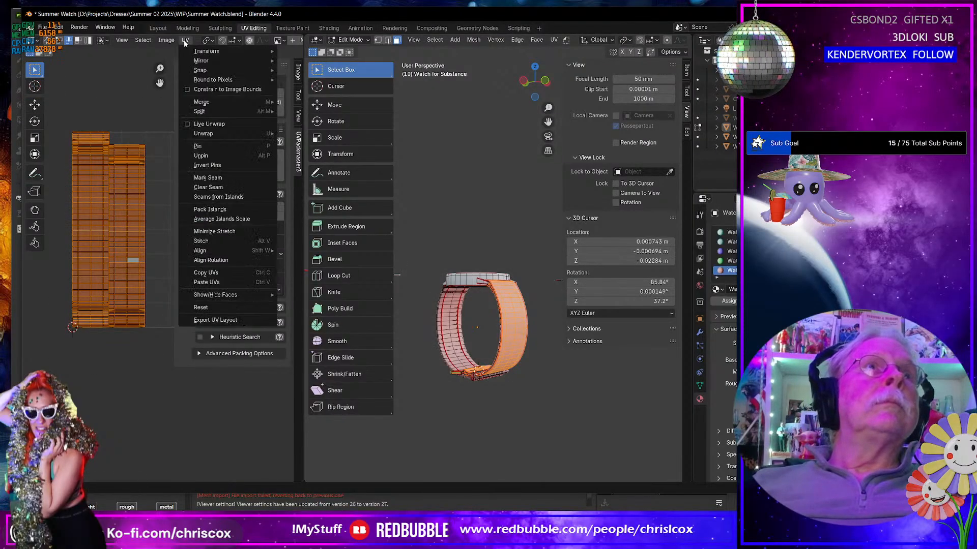
left_click(227, 198)
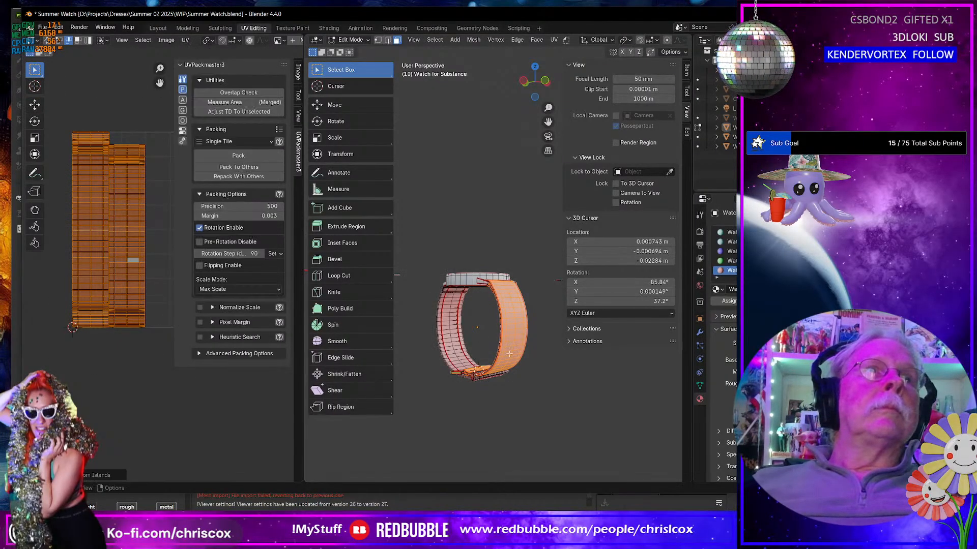
Step: Mark seams on the edges along the inner rim at the tip of the opposite strap in edge select mode
left_click(451, 328)
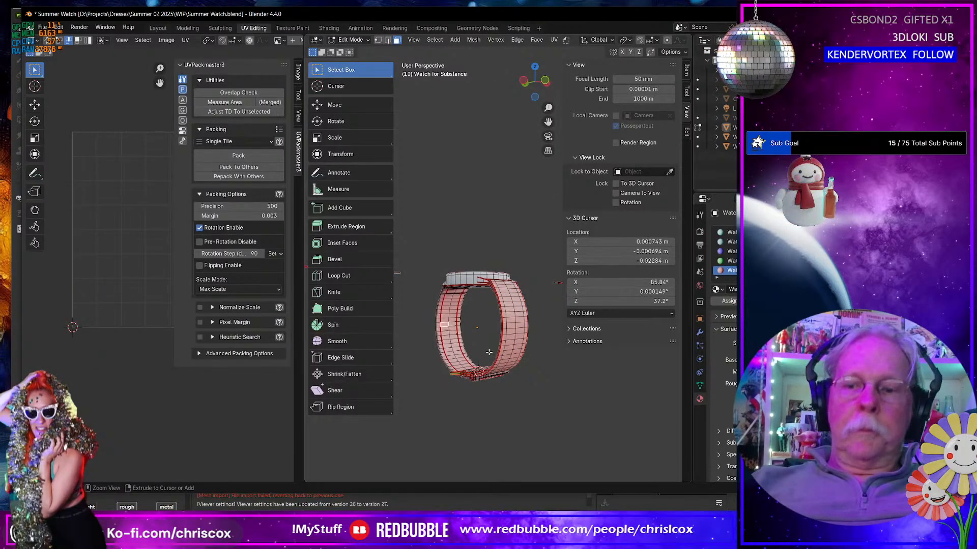
key("ctrl+l")
scroll(489, 353, "up", 4)
middle_click_drag(488, 352, 614, 269, "shift")
middle_click_drag(545, 279, 493, 275)
scroll(488, 272, "up", 4)
left_click(453, 280)
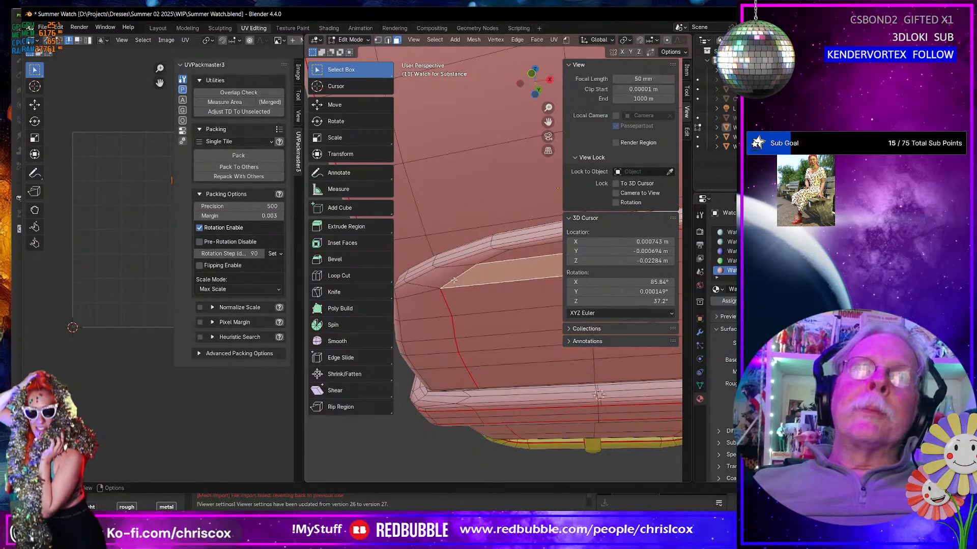
key("2")
left_click(482, 263)
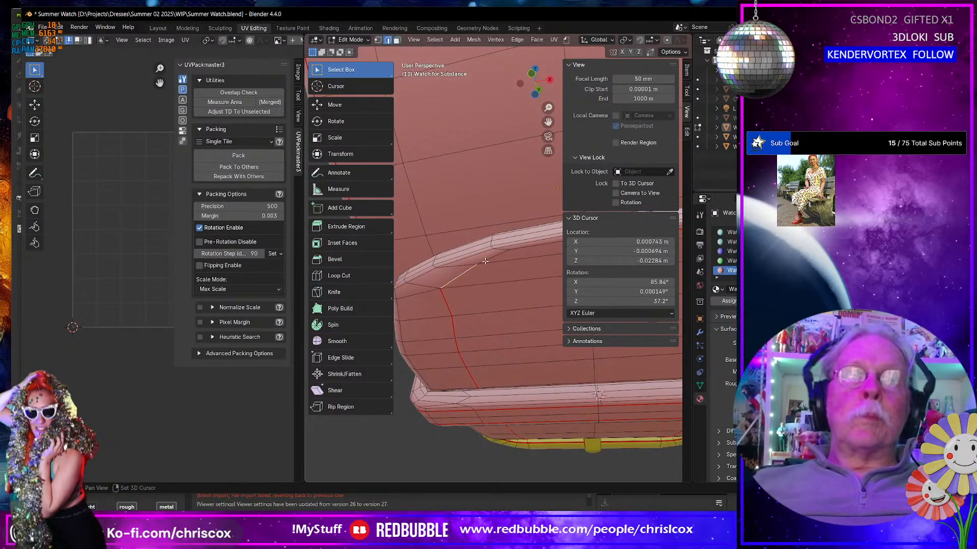
middle_click_drag(521, 253, 442, 275, "shift")
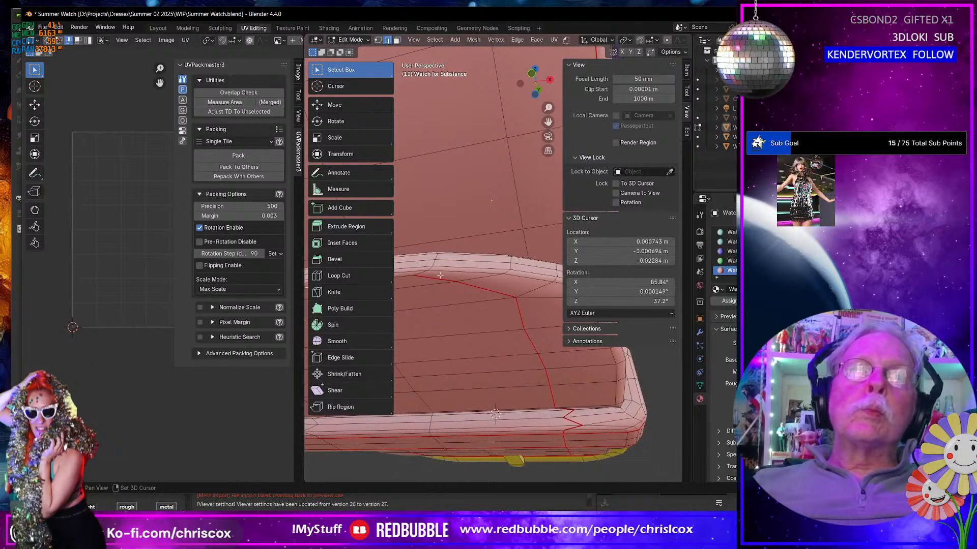
right_click(408, 276)
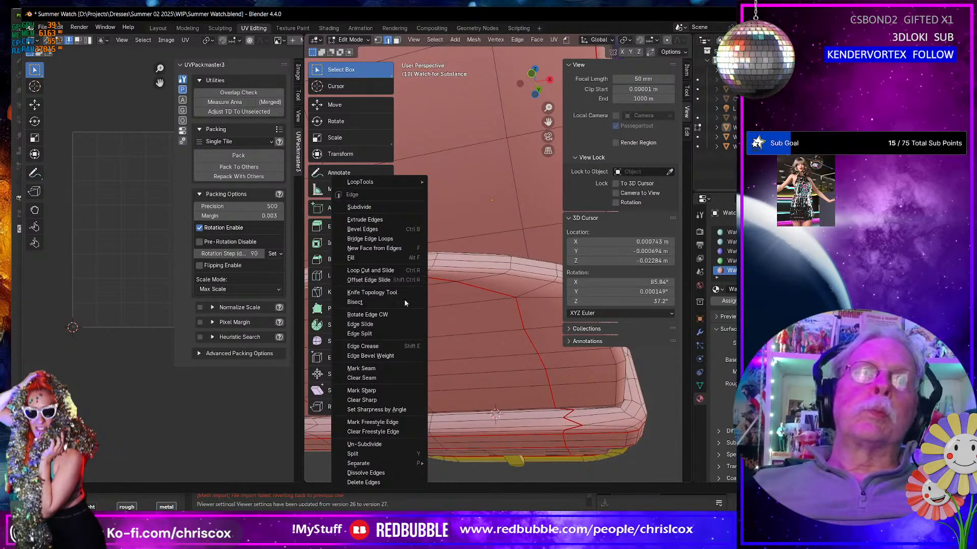
left_click(383, 368)
Step: Extend the seam along the remaining inner rim edges around the strap's tip
middle_click_drag(386, 369, 536, 323)
key("KP_Decimal")
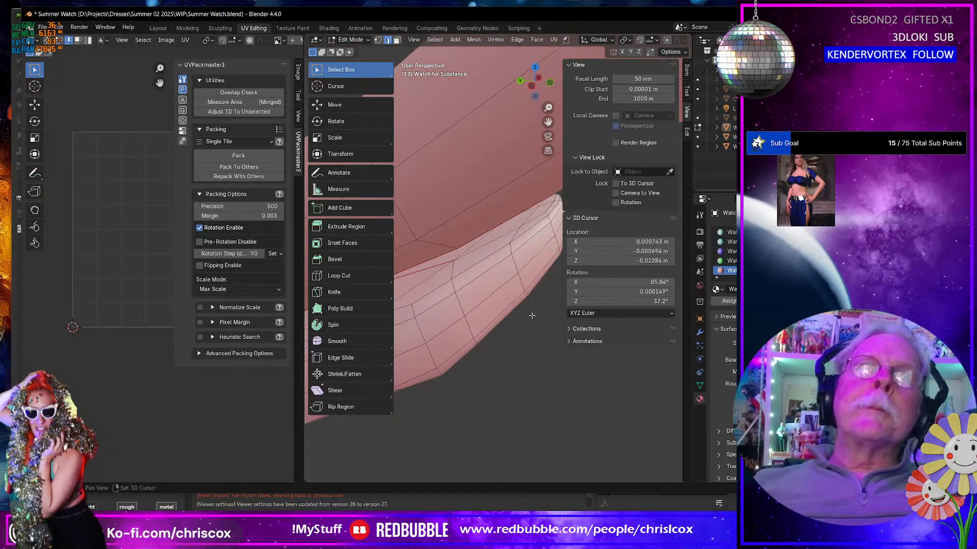
left_click(491, 242, "shift")
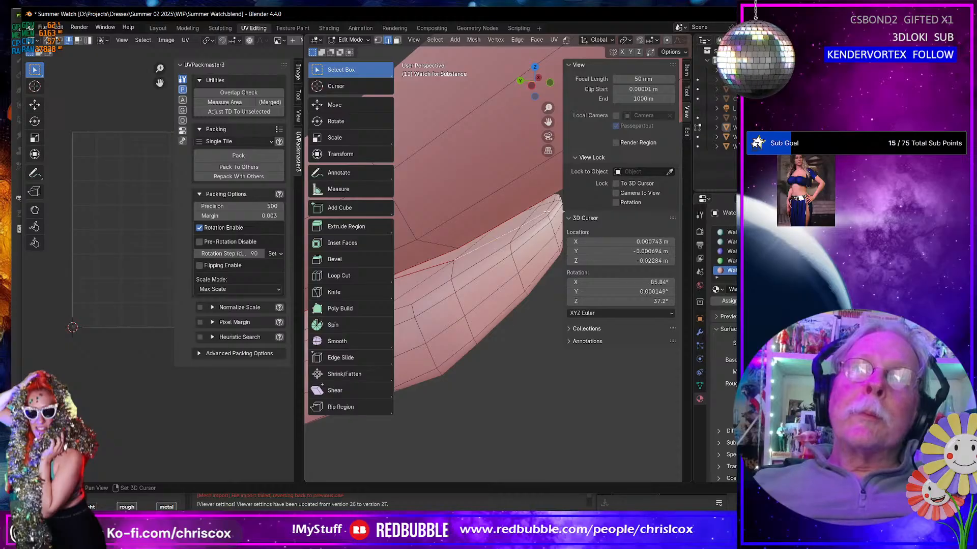
right_click(547, 211)
left_click(520, 221)
scroll(517, 222, "down", 2)
middle_click_drag(518, 222, 405, 253)
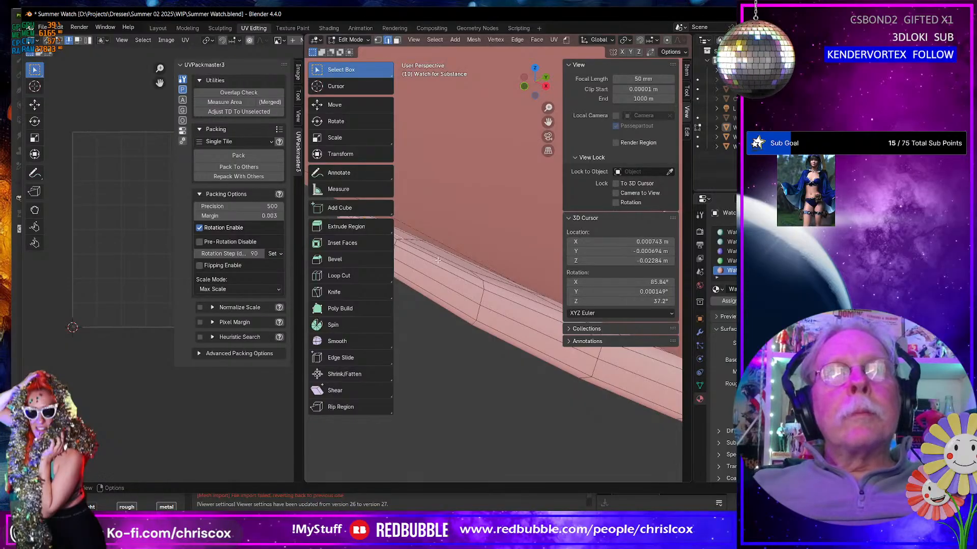
left_click(461, 268)
left_click(482, 273, "shift")
middle_click_drag(492, 279, 516, 260)
right_click(538, 275)
key("Escape")
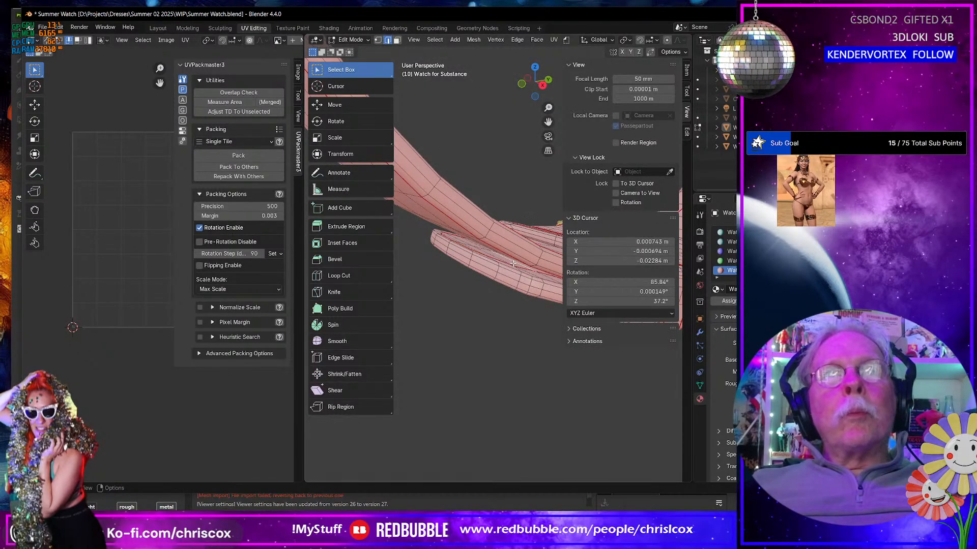
Step: In face select mode, select the linked inner faces at the strap's tip and grow the selection once
key("3")
key("ctrl+l")
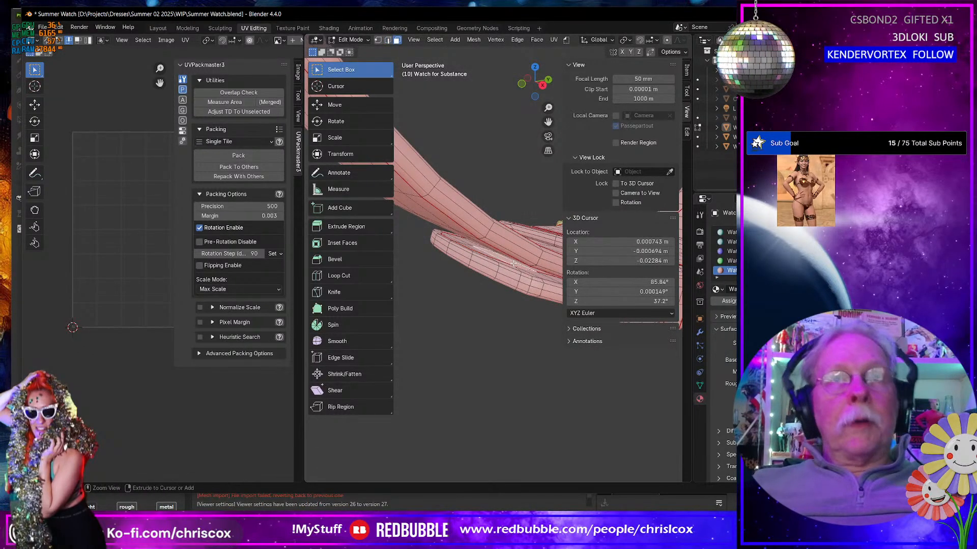
middle_click_drag(514, 263, 518, 246)
left_click(518, 245)
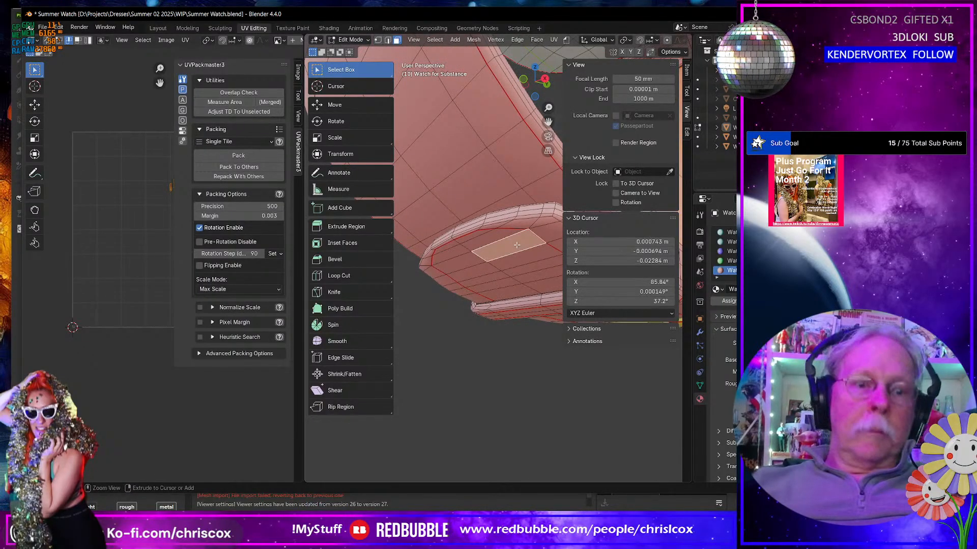
key("ctrl+l")
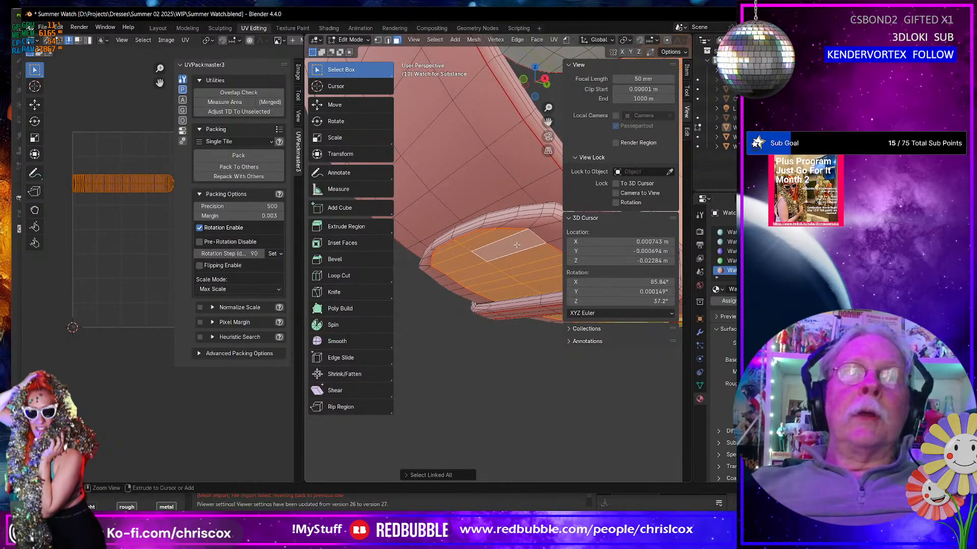
key("ctrl+KP_Add")
scroll(517, 245, "down", 2)
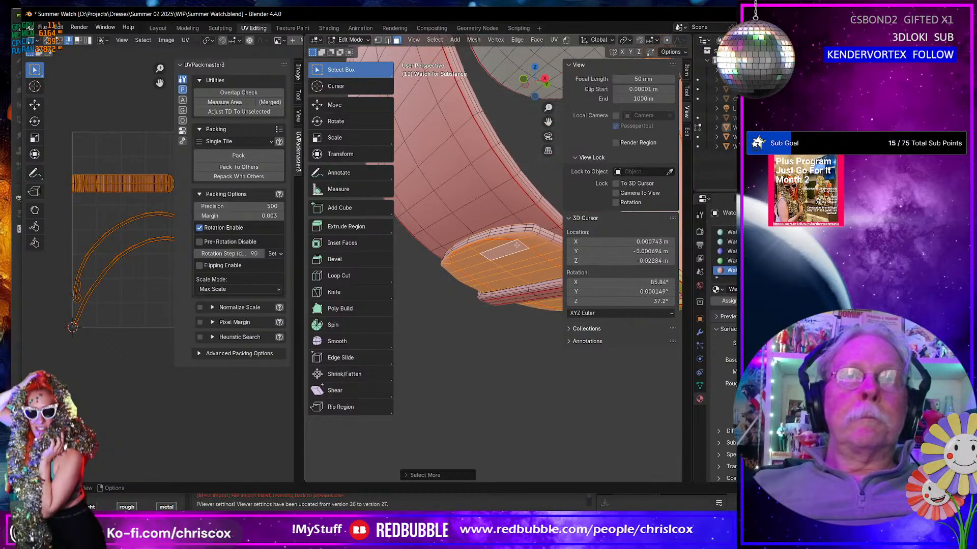
right_click(479, 257)
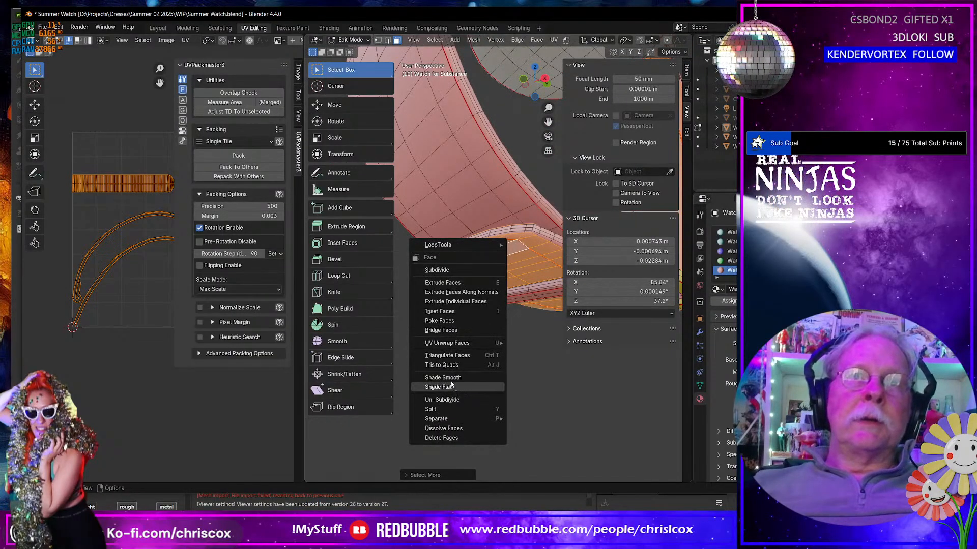
mouse_move(480, 244)
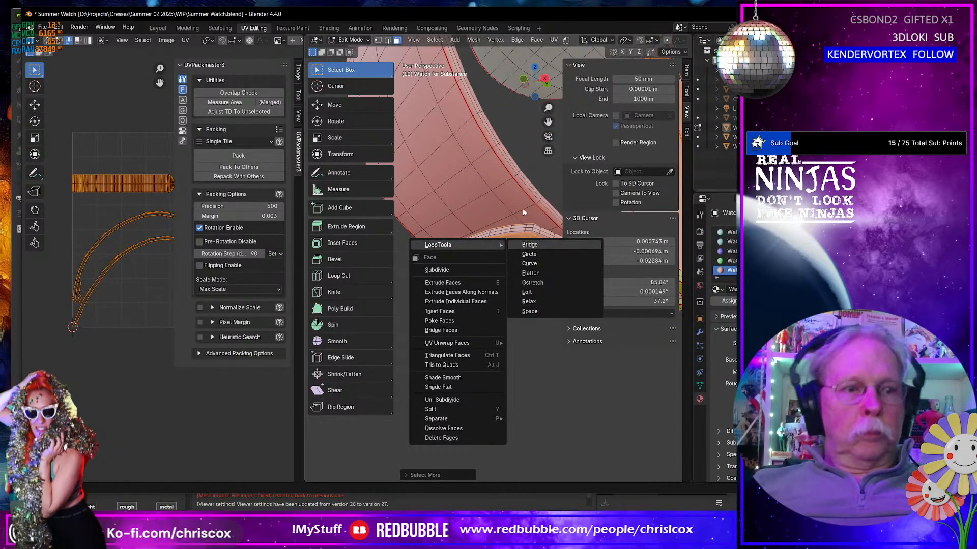
left_click(513, 243)
middle_click_drag(511, 247, 508, 252)
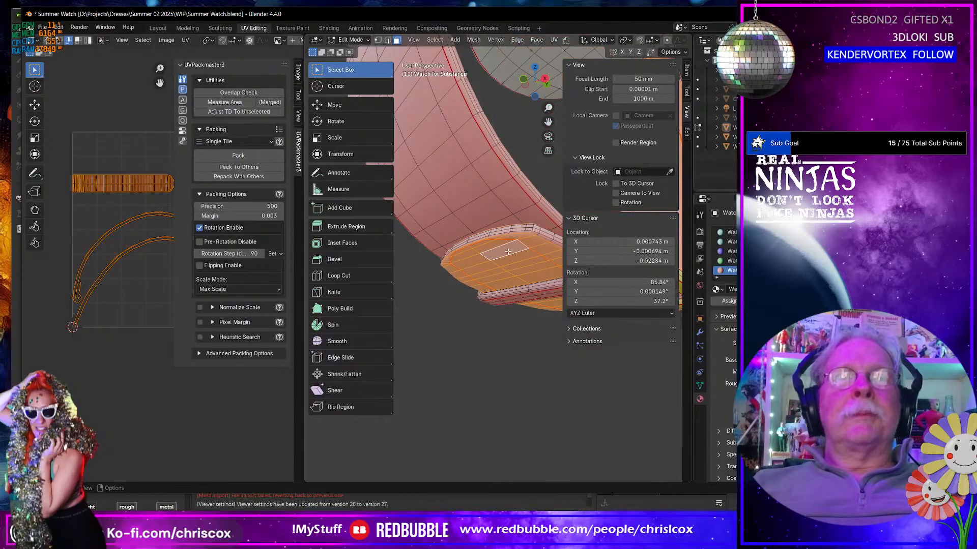
Step: In edge select mode, clear the seams on the selected inner edges at the strap's tip
key("2")
right_click(507, 252)
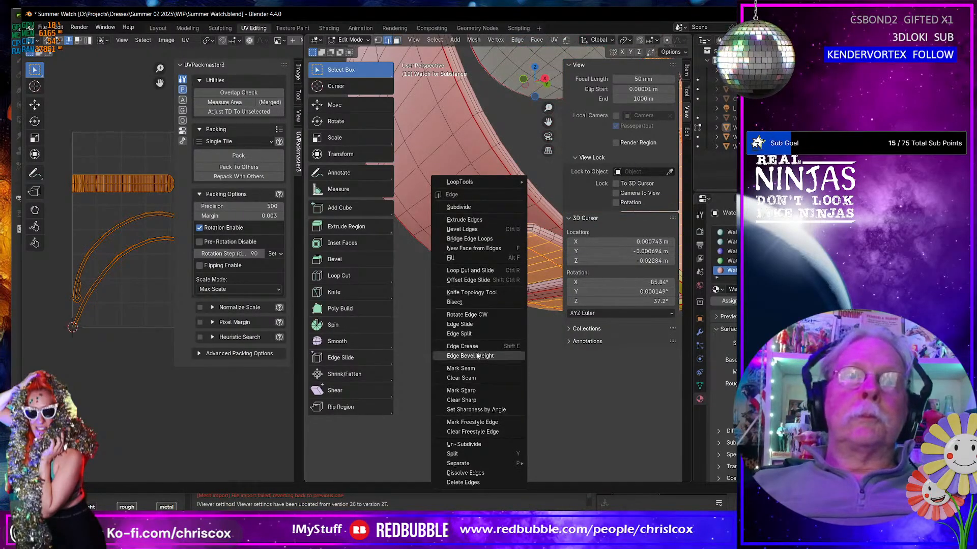
left_click(475, 368)
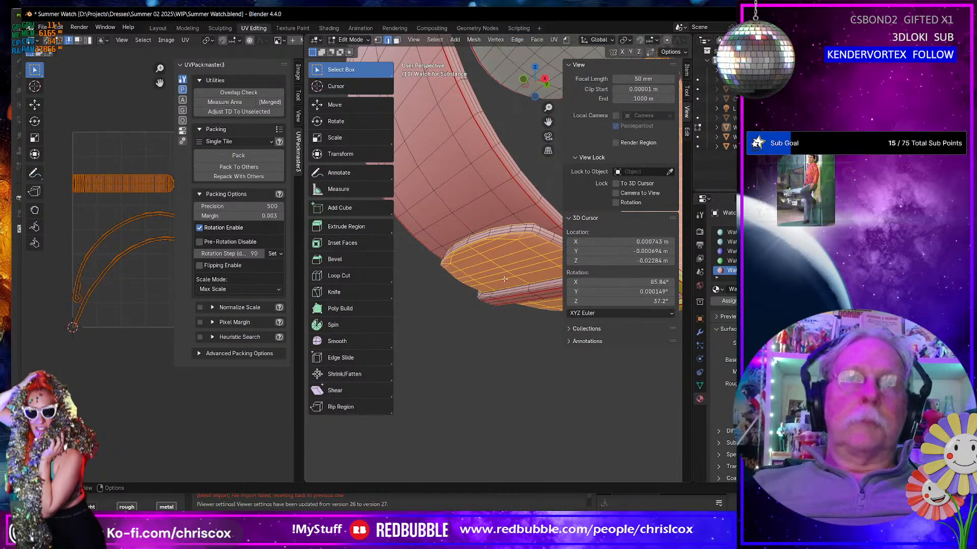
Step: Unwrap the strap's selected inner faces with the Conformal method and check the resulting UV strip
key("u")
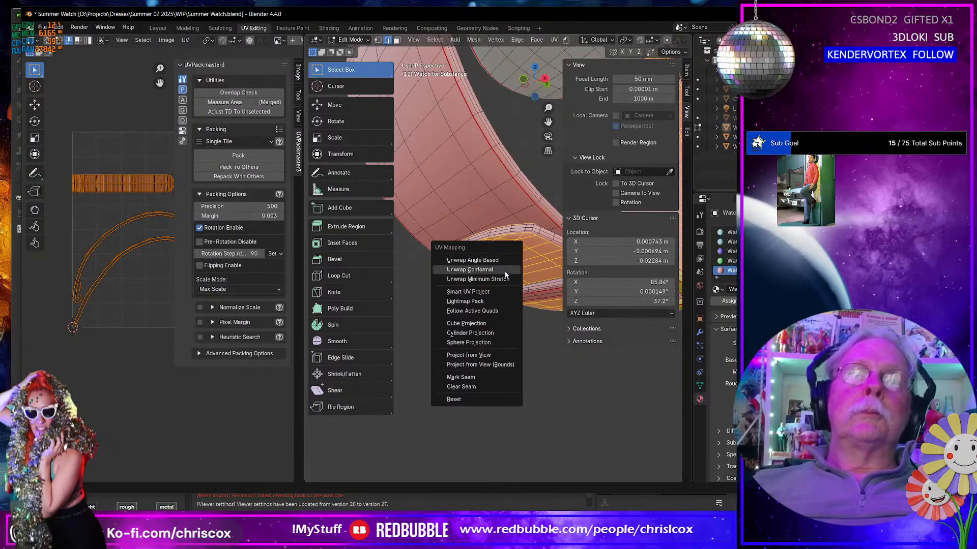
left_click(503, 270)
middle_click_drag(121, 330, 148, 346)
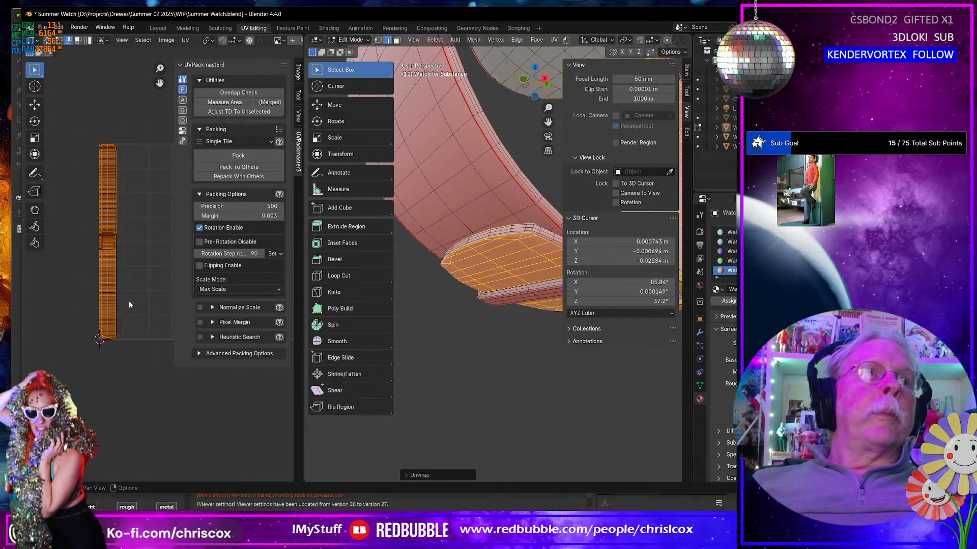
scroll(154, 324, "up", 3)
scroll(115, 245, "up", 4)
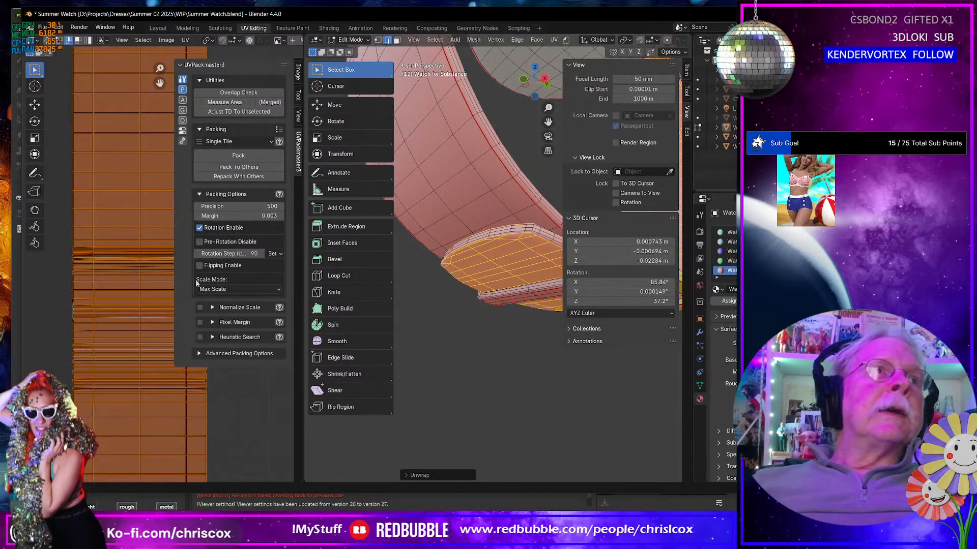
scroll(504, 297, "down", 2)
Step: Select the linked inner faces of the other strap near the watch case to inspect their UV island
middle_click_drag(512, 181, 470, 381, "shift")
left_click(442, 224)
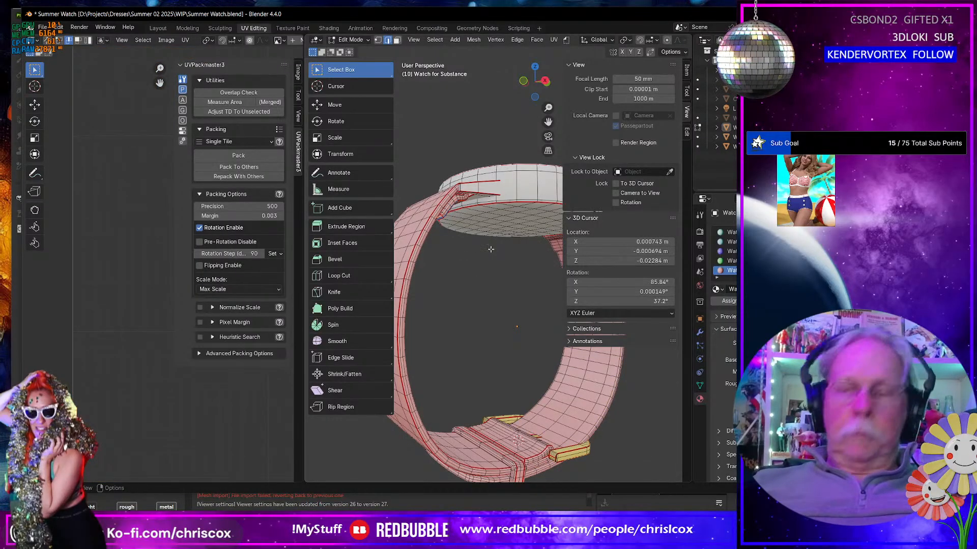
scroll(490, 249, "up", 6)
middle_click_drag(470, 244, 475, 380)
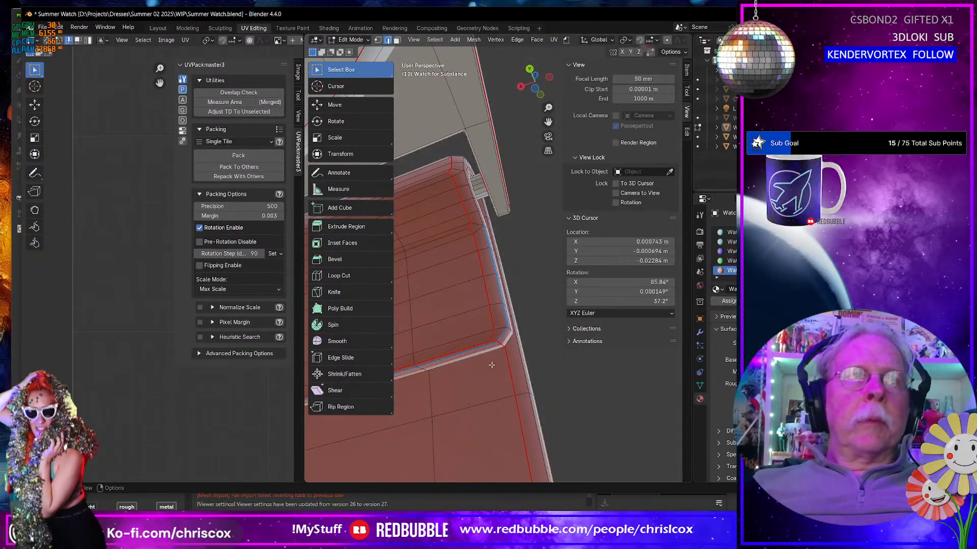
left_click(483, 412)
key("ctrl+l")
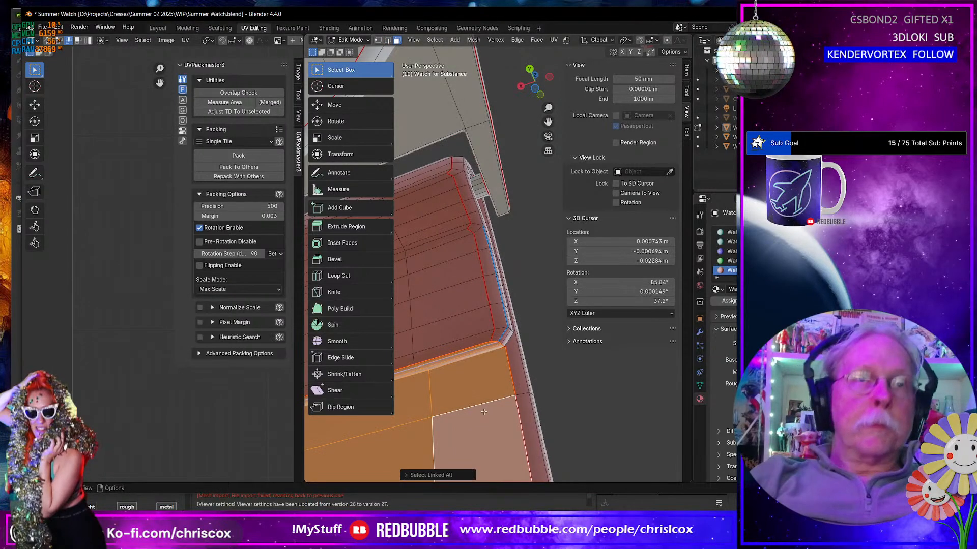
scroll(484, 411, "down", 2)
middle_click_drag(484, 411, 357, 423)
scroll(221, 426, "down", 7)
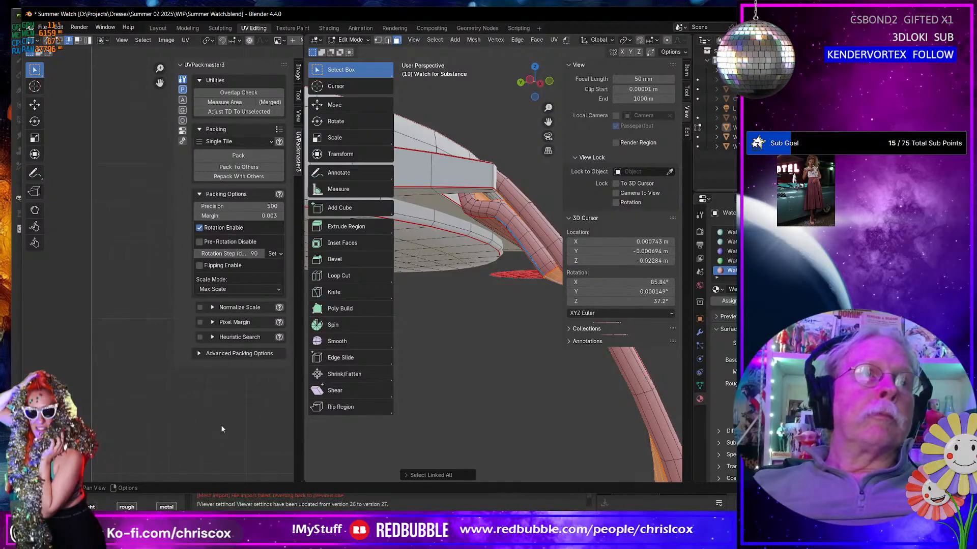
middle_click_drag(215, 401, 105, 404)
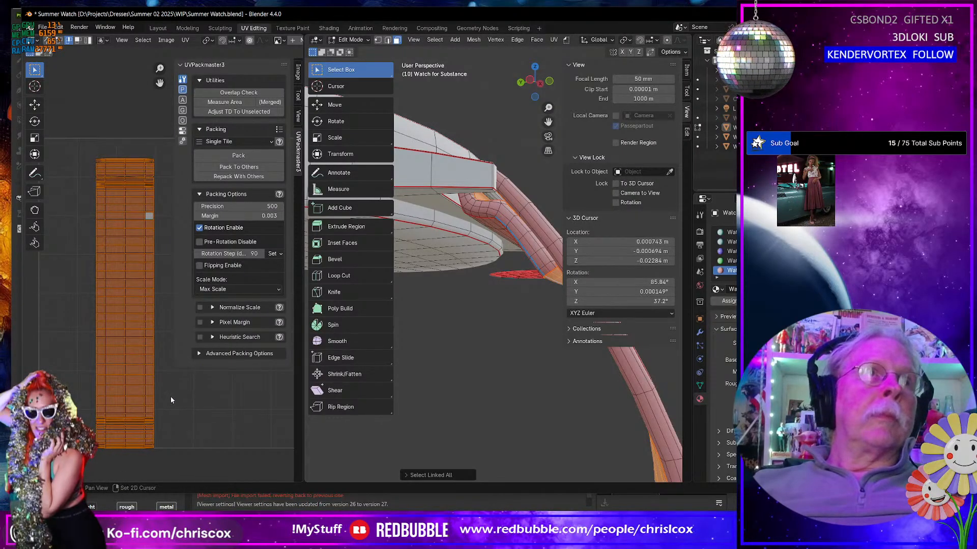
Step: Select the linked faces of the opposite strap to inspect its UV islands, and clear that selection
scroll(541, 405, "down", 5)
middle_click_drag(537, 404, 515, 402)
left_click(439, 358)
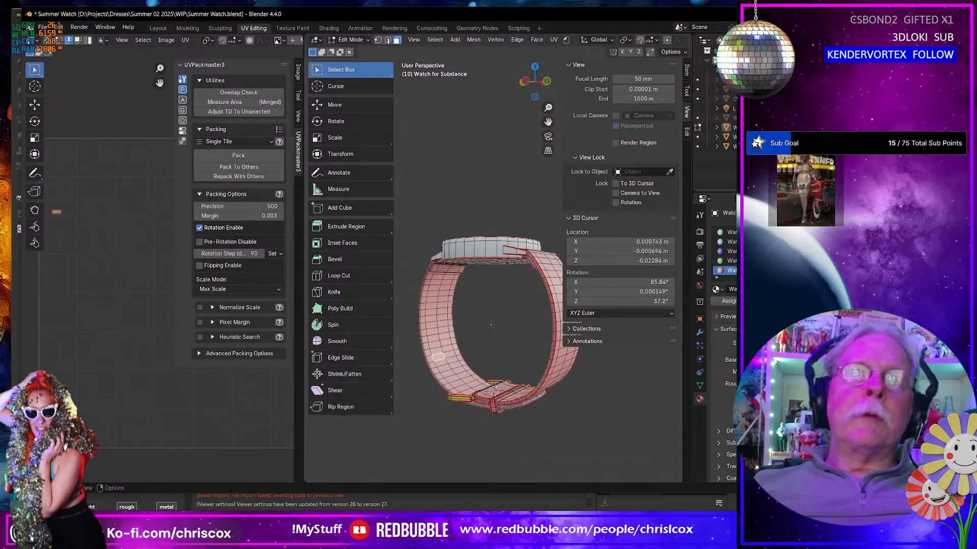
key("ctrl+l")
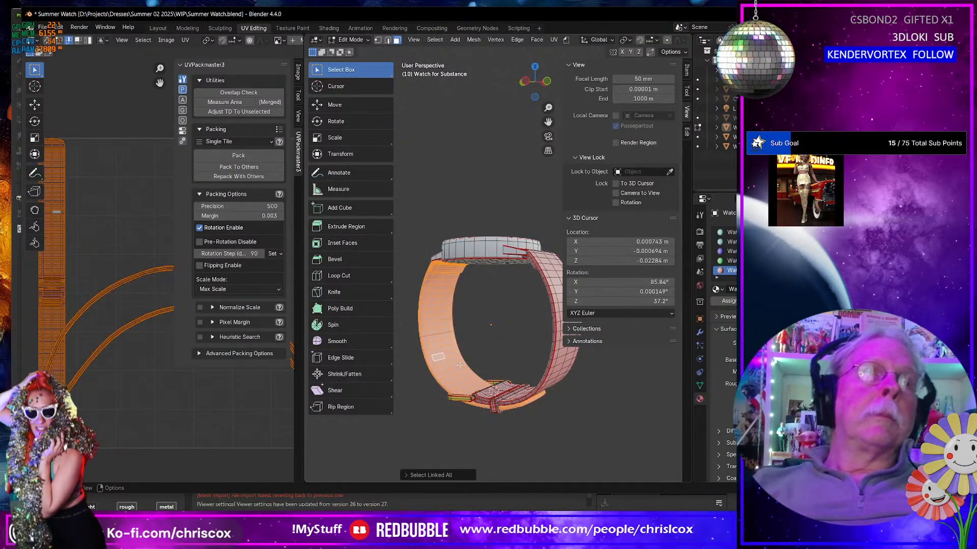
middle_click_drag(430, 344, 433, 255)
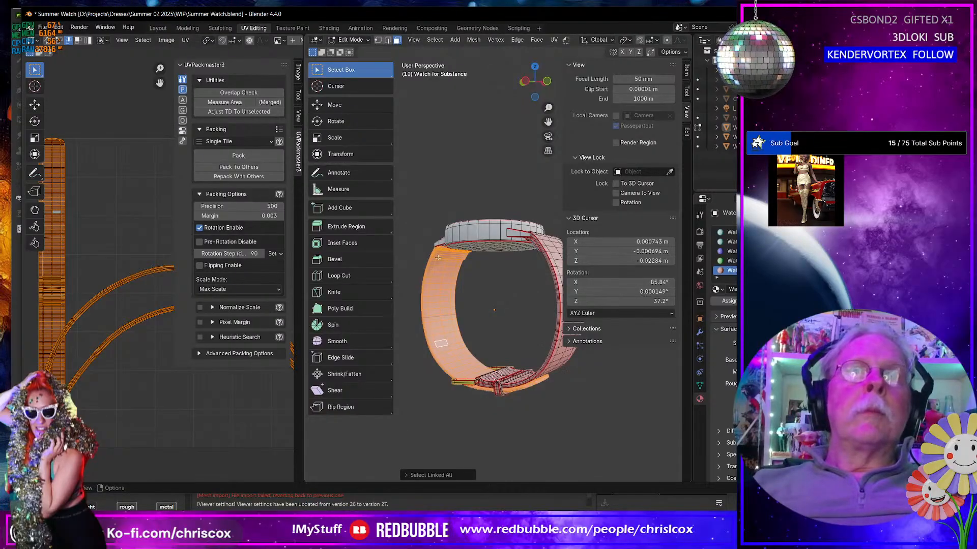
key("alt+a")
key("KP_Decimal")
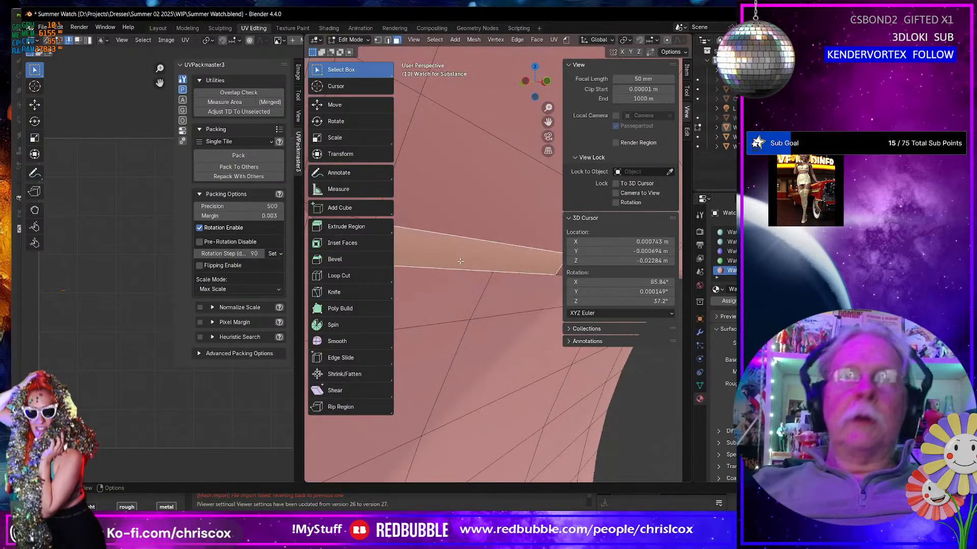
scroll(460, 262, "down", 4)
middle_click_drag(460, 262, 516, 273)
scroll(495, 258, "down", 4)
scroll(495, 258, "down", 6)
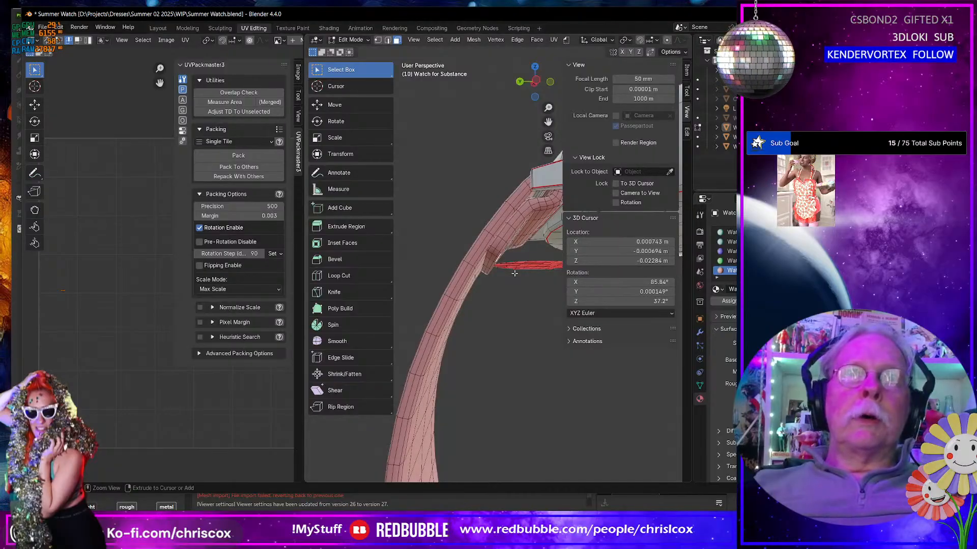
Step: Undo the latest selection changes back to the freshly unwrapped inner faces of the strap
key("ctrl+z")
key("ctrl+z")
key("ctrl+z")
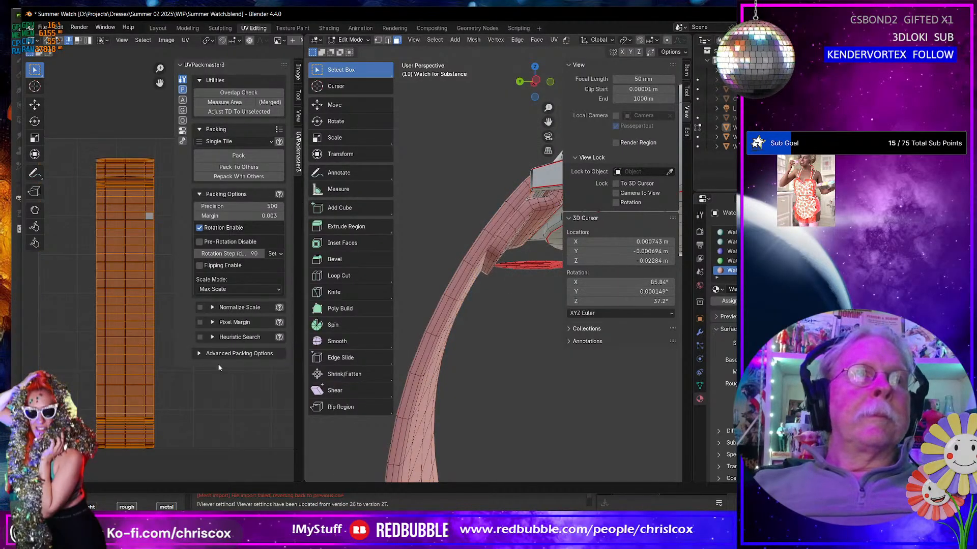
key("ctrl+z")
key("ctrl+z")
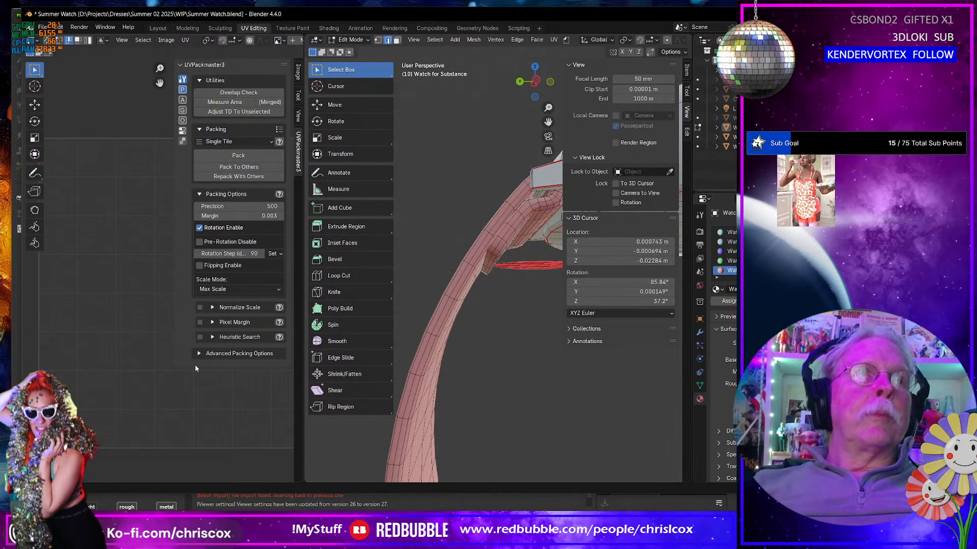
key("ctrl+z")
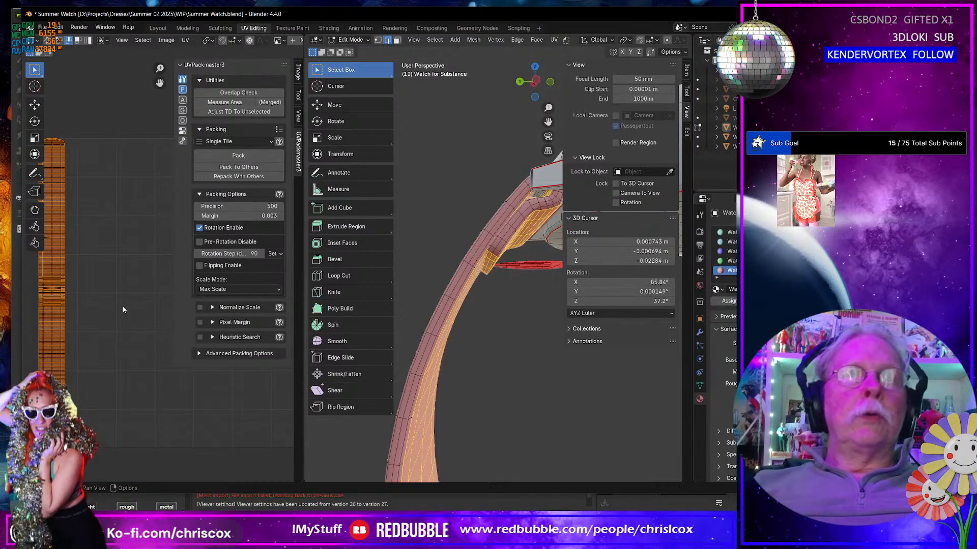
Step: Average the UV island scale of the unwrapped inner faces and create seams from the UV islands
left_click(183, 42)
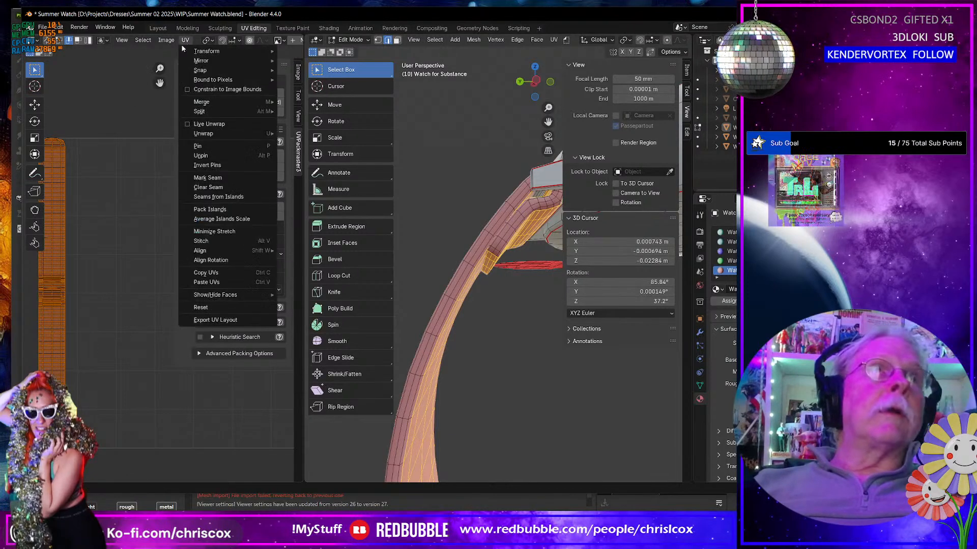
left_click(237, 219)
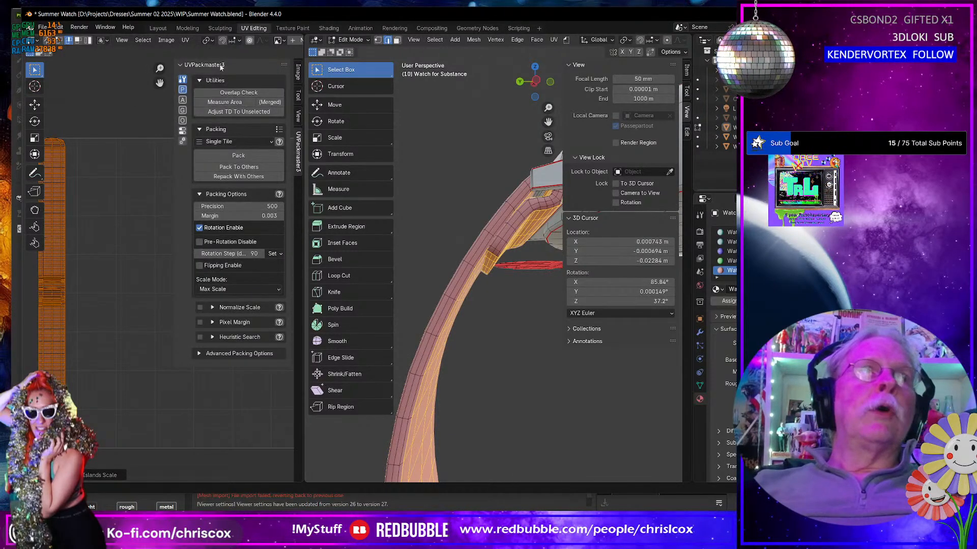
left_click(185, 40)
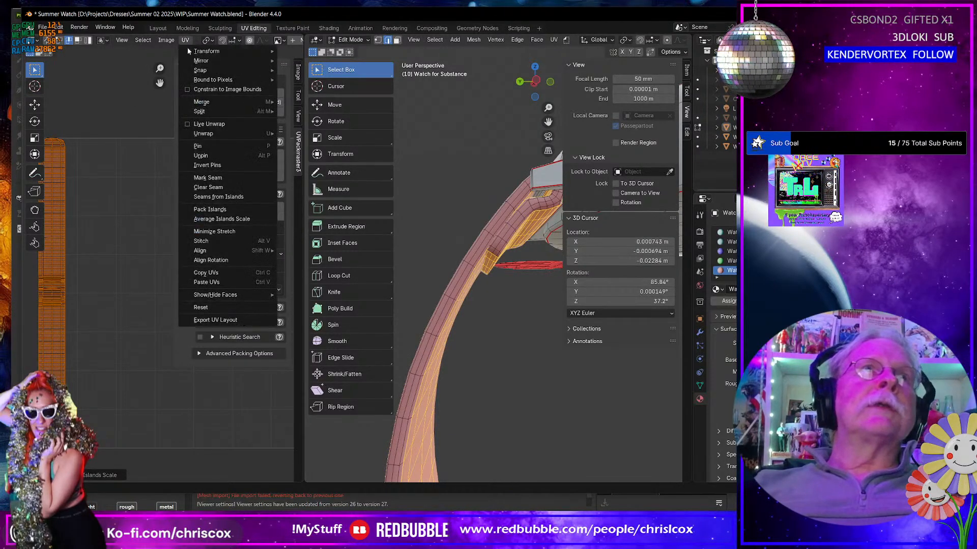
left_click(243, 199)
Step: Mark a seam on the edges running across the strap's inner side at the raised ridge near the watch case
middle_click_drag(461, 356, 498, 264)
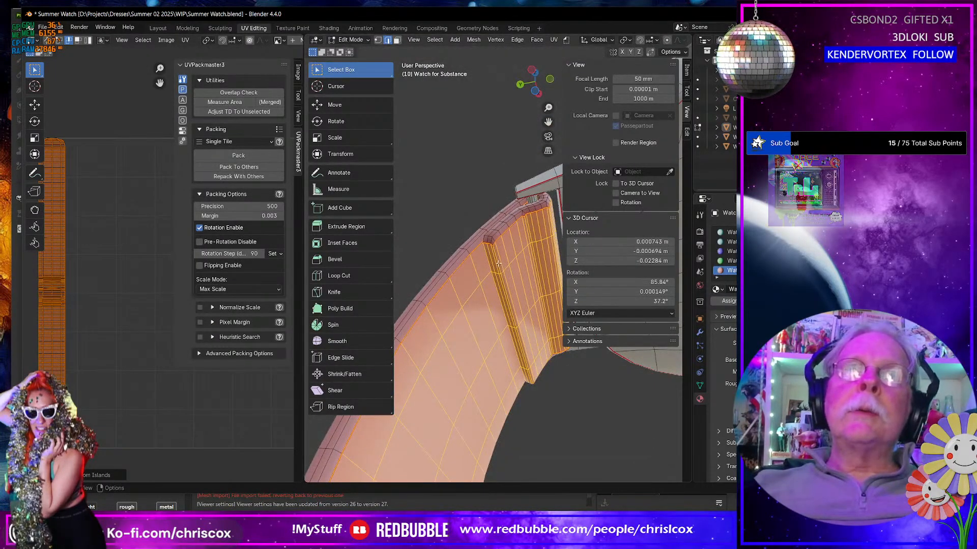
left_click(497, 268)
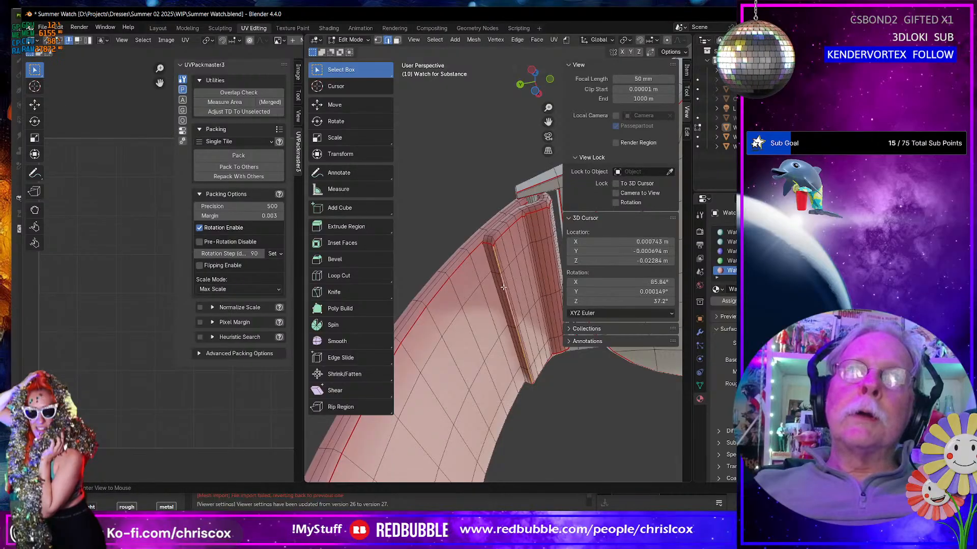
right_click(503, 286)
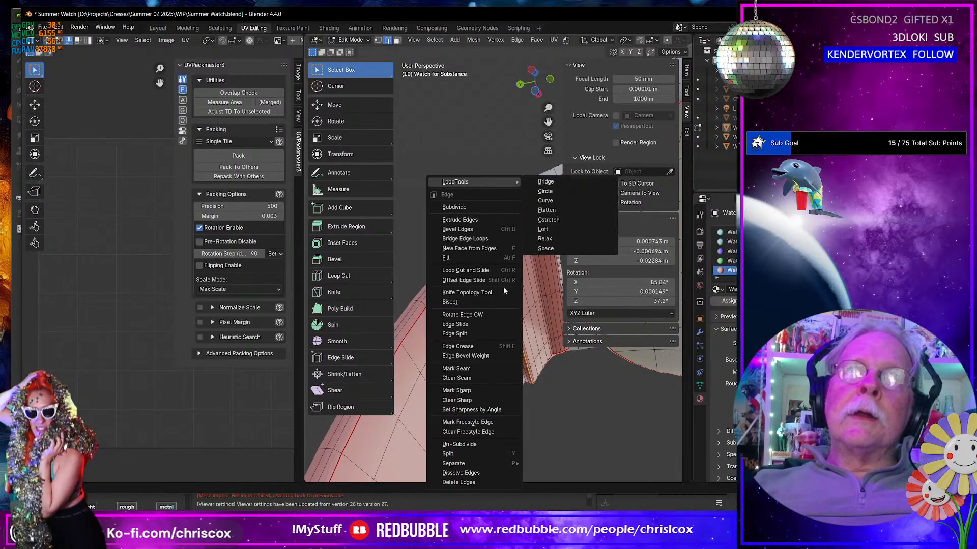
left_click(478, 367)
middle_click_drag(477, 367, 494, 341)
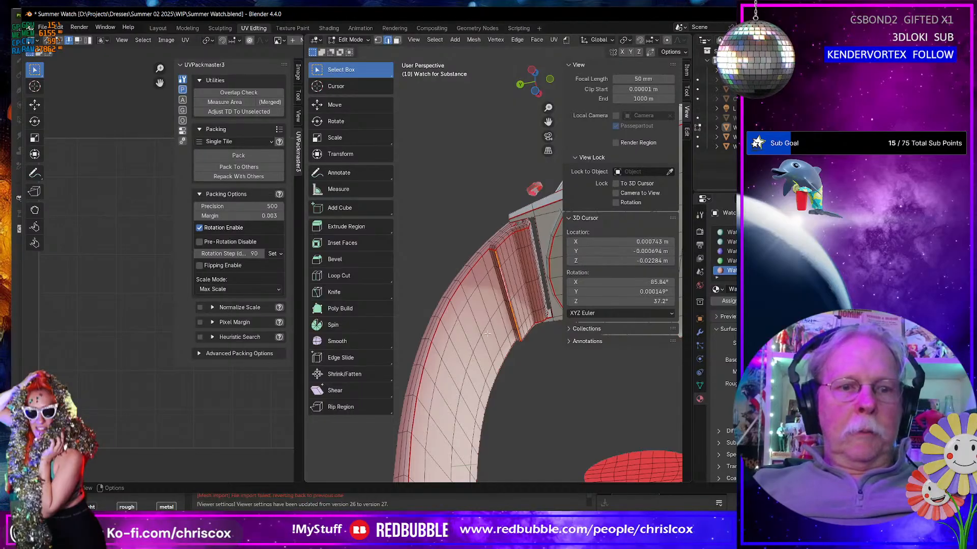
Step: In face select mode, select the strap's linked inner faces to check their UV island
key("3")
left_click(469, 326)
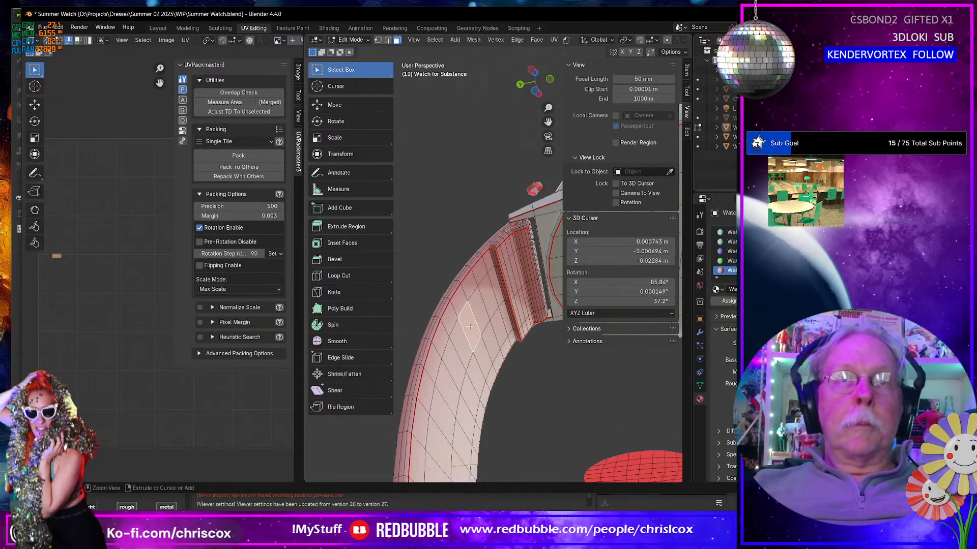
key("ctrl+l")
middle_click_drag(469, 326, 489, 322)
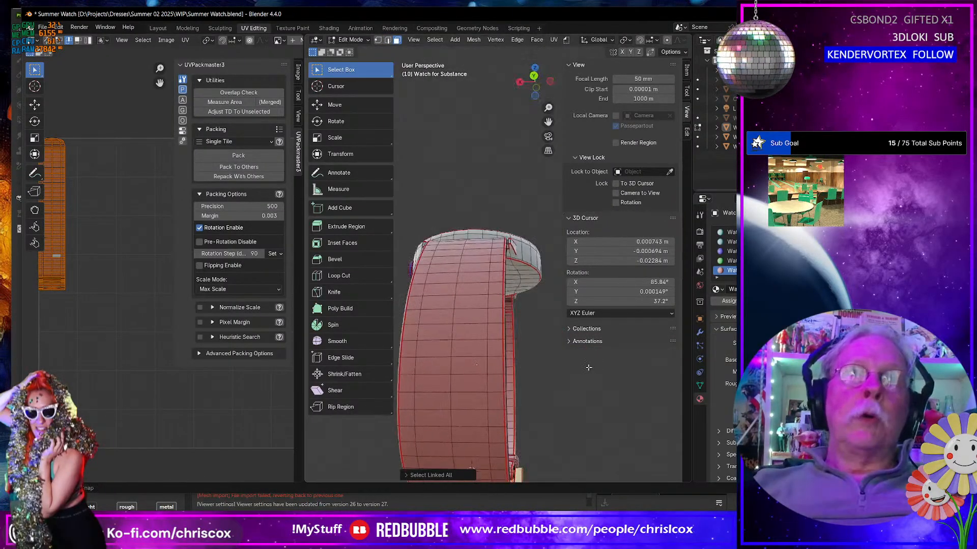
Step: Select the linked outer faces of the strap and unwrap them with the Conformal method
left_click(466, 320)
key("ctrl+l")
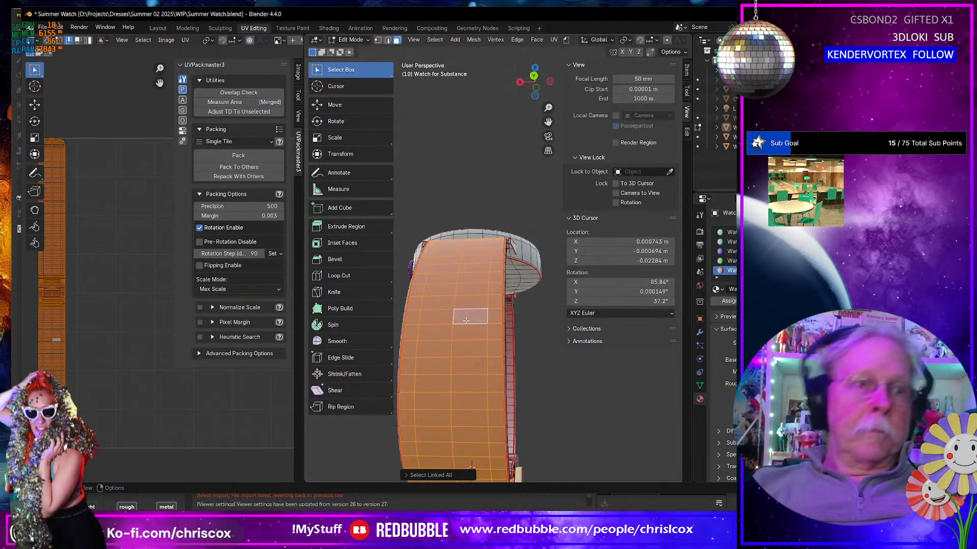
key("u")
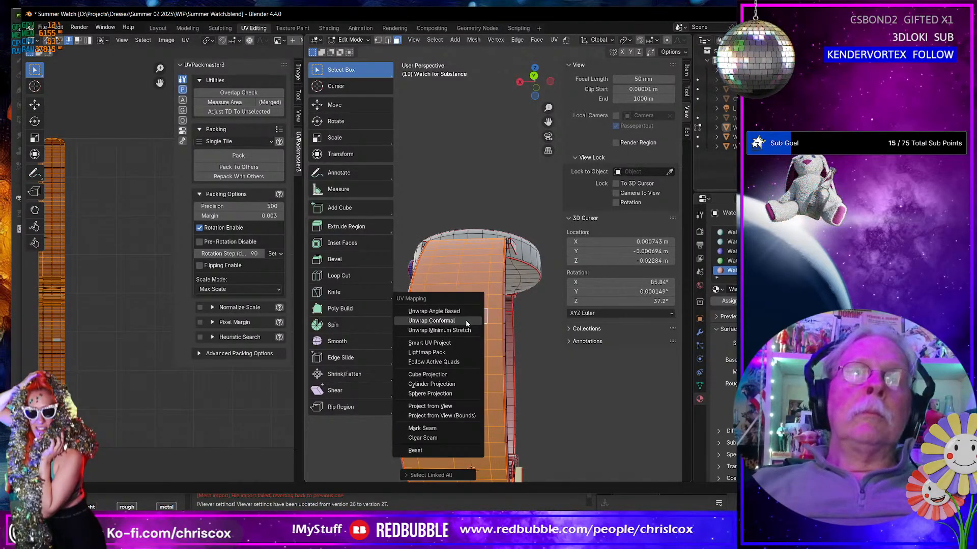
left_click(468, 320)
scroll(127, 359, "down", 5)
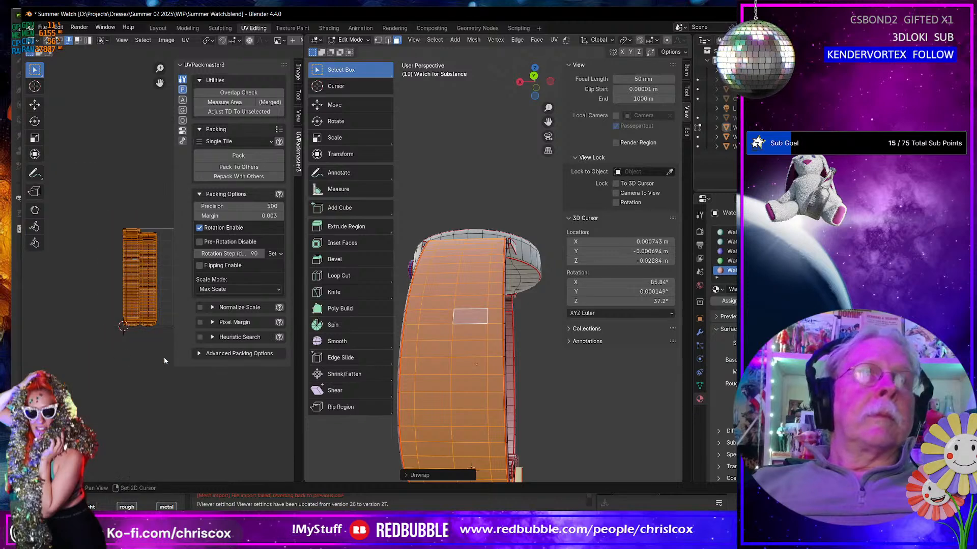
scroll(449, 361, "down", 3)
middle_click_drag(450, 361, 439, 402)
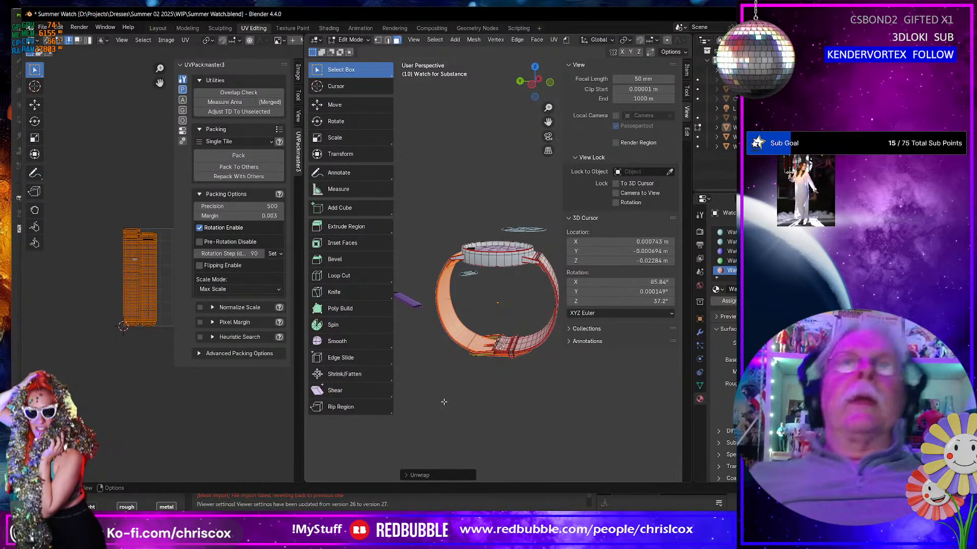
middle_click_drag(546, 322, 517, 327)
scroll(524, 334, "up", 4)
scroll(524, 331, "down", 6)
scroll(520, 328, "down", 6)
scroll(520, 326, "down", 10)
scroll(521, 326, "up", 8)
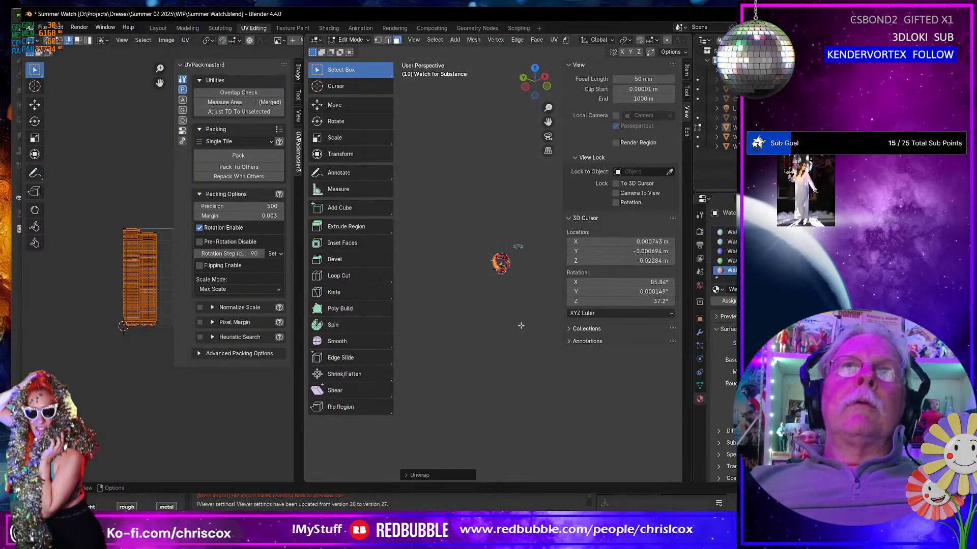
Step: Show the full watch in the 3D viewport with Material Preview shading
scroll(521, 326, "up", 3)
middle_click_drag(521, 326, 497, 305)
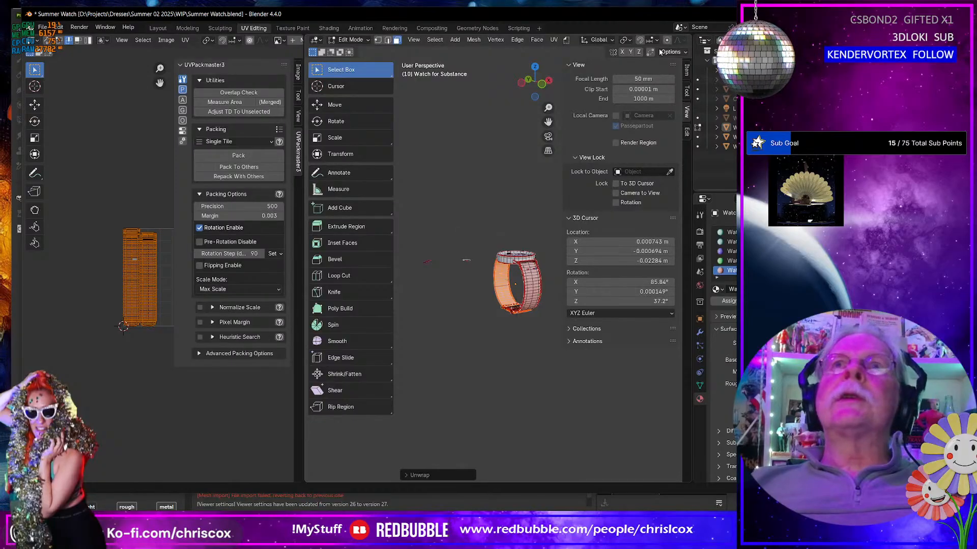
scroll(642, 48, "down", 5)
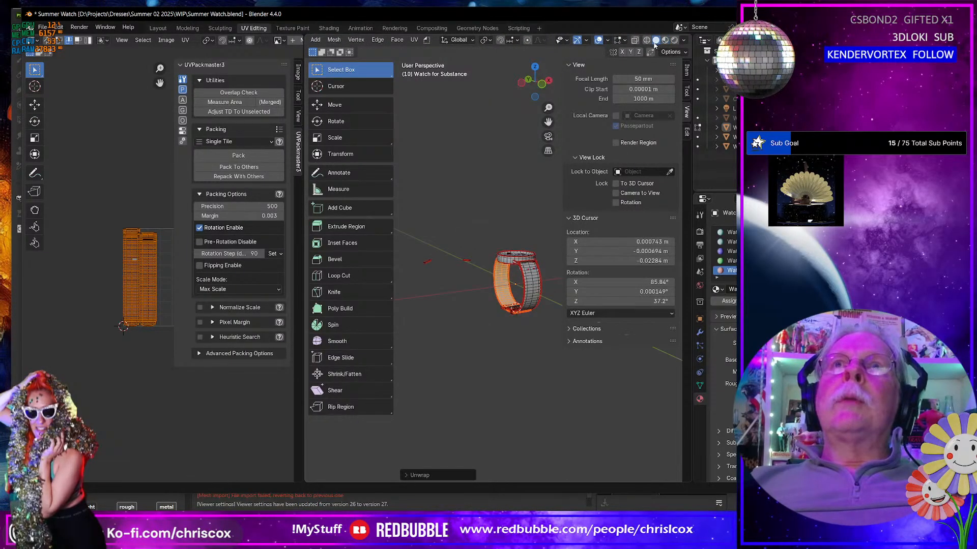
middle_click_drag(466, 260, 479, 276)
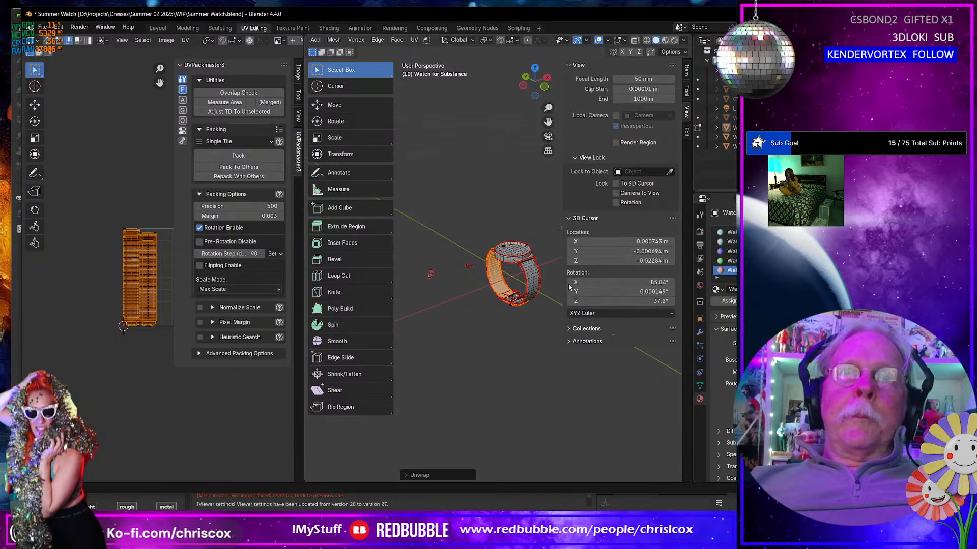
left_click(665, 41)
mouse_move(462, 300)
middle_mouse_down()
mouse_move(451, 288)
mouse_move(425, 289)
mouse_move(500, 306)
middle_mouse_up()
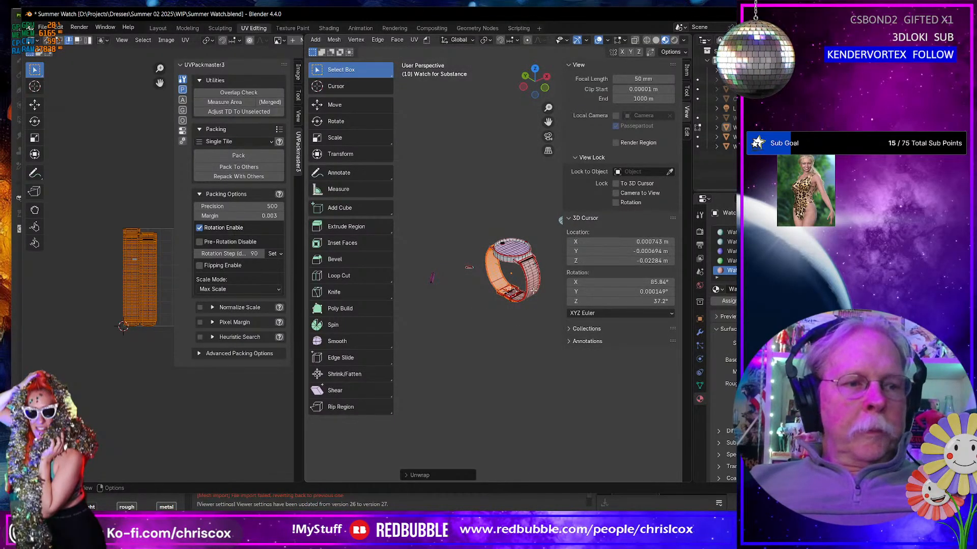
Step: Unwrap all faces of the watch with the Conformal method and enlarge the UV editor to show the full layout
key("a")
key("u")
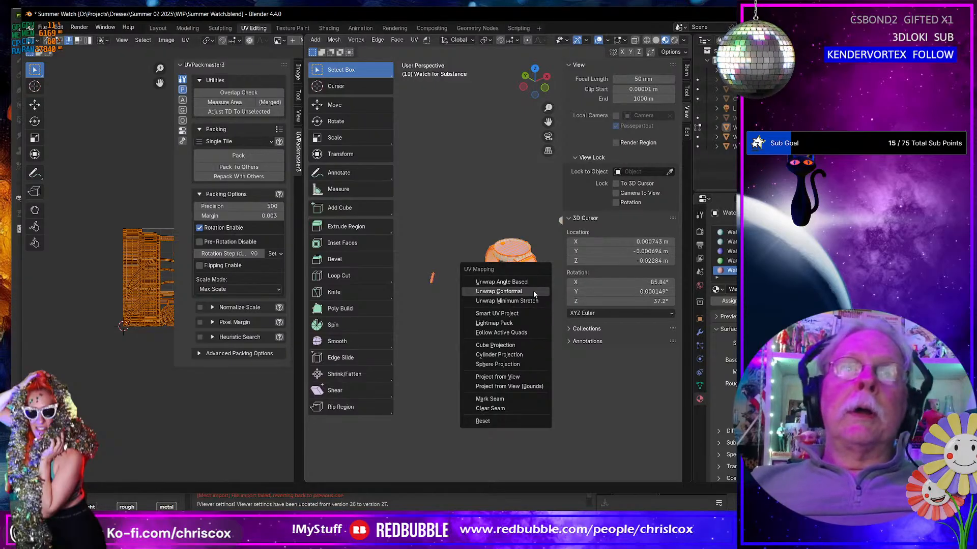
left_click(534, 291)
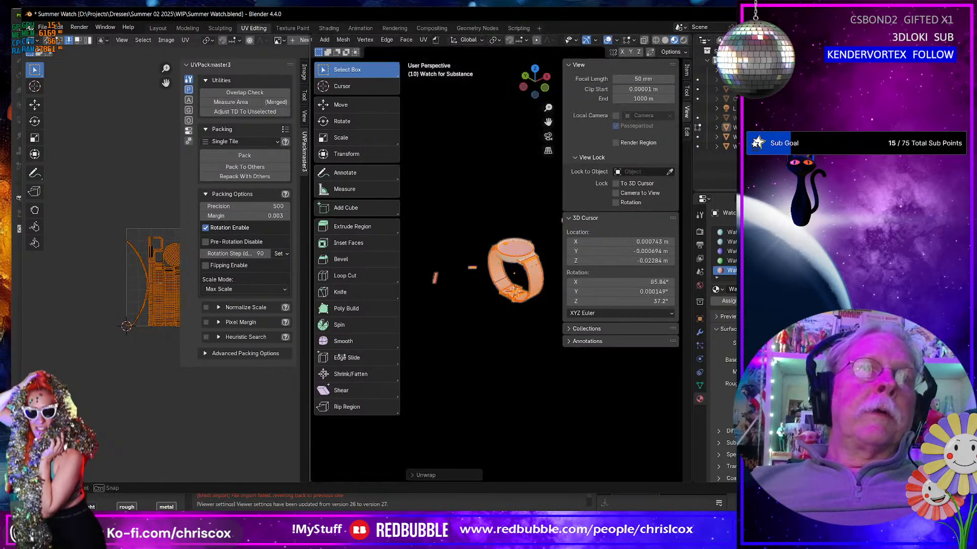
left_click_drag(305, 357, 507, 358)
scroll(283, 334, "up", 4)
middle_click_drag(282, 333, 229, 330)
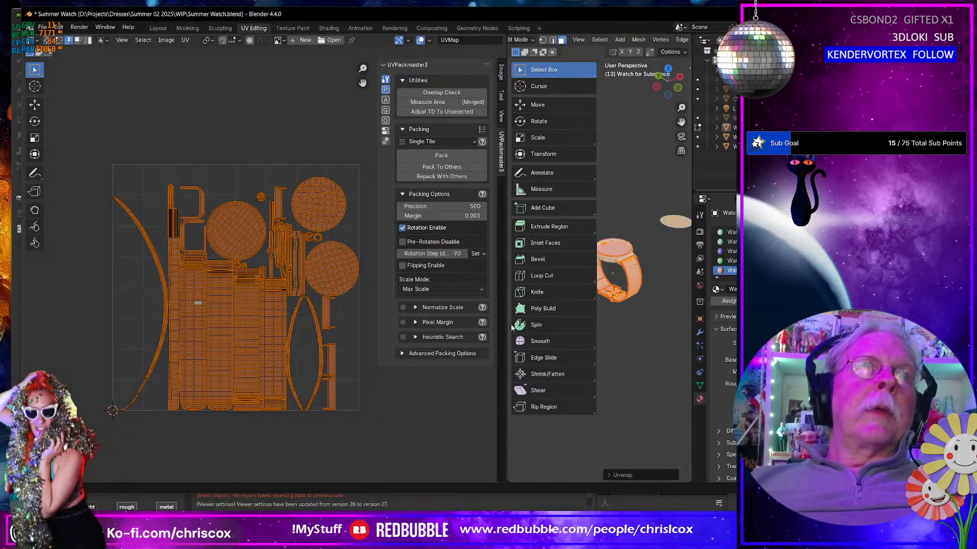
left_click(255, 243)
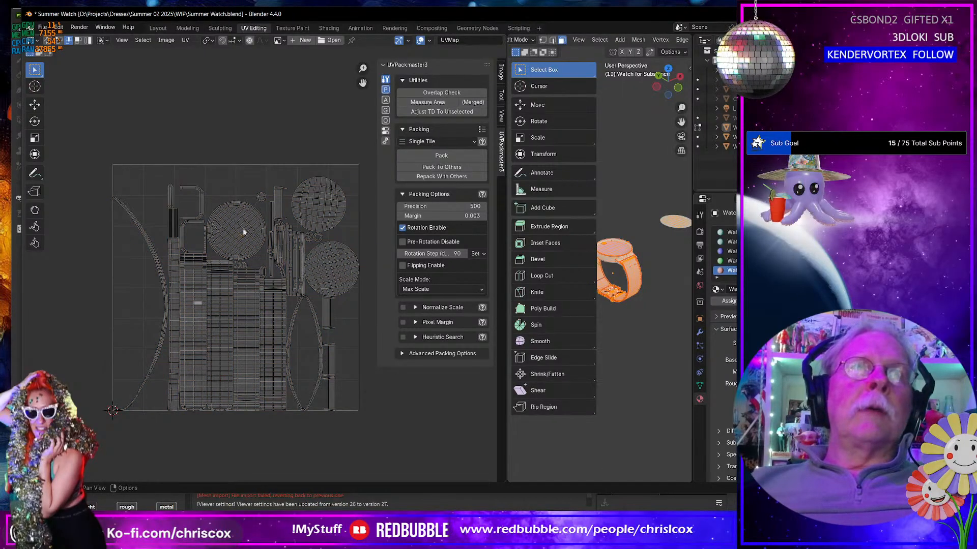
key("a")
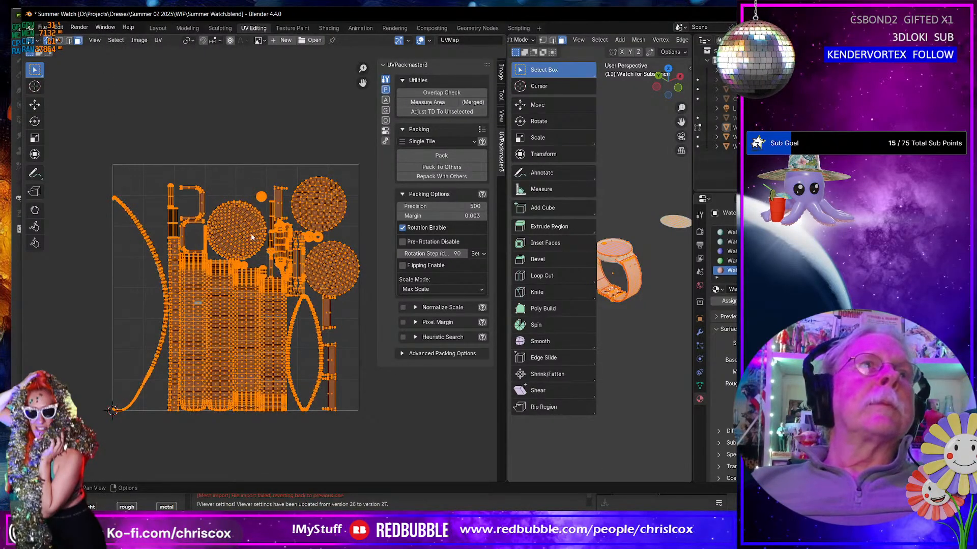
Step: Select a face in the large circular UV island and frame it on the model to identify the part
left_click(251, 235)
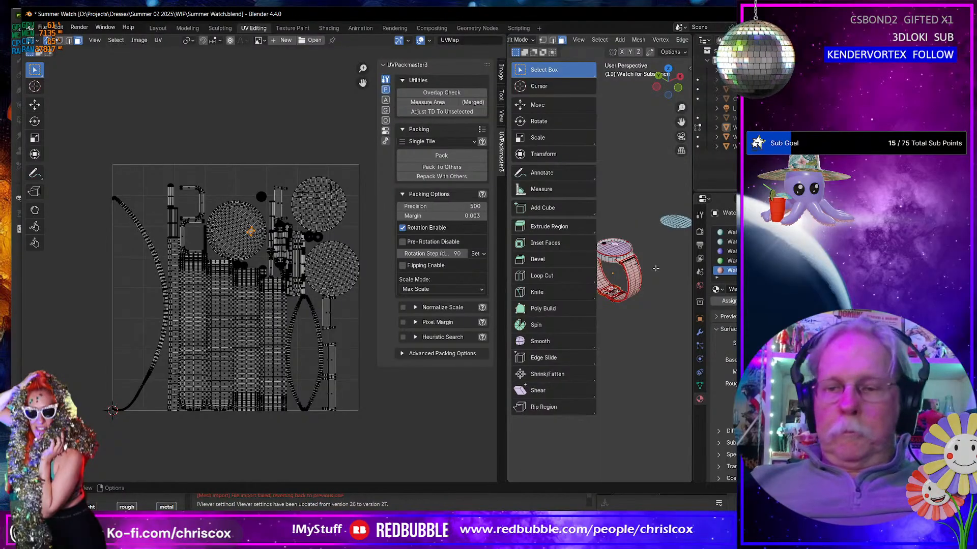
key("KP_Decimal")
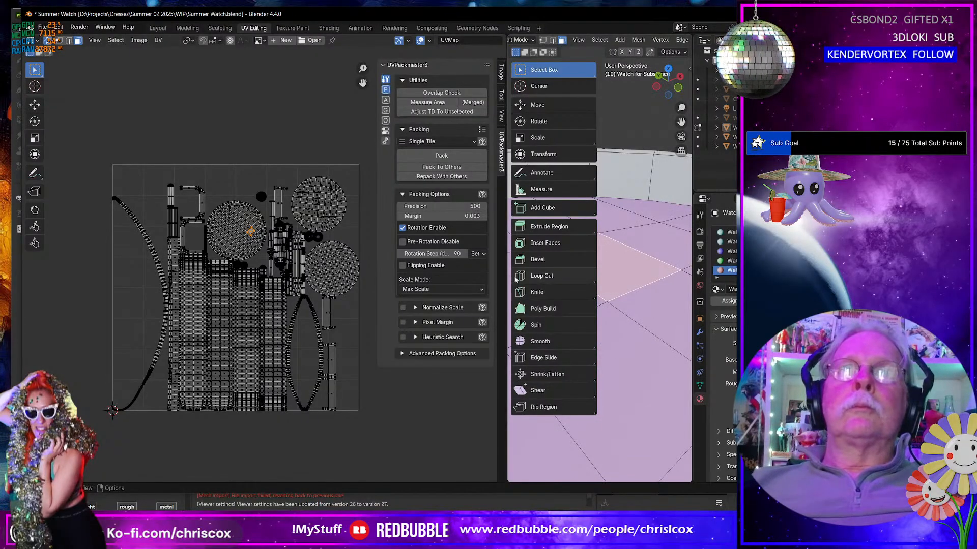
left_click_drag(507, 276, 416, 275)
key("n")
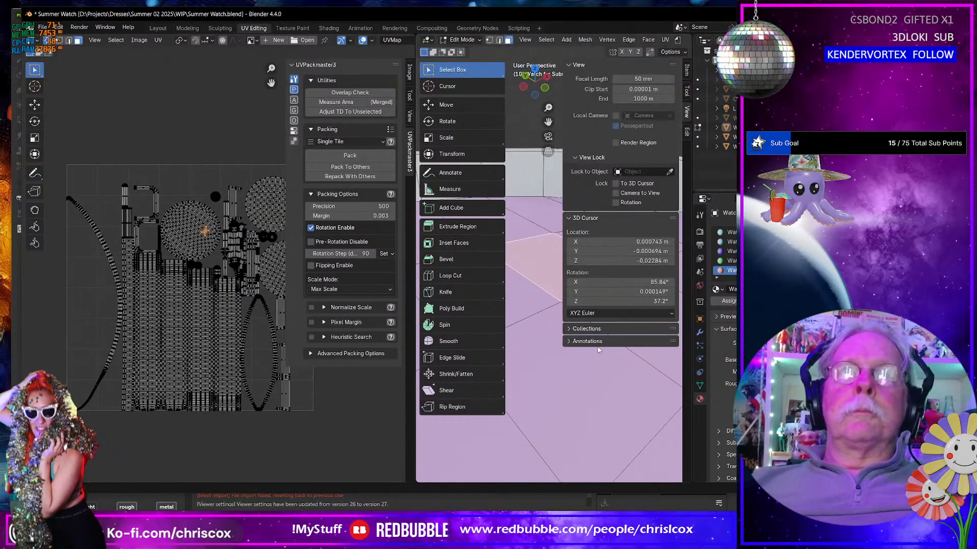
left_click(560, 371)
scroll(559, 371, "down", 8)
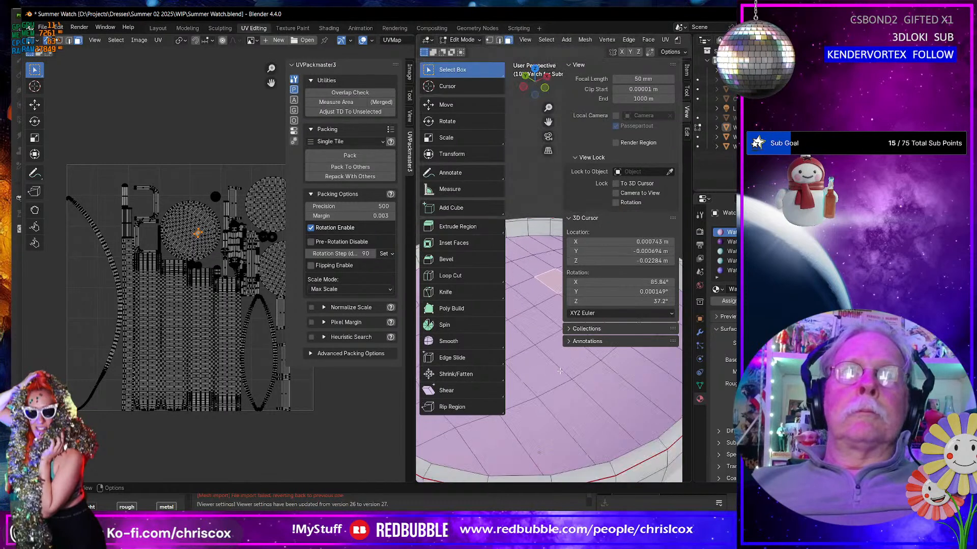
middle_click_drag(560, 371, 530, 388)
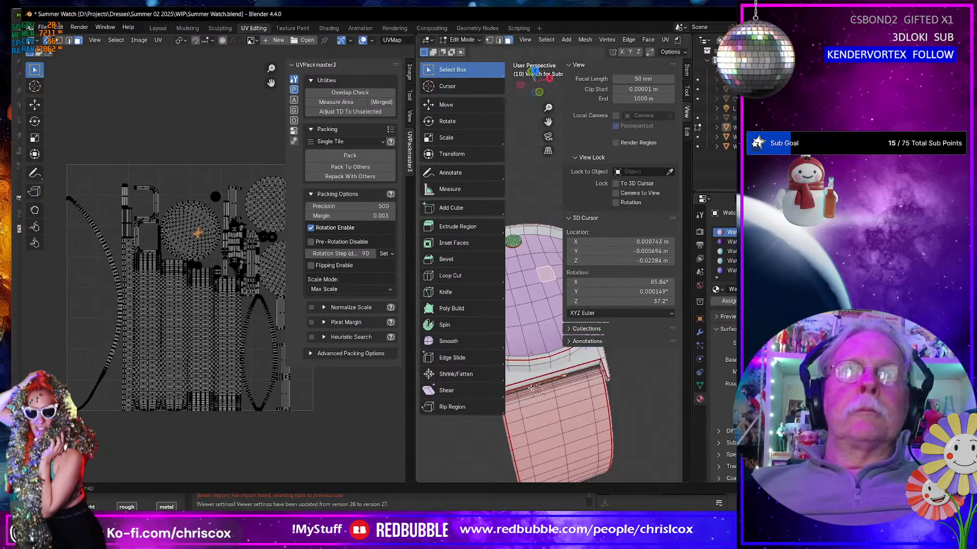
Step: Select the watch face's entire linked UV island and view the dial upright in the 3D viewport for comparison
left_click(200, 238)
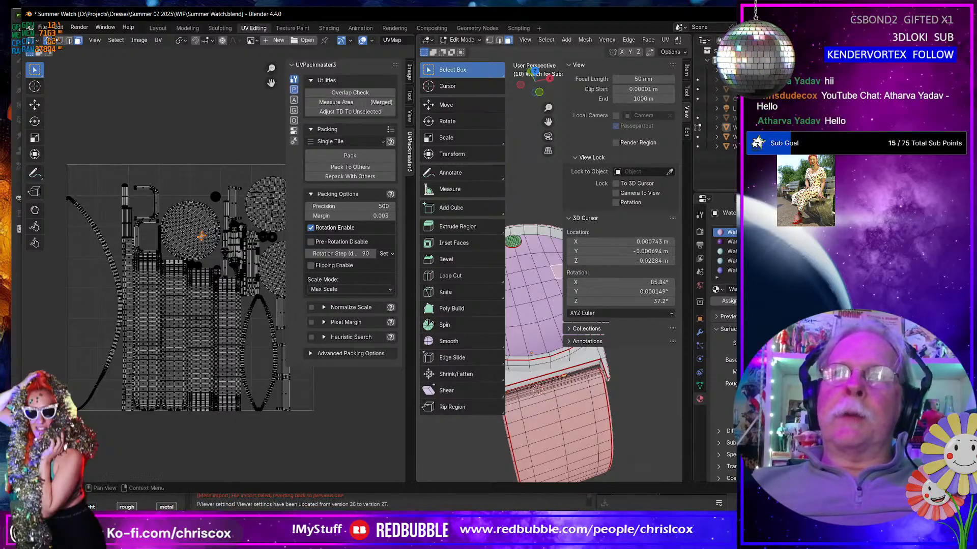
left_click_drag(586, 17, 493, 20)
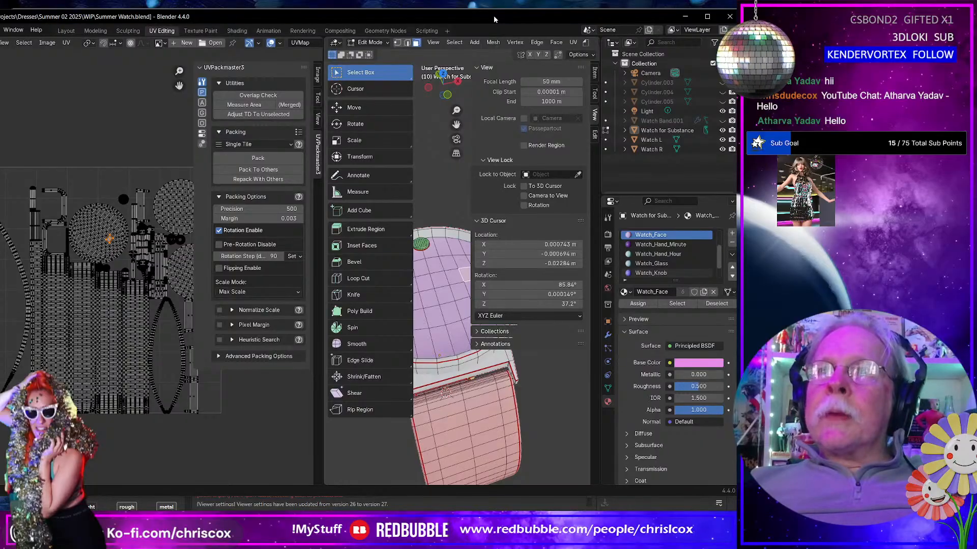
left_click_drag(495, 19, 631, 10)
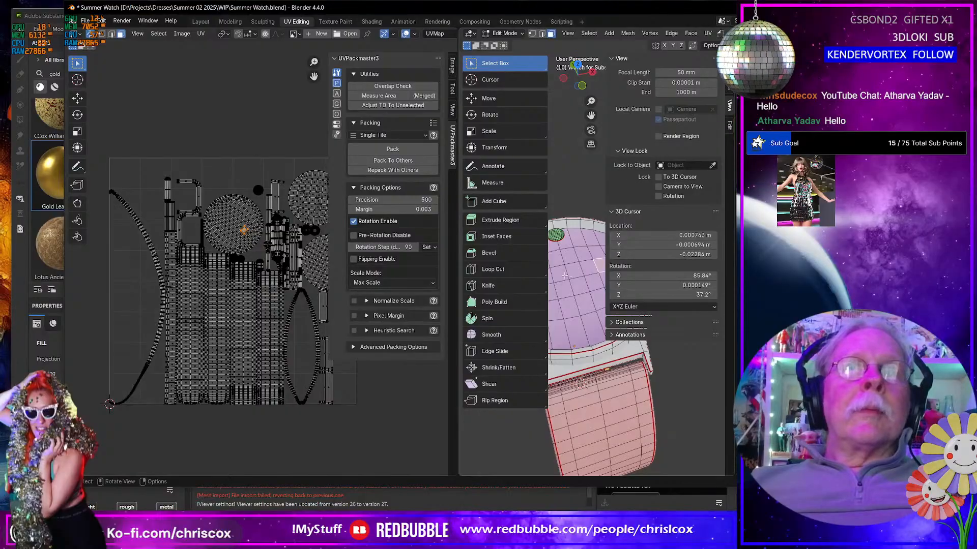
left_click_drag(458, 284, 370, 275)
middle_click_drag(541, 299, 520, 316)
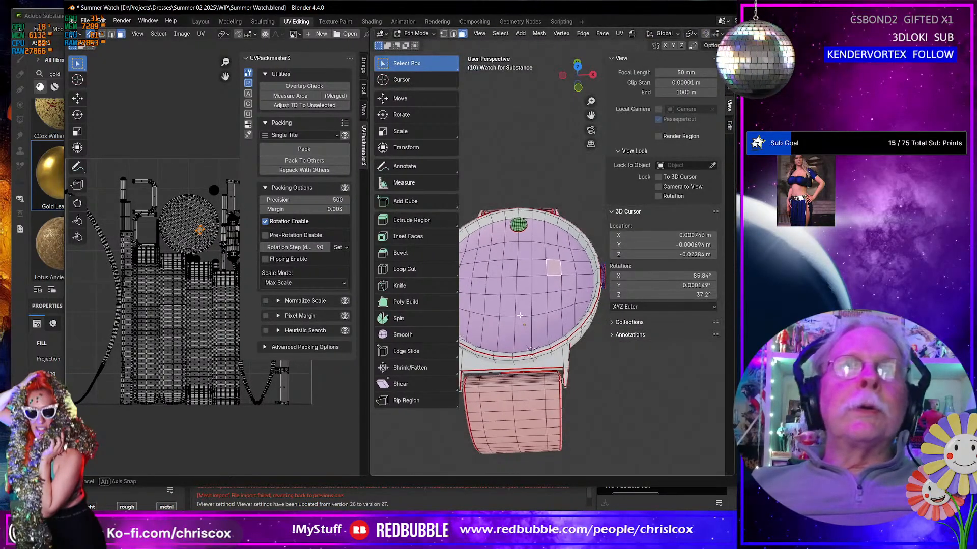
middle_click_drag(555, 277, 583, 284)
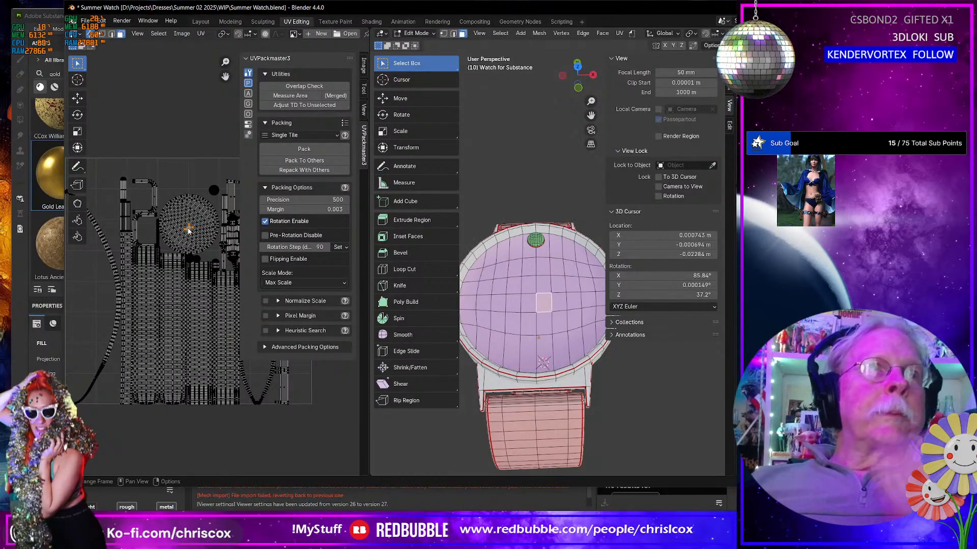
key("ctrl+l")
middle_click_drag(184, 227, 174, 261, "shift")
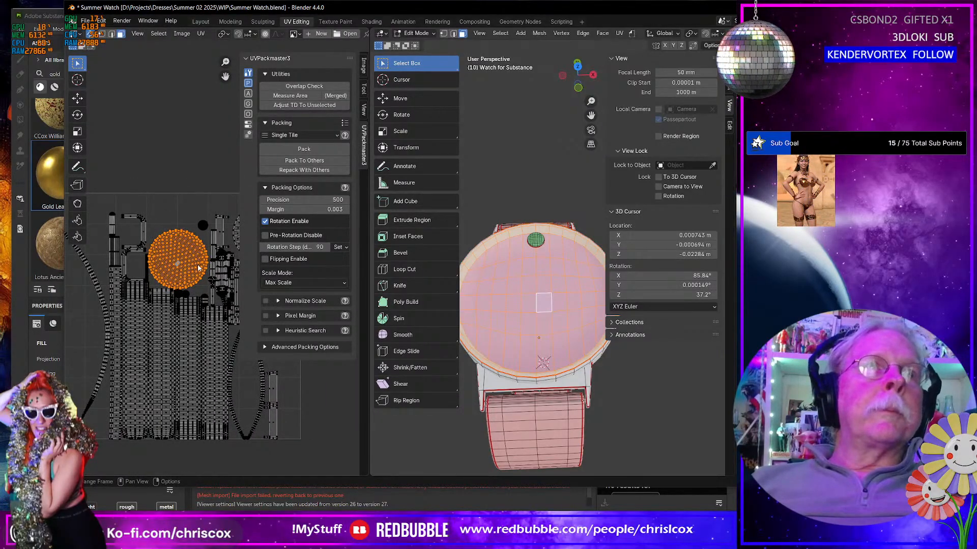
scroll(198, 268, "up", 3)
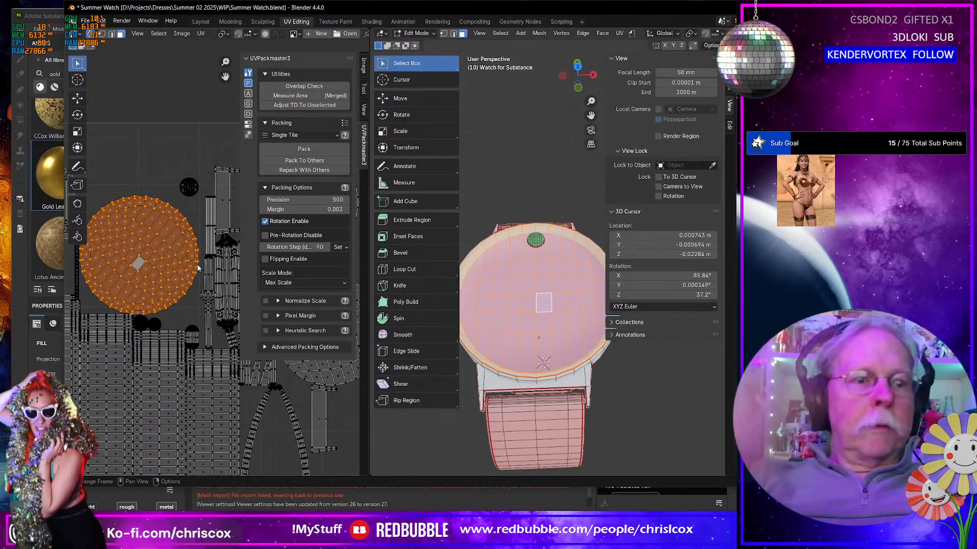
Step: Rotate the watch face UV island by -45°, then fine-tune the angle until its central grid is upright
key("r")
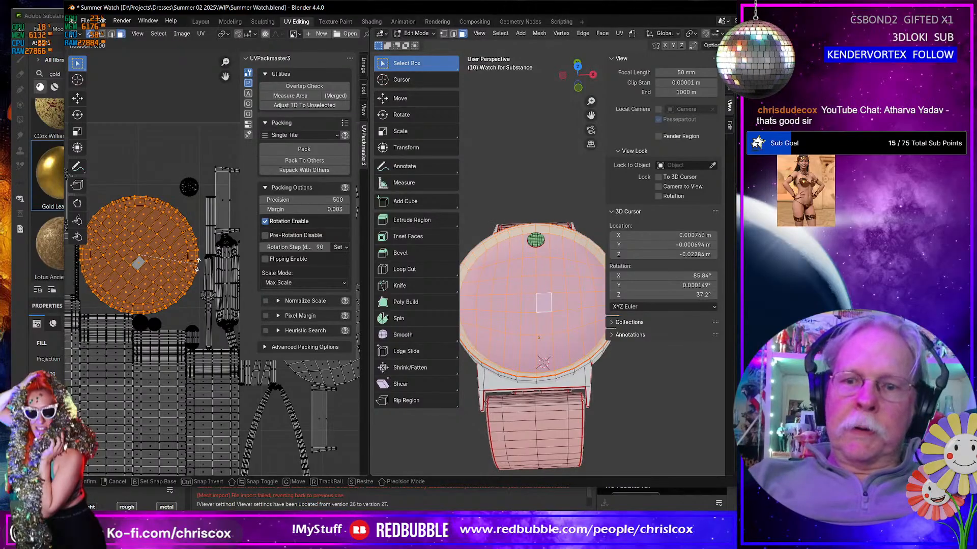
type("-45")
key("Return")
middle_click_drag(194, 259, 206, 262)
middle_click_drag(216, 263, 216, 261)
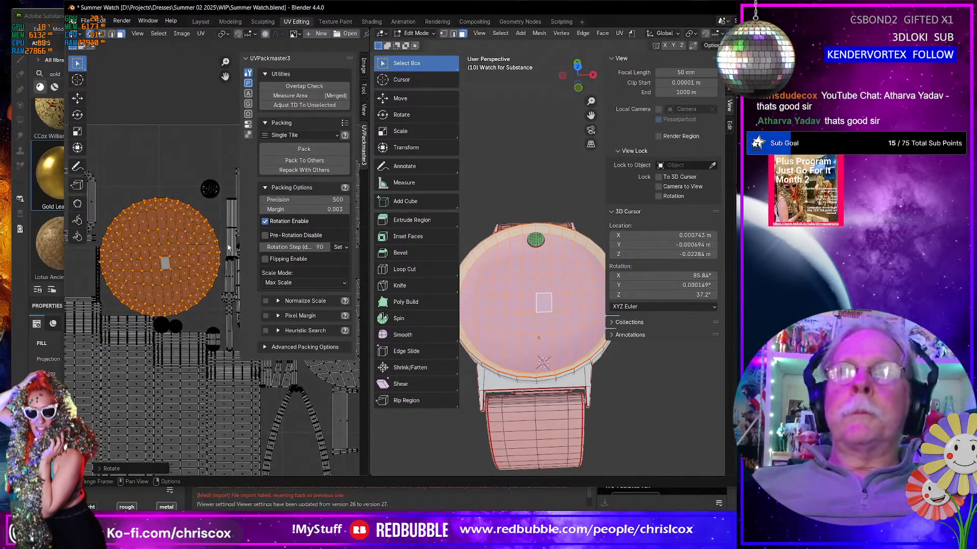
key("r")
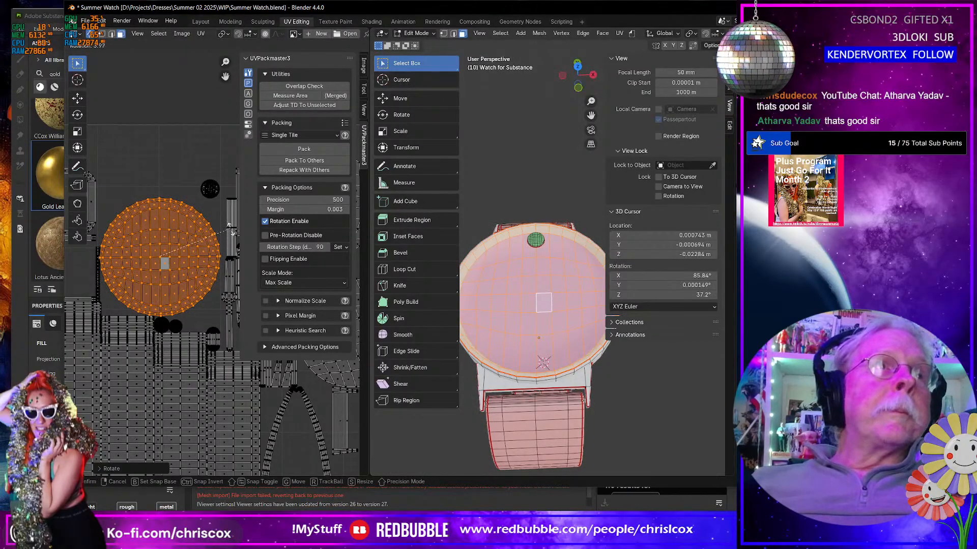
left_click(233, 237)
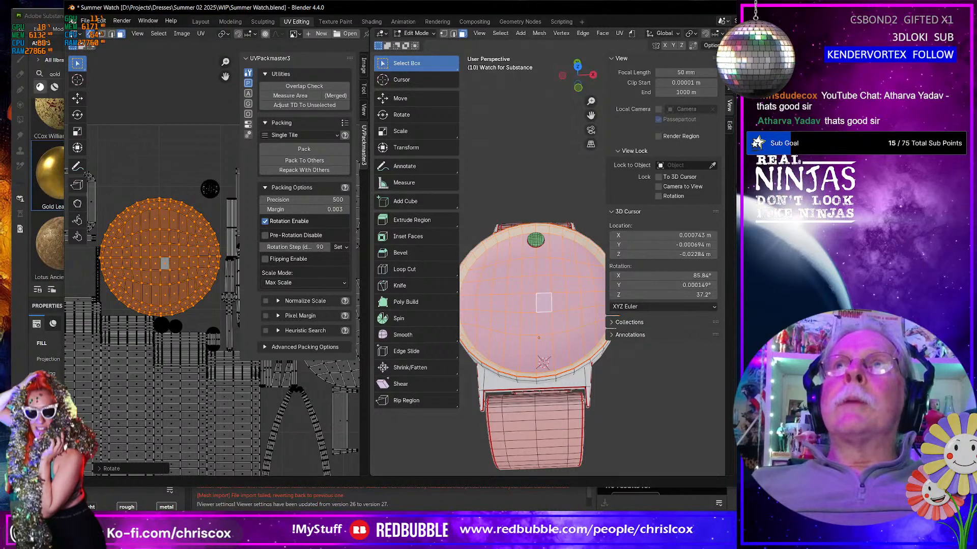
Step: Widen the outliner and material properties area and return the watch to Object Mode
left_click_drag(878, 274, 753, 275)
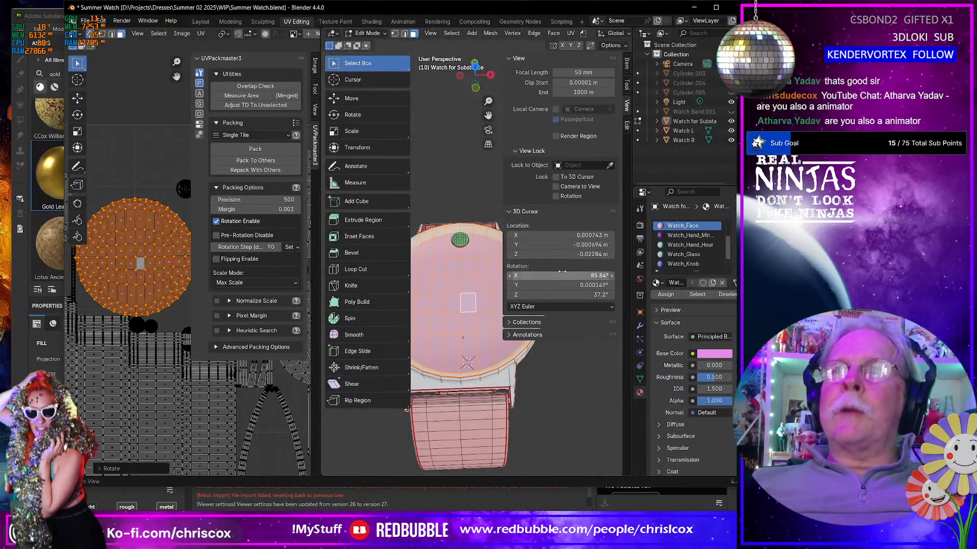
scroll(153, 270, "down", 4)
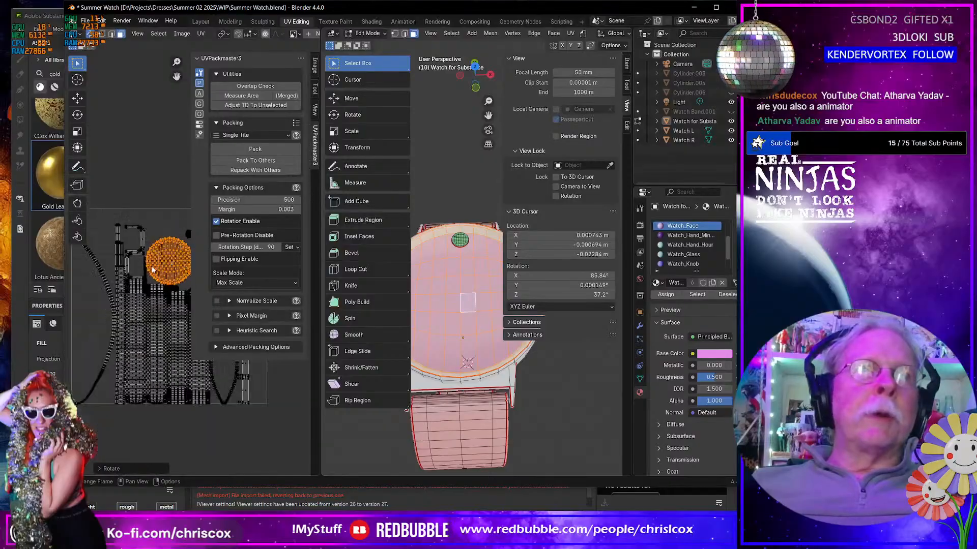
middle_click_drag(168, 268, 139, 219)
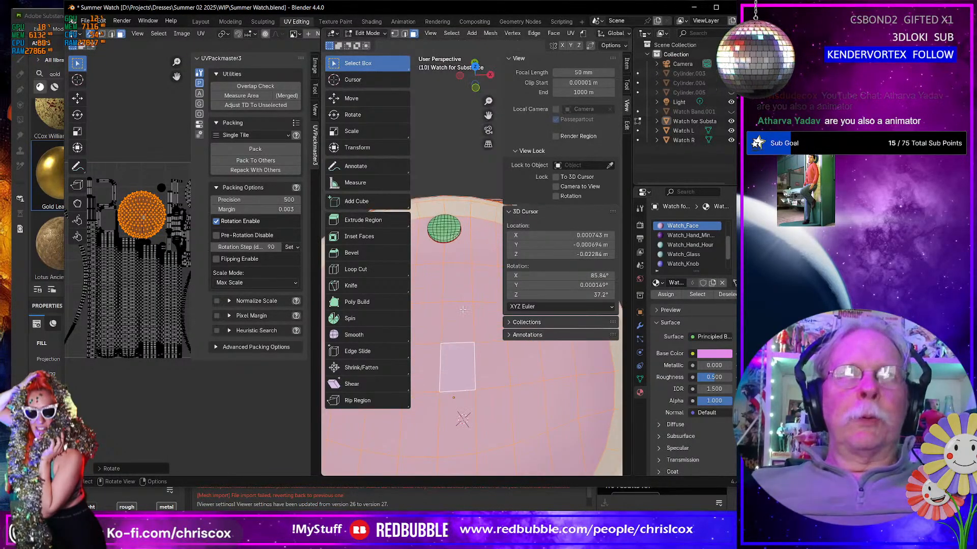
scroll(458, 300, "down", 6)
middle_click_drag(465, 312, 465, 293)
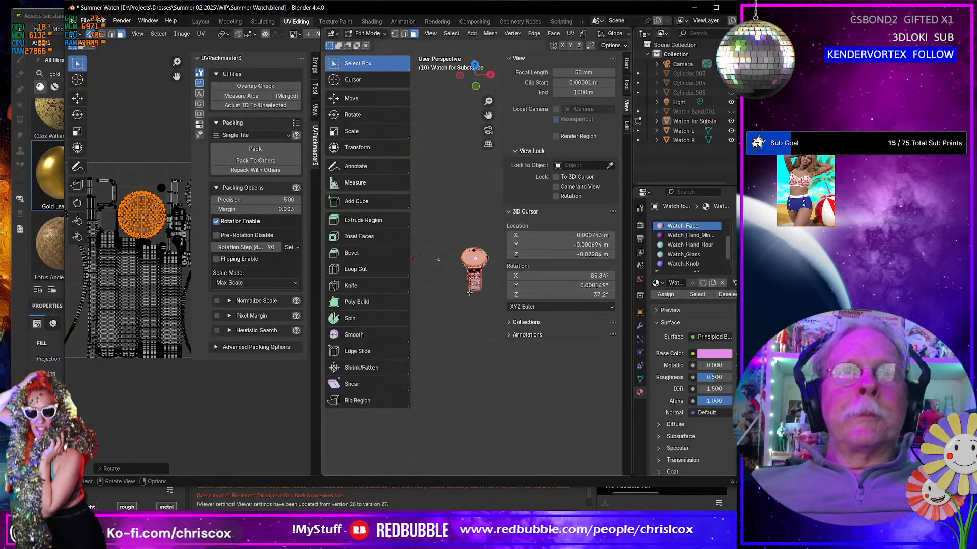
key("Tab")
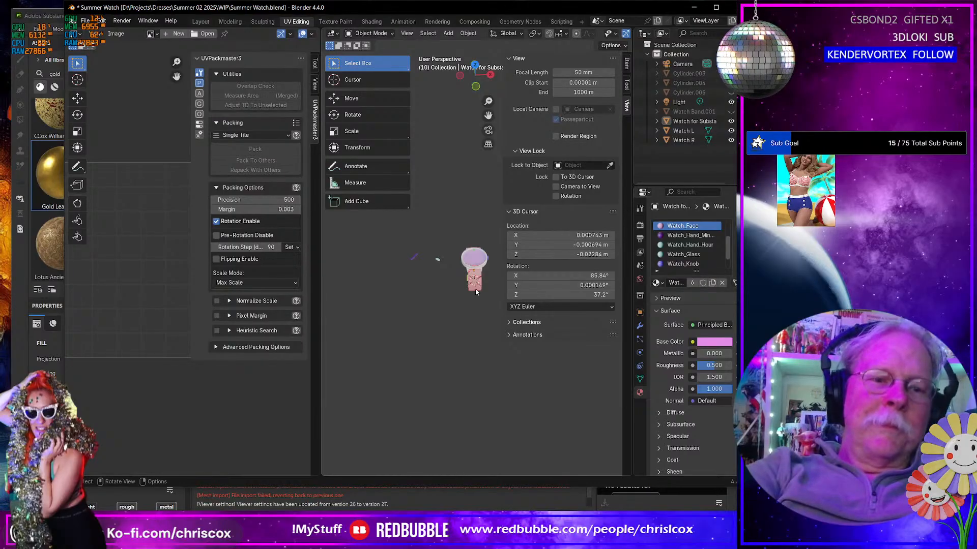
Step: Export the watch with materials as a Wavefront OBJ named Summer Watch IDs.obj in the Substance folder
key("ctrl+shift+e")
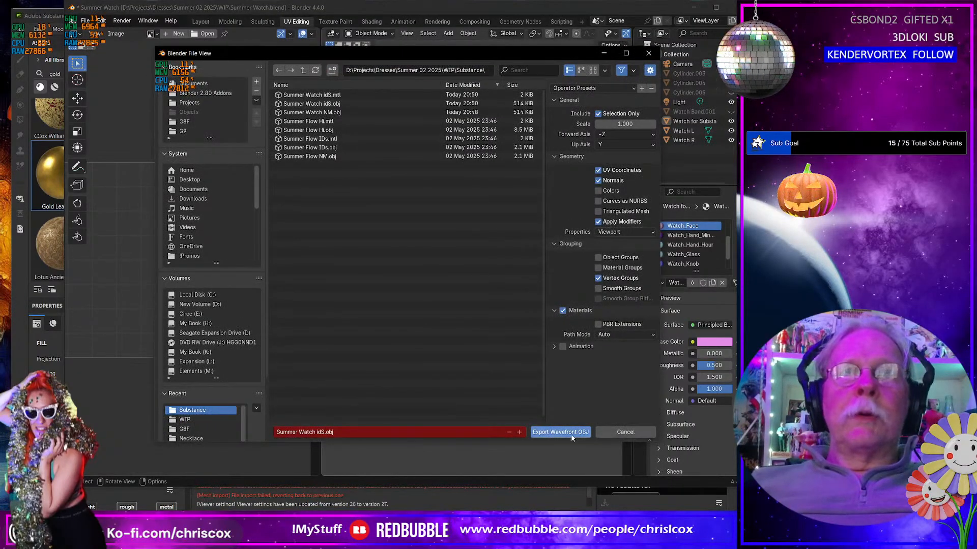
left_click(320, 433)
left_click(317, 433)
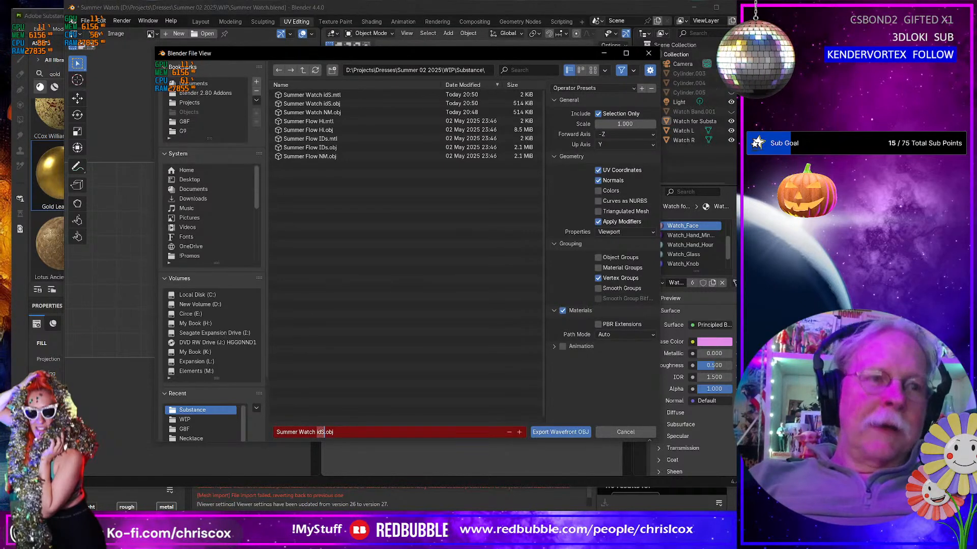
key("BackSpace")
type("IDs")
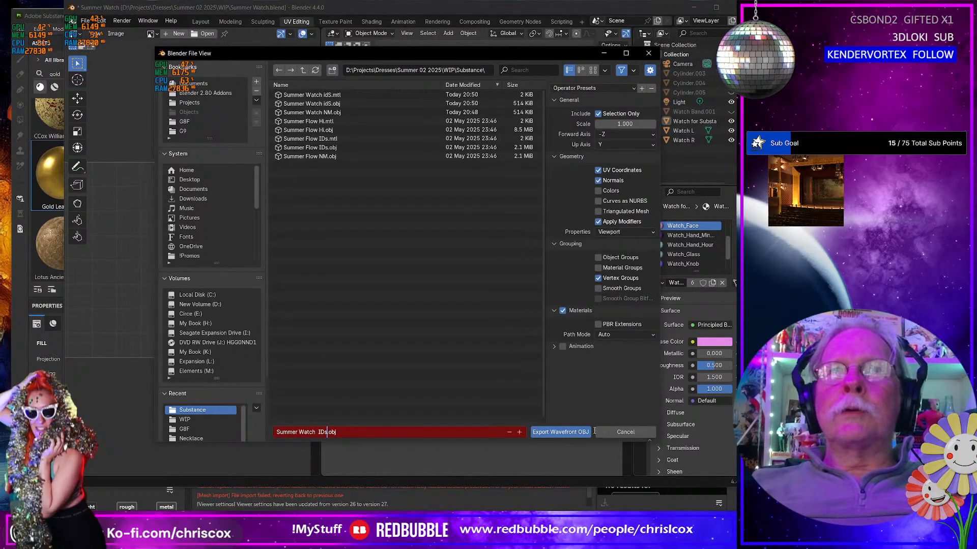
left_click(569, 432)
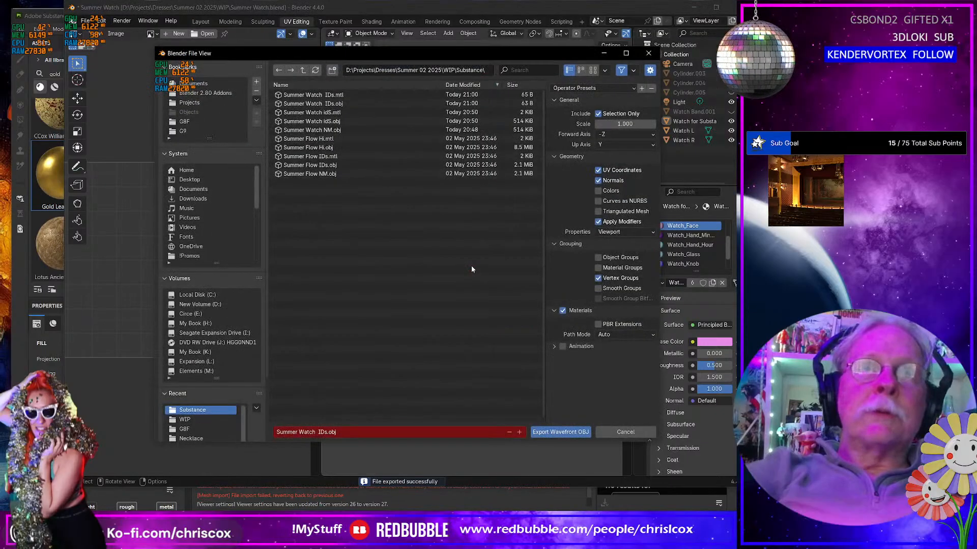
Step: Export the watch without materials as a Wavefront OBJ over Summer Watch NM.obj in the Substance folder
left_click(562, 310)
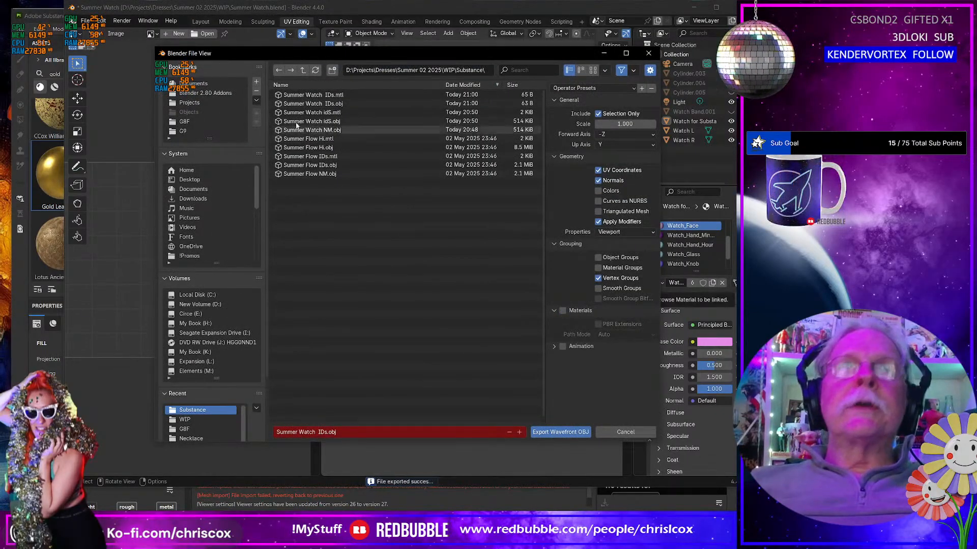
left_click(320, 130)
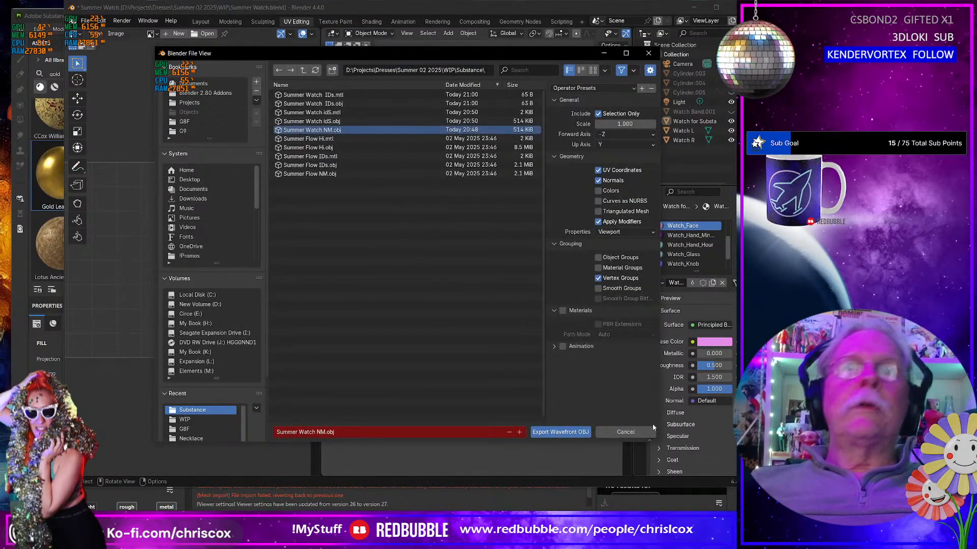
left_click(563, 431)
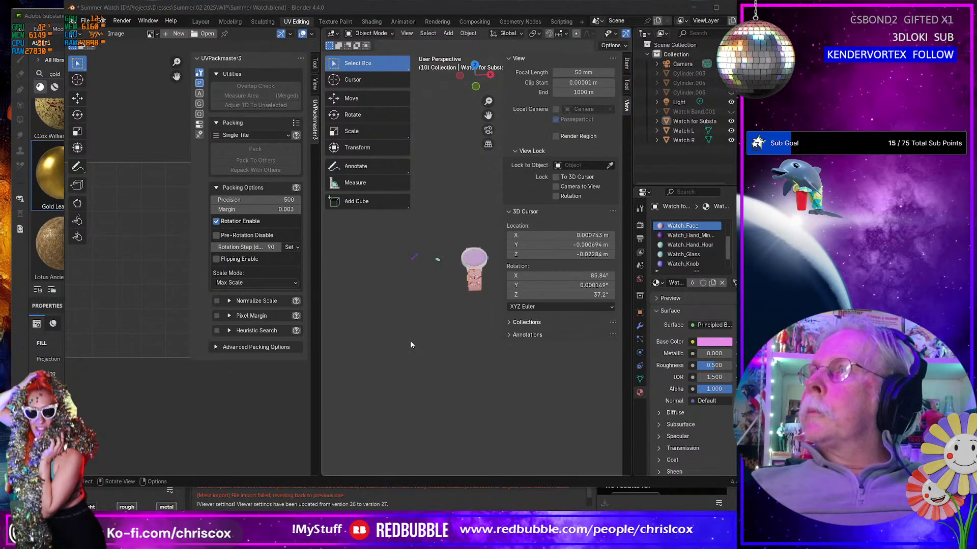
Step: Switch to Substance 3D Painter, view the whole watch, and try to reimport its mesh
key("alt+Tab")
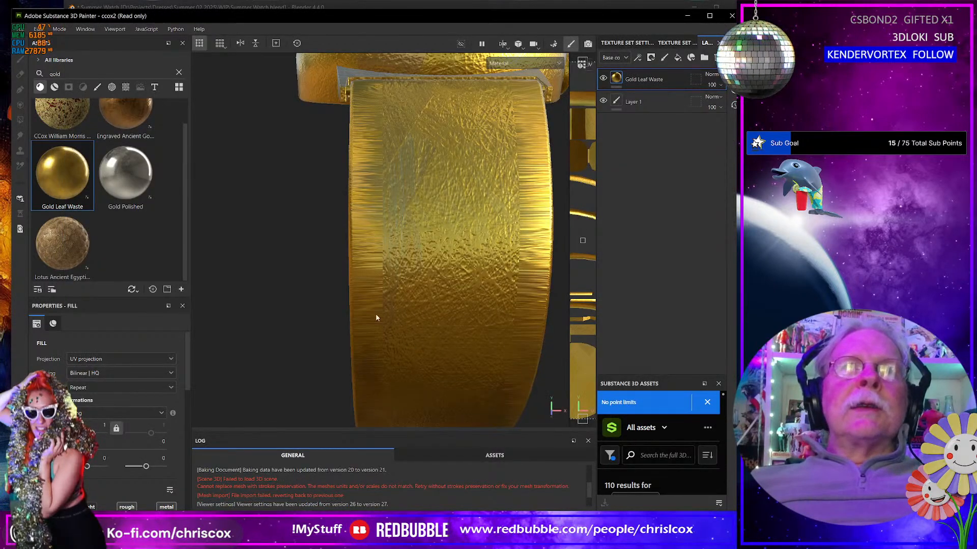
left_click_drag(407, 296, 413, 261, "alt")
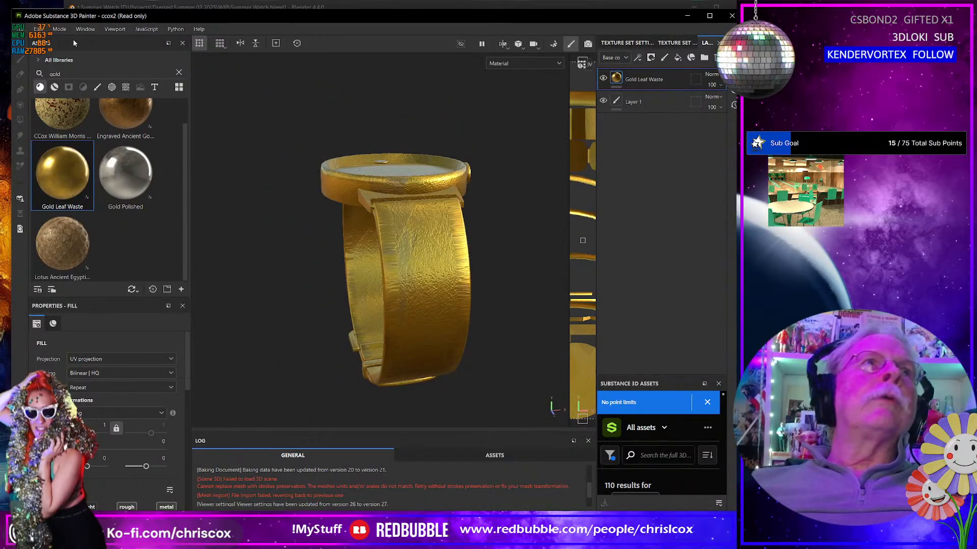
left_click(40, 29)
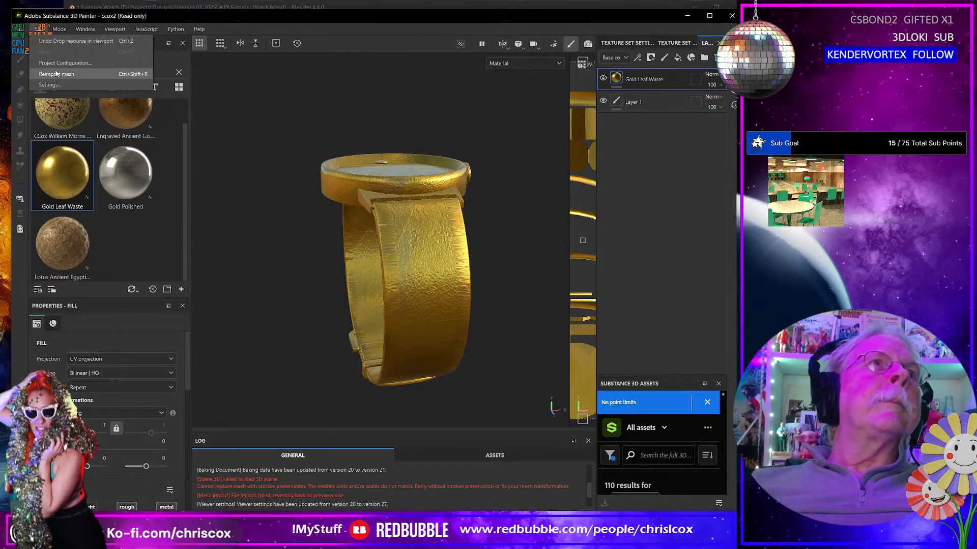
left_click(56, 75)
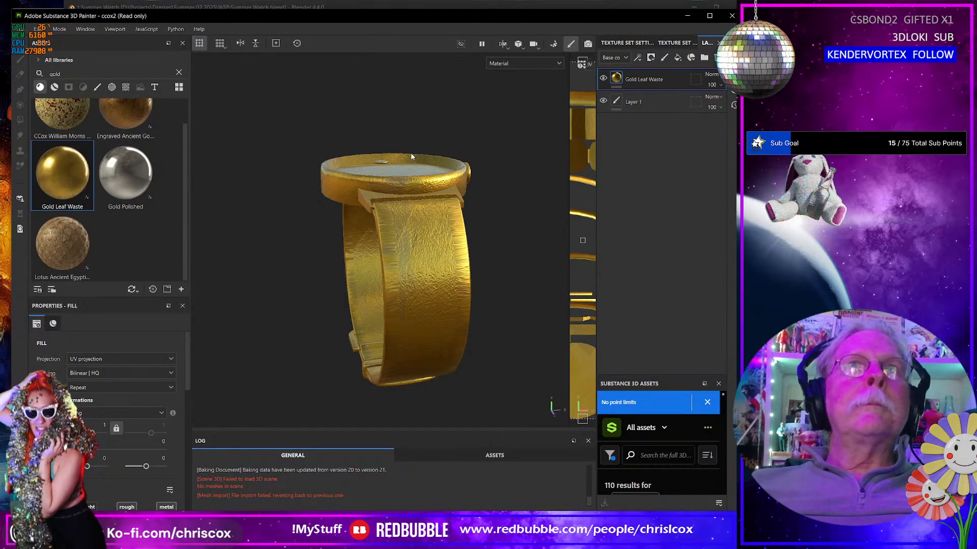
Step: Try to reload the project mesh from the newly exported Summer Watch NM.obj through the project configuration and view the model
left_click(39, 29)
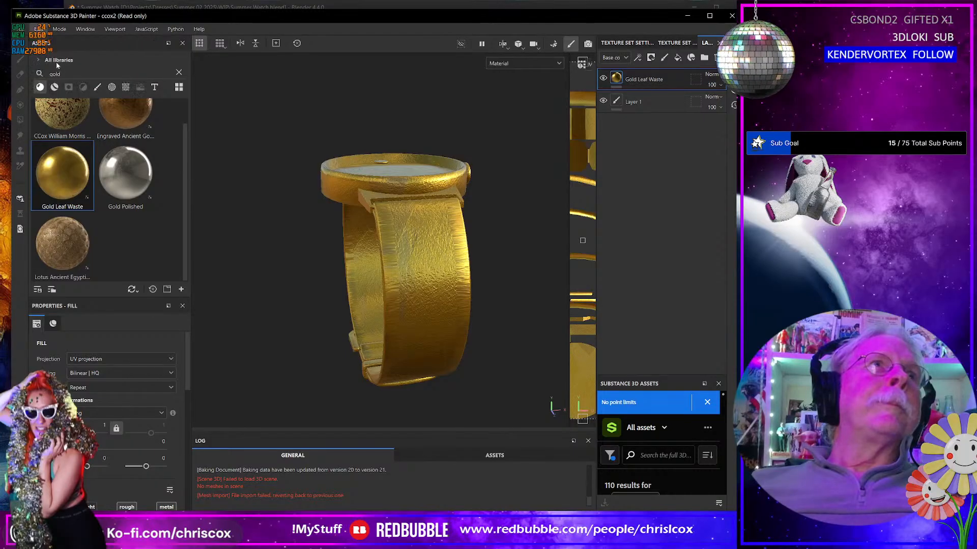
left_click(56, 64)
left_click(449, 190)
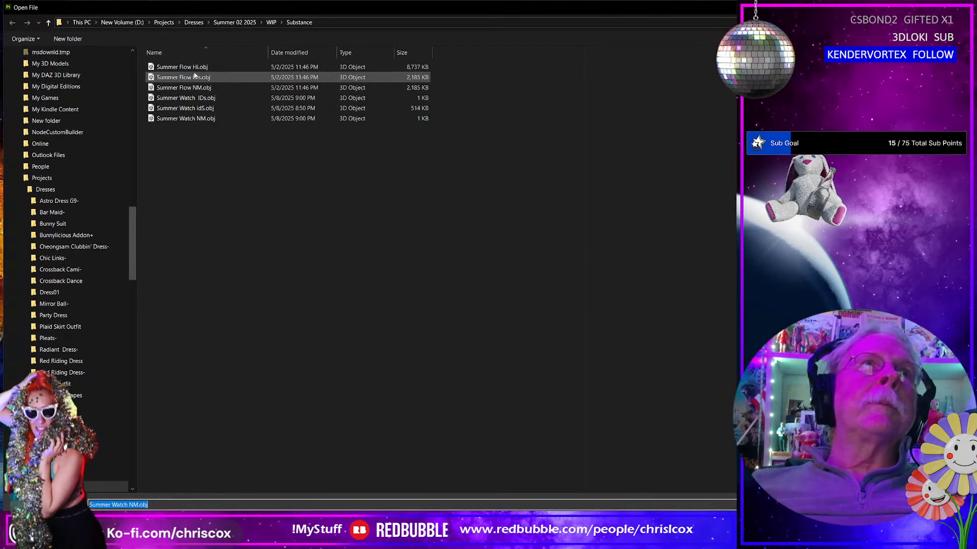
left_click(294, 52)
double_click(196, 67)
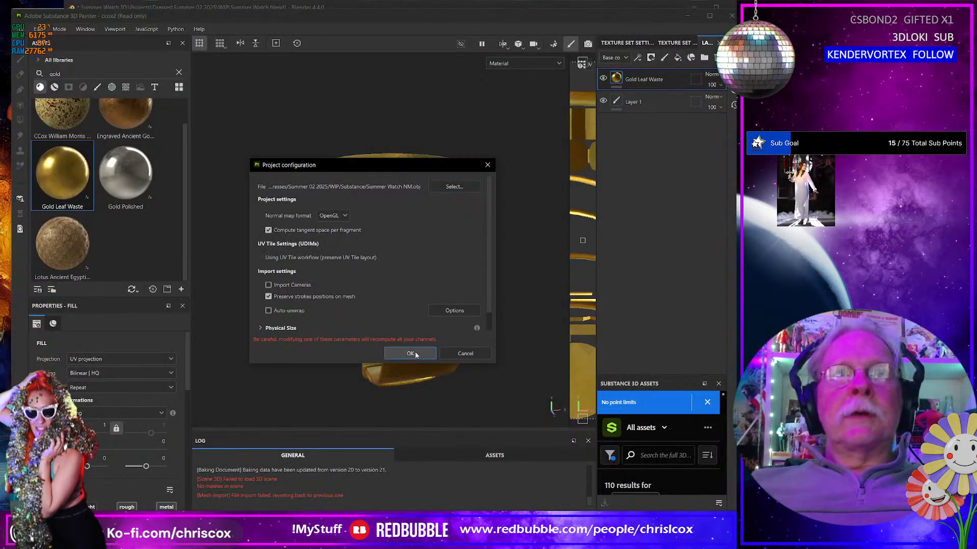
left_click(411, 354)
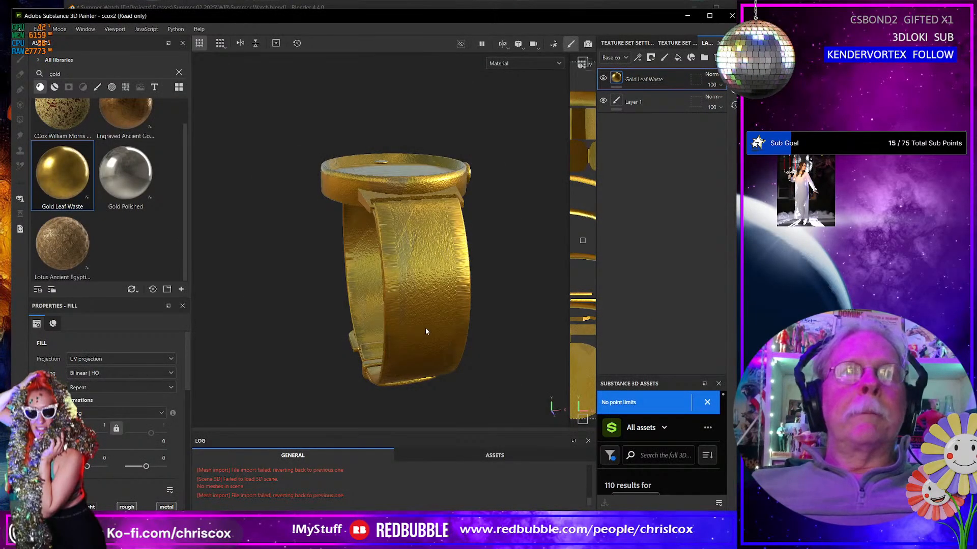
scroll(427, 331, "down", 8)
scroll(427, 327, "up", 2)
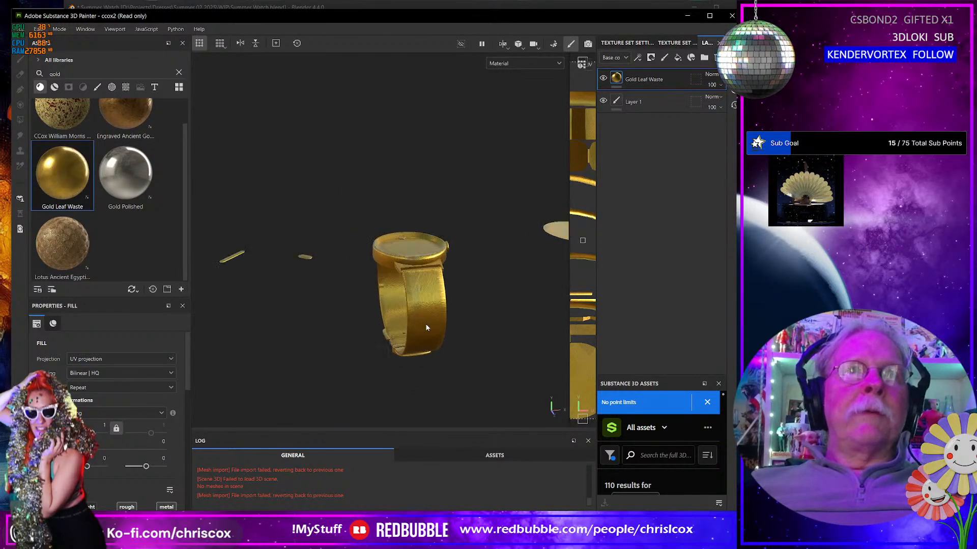
scroll(427, 328, "up", 2)
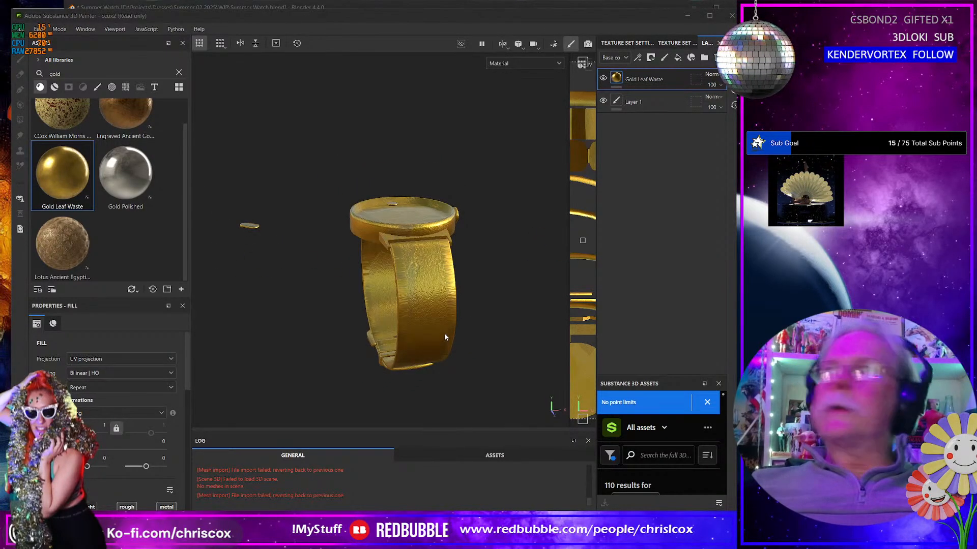
Step: Switch to Blender, select the watch in the Layout workspace, and export it without materials over Summer Watch NM.obj
key("alt+Tab")
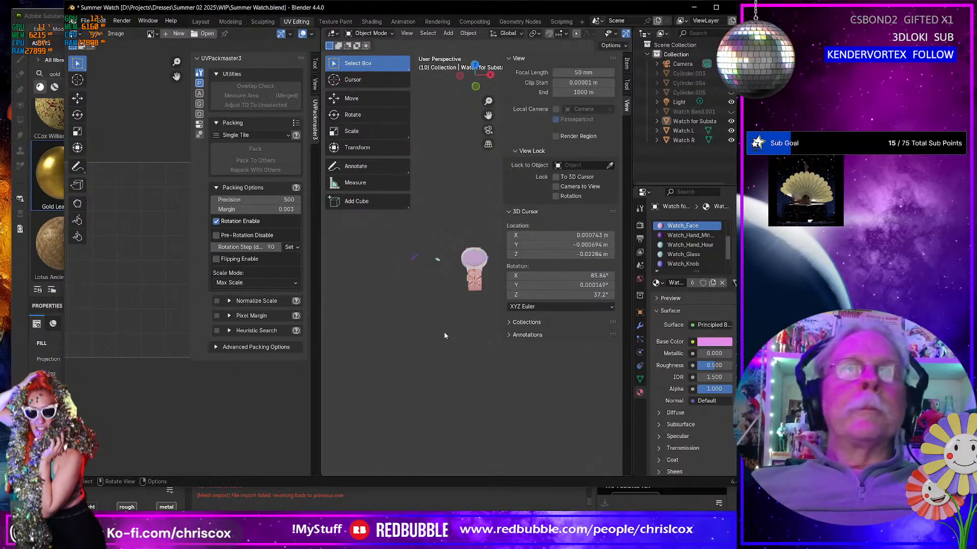
left_click(200, 22)
middle_click_drag(377, 274, 373, 250)
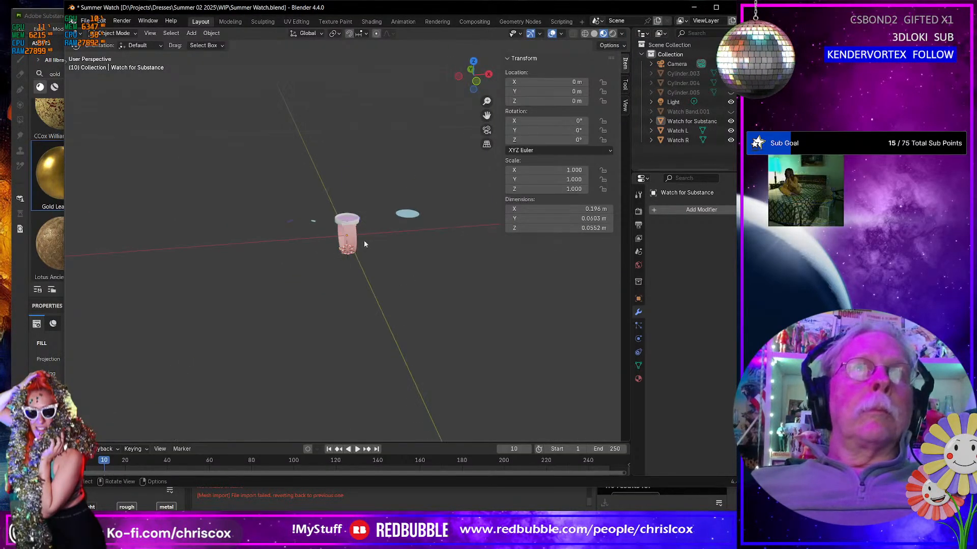
left_click(348, 223)
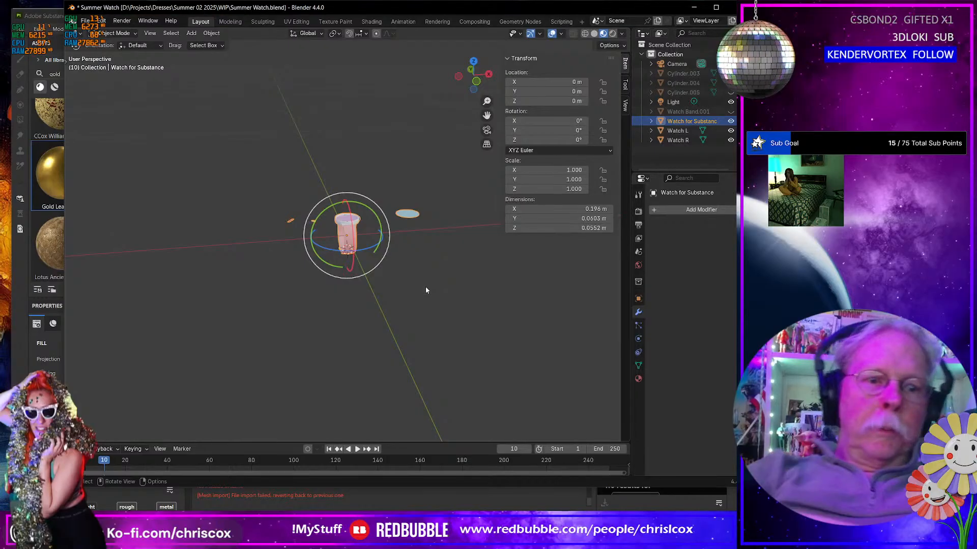
key("ctrl+shift+e")
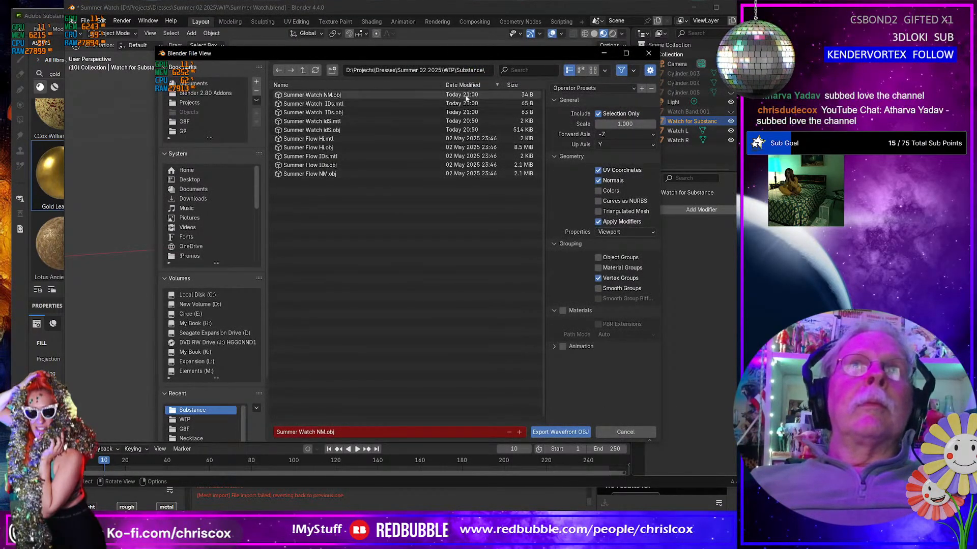
left_click(562, 433)
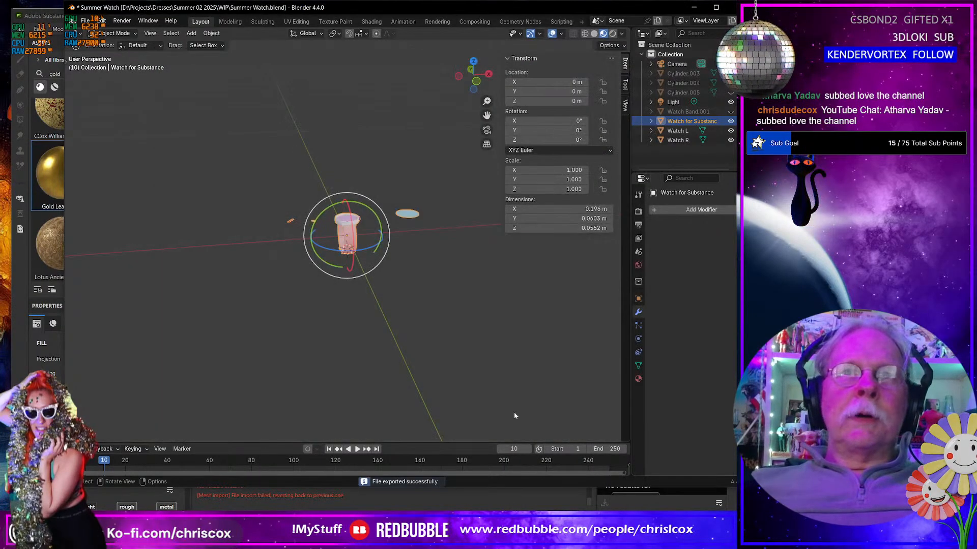
Step: Export the selected watch over the existing Summer Watch IDs.obj in the Substance folder
key("ctrl+shift+e")
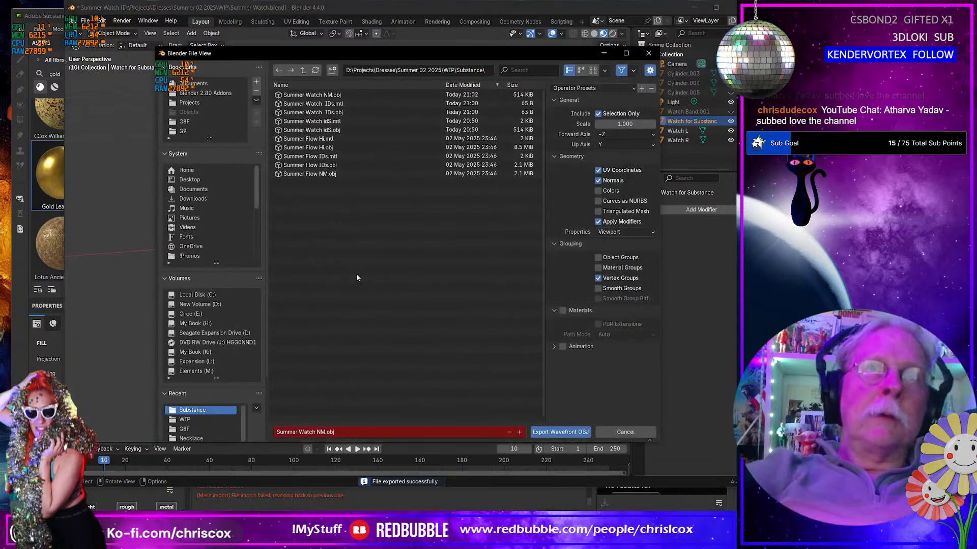
left_click(556, 311)
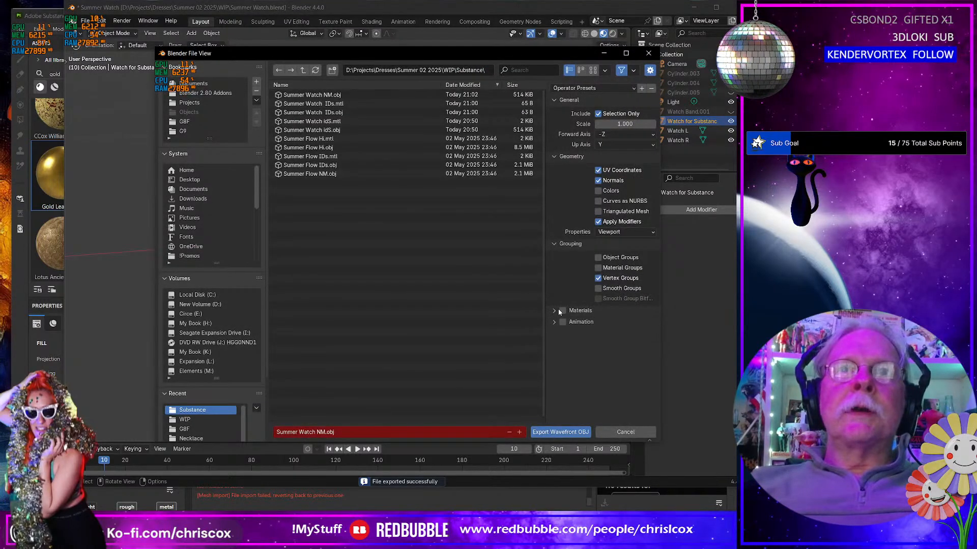
left_click(364, 112)
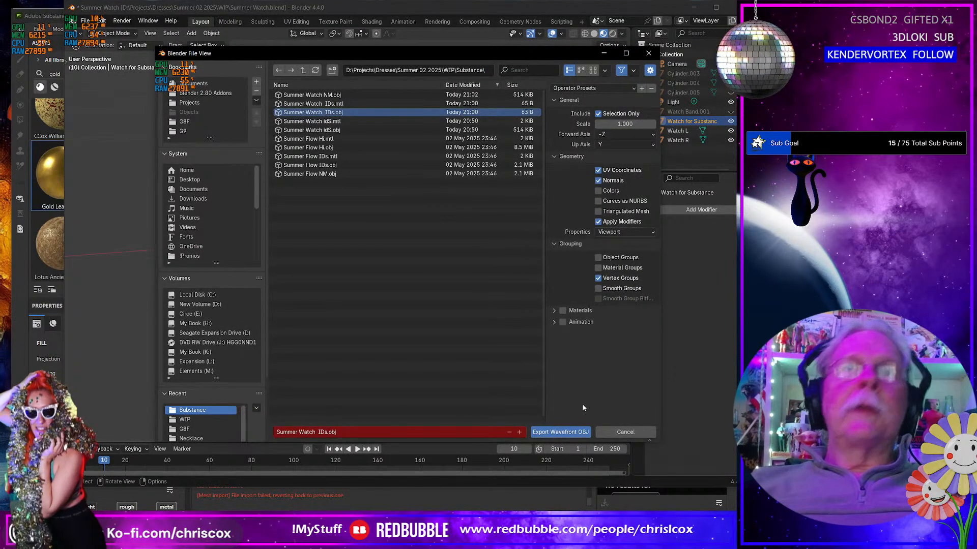
left_click(561, 431)
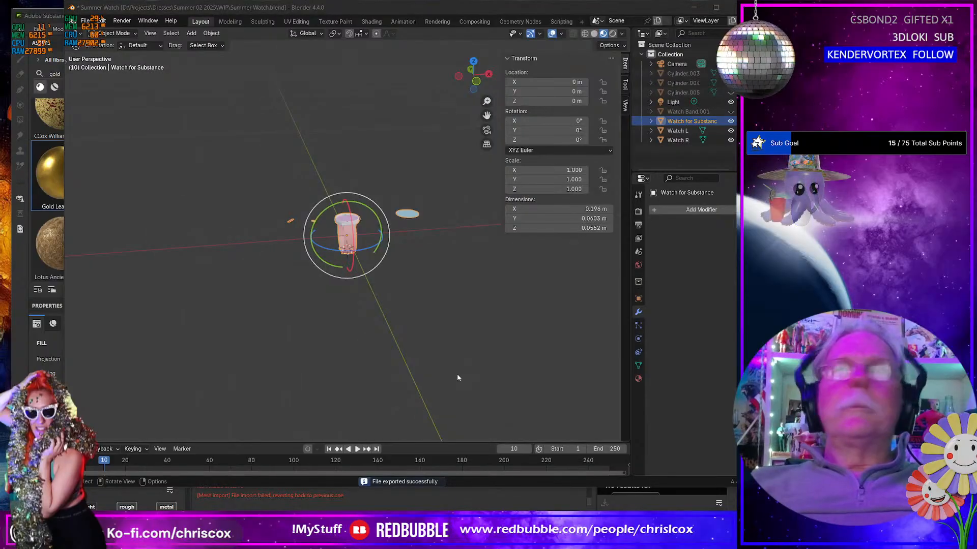
Step: Switch to Substance 3D Painter and set Summer Watch NM.obj as the project mesh, preserving stroke positions
key("alt+Tab")
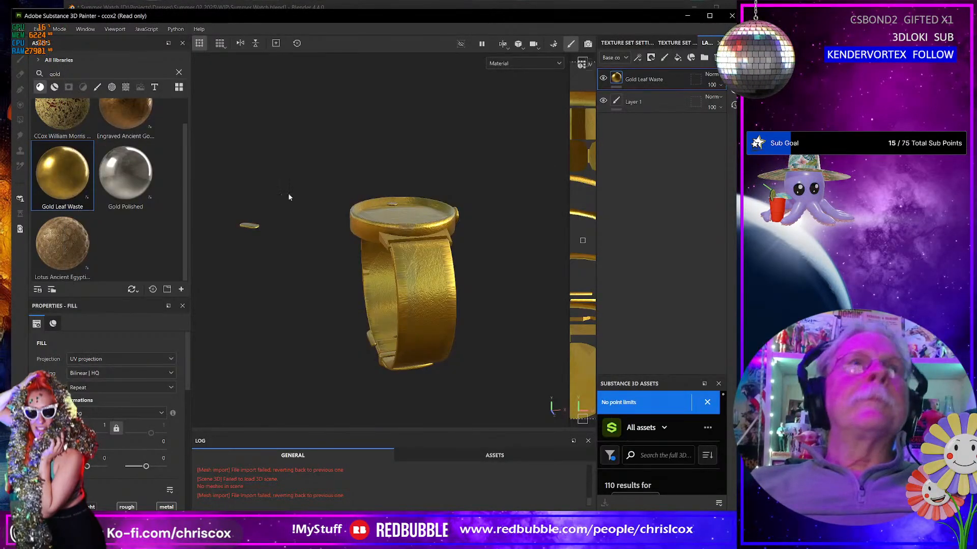
left_click(40, 29)
left_click(59, 65)
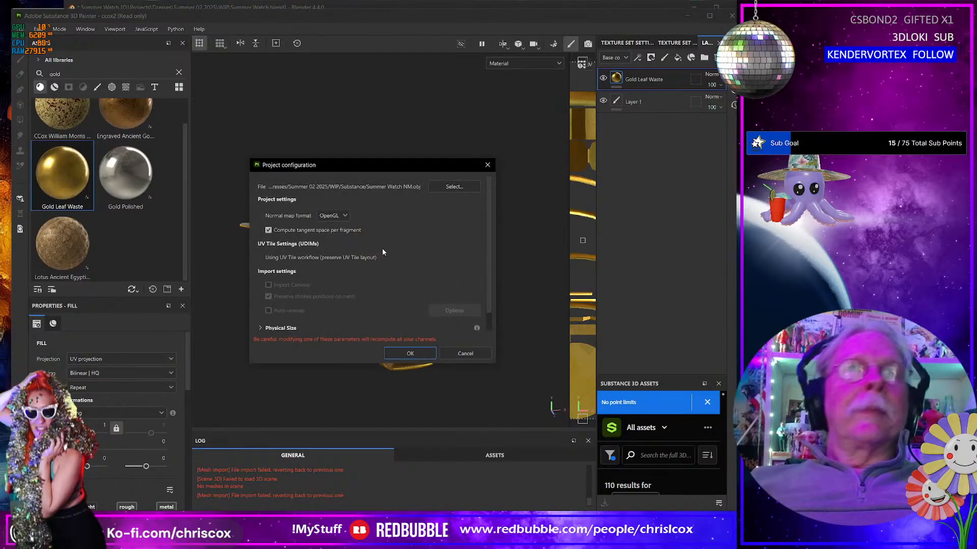
left_click(454, 187)
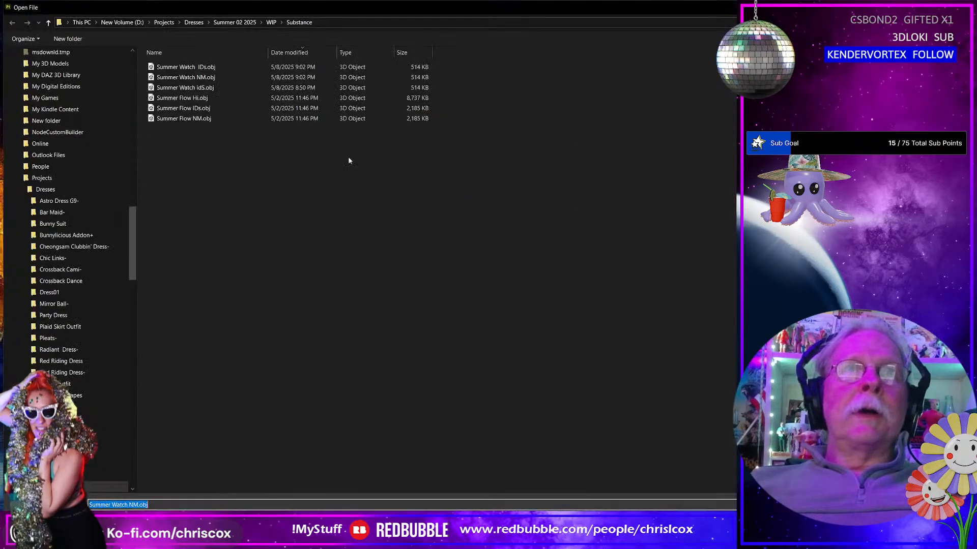
double_click(204, 77)
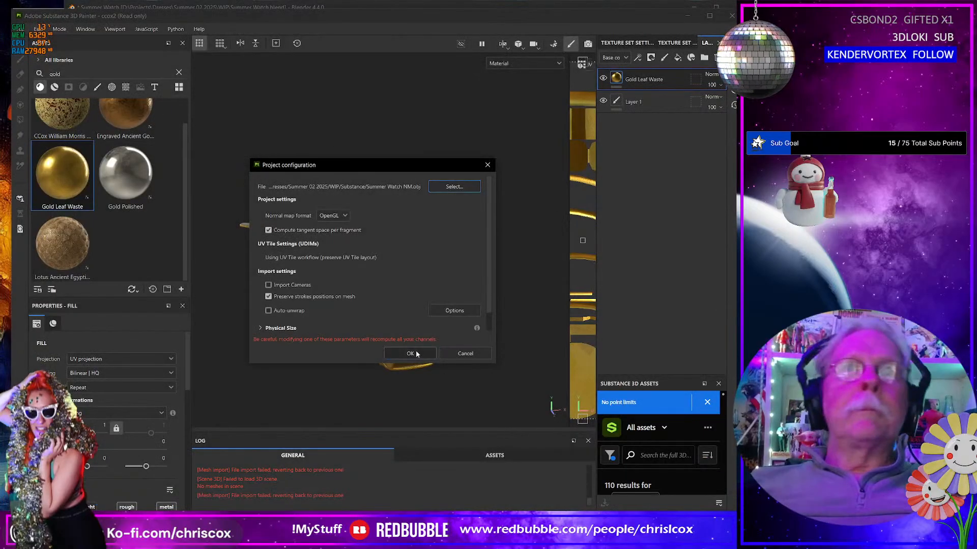
left_click(410, 353)
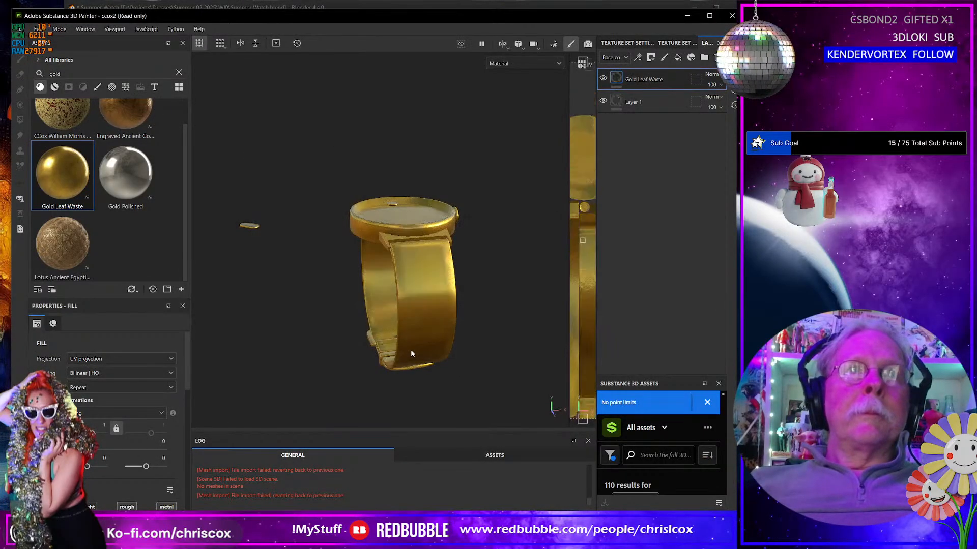
Step: Examine the gold leaf texture on the reloaded watch's band, case and clasp from several angles and distances
left_click_drag(426, 344, 404, 302, "alt")
scroll(417, 340, "up", 5)
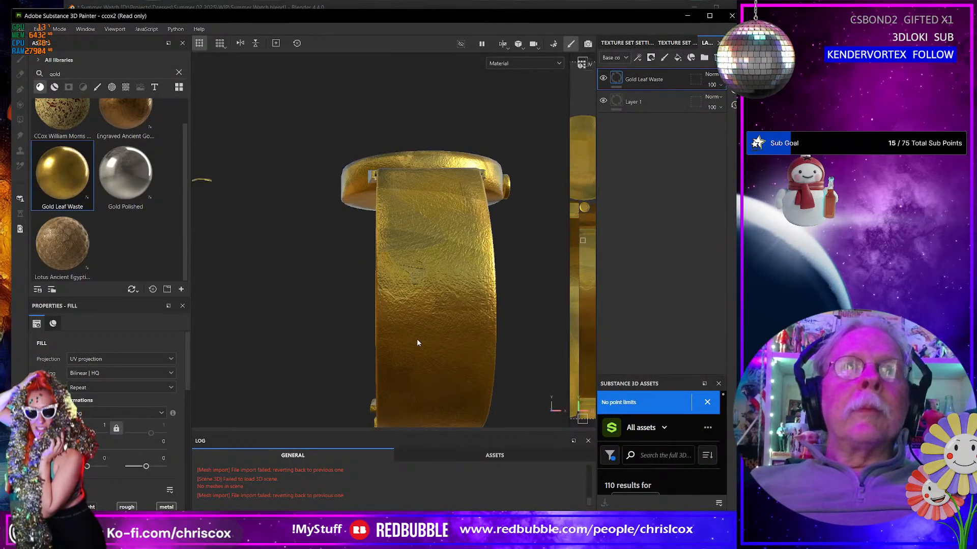
scroll(414, 296, "down", 3)
left_click_drag(413, 296, 436, 351, "alt")
scroll(420, 297, "down", 4)
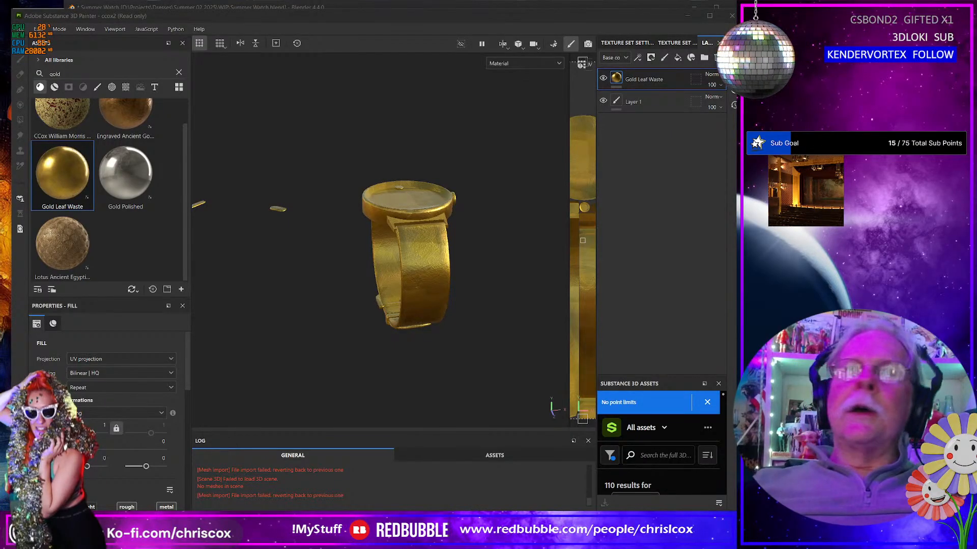
mouse_move(442, 268)
left_mouse_down("alt")
mouse_move(446, 248)
mouse_move(435, 257)
mouse_move(420, 250)
mouse_move(453, 253)
left_mouse_up("alt")
scroll(446, 248, "down", 3)
scroll(447, 249, "up", 5)
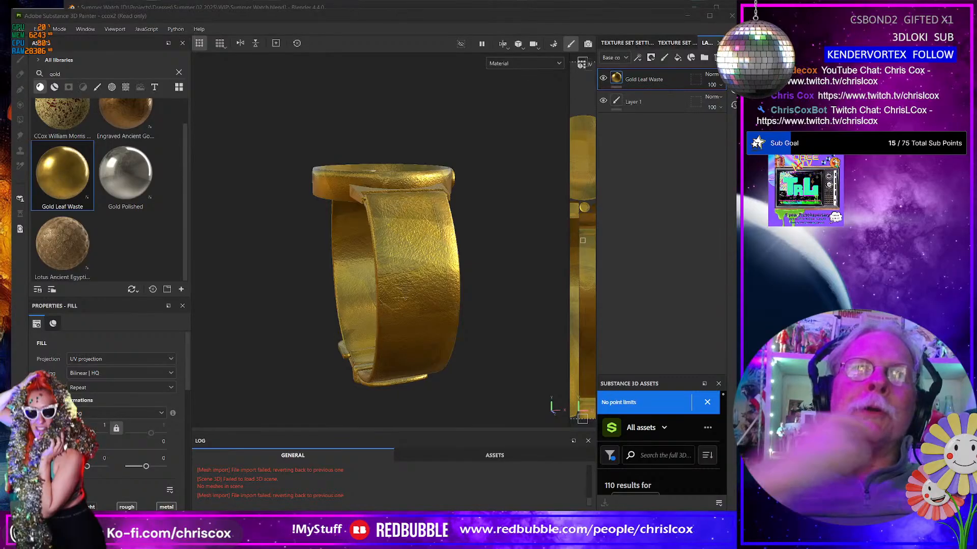
mouse_move(378, 328)
left_mouse_down("alt")
mouse_move(367, 358)
mouse_move(390, 345)
mouse_move(436, 356)
mouse_move(441, 233)
left_mouse_up("alt")
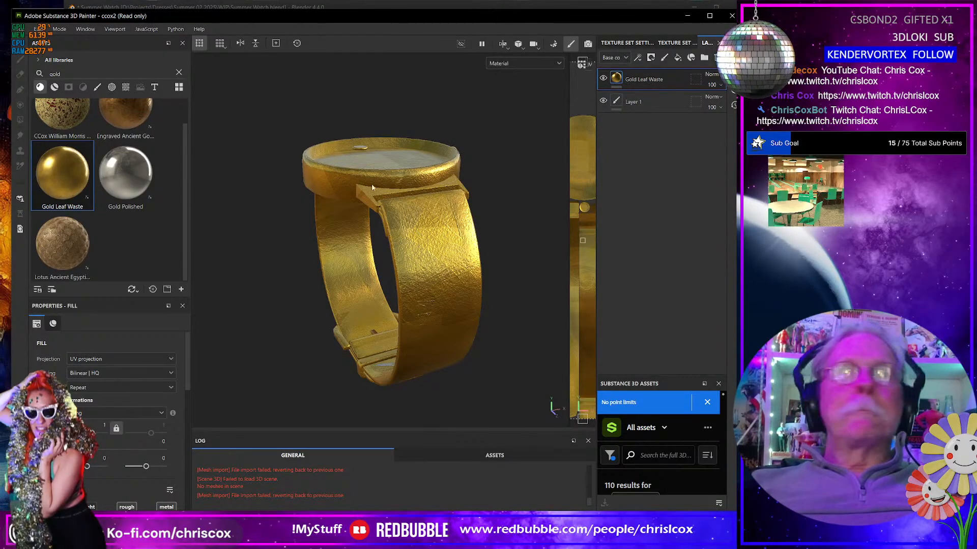
Step: In mesh map baking, restore the high-poly parameter defaults and enable the Normal, World space normal and Ambient occlusion bakers with ID off
left_click(63, 29)
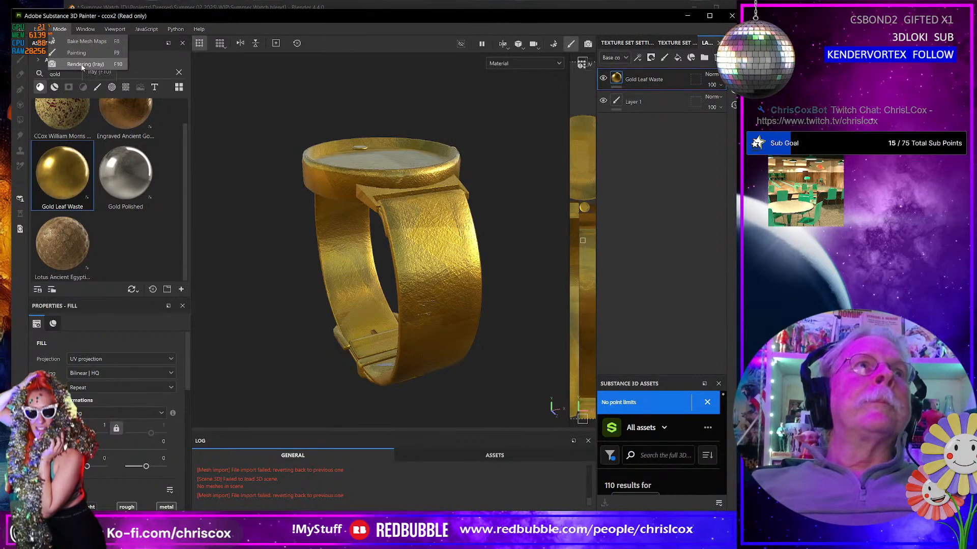
left_click(86, 41)
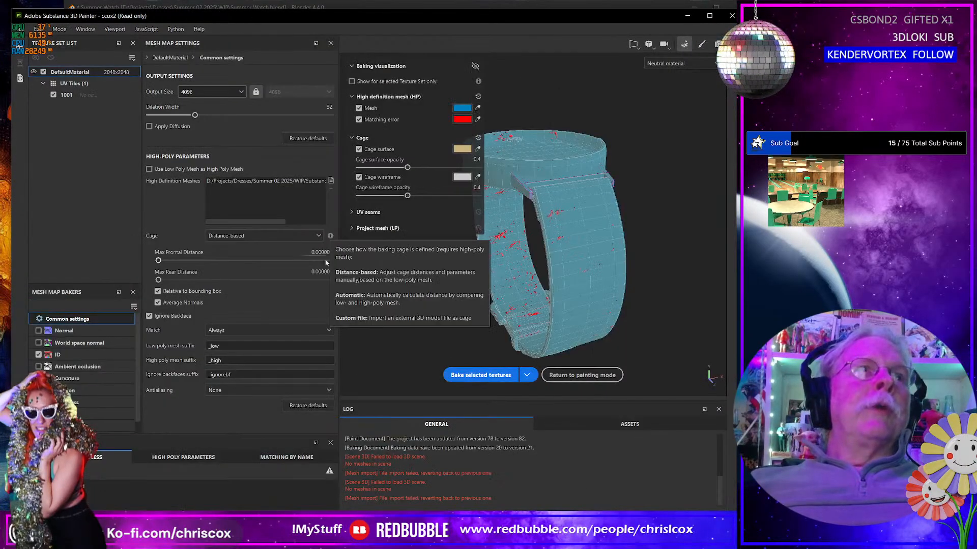
left_click(308, 404)
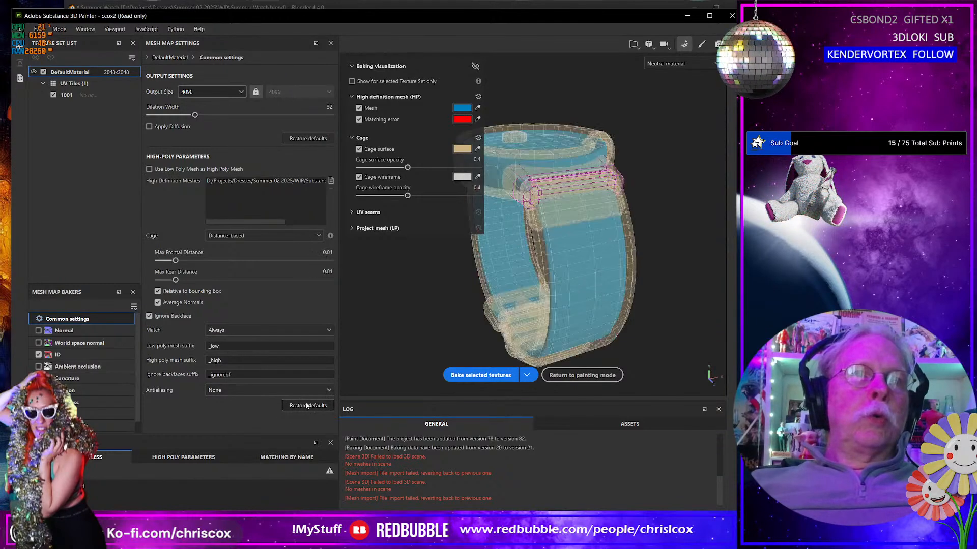
left_click(38, 343)
left_click(38, 330)
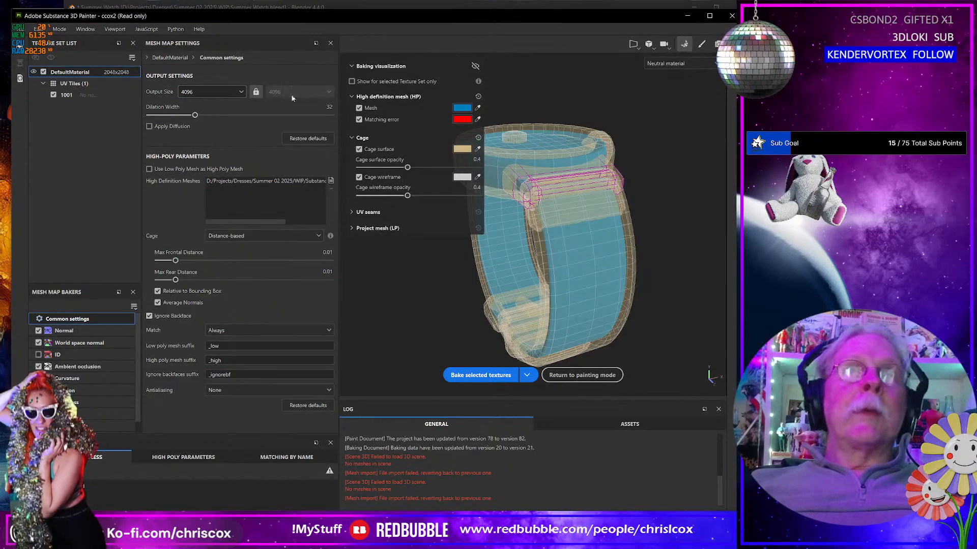
Step: Set the bake output size to 2048 and bake the selected mesh maps
left_click(205, 90)
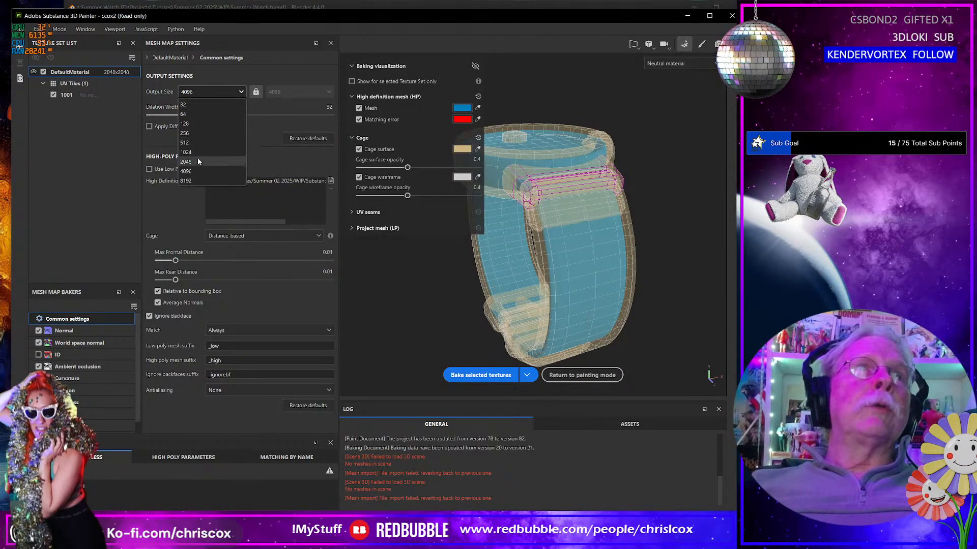
left_click(198, 161)
left_click(473, 375)
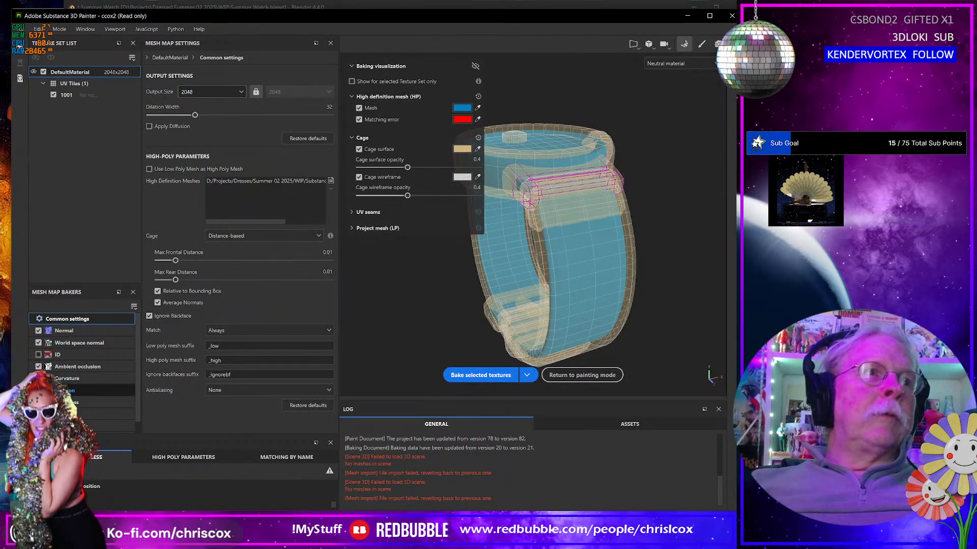
Step: Enable the ID baker and turn off the Ambient occlusion, World space normal and Normal bakers
left_click(38, 366)
left_click(39, 355)
left_click(38, 343)
left_click(39, 331)
Step: Replace the high definition mesh with Summer Watch IDs.obj from the Substance folder
left_click(323, 181)
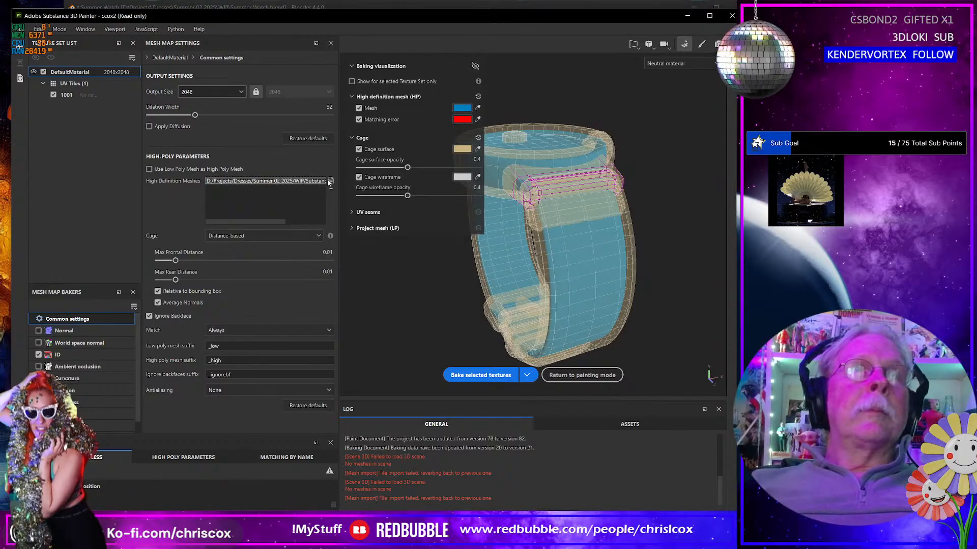
left_click(331, 189)
left_click(331, 181)
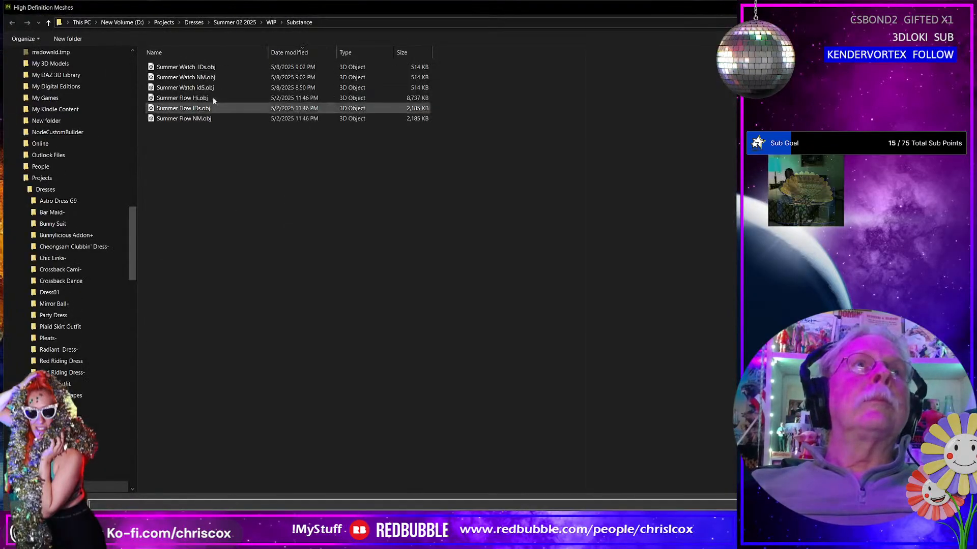
double_click(209, 70)
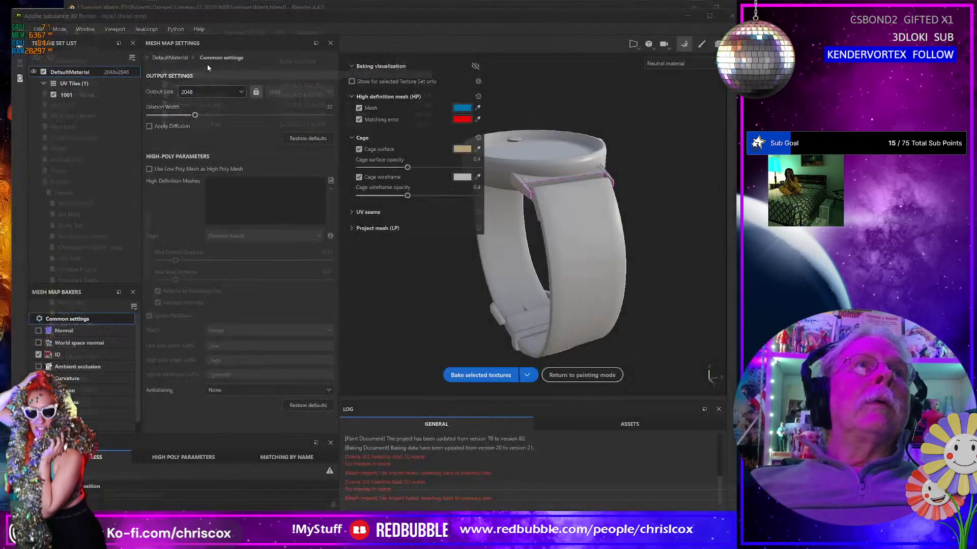
Step: Set both the max frontal distance and the max rear distance of the baking cage to 0.000001
left_click(327, 252)
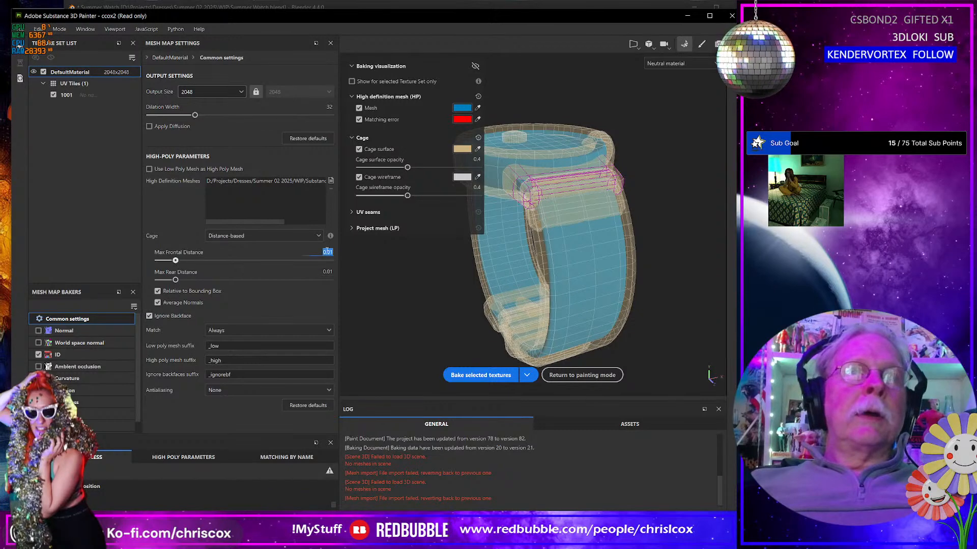
type("0000")
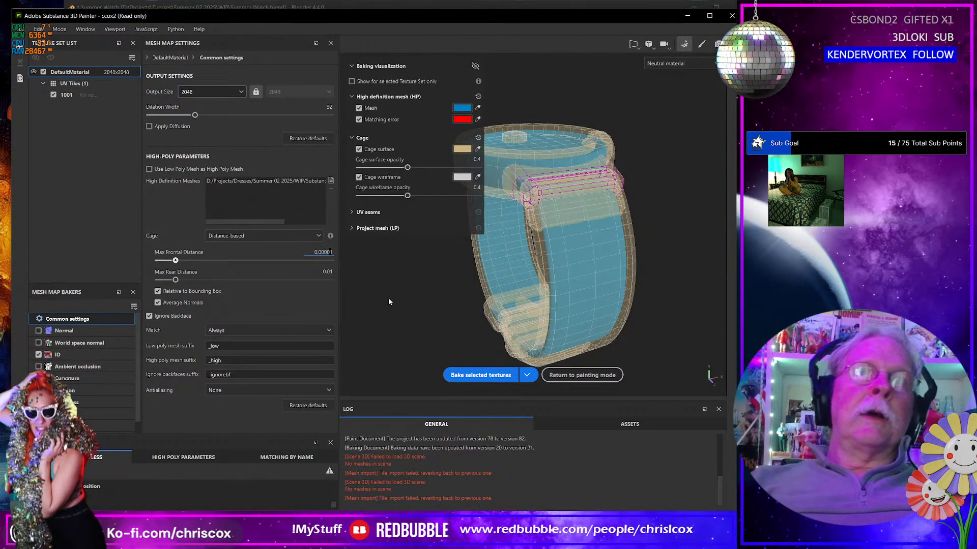
key("Return")
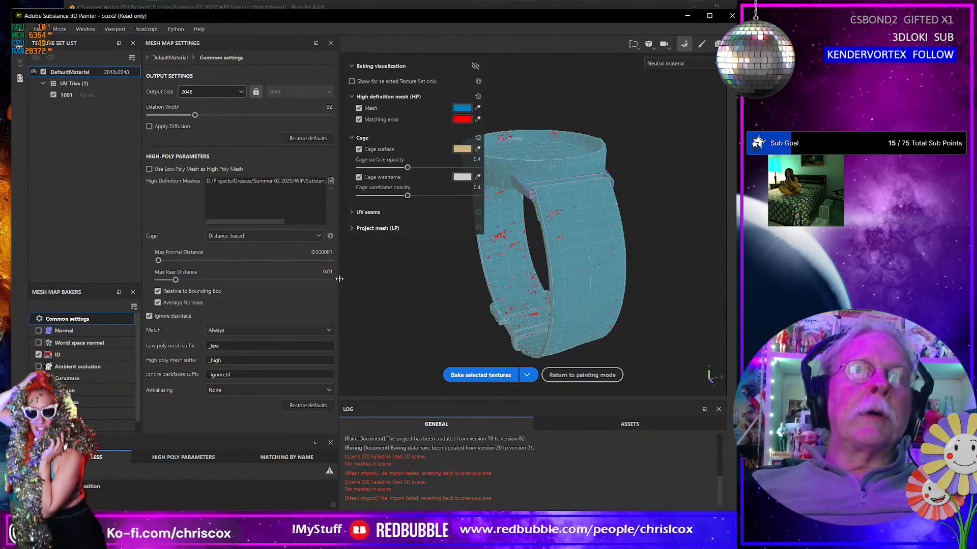
left_click(333, 273)
type("000001")
key("Return")
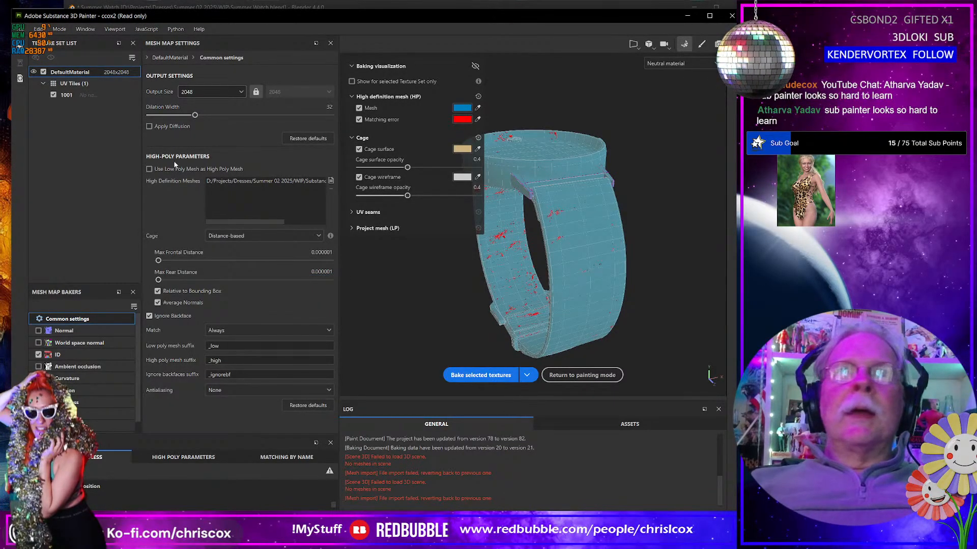
Step: Set the bake output size to 4096, bake the ID map and check the watch from a higher angle
left_click(239, 92)
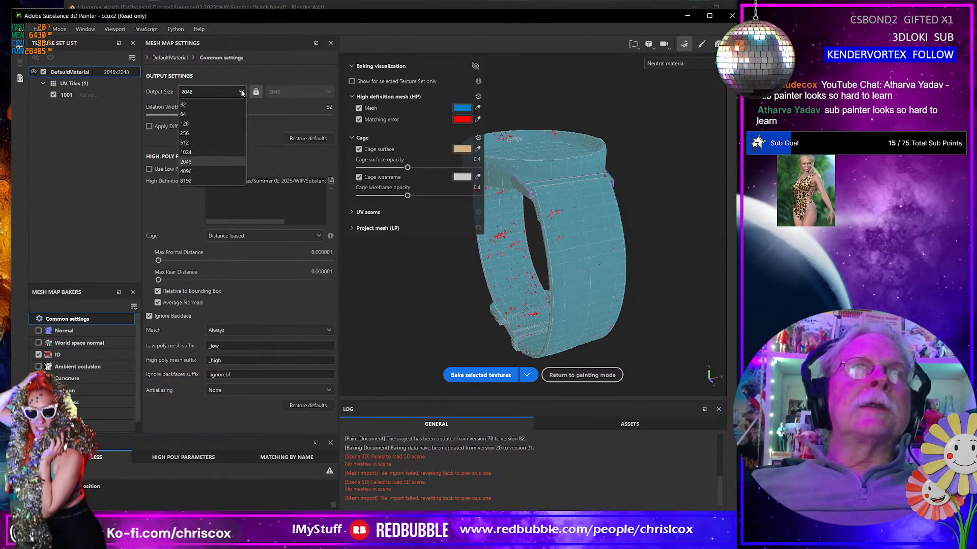
left_click(187, 171)
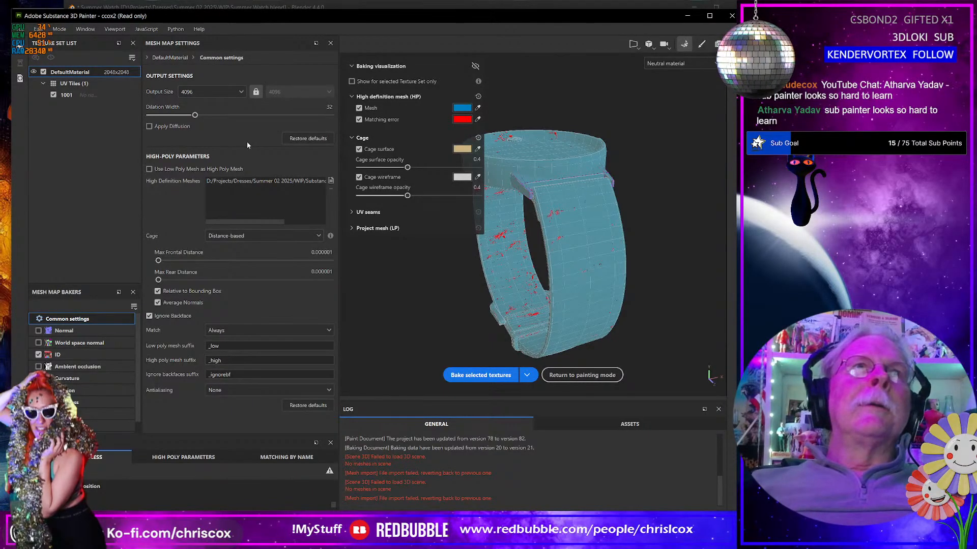
left_click(489, 375)
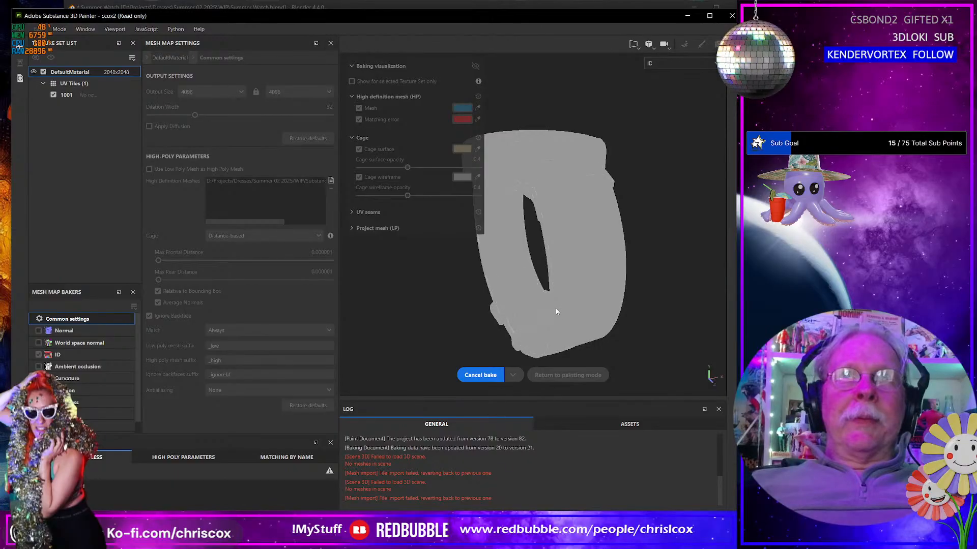
mouse_move(583, 307)
left_mouse_down("alt")
mouse_move(645, 307)
mouse_move(568, 299)
mouse_move(580, 318)
left_mouse_up("alt")
middle_click_drag(580, 318, 584, 311, "alt")
left_click_drag(583, 311, 595, 285, "alt")
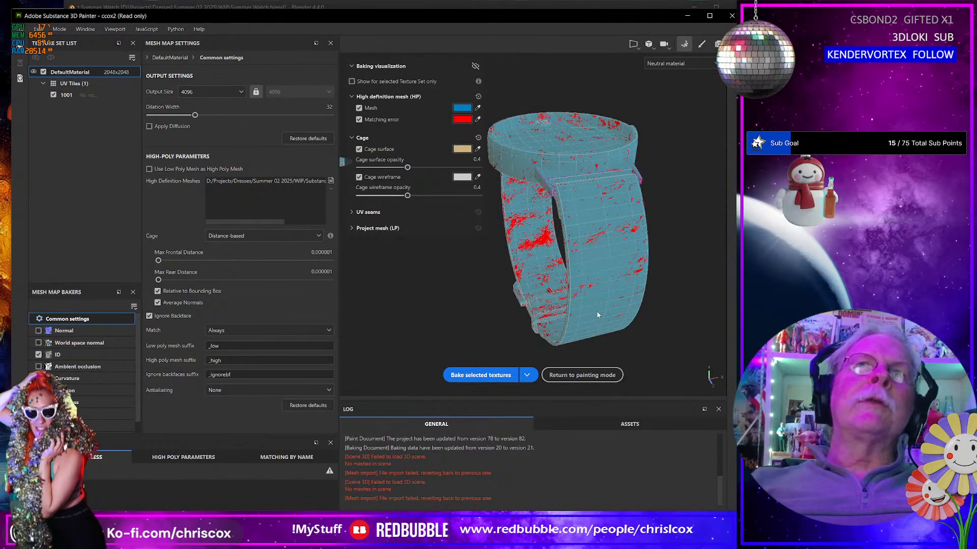
left_click_drag(598, 316, 604, 262, "alt")
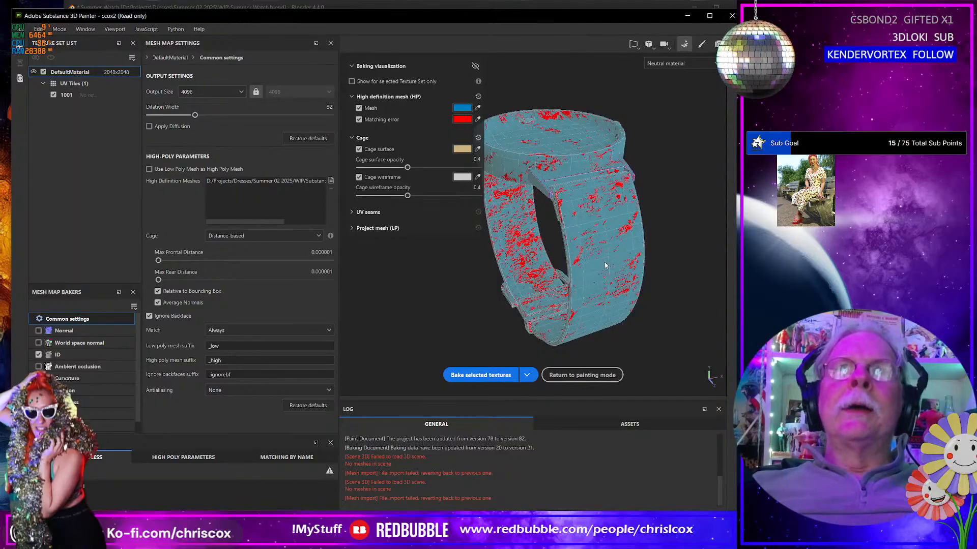
middle_click_drag(605, 264, 624, 259, "alt")
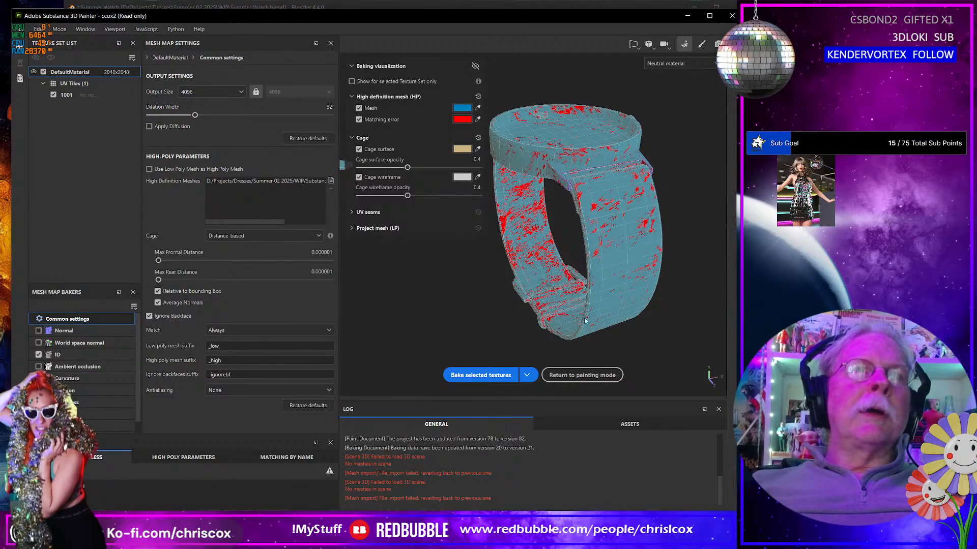
Step: Display the ID mesh map in the viewport and bake the ID map again
left_click(680, 63)
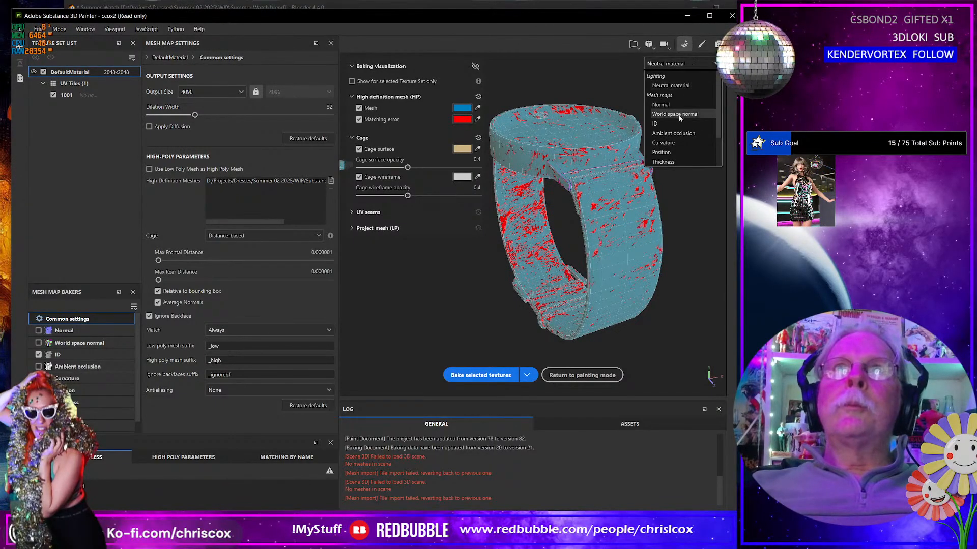
left_click(676, 121)
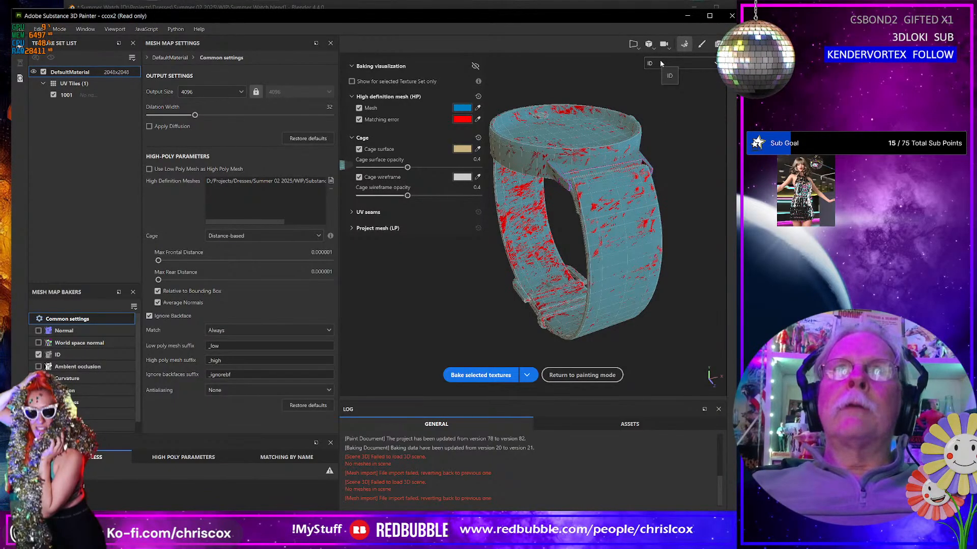
left_click(481, 375)
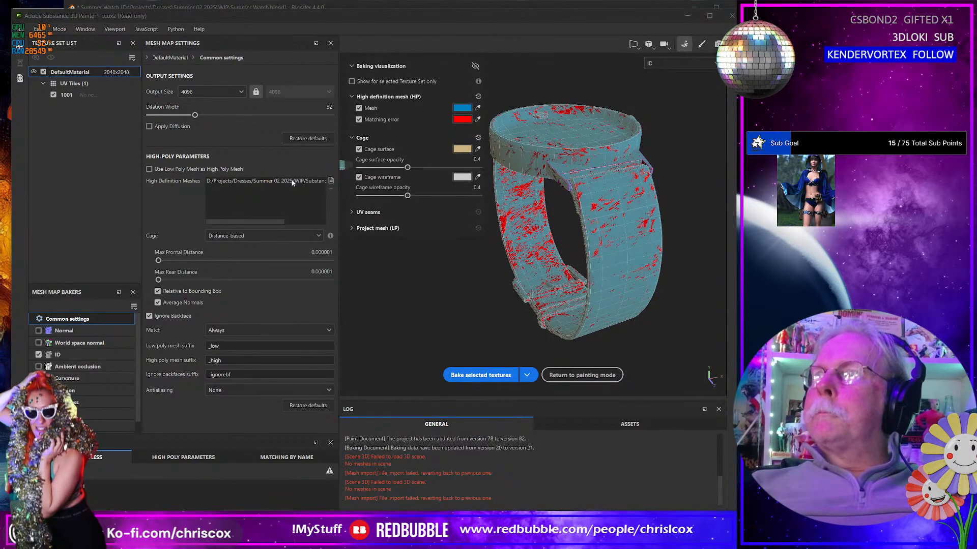
Step: Switch to Blender, re-export the selected watch over Summer Watch IDs.obj with Materials included, and return to Substance 3D Painter
key("alt+Tab")
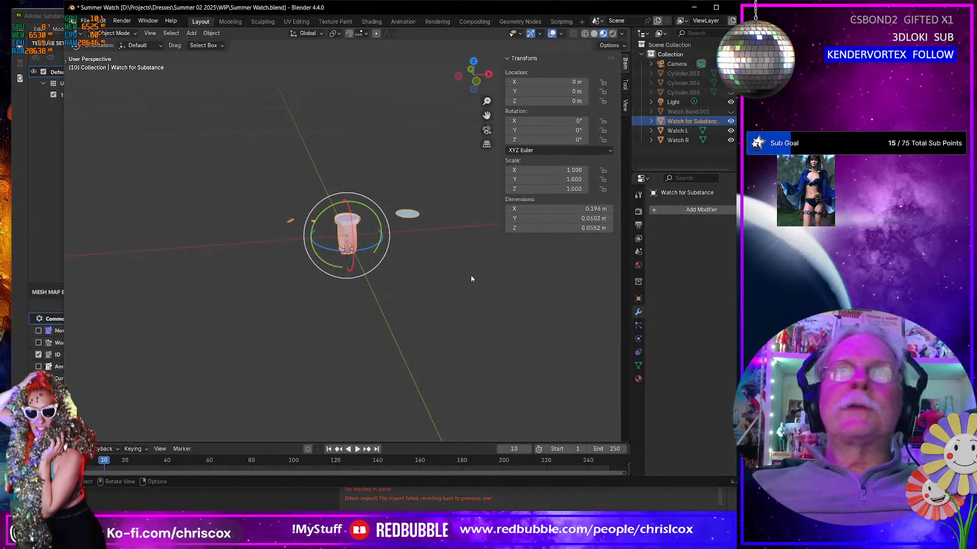
left_click(430, 269)
left_click(352, 241)
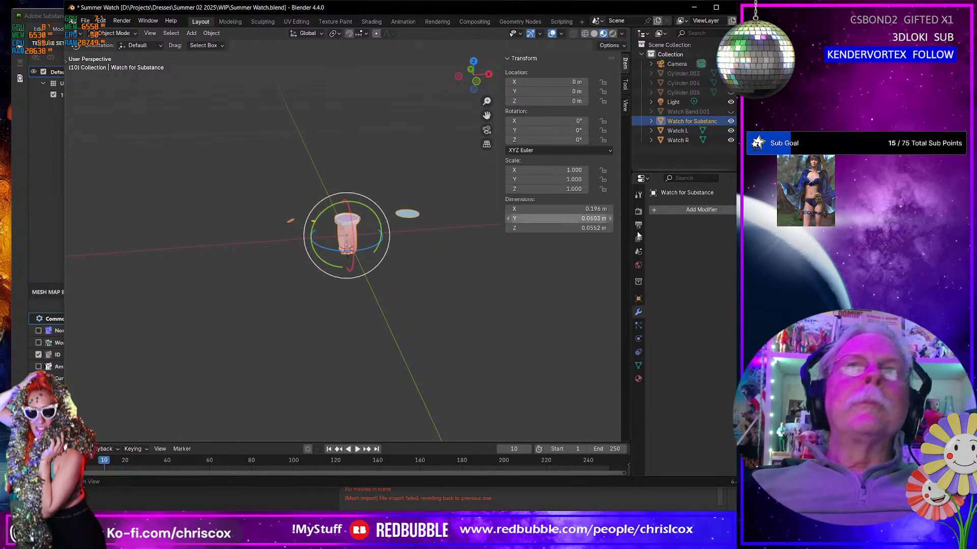
key("ctrl+e")
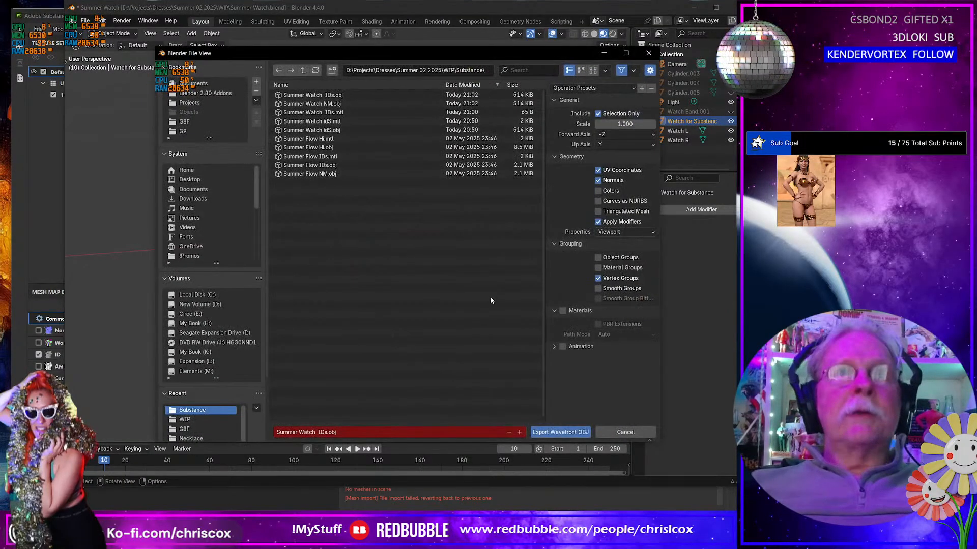
left_click(563, 311)
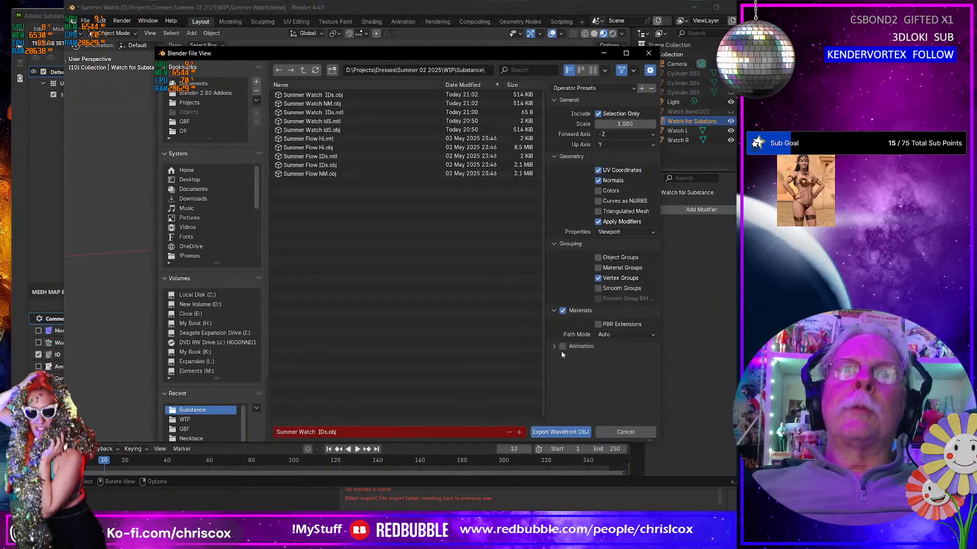
left_click(562, 433)
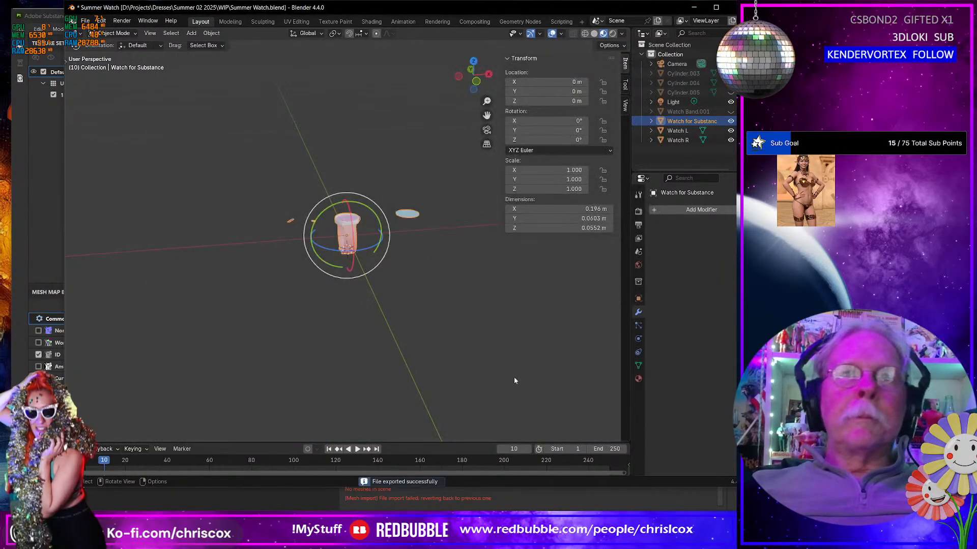
key("alt+Tab")
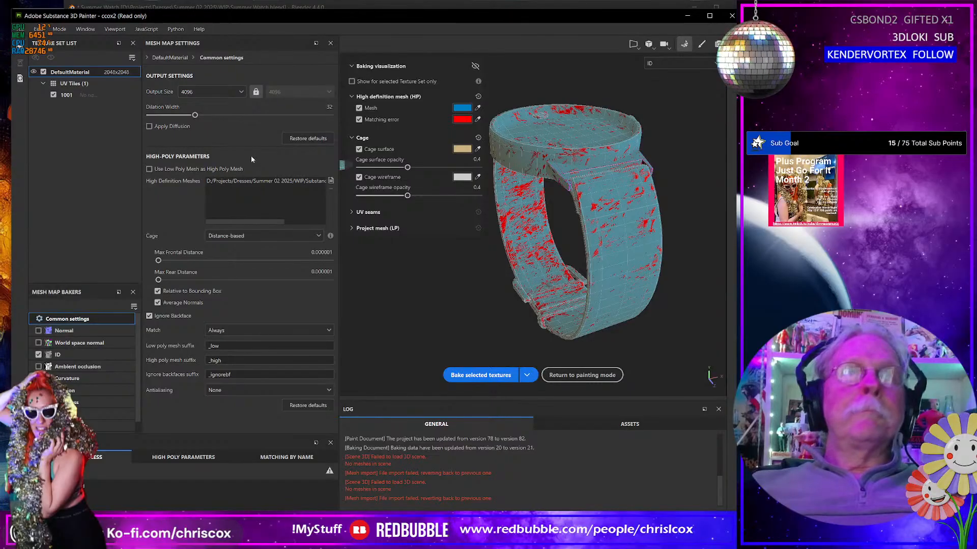
Step: Remove the old high definition mesh, load the re-exported Summer Watch IDs.obj and bake the ID map
left_click(331, 191)
left_click(331, 181)
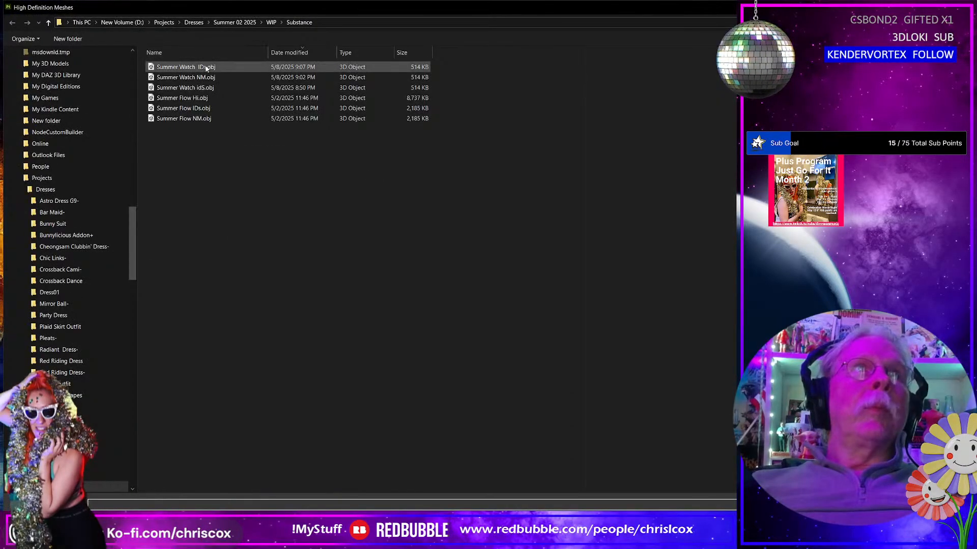
left_click(206, 68)
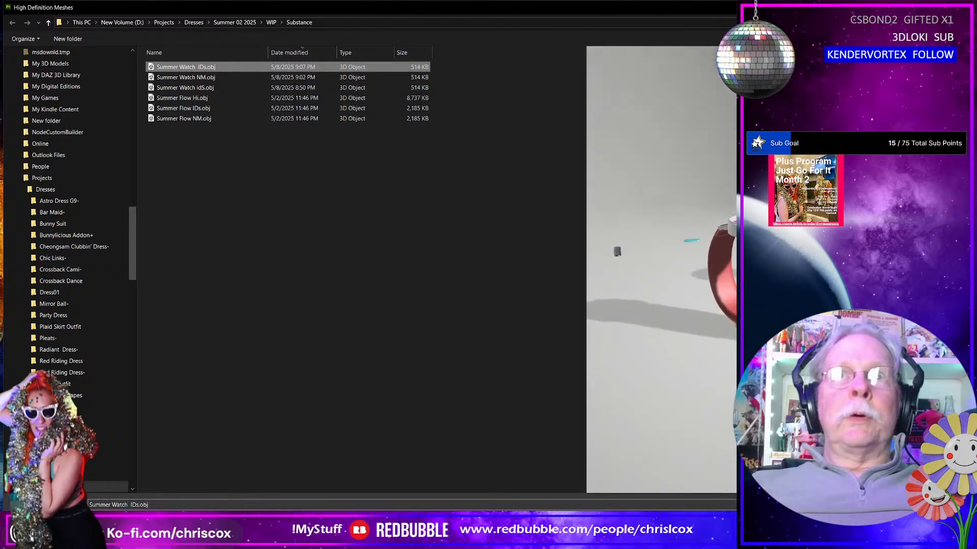
key("Return")
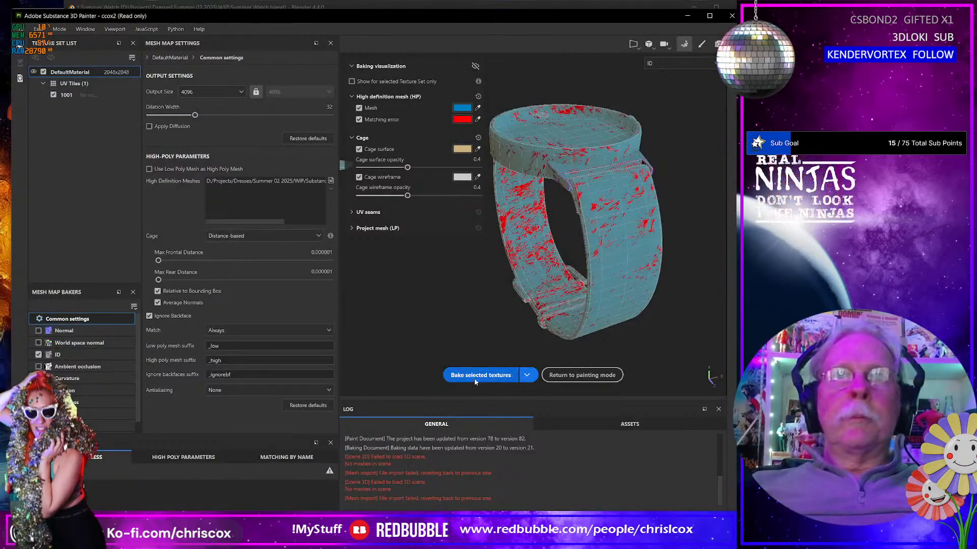
left_click(475, 378)
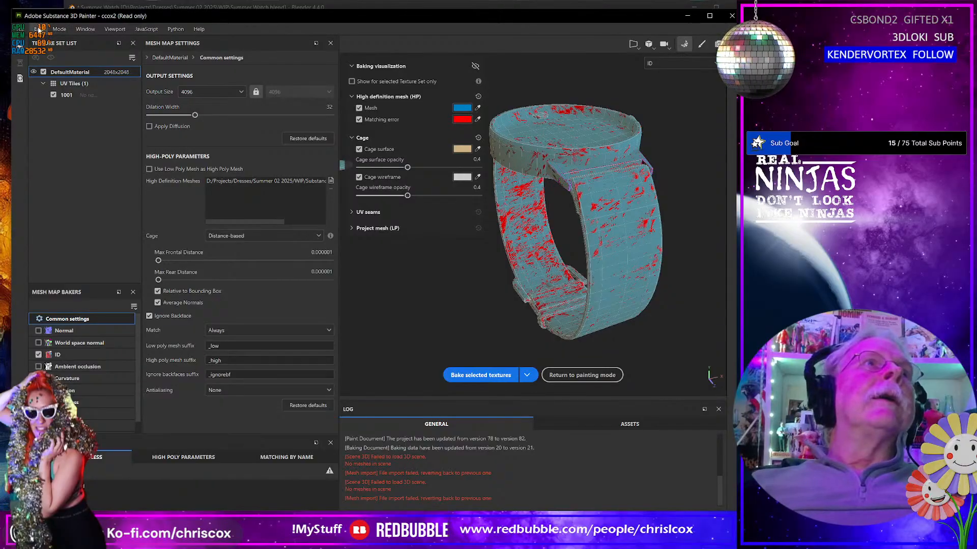
Step: Return to painting mode, switch the viewport display to Material and inspect the gold watch up close
left_click(59, 29)
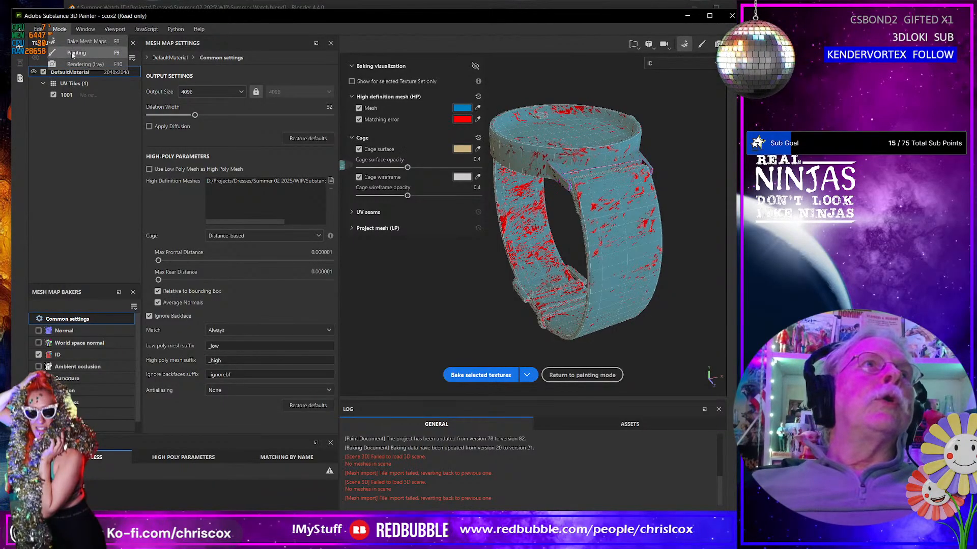
left_click(71, 52)
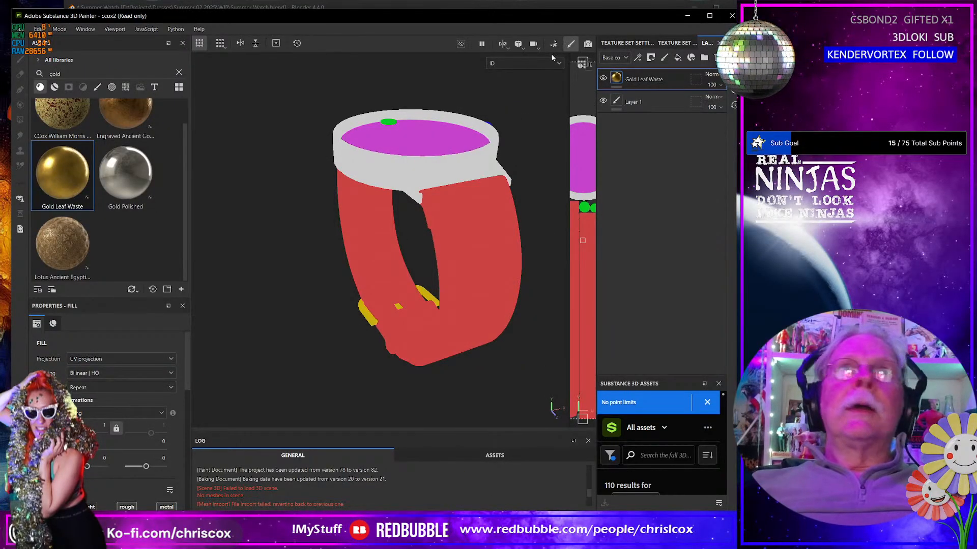
left_click(541, 61)
scroll(515, 85, "up", 3)
left_click(518, 86)
left_click_drag(447, 152, 453, 251, "alt")
scroll(459, 187, "up", 2)
scroll(459, 187, "down", 3)
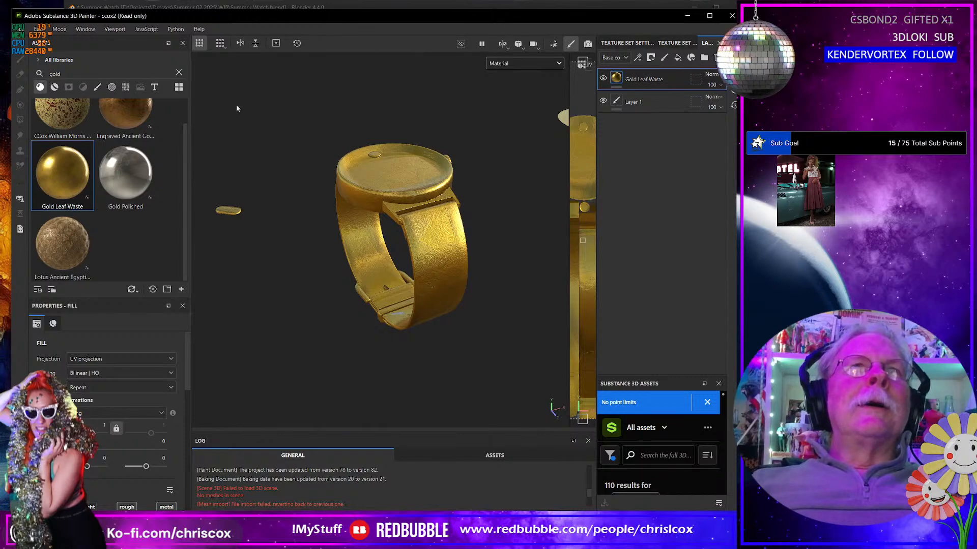
Step: Search the asset library for leather and apply the Crackled Alligator Leather material to the watch's fill layer
left_click_drag(74, 75, 27, 80)
type("leather")
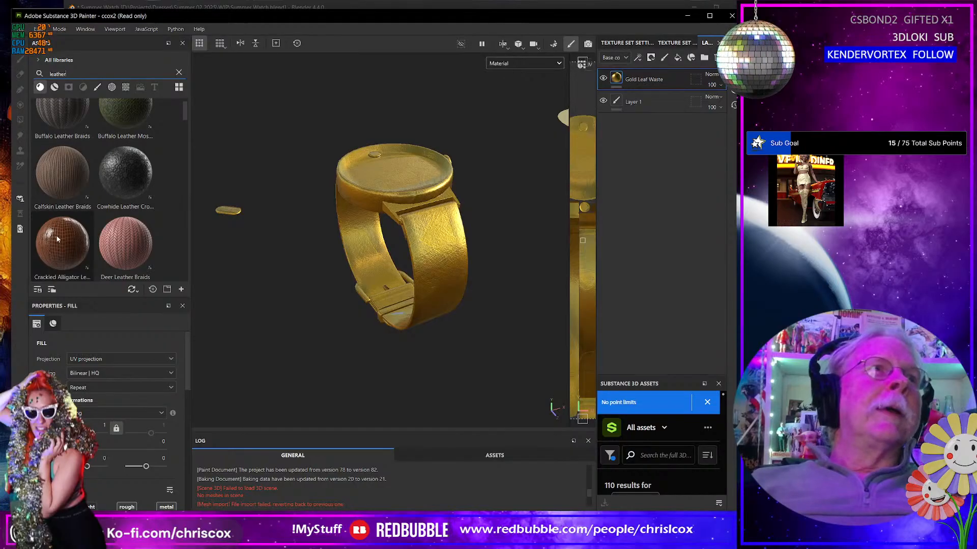
left_click(83, 236)
Step: Browse the other leather materials and undo the Crackled Alligator Leather applied over the whole watch
scroll(85, 233, "up", 1)
scroll(85, 234, "down", 10)
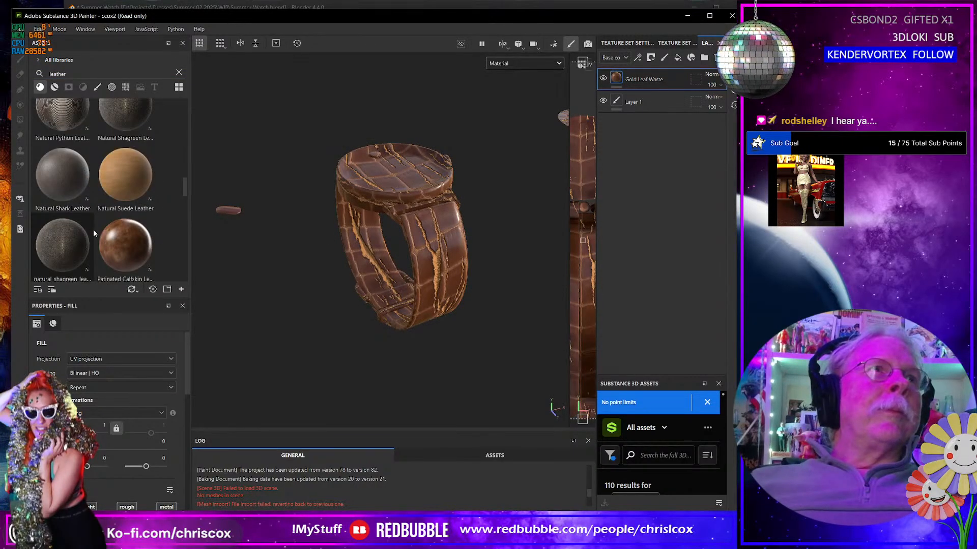
scroll(118, 241, "down", 5)
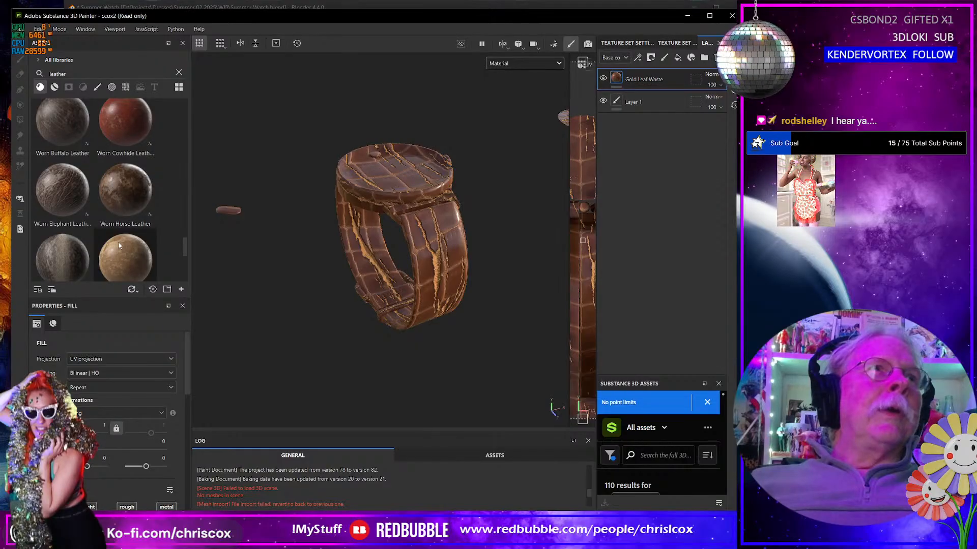
scroll(118, 242, "up", 15)
scroll(118, 245, "down", 3)
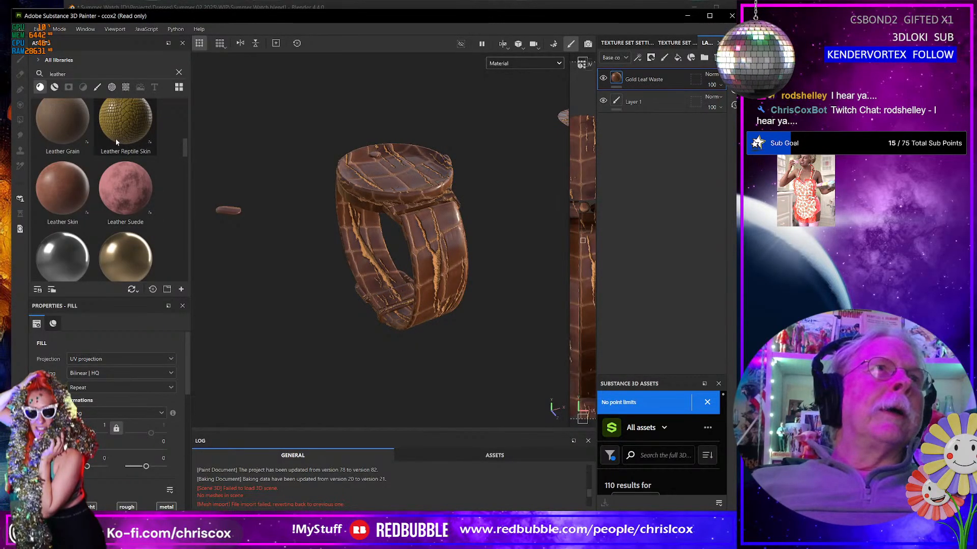
scroll(115, 139, "up", 3)
left_click_drag(67, 219, 412, 253)
key("ctrl+z")
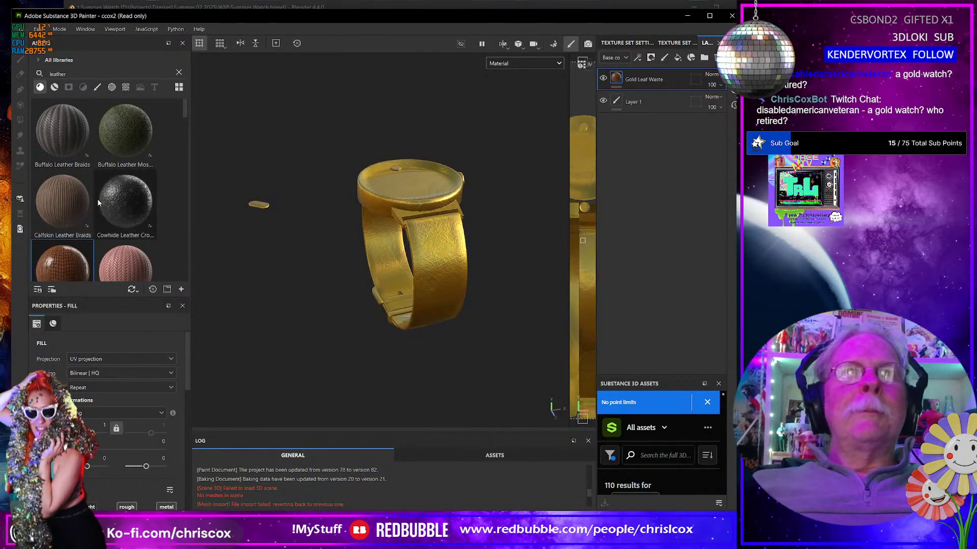
Step: Apply Crackled Alligator Leather as a masked layer on the strap's ID color only and set its UV scale to 2
left_click_drag(62, 262, 468, 291)
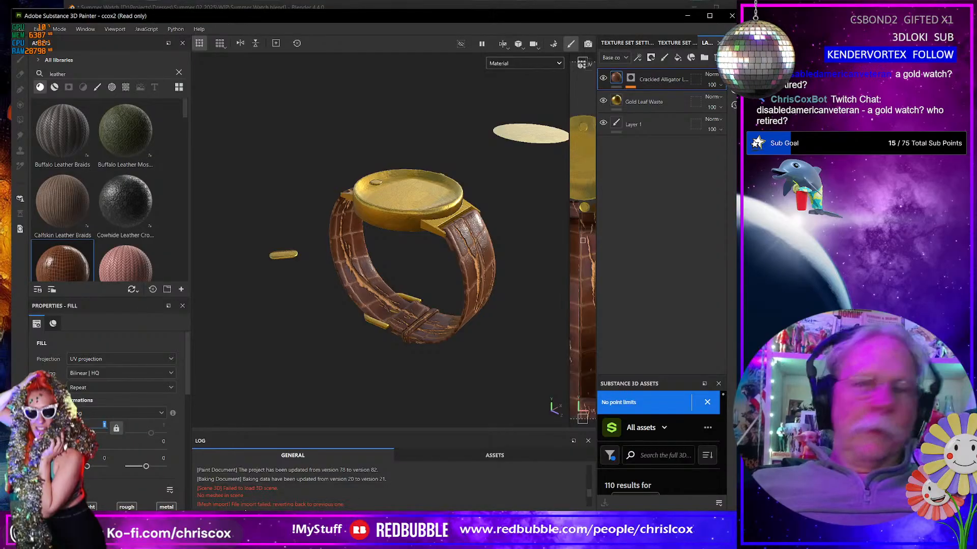
left_click_drag(432, 362, 438, 342, "alt")
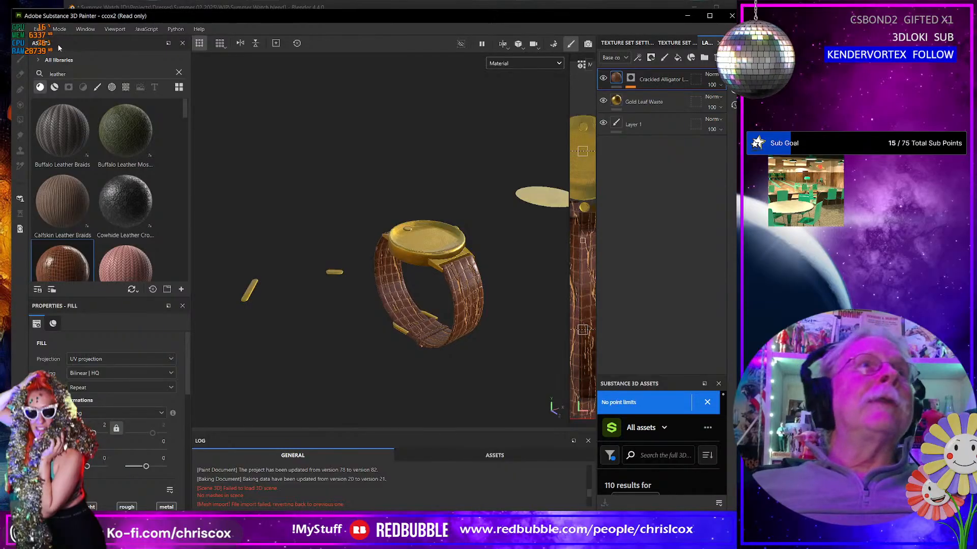
Step: Save the project as a new file named Summer Flow Watch in the Substance folder
left_click(21, 29)
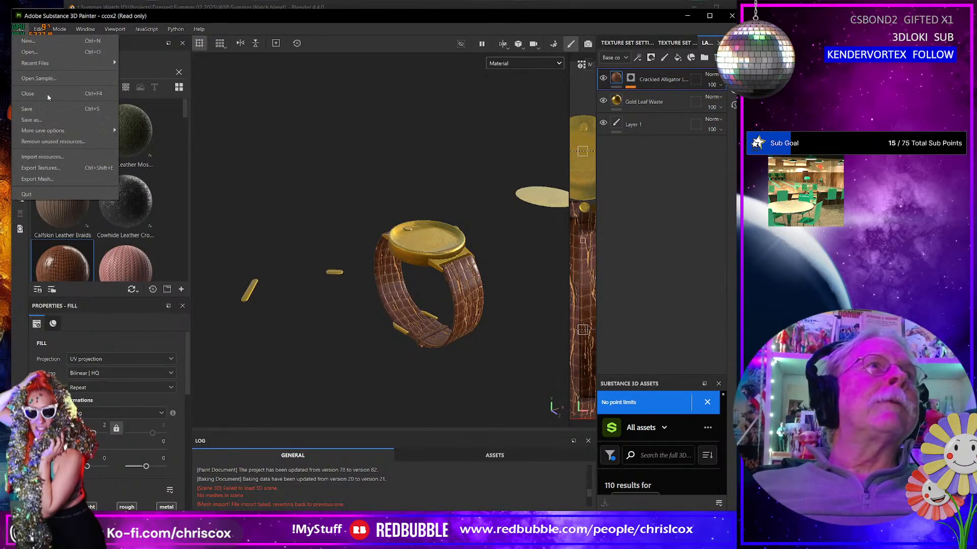
left_click(41, 119)
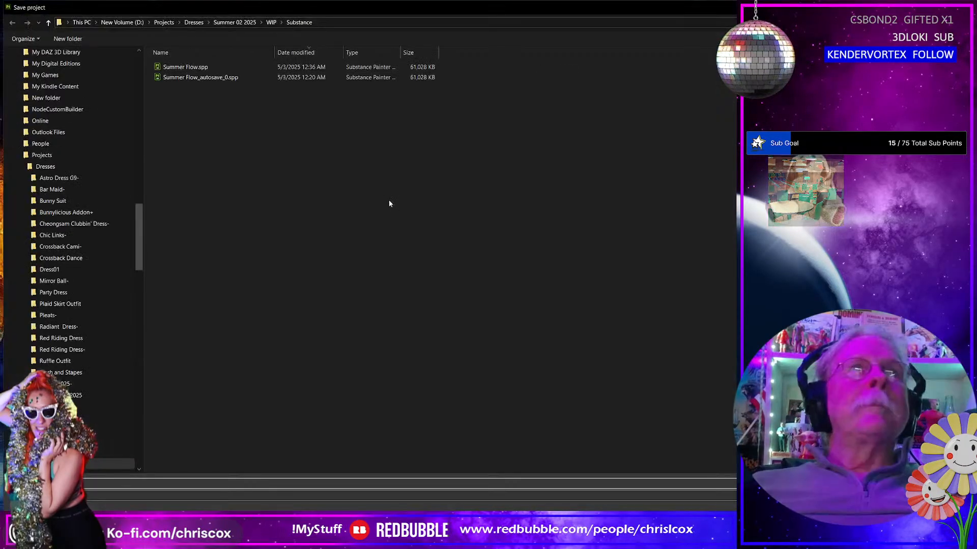
left_click(183, 67)
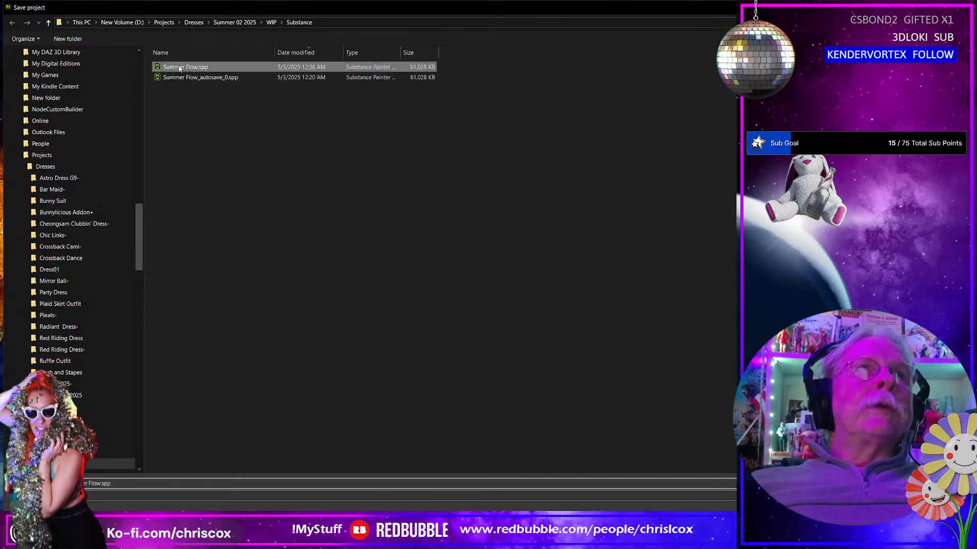
left_click(119, 484)
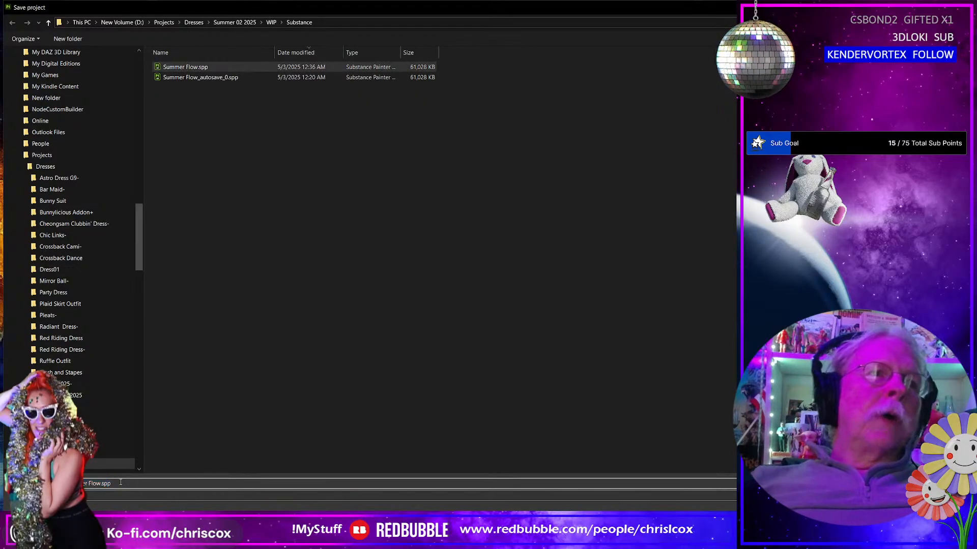
key("BackSpace")
key("BackSpace")
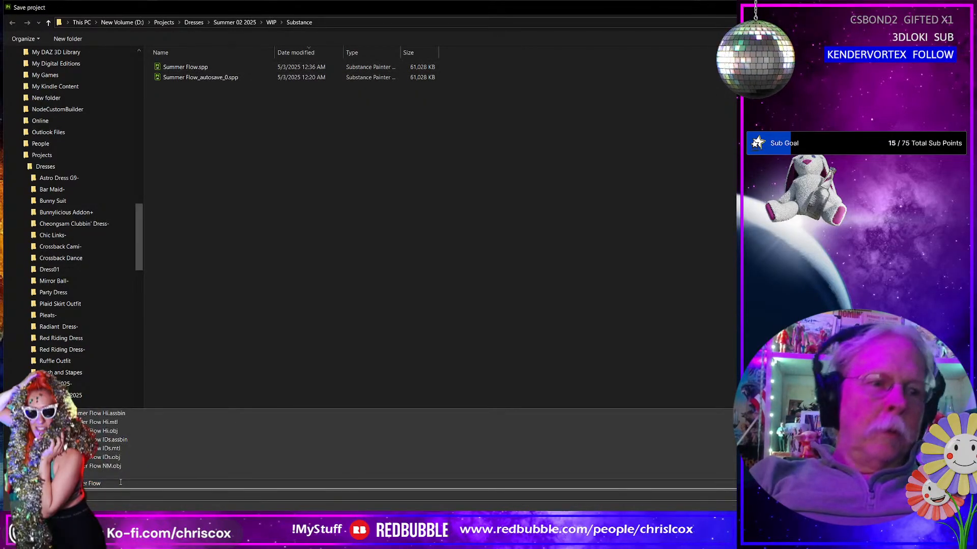
type("Watch")
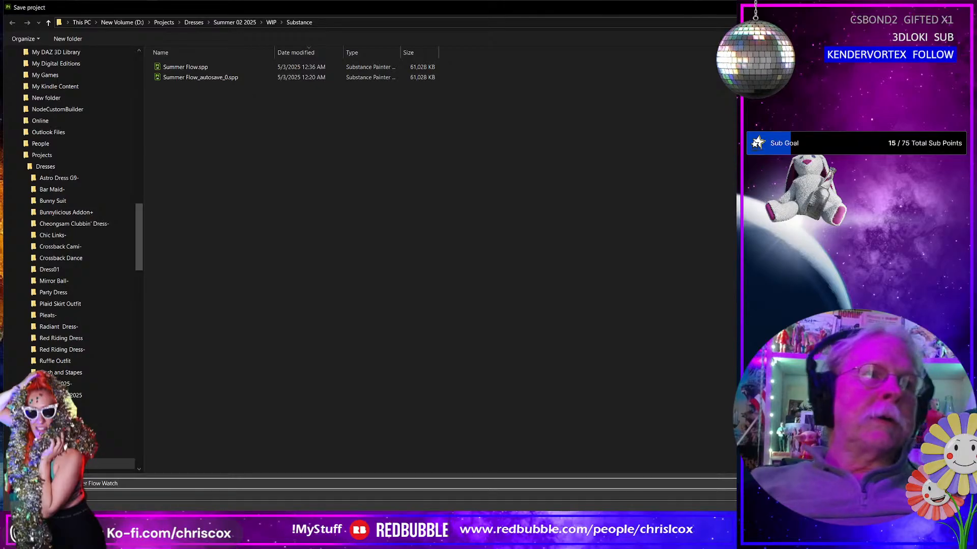
key("Return")
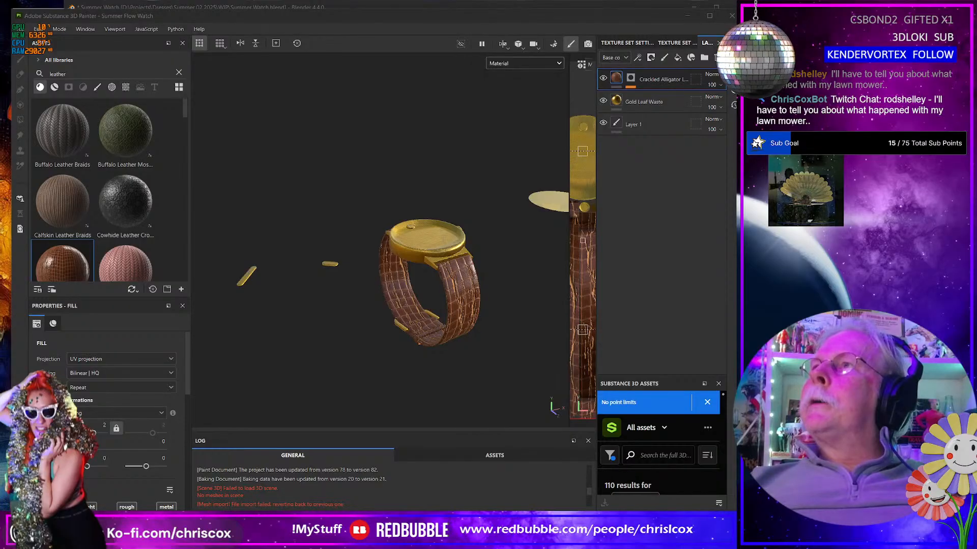
Step: Switch to Blender and examine the Watch for Substance model up close from above
key("alt+Tab")
key("alt+Tab")
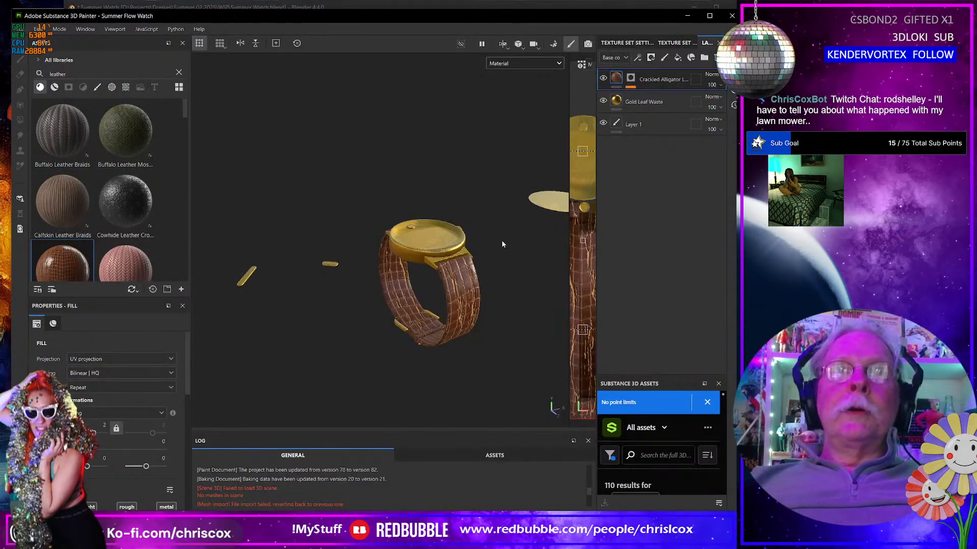
left_click(687, 16)
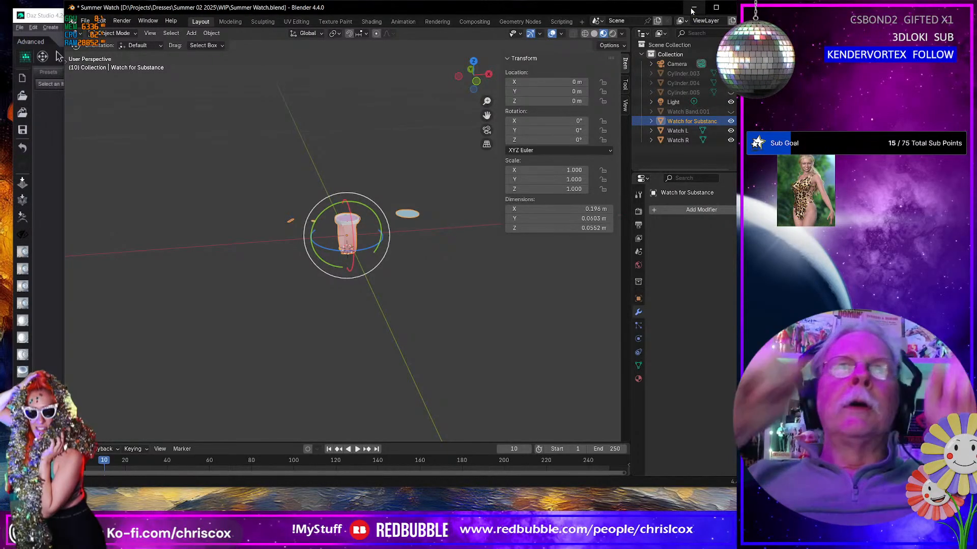
middle_click_drag(463, 274, 484, 345)
scroll(462, 291, "up", 9)
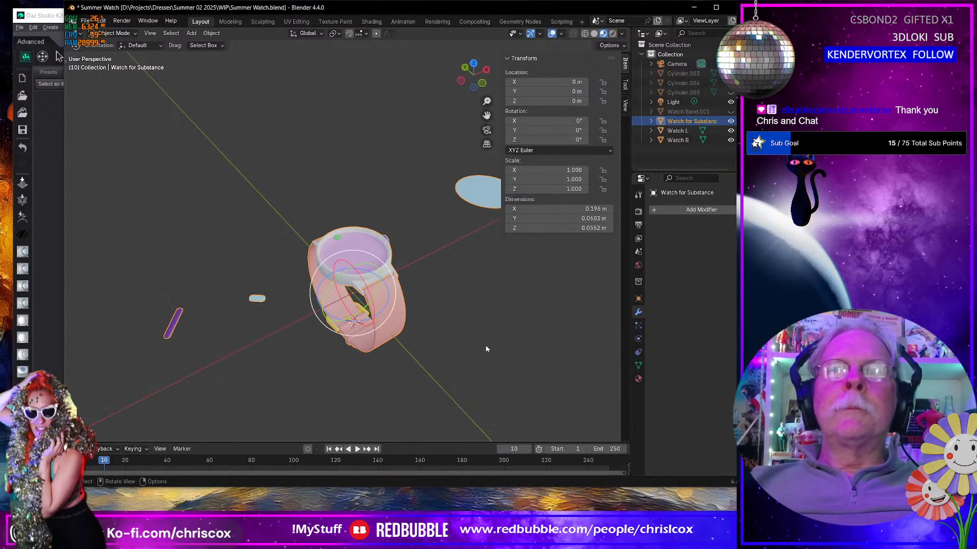